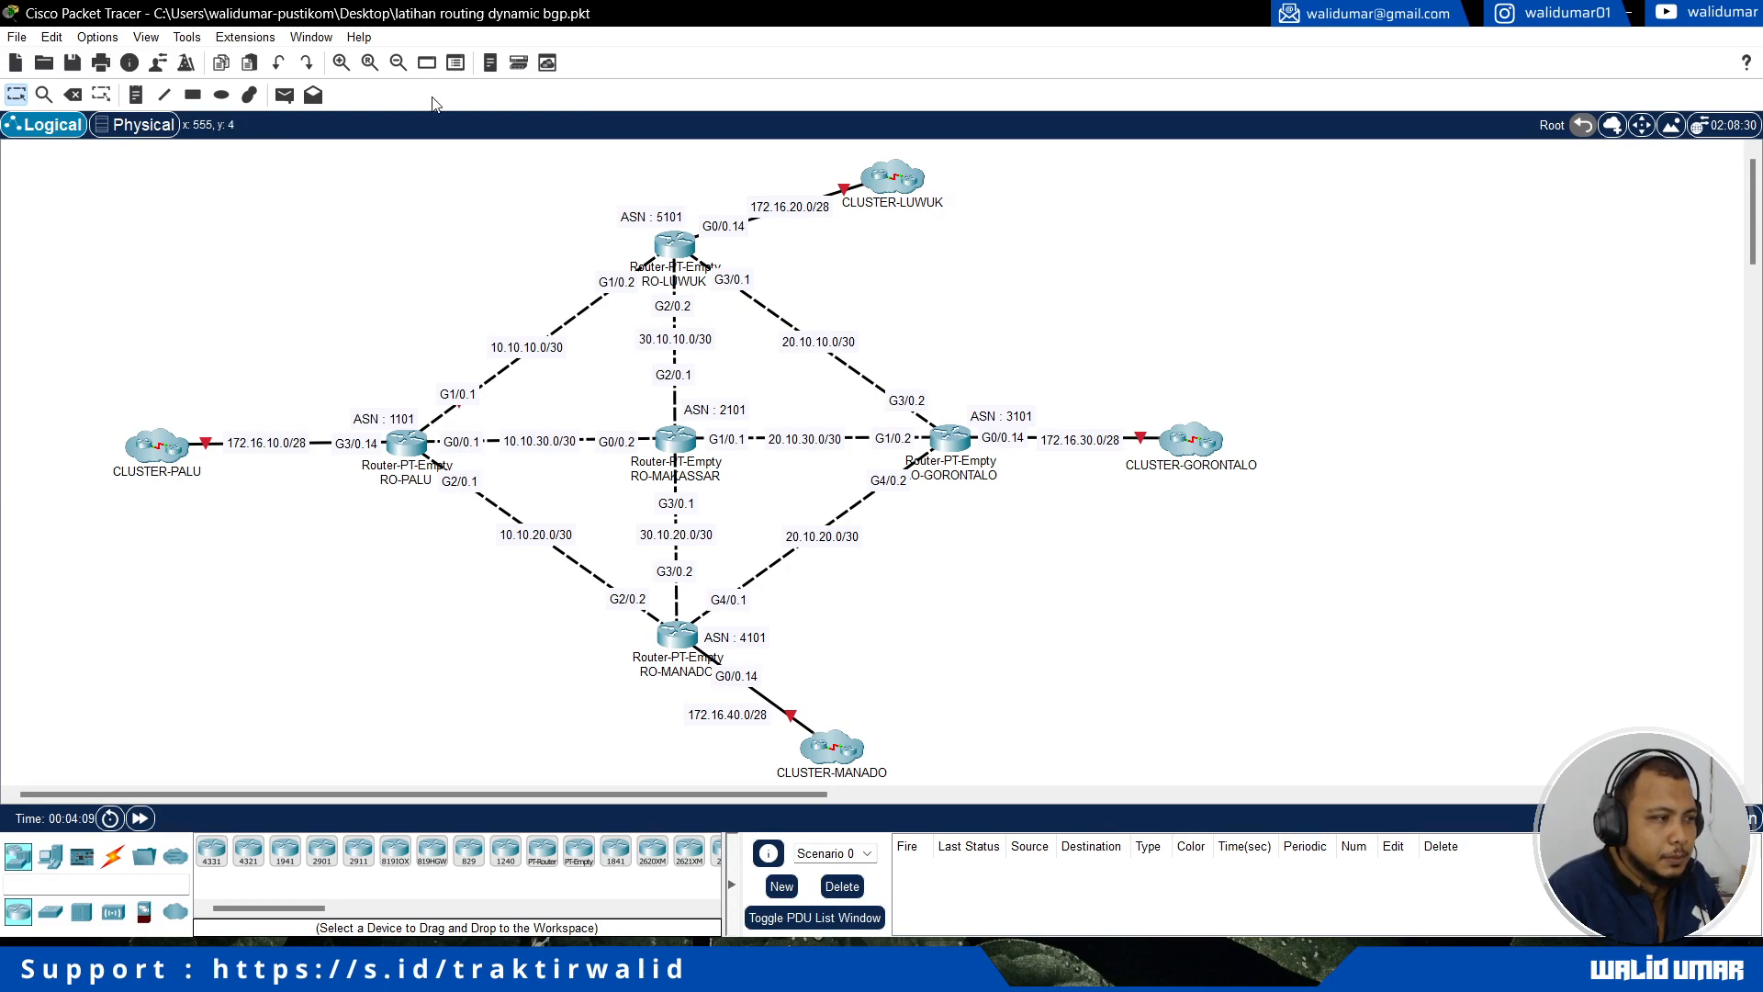
Step: Examine the BGP topology's routers, AS numbers, interface labels and link subnets
left_click(341, 61)
scroll(1093, 525, "down", 3)
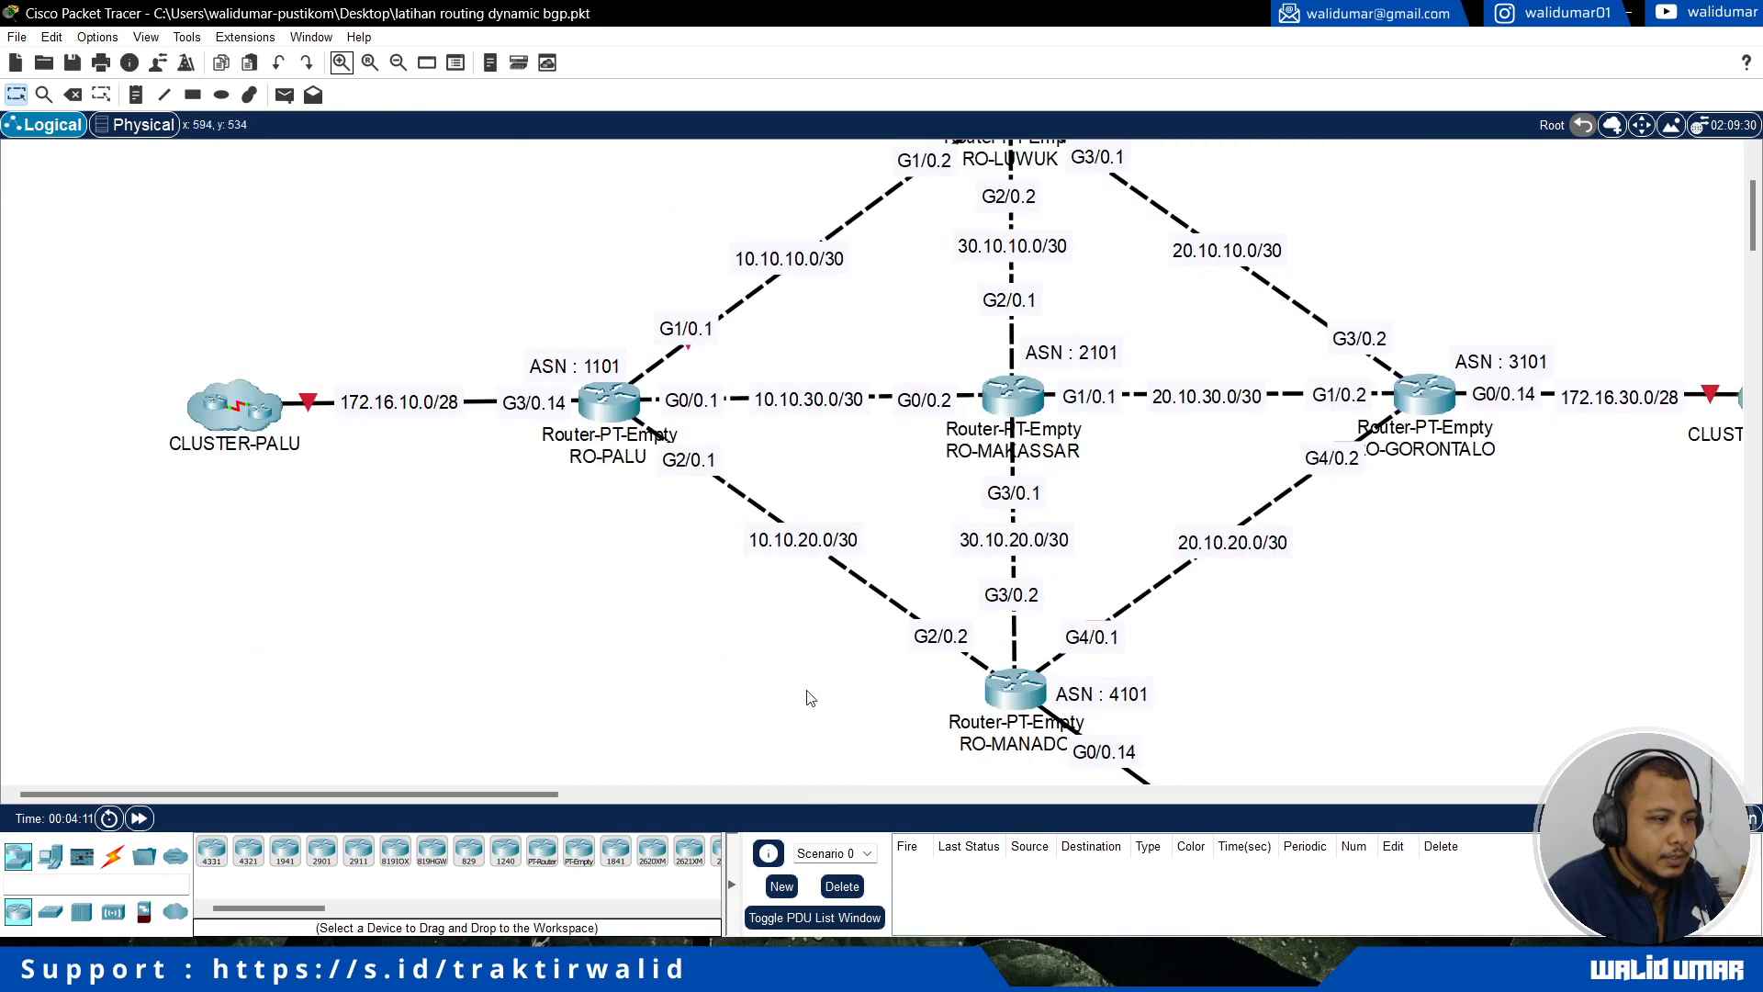
left_click_drag(522, 793, 575, 791)
scroll(511, 597, "up", 3)
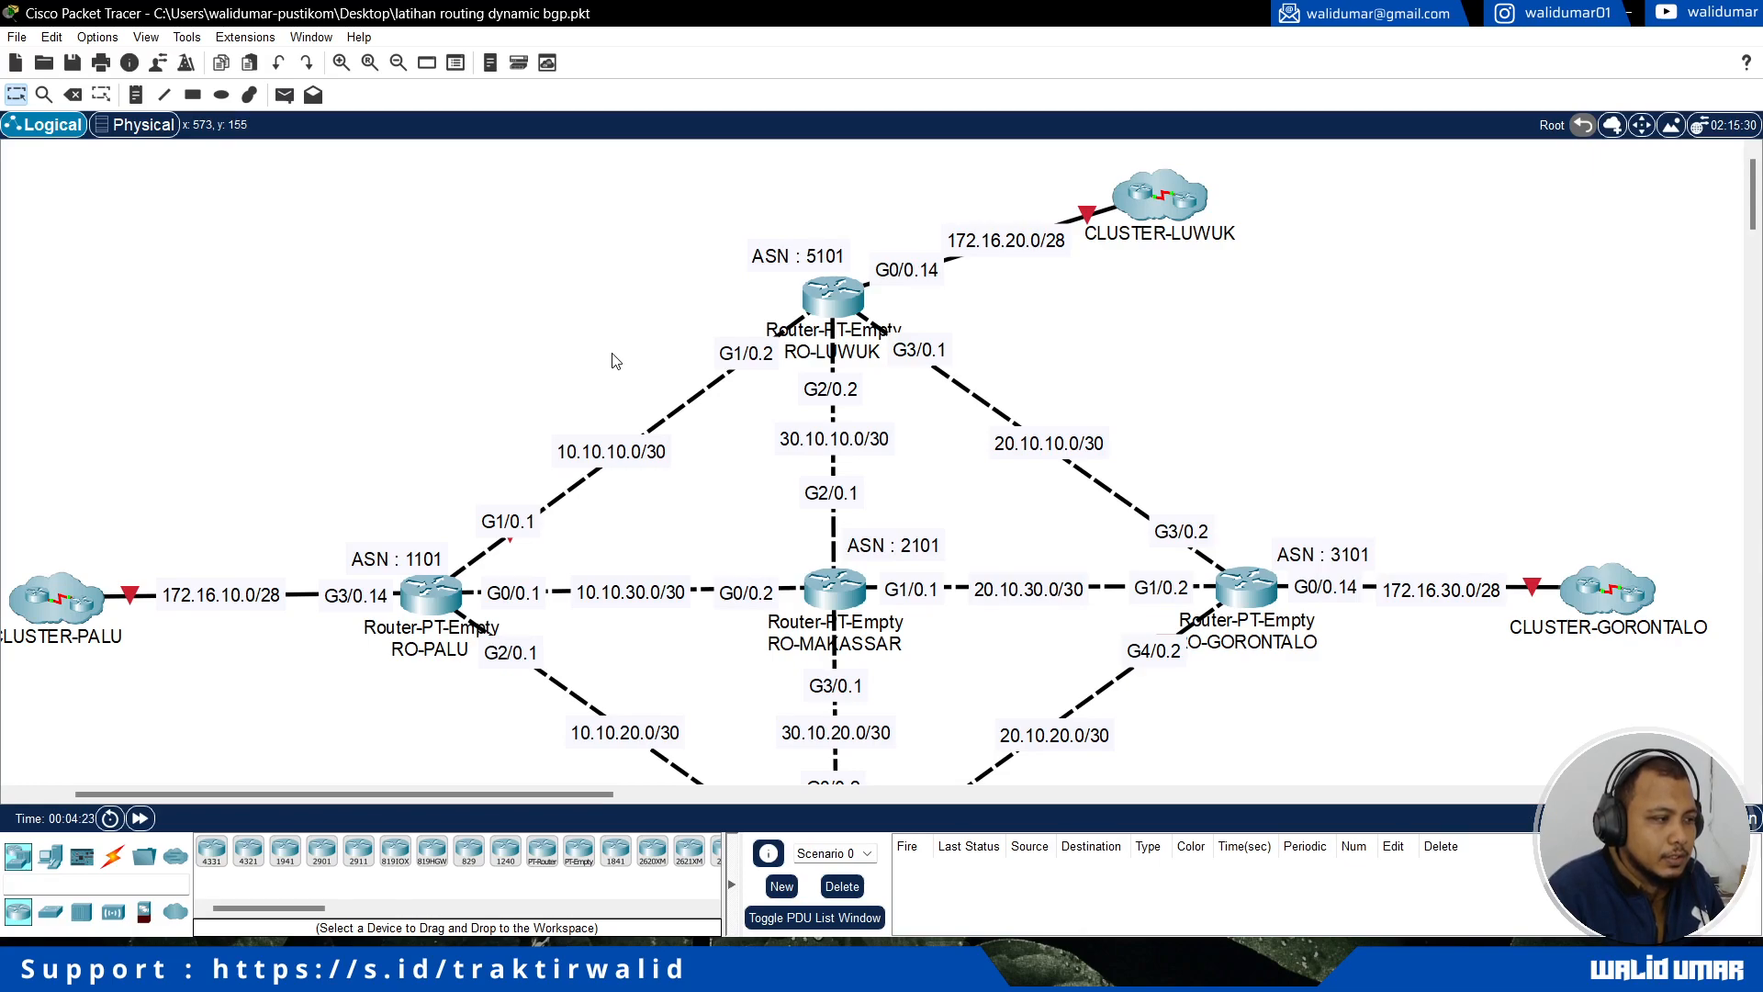
mouse_move(559, 792)
left_mouse_down()
mouse_move(524, 797)
mouse_move(538, 799)
left_mouse_up()
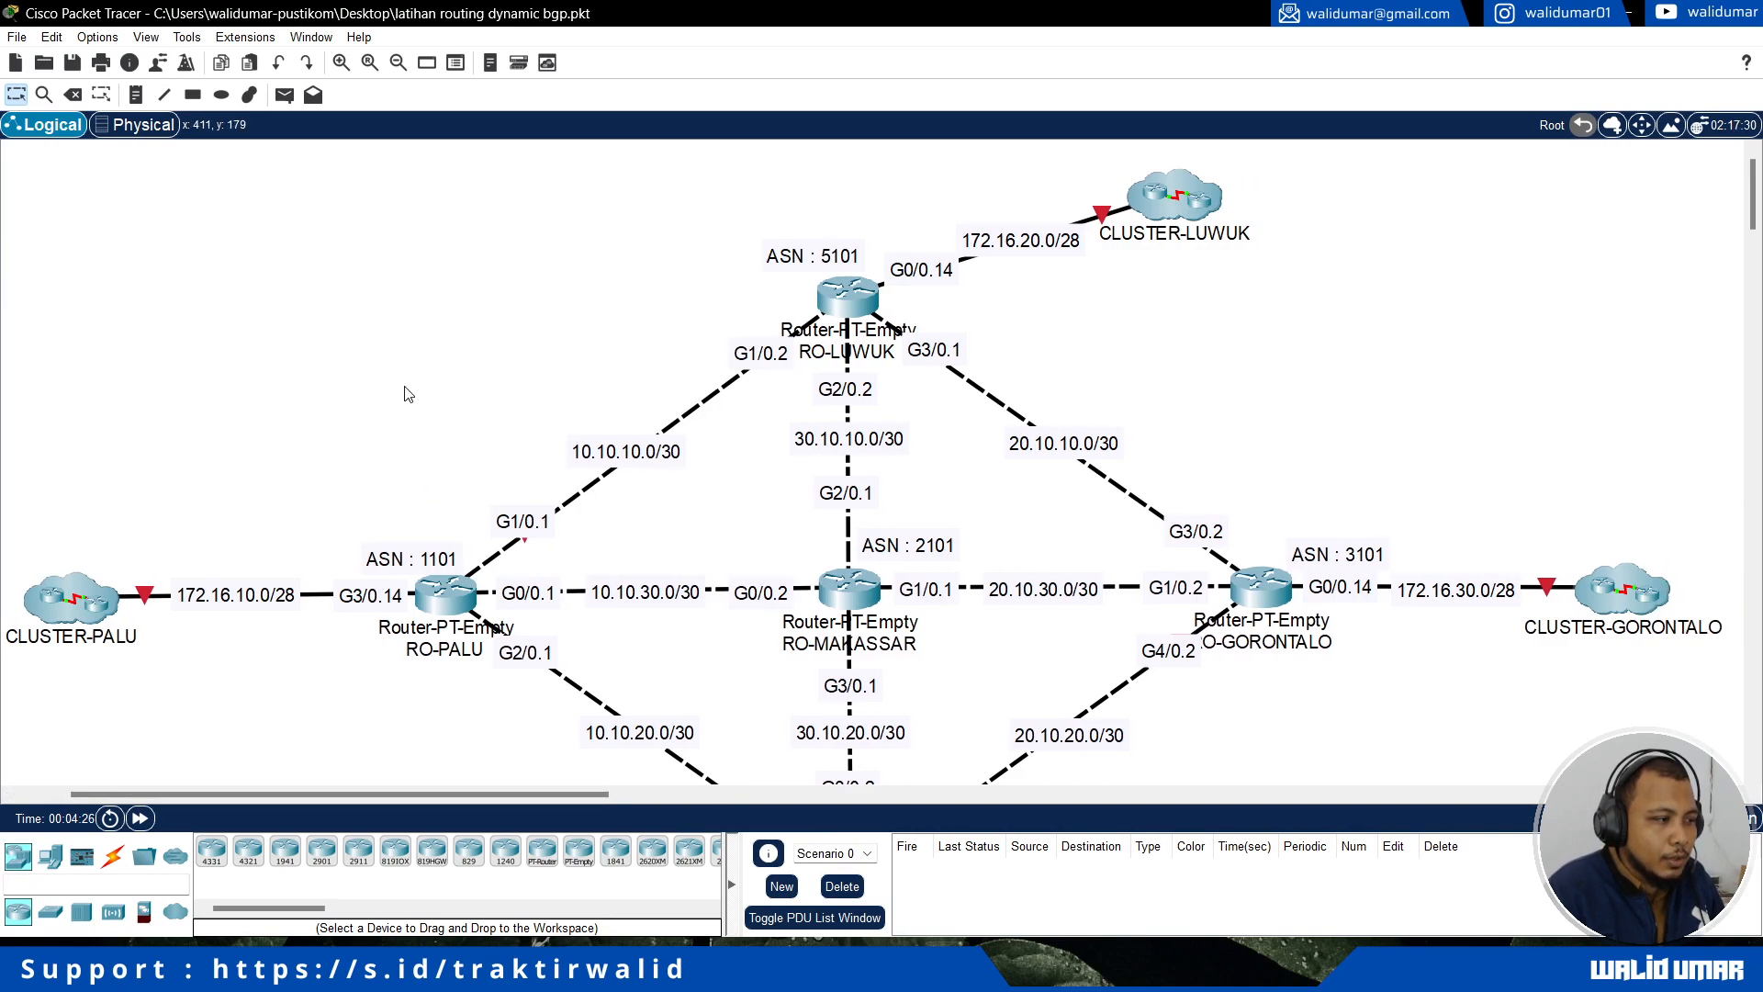
scroll(551, 413, "down", 3)
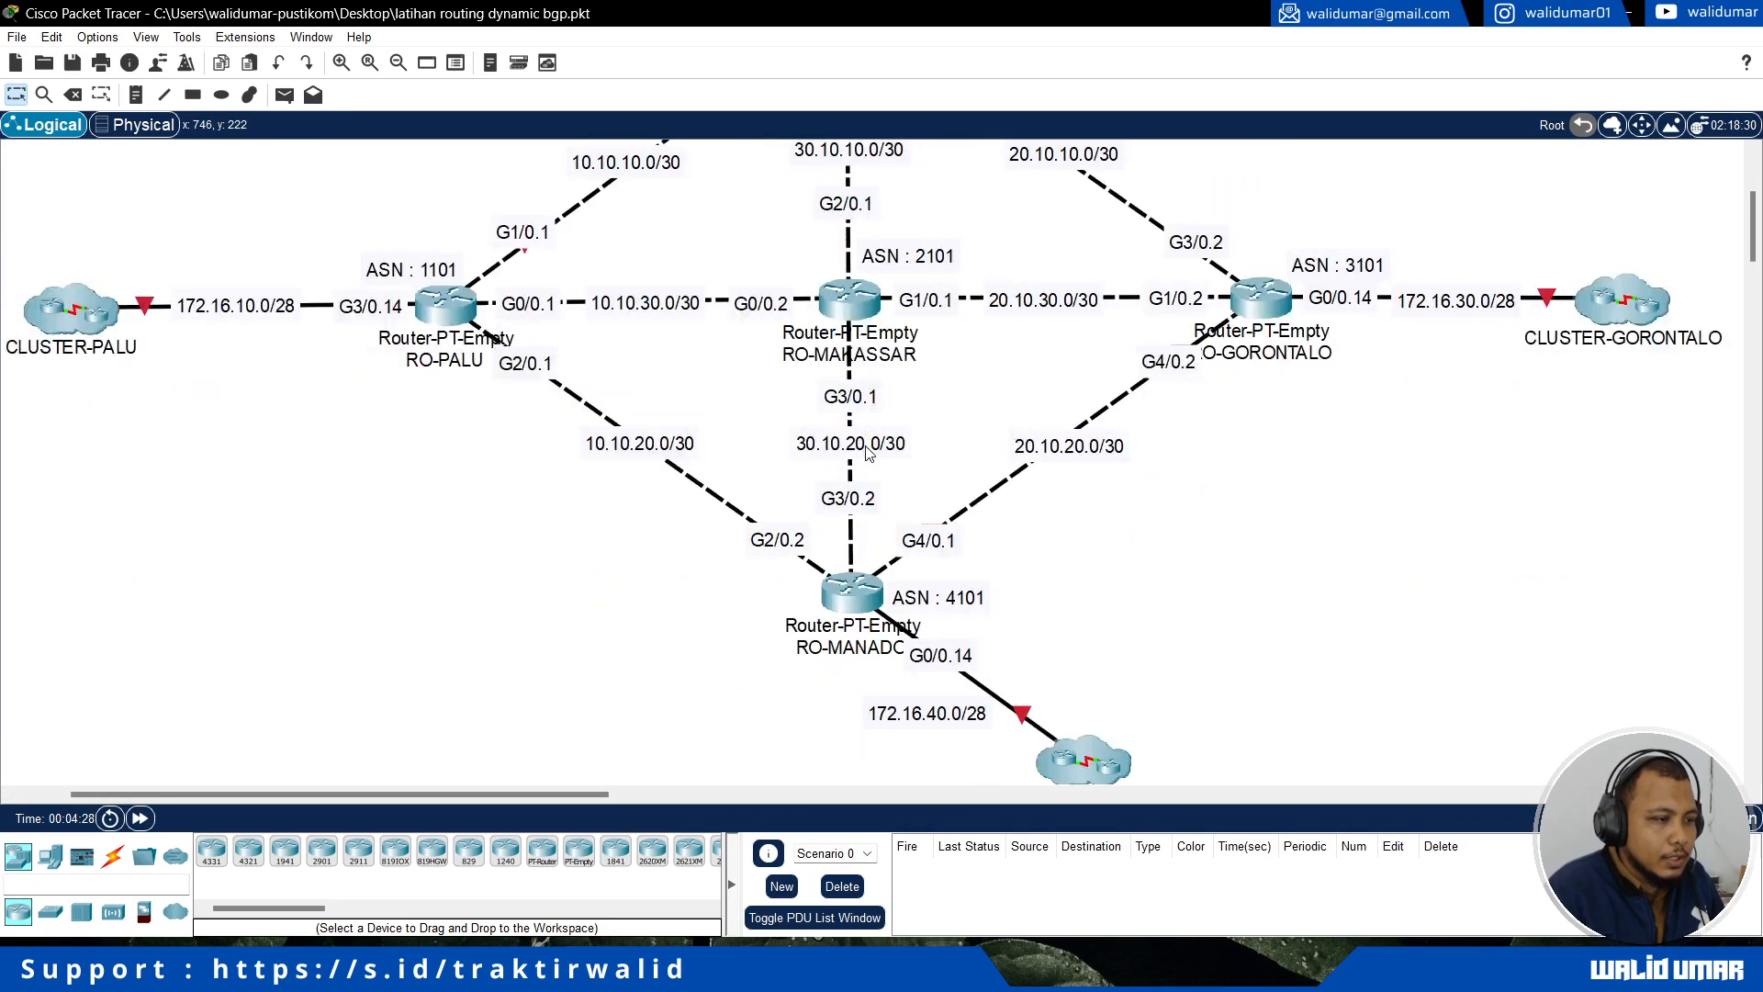
scroll(826, 441, "up", 3)
scroll(867, 452, "down", 1)
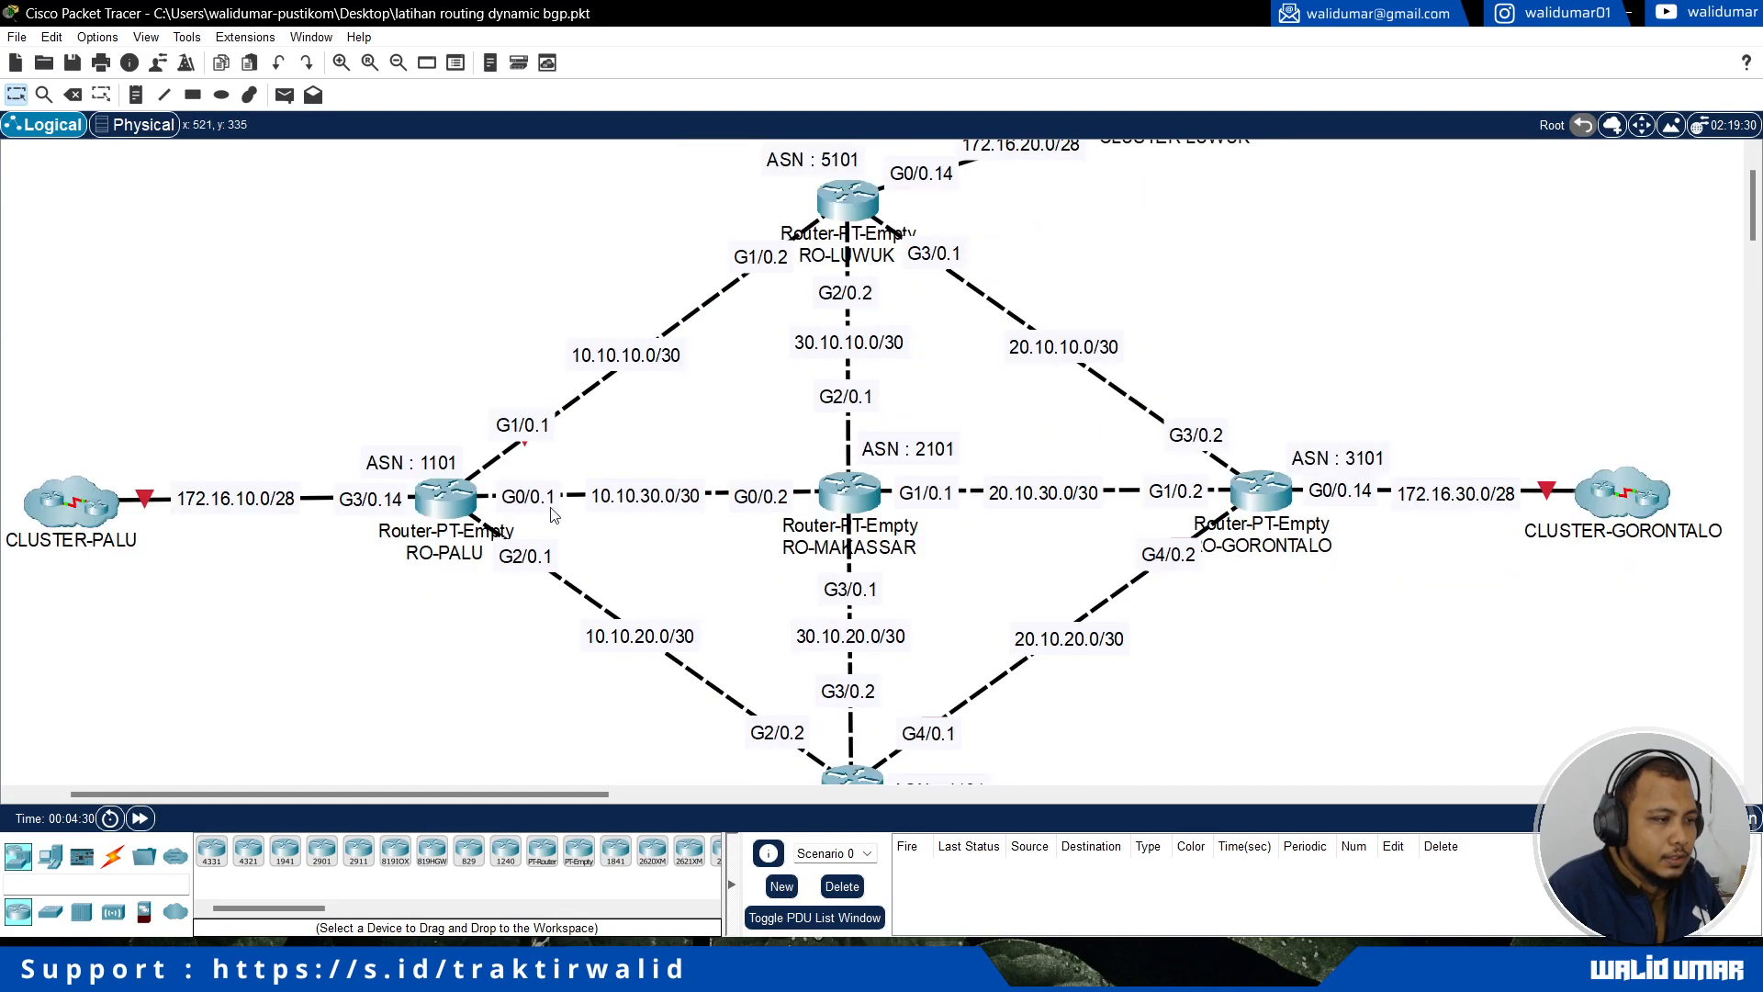
scroll(701, 472, "down", 4)
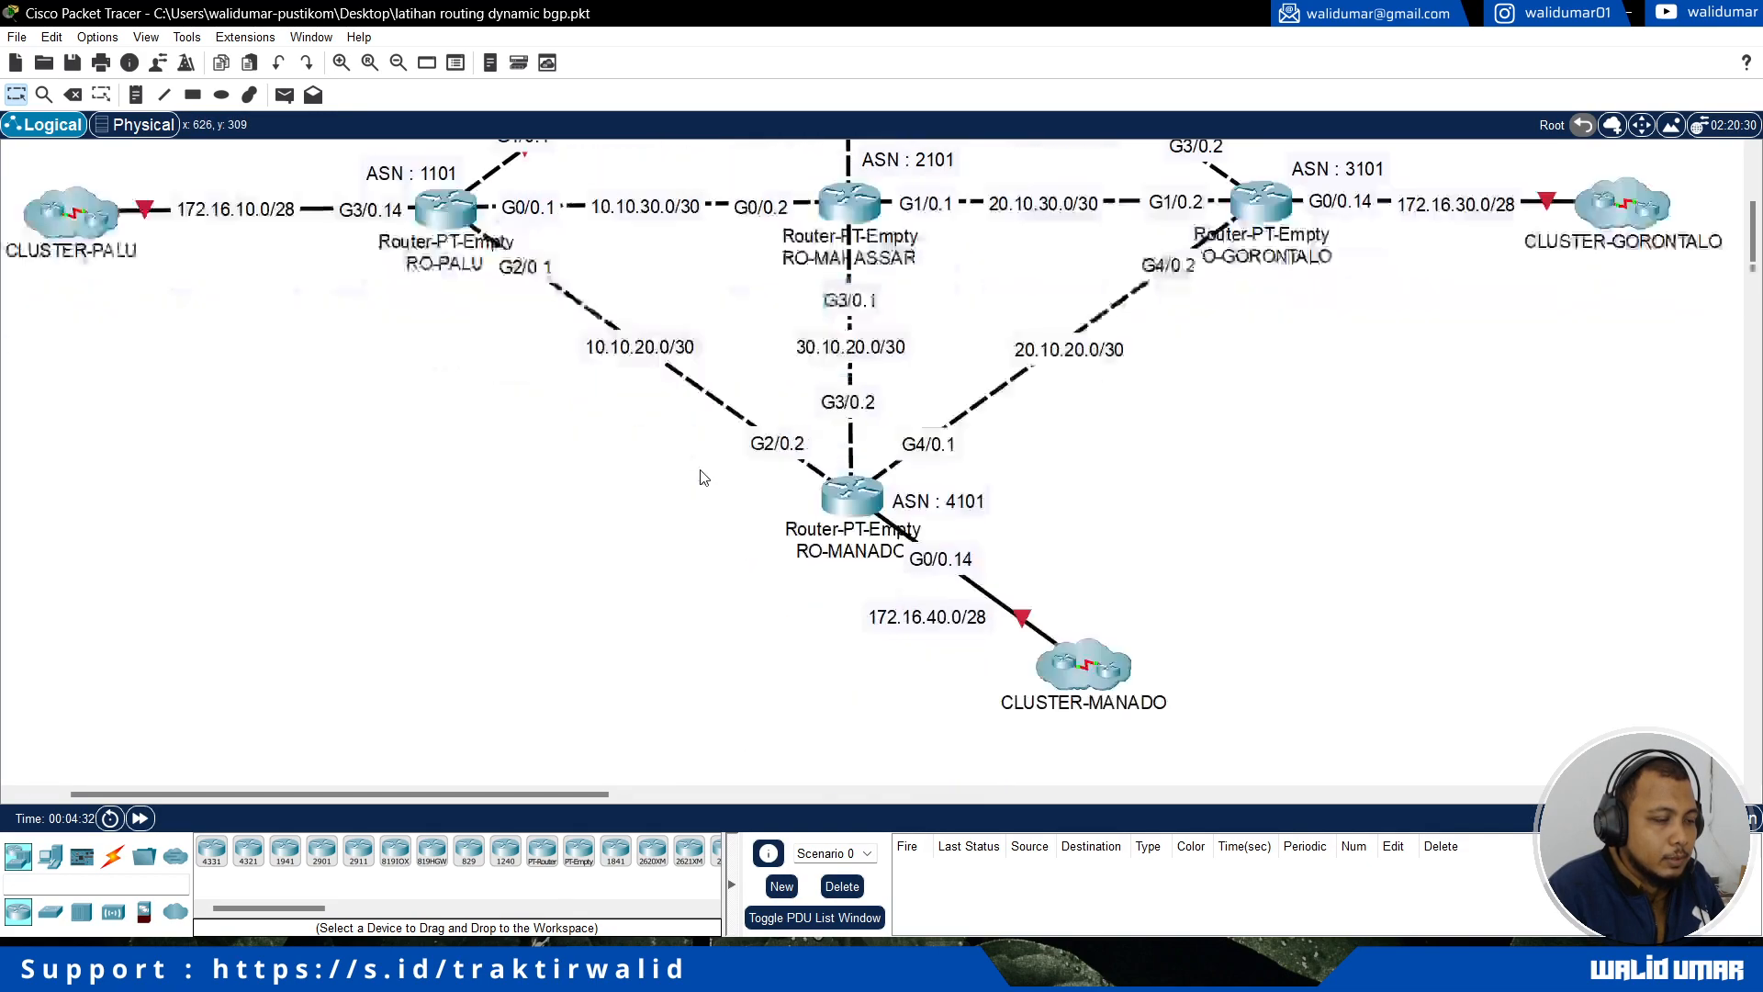
scroll(601, 537, "up", 5)
left_click_drag(512, 372, 709, 506)
left_click(730, 506)
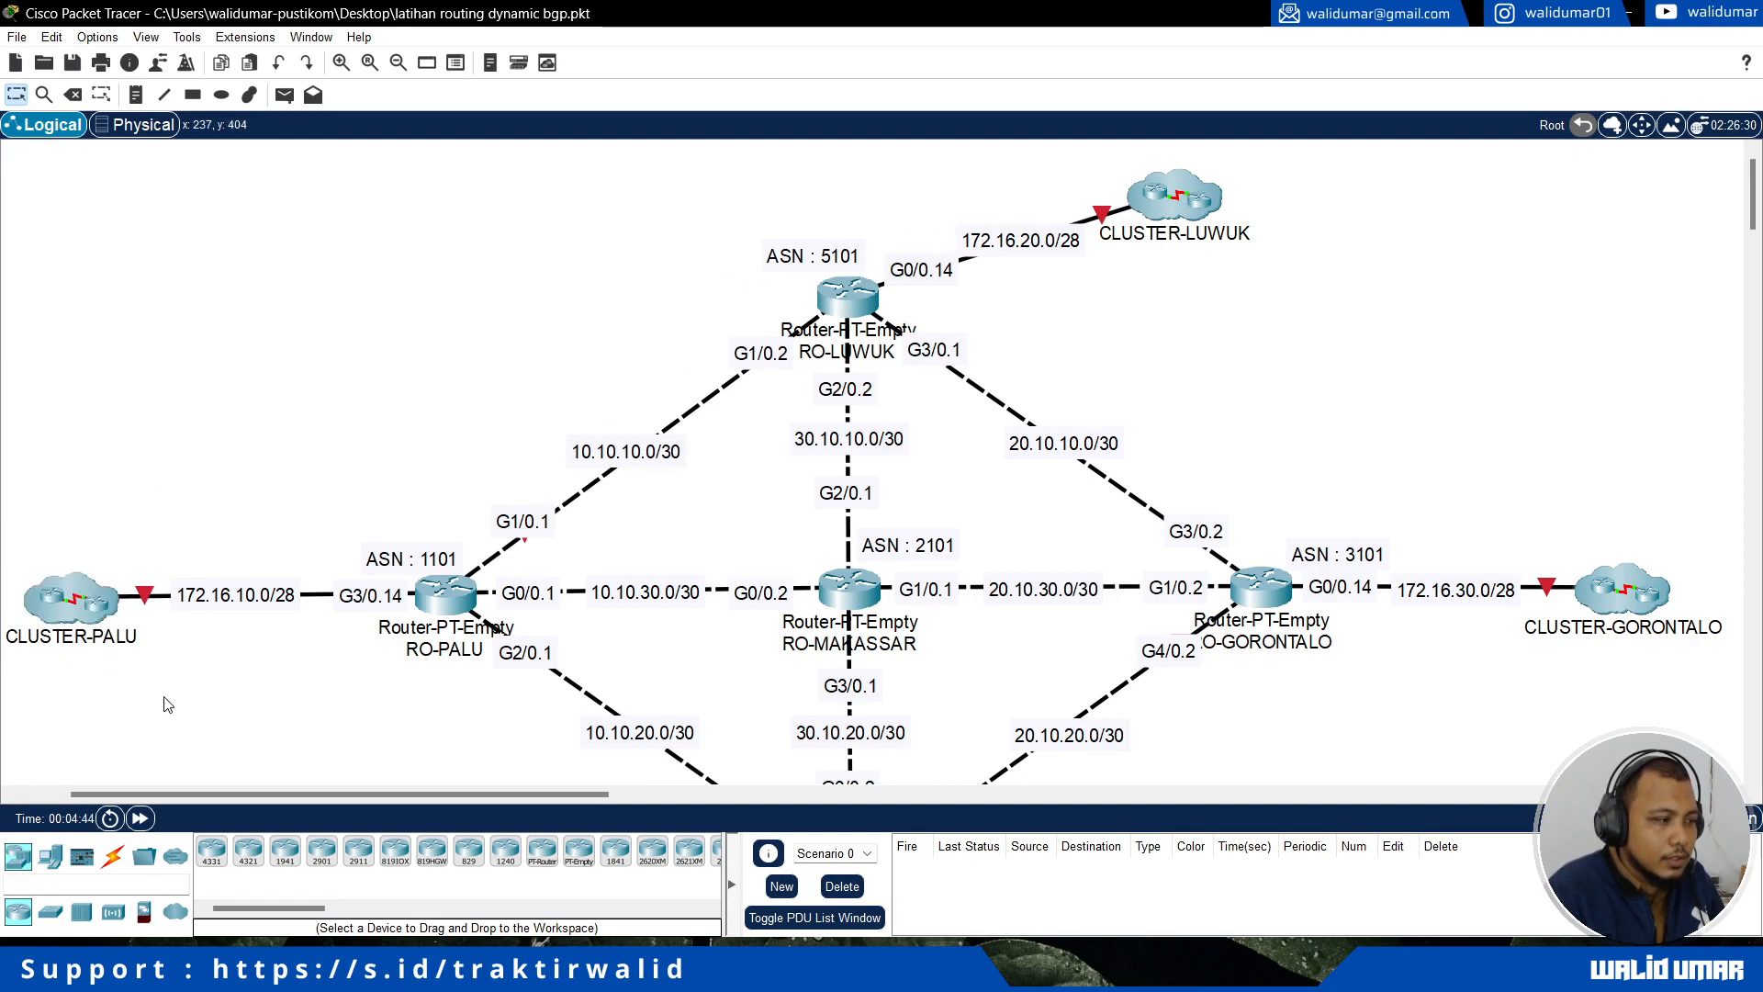
Step: Inspect the devices inside CLUSTER-PALU, return to the root topology and review the links between the routers and the other clusters
left_click(75, 616)
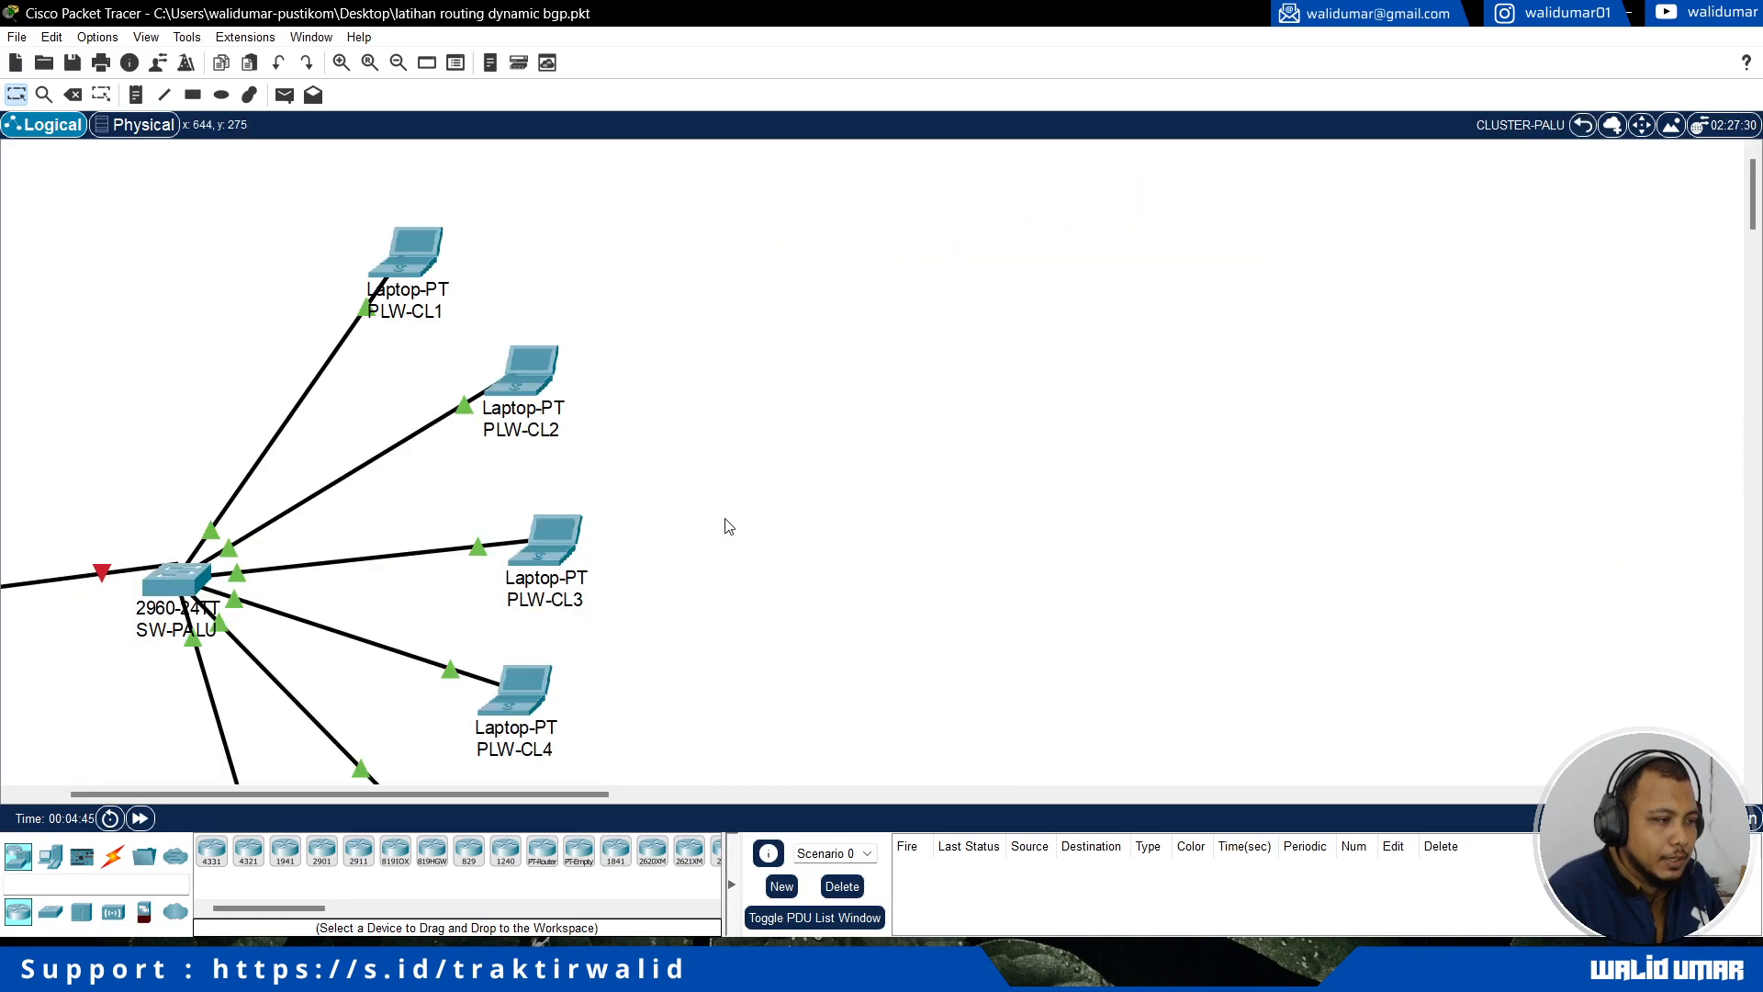
scroll(726, 525, "down", 3)
left_click(1580, 128)
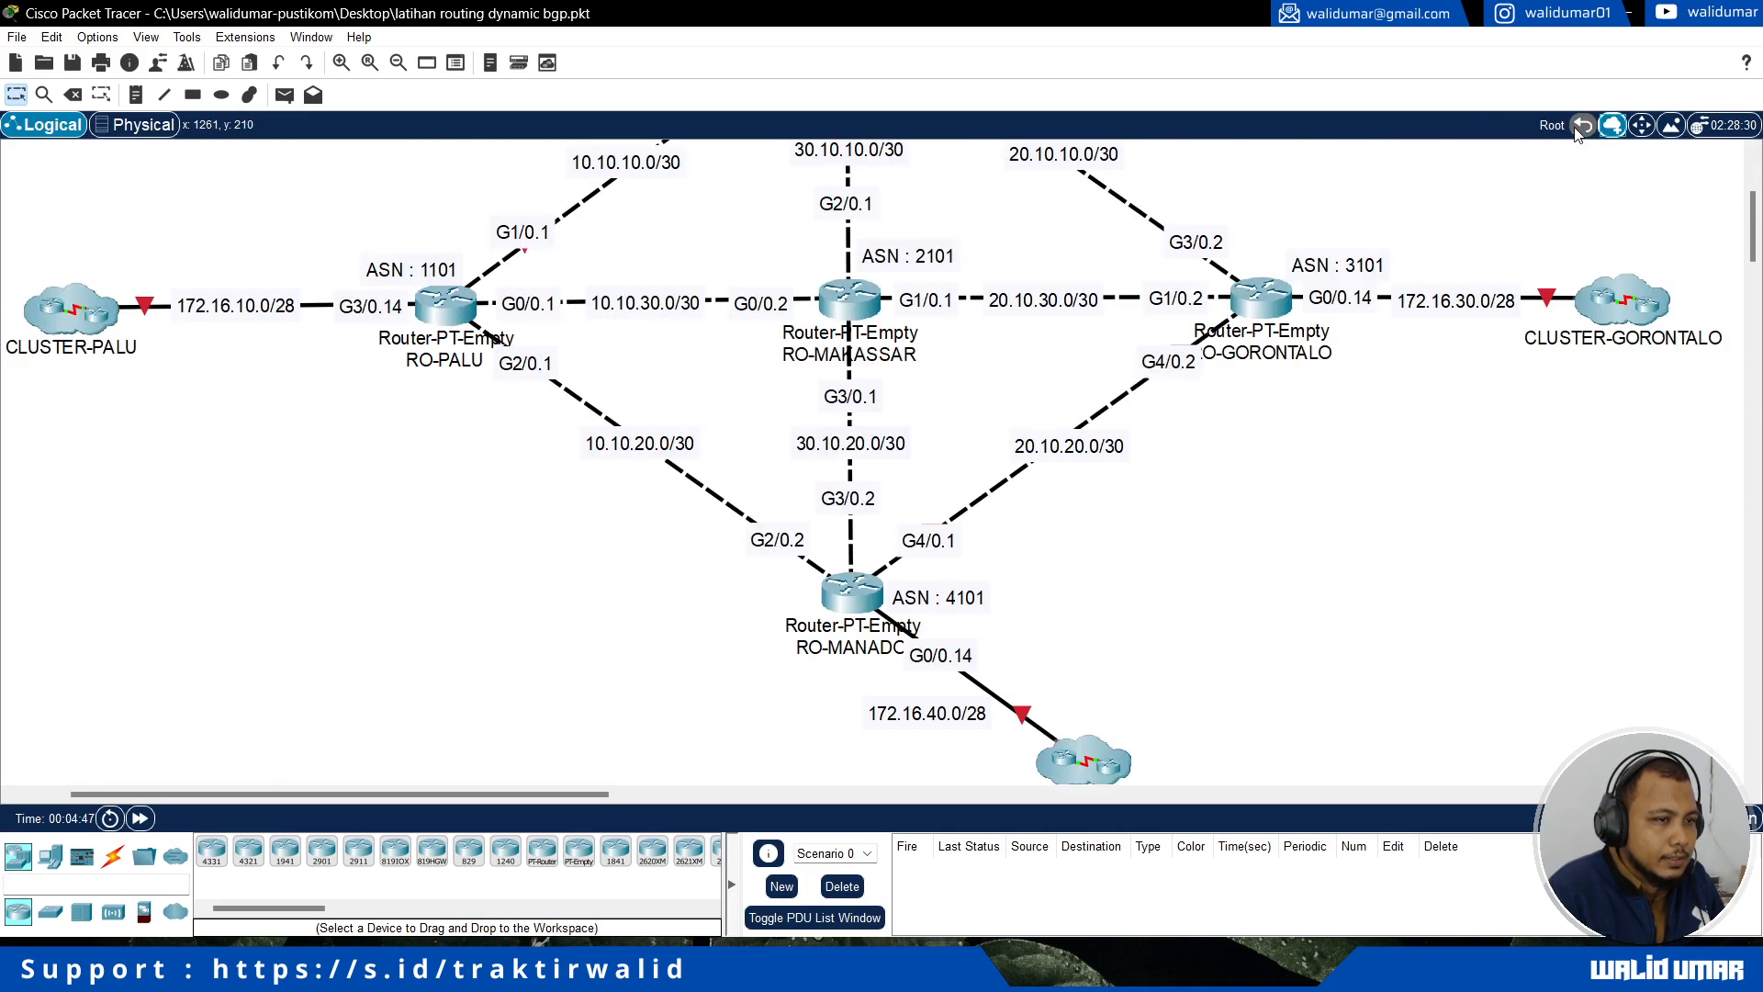
scroll(1315, 294, "up", 3)
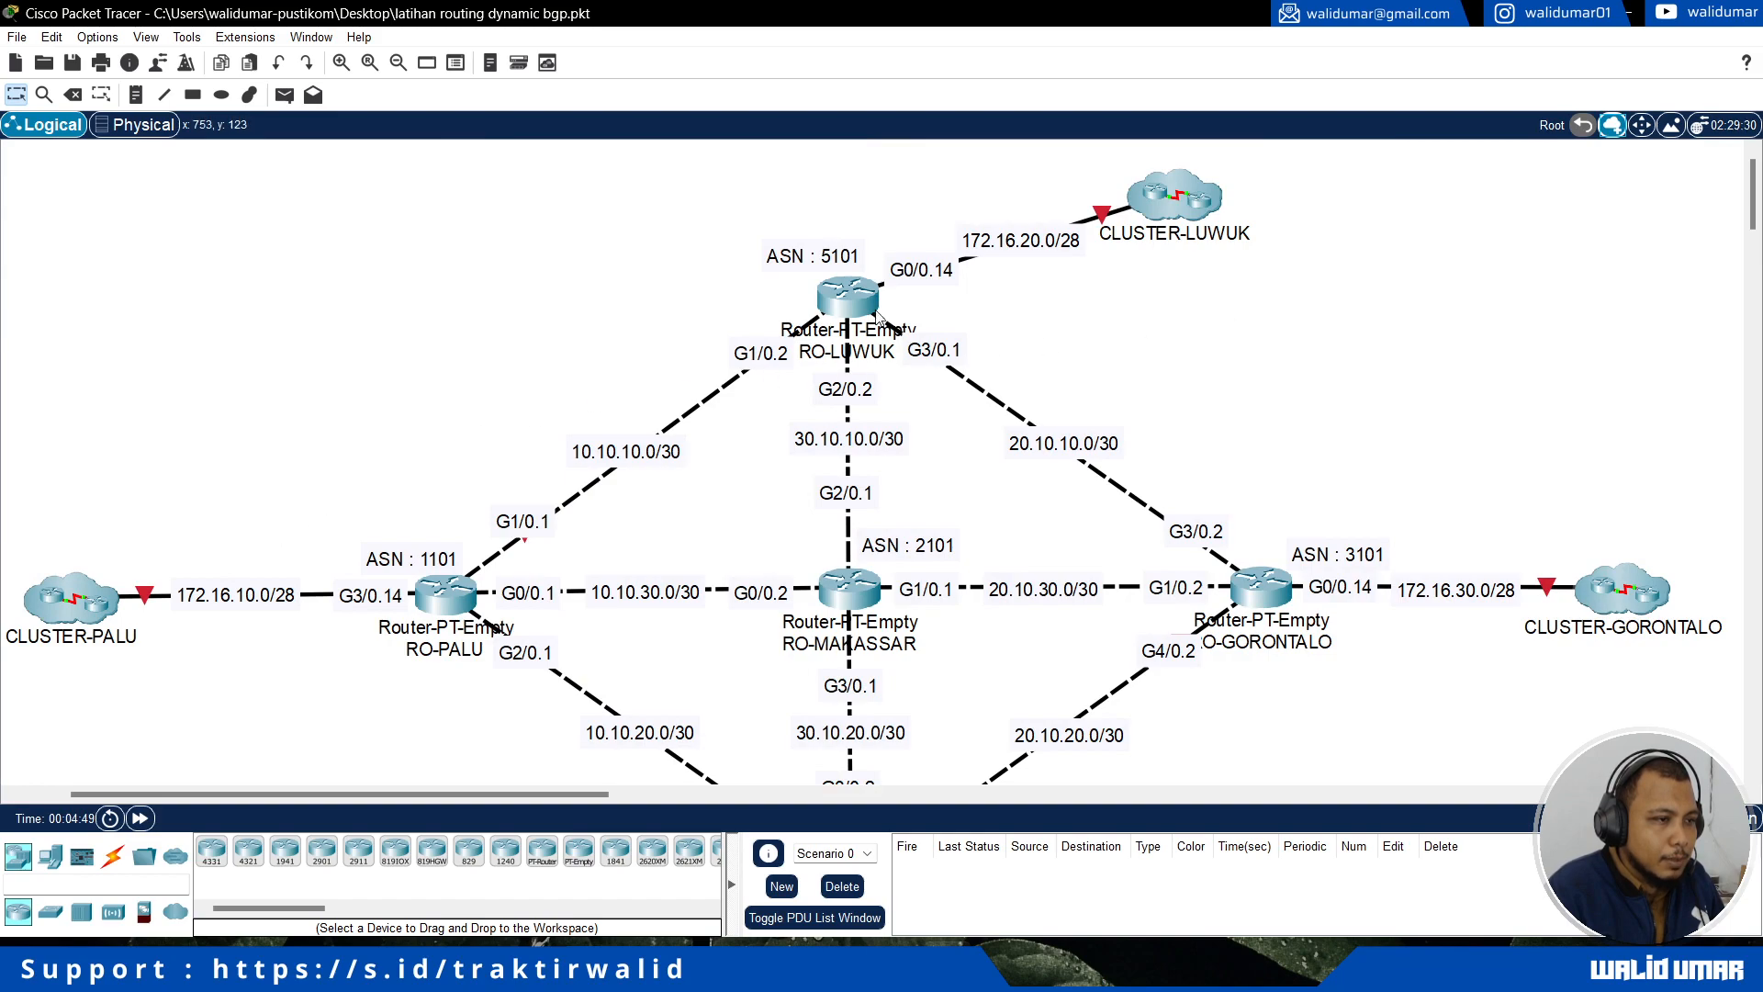
scroll(1313, 266, "down", 5)
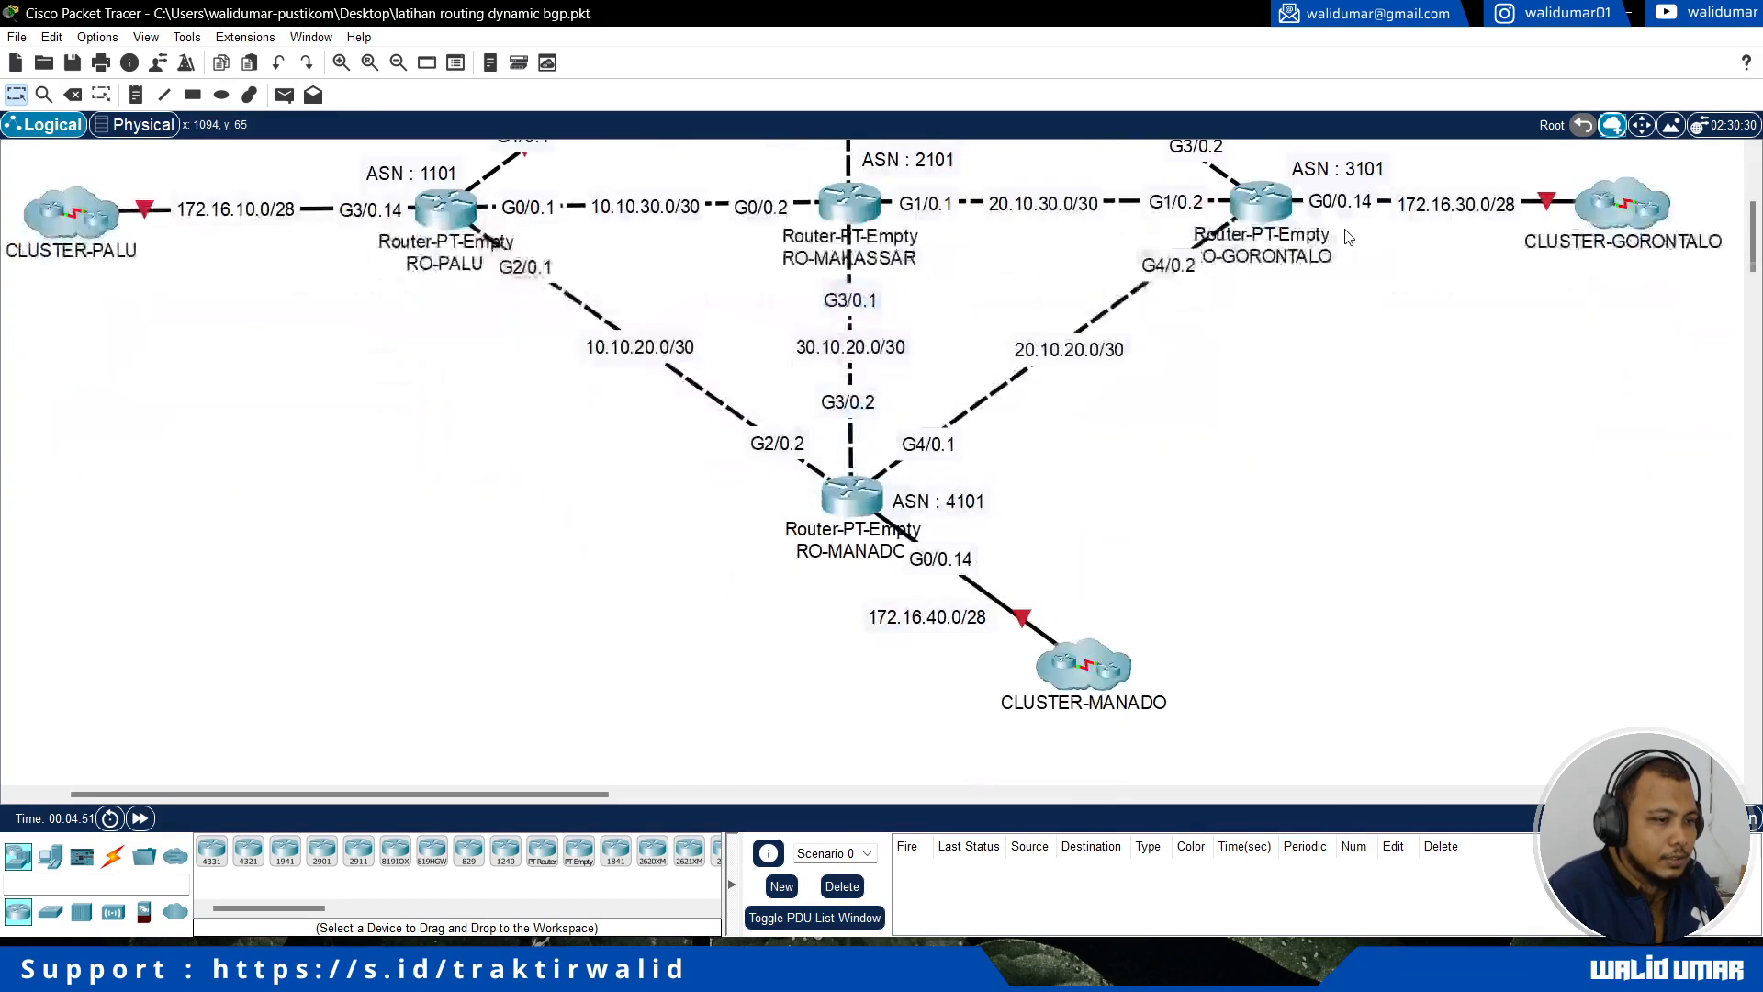
left_click_drag(1208, 661, 1028, 566)
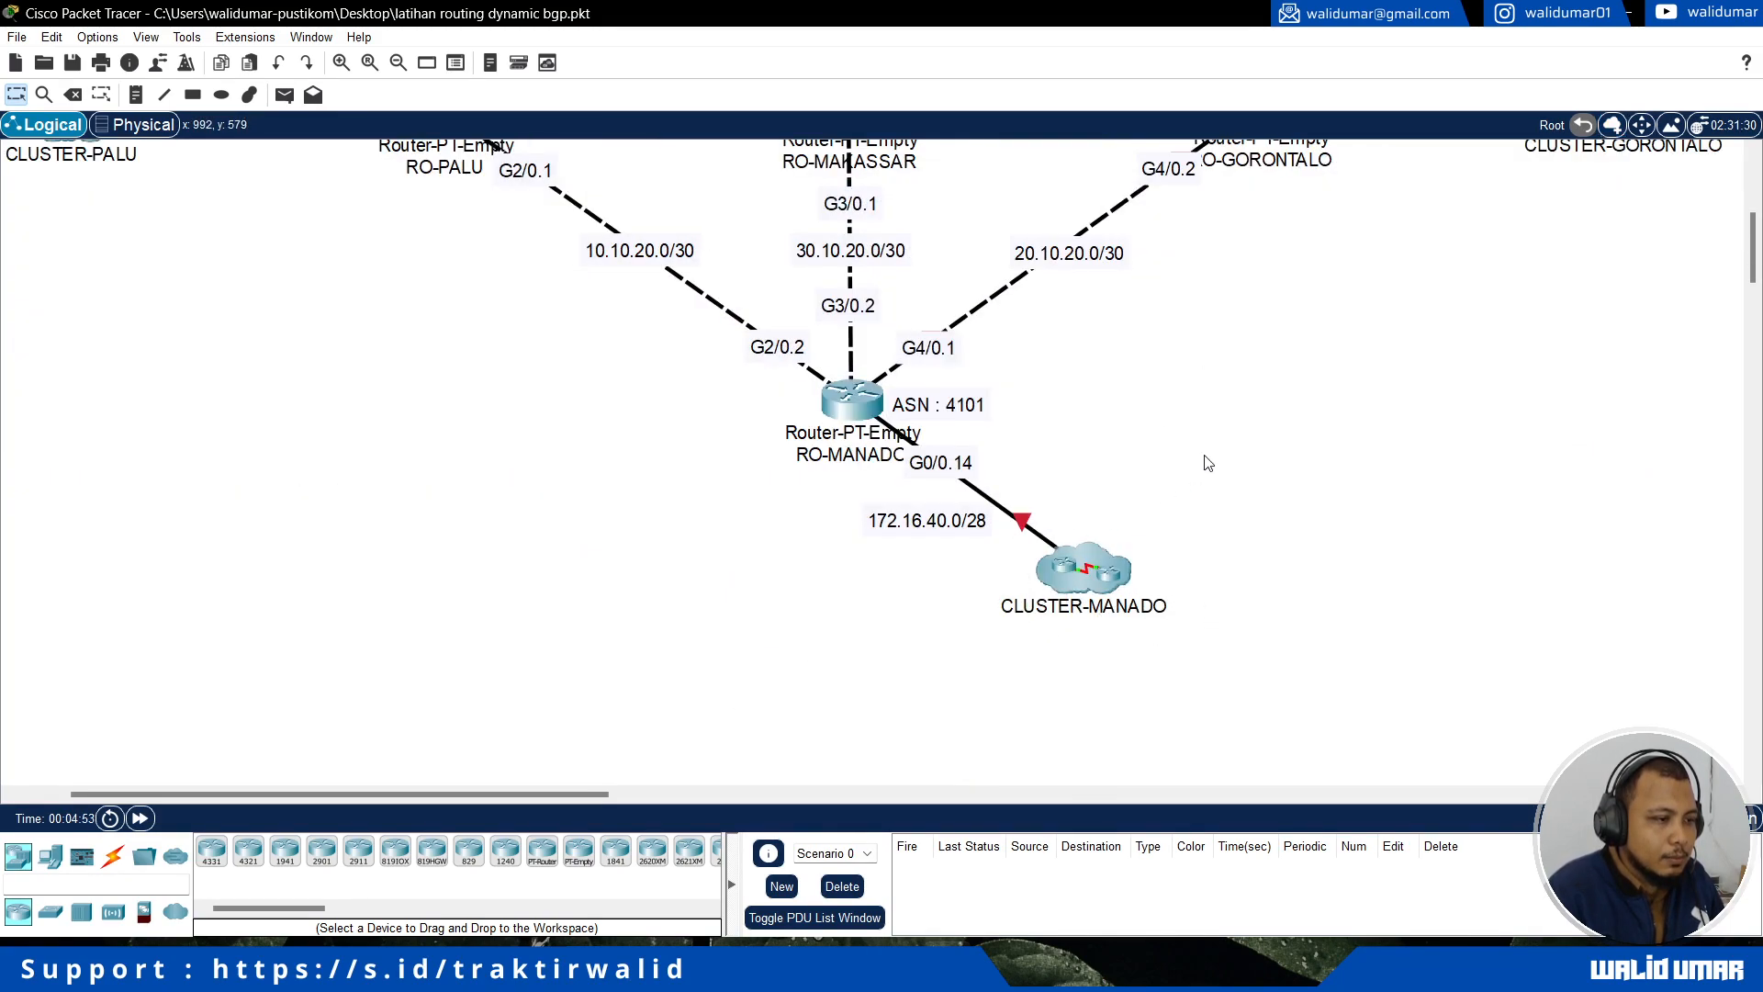
scroll(603, 440, "up", 4)
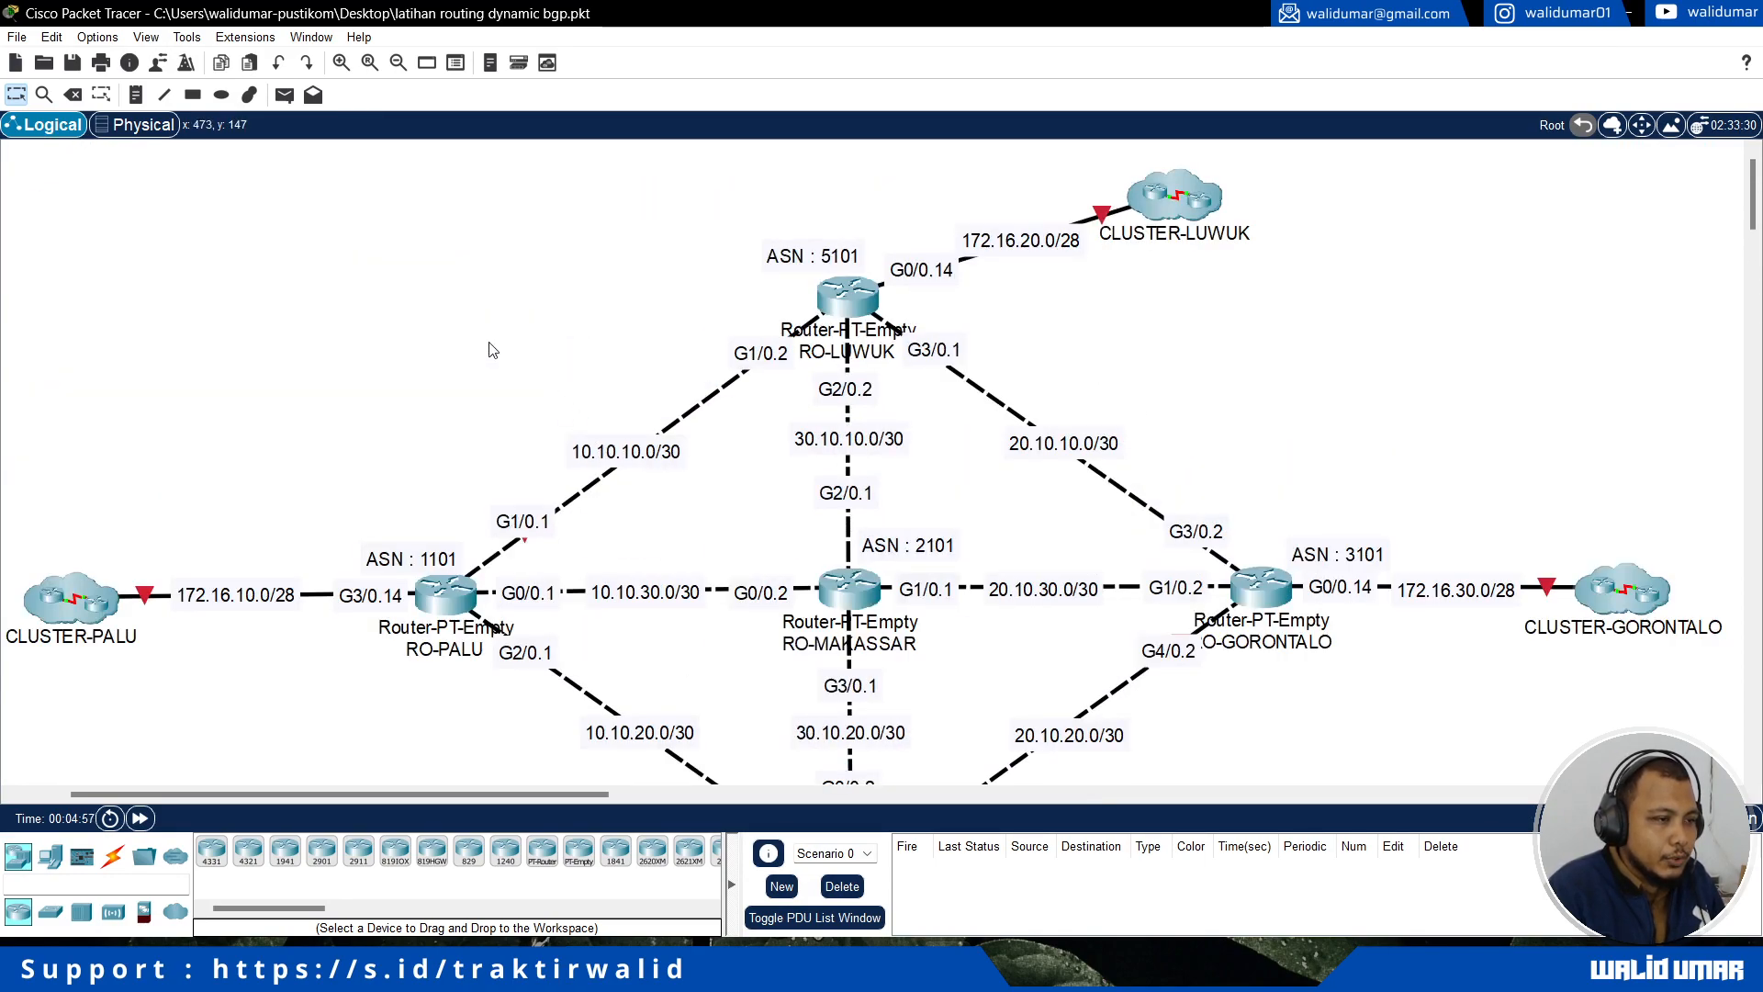
scroll(491, 350, "down", 2)
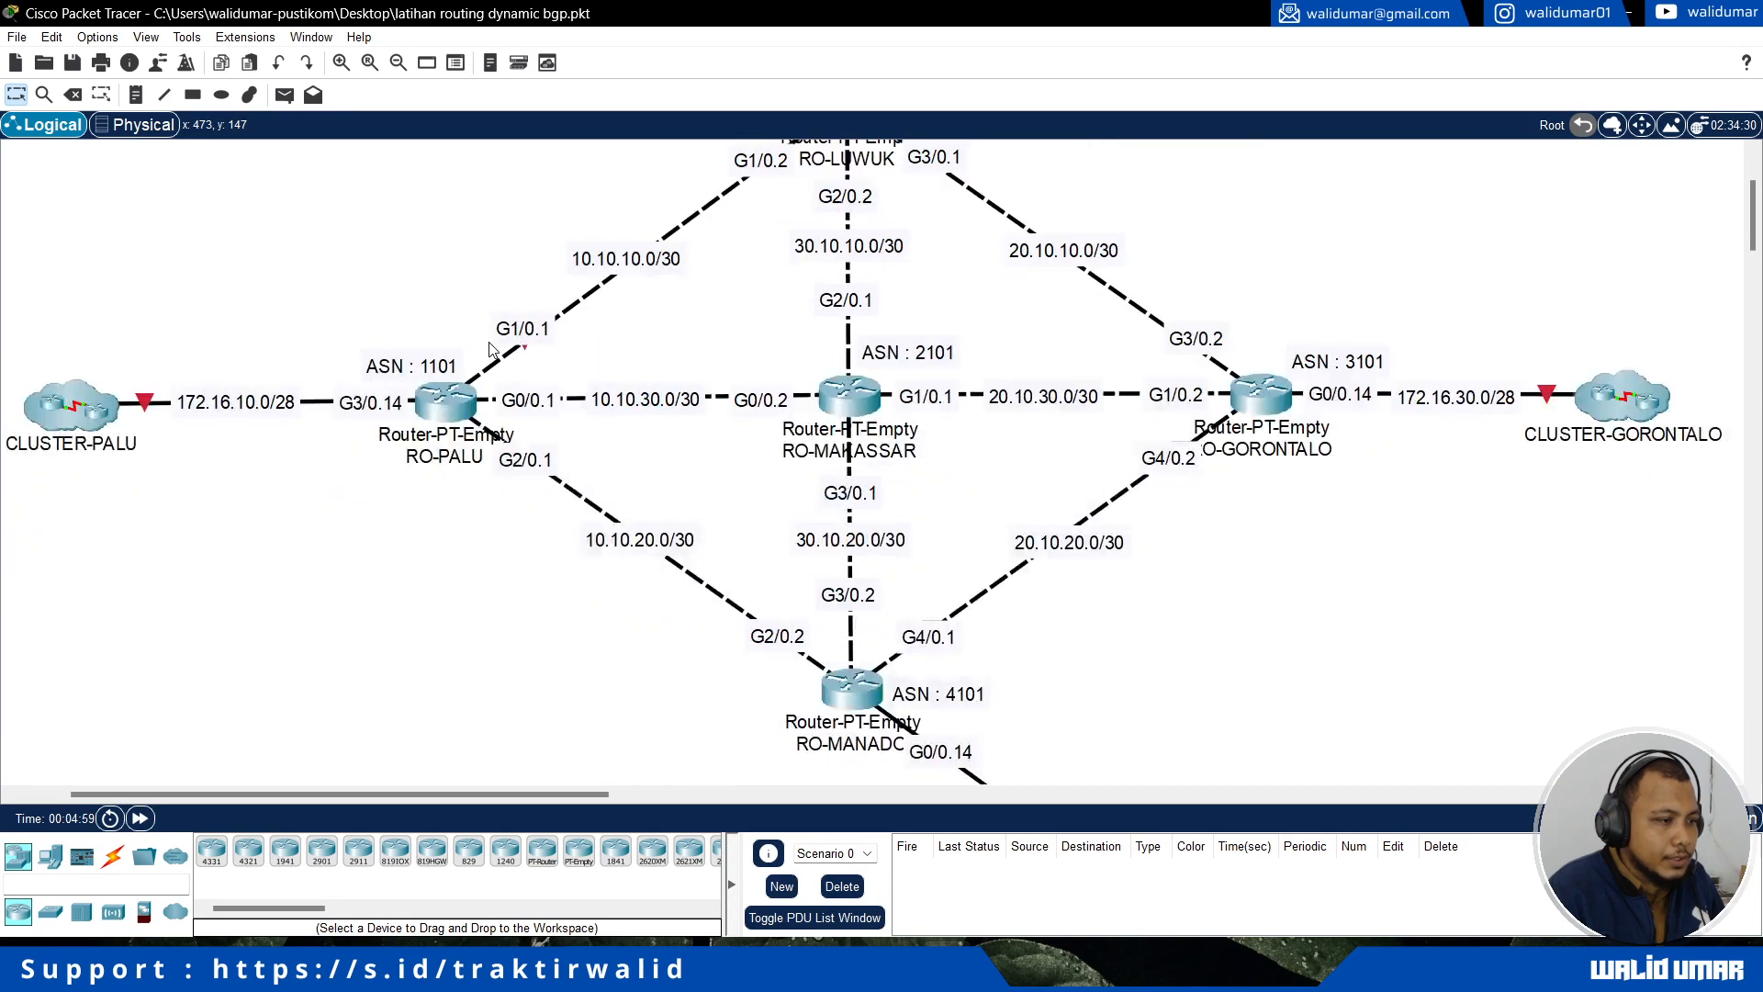
scroll(492, 347, "up", 2)
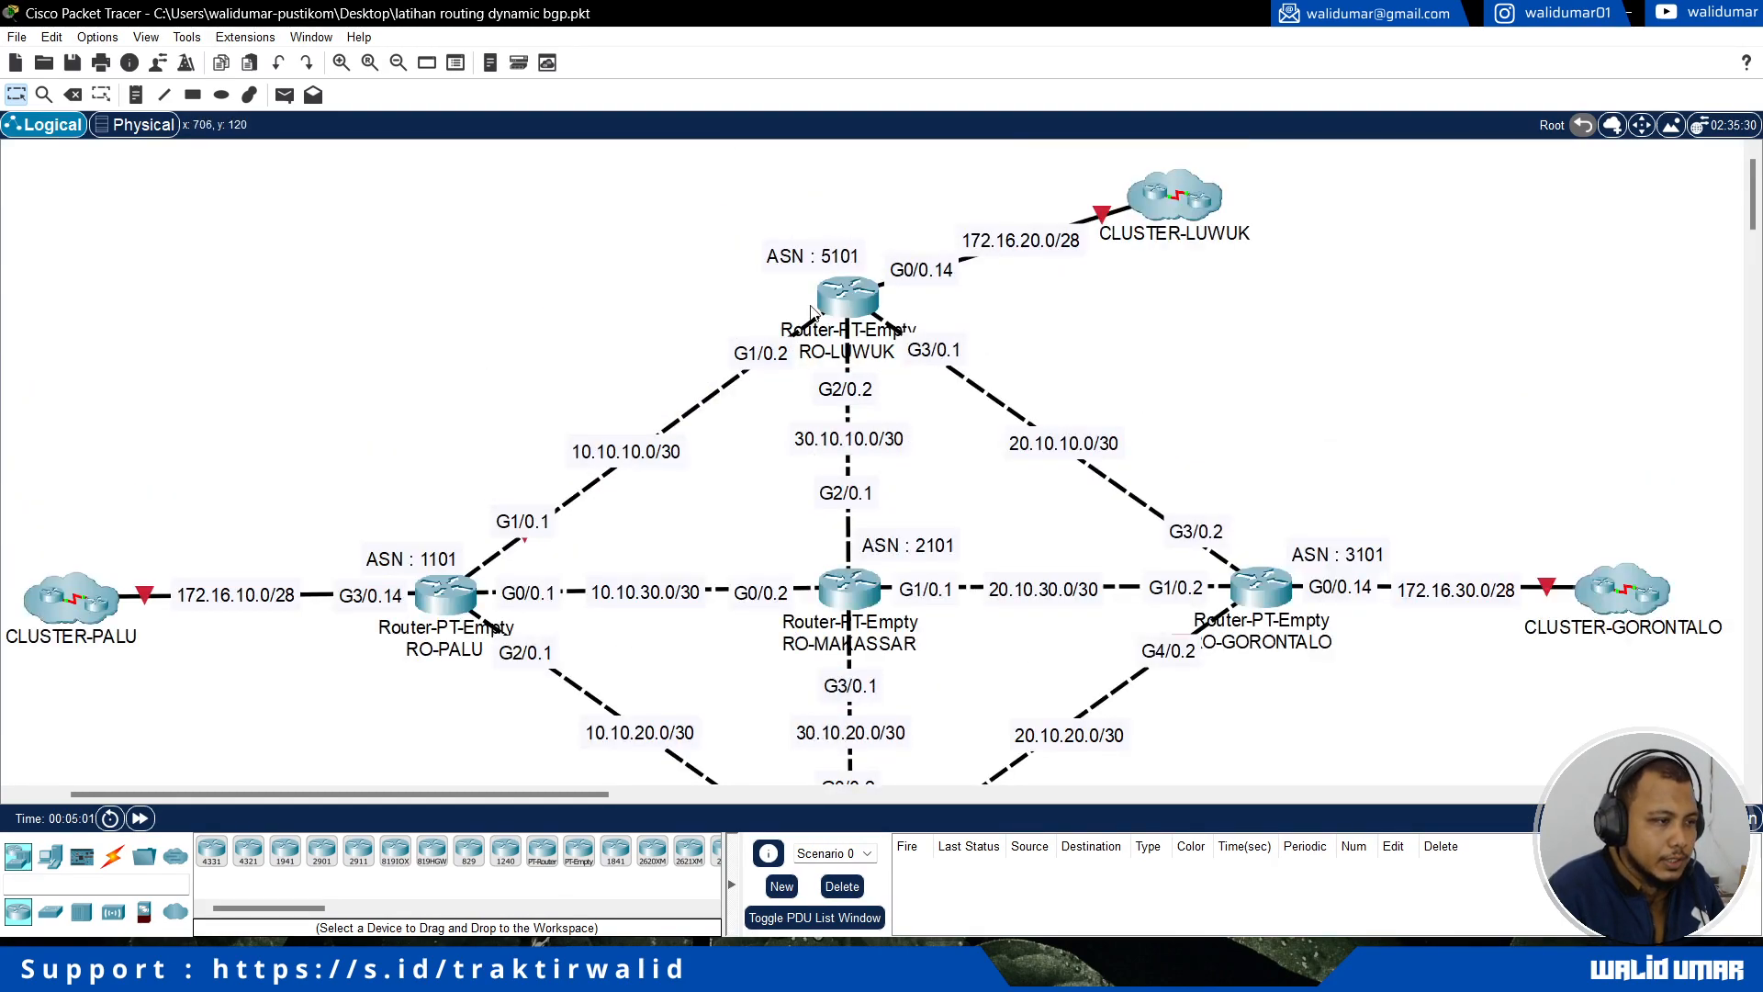
Step: Power on the RO-MAKASSAR router and open its IOS command line interface
scroll(556, 332, "down", 2)
double_click(838, 396)
left_click_drag(808, 139, 1137, 136)
left_click(1093, 176)
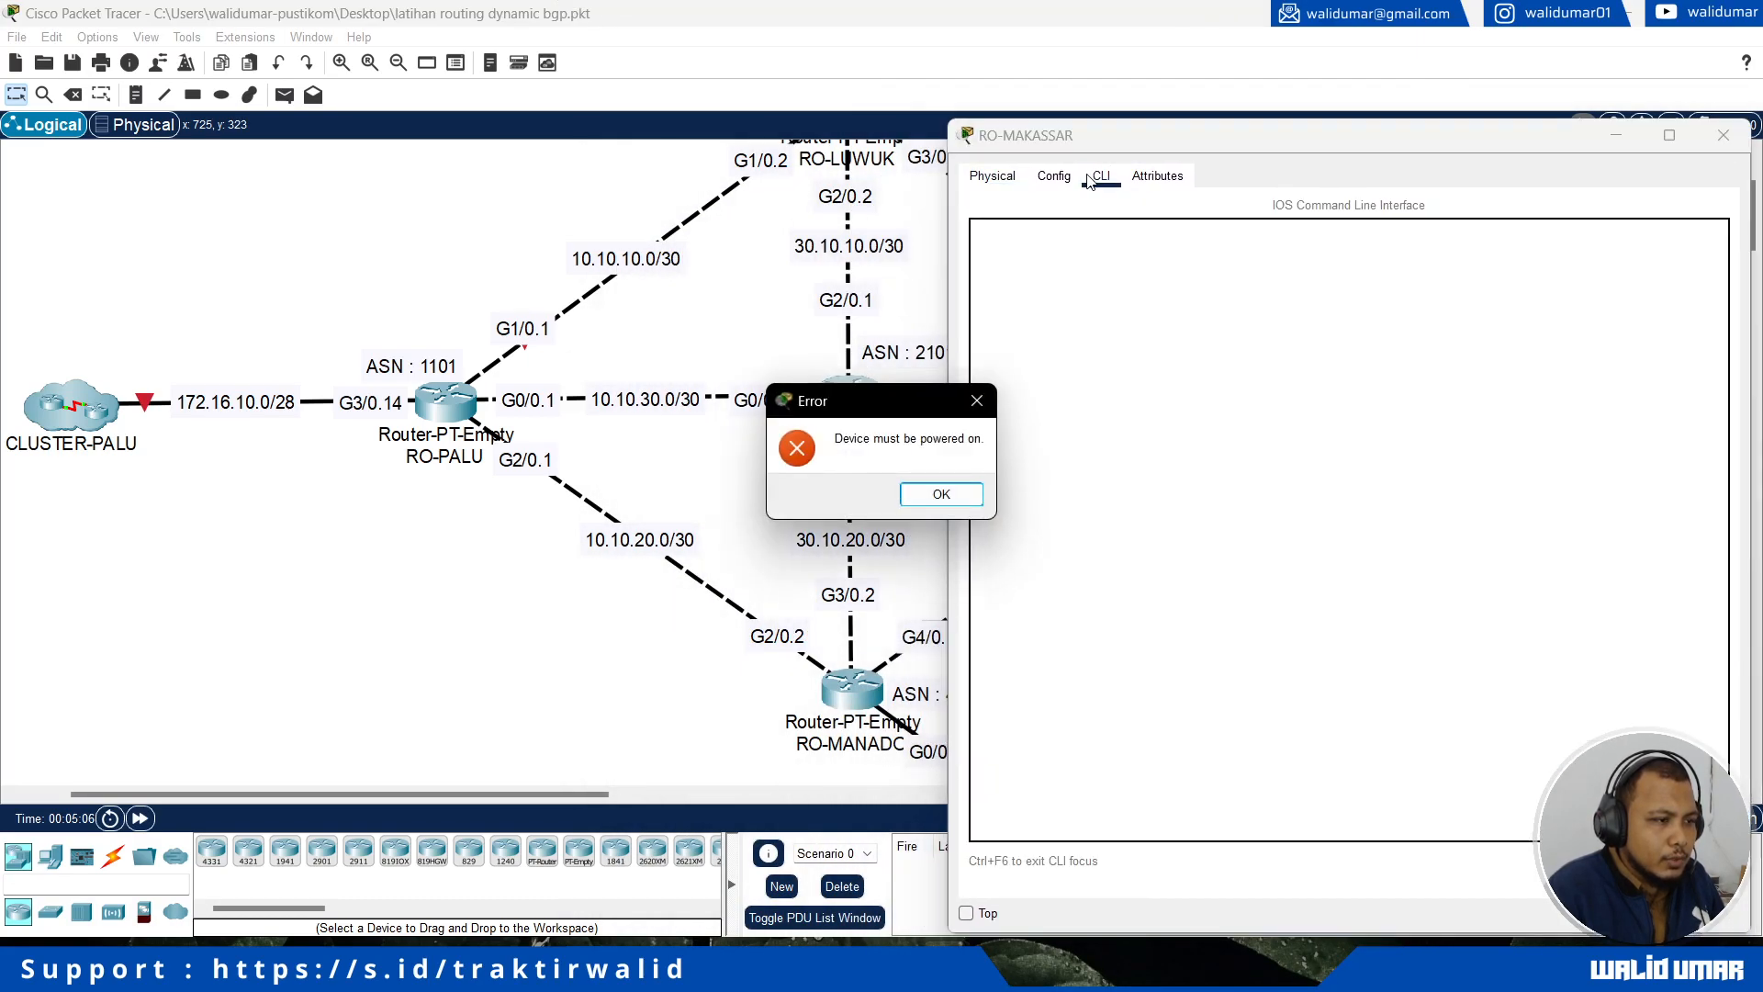
left_click(921, 498)
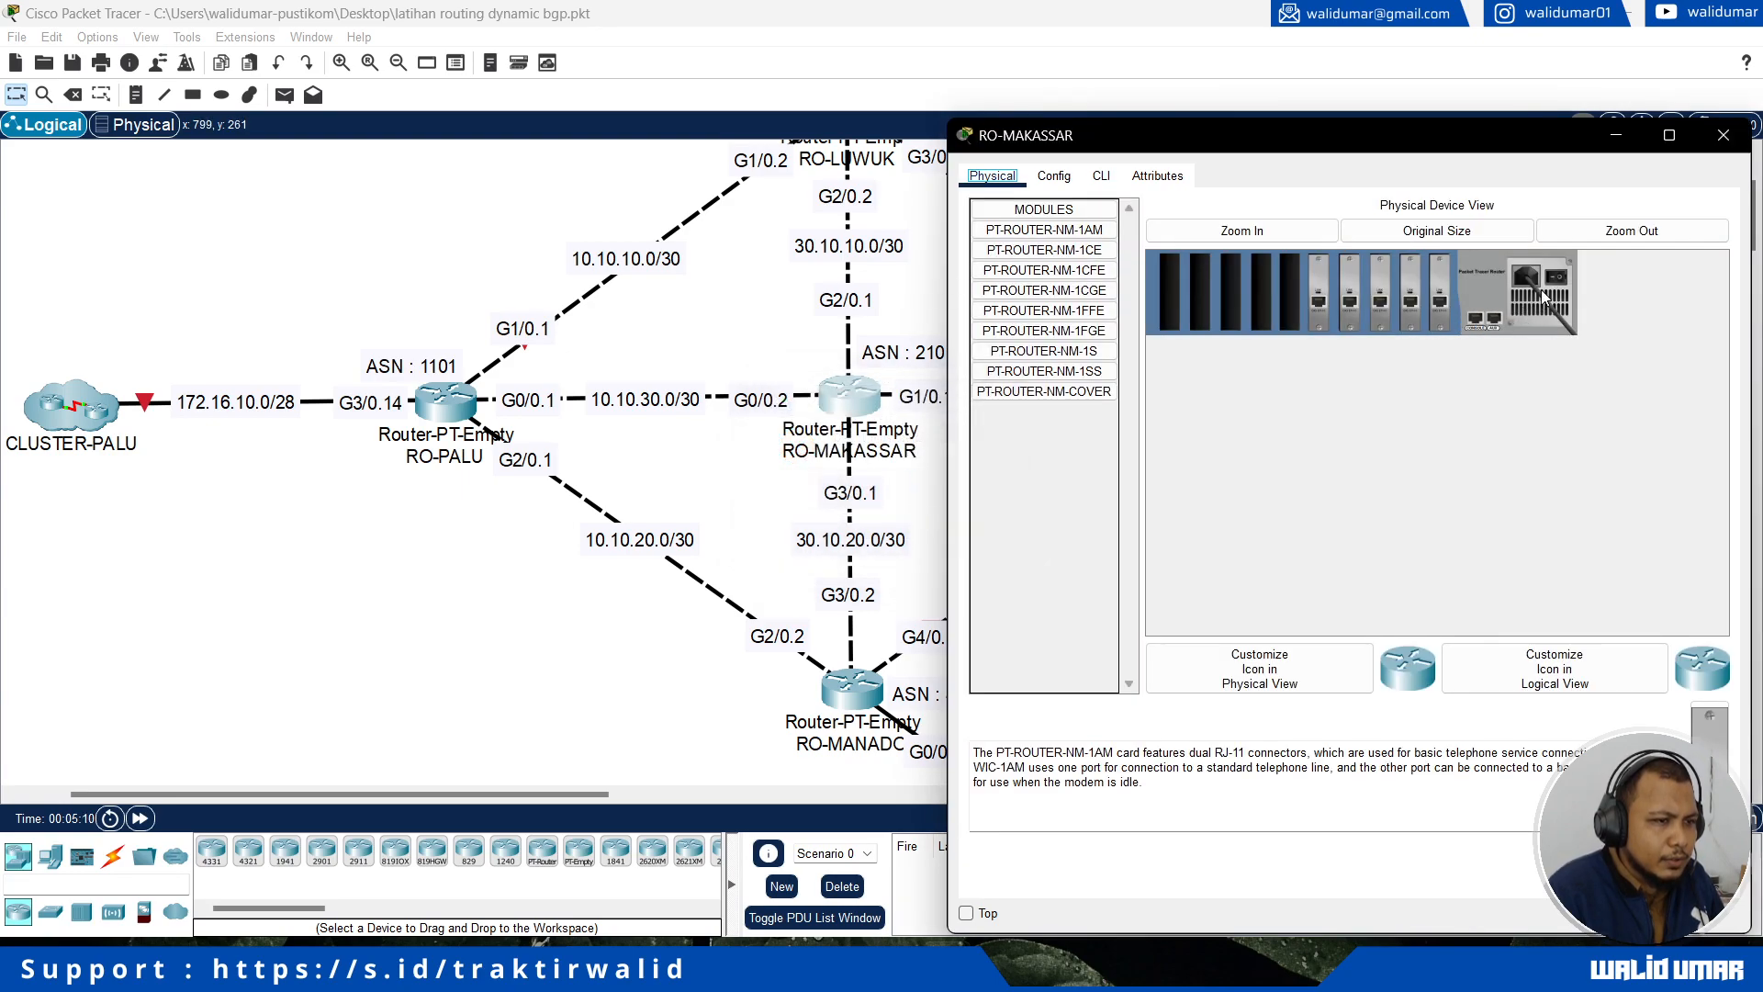
left_click(1557, 278)
left_click(1102, 174)
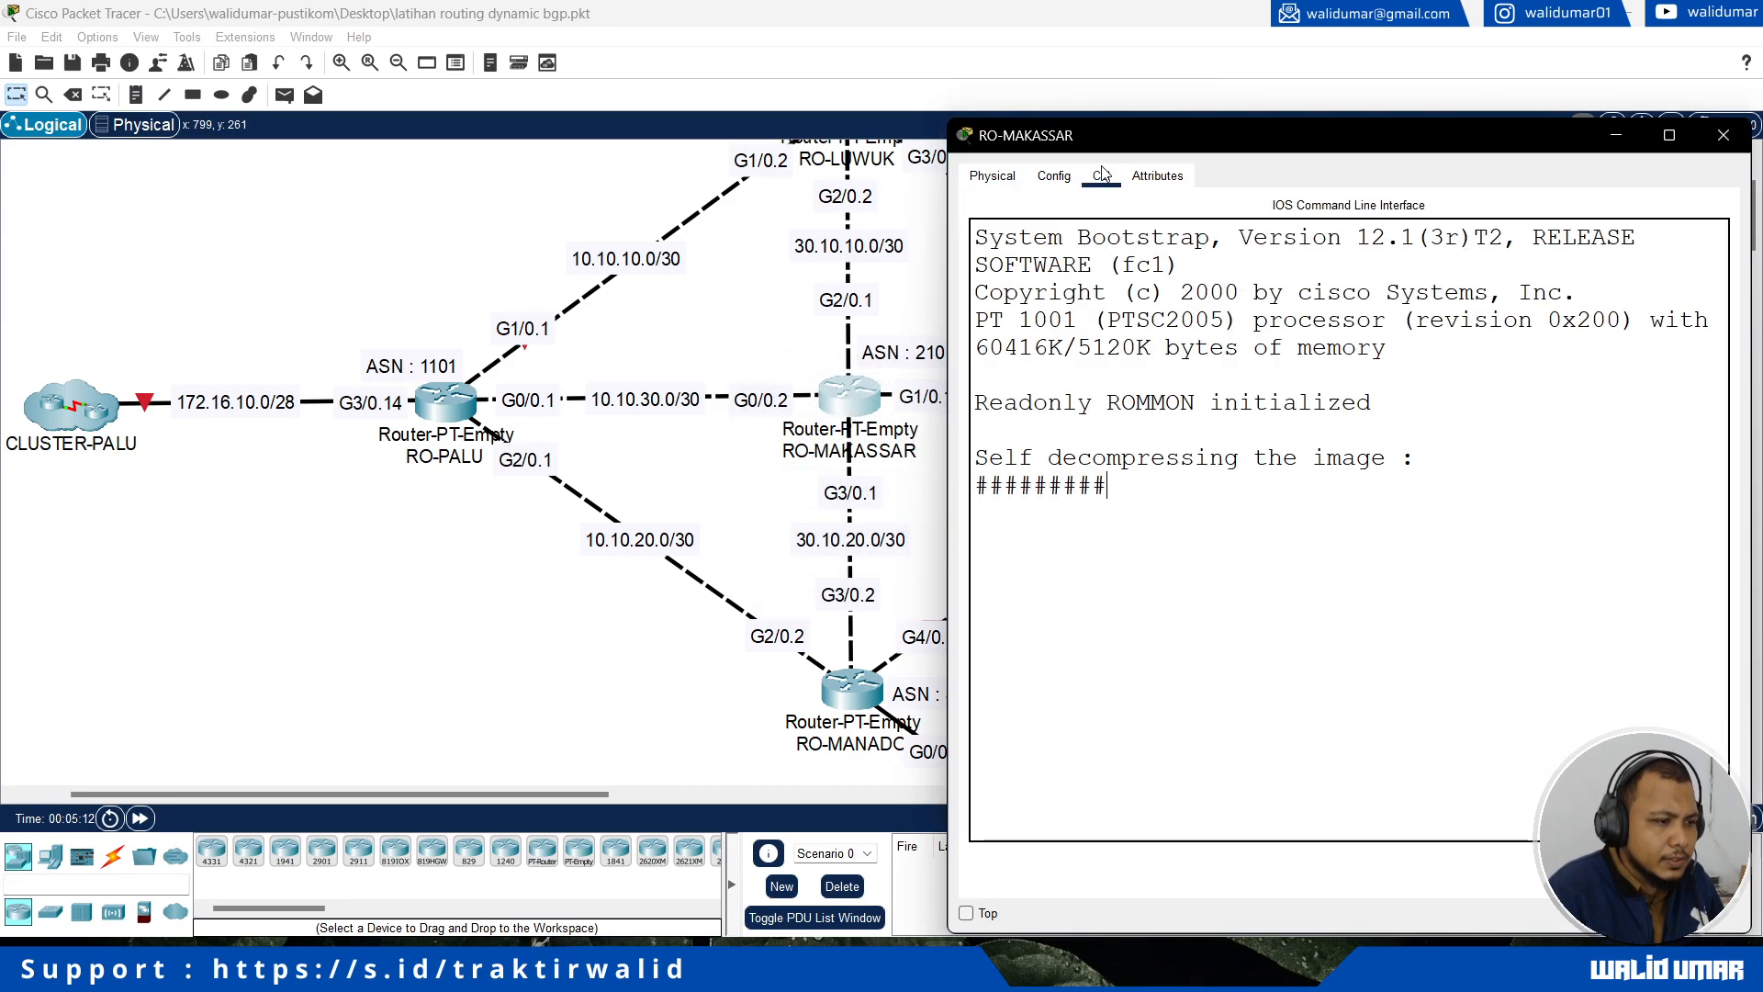
Step: Keep the RO-MAKASSAR window on top and fast-forward the simulation time to get through the router's boot
left_click(966, 913)
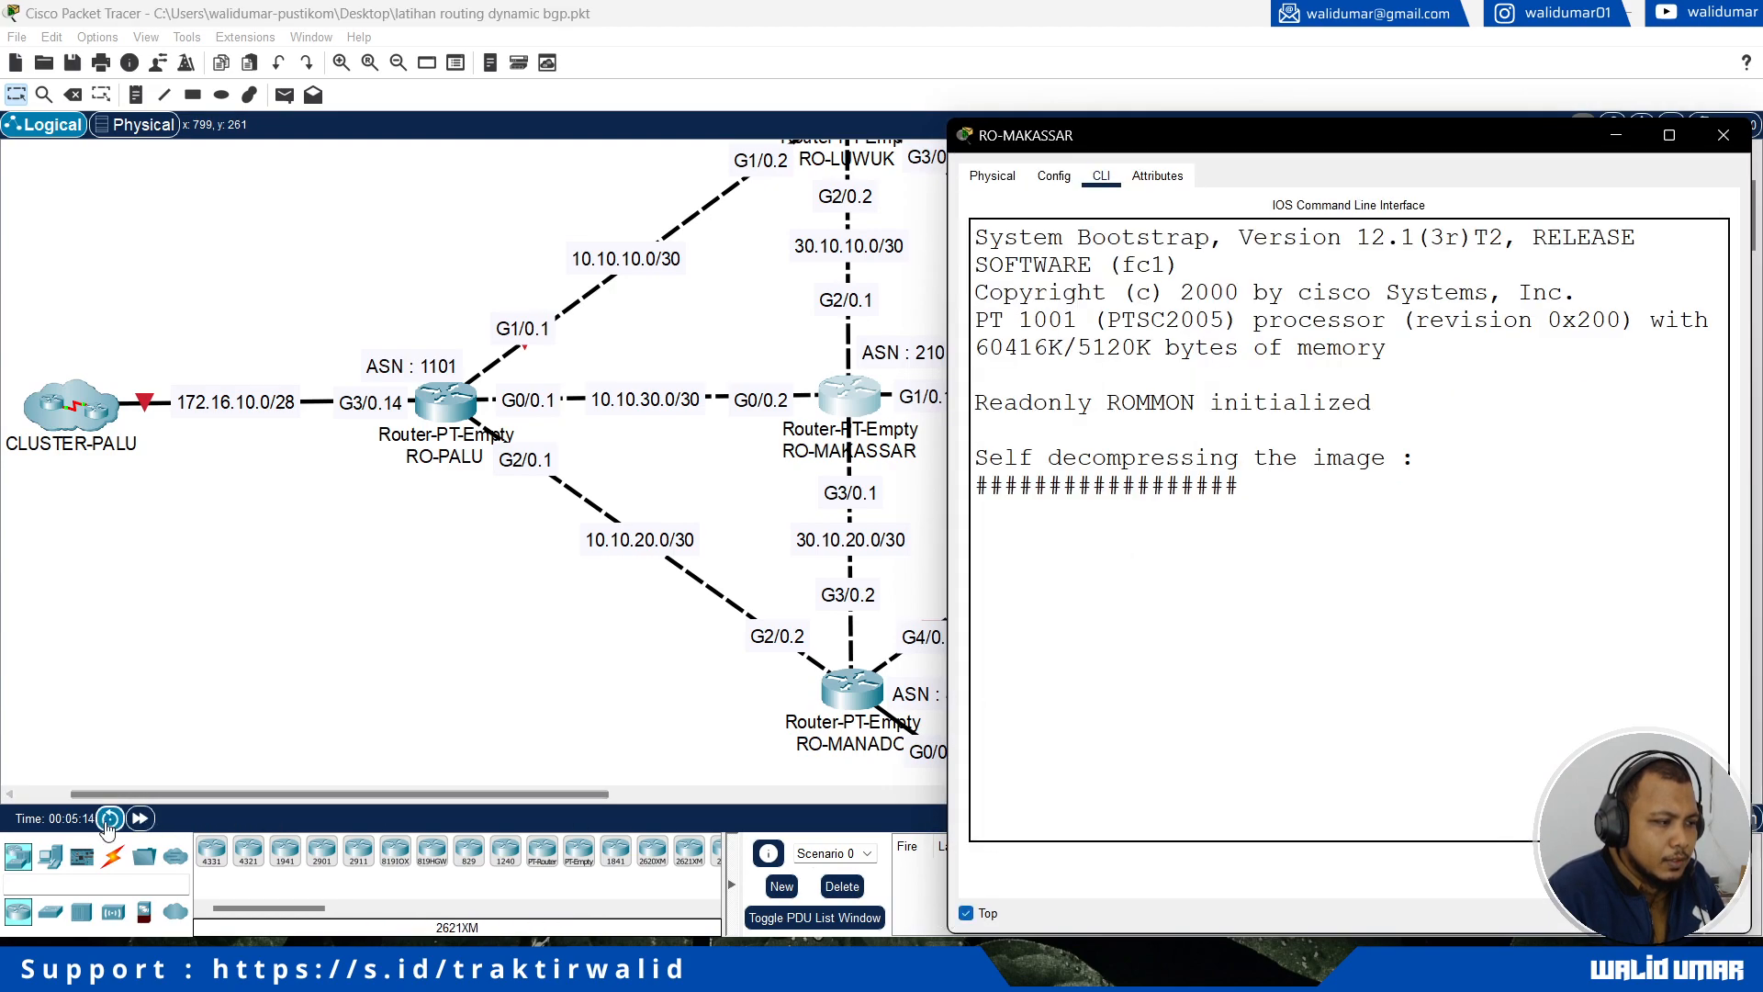
left_click(139, 818)
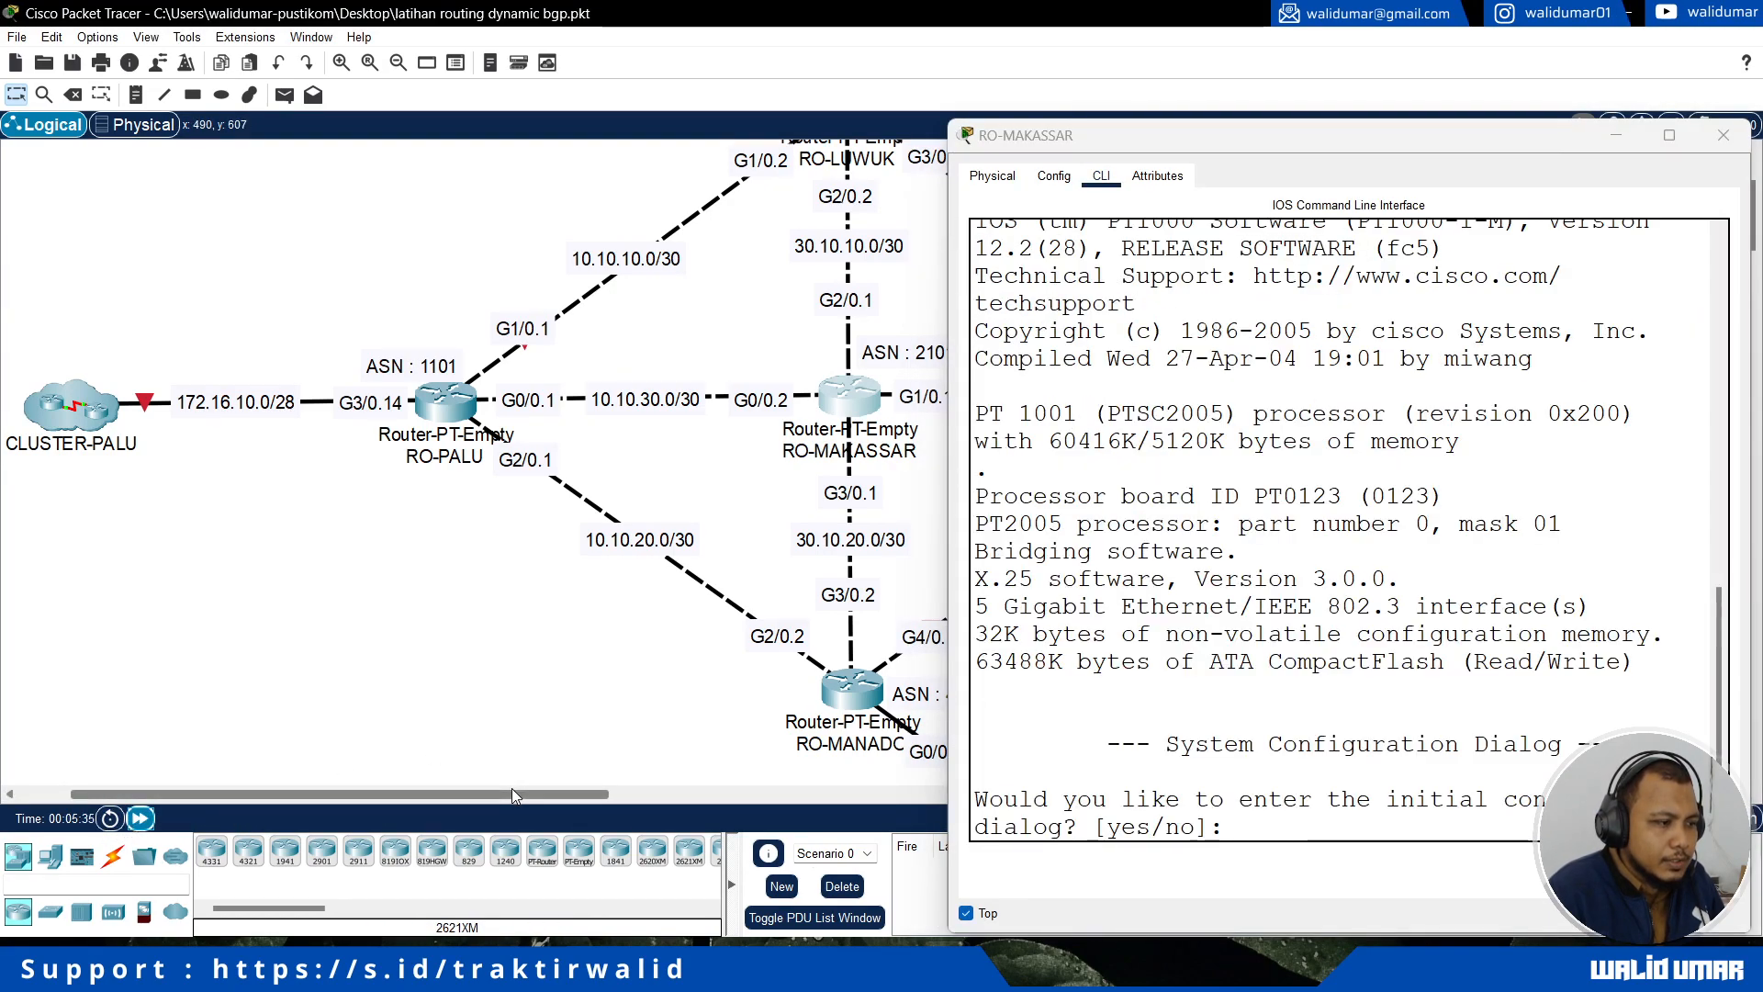
left_click_drag(511, 788, 636, 795)
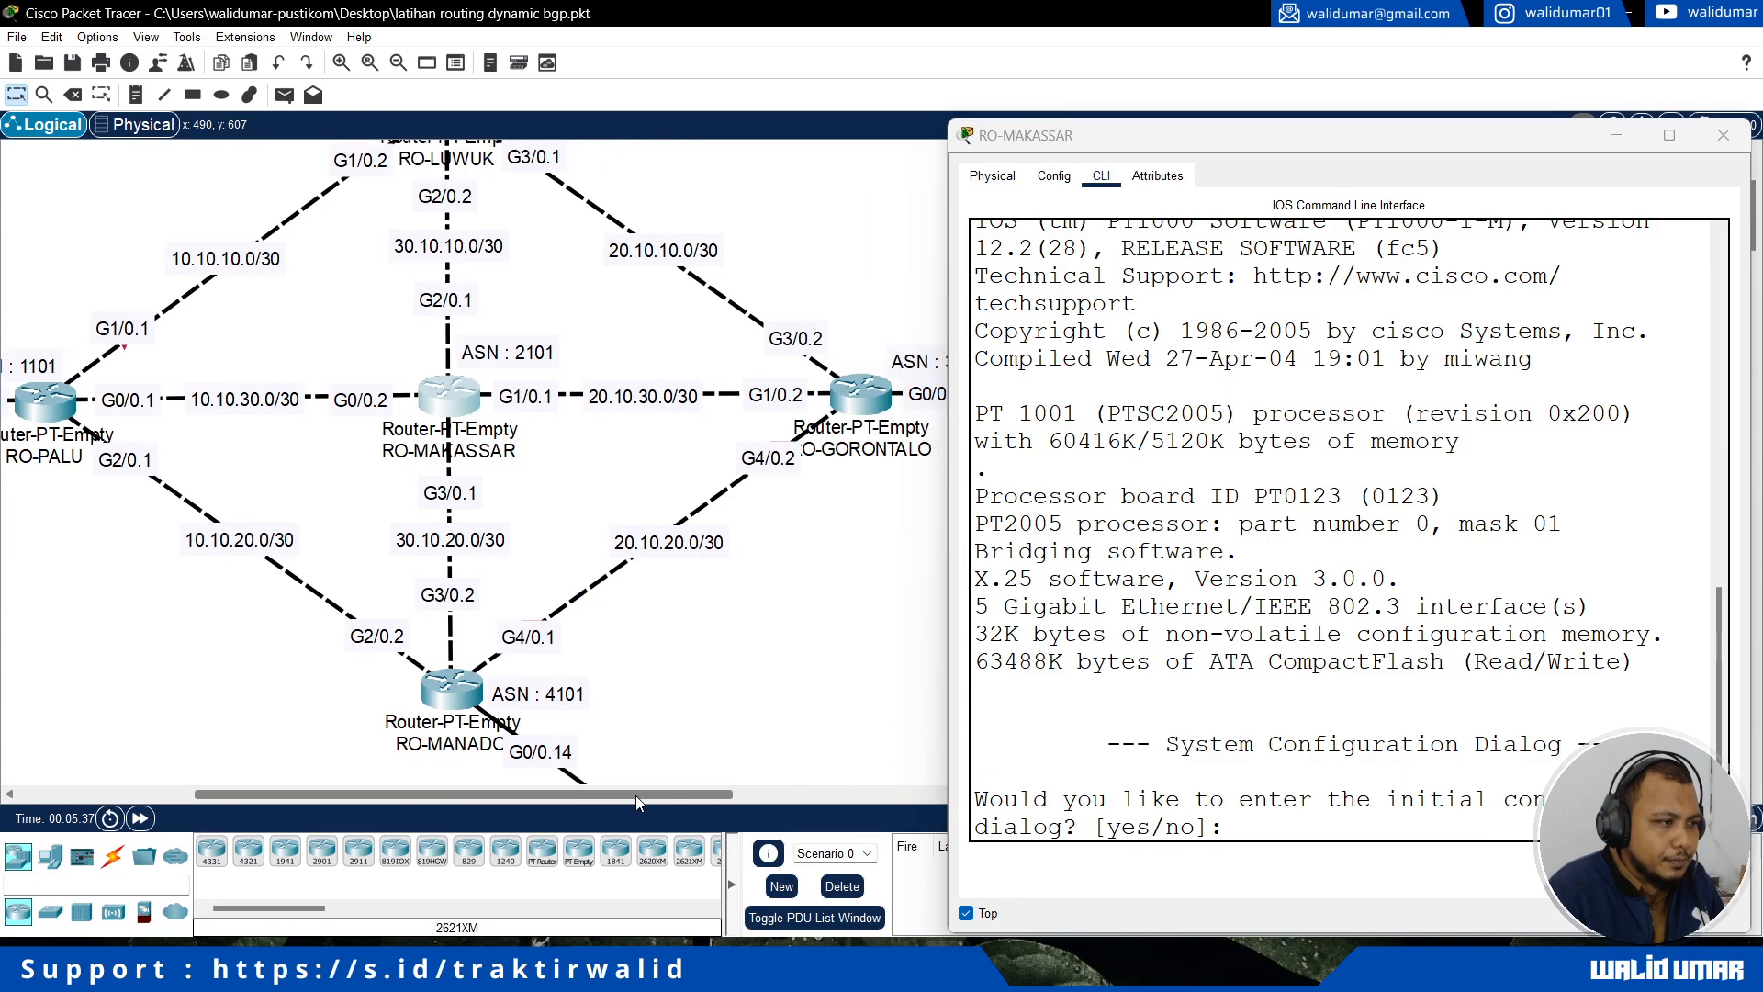
Step: Decline the initial configuration dialog on RO-MAKASSAR and enter global configuration mode from privileged mode
left_click(1330, 824)
type("no")
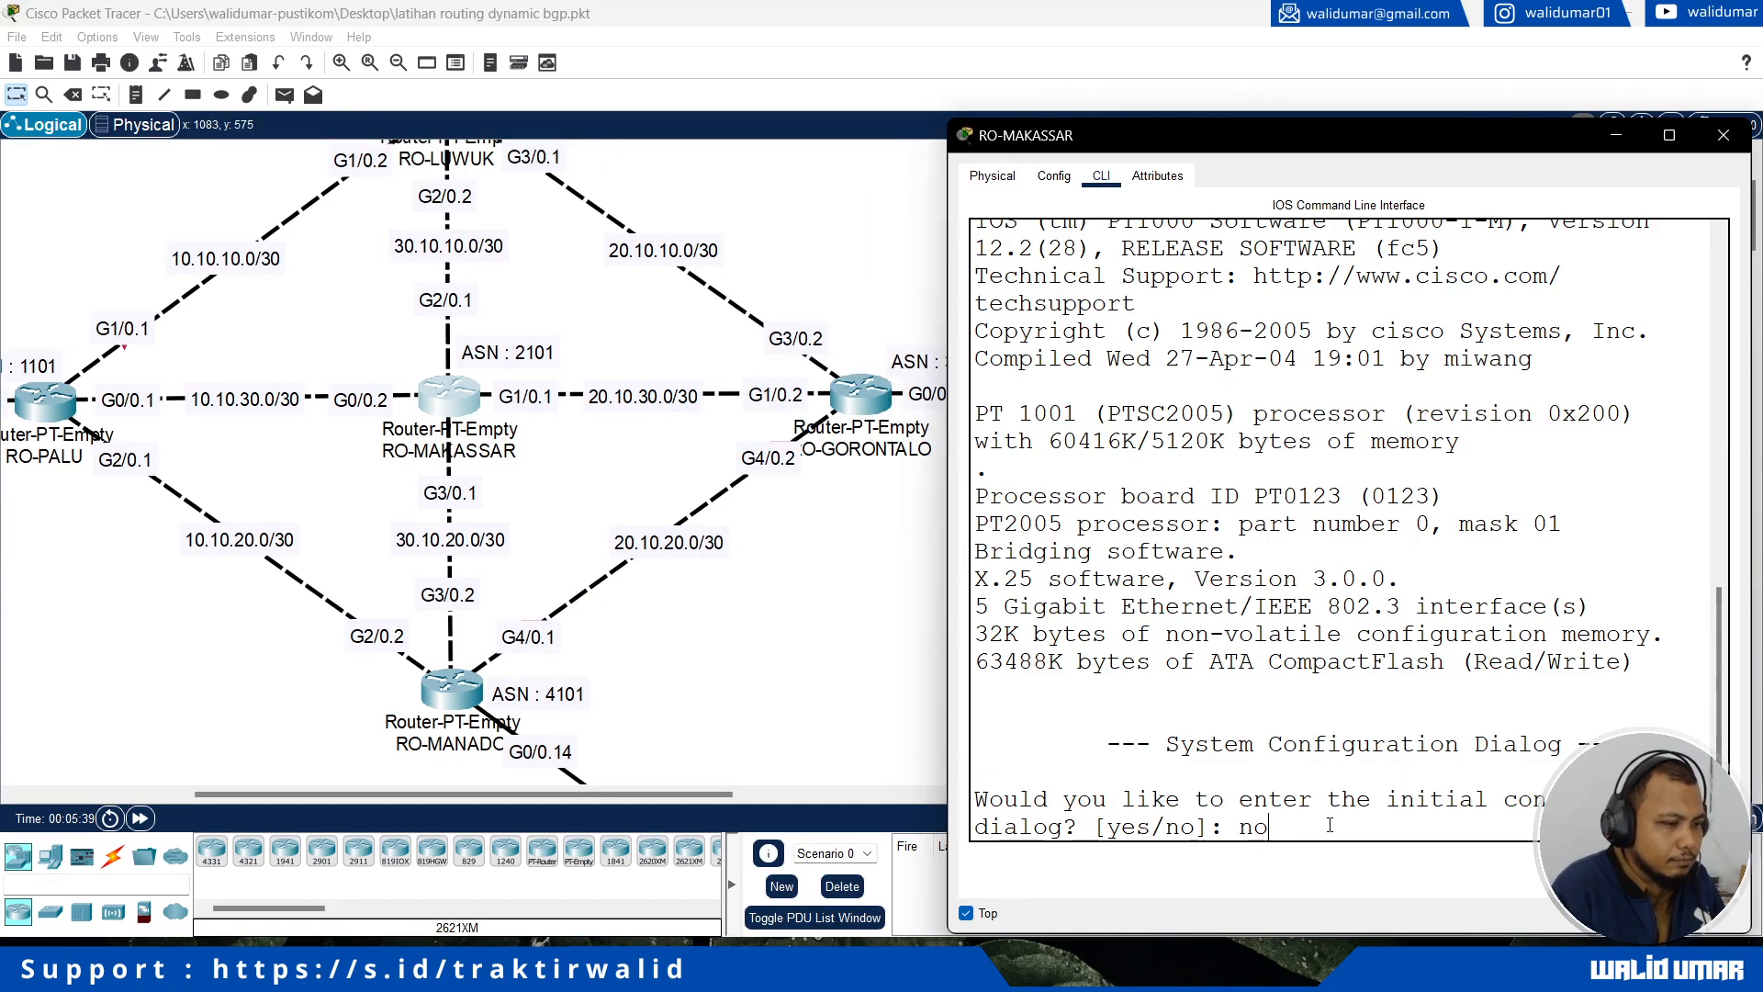
key("Return")
key("Return")
type("en")
key("Return")
type("conf t")
key("Return")
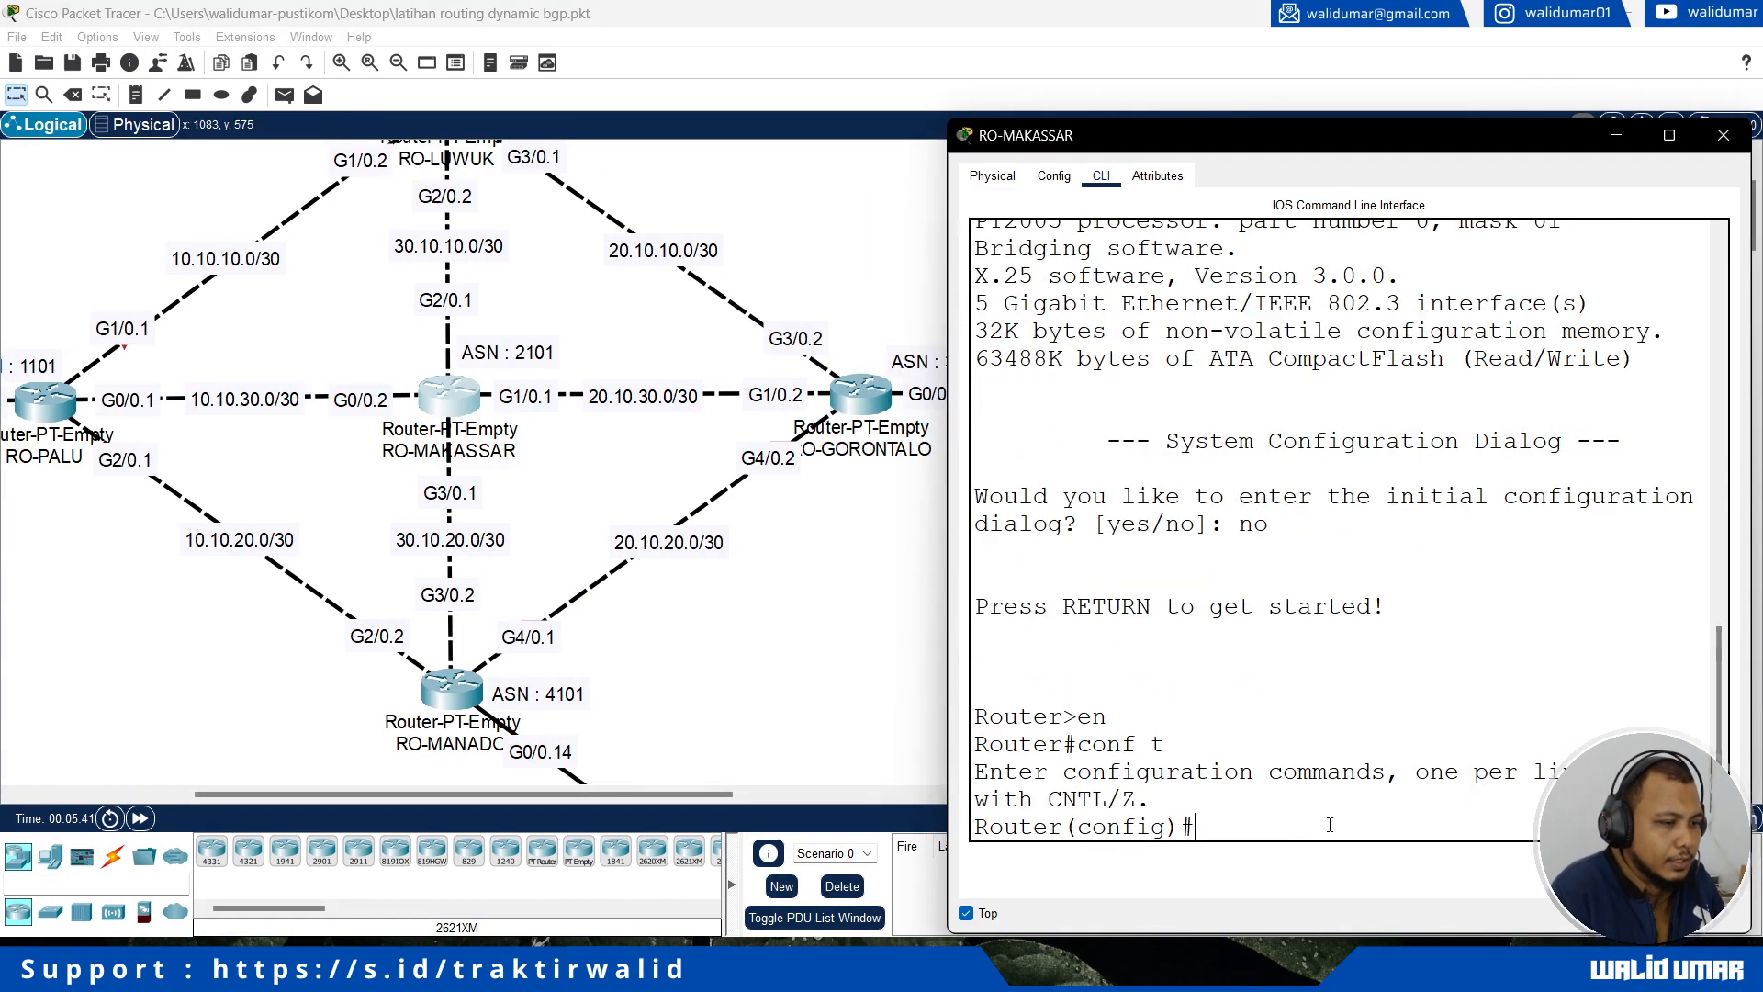
Step: Set the router's hostname to RO-MAKASSAR and enter the configuration of interface g2/0
type("hostname ")
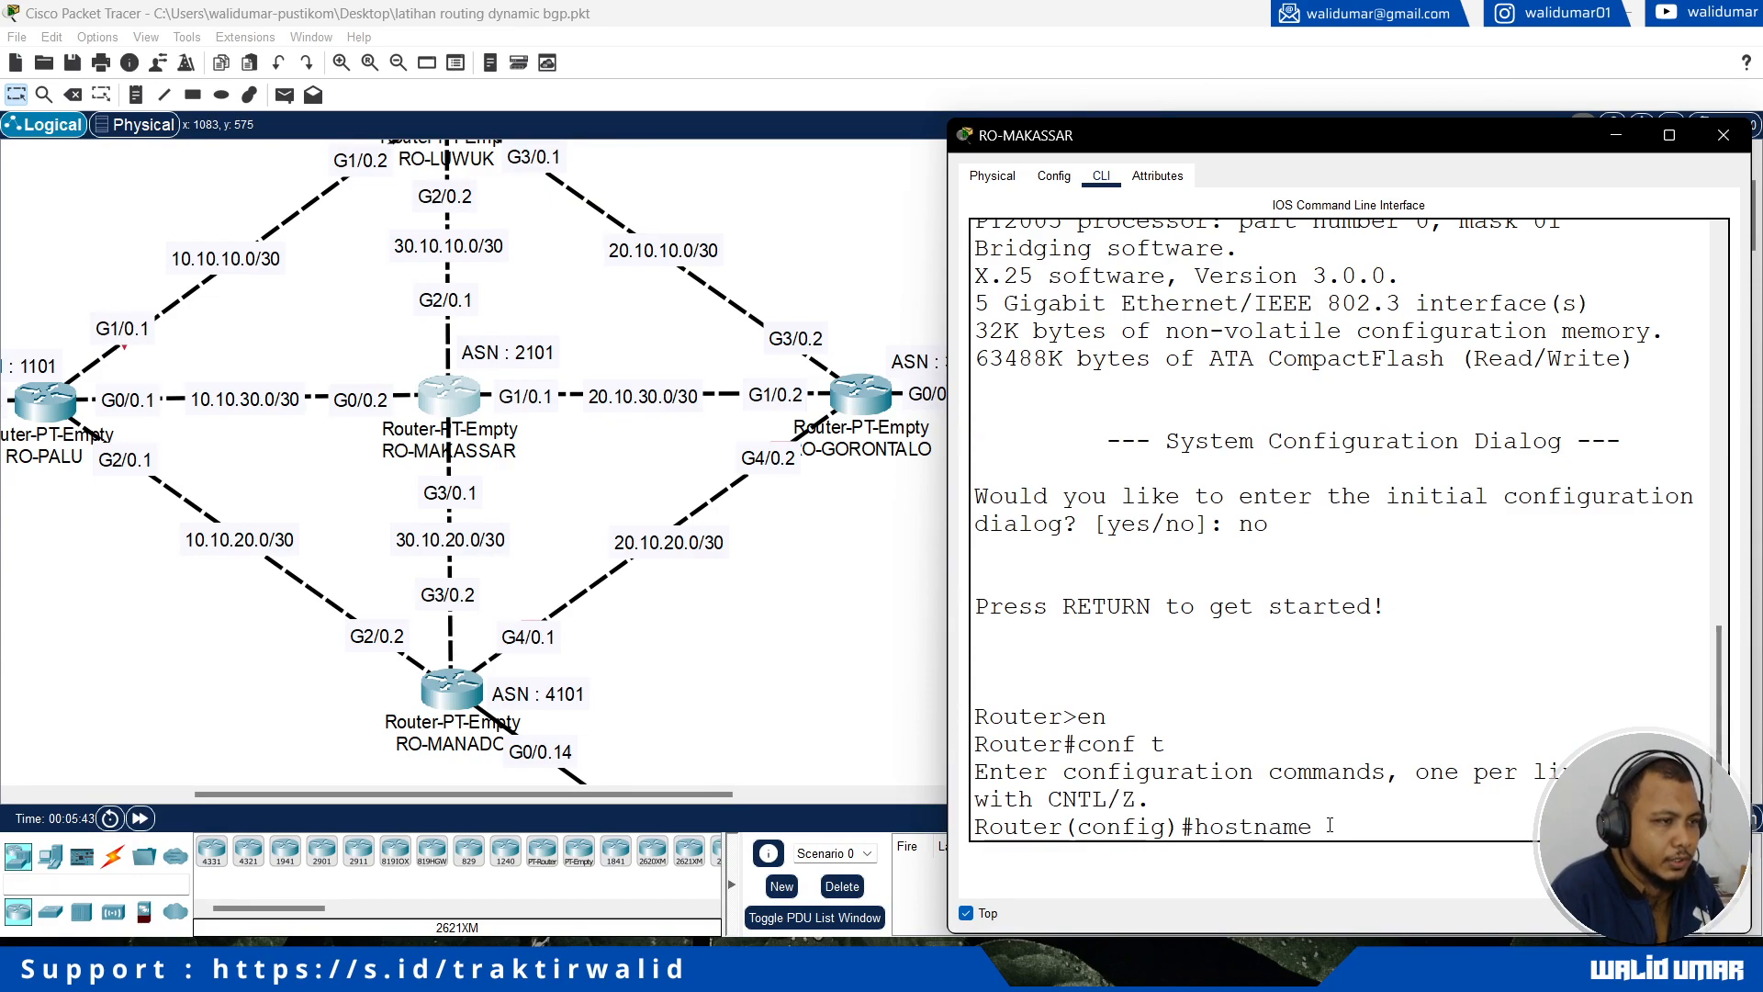
type("RO-MAKA")
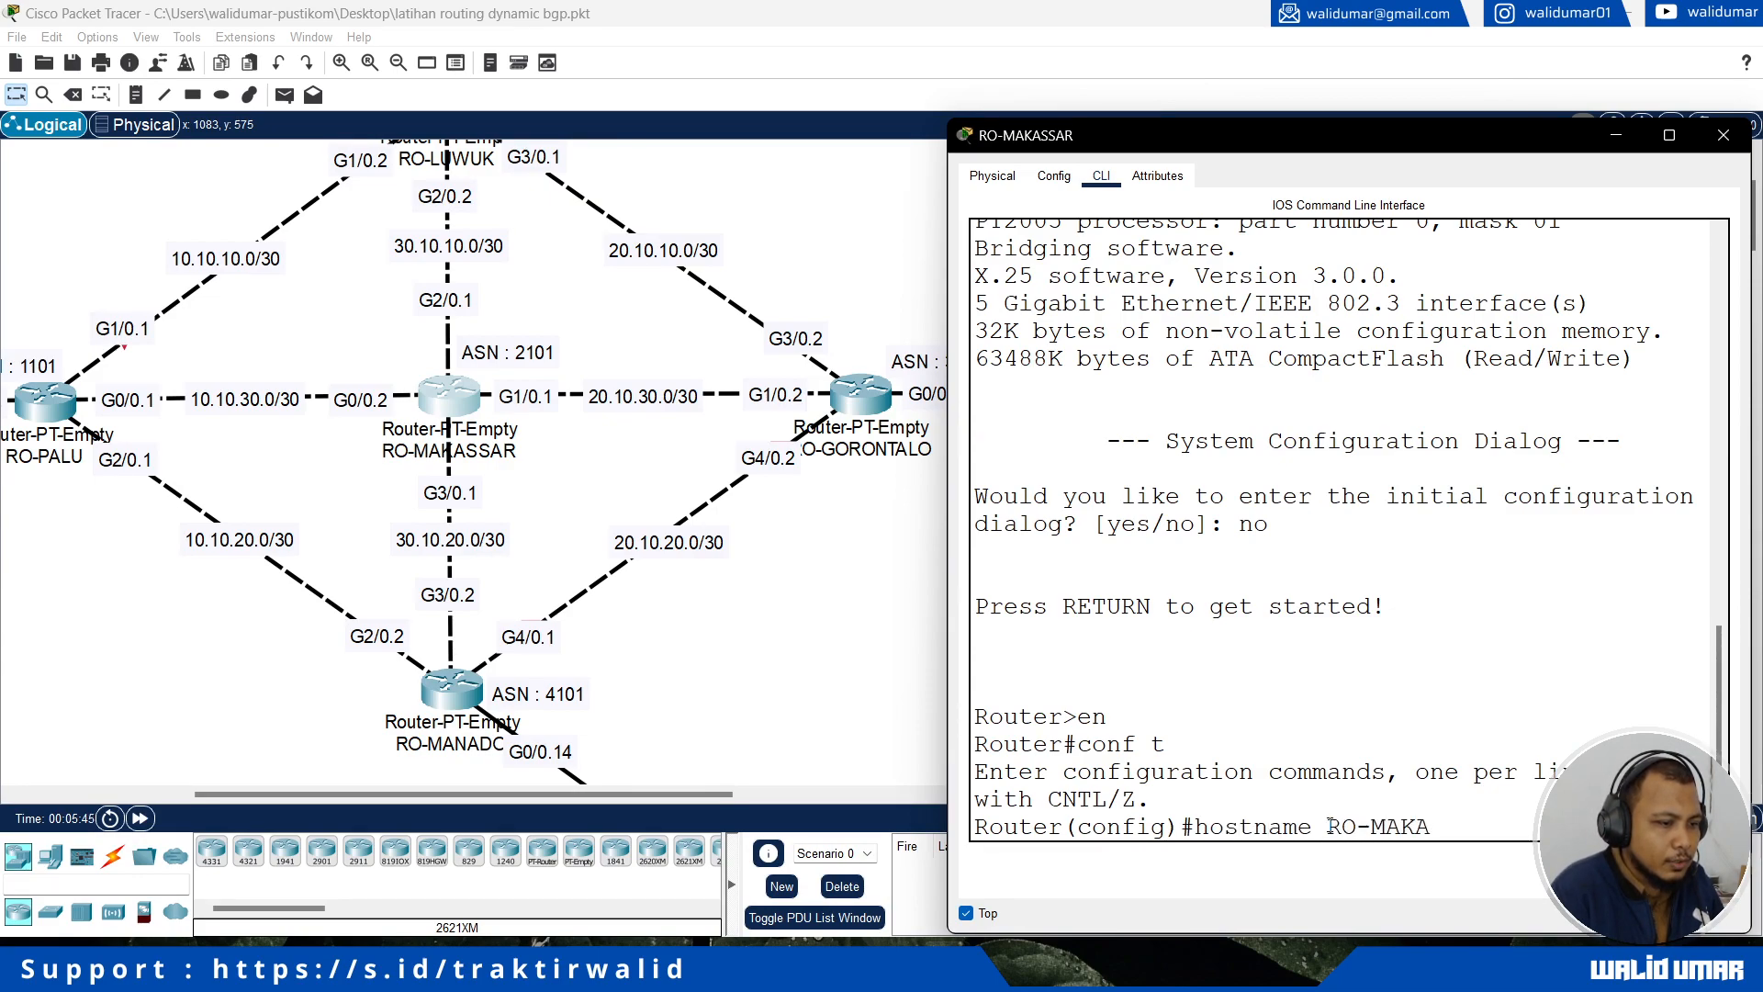
type("SSAR")
key("Return")
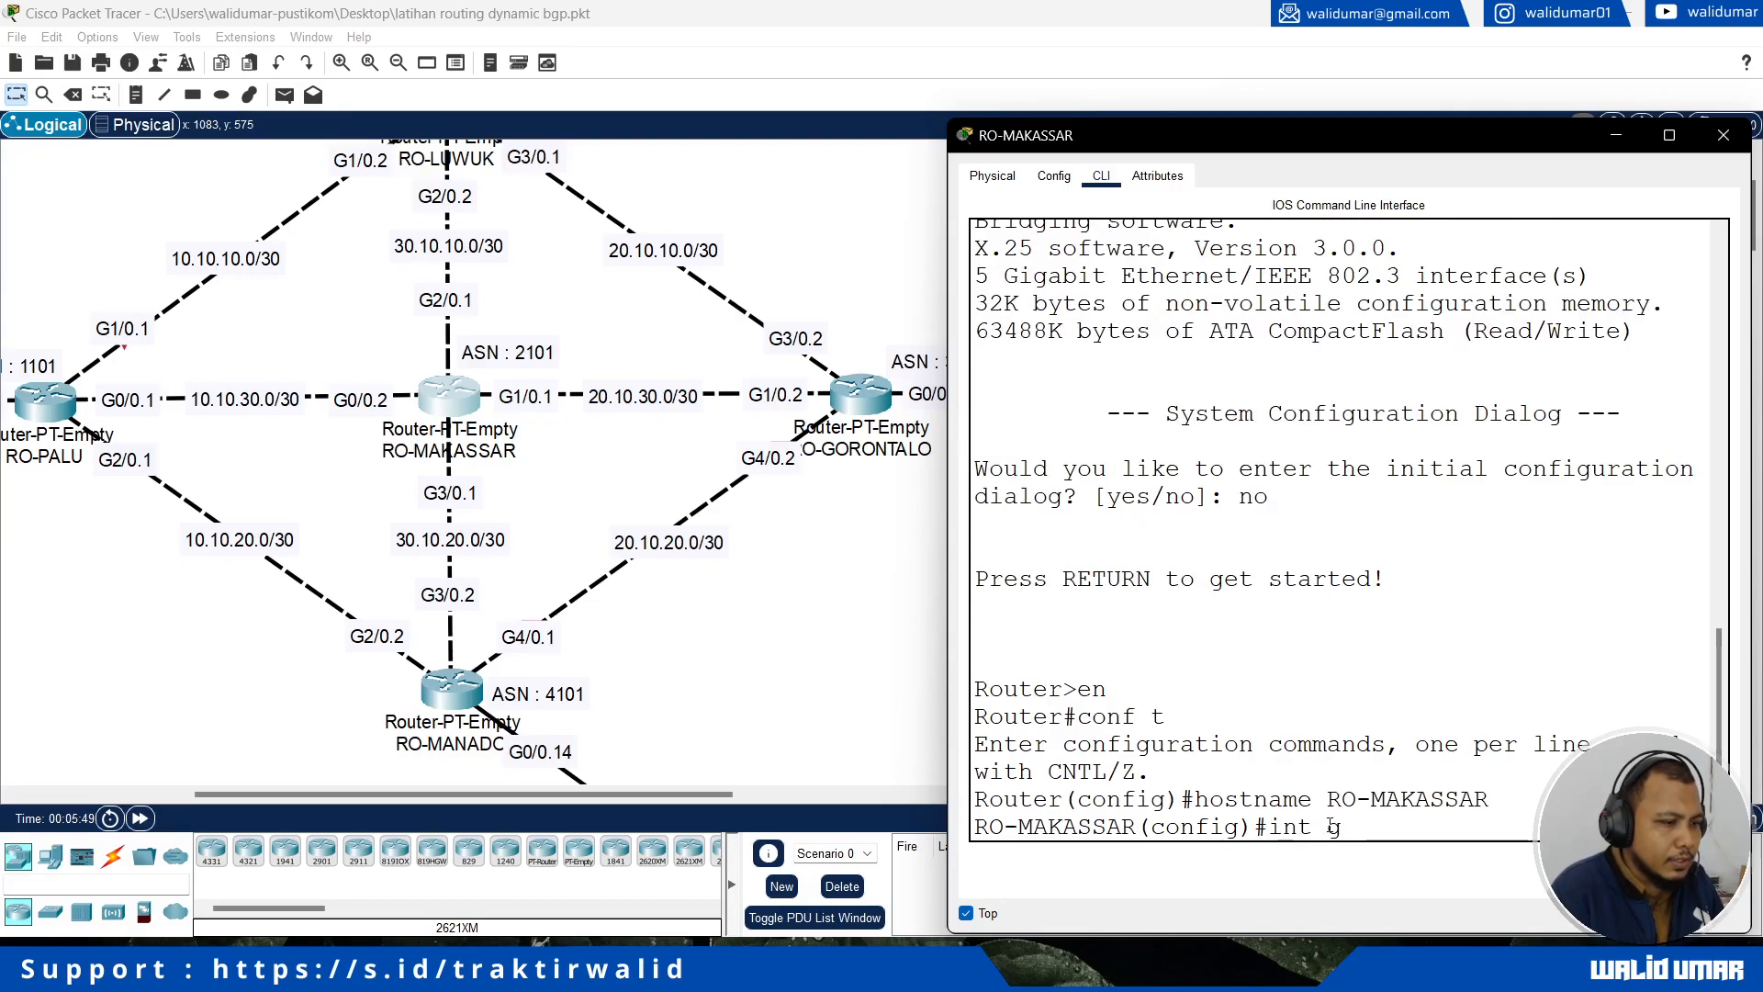
scroll(441, 542, "up", 3)
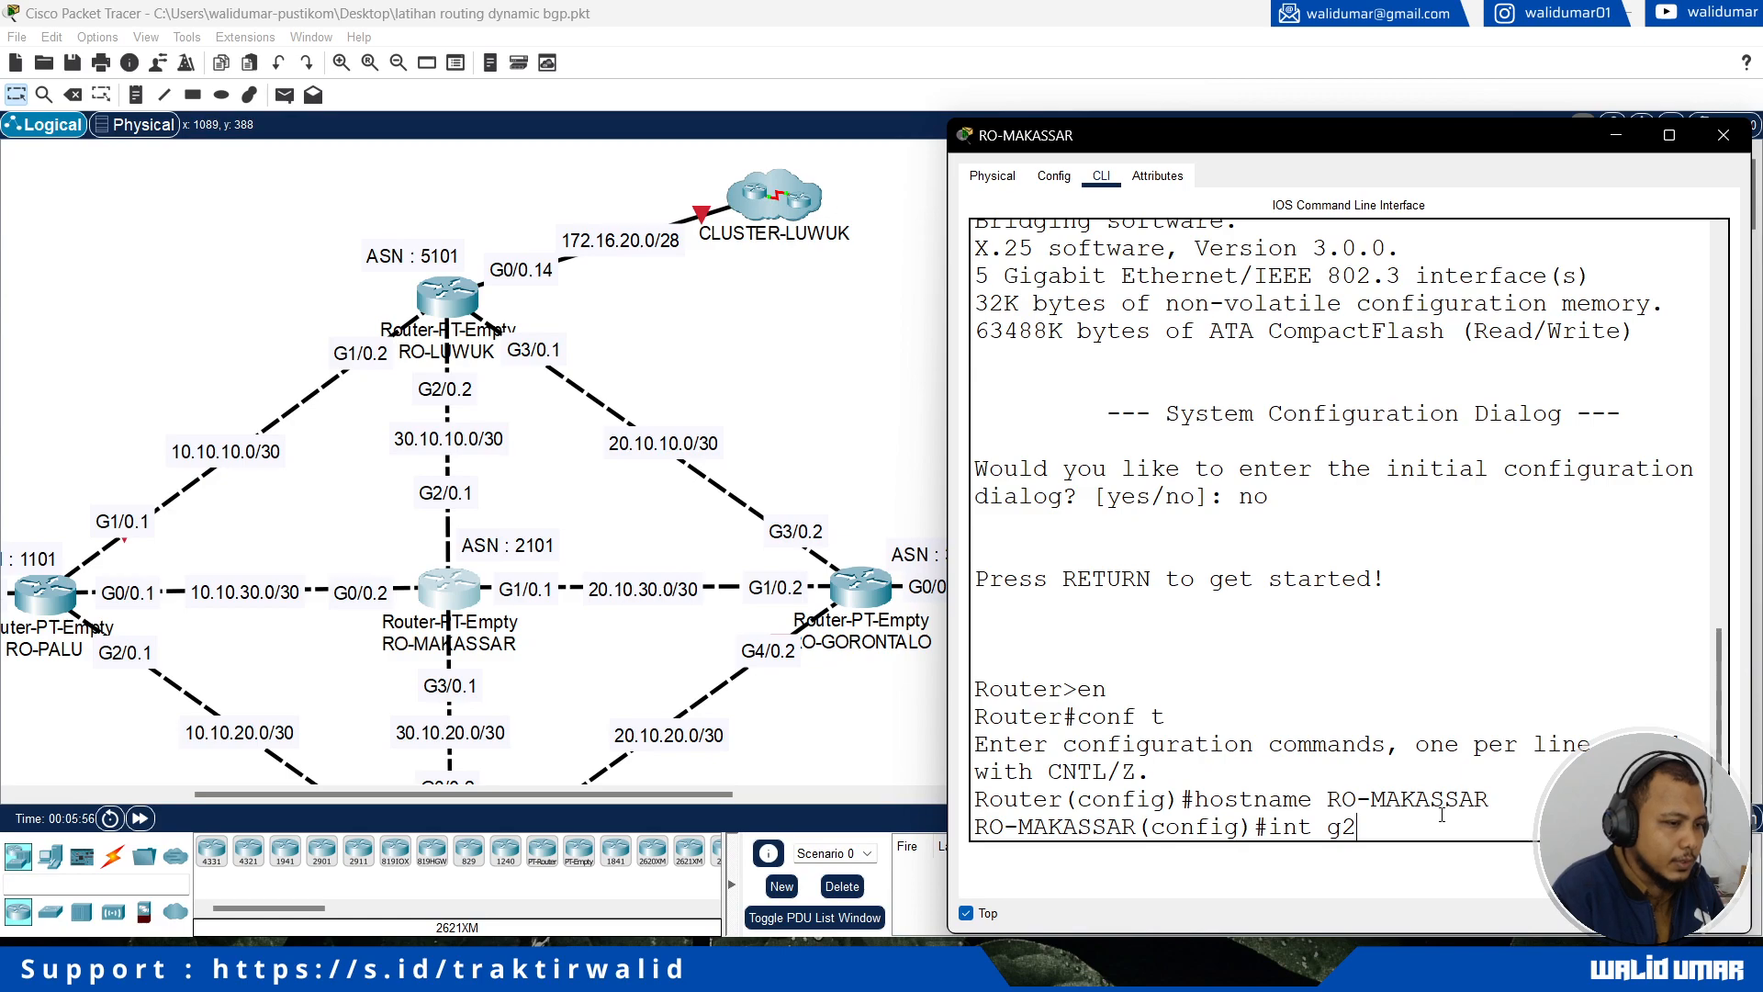
key("Return")
Step: Try to assign the address 3010.10.1 with mask 255.255.255.252 to interface g2/0
type("ip ")
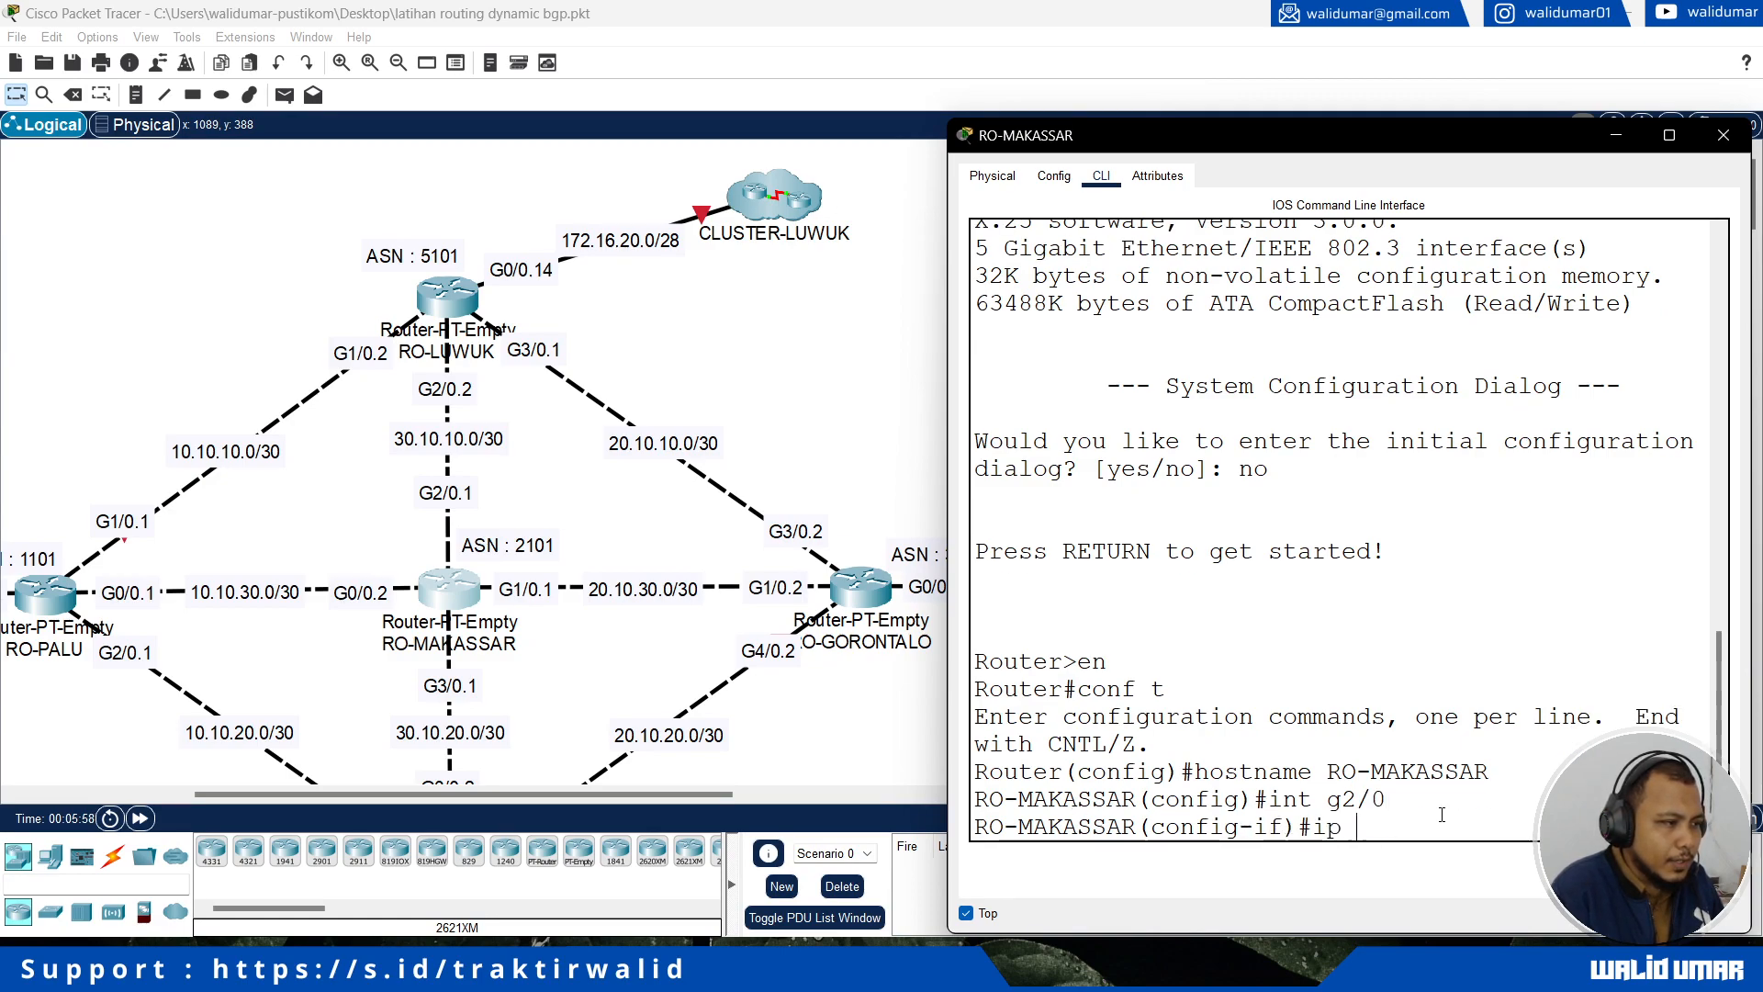
type("add 3010.10.")
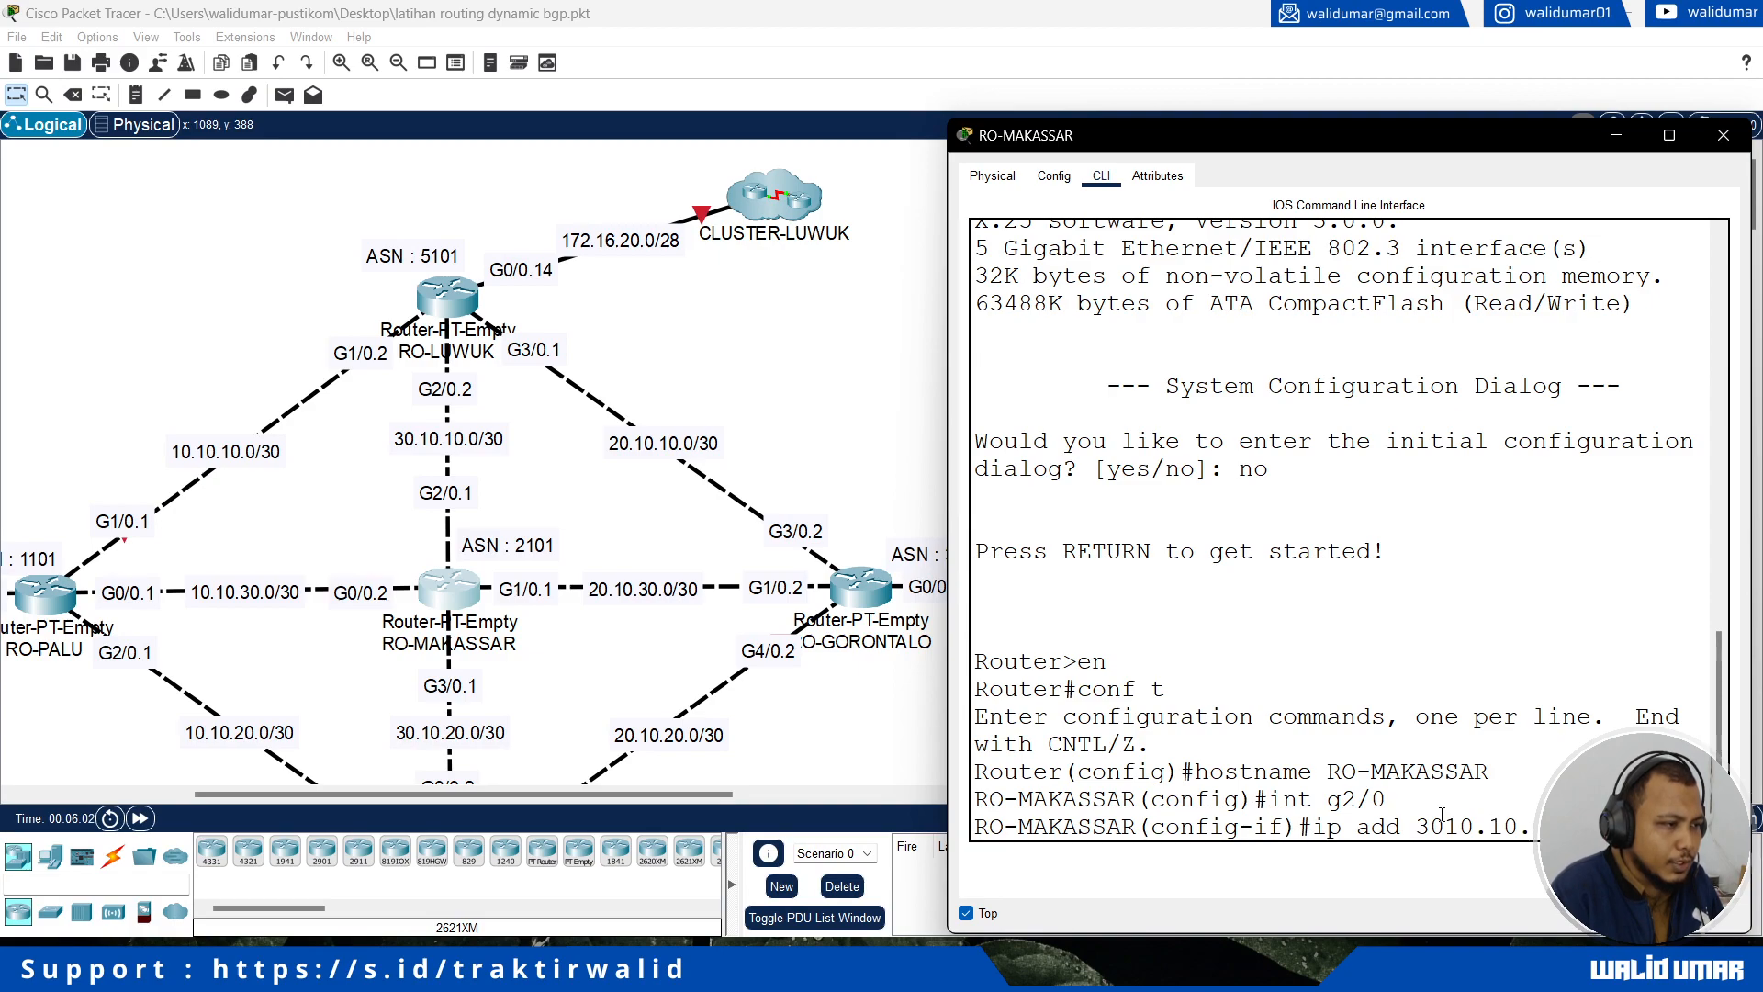
type("1")
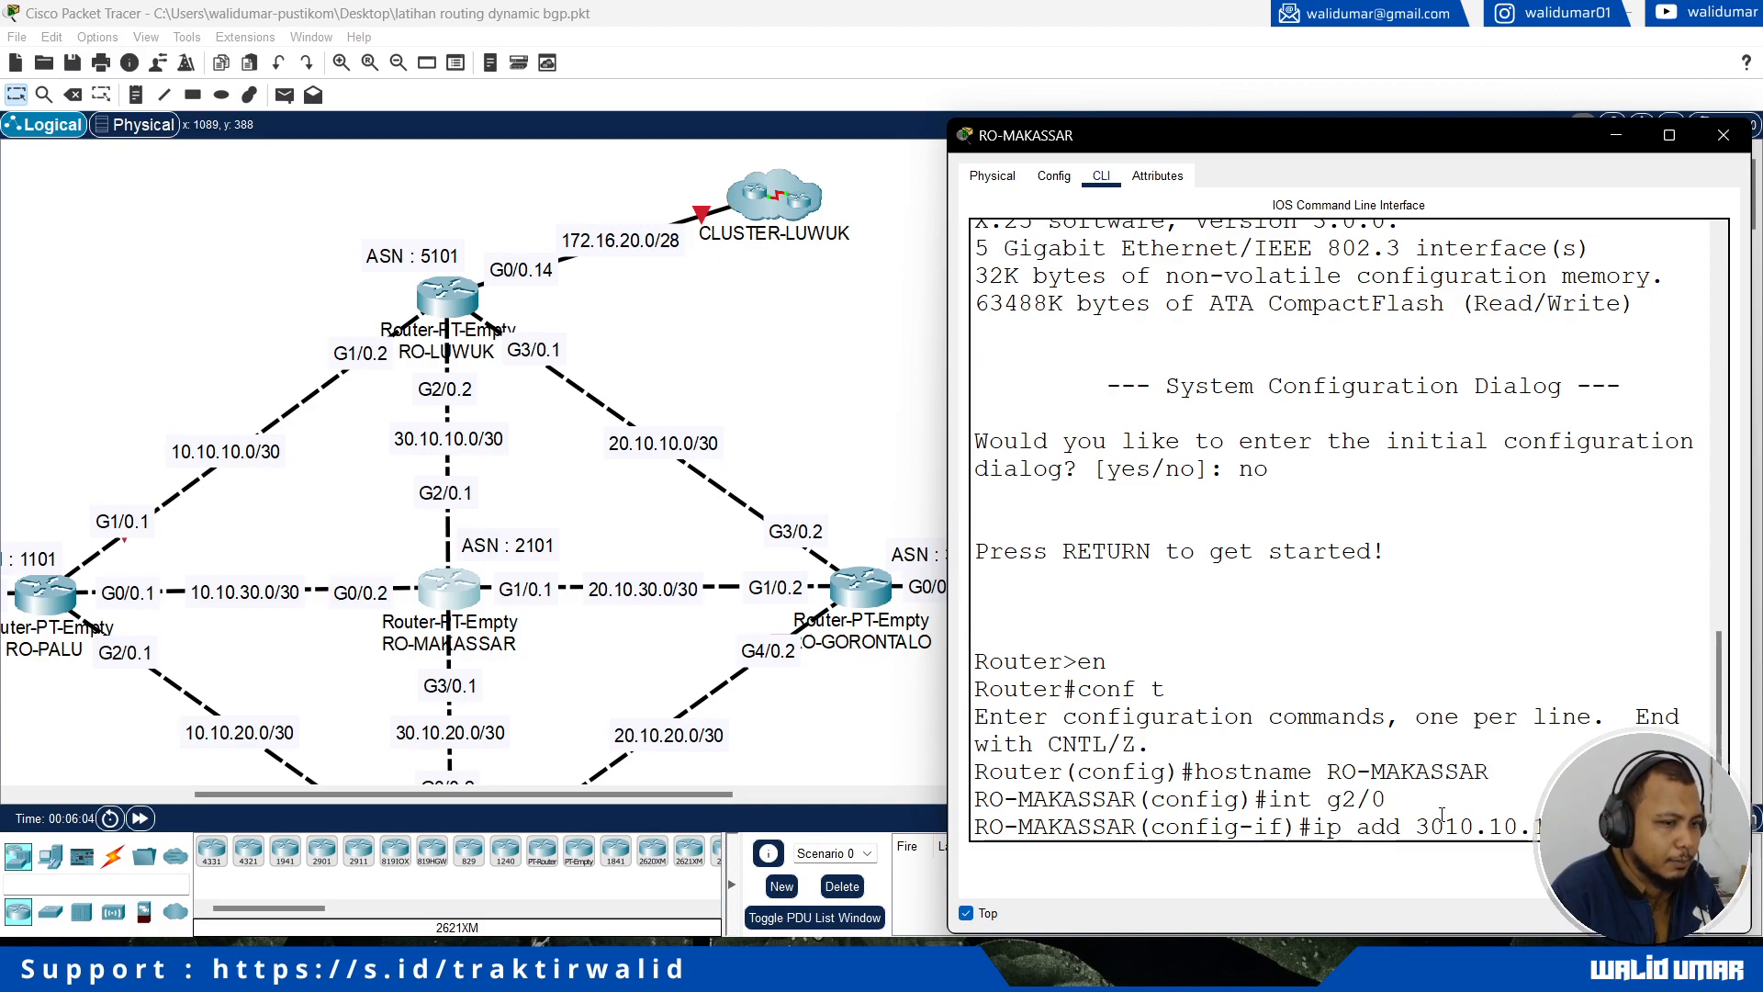
type(" 255.255.255.252")
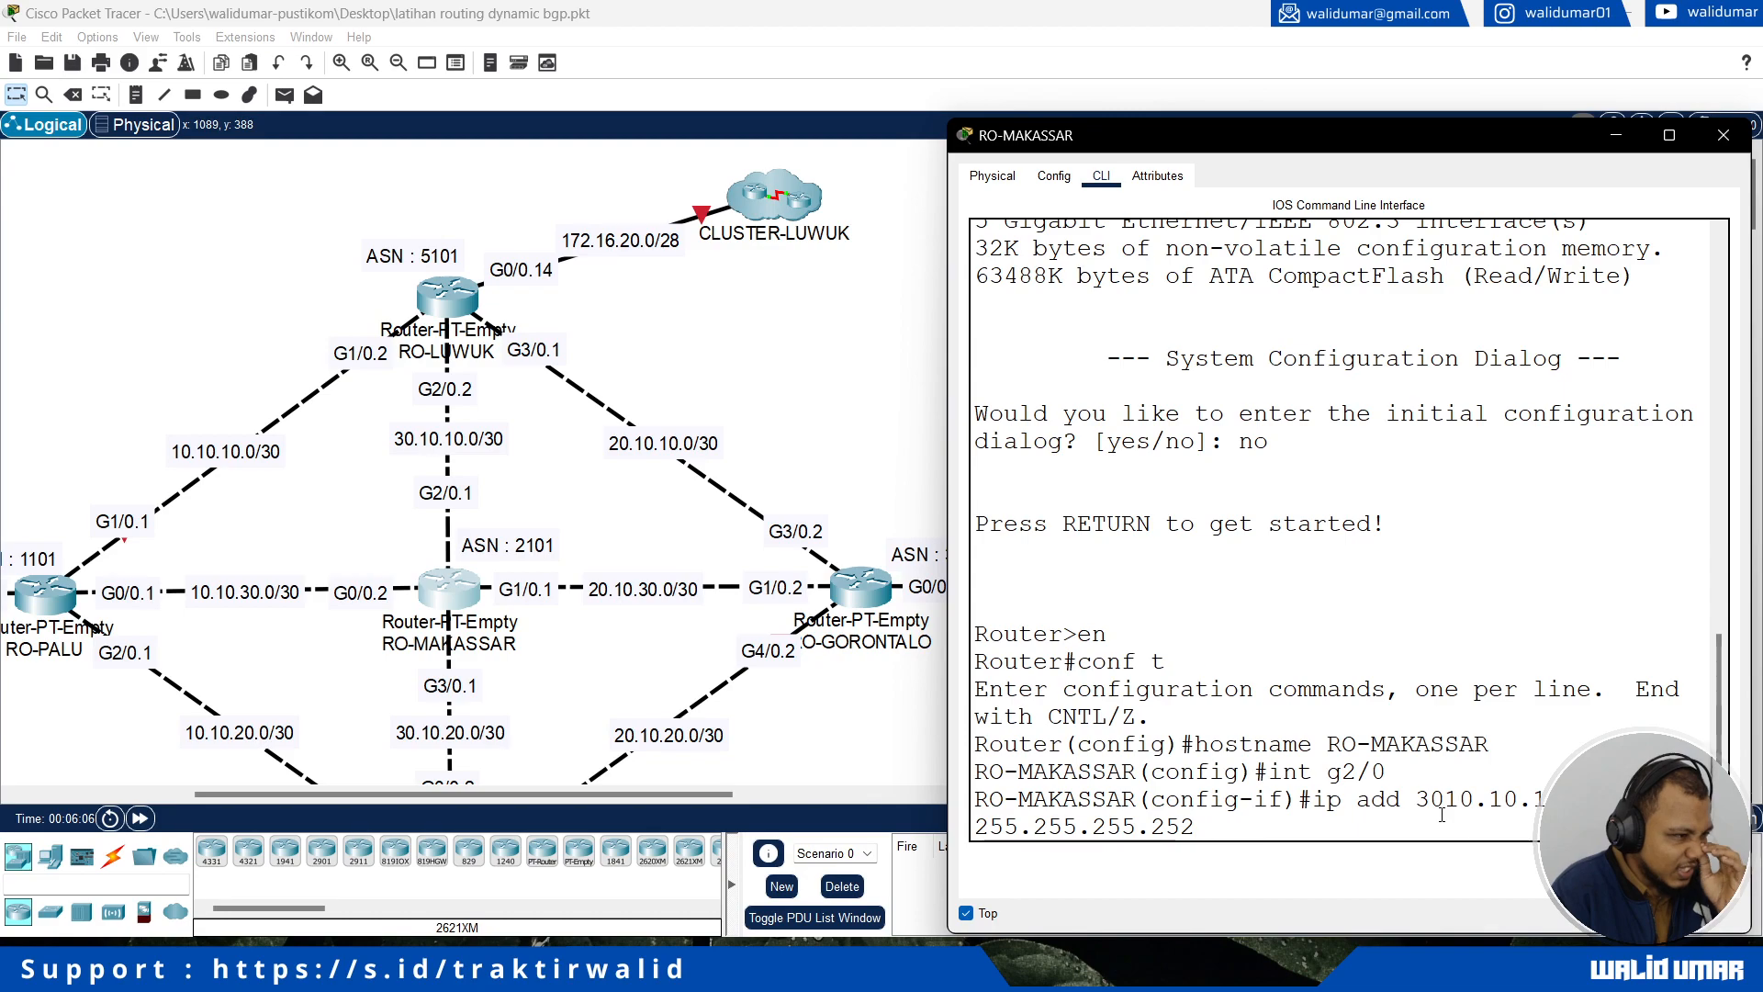
key("Return")
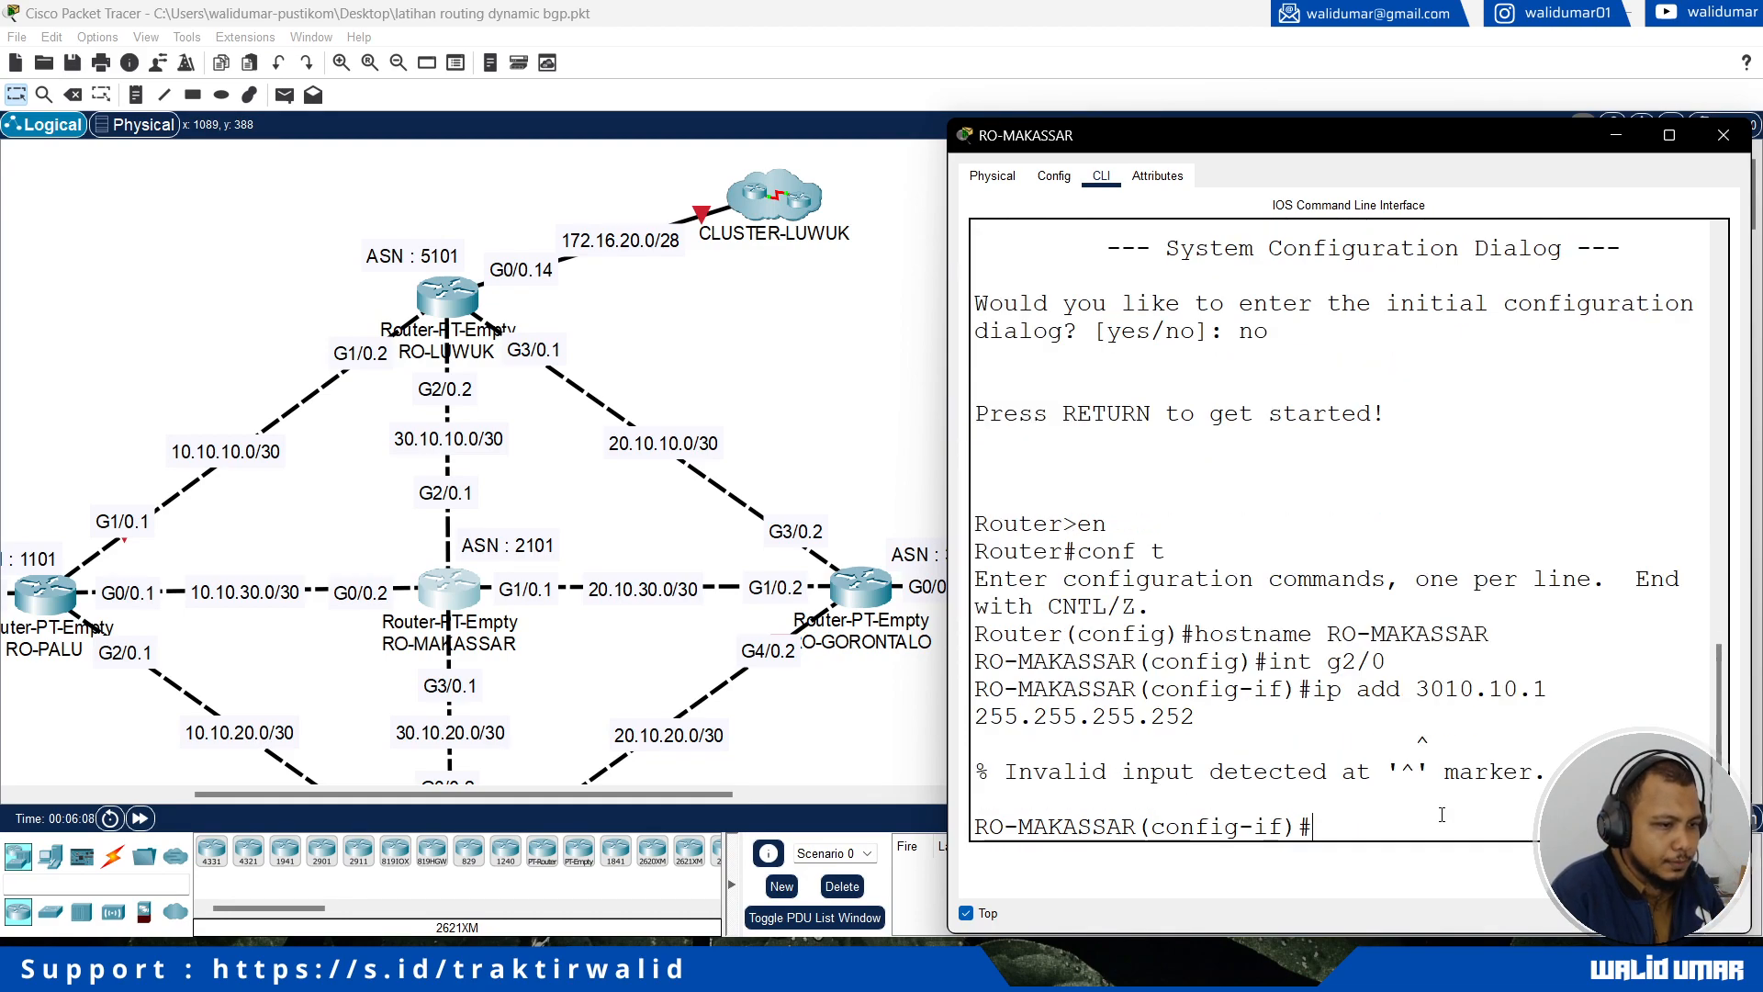
Step: Assign IP address 30.10.10.1 with mask 255.255.255.252 to interface g2/0 and enable it with no shutdown
key("Up")
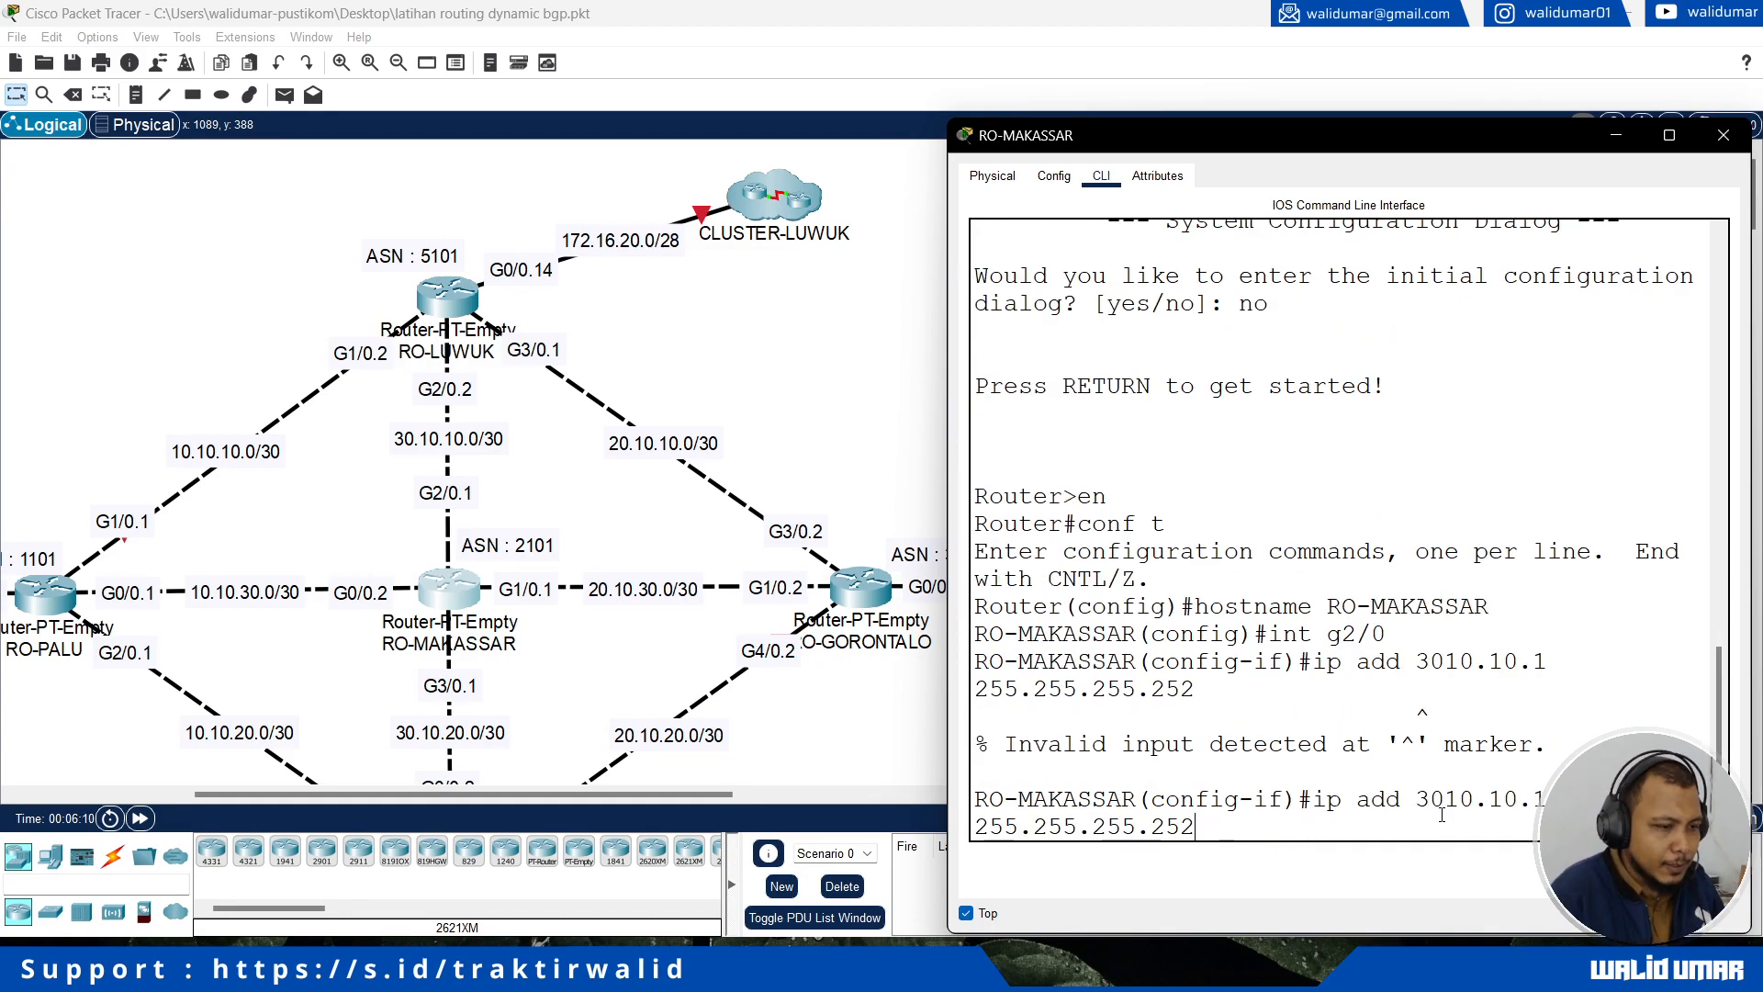
key("Left")
key("Left")
key("Left")
key("Left")
key("Left")
key("Left")
key("Left")
key("Left")
key("Left")
key("Left")
key("Right")
key("Right")
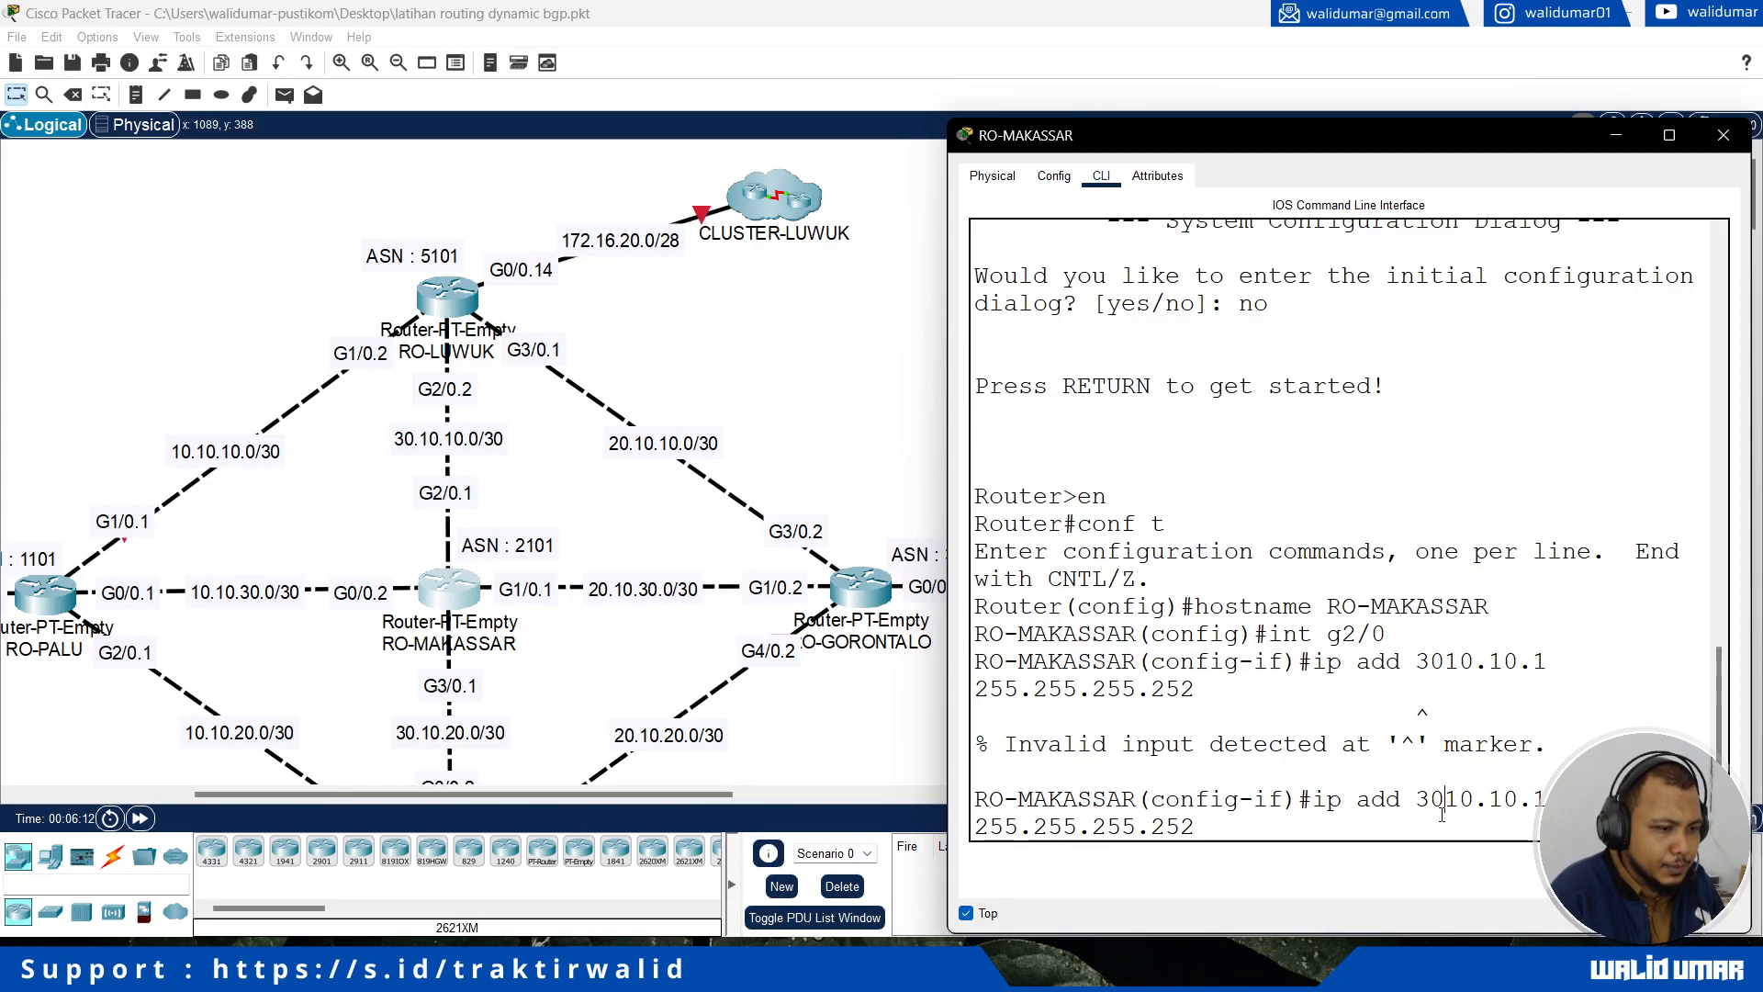
type(".")
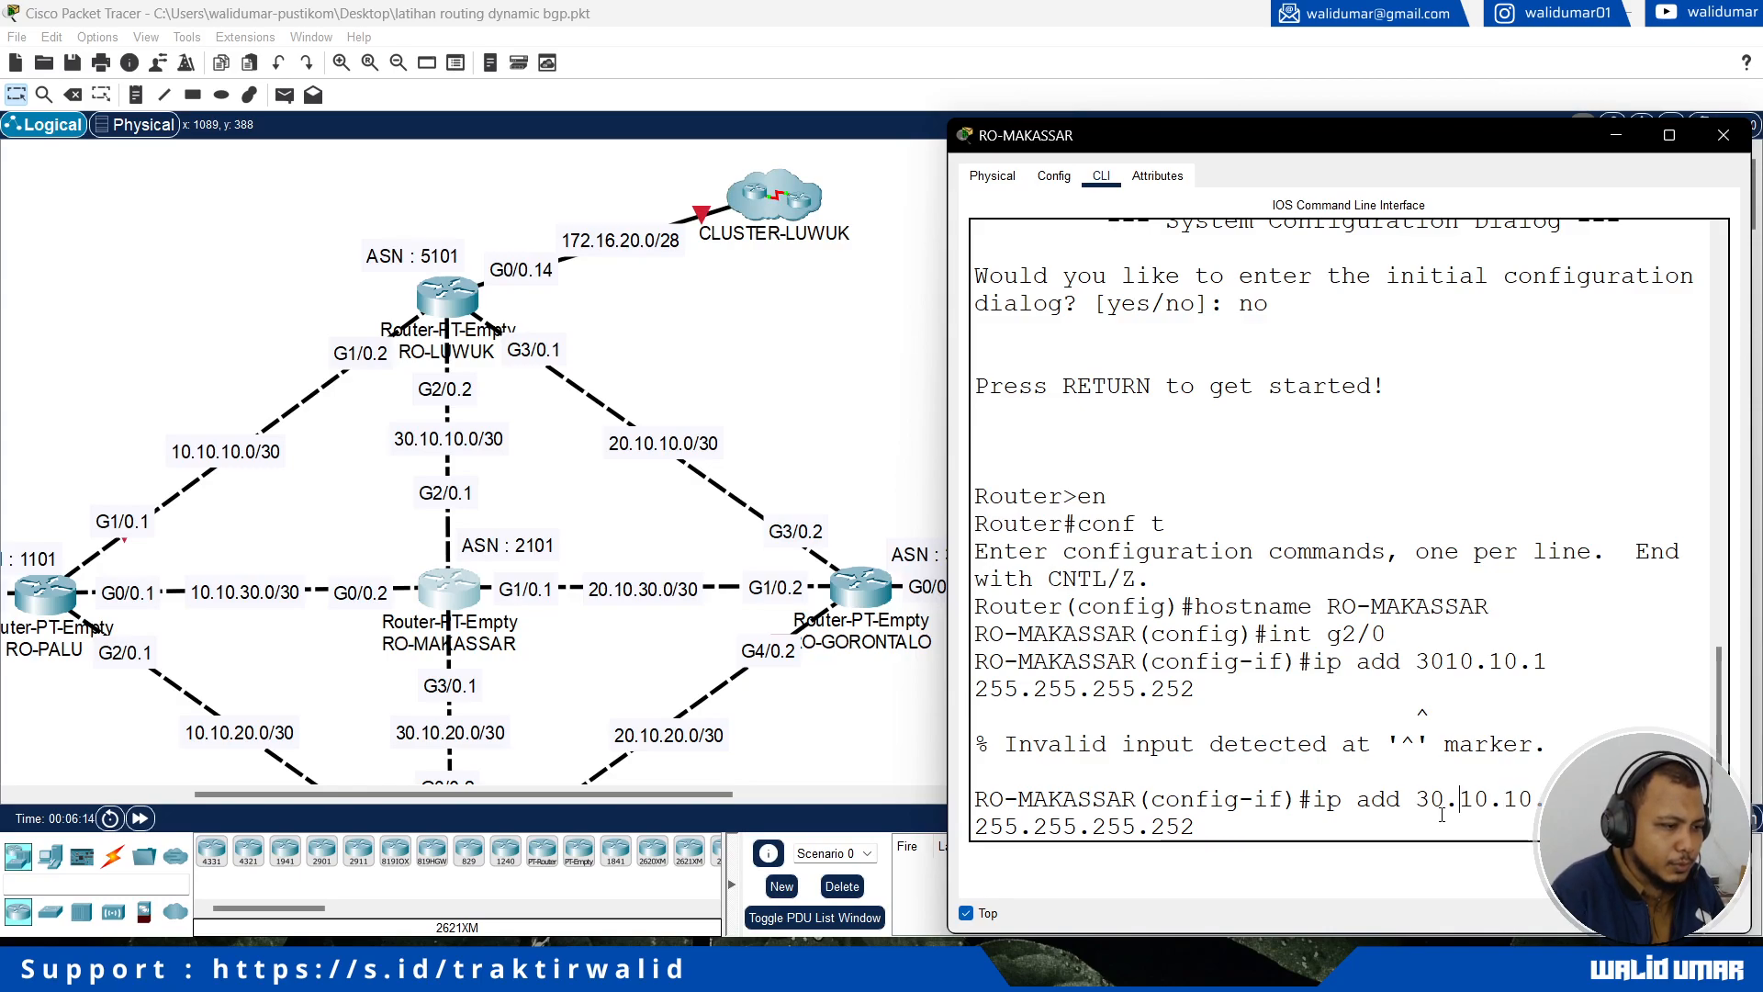
key("Return")
type("no shutdown")
key("Return")
key("Return")
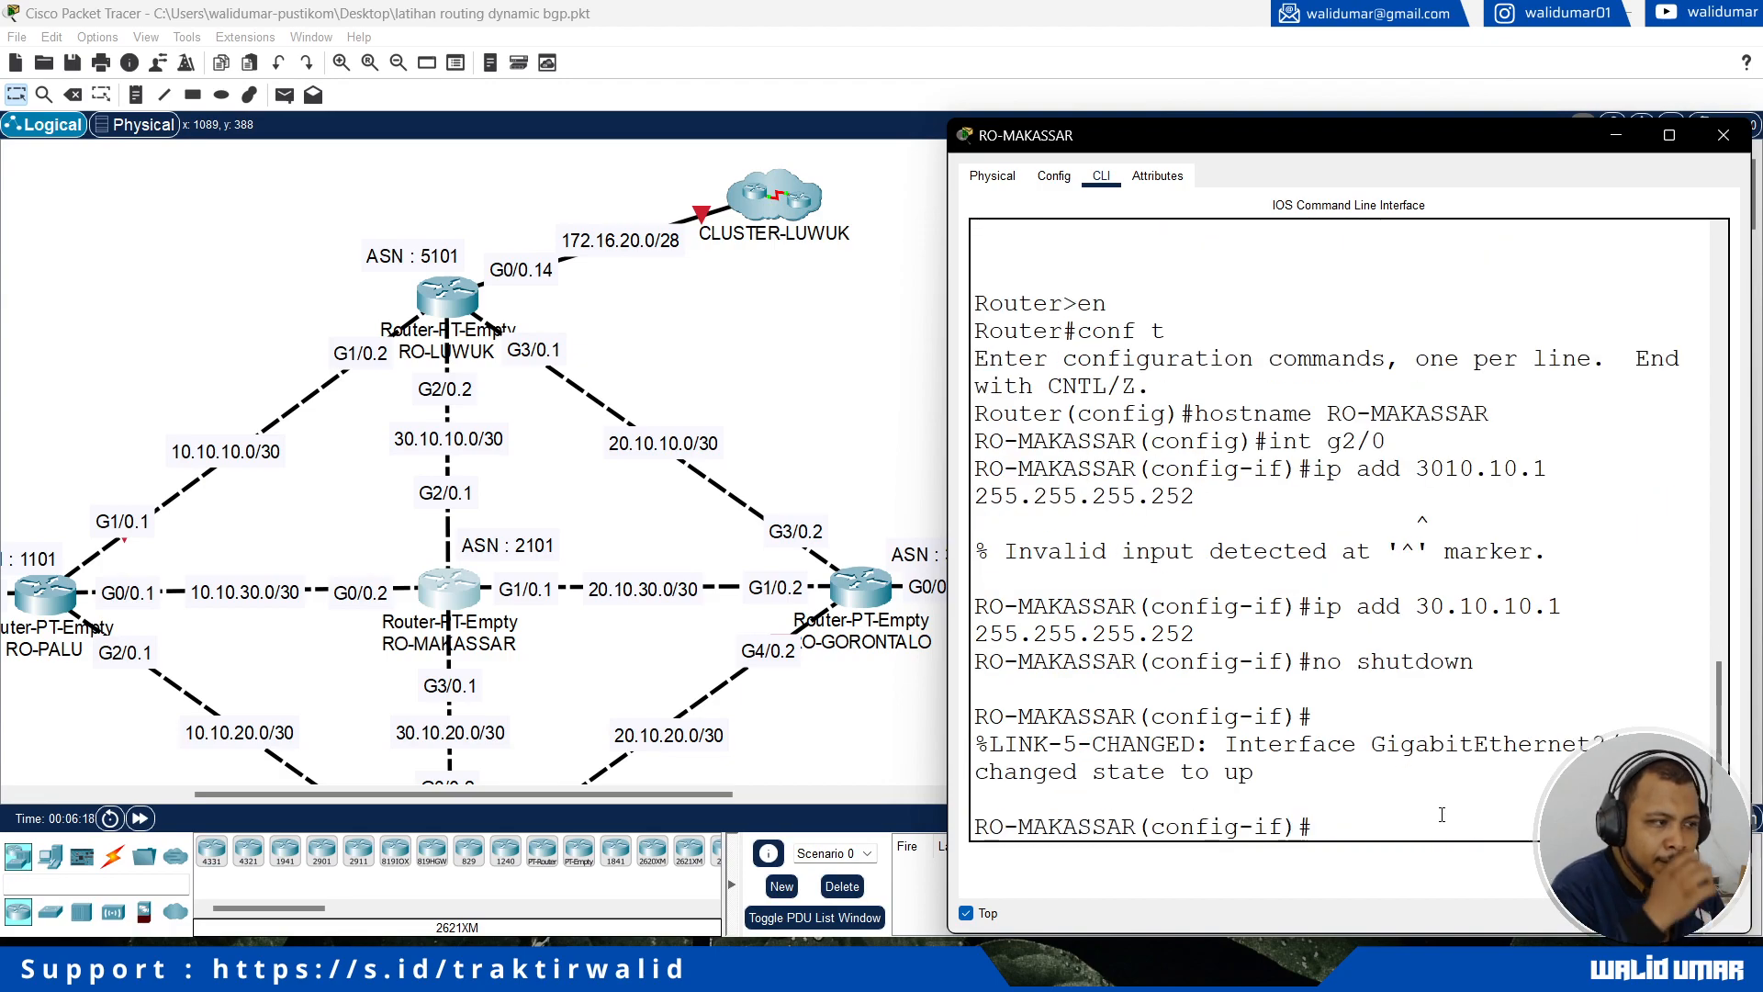
Step: Assign IP address 10.10.30.2 with mask 255.255.255.252 to interface g0/0 of RO-MAKASSAR and enable it with no shutdown
type("exit")
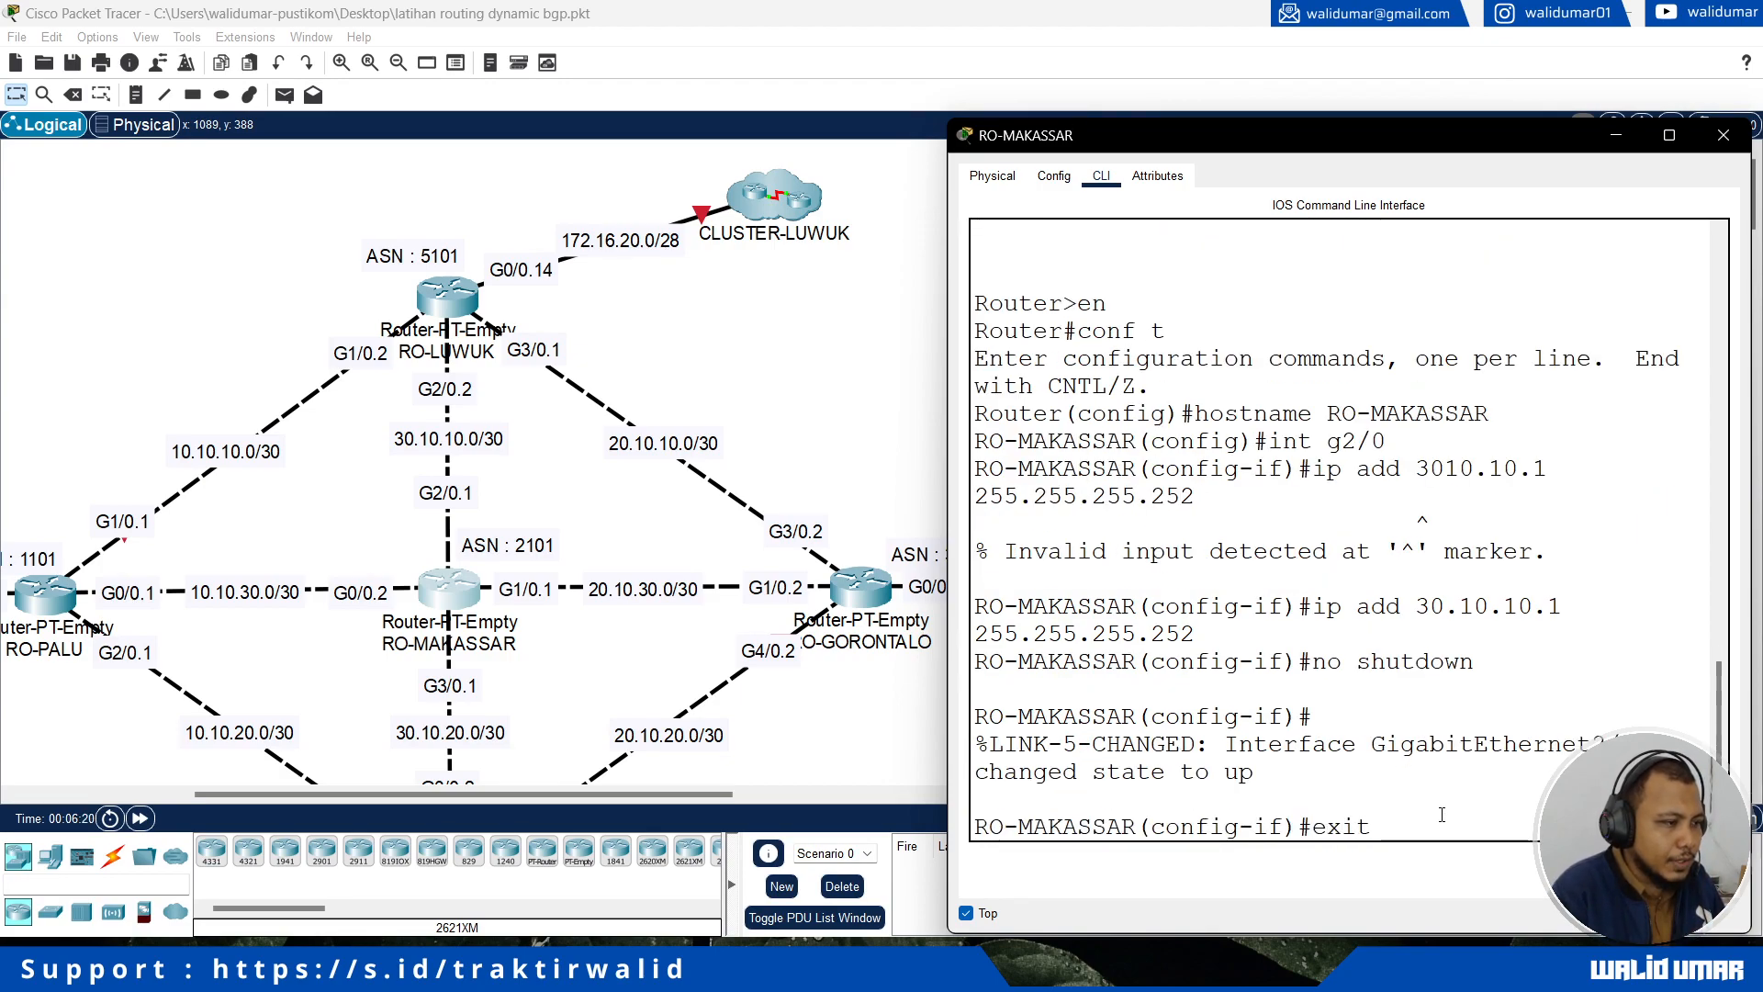
key("Return")
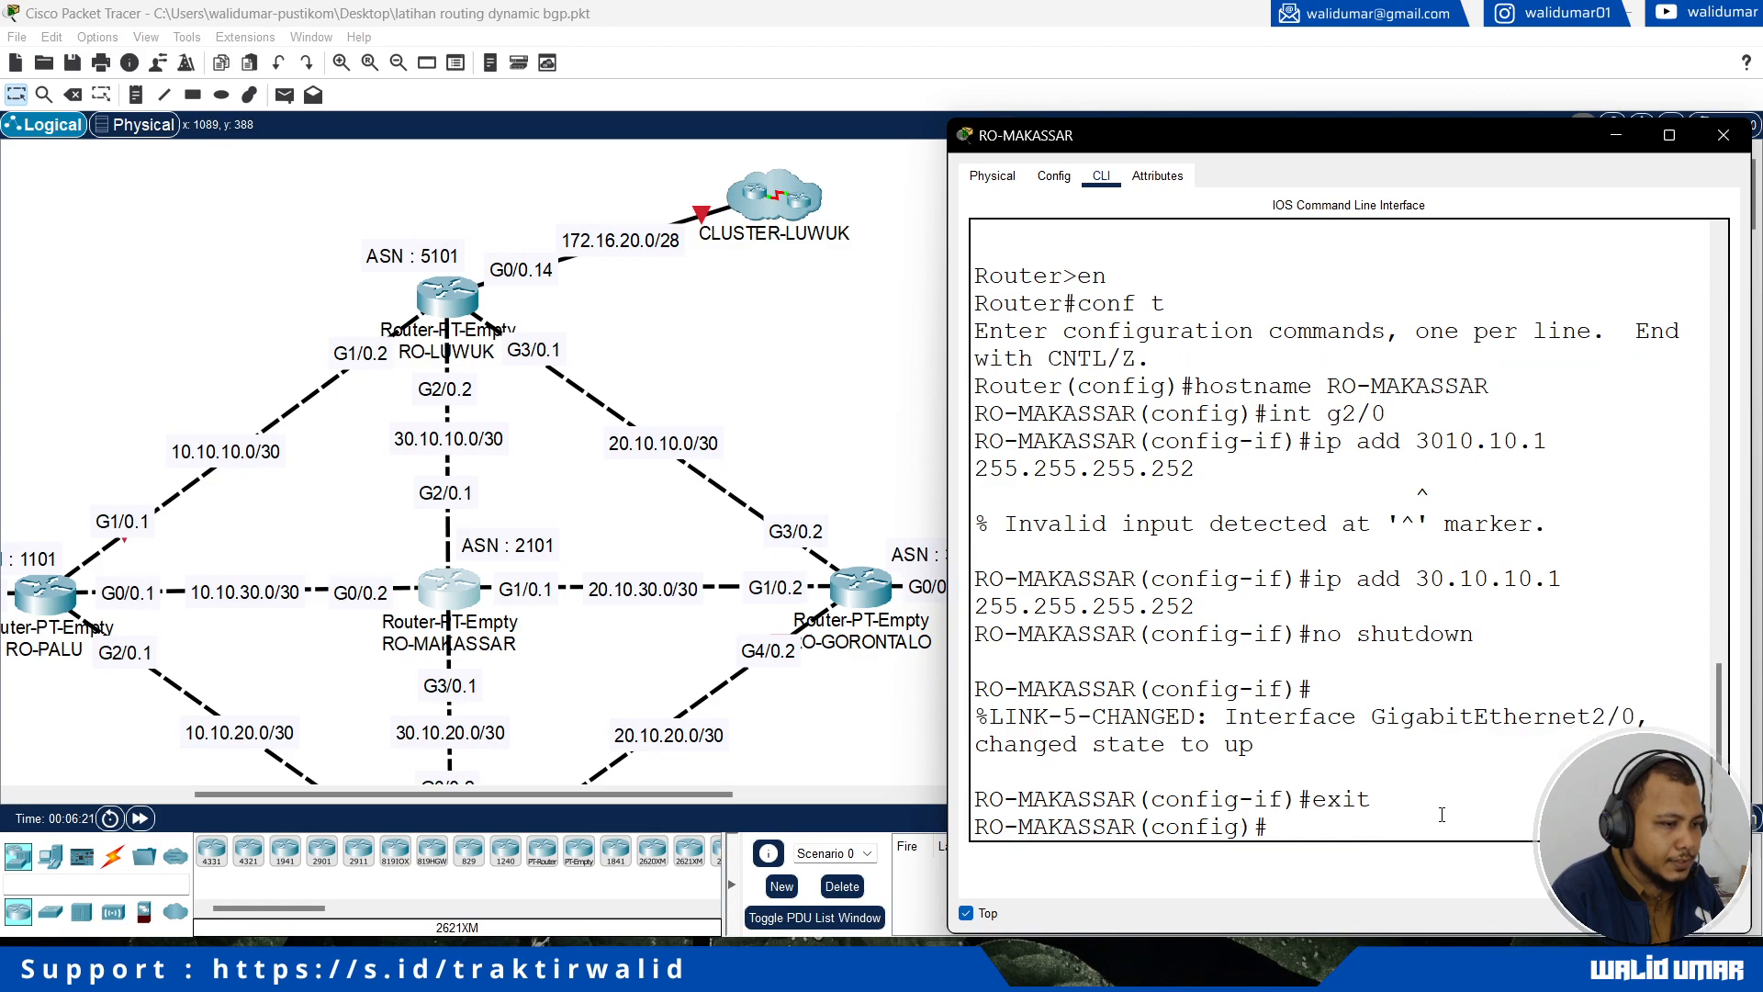
type("int g0/0")
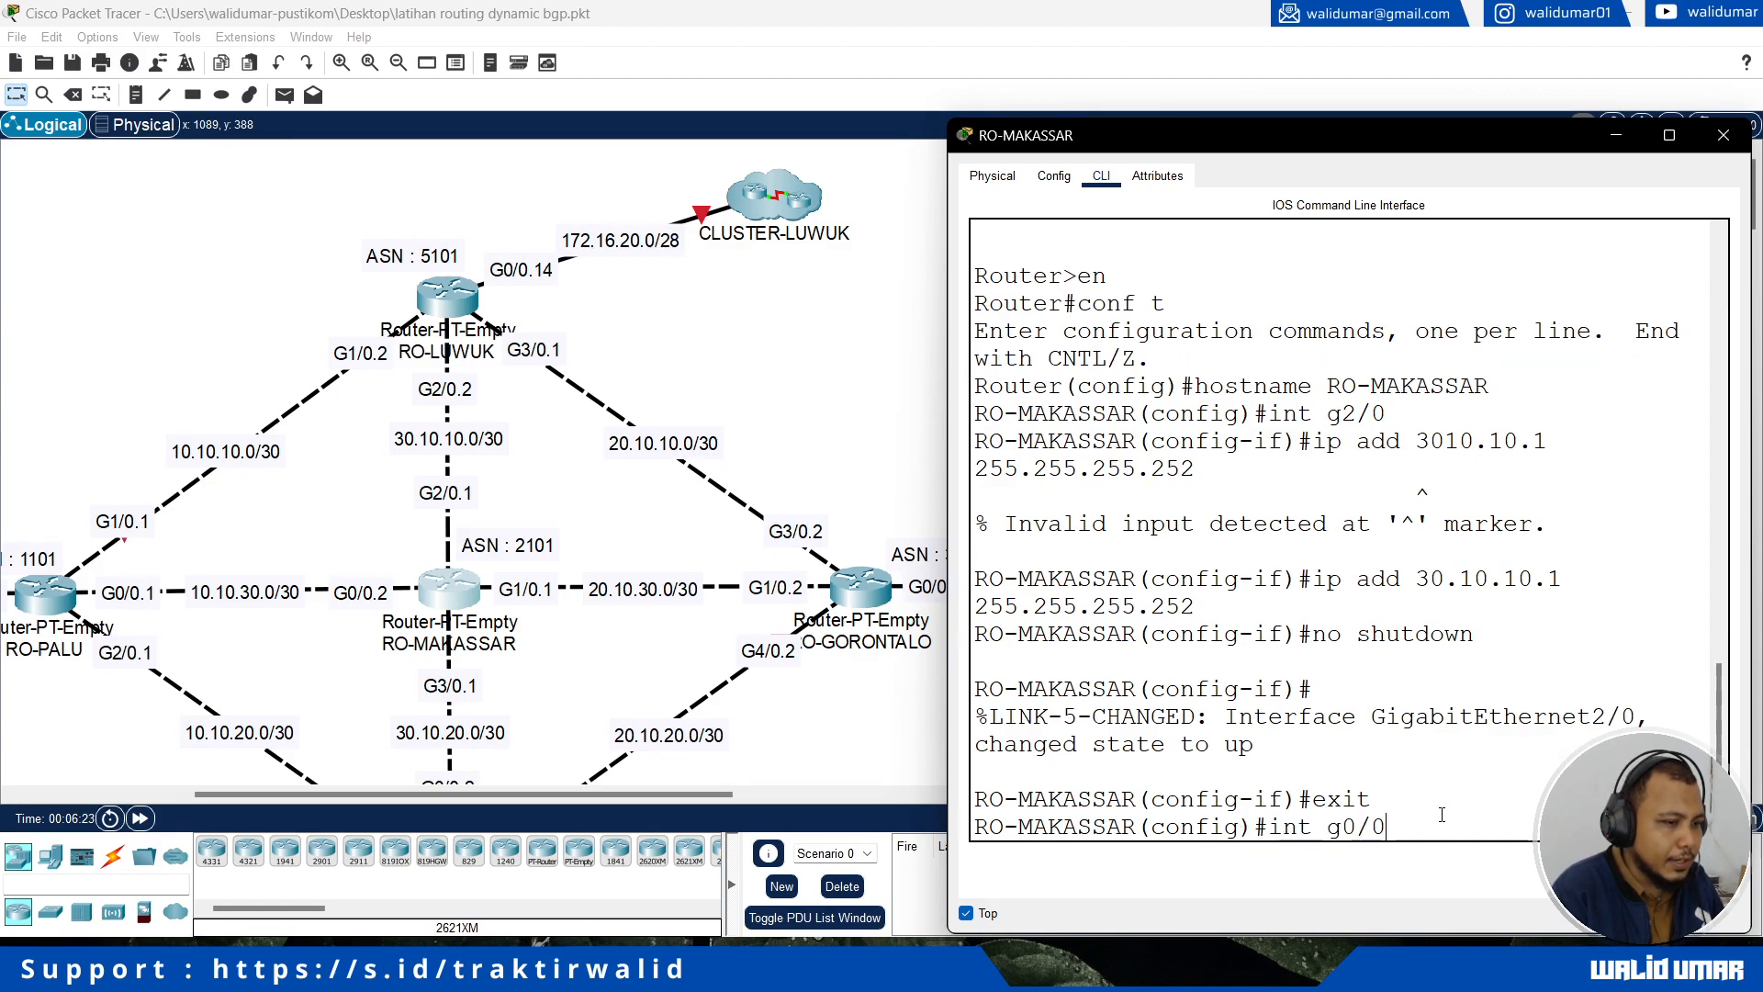
key("Return")
type("ip add 10")
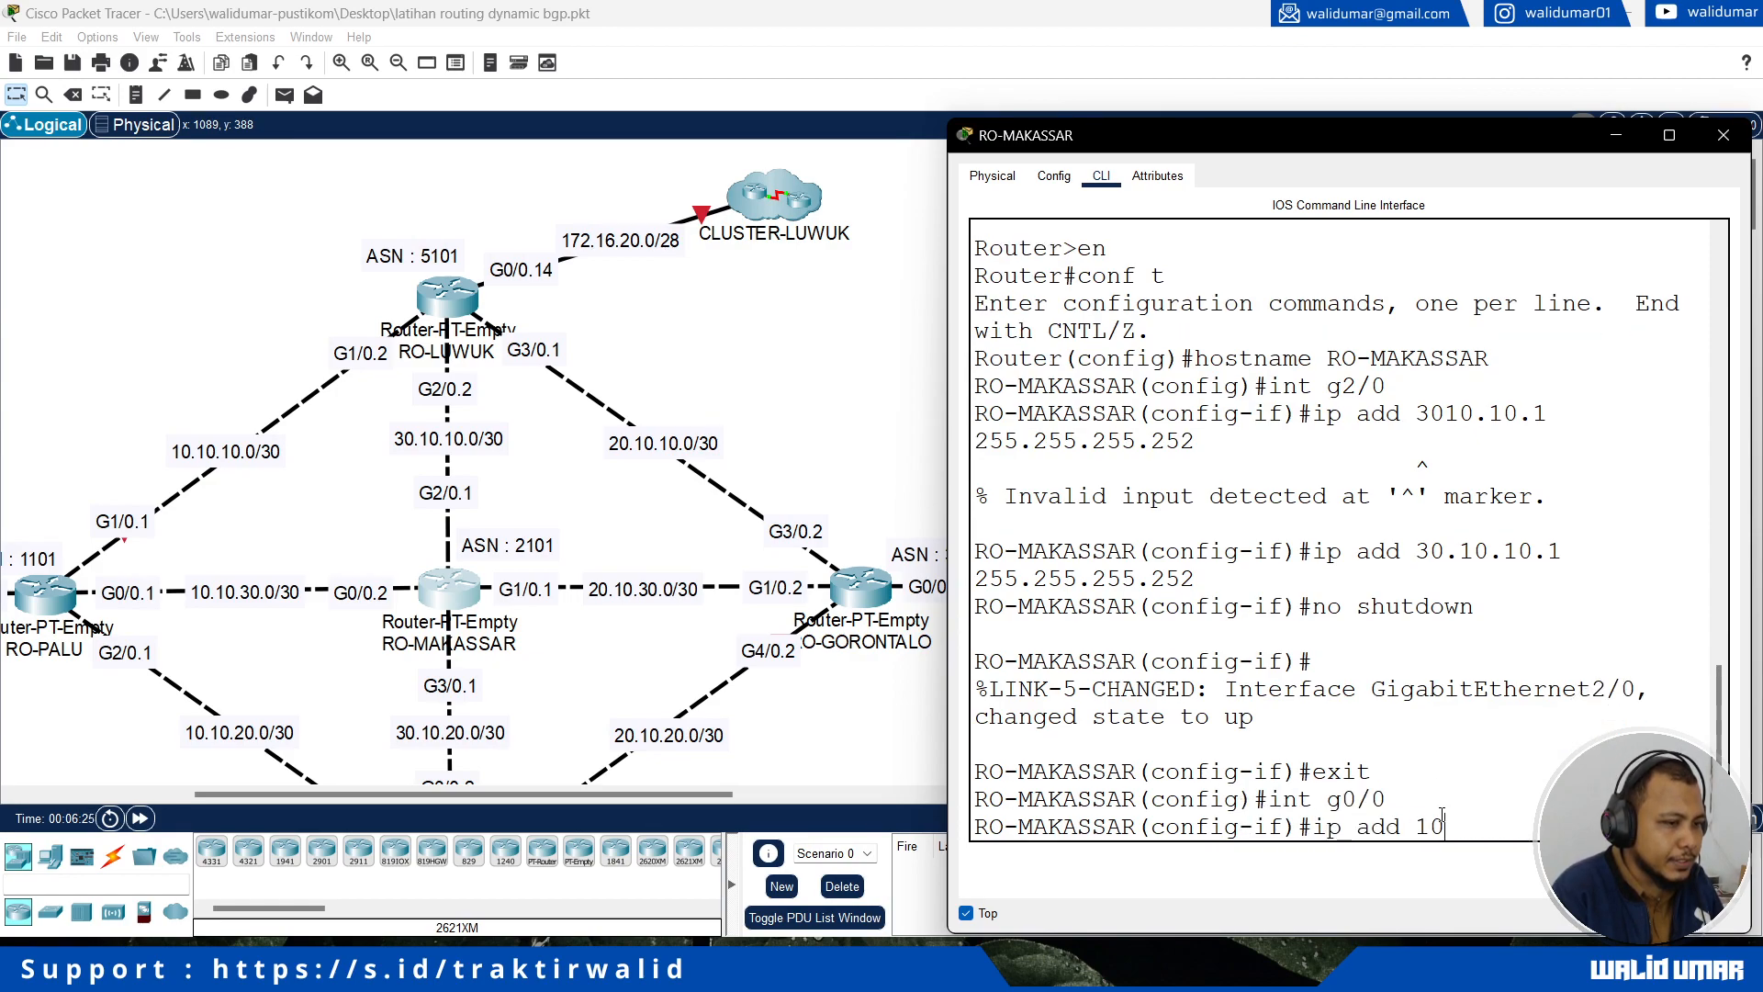
type(".10.10.")
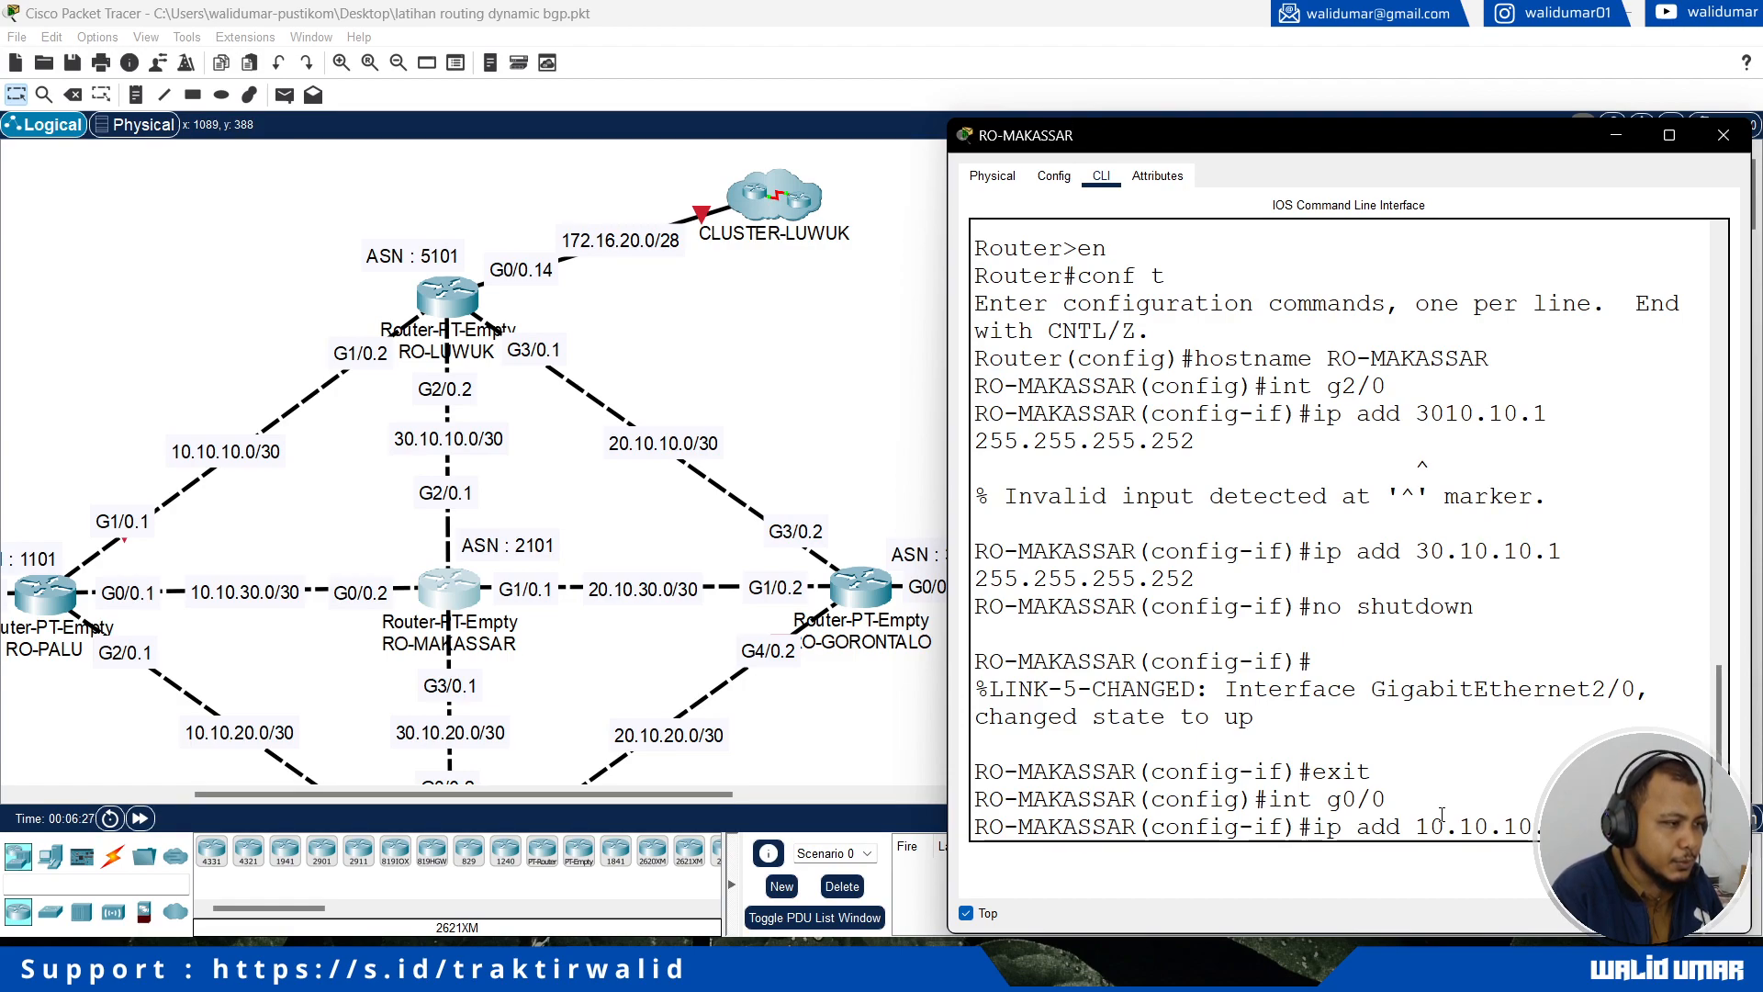
key("BackSpace")
key("BackSpace")
key("BackSpace")
type("30.")
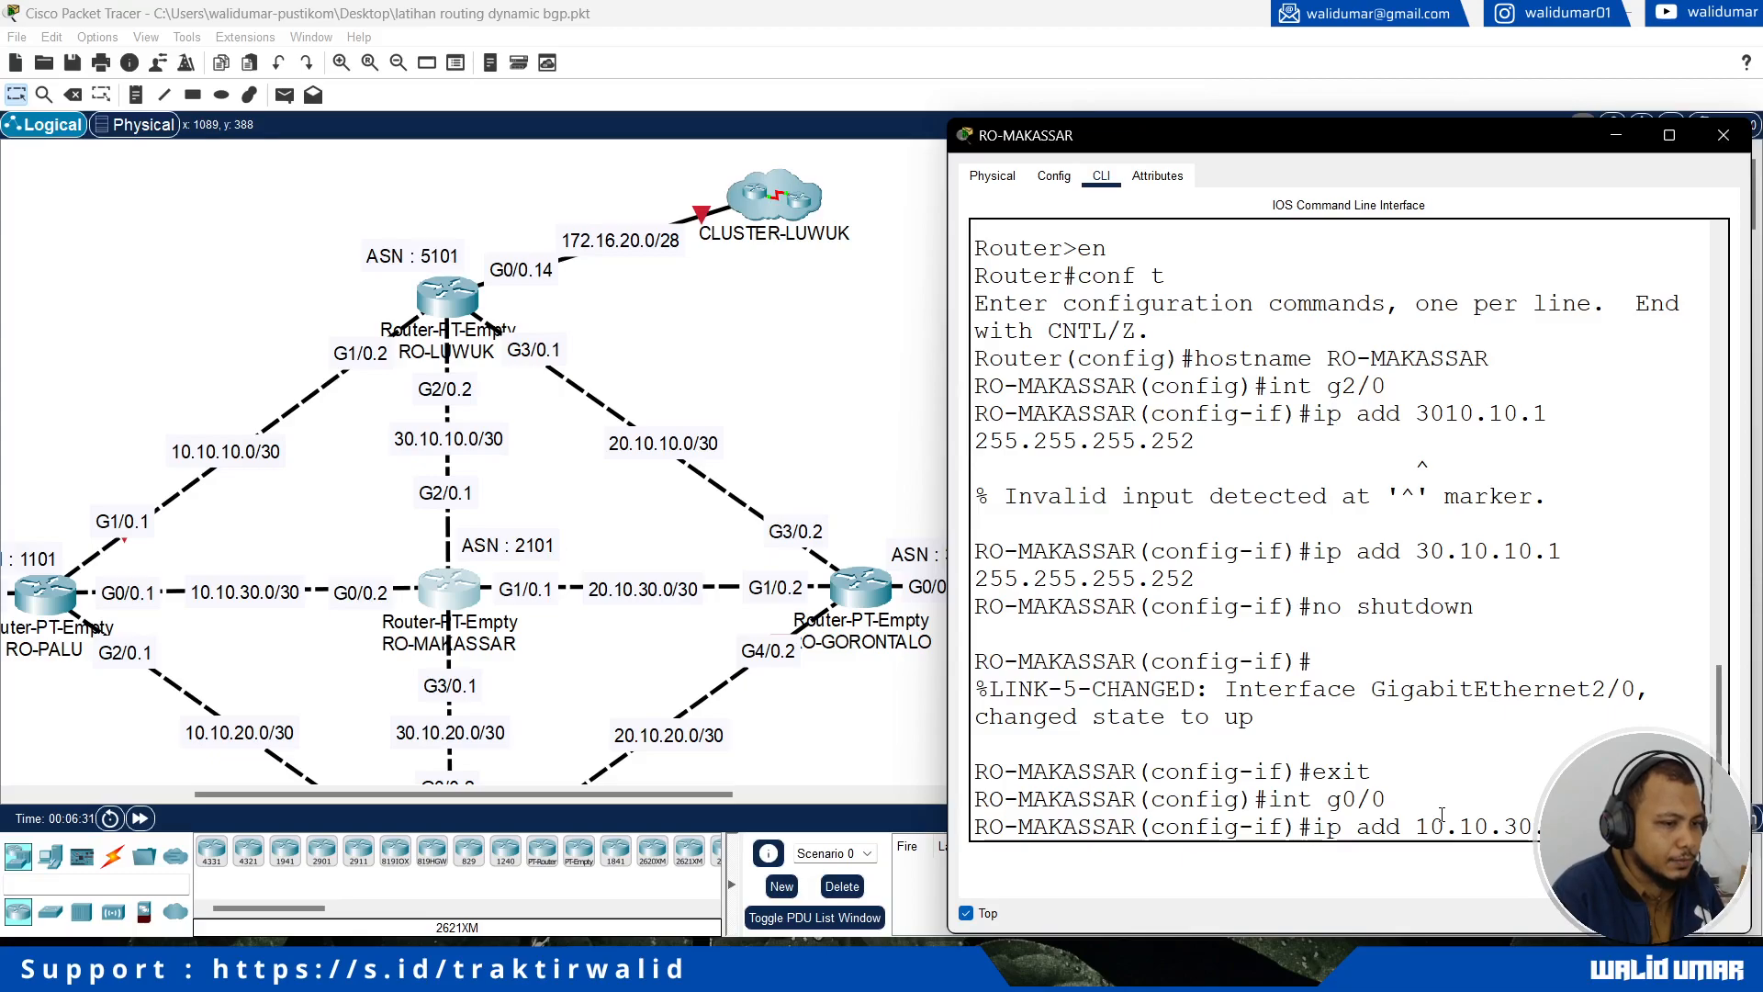
type("1 255.255.255.252")
key("Return")
type("no shutdown")
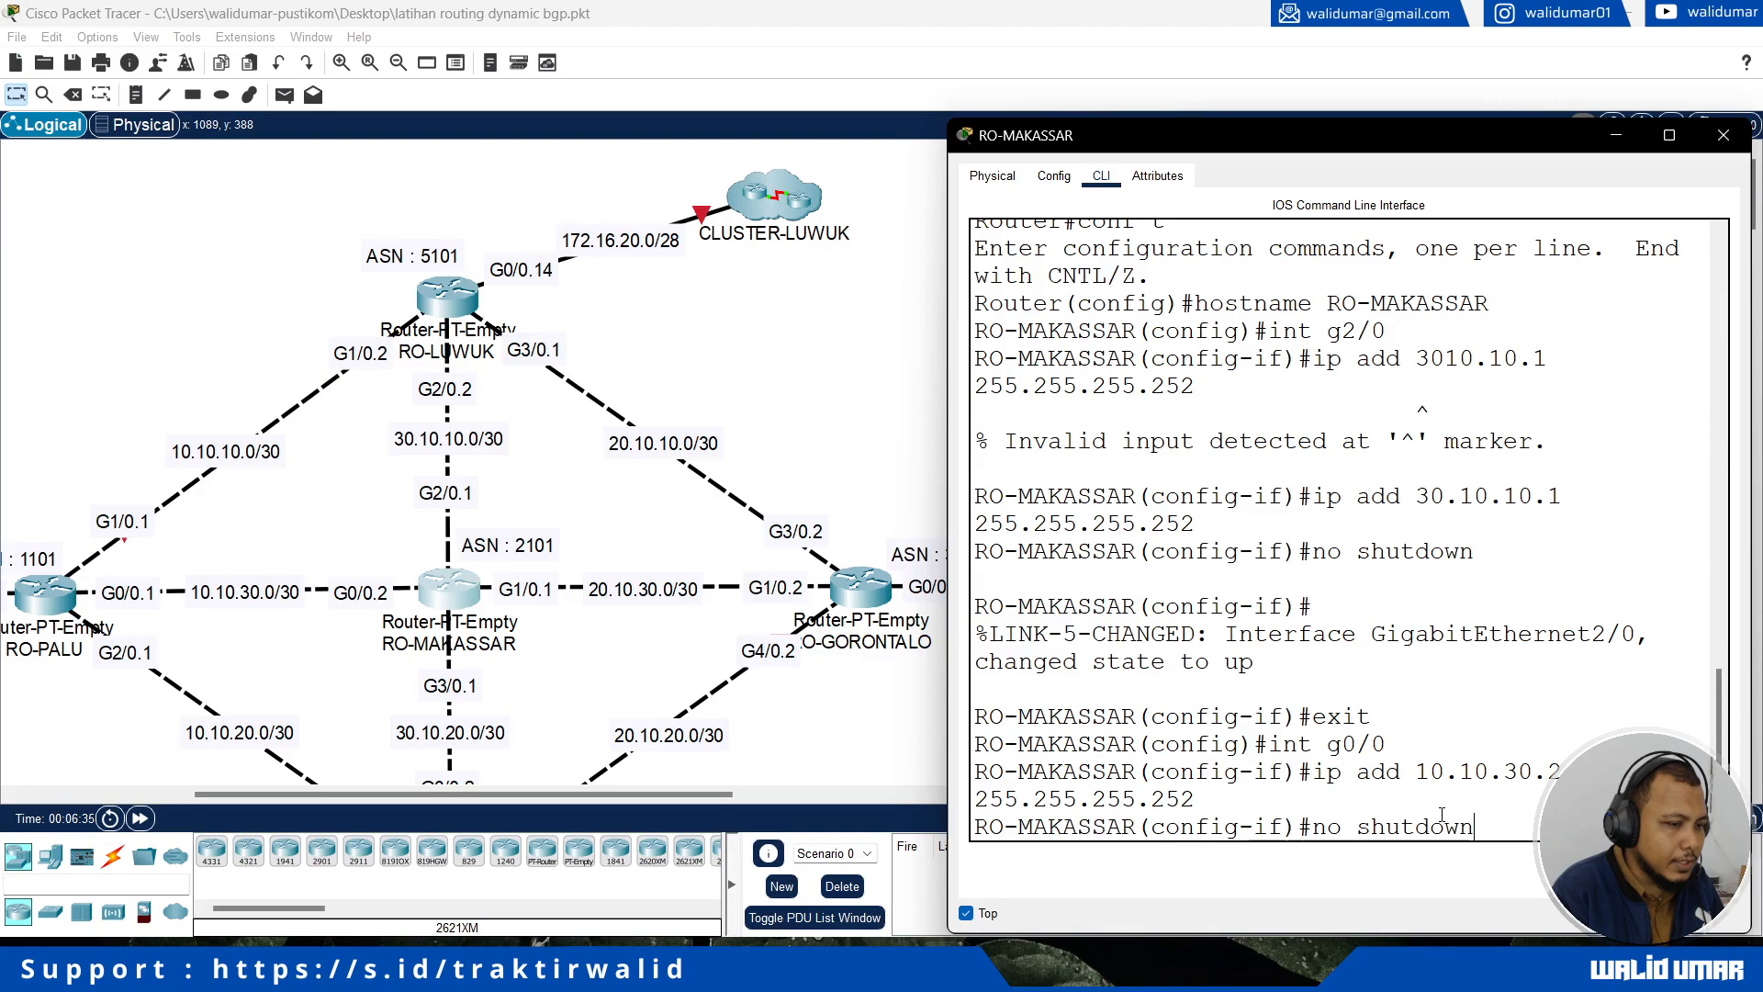
key("Return")
key("Return")
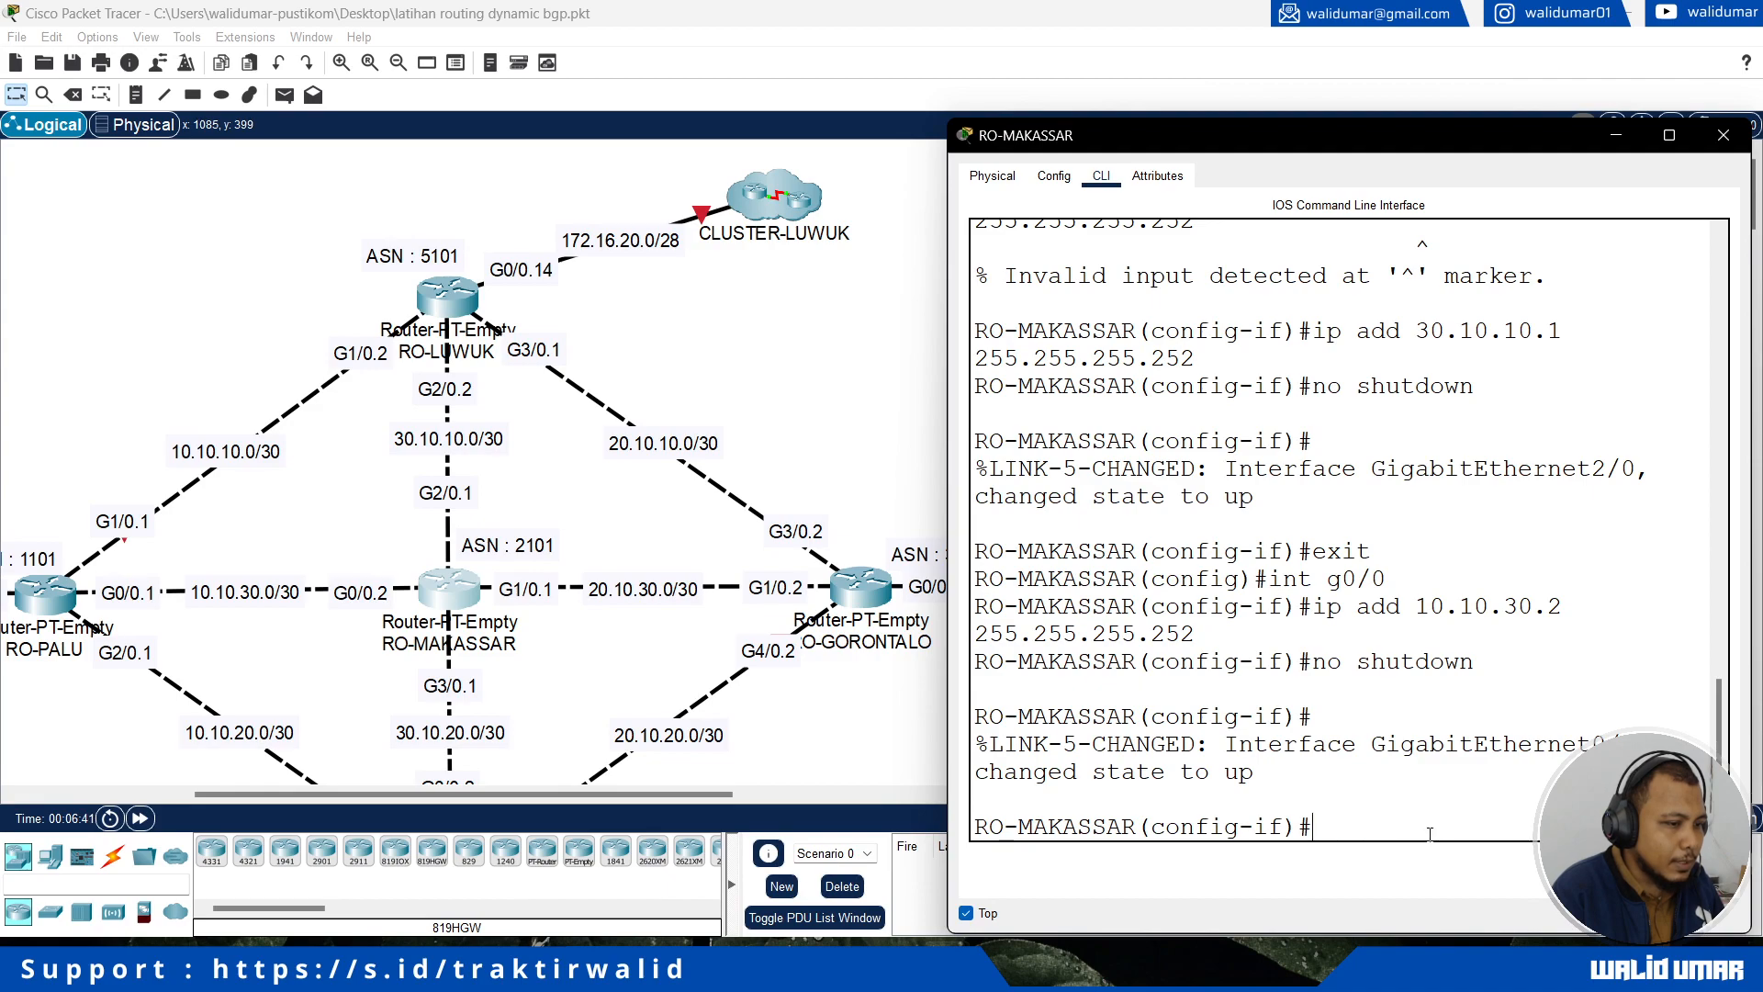
Step: Assign IP address 20.10.30.1 with mask 255.255.255.252 to interface g1/0 and enable it with no shutdown
type("exit")
key("Return")
type("int")
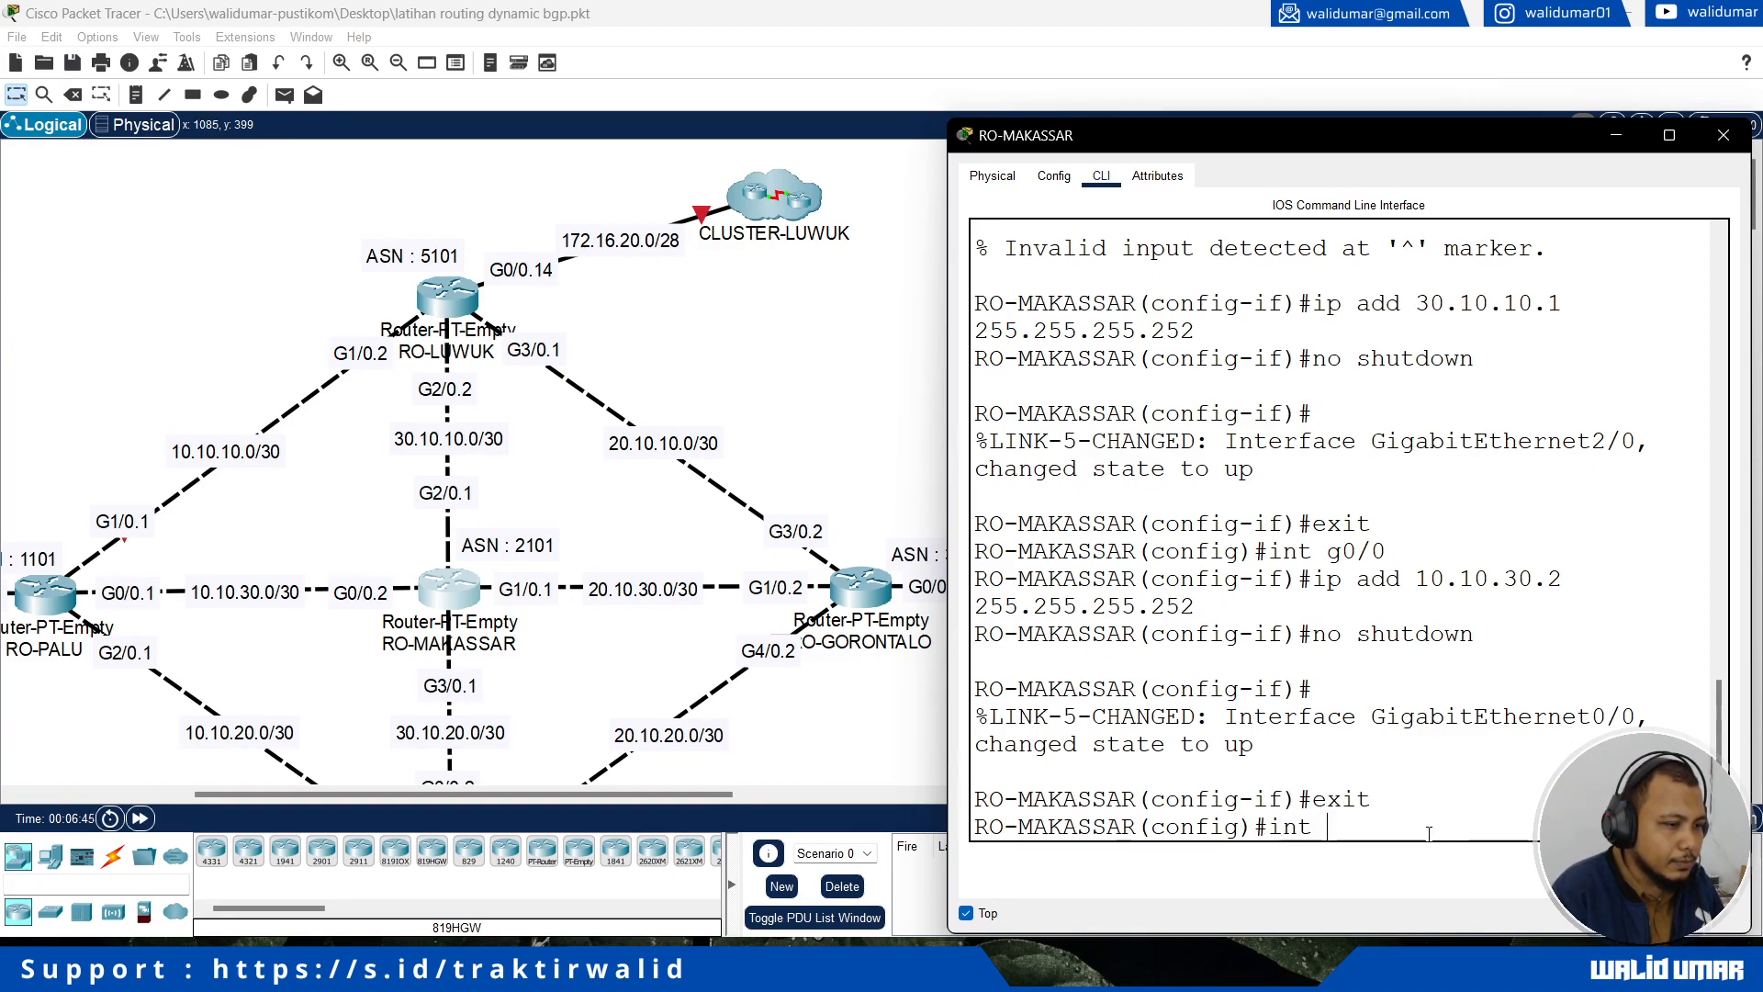
type(" g1/0")
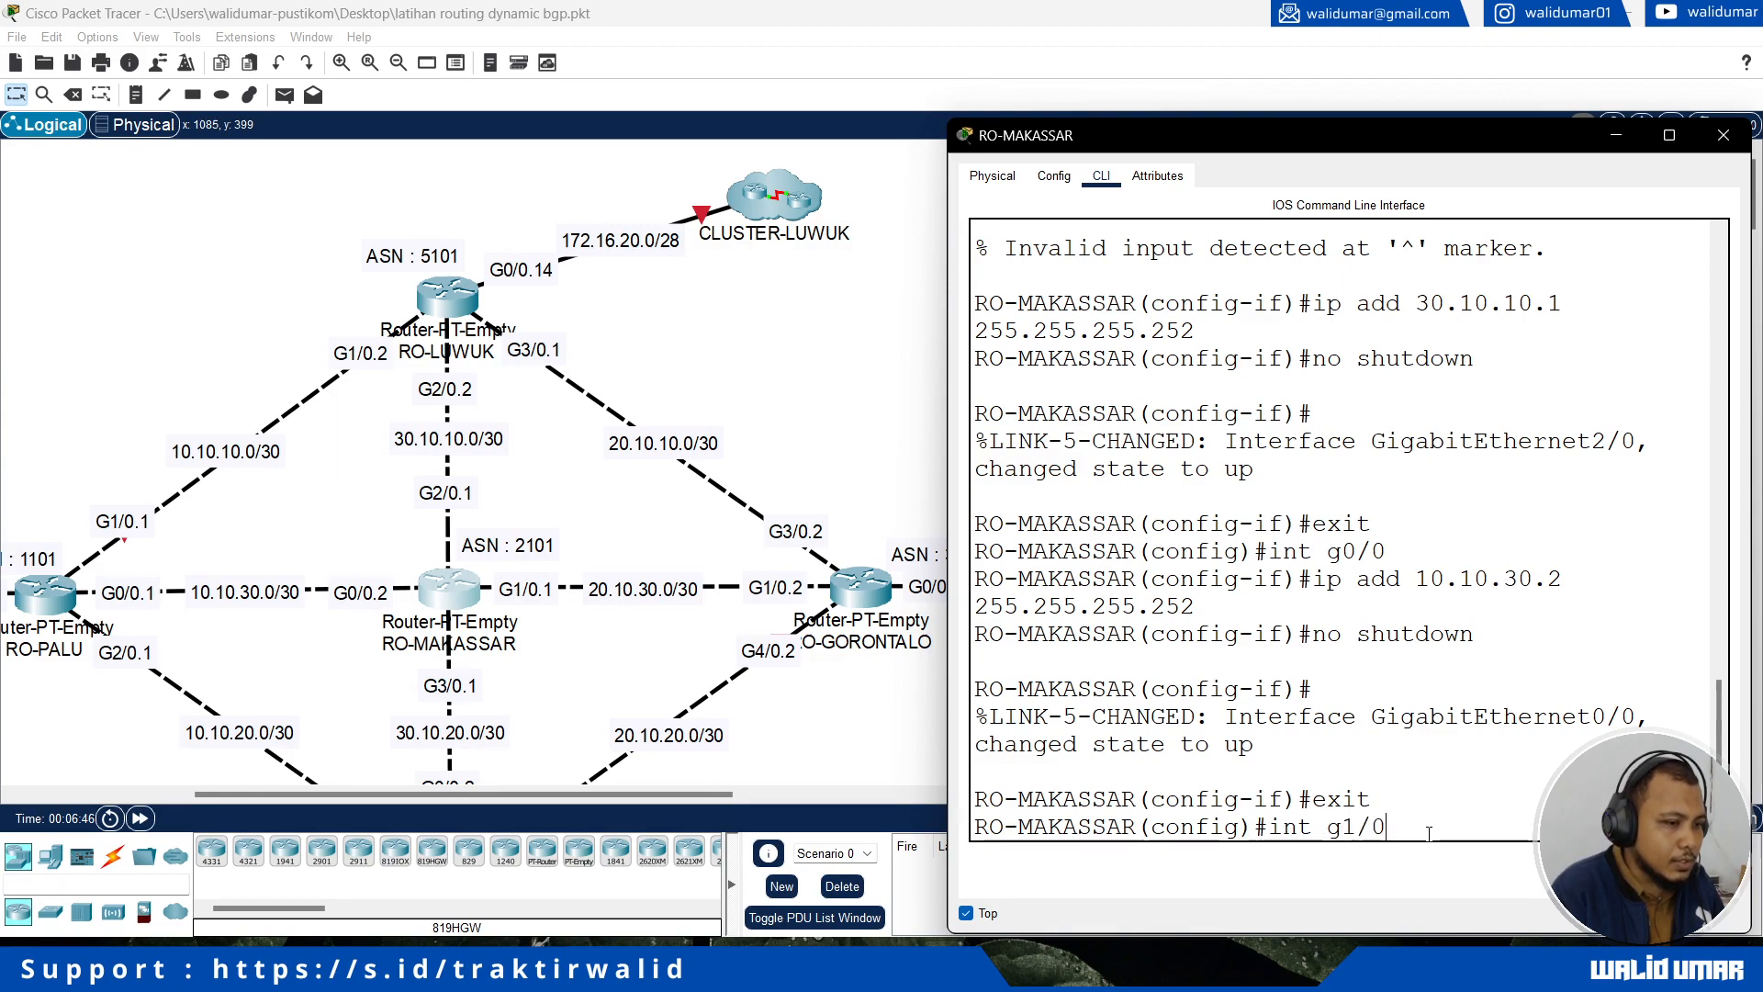
key("Return")
type("ip address")
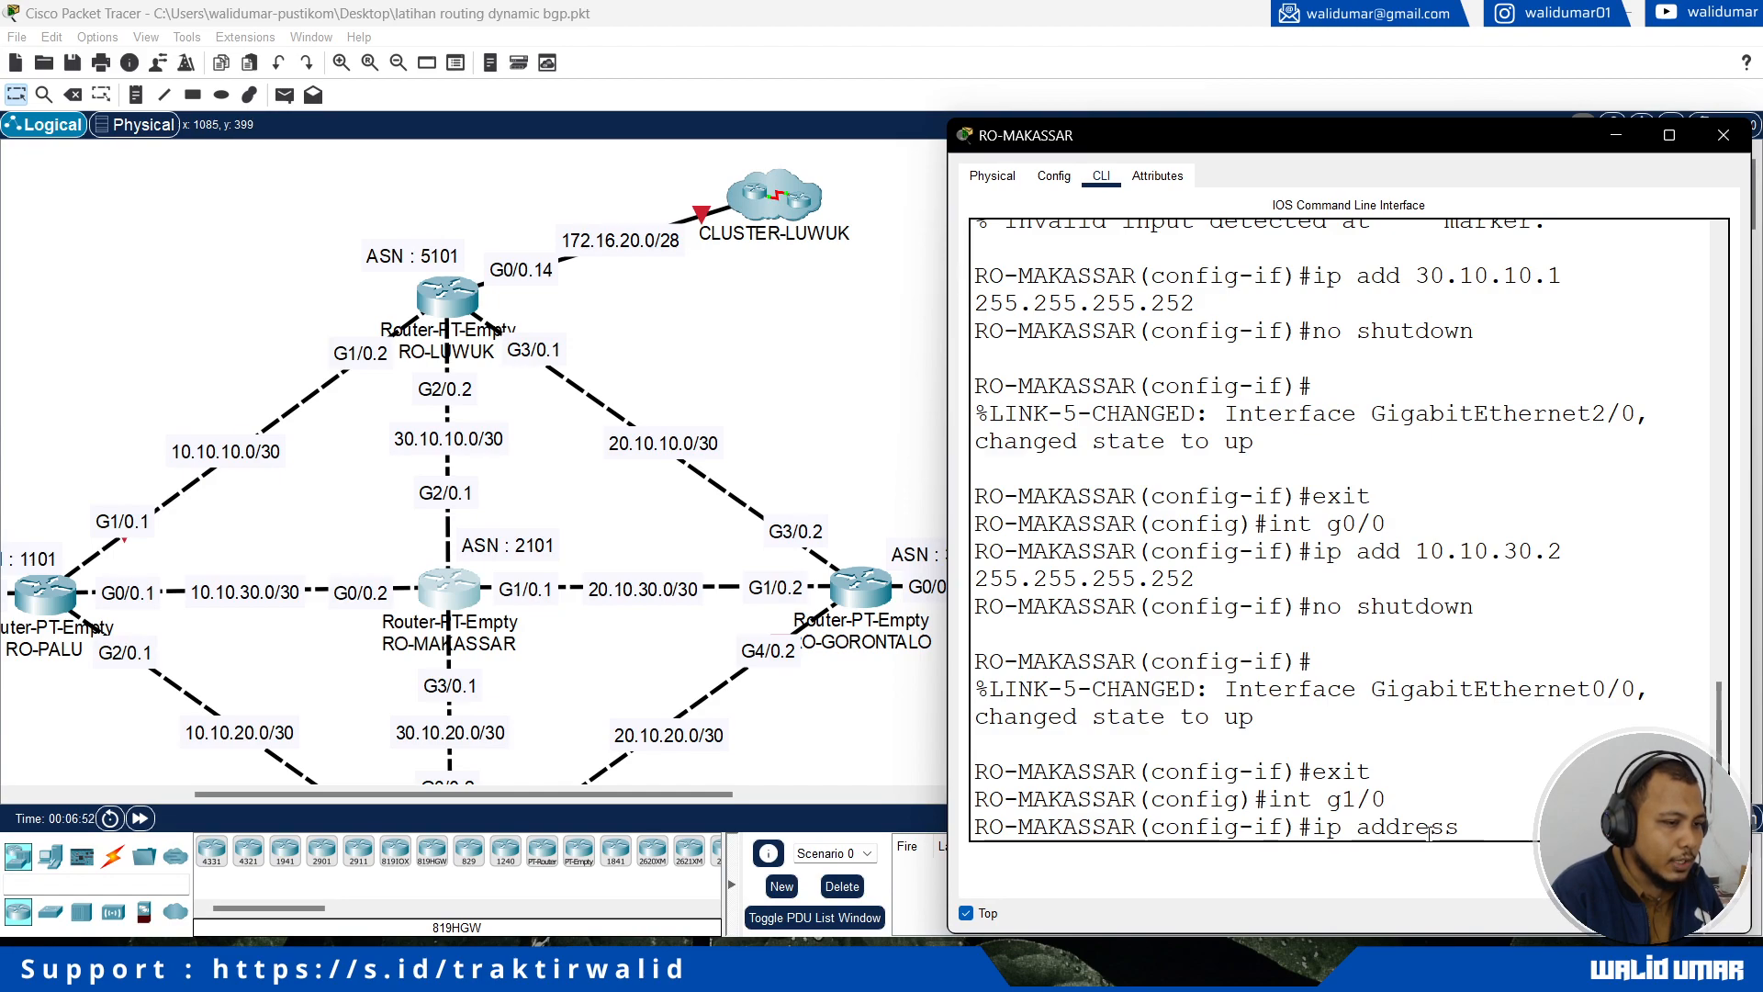
type(".10 ")
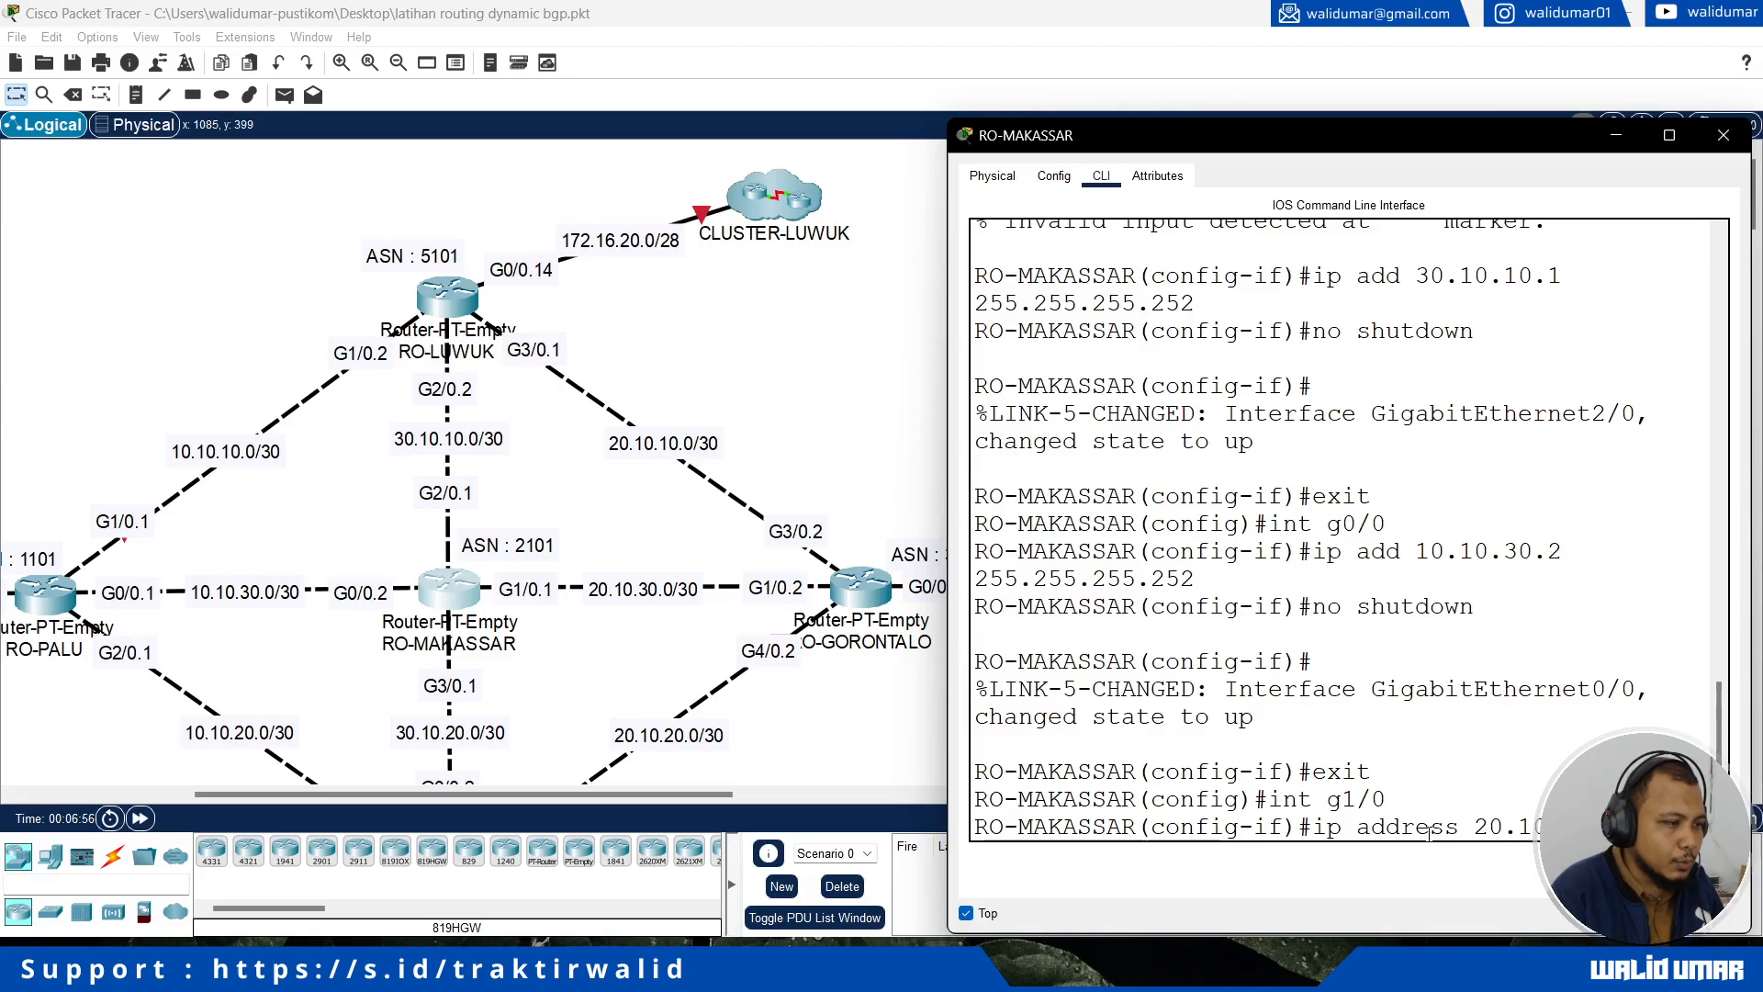
type("255.255.255.252")
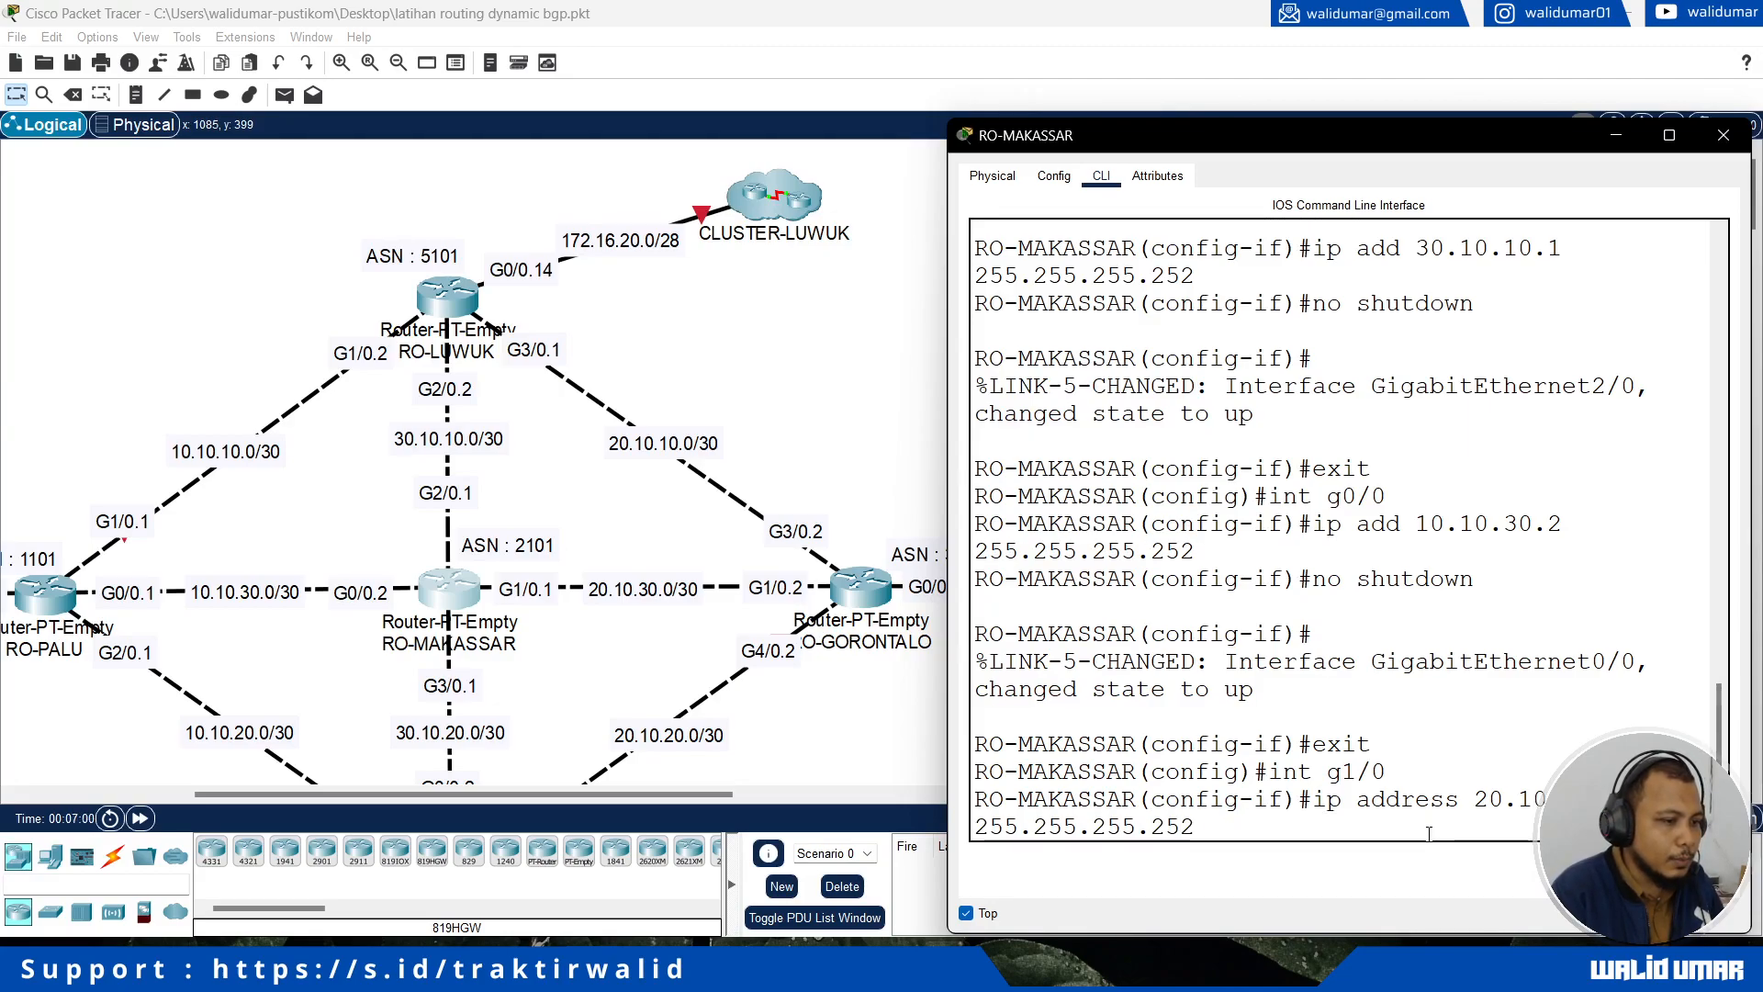
key("Return")
type("n")
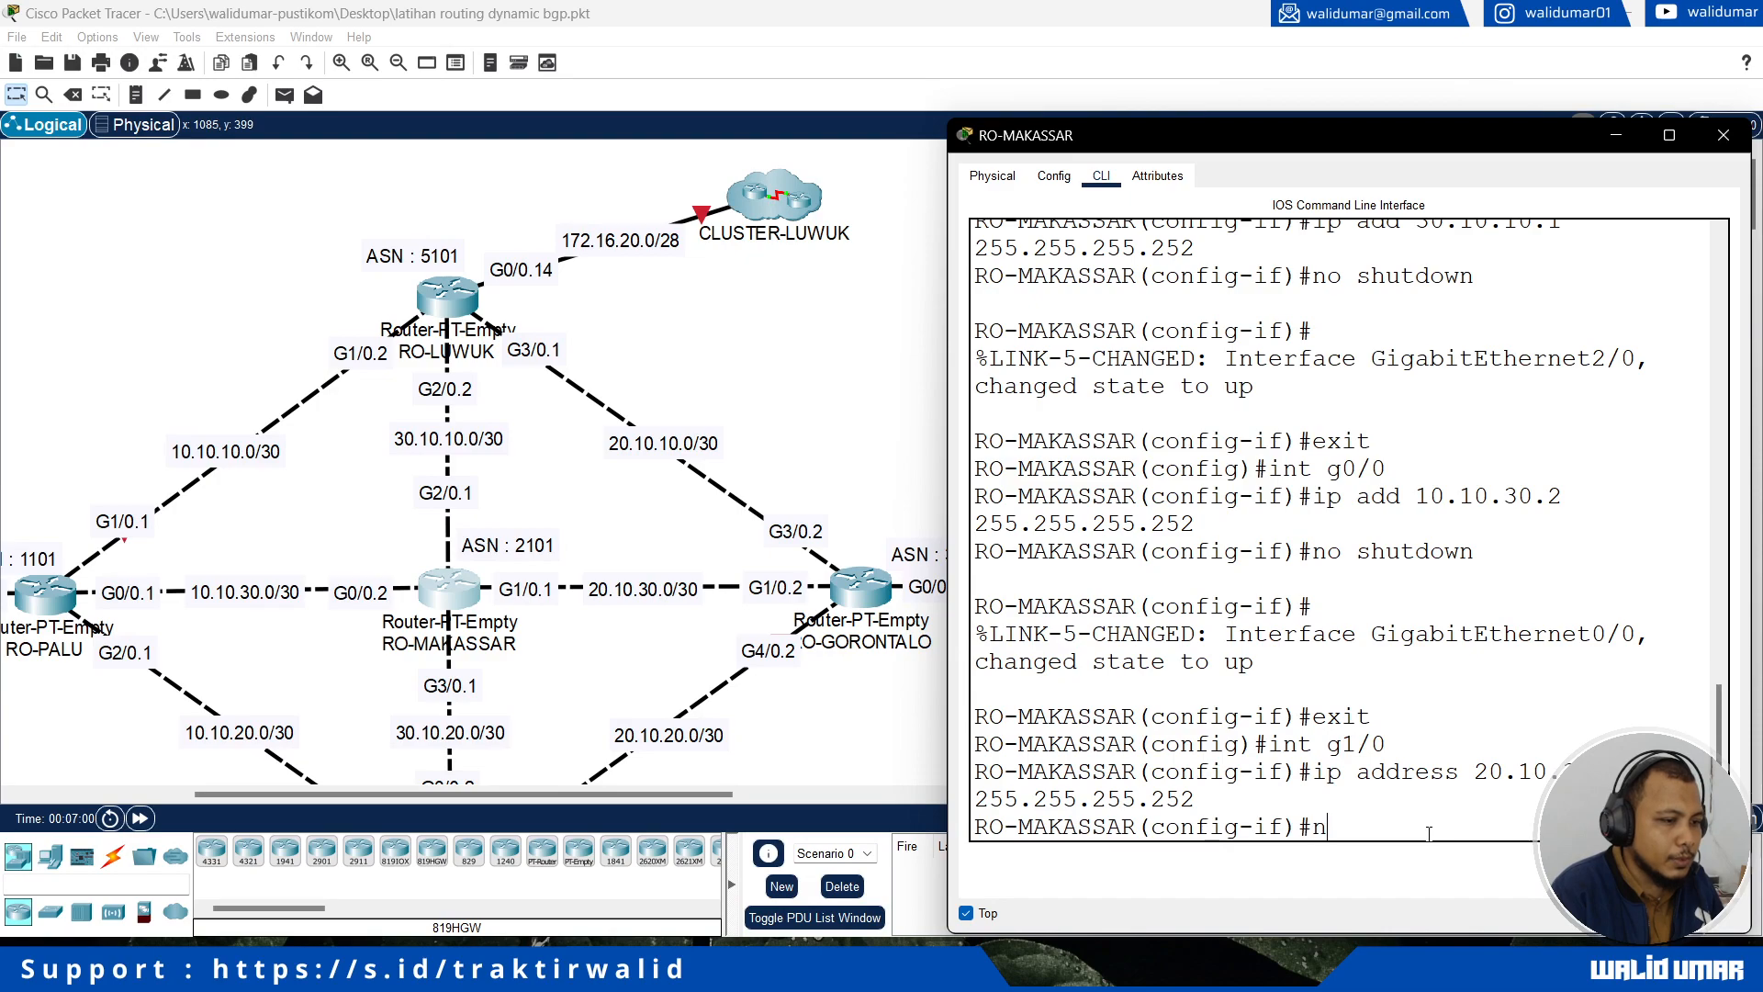
type("o shutdown")
key("Return")
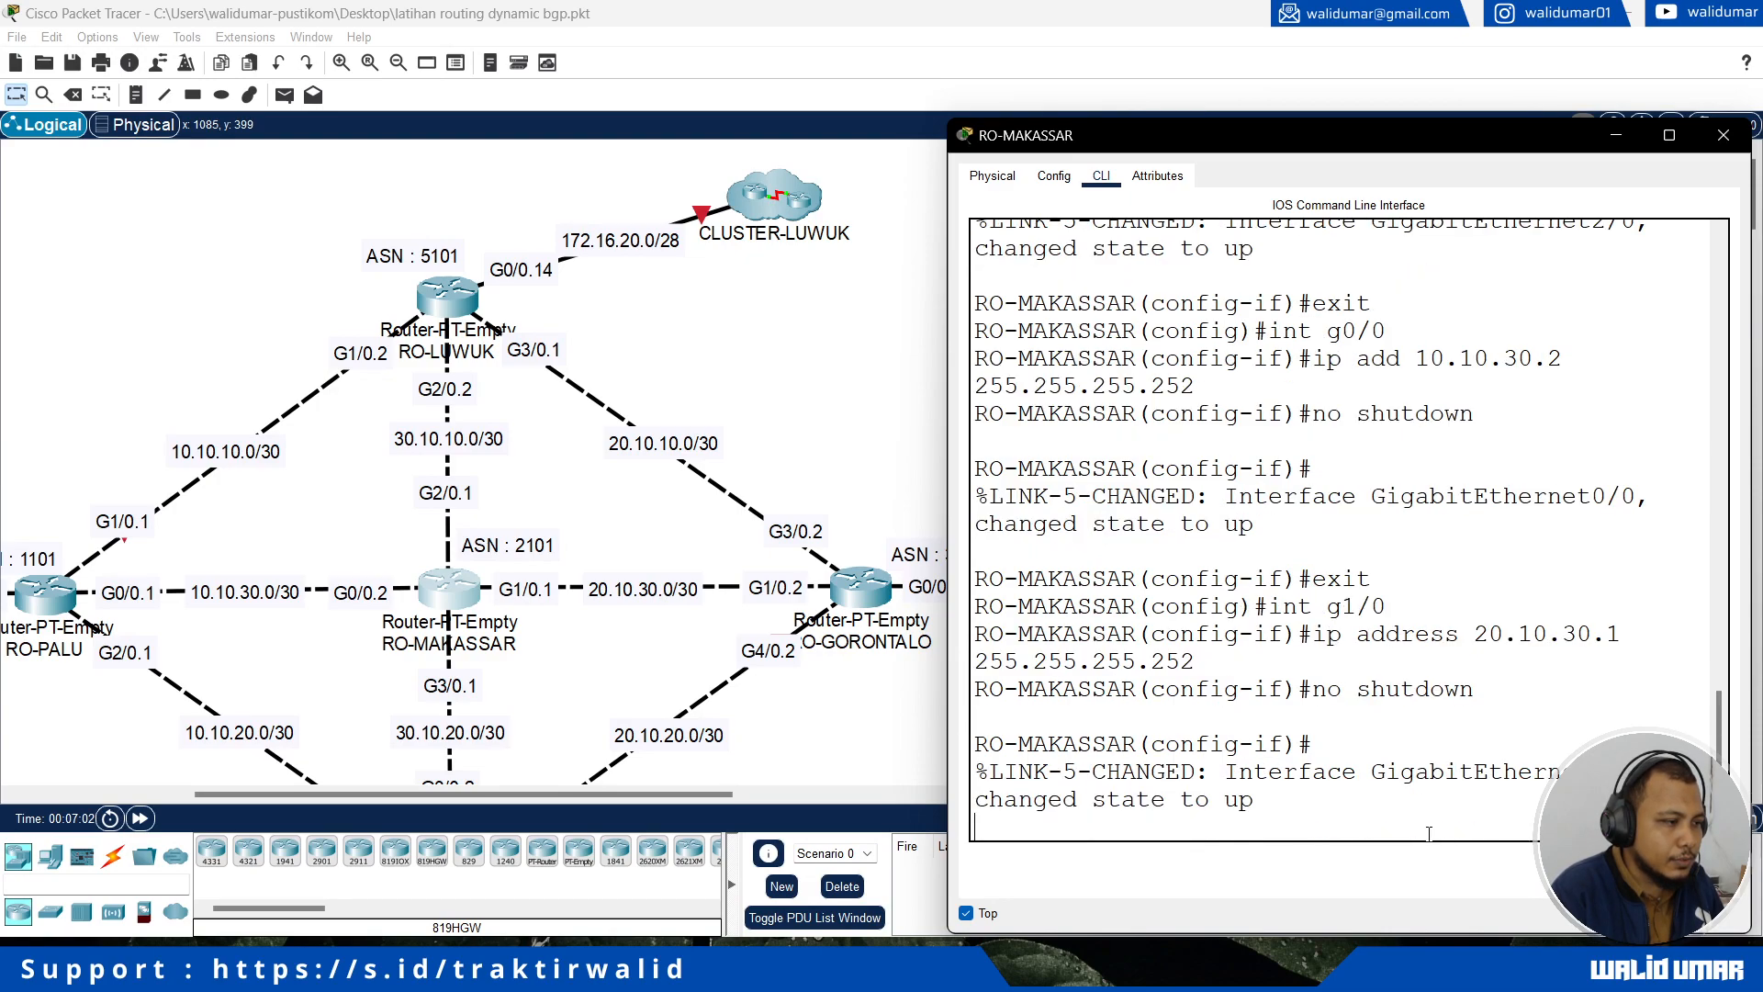
Step: Assign IP address 30.10.20.1 with mask 255.255.255.252 to RO-MAKASSAR's interface g3/0, which links to RO-MANADO
scroll(542, 713, "down", 2)
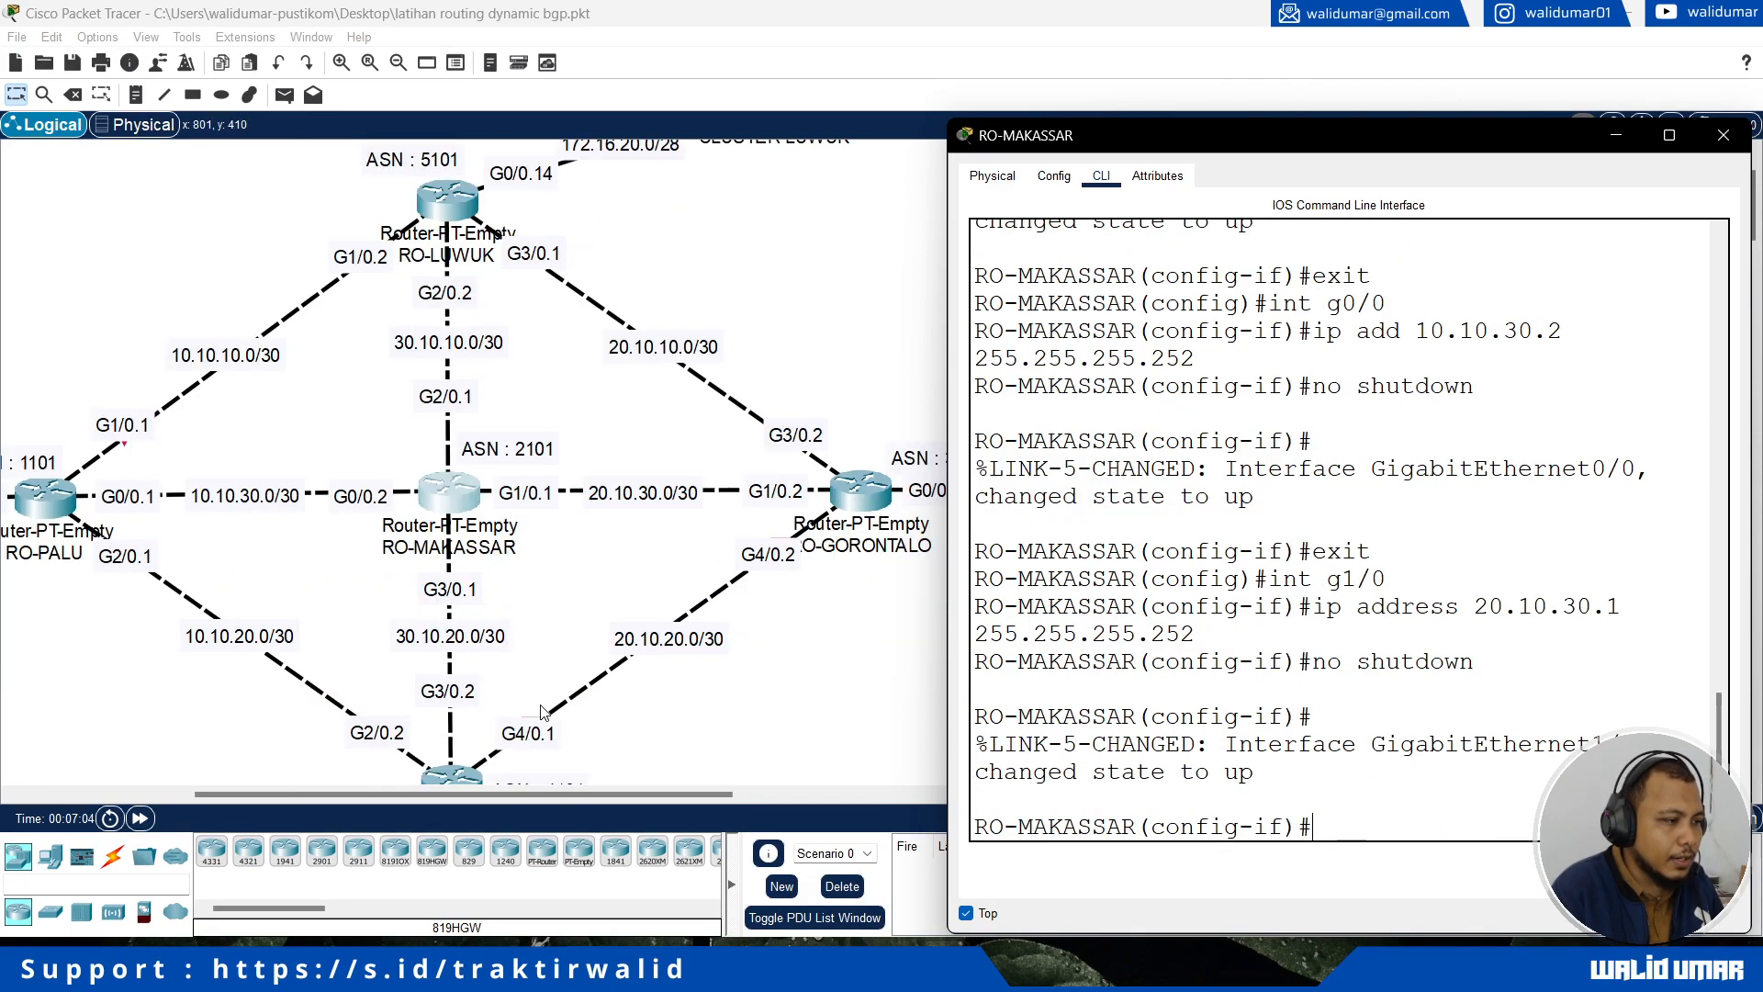
left_click(532, 516)
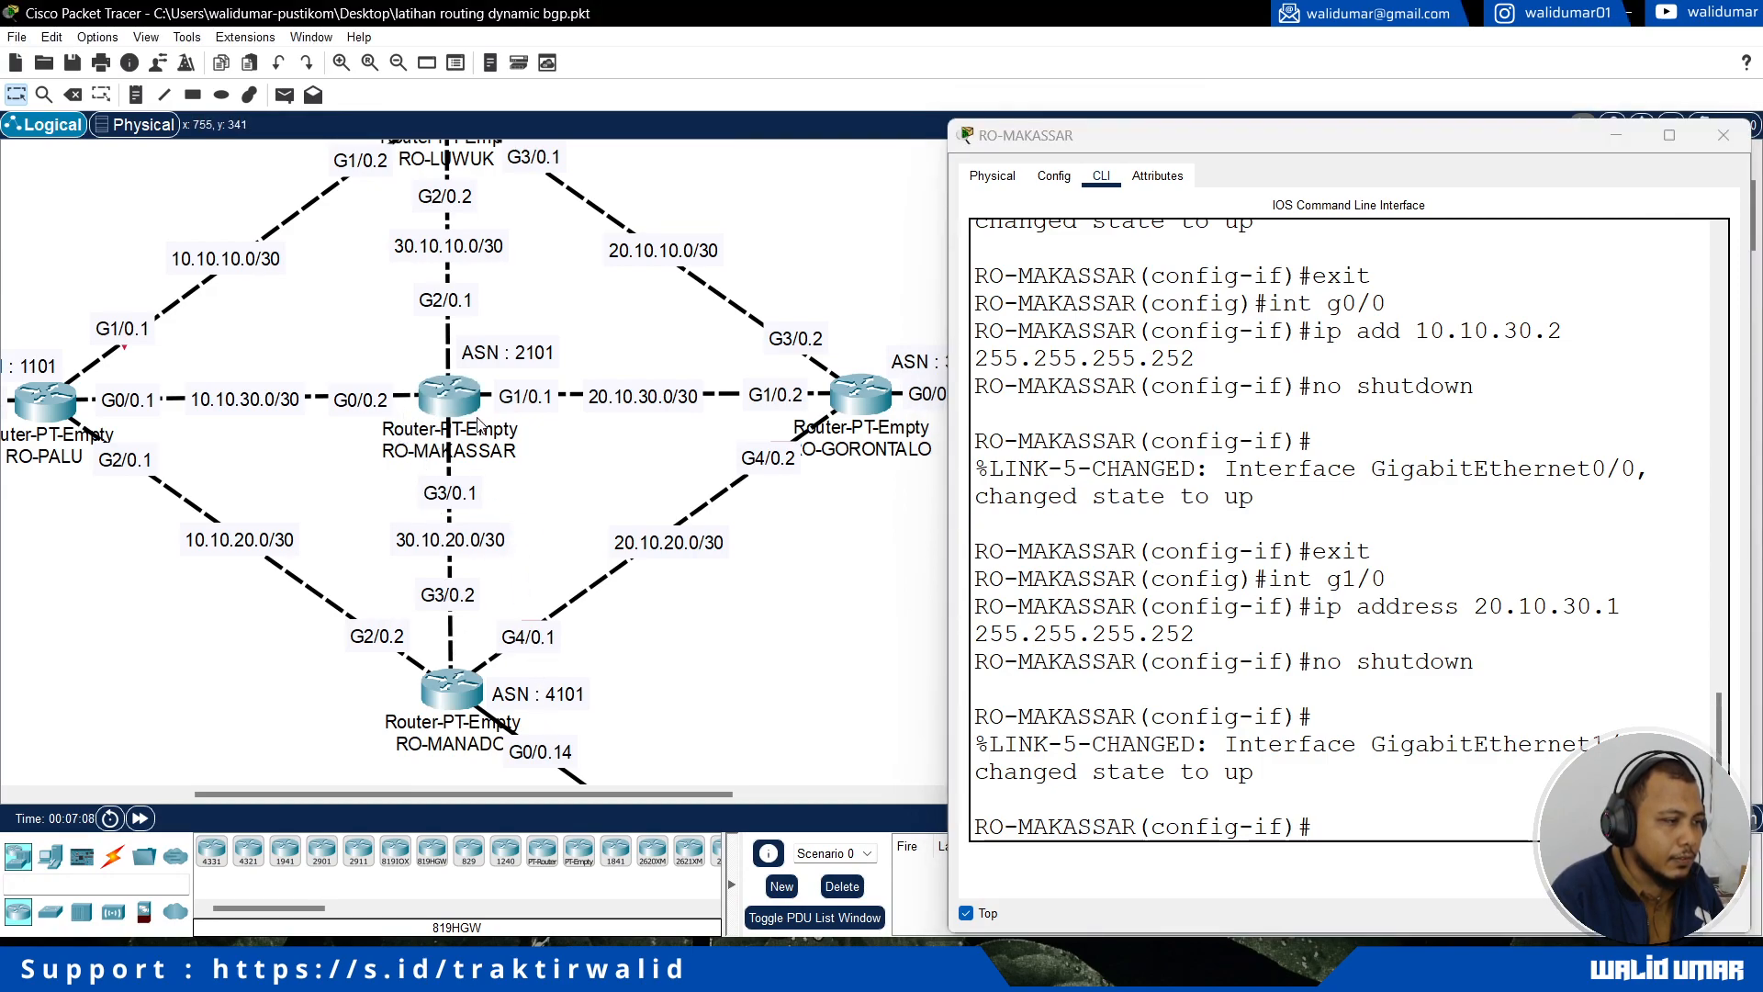
left_click(1332, 825)
type("exit")
key("Return")
type("int g3/0")
key("Return")
type("ip add 3")
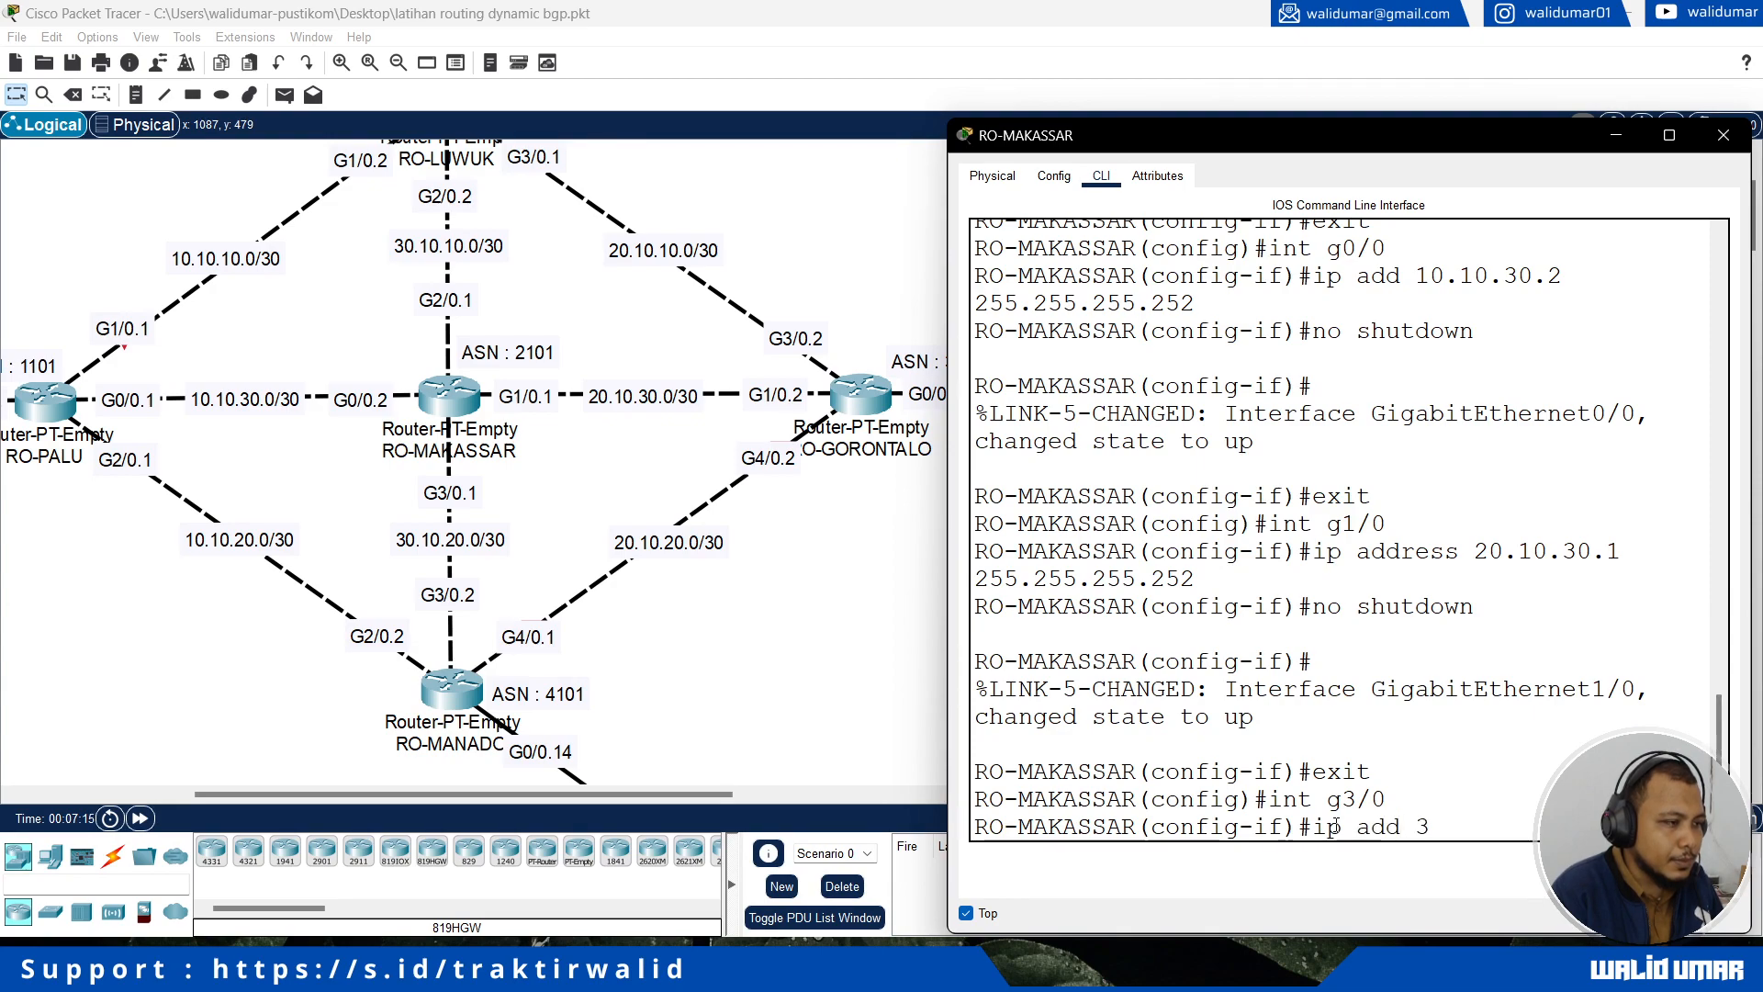
type("0.10.20.")
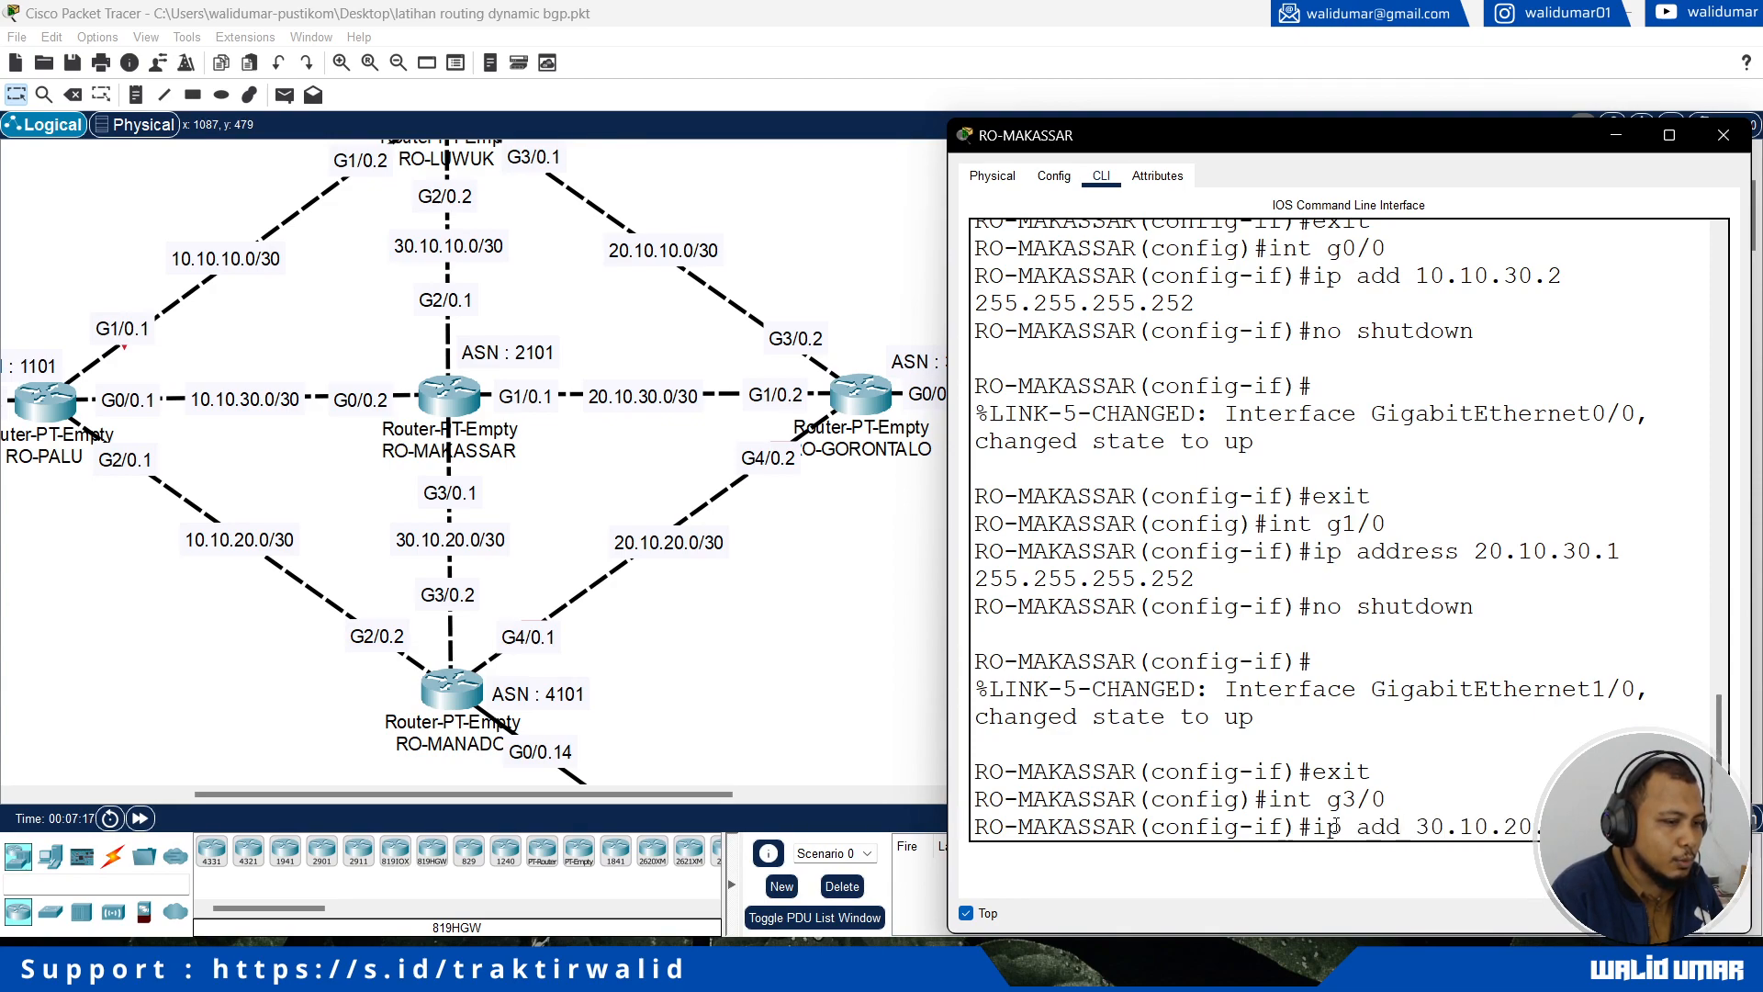
type("1 255.255.255.25")
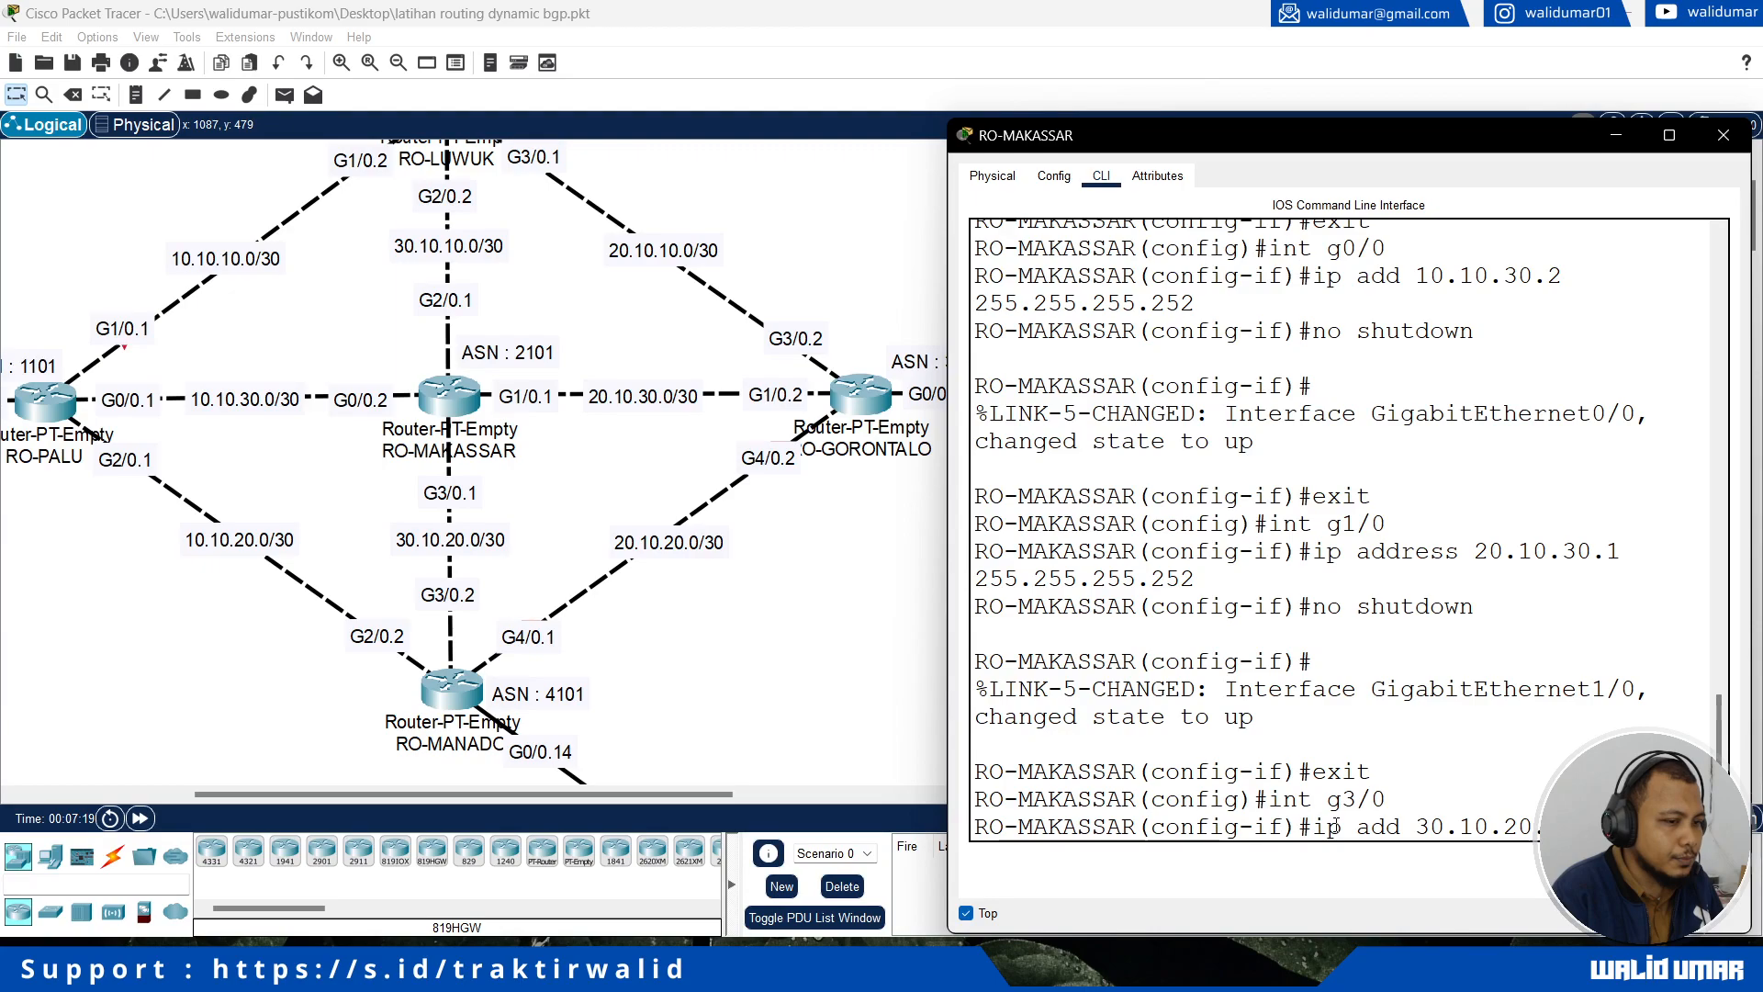
type("2")
key("Return")
Step: Enable interface g3/0 with no shutdown and return to global configuration mode
type("no shutdown")
key("Return")
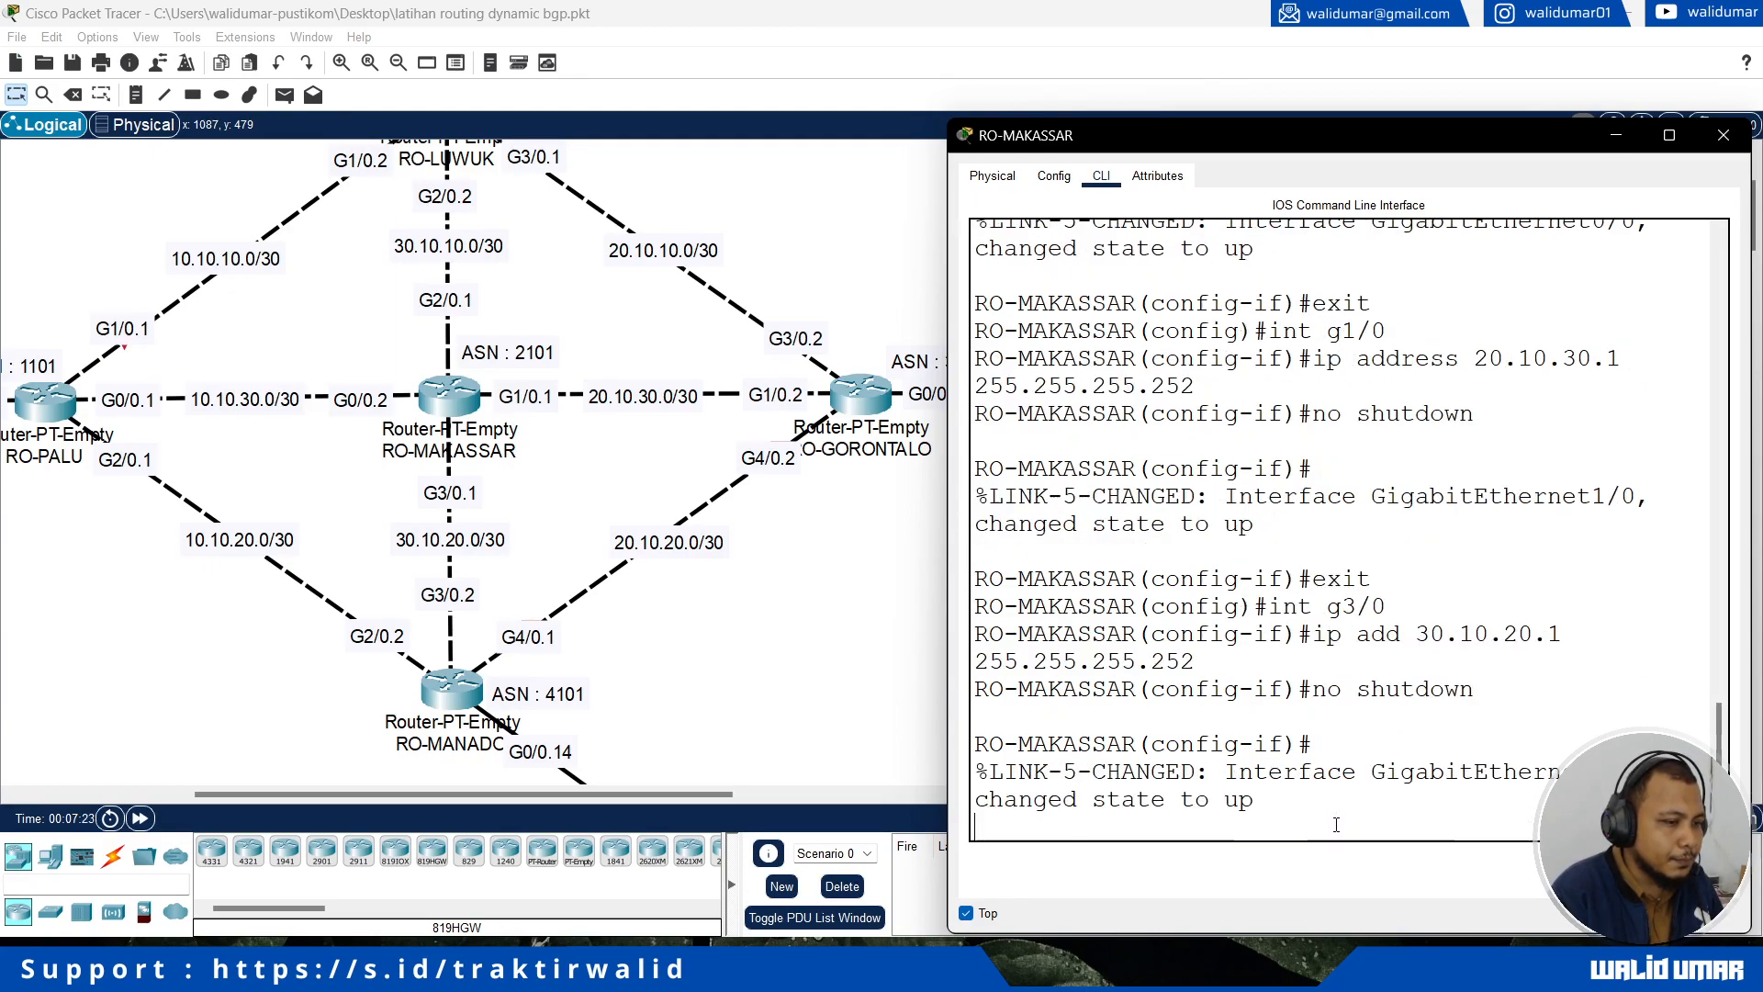
type("exi")
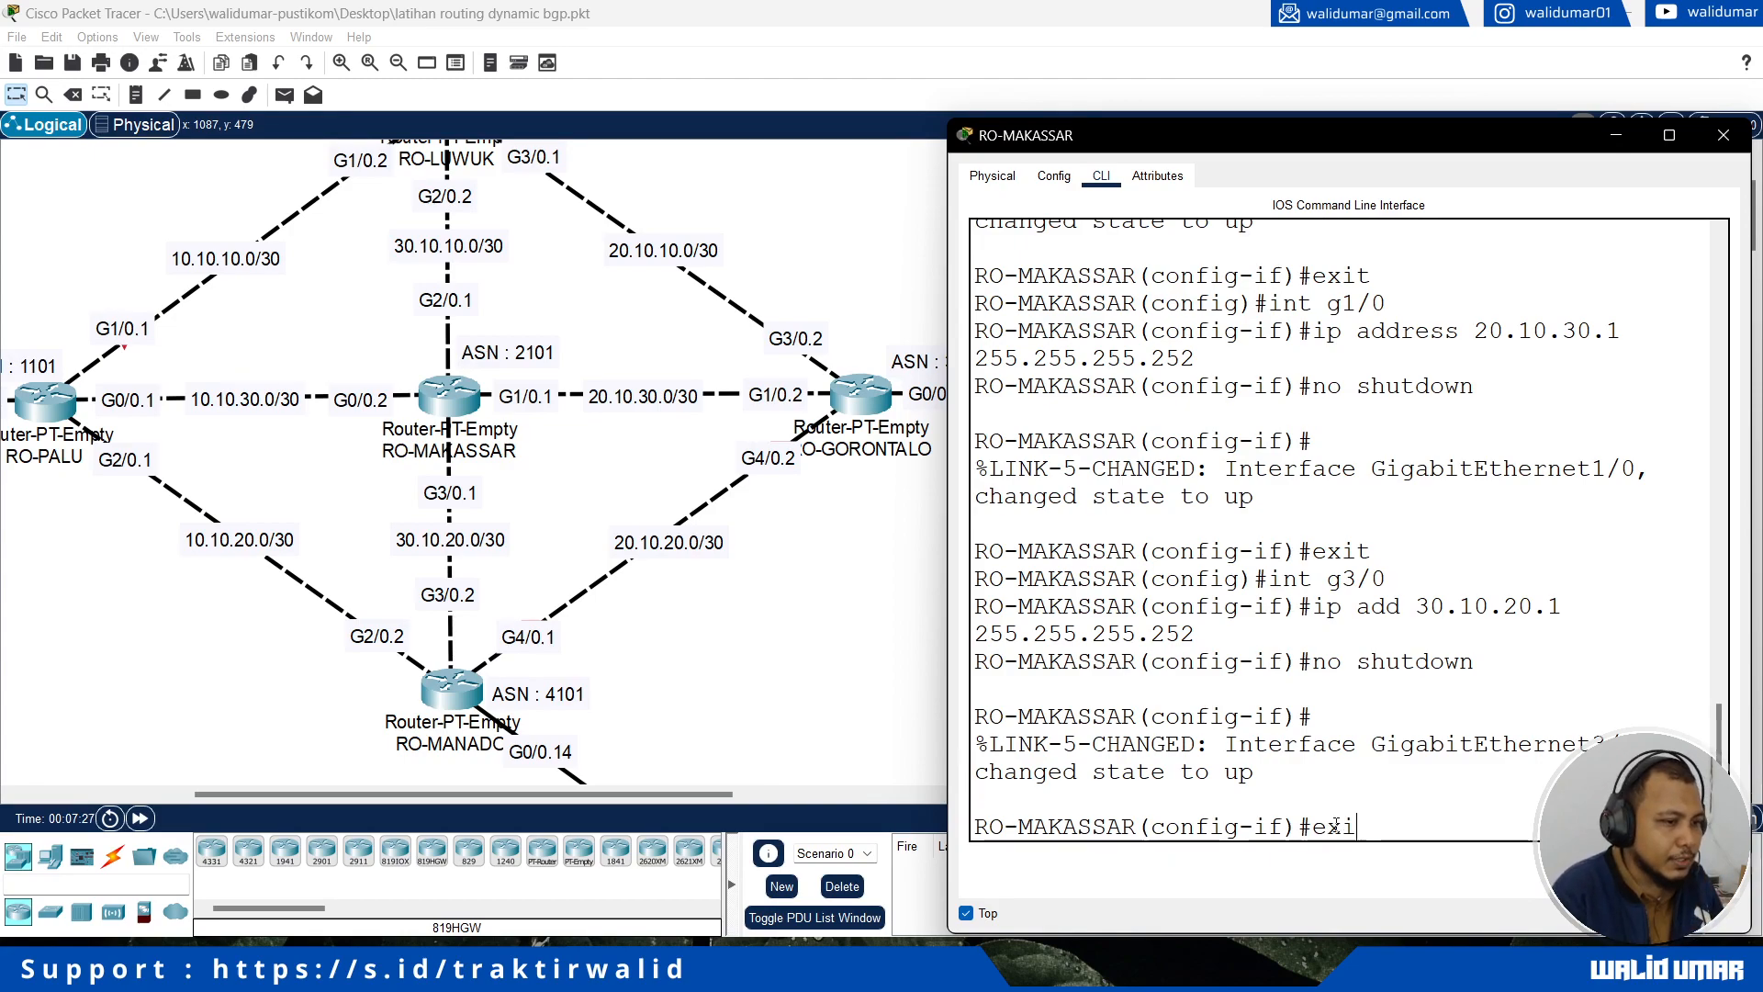
type("t")
key("Return")
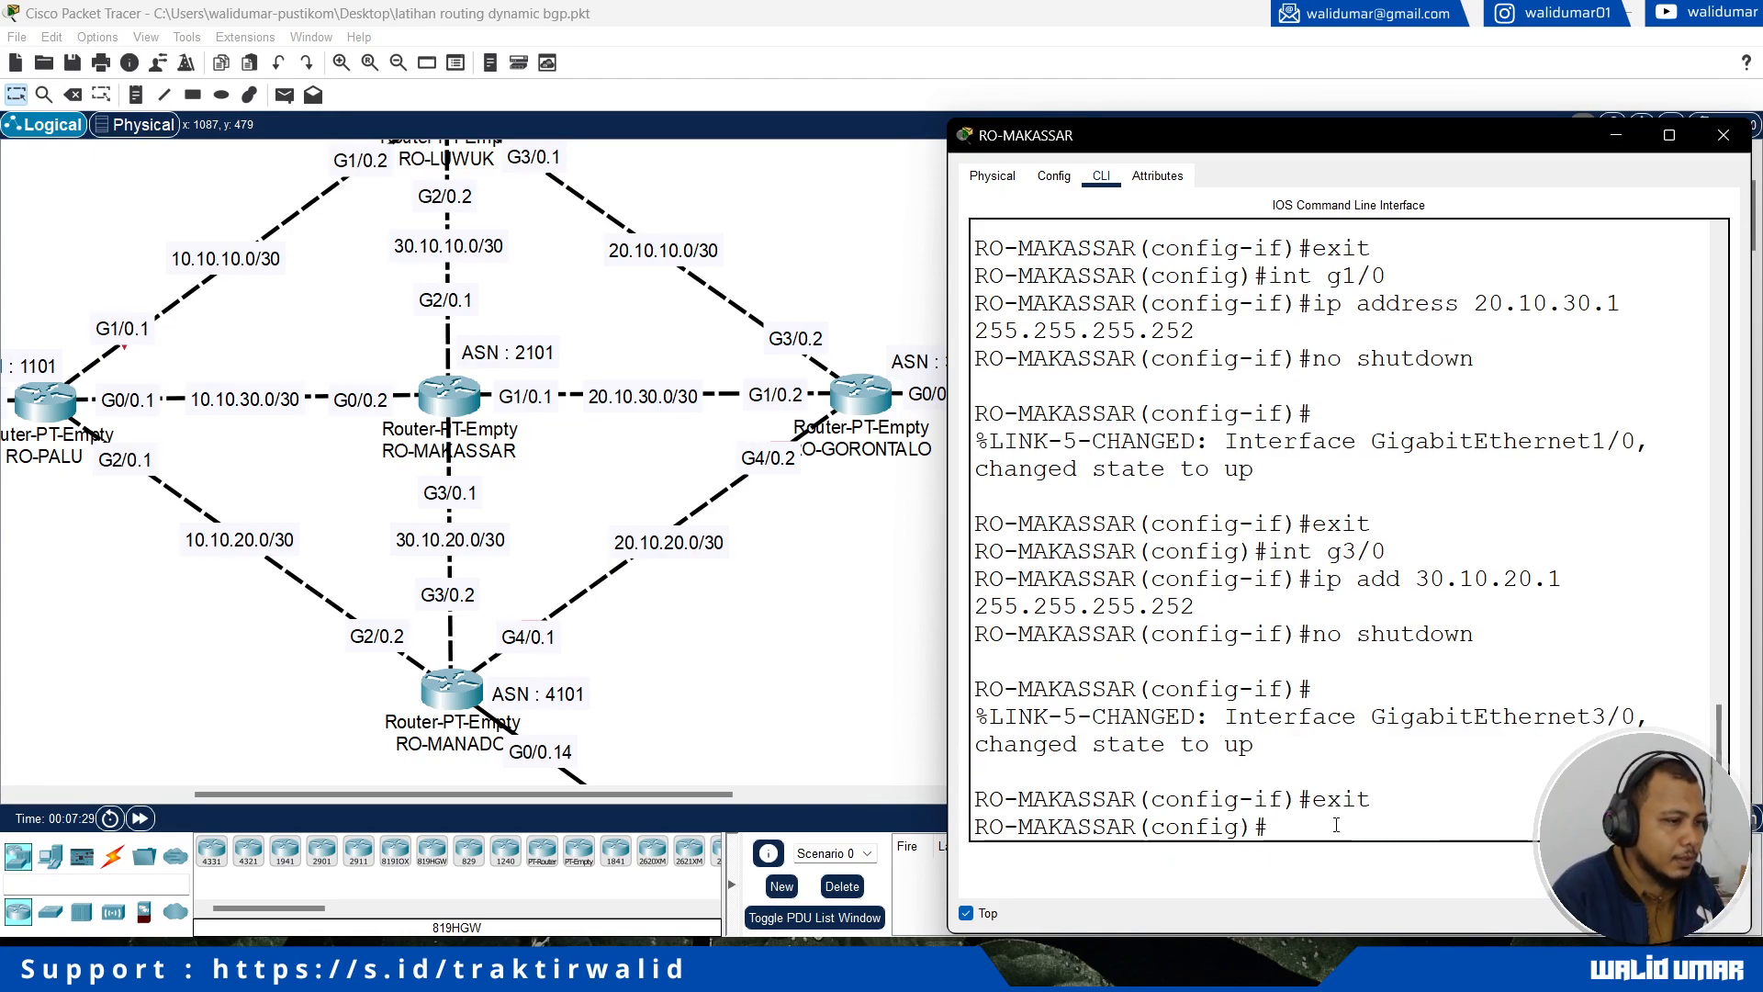
Step: Stop the RO-MAKASSAR window from staying on top and bring the topology workspace in front of it
scroll(804, 525, "up", 3)
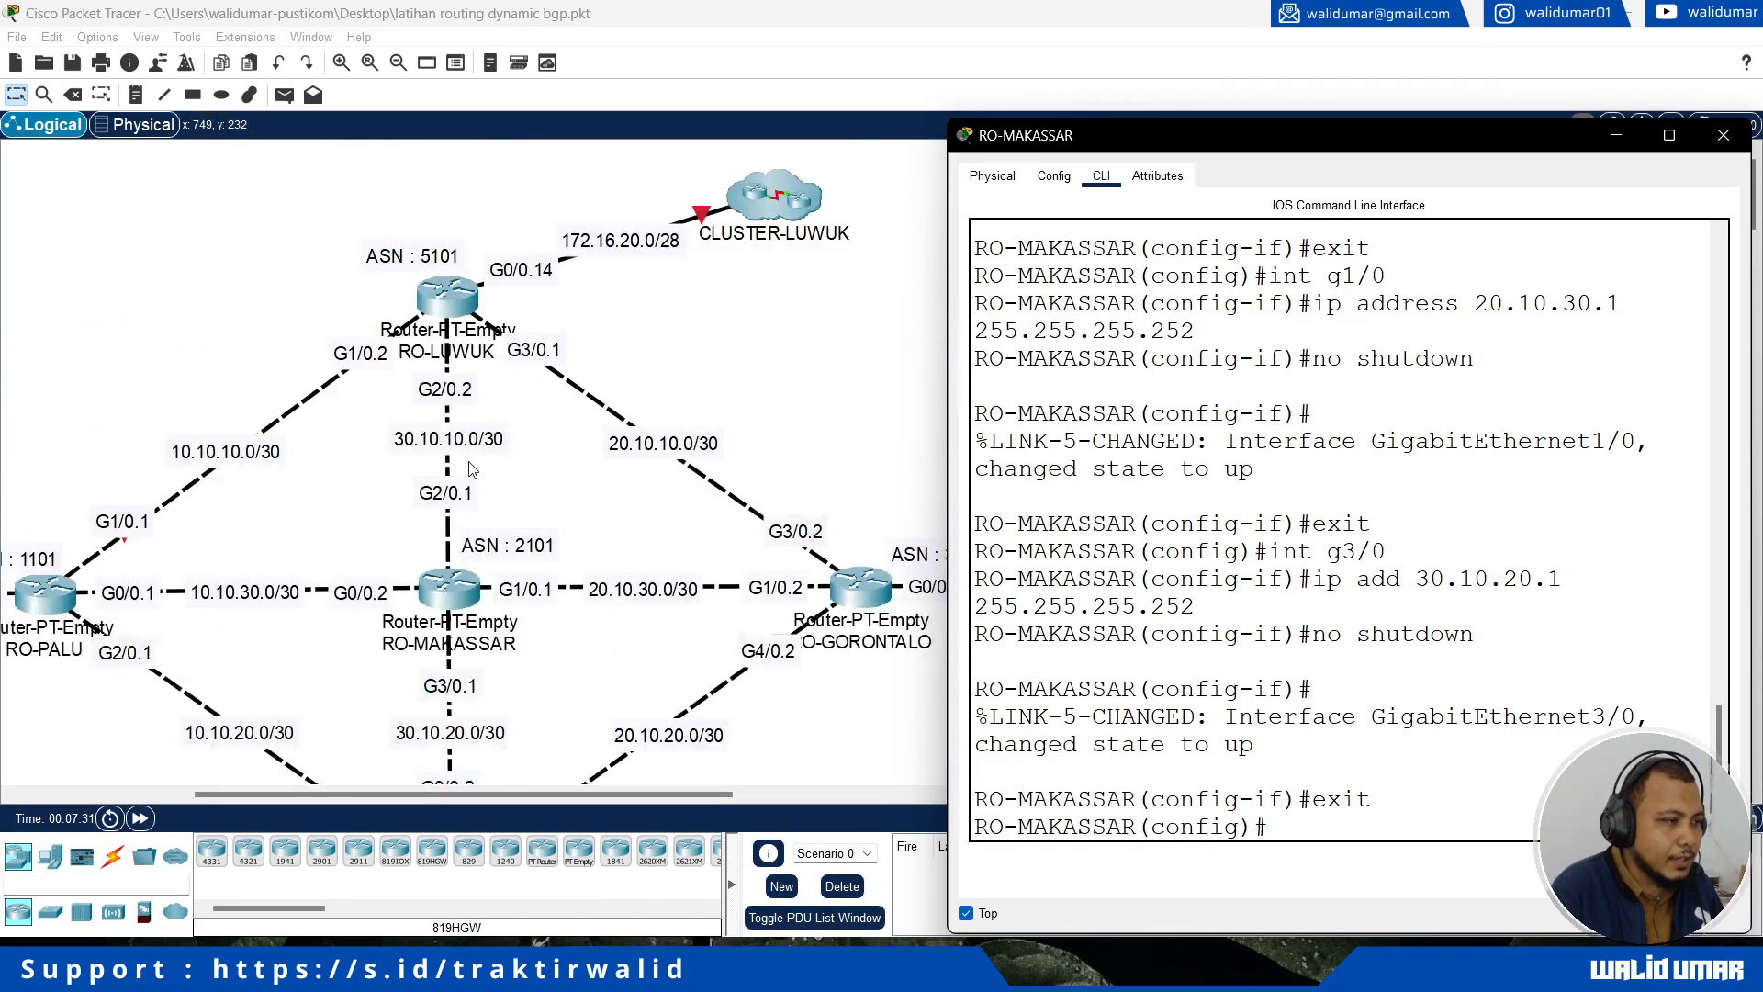
left_click_drag(510, 800, 476, 797)
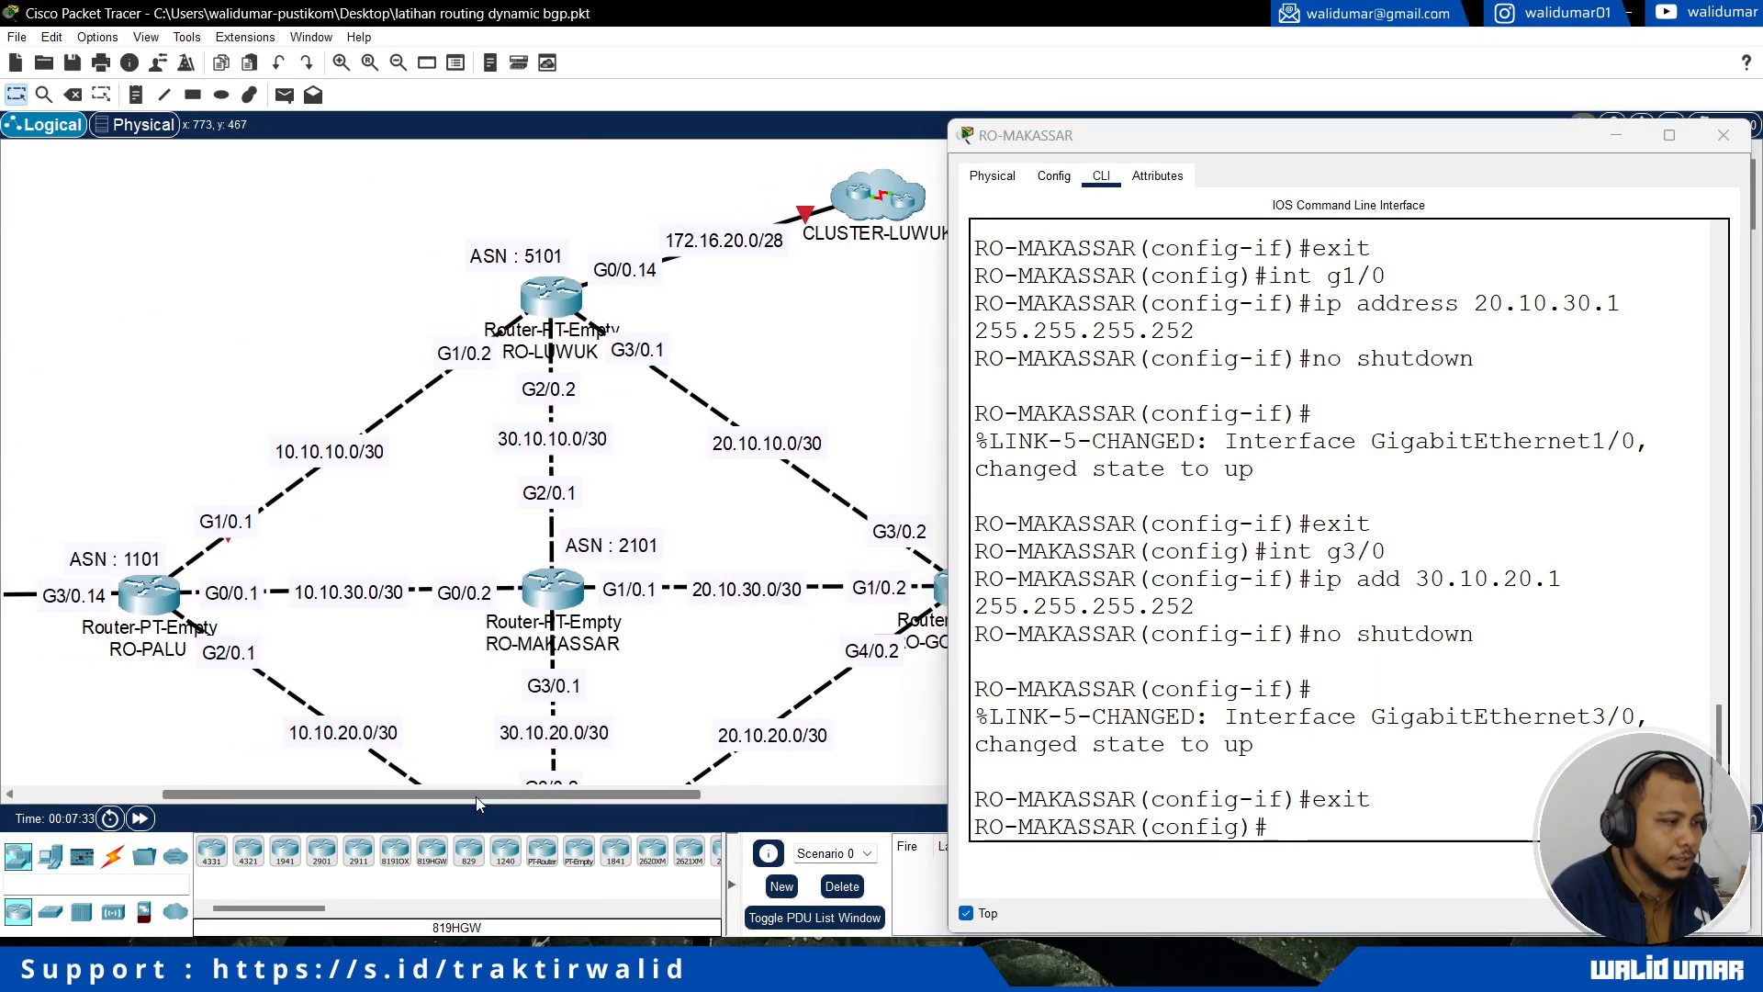
scroll(597, 753, "down", 3)
left_click_drag(636, 797, 657, 800)
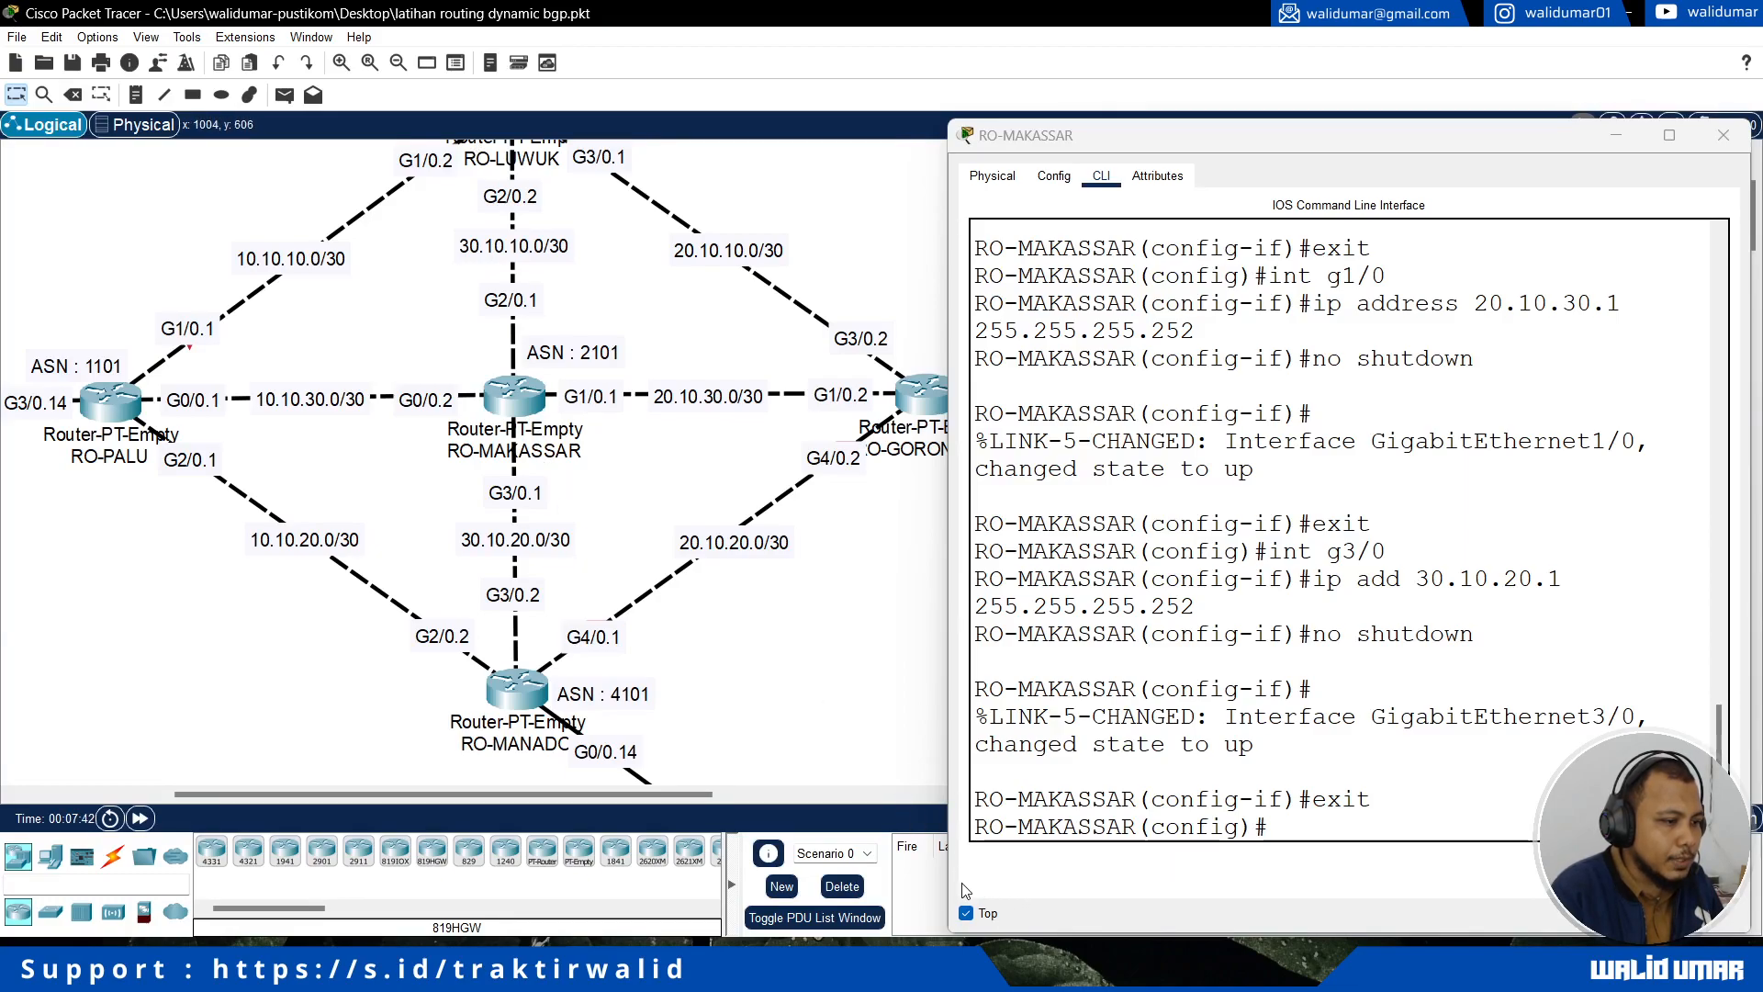
left_click(965, 913)
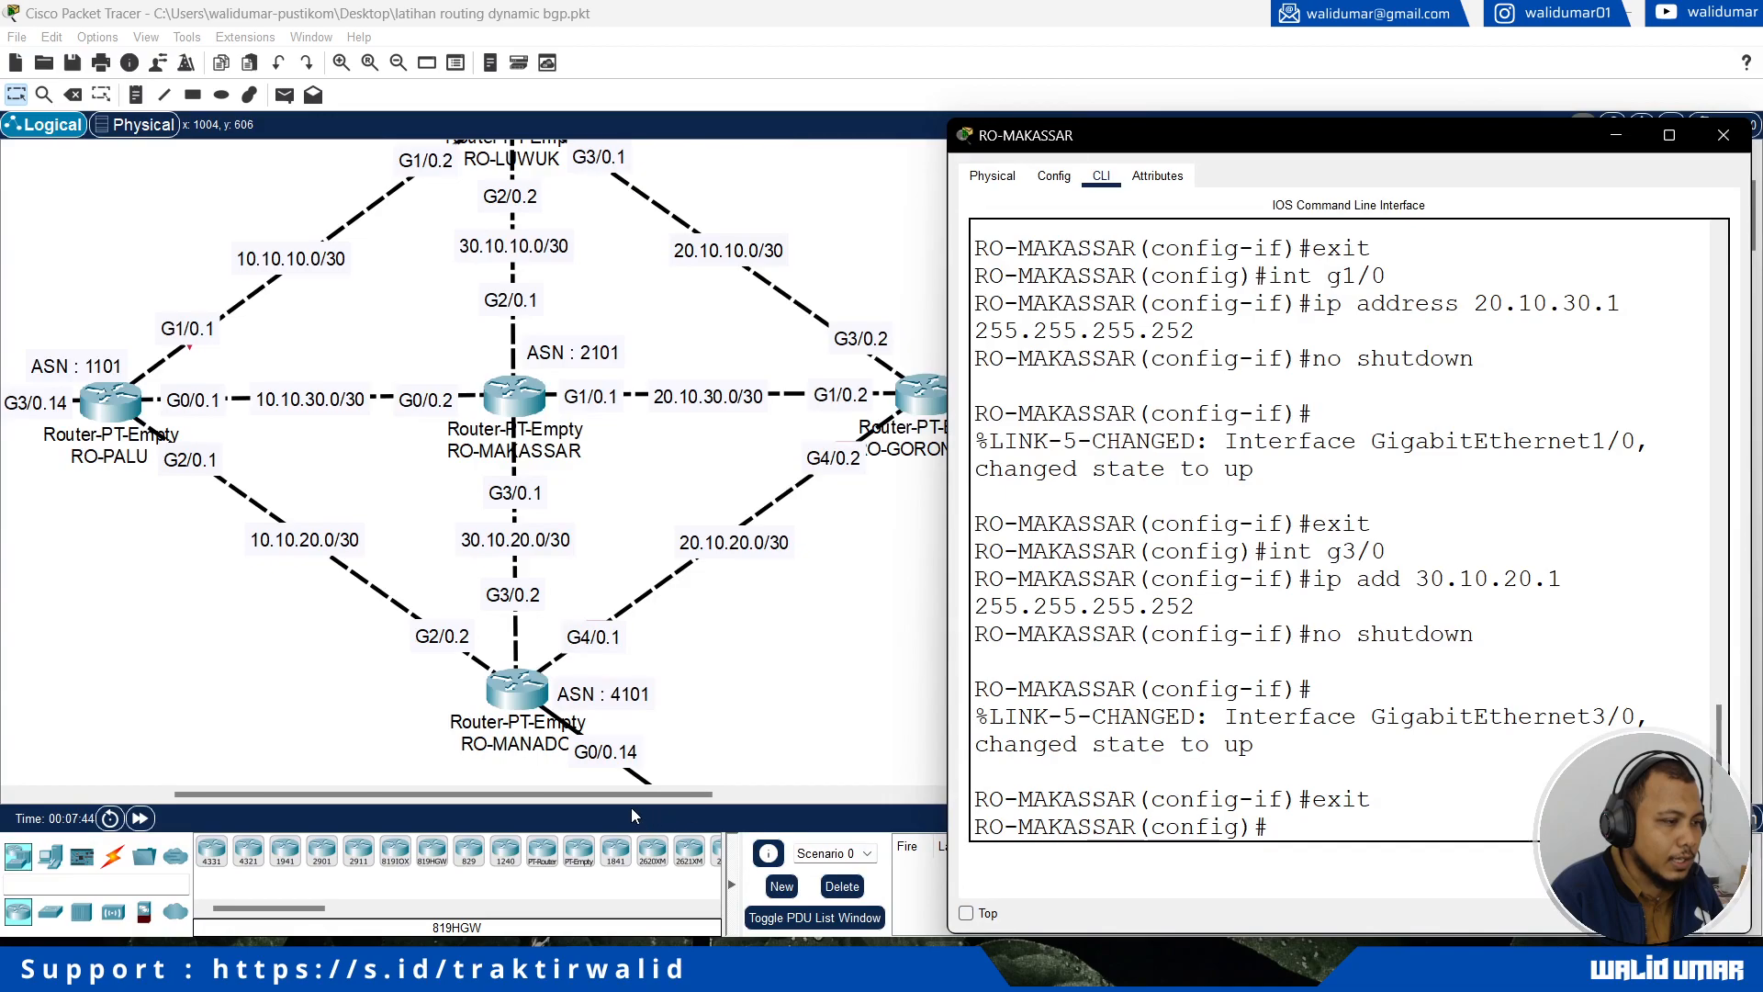
left_click(632, 807)
left_click_drag(525, 795, 455, 791)
scroll(304, 710, "up", 2)
scroll(304, 710, "down", 2)
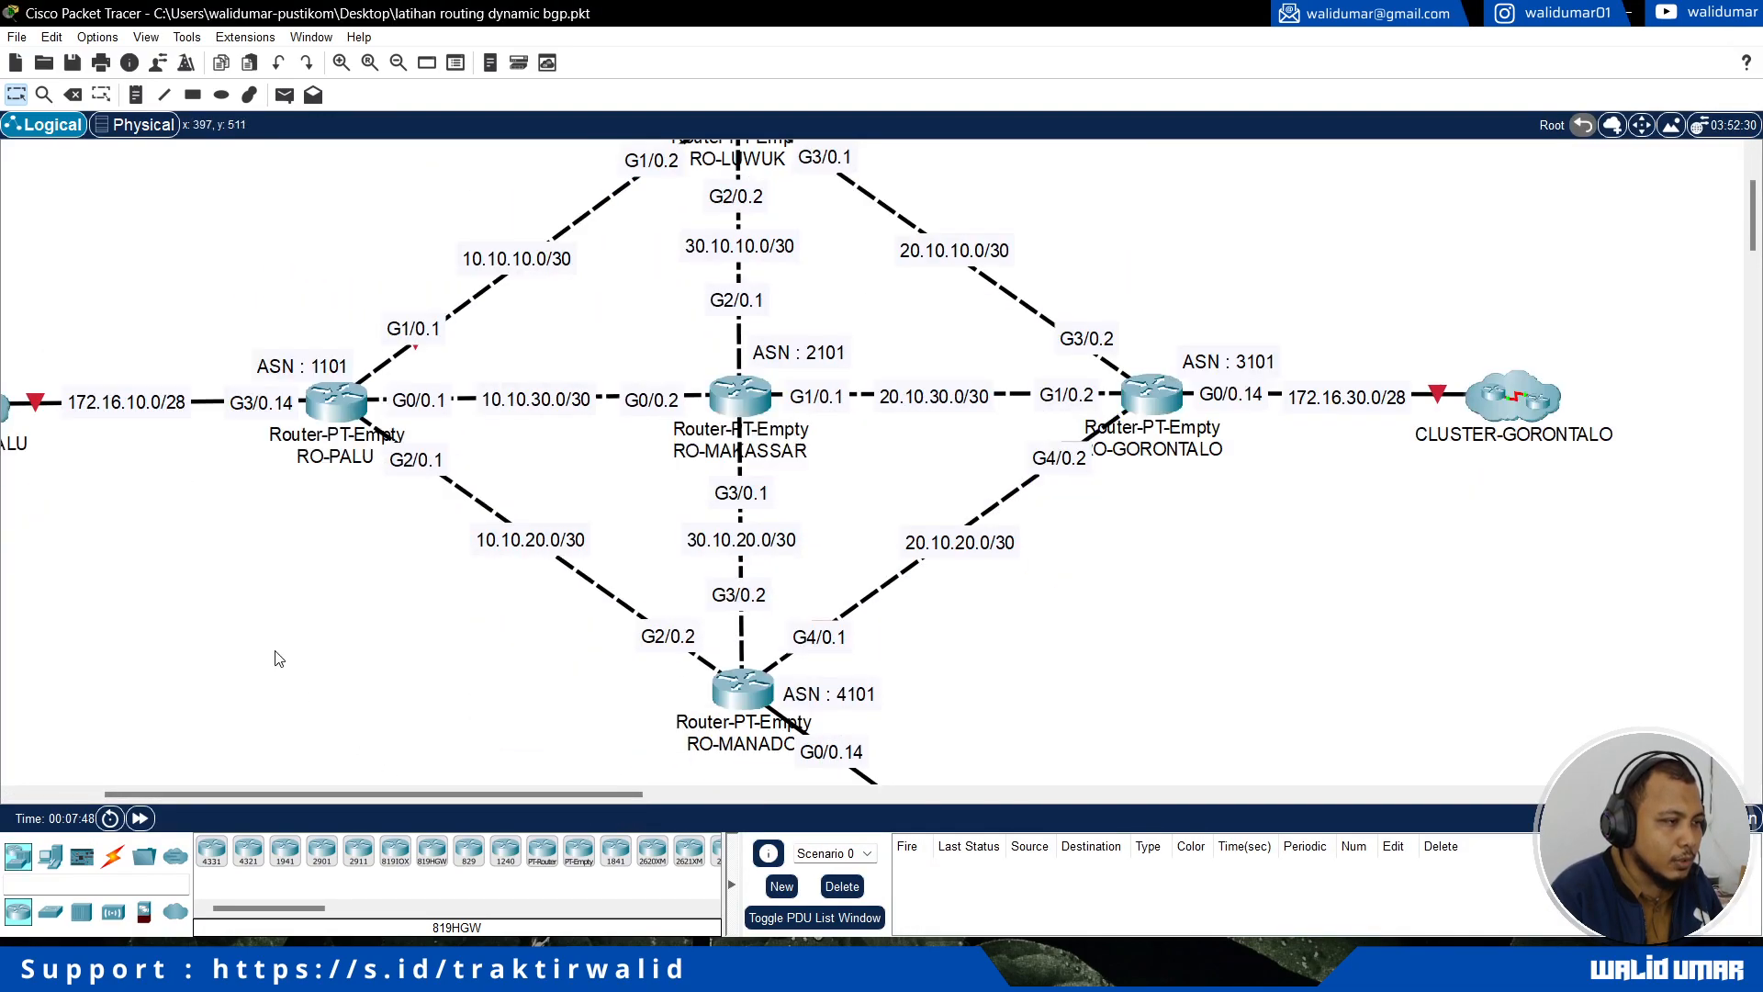
Step: Try to open the command line interface of RO-PALU and close the router's window
left_click(335, 411)
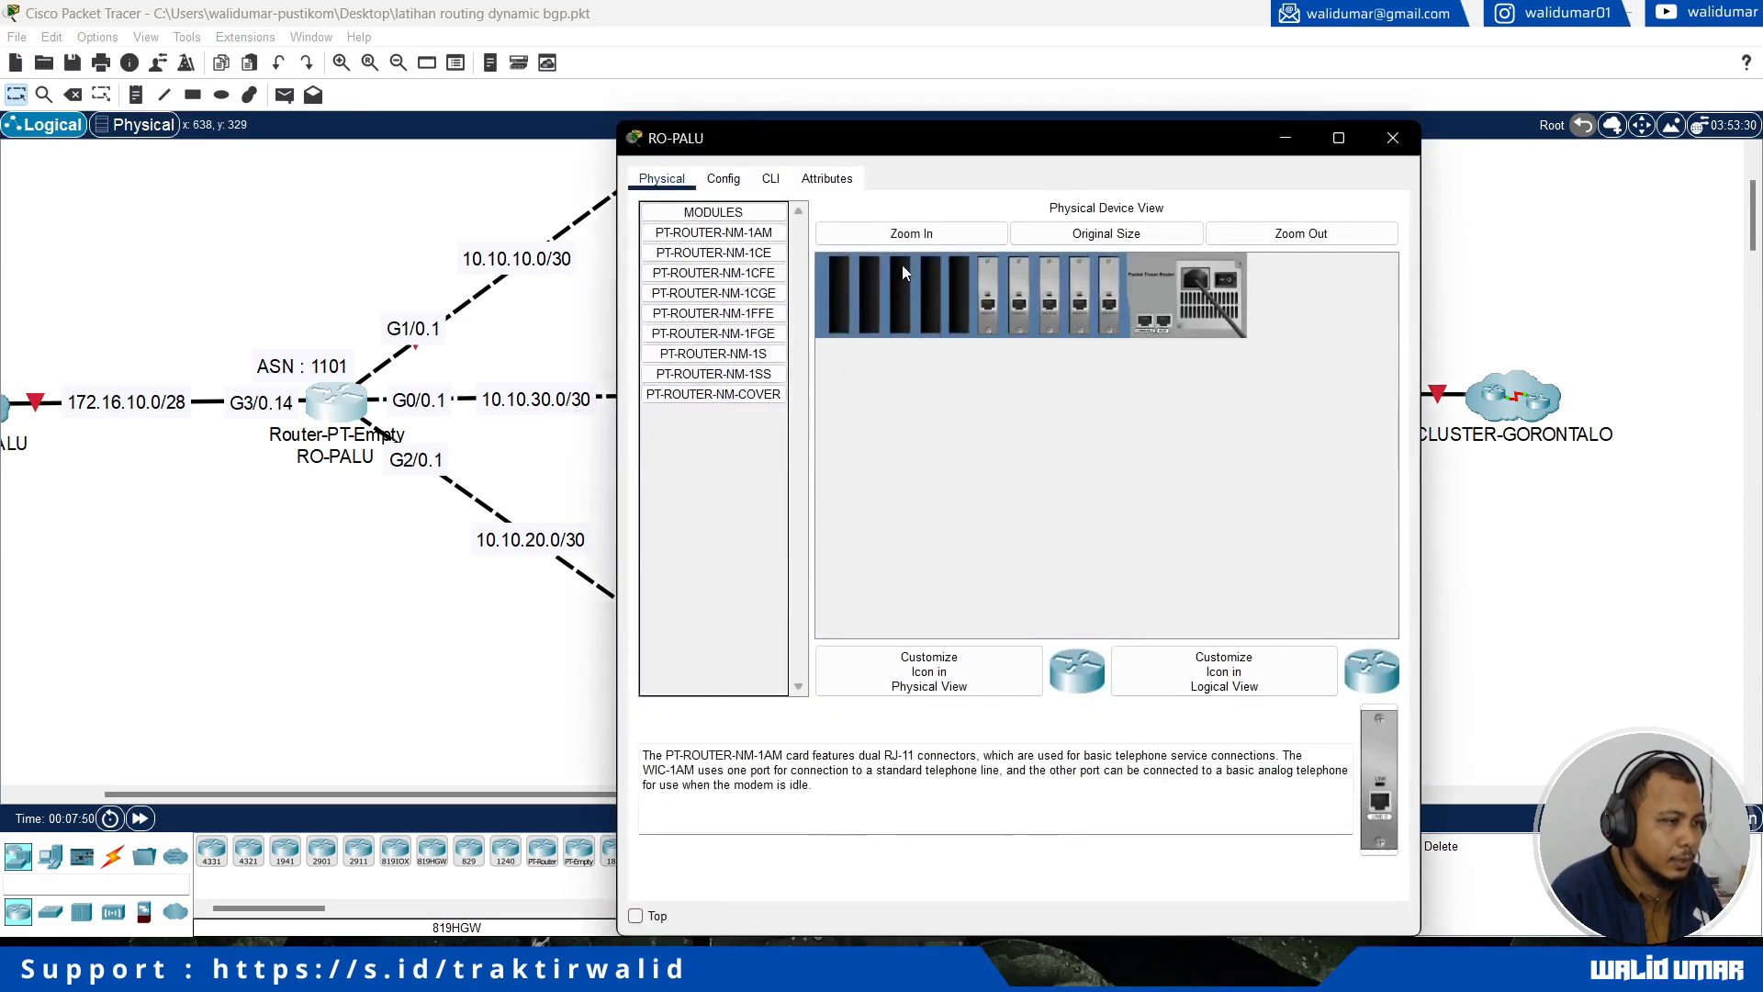
left_click(771, 178)
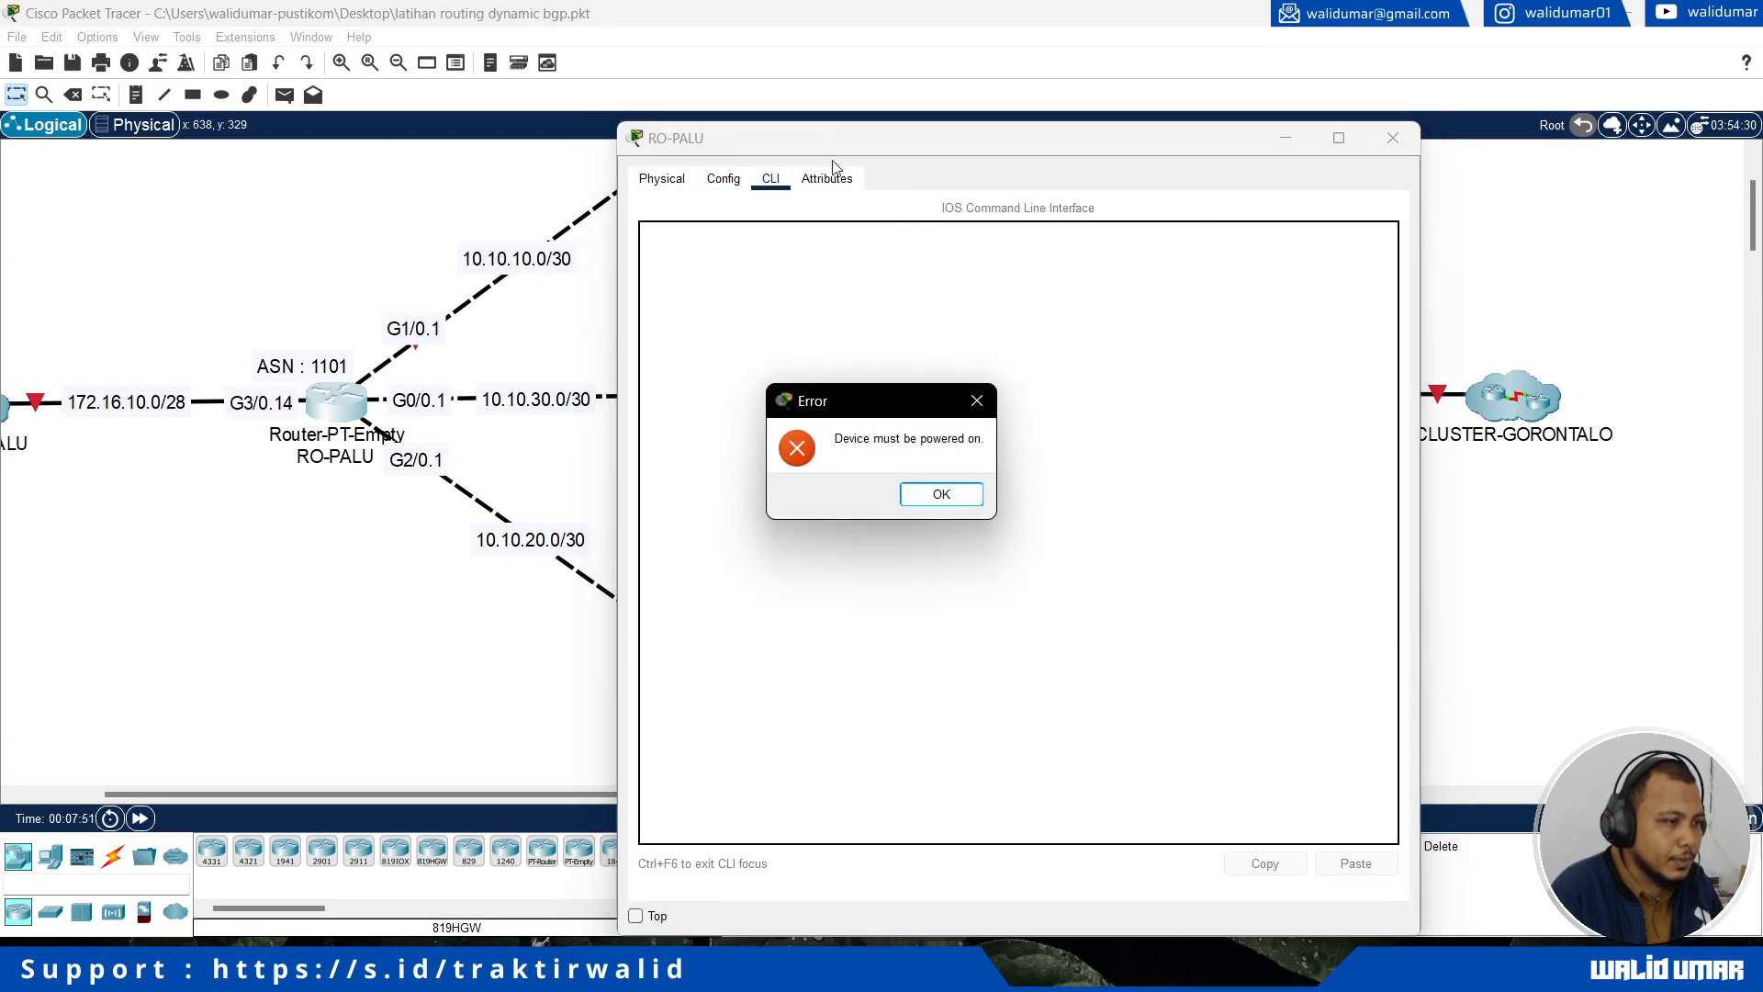
left_click(941, 495)
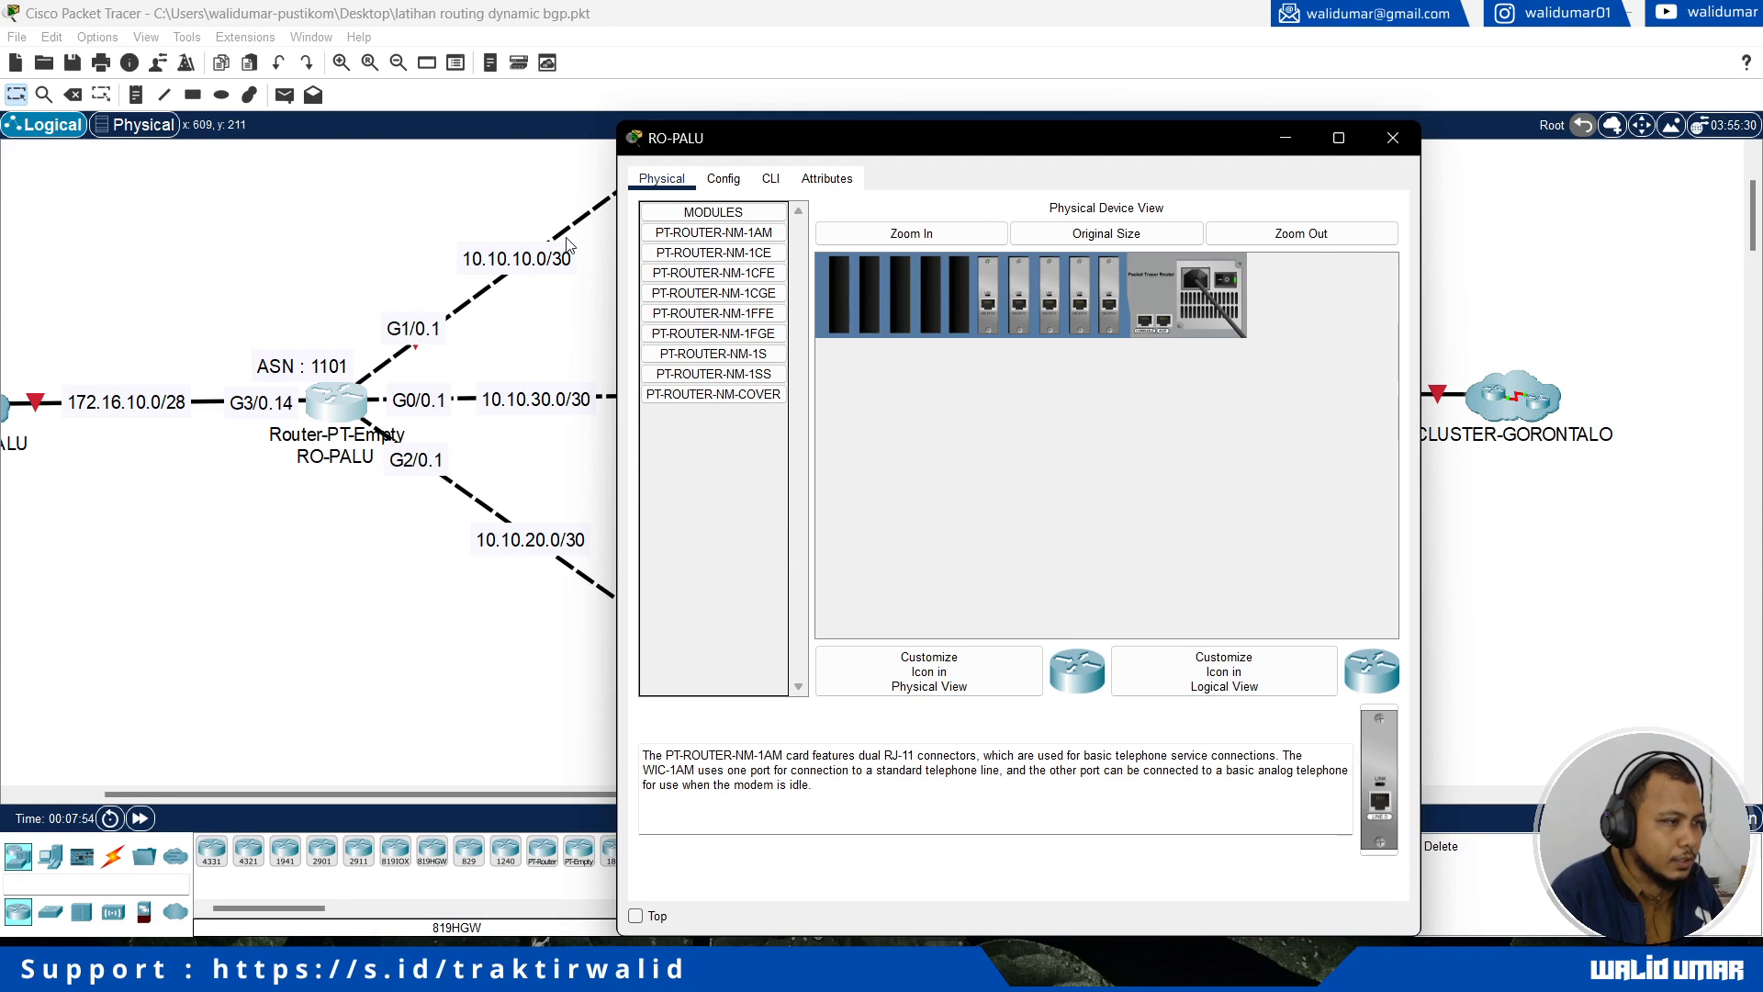
left_click(1393, 138)
Step: Power on the RO-LUWUK, RO-GORONTALO and RO-MANADO routers in their physical device views
scroll(852, 234, "up", 1)
left_click(735, 210)
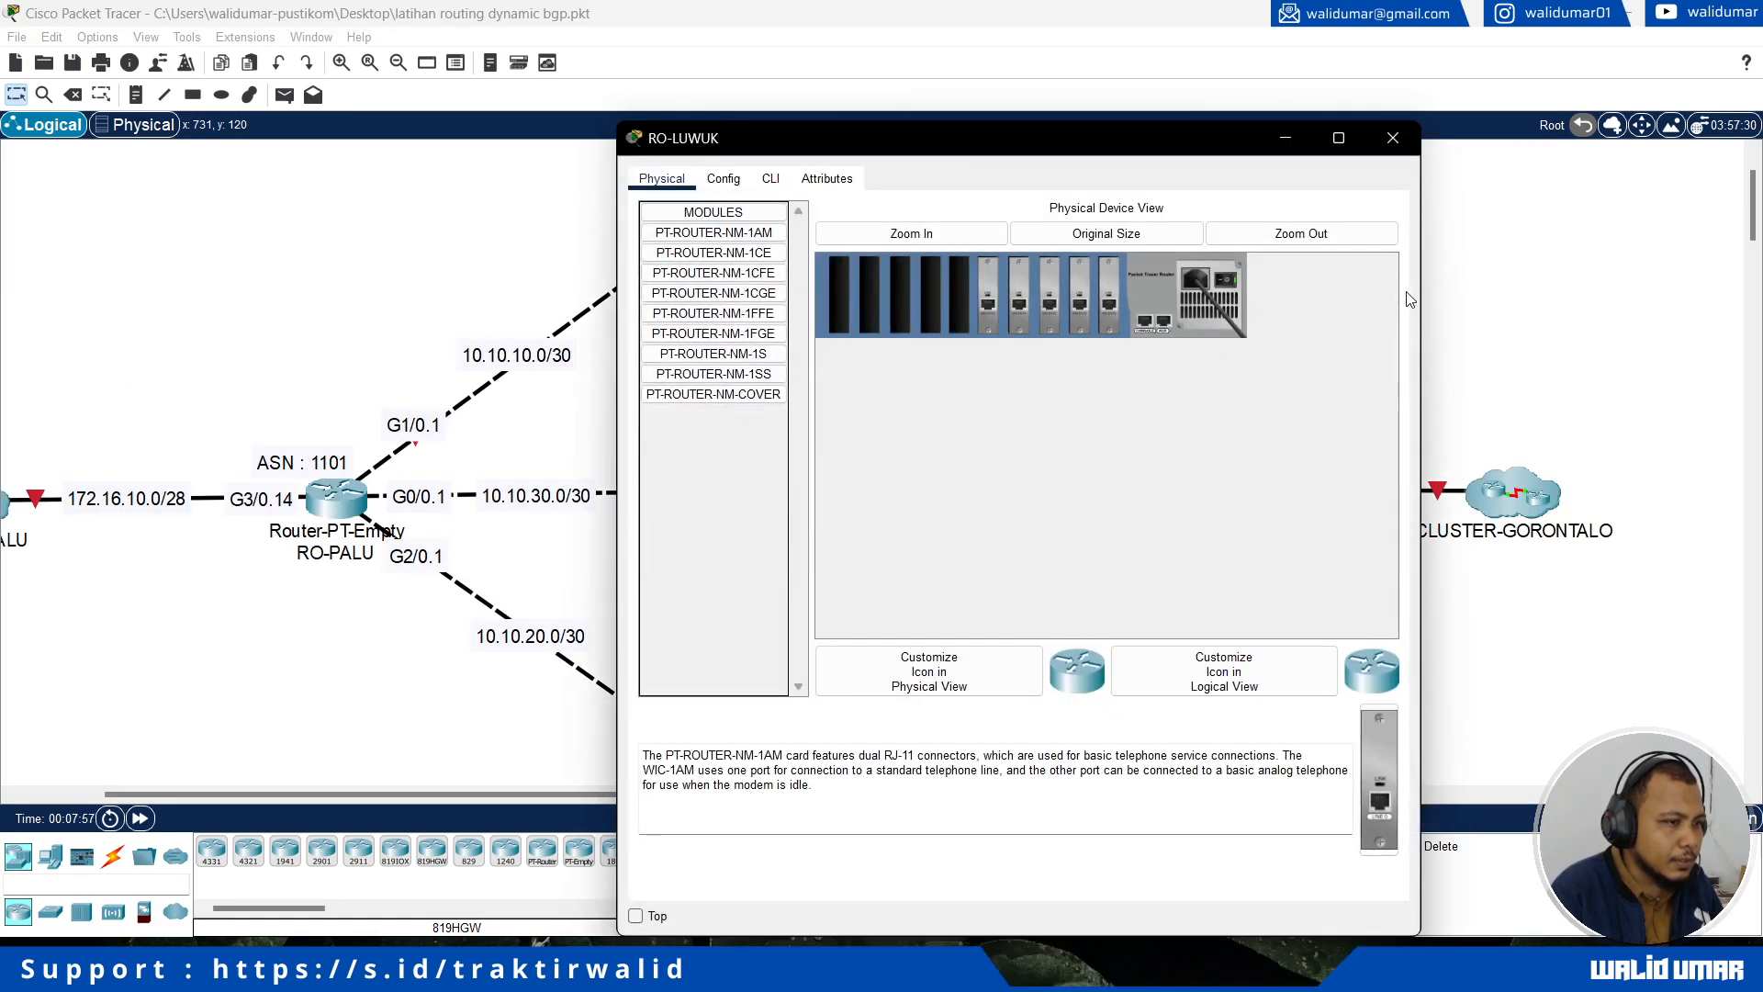
left_click(1515, 334)
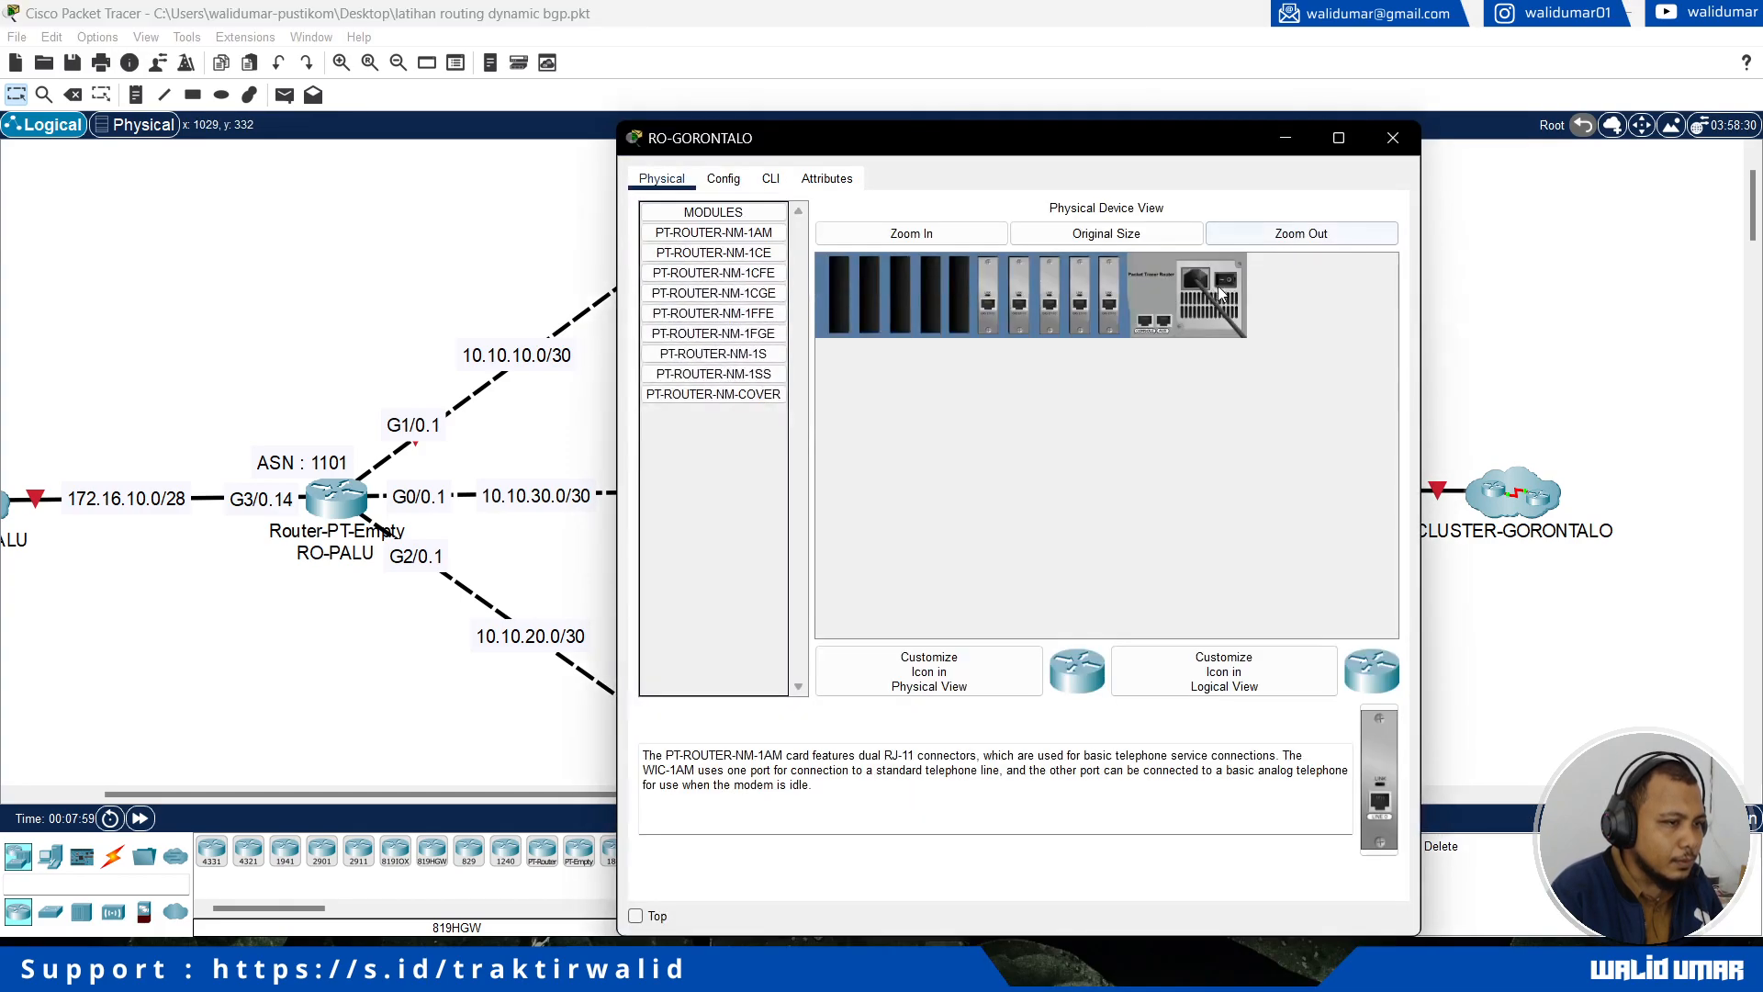
left_click(1522, 308)
scroll(1059, 570, "down", 3)
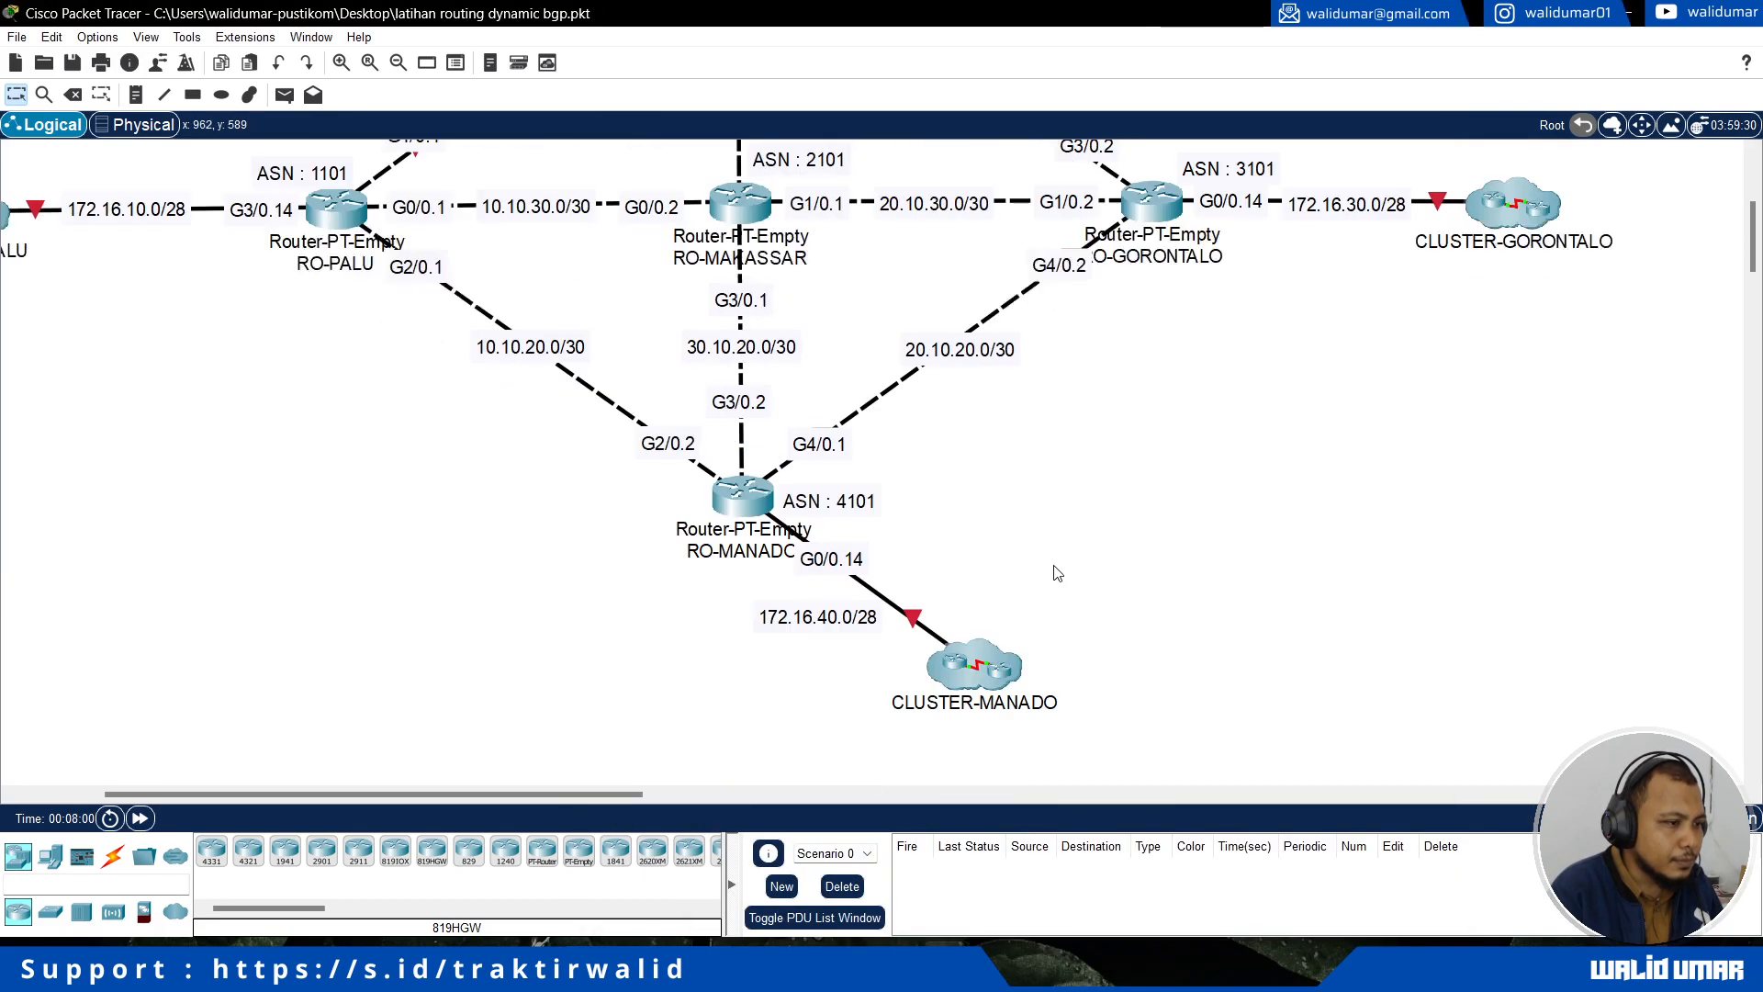
left_click(739, 506)
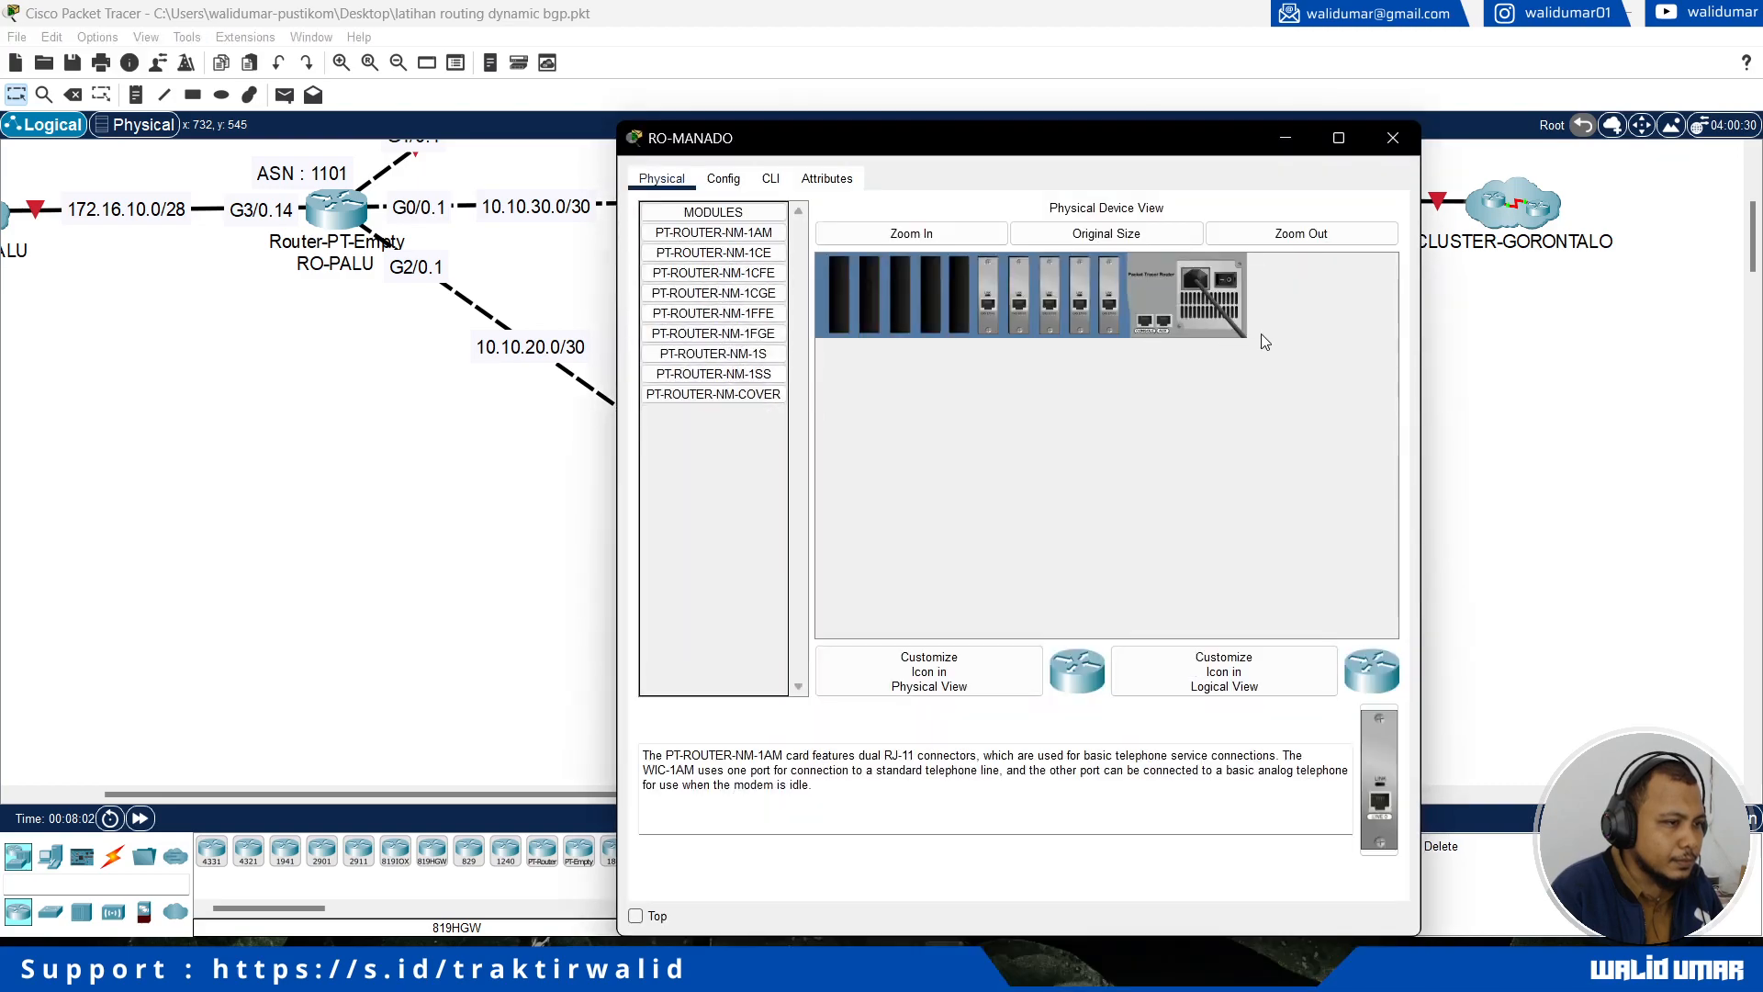
left_click(326, 592)
scroll(326, 587, "up", 3)
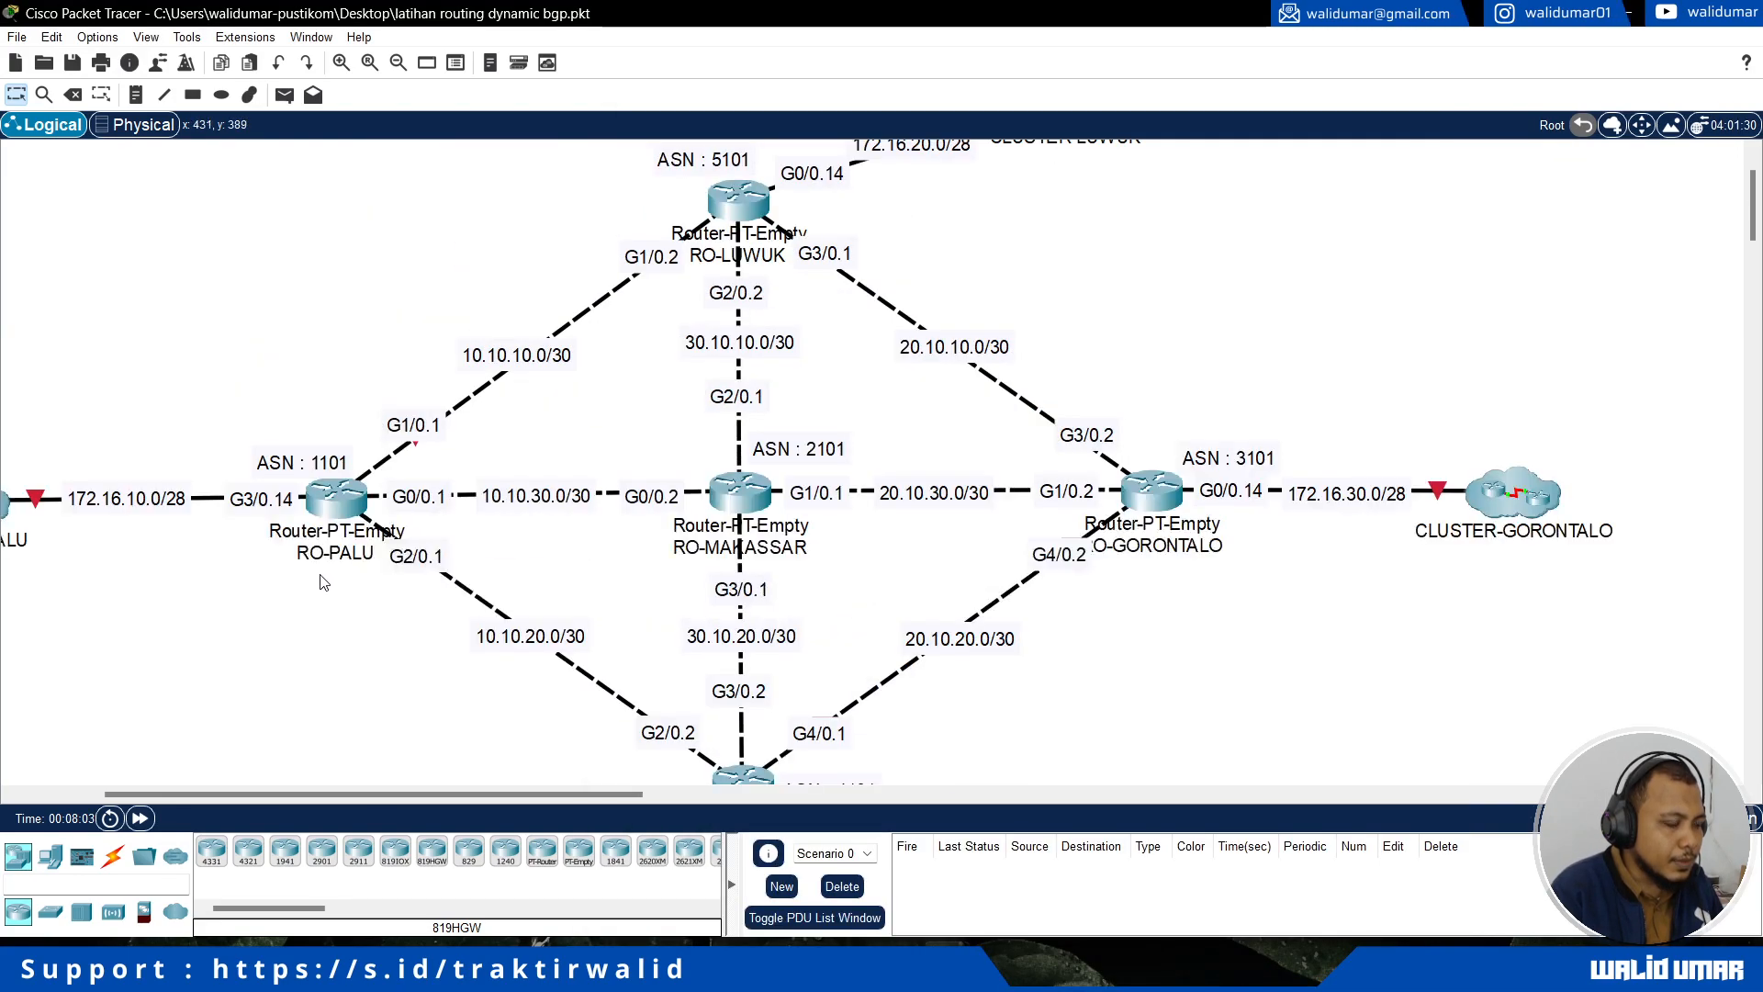
Step: Open RO-PALU's command line interface, keep its window on top beside the topology, and answer no to the initial configuration dialog
left_click(328, 517)
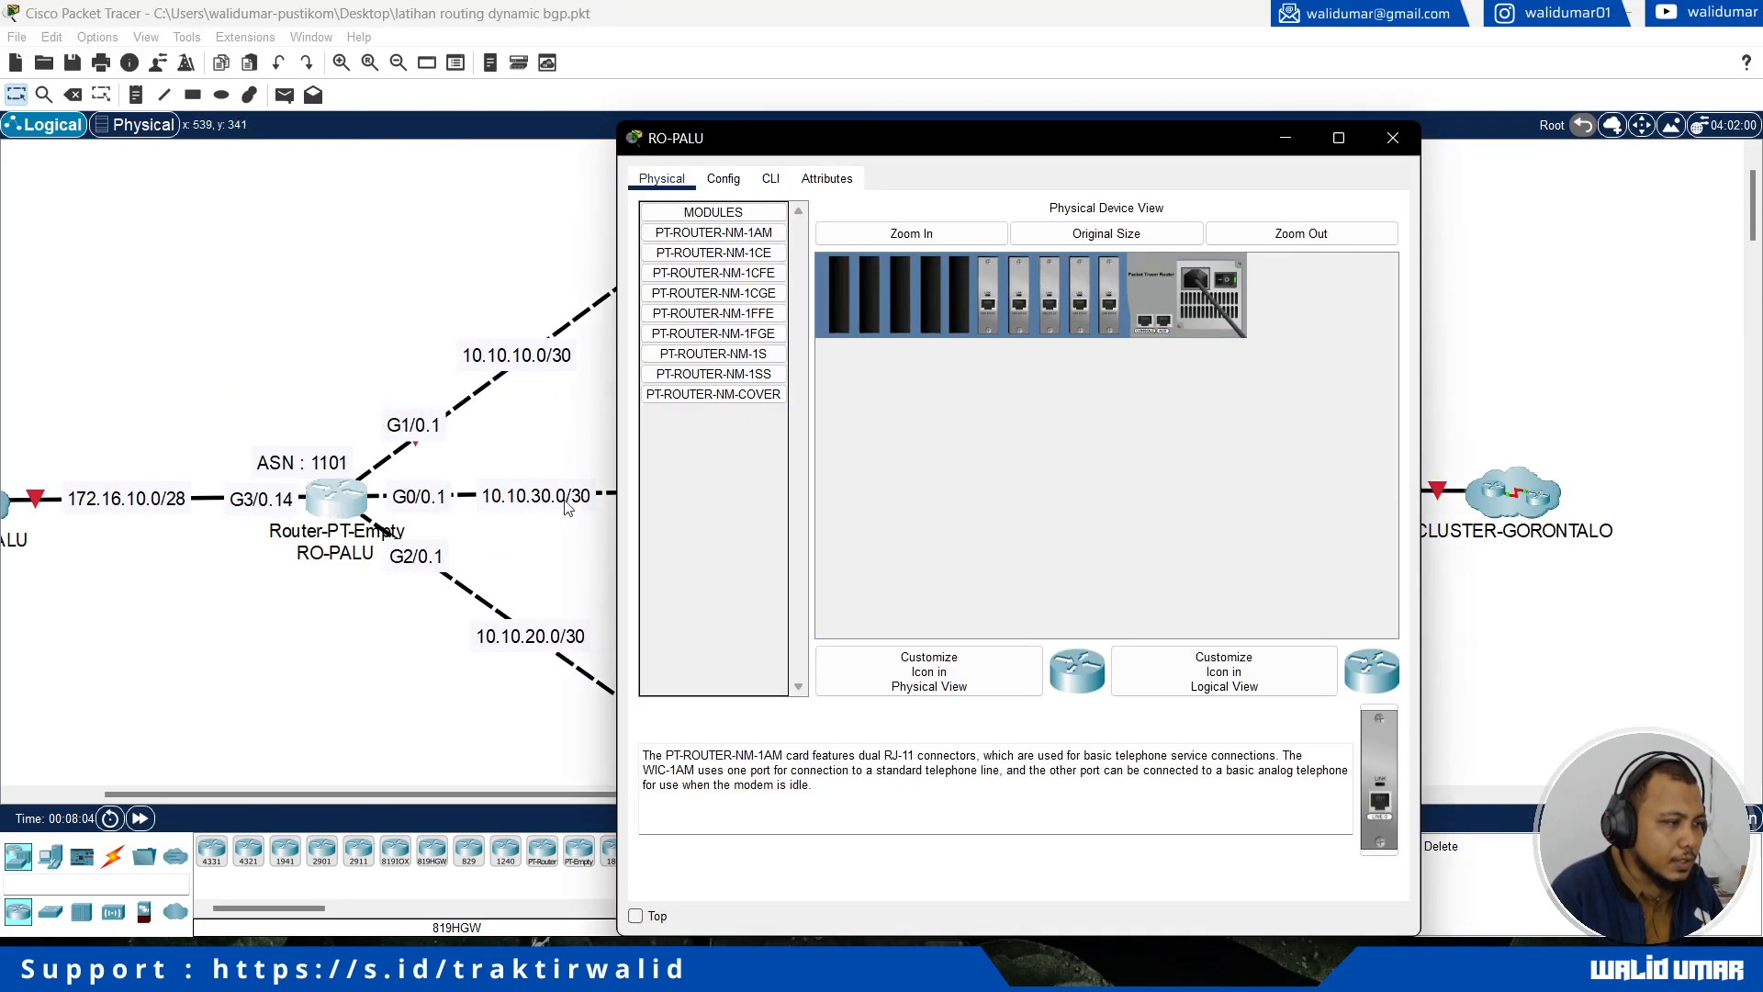
left_click(784, 181)
left_click_drag(780, 138, 1068, 139)
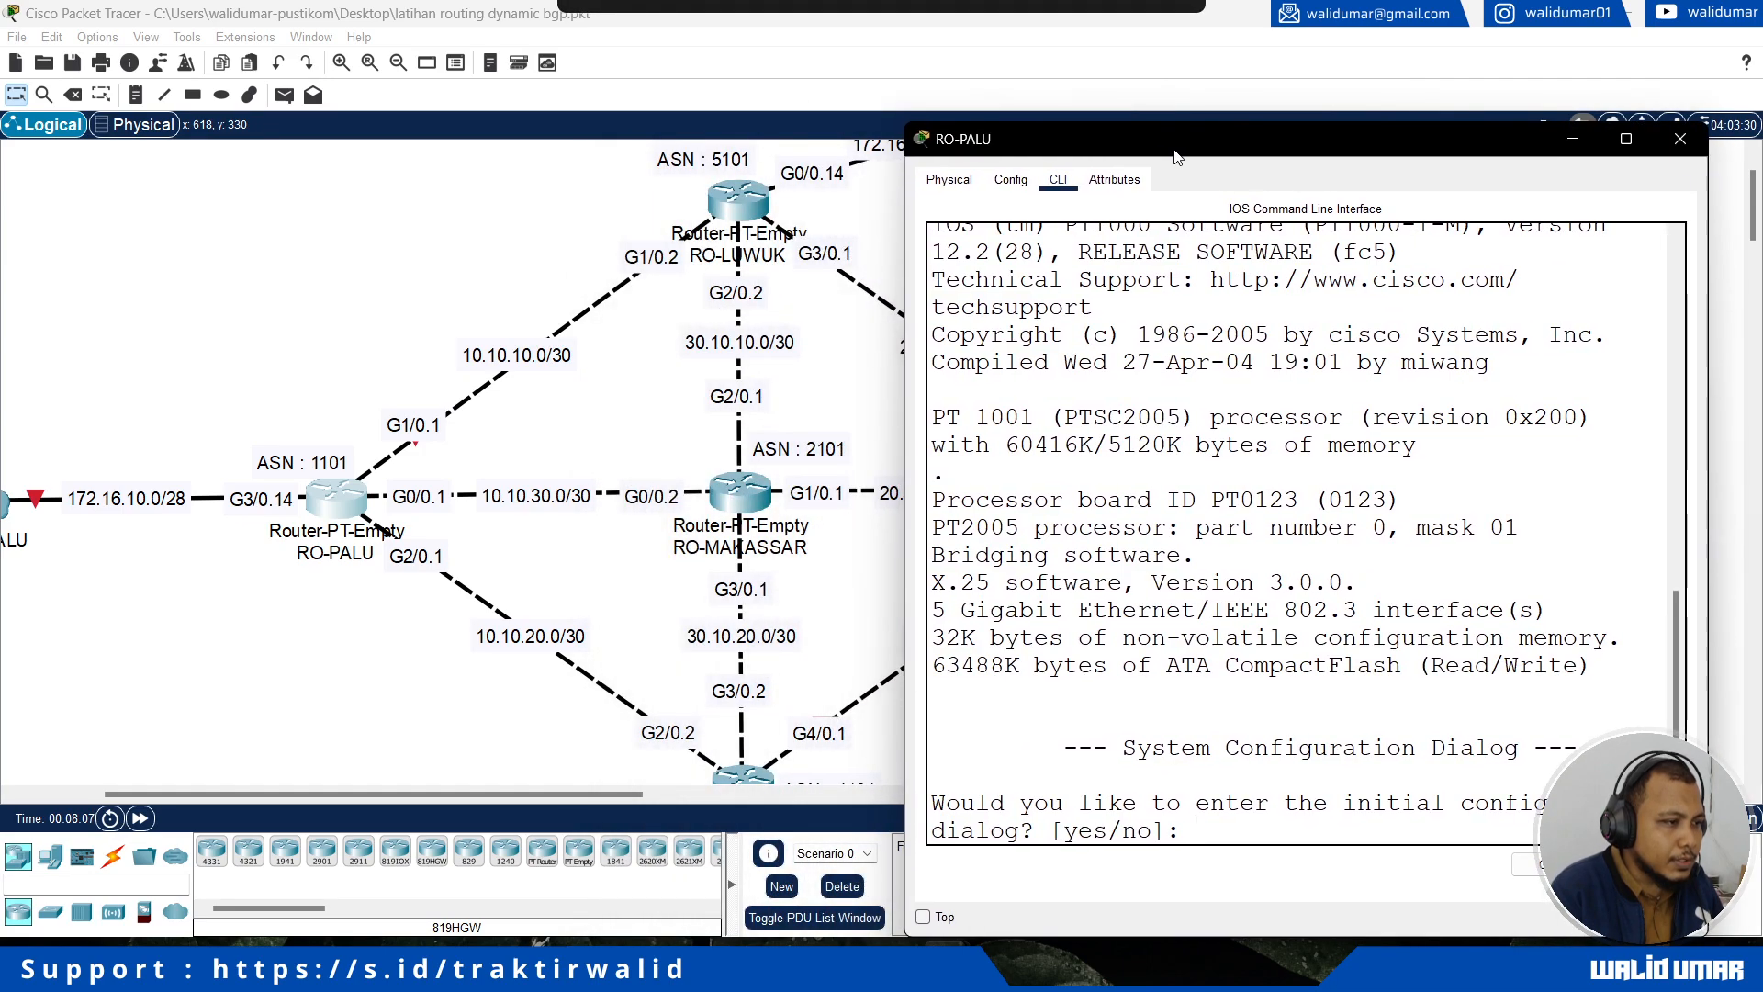
left_click(938, 916)
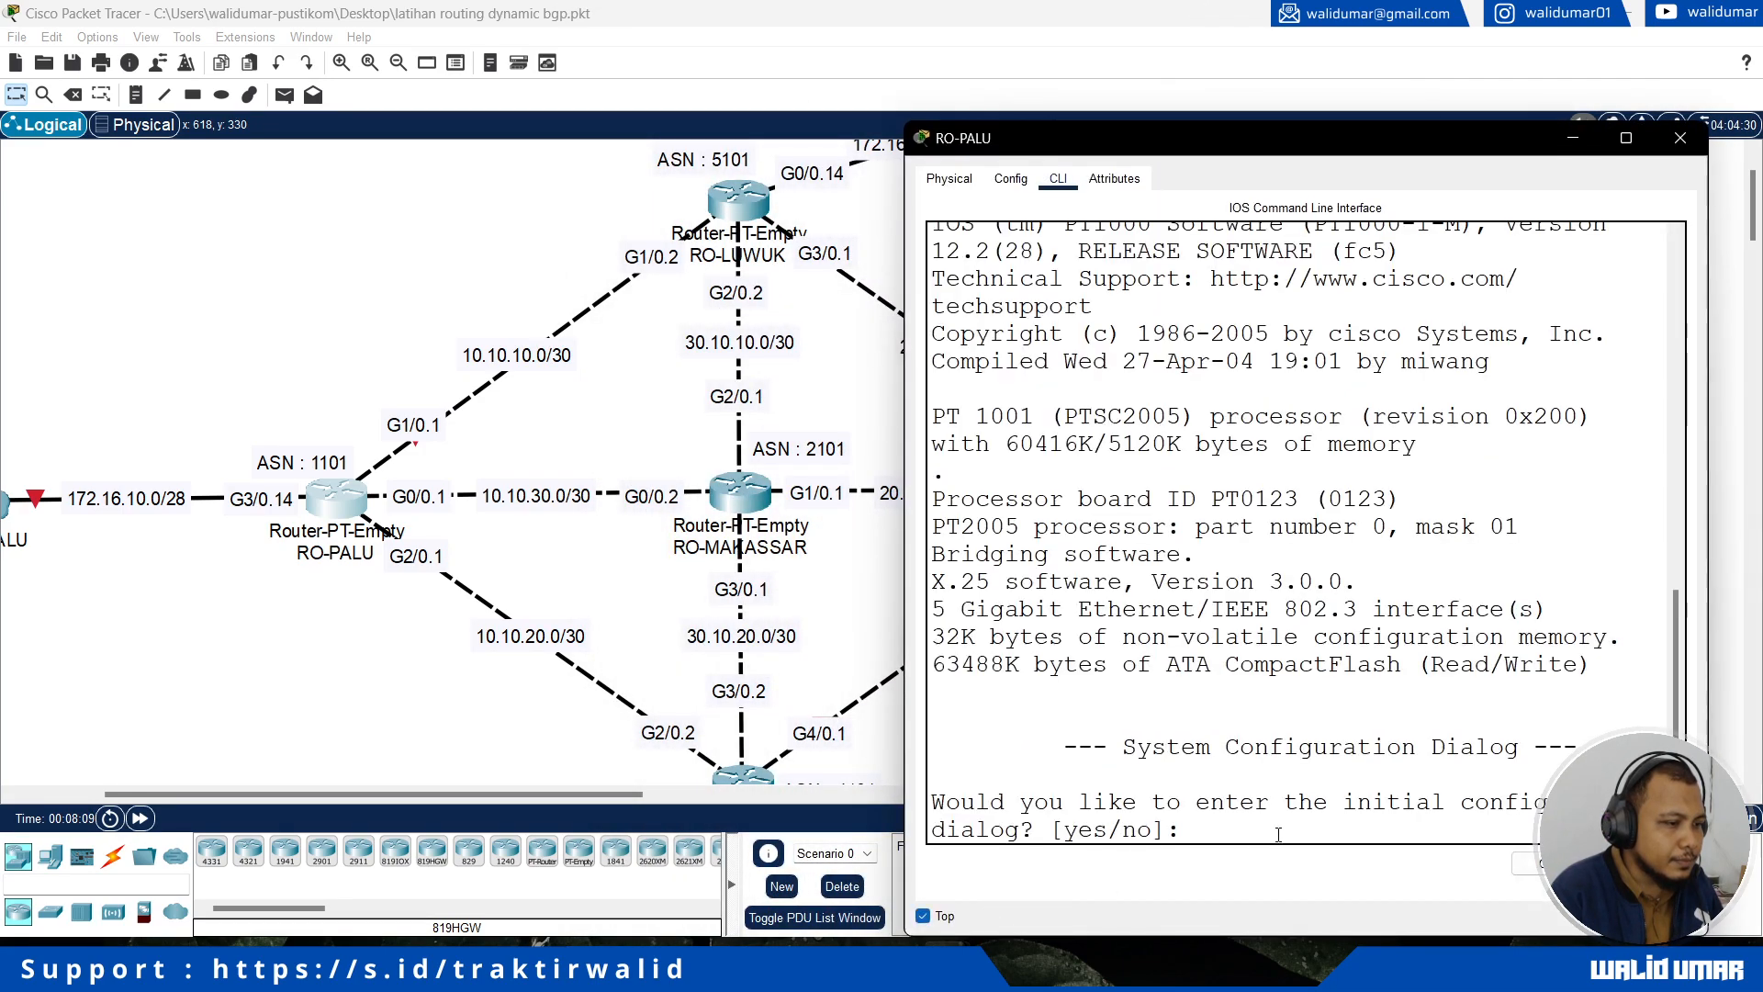
type("no")
key("Return")
key("Return")
Step: Enter global configuration mode on the router and set its hostname to RO-PALU
type("en")
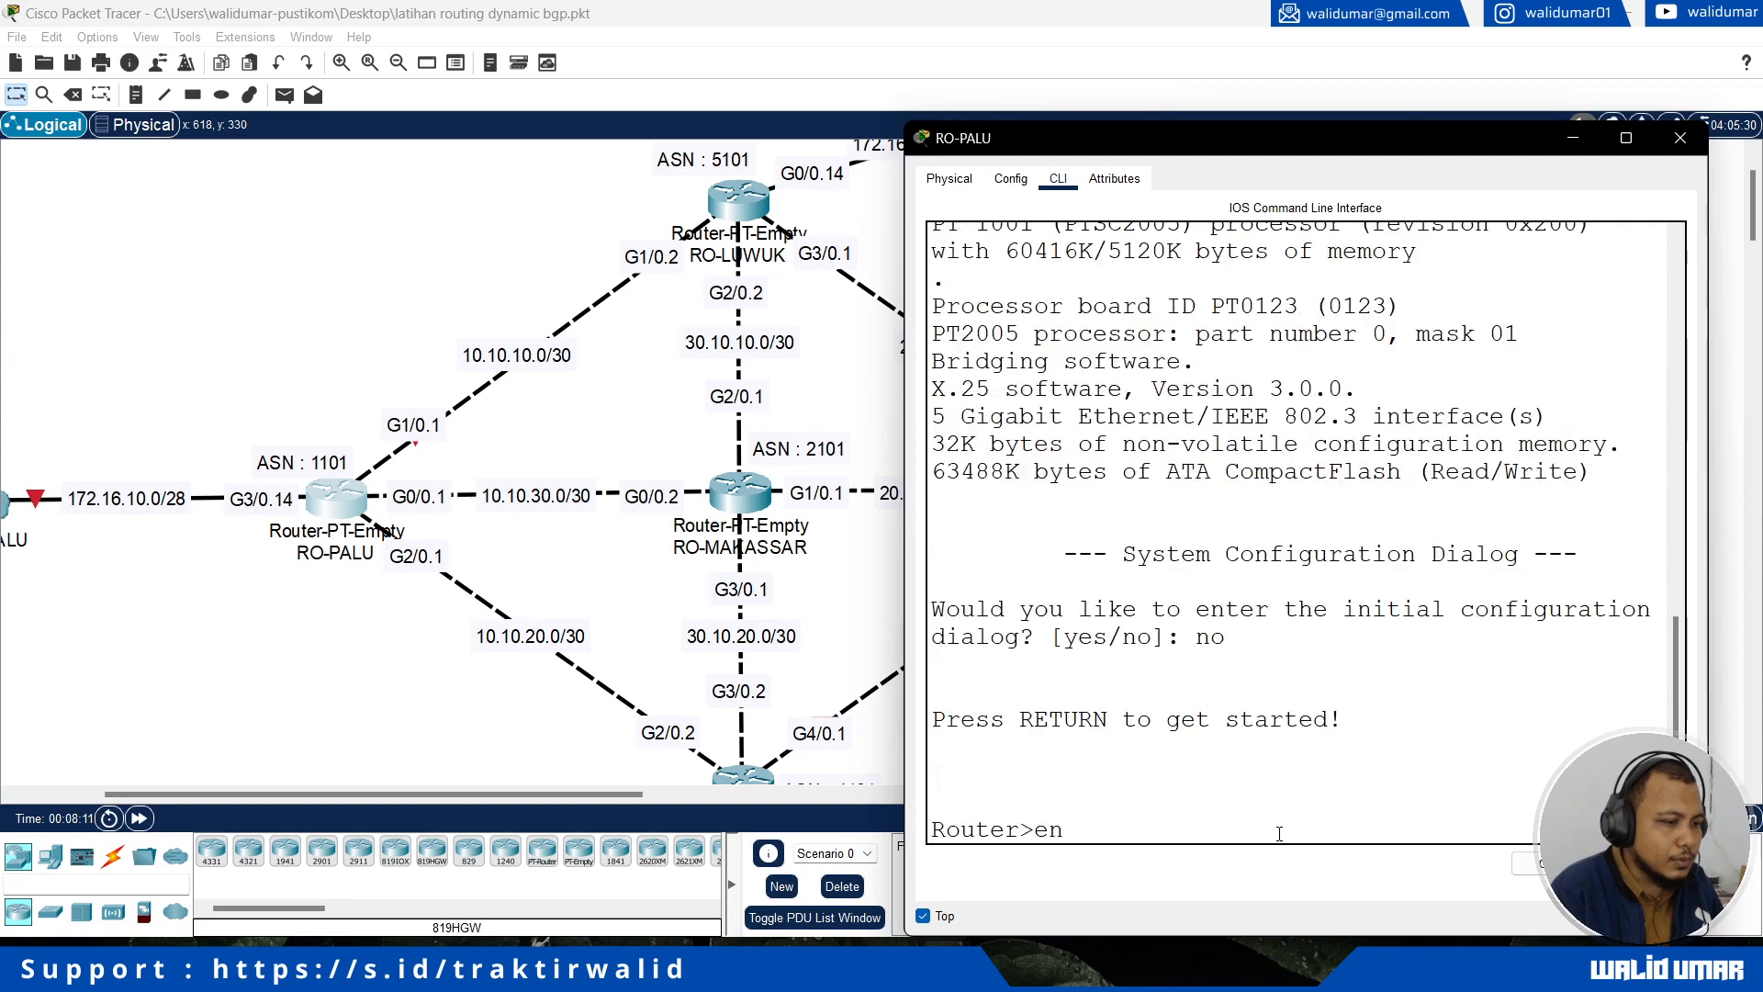
key("Return")
type("conf t")
key("Return")
type("hostn")
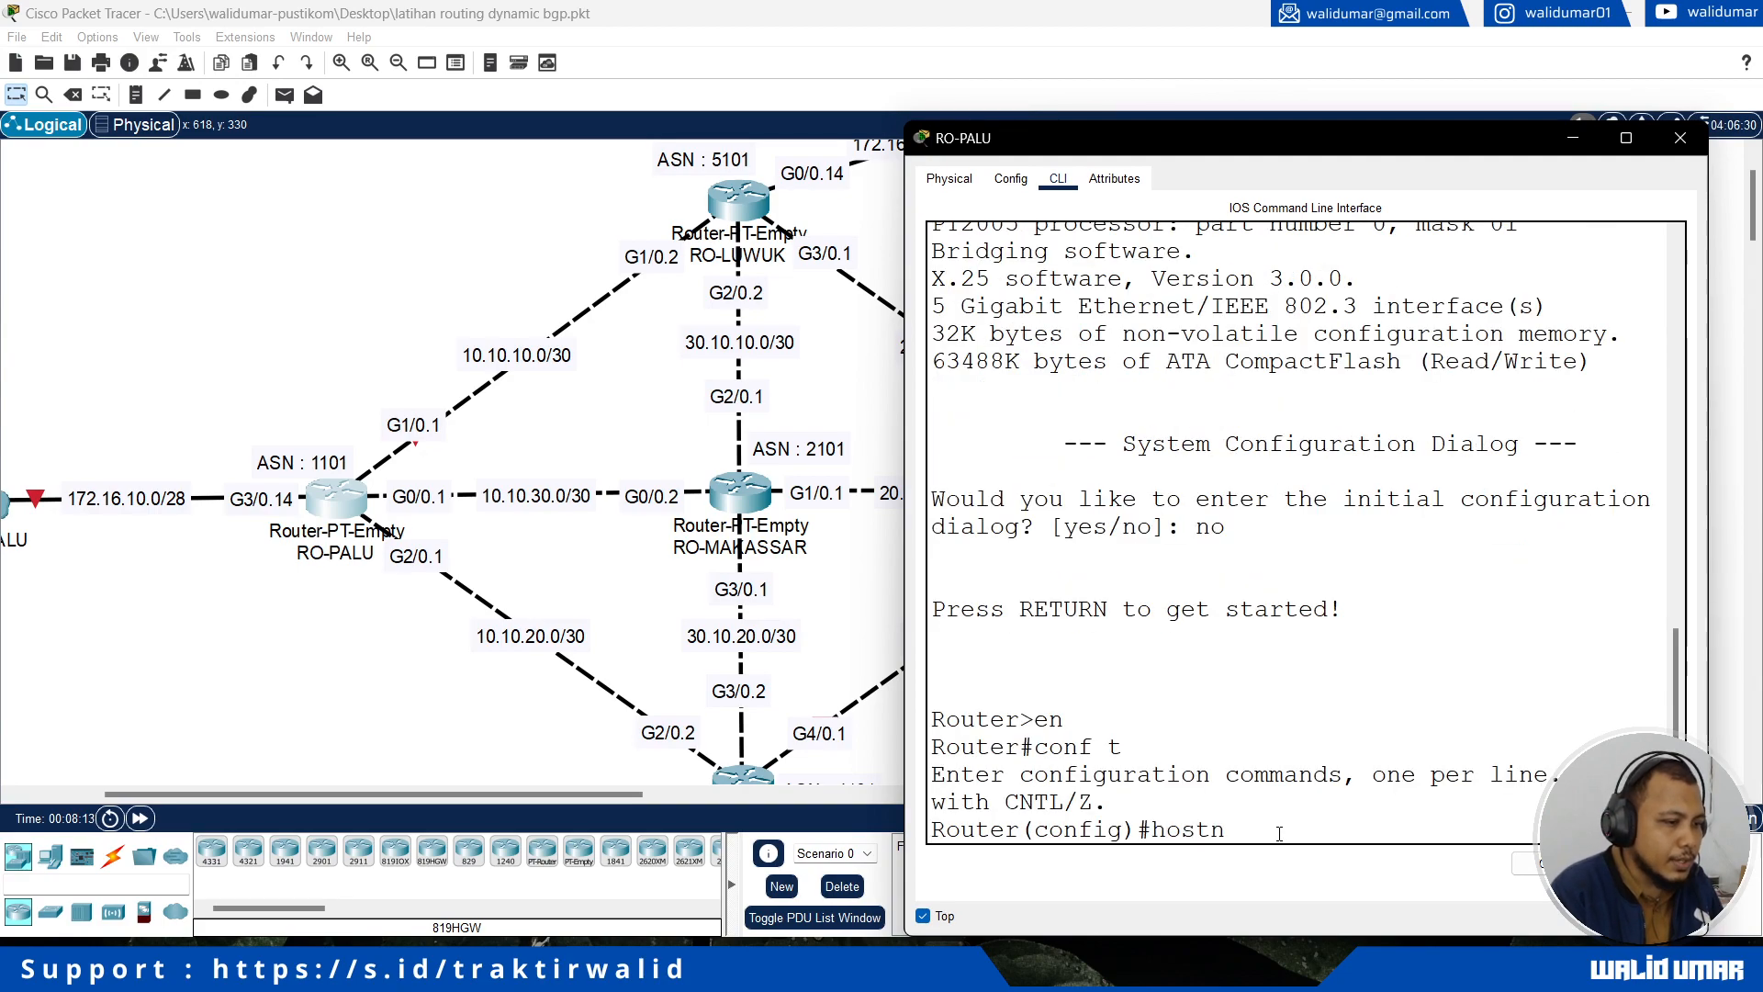
type("ame RO-PALU")
key("Return")
Step: Assign IP address 172.16.10.14 with mask 255.255.255.240 to RO-PALU's interface g3/0
type("int g")
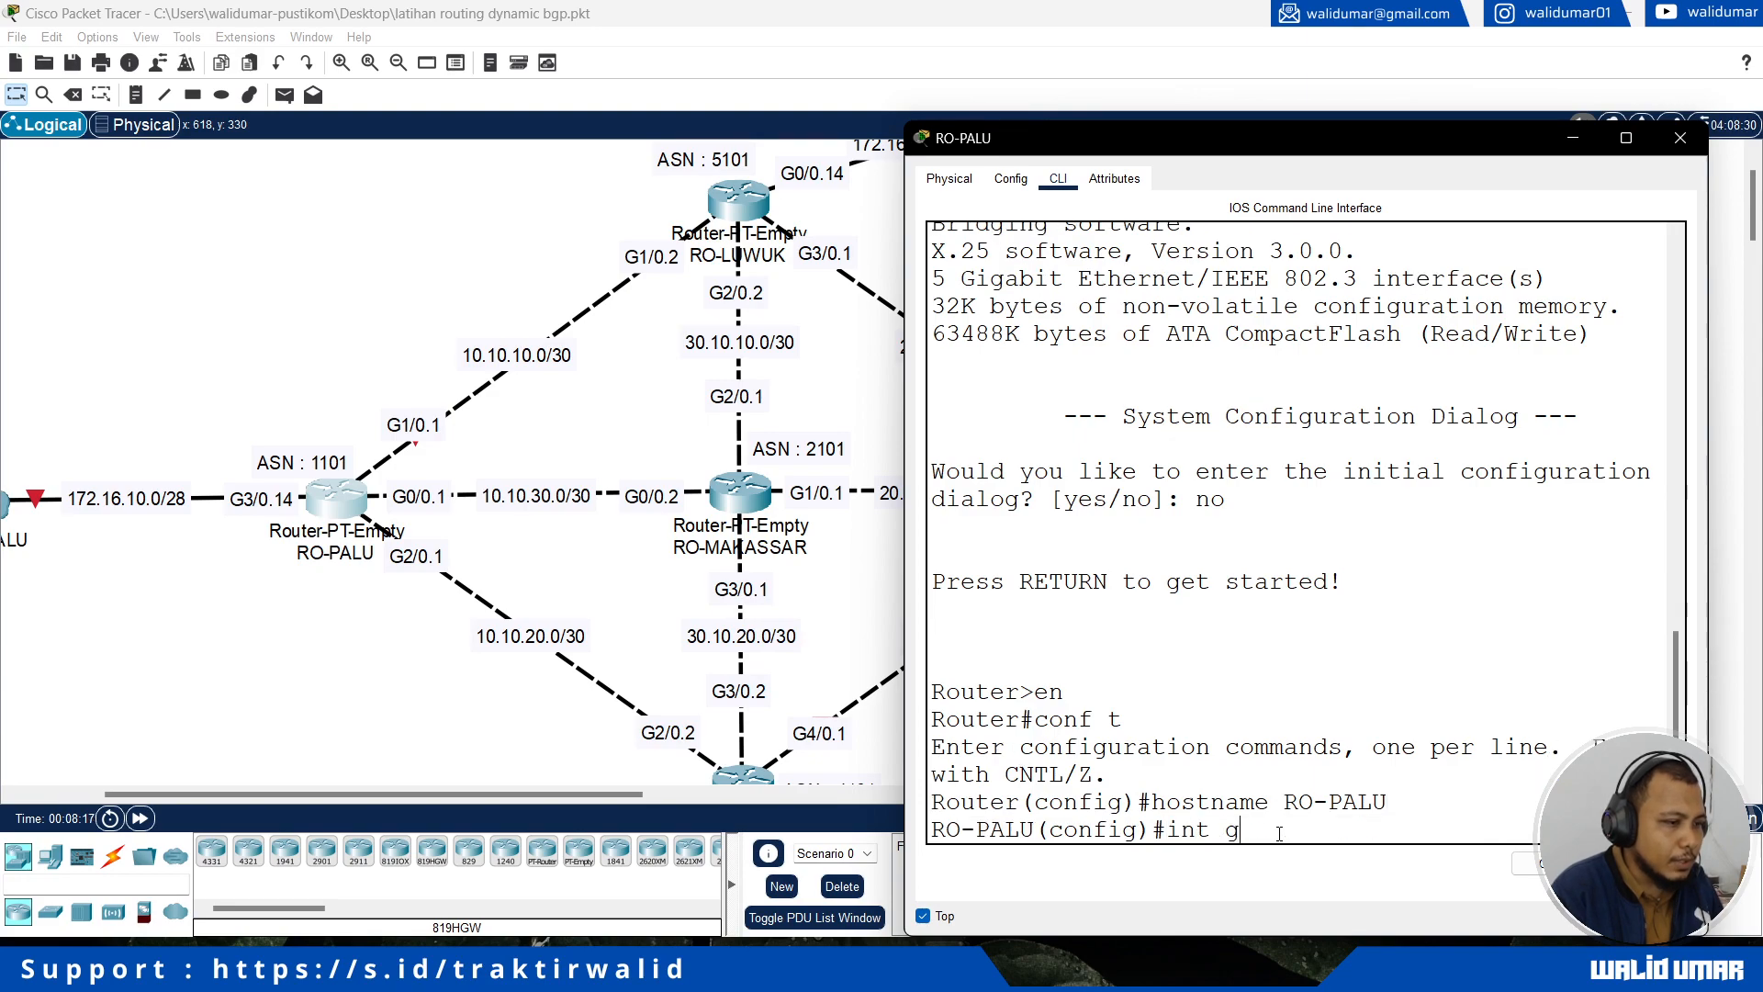
type("3/0")
key("Return")
type("ip add 1")
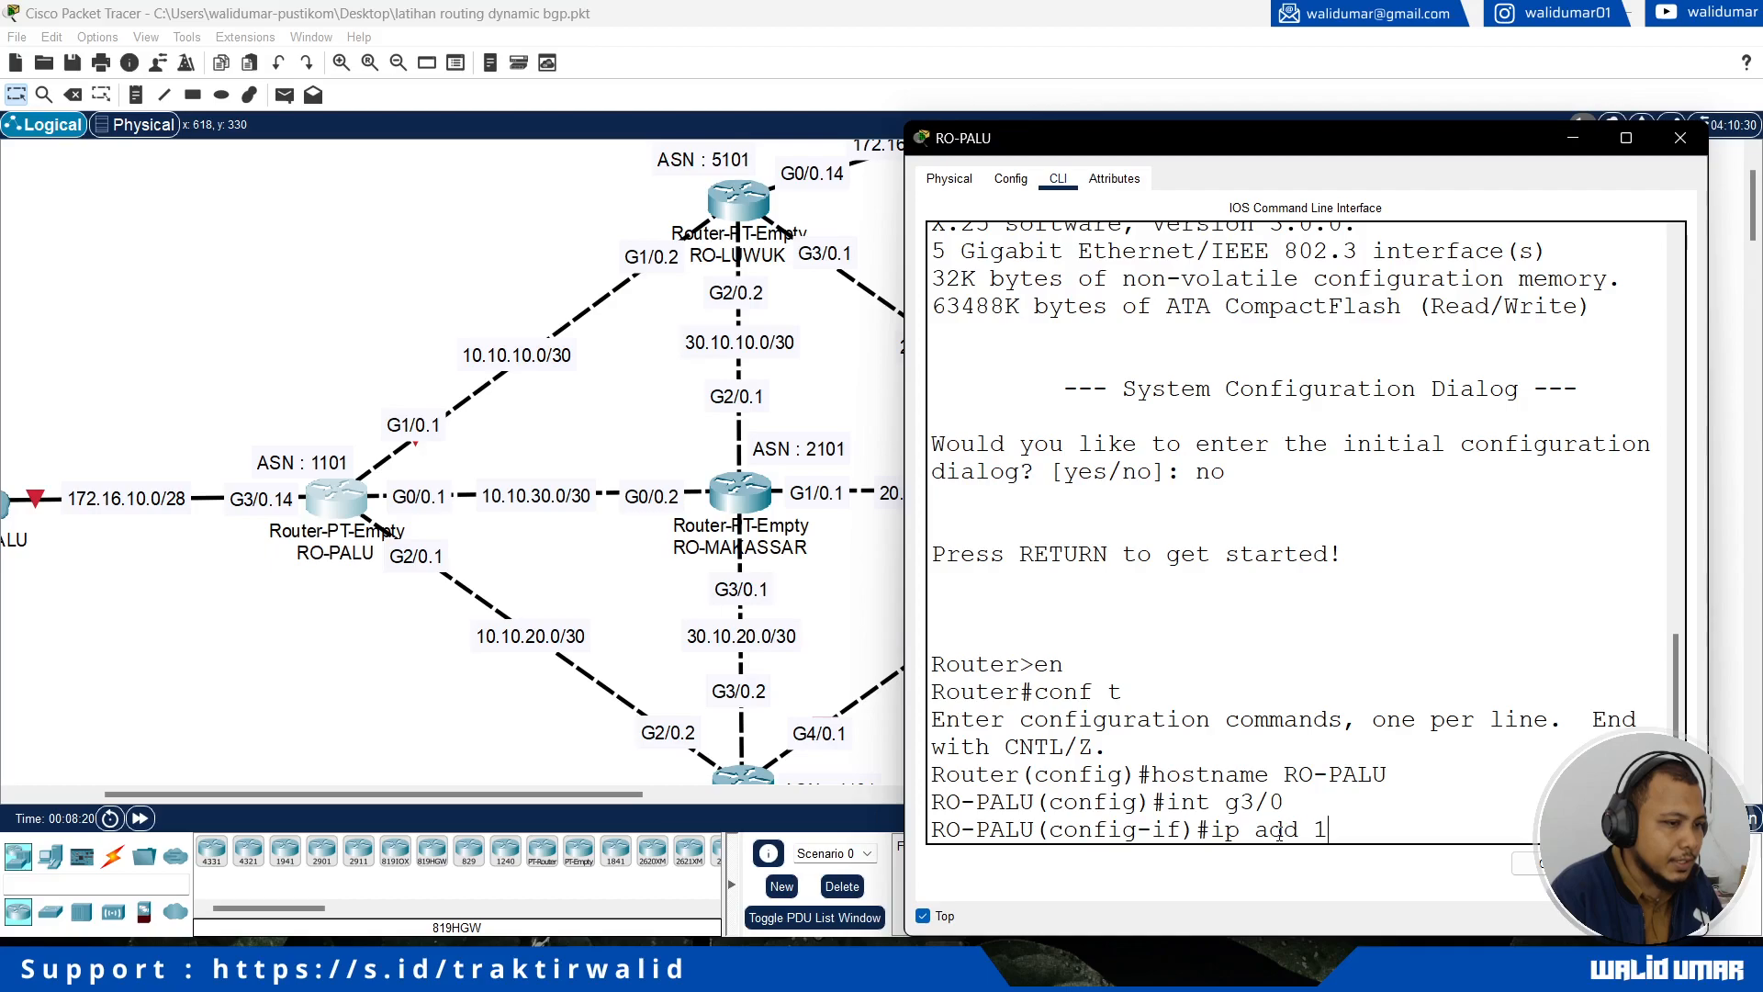
type("72.16.10.14 25")
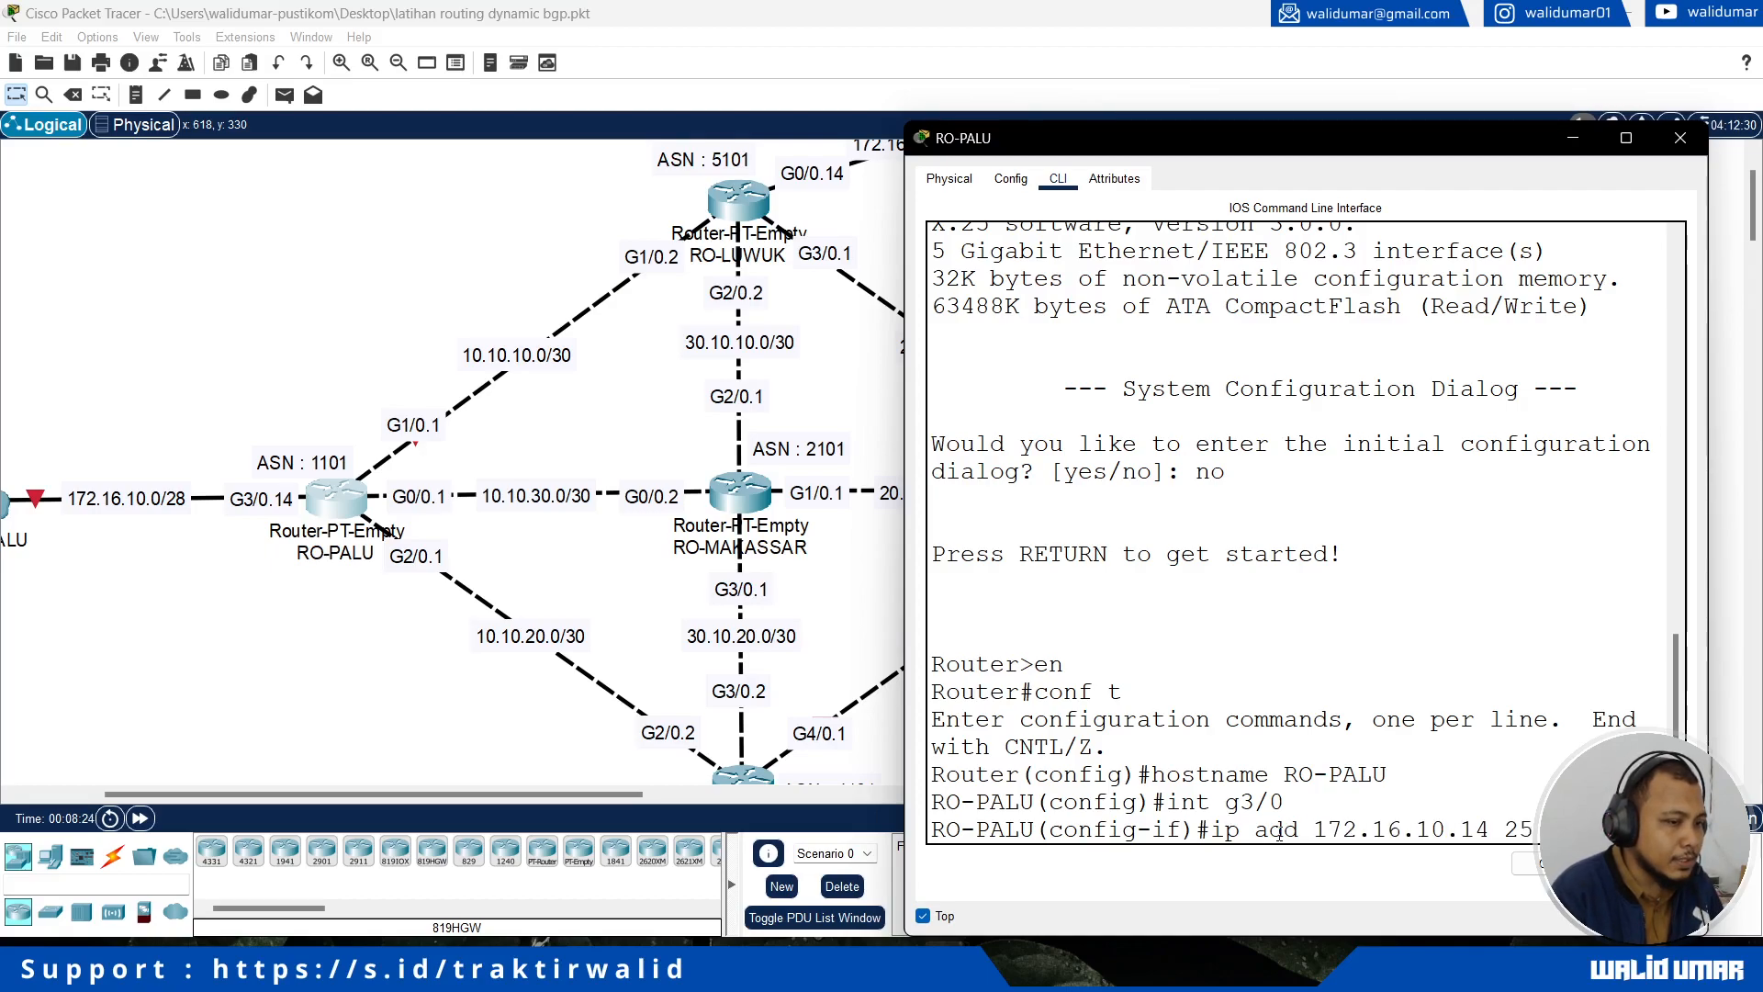
type("5.255.255")
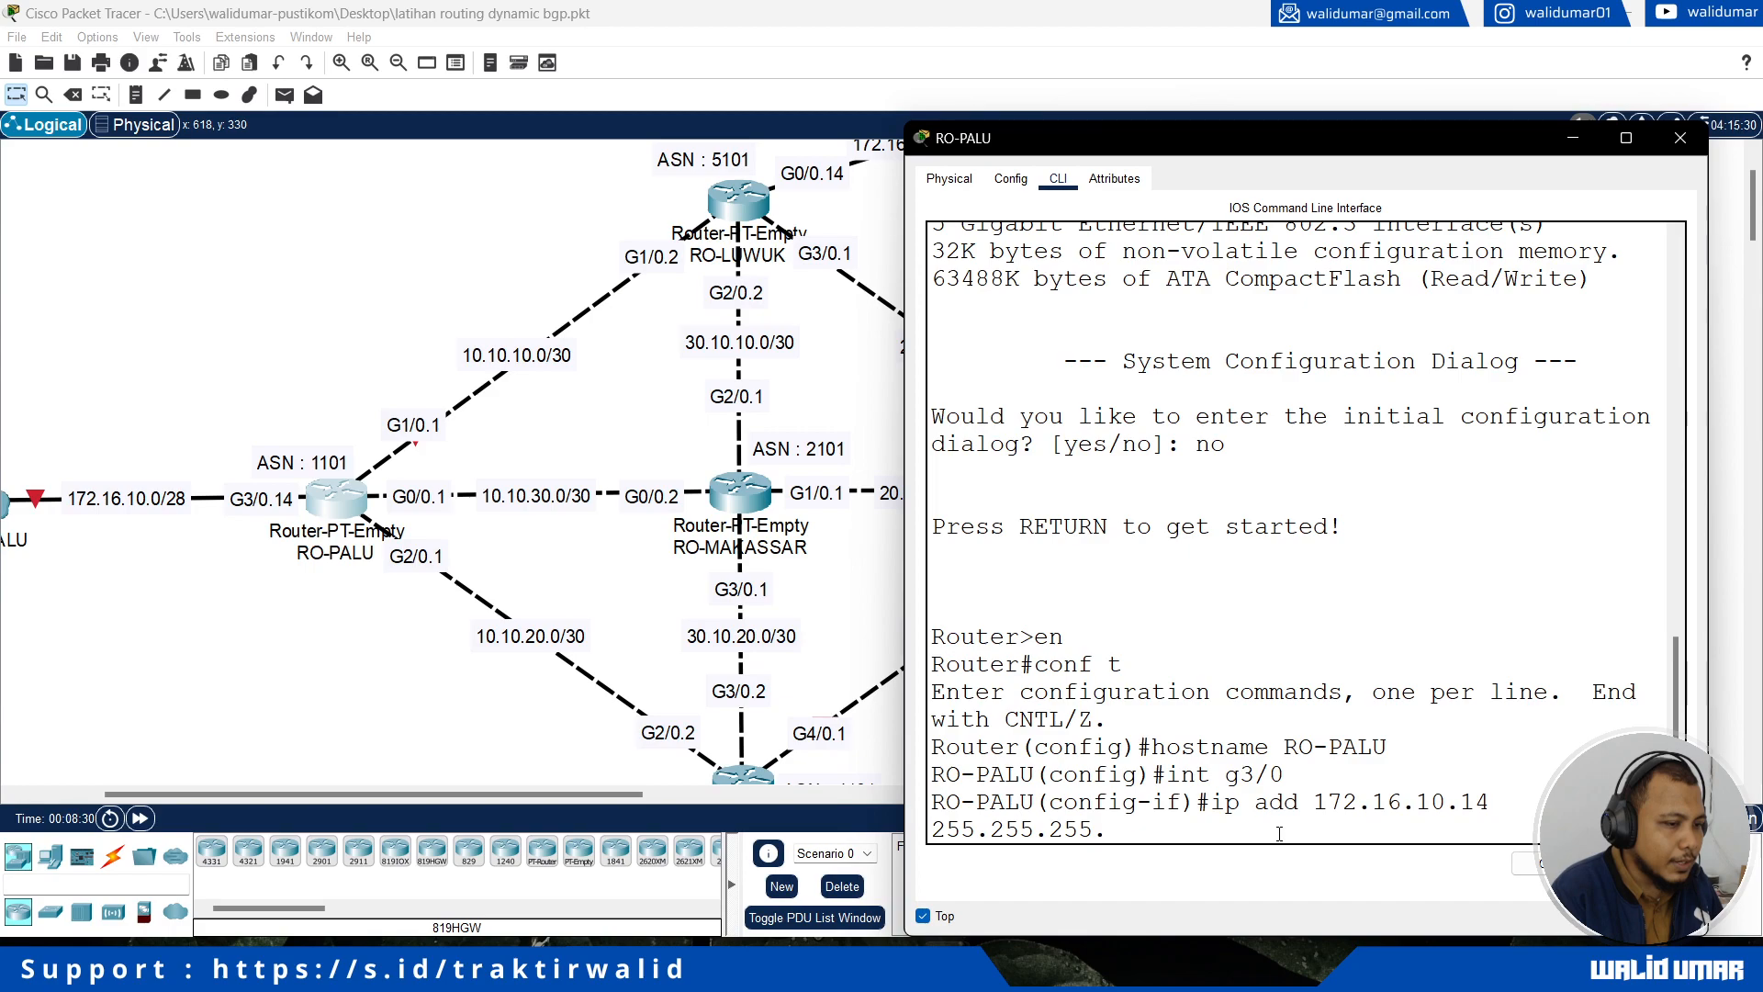
type(".2")
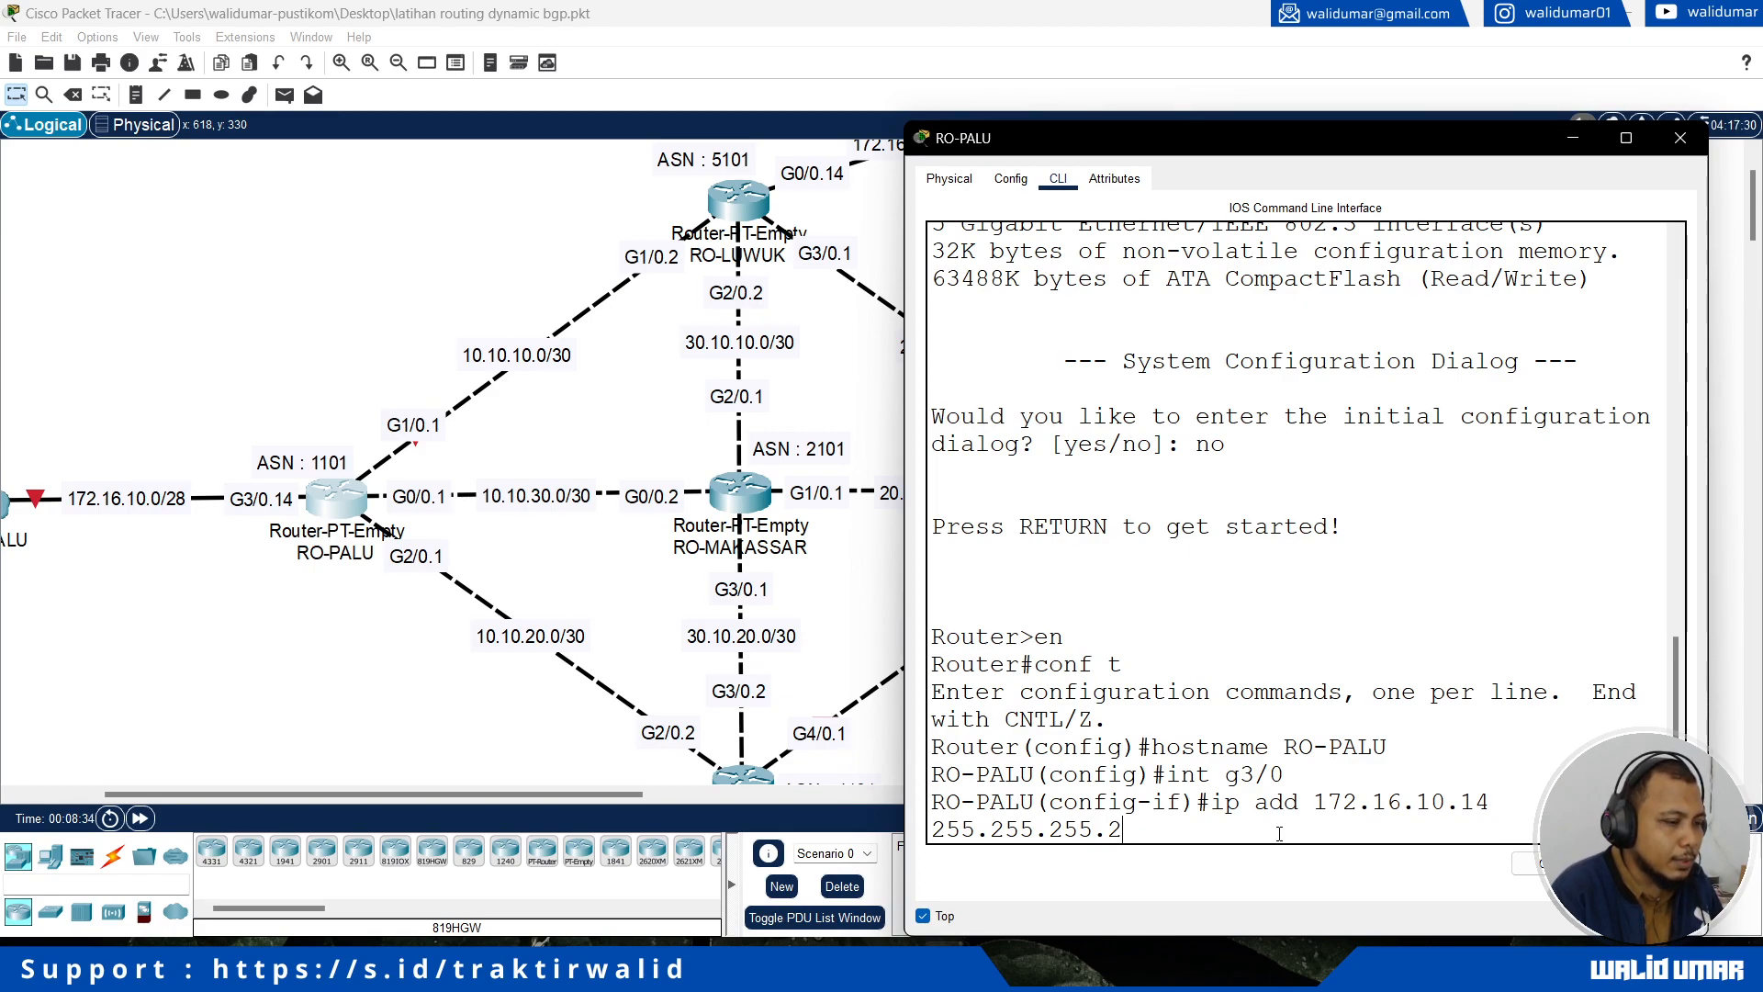
type("40")
key("Return")
Step: Enable RO-PALU's interface g3/0 with no shutdown and return to global configuration mode
key("Return")
type("n")
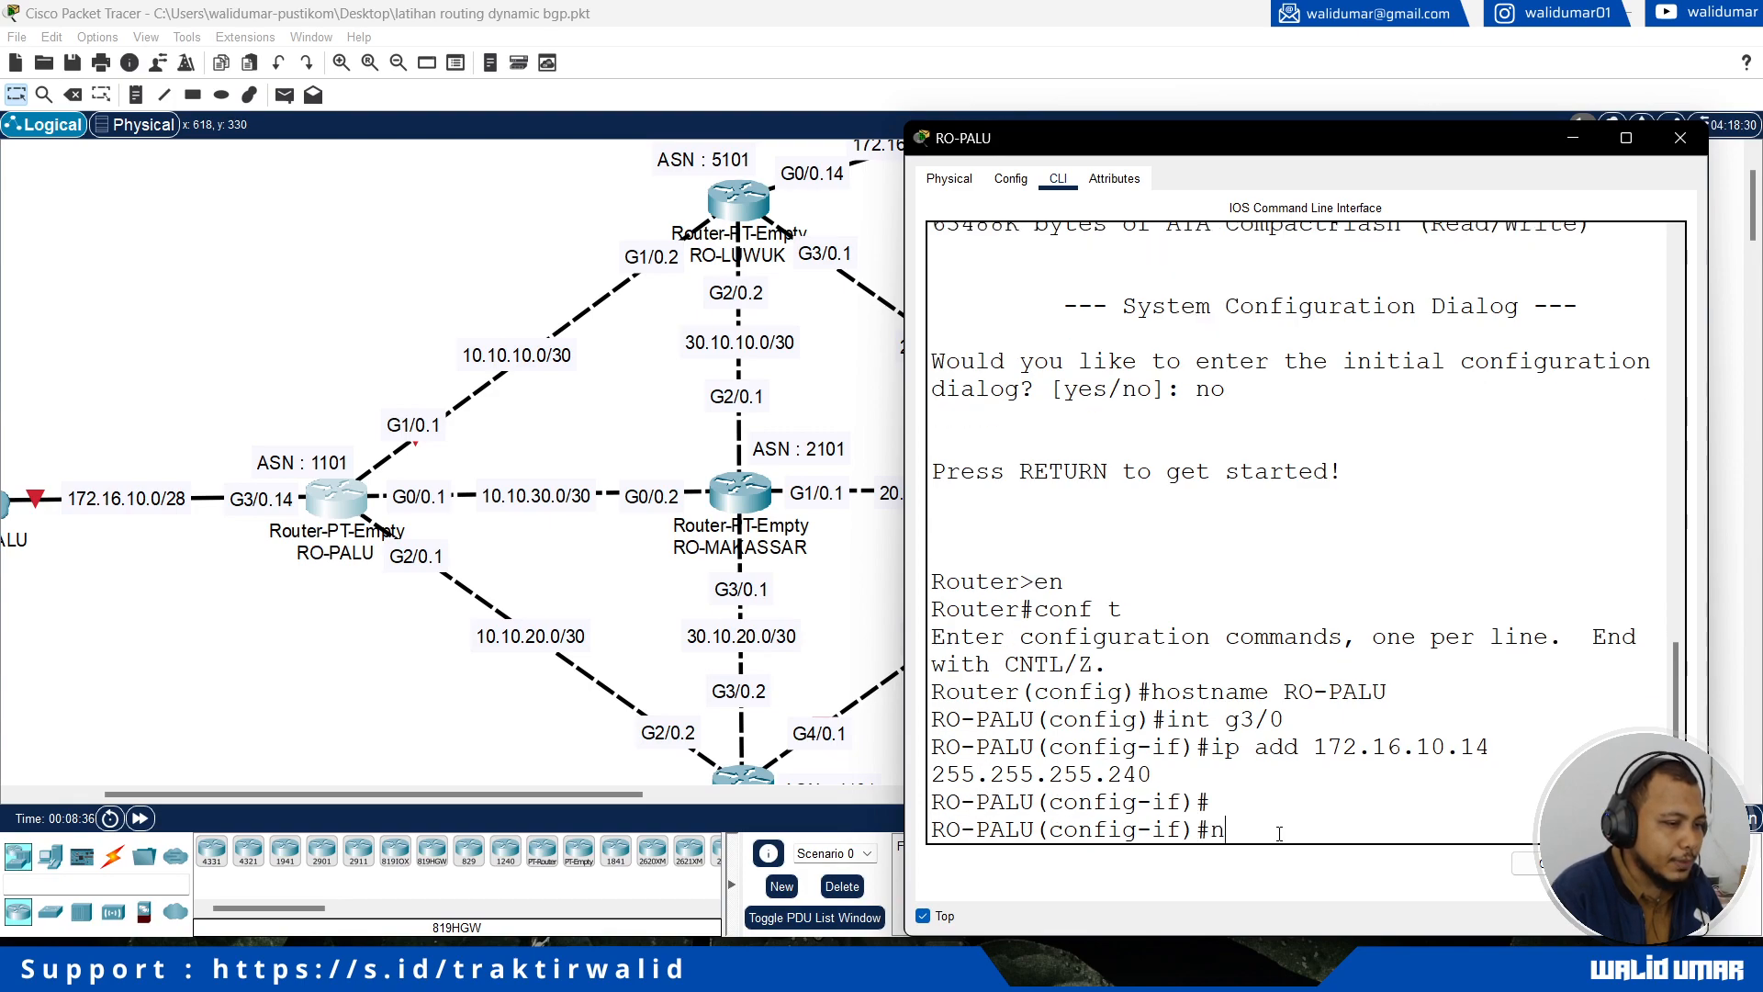
type("o shutdown")
key("Return")
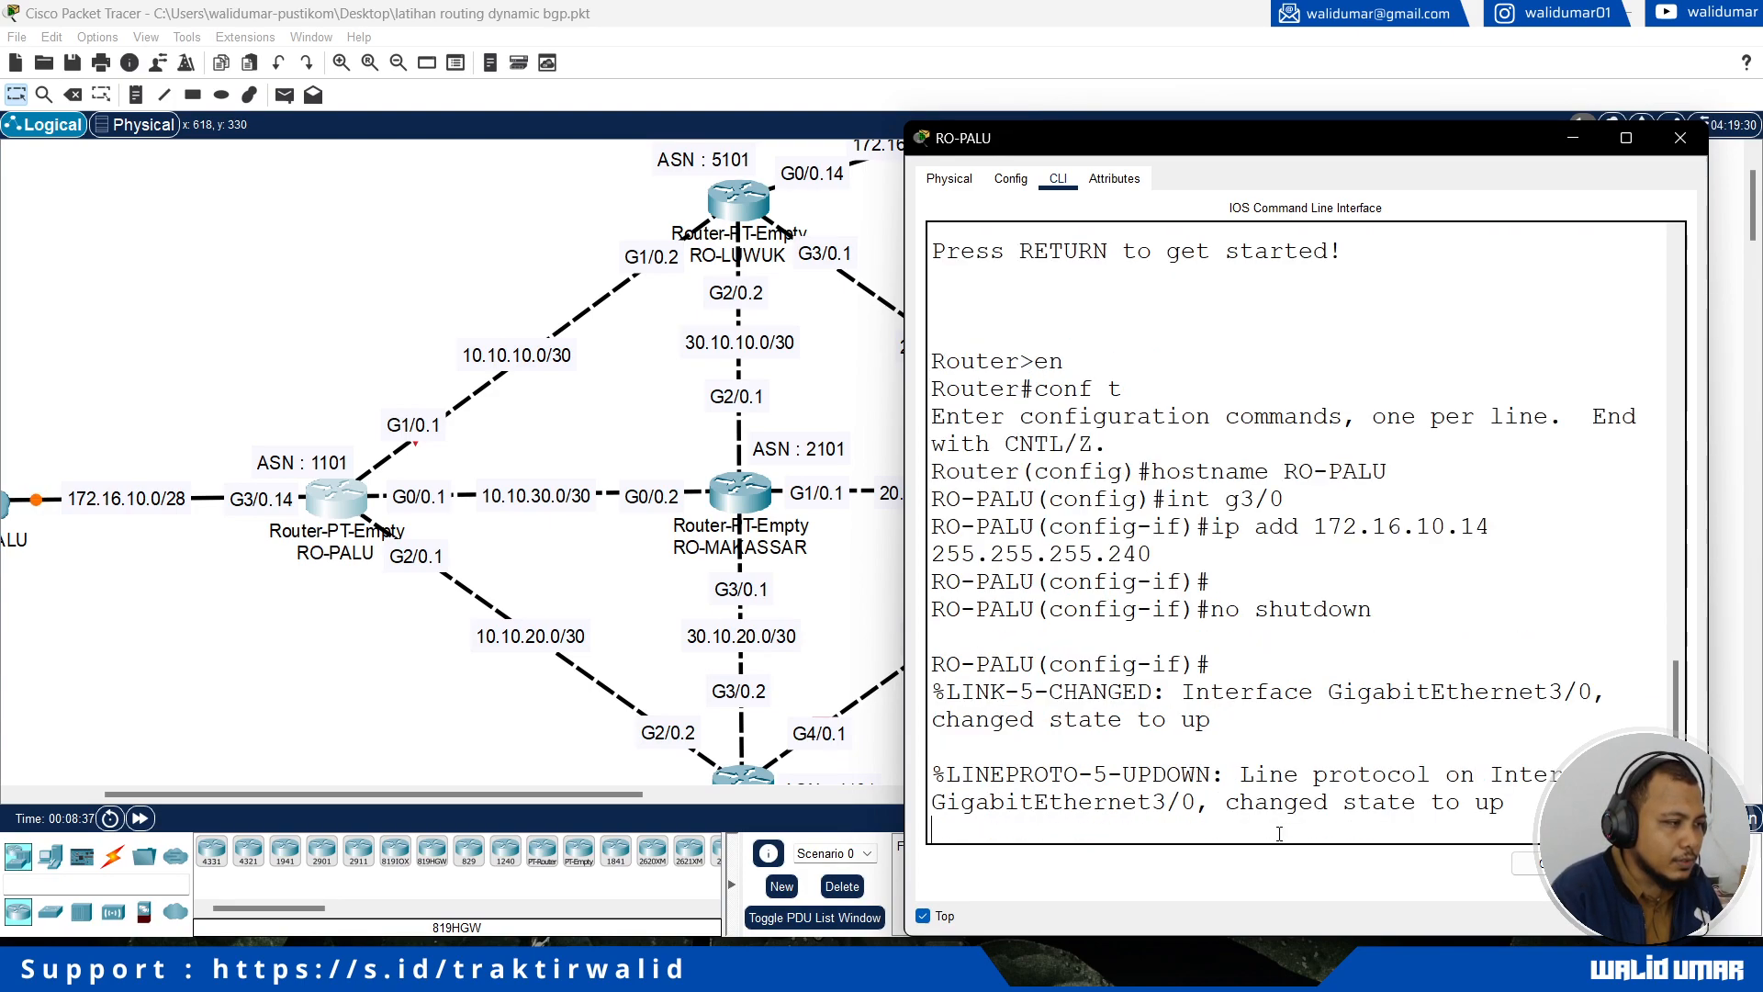
type("exi")
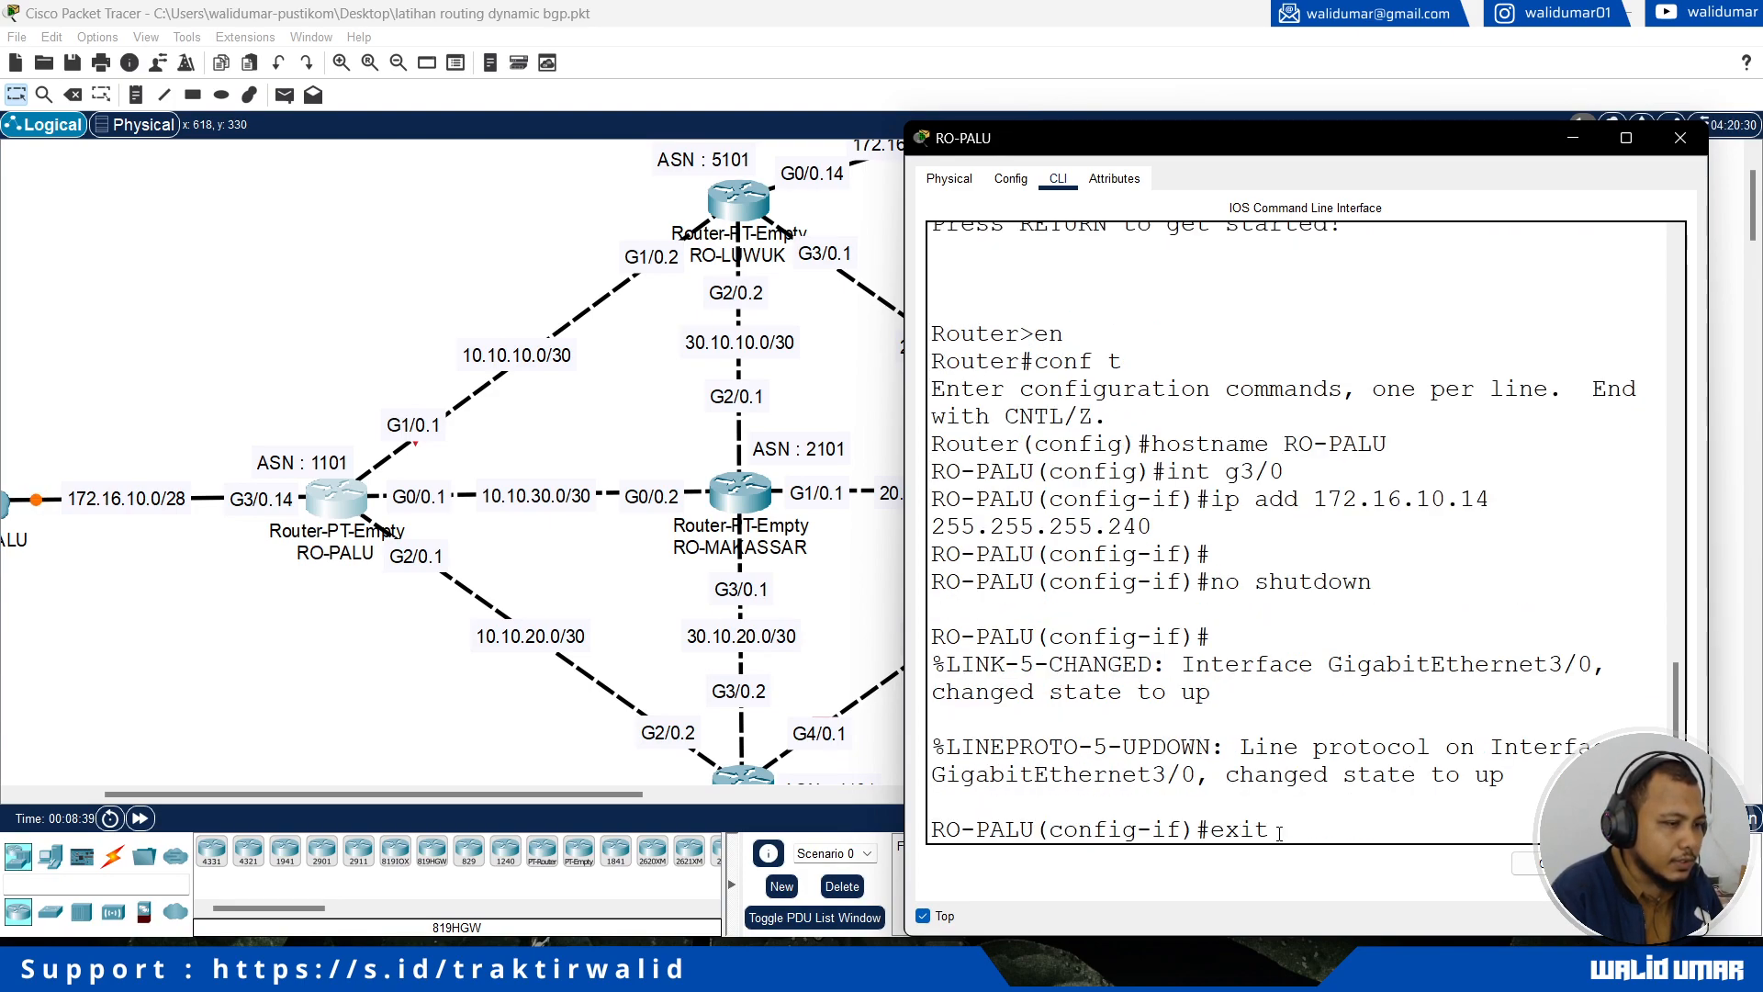
type("t")
key("Return")
Step: Assign IP address 10.10.30.1 with mask 255.255.255.252 to RO-PALU's interface g0/0, which links to RO-MAKASSAR
type("int g0")
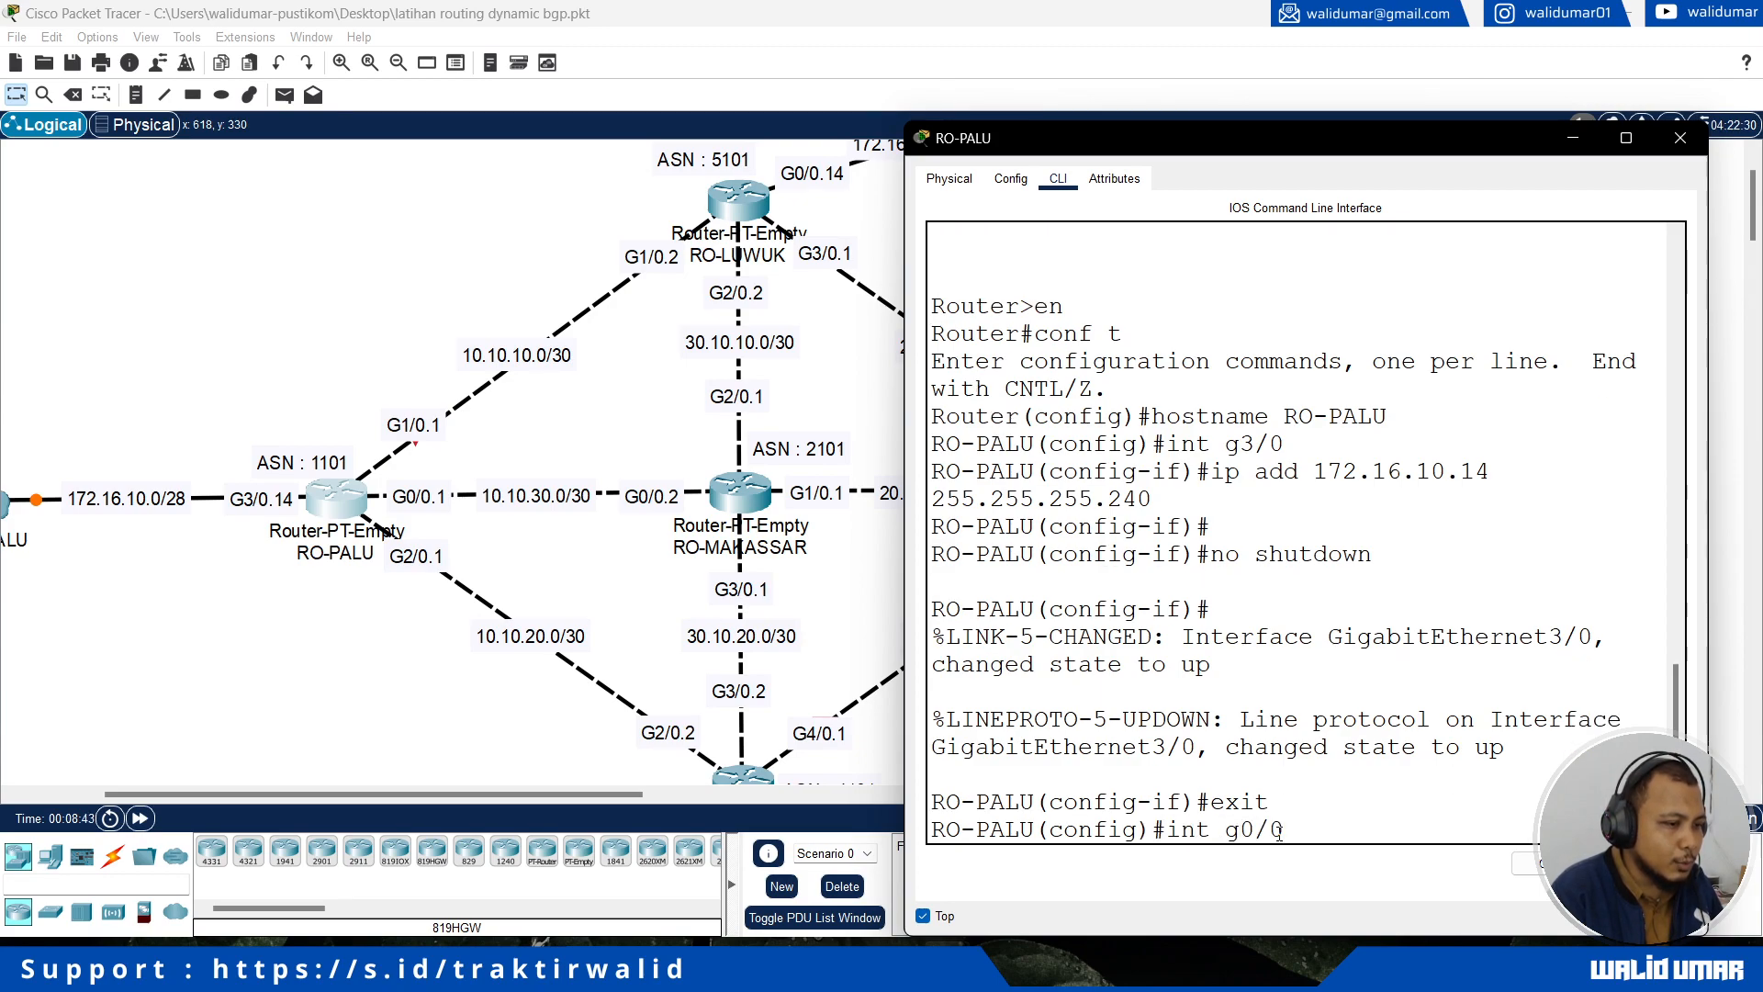
type("/0")
key("Return")
type("ip add 10.10.30.1 255.2")
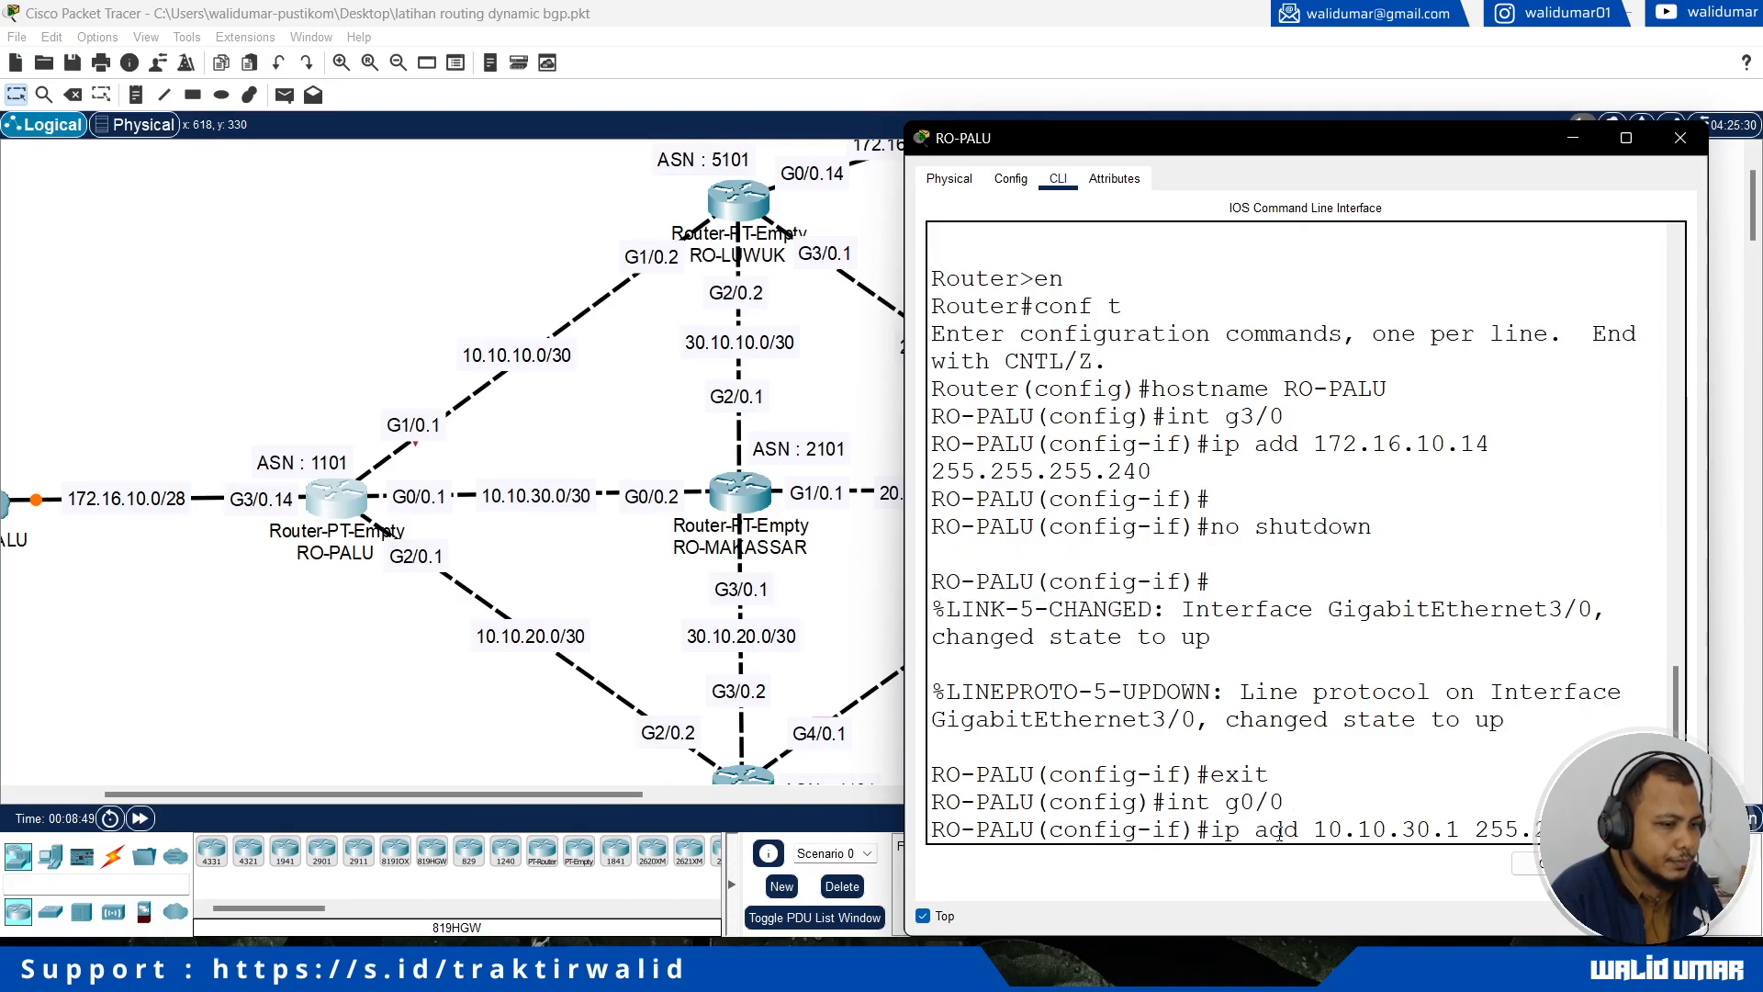
type("55.255.252")
key("Return")
Step: Enable RO-PALU's interface g0/0 with no shutdown and return to global configuration mode
type("no shutdown")
key("Return")
type("exit")
key("Return")
Step: Assign IP address 10.10.10.1 with mask 255.255.255.252 to RO-PALU's interface g1/0, which links to RO-LUWUK
type("int g")
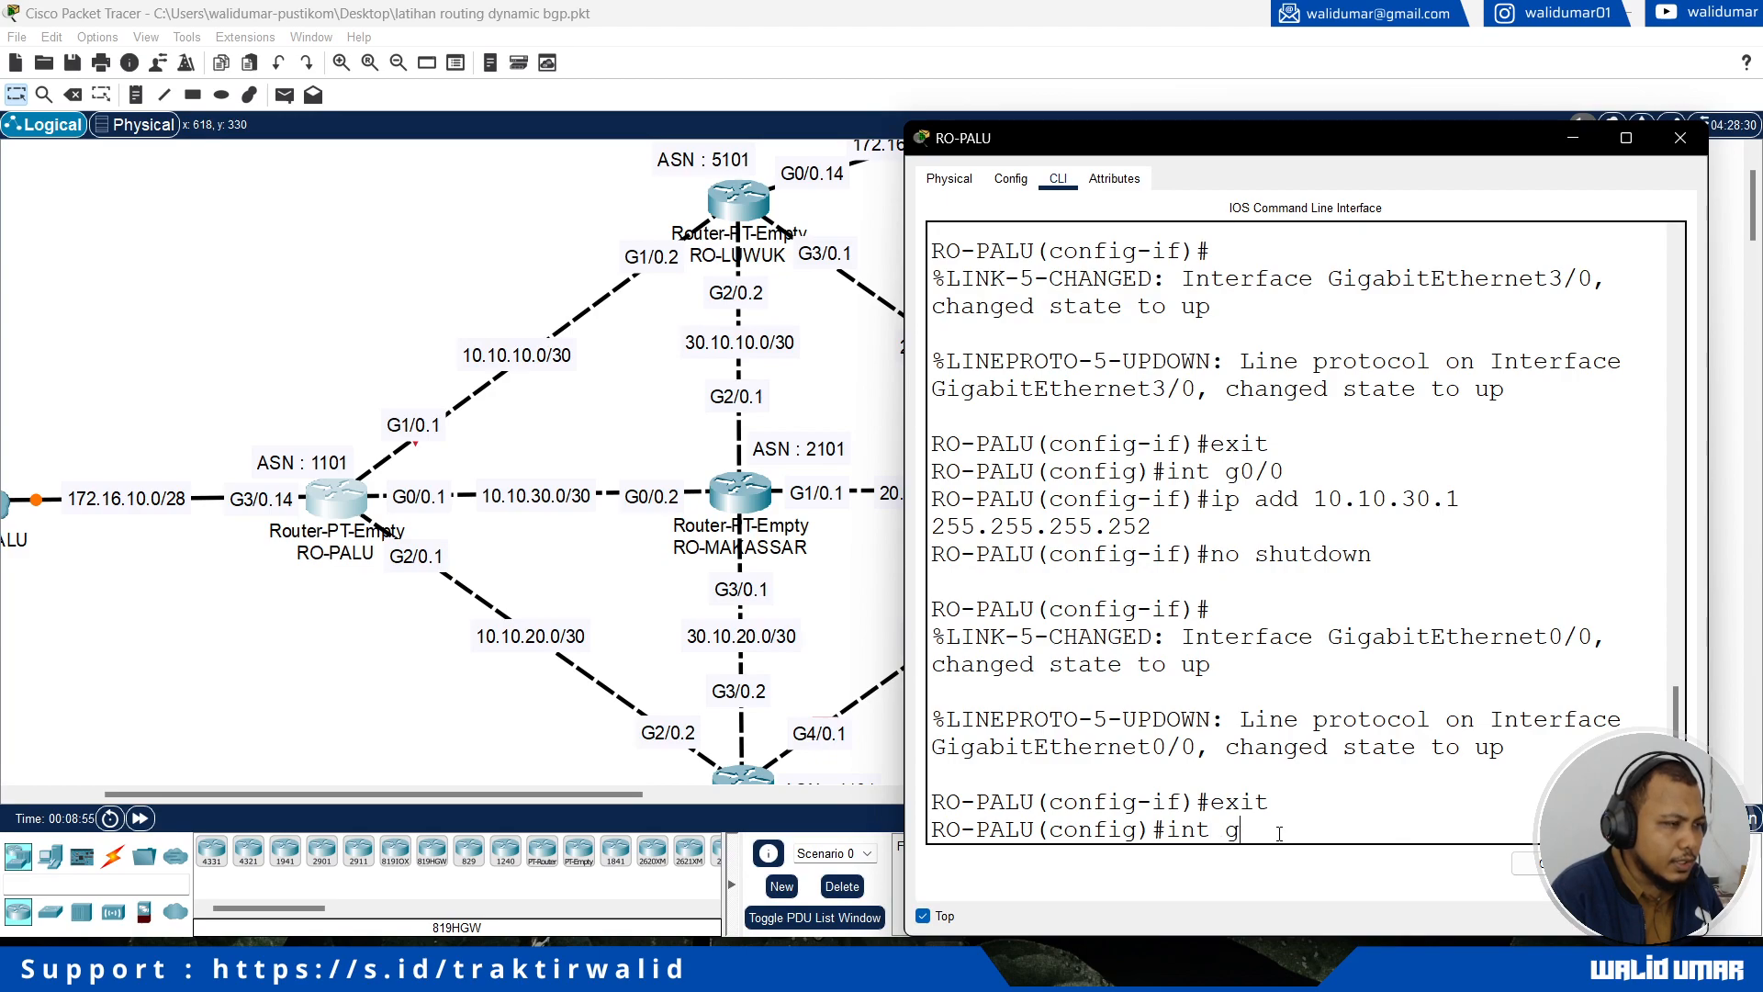
type("1/0")
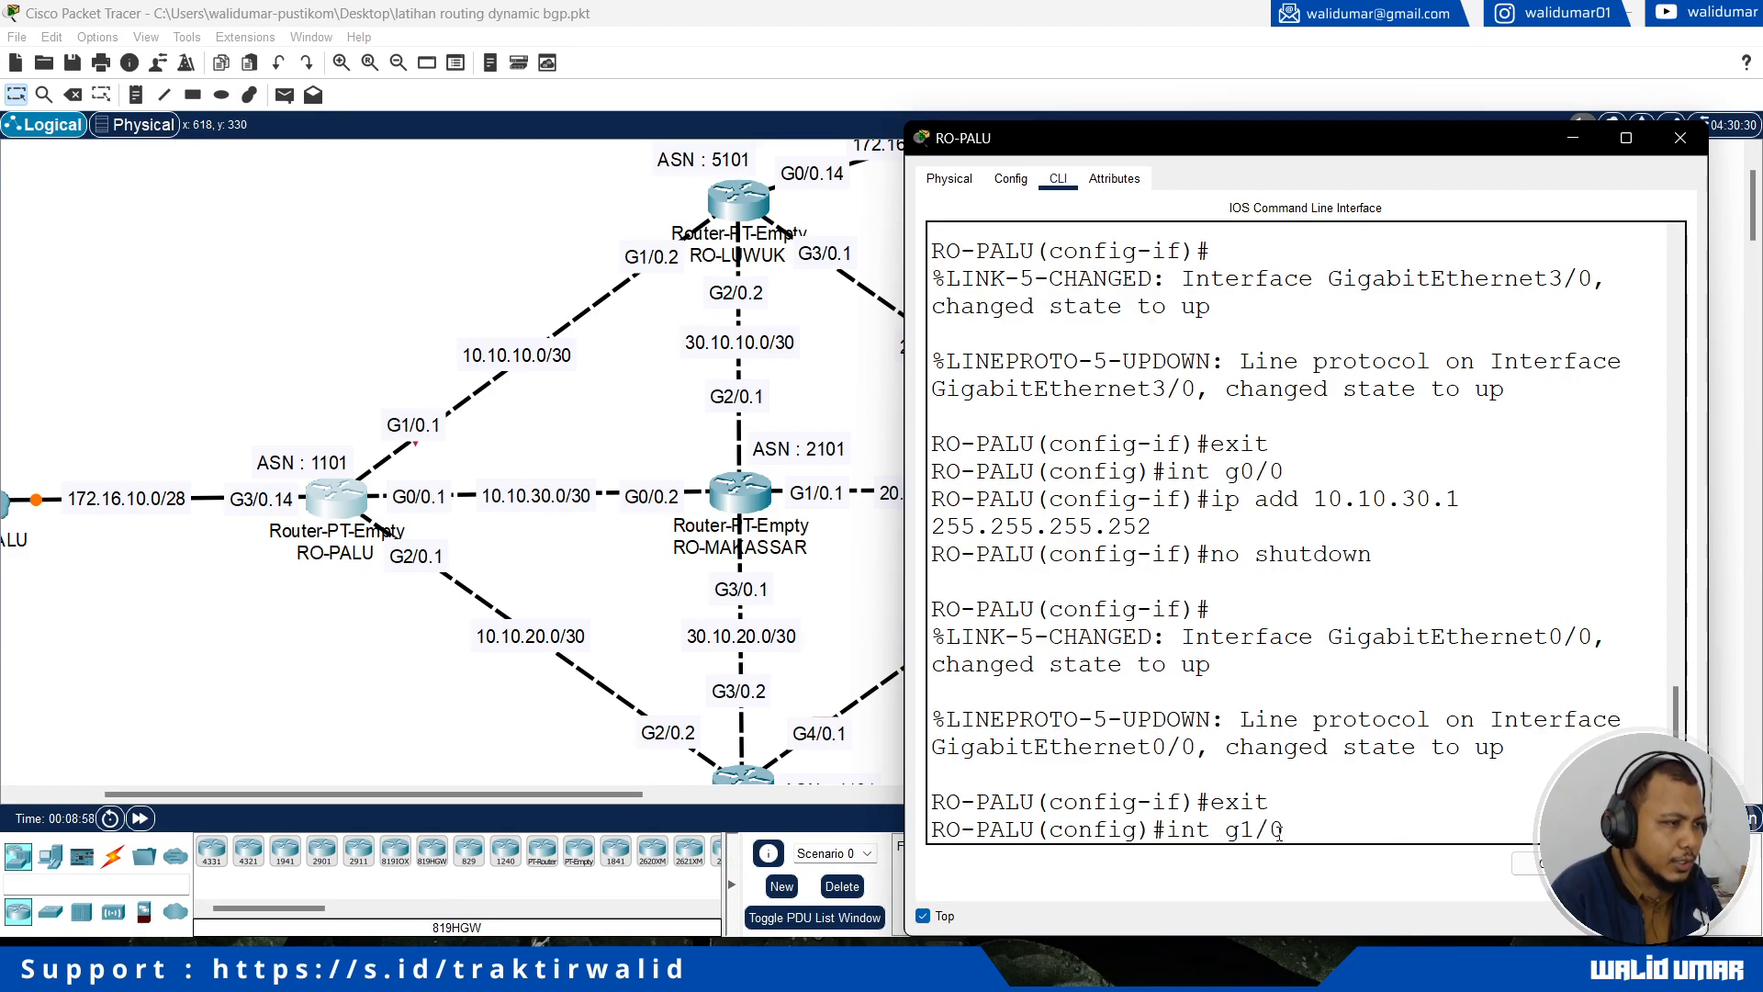
key("Return")
type("ip add 10.10.10.1 255.255.255.252")
key("Return")
Step: Enable RO-PALU's interface g1/0 with no shutdown and return to global configuration mode
type("no shutdown")
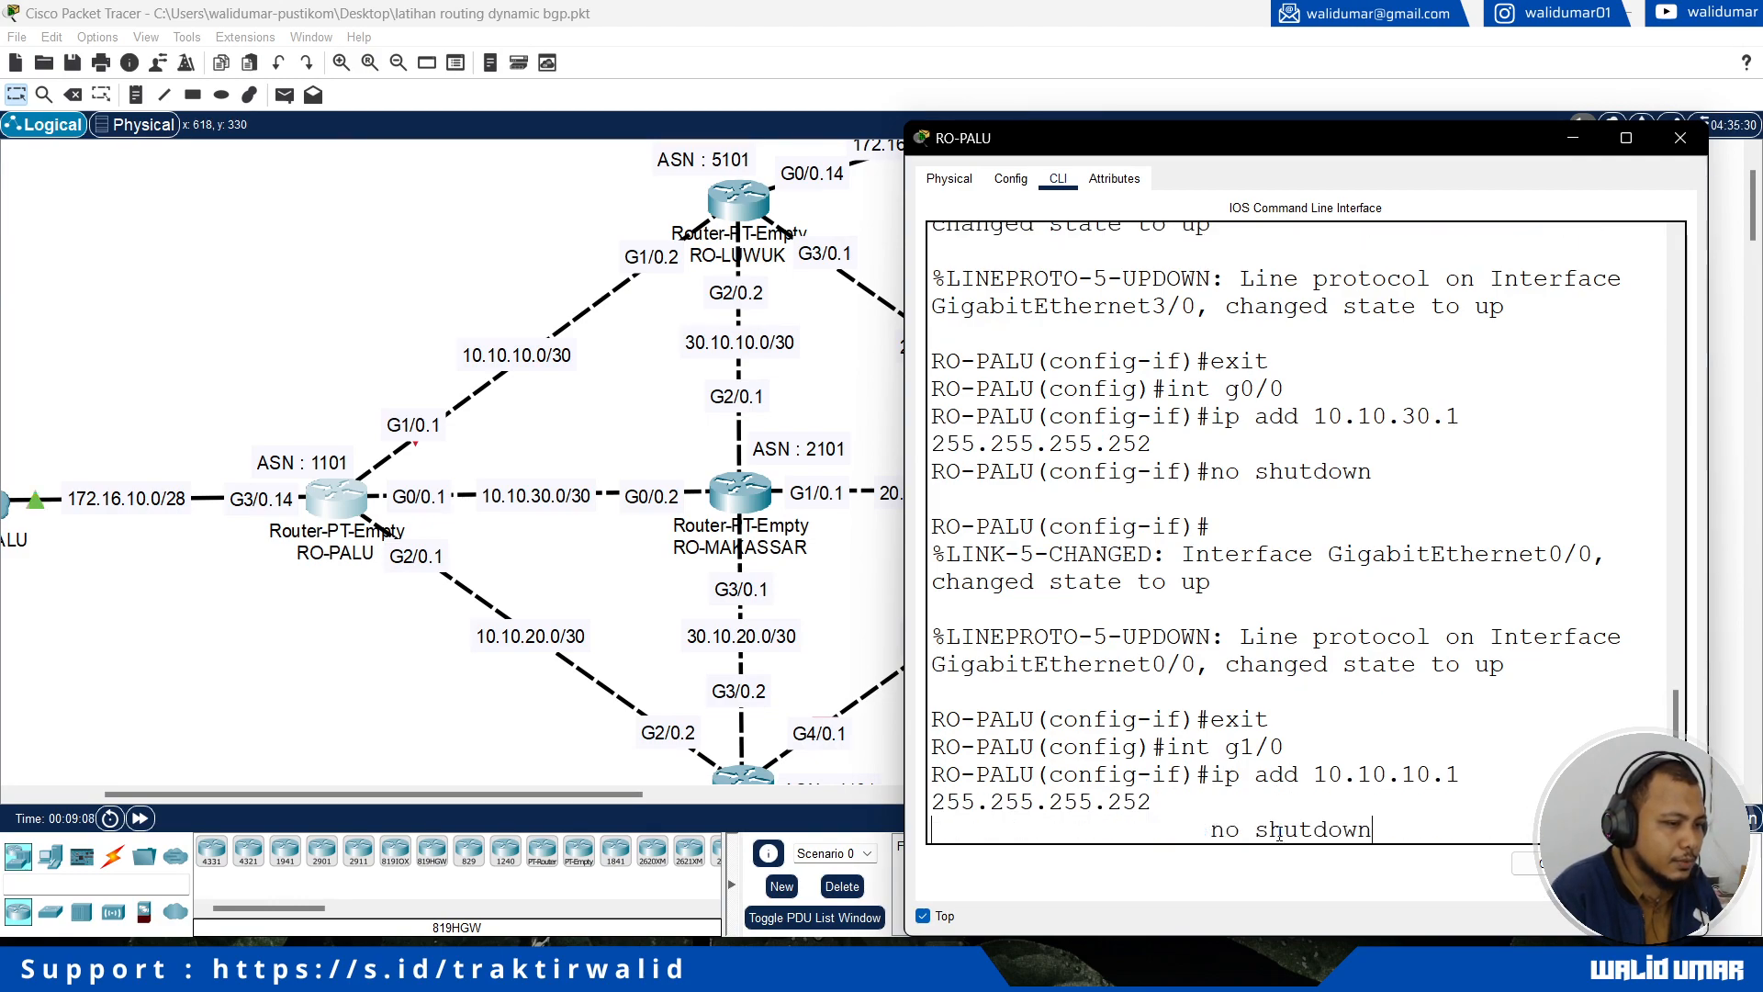
key("Return")
type("exit")
key("Return")
Step: Assign IP address 10.10.20.1 with mask 255.255.255.252 to RO-PALU's interface g2/0, which links to RO-MANADO
type("int")
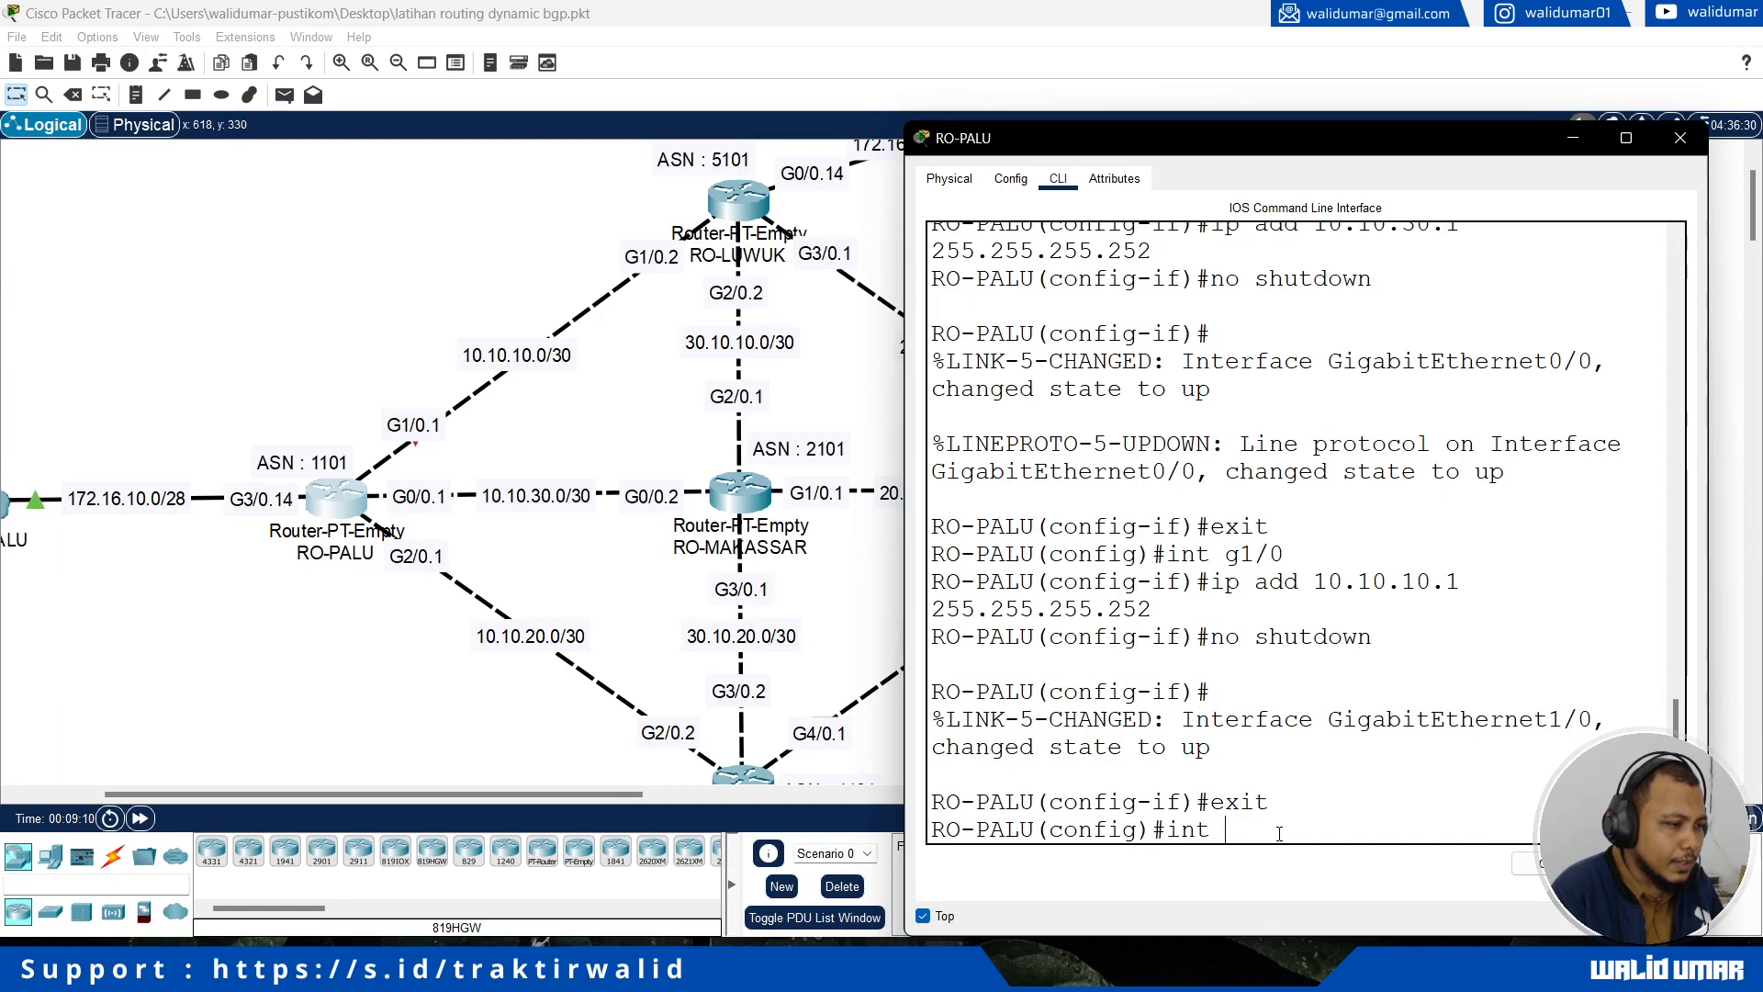
scroll(571, 693, "down", 1)
type("g2/0")
key("Return")
type("i")
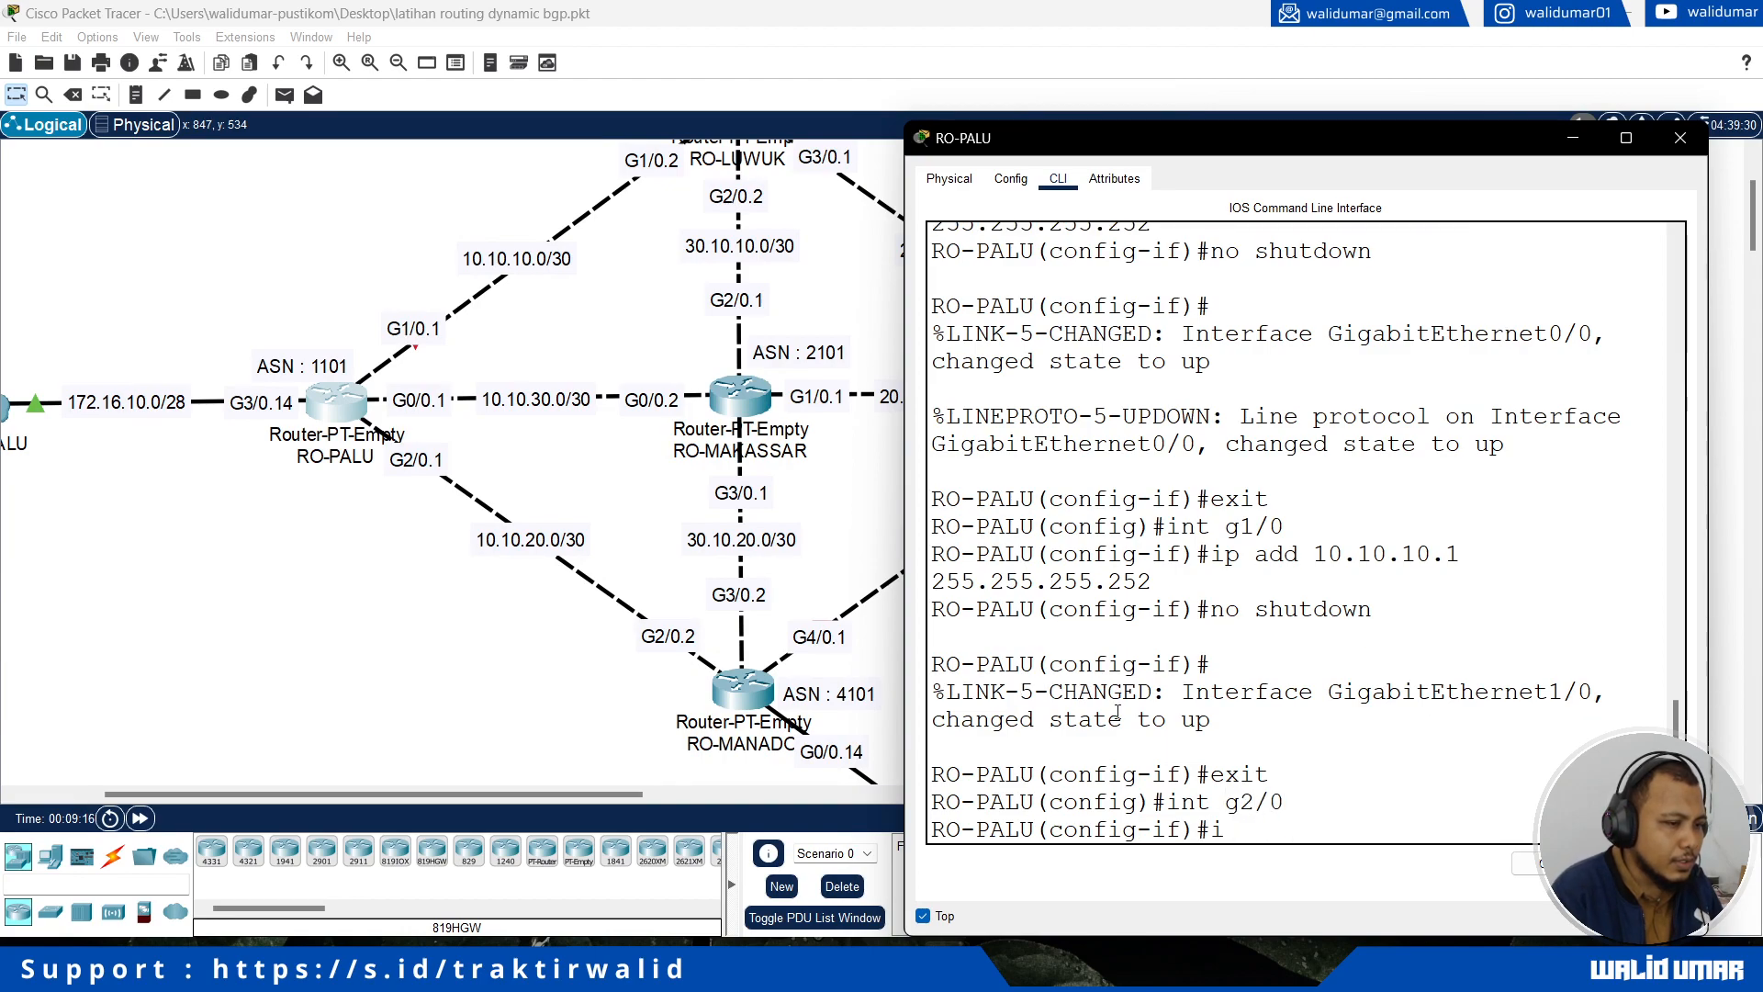
type("p add 10.10.20.1")
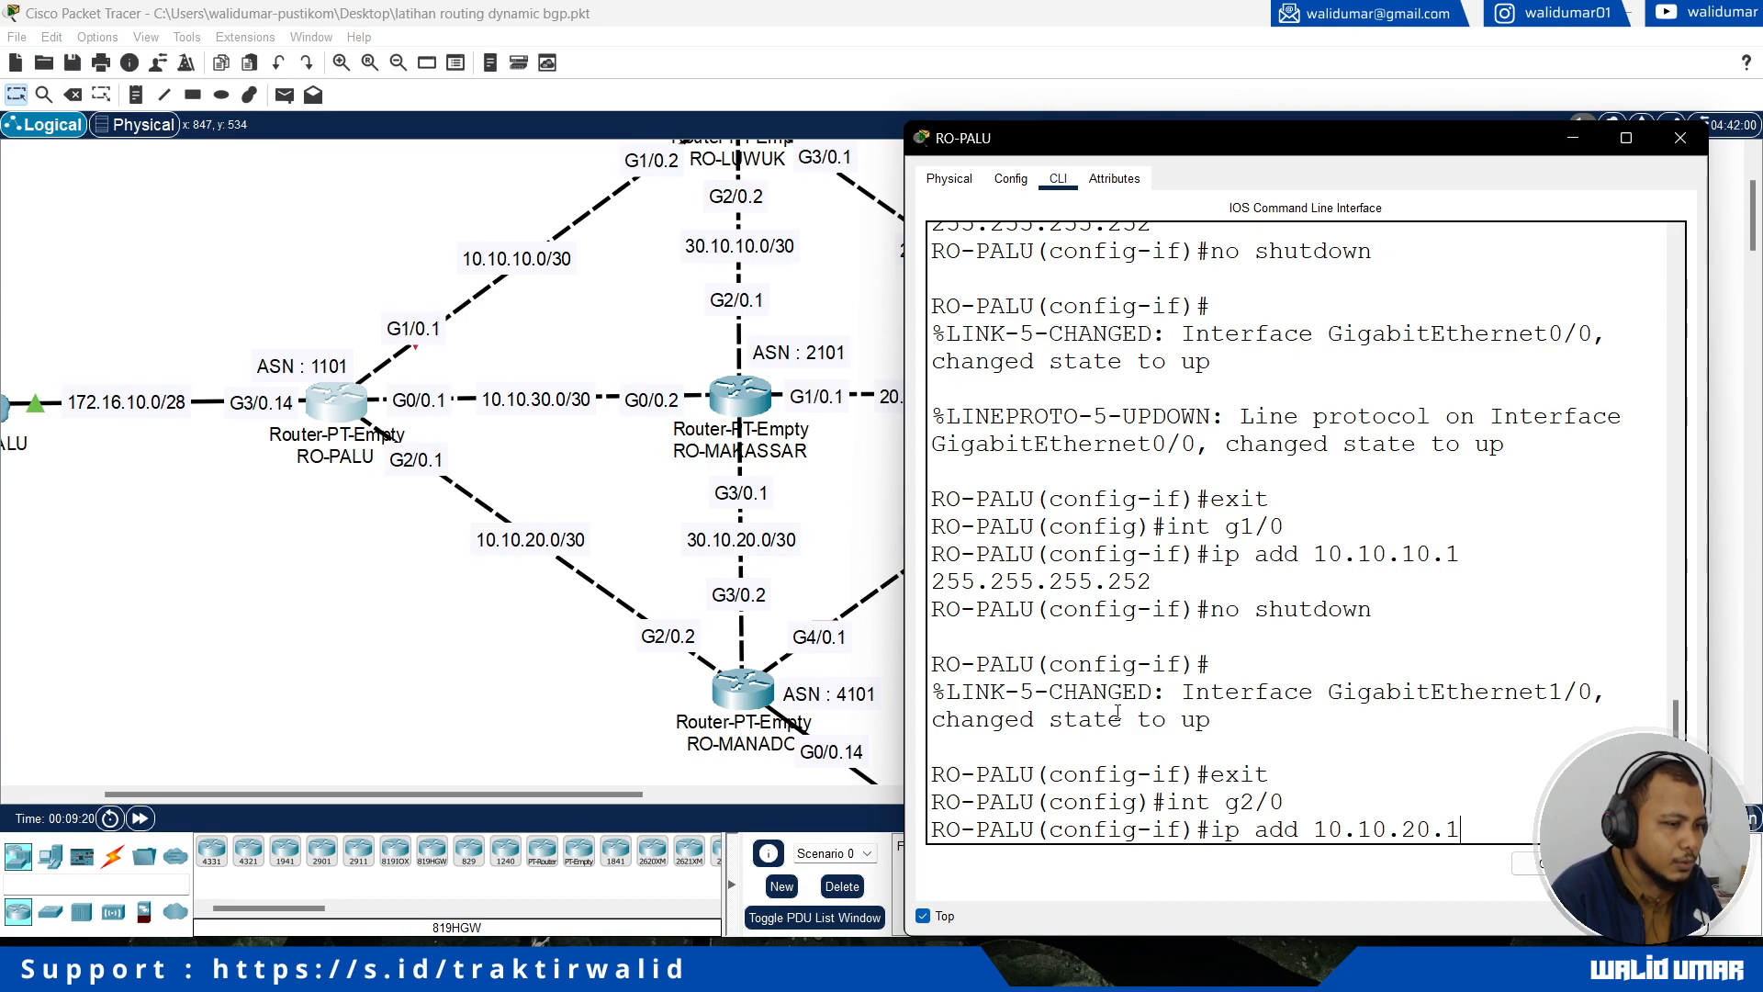
key("Return")
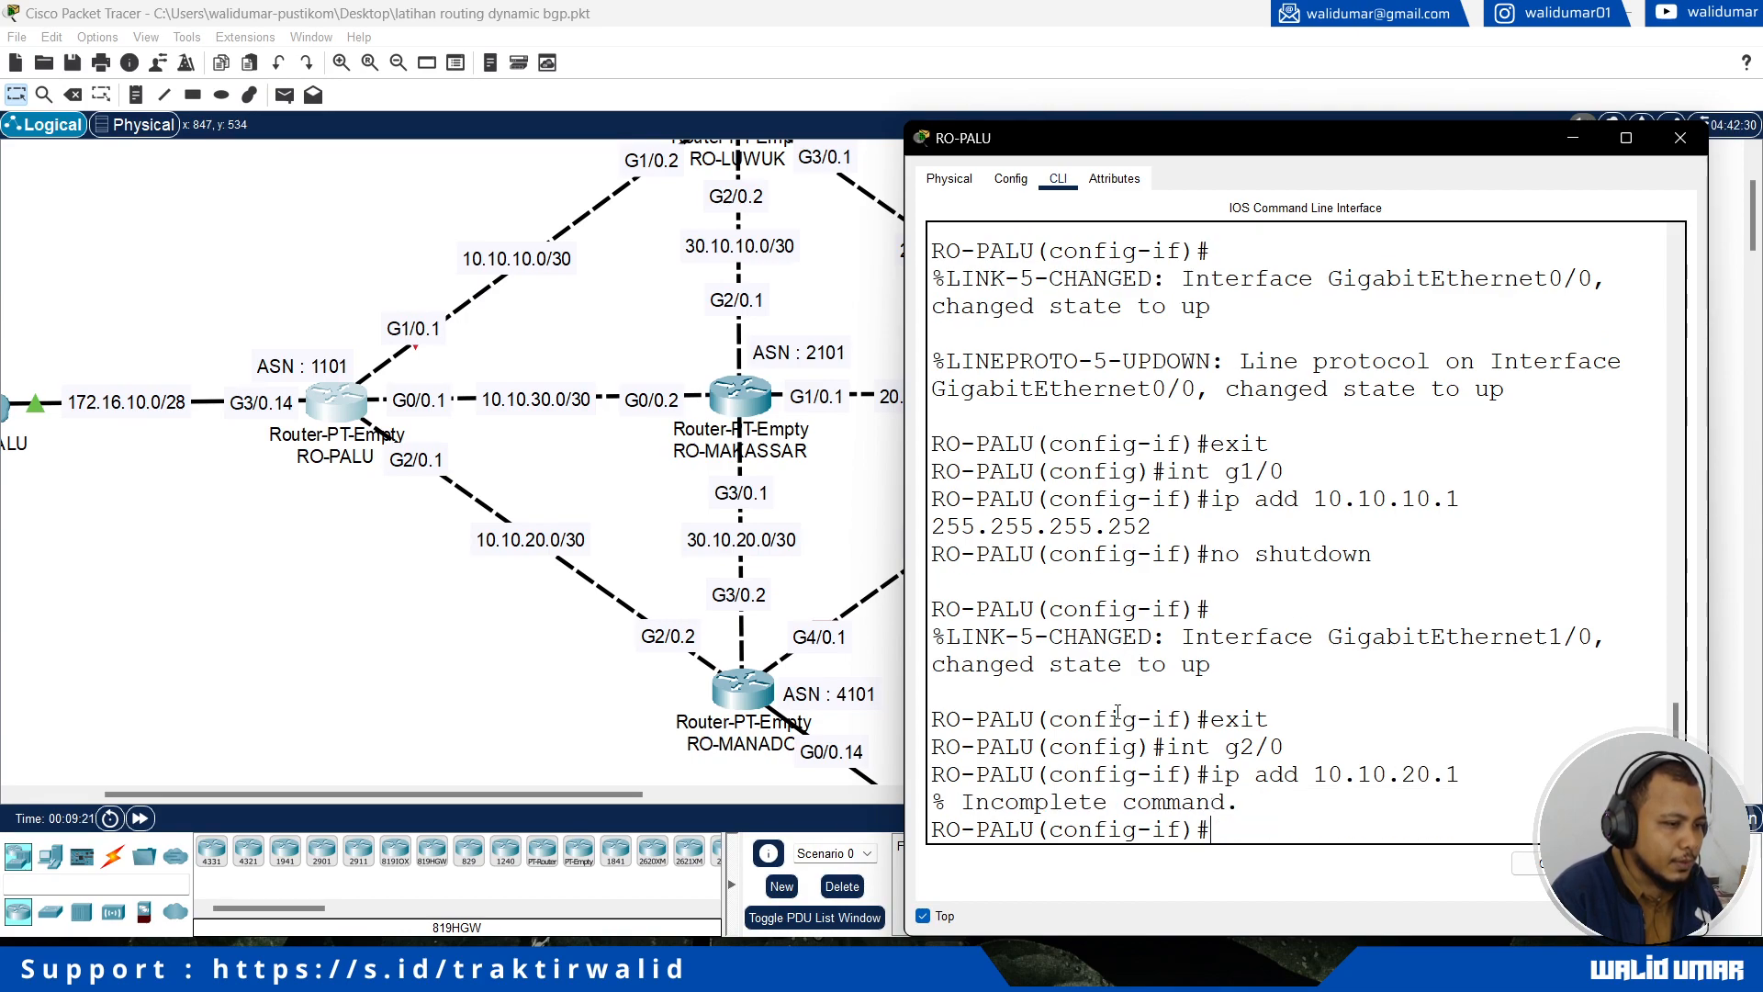
key("Up")
type("255.2")
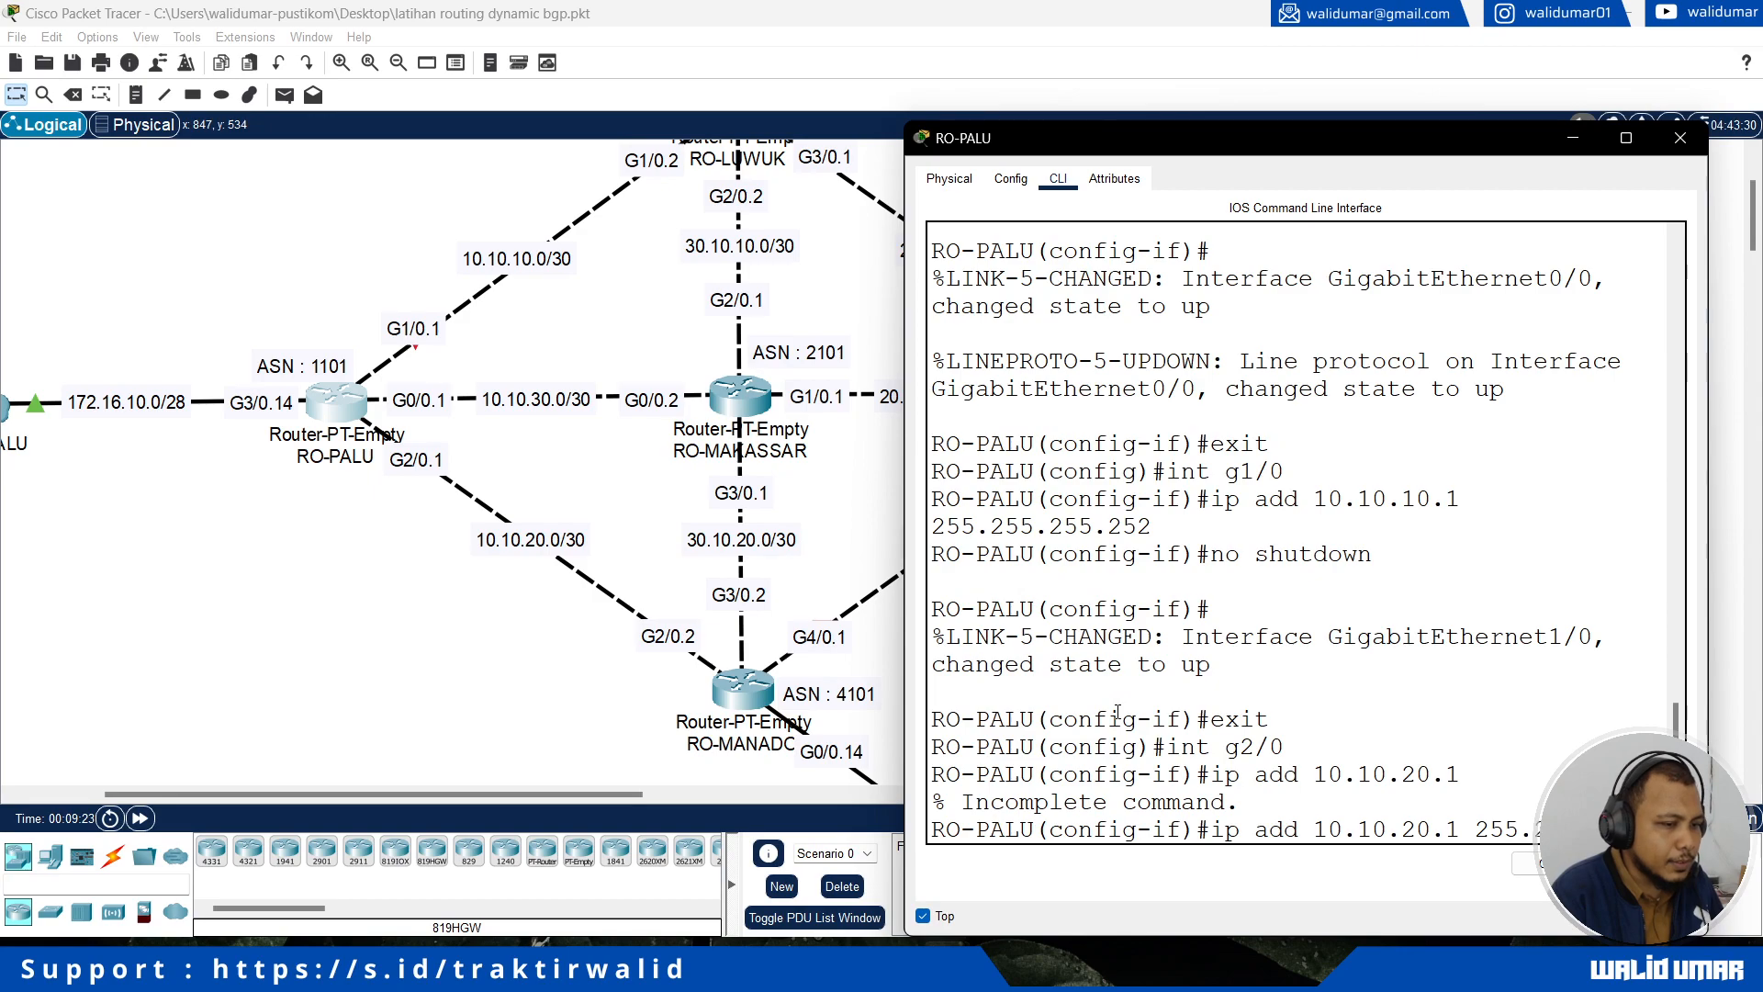
type("55.255.252")
key("Return")
Step: Enable RO-PALU's interface g2/0 with no shutdown, staying in interface configuration mode
type("no shutdown")
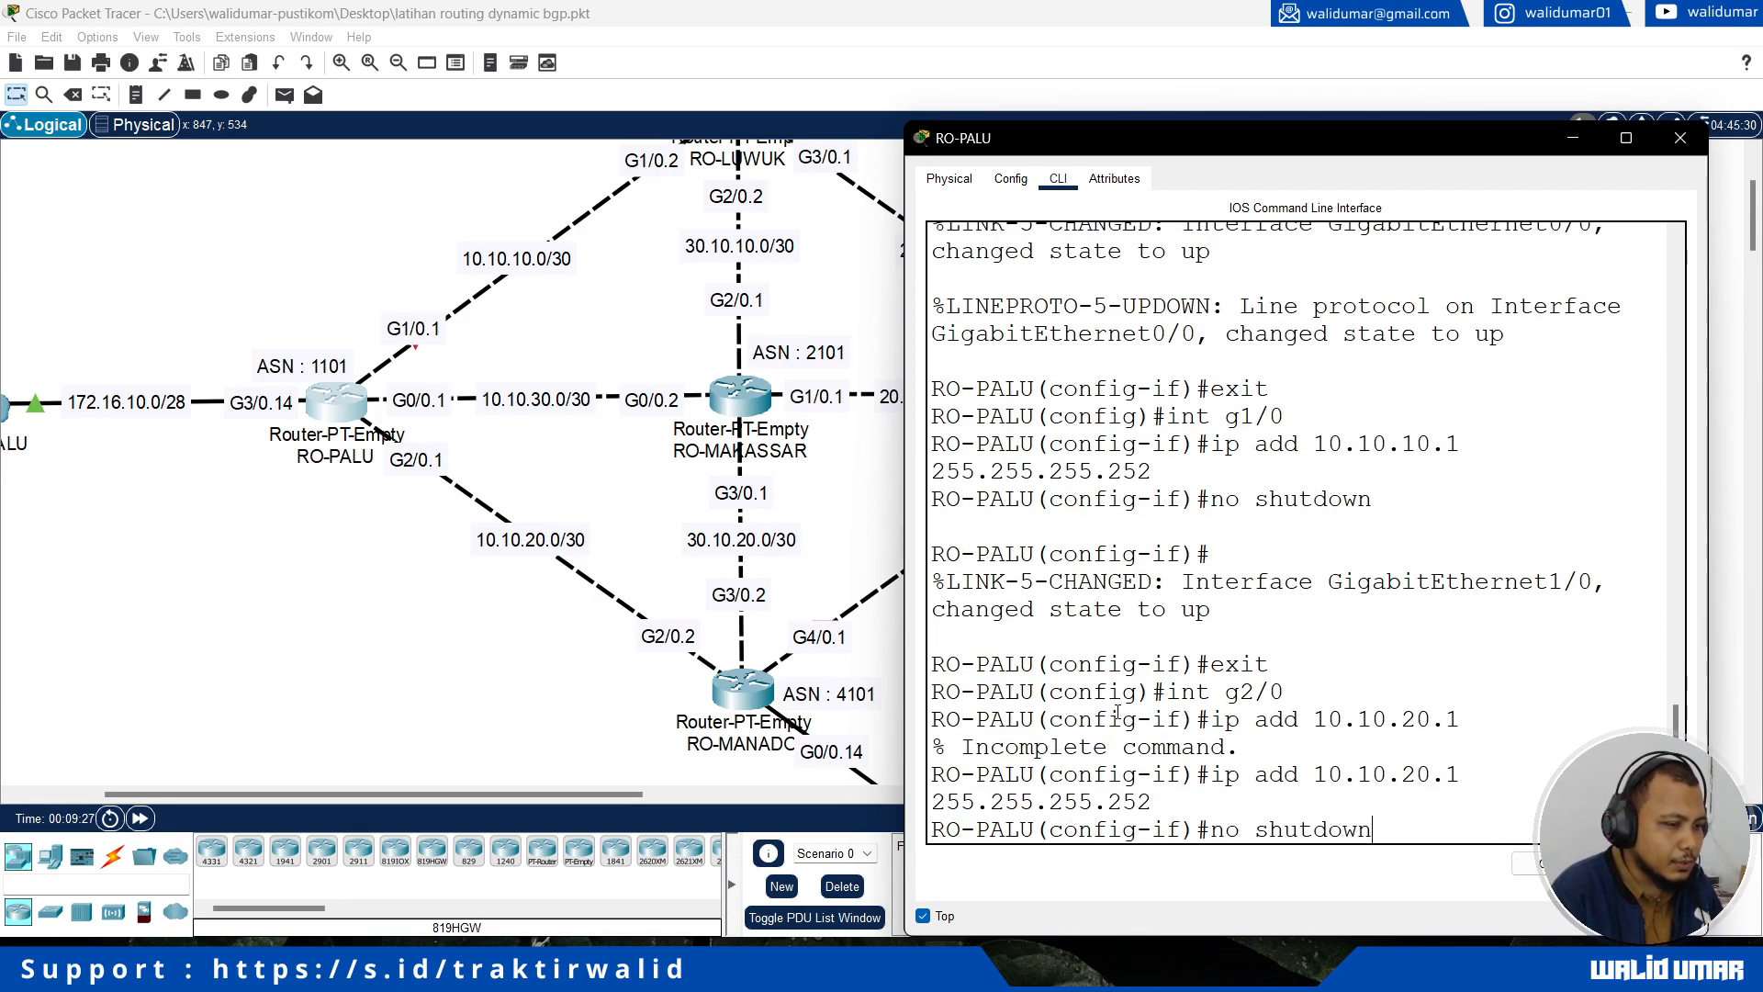
key("Return")
type("e")
key("BackSpace")
key("BackSpace")
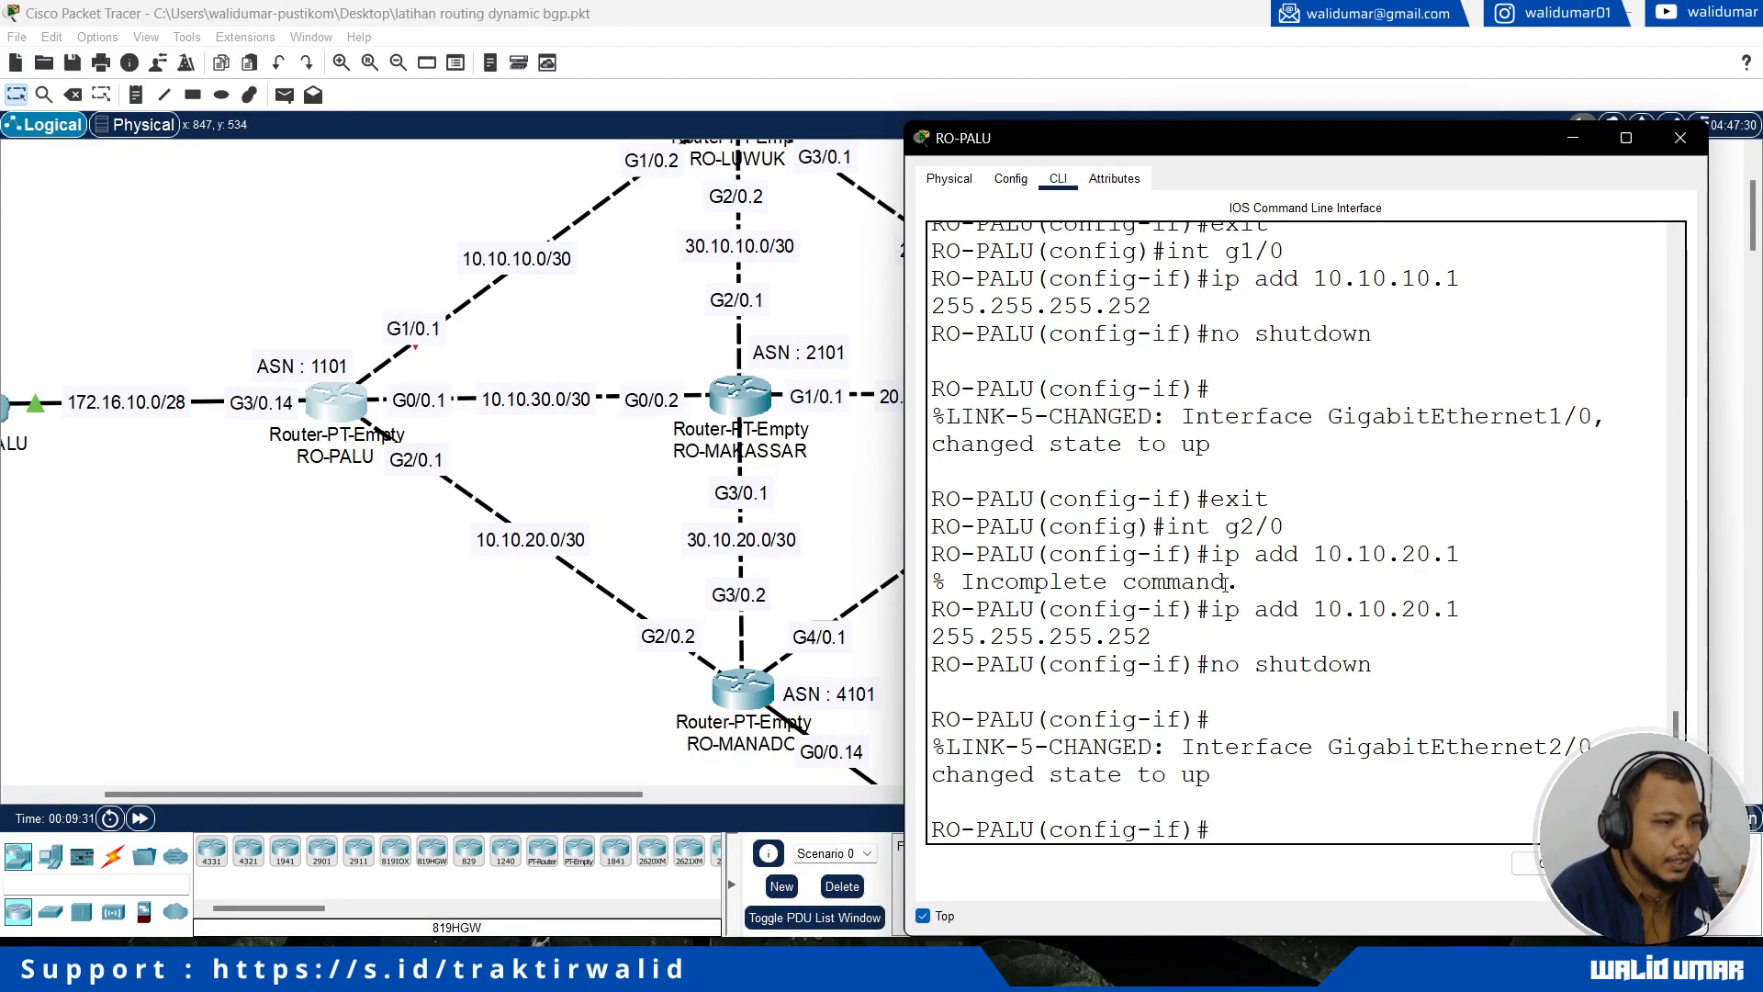
Step: Review the commands entered for interfaces g2/0, g1/0, g0/0 and g3/0 in RO-PALU's command line history
left_click_drag(1137, 554, 1285, 527)
scroll(1249, 528, "up", 1)
scroll(1249, 528, "up", 2)
left_click_drag(1194, 472, 1284, 472)
scroll(1168, 542, "up", 3)
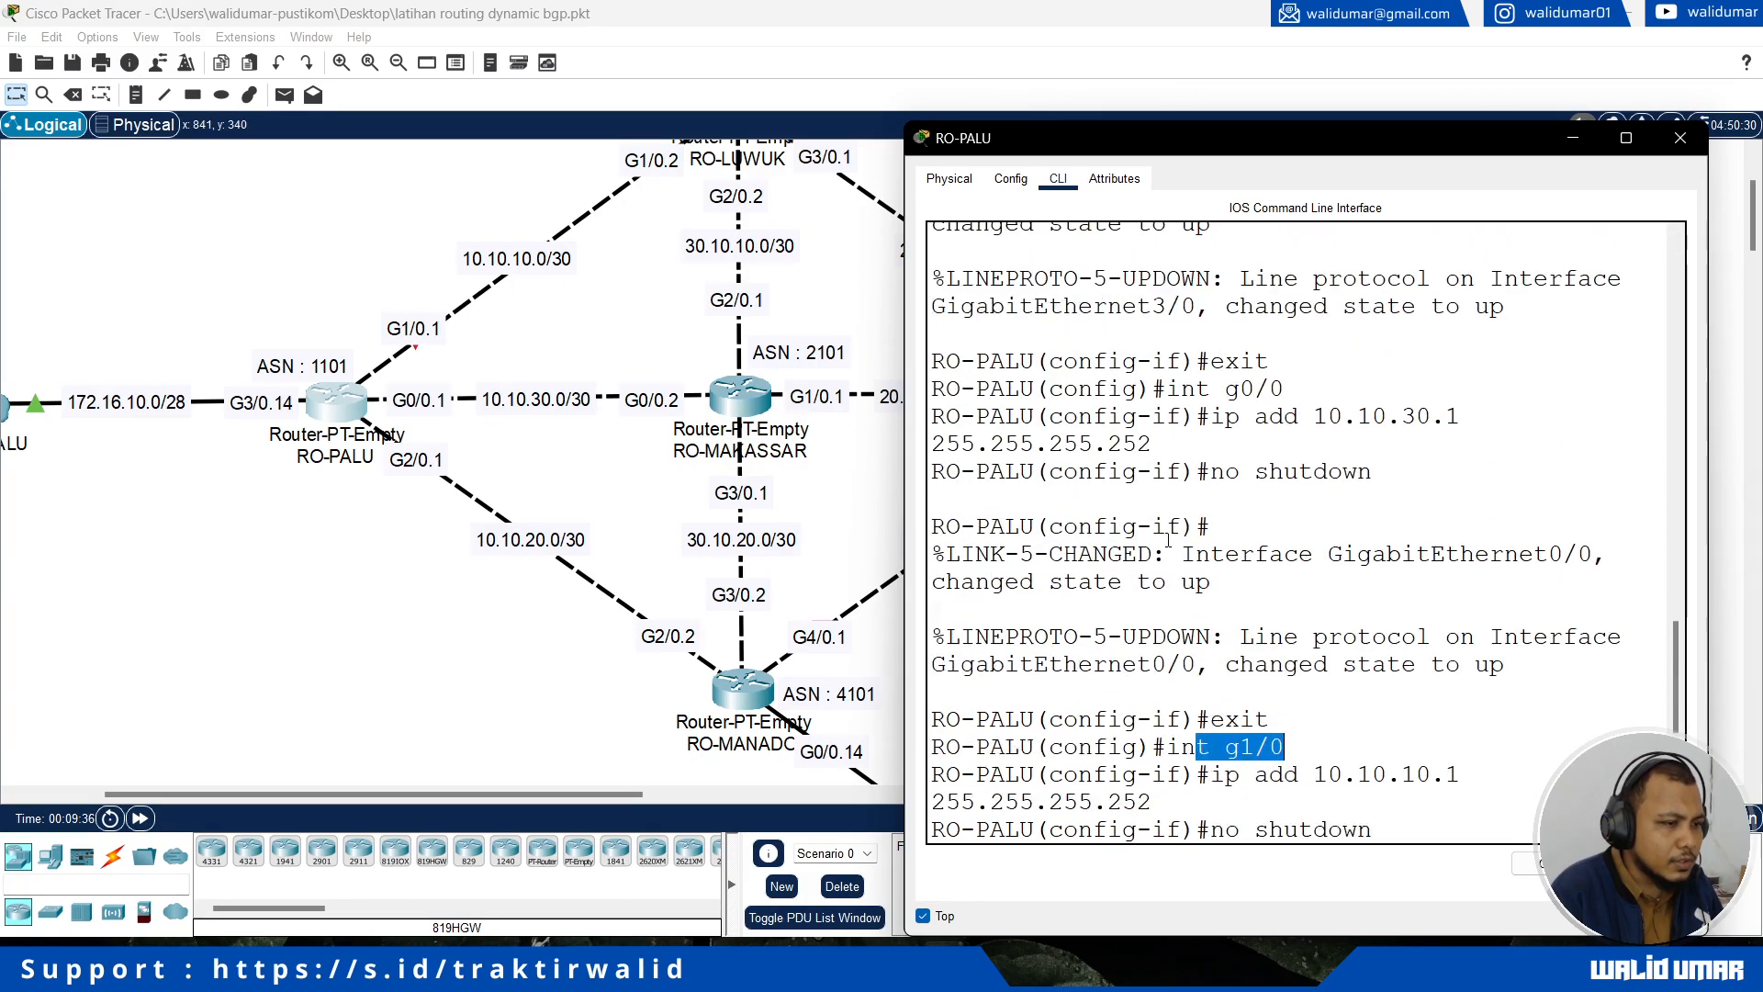
scroll(1168, 542, "up", 1)
scroll(1085, 487, "up", 1)
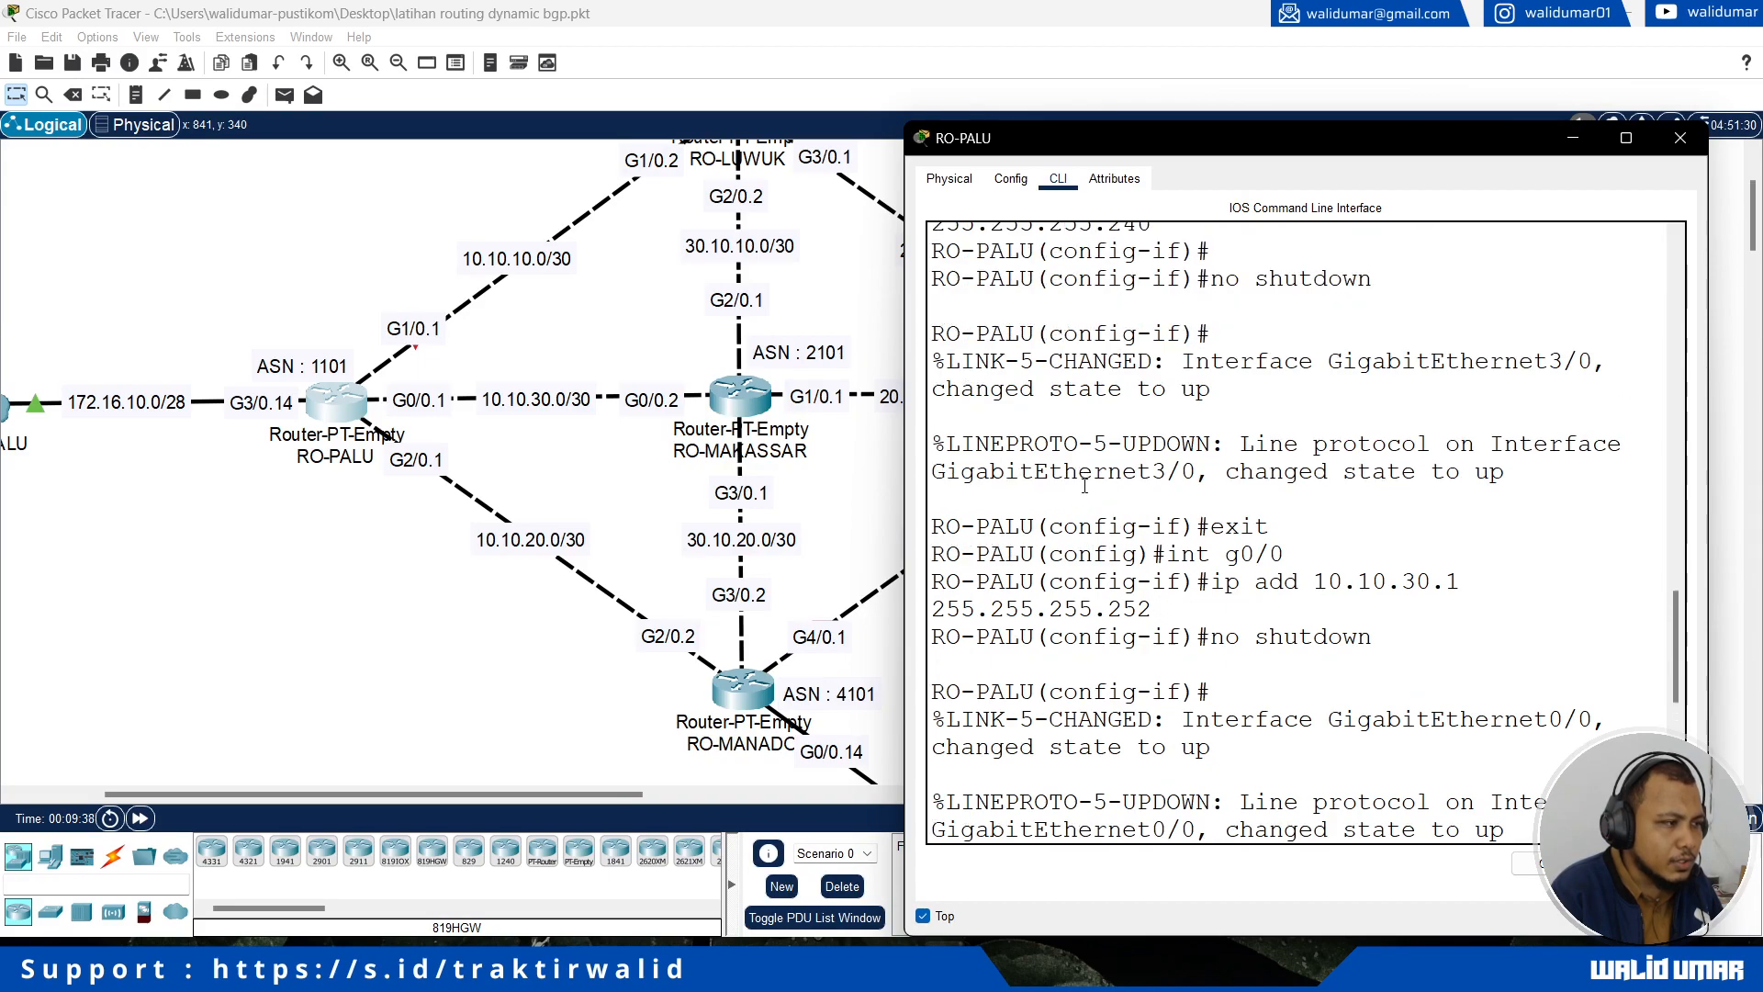
scroll(1086, 493, "up", 1)
left_click_drag(1197, 280, 1269, 282)
left_click(1256, 293)
Step: Examine RO-PALU's links and their interface labels in the topology, up to RO-LUWUK
left_click_drag(179, 319, 291, 477)
left_click_drag(331, 256, 431, 351)
left_click_drag(504, 440, 398, 395)
left_click(406, 535)
left_click_drag(405, 534, 442, 450)
left_click(344, 658)
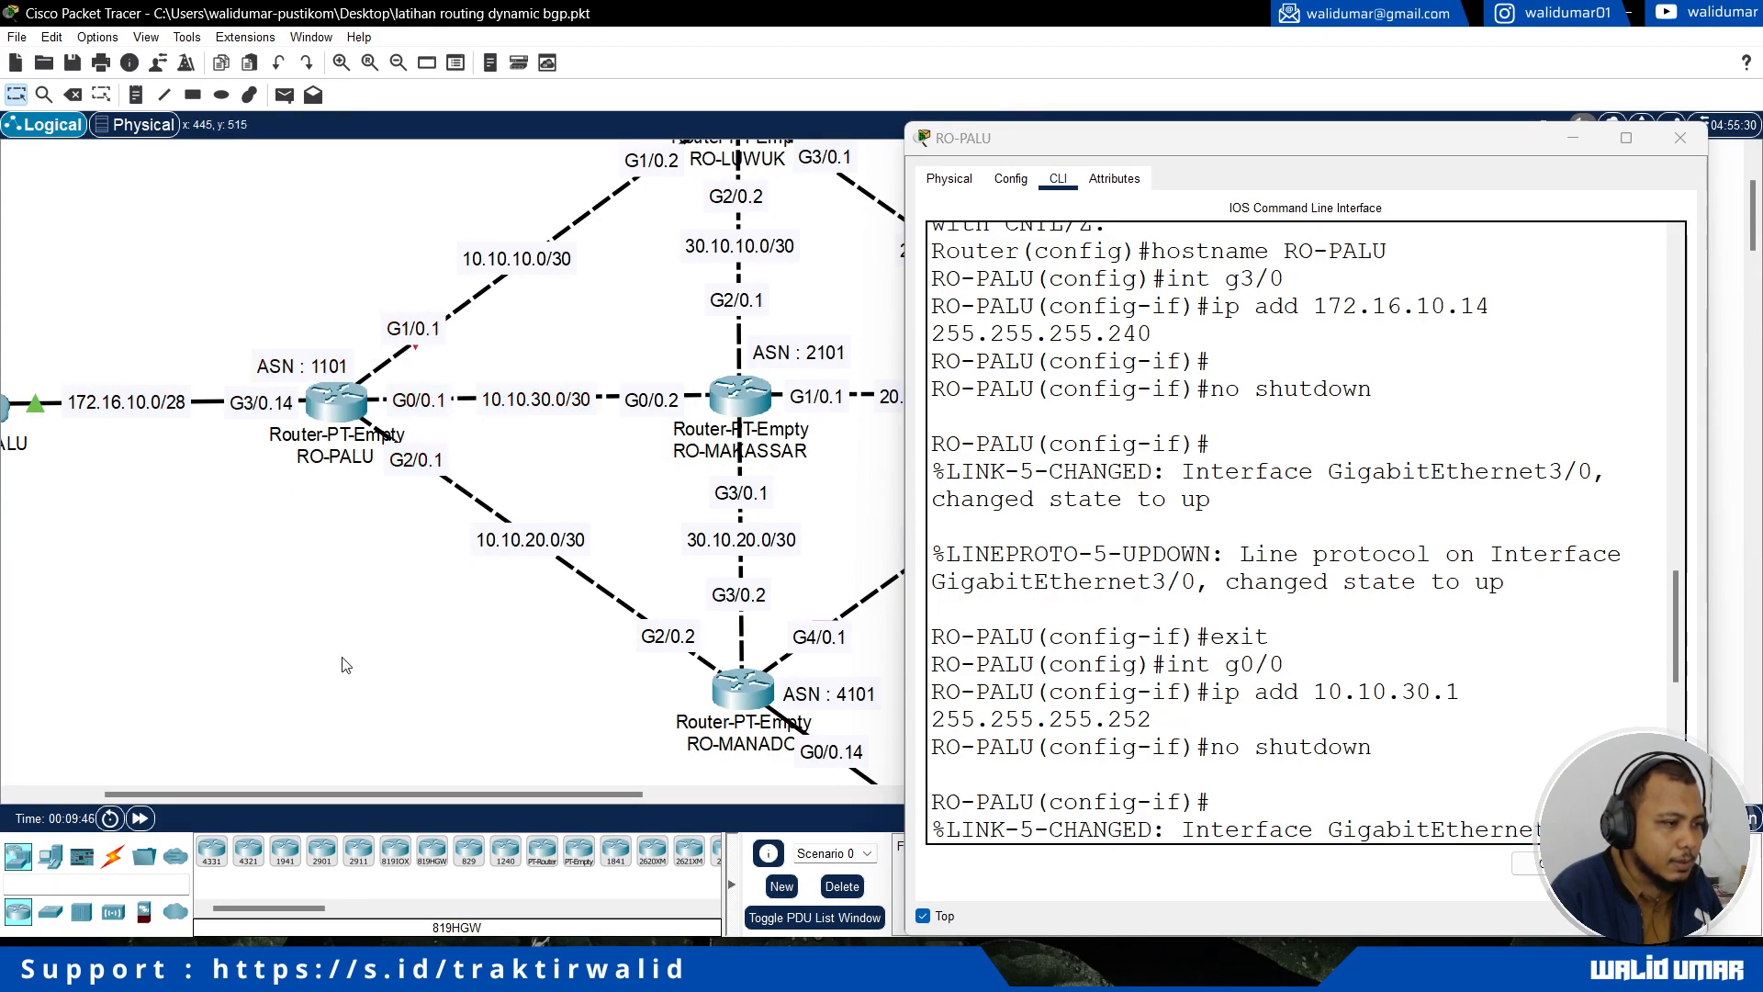
left_click_drag(438, 786, 451, 790)
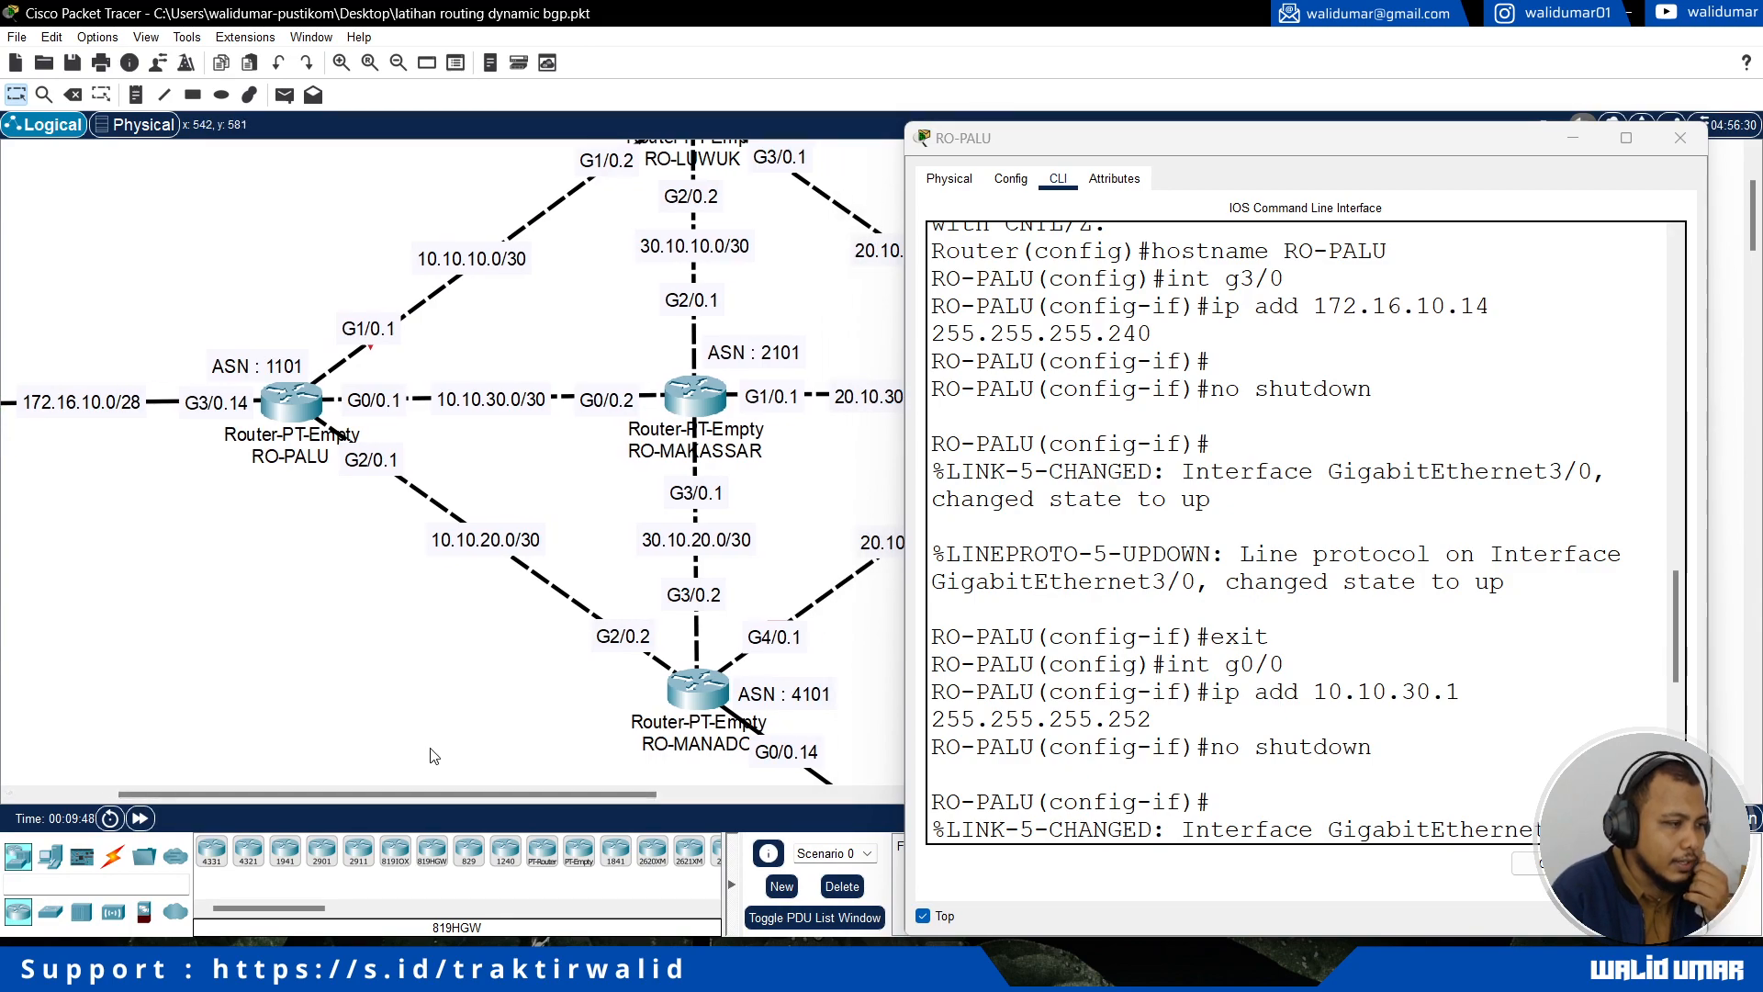
scroll(428, 735, "up", 3)
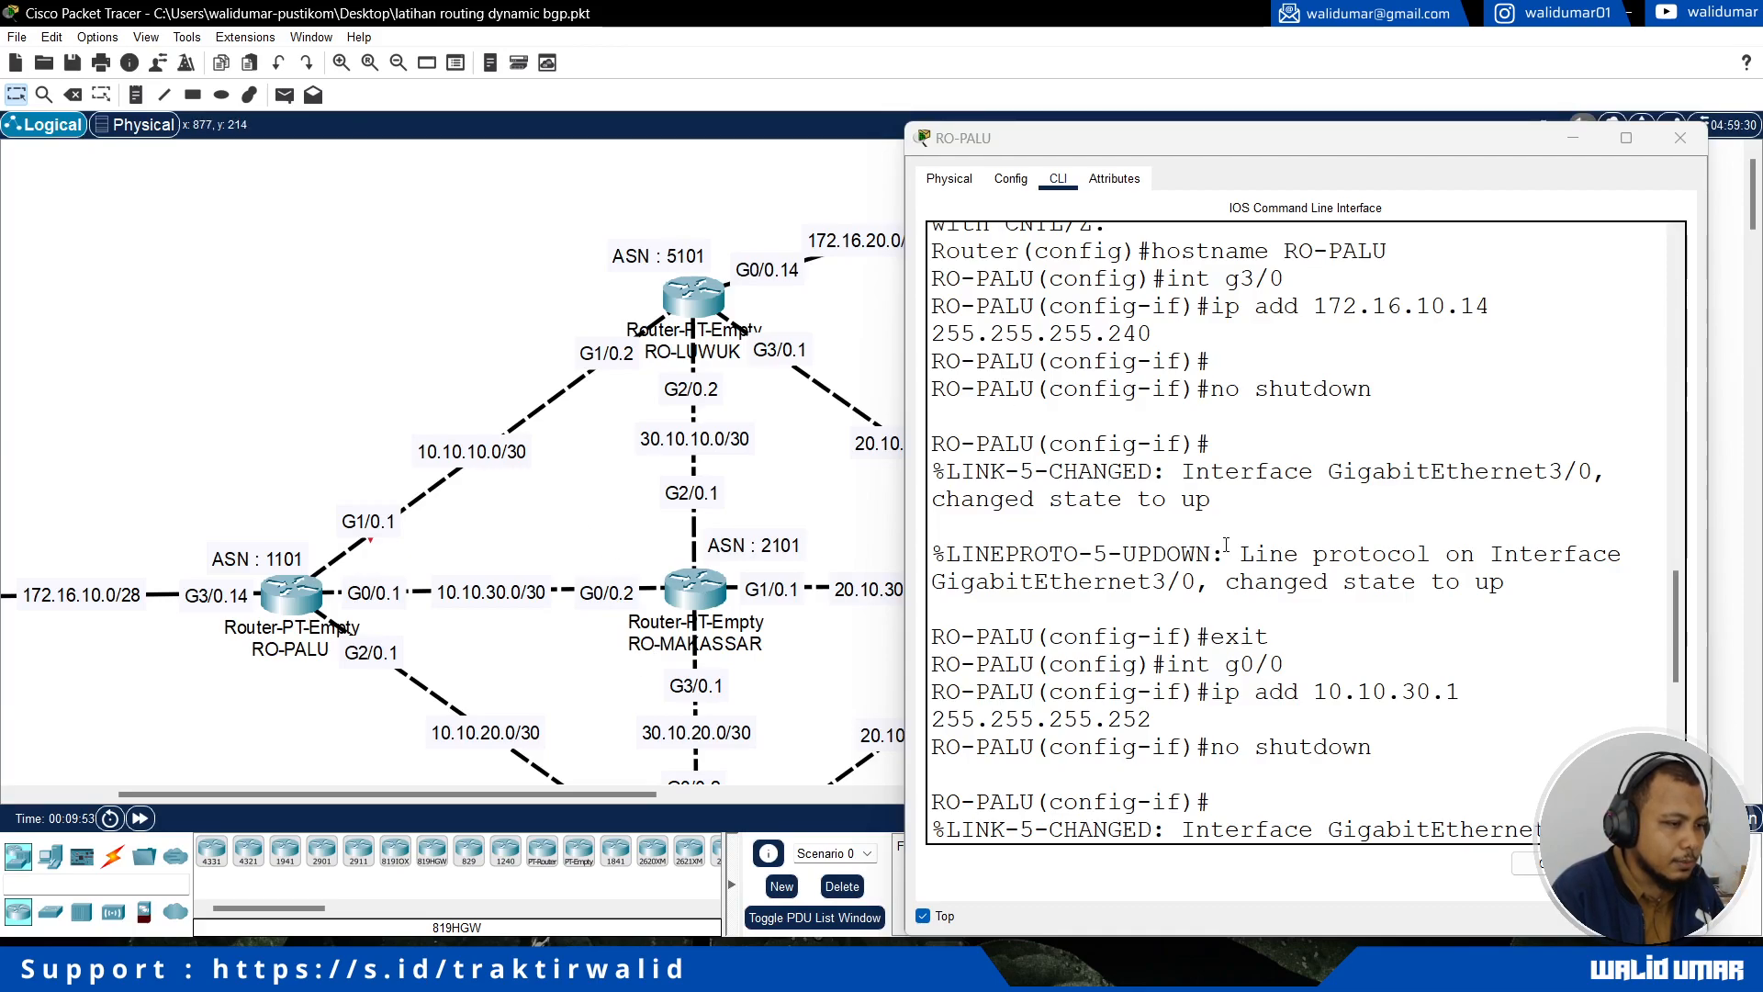
Step: Close RO-PALU's window and open RO-LUWUK's command line interface, kept on top beside the topology
left_click(922, 915)
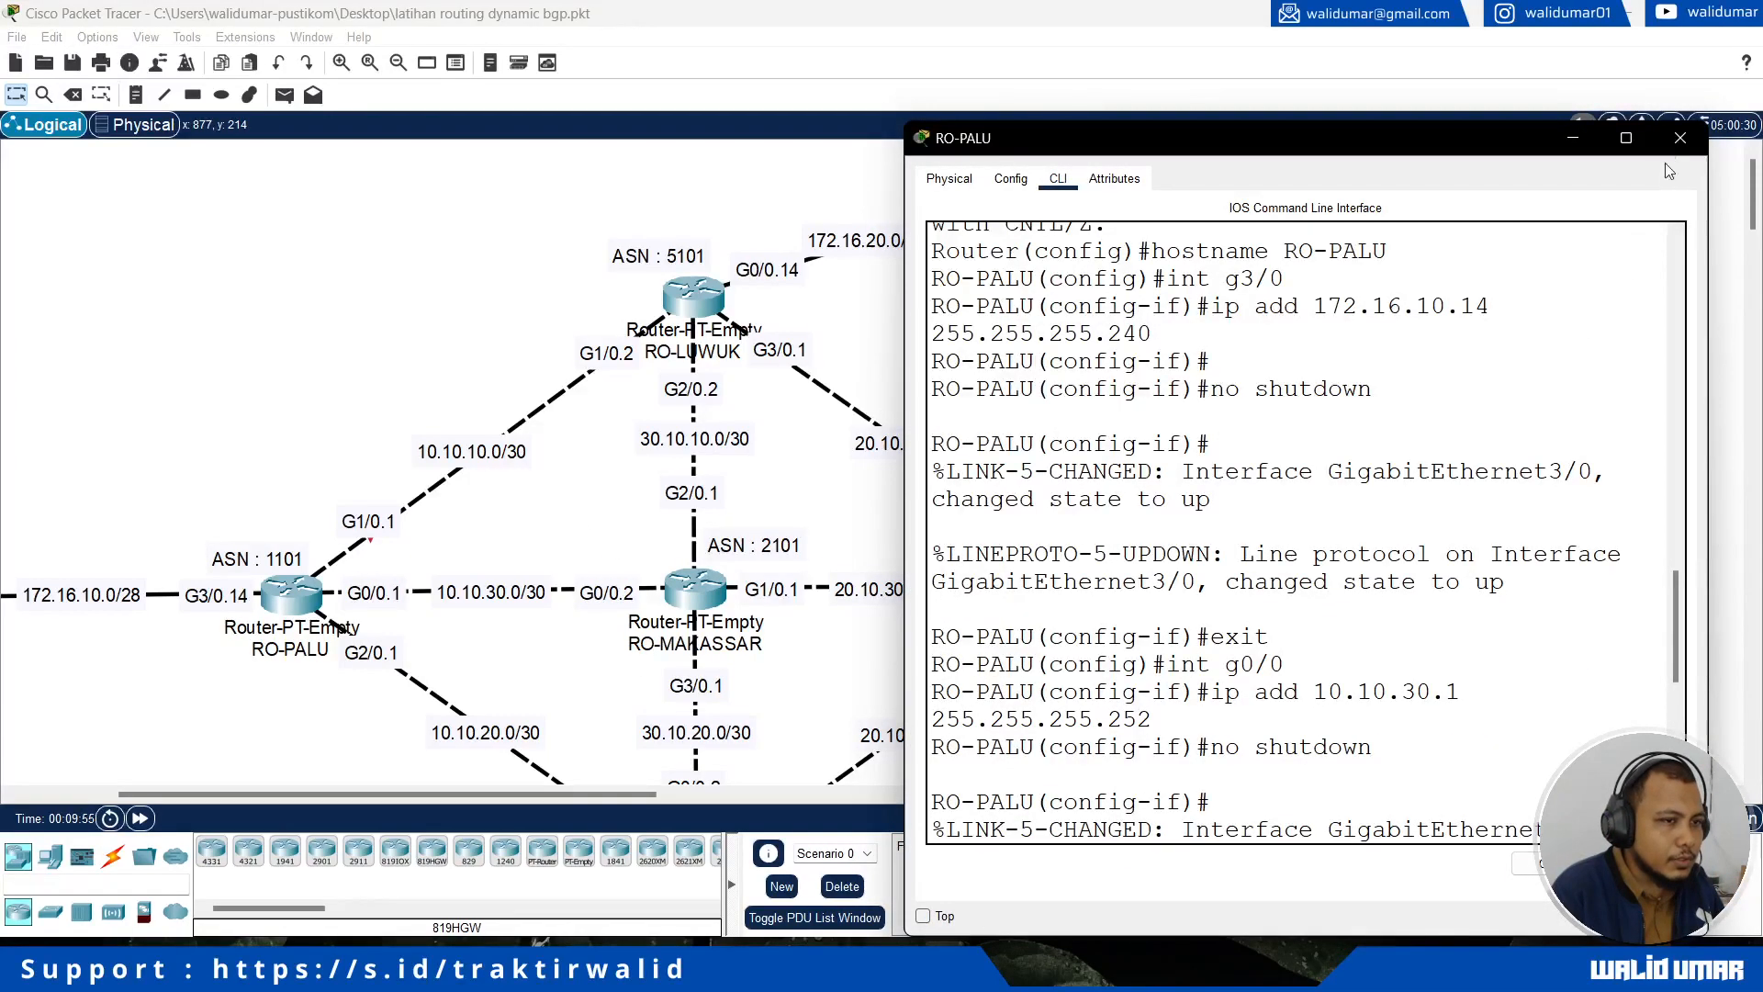
left_click(1680, 138)
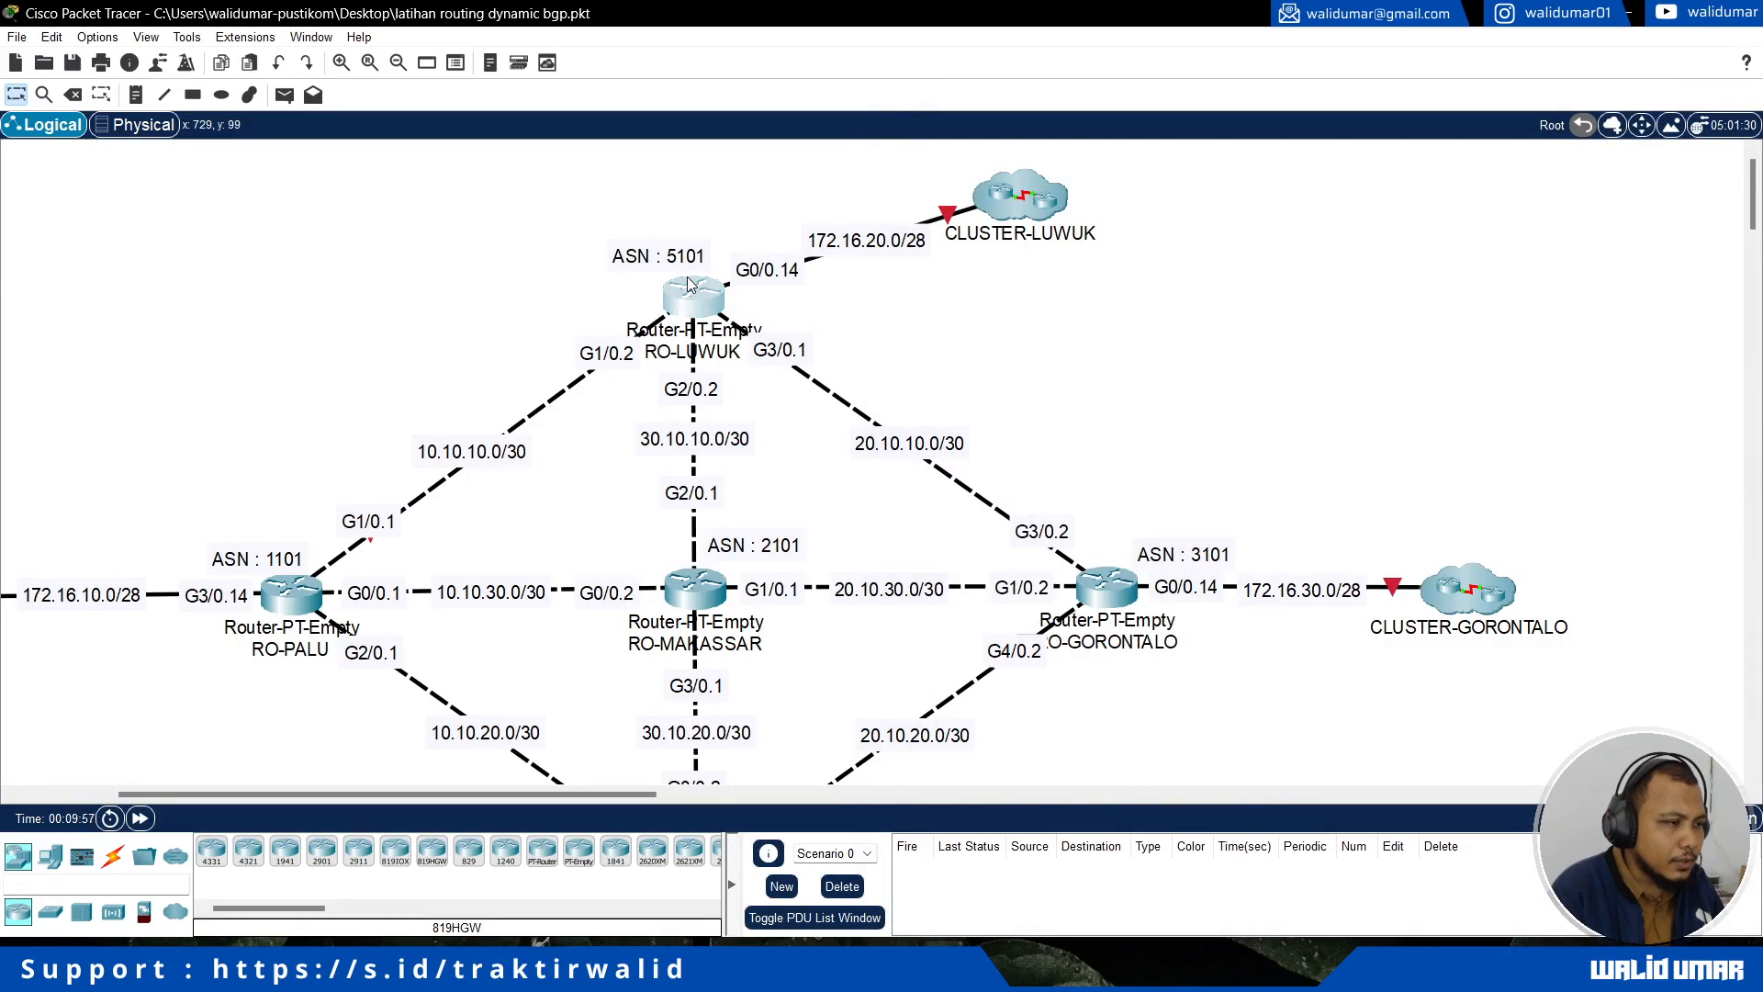
left_click(688, 289)
left_click_drag(808, 154, 1061, 152)
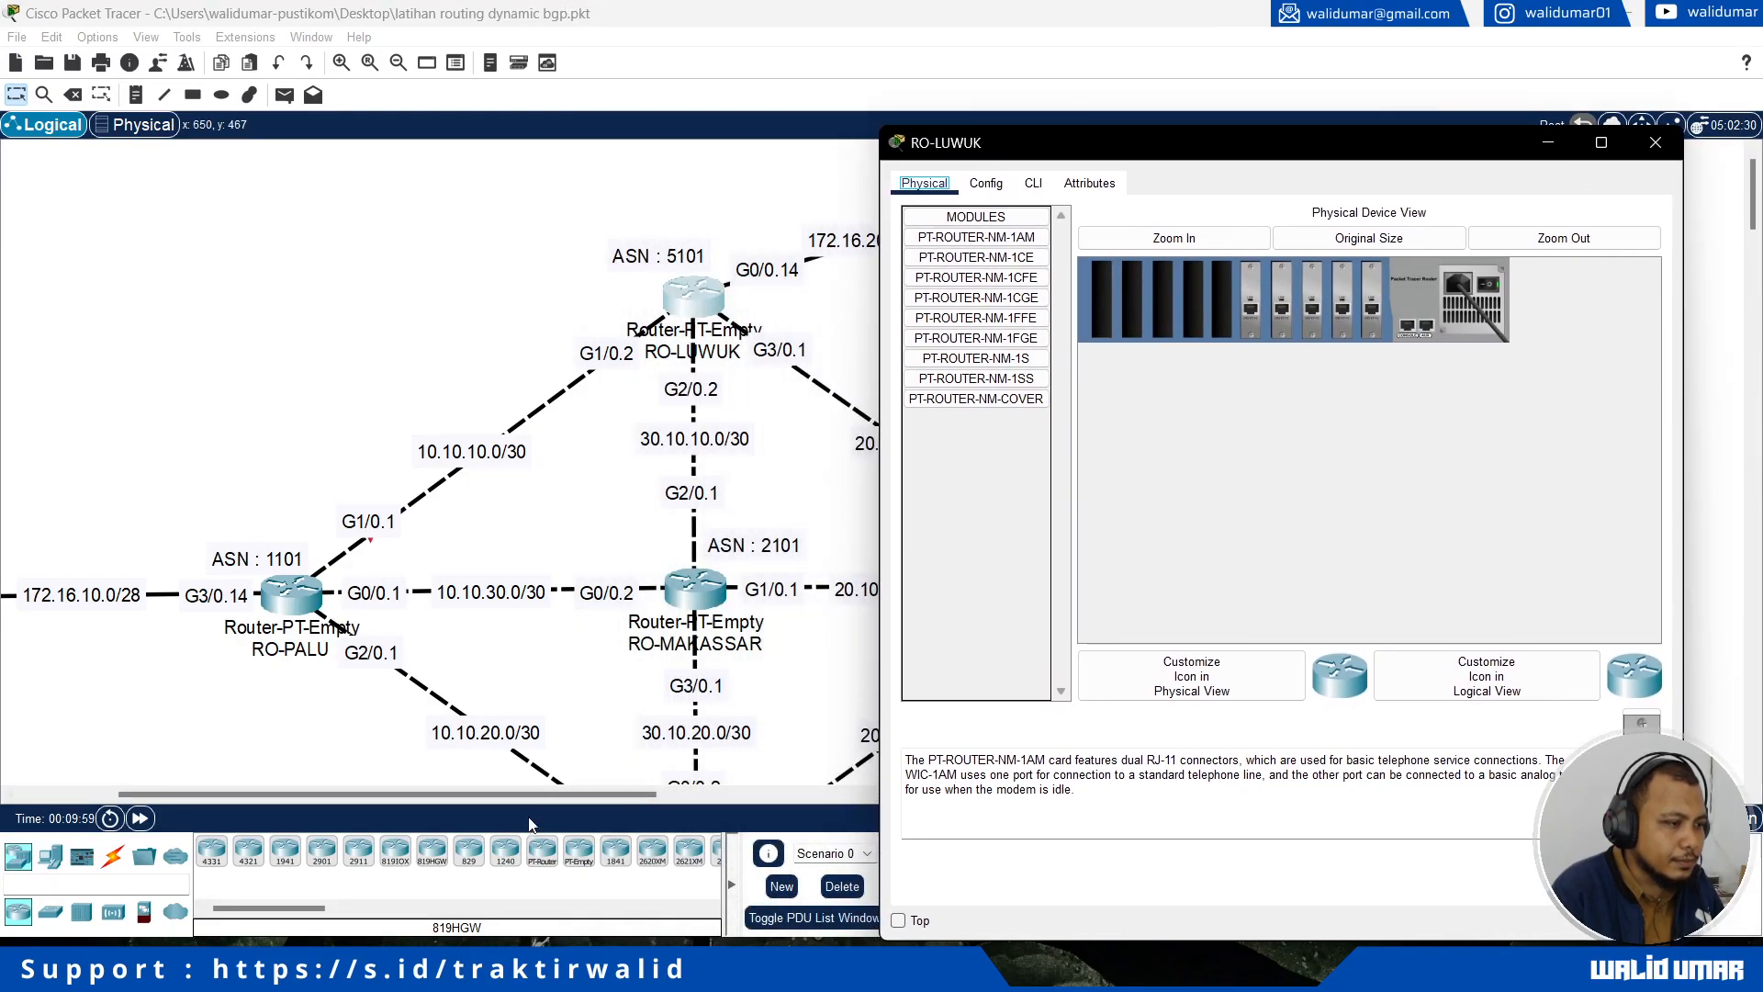
left_click(898, 920)
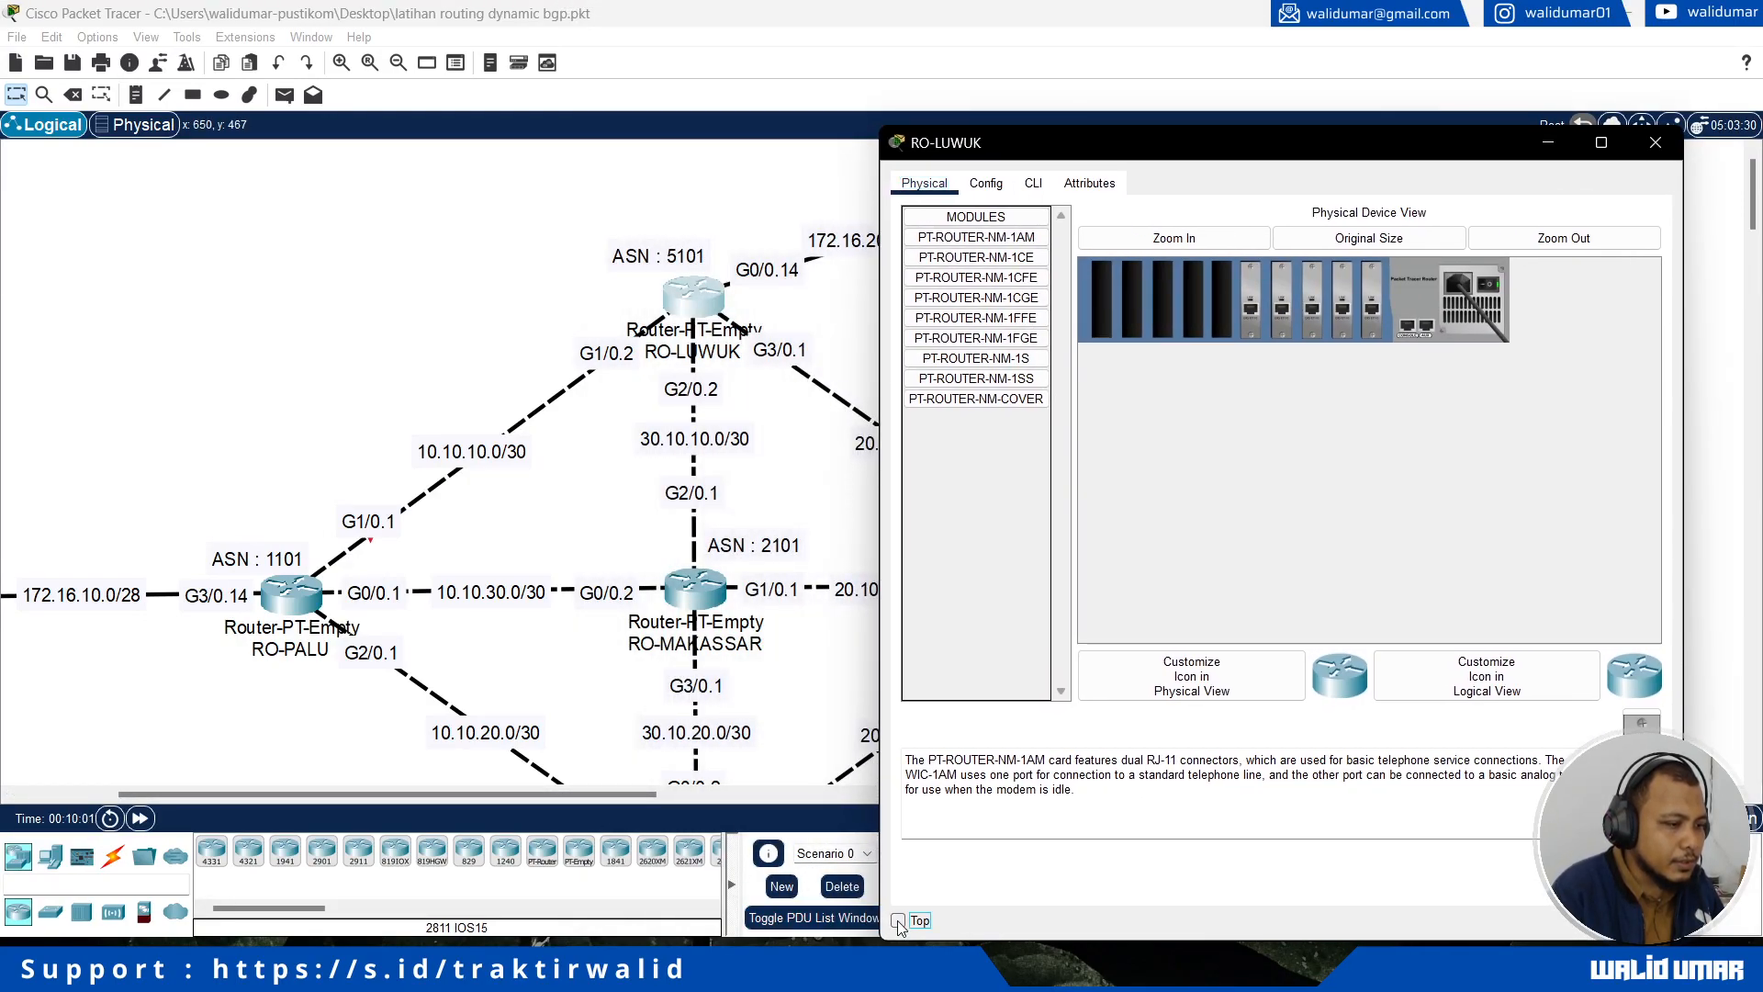
left_click_drag(569, 794, 653, 813)
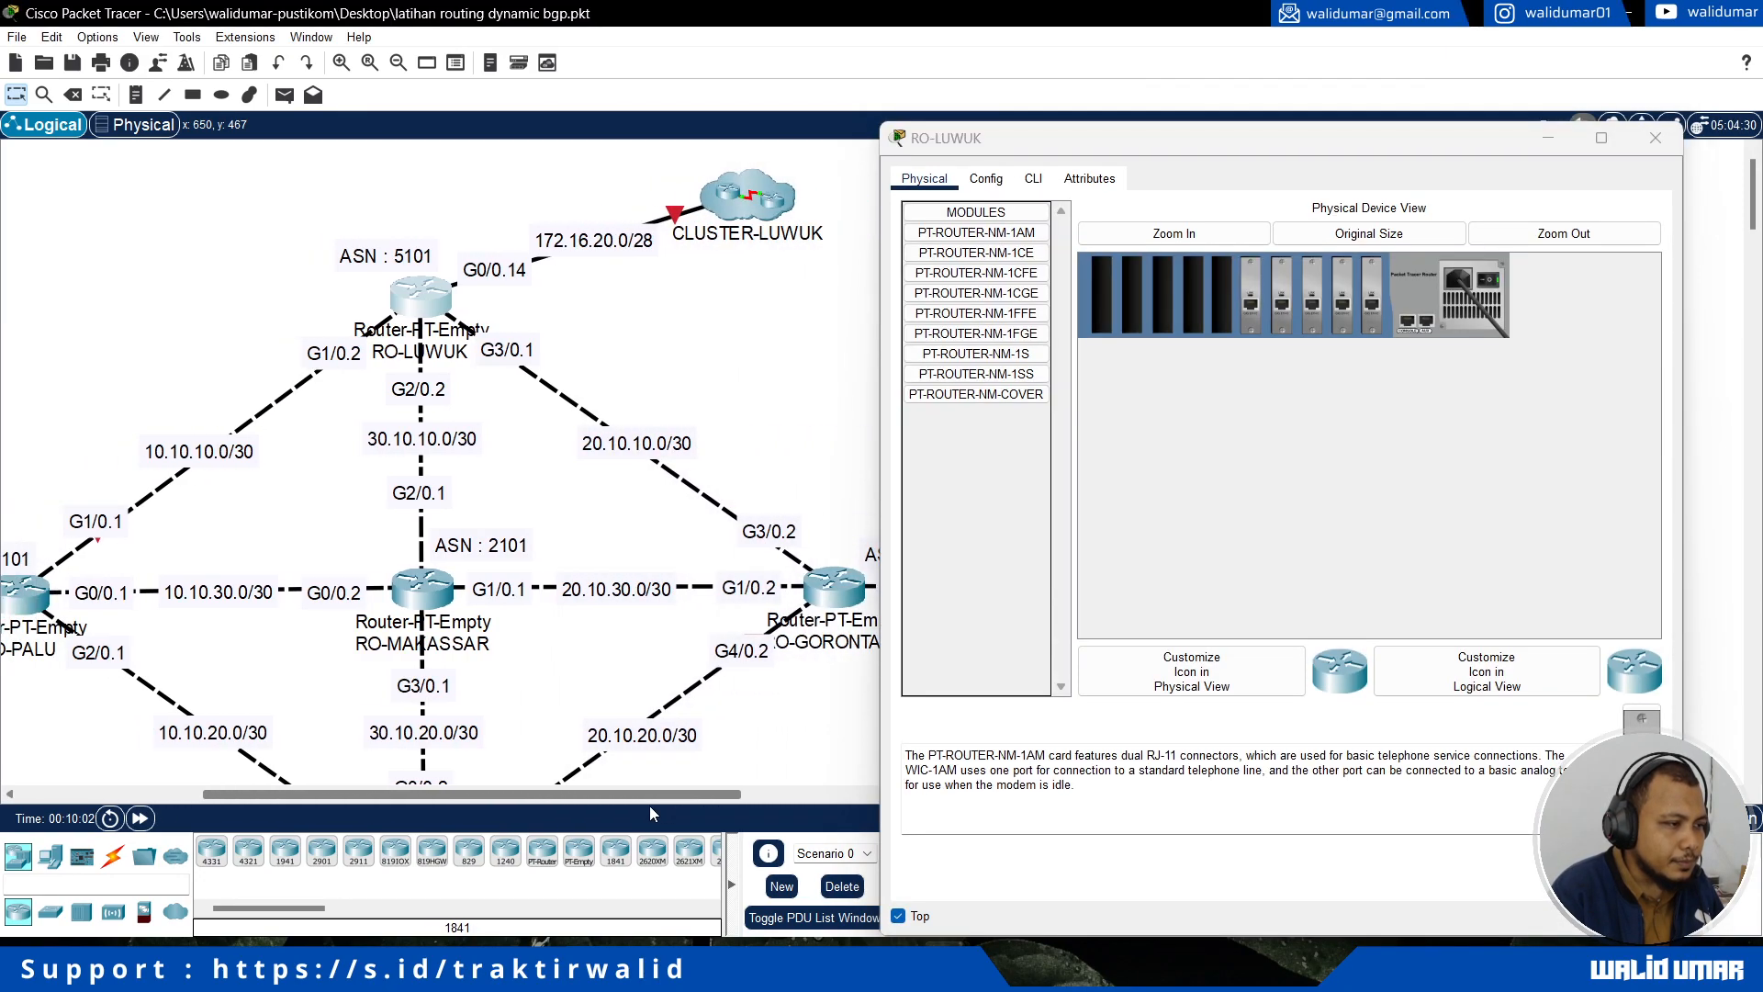
left_click(1033, 178)
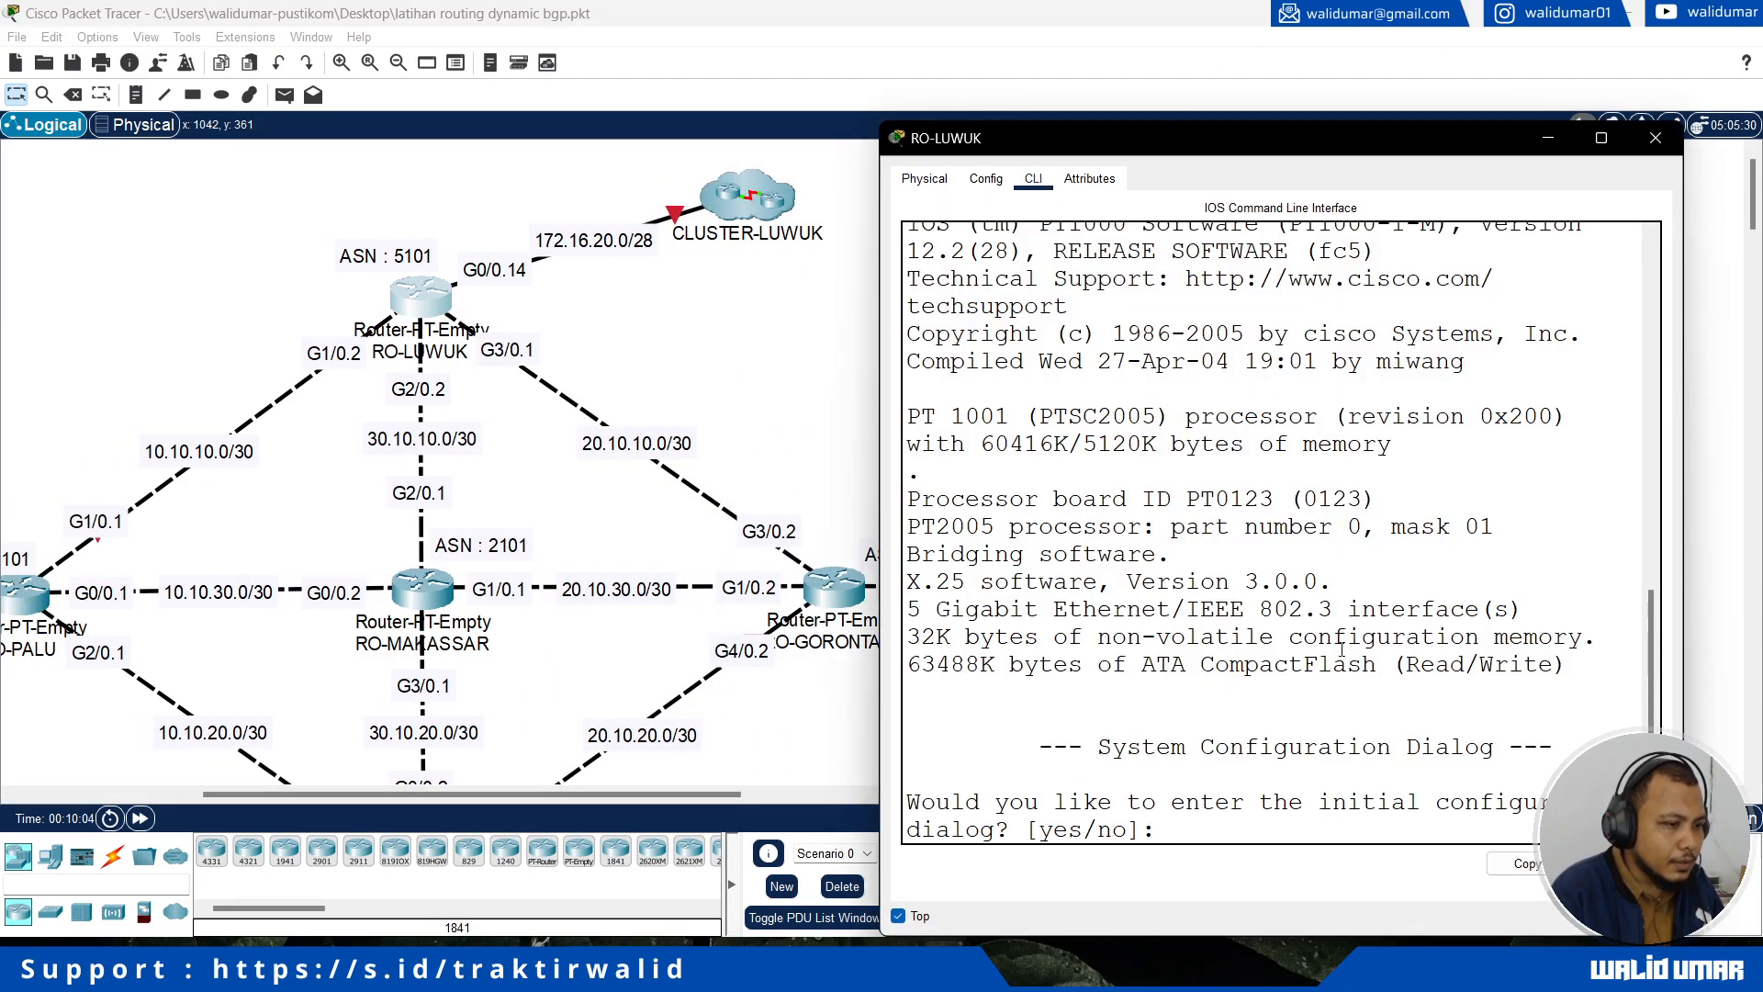
Step: Decline RO-LUWUK's initial configuration dialog and enter global configuration mode from privileged mode
type("no")
key("Return")
key("Return")
type("en")
key("Return")
type("conf t")
key("Return")
Step: Set the router's hostname to RO-LUWUK
type("hostna")
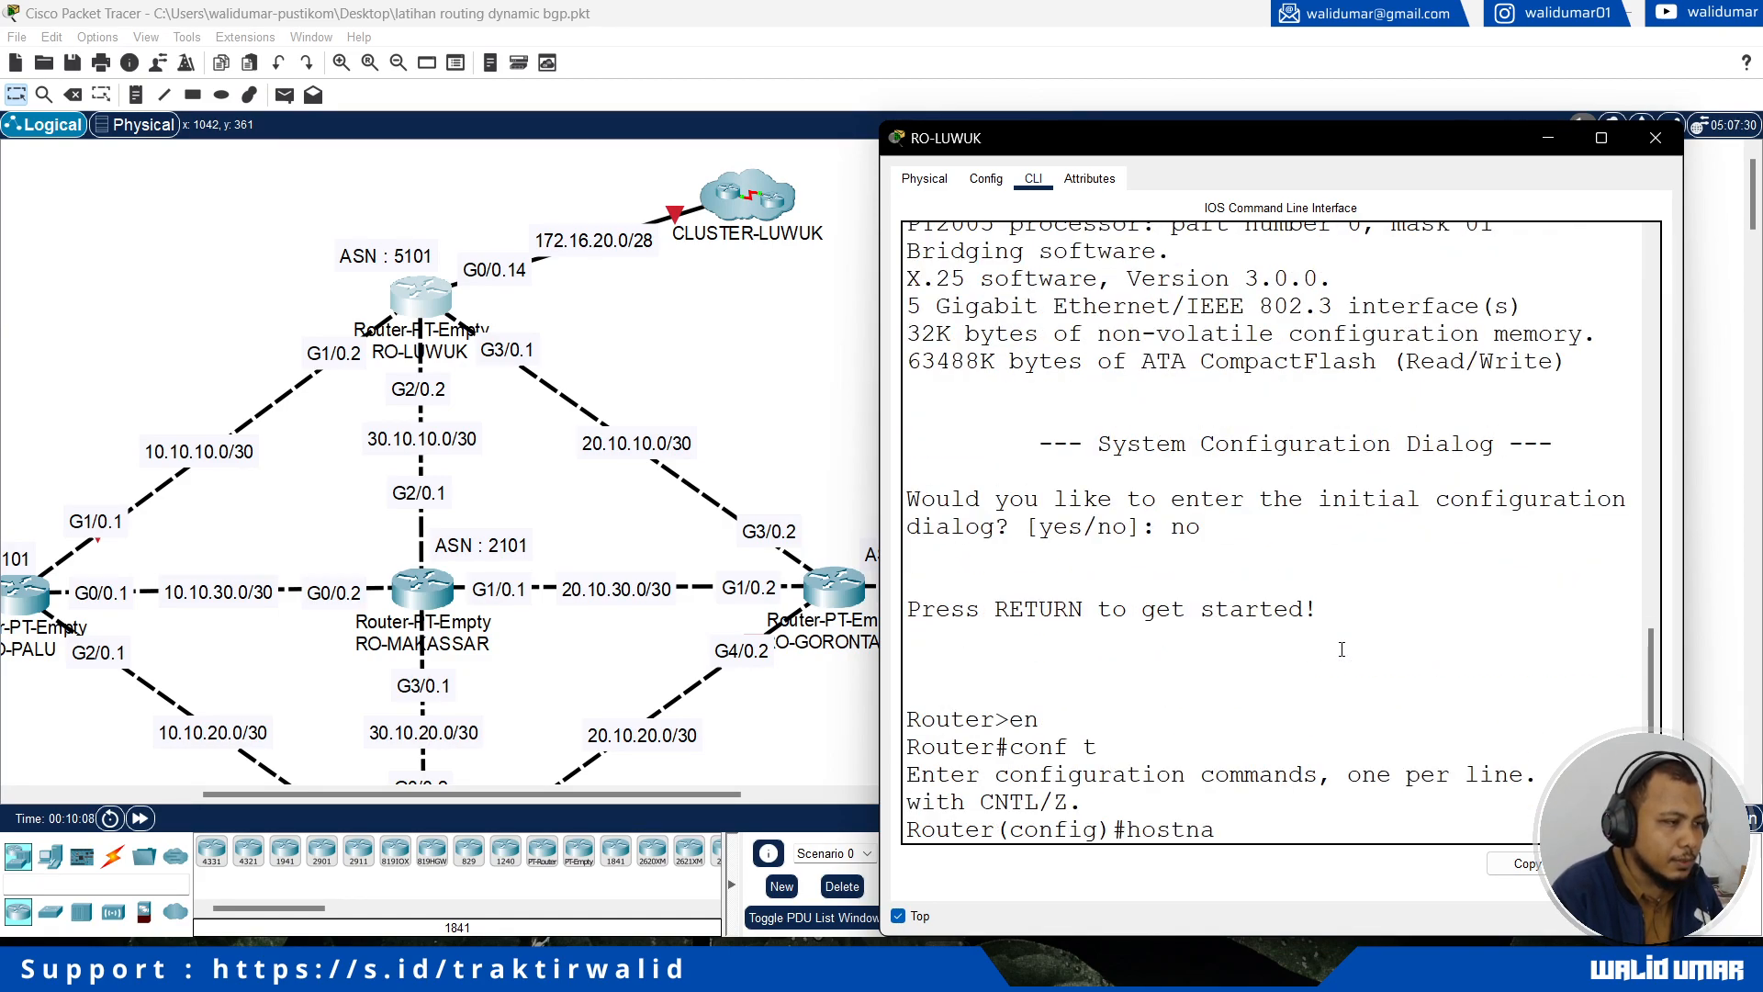
type("me RO-LUWU")
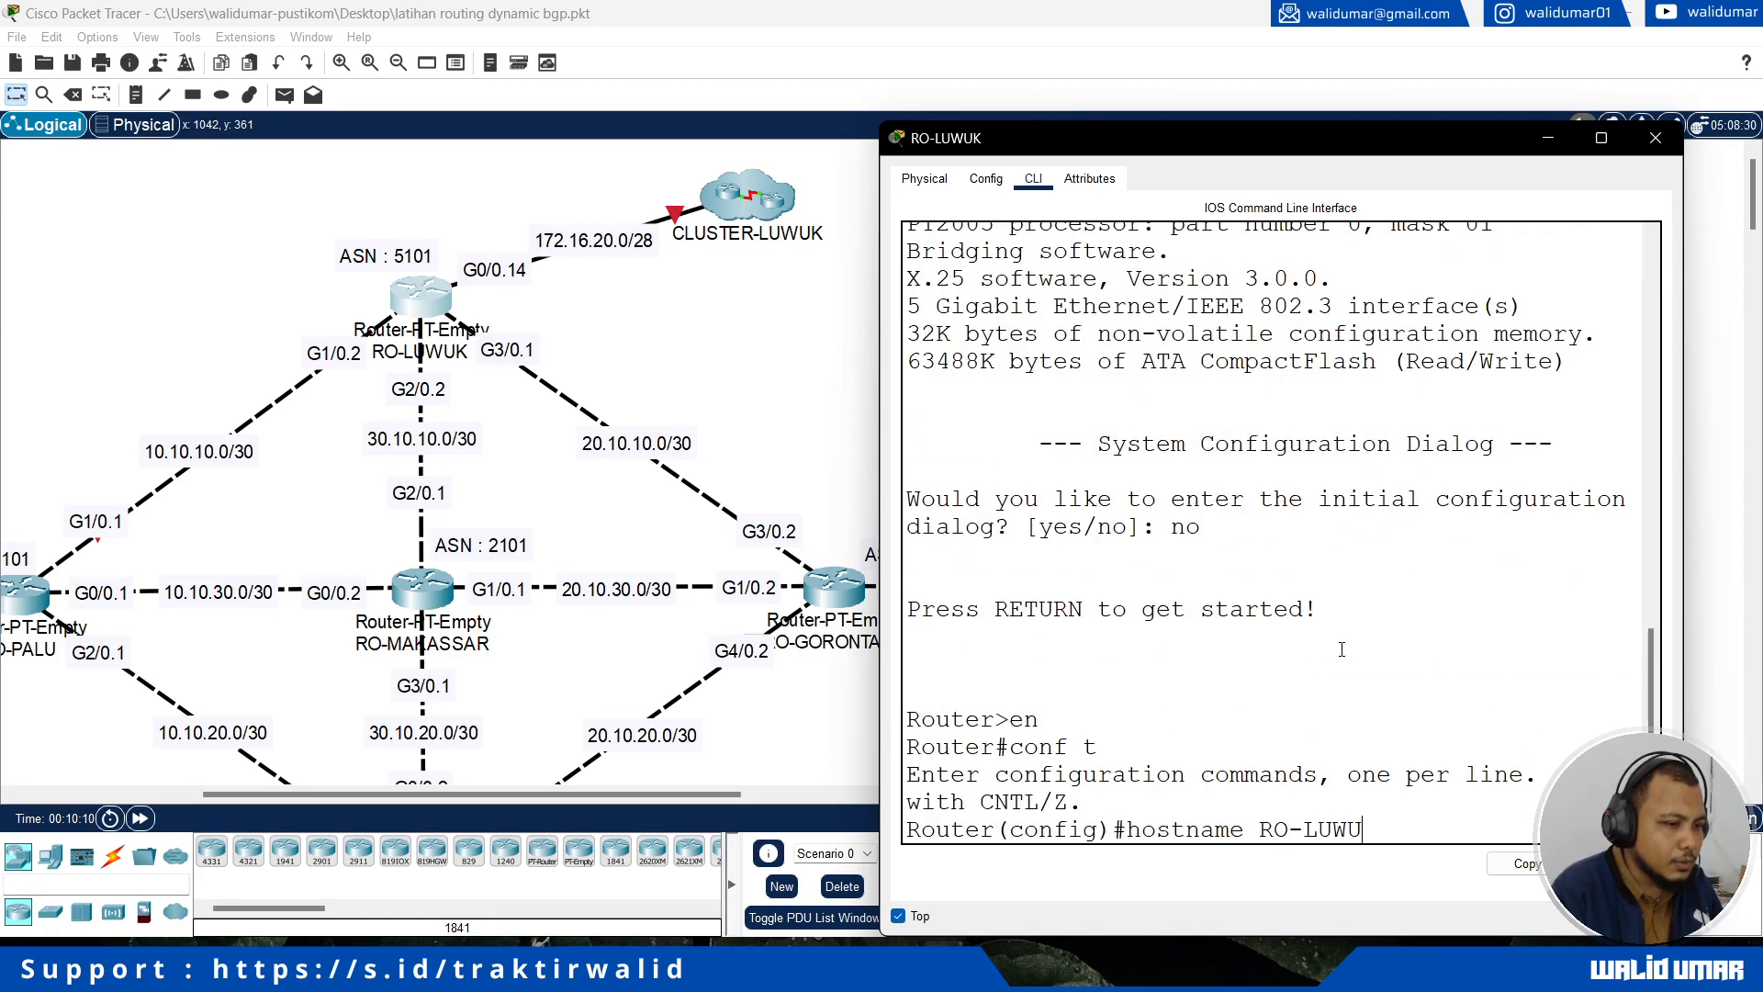
type("K")
key("Return")
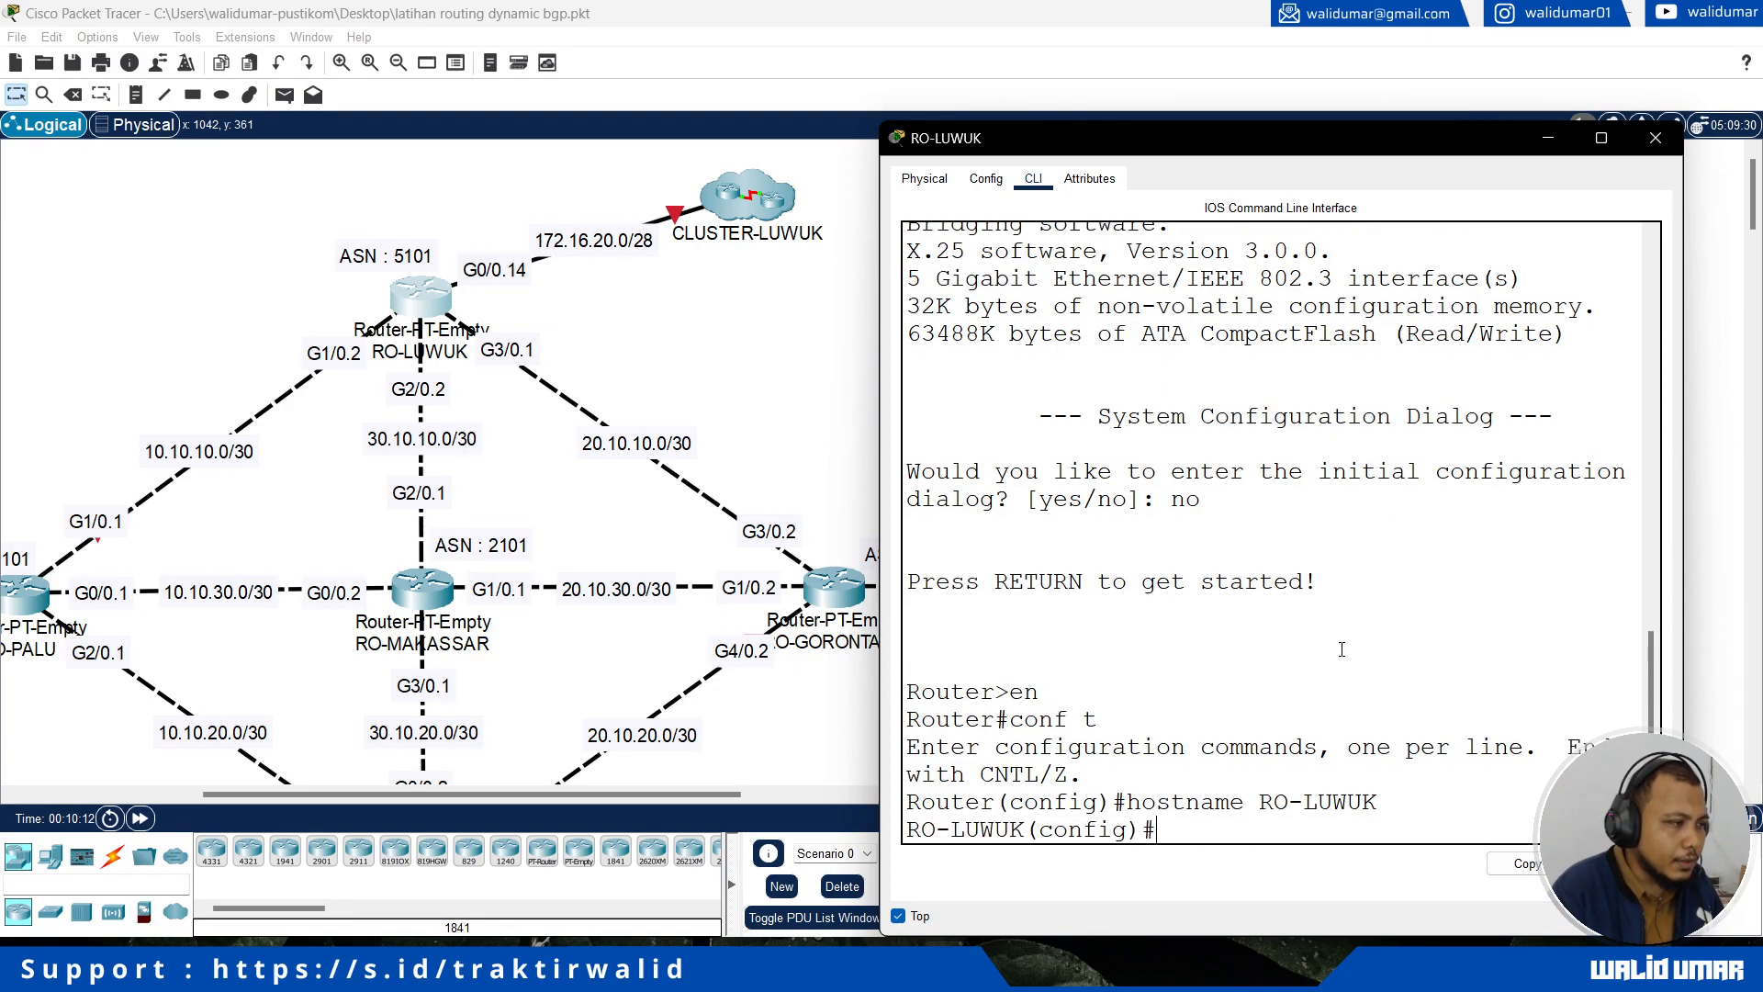
left_click(11, 609)
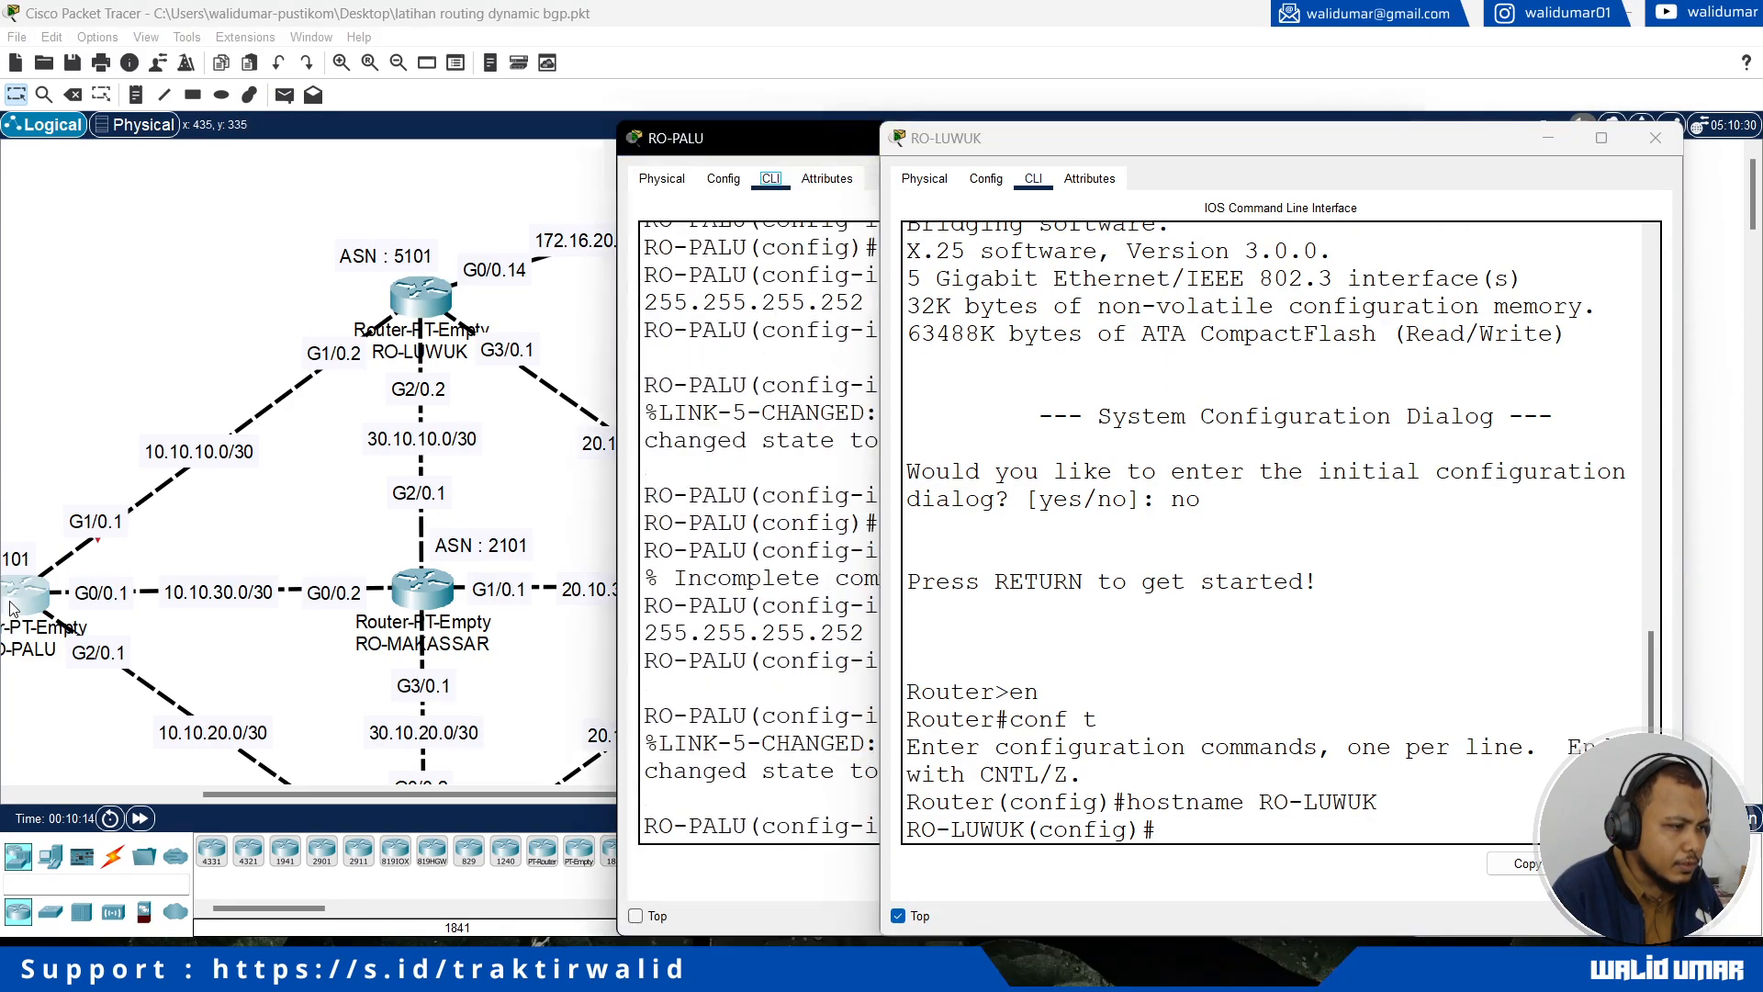
left_click_drag(730, 134, 211, 129)
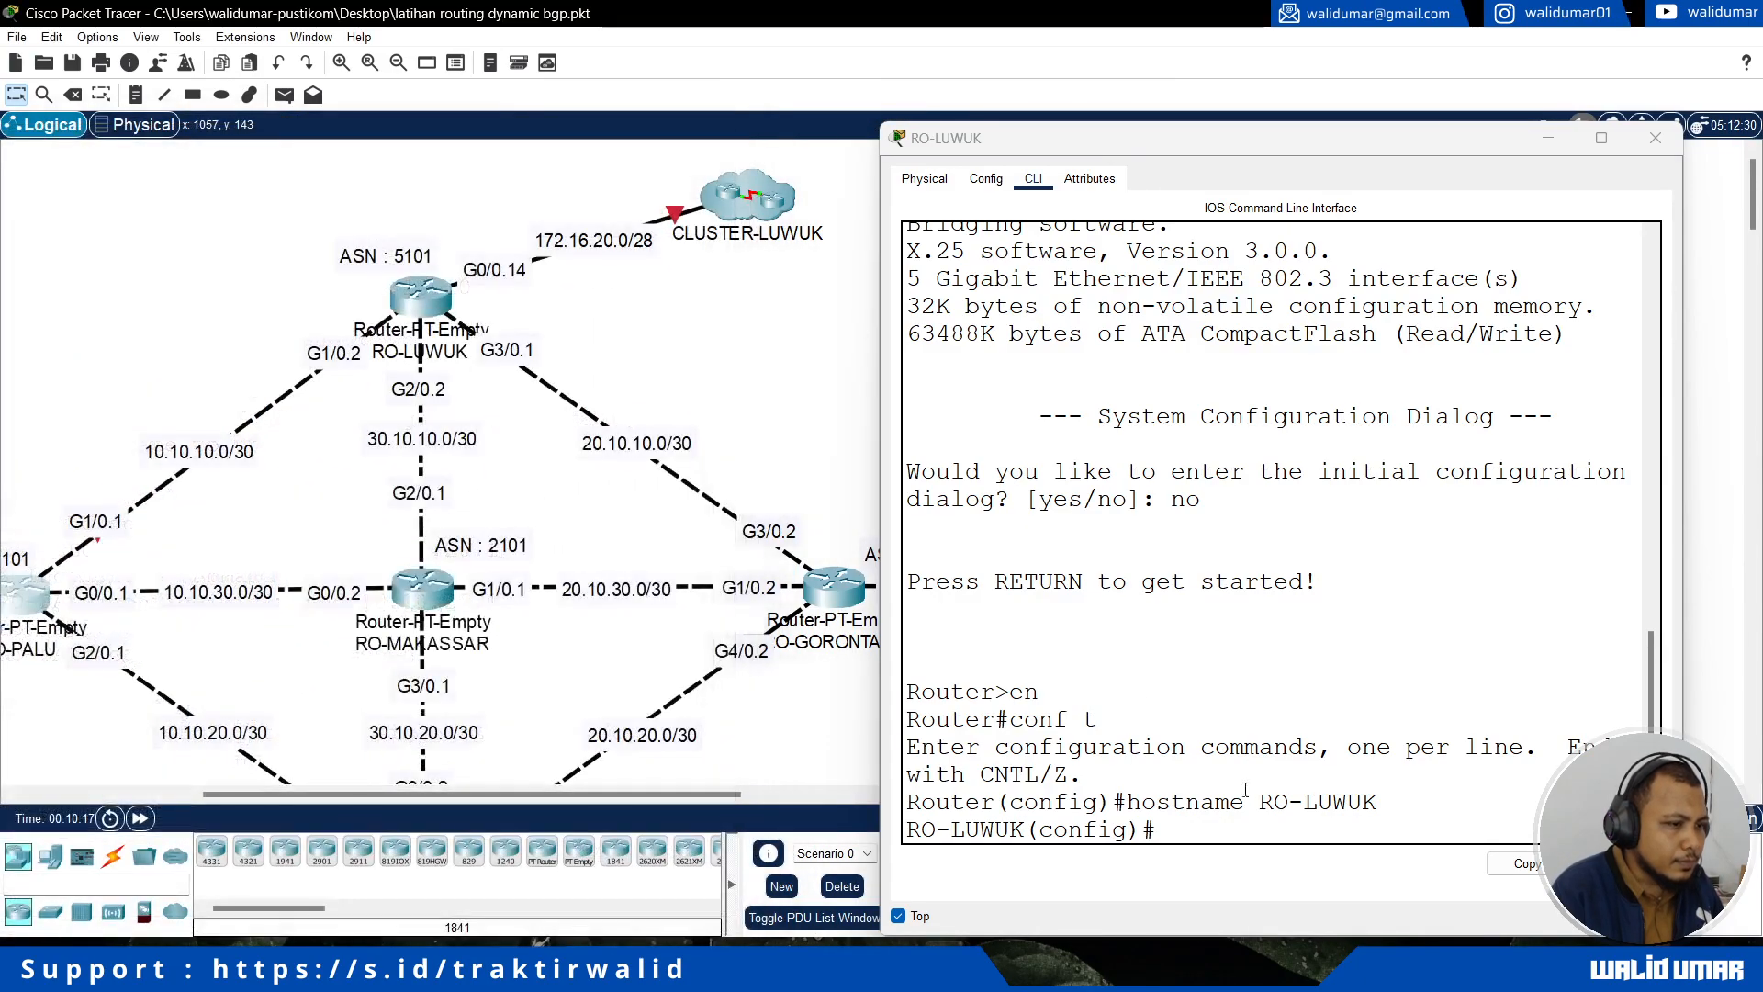
left_click(1214, 837)
Step: Assign IP address 172.16.20.14 with mask 255.255.255.240 to RO-LUWUK's interface g0/0, which links to CLUSTER-LUWUK
type("int g0/")
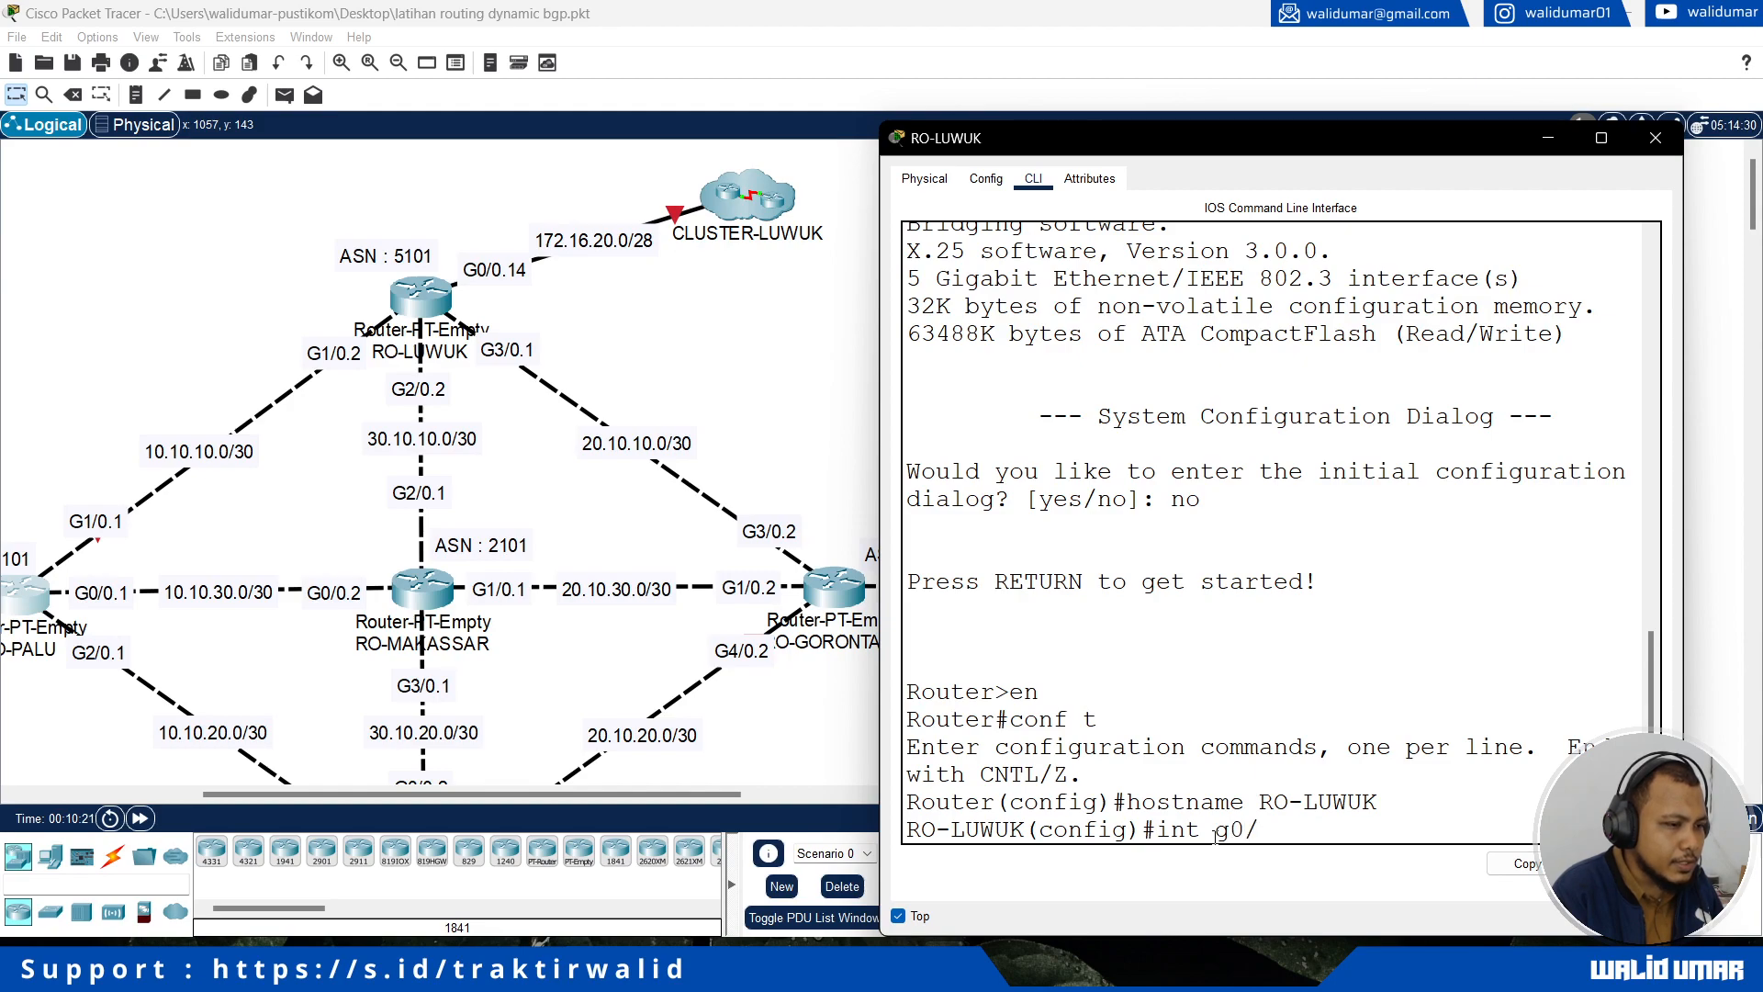
type("0")
key("Return")
type("ip add 172")
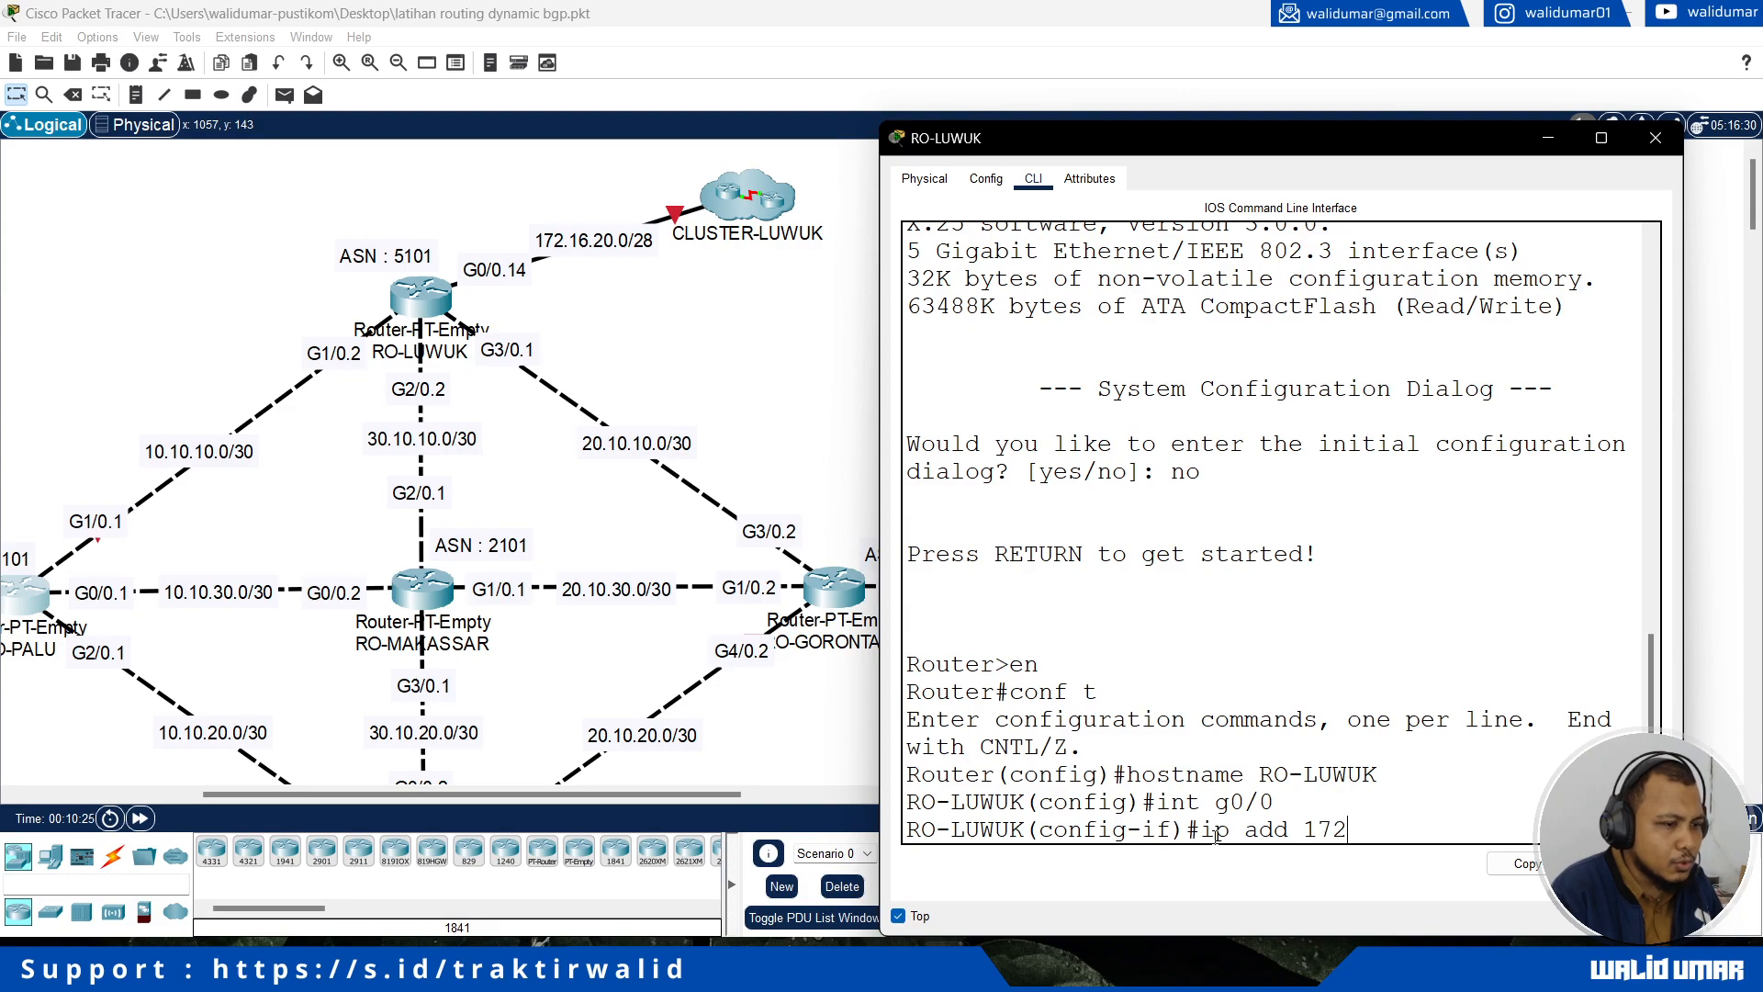
type(".16.20.14 255.255.255.")
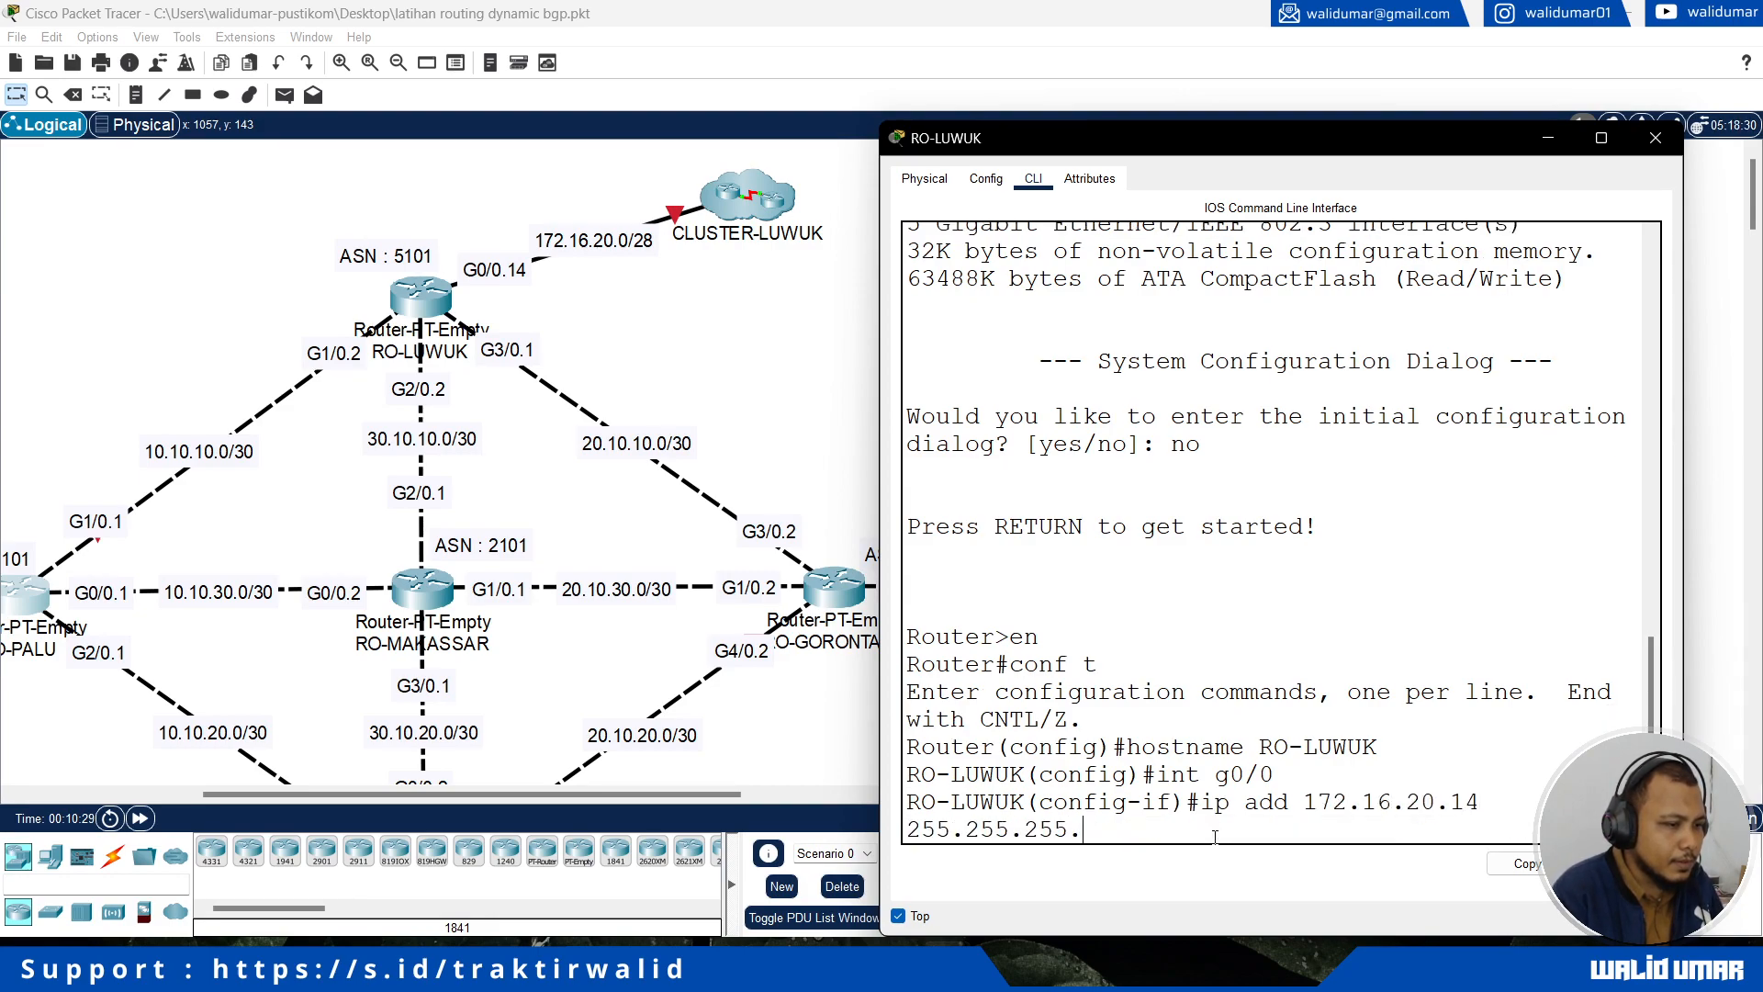
type("240")
key("Return")
Step: Enable RO-LUWUK's interface g0/0 with no shutdown and return to global configuration mode
type("n")
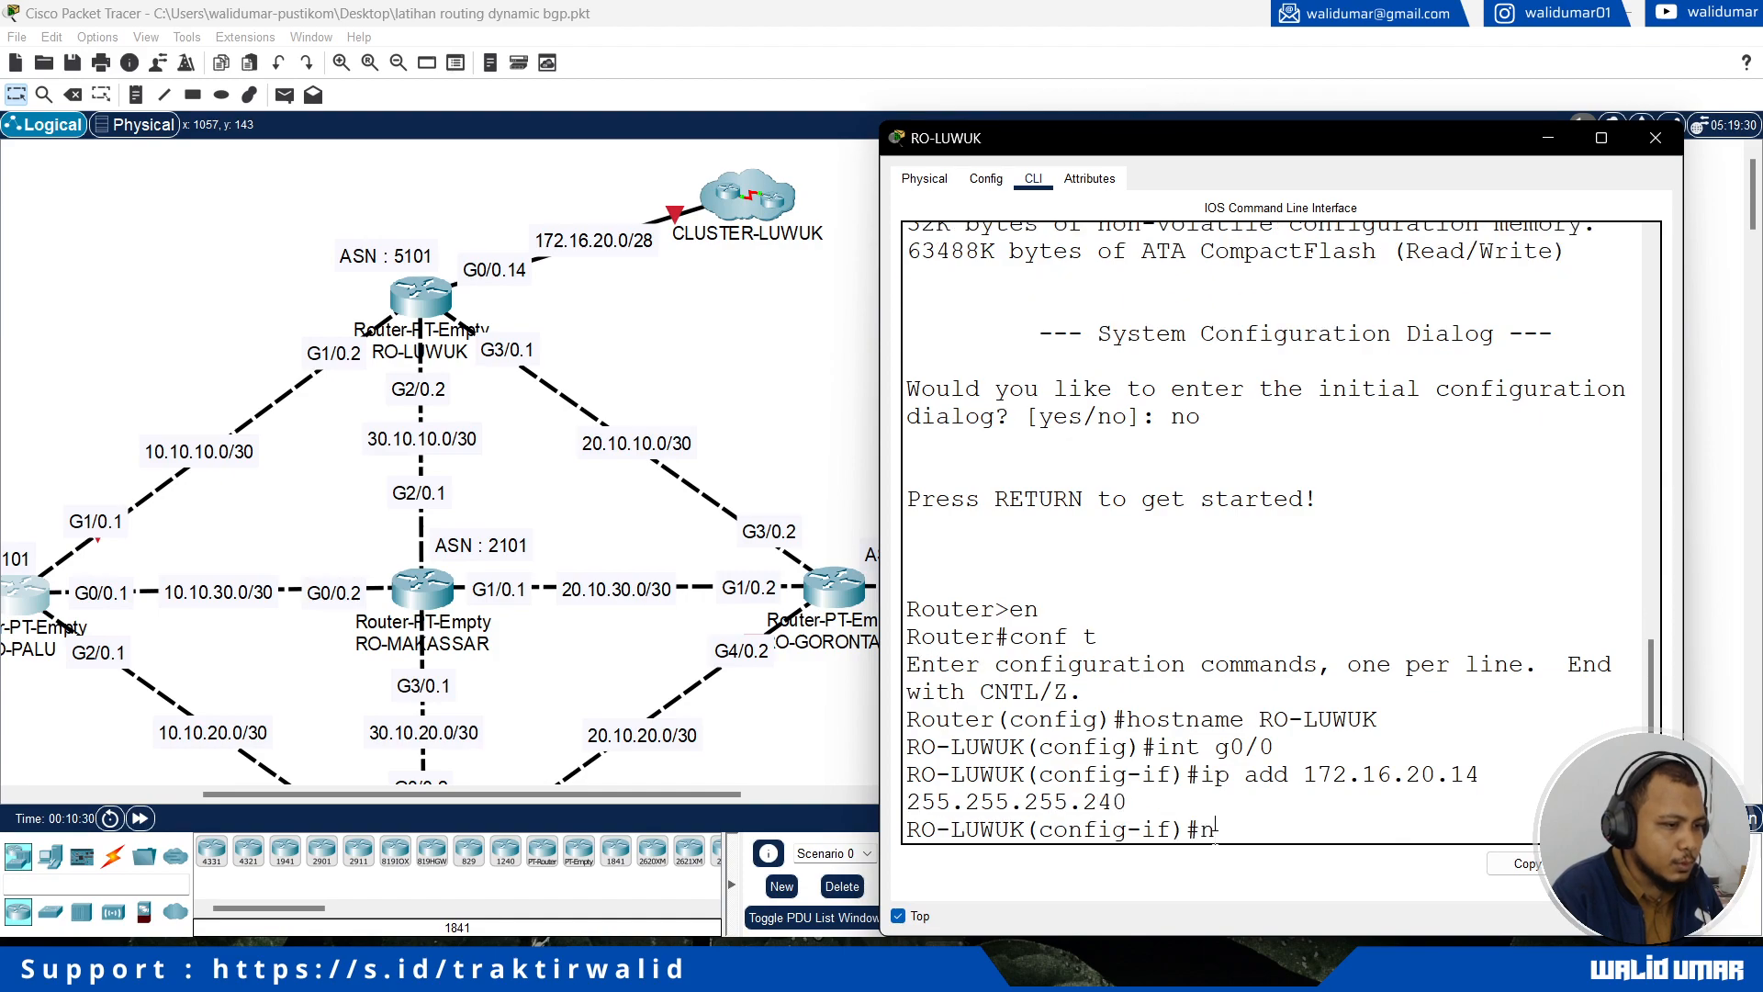
type("o shutdown")
key("Return")
type("exit")
key("Return")
Step: Assign IP address 10.10.10.2 with mask 255.255.255.252 to RO-LUWUK's interface g1/0, which links to RO-PALU
type("int g1/")
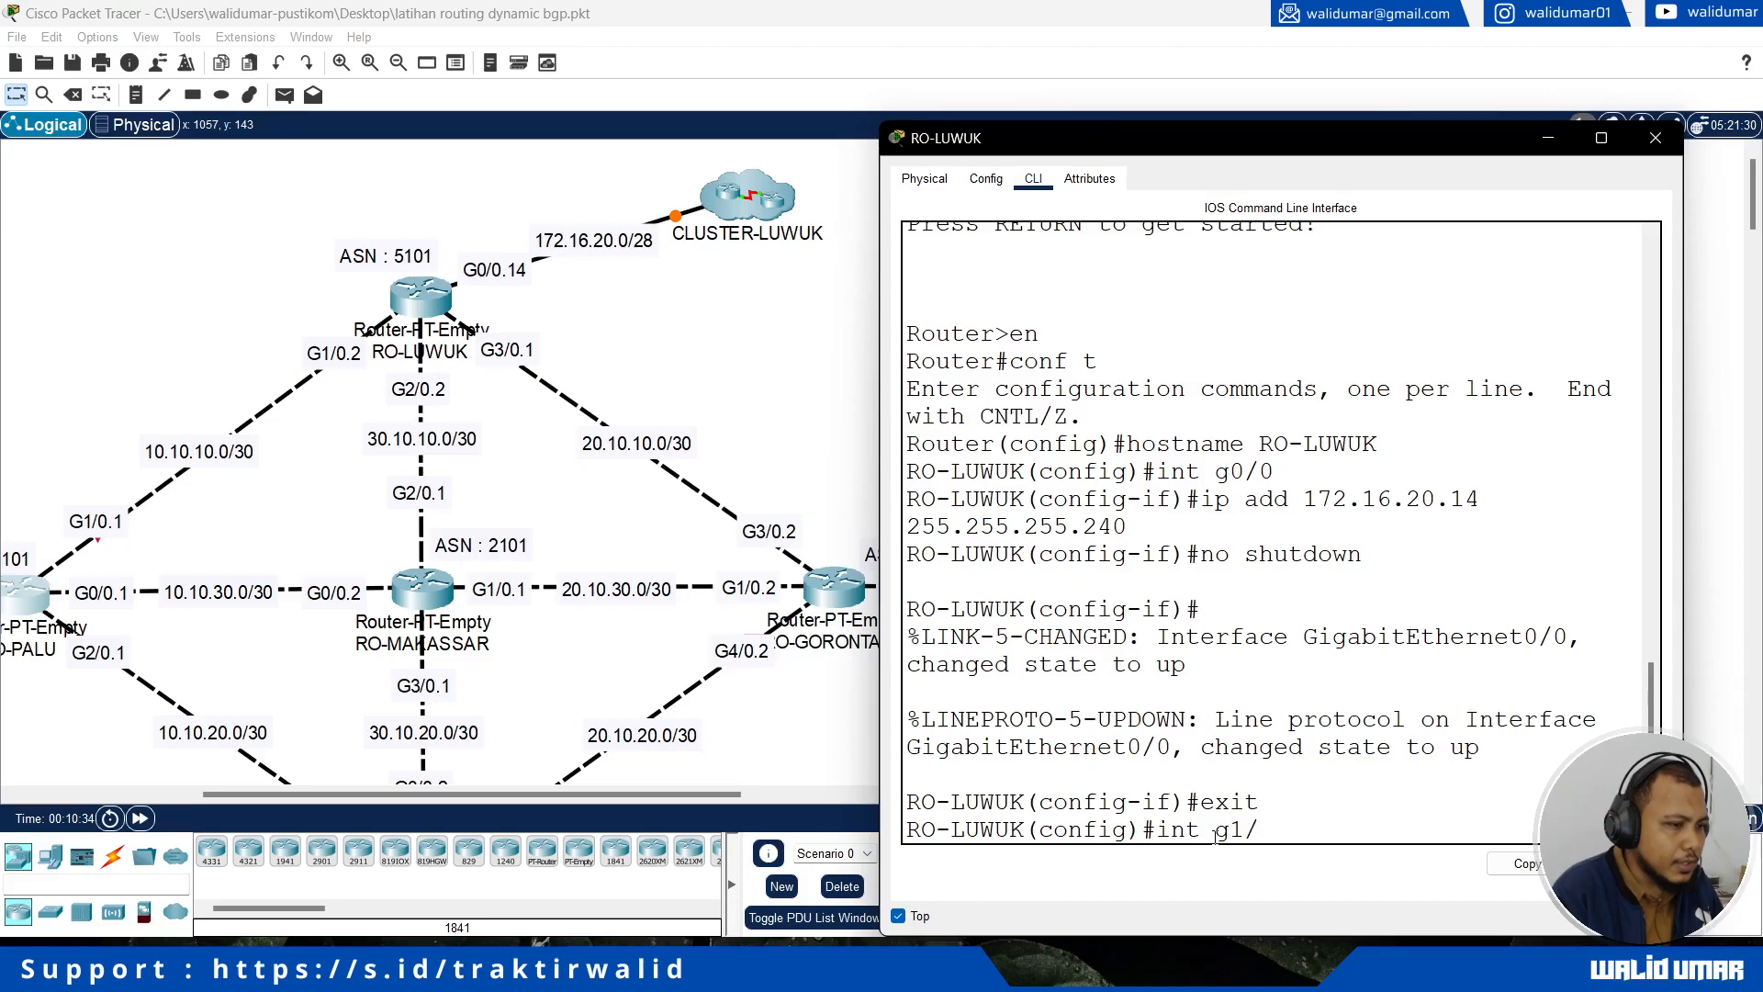
type("0")
key("Return")
type("ip add")
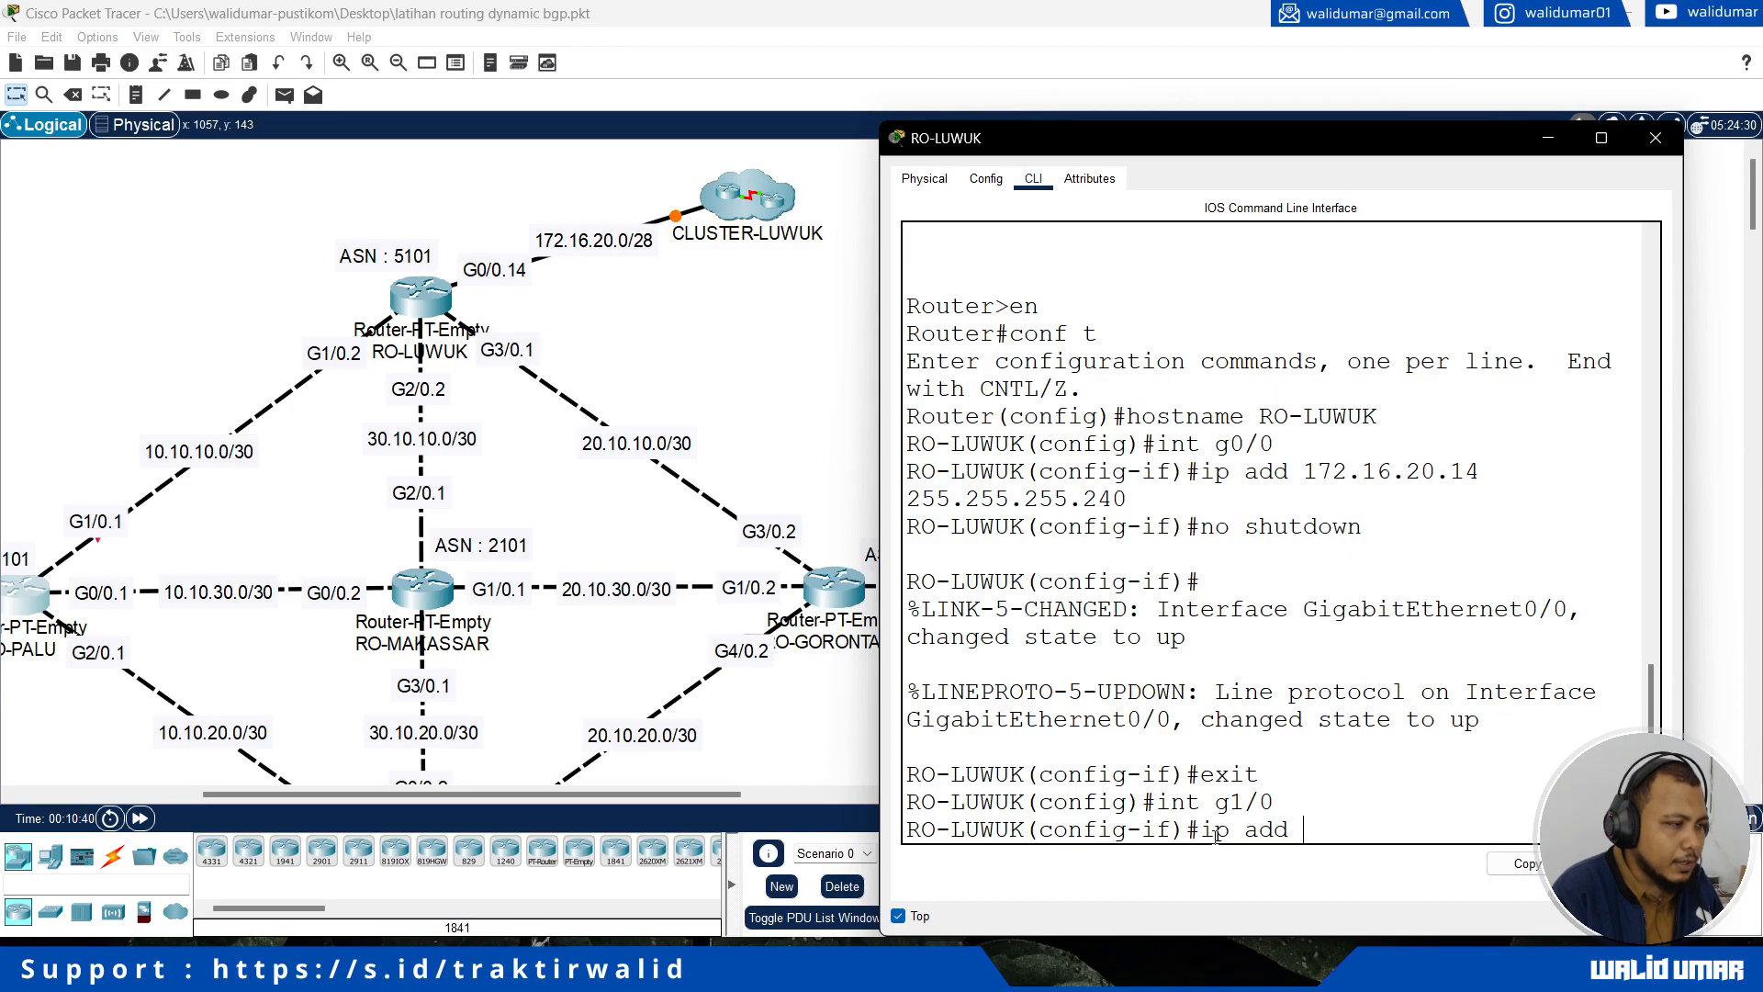
type(" 10.10.10.2 2")
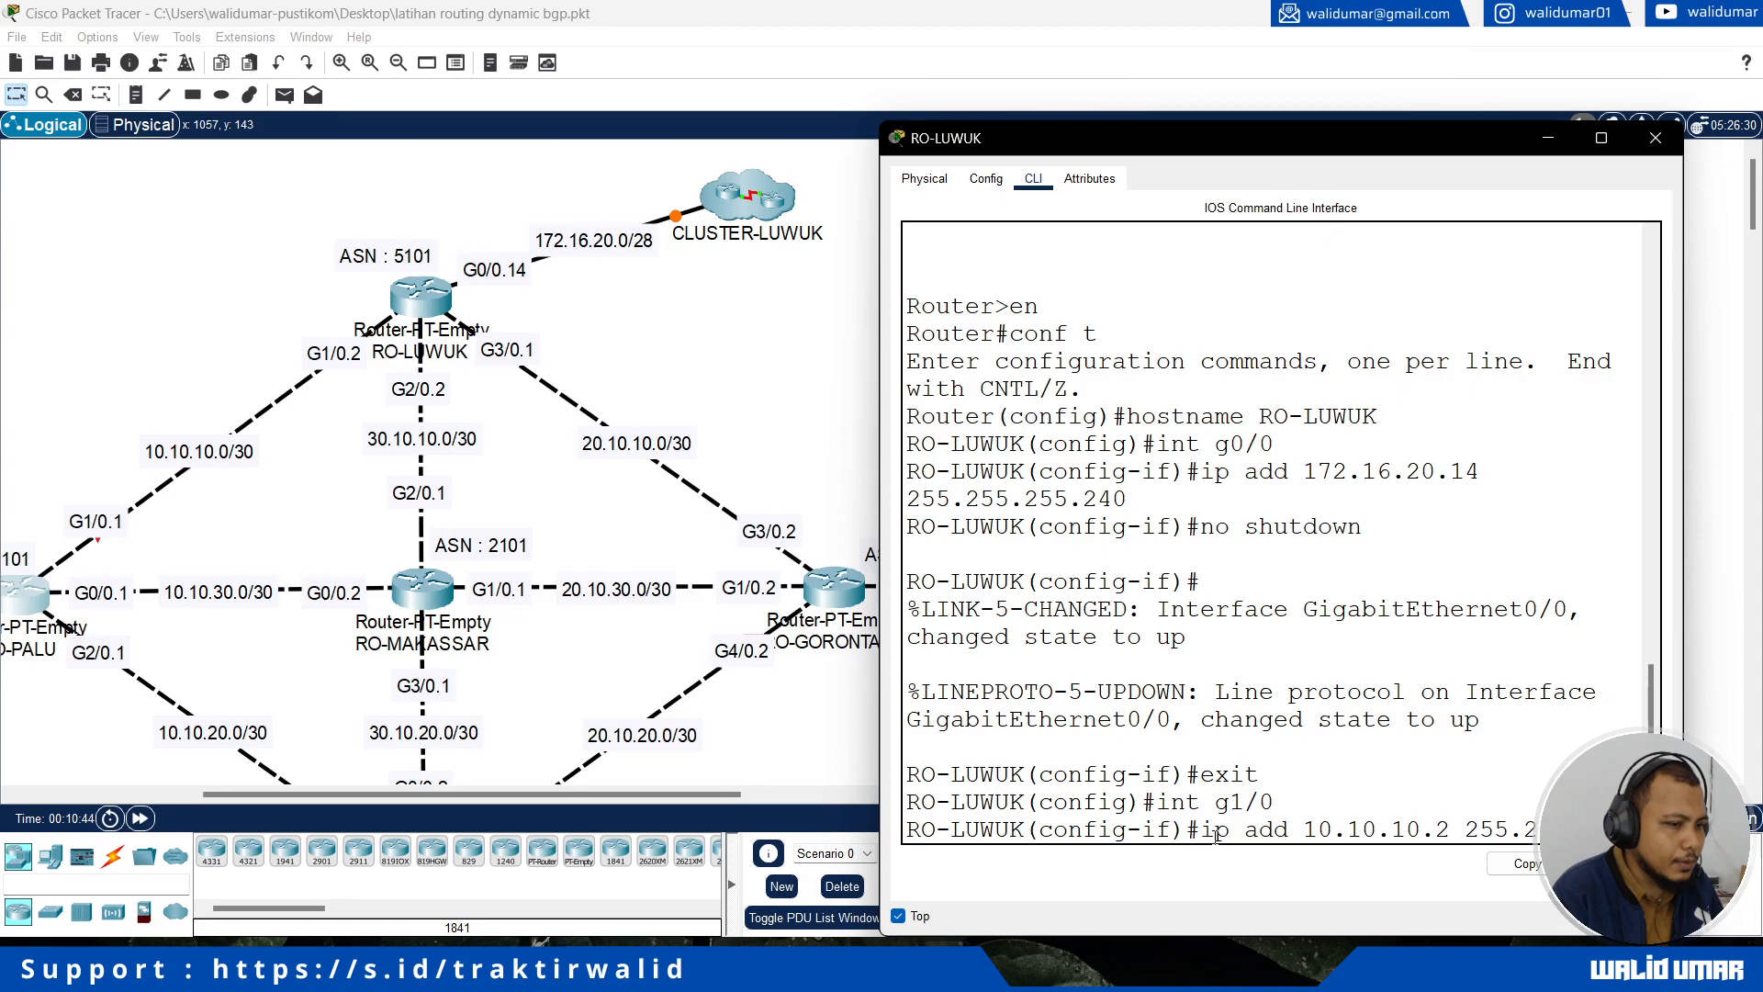
type("5.252")
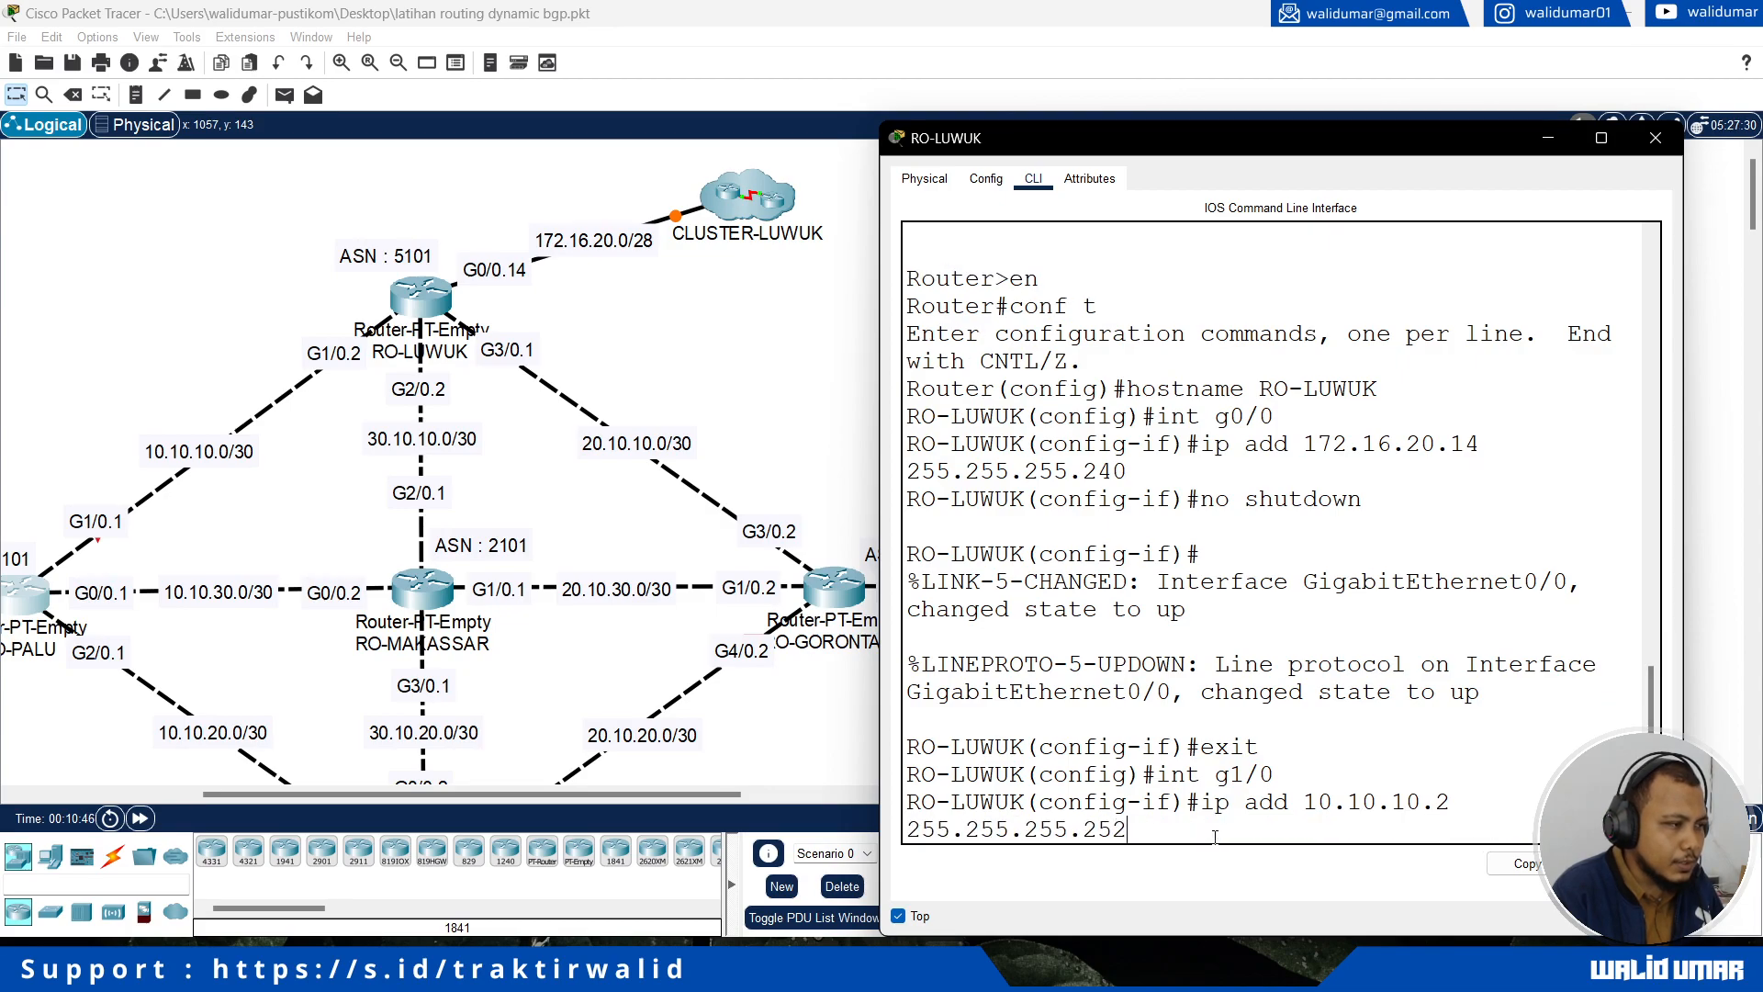
key("Return")
Step: Enable RO-LUWUK's interface g1/0 with no shutdown and return to global configuration mode
type("no shutdown")
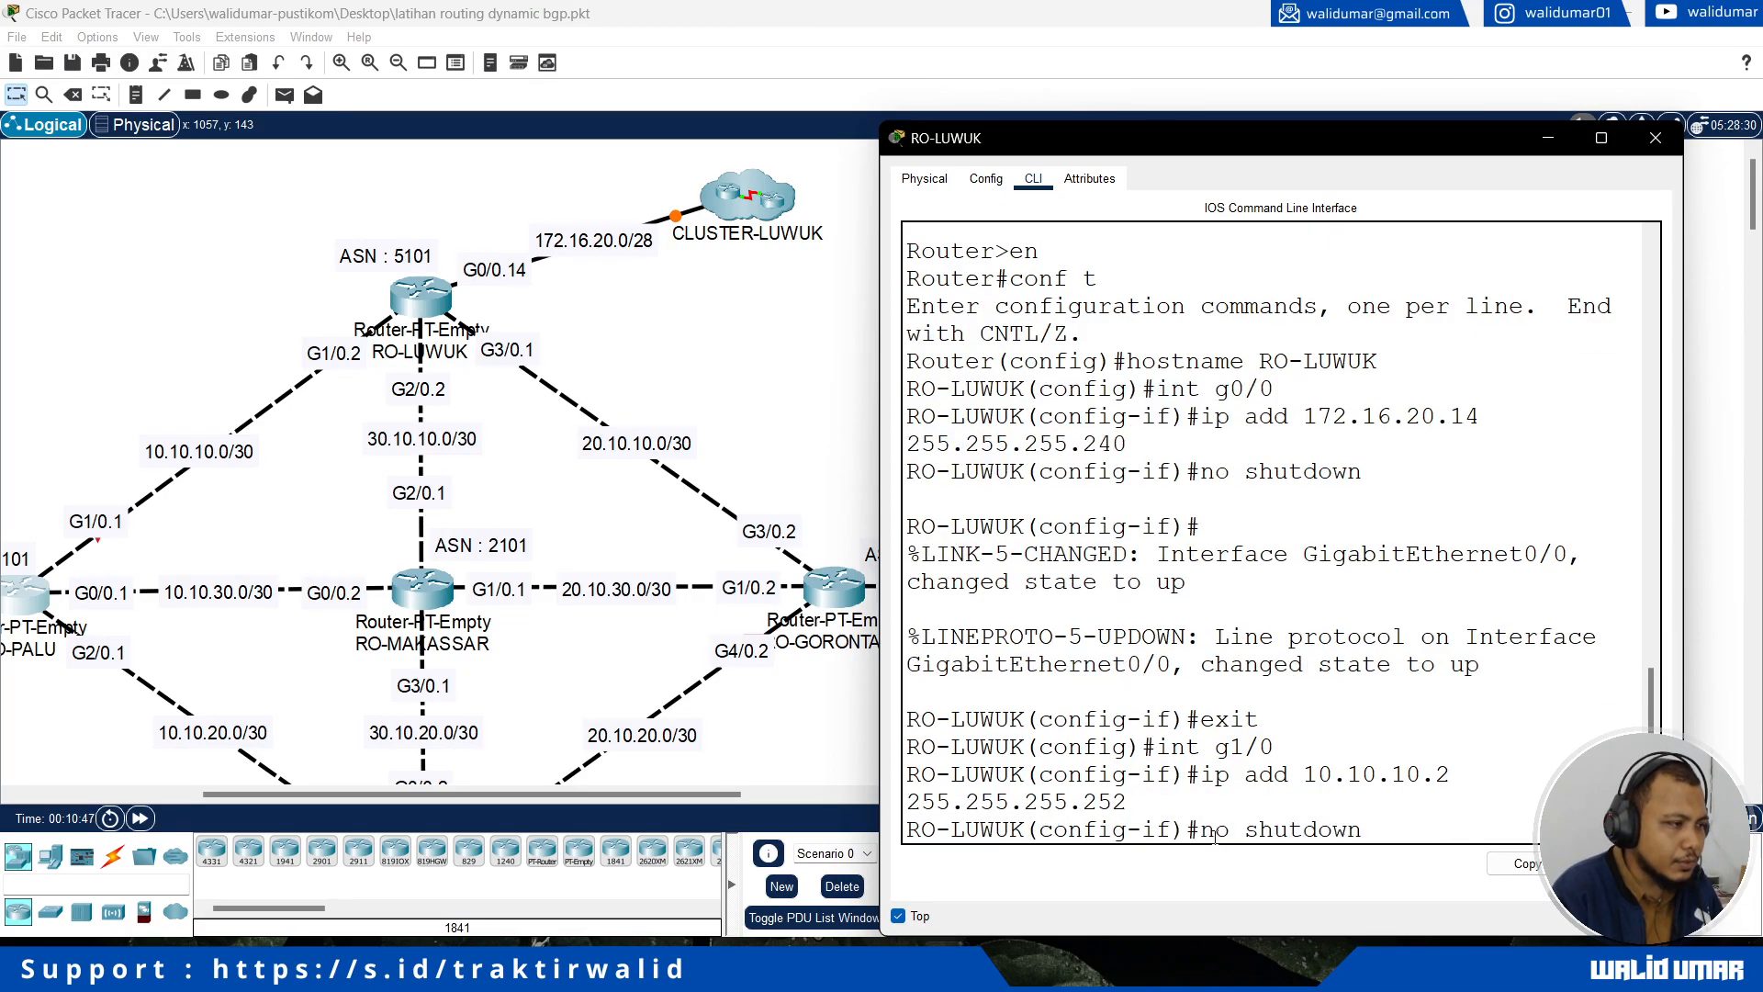
key("Return")
type("exit")
key("Return")
Step: Assign IP address 30.10.10.2 with mask 255.255.255.252 to RO-LUWUK's interface g2/0, which links to RO-MAKASSAR
type("int g2/0")
key("Return")
type("ip add 30.10.1")
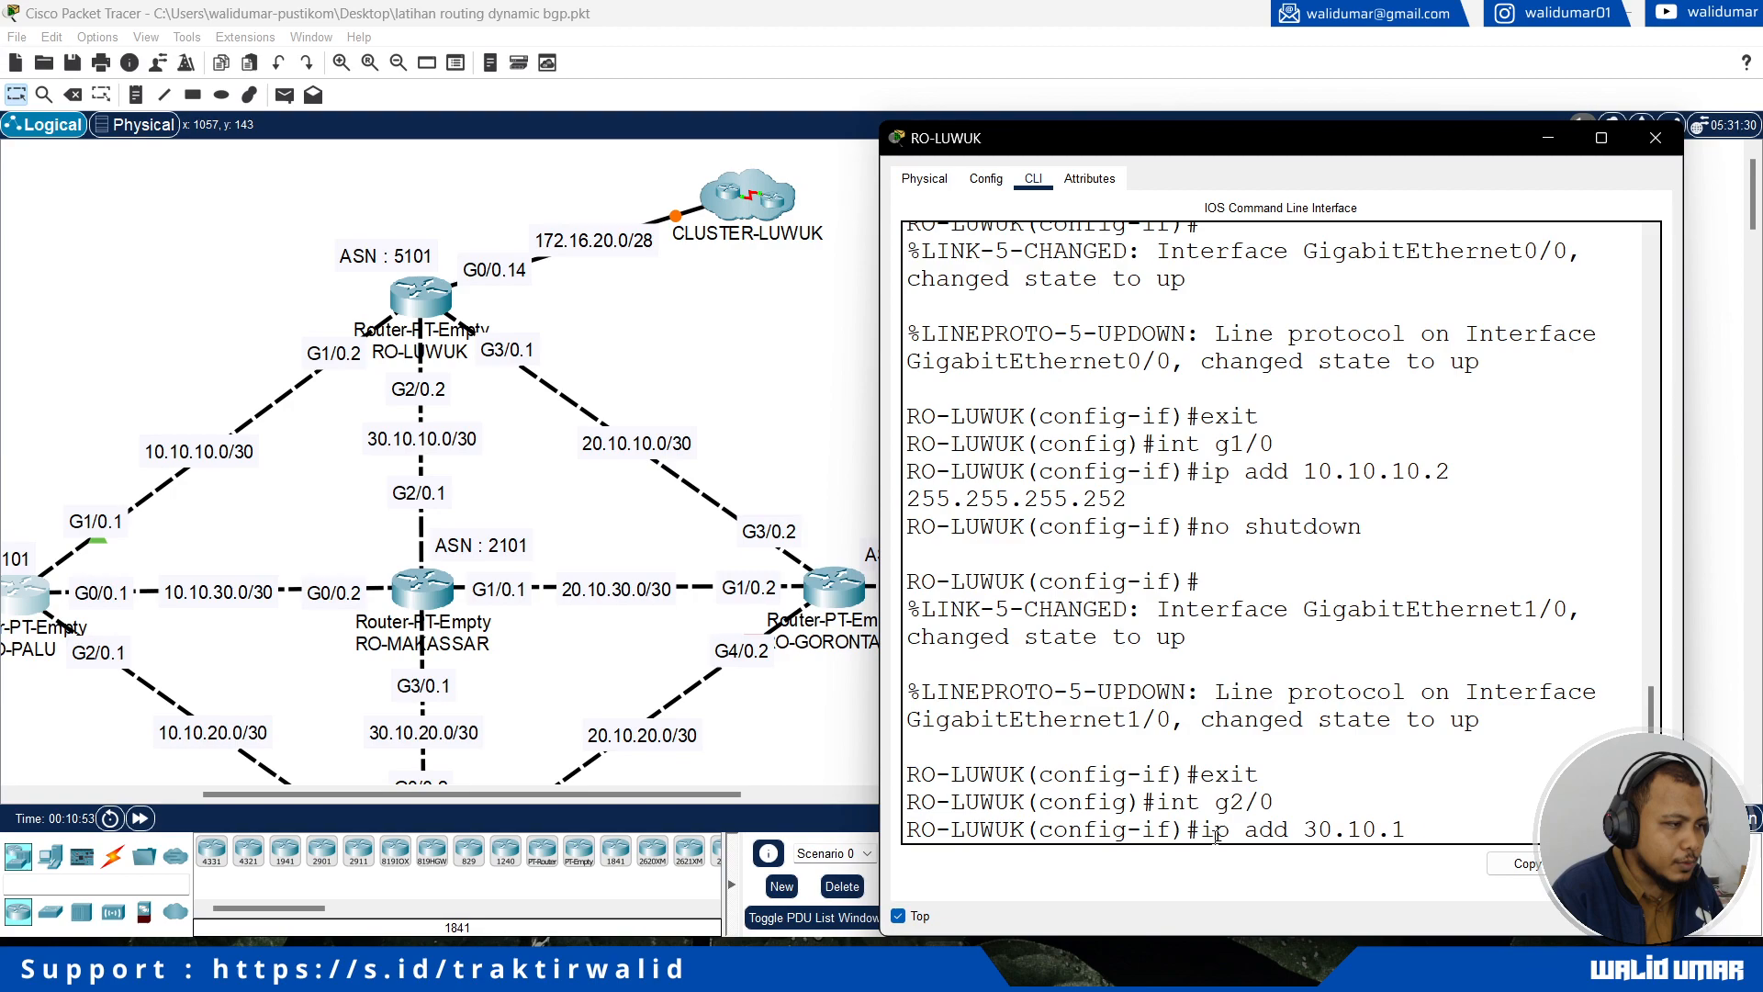
type("0.2 255.2")
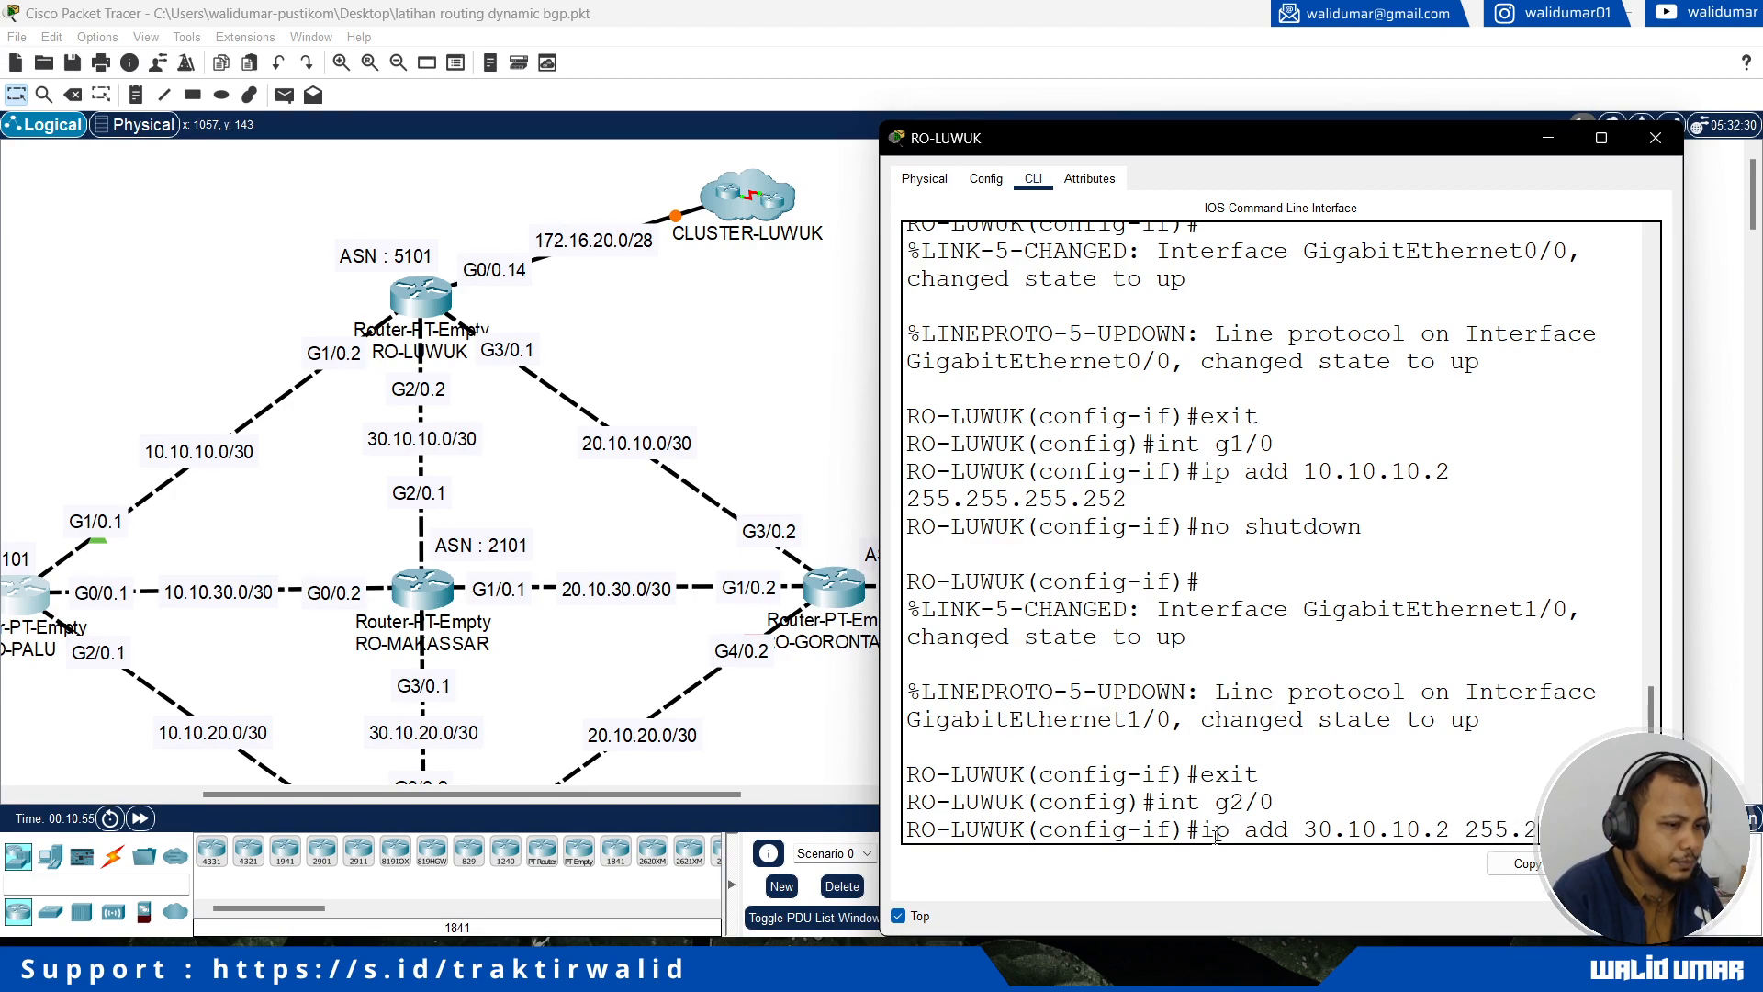
type("55.255.252")
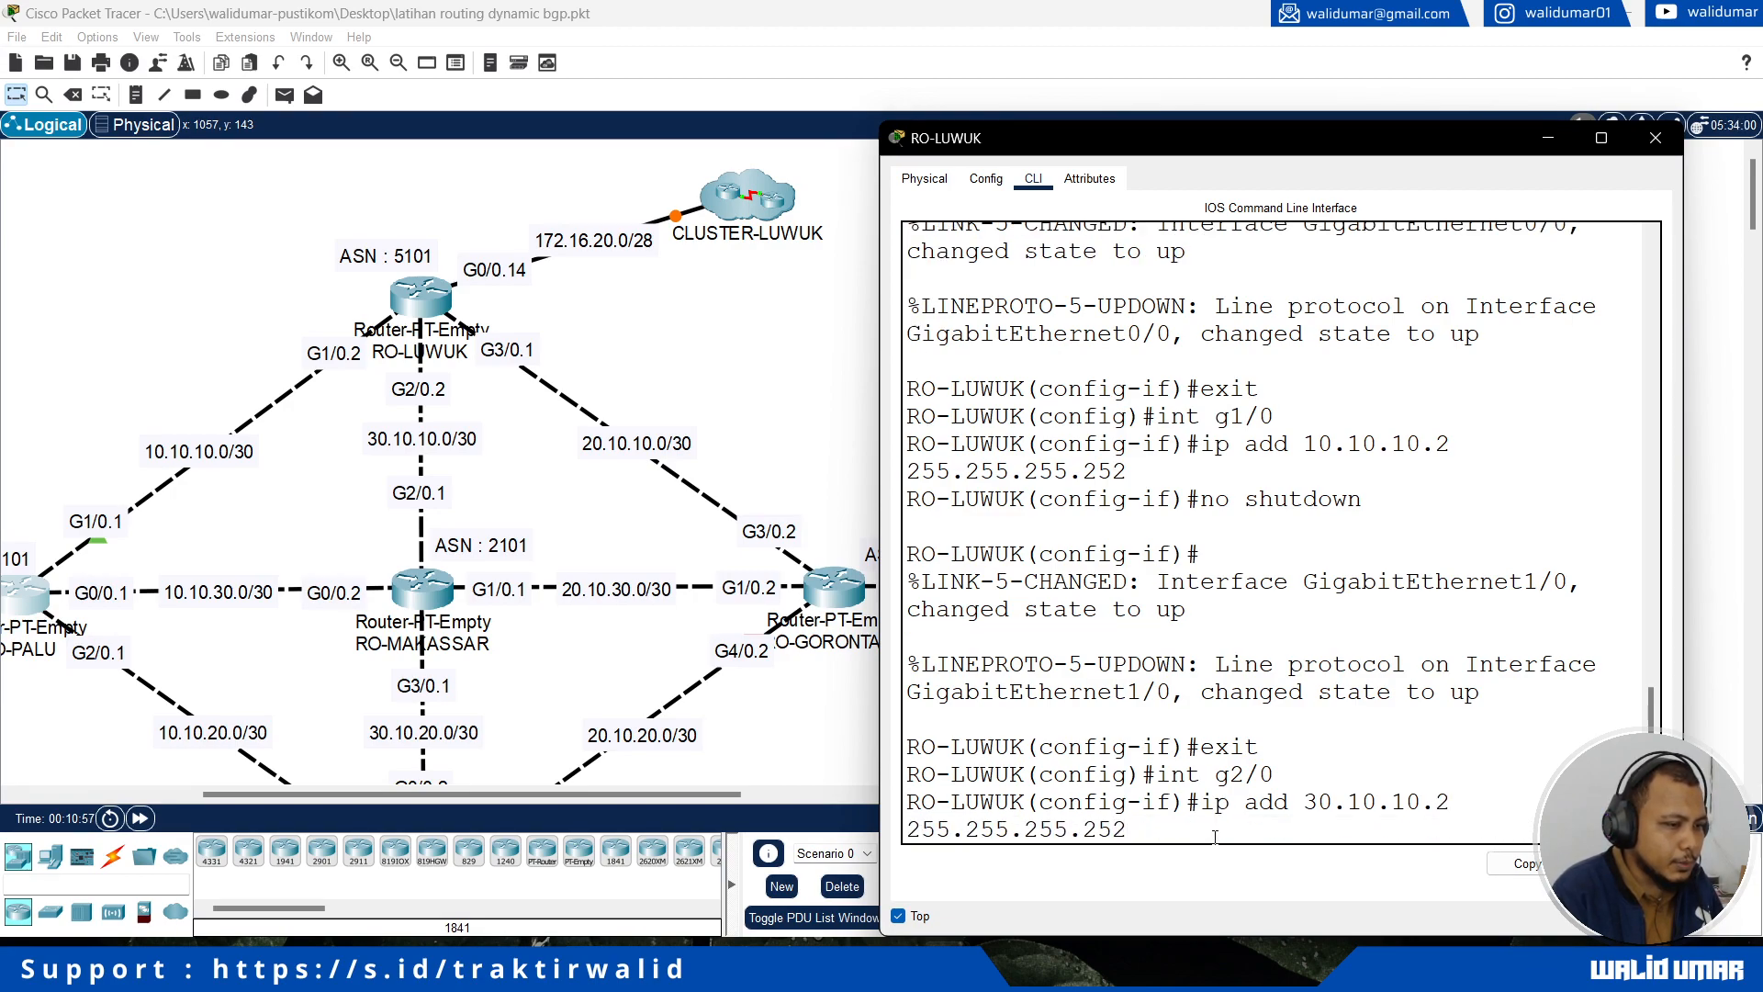
key("Return")
Step: Enable RO-LUWUK's interface g2/0 with no shutdown and return to global configuration mode
type("no shutdown")
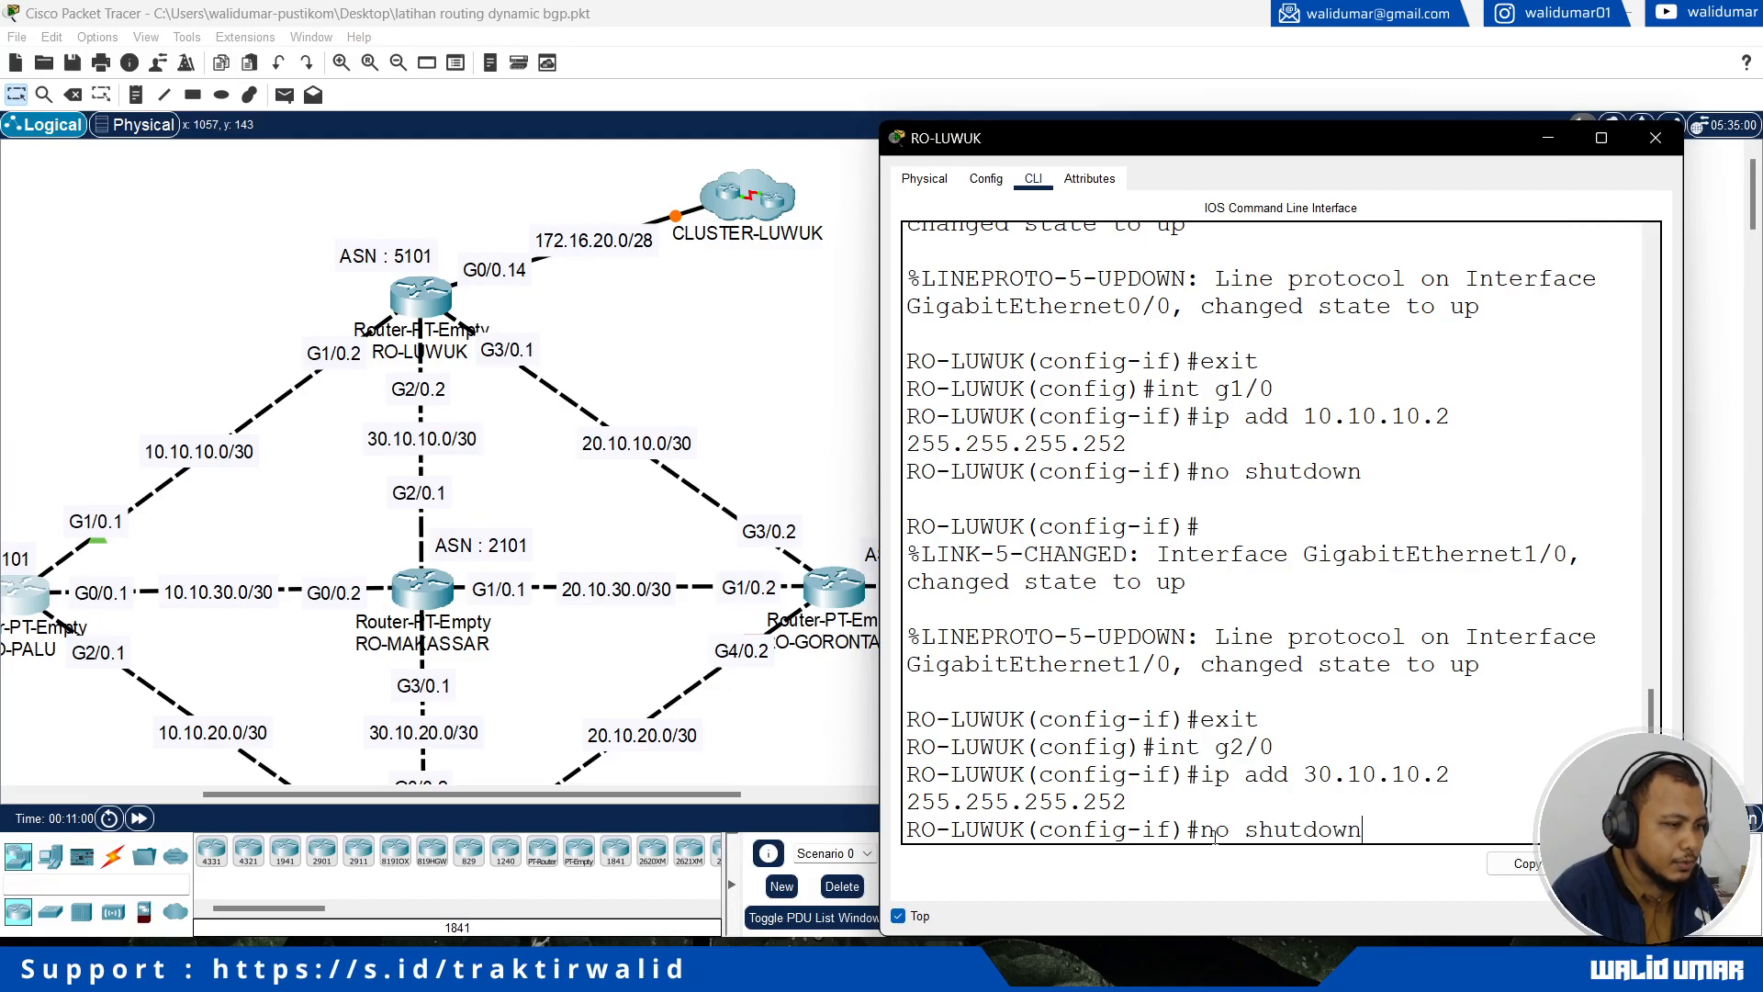
key("Return")
type("exit")
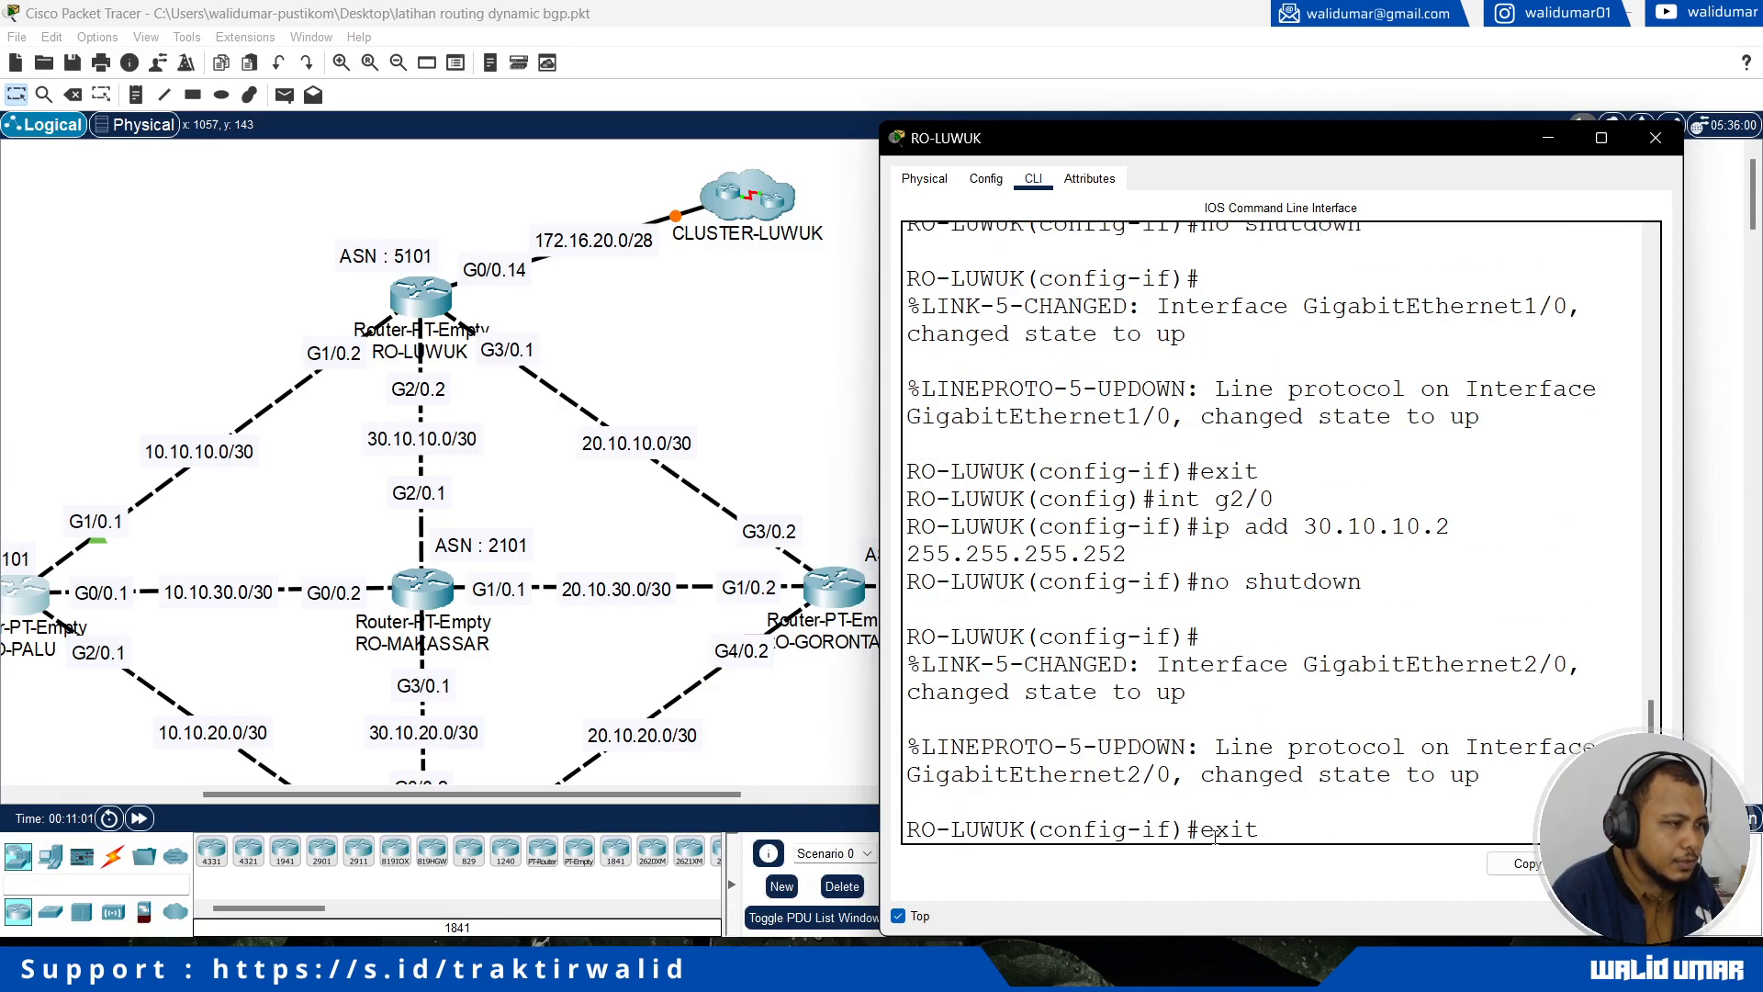
key("Return")
Step: Assign IP address 20.10.10.1 with mask 255.255.255.252 to RO-LUWUK's interface g3/0, which links to RO-GORONTALO
type("int g3/01")
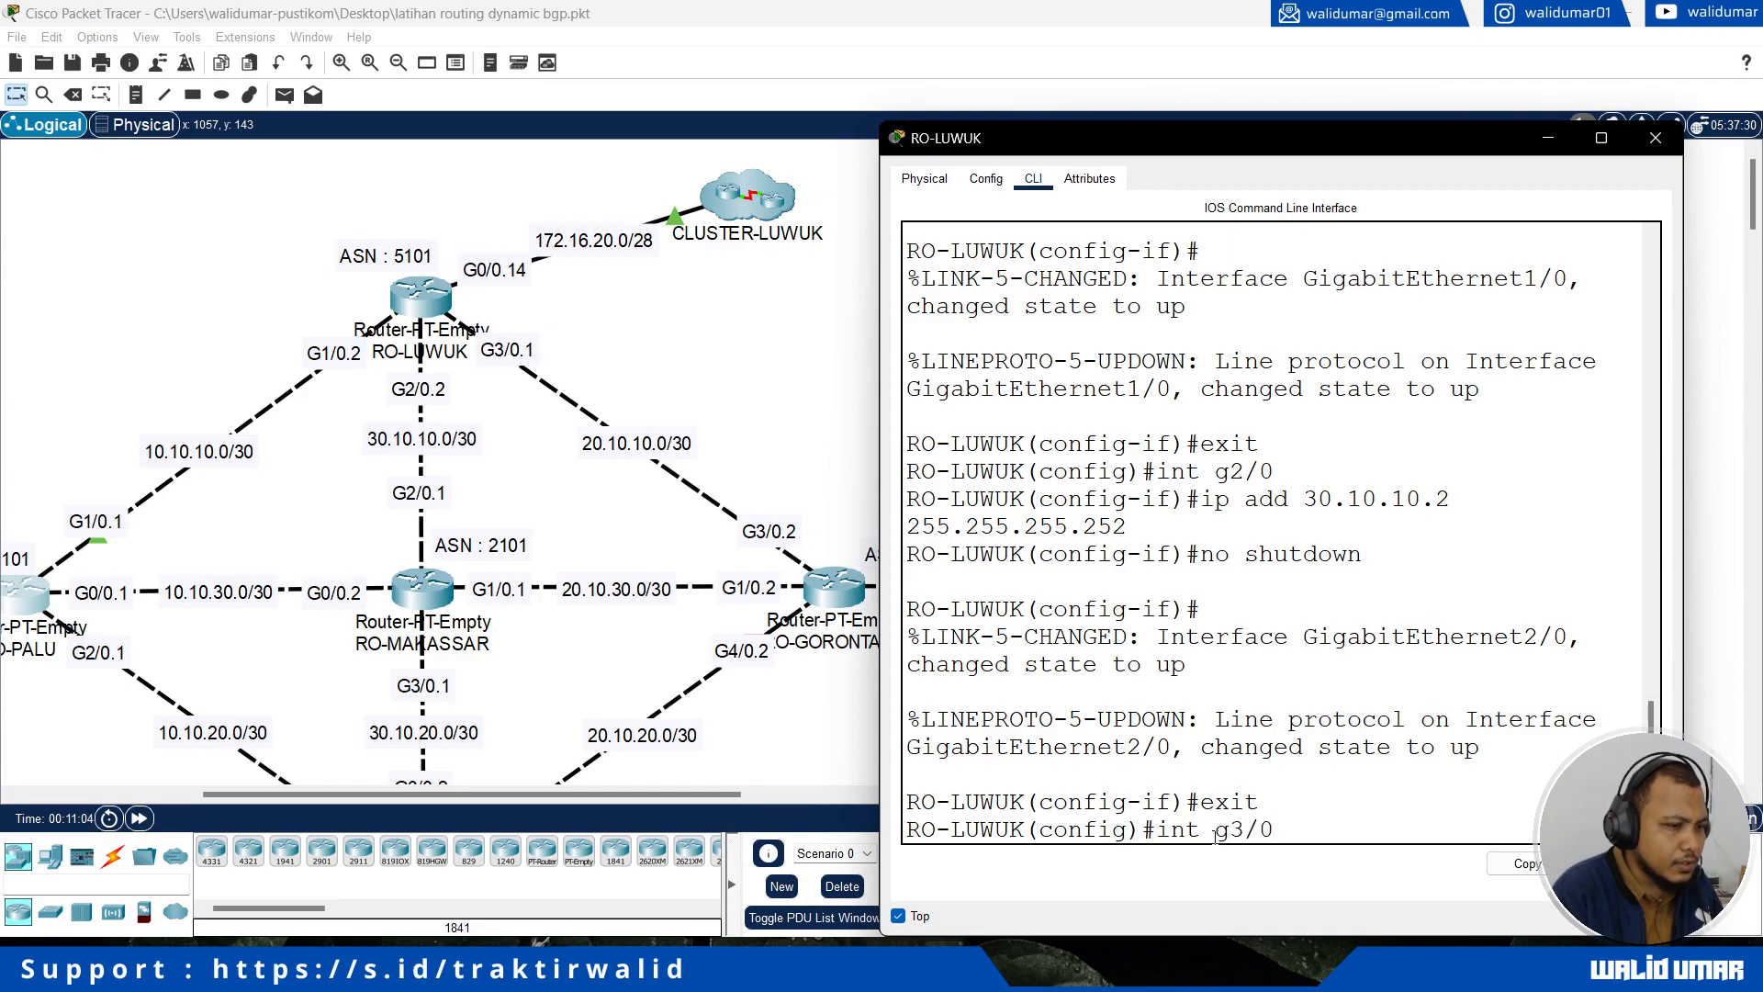
key("Return")
type("ip add 20.10.10.1 255.2")
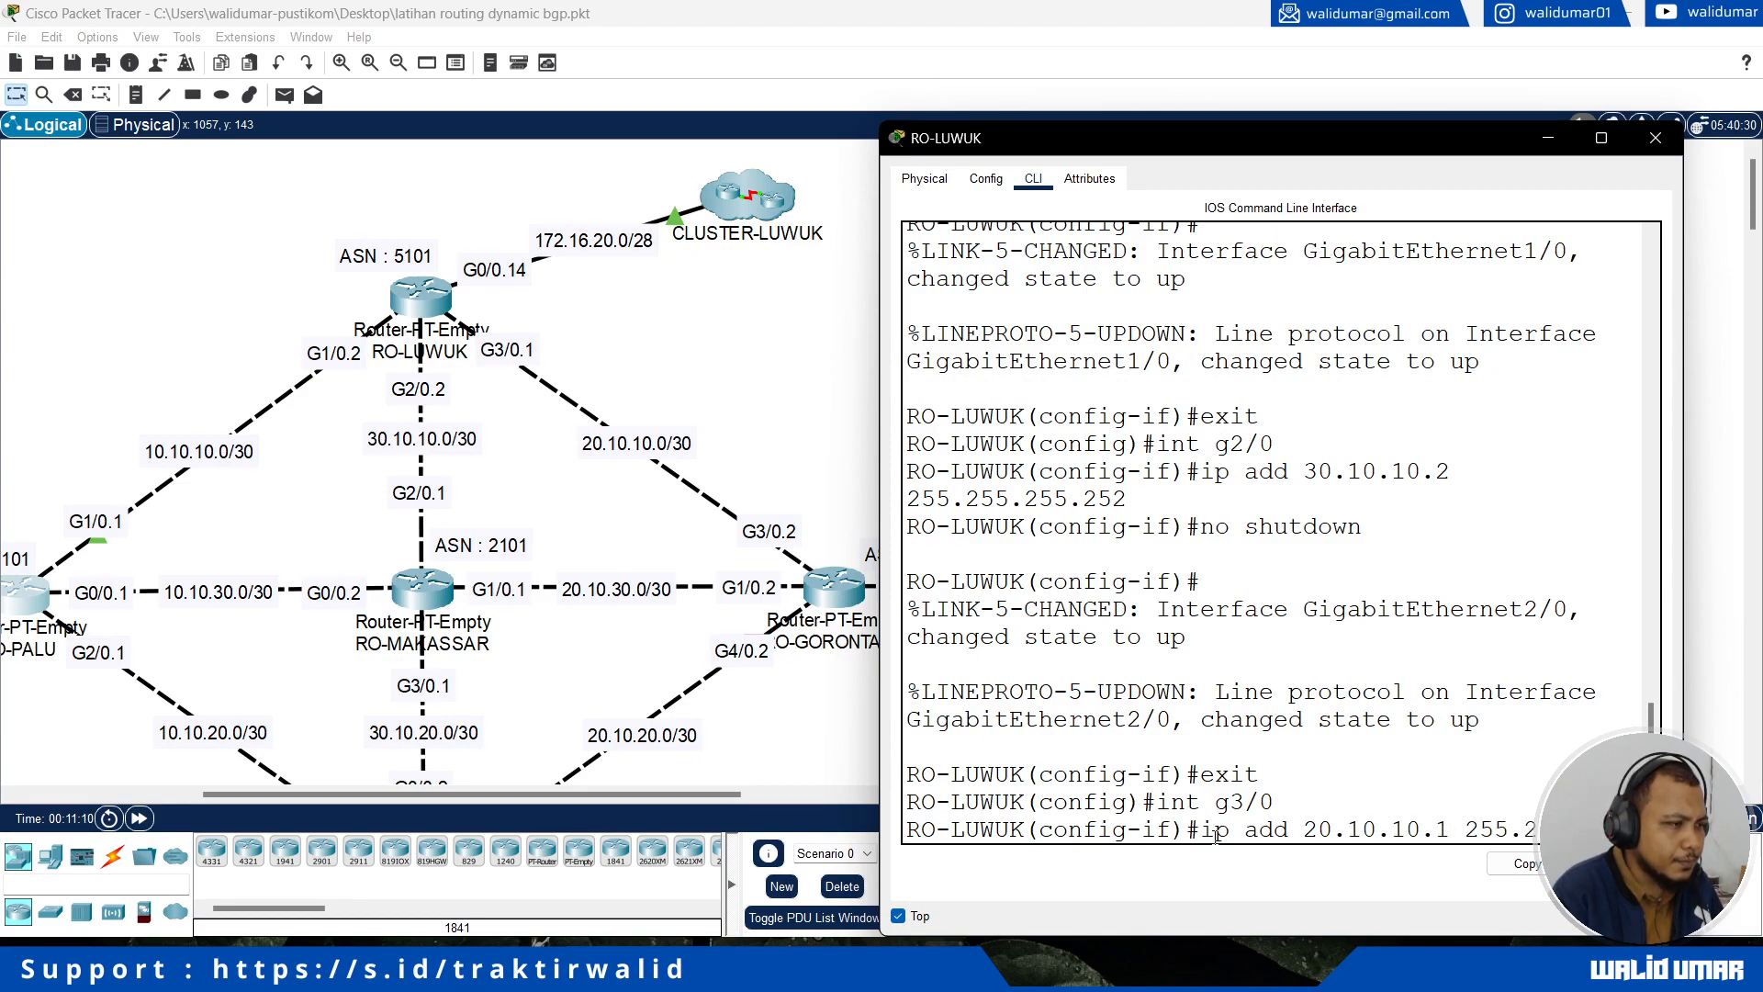
type("55.255.252")
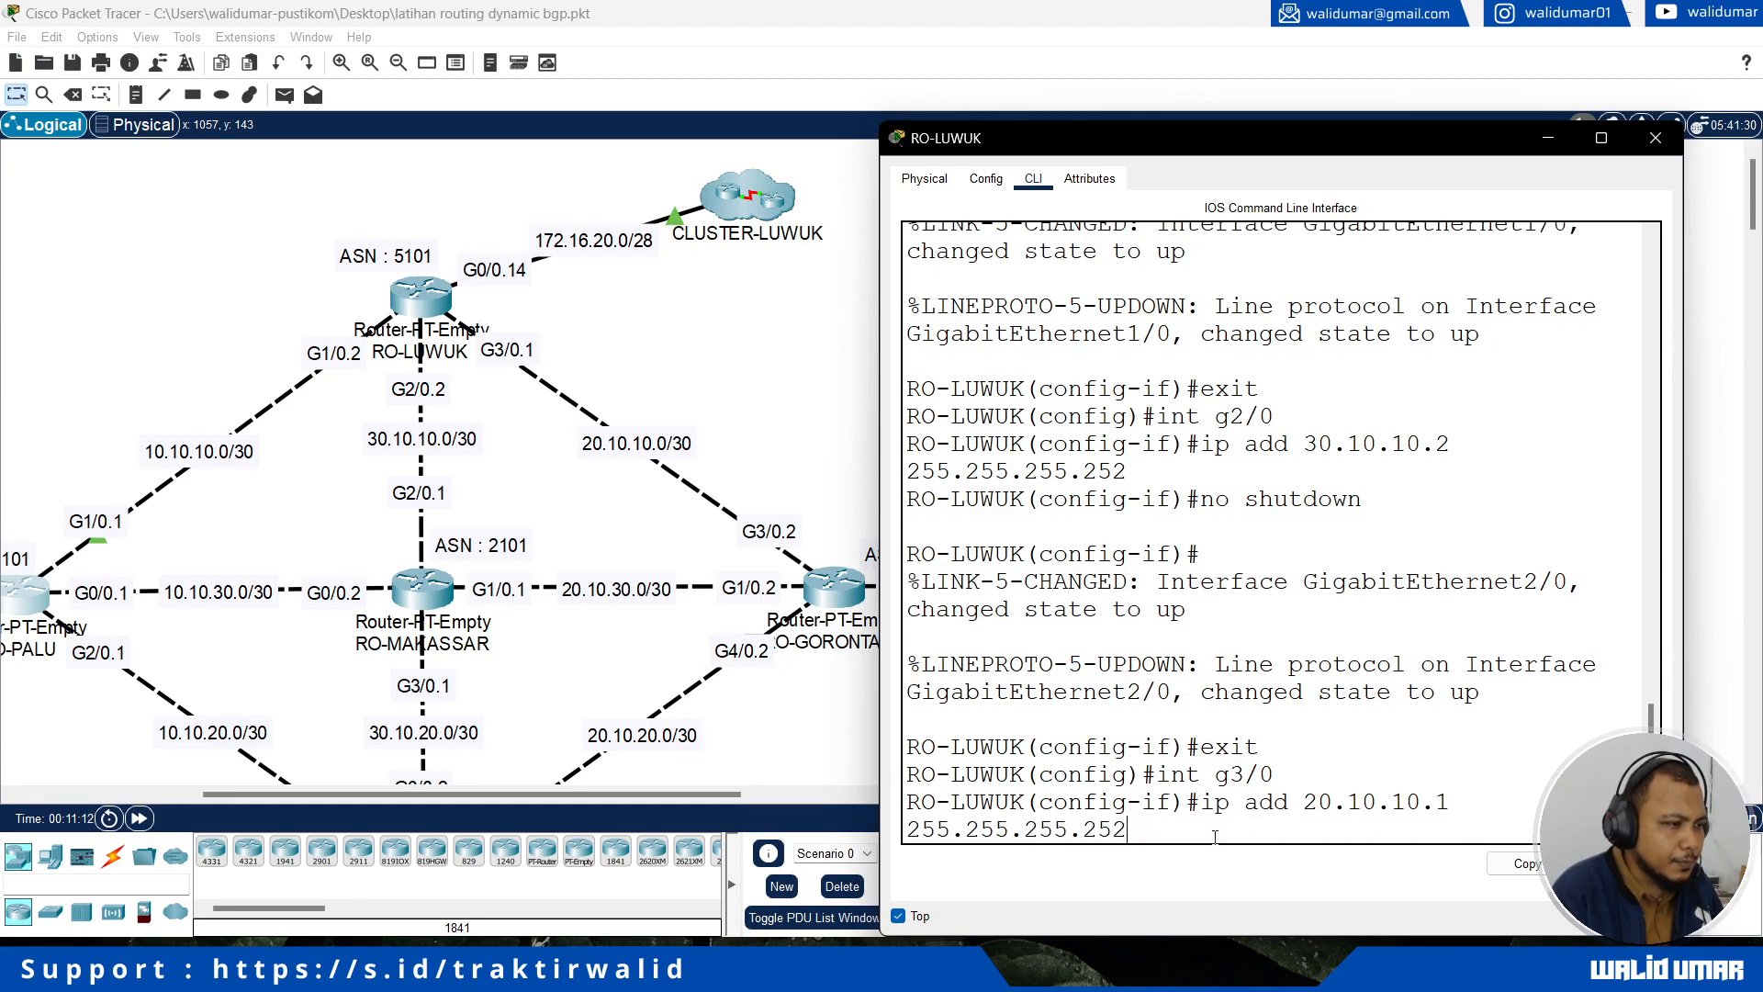
key("Return")
Step: Enable RO-LUWUK's interface g3/0 with no shutdown, staying in interface configuration mode
type("no shutdown")
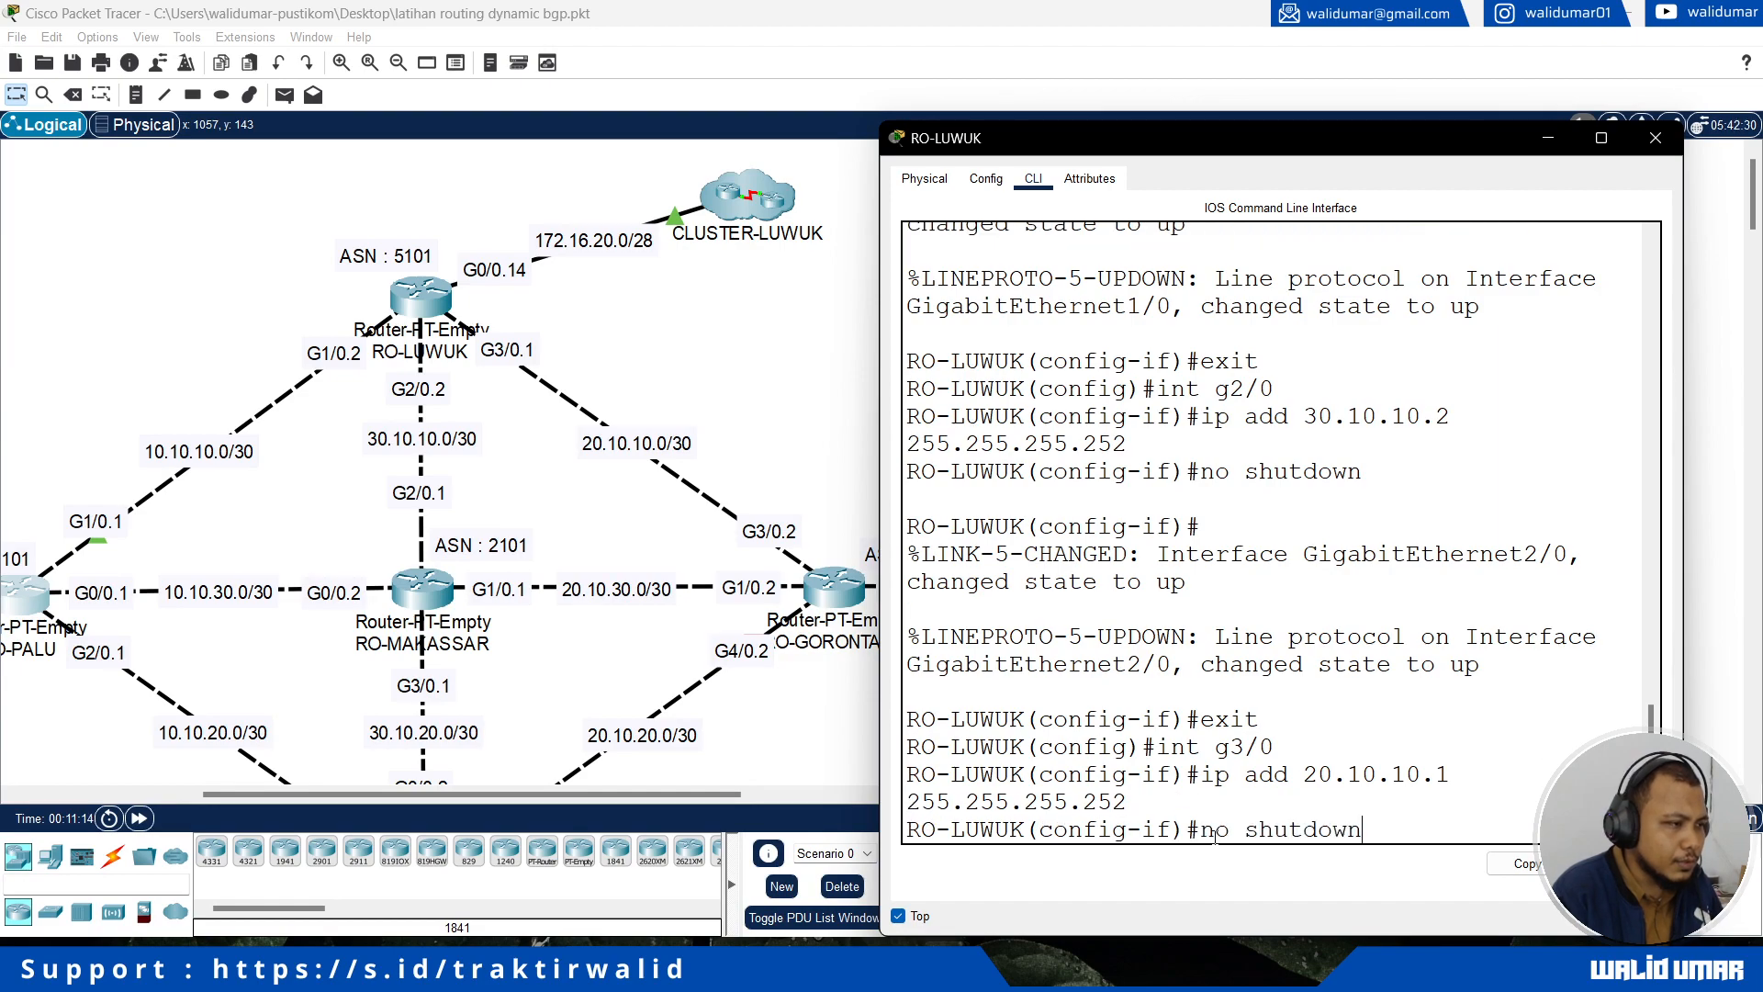
key("Return")
key("Return")
key("Return")
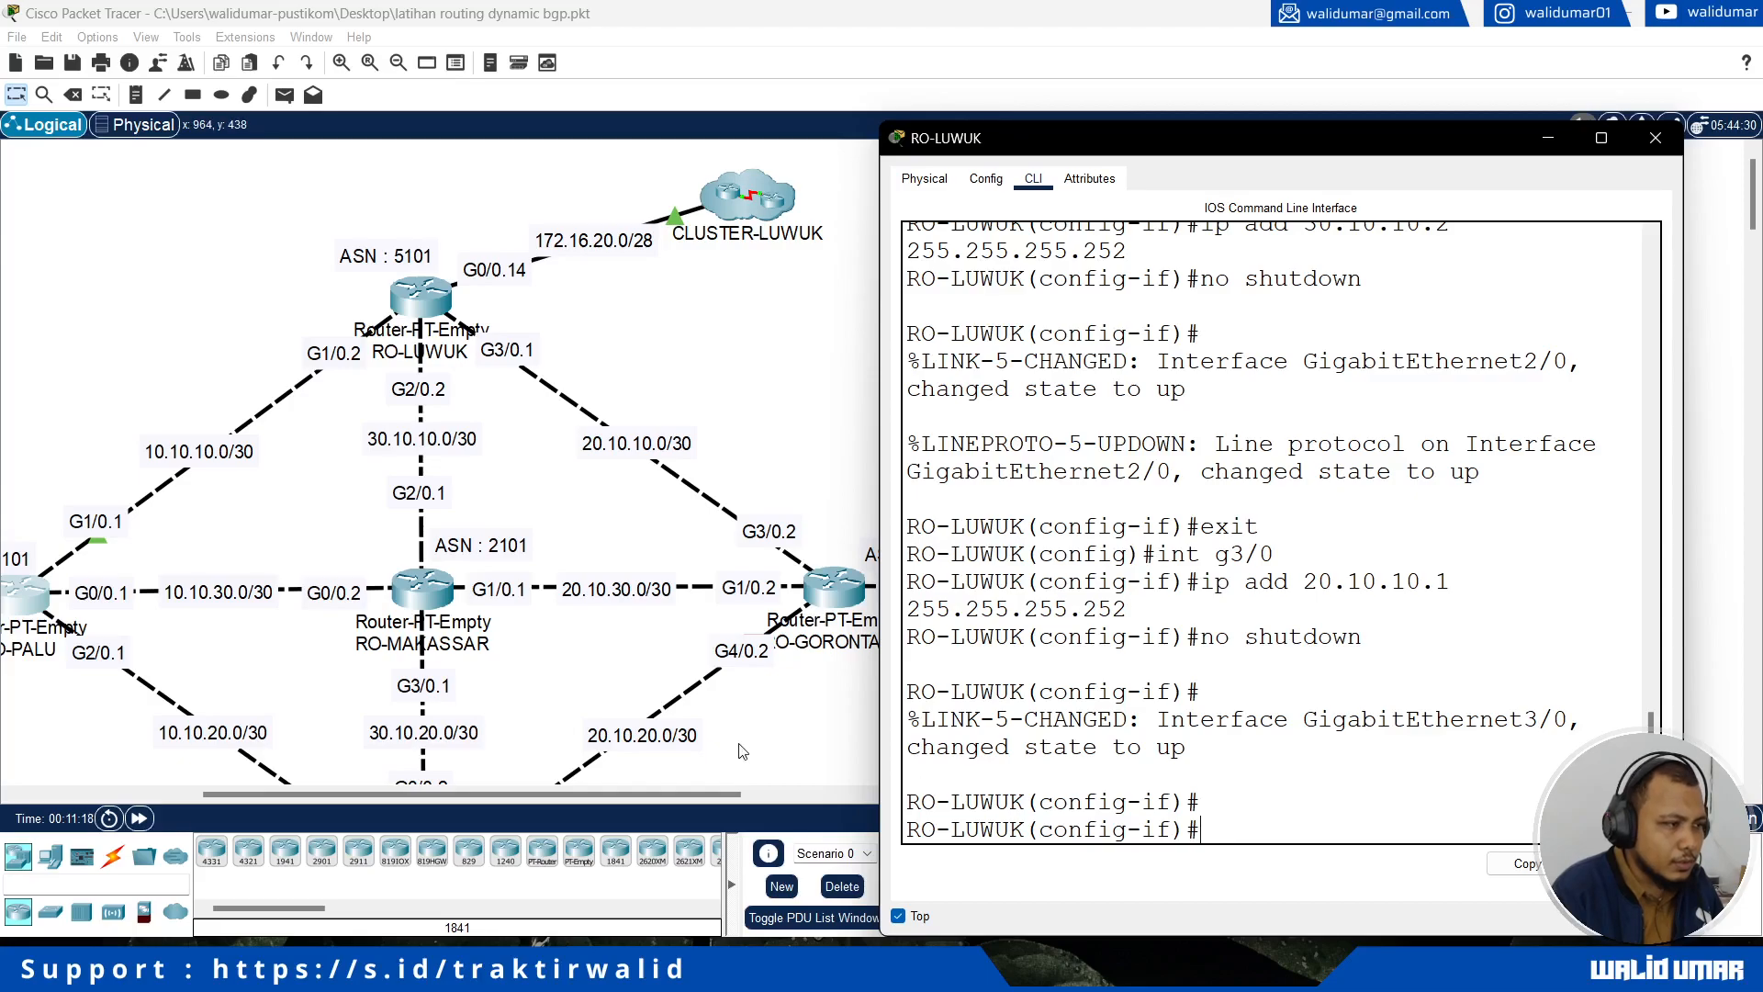
Step: Review the commands entered for interfaces g3/0, g2/0, g1/0 and g0/0 in RO-LUWUK's command line history
left_click_drag(1171, 552, 1259, 554)
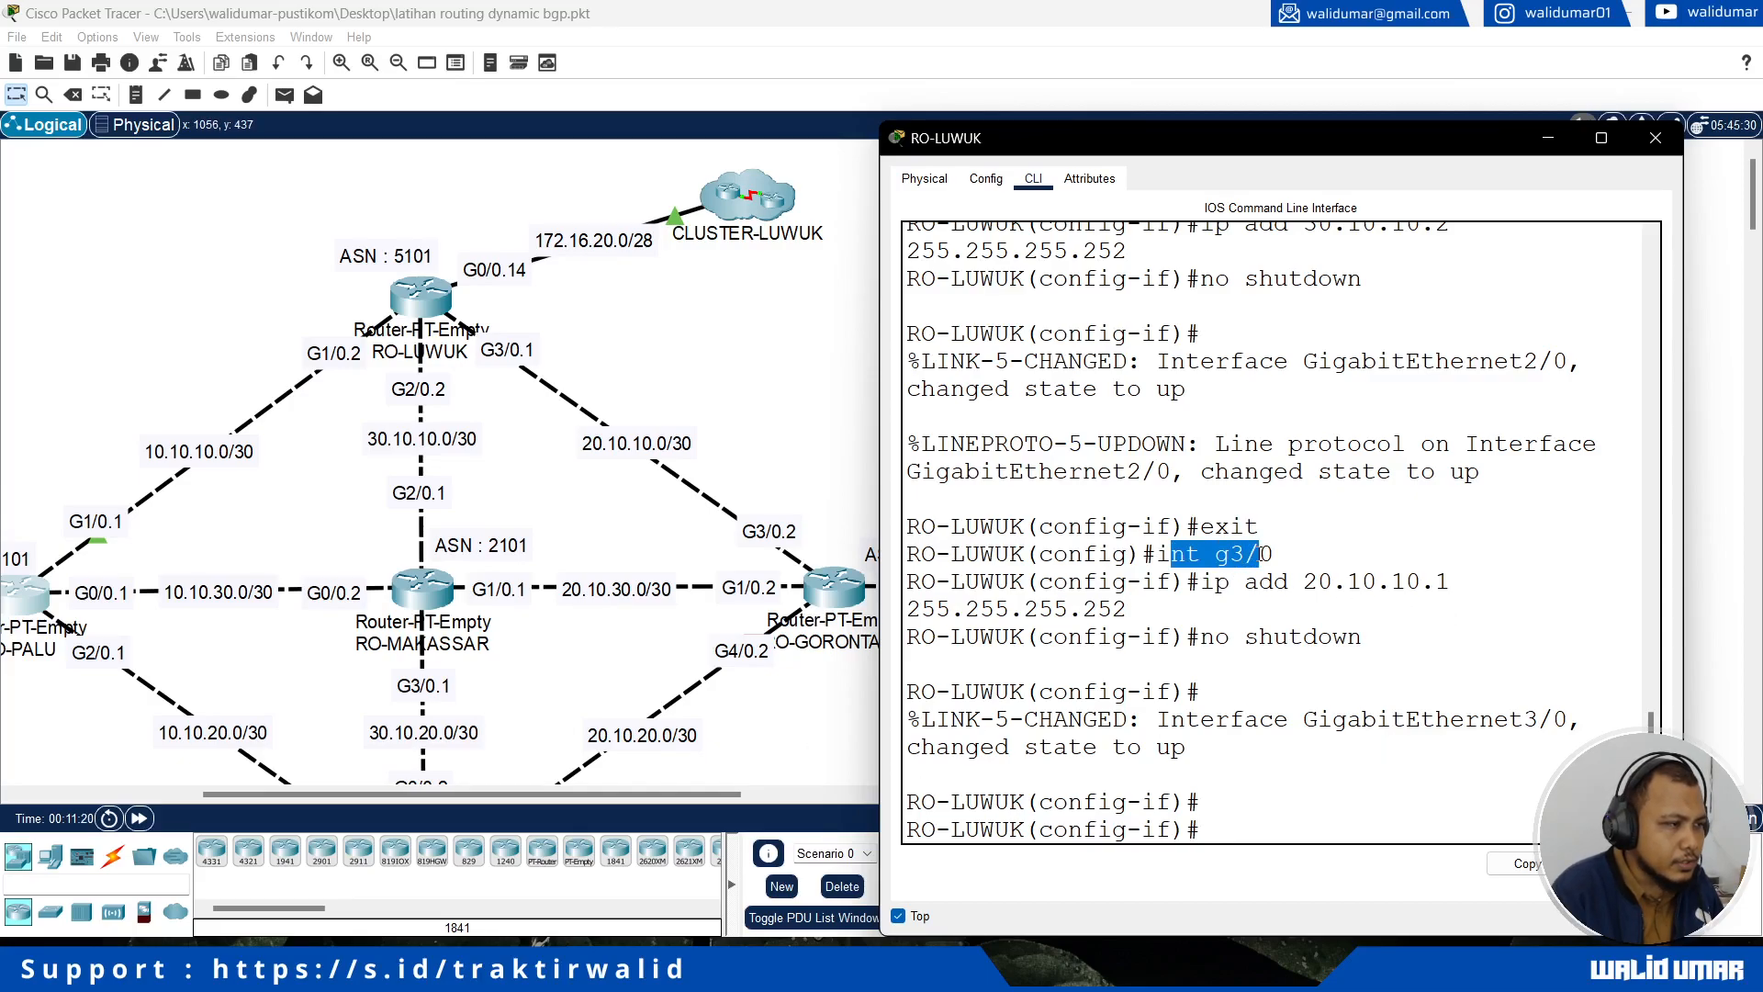
scroll(1256, 589, "up", 2)
left_click_drag(1157, 361, 1275, 361)
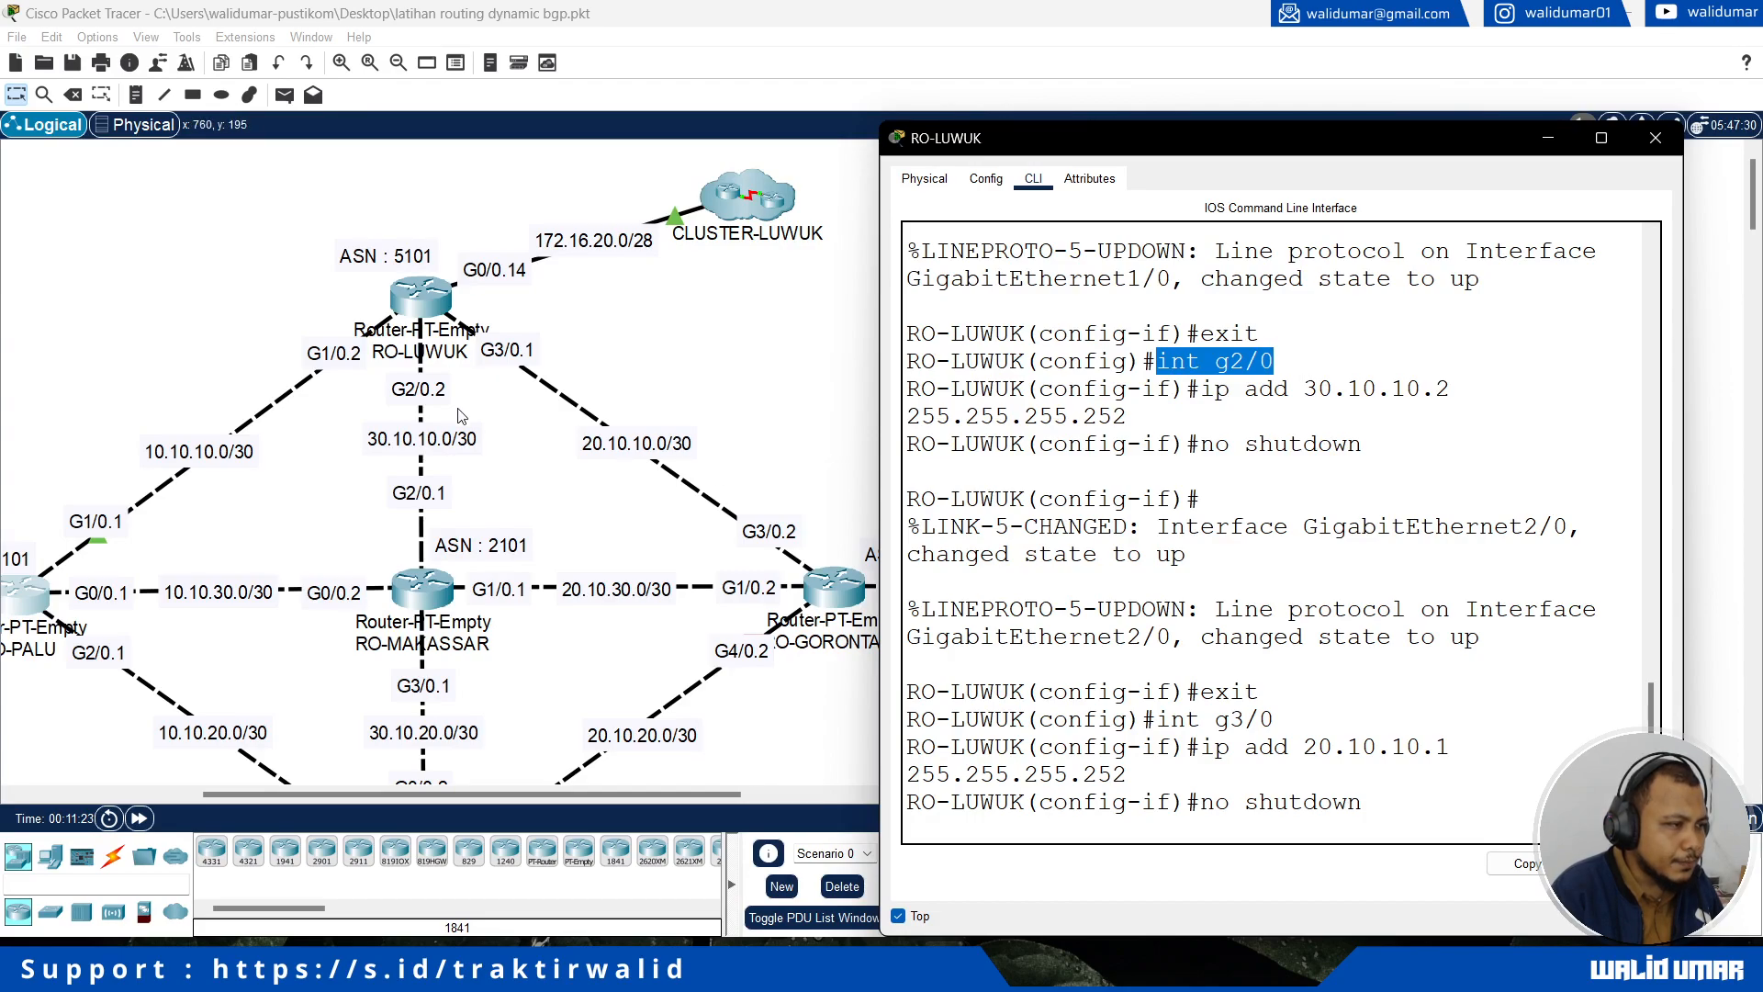
scroll(1211, 514, "up", 1)
scroll(1211, 514, "up", 3)
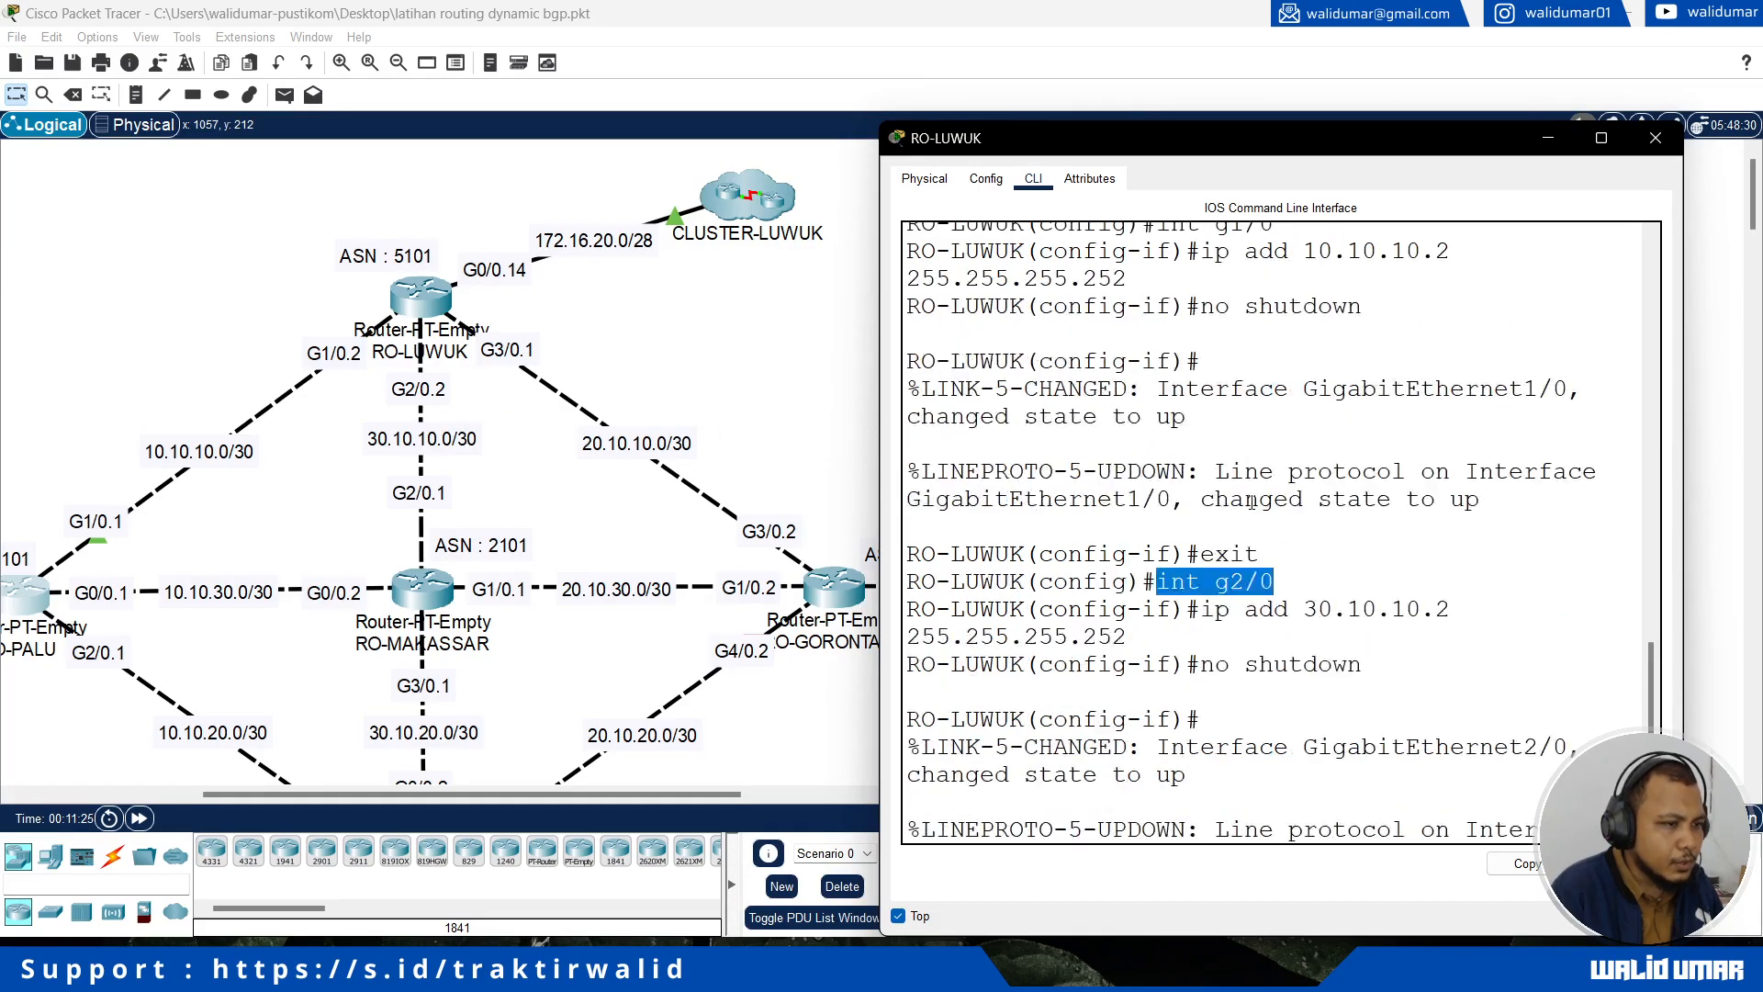
left_click_drag(1151, 399, 1317, 402)
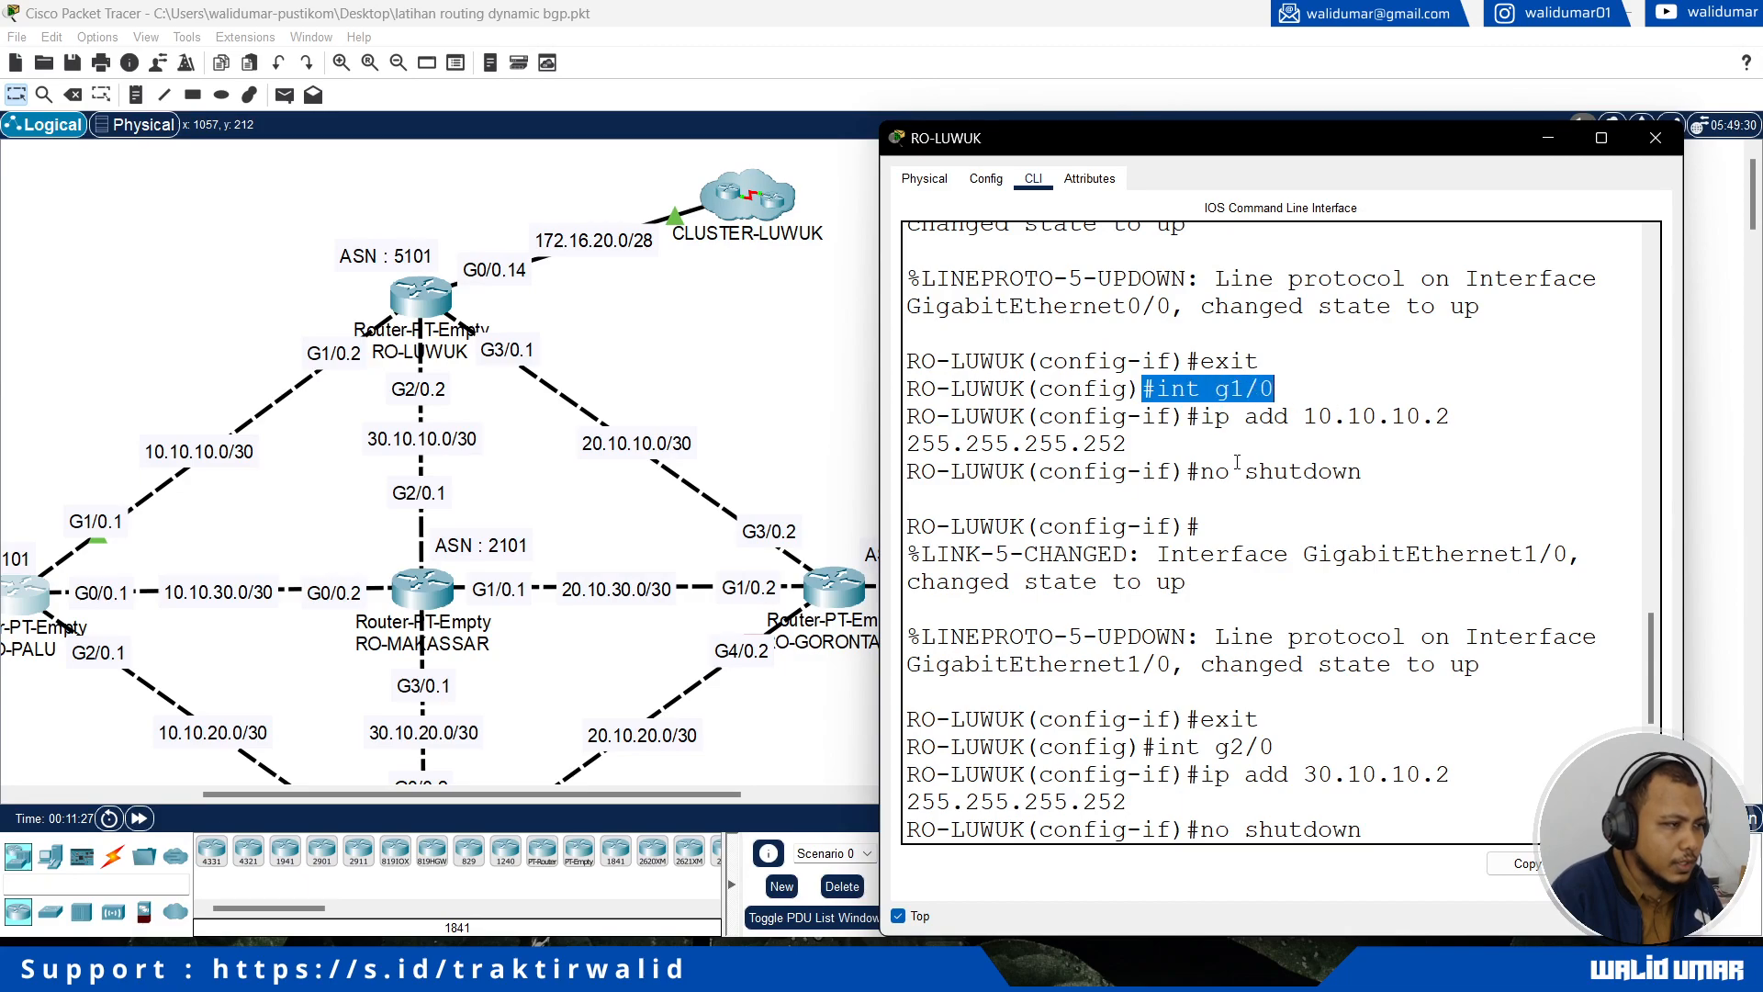
scroll(1243, 461, "up", 4)
left_click_drag(1200, 418, 1275, 418)
left_click(1276, 498)
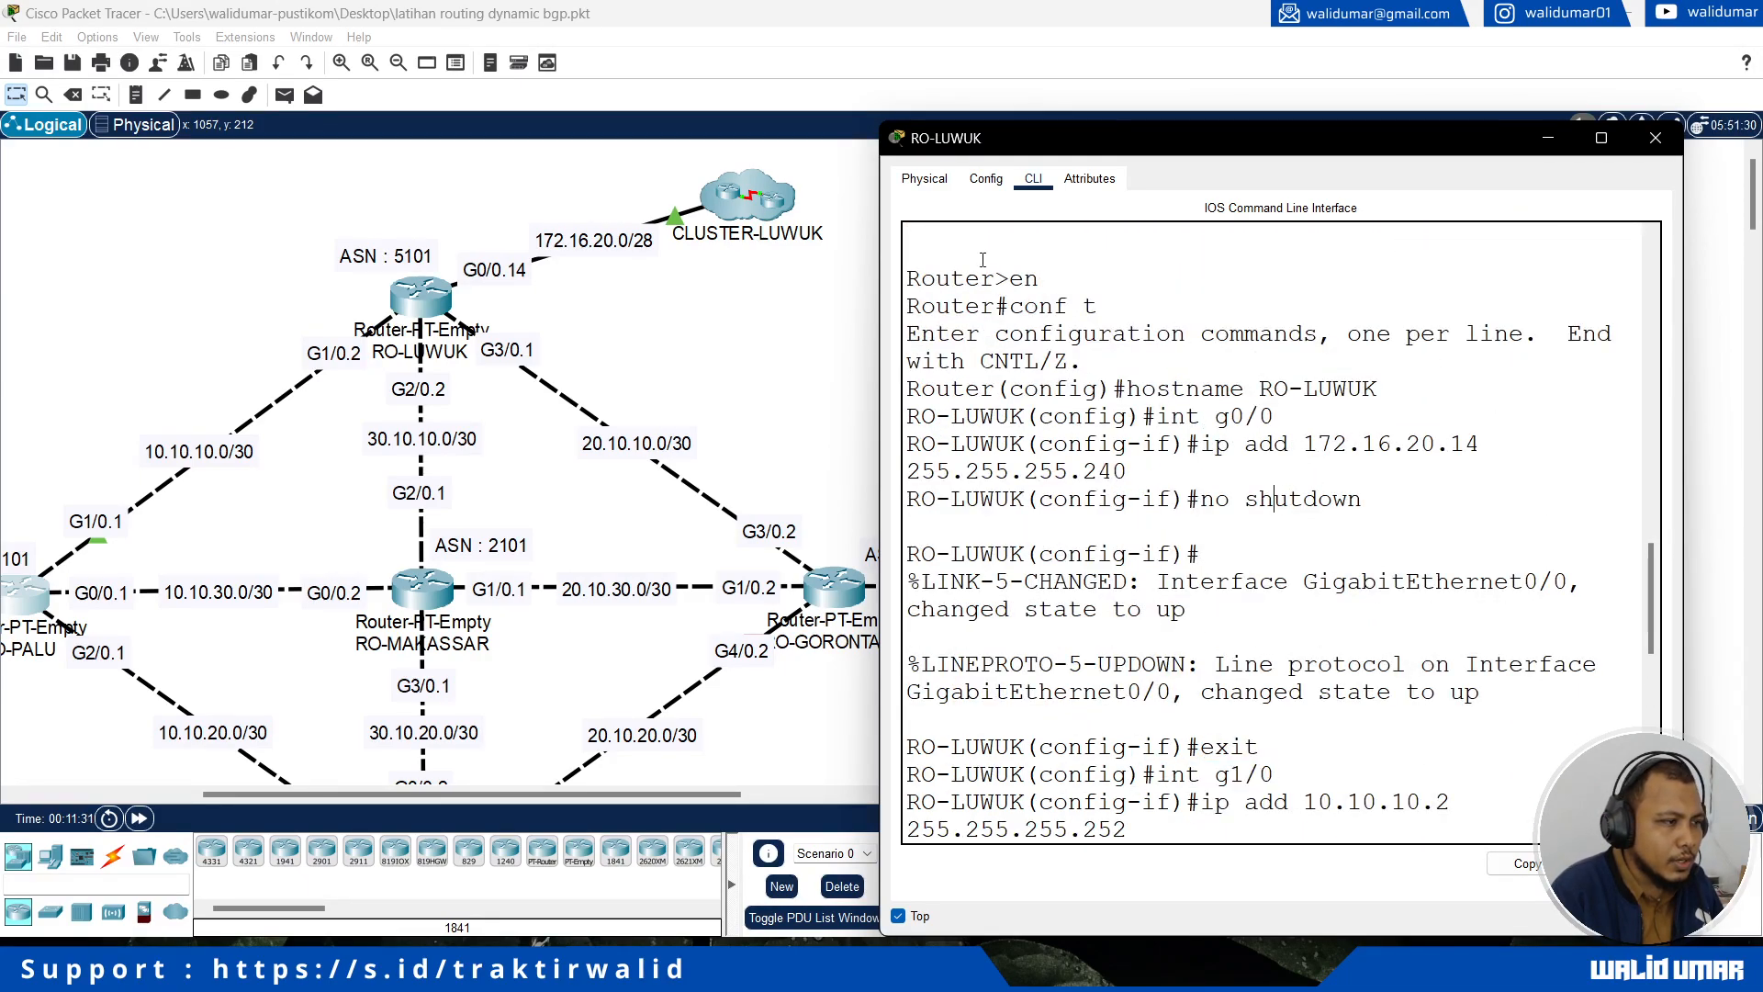
Step: Close RO-LUWUK's window and open RO-GORONTALO's command line, keeping its window on top and beside the router in the topology
left_click(1656, 138)
scroll(1035, 492, "down", 3)
scroll(1029, 499, "up", 2)
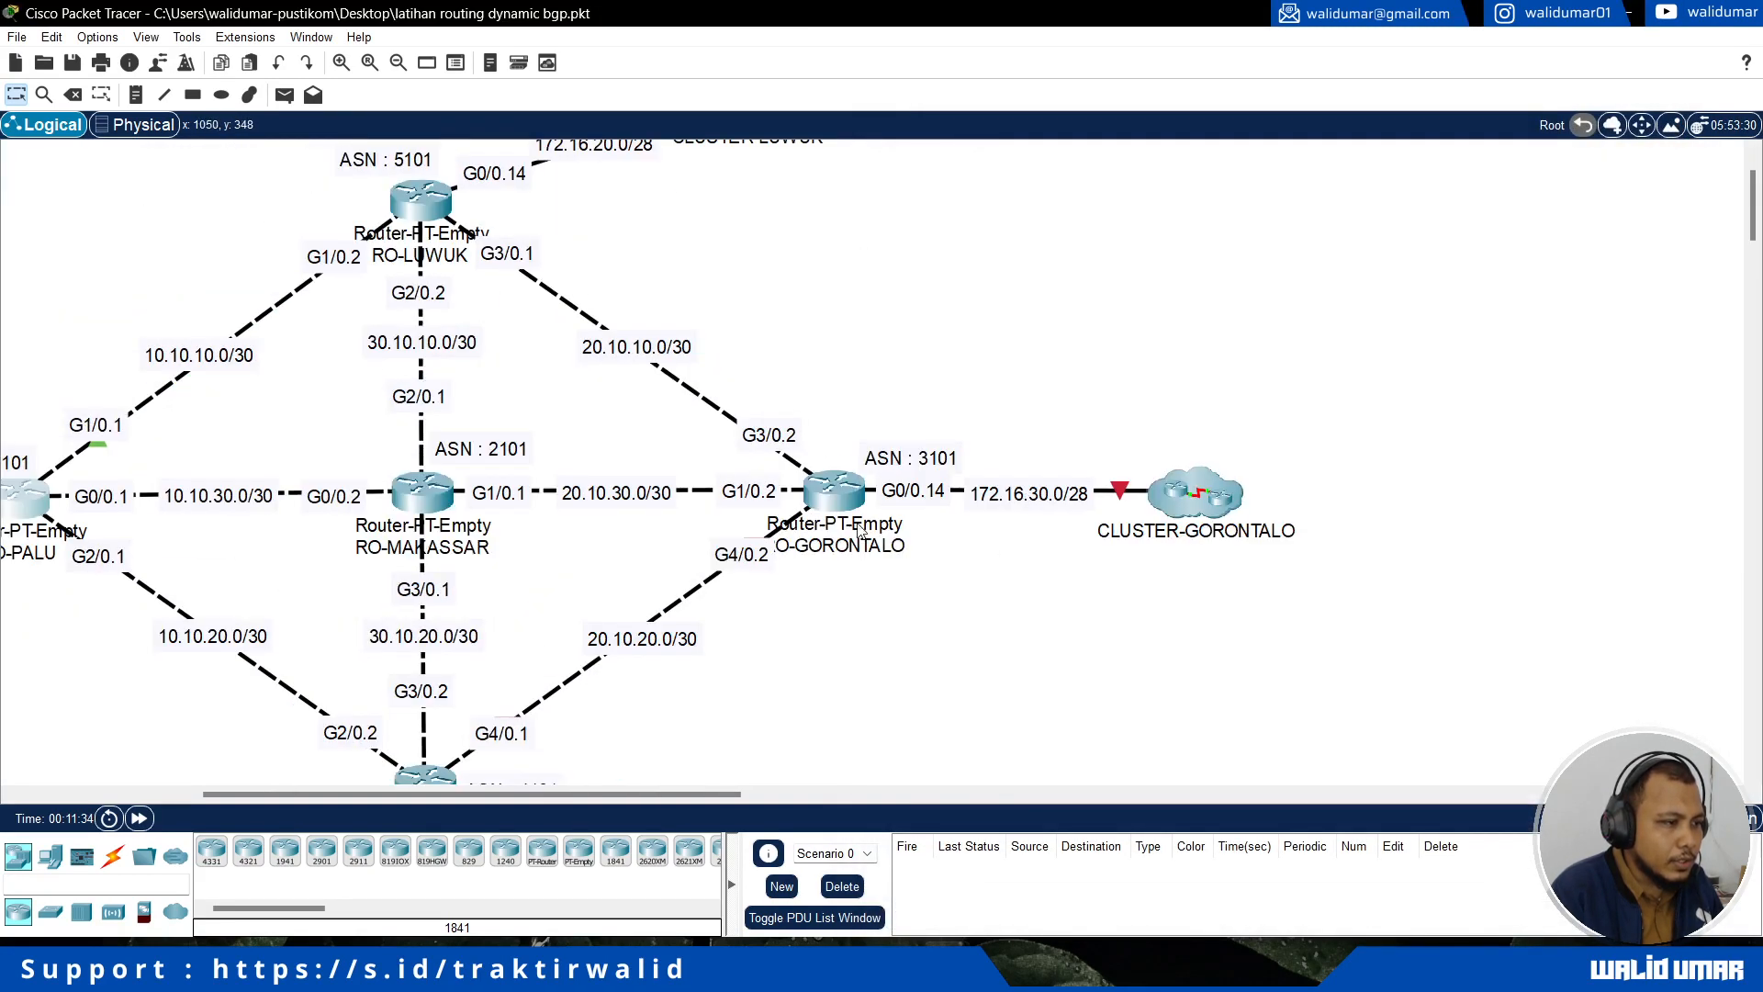
left_click(833, 495)
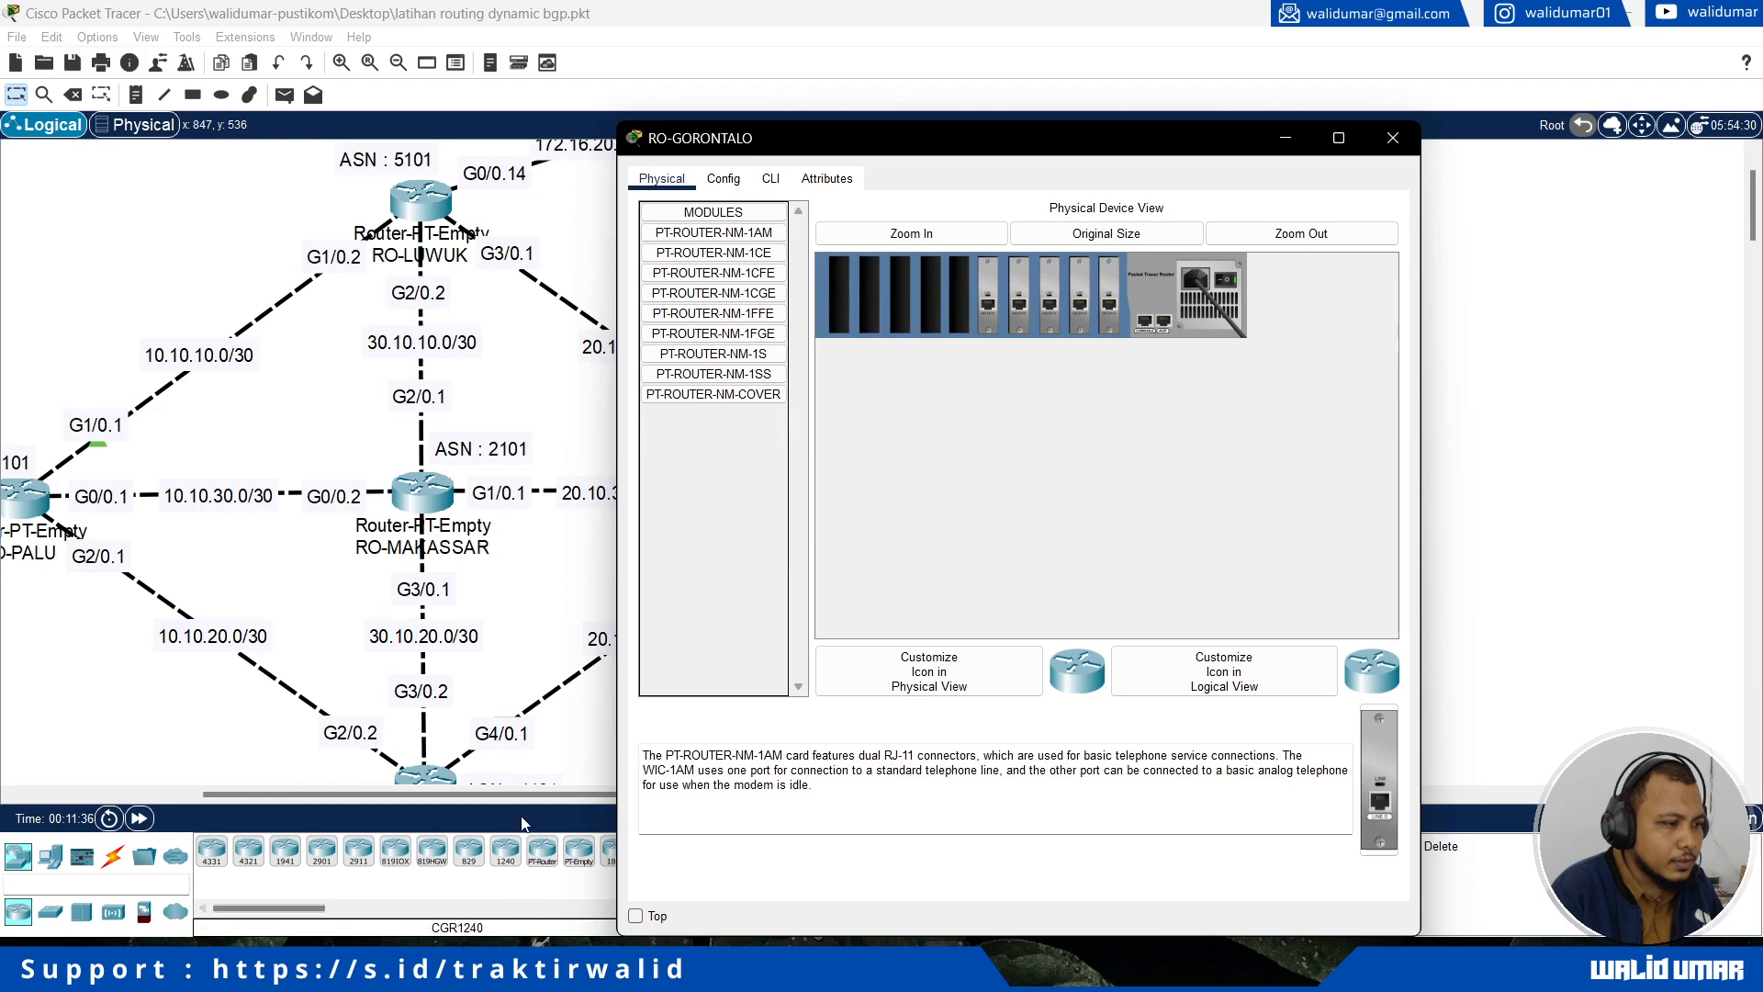
left_click(635, 916)
left_click(542, 795)
left_click_drag(540, 795, 652, 796)
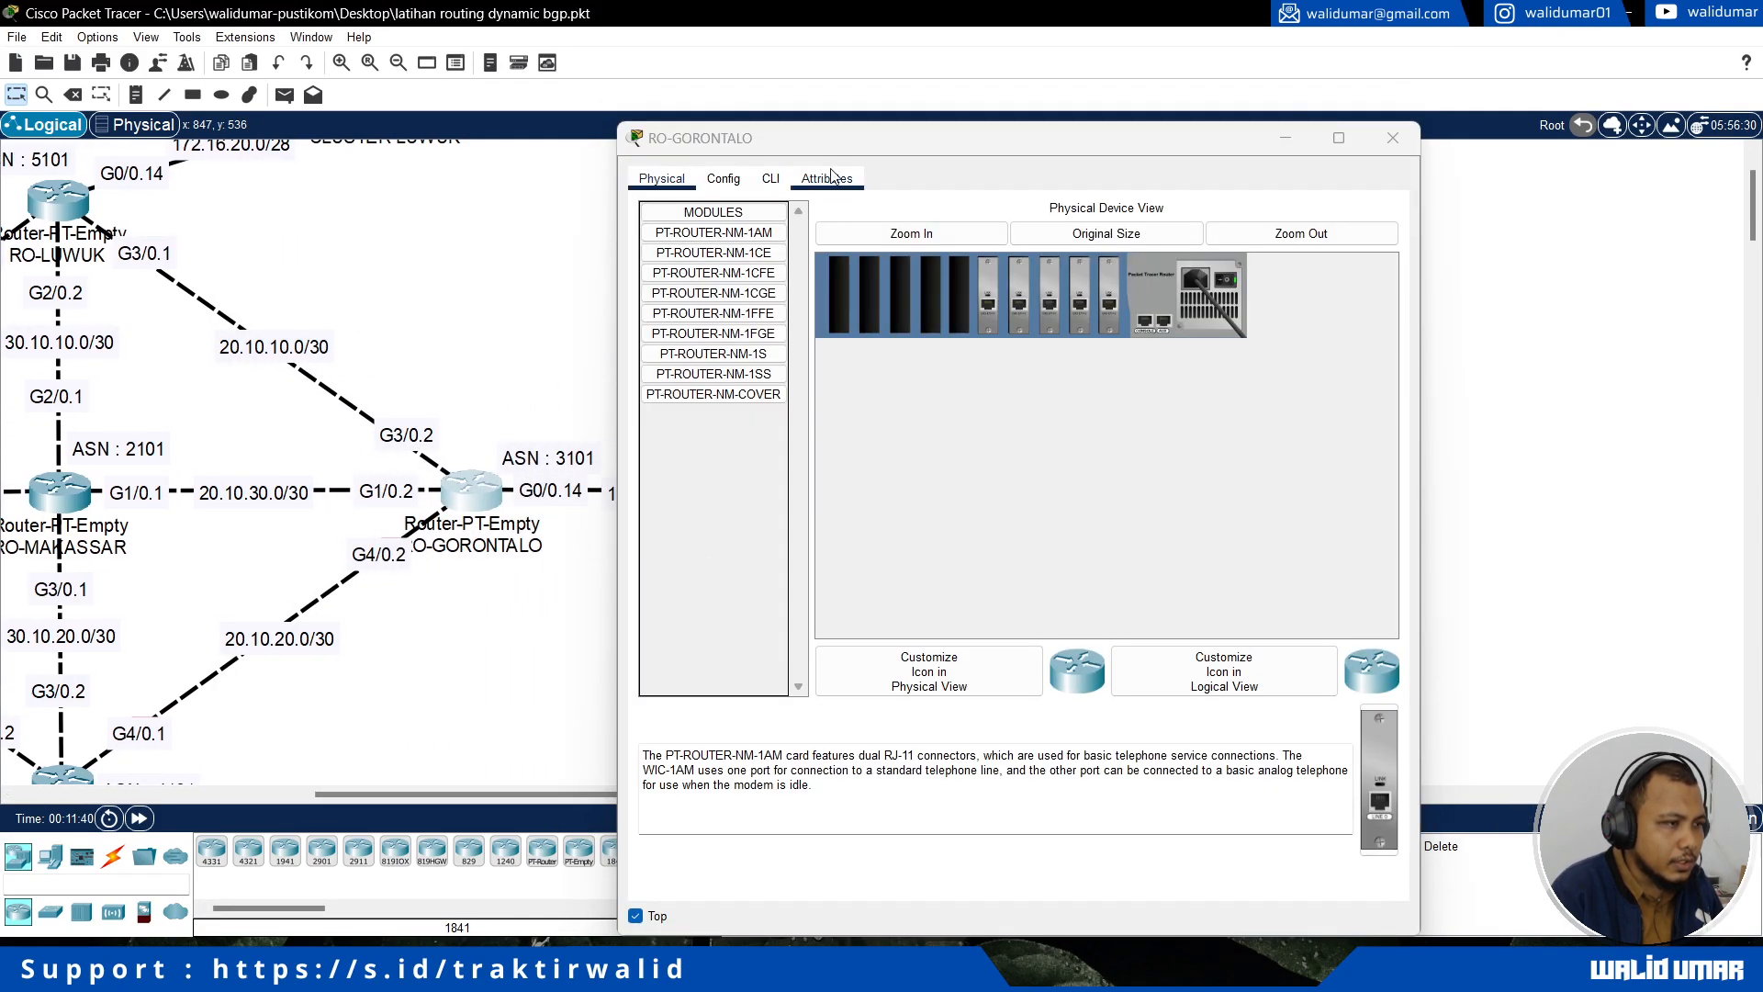
left_click_drag(1007, 134, 1272, 96)
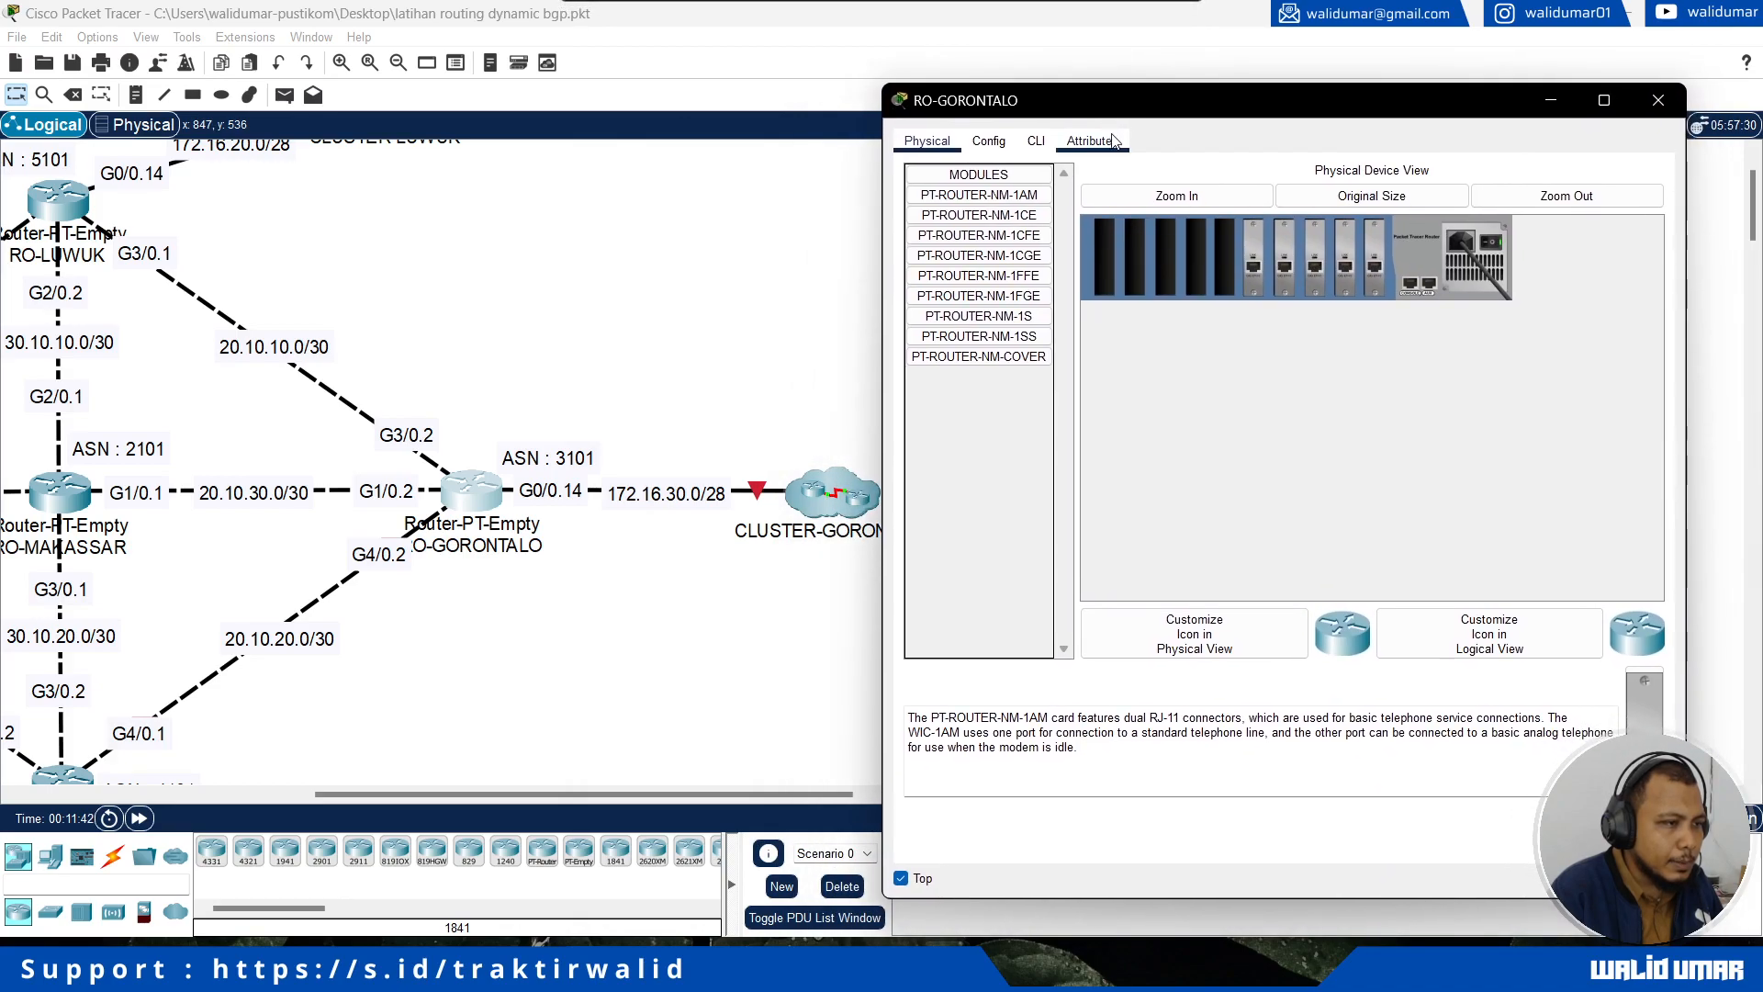
left_click(1036, 141)
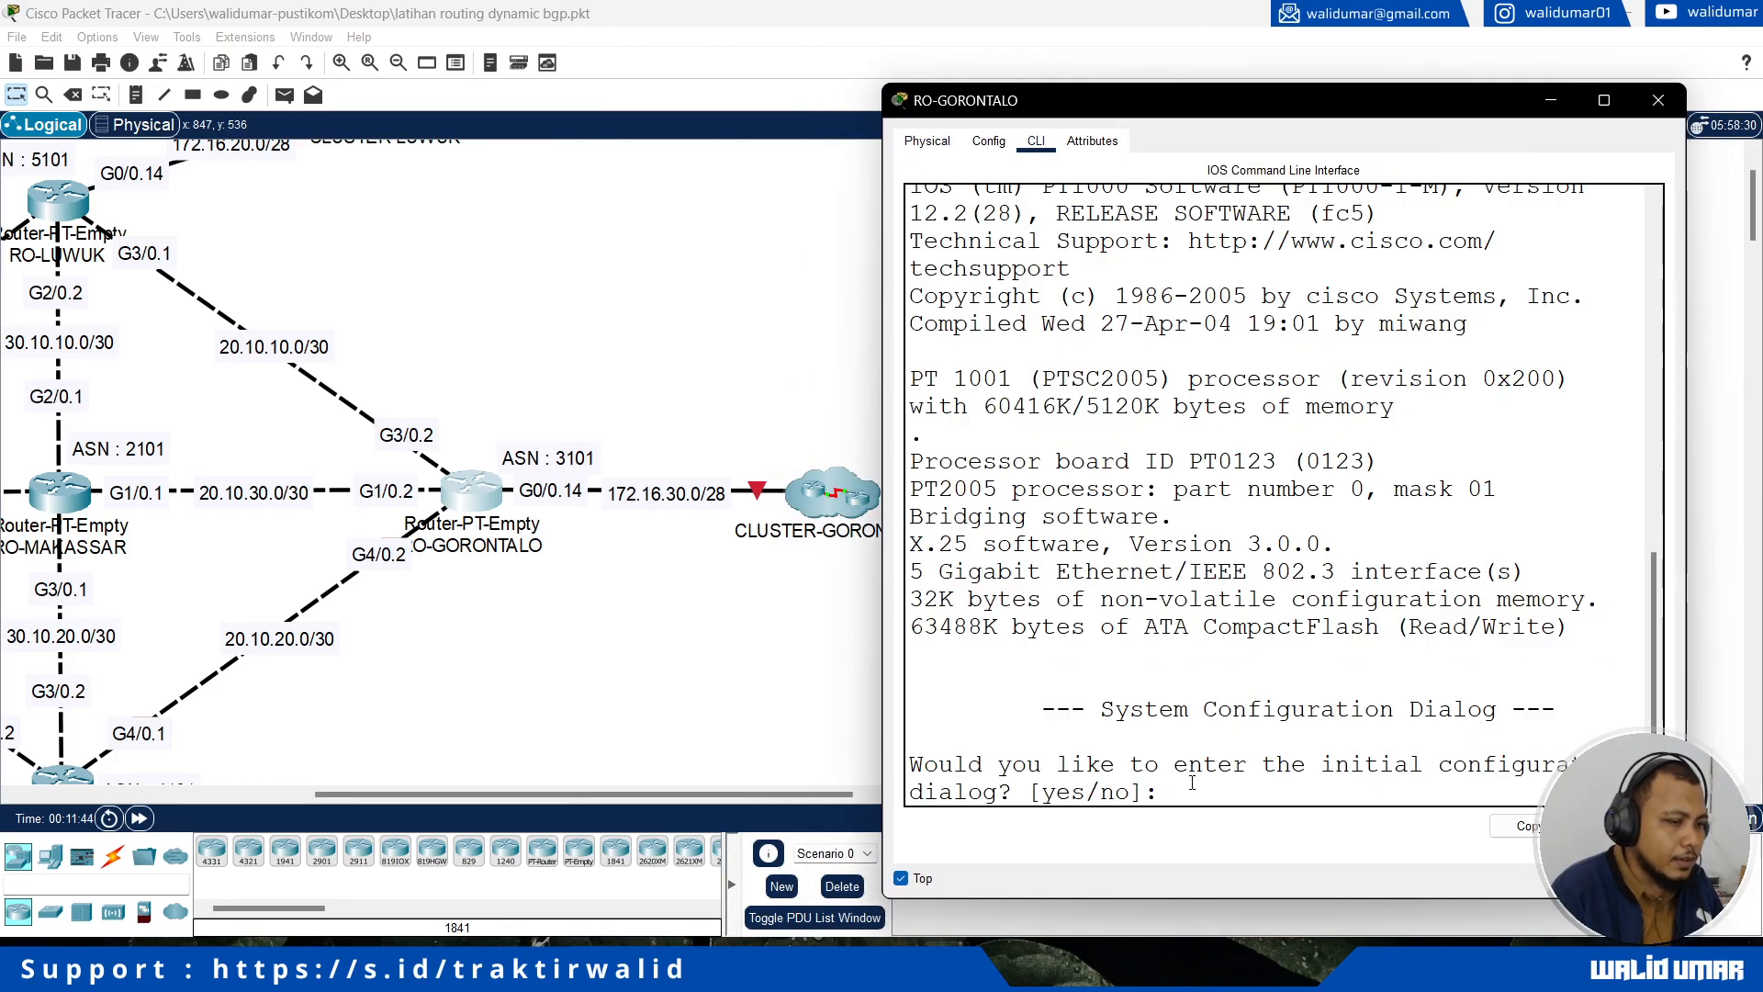
Step: Decline RO-GORONTALO's initial configuration dialog and enter global configuration mode
type("no")
key("Return")
key("Return")
type("en")
key("Return")
type("conf t")
key("Return")
Step: Set the router's hostname to RO-GORONTALO
type("hostname RO-GORONTALO")
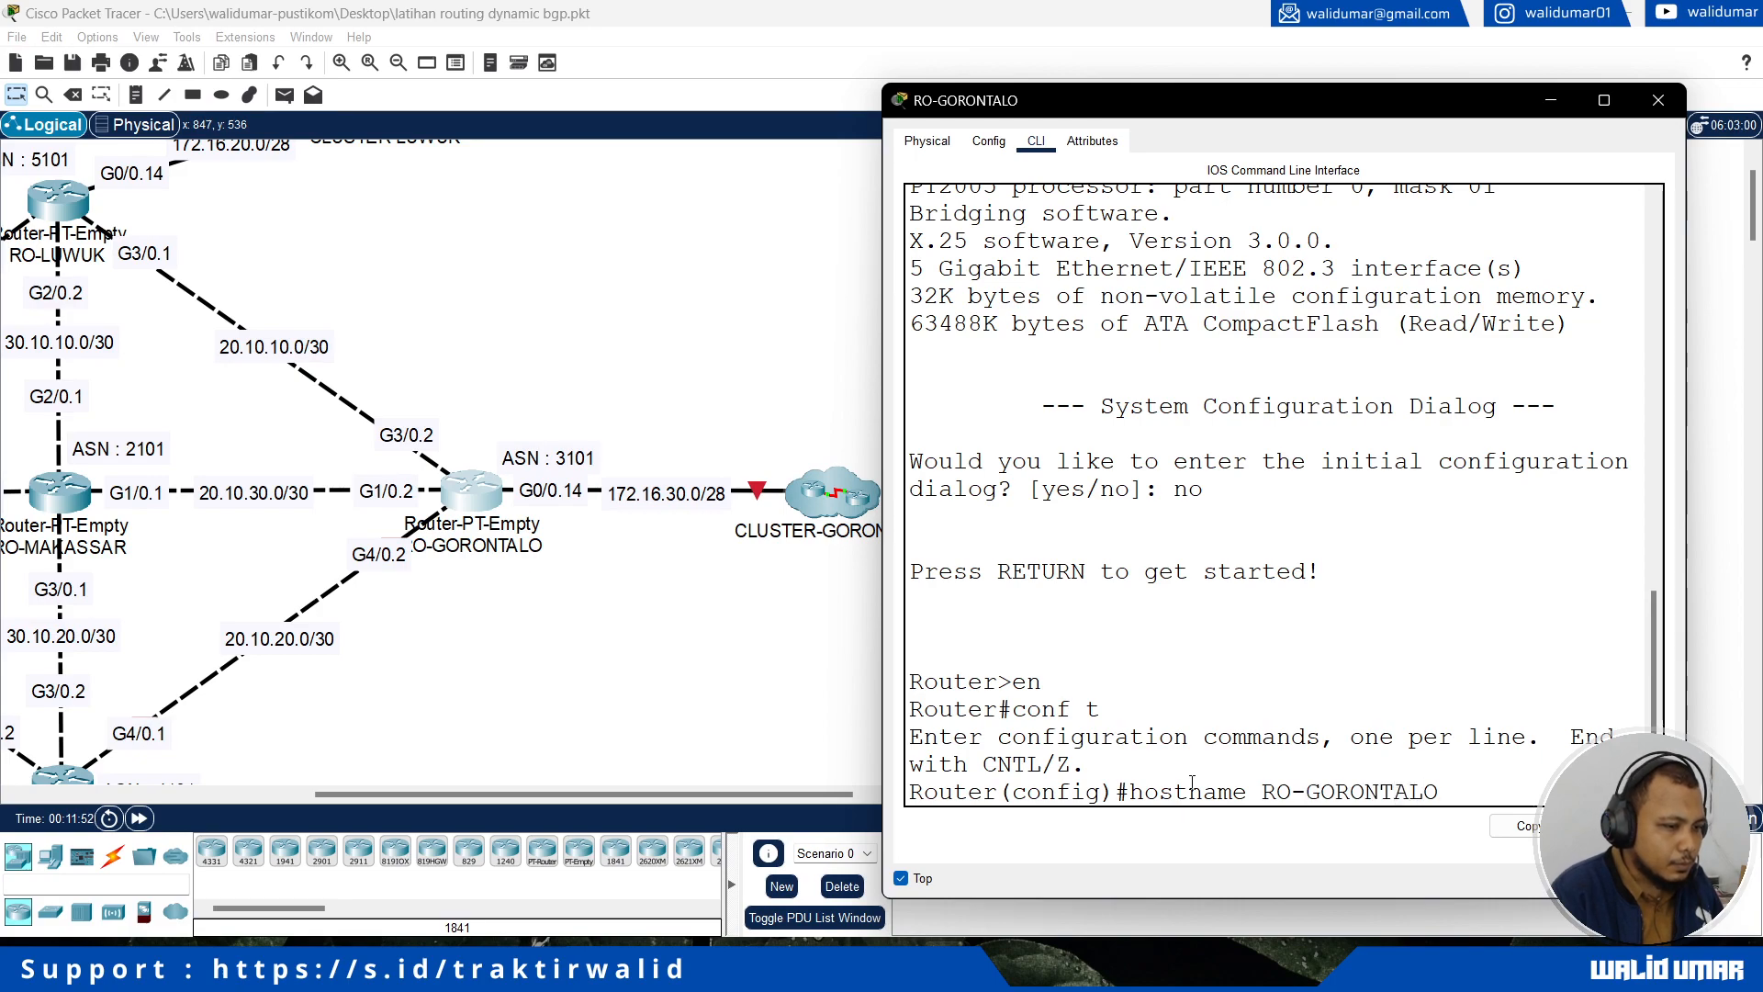
key("Return")
Step: Assign IP address 172.16.30.14 with mask 255.255.255.240 to RO-GORONTALO's interface g0/0, which links to CLUSTER-GORONTALO
key("Return")
type("int")
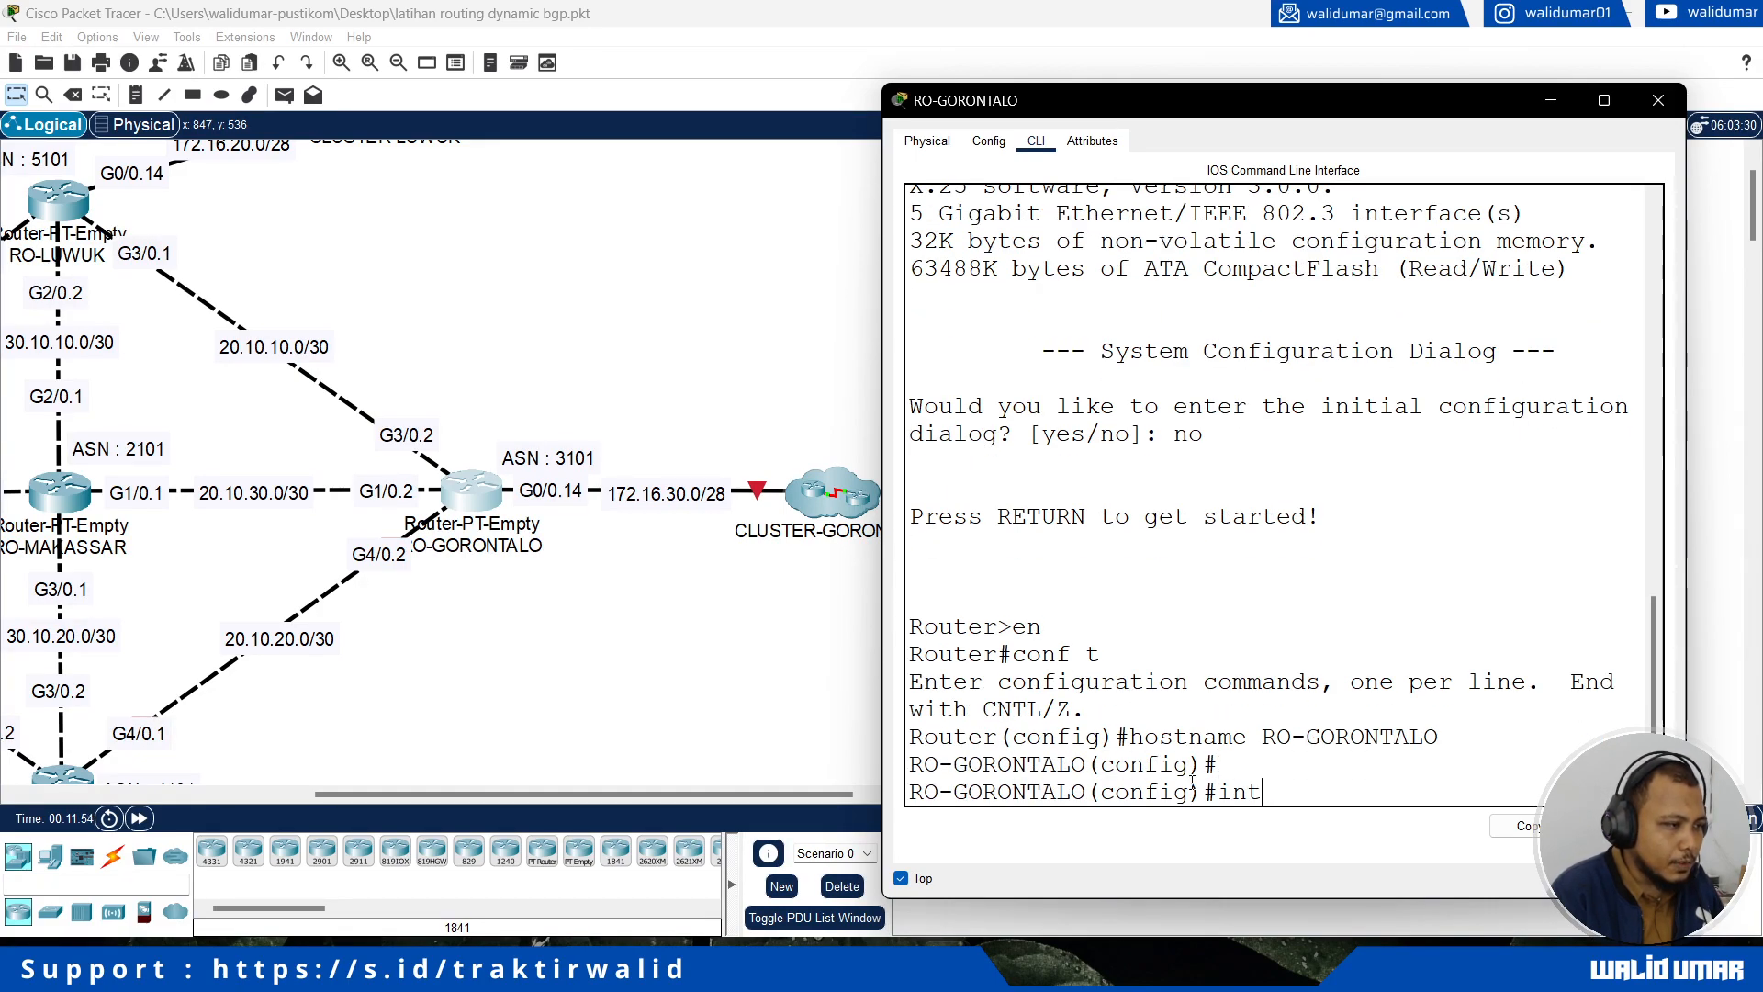
type(" g0/0")
key("Return")
type("ig-if)#i")
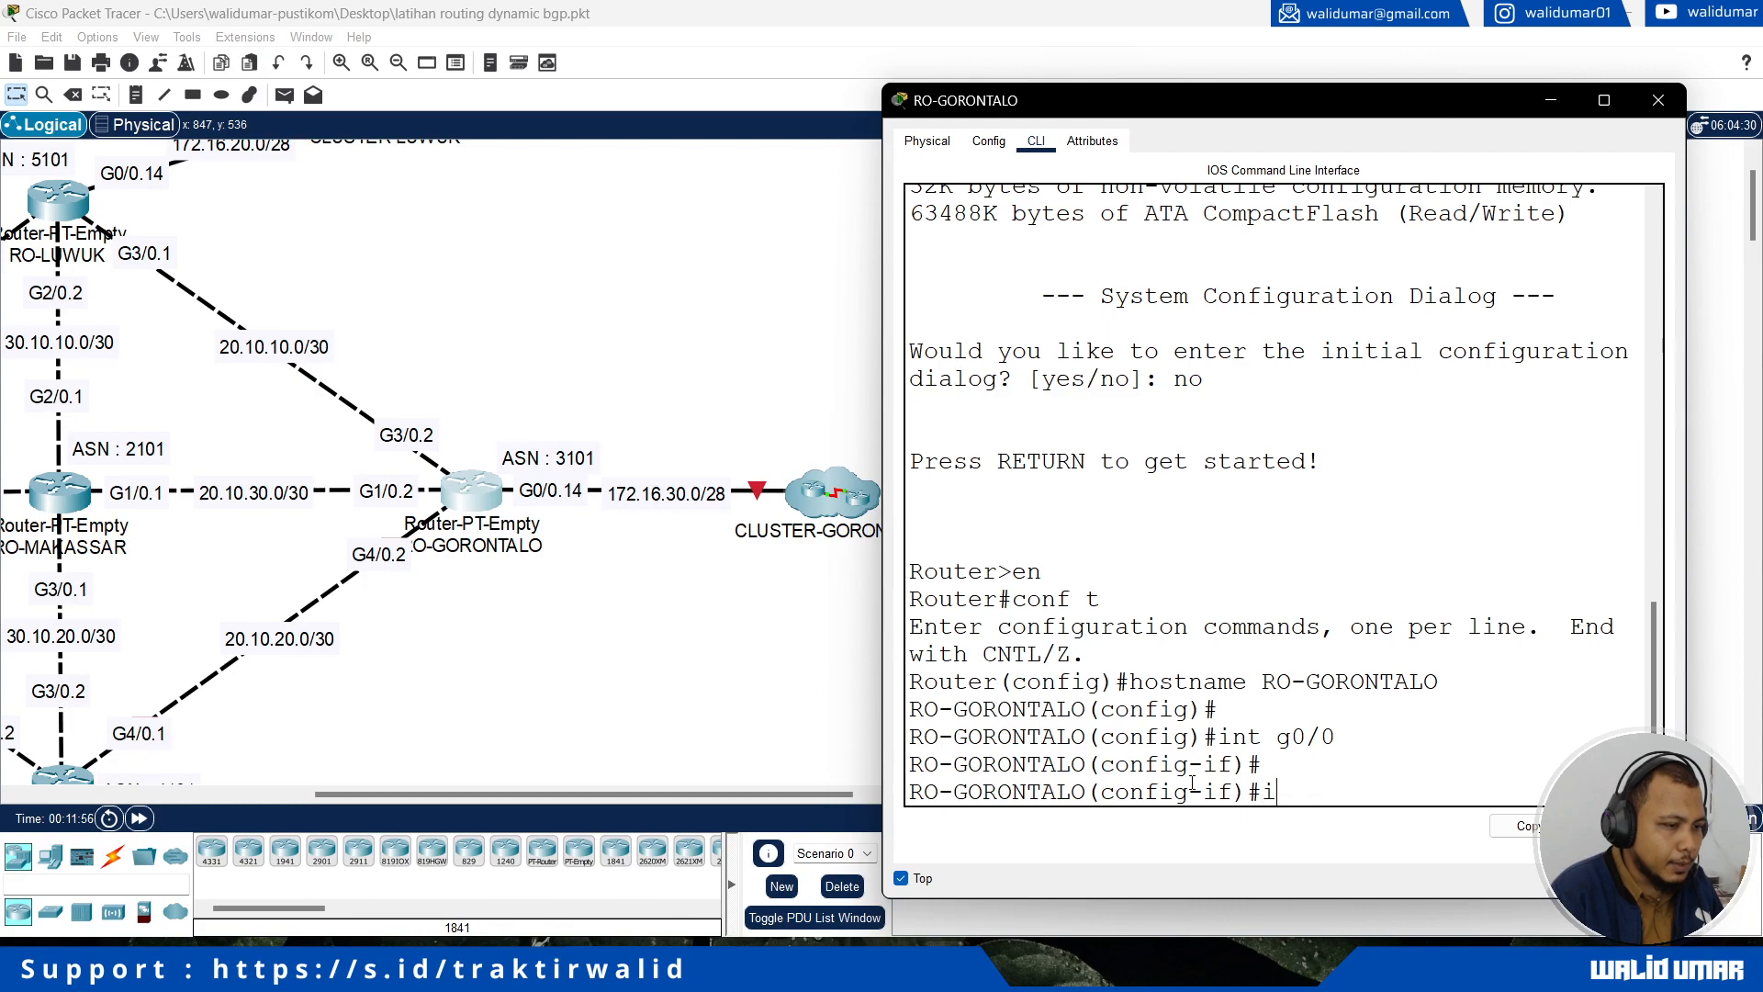
type("p add 172.1")
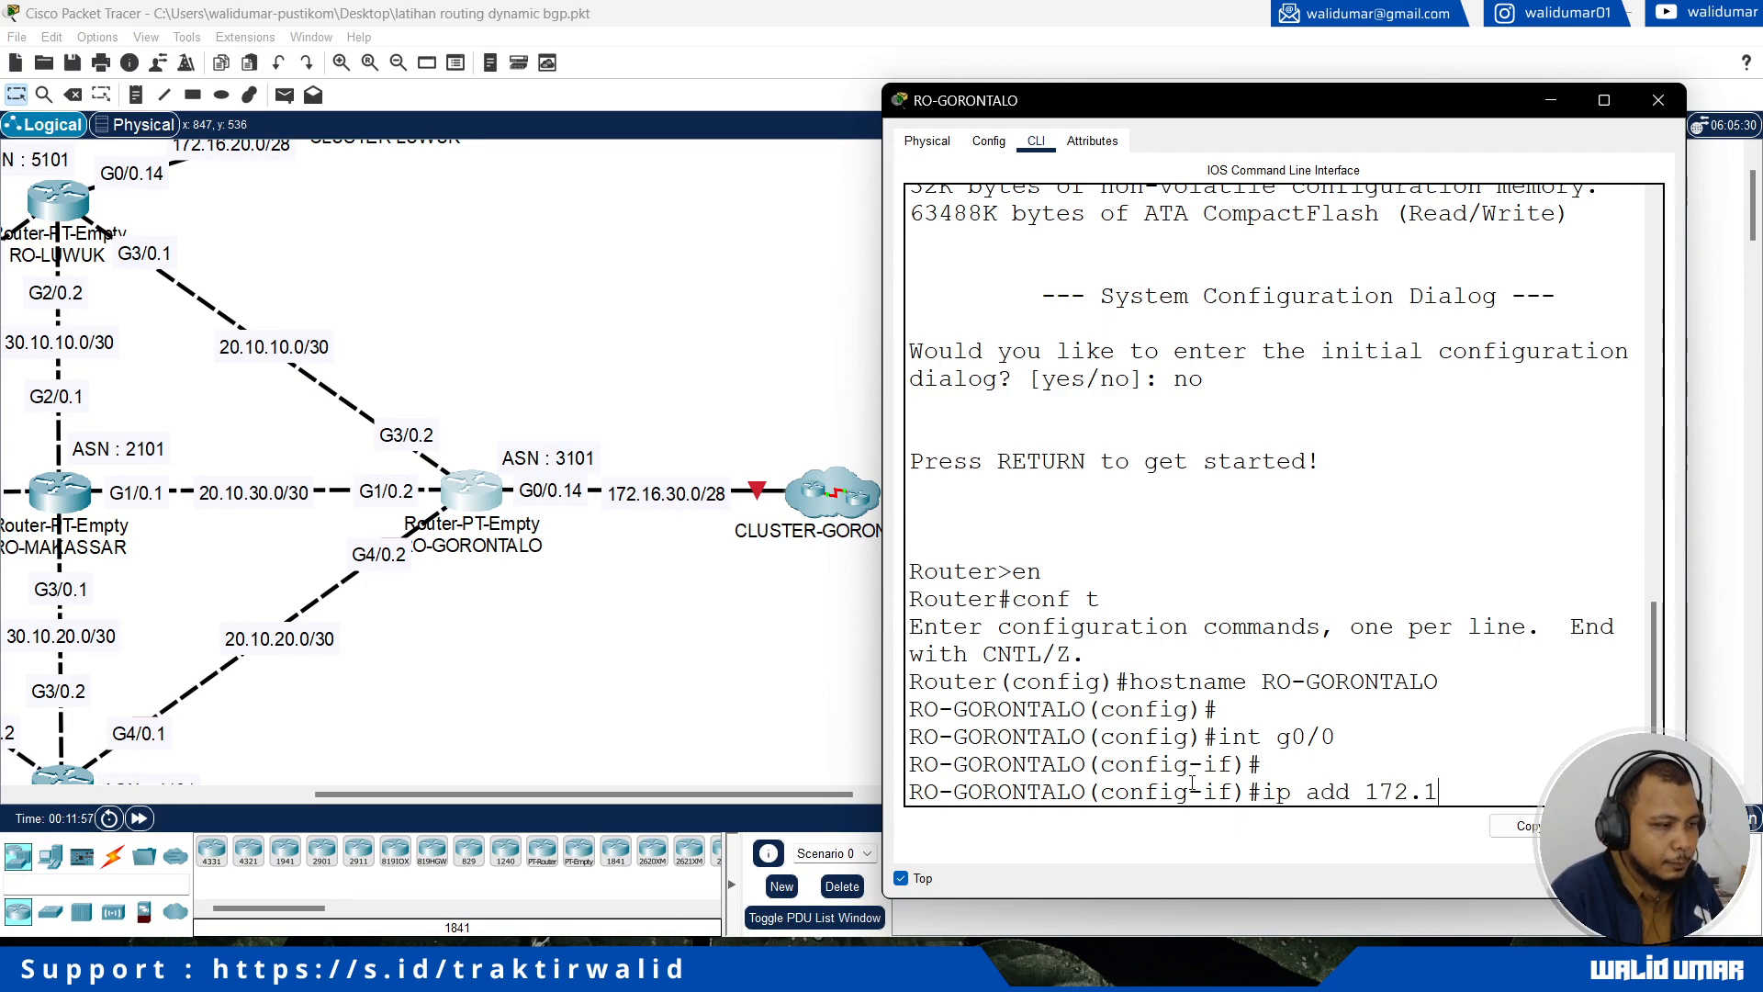
type("6.30")
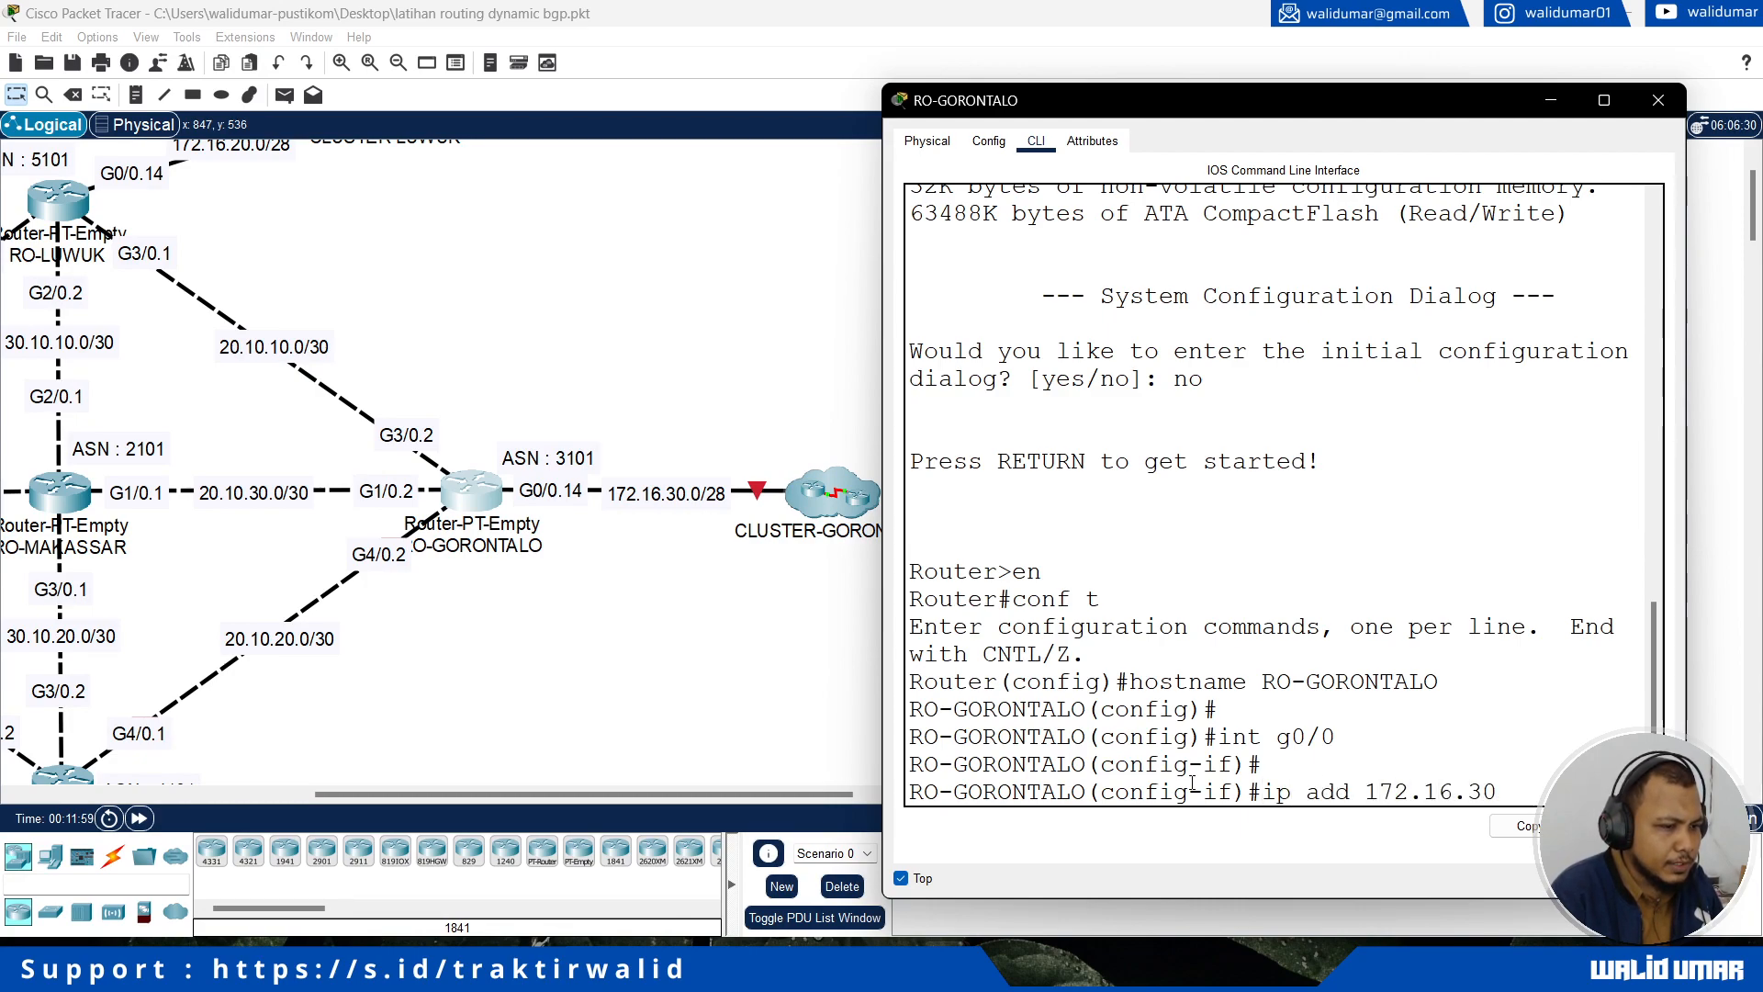
type(".1")
type("4 255.255.2")
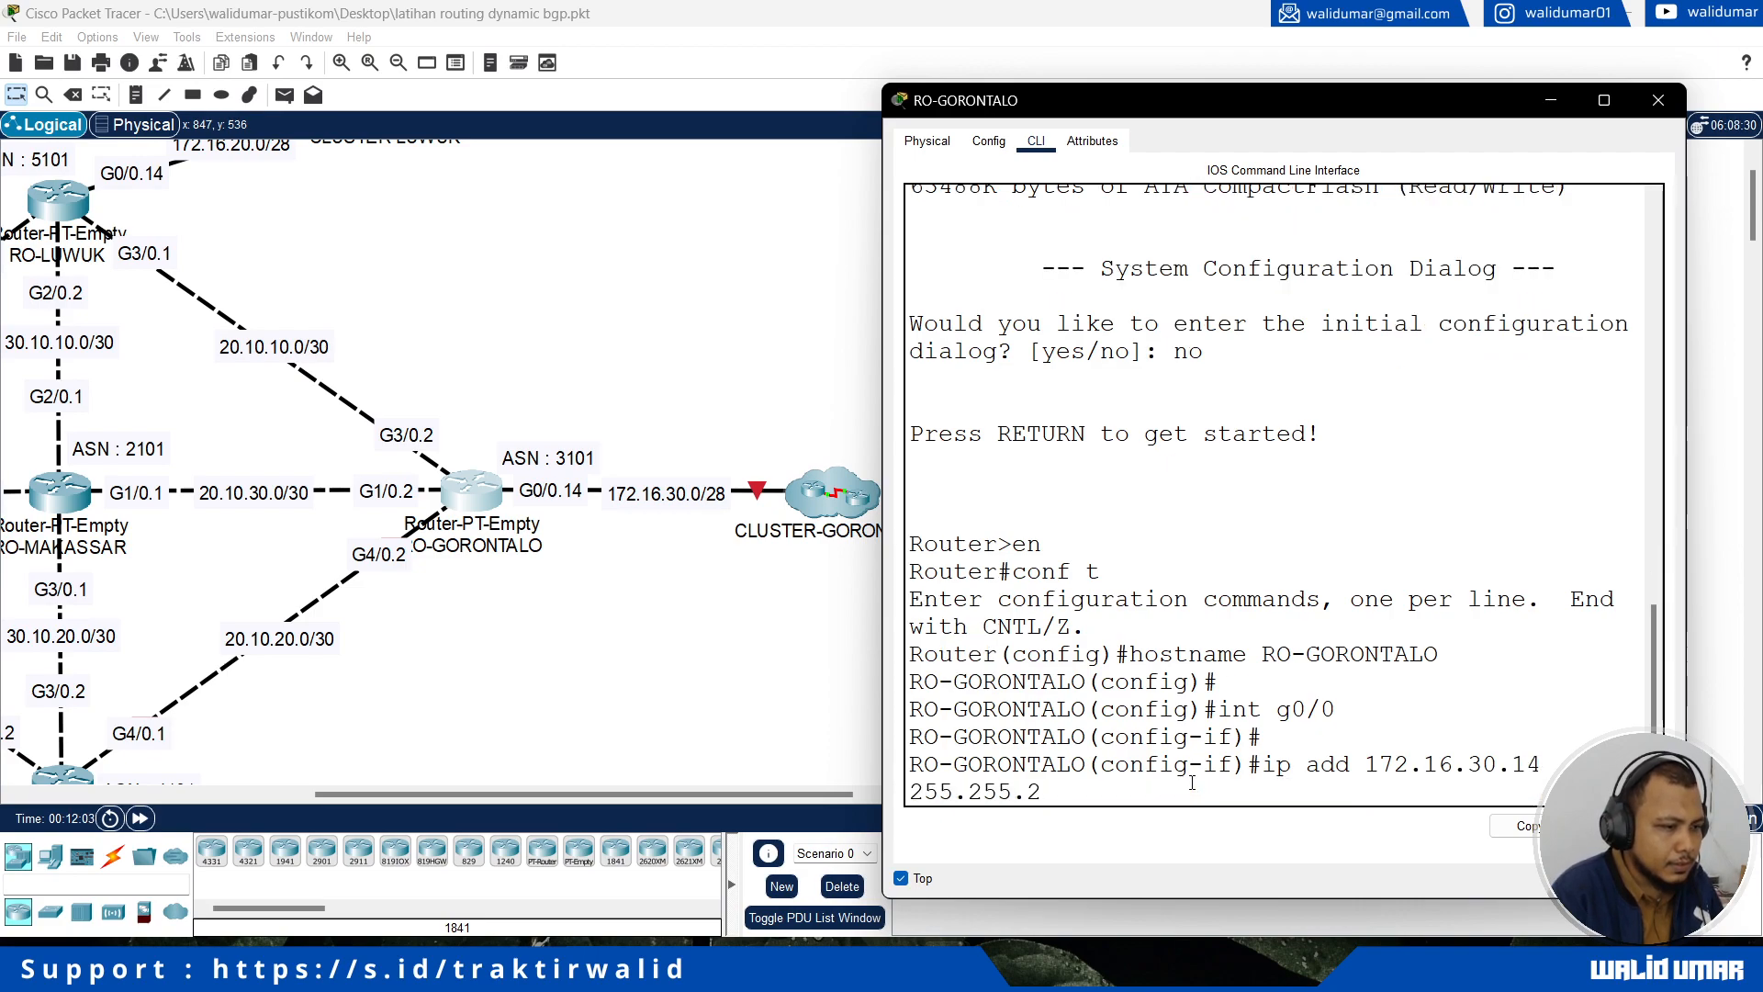
type("55.250")
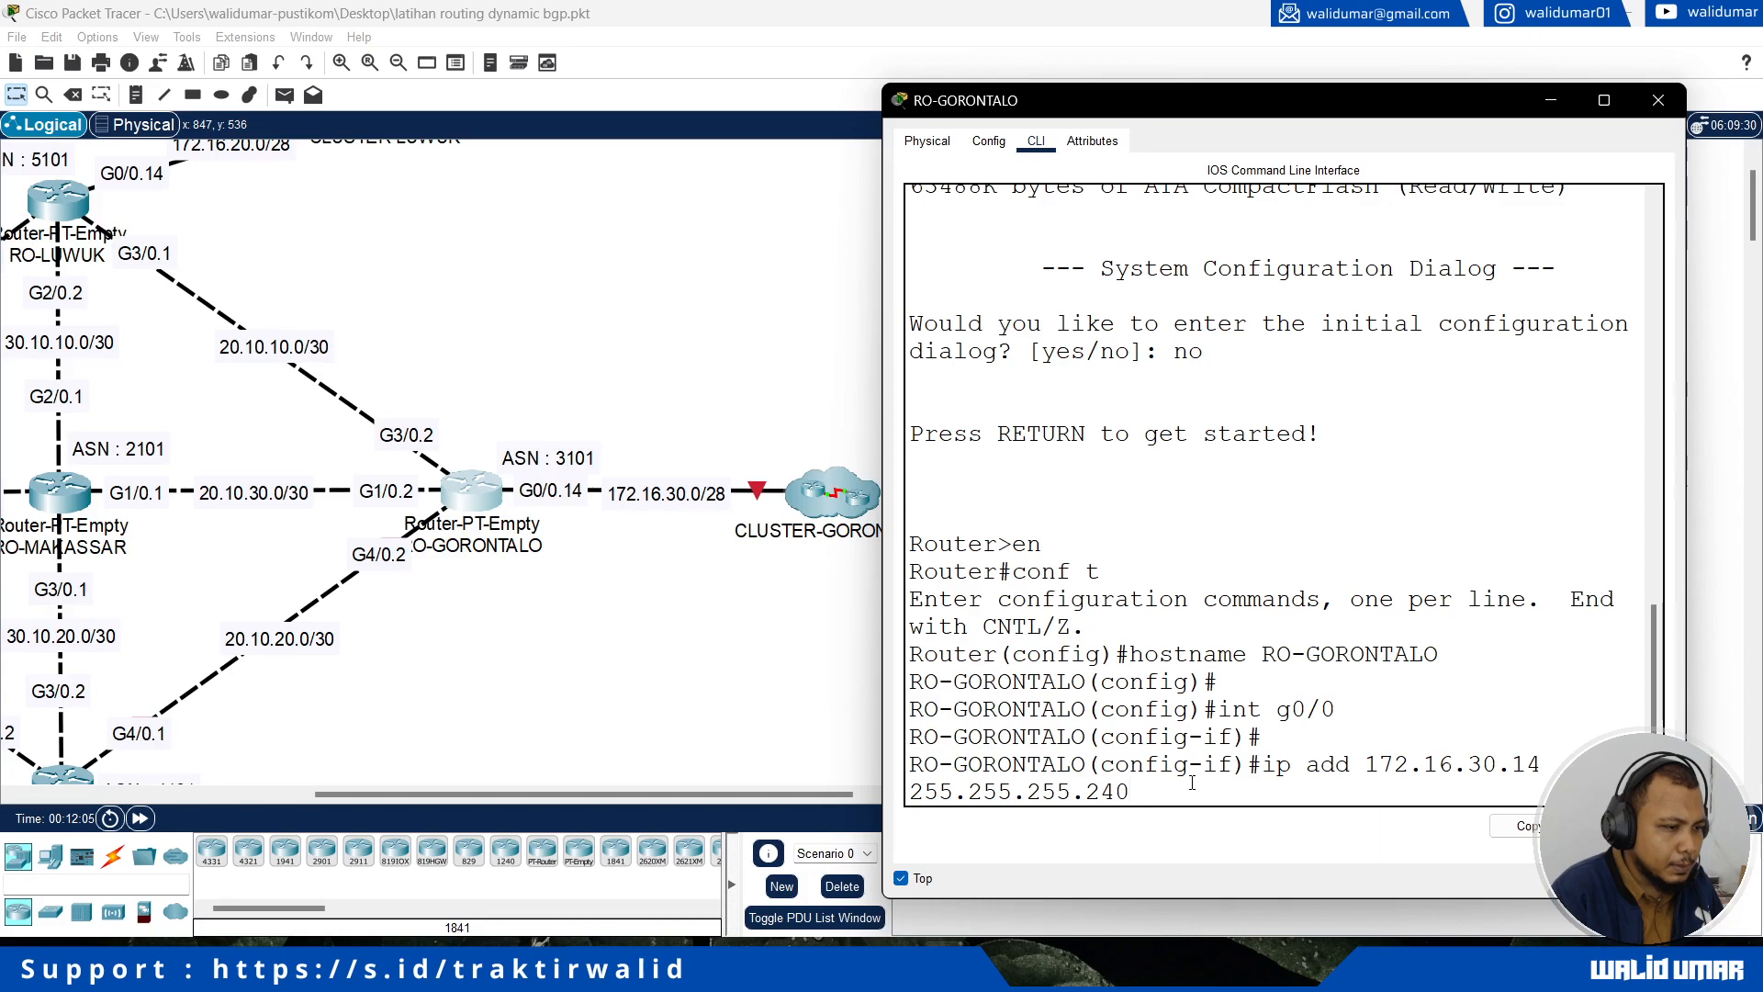
key("Return")
Step: Enable RO-GORONTALO's interface g0/0 with no shutdown and return to global configuration mode
type("no shutdown")
key("Return")
type("exit")
key("Return")
Step: Assign IP address 20.10.10.2 with mask 255.255.255.252 to RO-GORONTALO's interface g3/0, which links to RO-LUWUK
type("int g3/0")
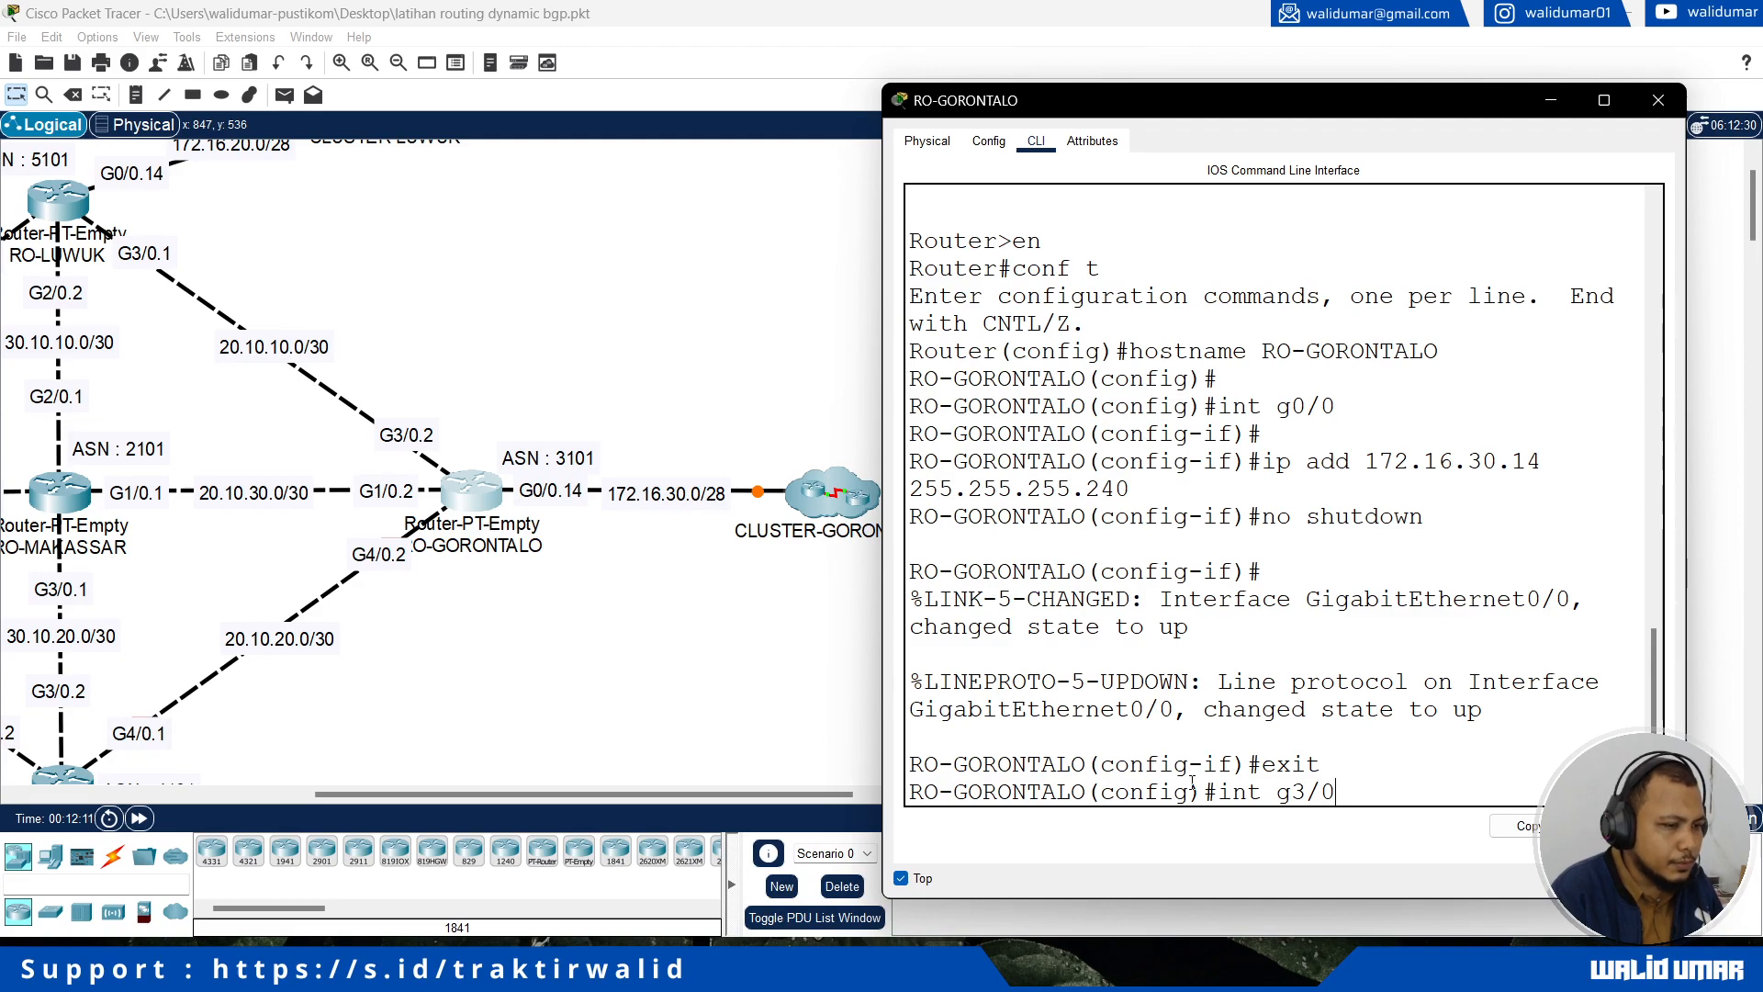
key("Return")
type("ip add 20.1")
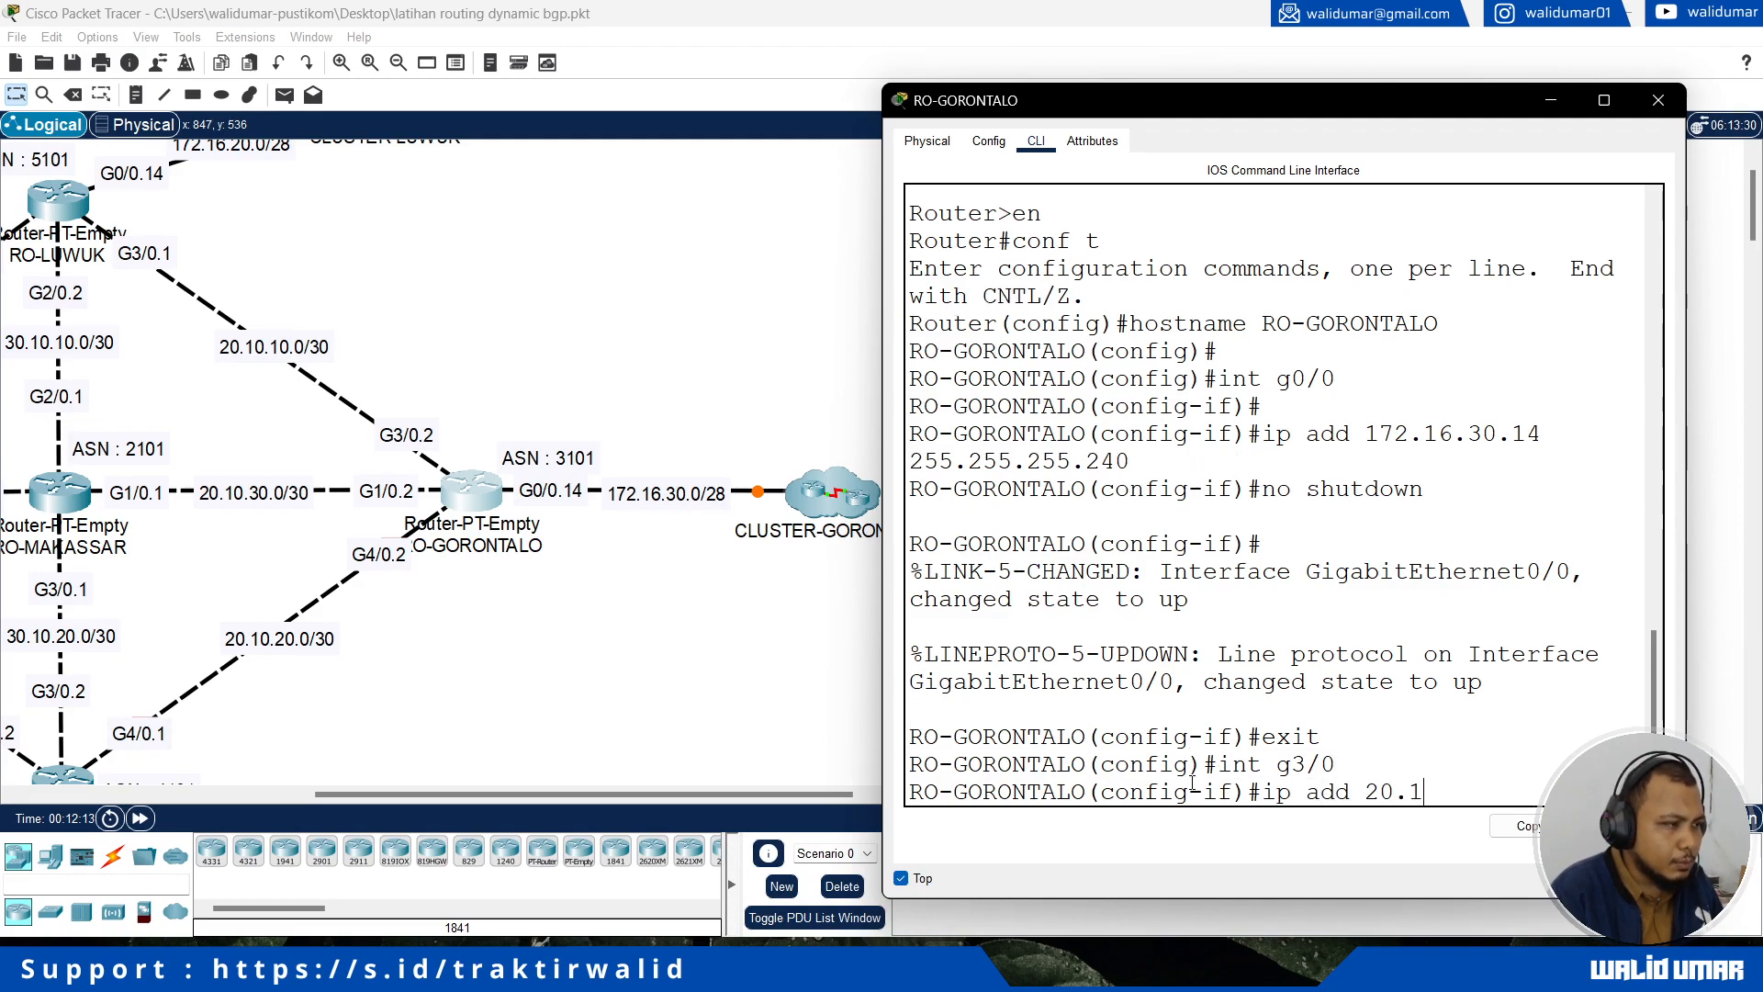
type("0.10.2 25")
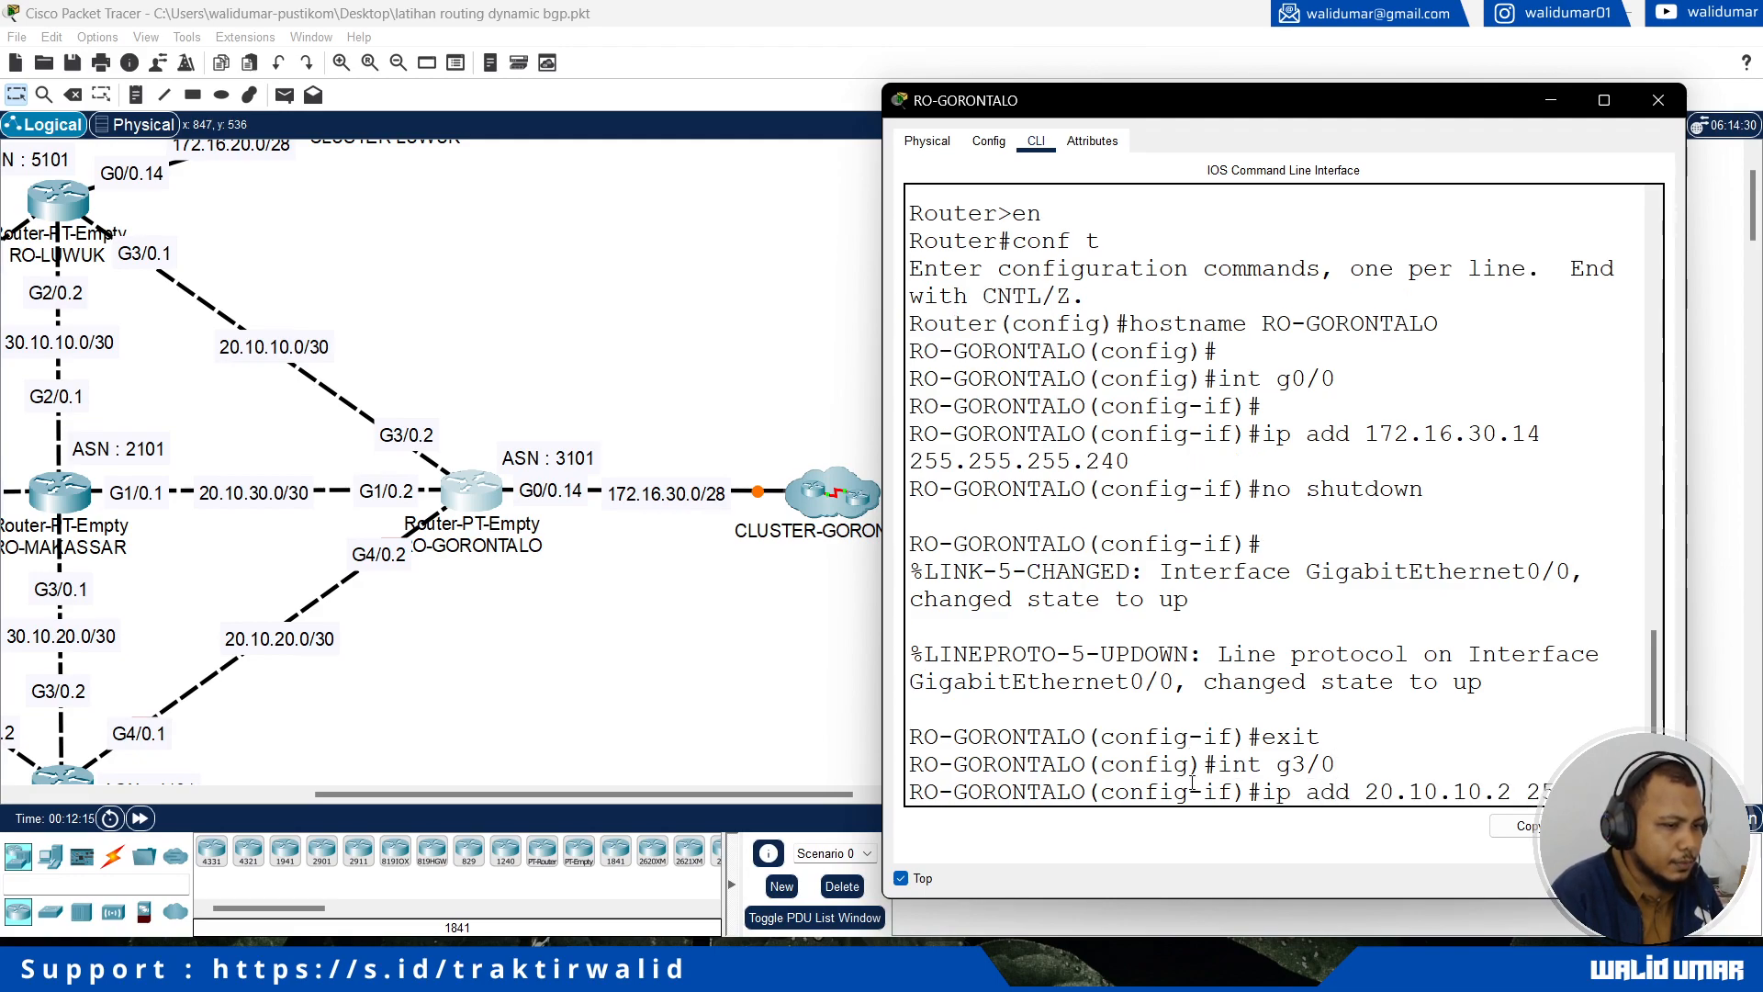
type("5.255.255.252")
key("Return")
Step: Enable RO-GORONTALO's interface g3/0 with no shutdown and return to global configuration mode
type("no shutdown")
key("Return")
type("ex")
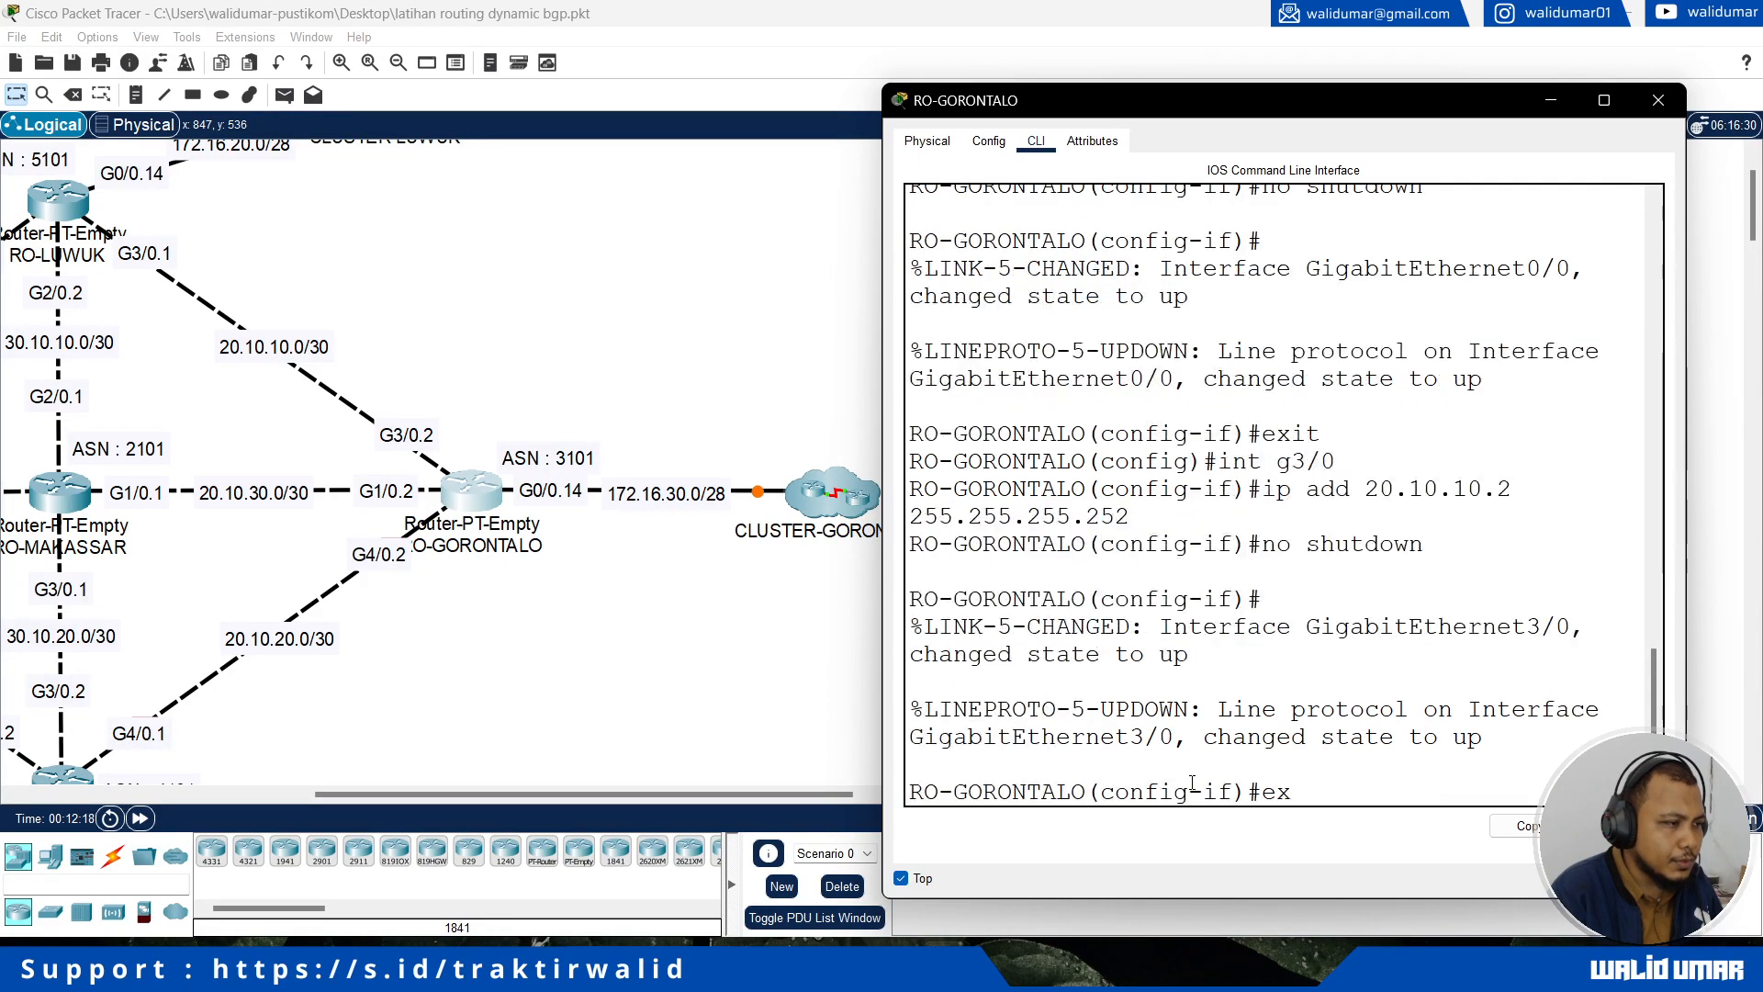
type("it")
key("Return")
Step: Assign IP address 20.10.30.2 with mask 255.255.255.252 to RO-GORONTALO's interface g1/0, which links to RO-MAKASSAR
type("int g1/")
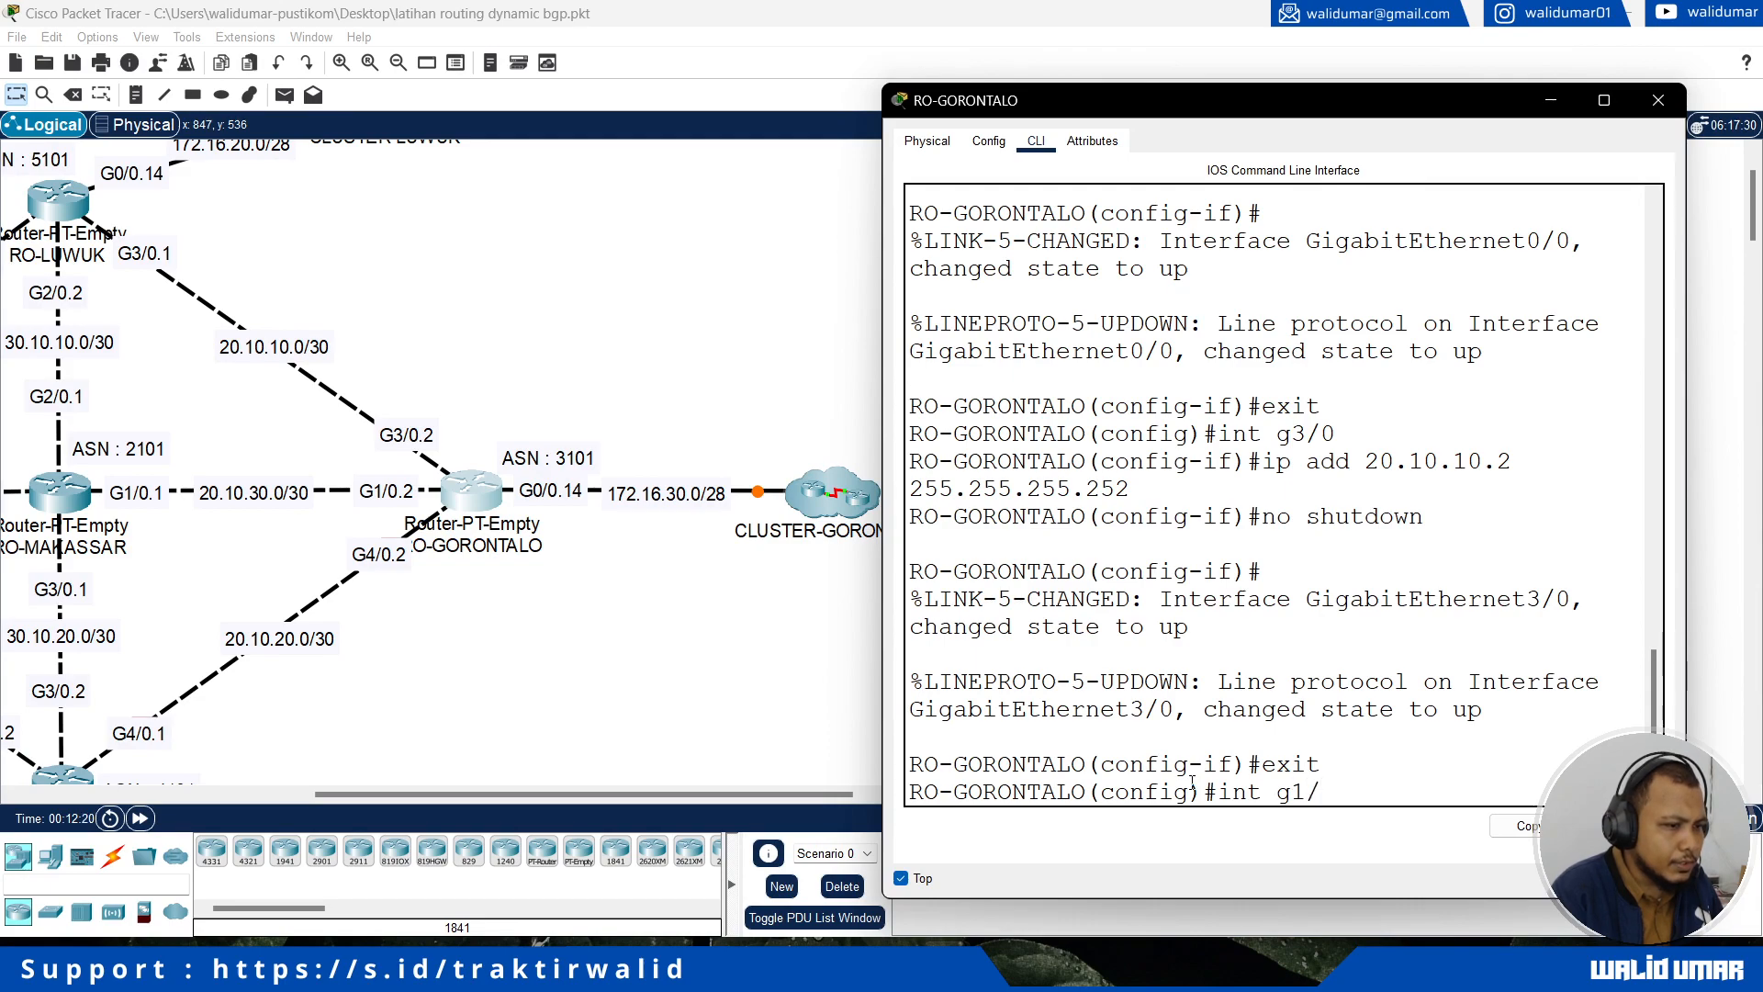
type("0")
key("Return")
type("ip add 20.10.30.2")
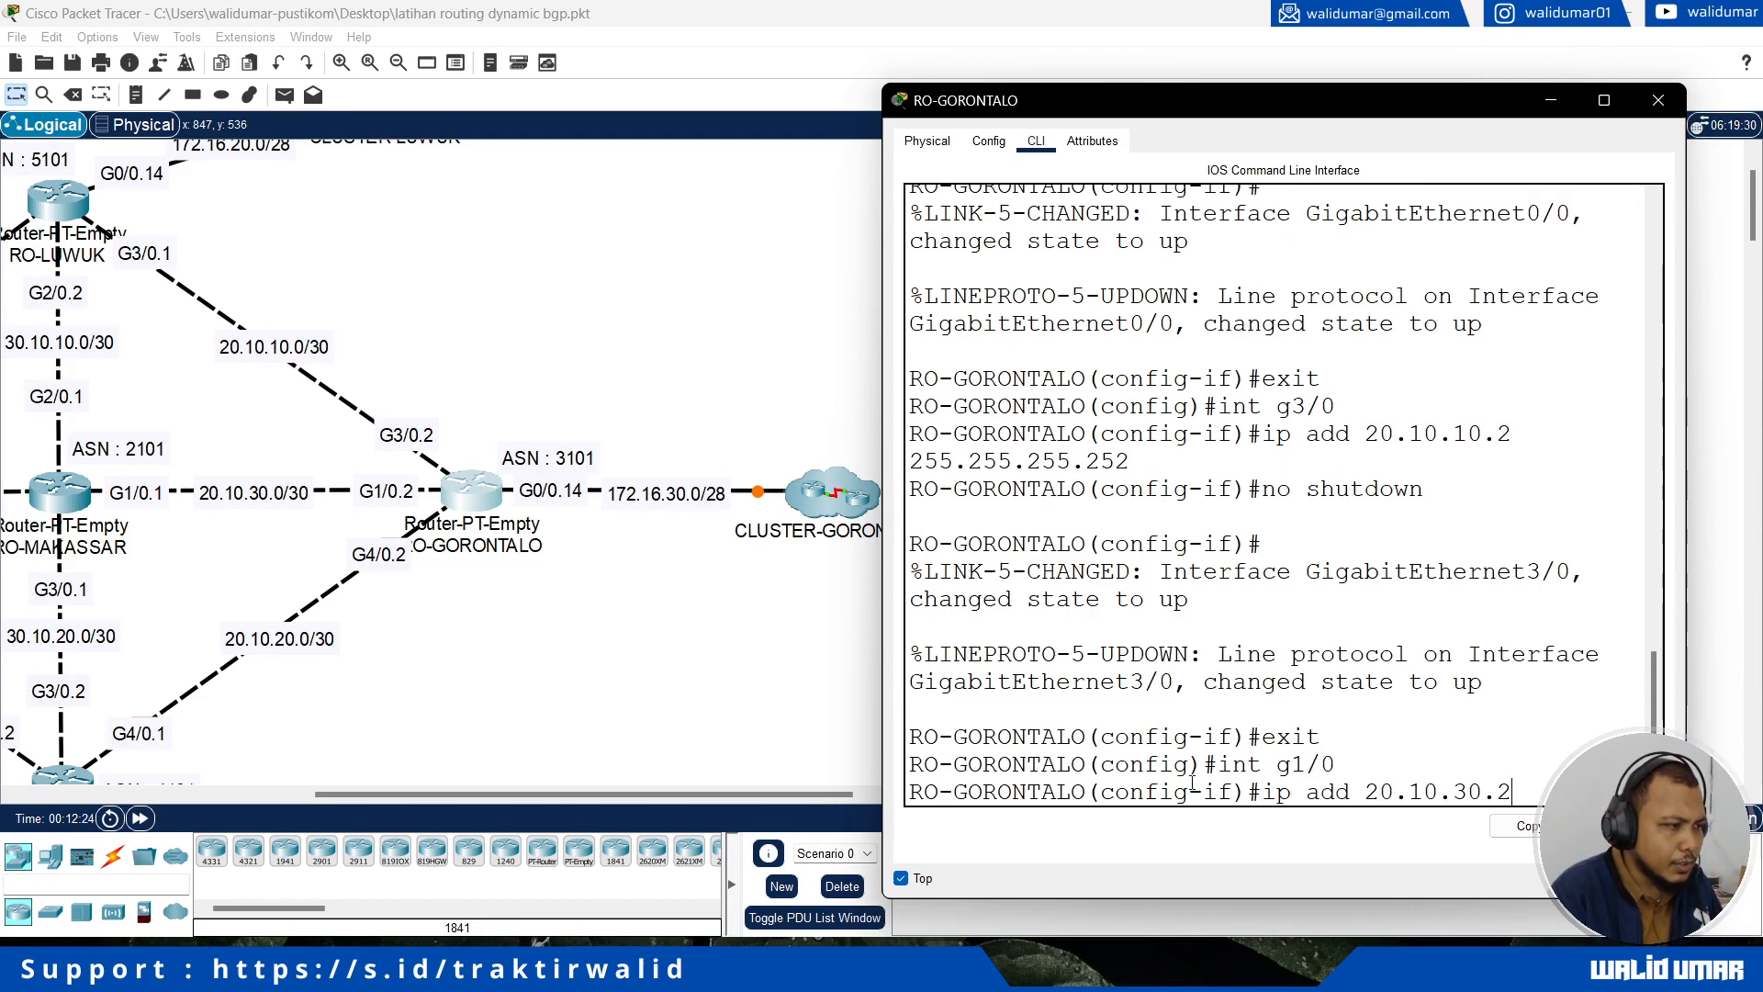
type(" 255.255.255.252")
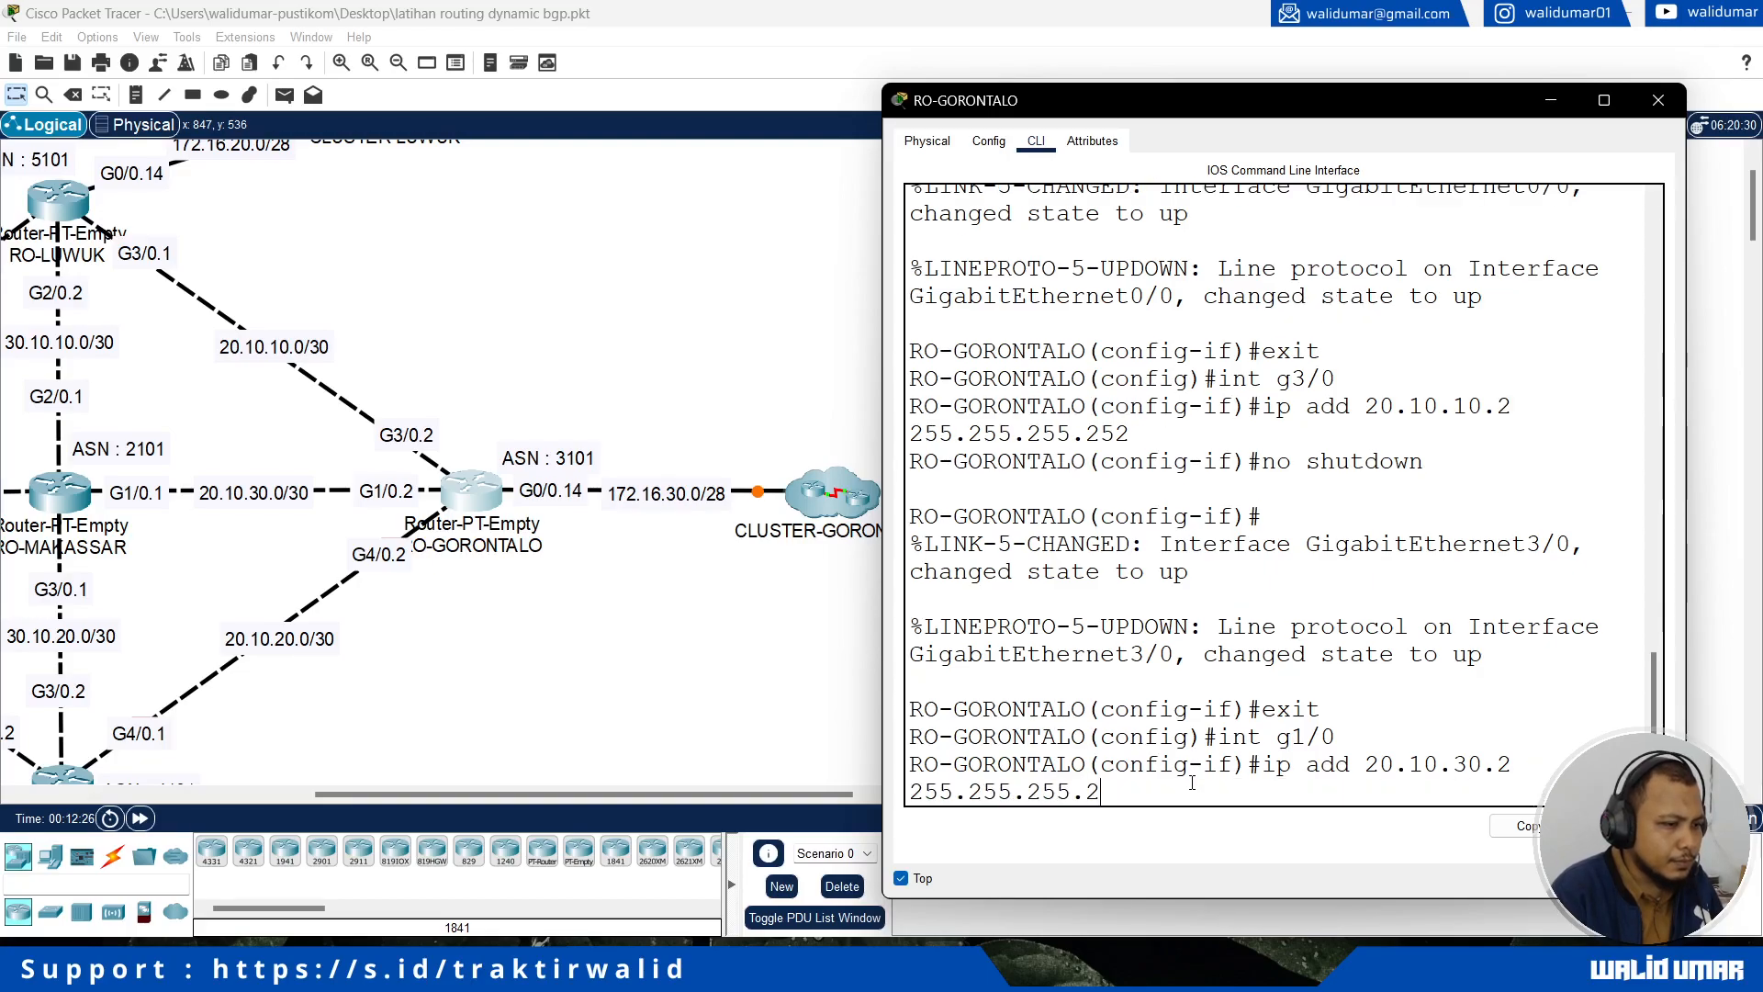
key("Return")
Step: Enable RO-GORONTALO's interface g1/0 with no shutdown and return to global configuration mode
type("no shutdown")
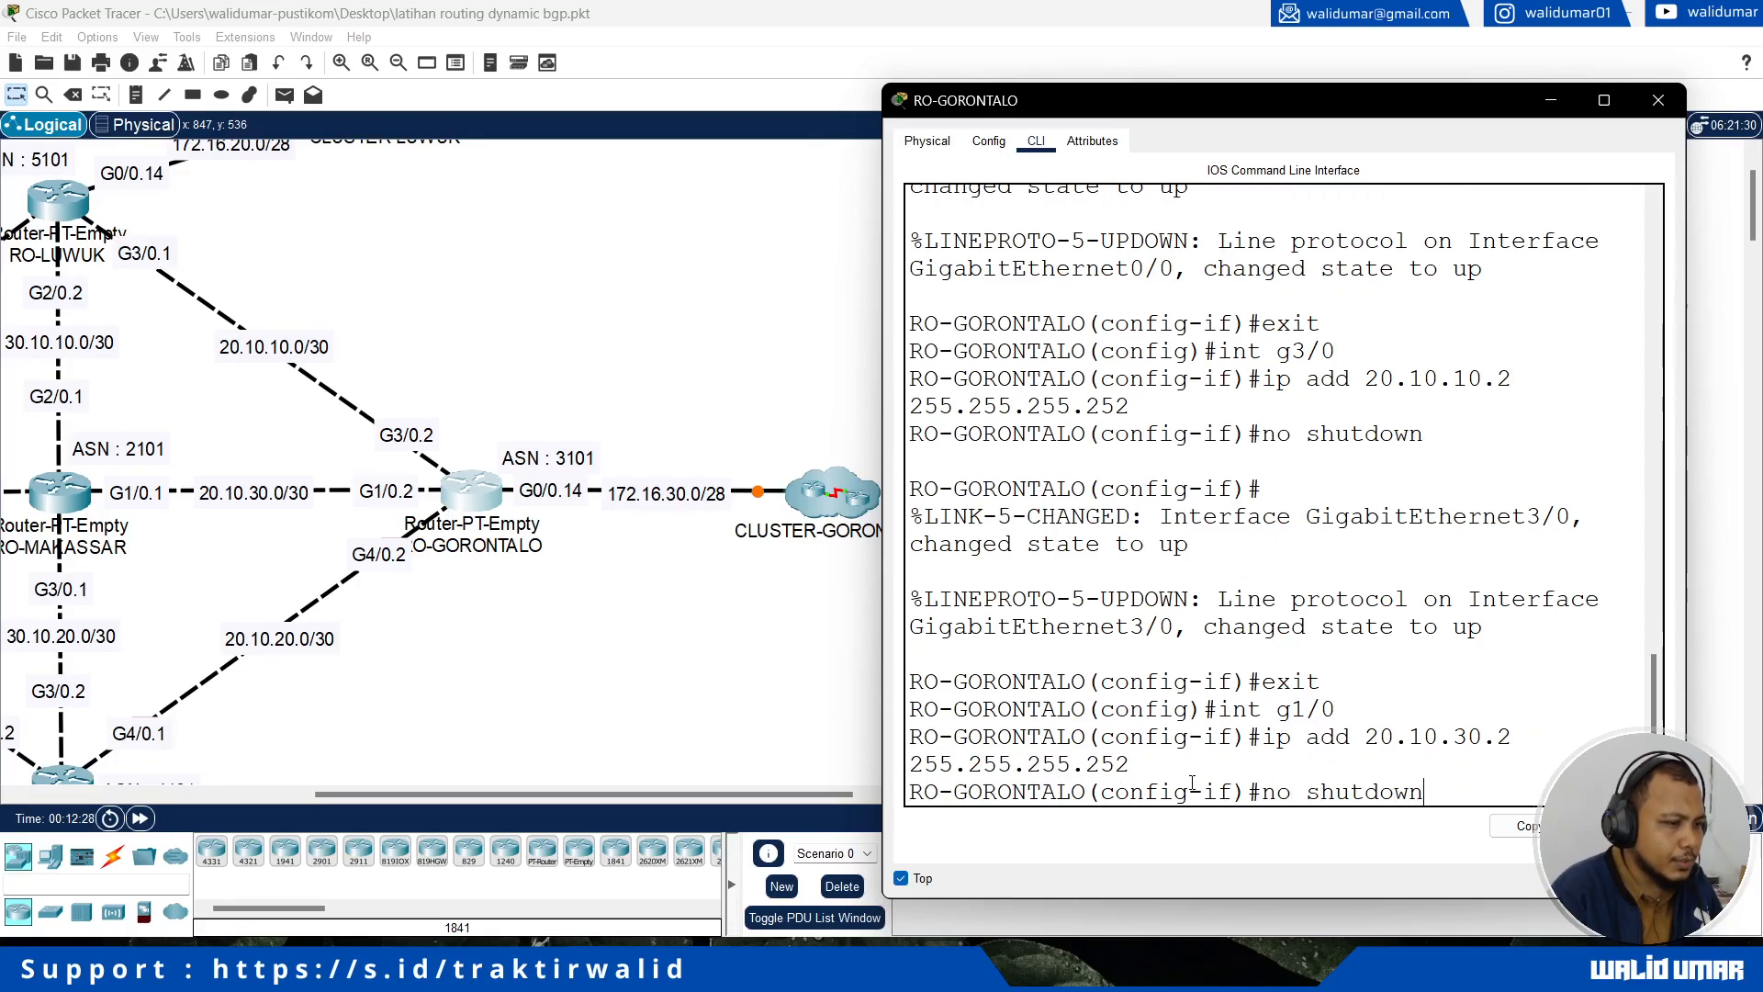
key("Return")
type("exit")
key("Return")
Step: Assign IP address 20.10.20.2 with mask 255.255.255.252 to RO-GORONTALO's interface g4/0, which links to RO-MANADO
type("int")
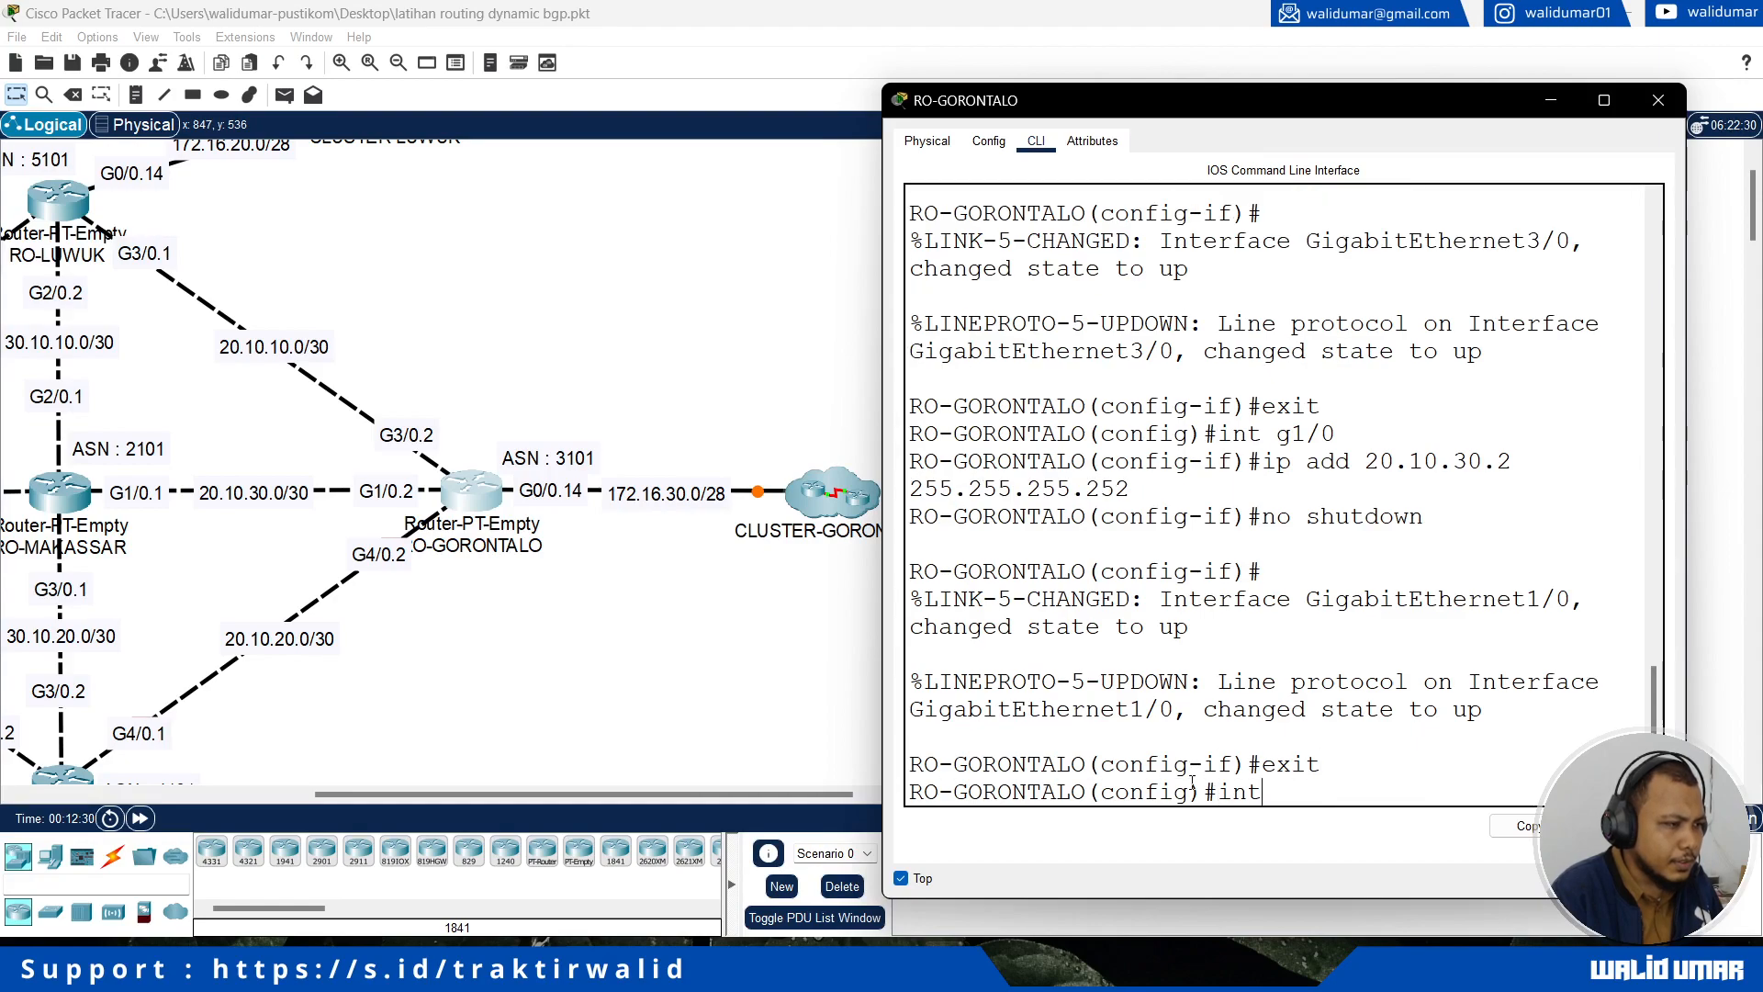
type(" g4/0")
key("Return")
type("ip add 20.10.20.")
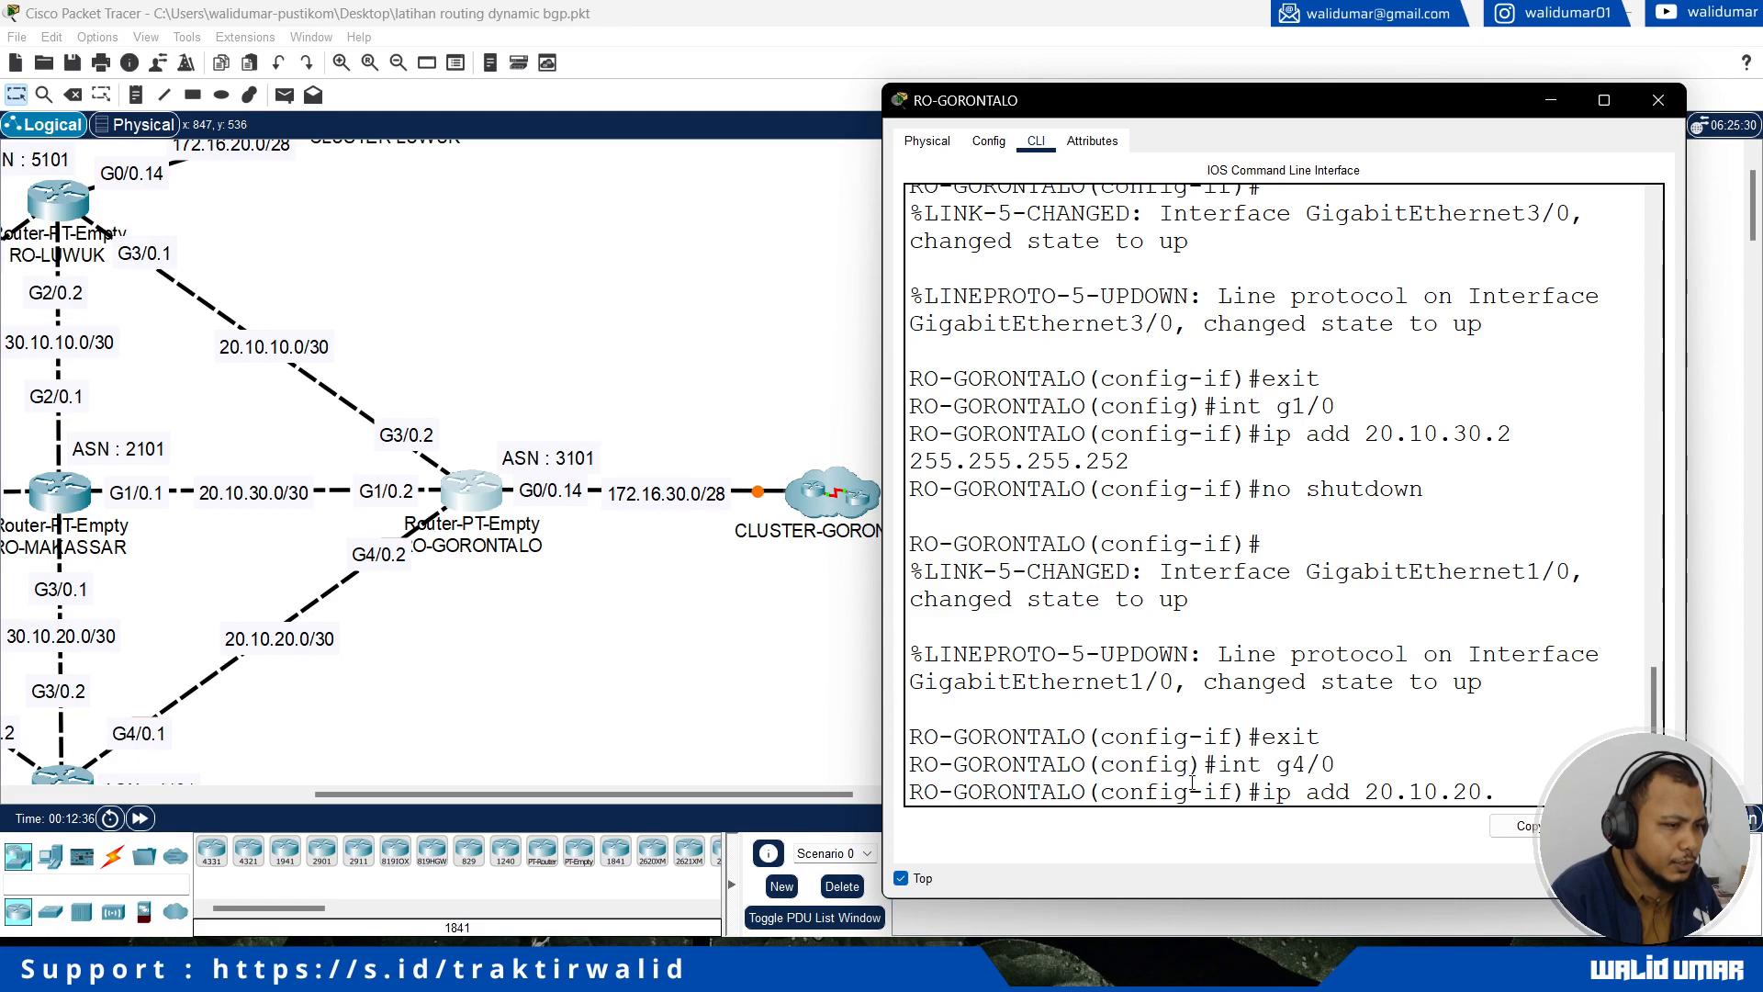
type("2 25")
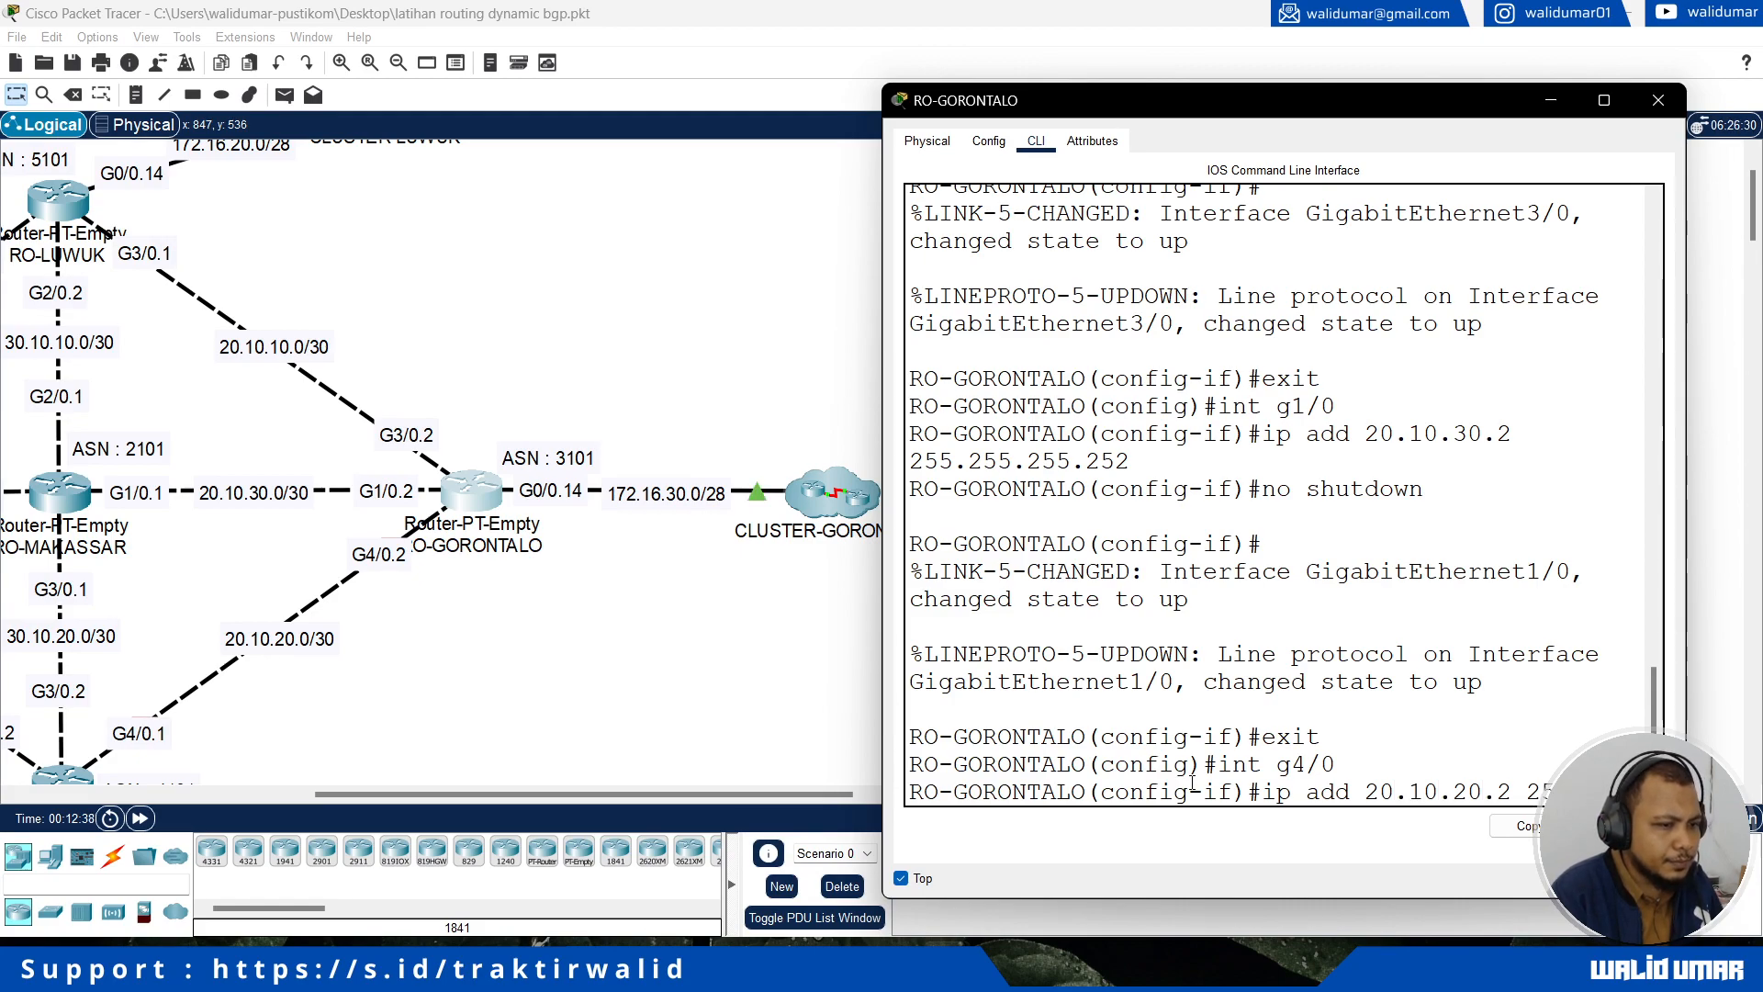
type("5.255.255.252")
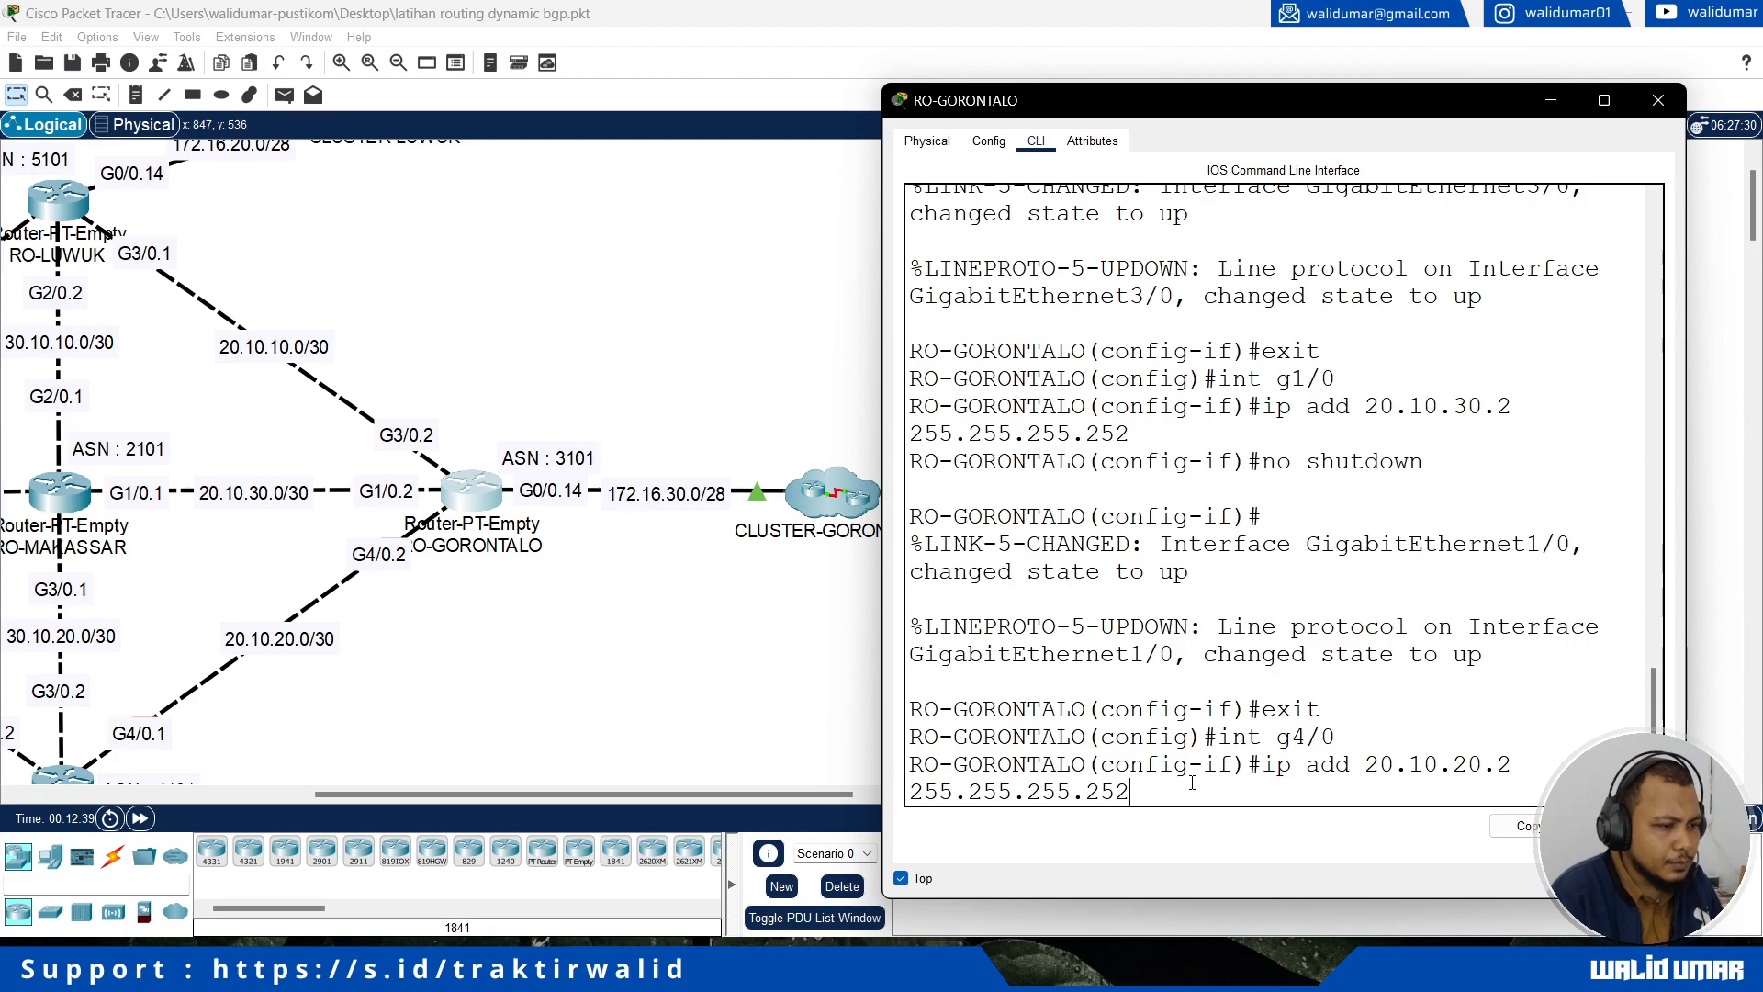
key("Return")
Step: Enable RO-GORONTALO's interface g4/0 with no shutdown and return to global configuration mode
type("no shutdown")
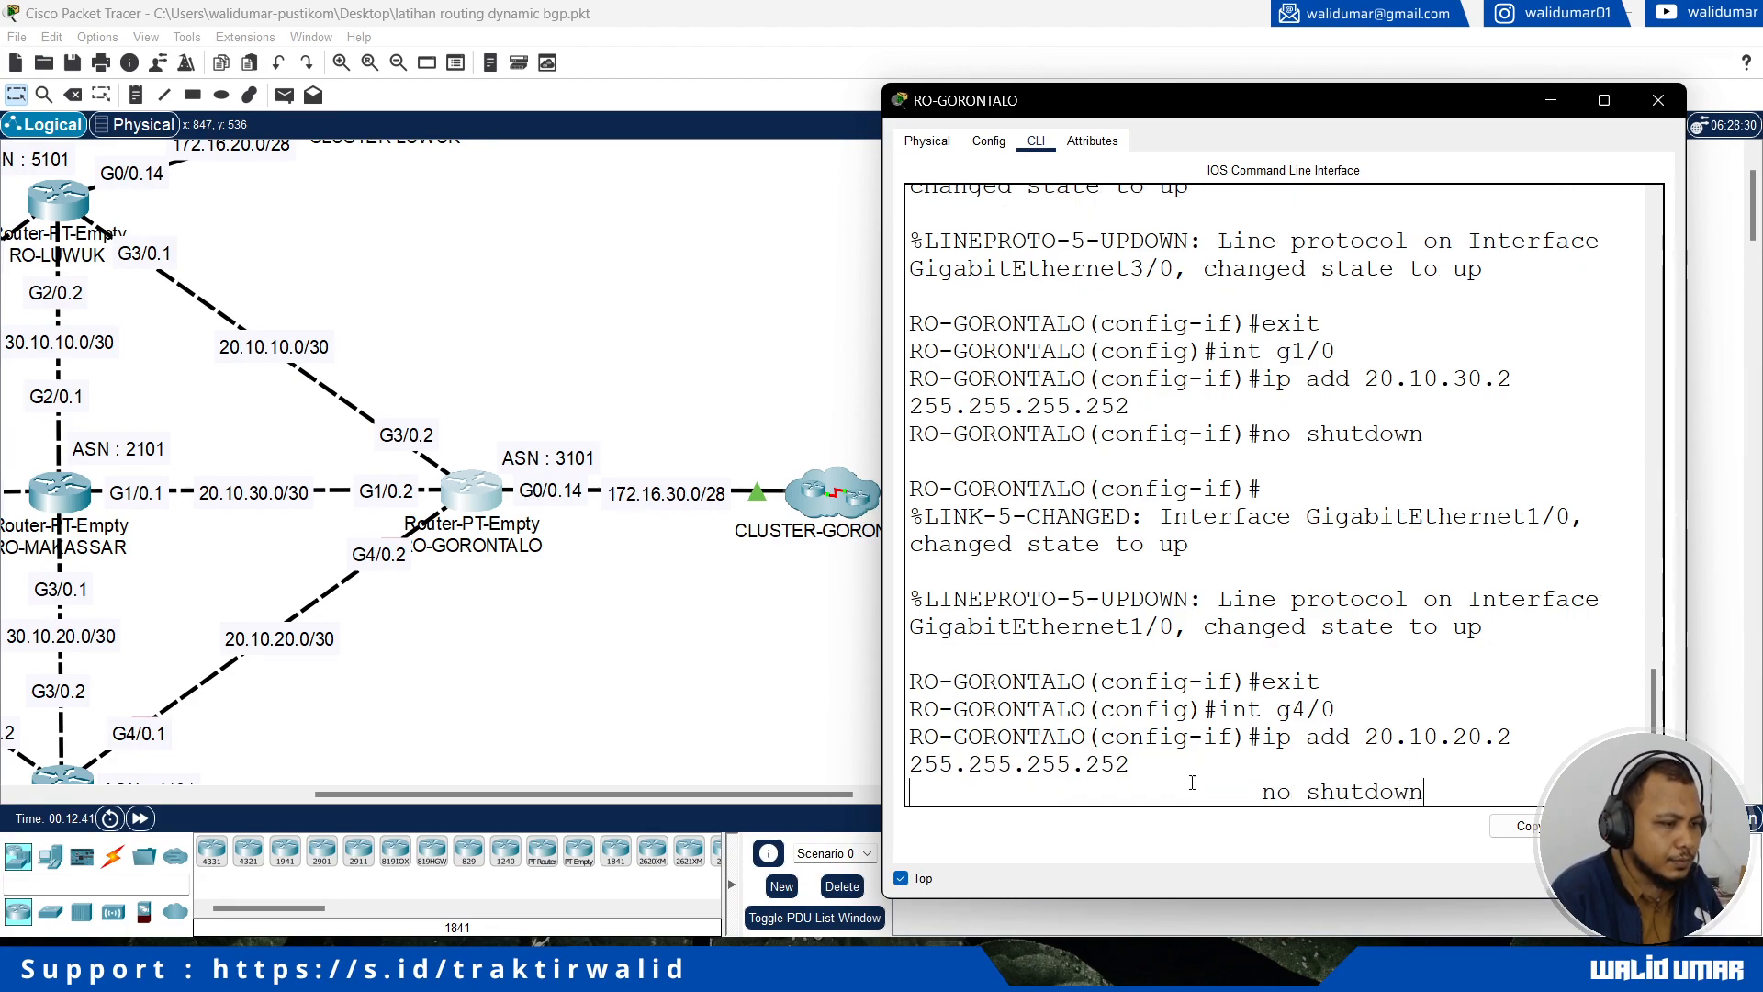
key("Return")
type("exi")
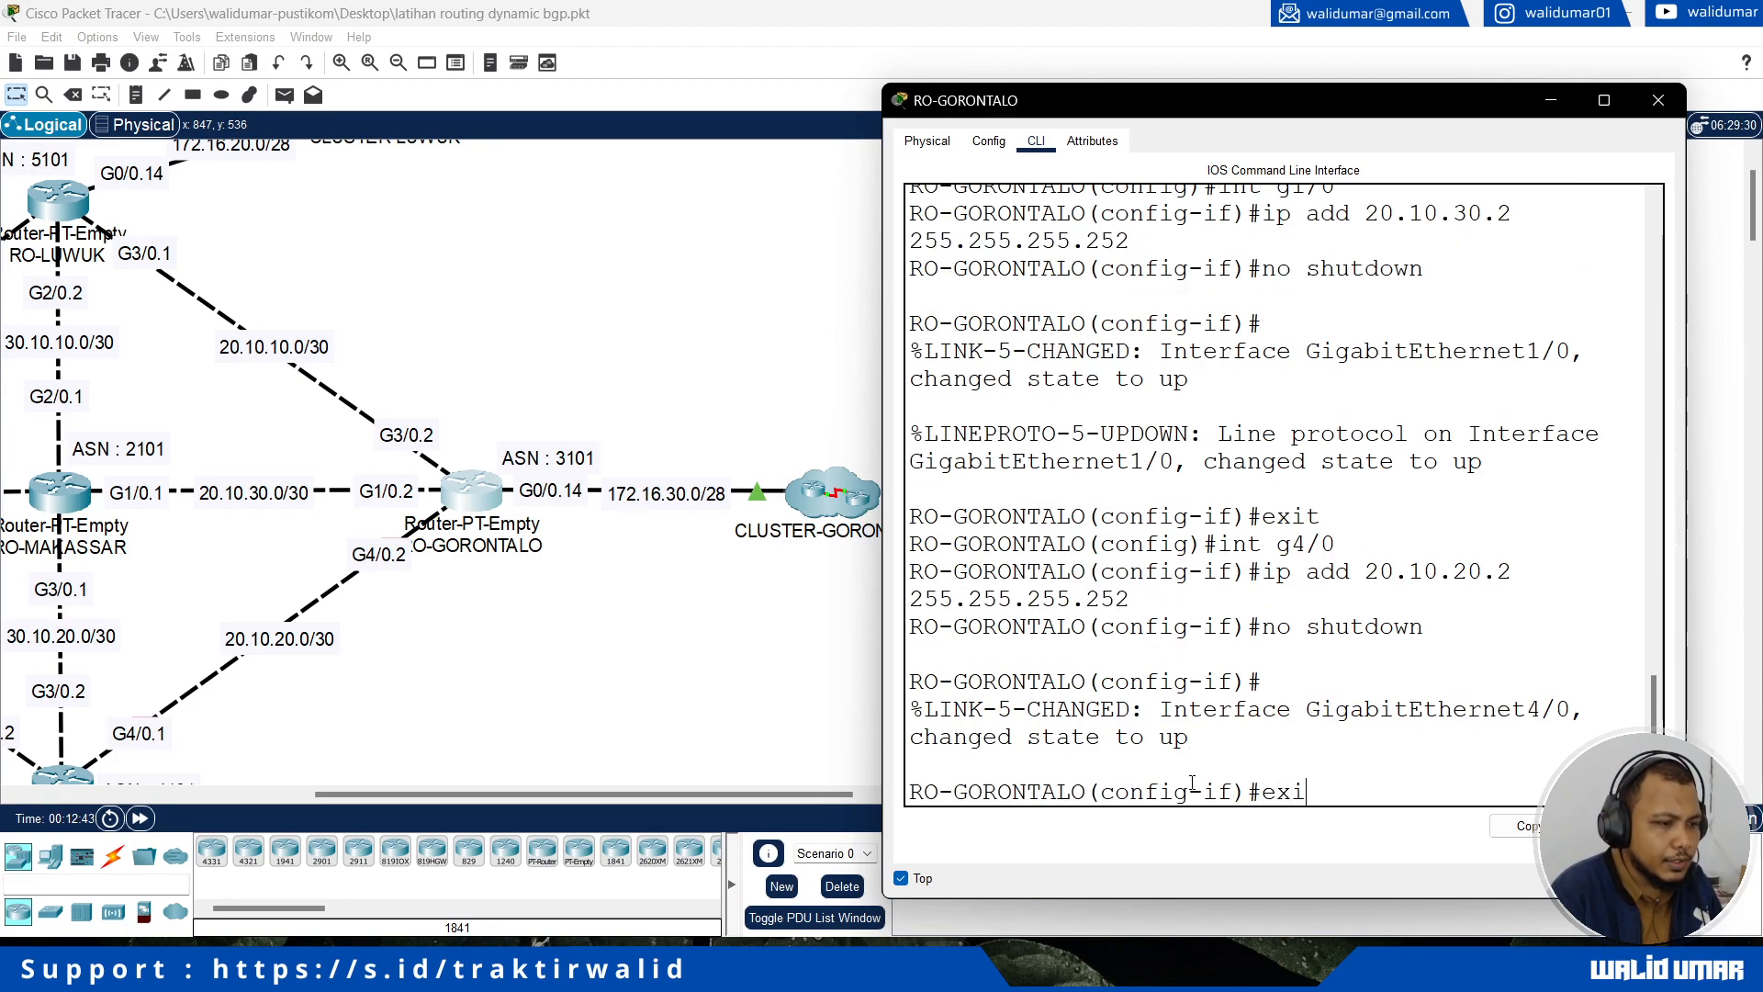
type("t")
key("Return")
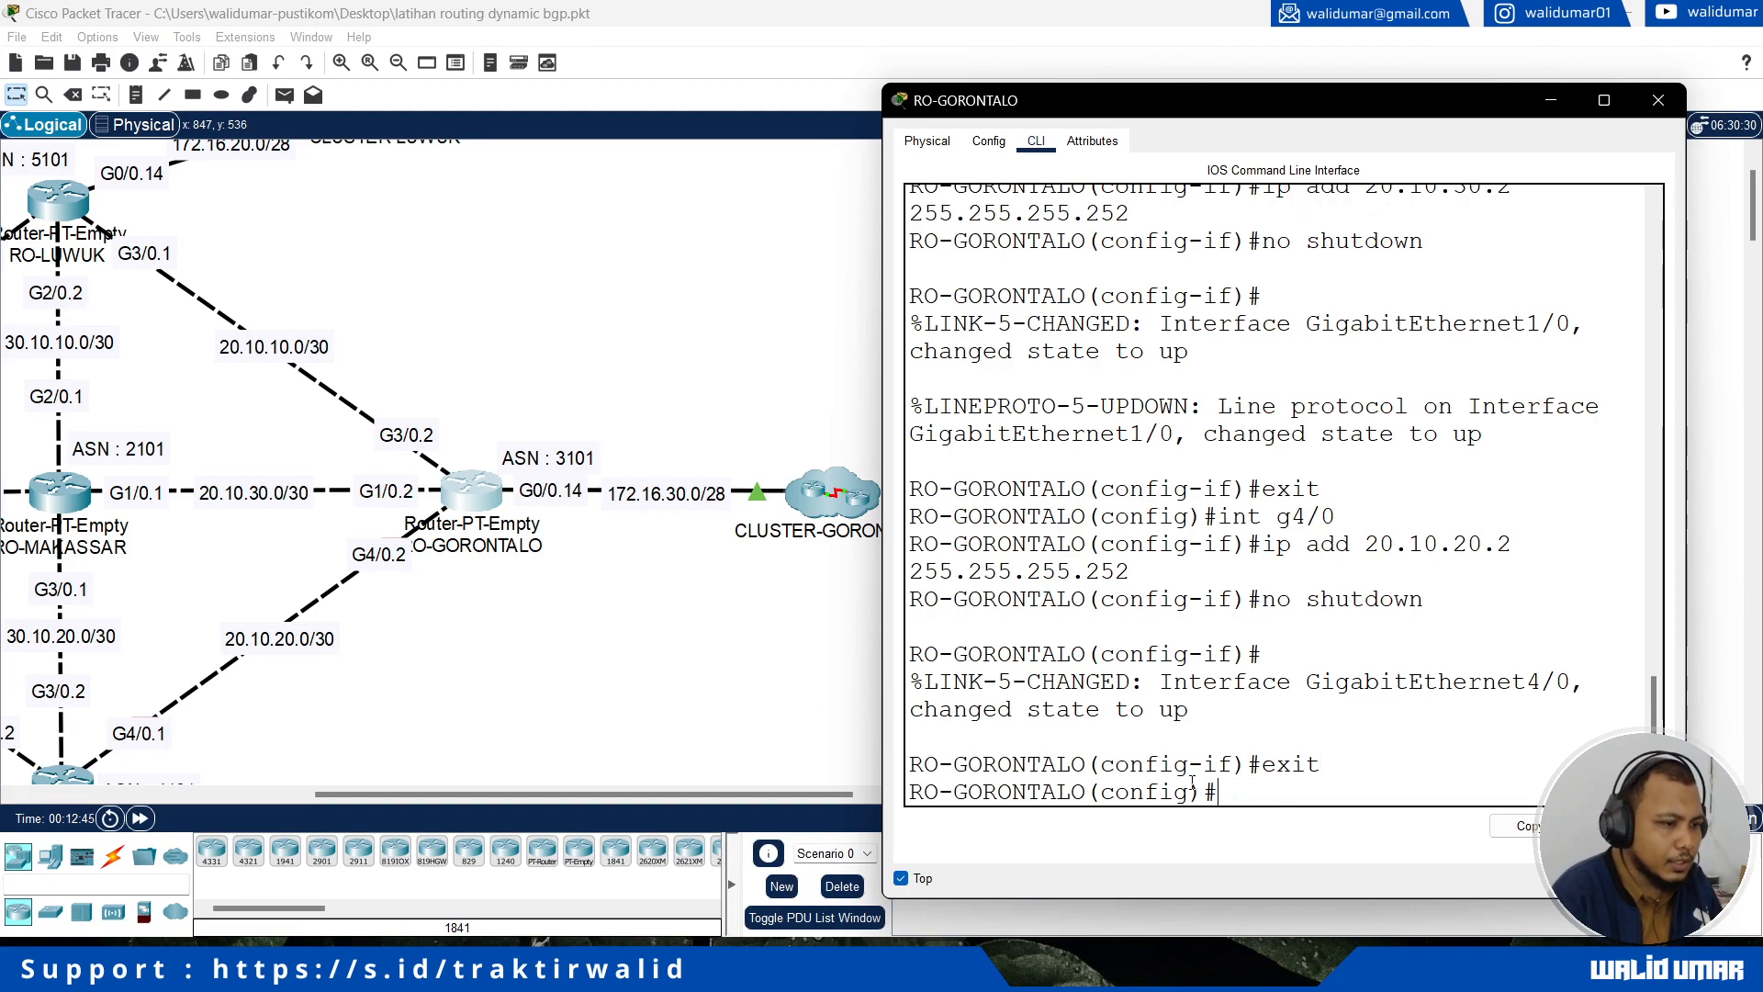
Step: Close RO-GORONTALO's window and open RO-MANADO's command line, placing its window beside the router in the topology
left_click(1658, 100)
left_click_drag(823, 790, 712, 789)
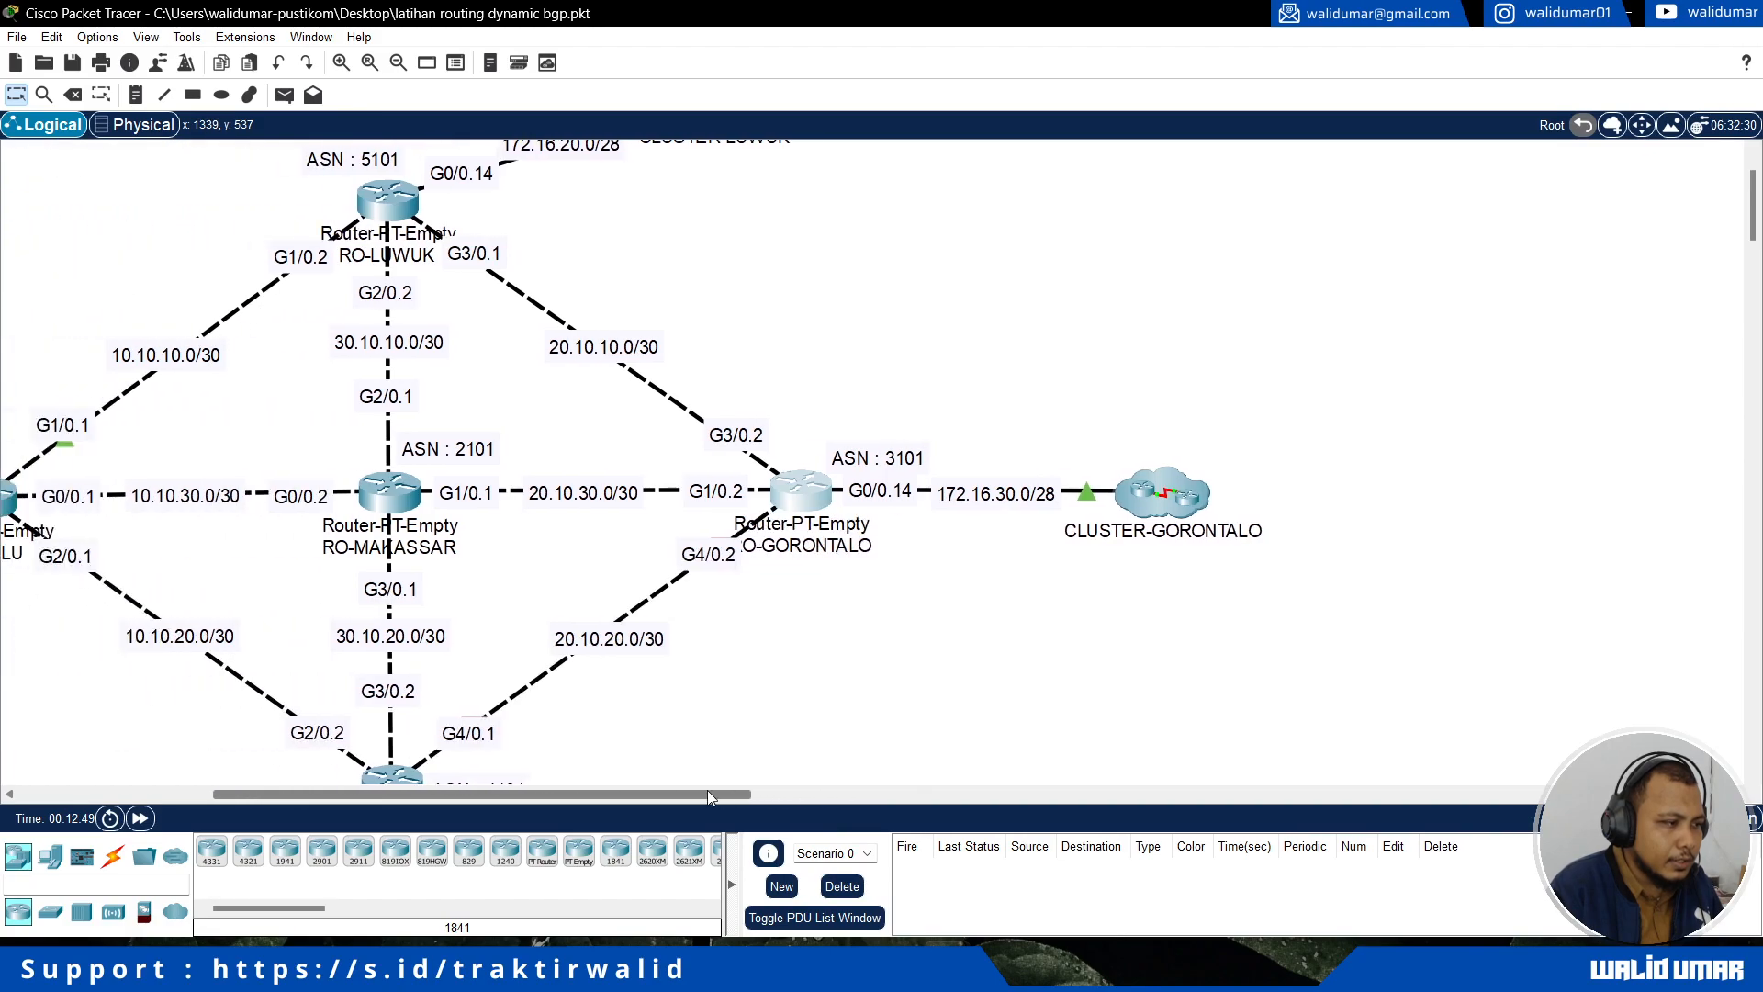
scroll(801, 670, "down", 3)
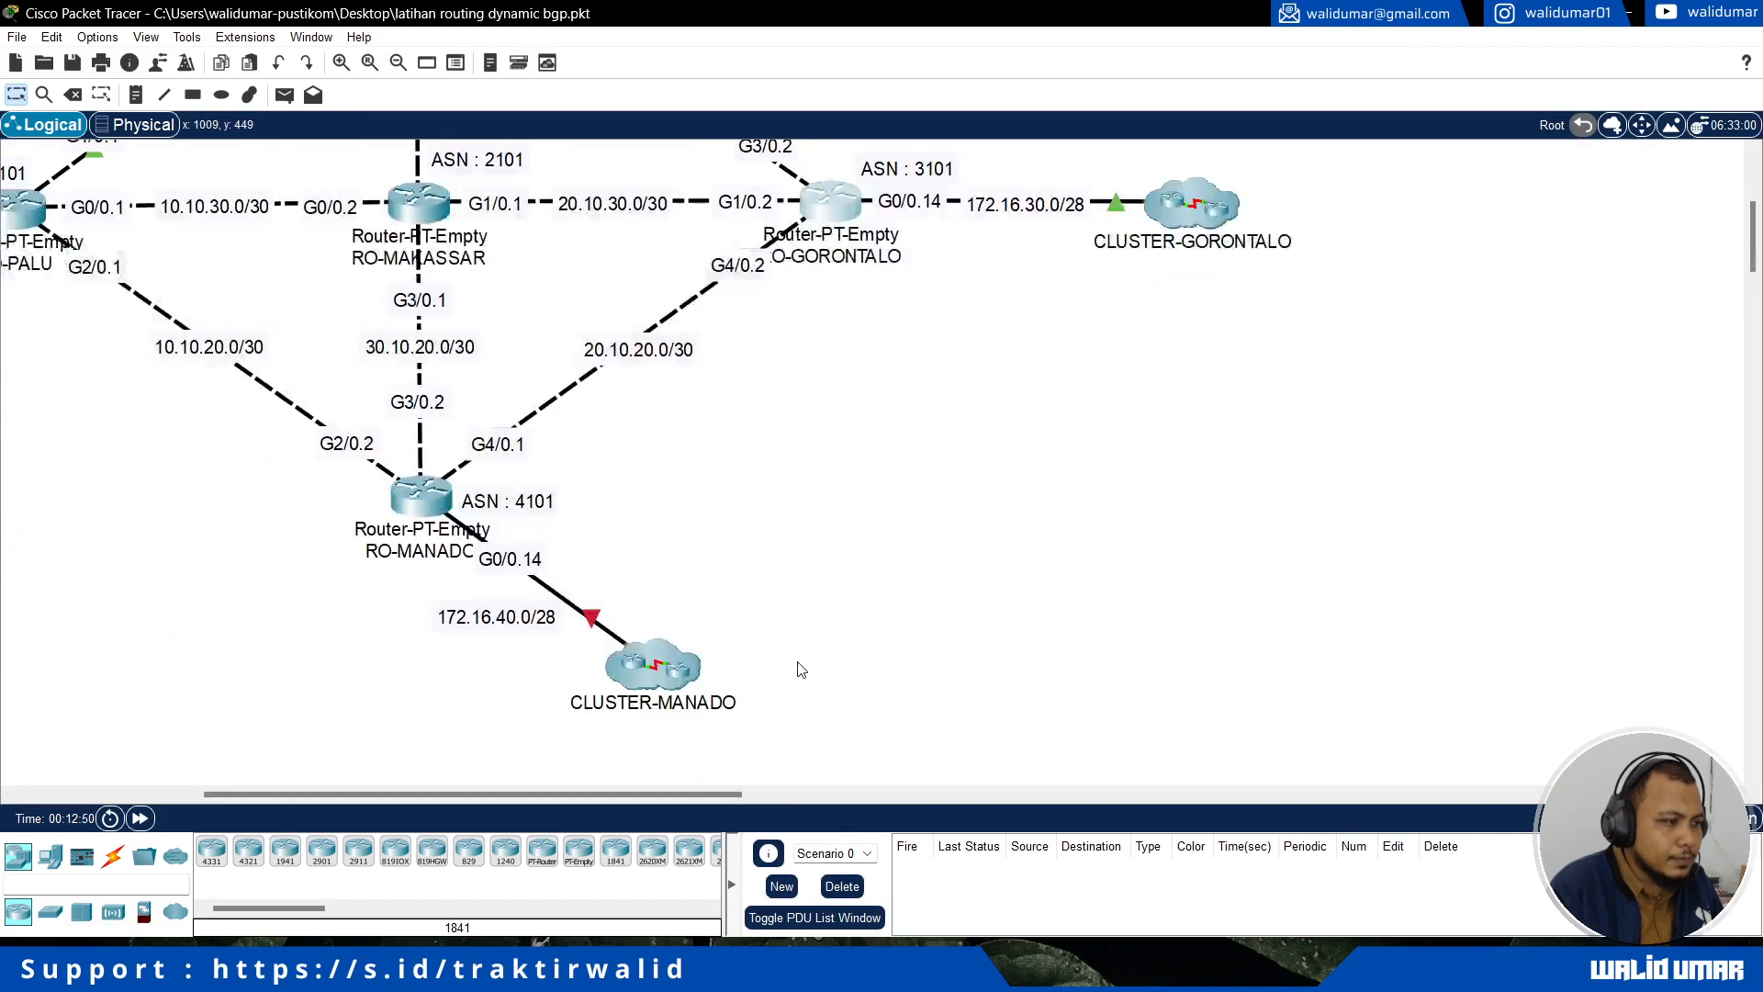
left_click(426, 503)
left_click_drag(898, 138, 1203, 121)
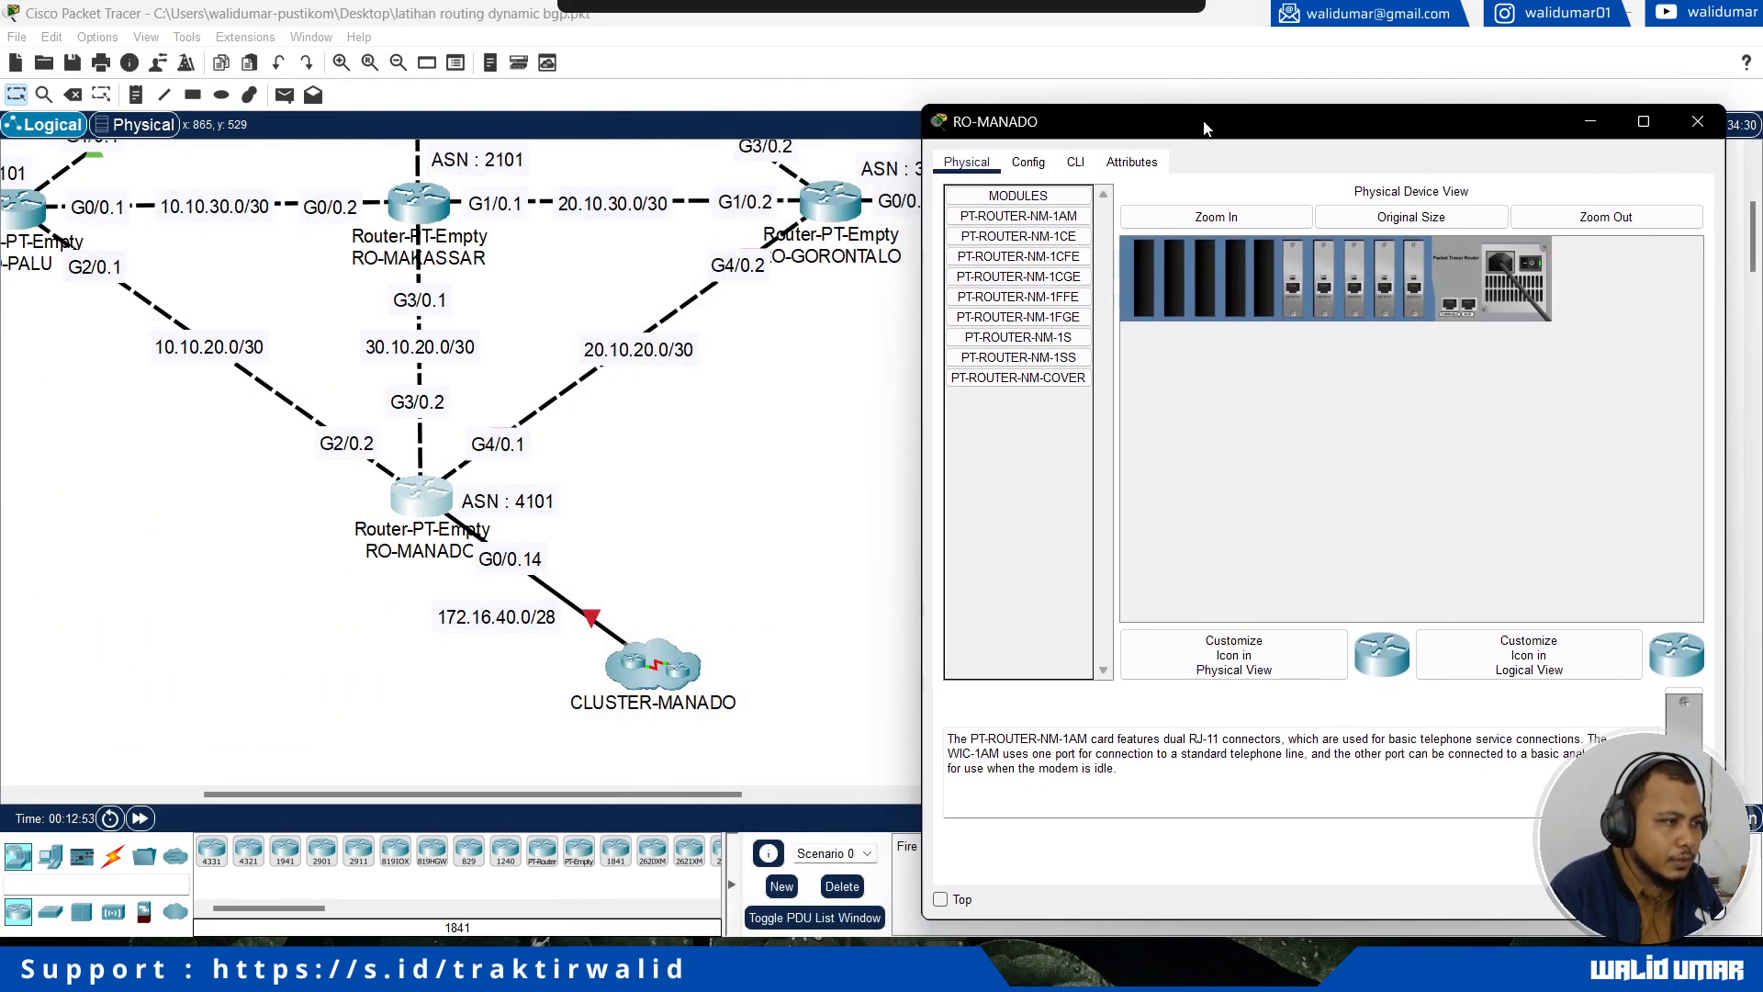
left_click(1076, 162)
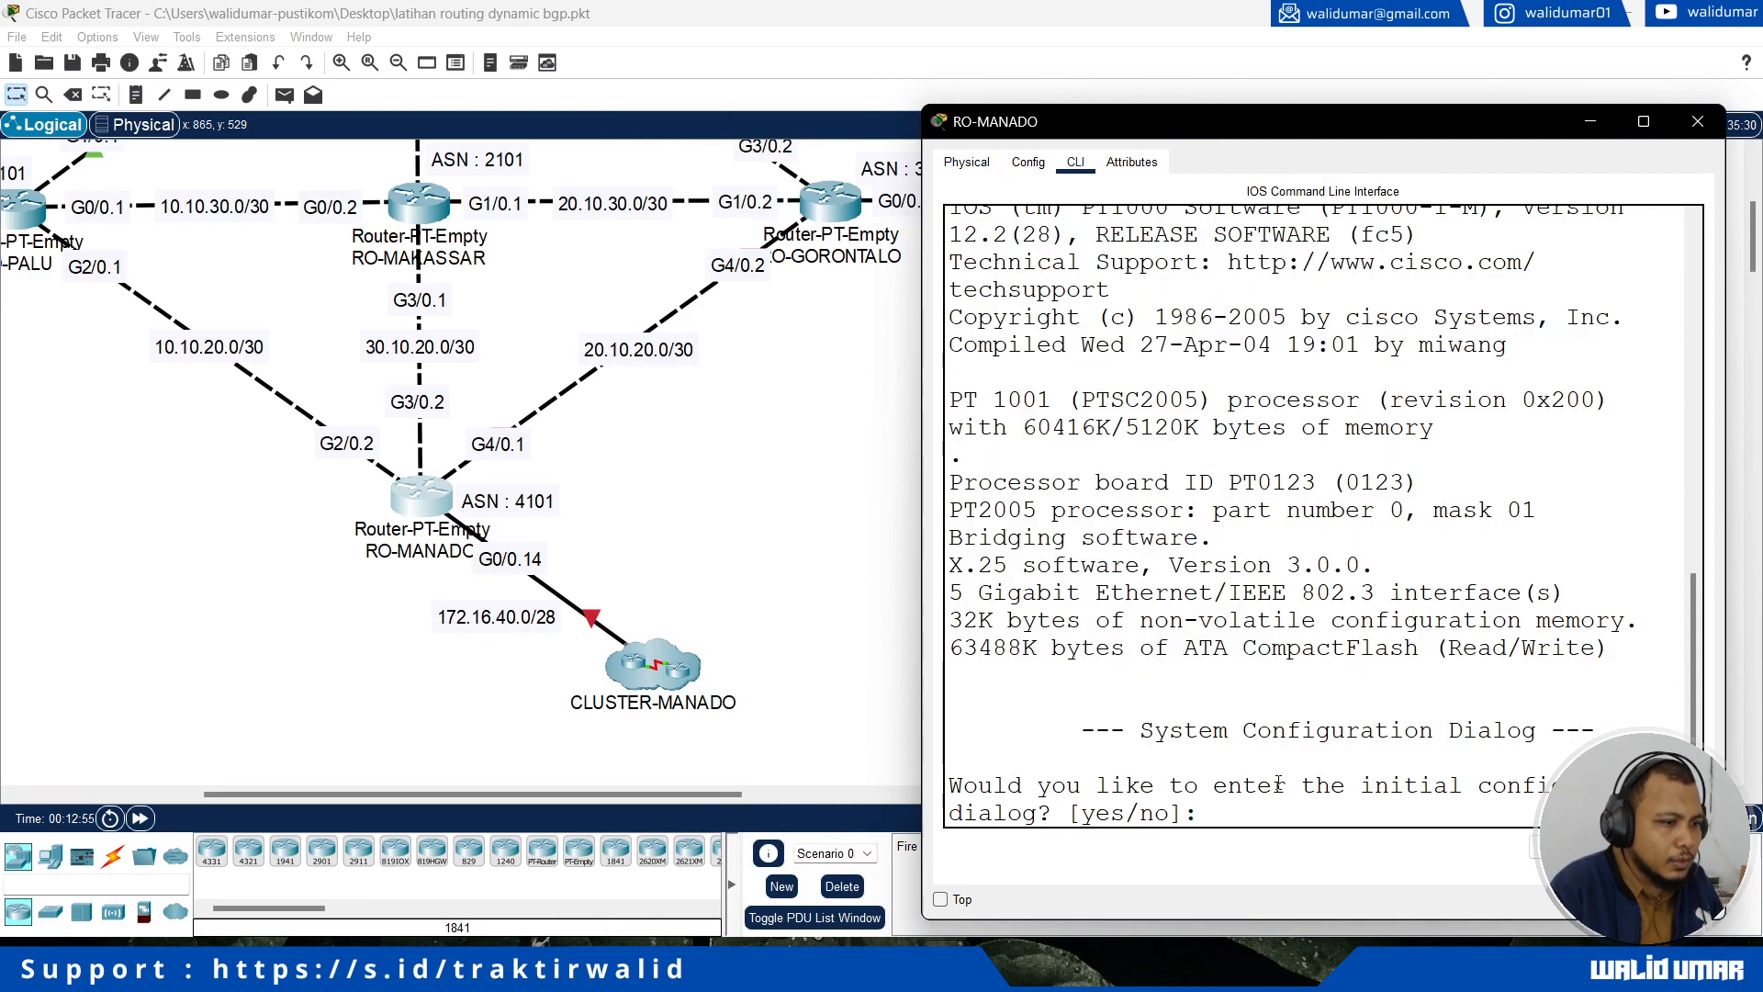
Step: Decline RO-MANADO's initial configuration dialog and enter global configuration mode
type("no")
key("Return")
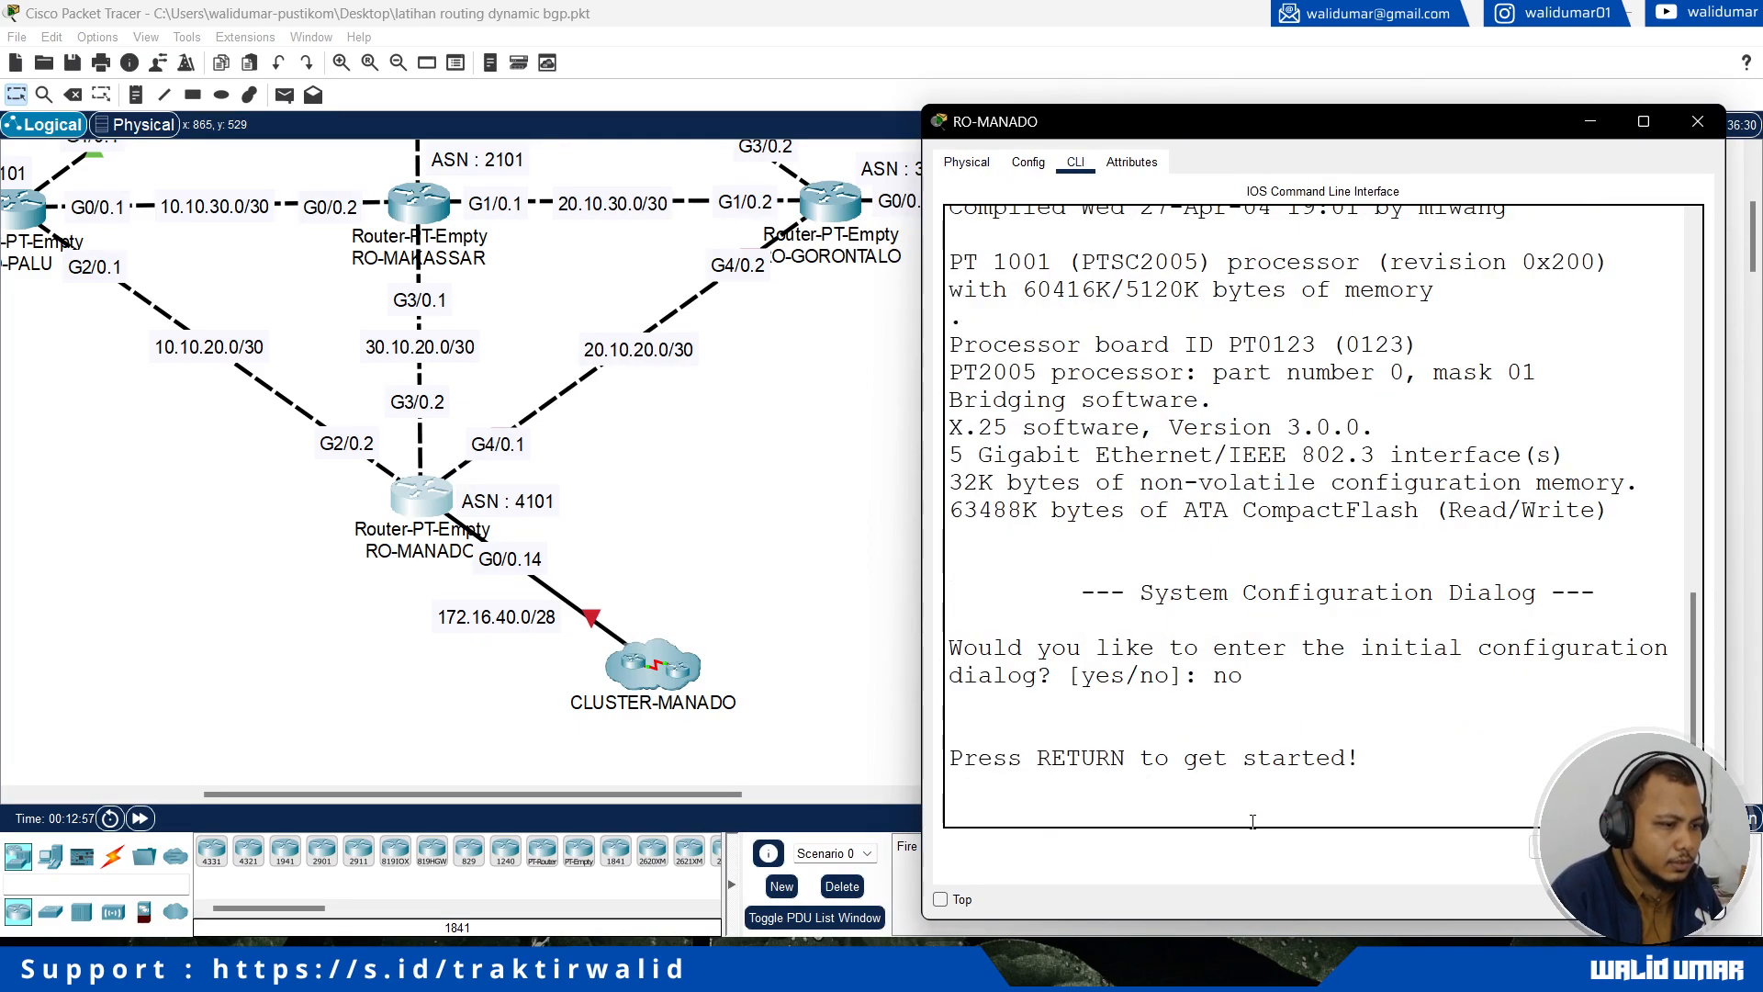
key("Return")
type("en")
key("Return")
type("conf t")
key("Return")
Step: Set the router's hostname to RO-MANADO
type("hostn")
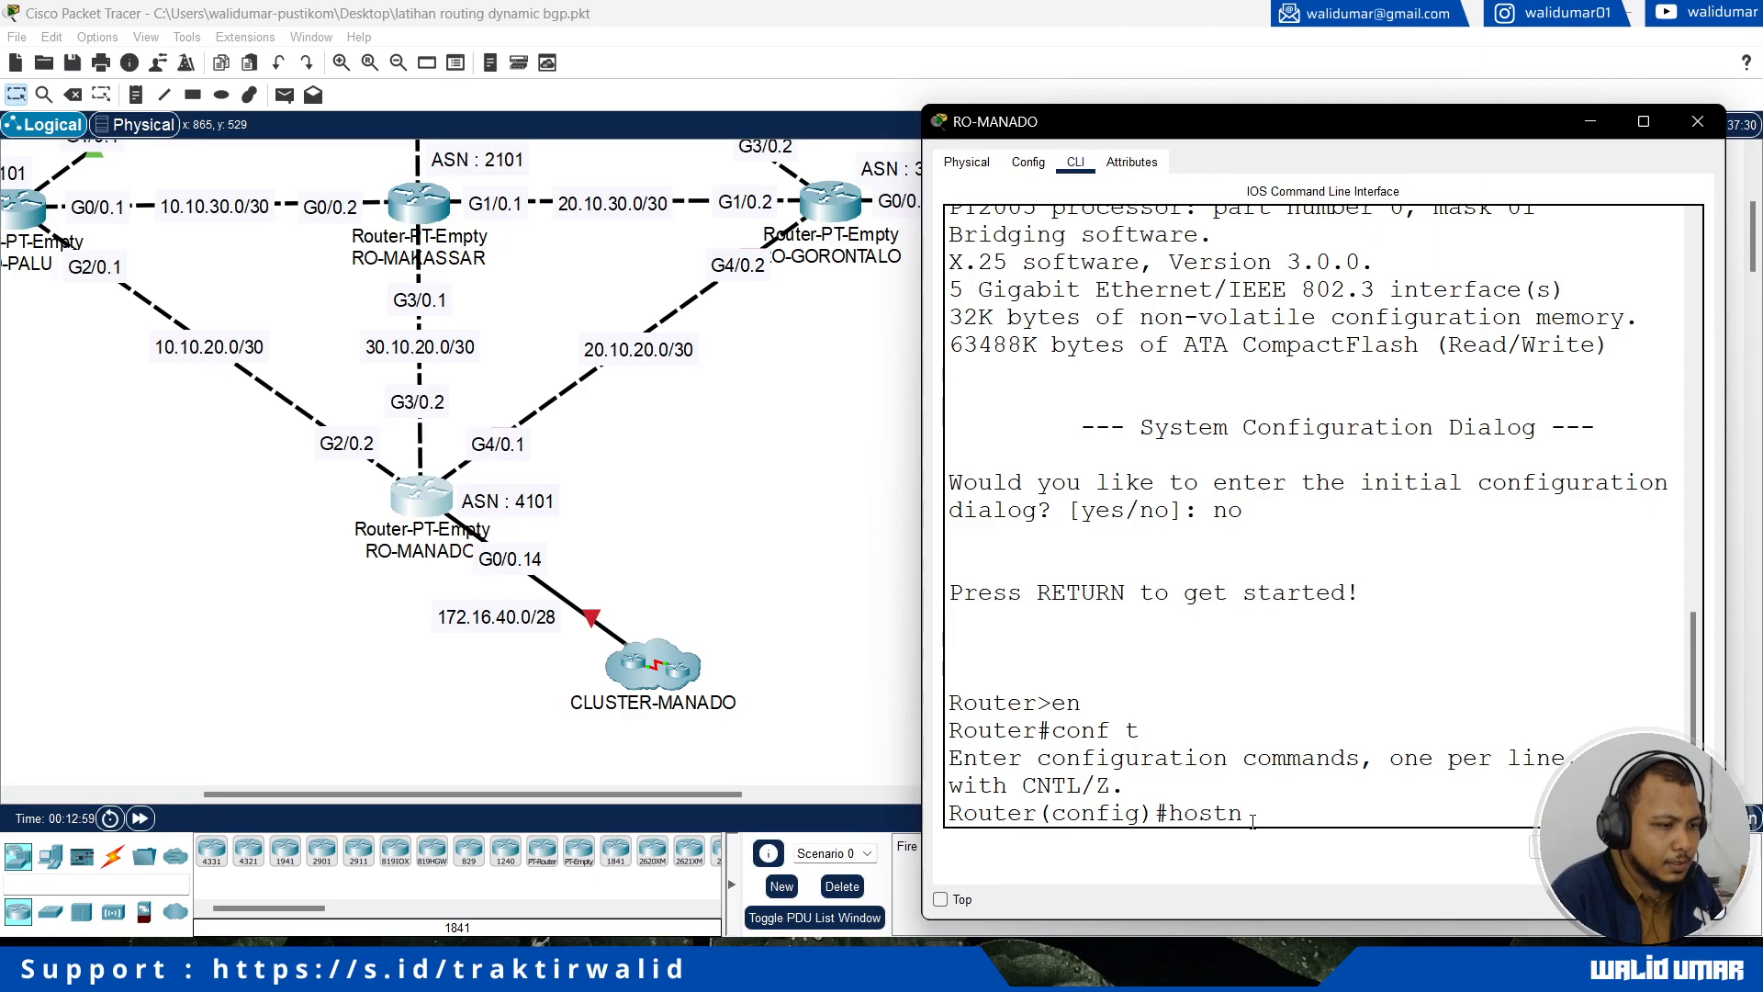
type("ame RO-")
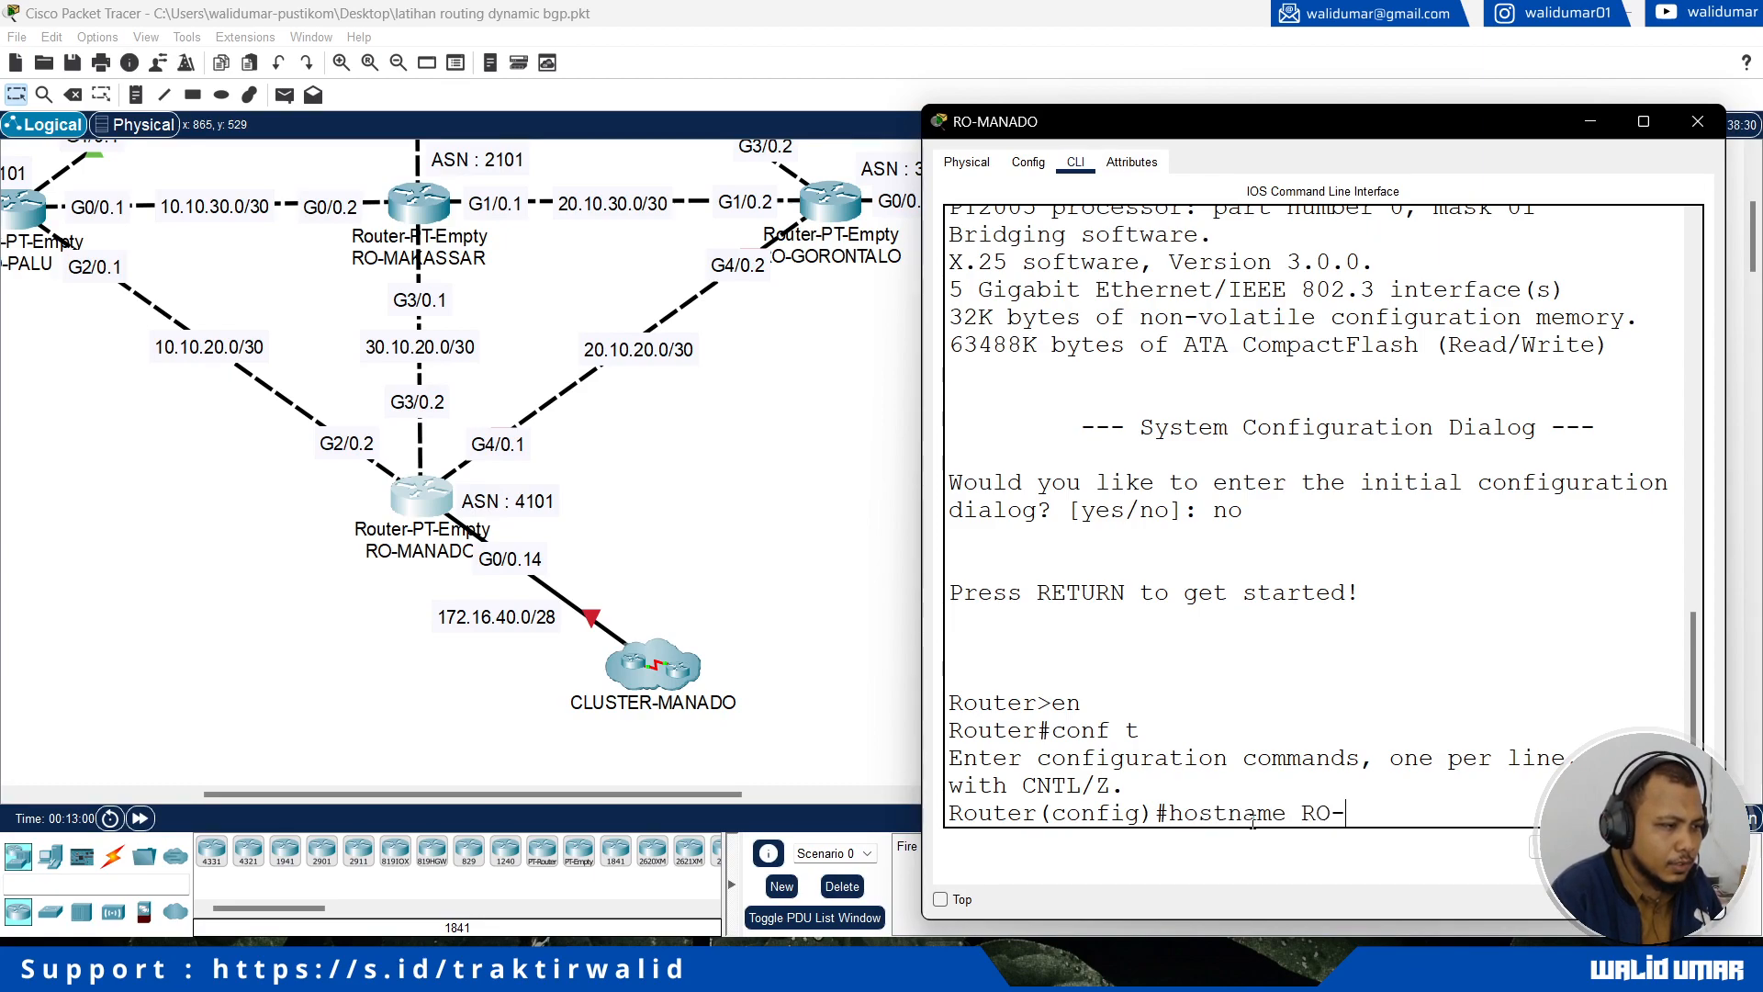
type("MANADO")
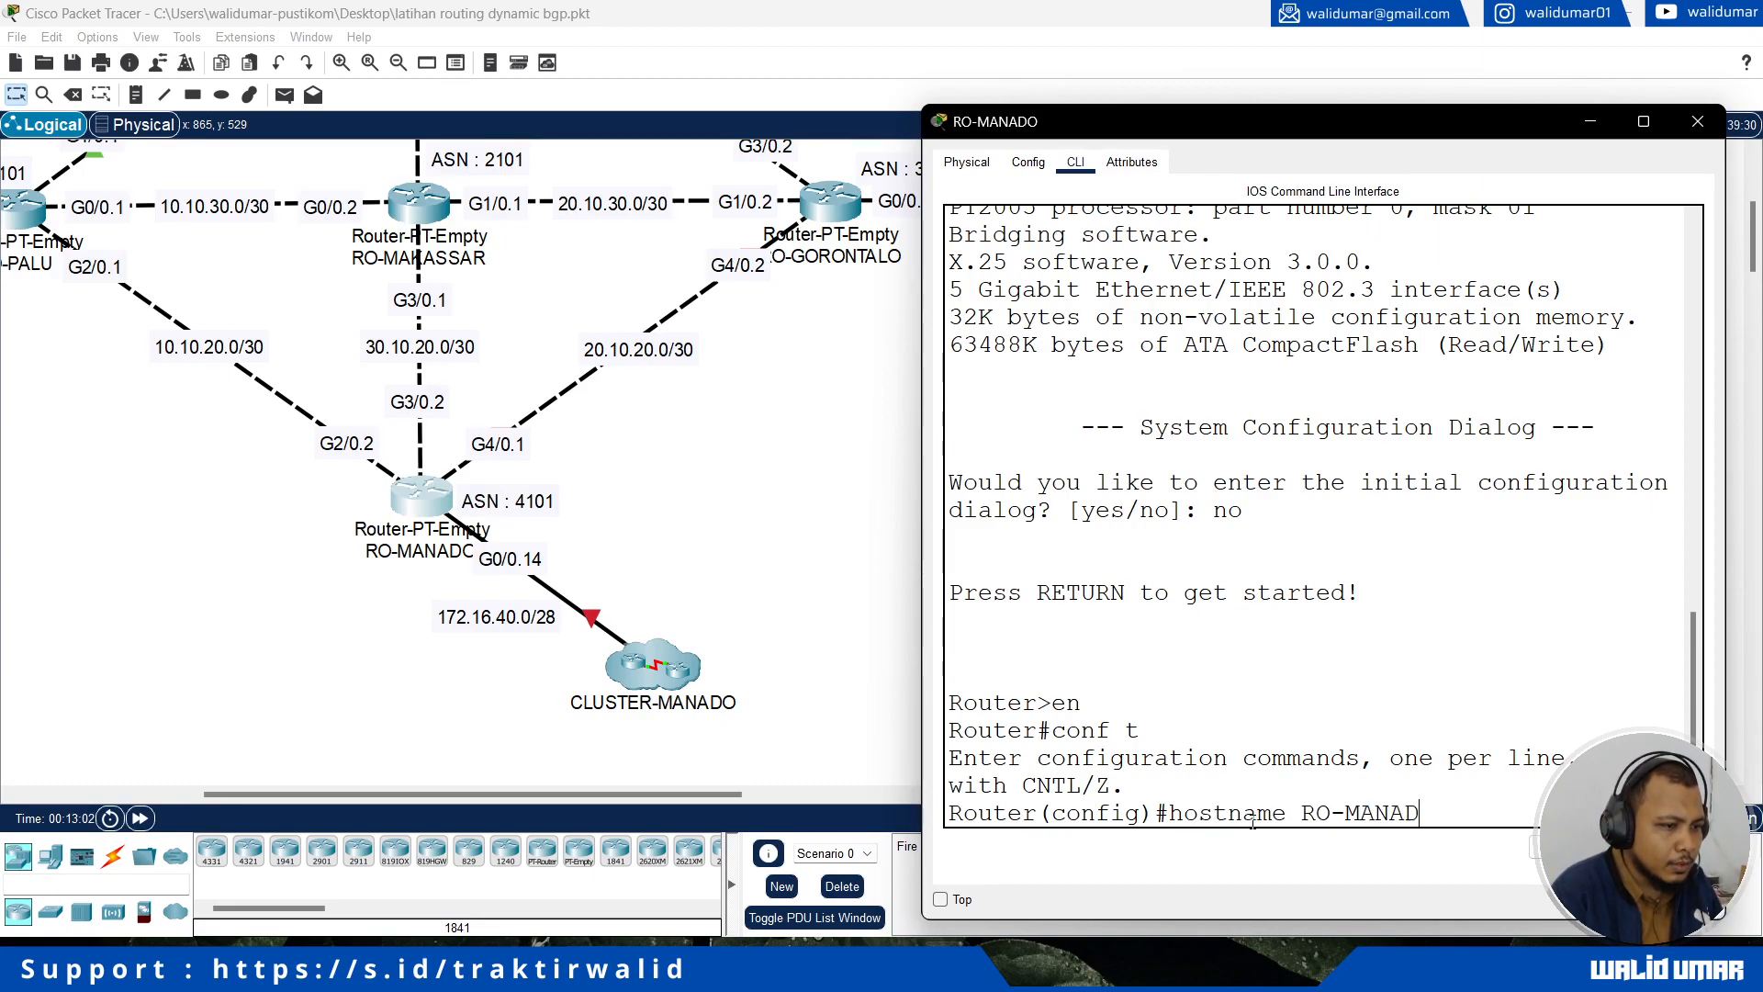
key("Return")
Step: Assign IP address 172.16.40.14 with mask 255.255.255.240 to RO-MANADO's interface g0/0, which links to CLUSTER-MANADO
type("int g")
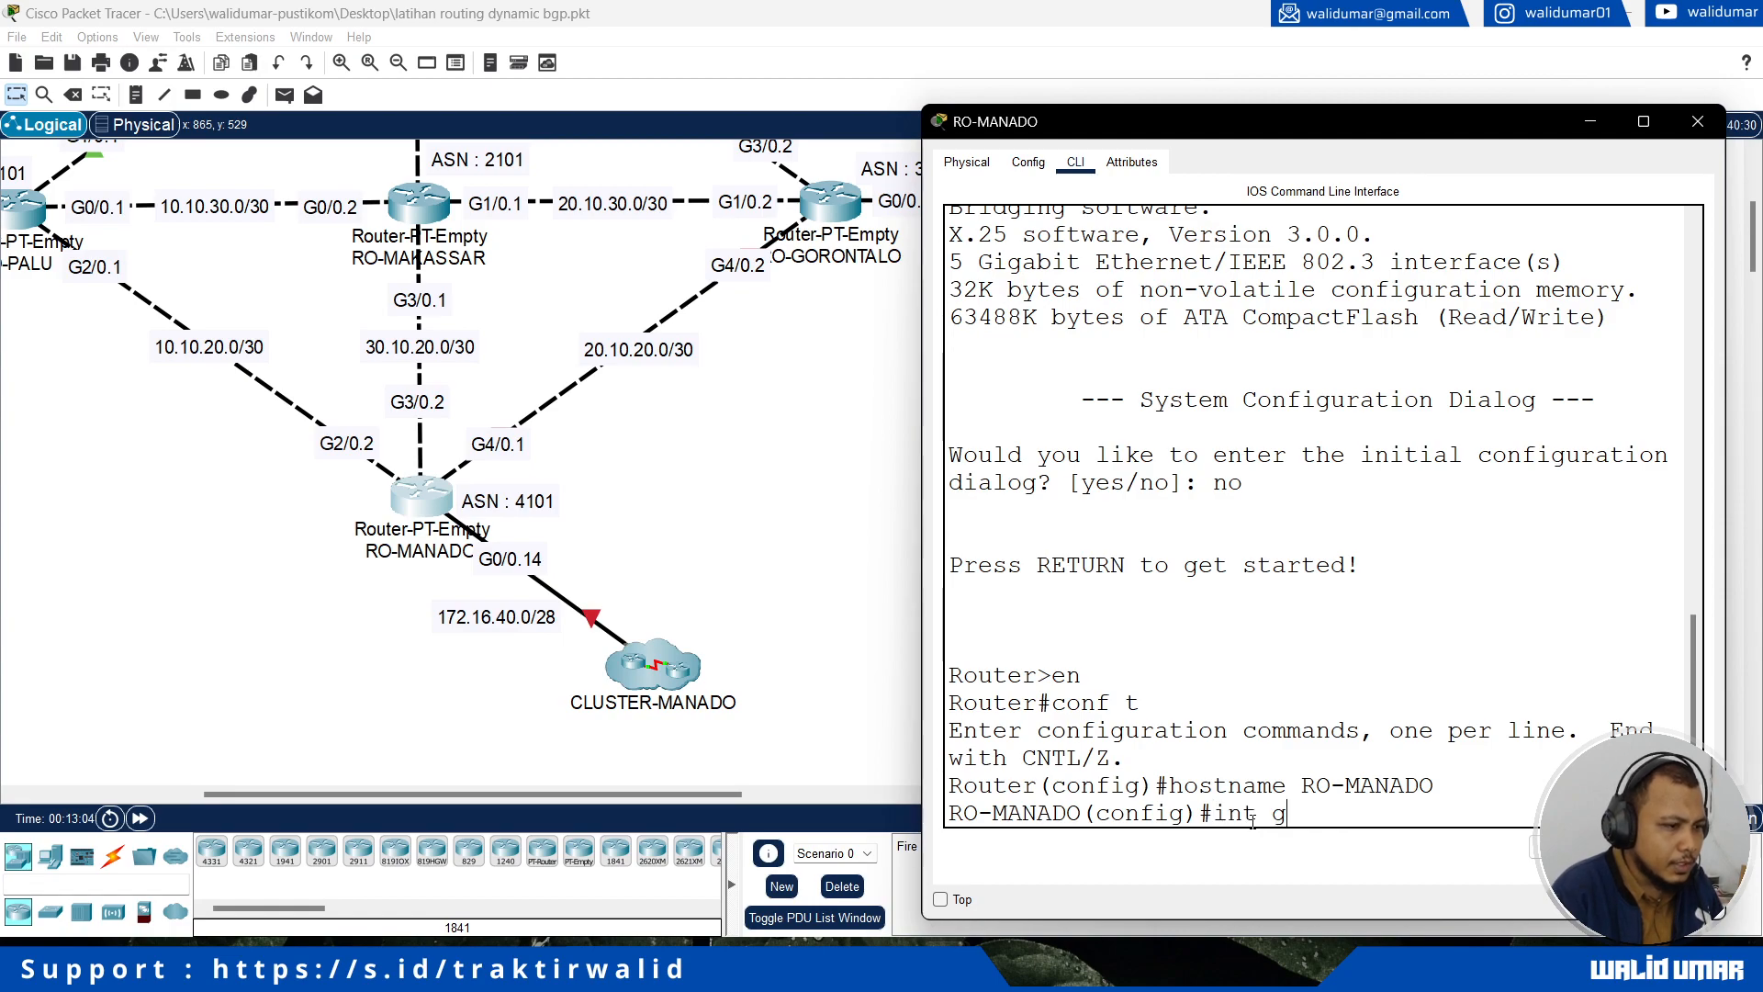
type("0/0")
key("Return")
type("ip add 172.16.")
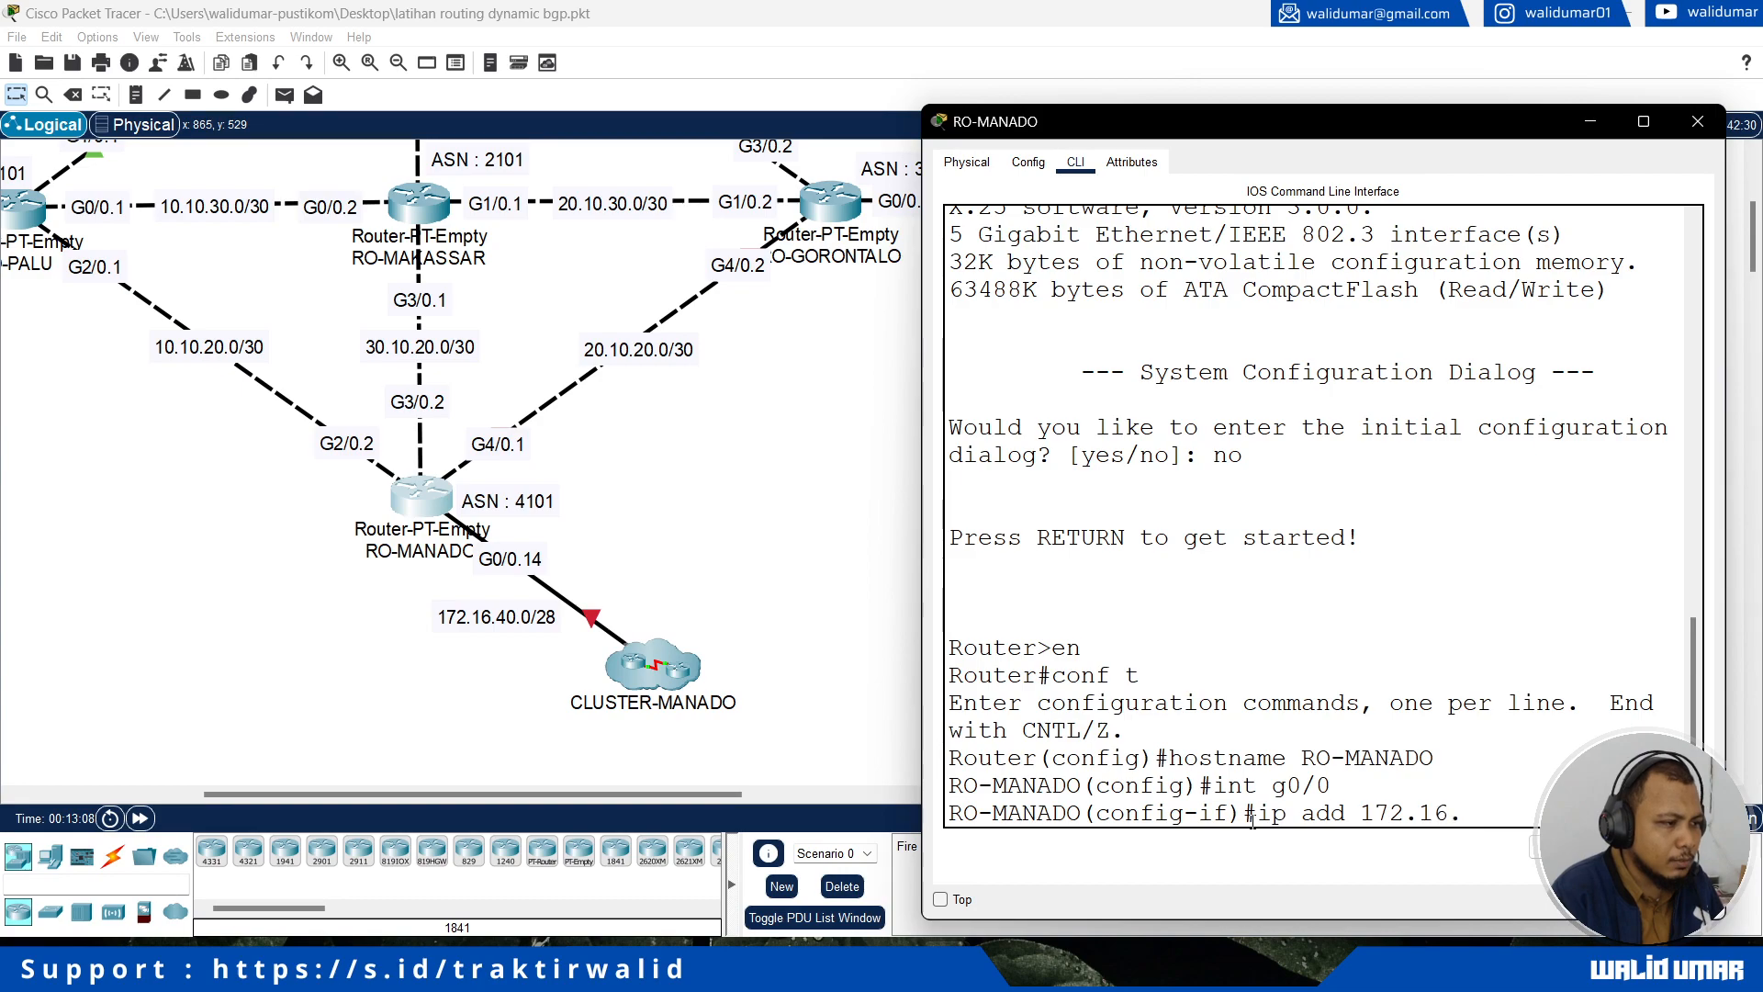
type("40.14 255.255.255.2")
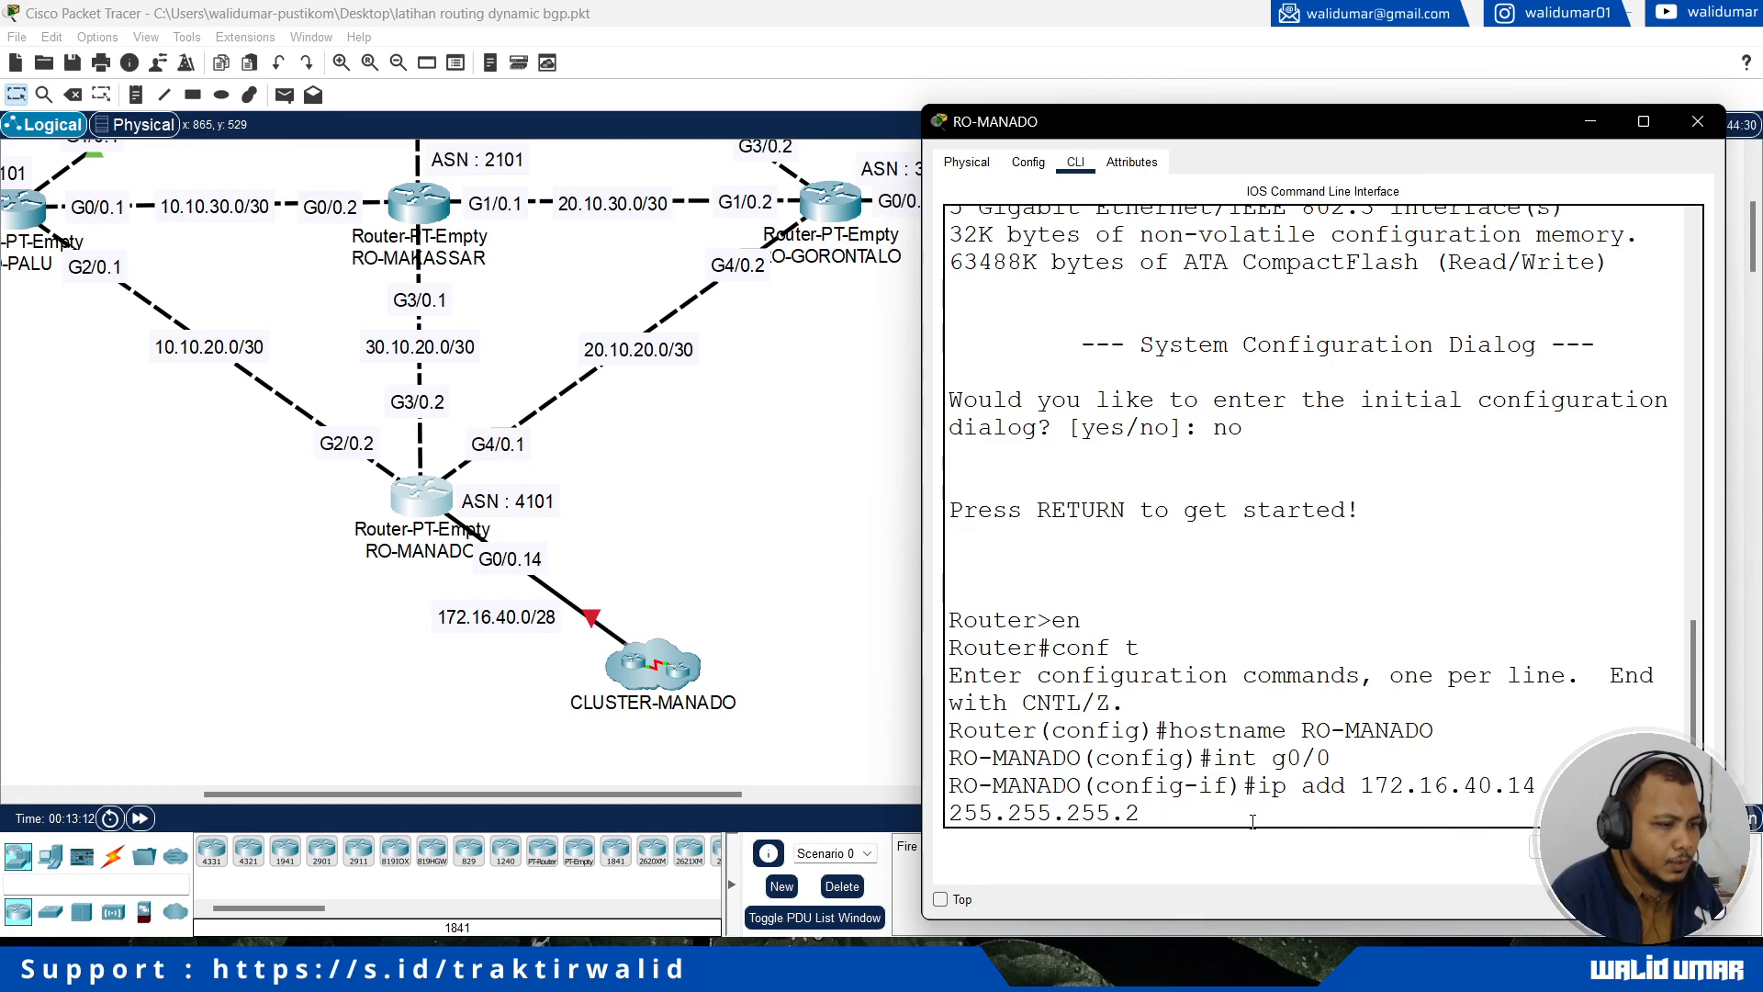
type("40")
key("Return")
Step: Enable RO-MANADO's interface g0/0 with no shutdown and return to global configuration mode
type("no shutdown")
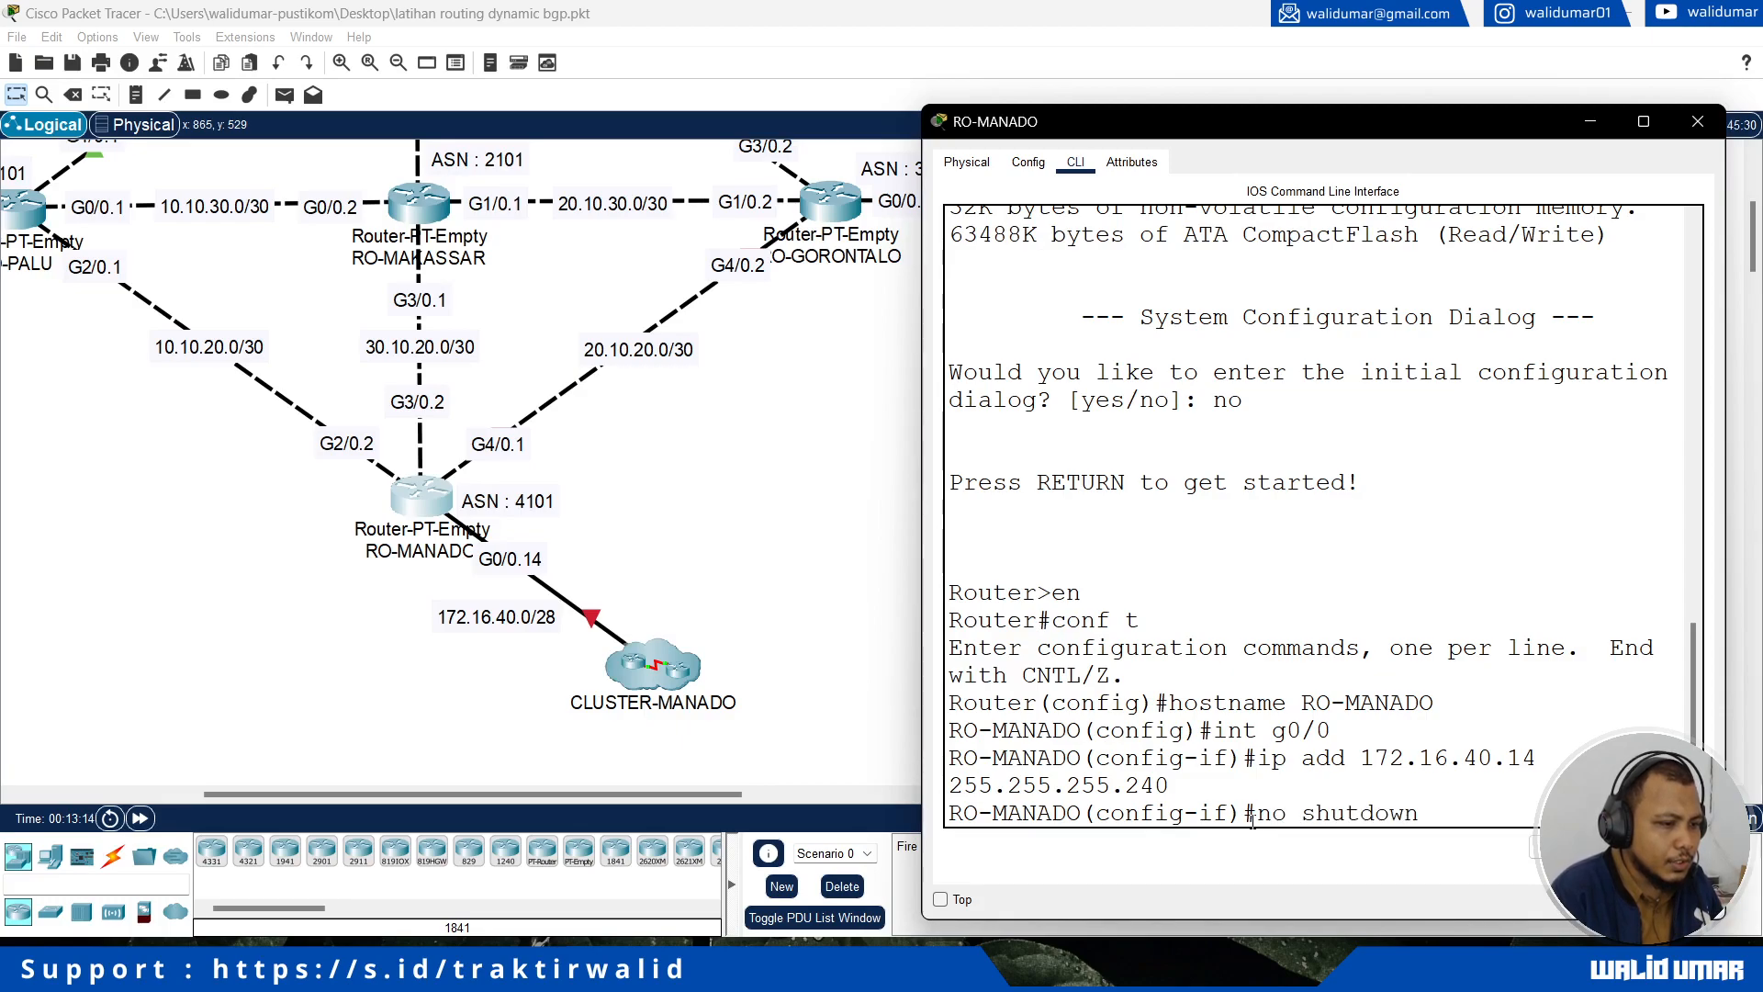
key("Return")
type("exit")
key("Return")
Step: Assign IP address 10.10.20.2 with mask 255.255.255.252 to RO-MANADO's interface g2/0, which links to RO-PALU
type("int ")
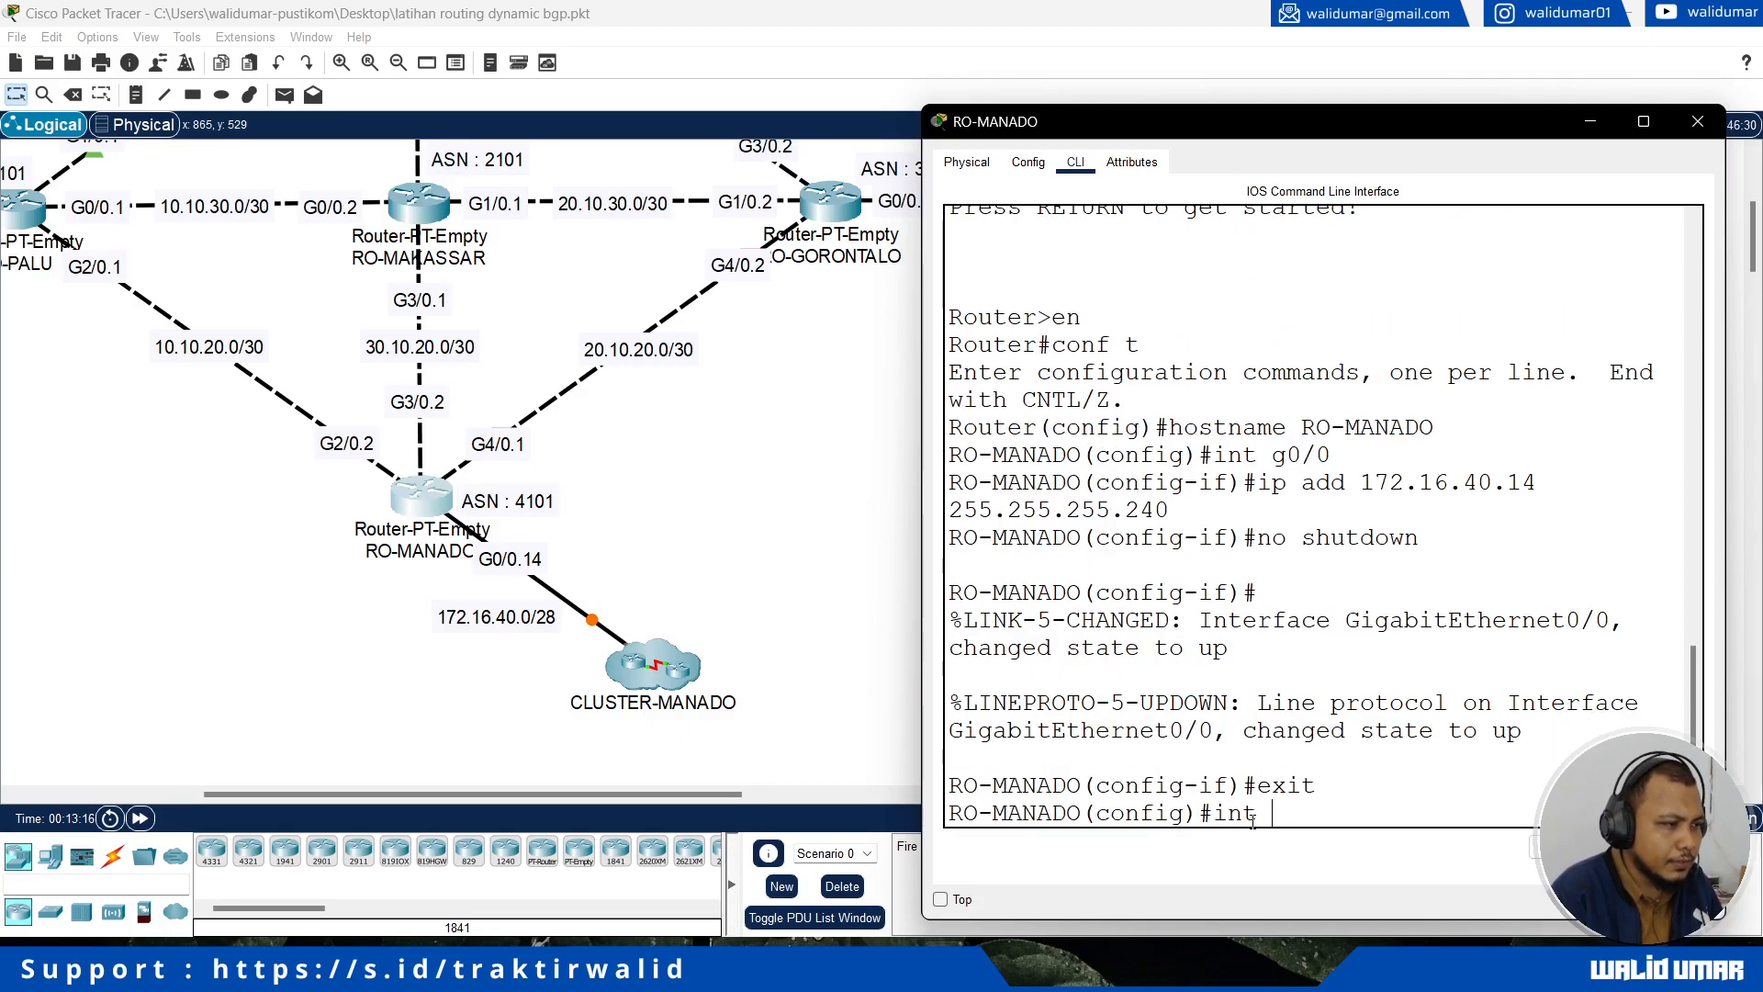
type("g2/0")
key("Return")
type("ip add")
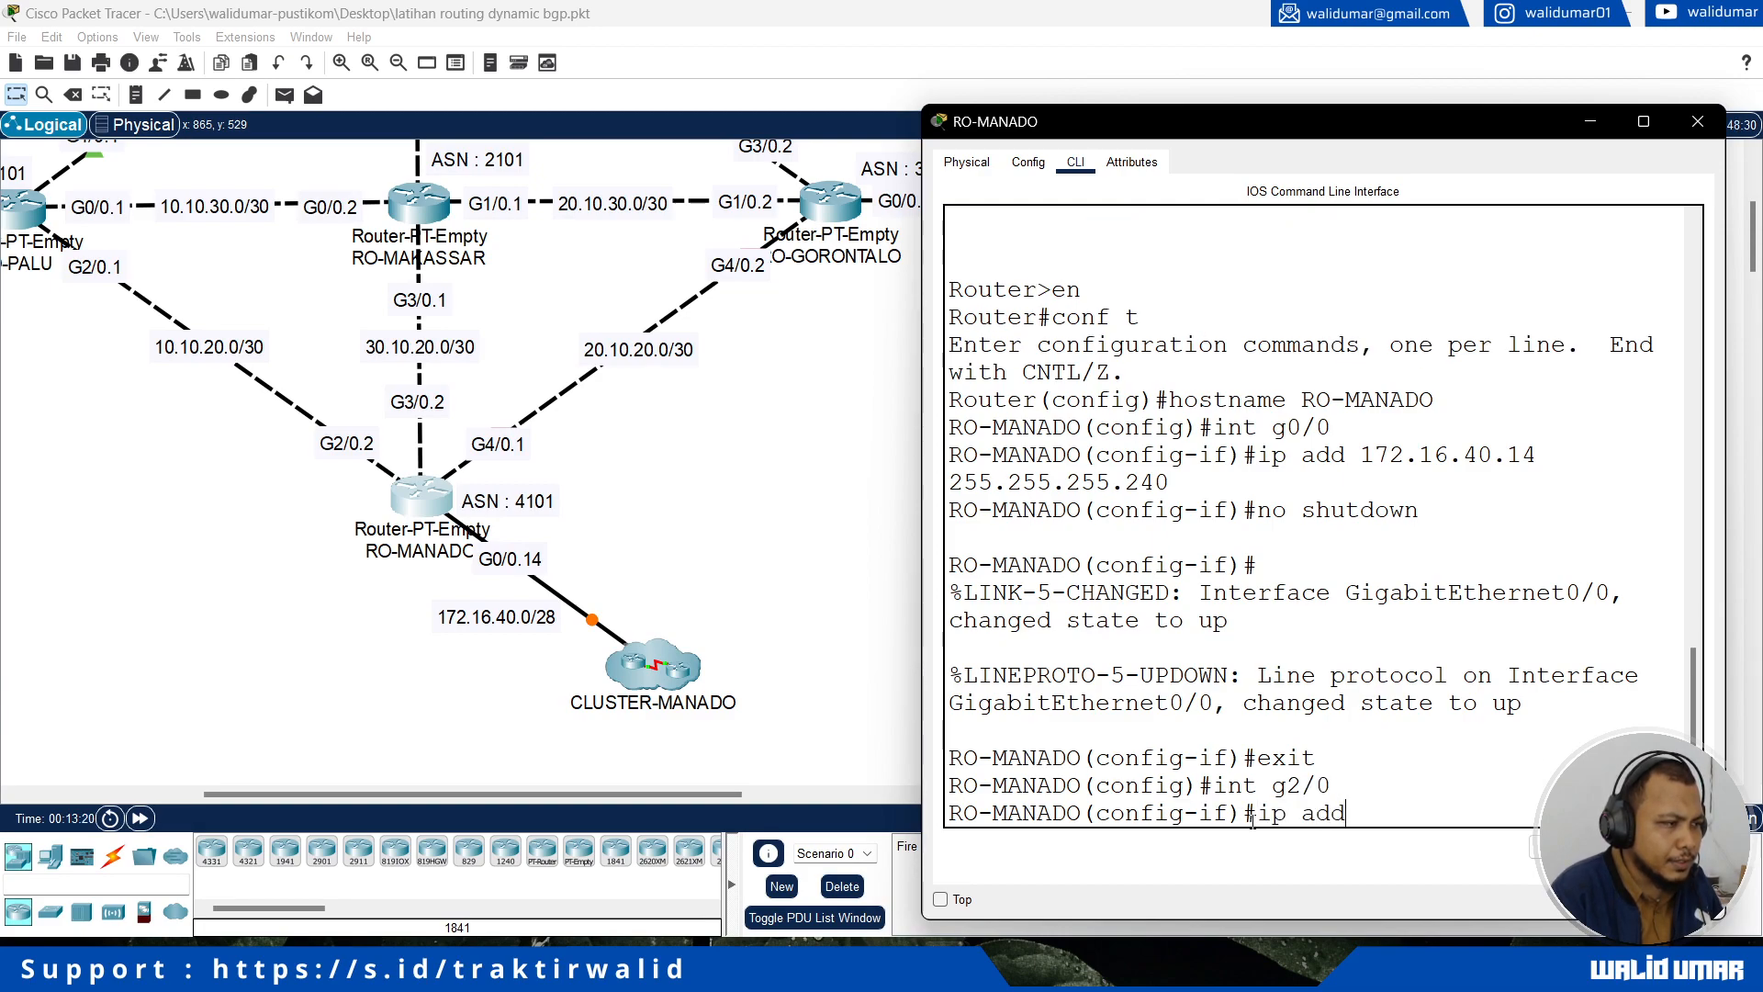
type(" 10.10.20.2 25")
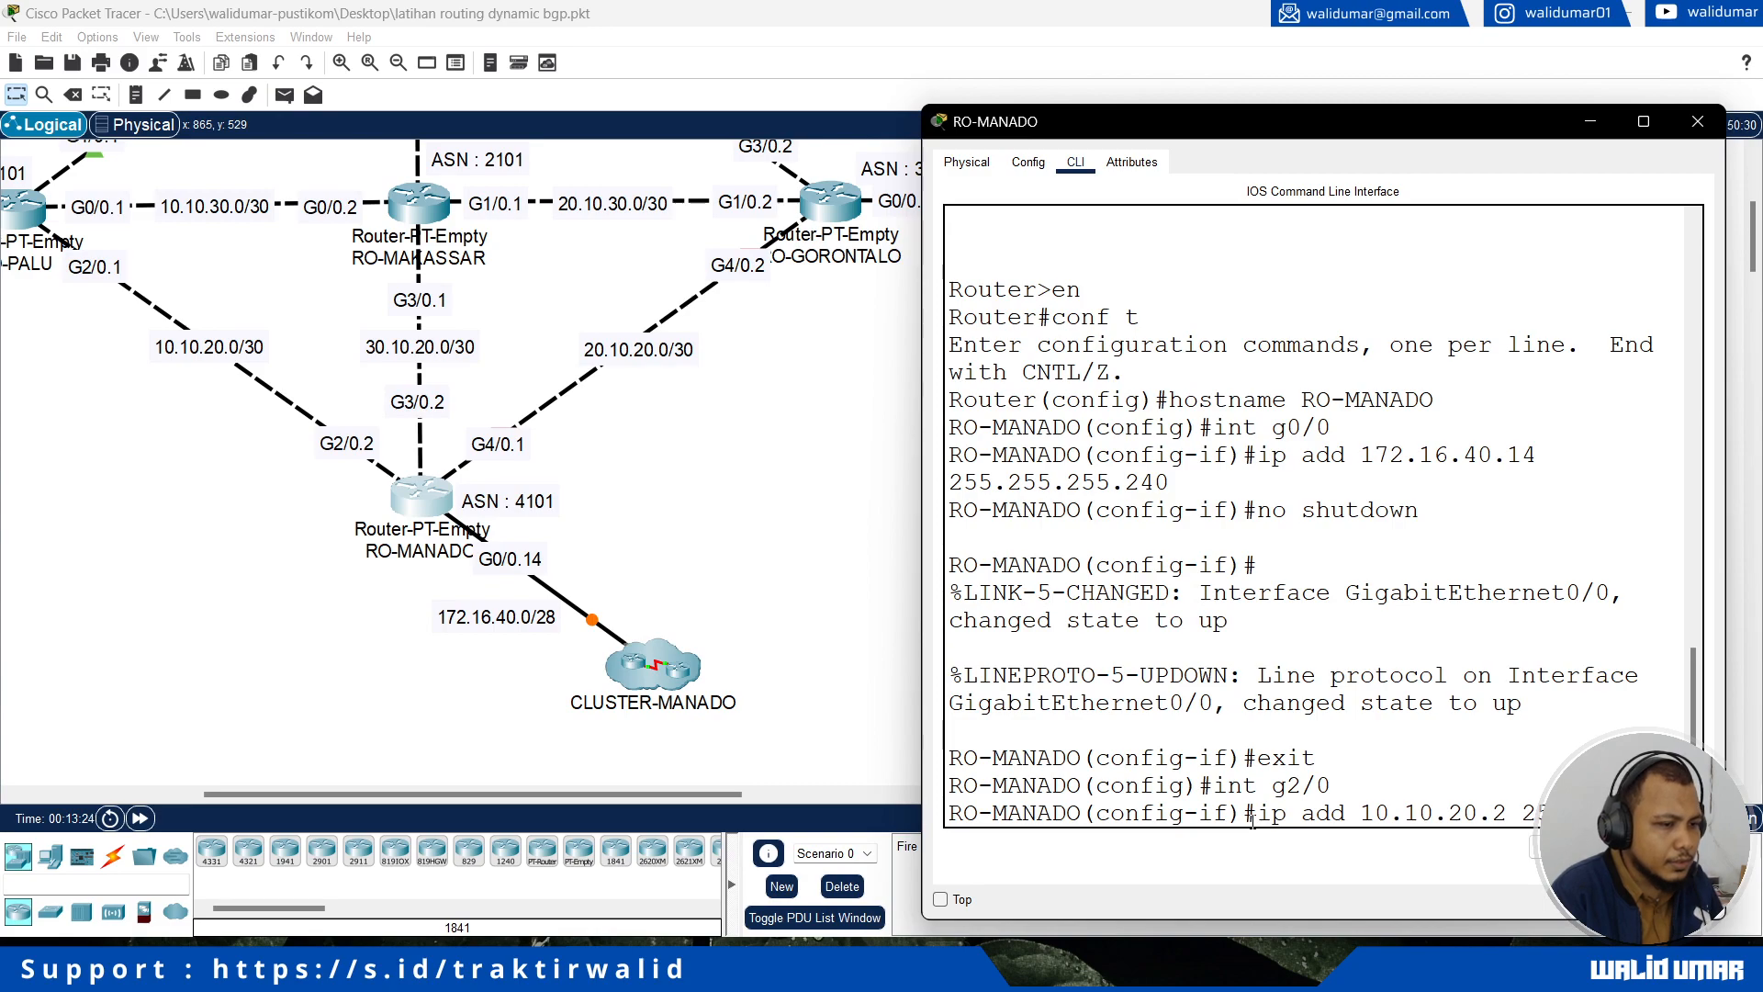
type("5.255.255.252")
key("Return")
Step: Enable RO-MANADO's interface g2/0 with no shutdown and return to global configuration mode
type("no shutdown")
key("Return")
type("exit")
key("Return")
Step: Assign IP address 30.10.20.2 with mask 255.255.255.252 to RO-MANADO's interface g3/0, which links to RO-MAKASSAR
type("int g3/0")
key("Return")
type("ip")
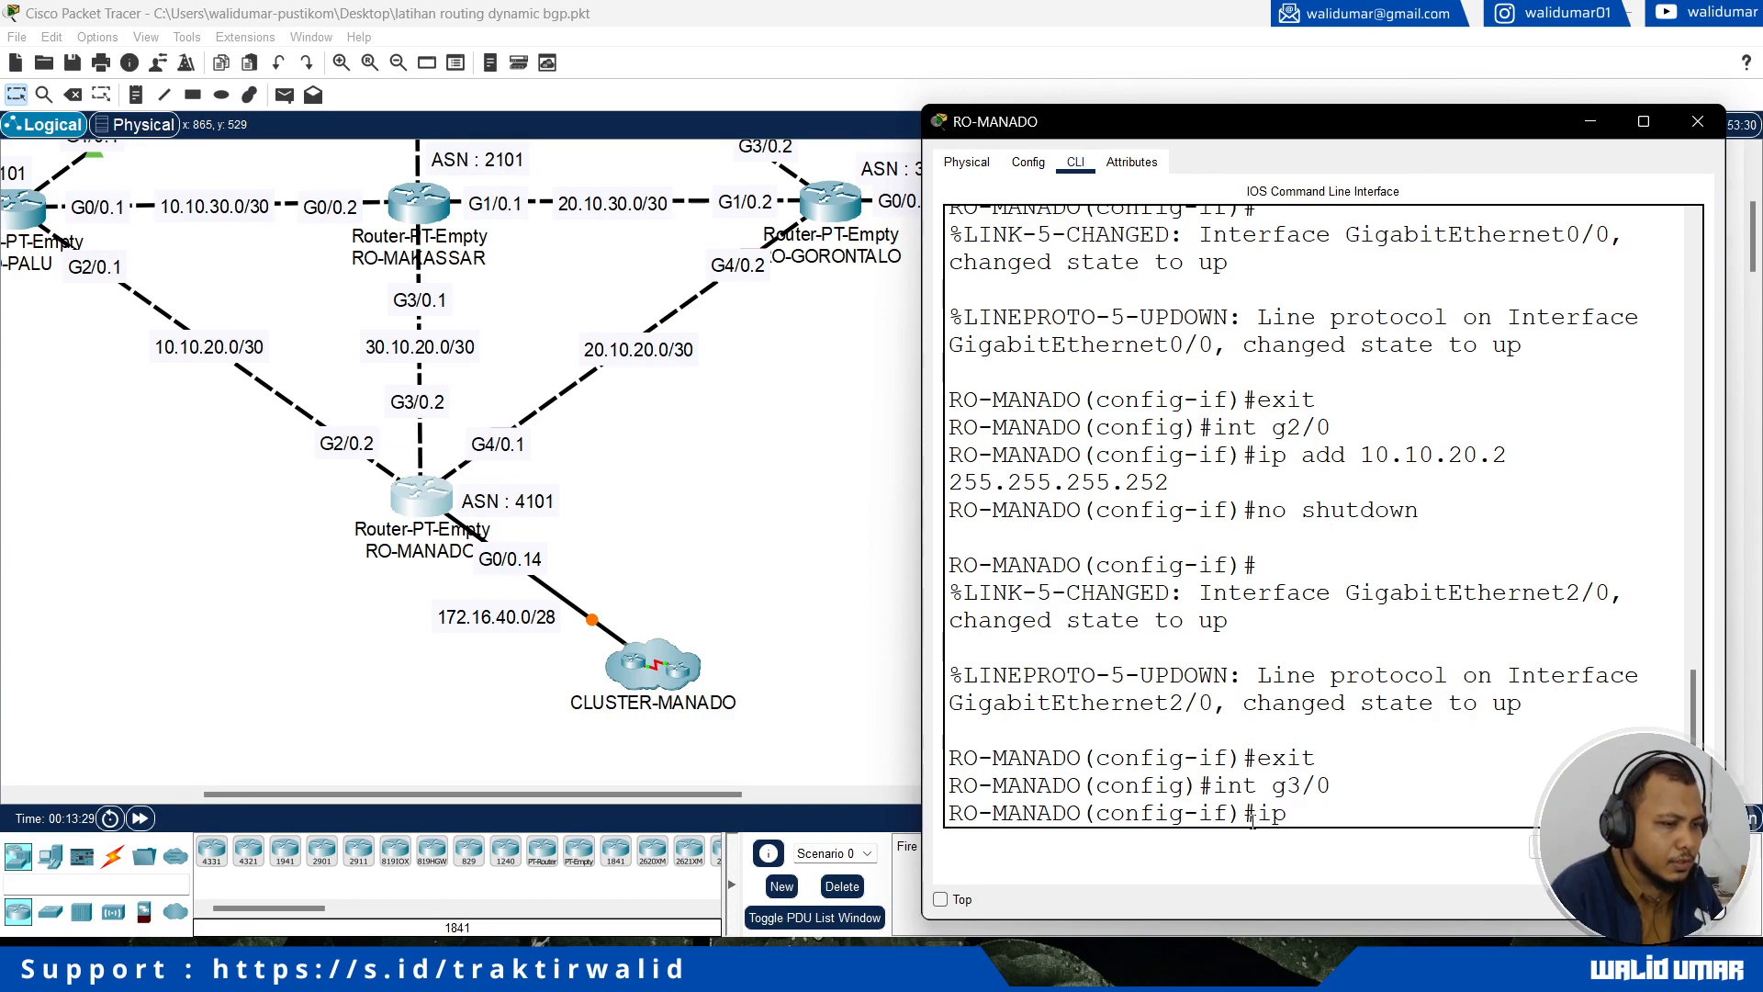
type(" add 30.10.20")
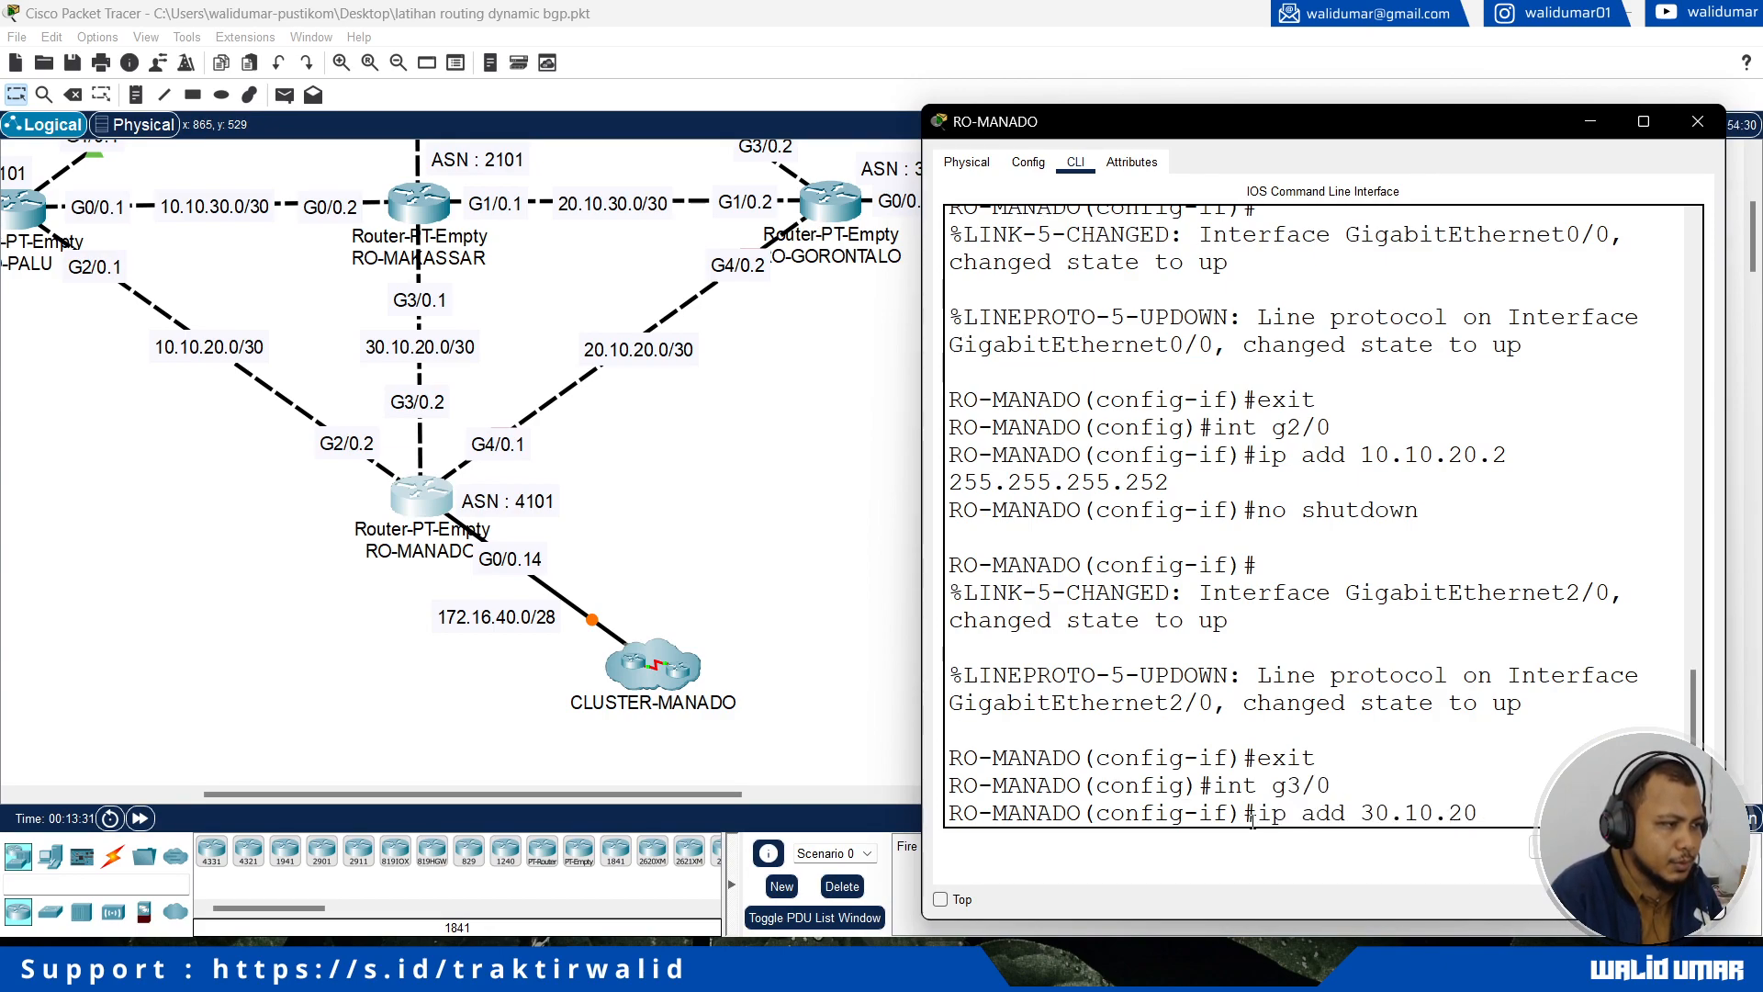
type(".2 25")
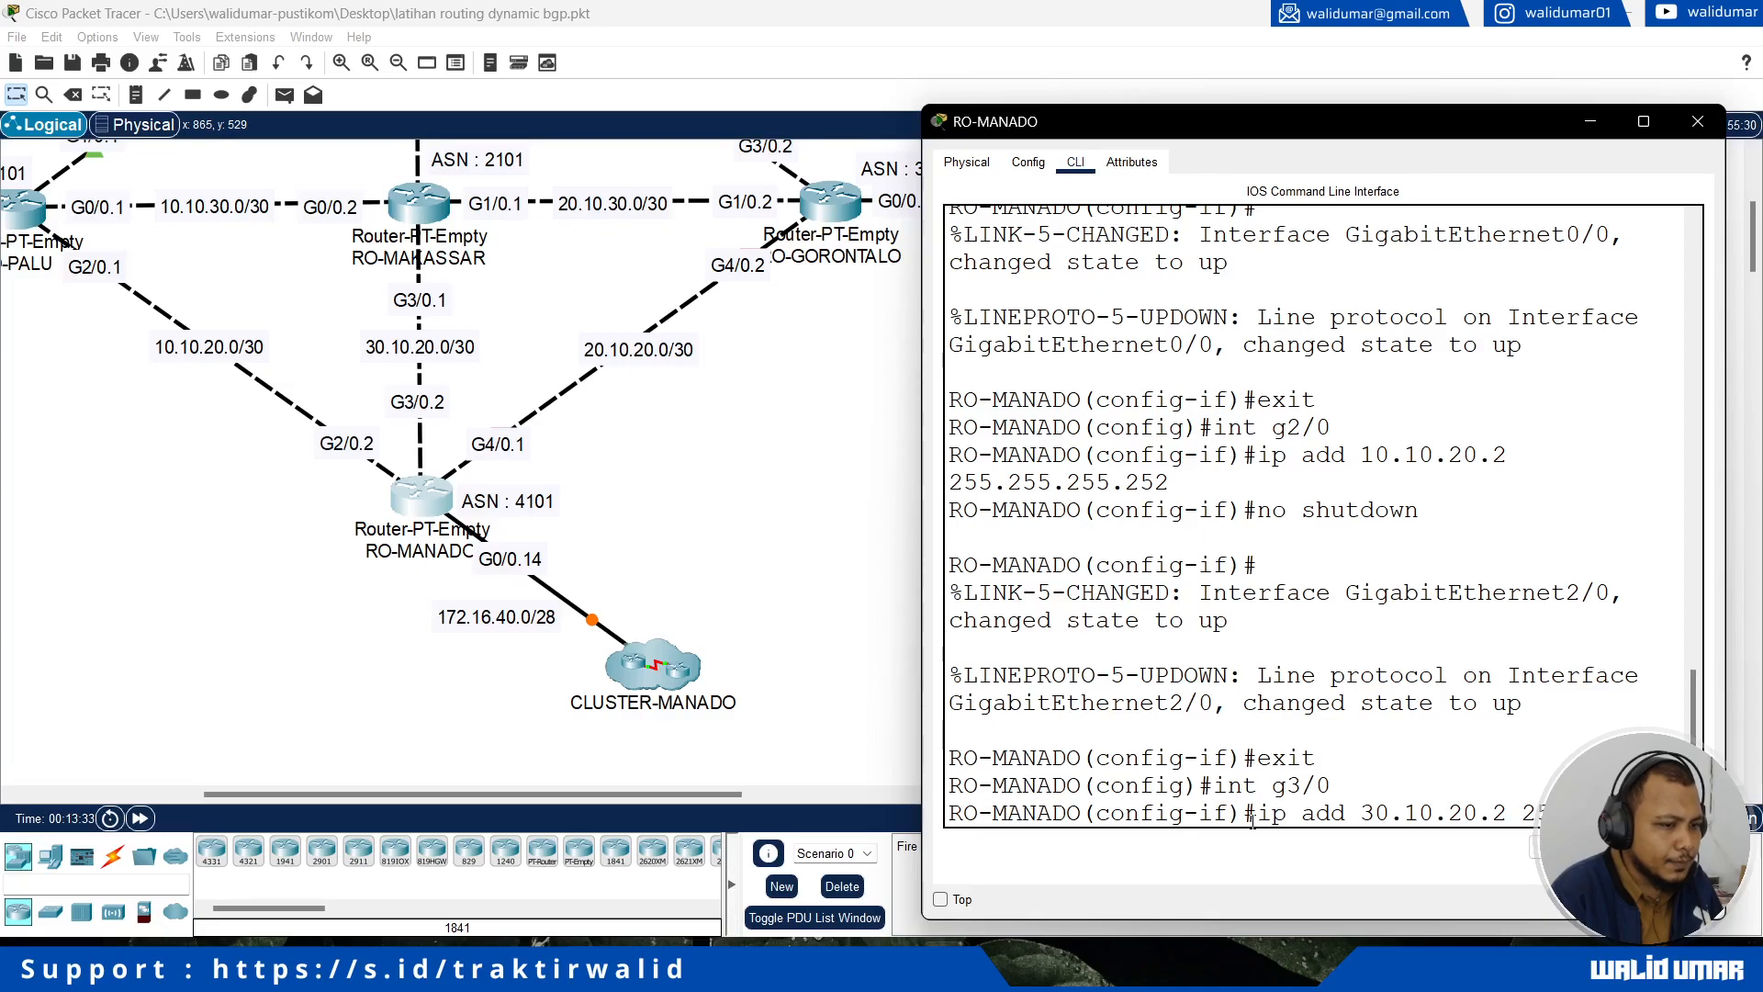
type("5.255.255.252")
key("Return")
Step: Enable RO-MANADO's interface g3/0 with no shutdown and return to global configuration mode
type("no shutdown")
key("Return")
type("exit")
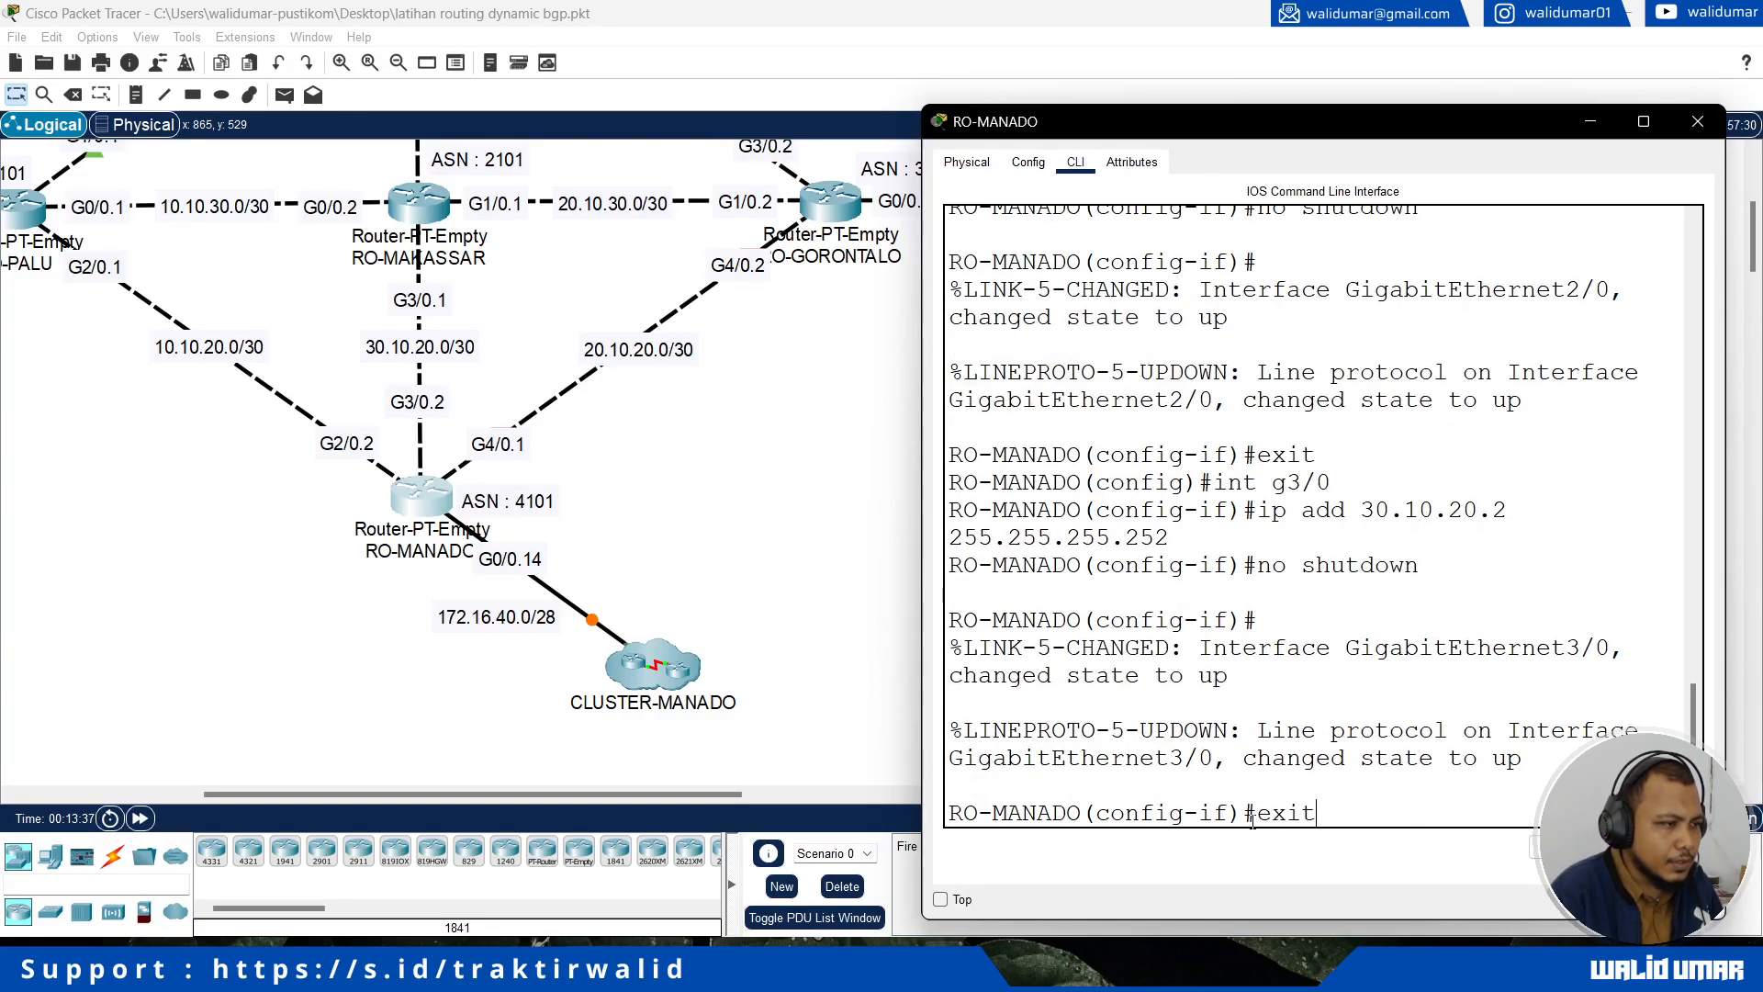
key("Return")
Step: Assign IP address 20.10.20.1 with mask 255.255.255.252 to RO-MANADO's interface g4/0, which links to RO-GORONTALO
type("int g4/0")
key("Return")
type("ip add 20.10.20.1 2")
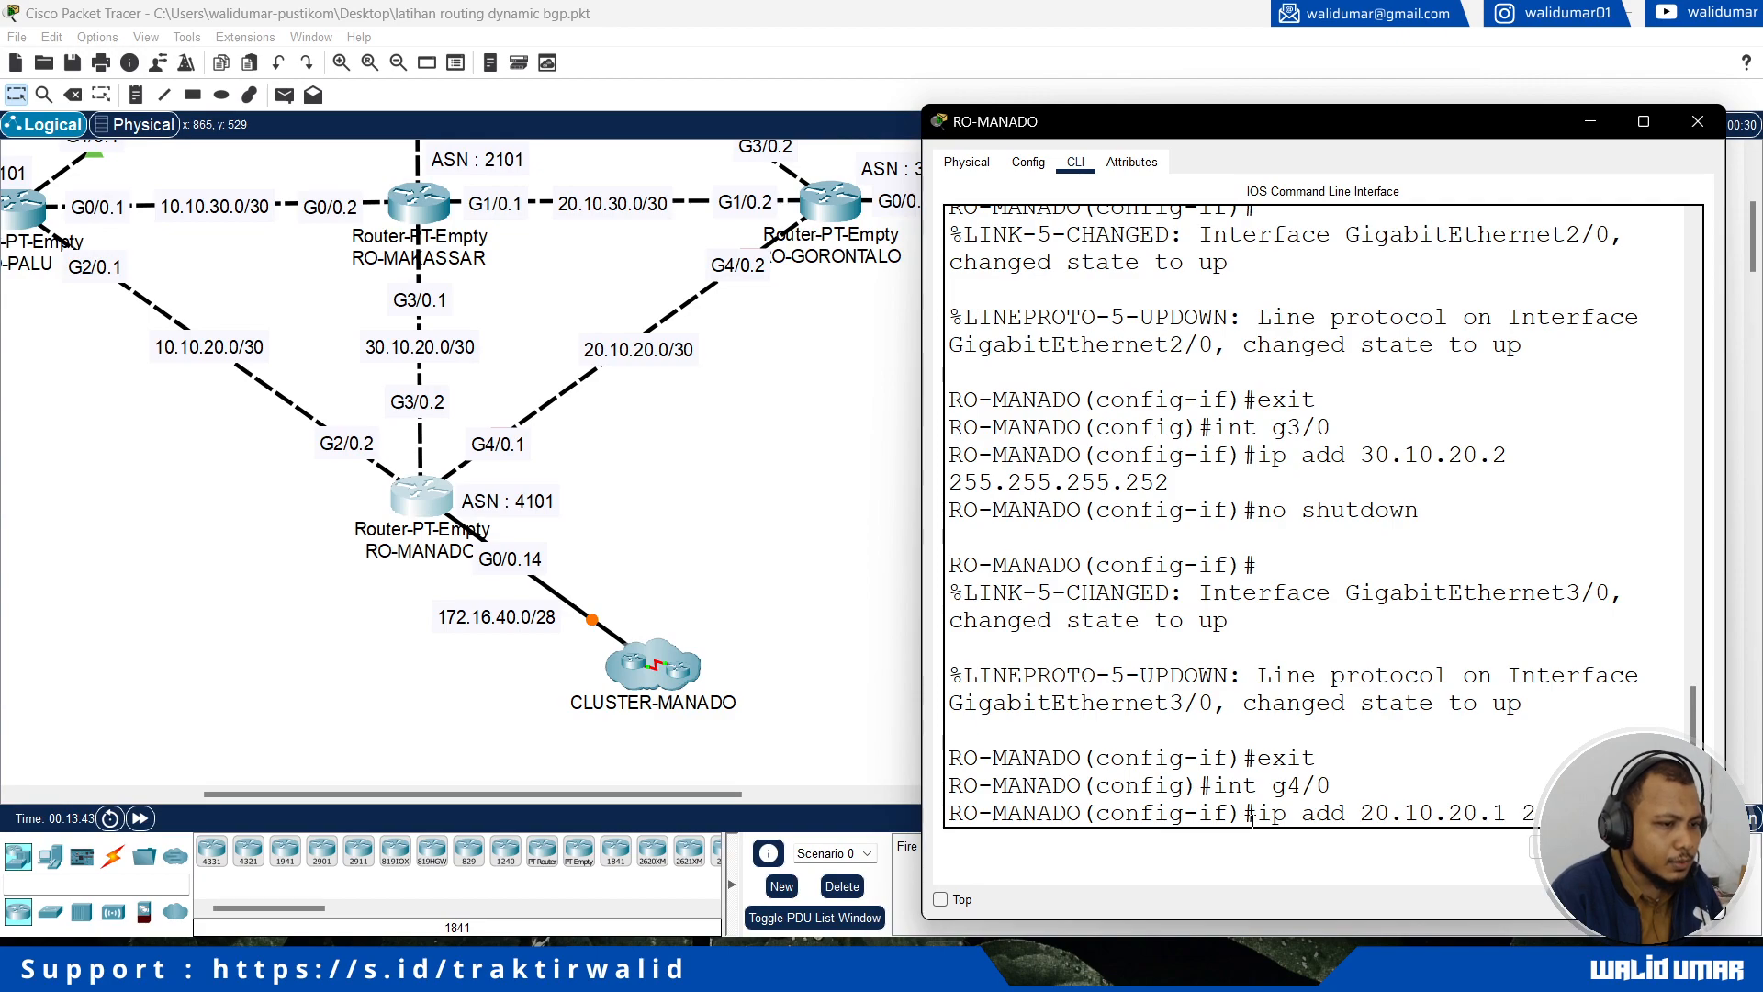
type("55.255.255.252")
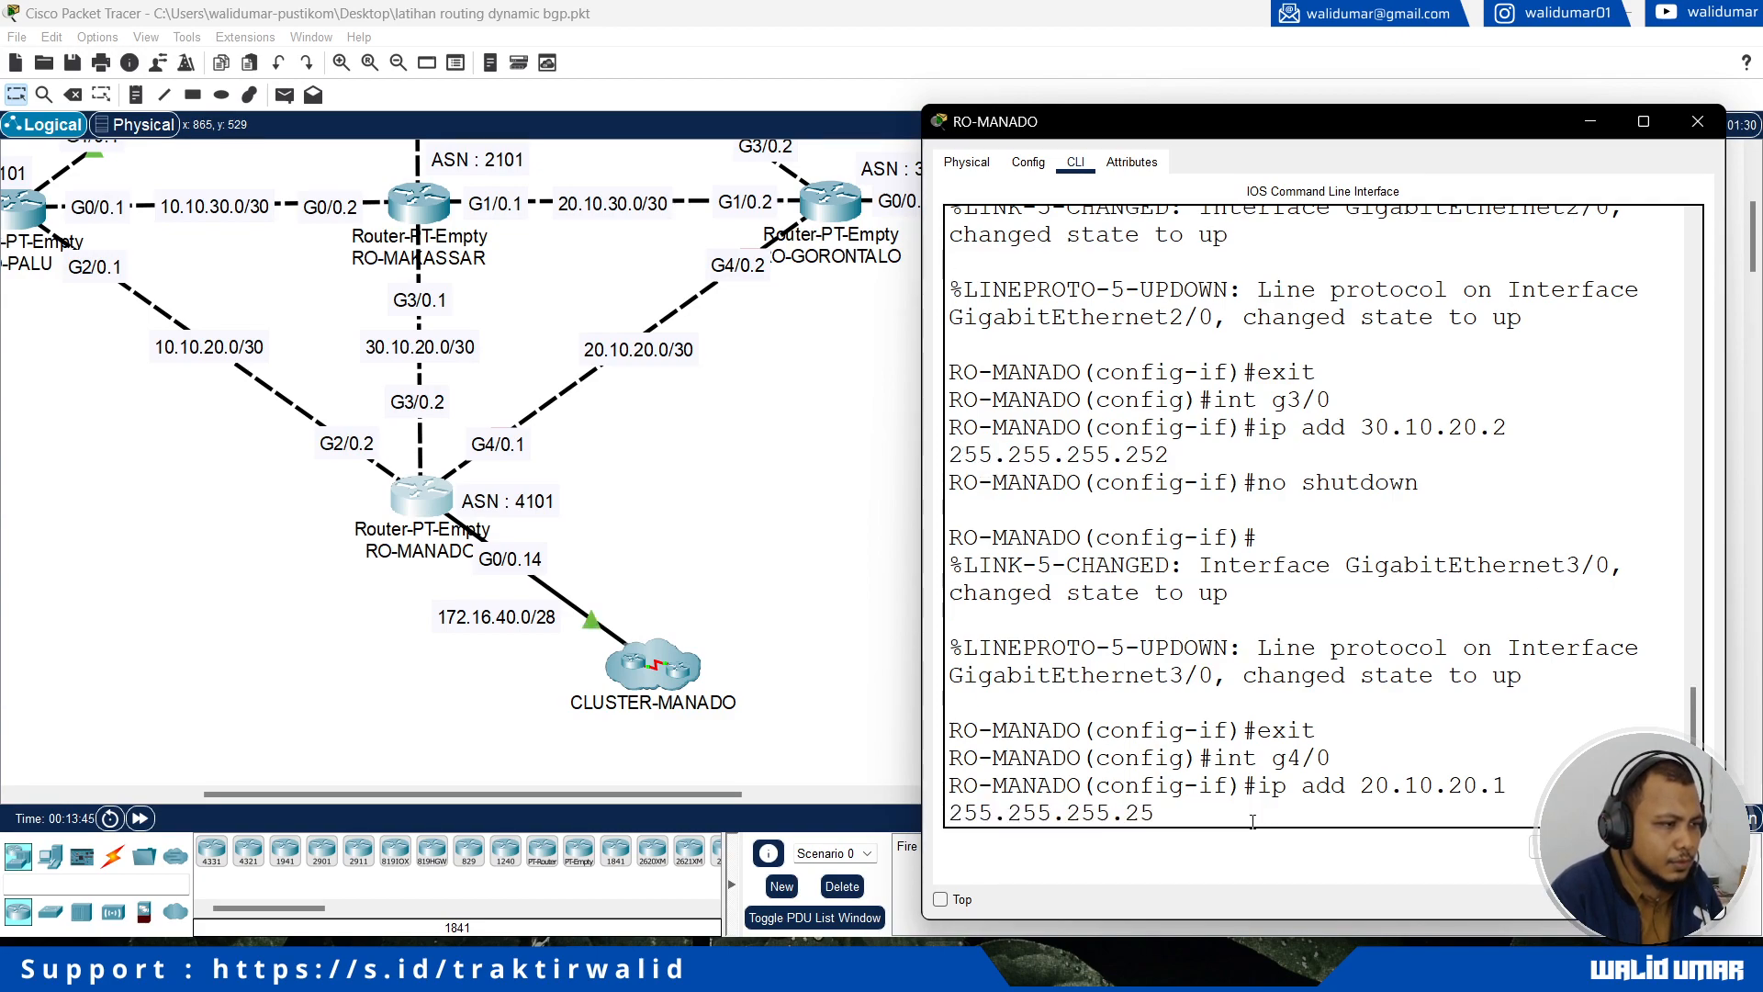
key("Return")
Step: Enable RO-MANADO's interface g4/0 with no shutdown and return to global configuration mode
type("no shutdown")
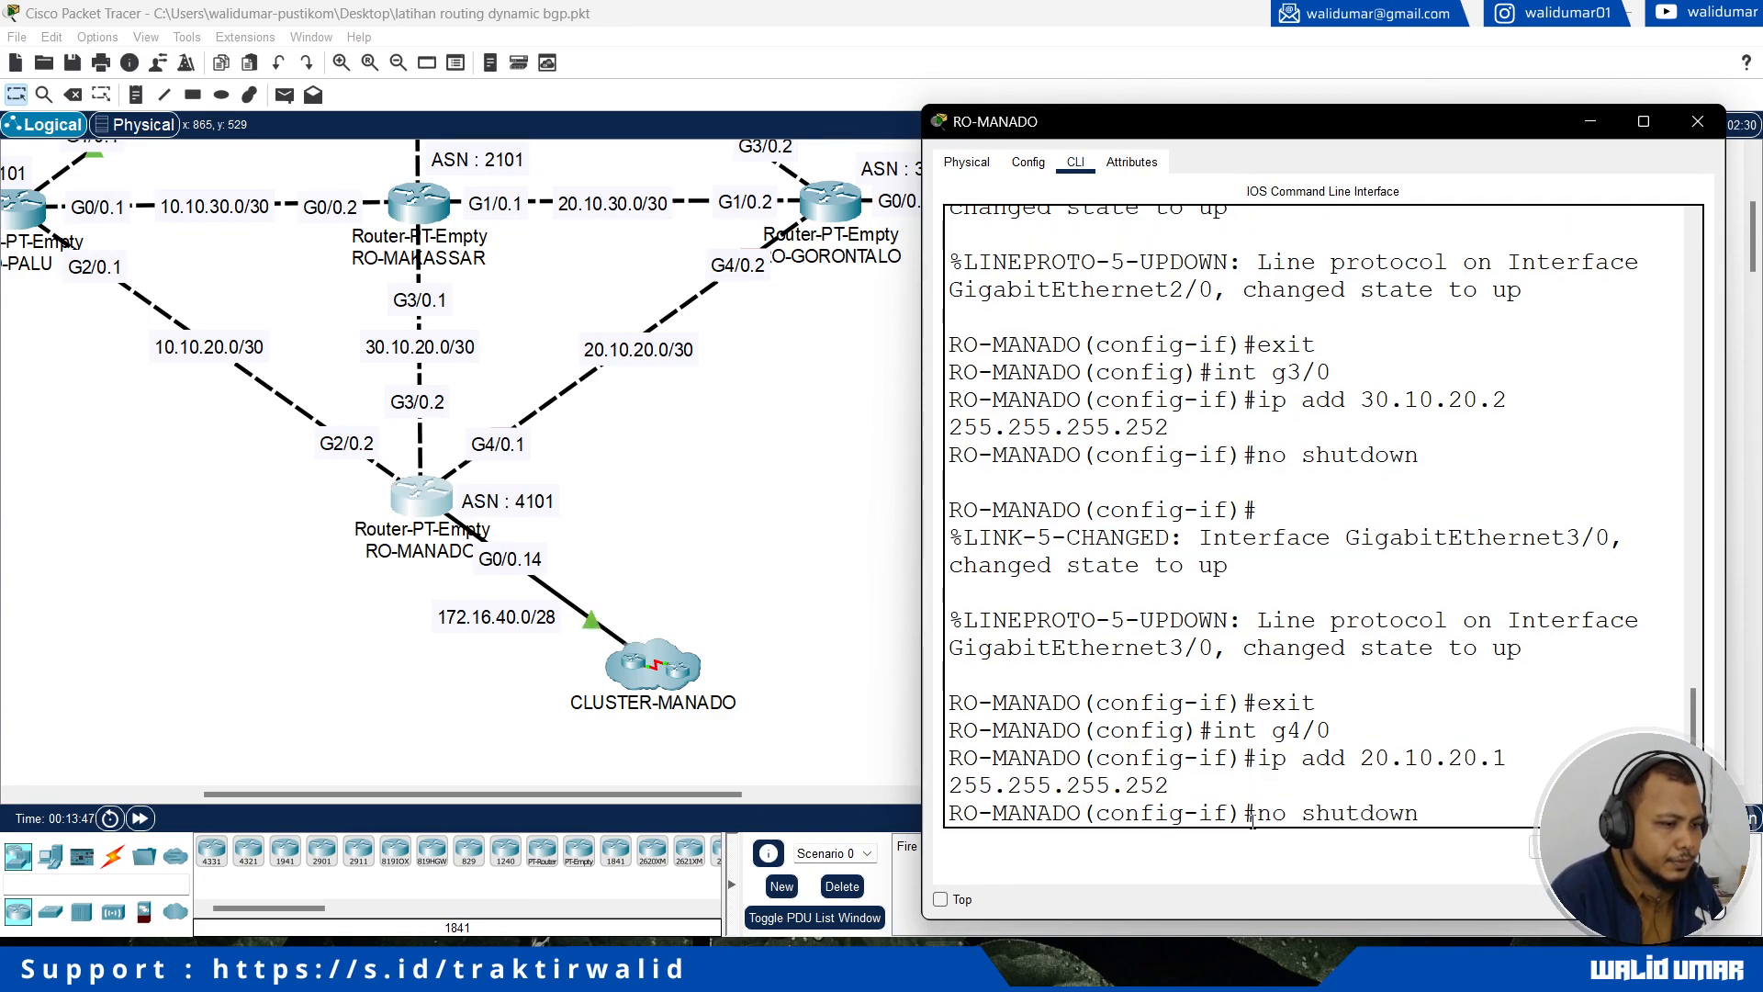
key("Return")
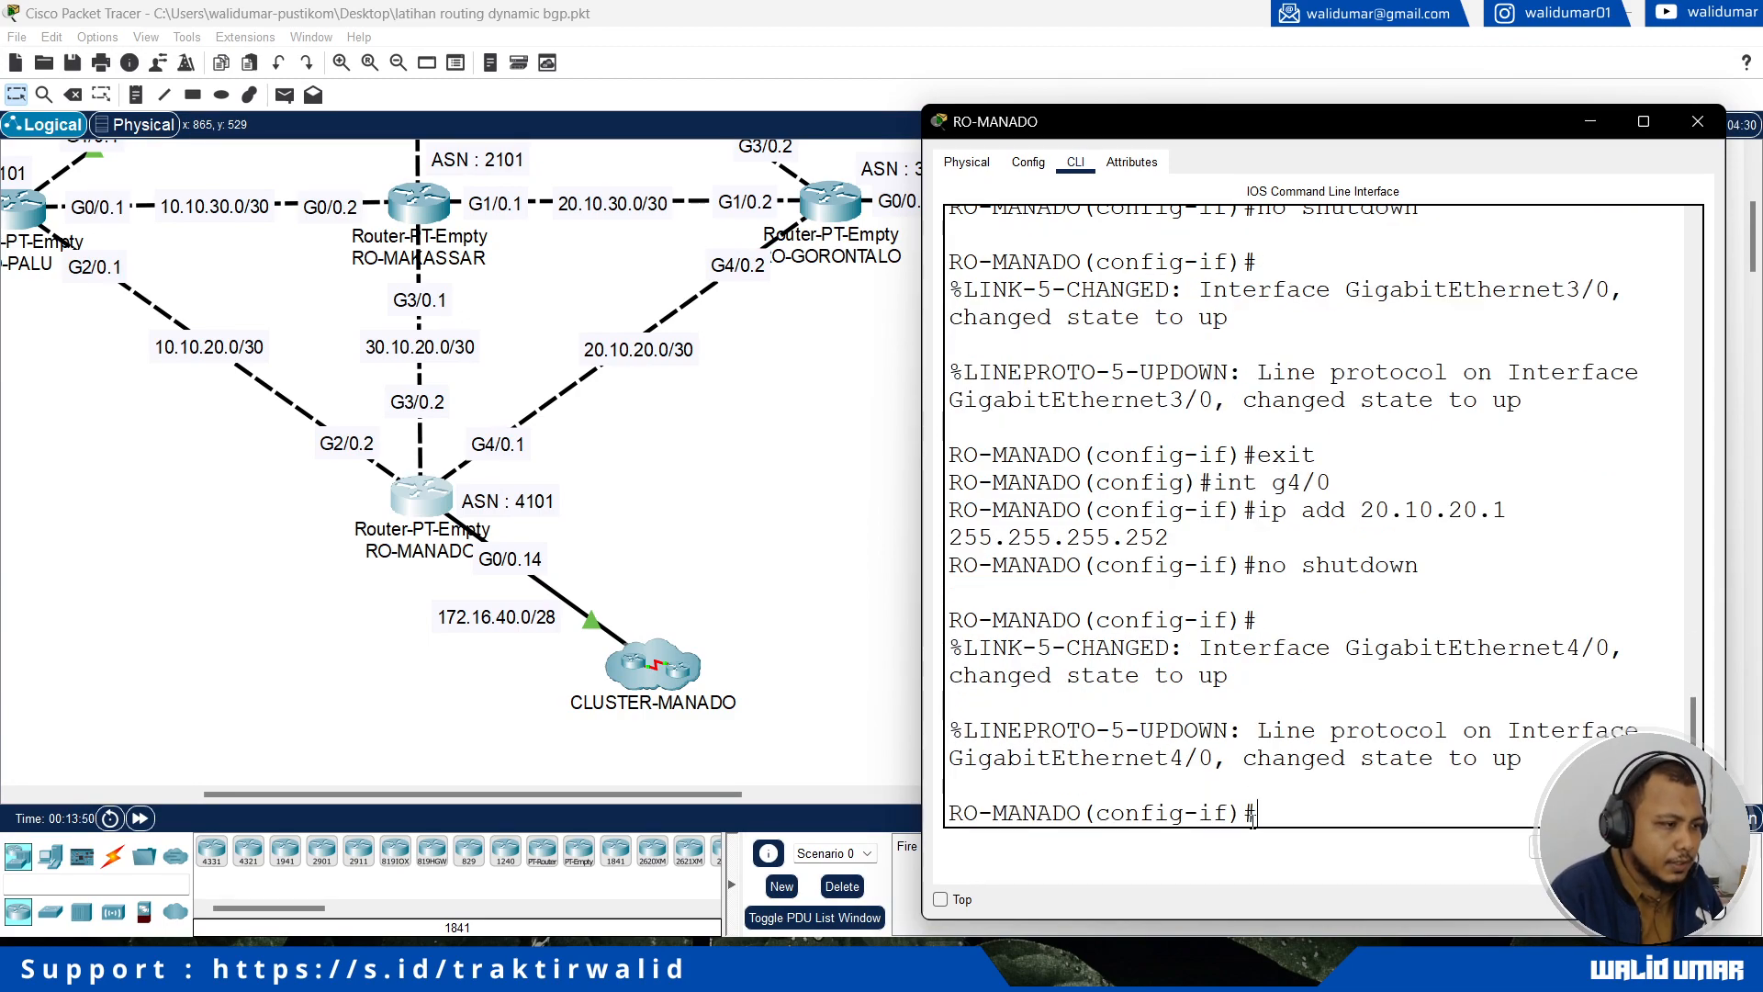
type("exit")
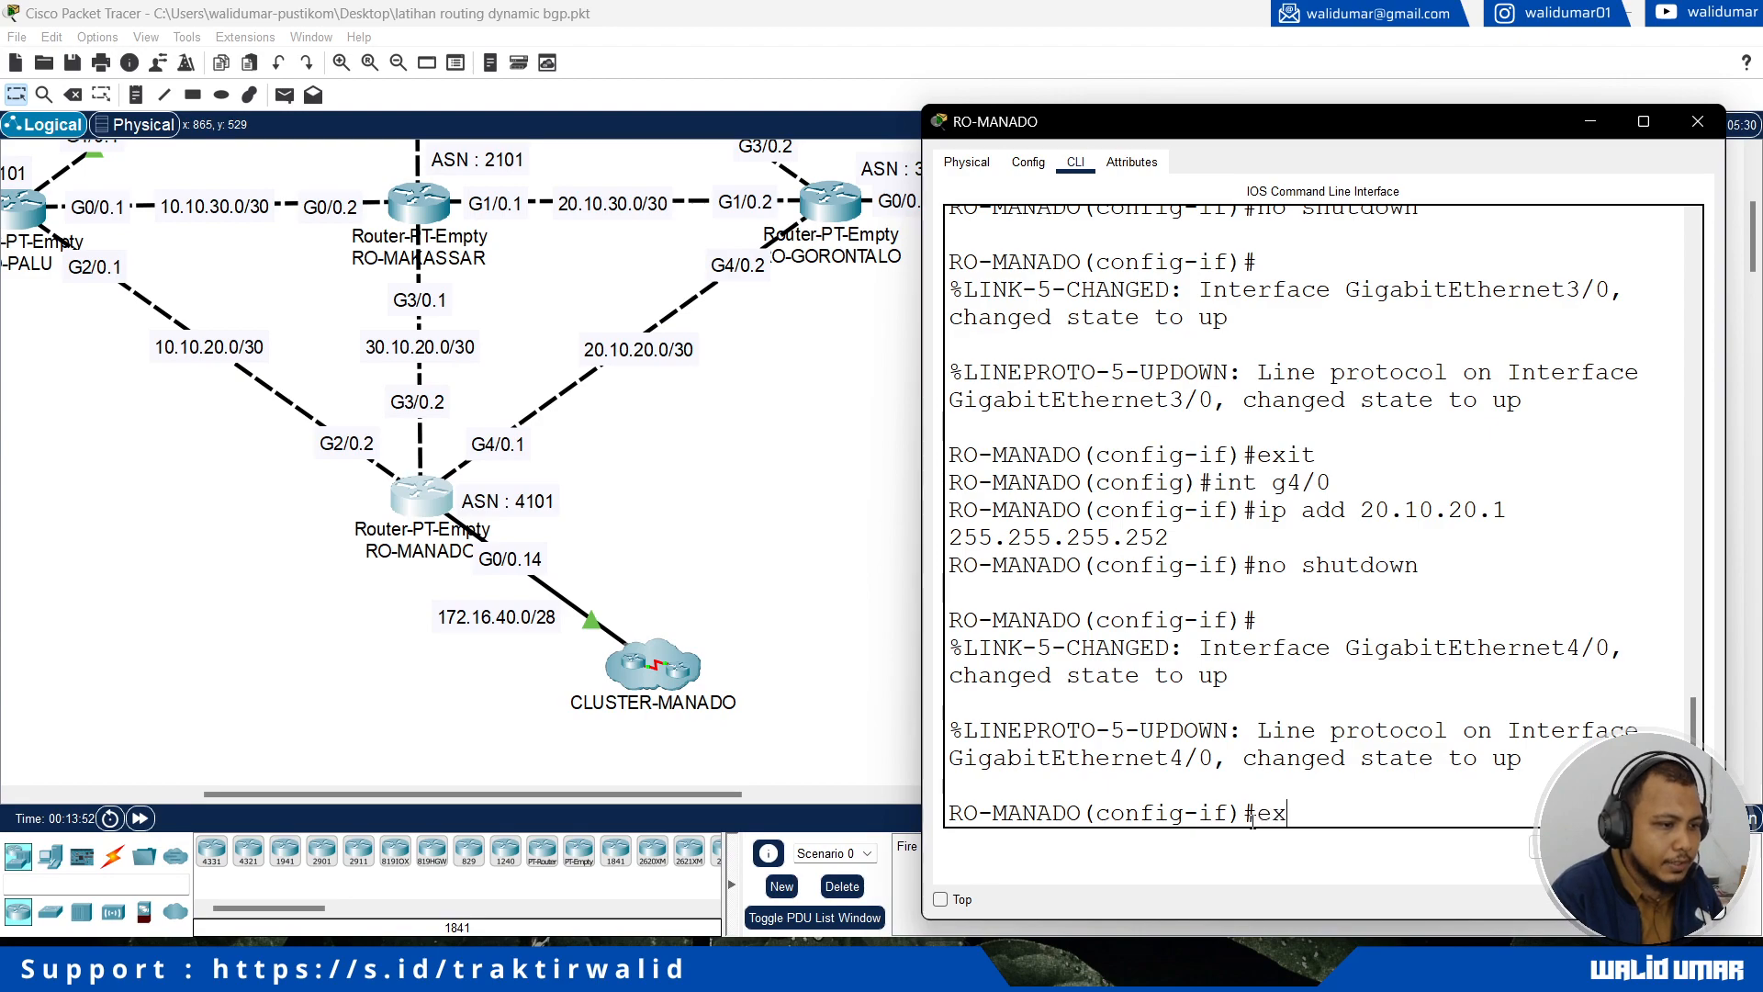
key("Return")
Step: Create a DHCP pool named local on RO-MANADO for network 172.16.40.0 with mask 255.255.255.240
type("ip dhcp pool local")
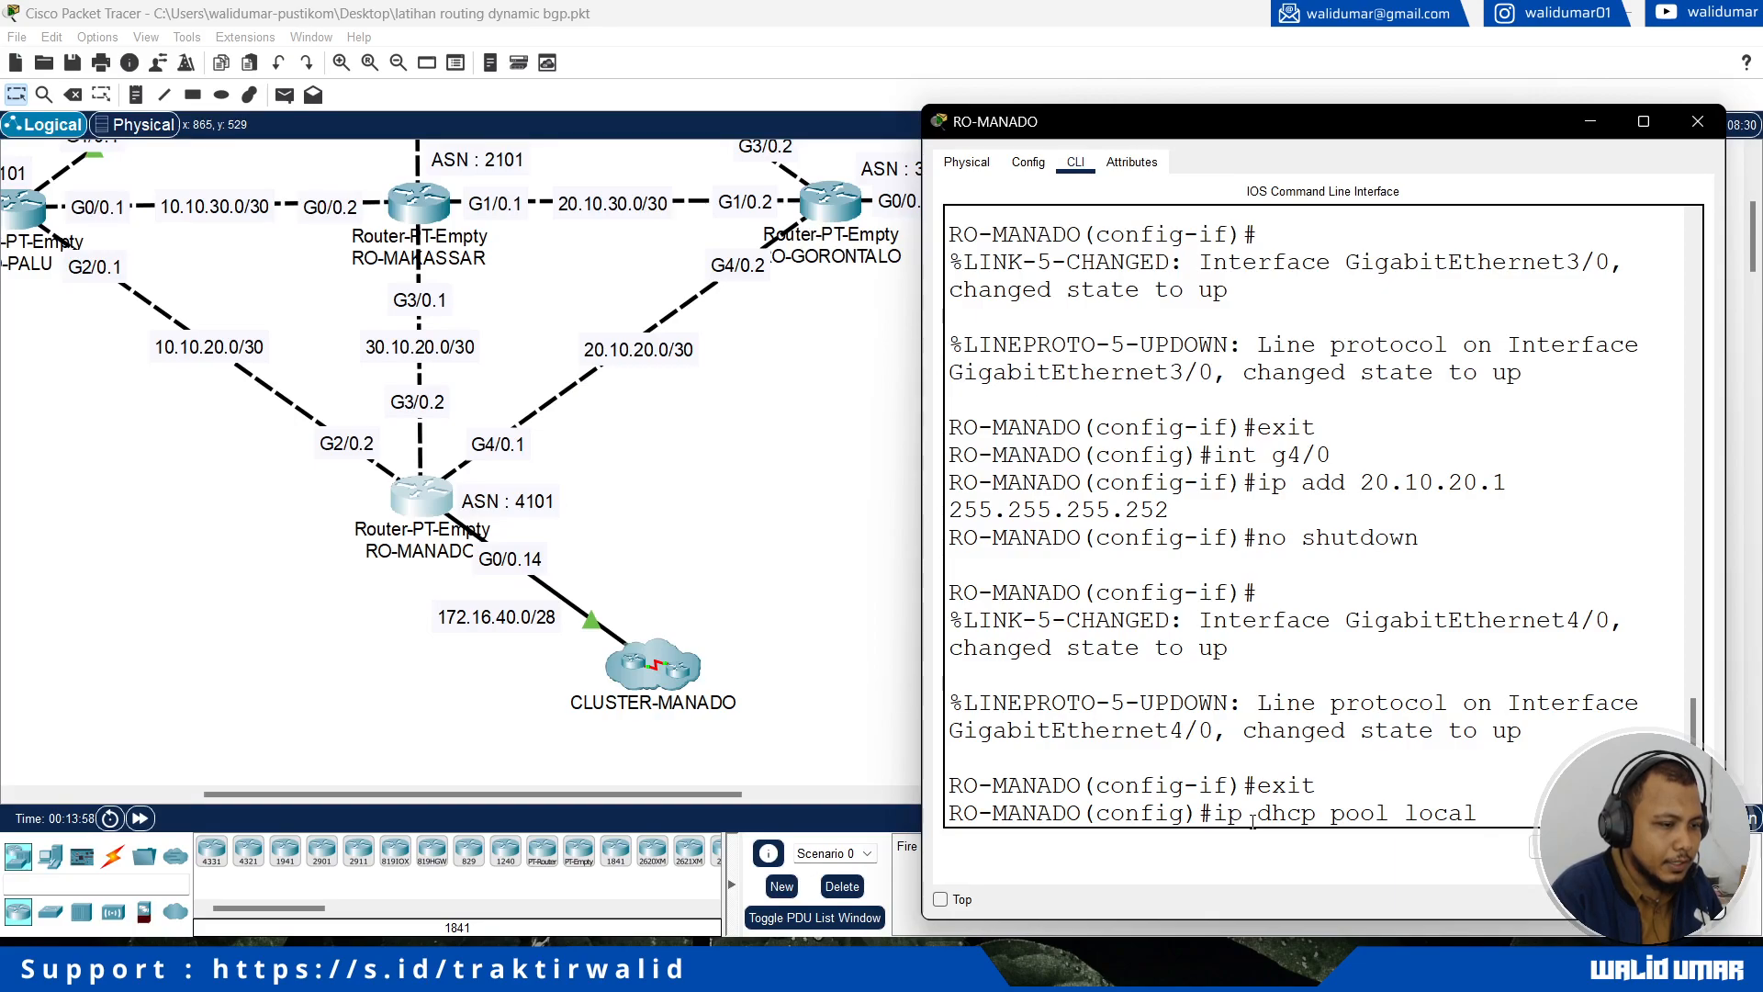
key("Return")
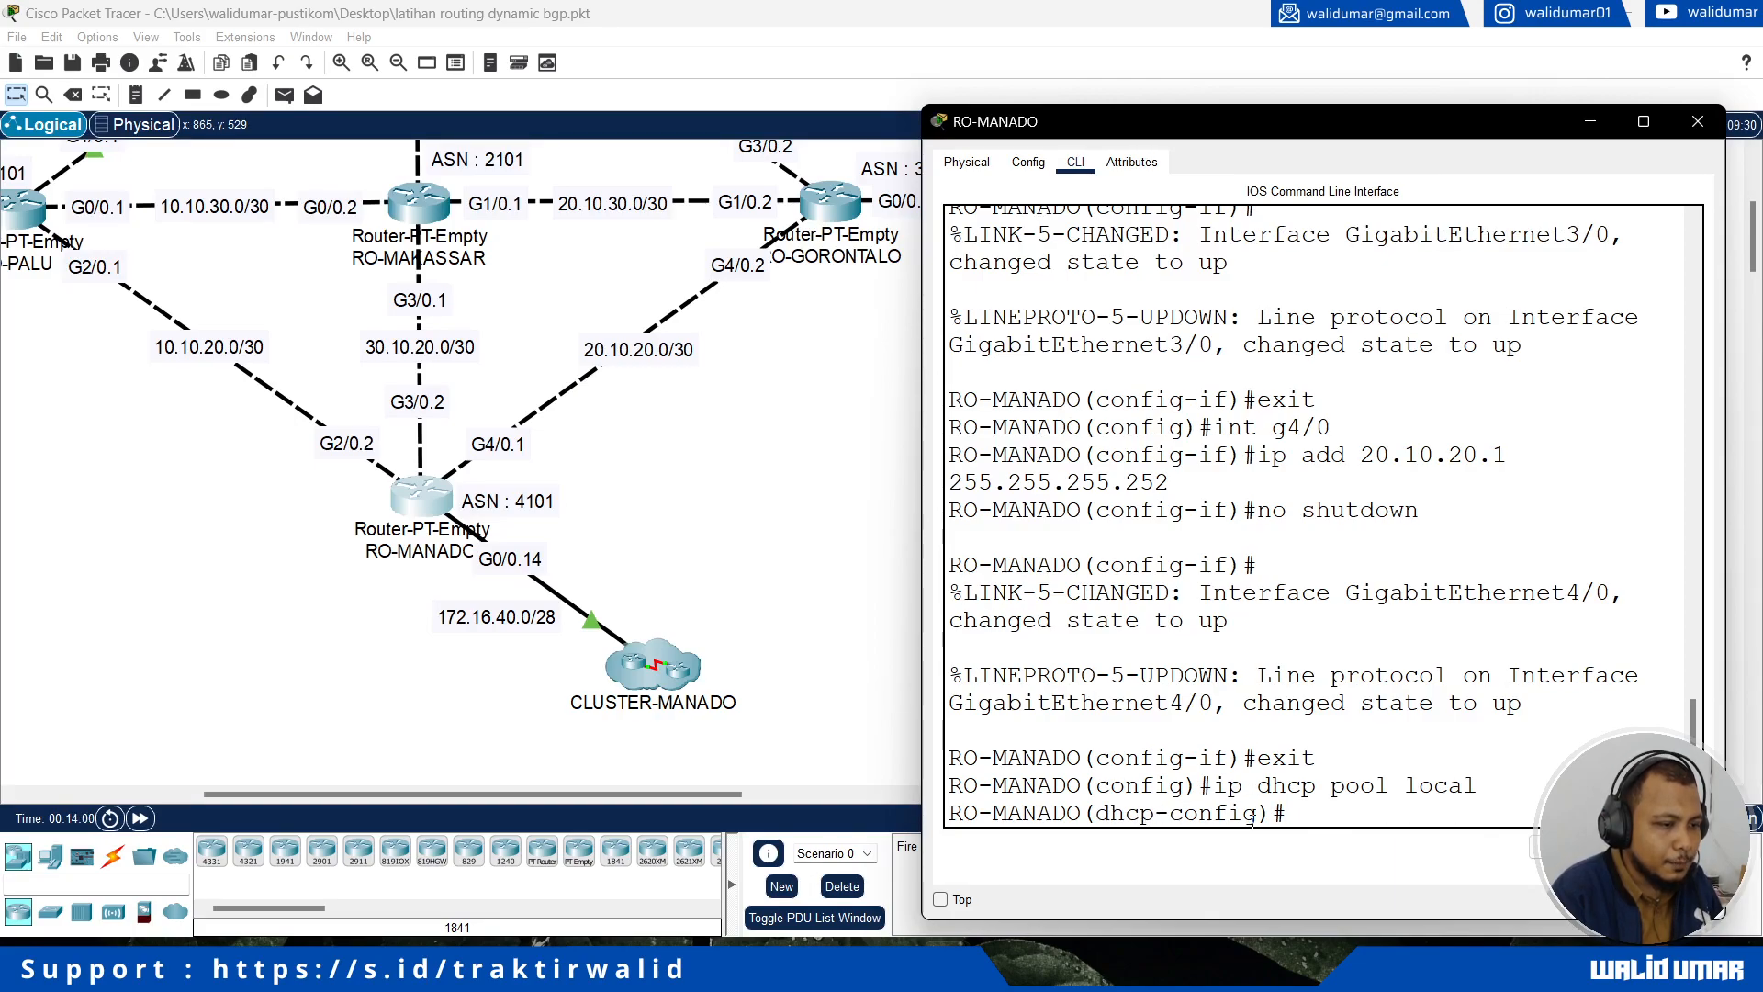
type("network 172.16.40")
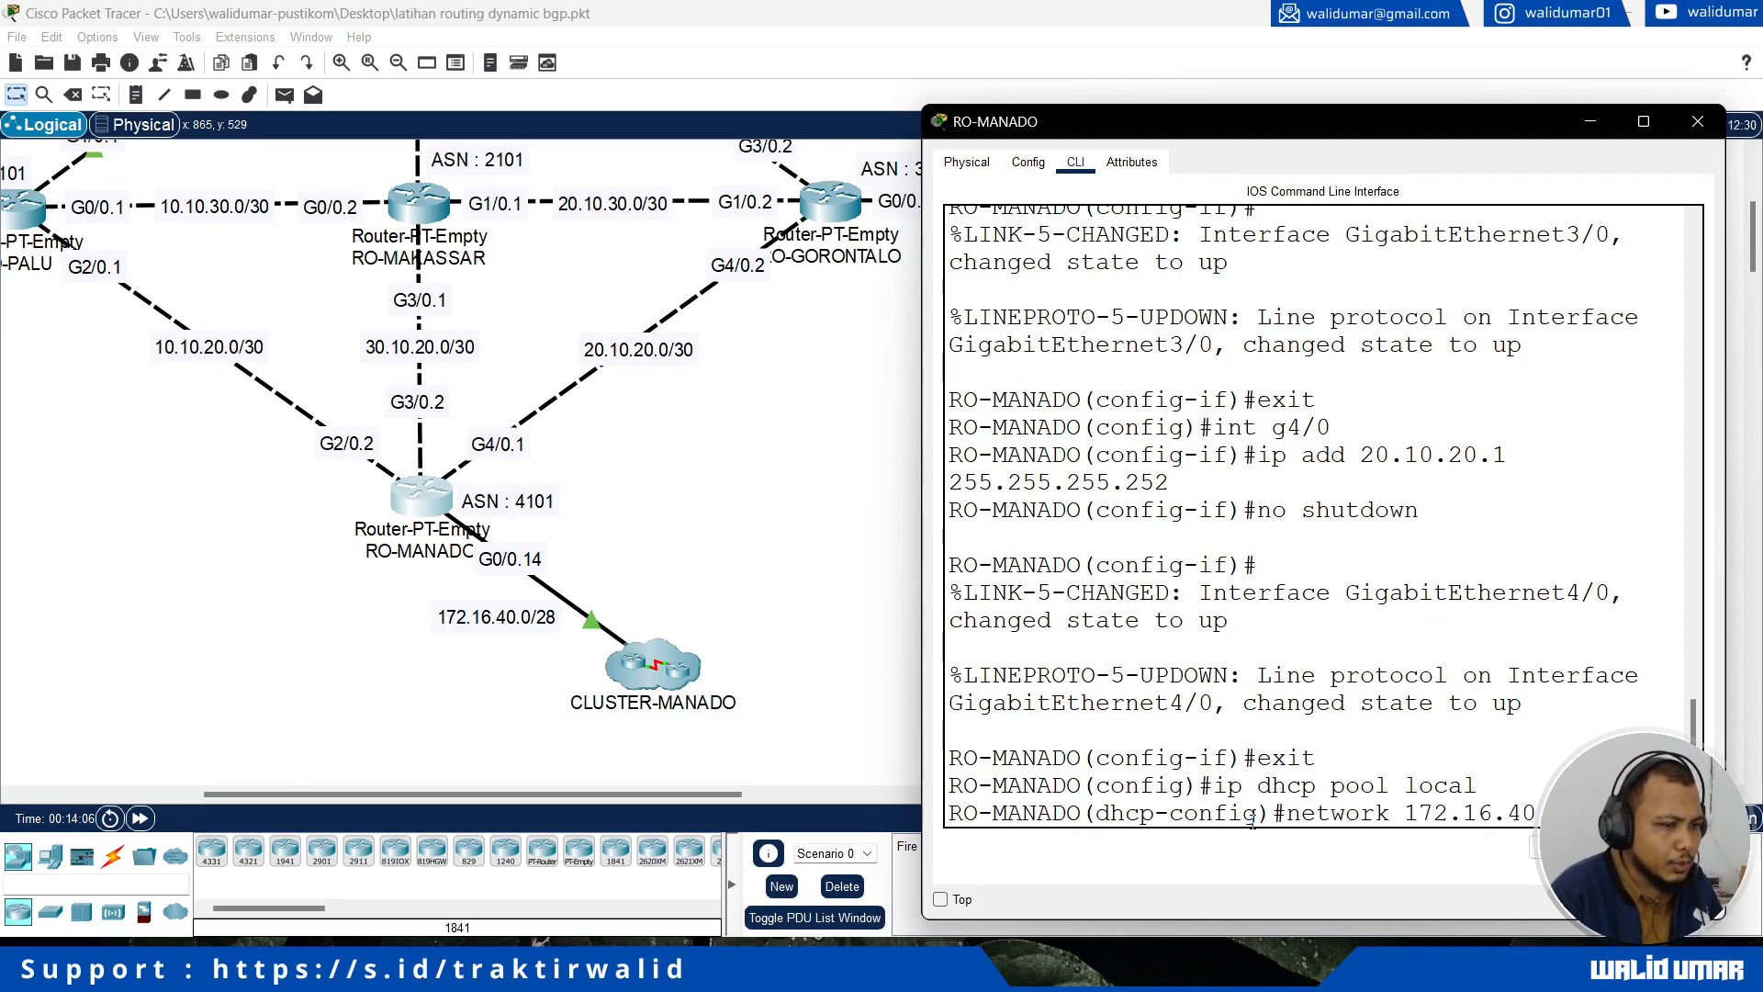
type(".0 255.255.2")
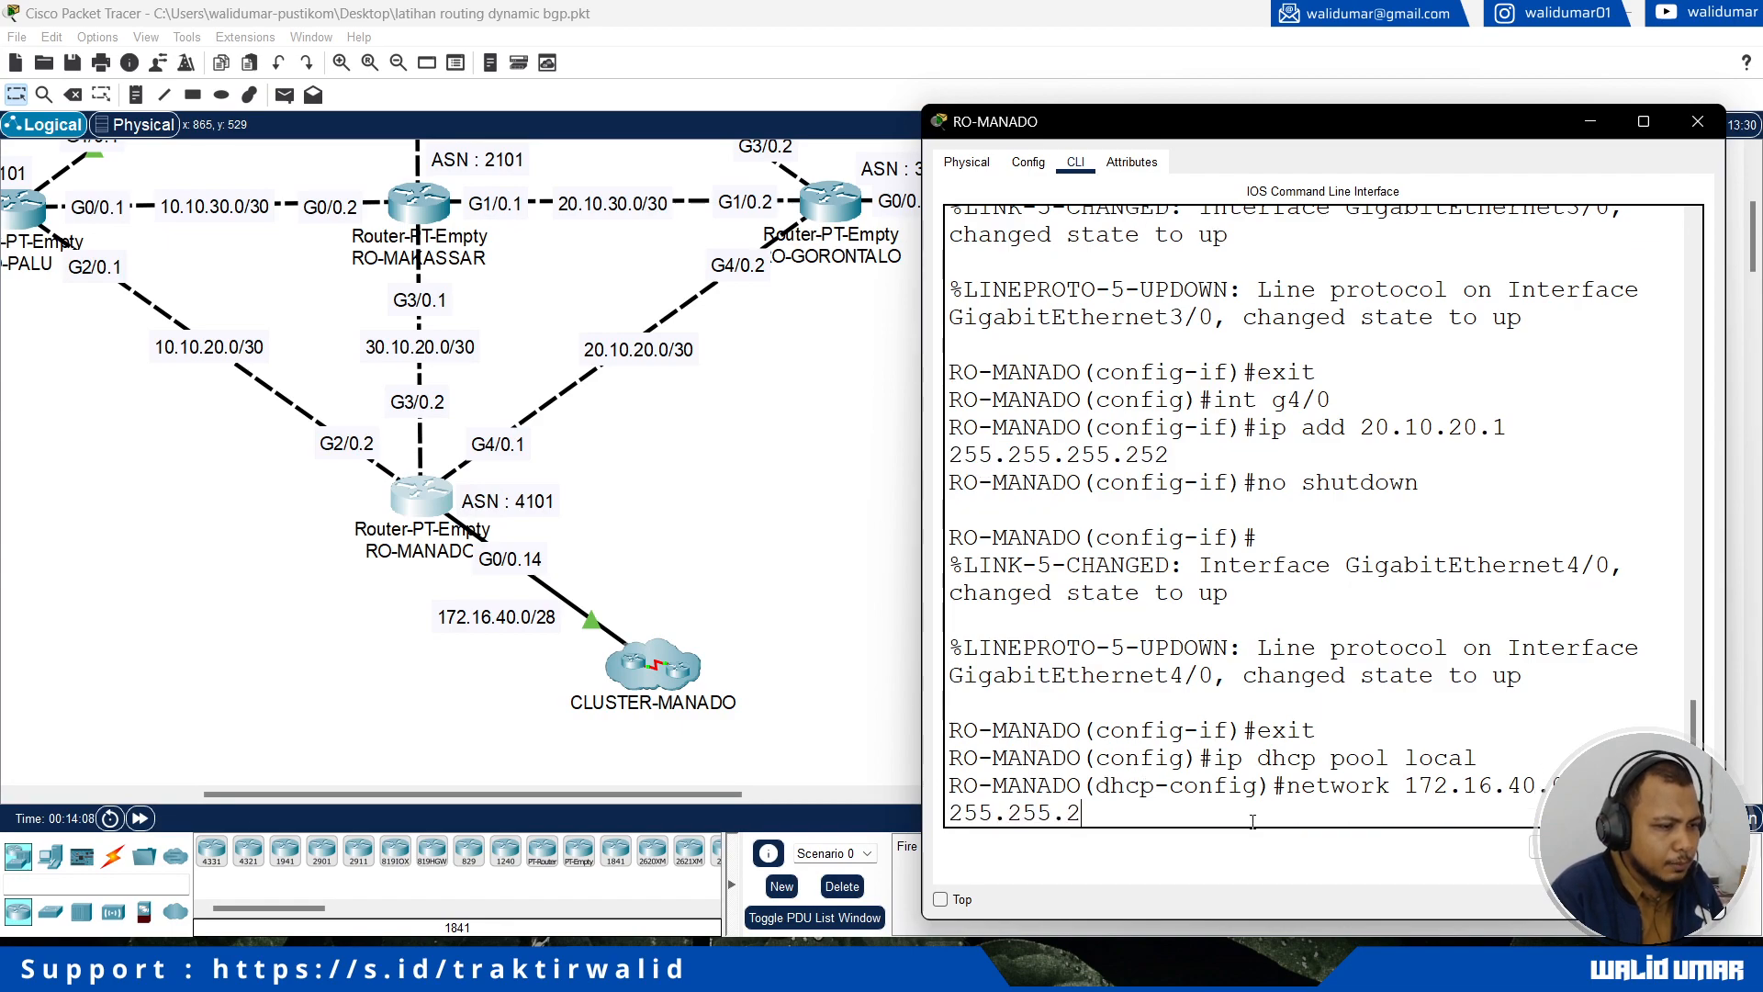
type("55.240")
key("Return")
Step: Set the default router of RO-MANADO's DHCP pool to 172.16.40.14
type("default-")
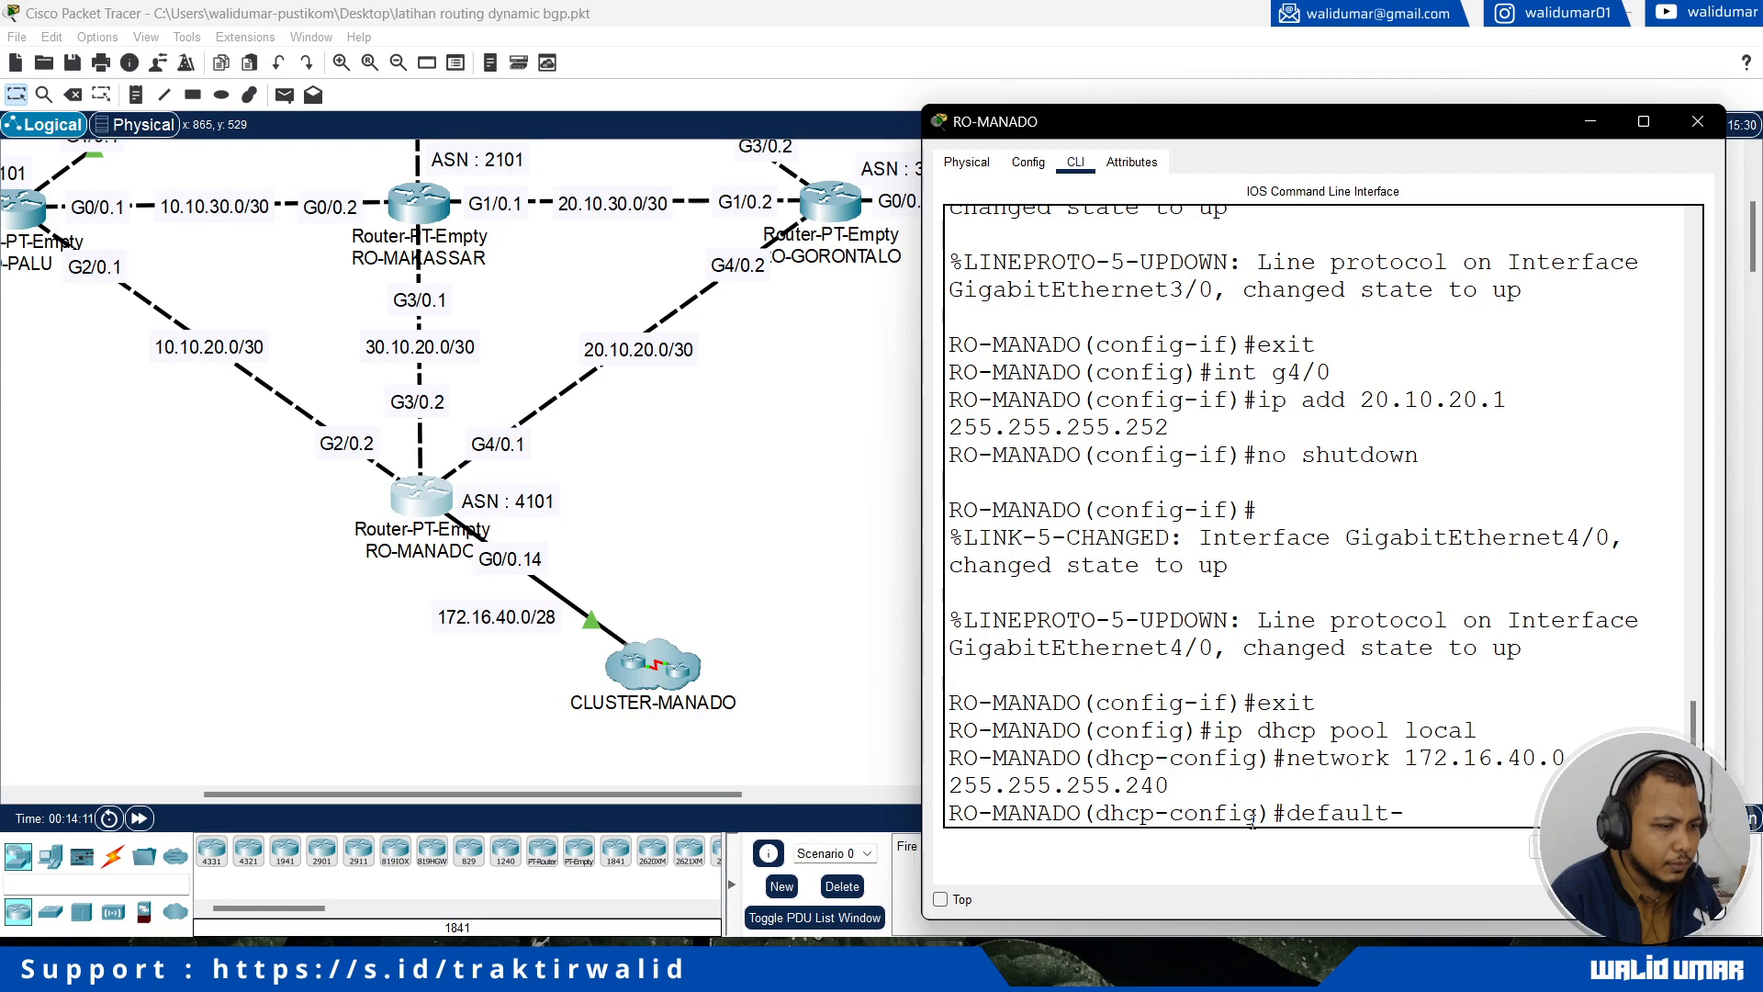
type("g")
key("Tab")
key("BackSpace")
key("Tab")
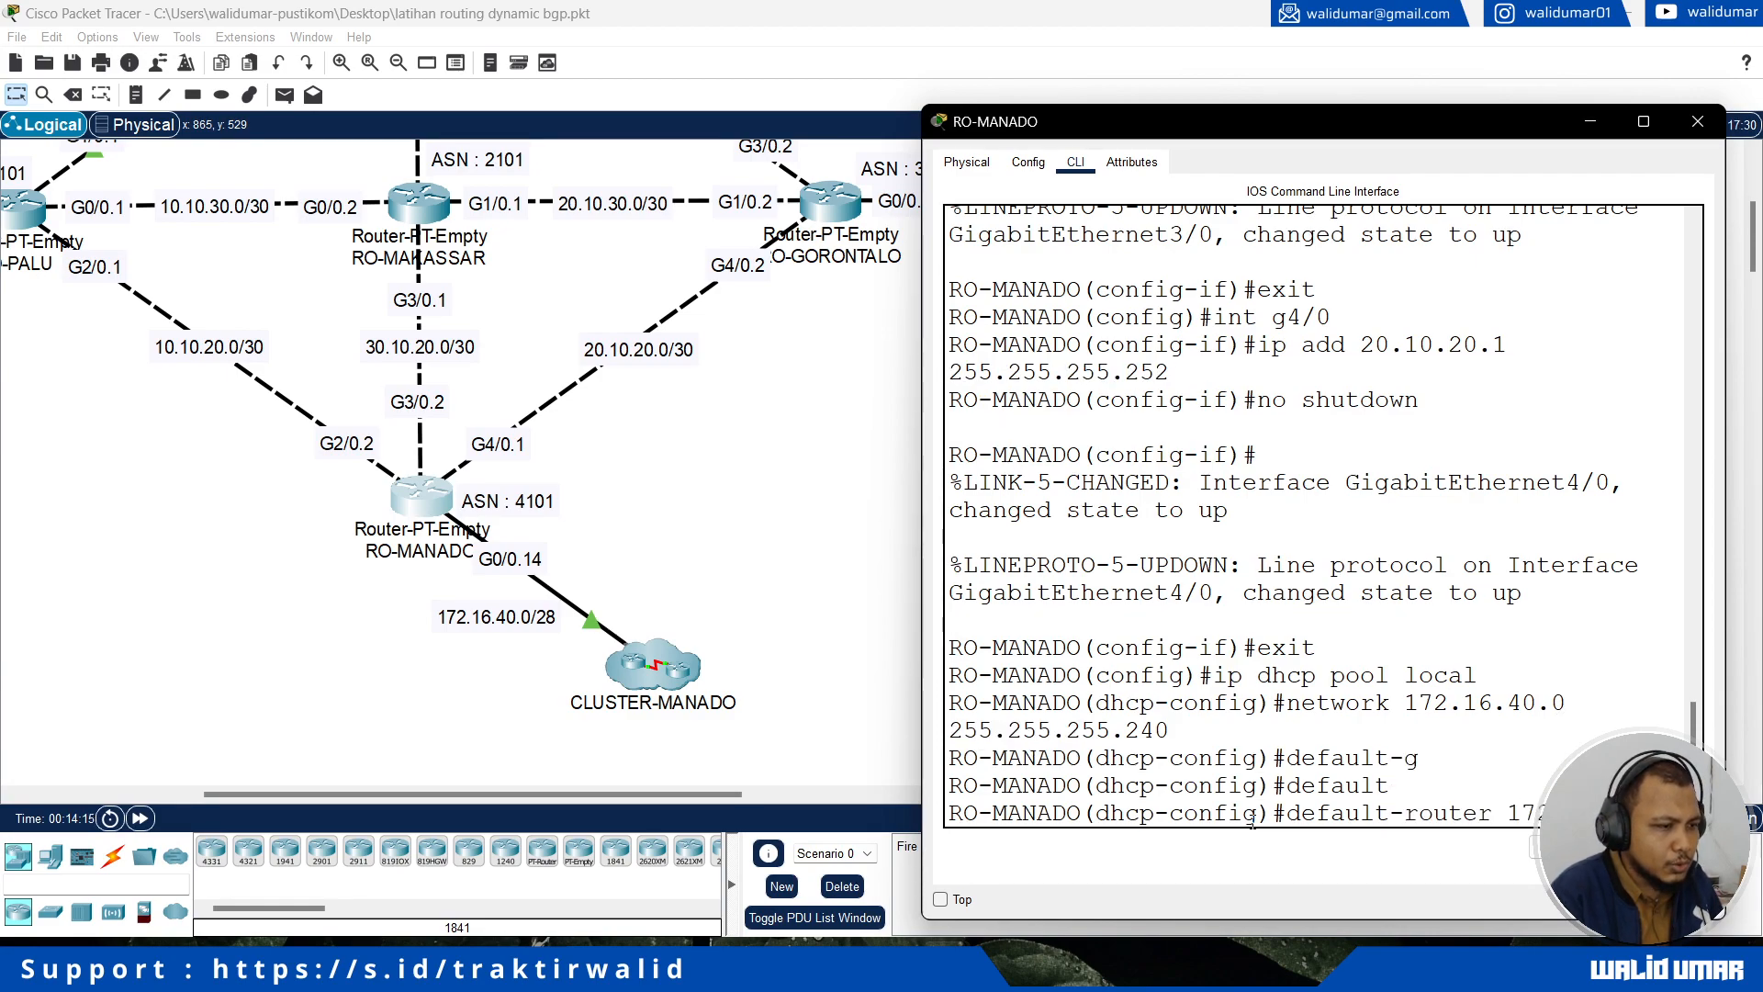
type("172.16.40.14")
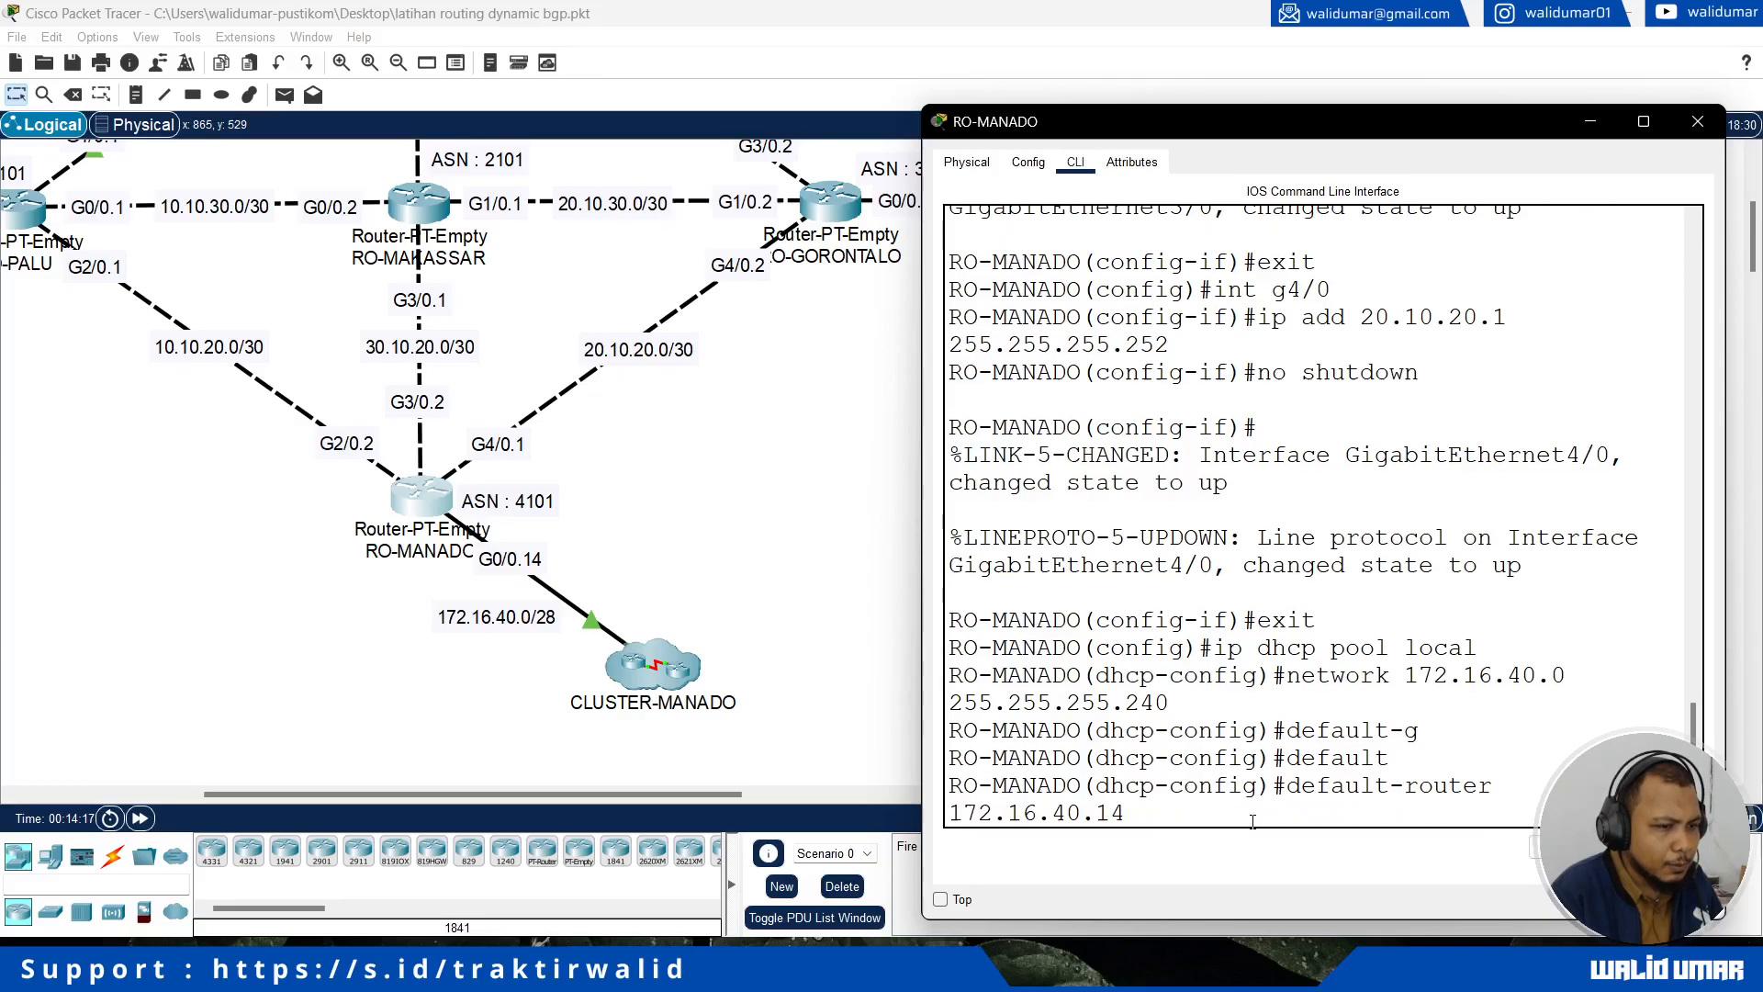
key("Return")
key("Return")
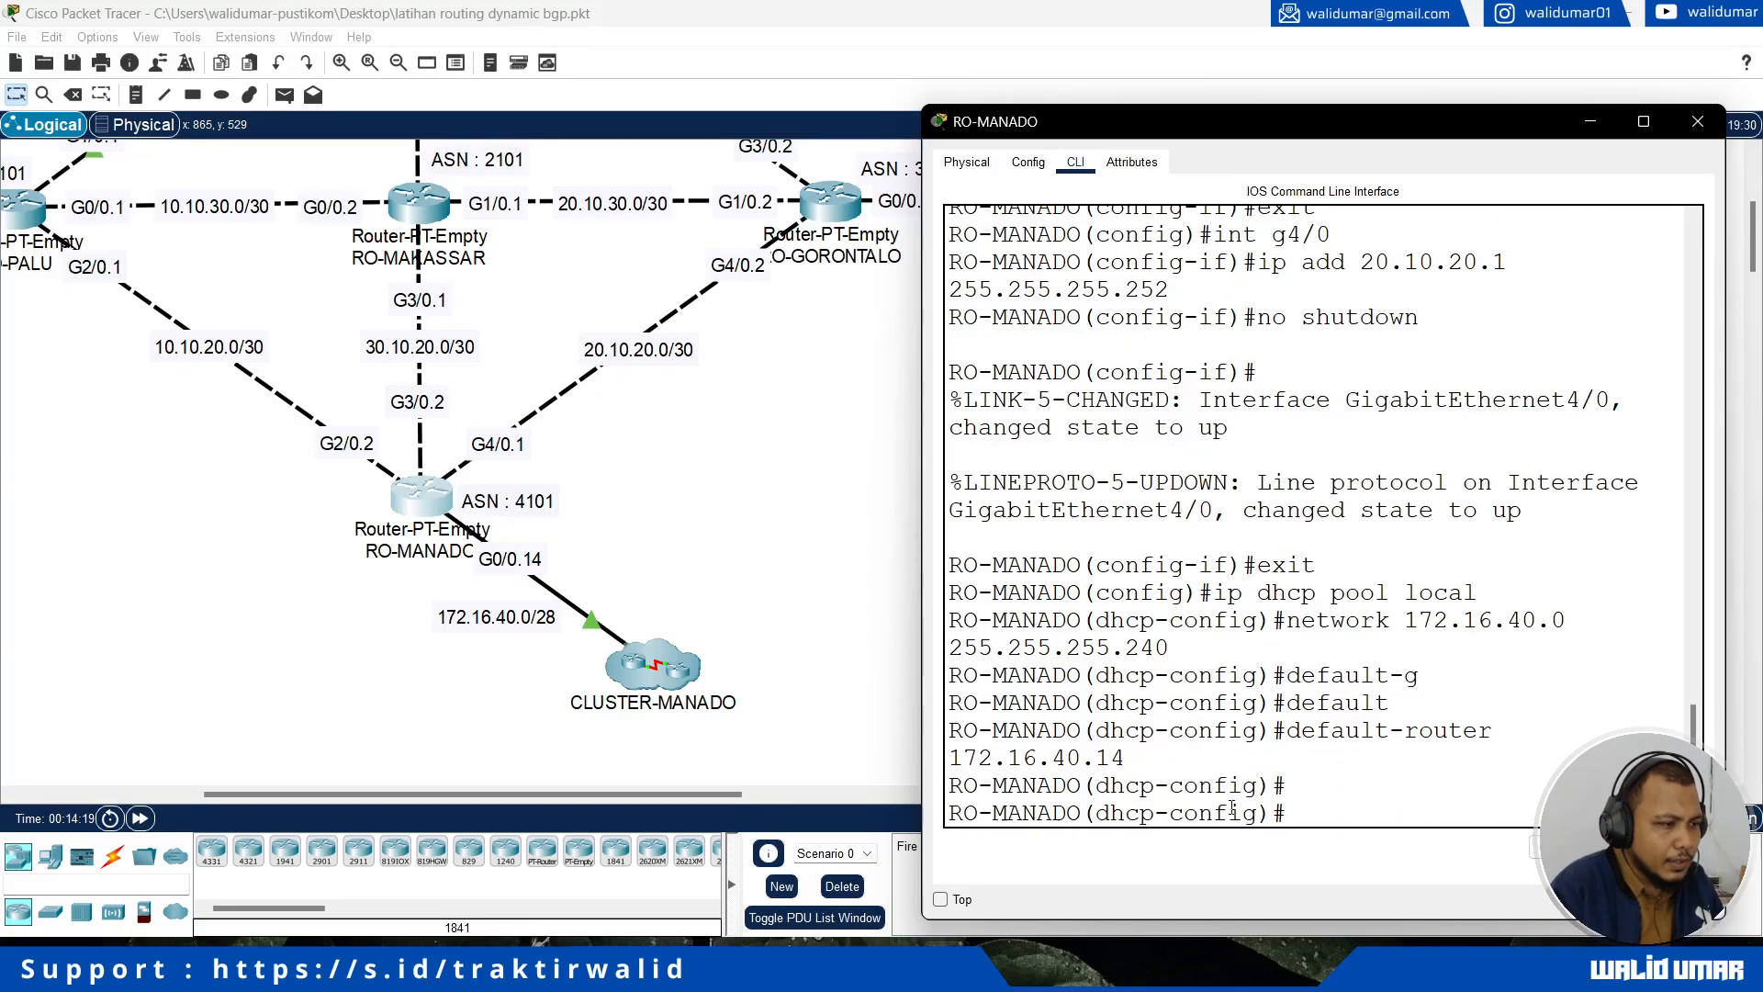
Step: Enter the CLUSTER-MANADO cluster and switch laptop MND-CL6's IPv4 configuration to DHCP
left_click(634, 665)
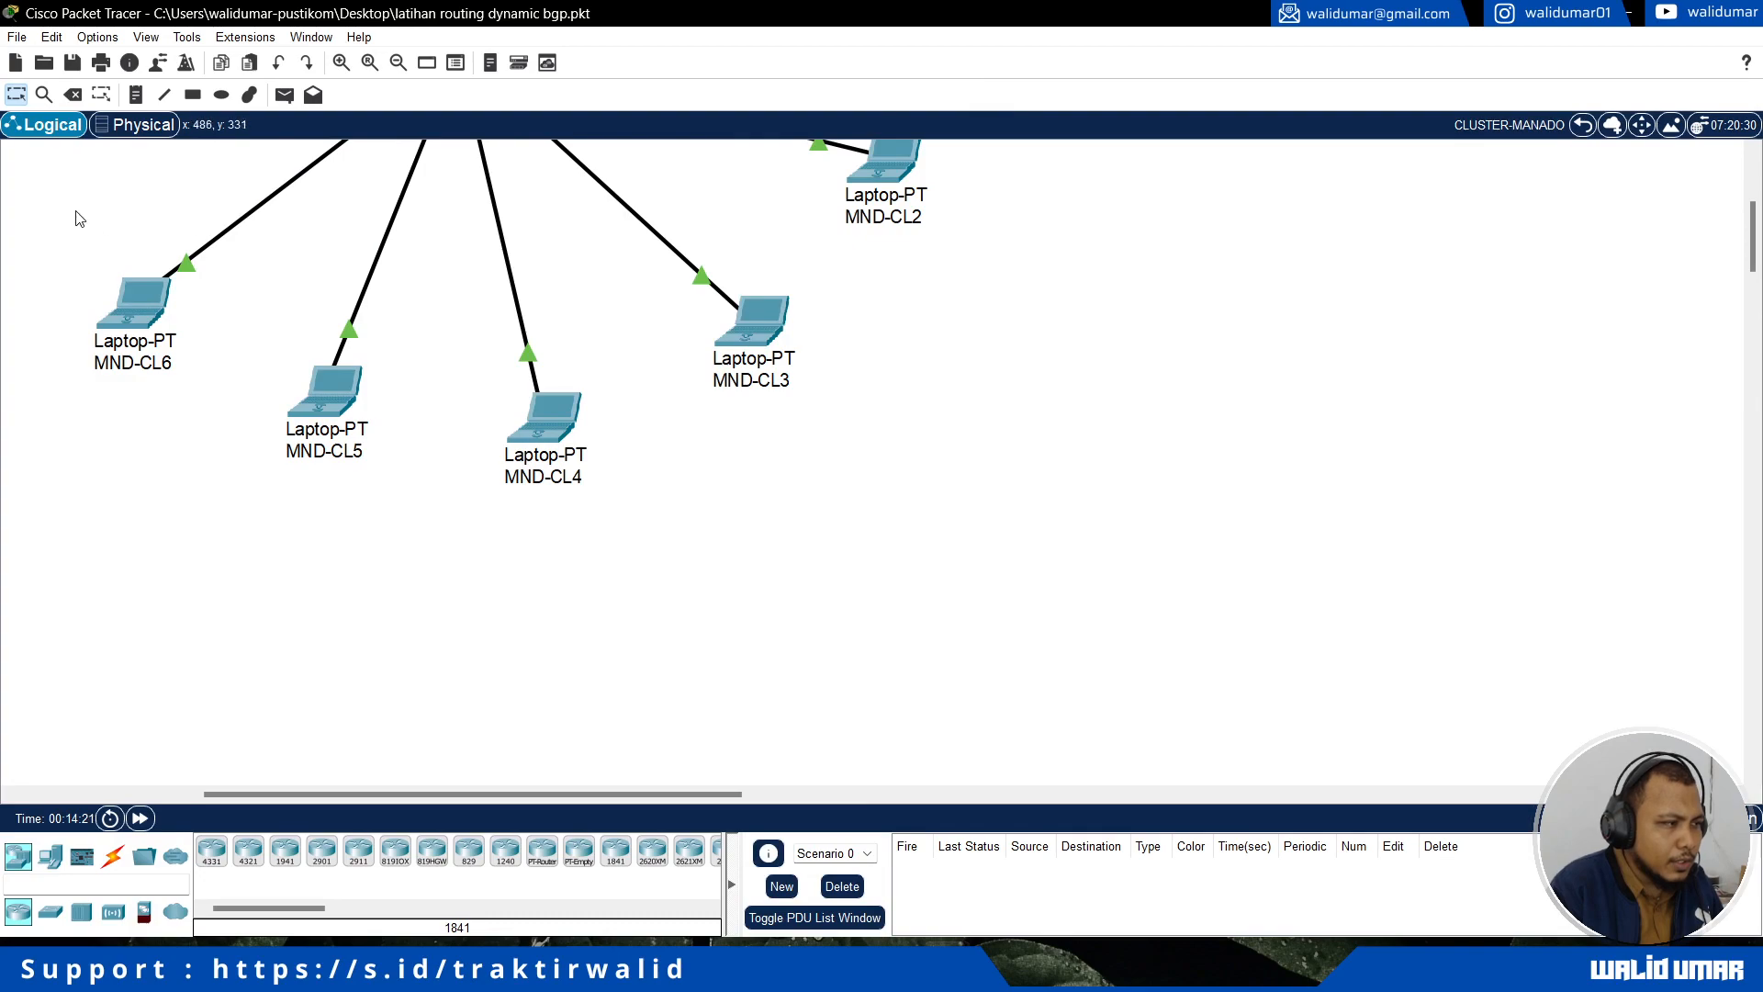
scroll(232, 358, "up", 3)
left_click(165, 595)
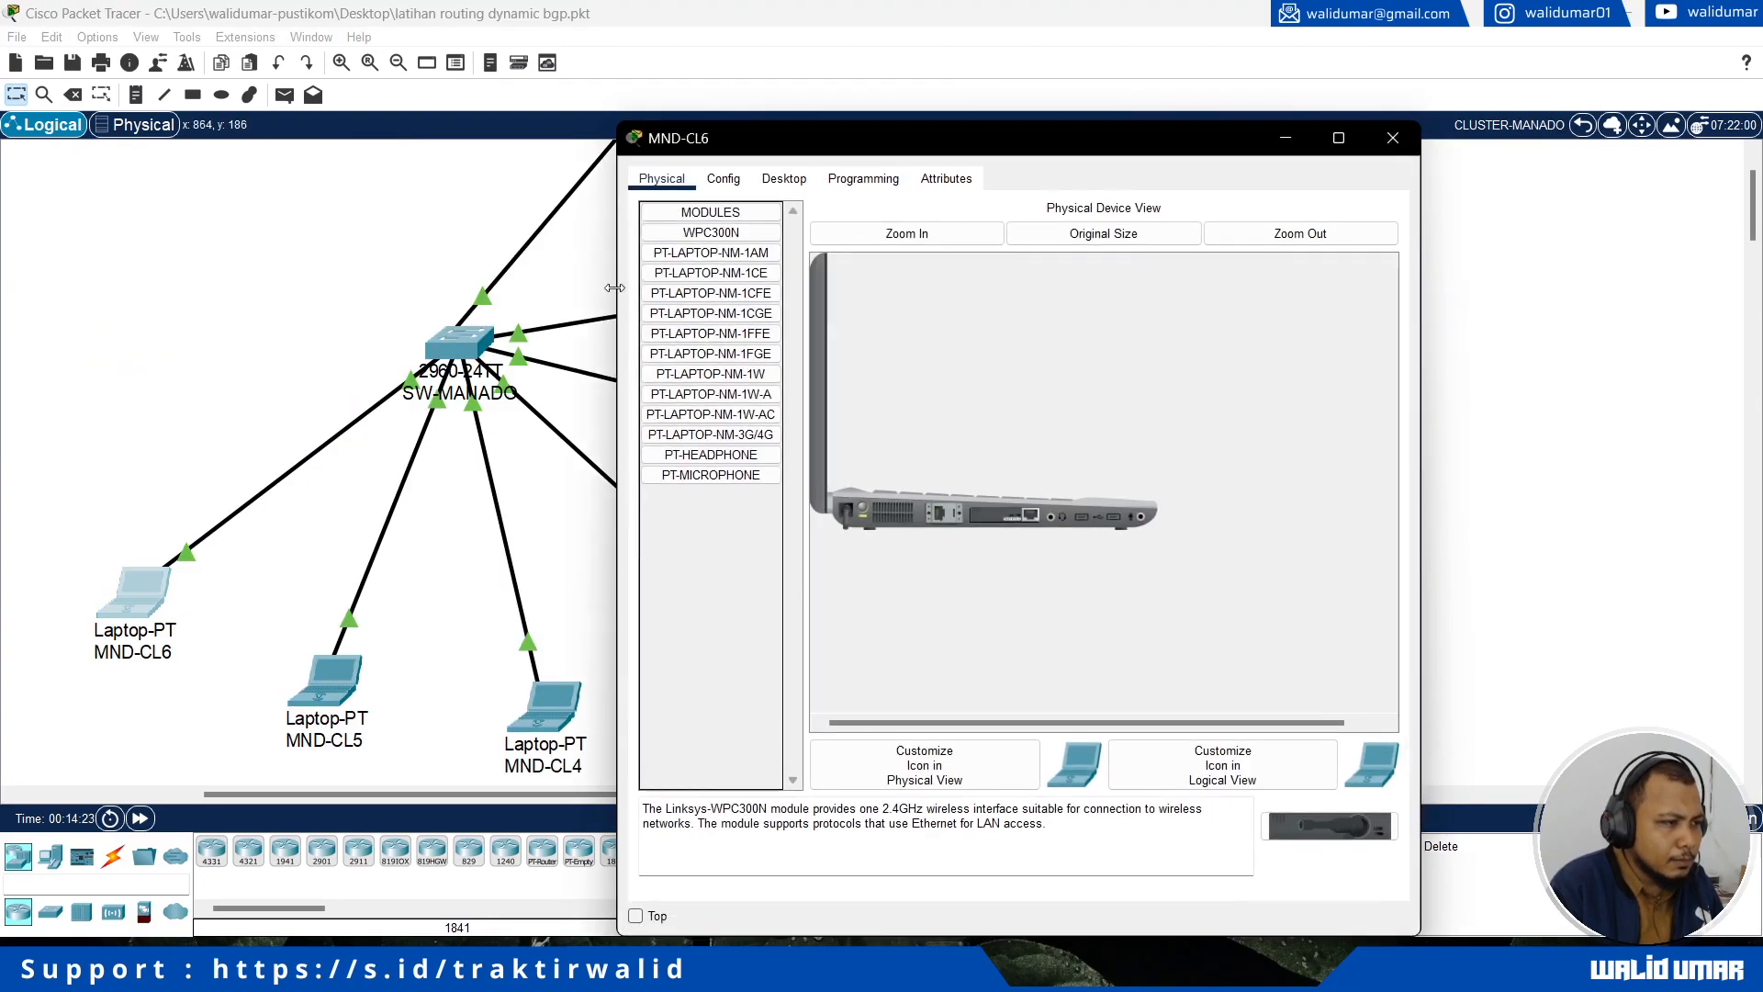
left_click(783, 179)
left_click(680, 270)
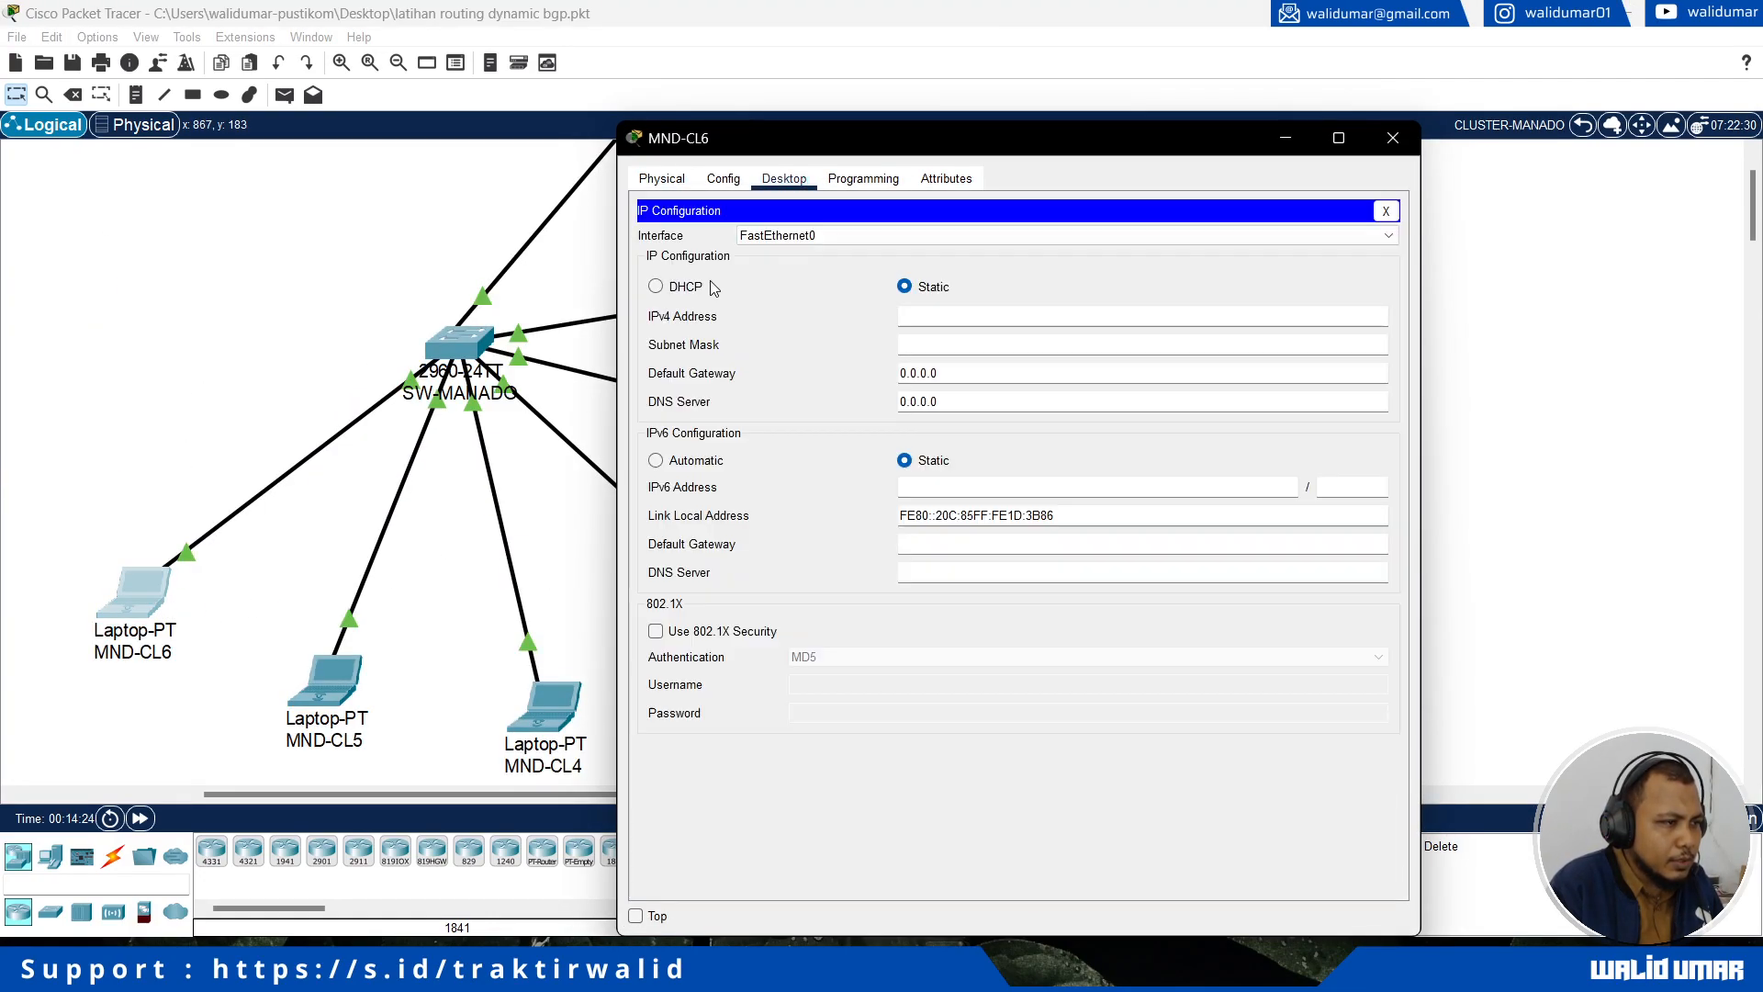
left_click(684, 289)
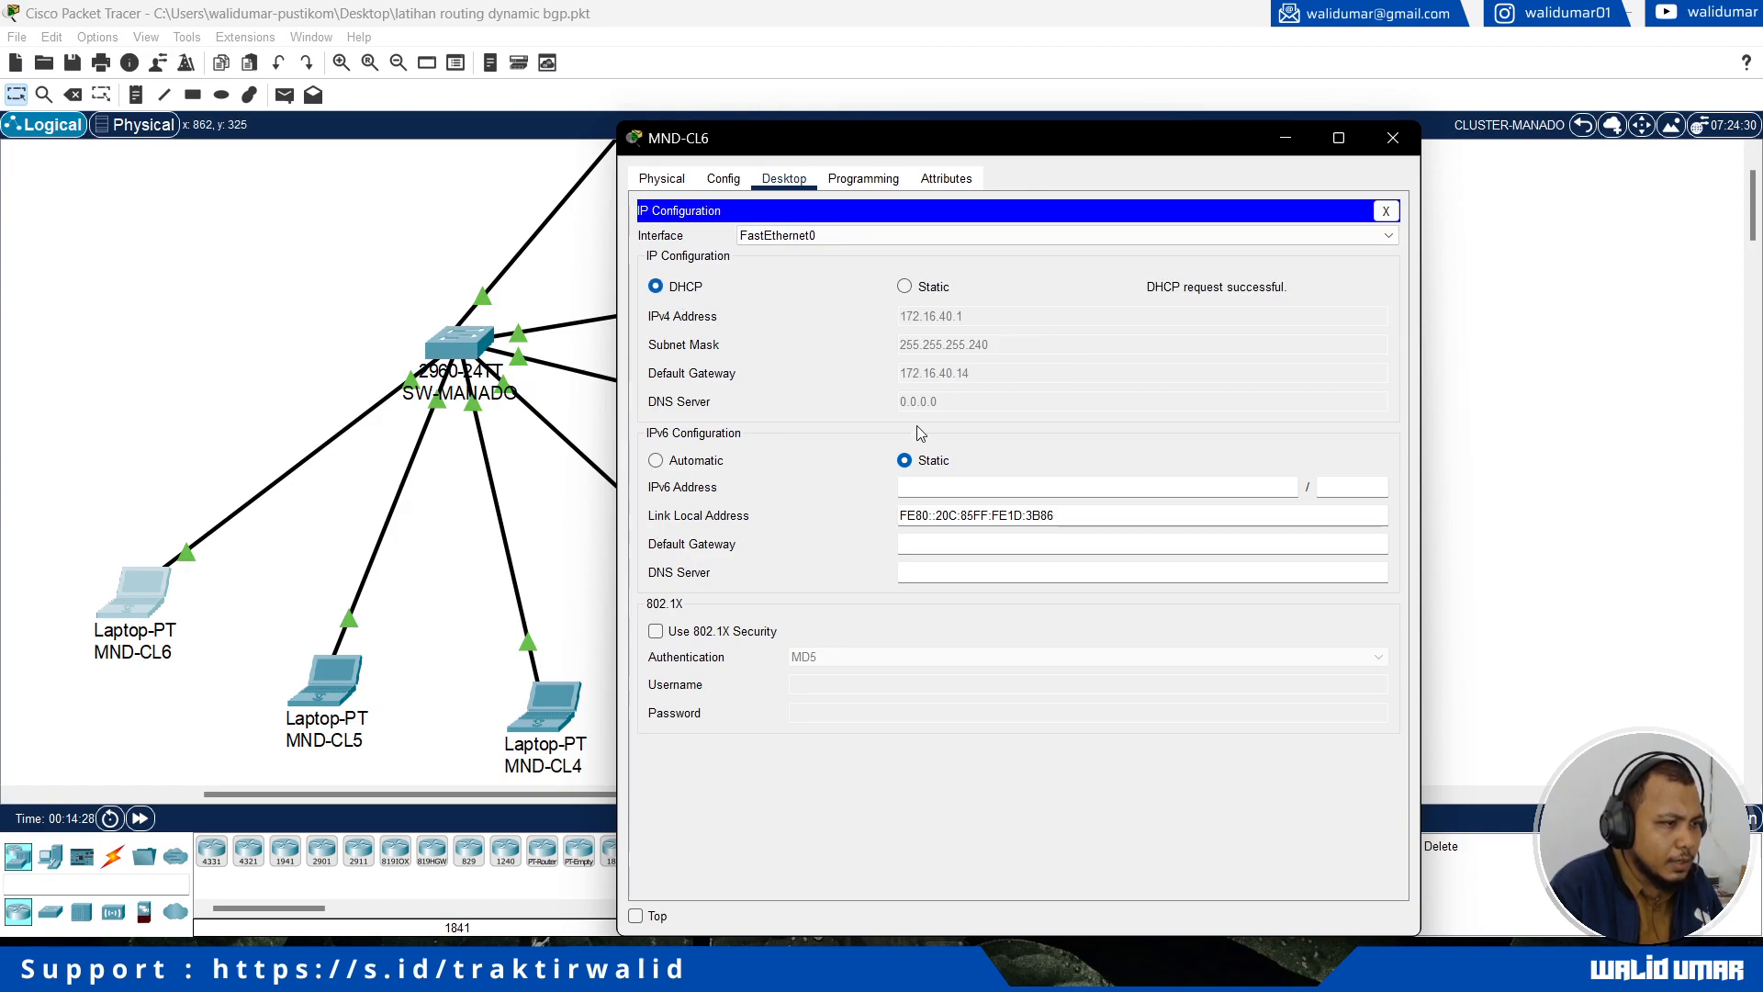
Step: Switch laptop MND-CL5's IPv4 configuration to DHCP
left_click(347, 696)
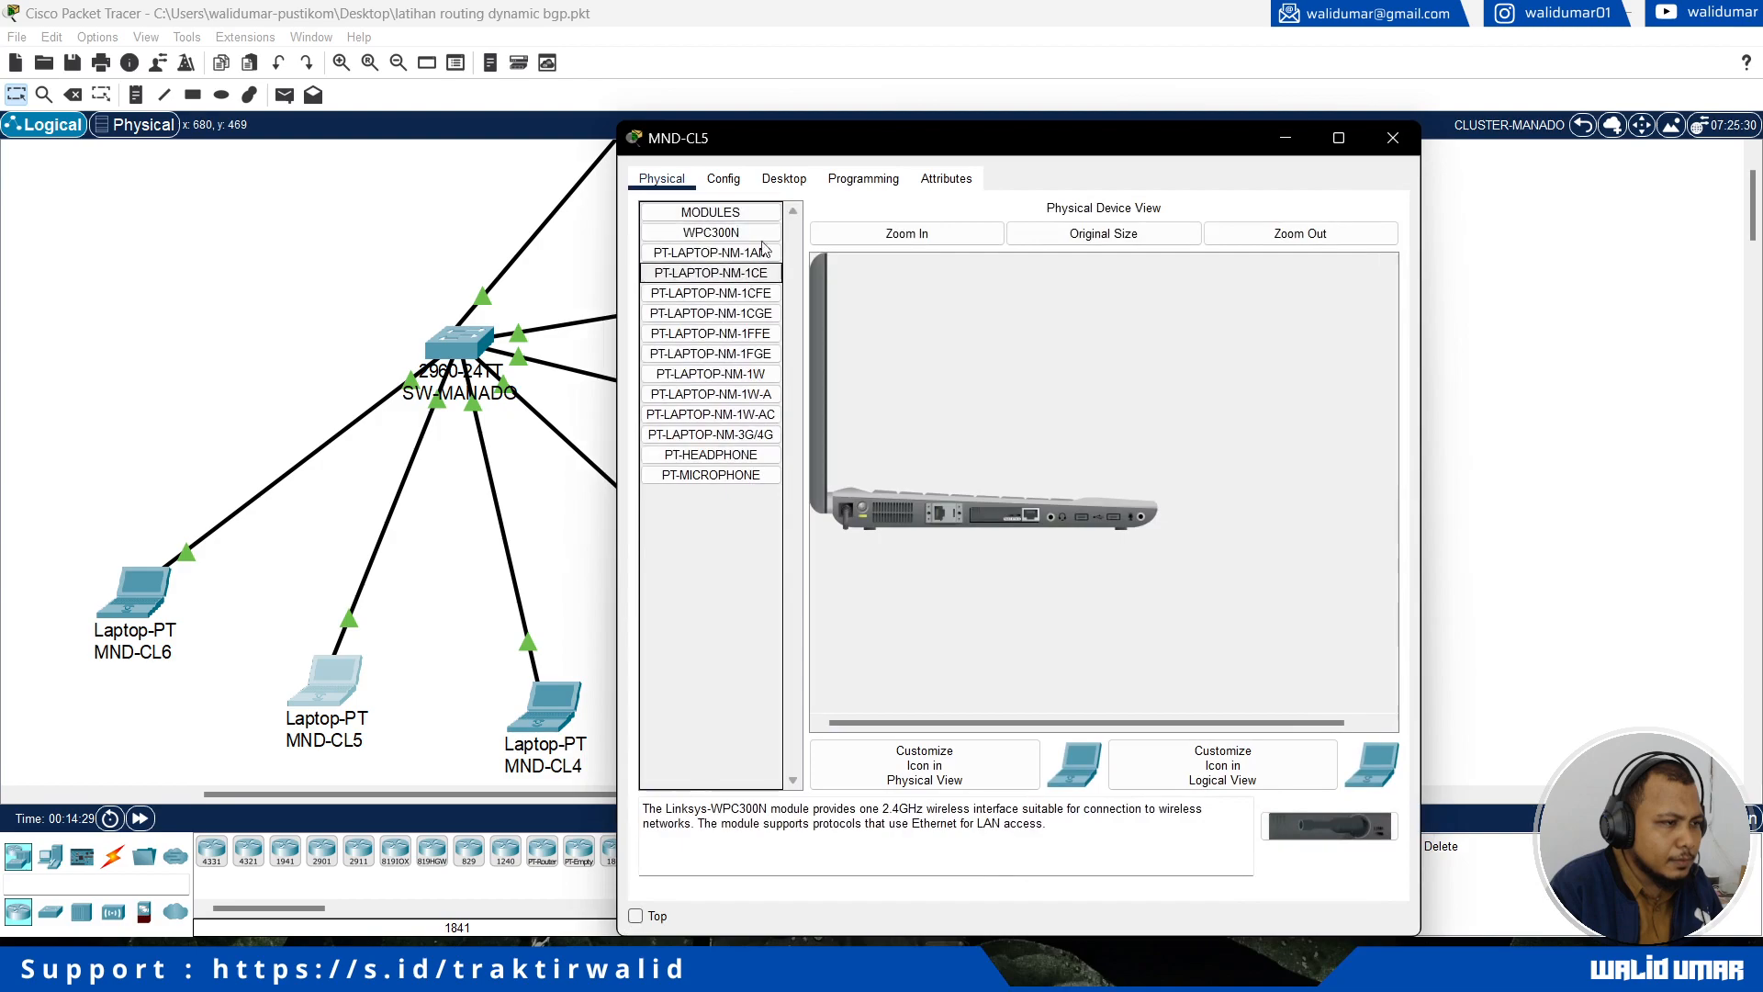
left_click(783, 178)
left_click(709, 250)
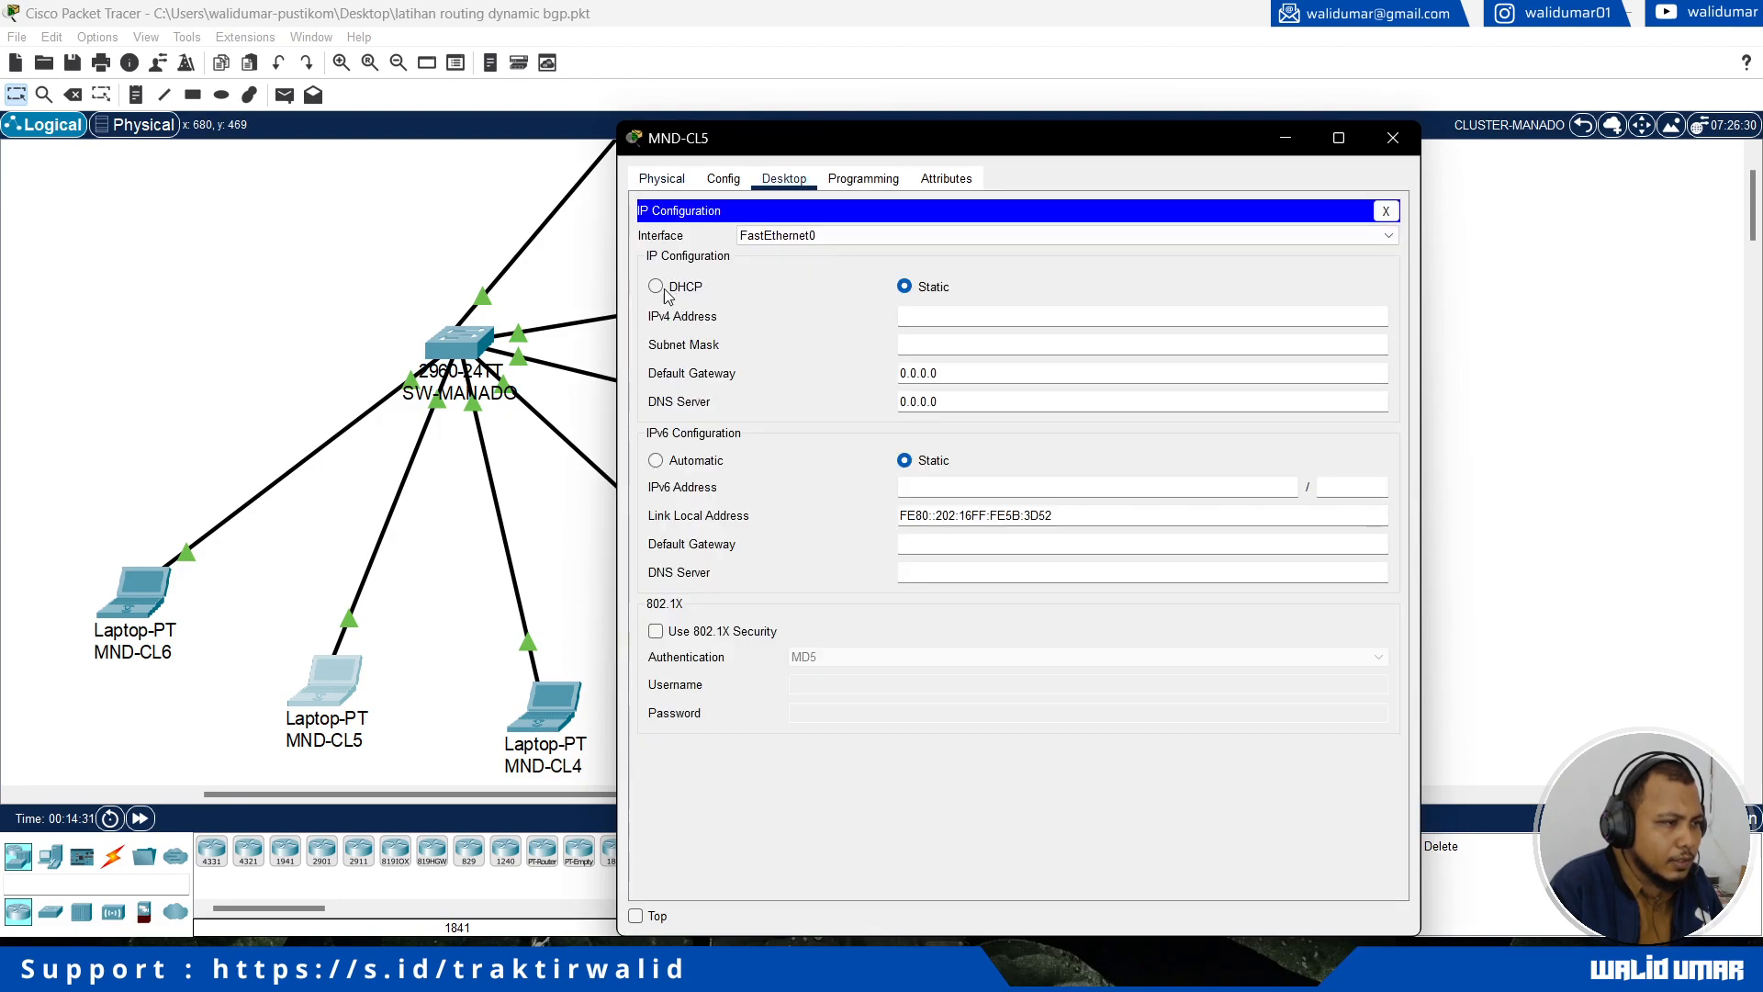
left_click(675, 287)
Step: Switch laptop MND-CL4's IPv4 configuration to DHCP
left_click(554, 717)
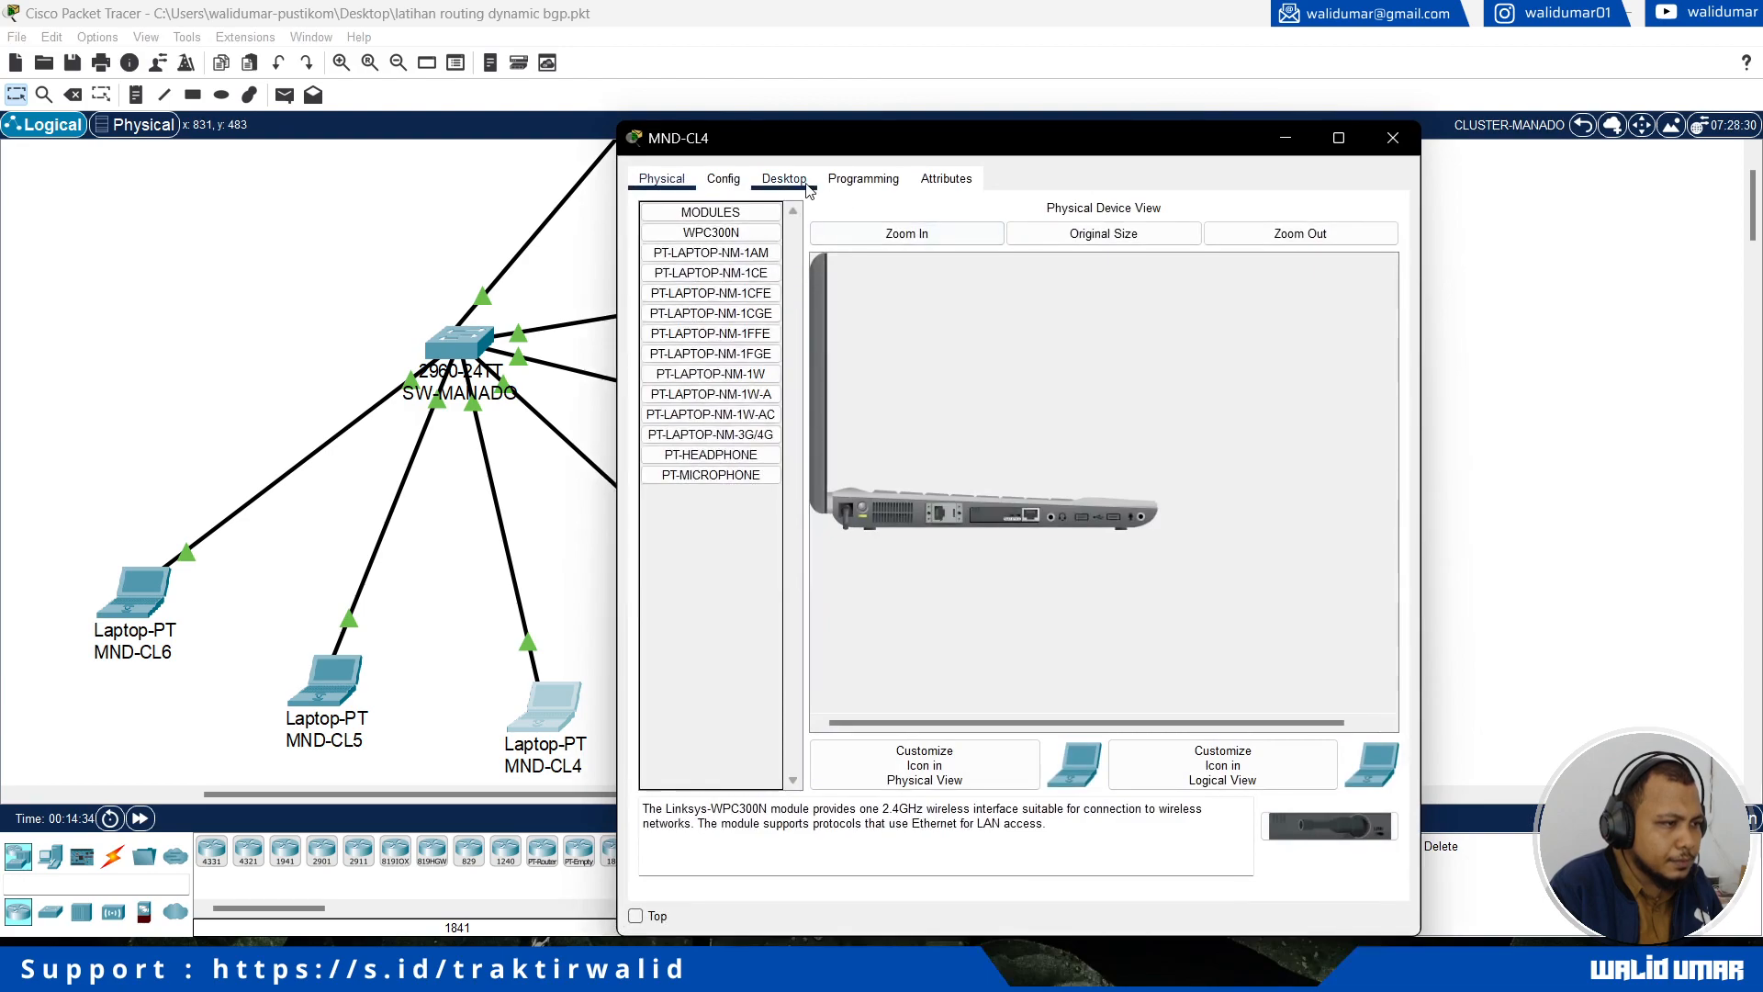
left_click(806, 185)
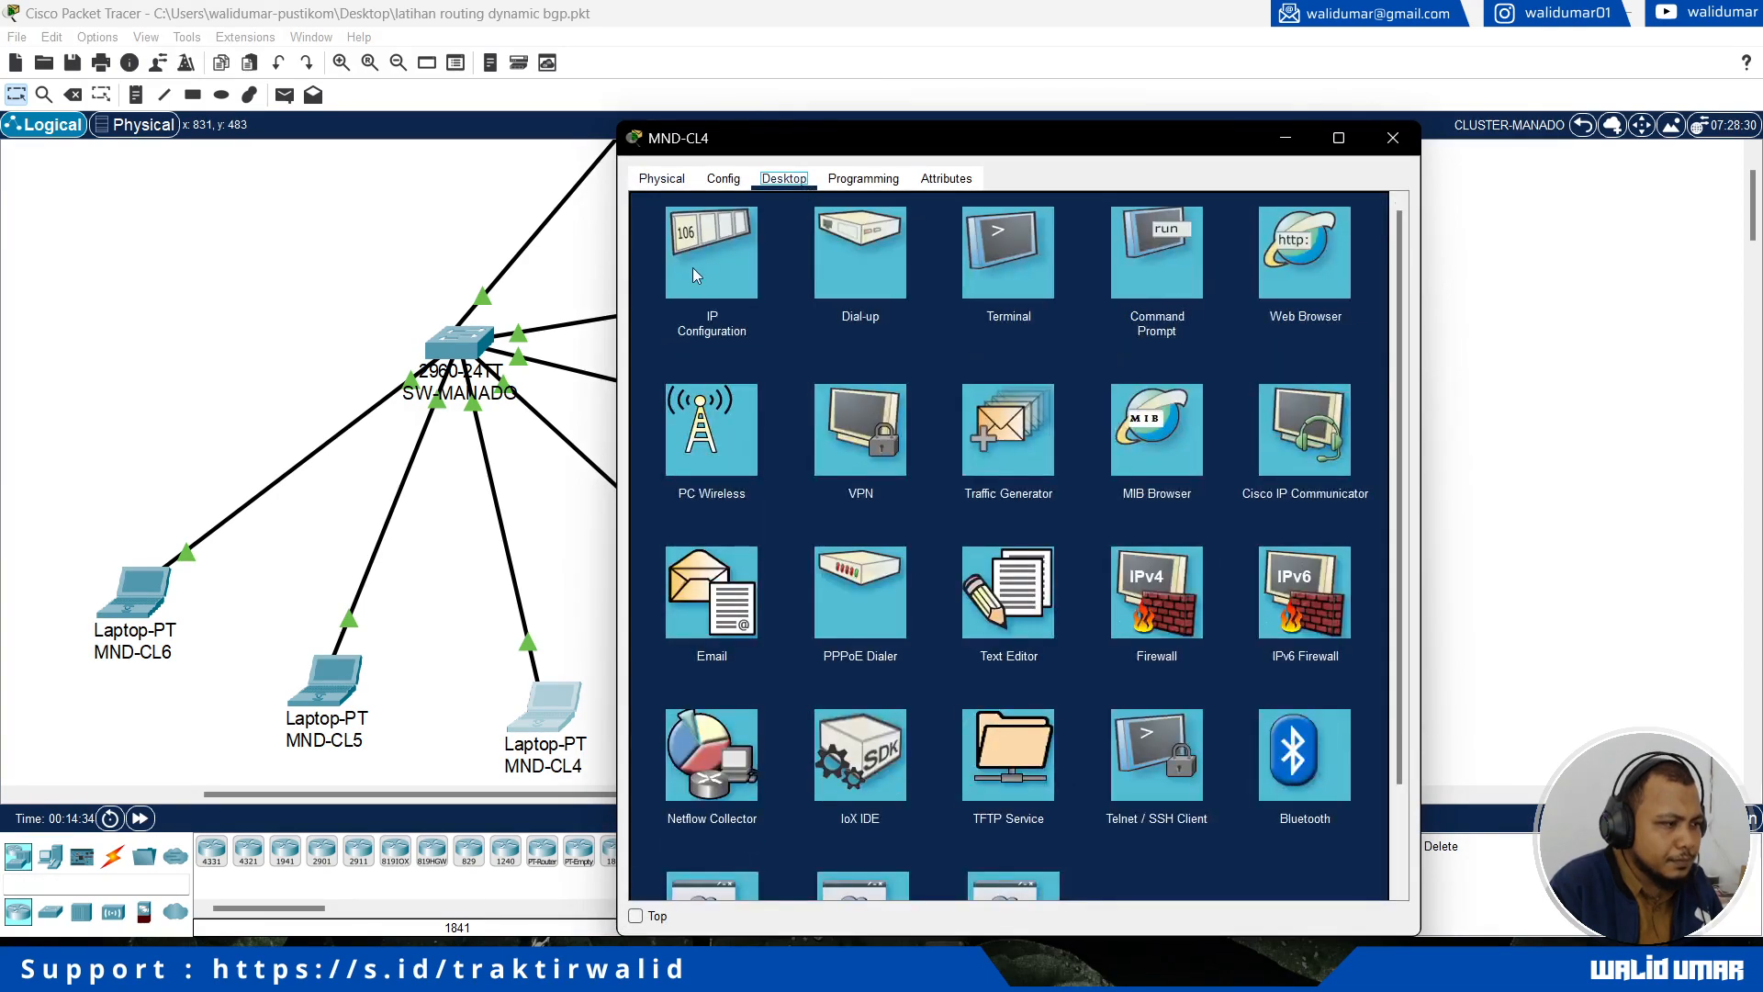
left_click(701, 269)
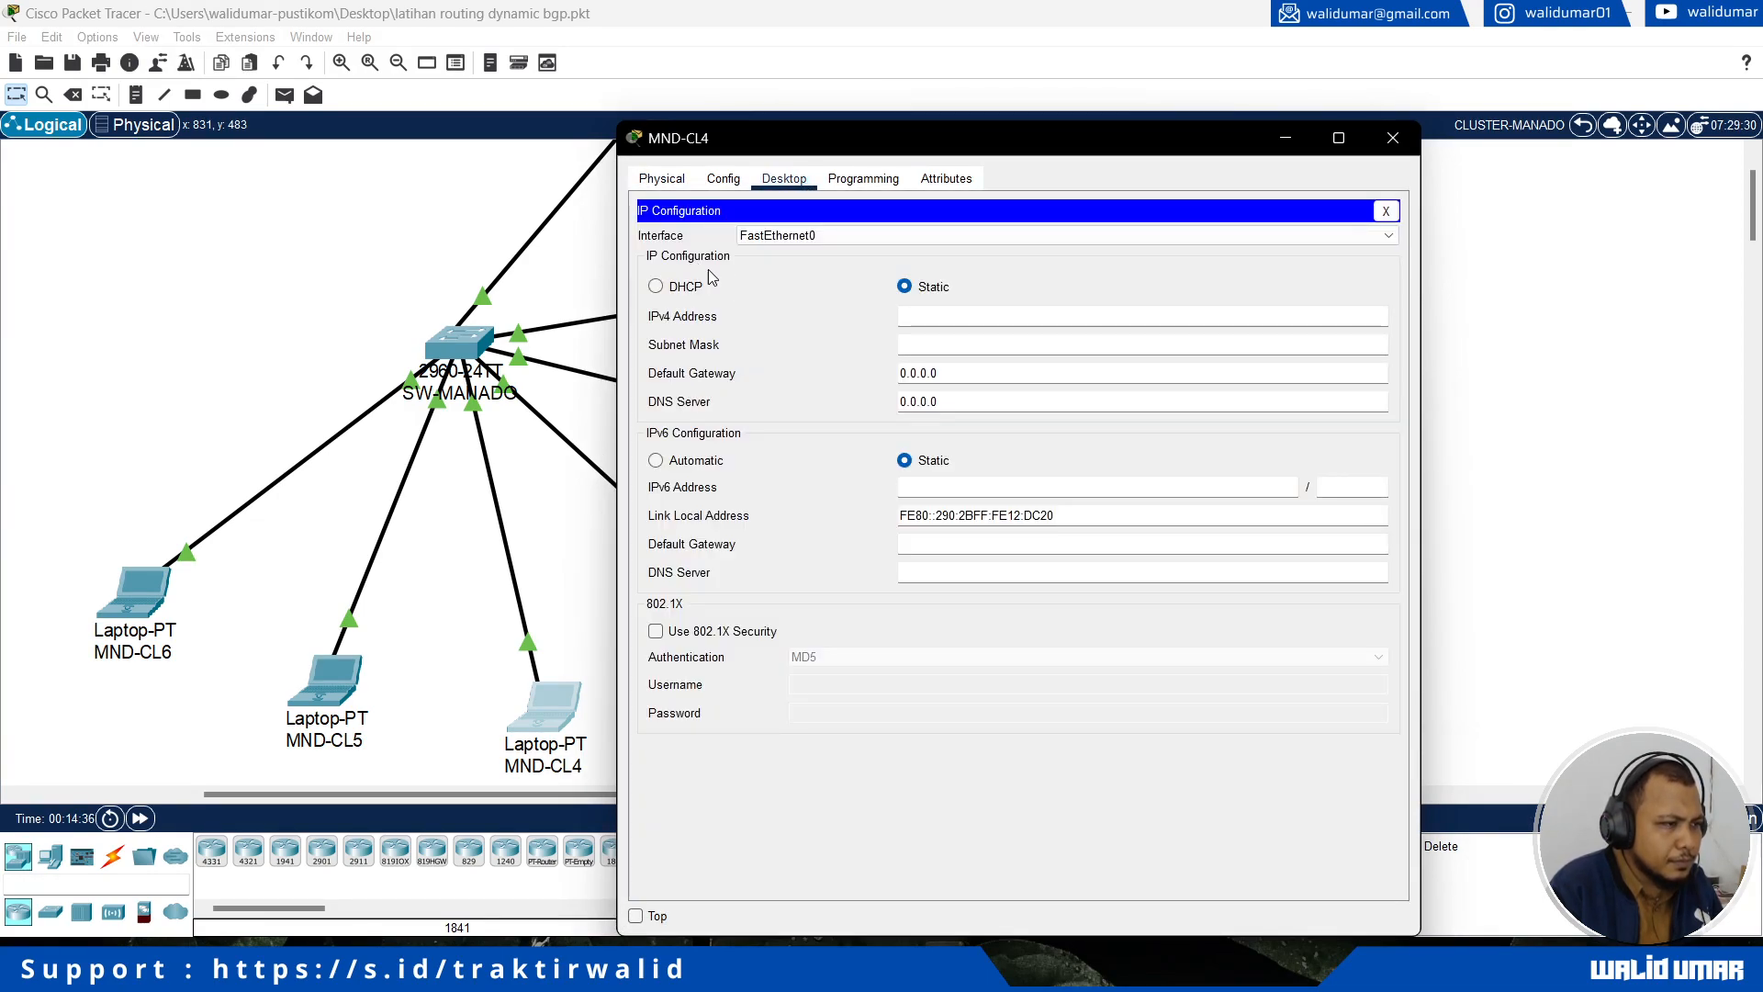
left_click(676, 290)
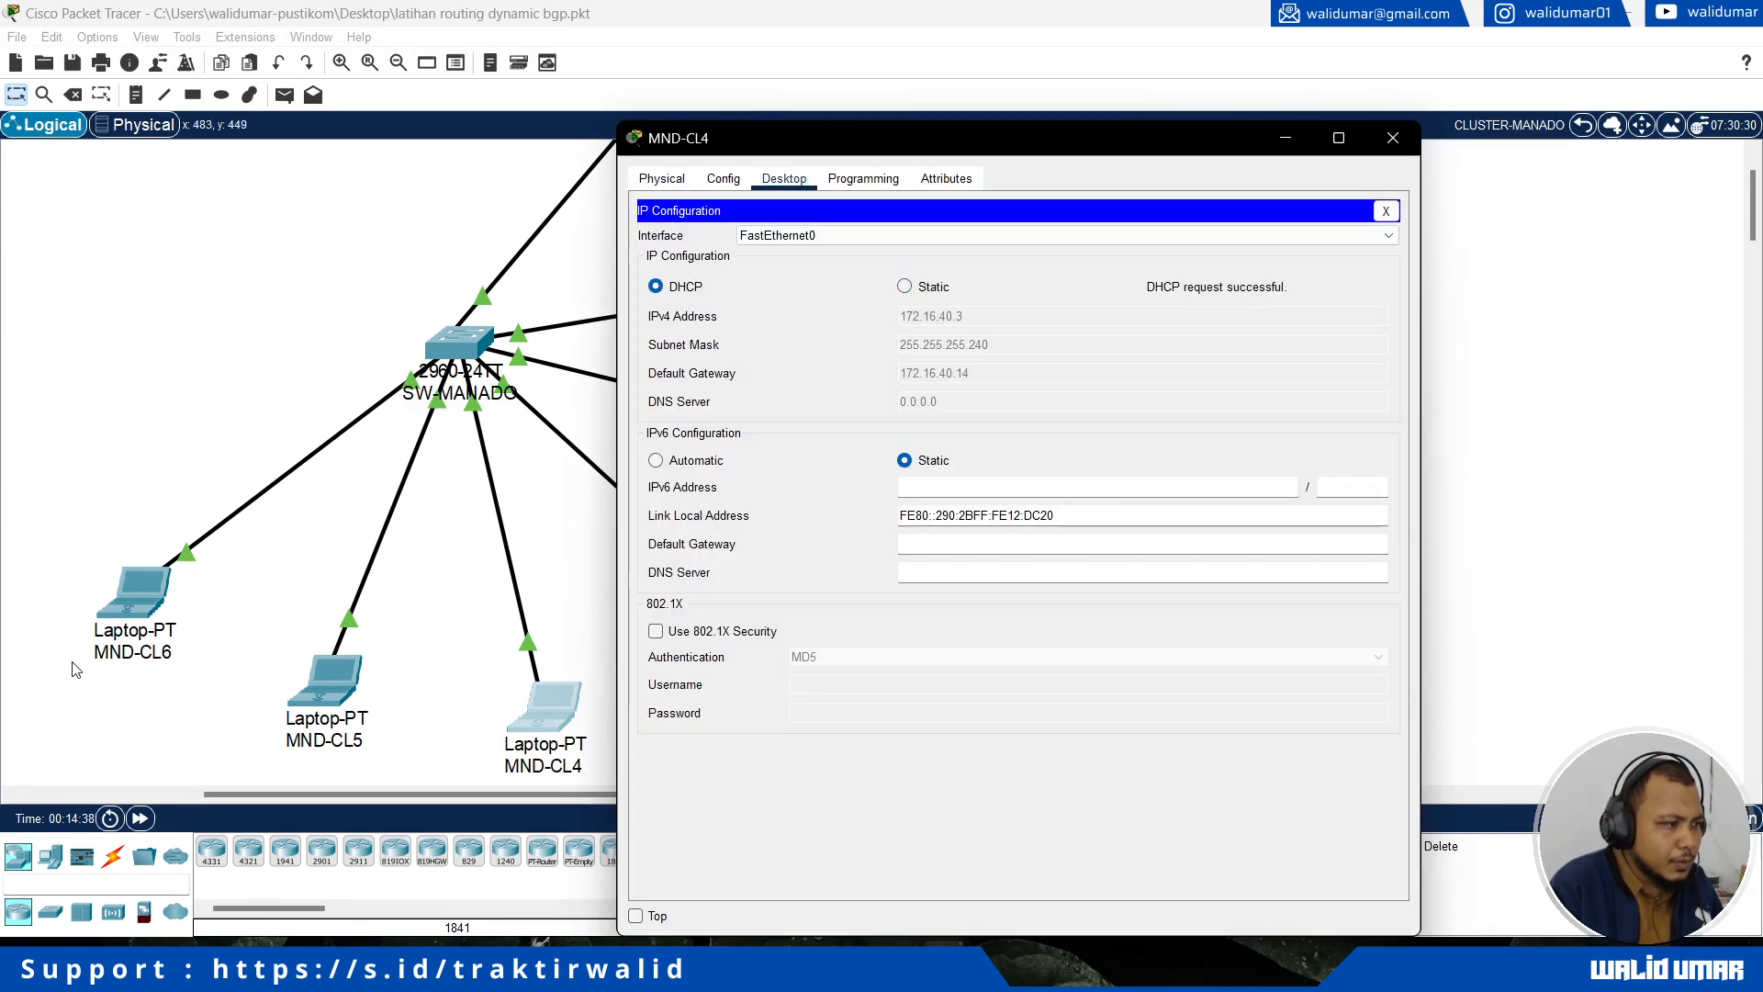
left_click(562, 517)
Step: Switch laptop MND-CL3's IPv4 configuration to DHCP
left_click(751, 617)
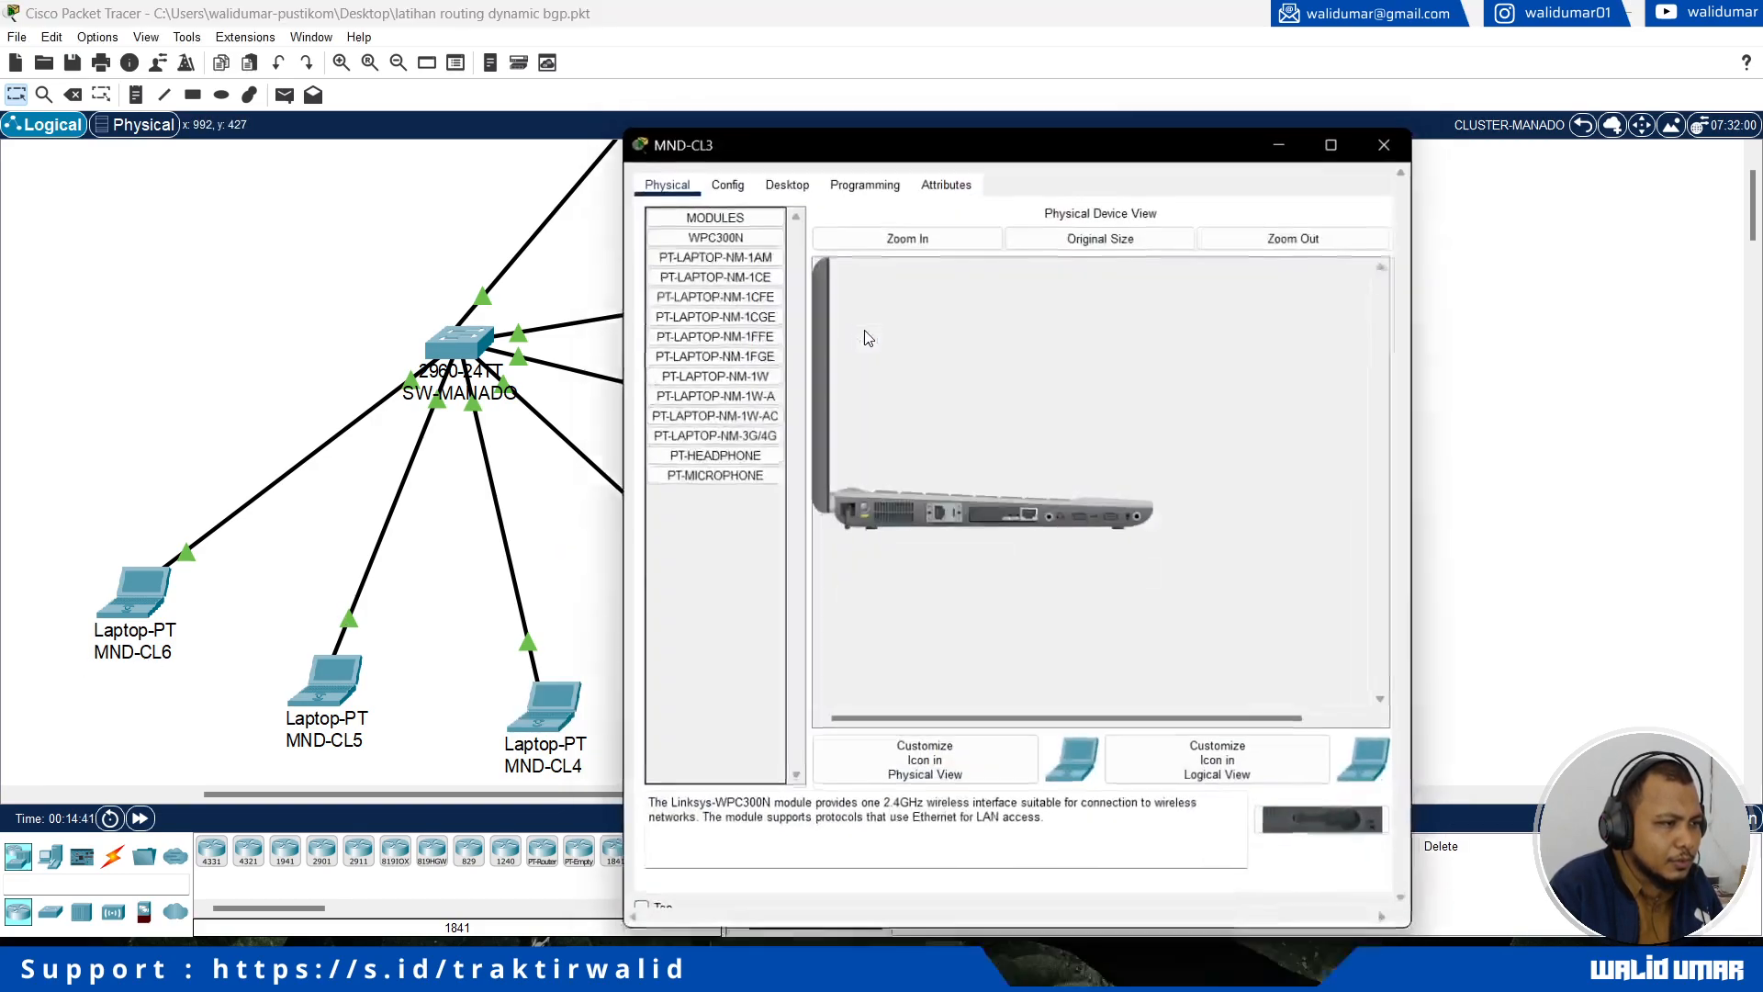
left_click(783, 178)
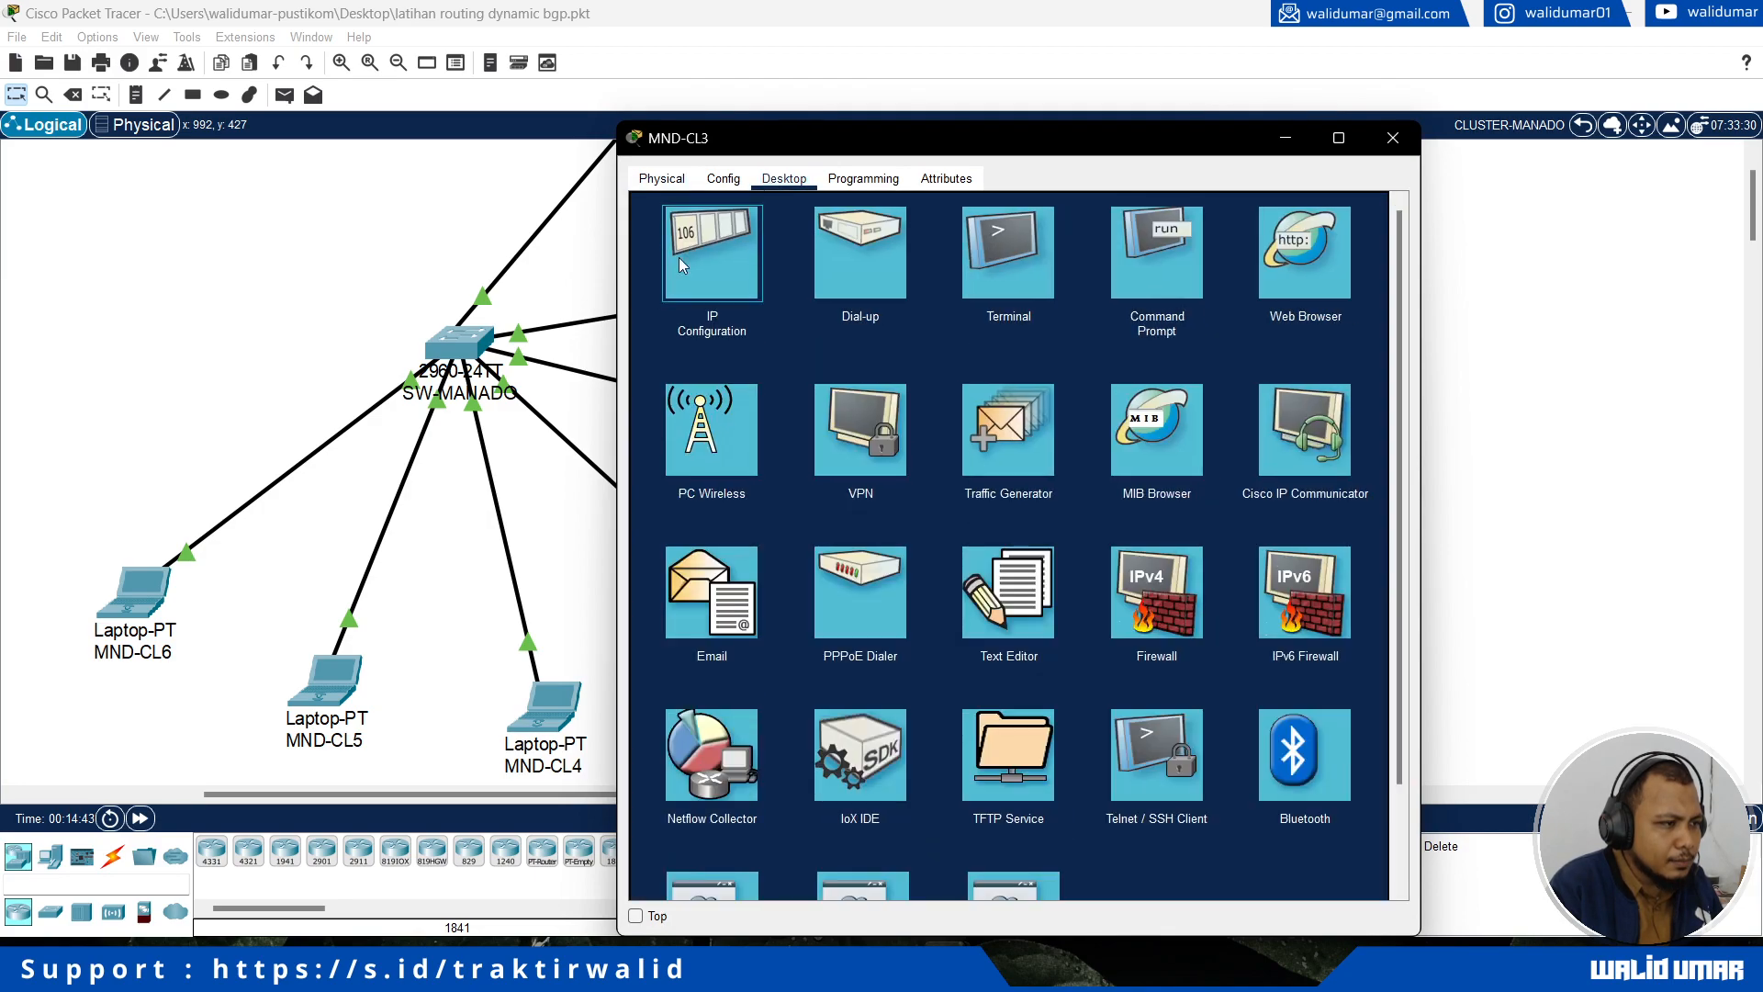
left_click(675, 262)
left_click(690, 291)
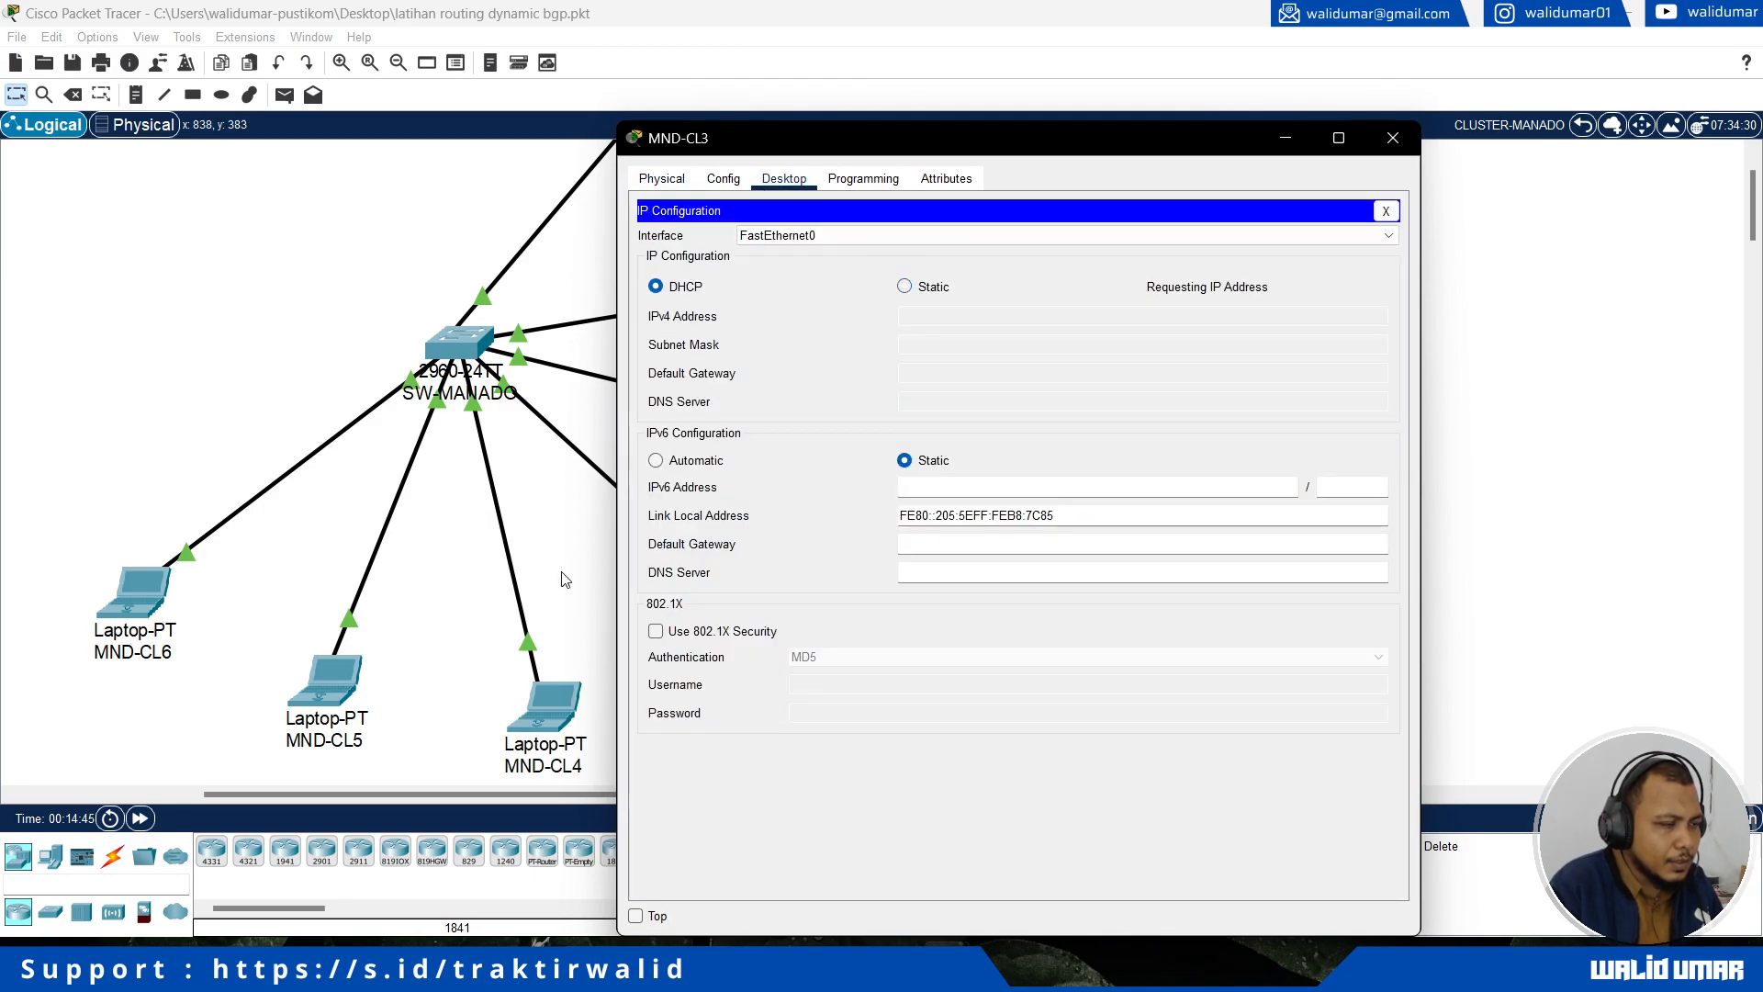
left_click(564, 579)
Step: Switch laptop MND-CL2's IPv4 configuration to DHCP
left_click(884, 439)
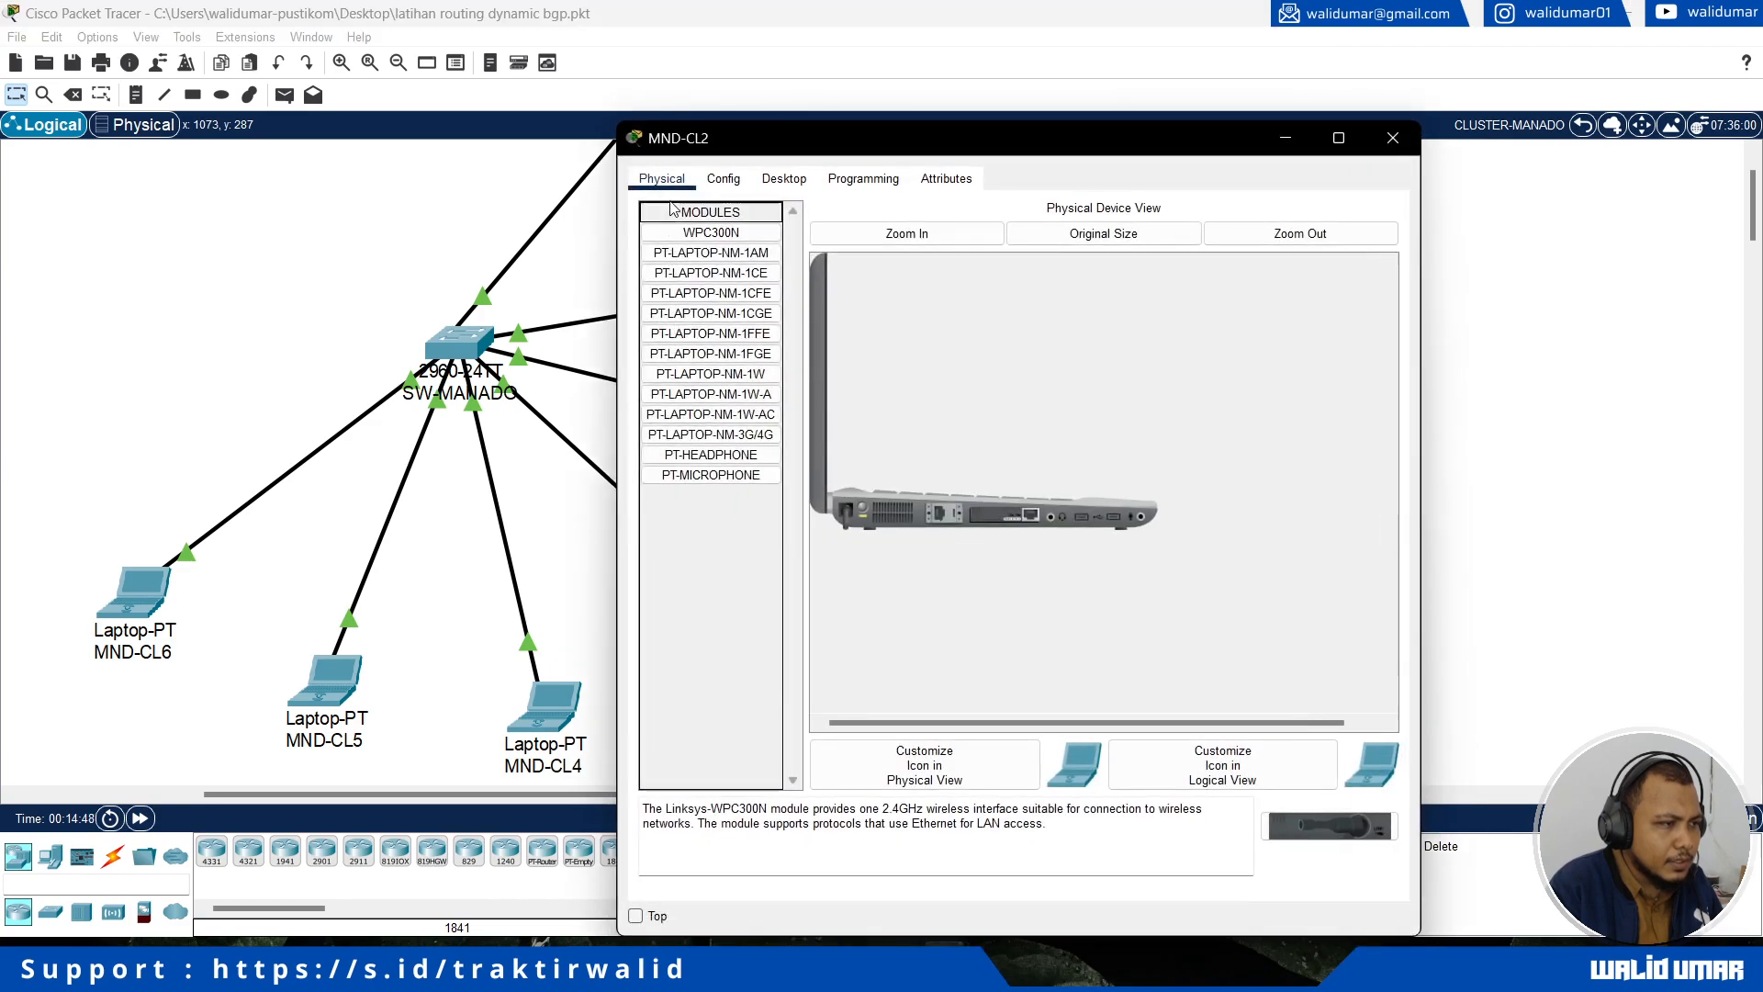
left_click(784, 179)
left_click(704, 257)
left_click(680, 292)
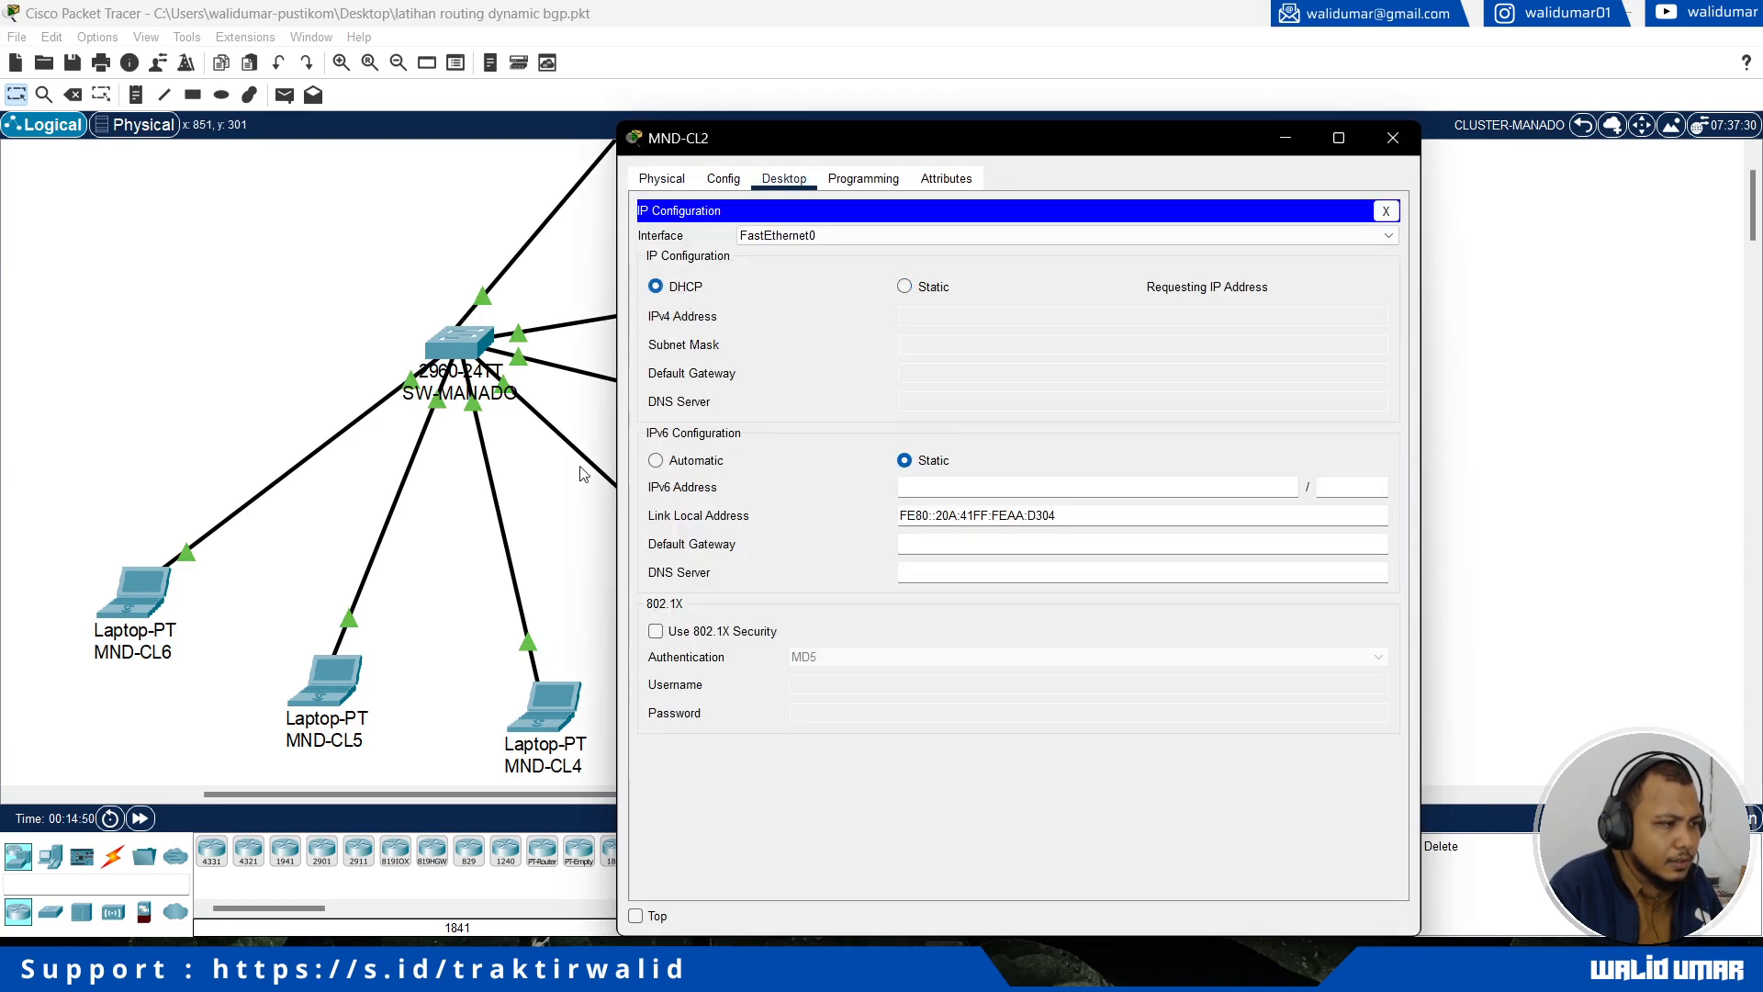
left_click(582, 562)
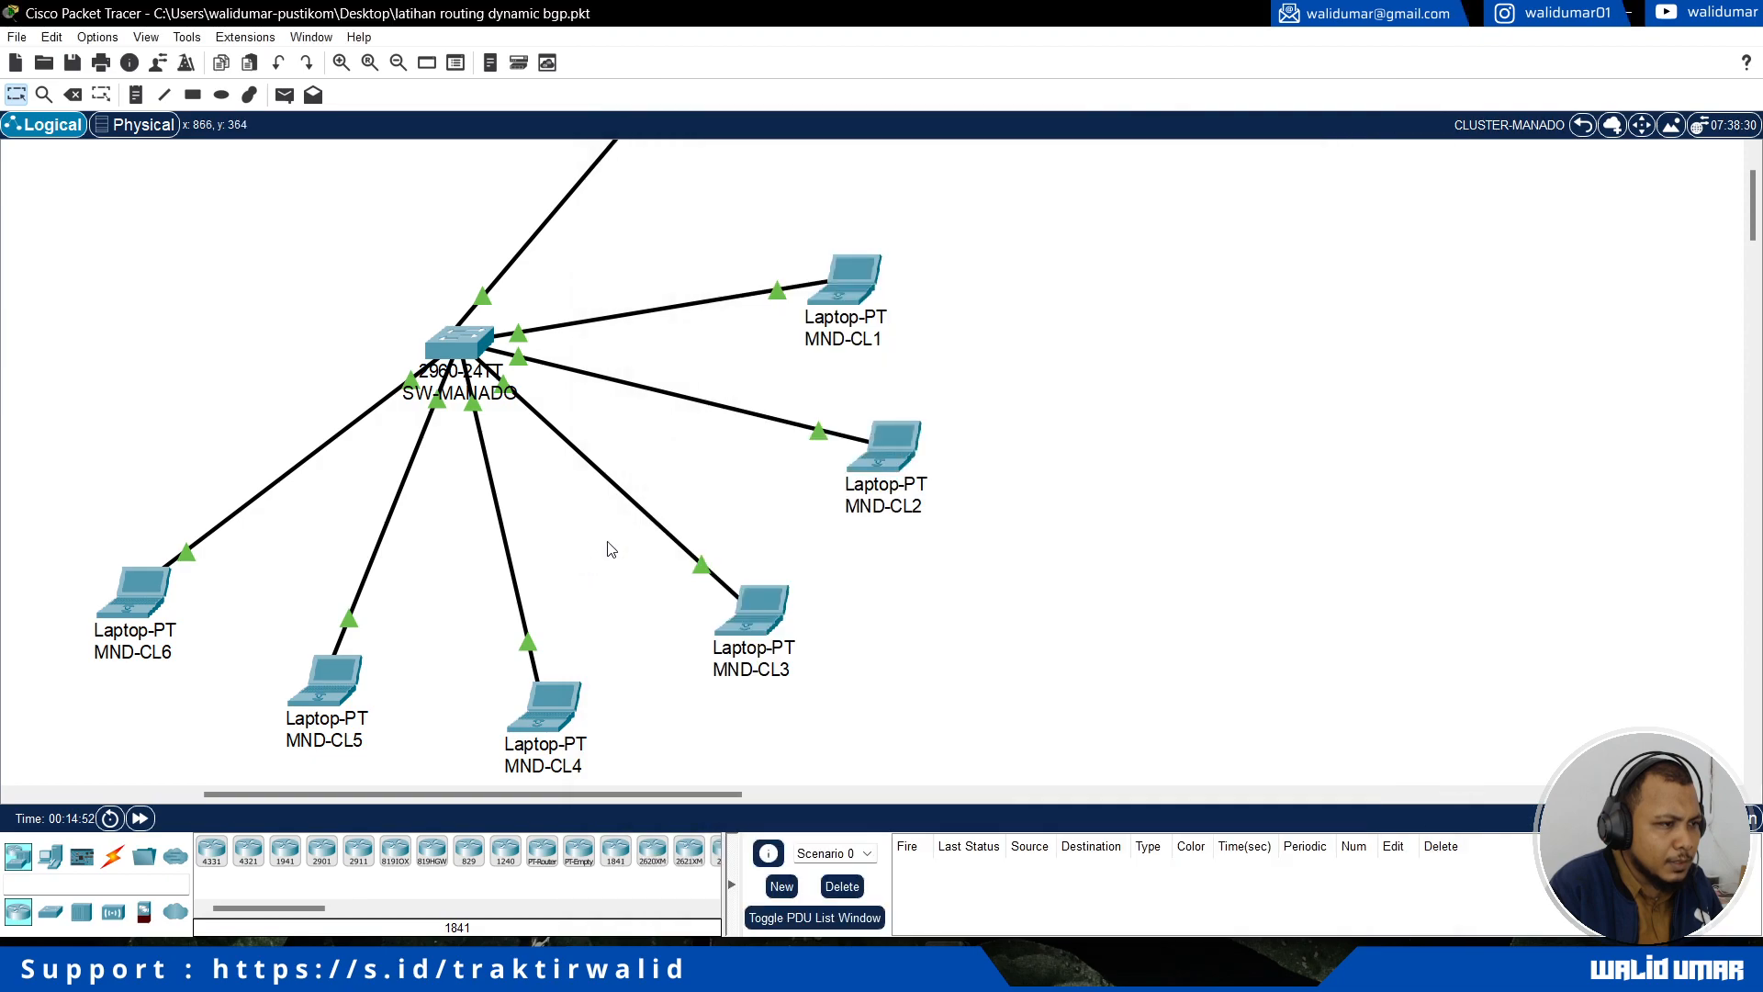
Step: Switch laptop MND-CL1's IPv4 configuration to DHCP and leave the CLUSTER-MANADO cluster for the root topology
left_click(871, 293)
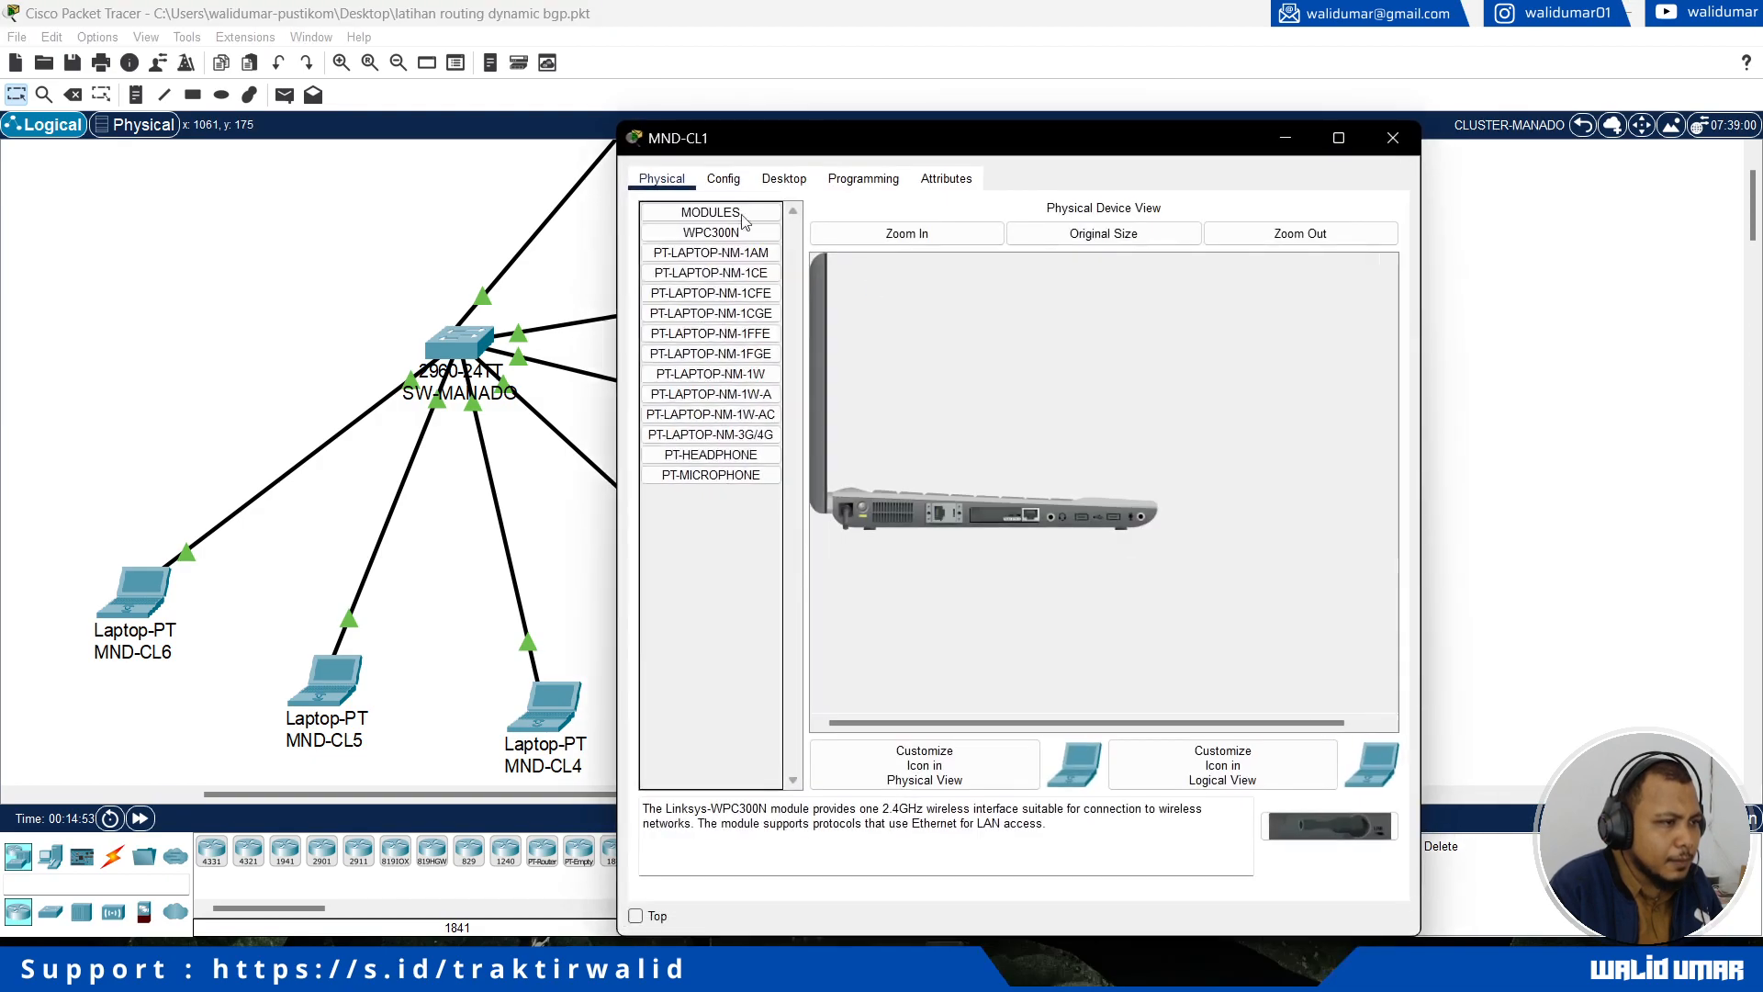
left_click(783, 178)
left_click(704, 290)
left_click(682, 287)
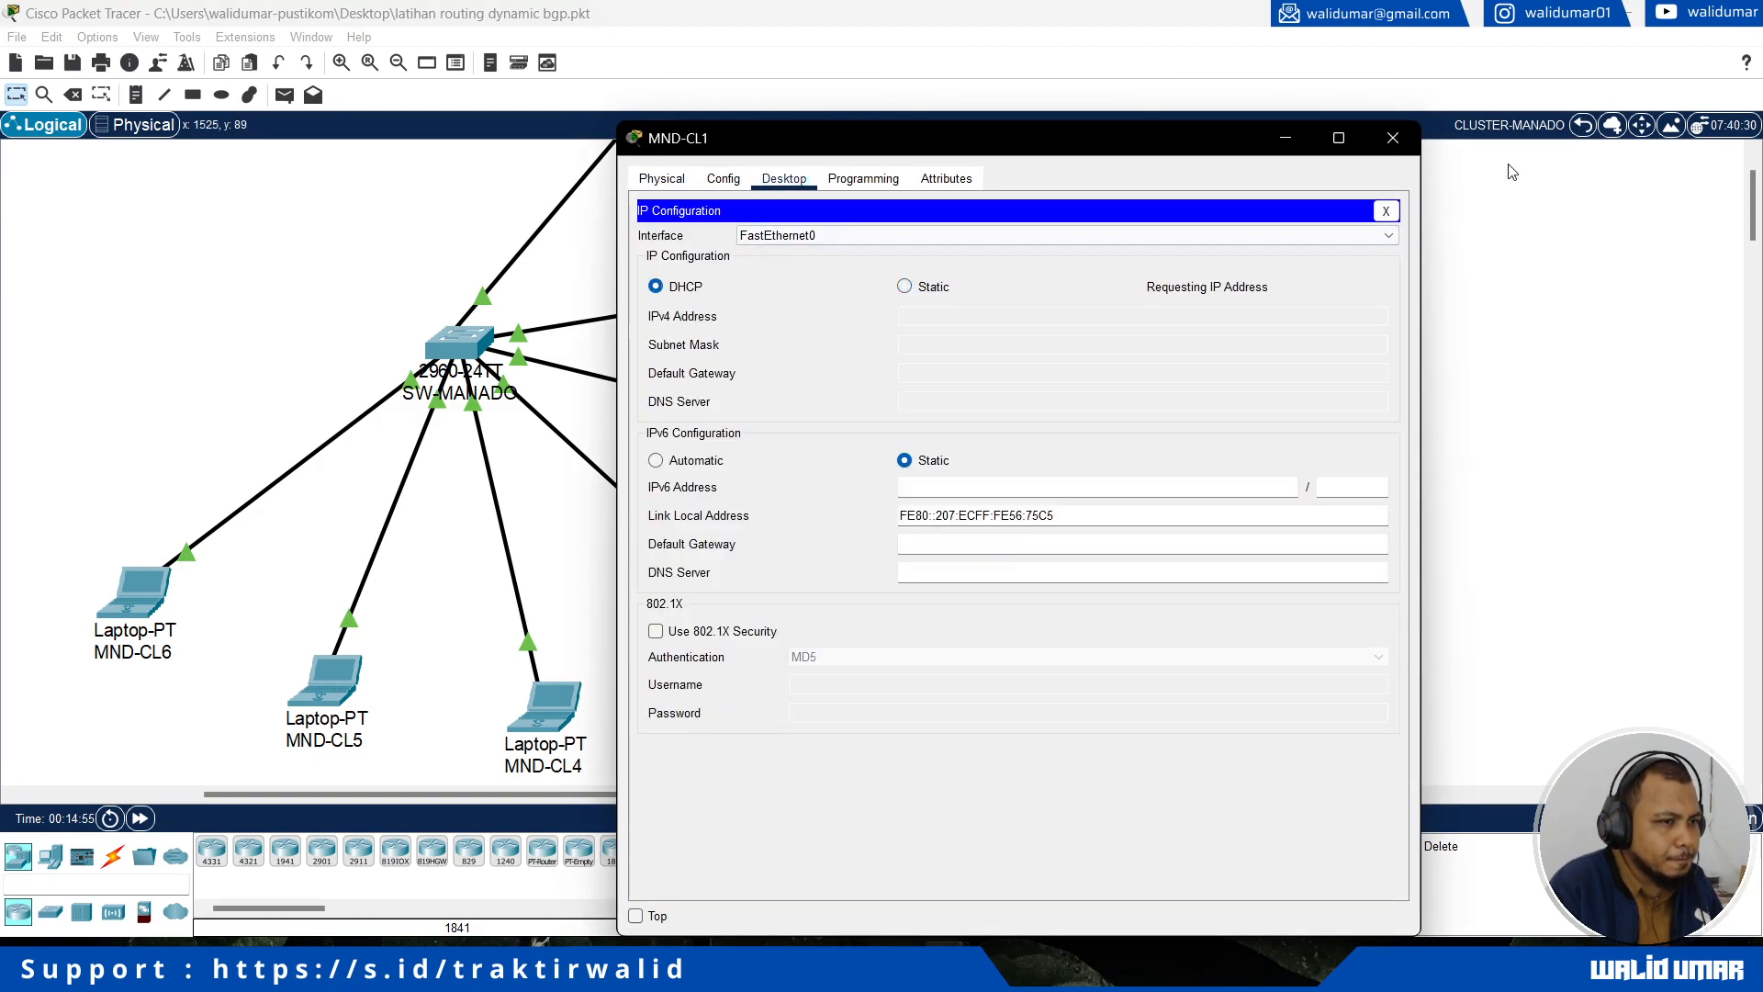
left_click(1412, 149)
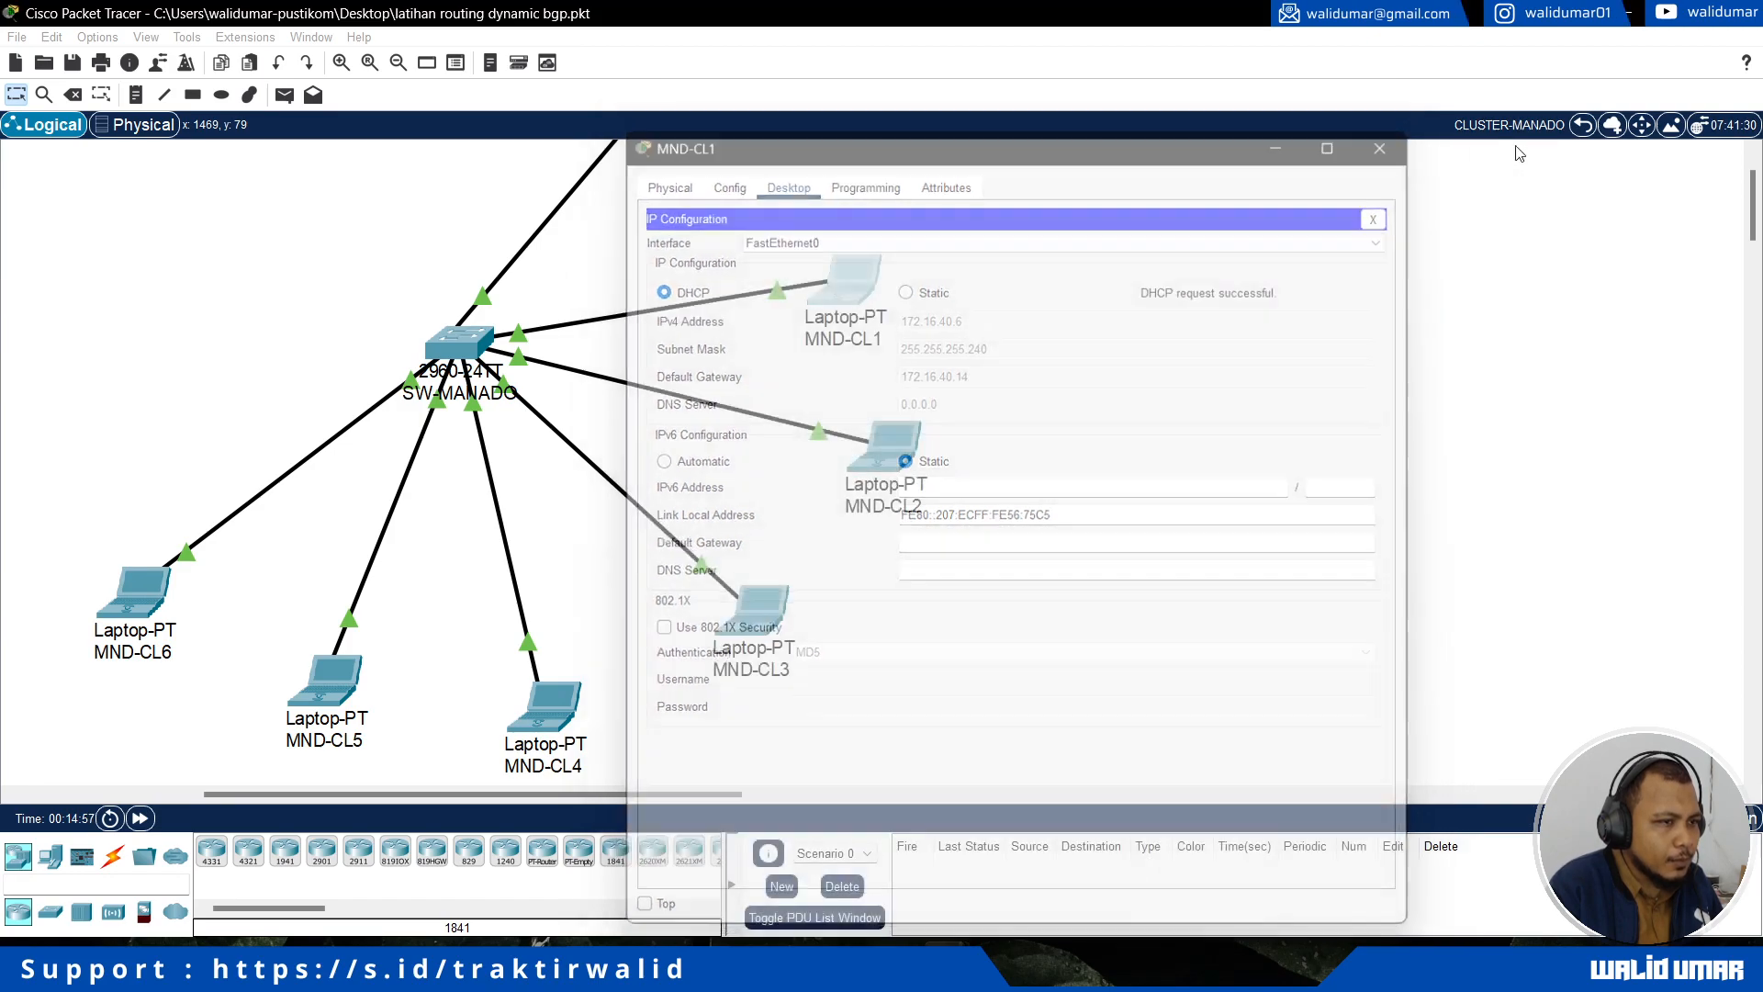
left_click(1585, 127)
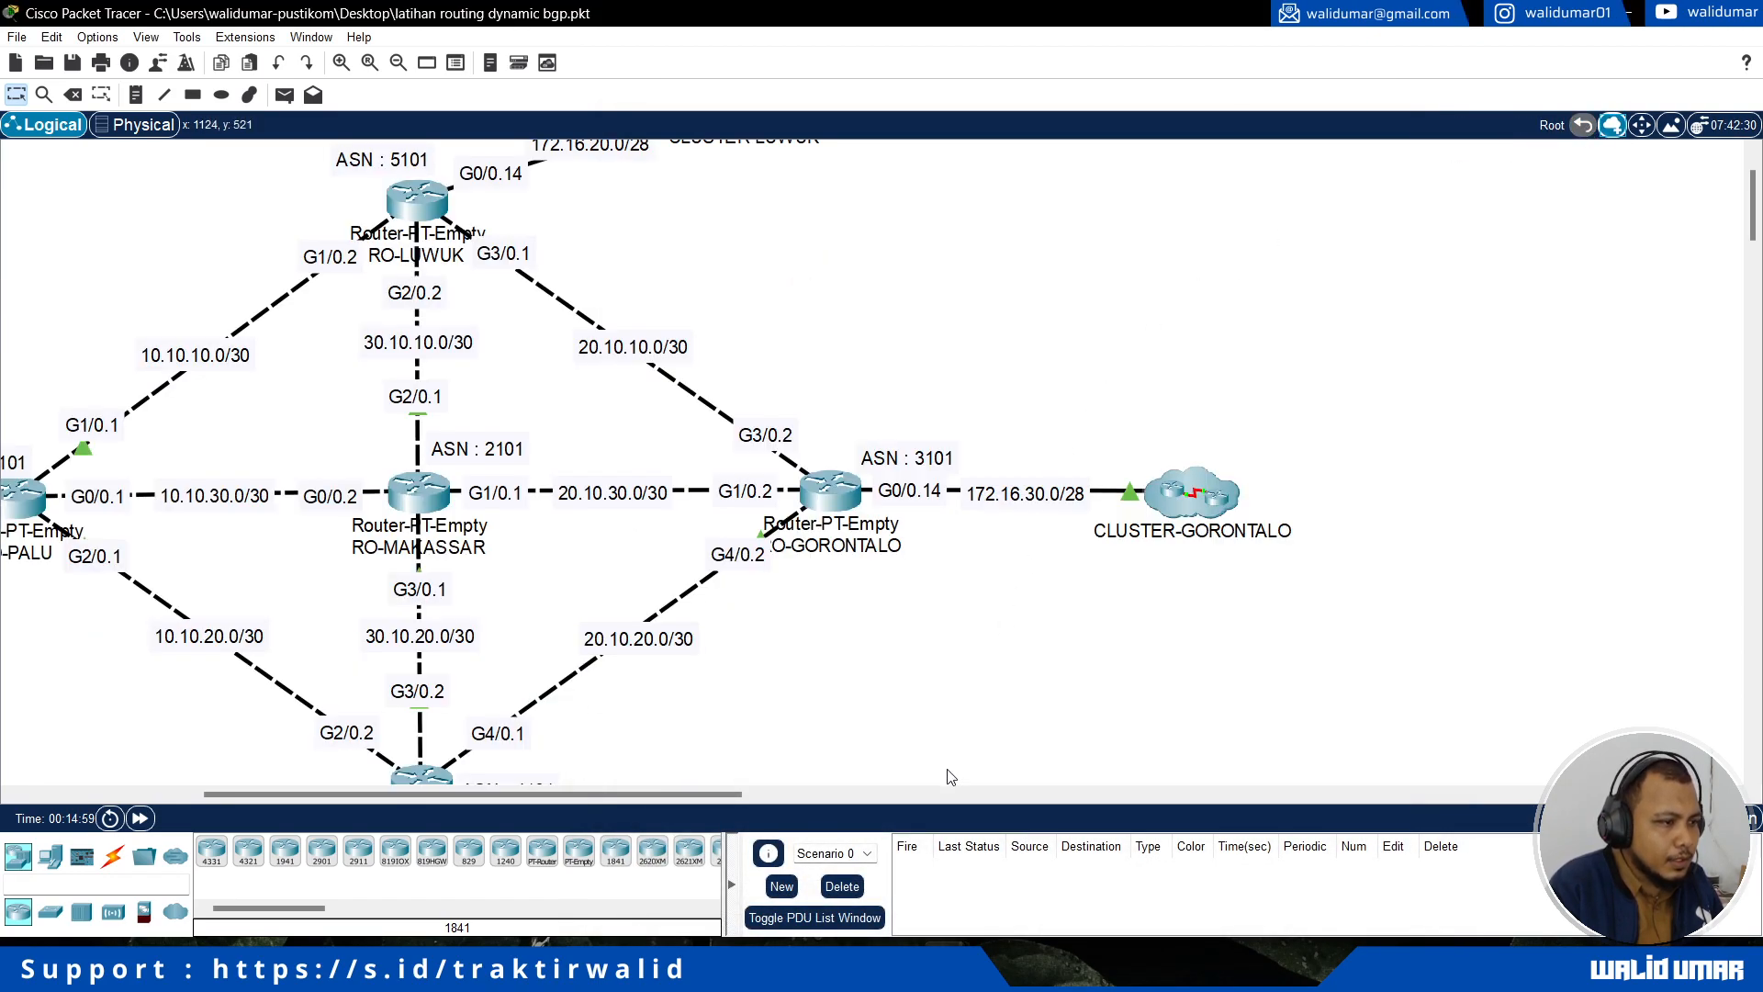
Step: Open RO-PALU's command line, exit interface configuration and create a DHCP pool named local
left_click_drag(689, 796, 570, 806)
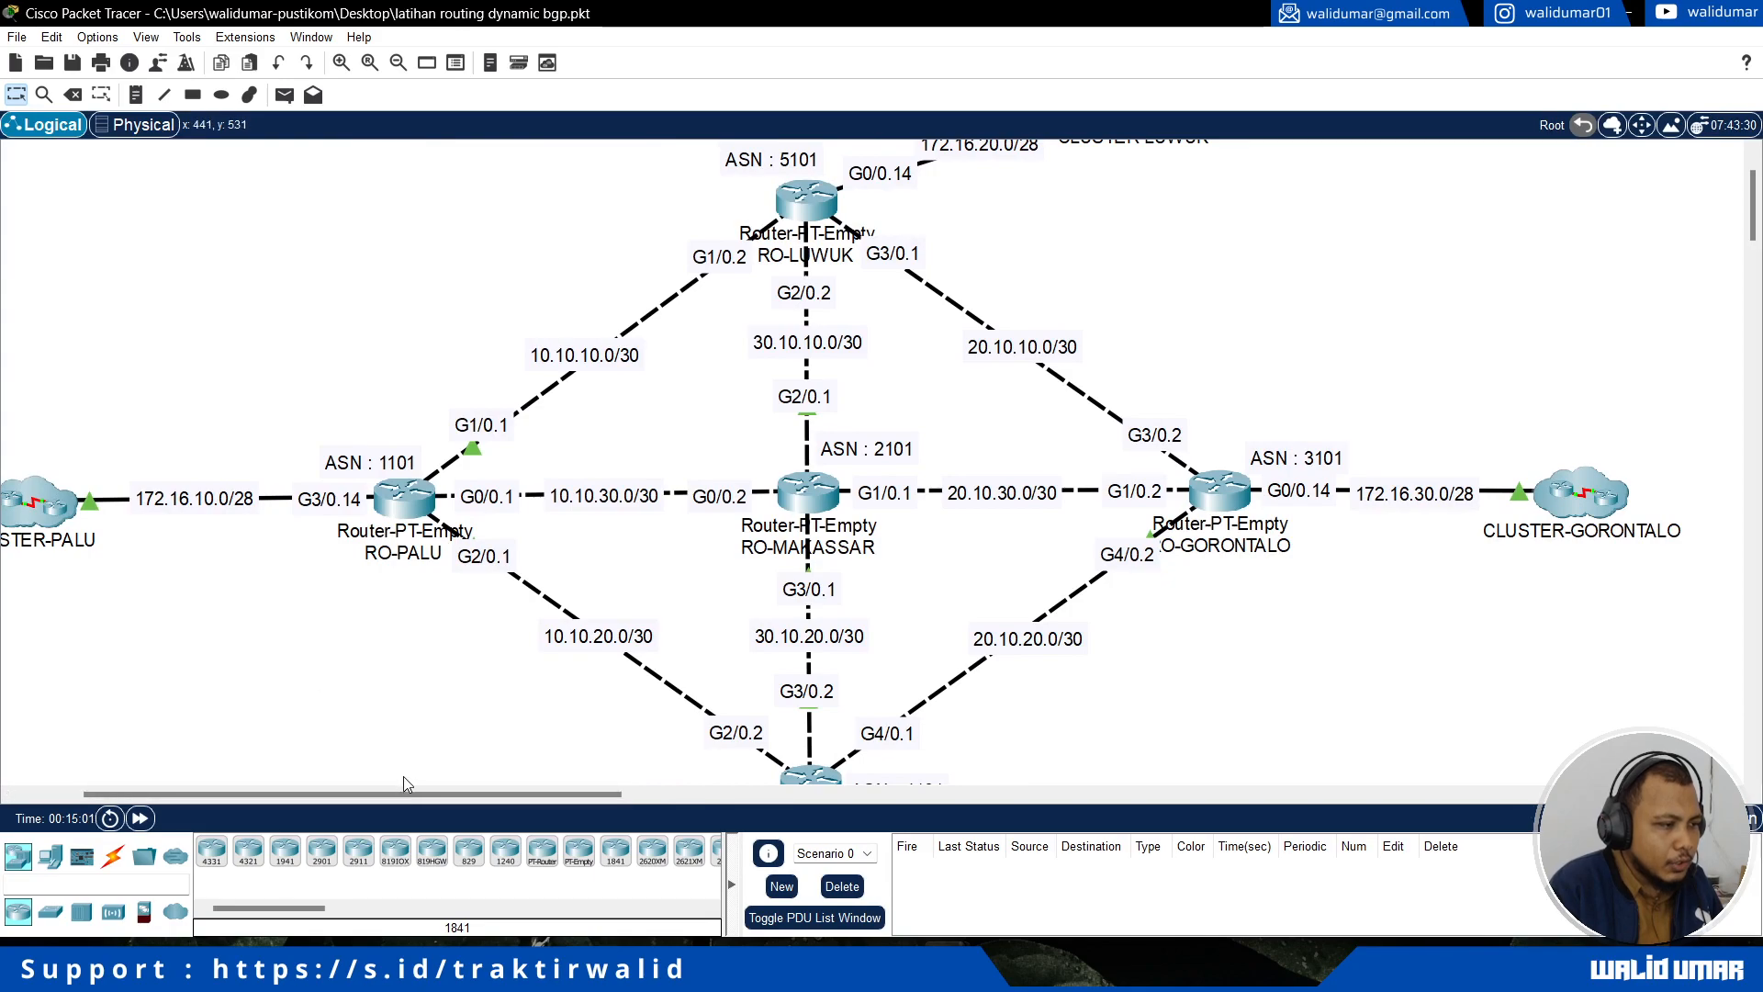
left_click(404, 516)
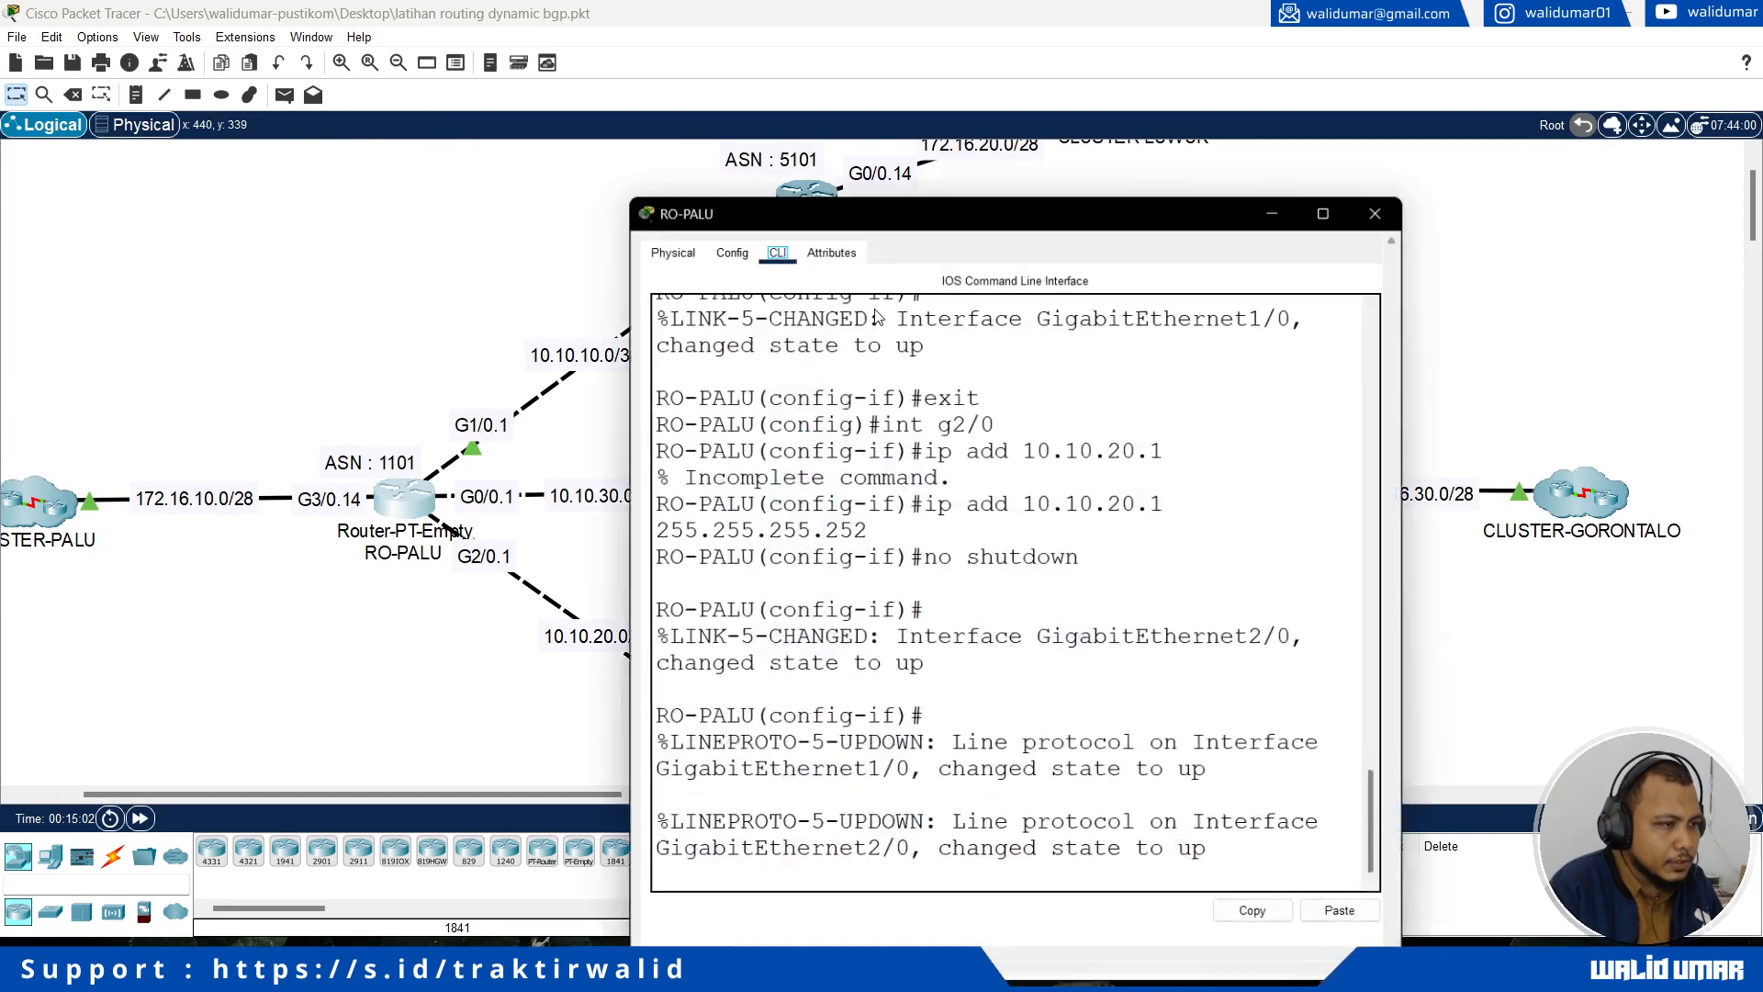
left_click_drag(927, 139, 1115, 121)
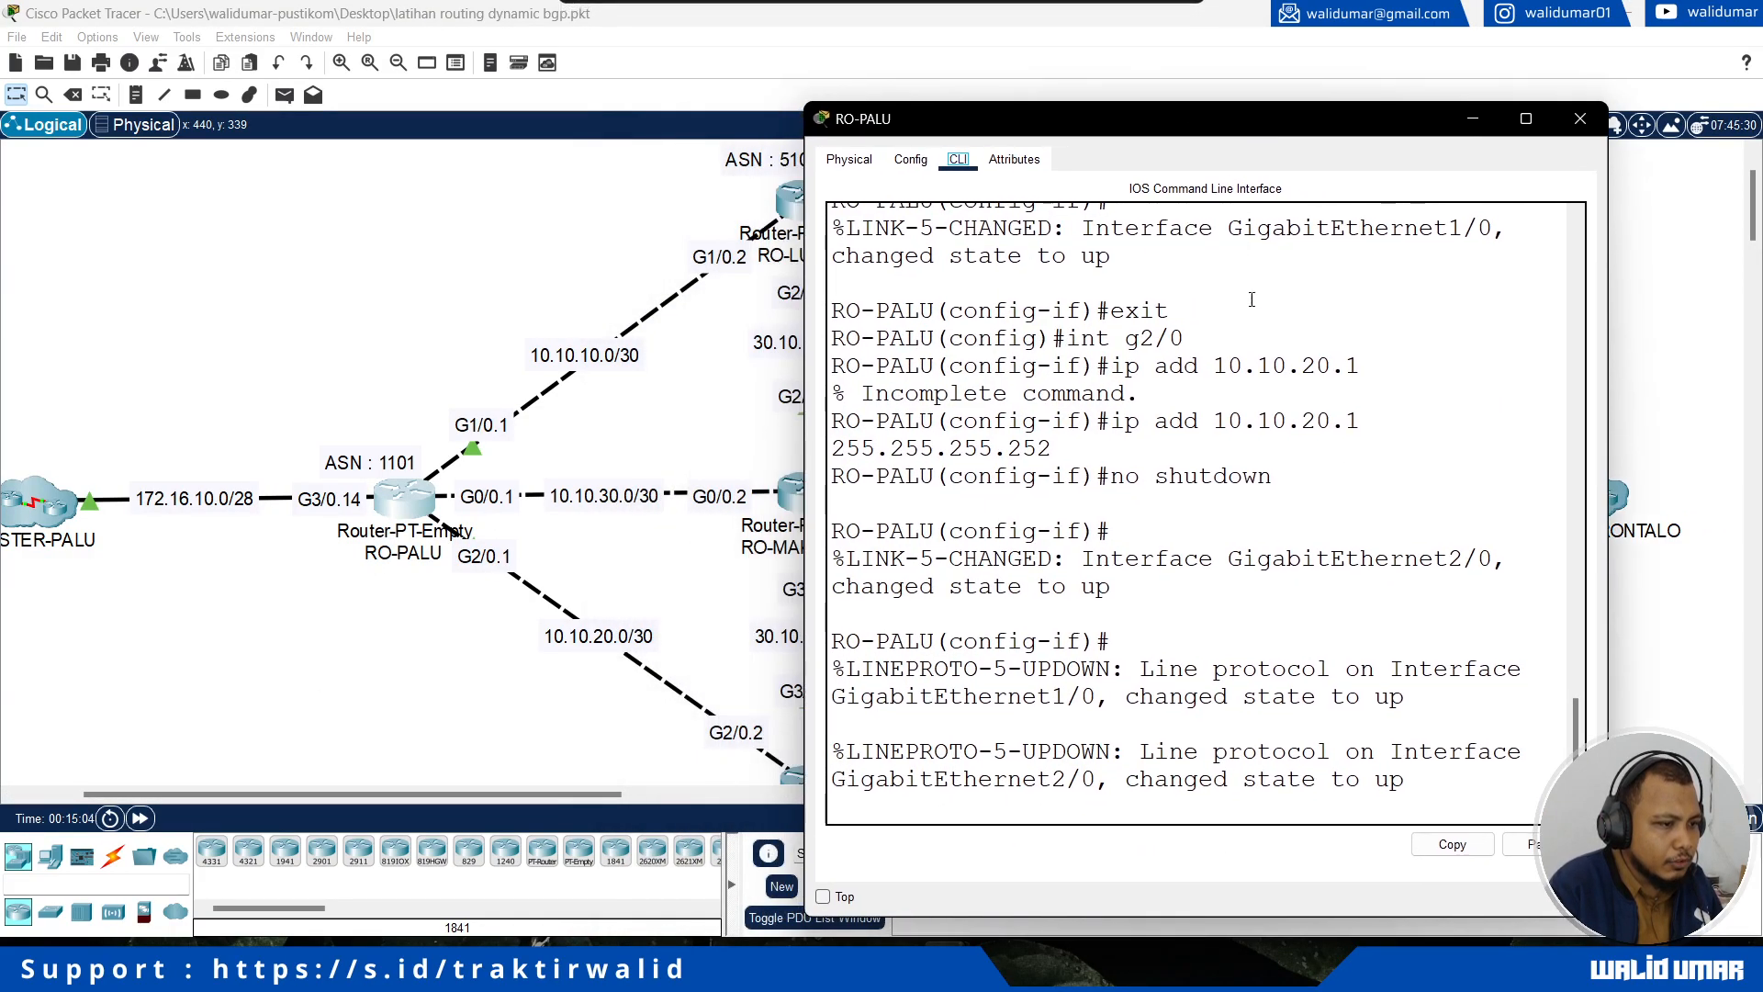
key("Return")
type("e")
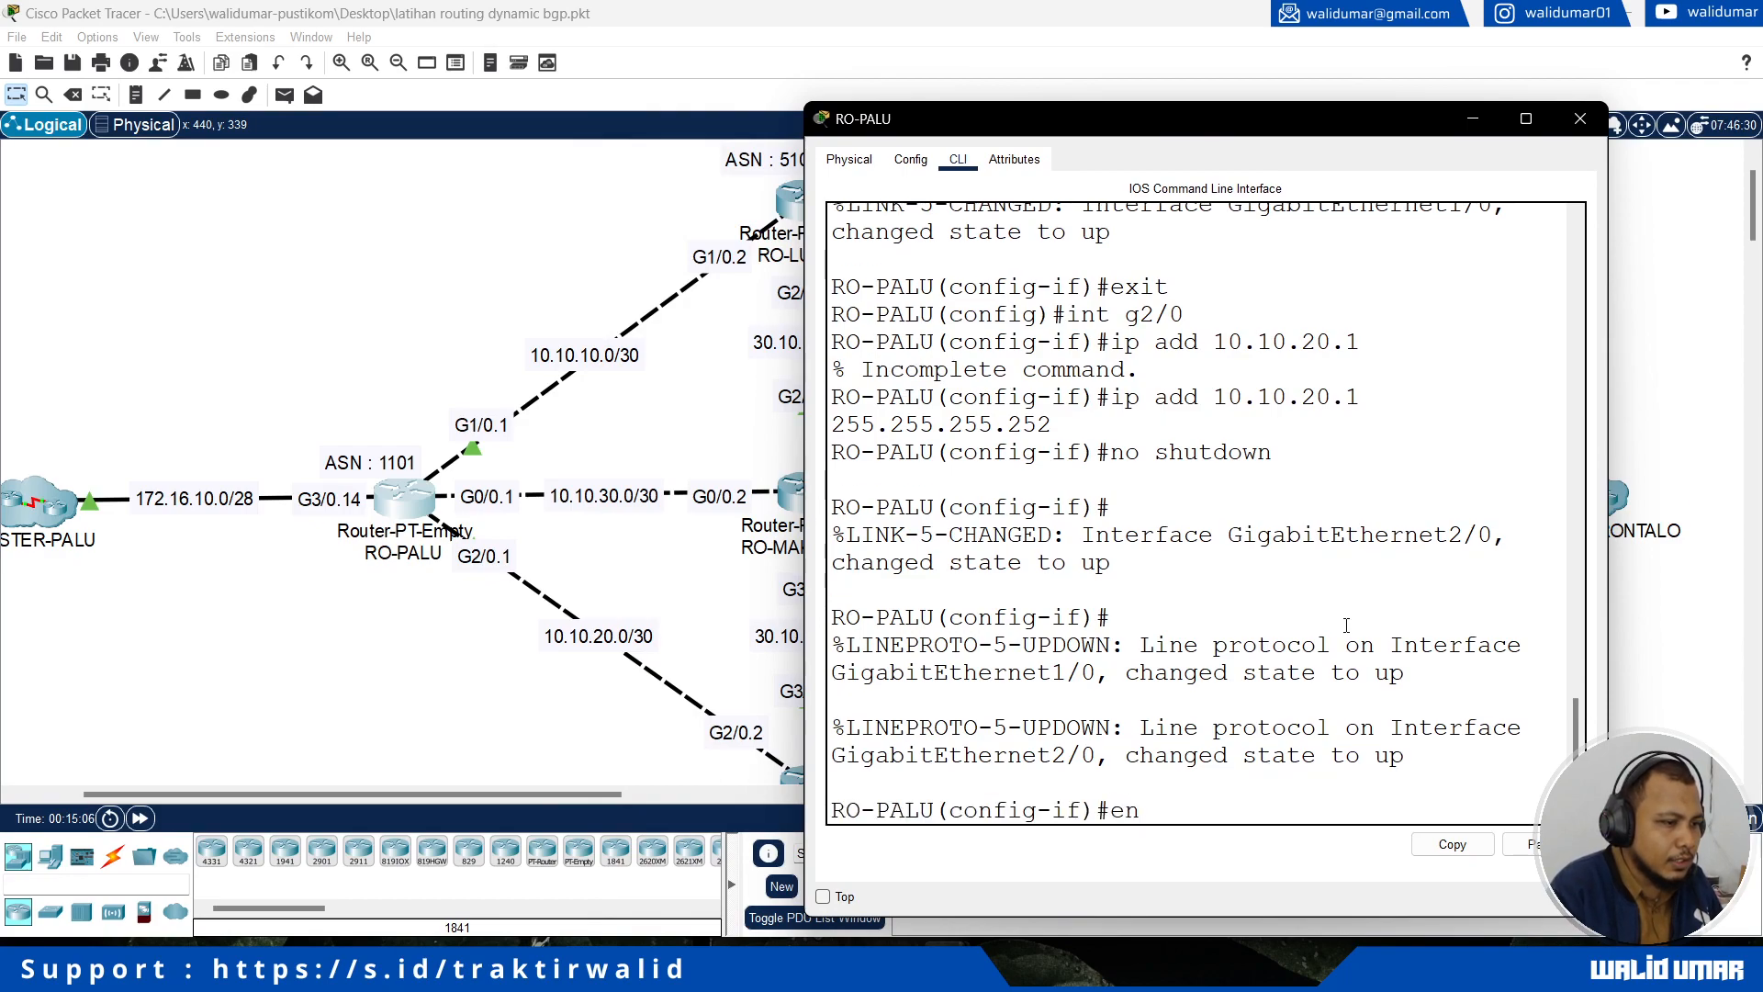
type("xit")
key("Return")
type("ip dhcp pool")
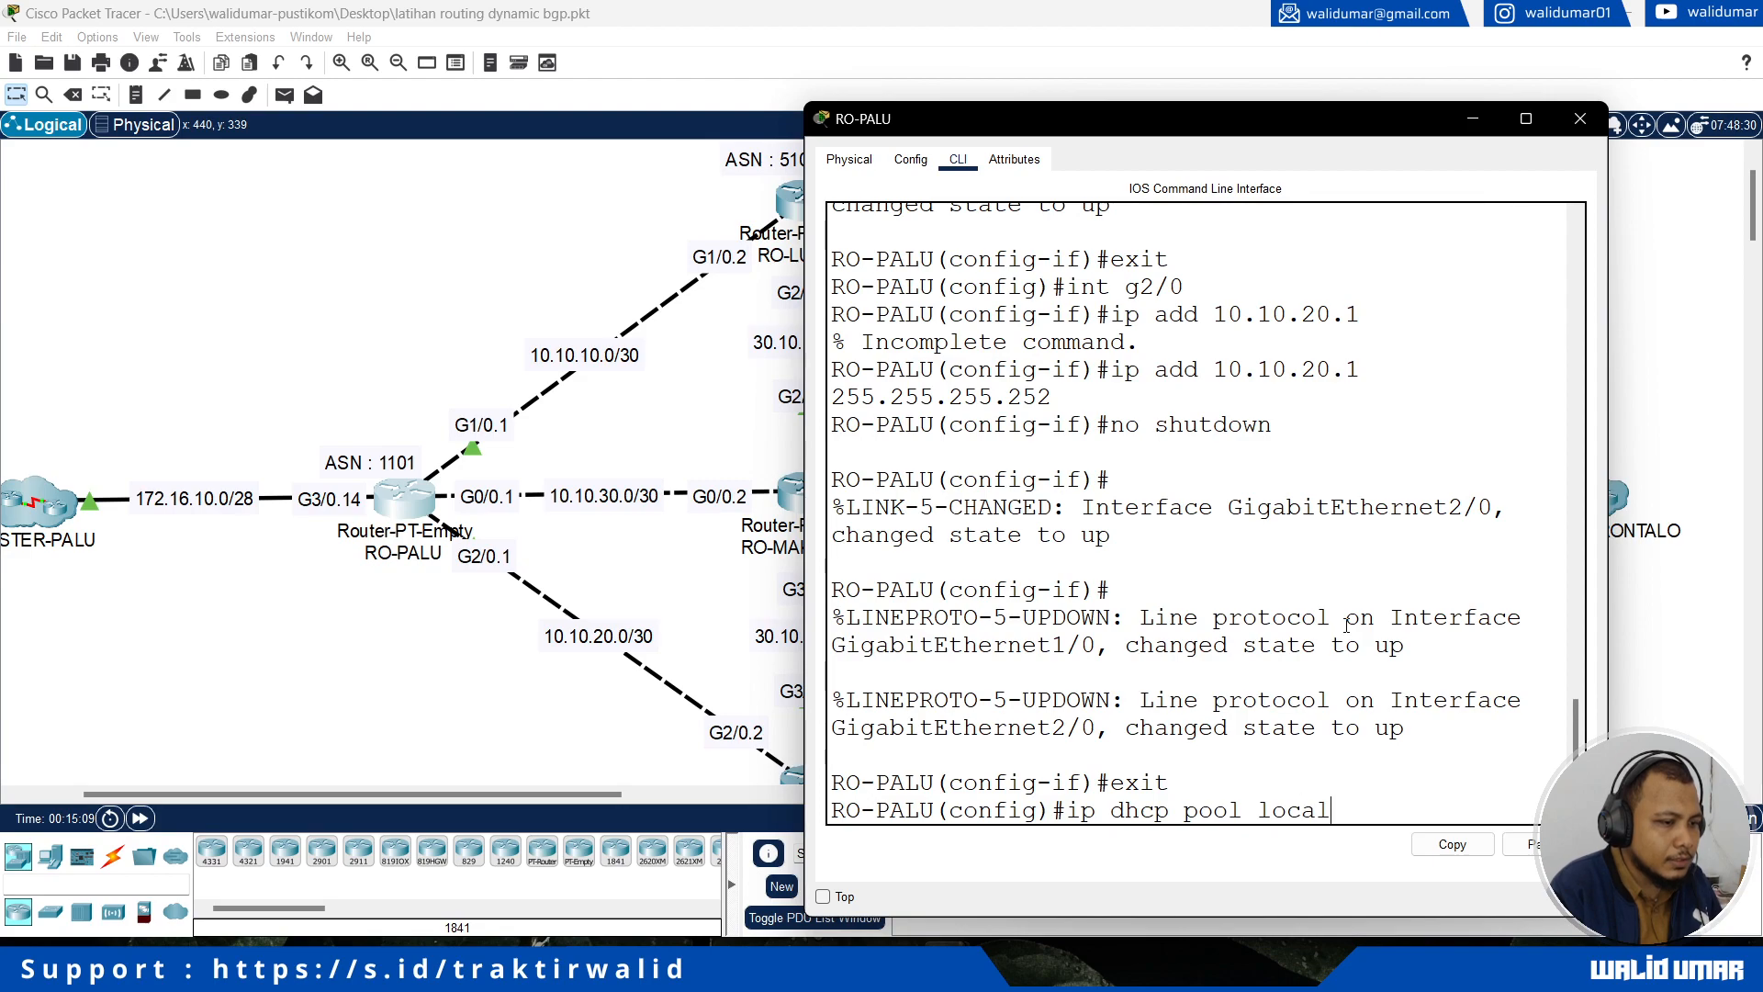
type(" local")
key("Return")
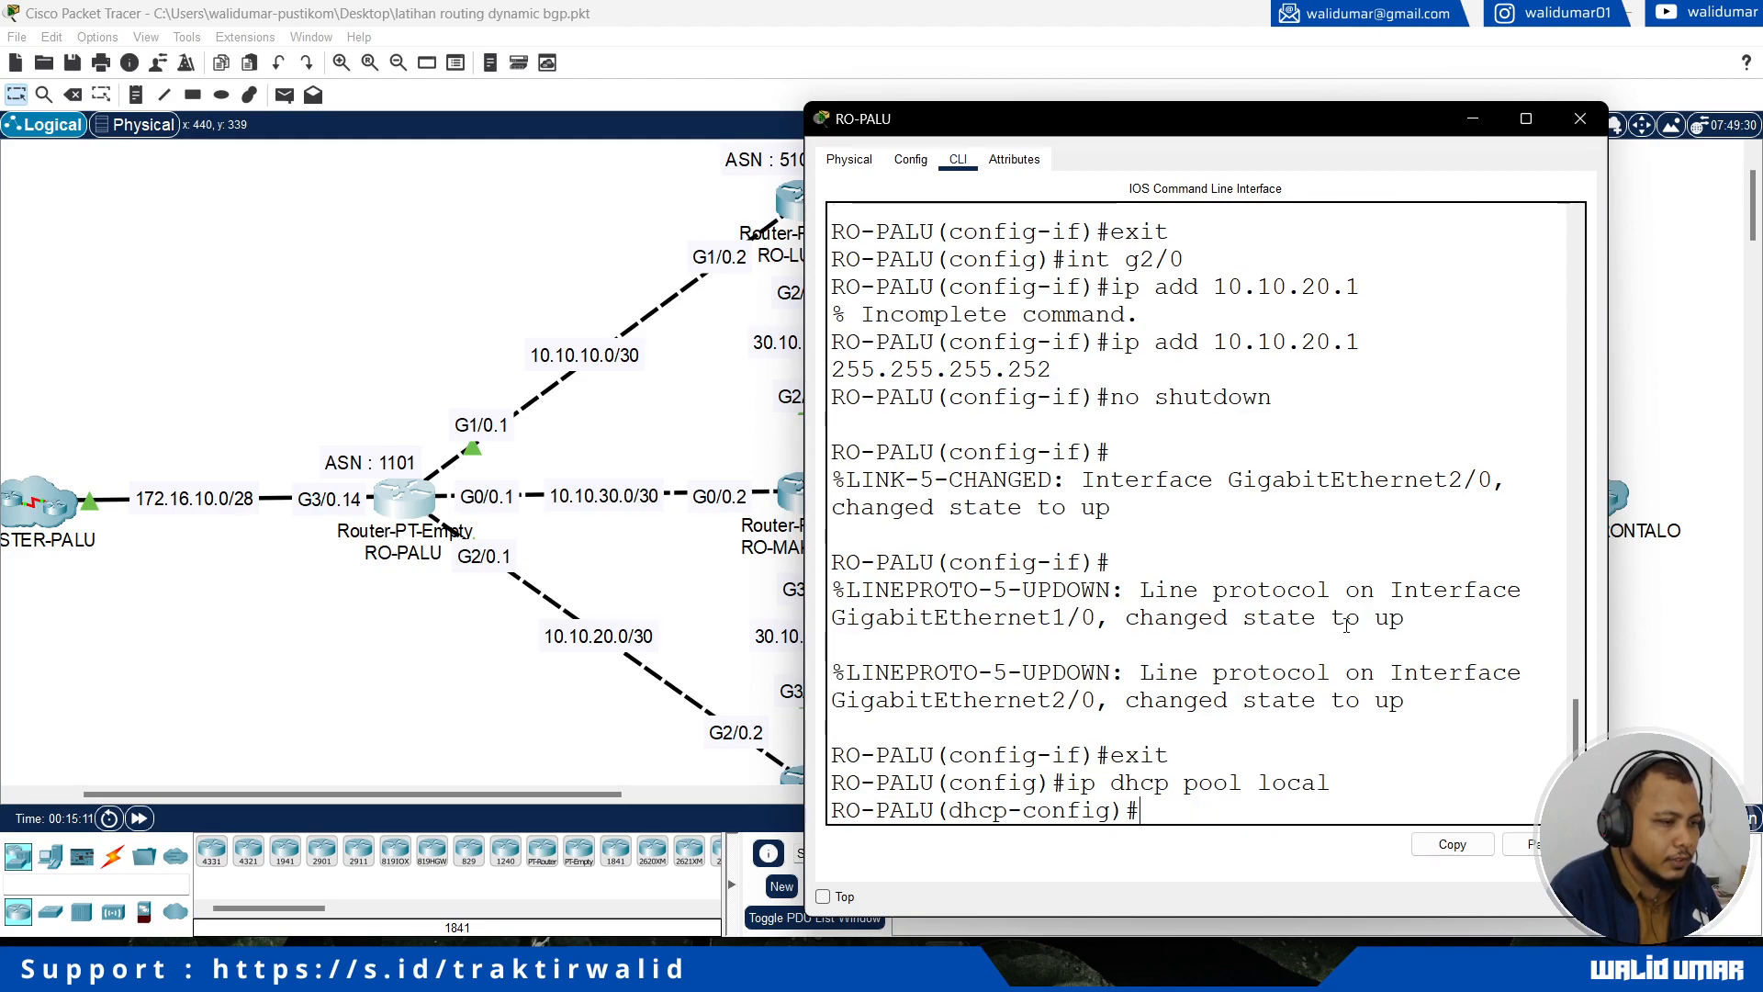
Step: Set the network of RO-PALU's DHCP pool to 172.16.10.0 with mask 255.255.255.240
type("network 172.16.10.0 255.255.2")
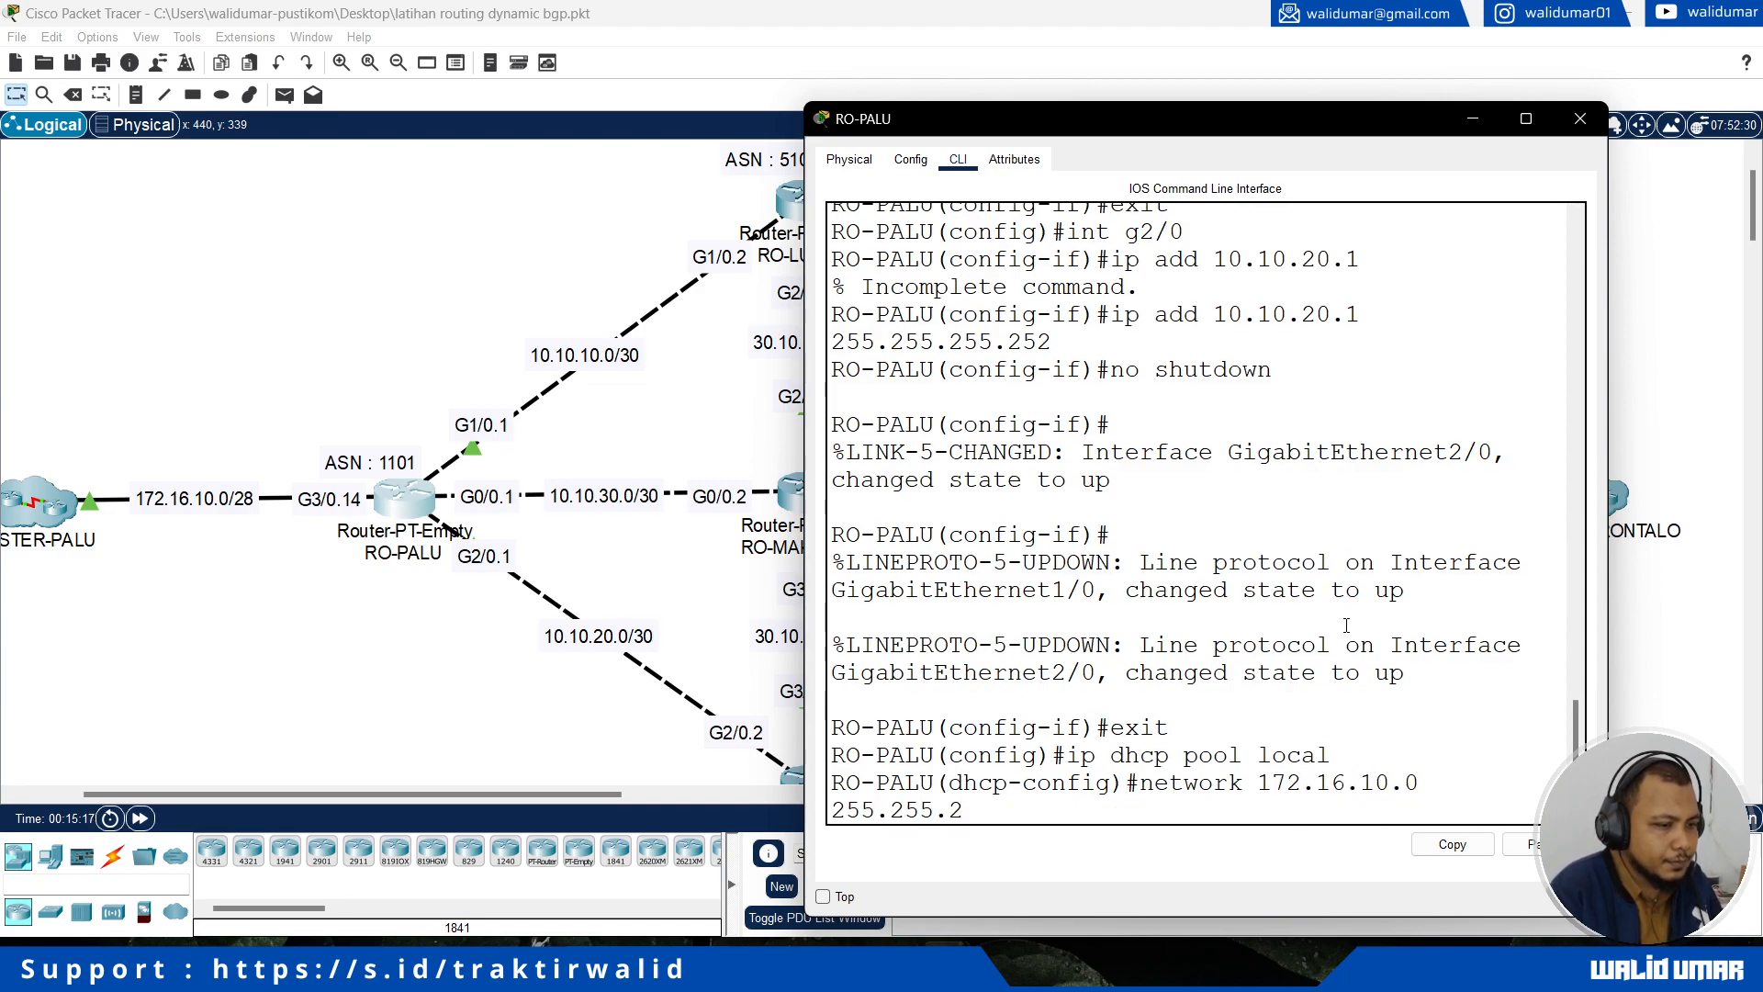
type("55.240")
key("Return")
Step: Set the default router of RO-PALU's DHCP pool to 172.16.10.14 and exit the pool configuration
type("de")
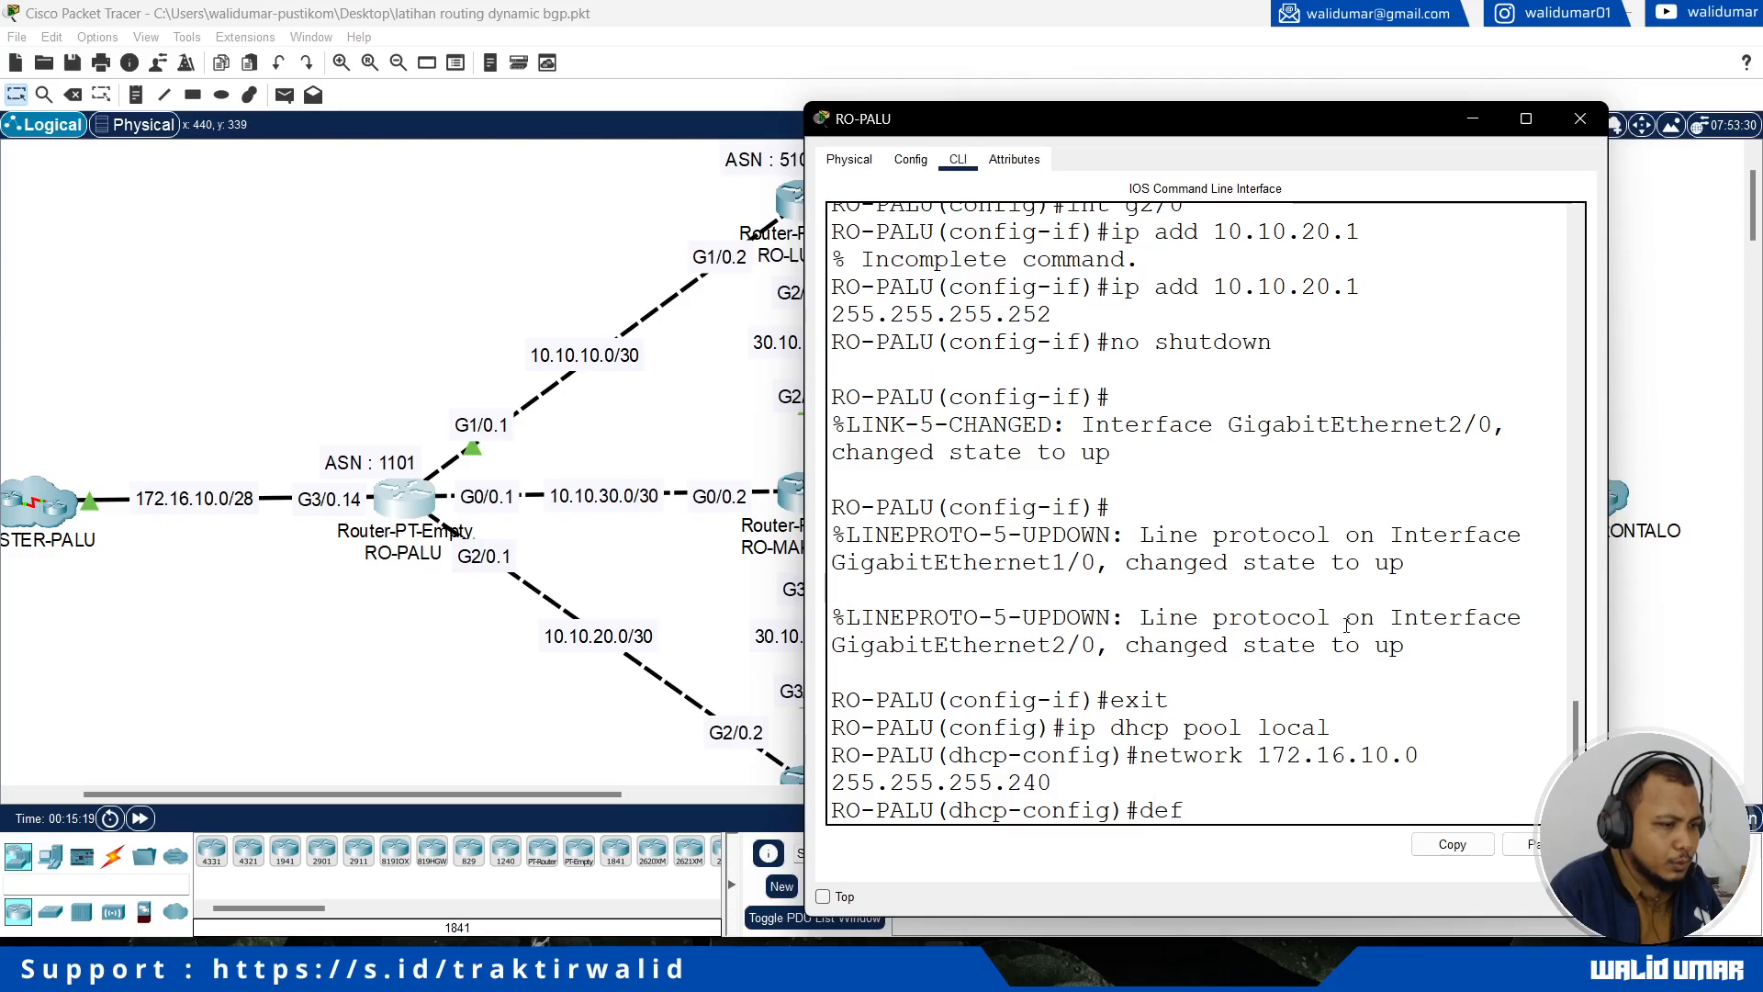
type("f")
key("Tab")
type("172")
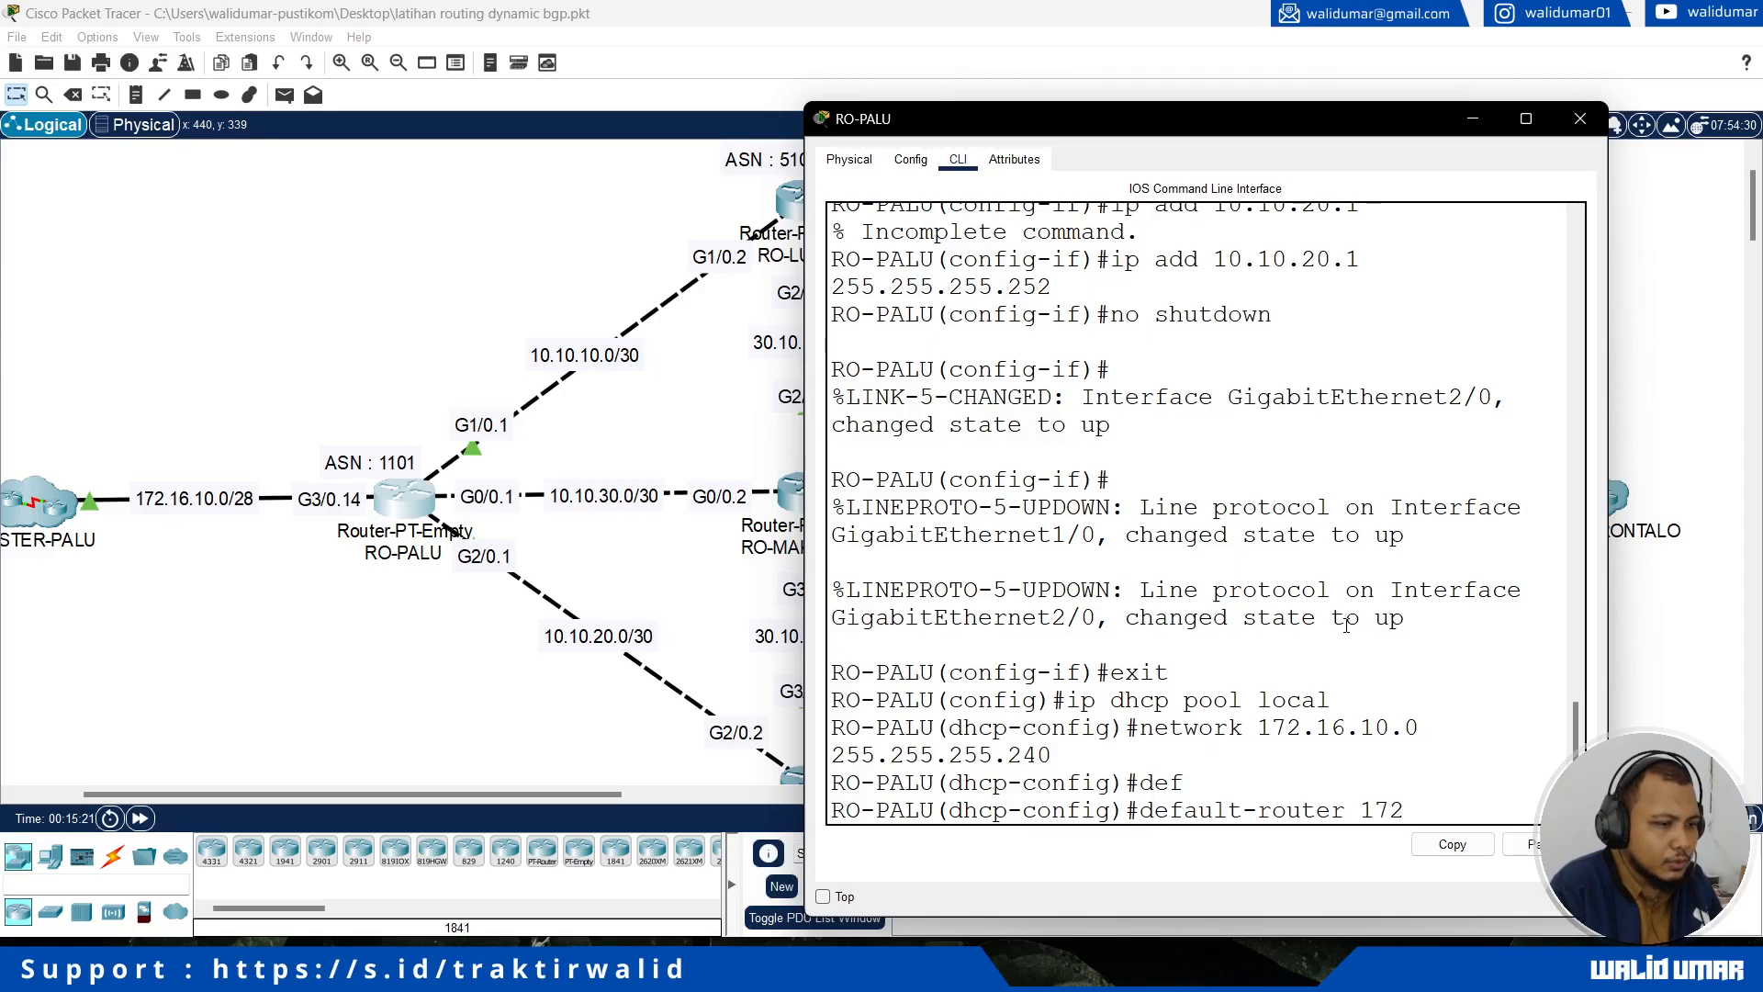
type(".16.10.")
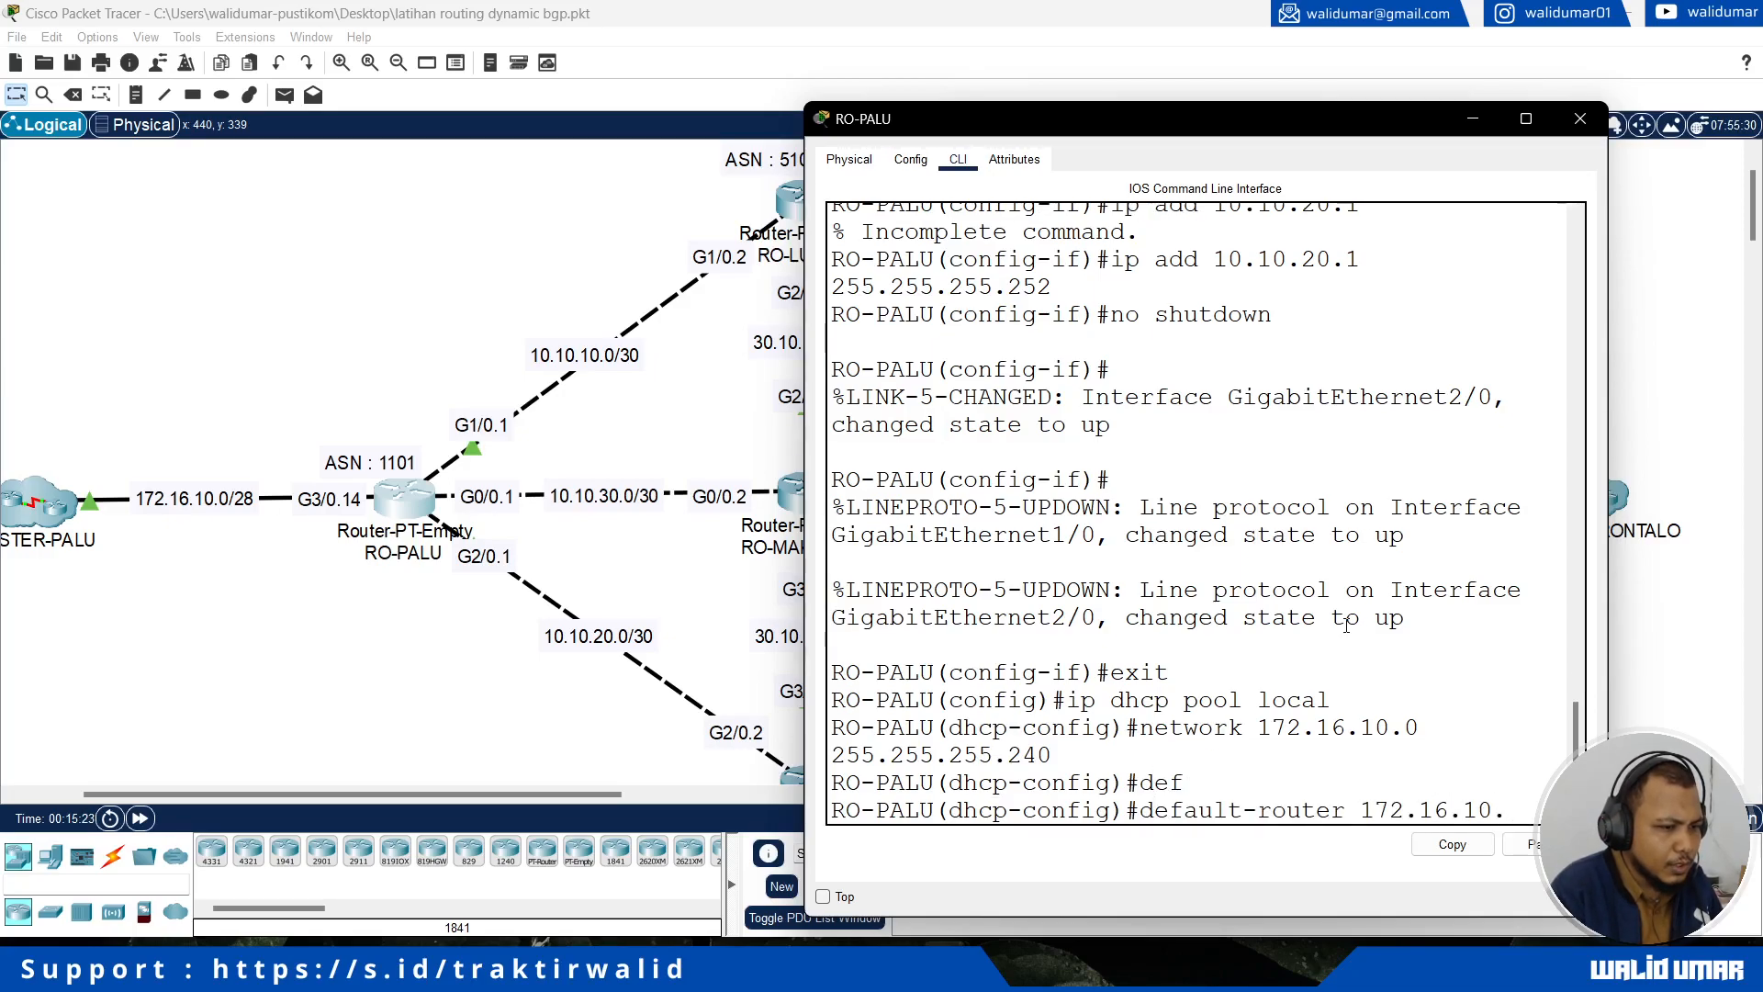
type("14")
key("Return")
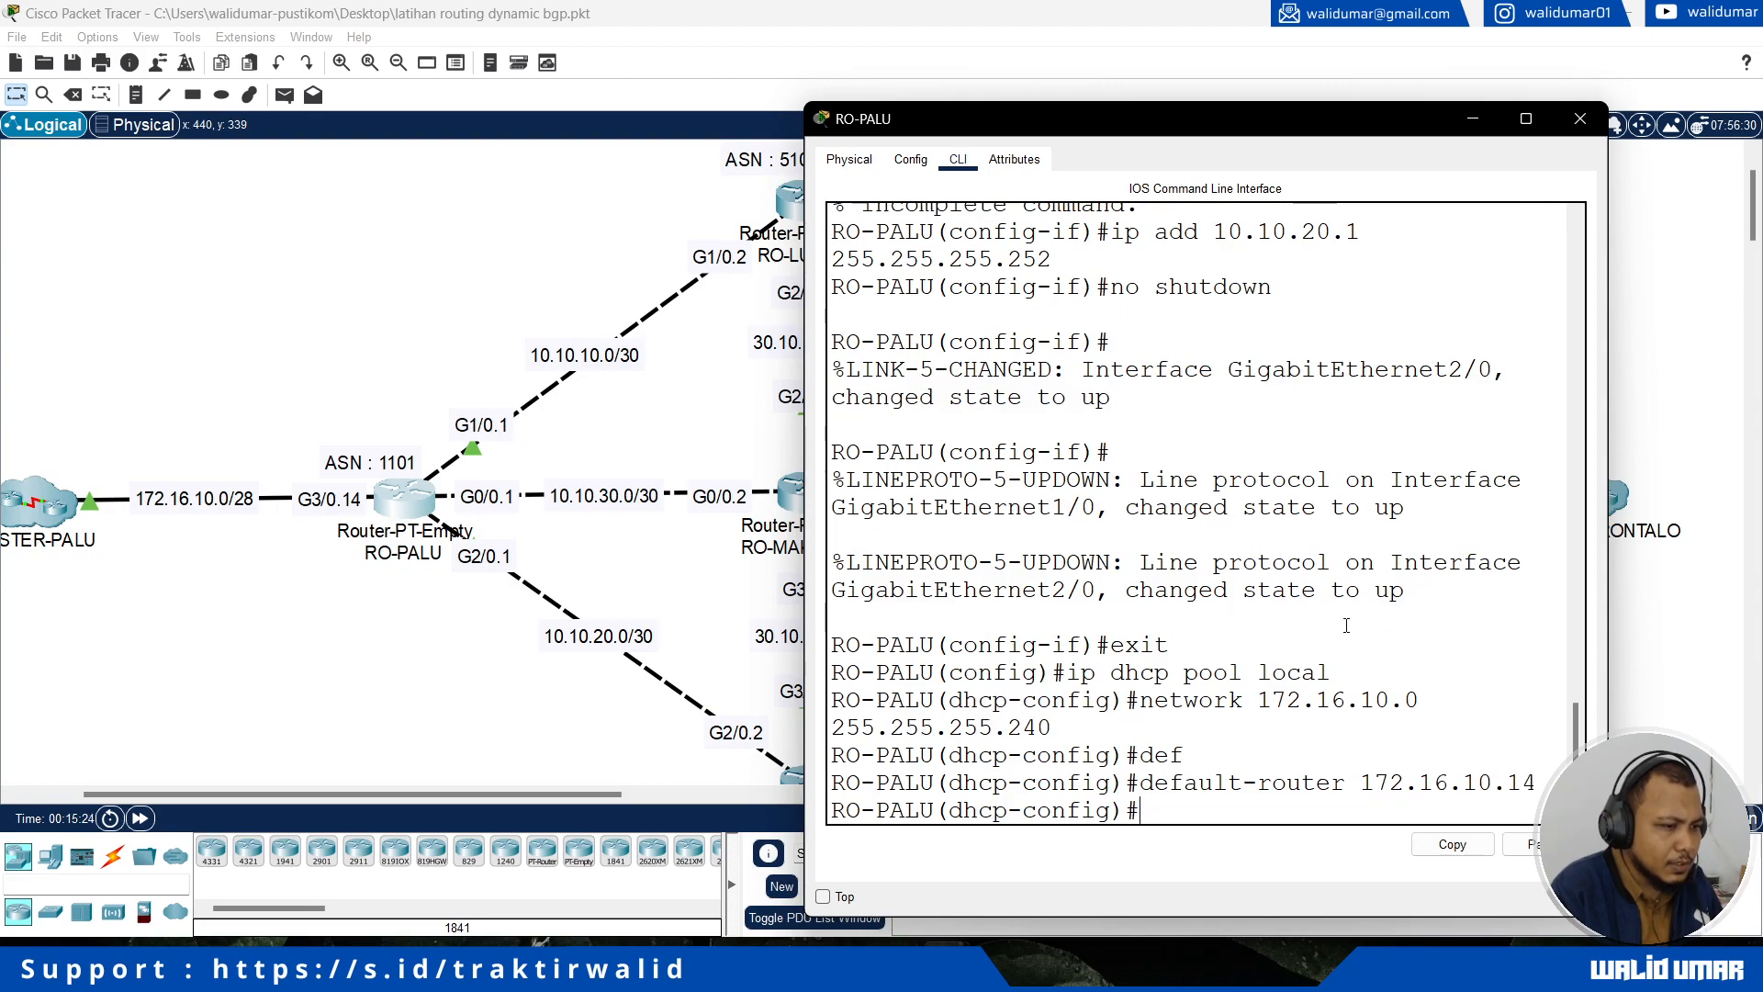
key("Return")
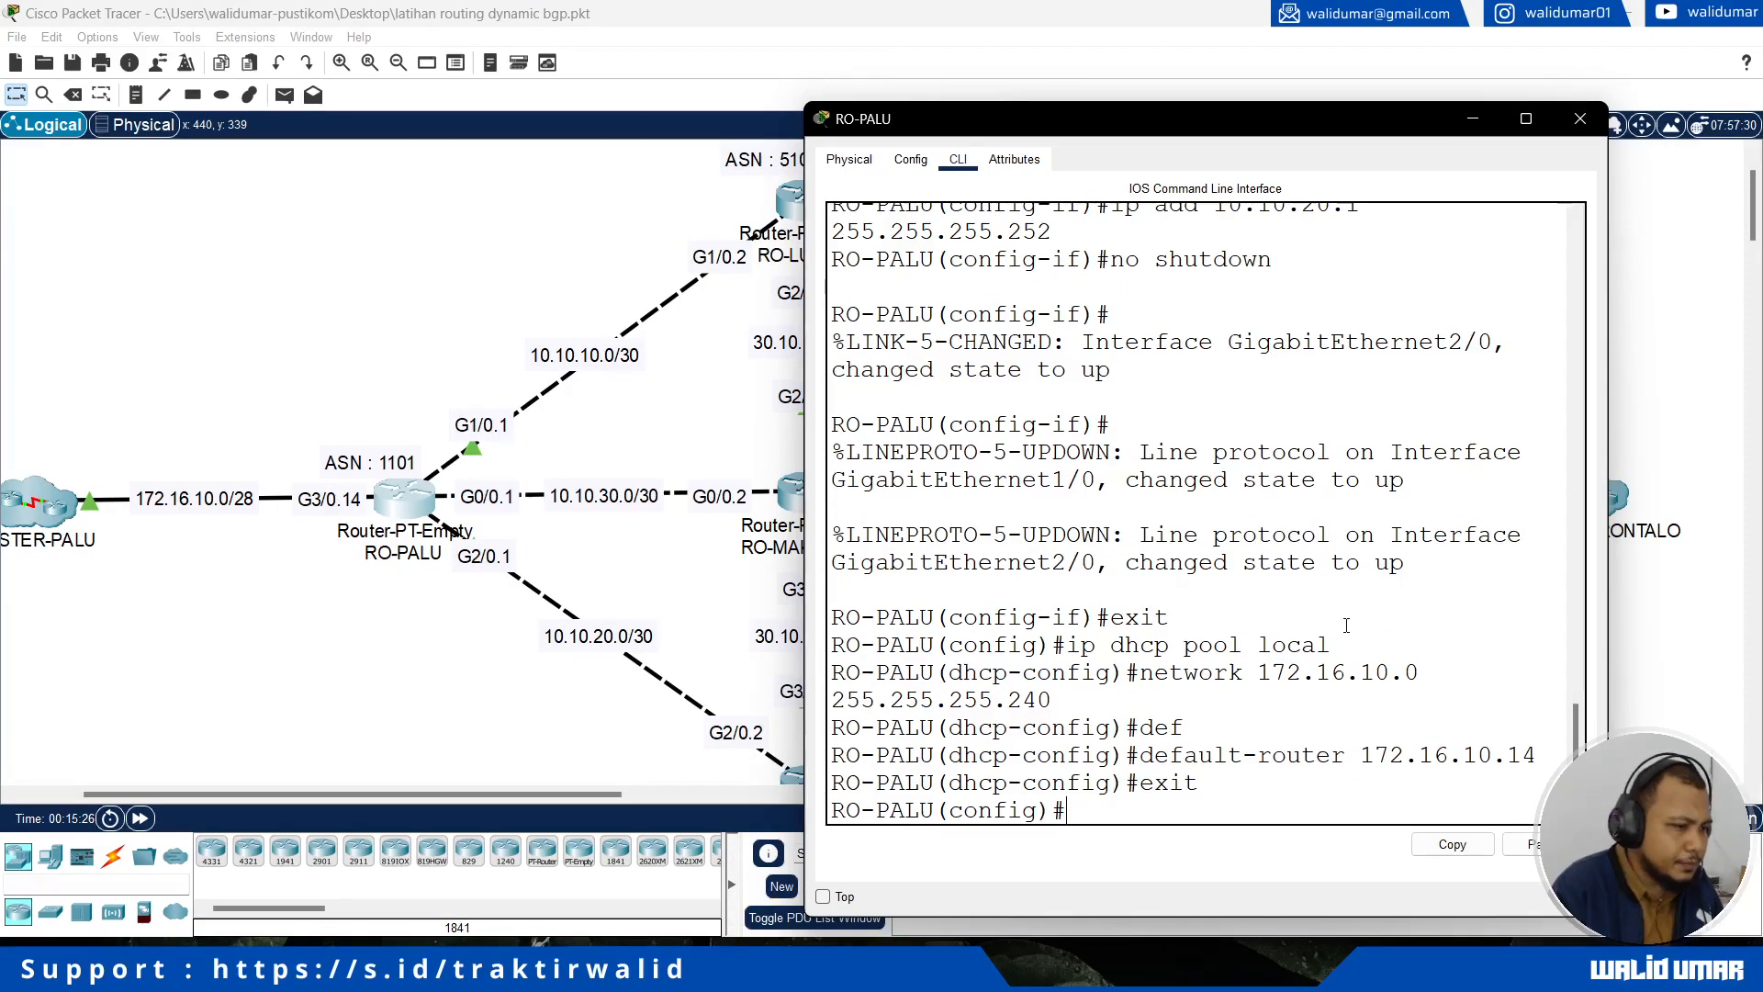
Step: Open RO-LUWUK's command line, exit interface configuration and create a DHCP pool named local
left_click(359, 356)
scroll(629, 409, "up", 2)
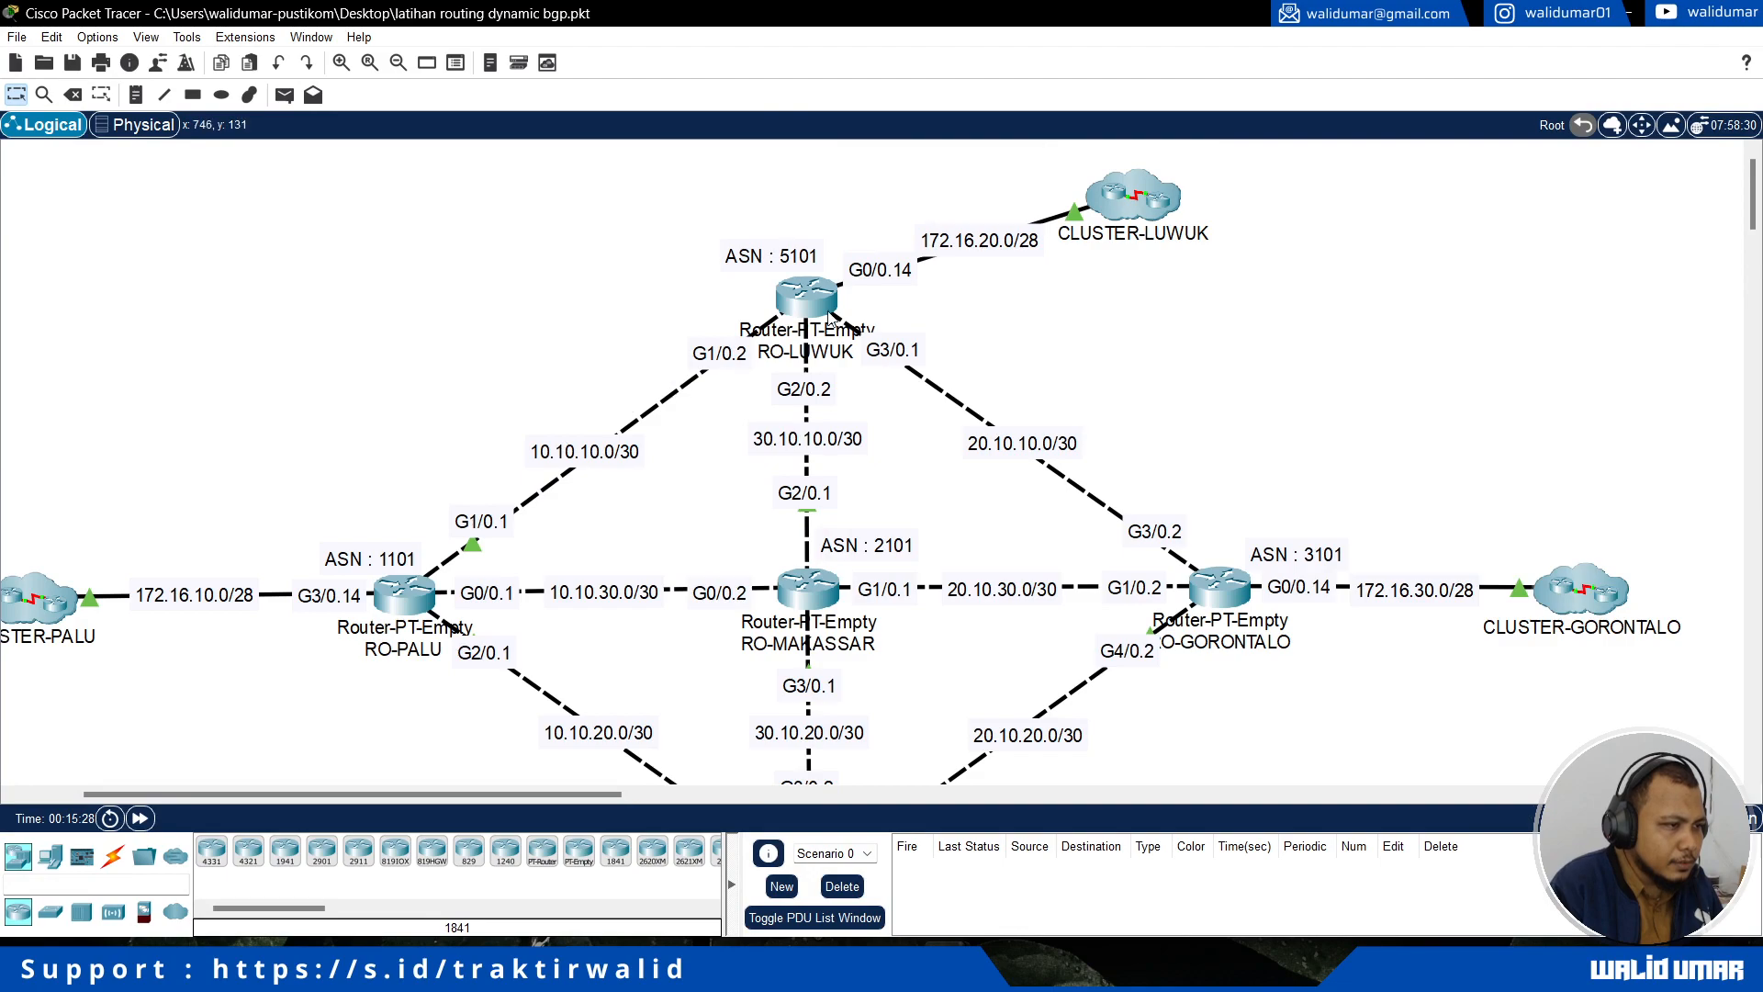
left_click(569, 964)
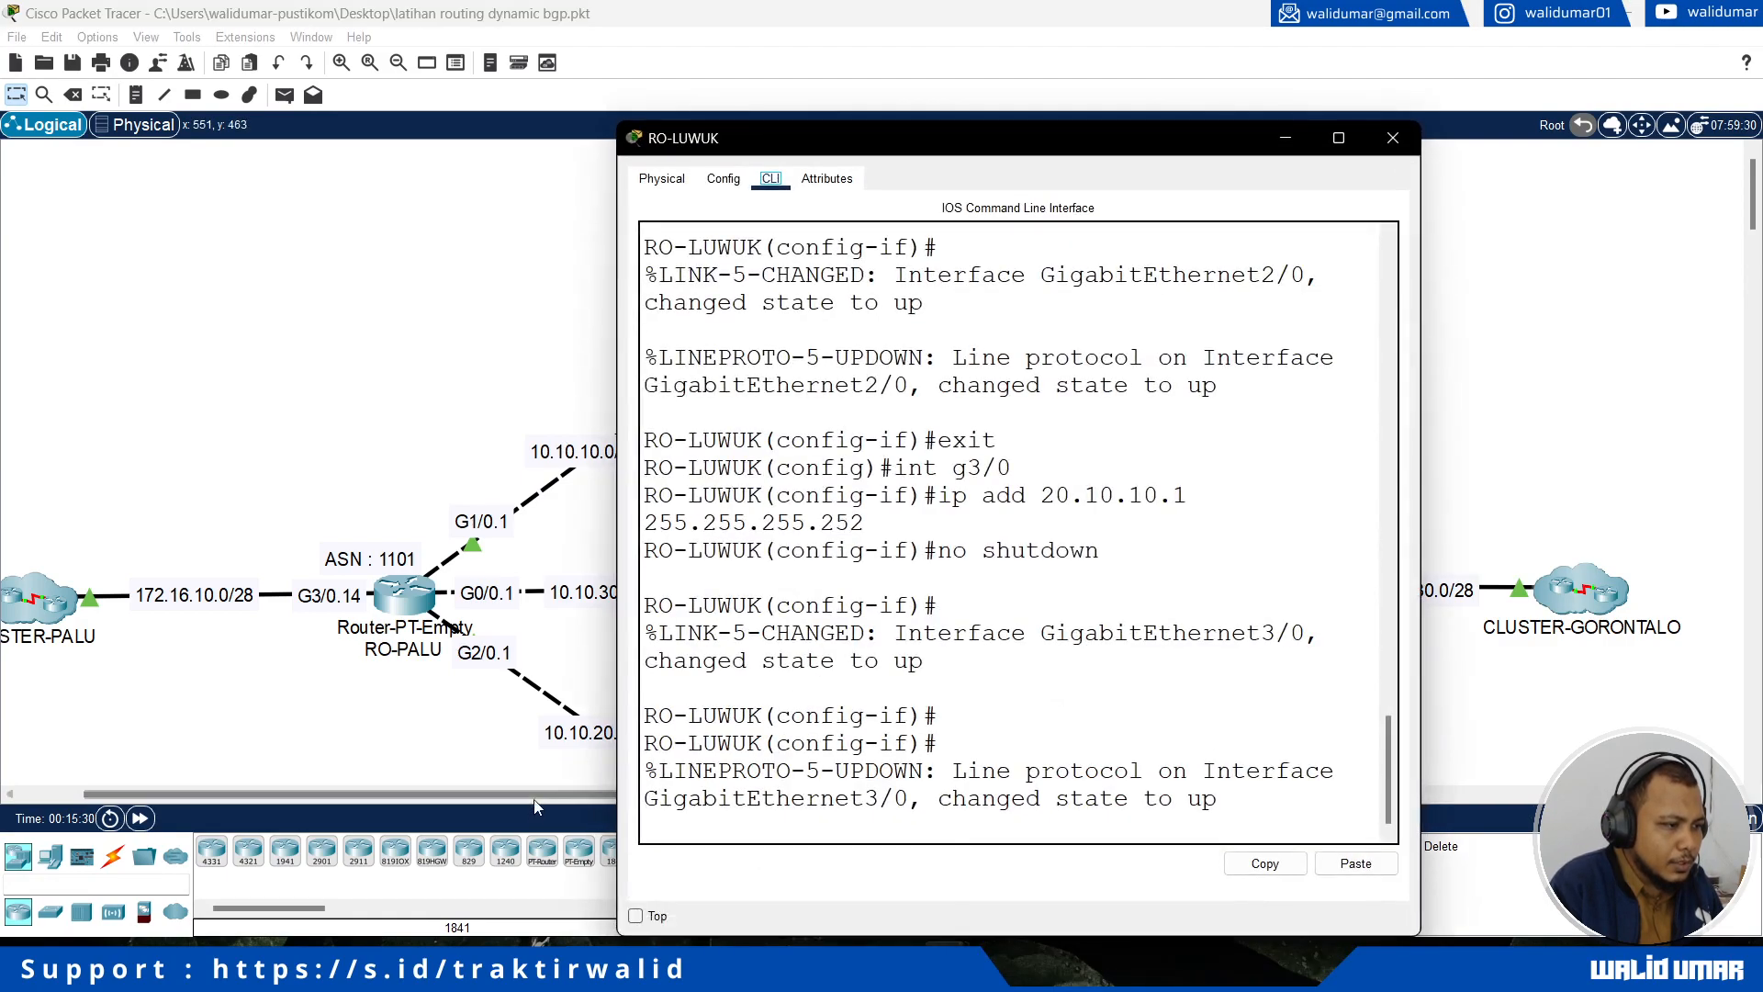
left_click_drag(861, 138, 1143, 135)
left_click_drag(530, 796, 650, 795)
left_click(450, 321)
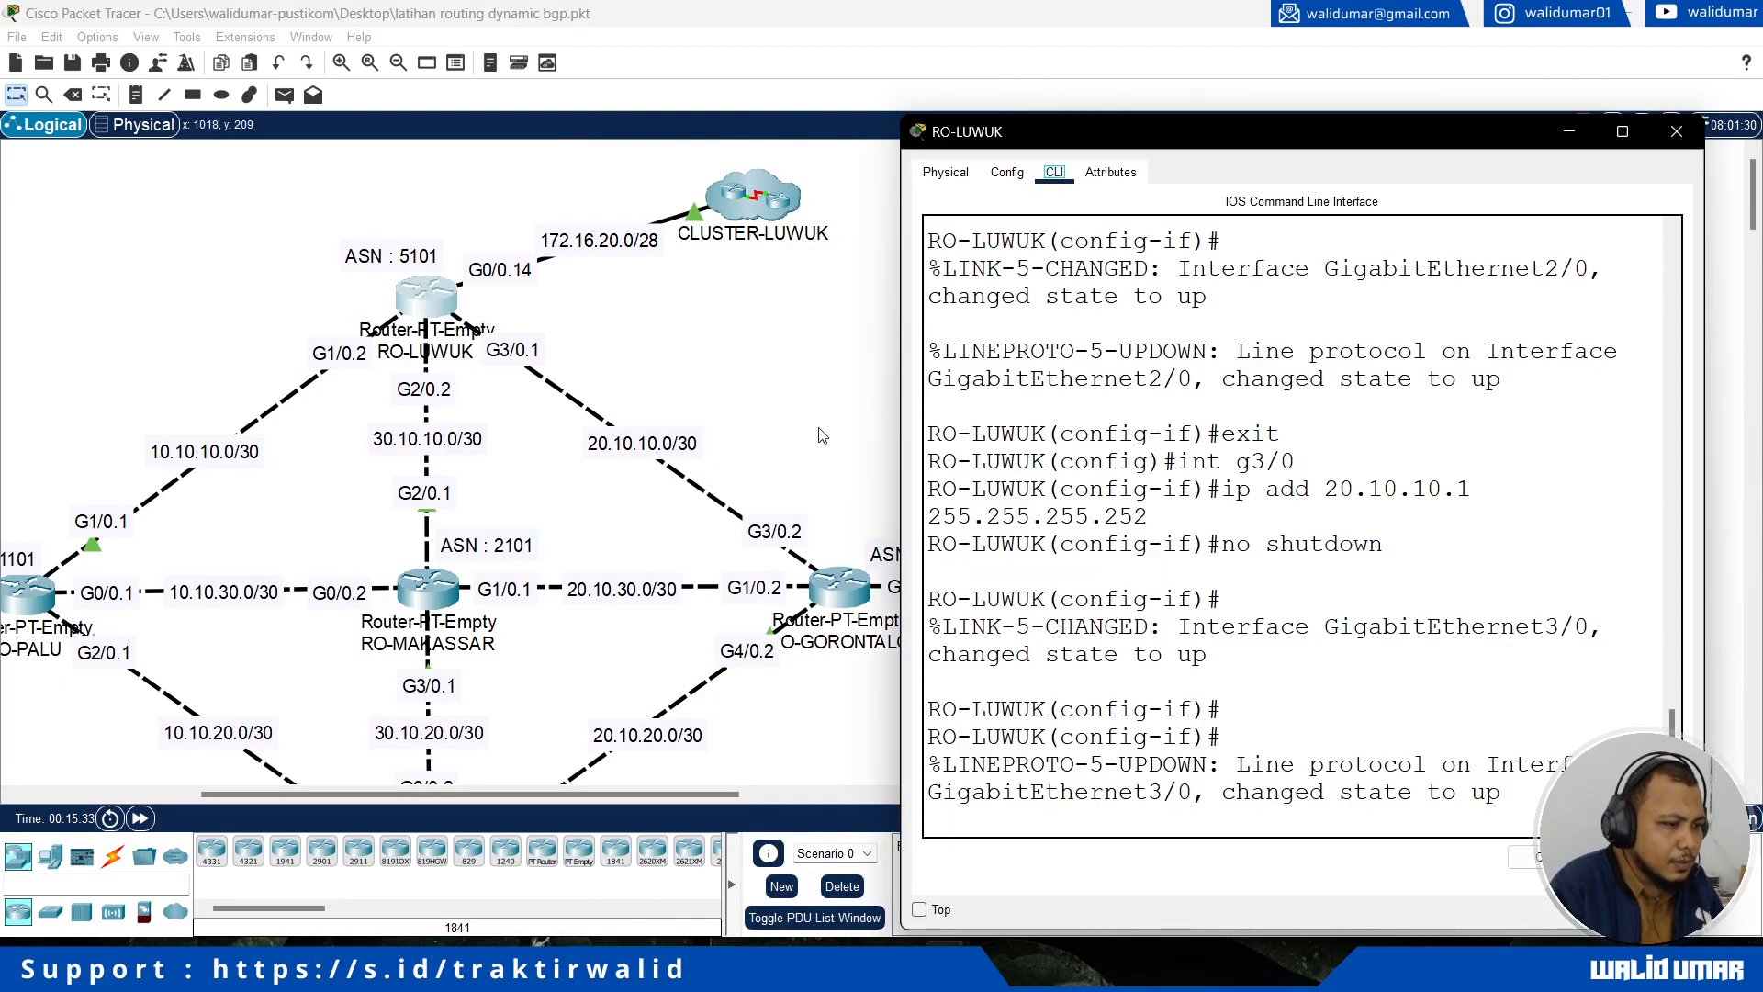
type("e")
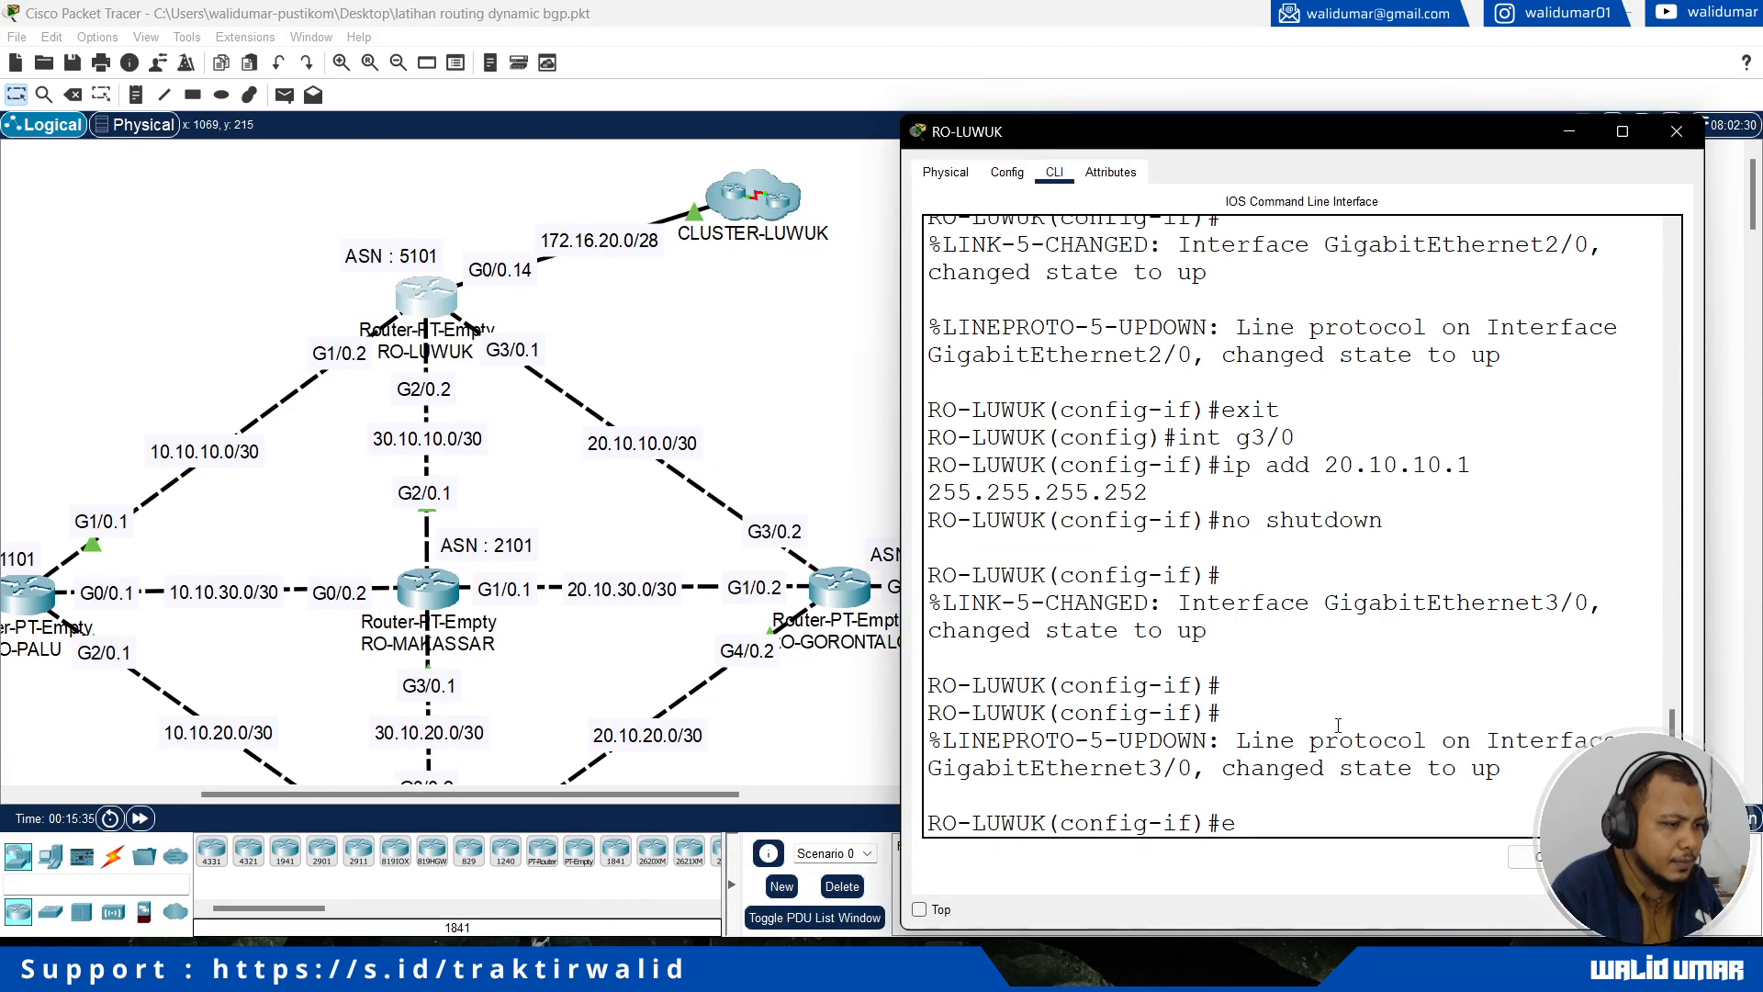
type("exit")
key("Return")
type("in")
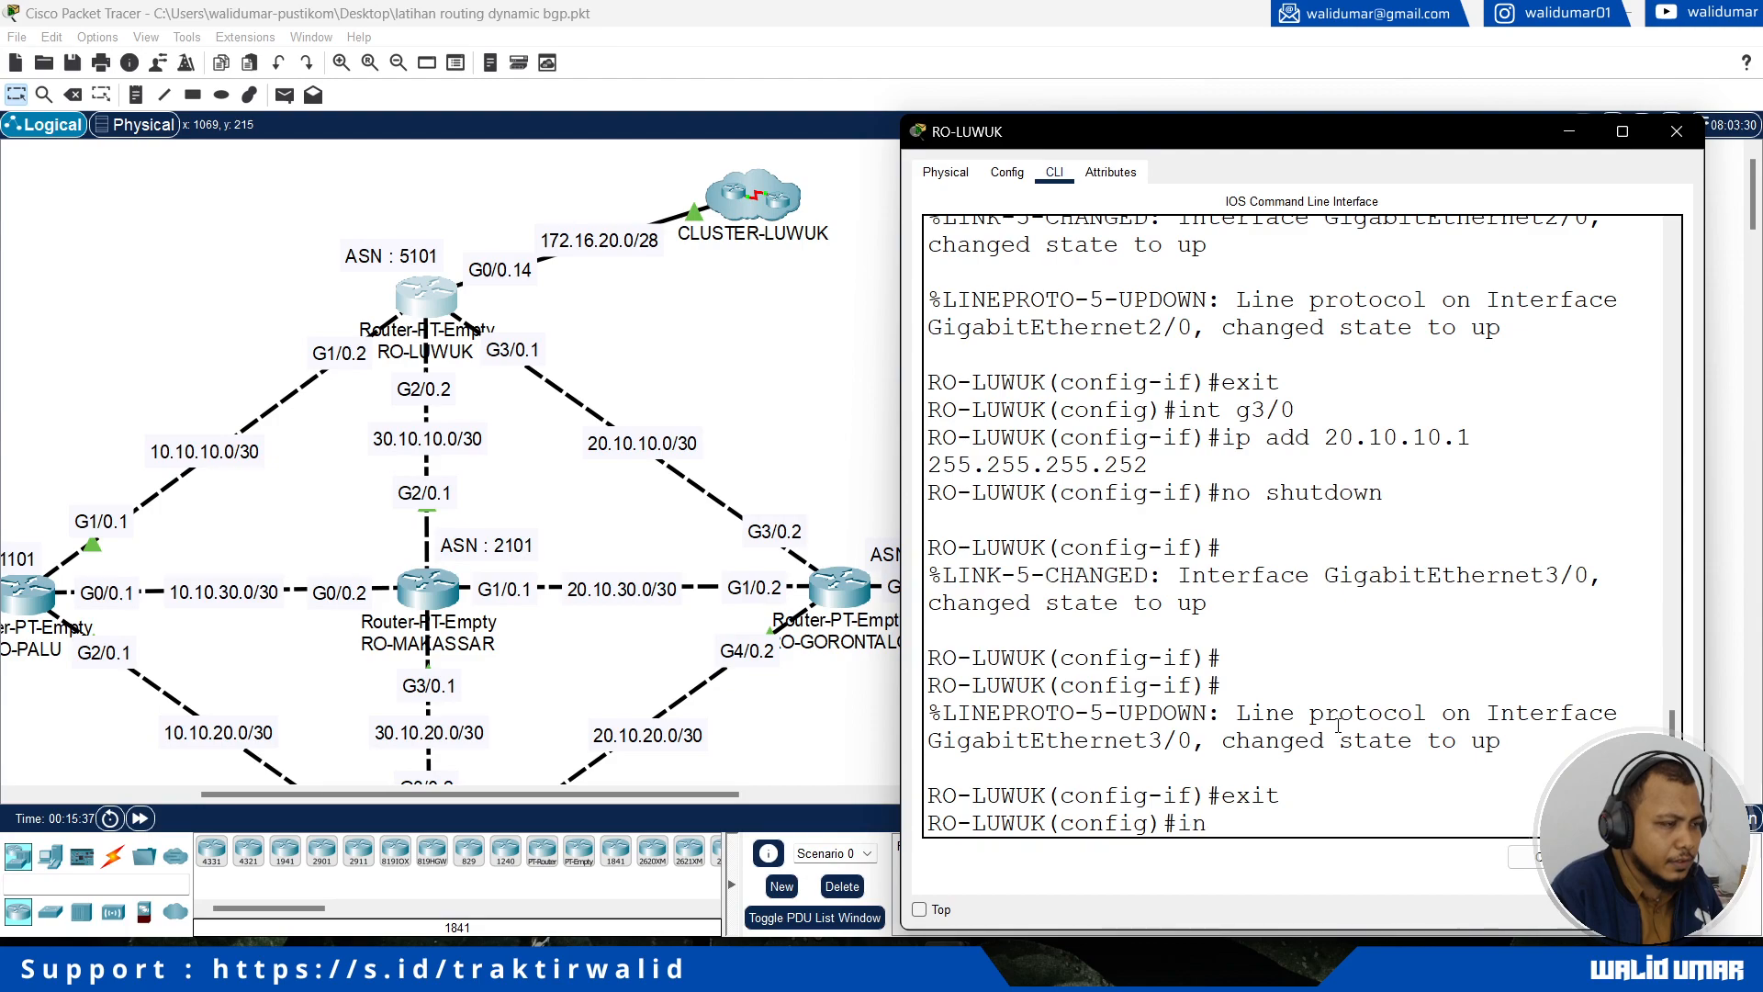
key("BackSpace")
type("p dhcp")
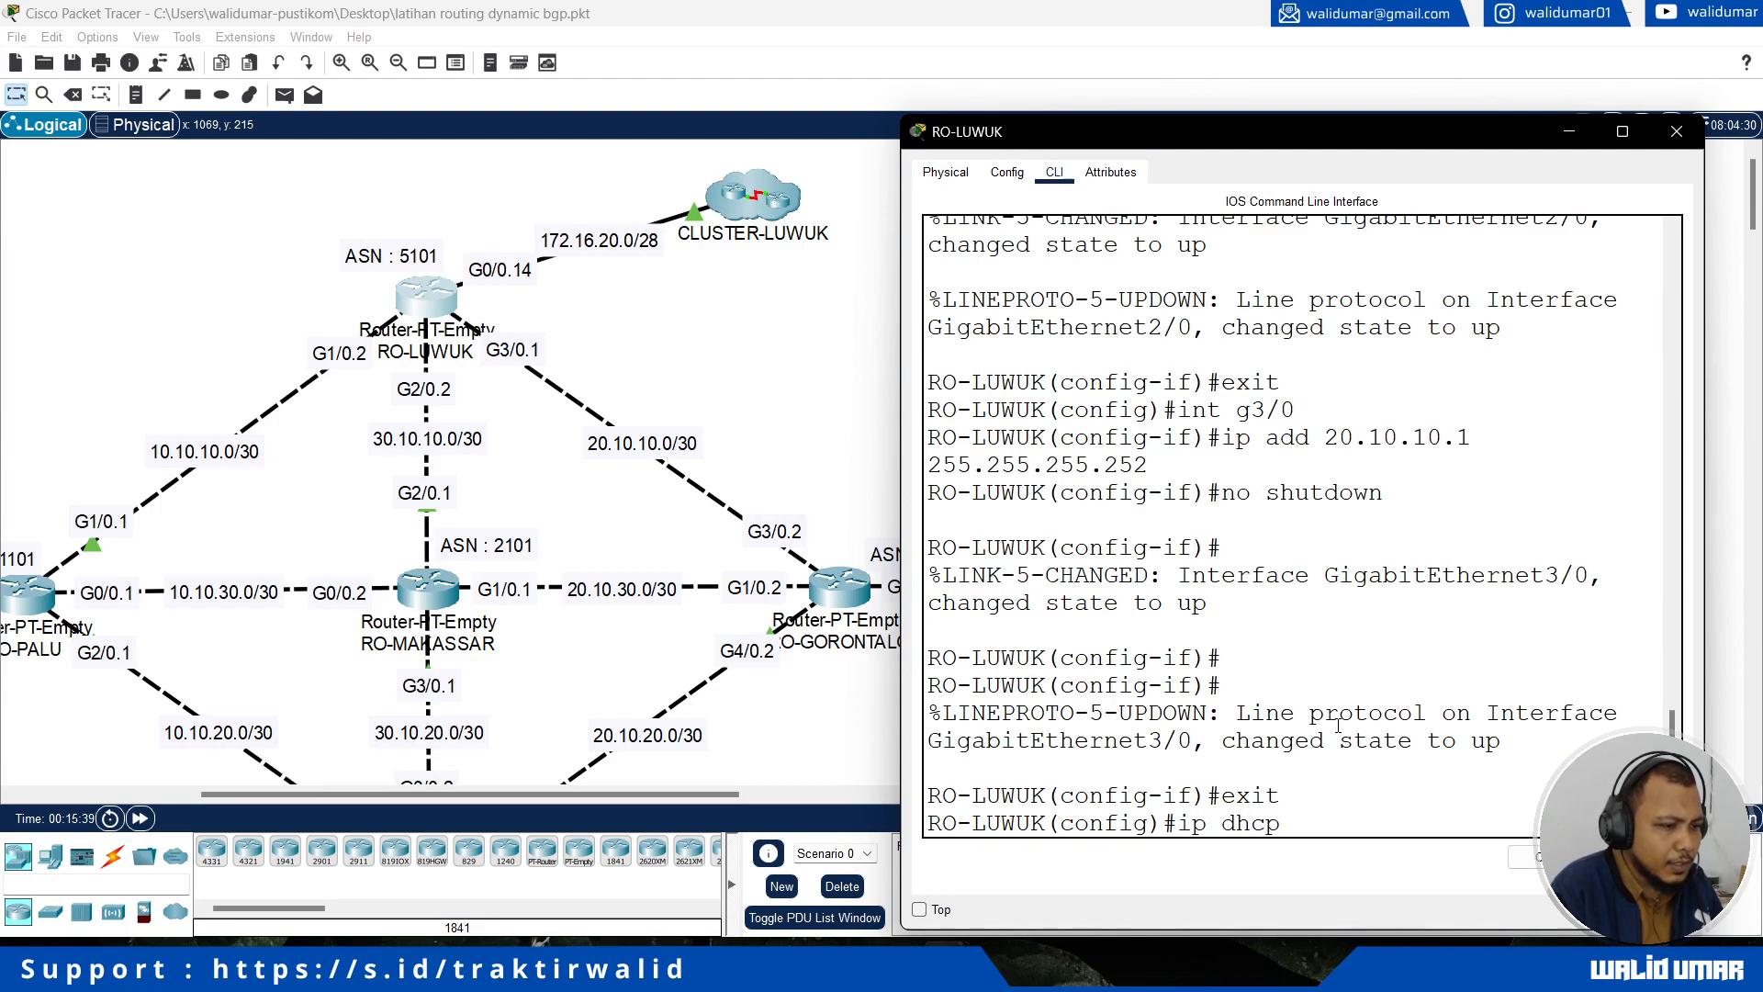
type(" pool loc")
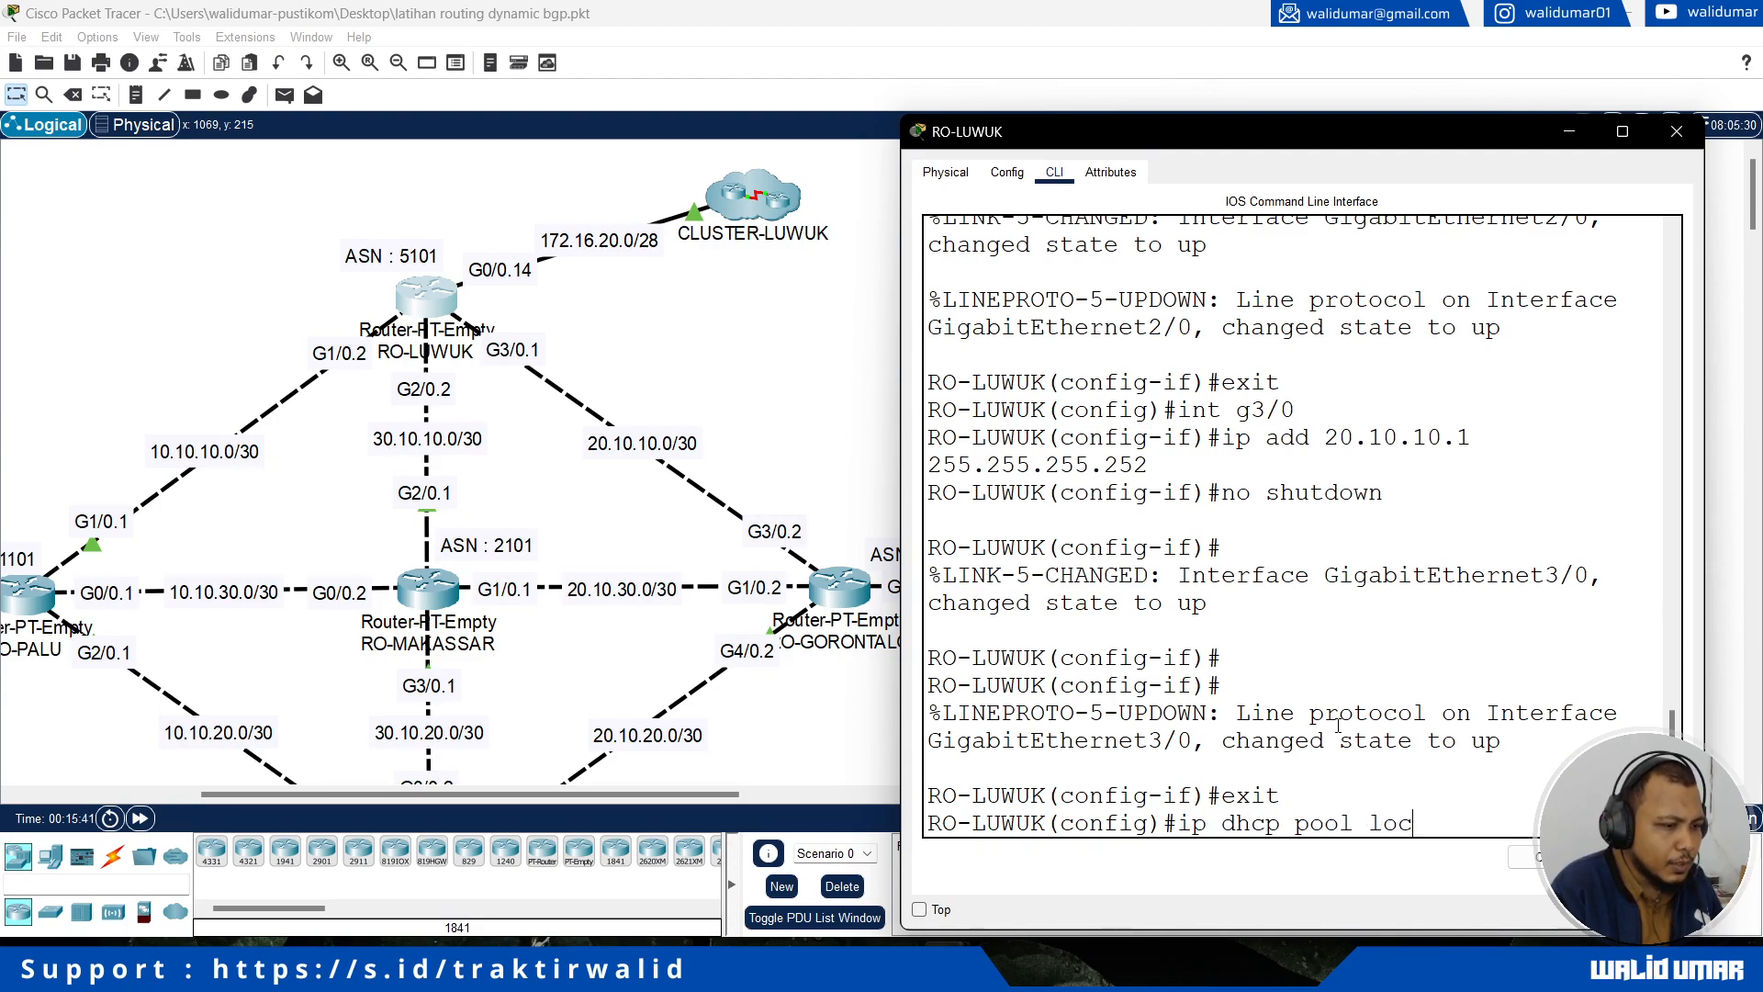
type("al")
key("Return")
Step: Set the network of RO-LUWUK's DHCP pool to 172.16.20.0 with mask 255.255.255.240
type("network 17")
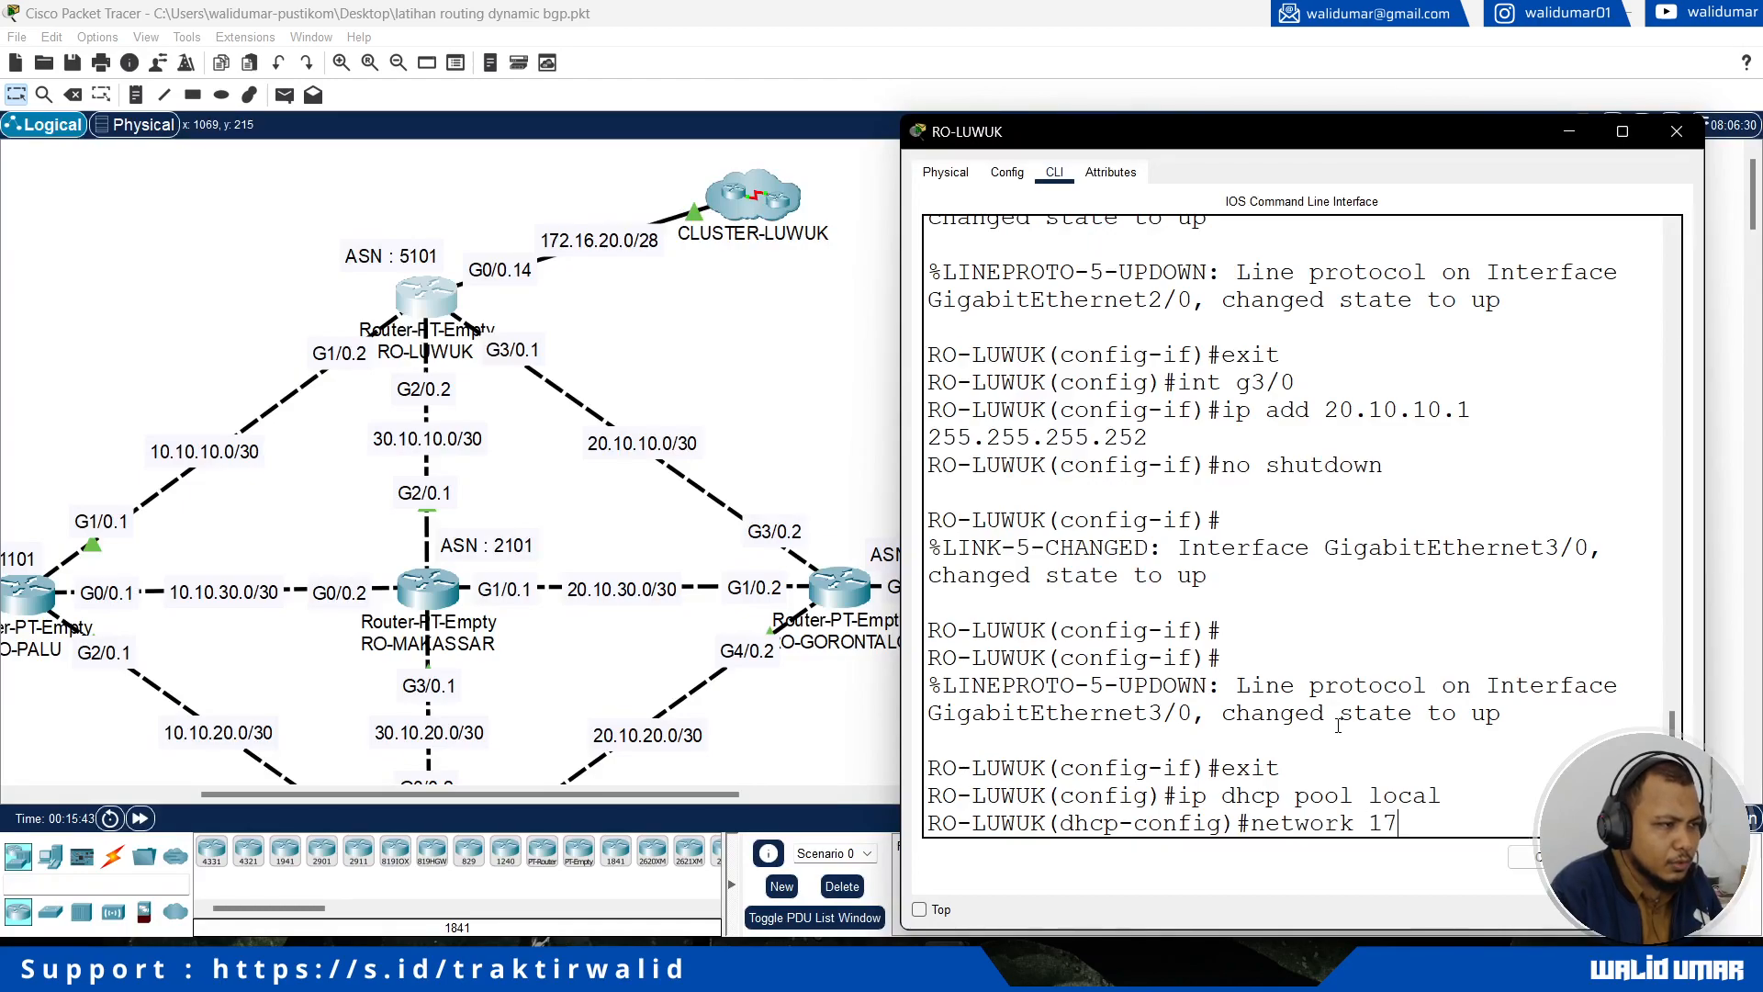
type("2.16.20.0 255.255.255.240")
key("Return")
Step: Set the default router of RO-LUWUK's DHCP pool to the router's own address on the 172.16.20.0/28 link and exit the pool configuration
type("def")
key("Tab")
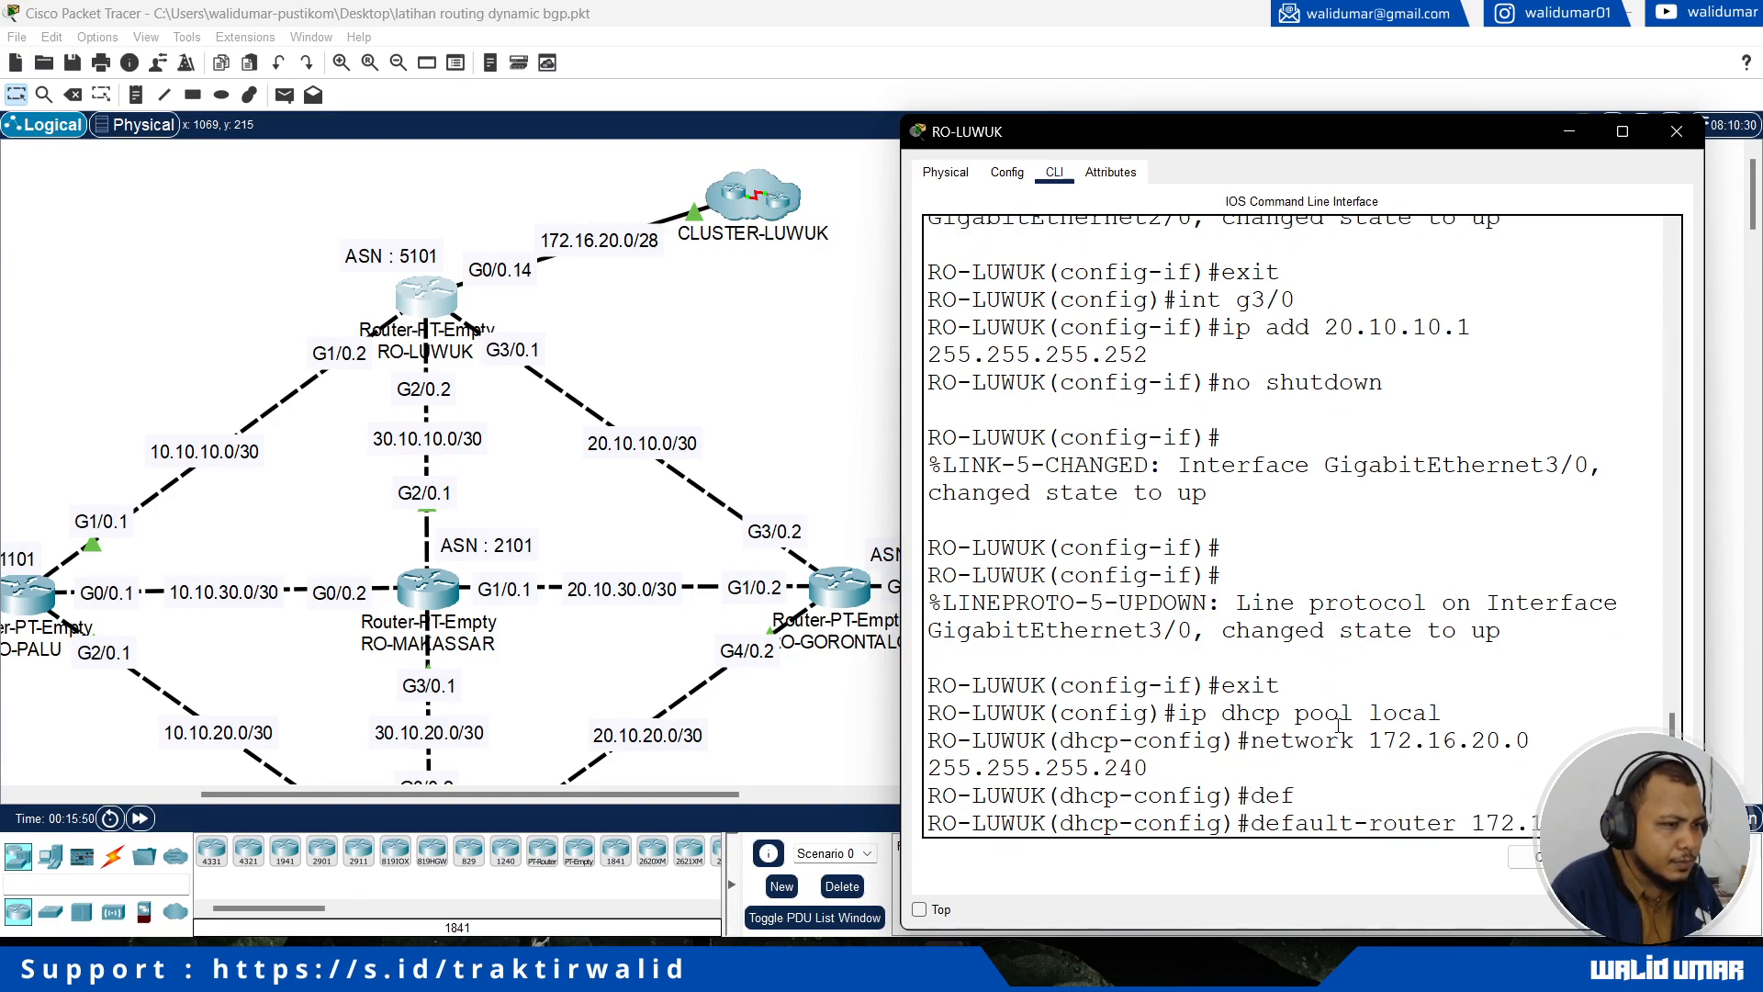
type("172.1")
key("Return")
type("exit")
key("Return")
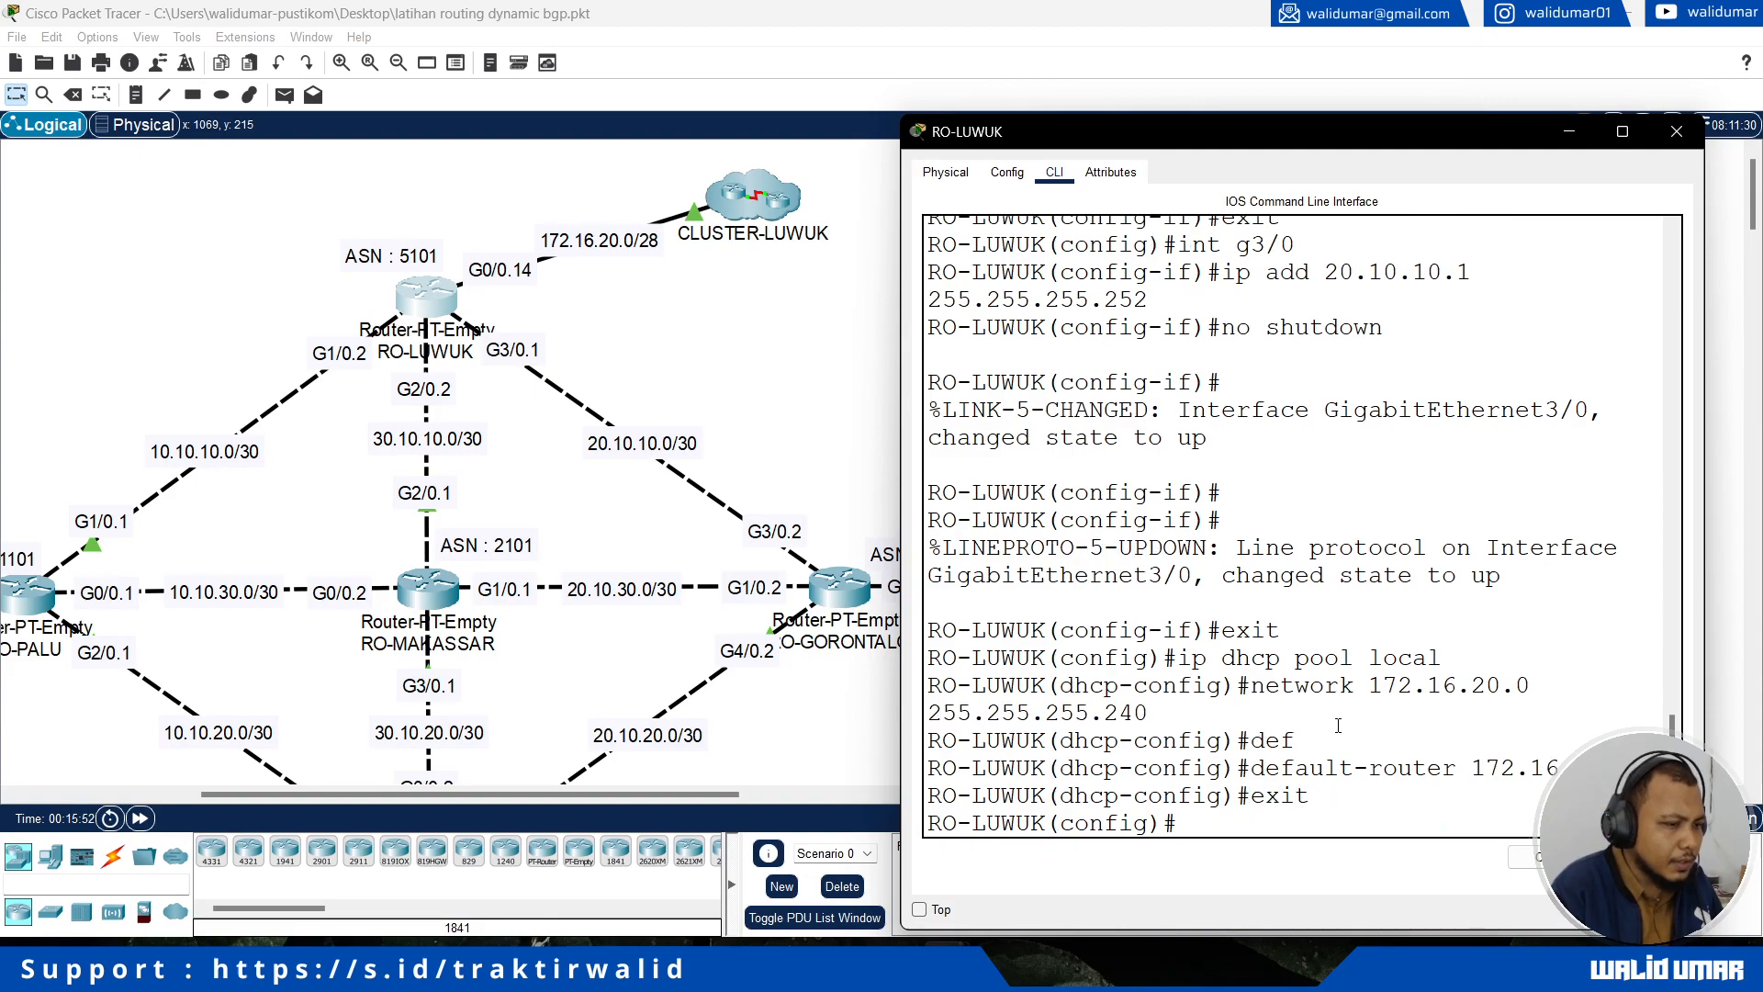
Step: Open RO-GORONTALO's command line and create a DHCP pool named local
left_click(808, 462)
scroll(835, 514, "down", 1)
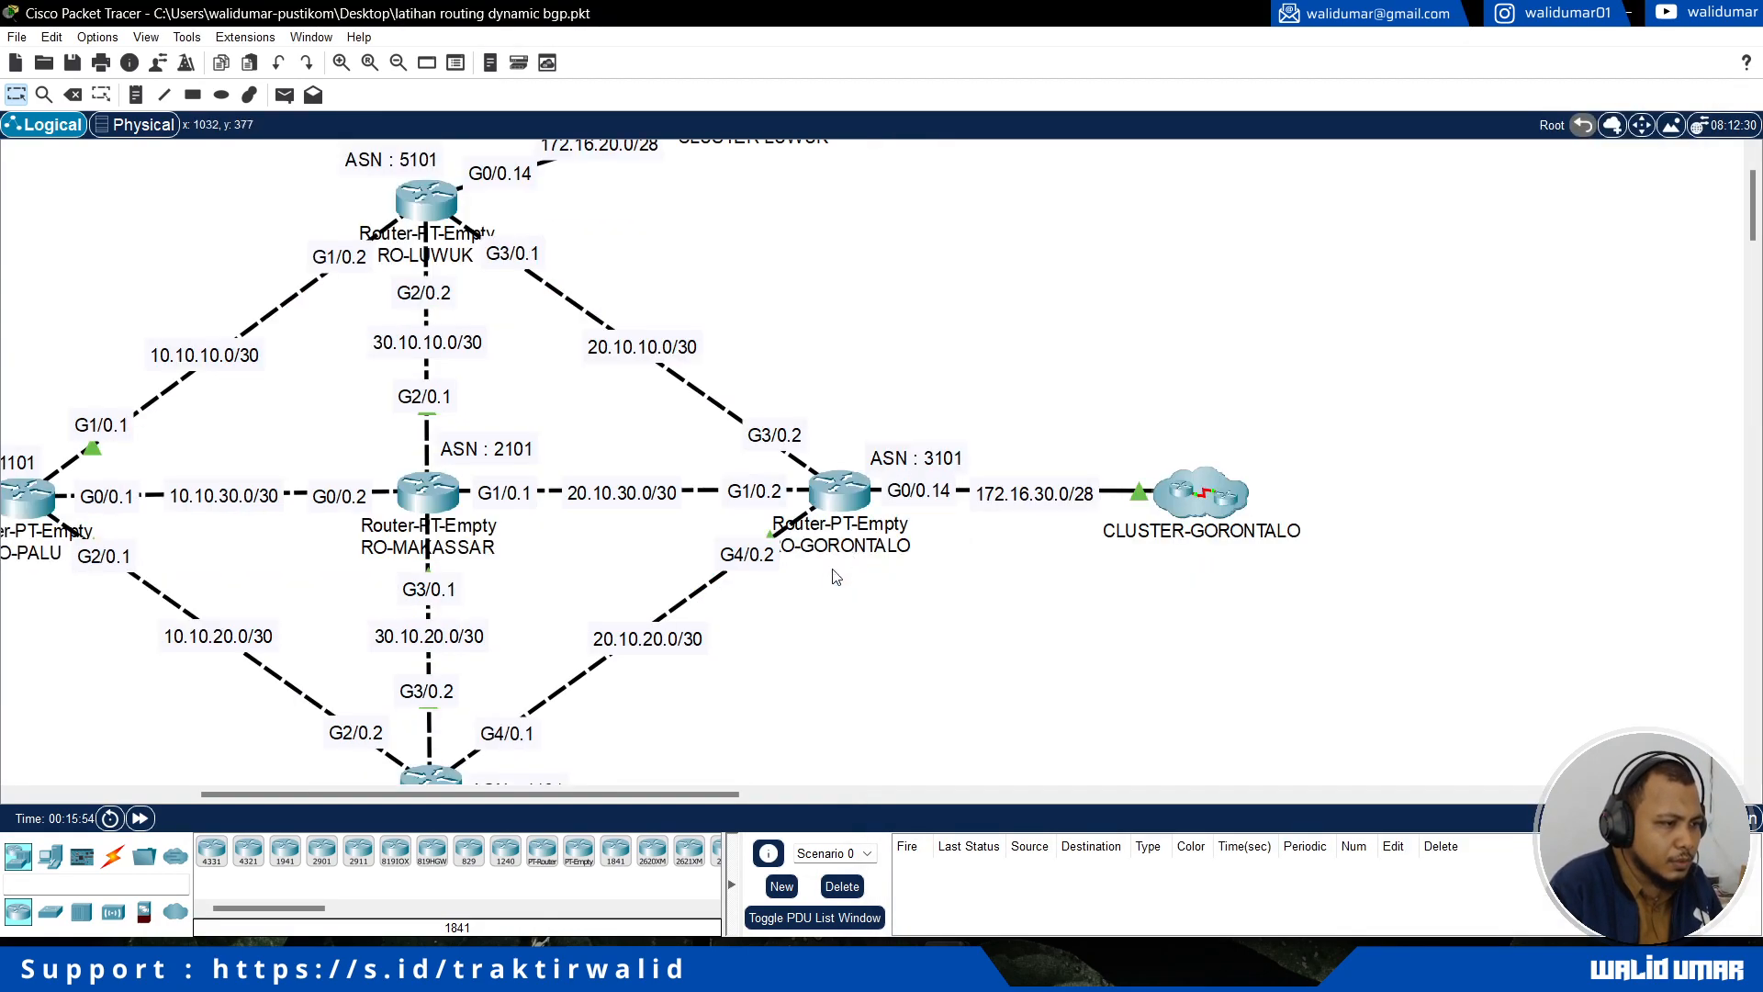
left_click_drag(642, 796, 747, 795)
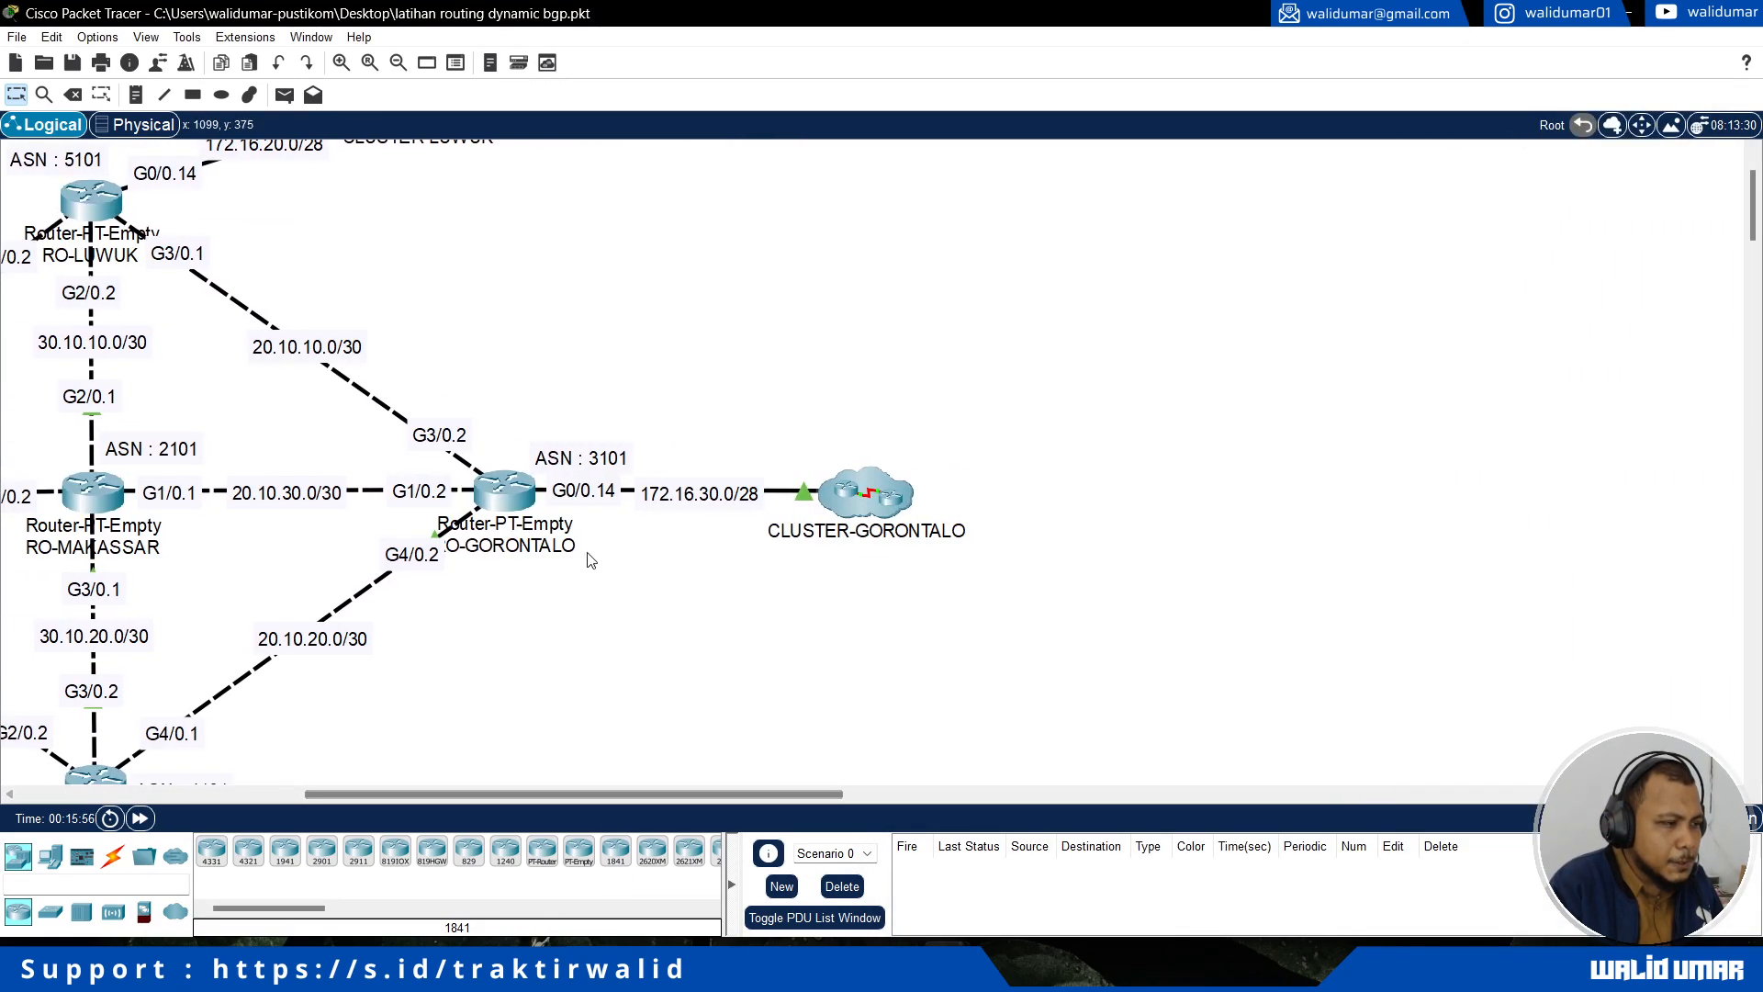
left_click(504, 489)
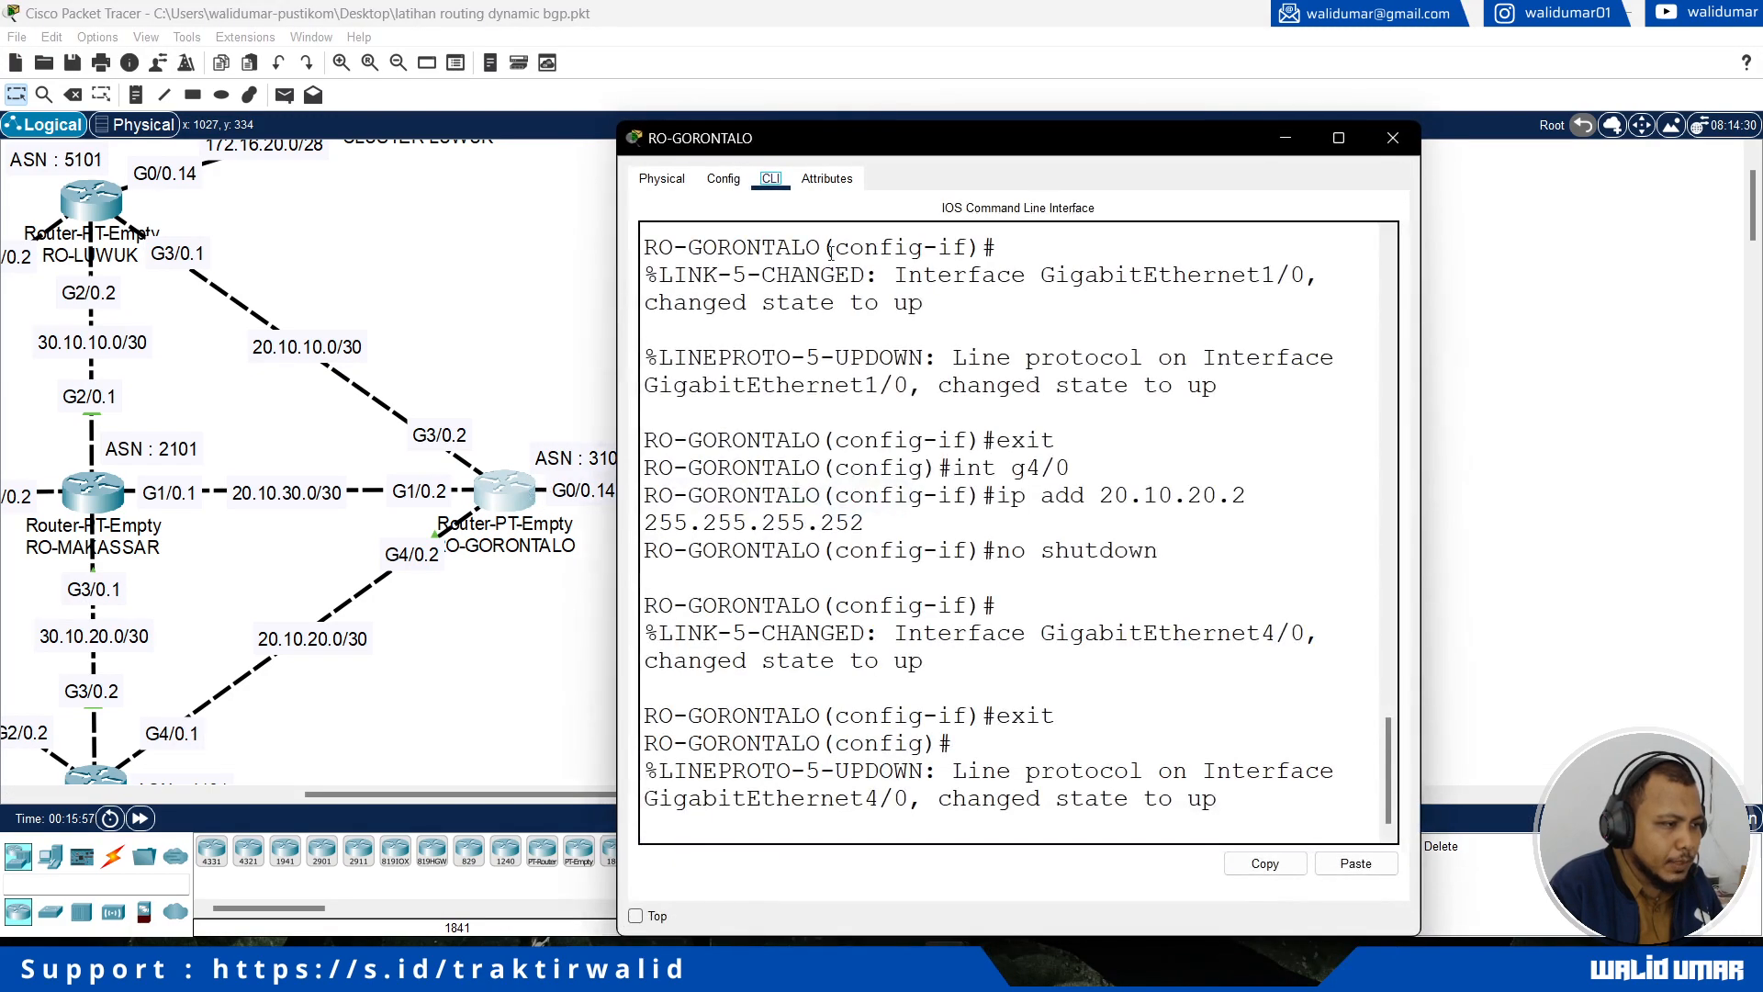
left_click_drag(824, 152, 1133, 137)
key("Return")
type("enip dh")
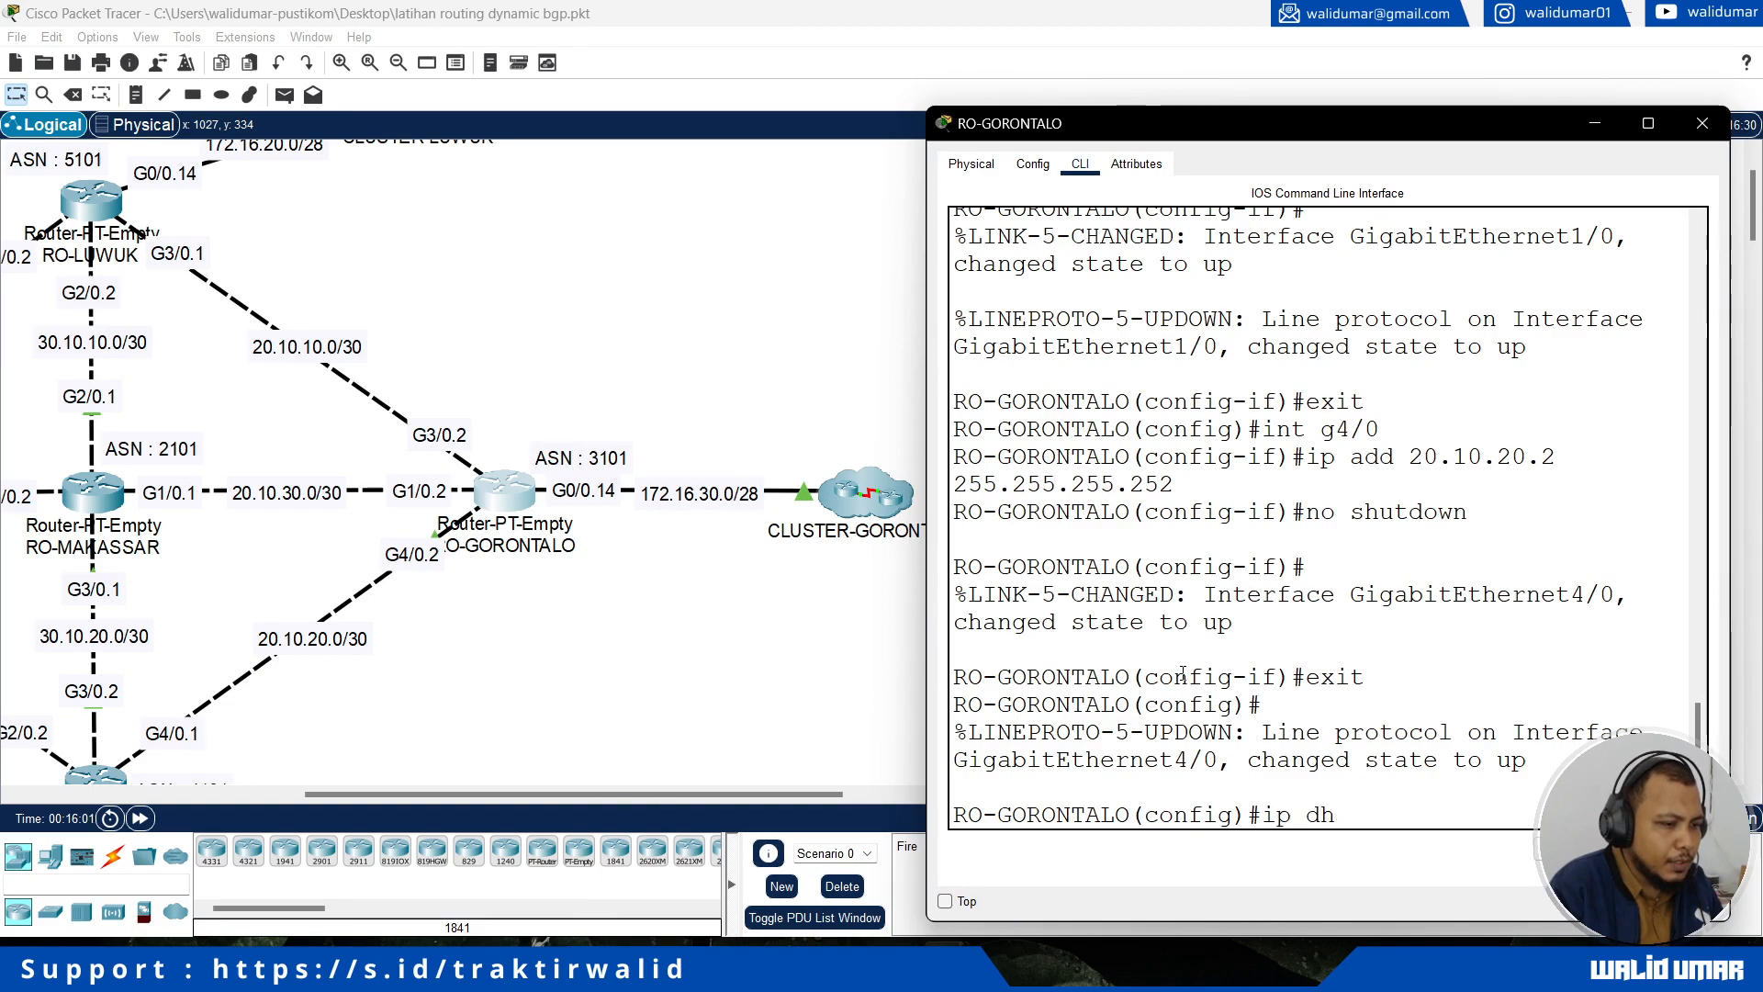
type("cp pool local")
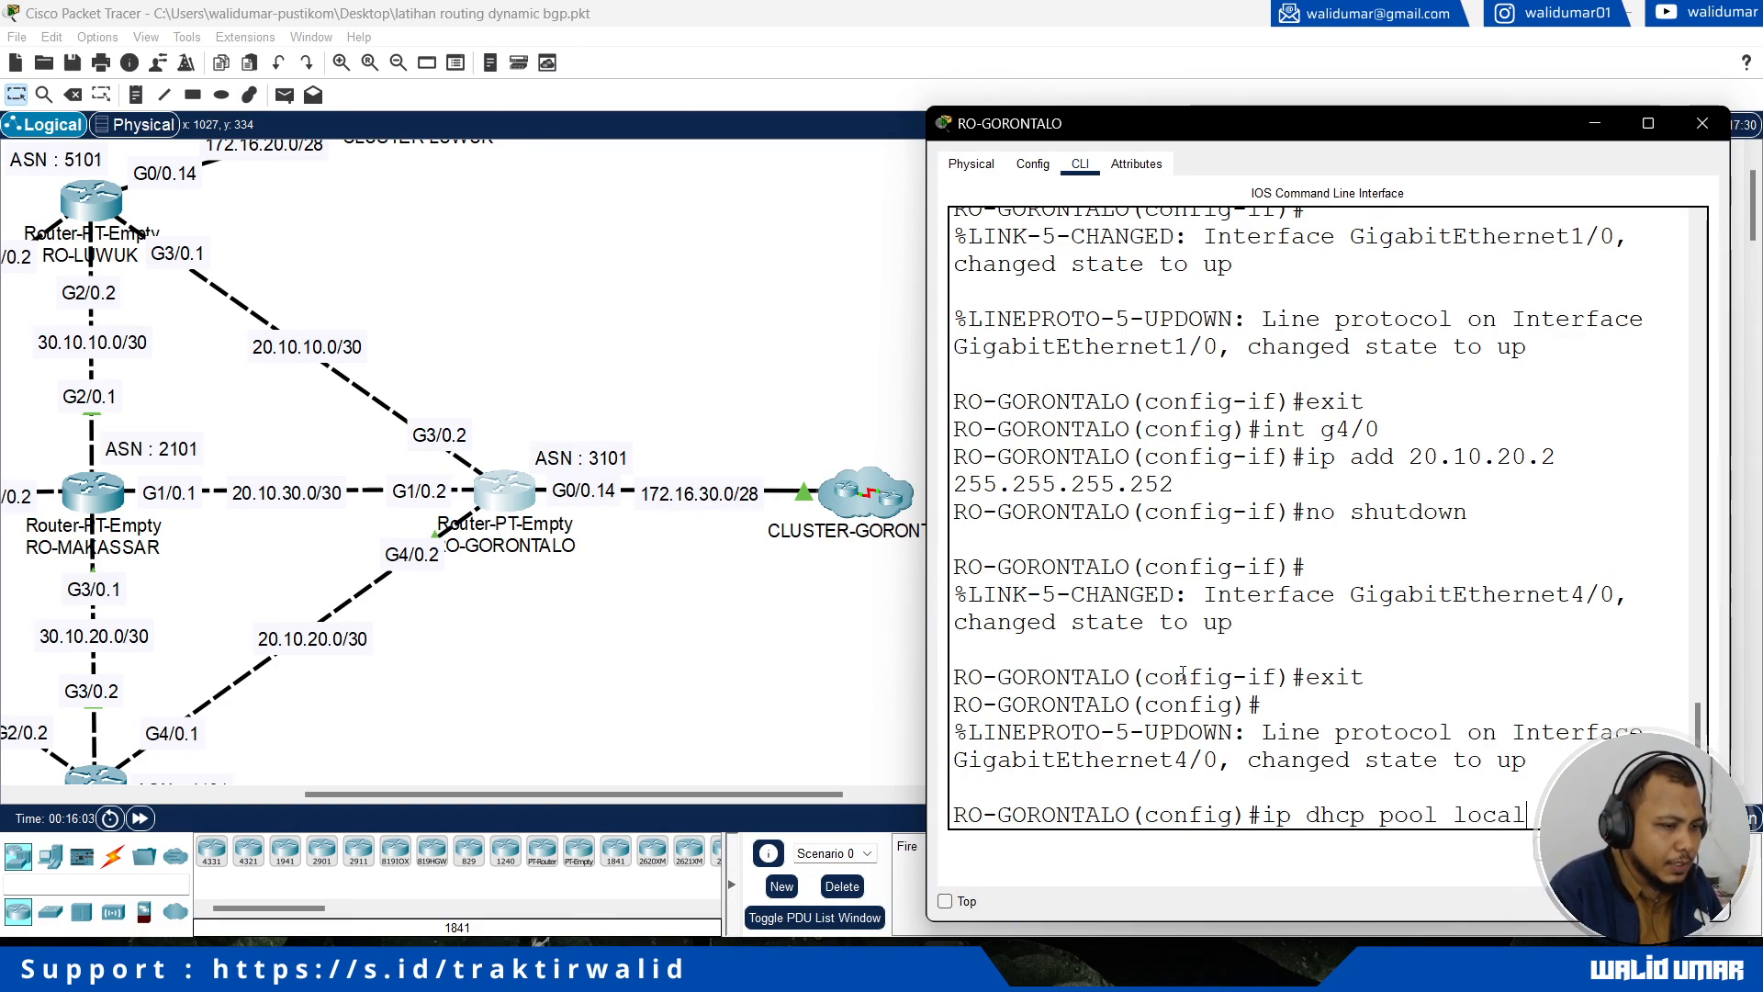
key("Return")
Step: Set the network of RO-GORONTALO's DHCP pool to 172.16.30.0 with mask 255.255.255.240
type("network 172.16.30.0 ")
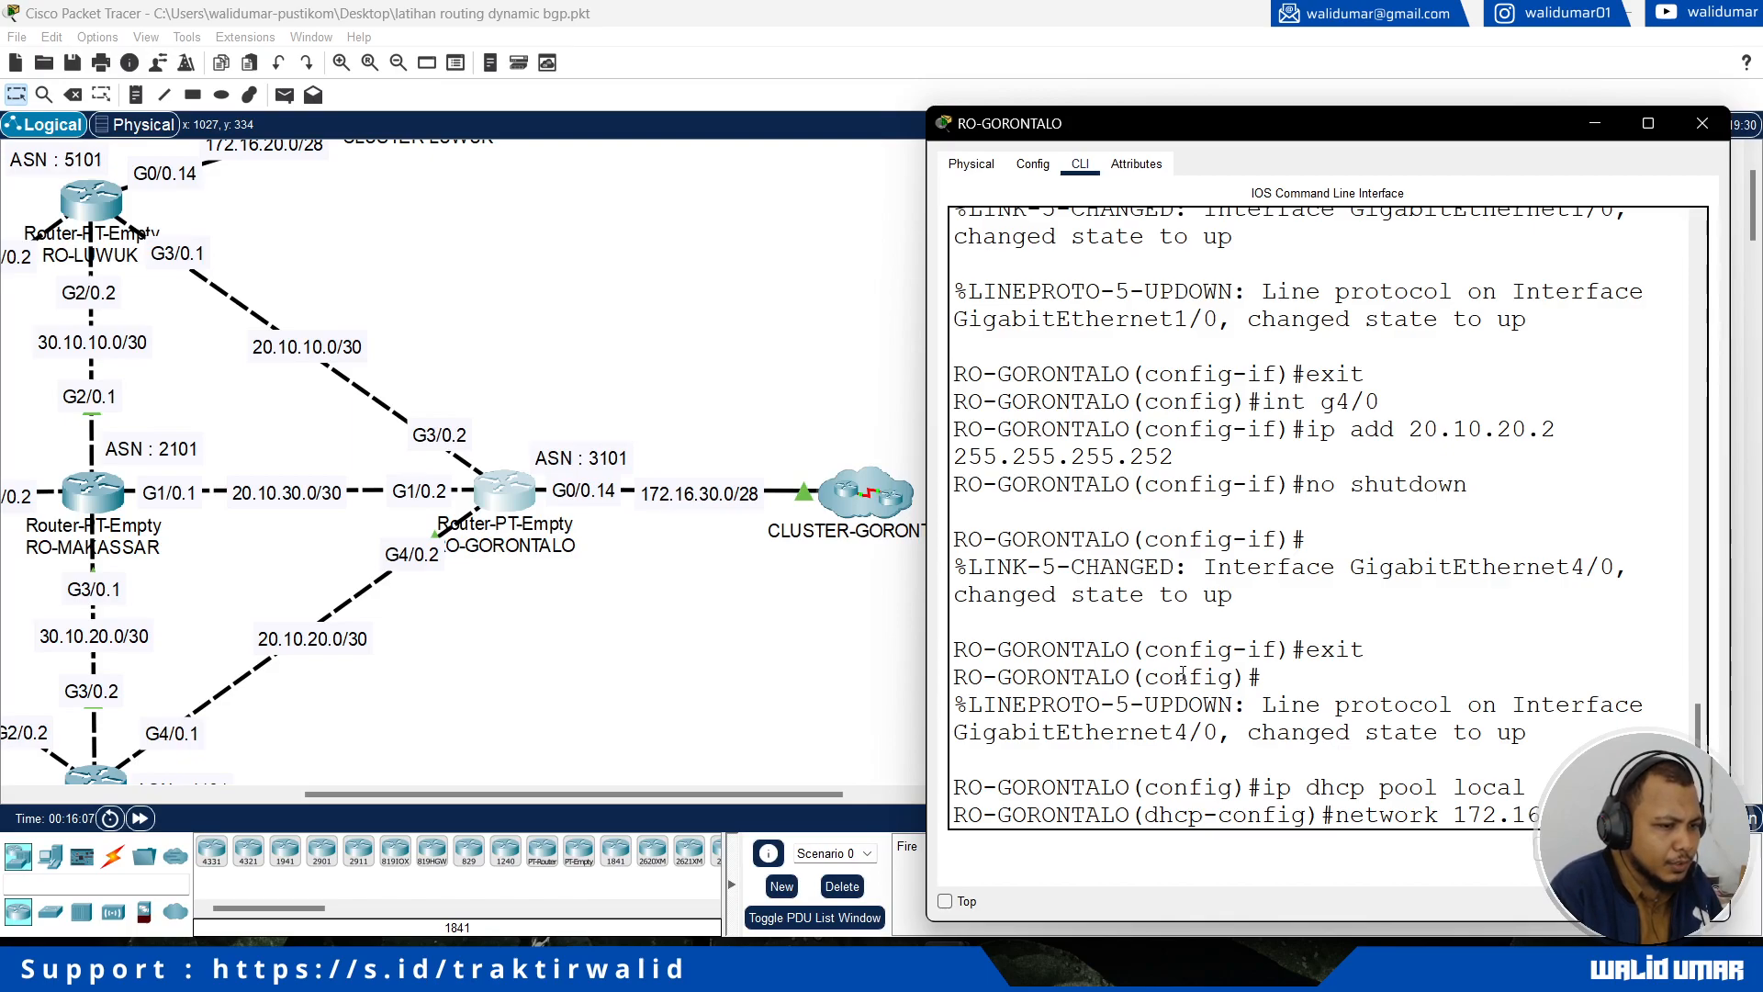
type("255.255.255.240")
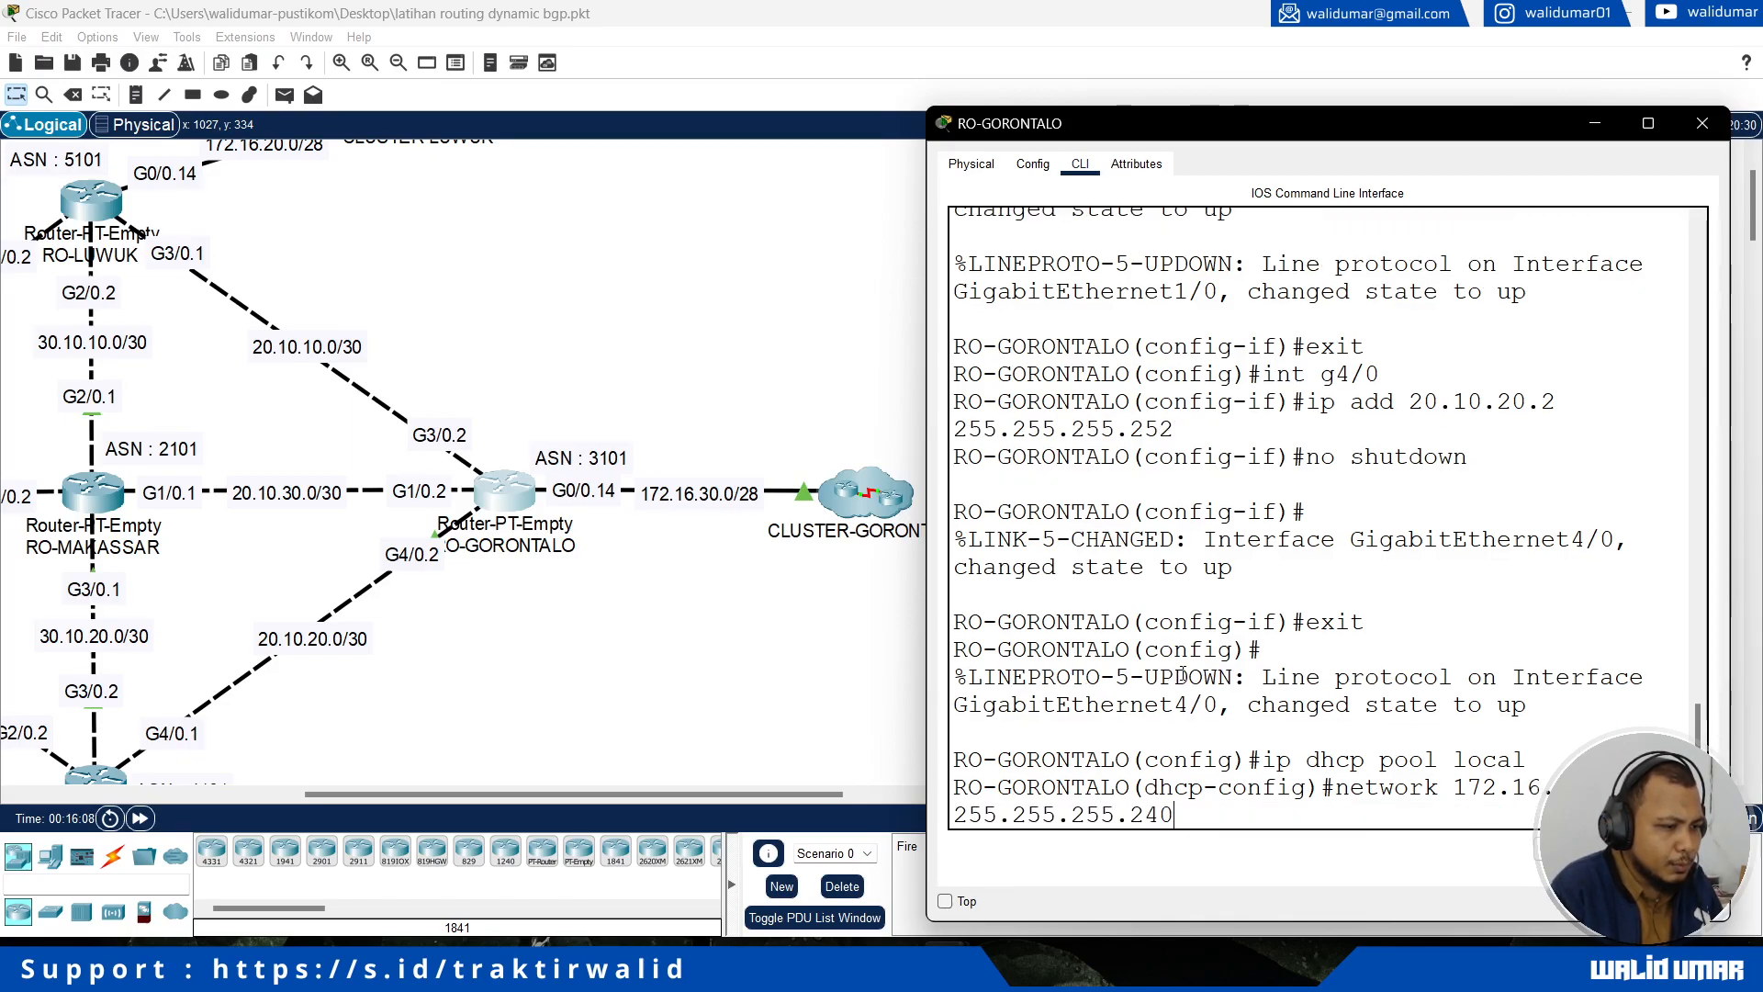
key("Return")
Step: Set the default router of RO-GORONTALO's DHCP pool to 172.16.30.14
type("def")
key("Tab")
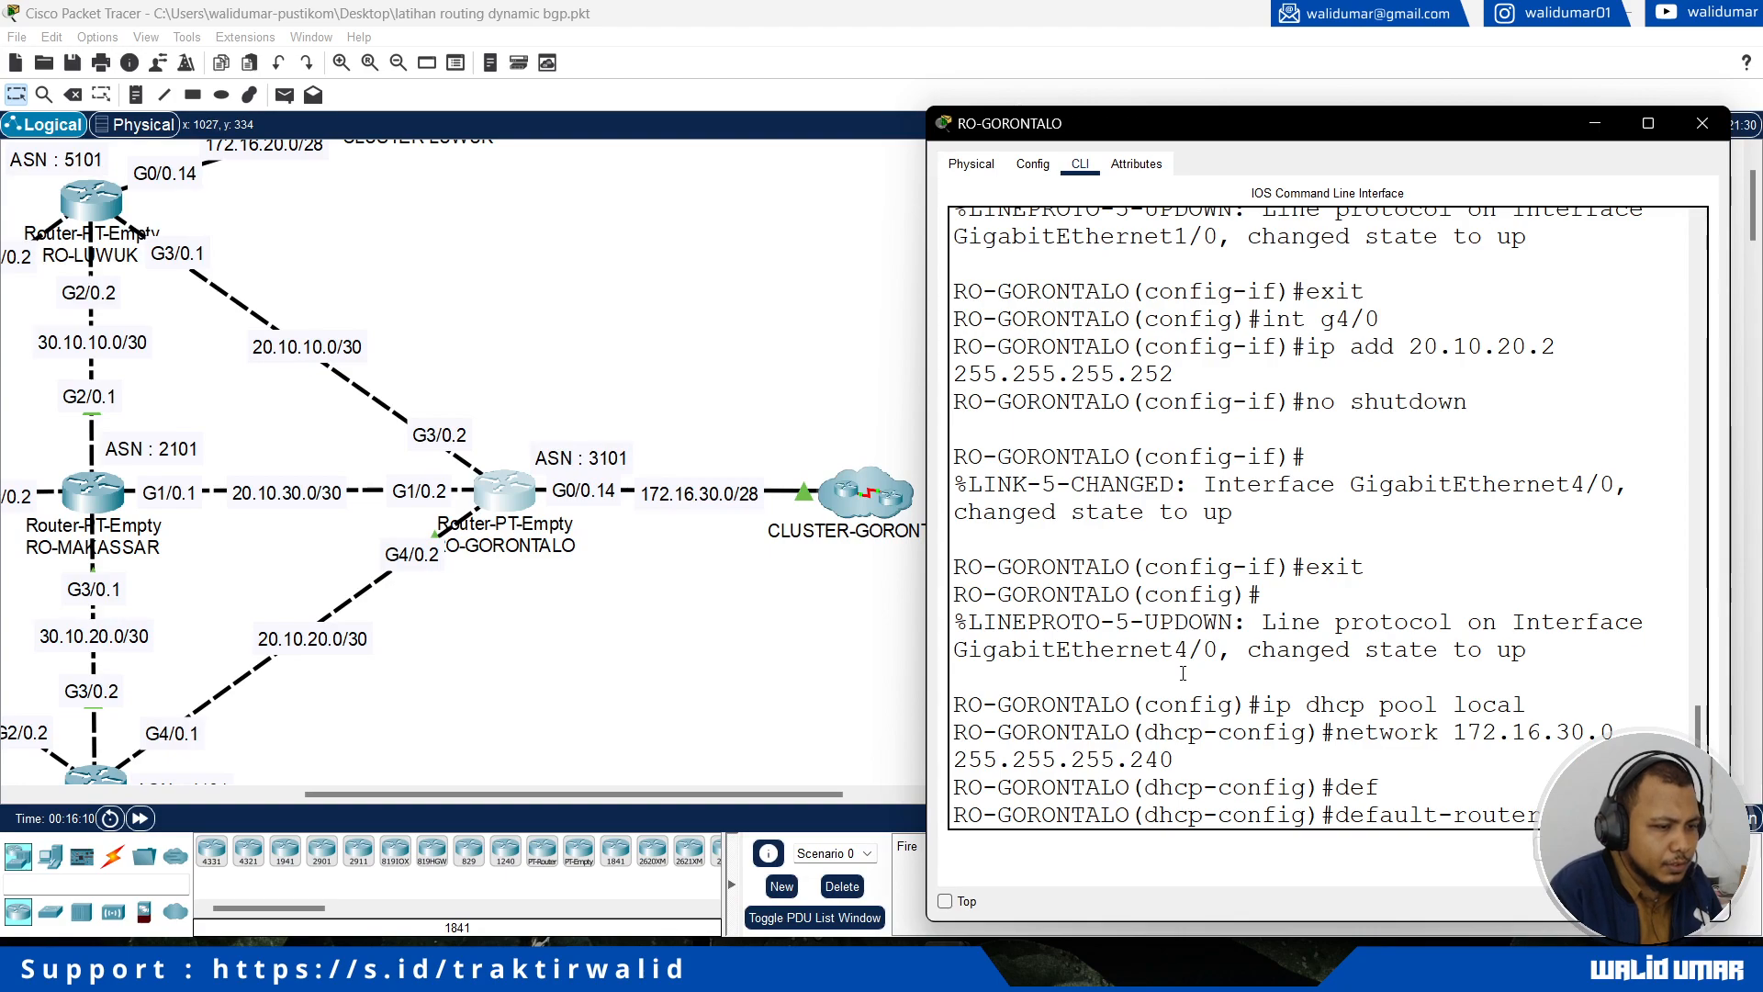
type("172.16.30.14")
key("Return")
Step: Enter CLUSTER-PALU and switch laptop PLW-CL1's IPv4 configuration to DHCP
left_click_drag(505, 795, 264, 773)
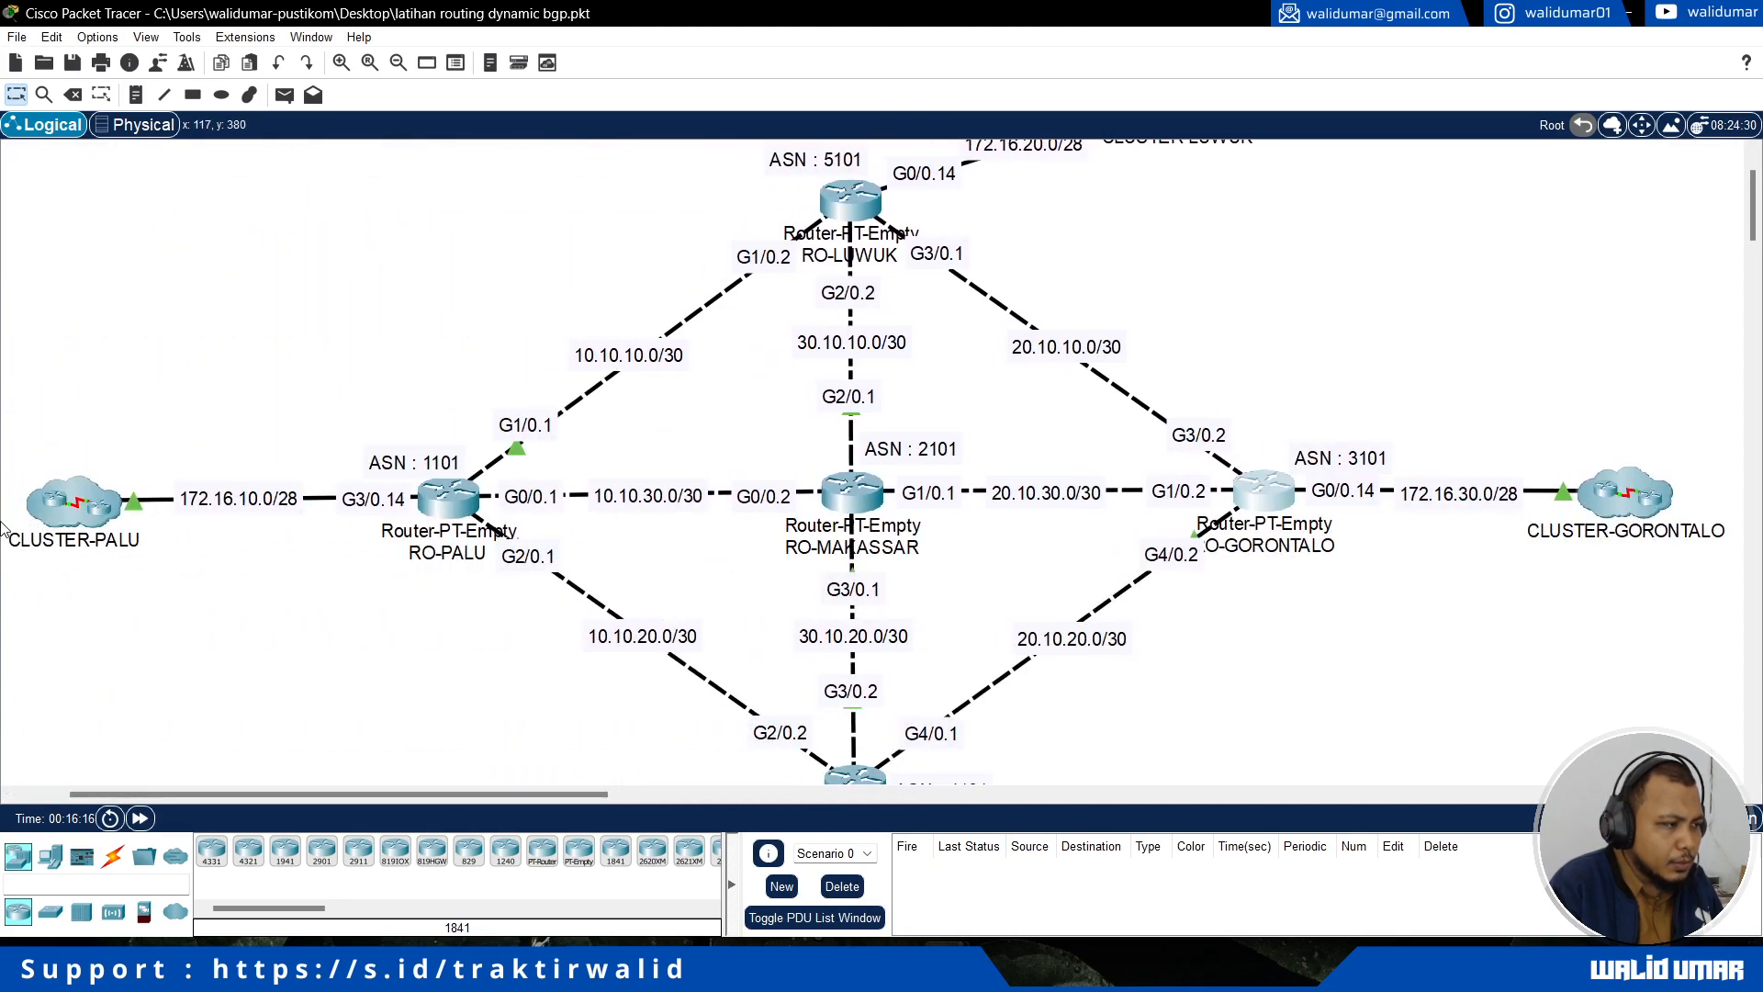
left_click(73, 504)
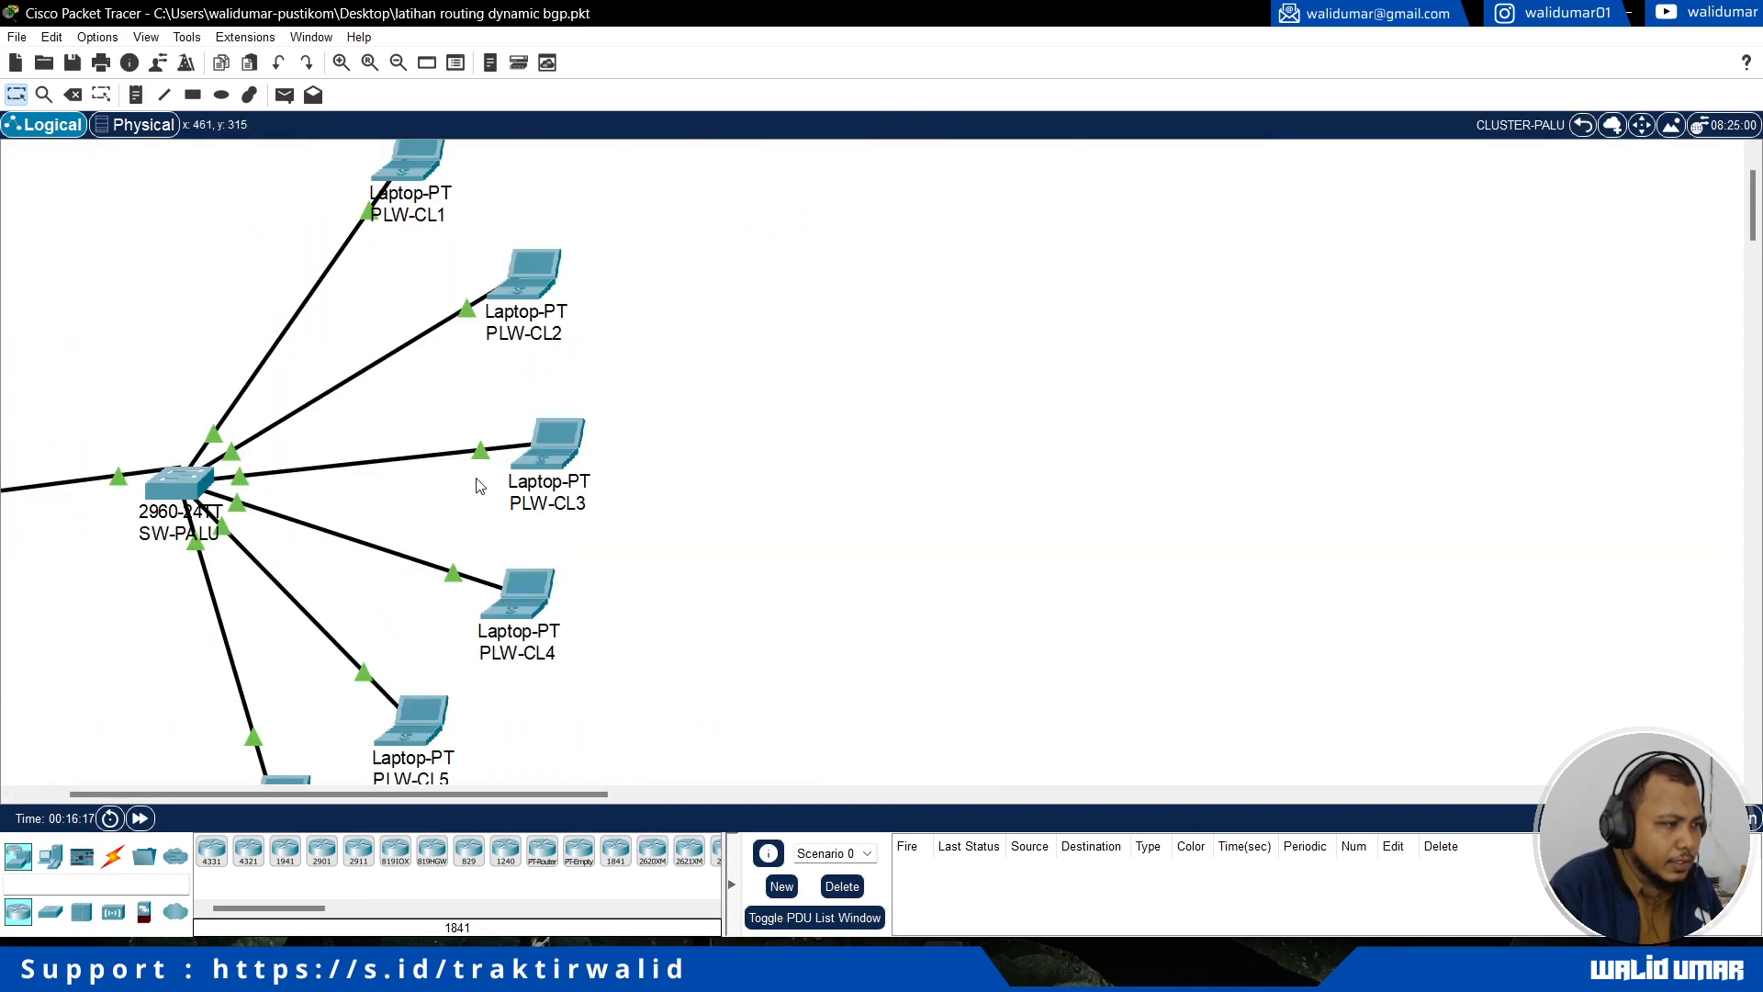
left_click(418, 156)
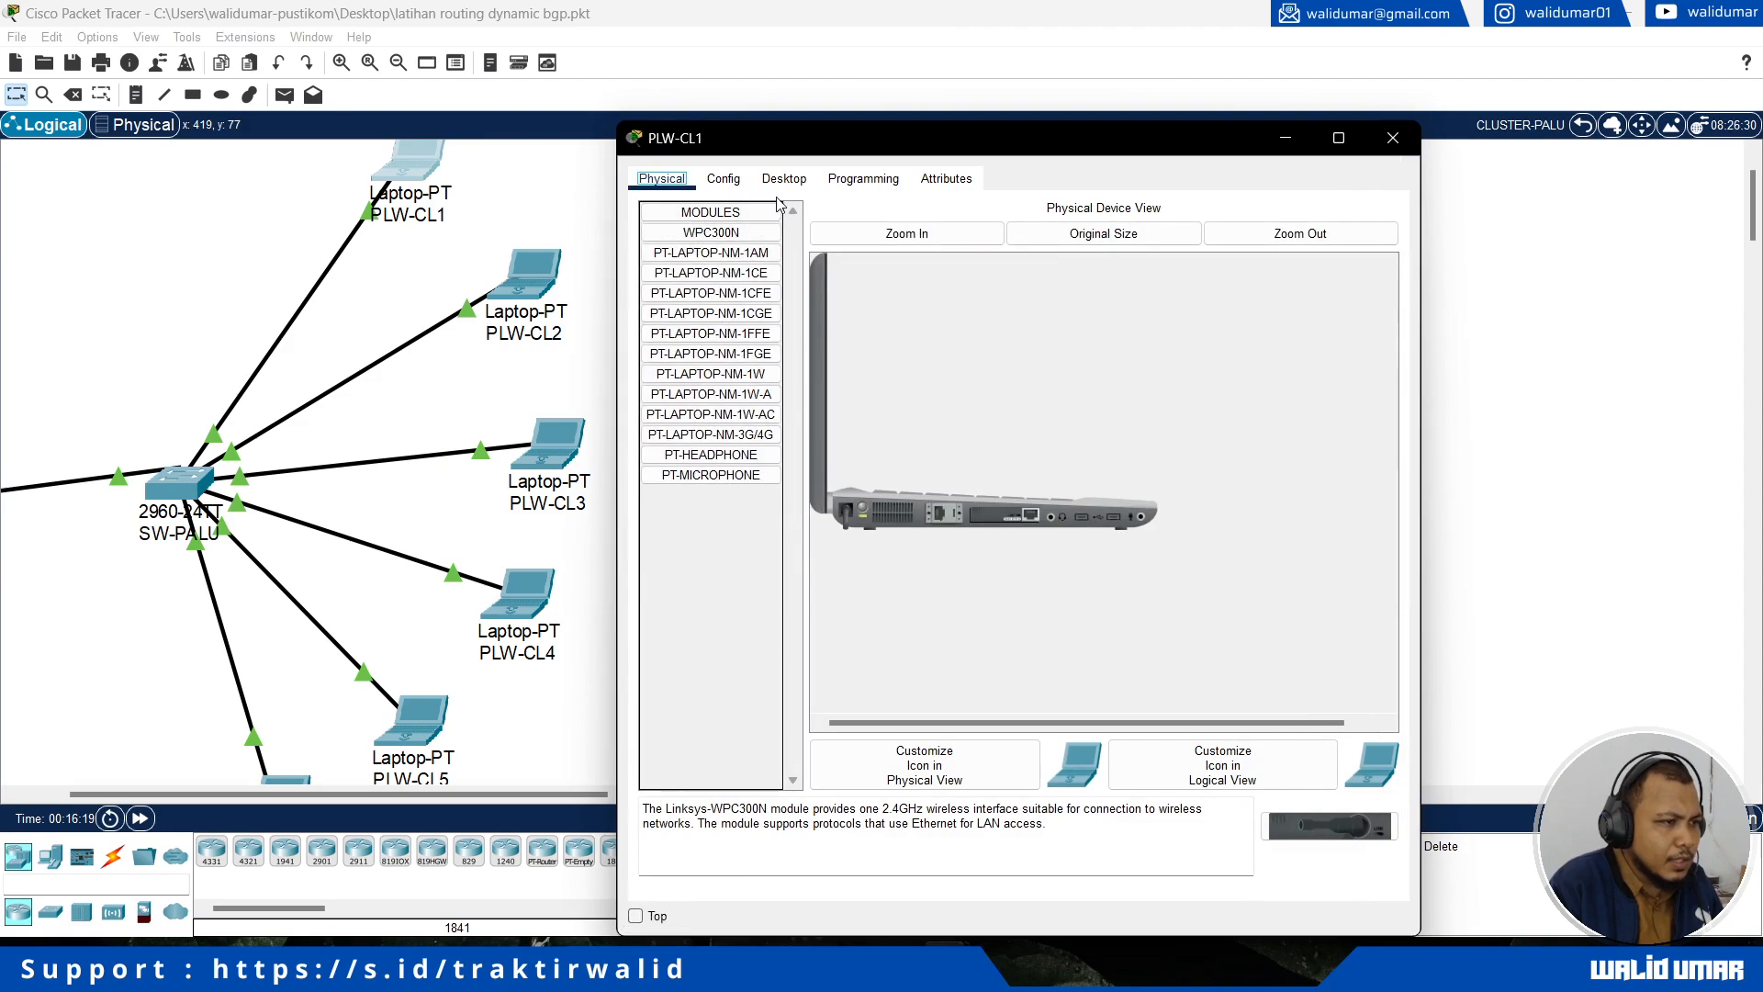
left_click(782, 179)
left_click(709, 257)
left_click(673, 294)
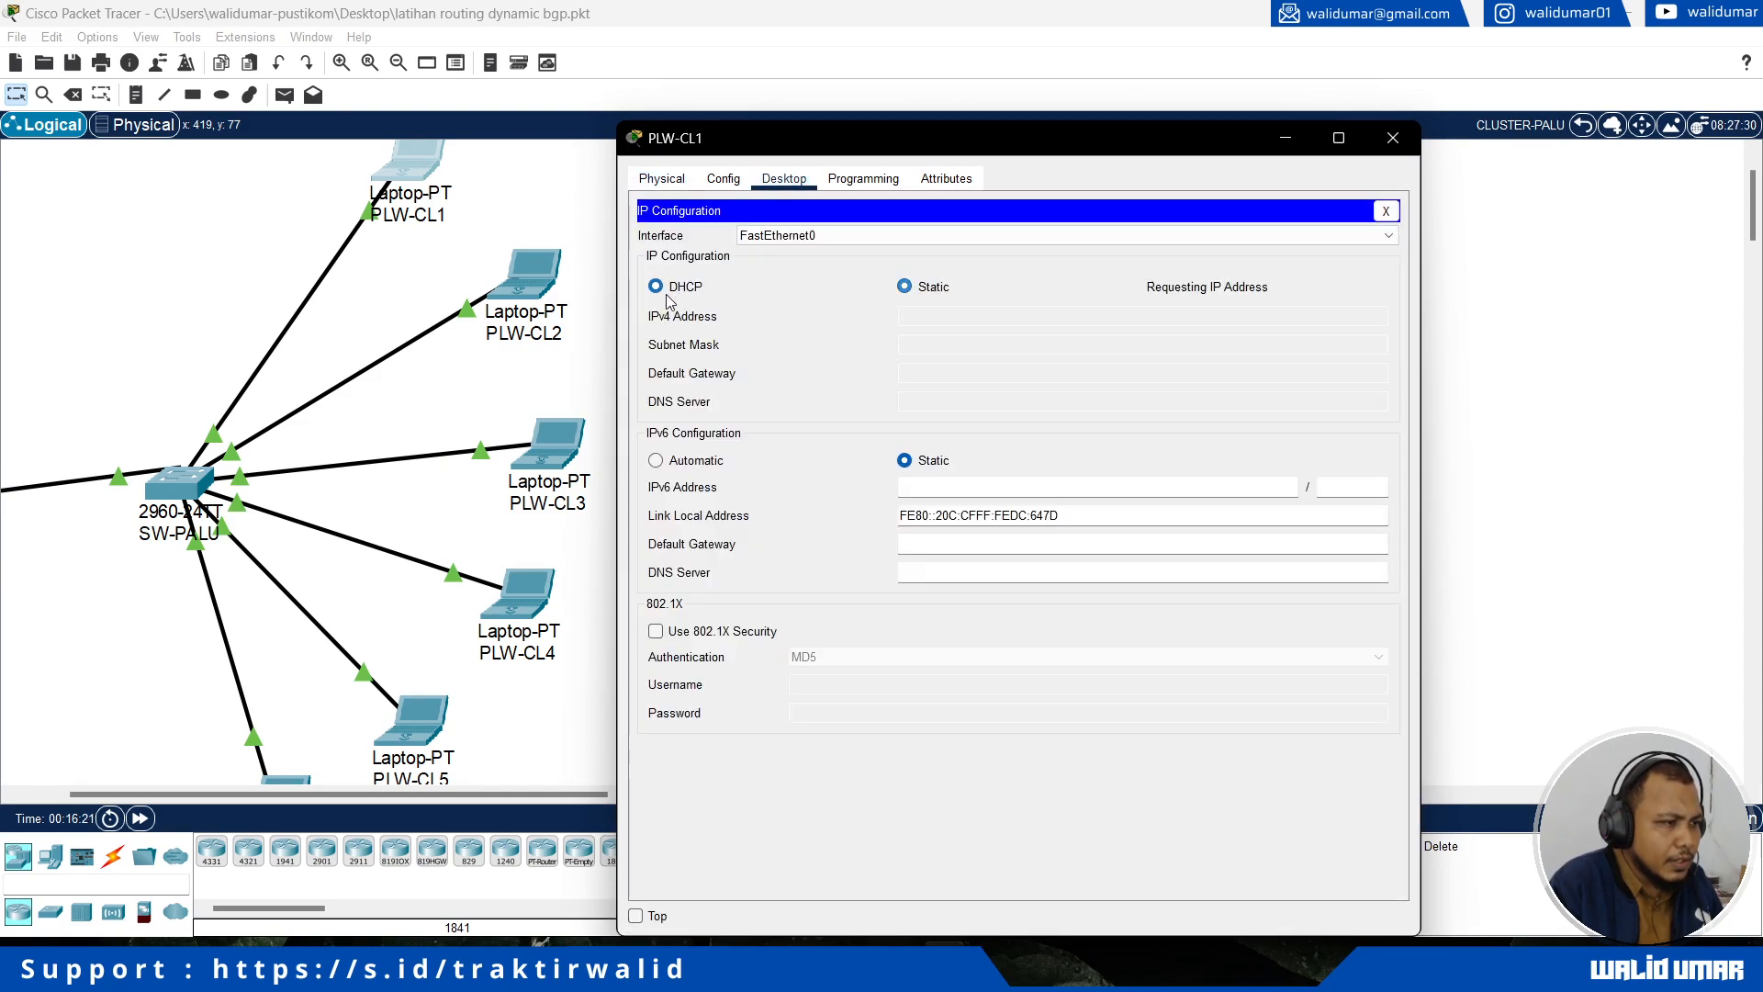
Step: Switch the IPv4 configuration of laptops PLW-CL2 and PLW-CL3 to DHCP
left_click(550, 278)
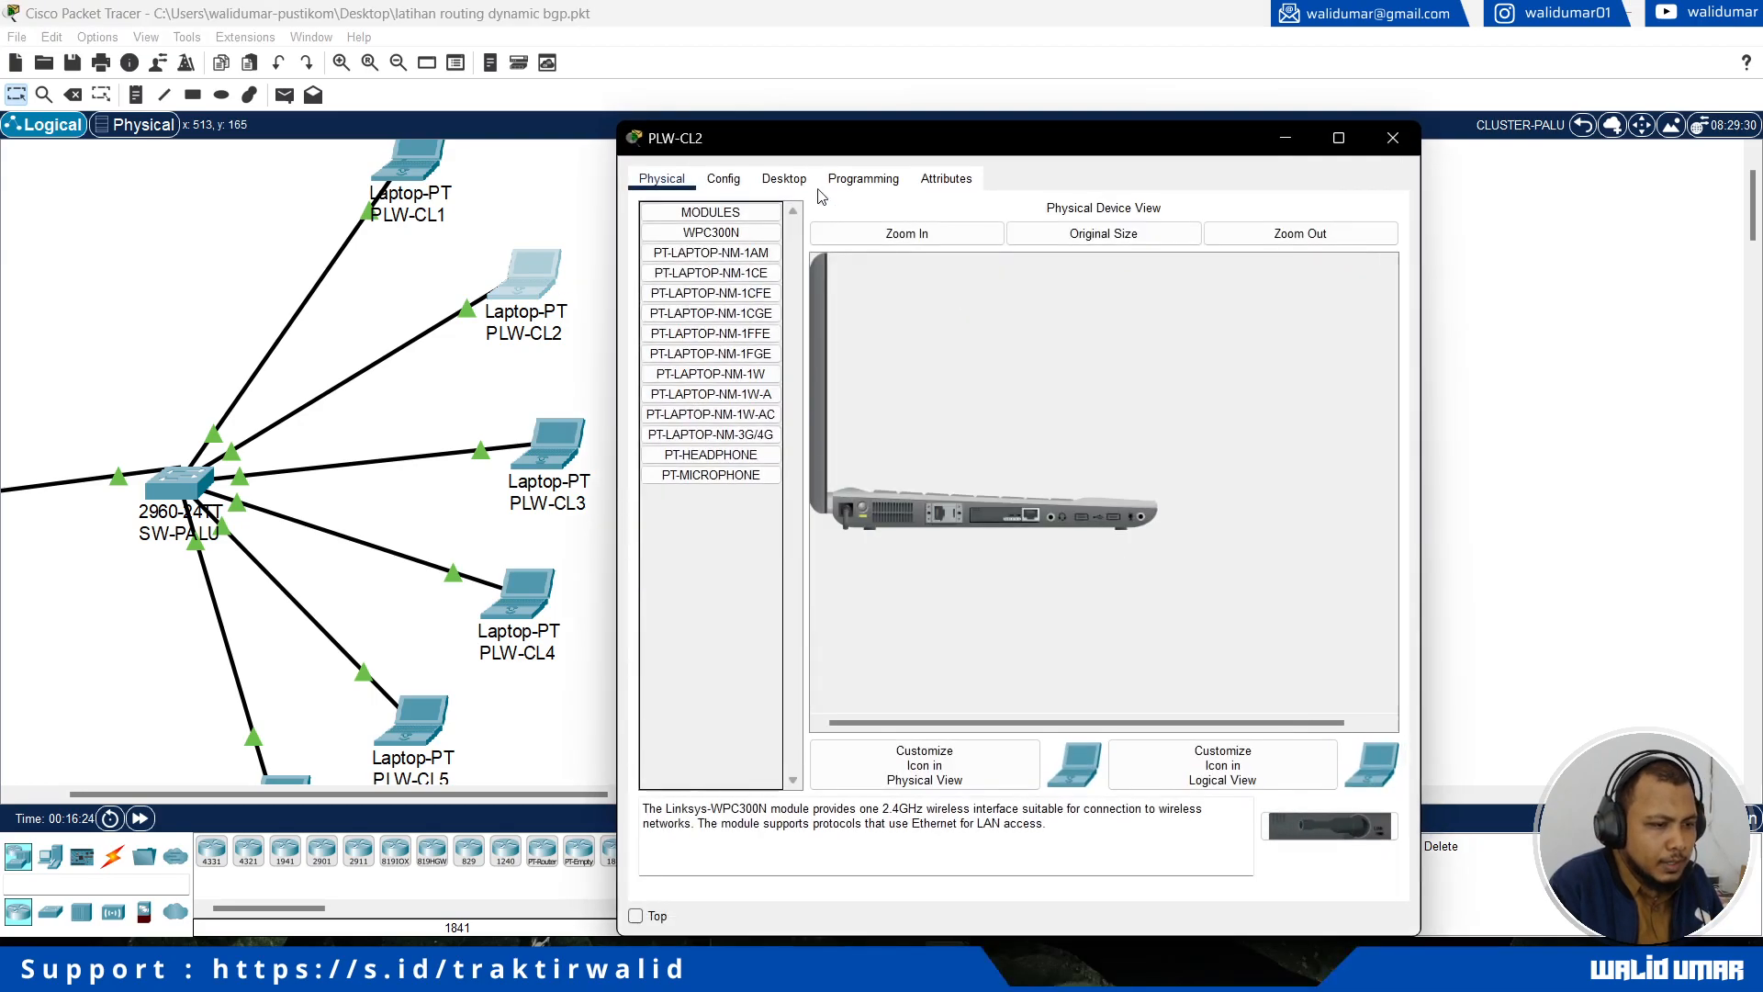
left_click(798, 177)
left_click(712, 333)
left_click(671, 287)
left_click(562, 450)
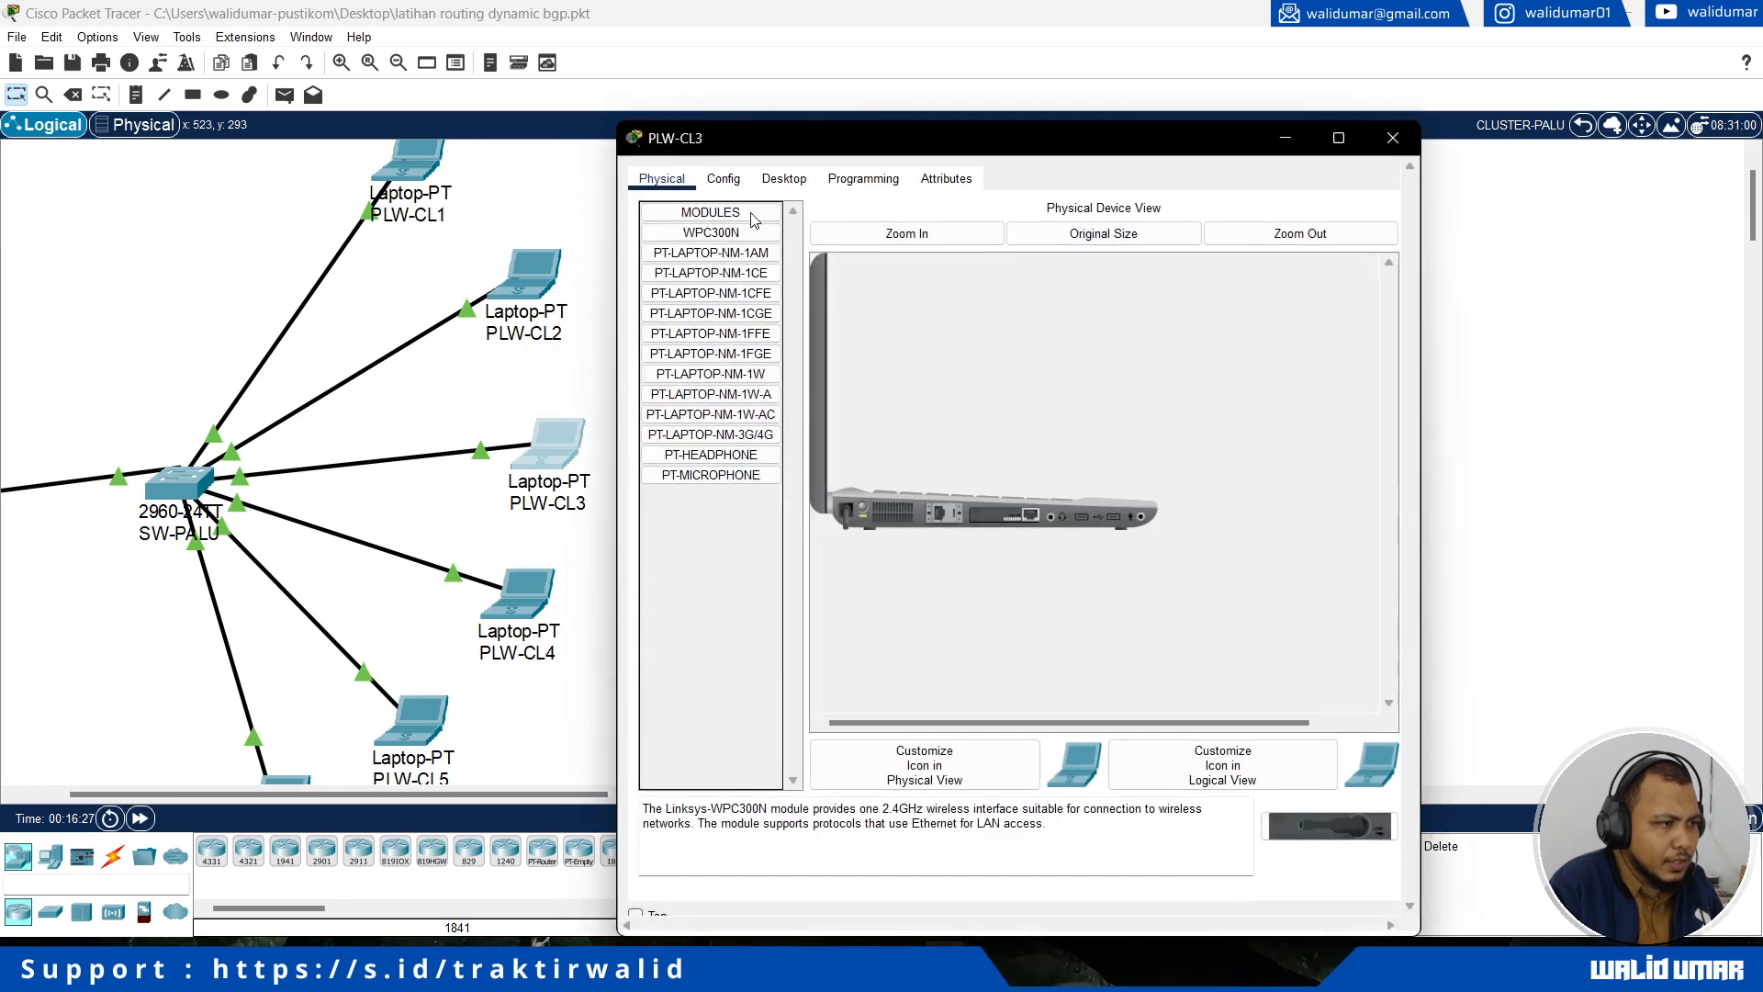
left_click(784, 179)
left_click(731, 318)
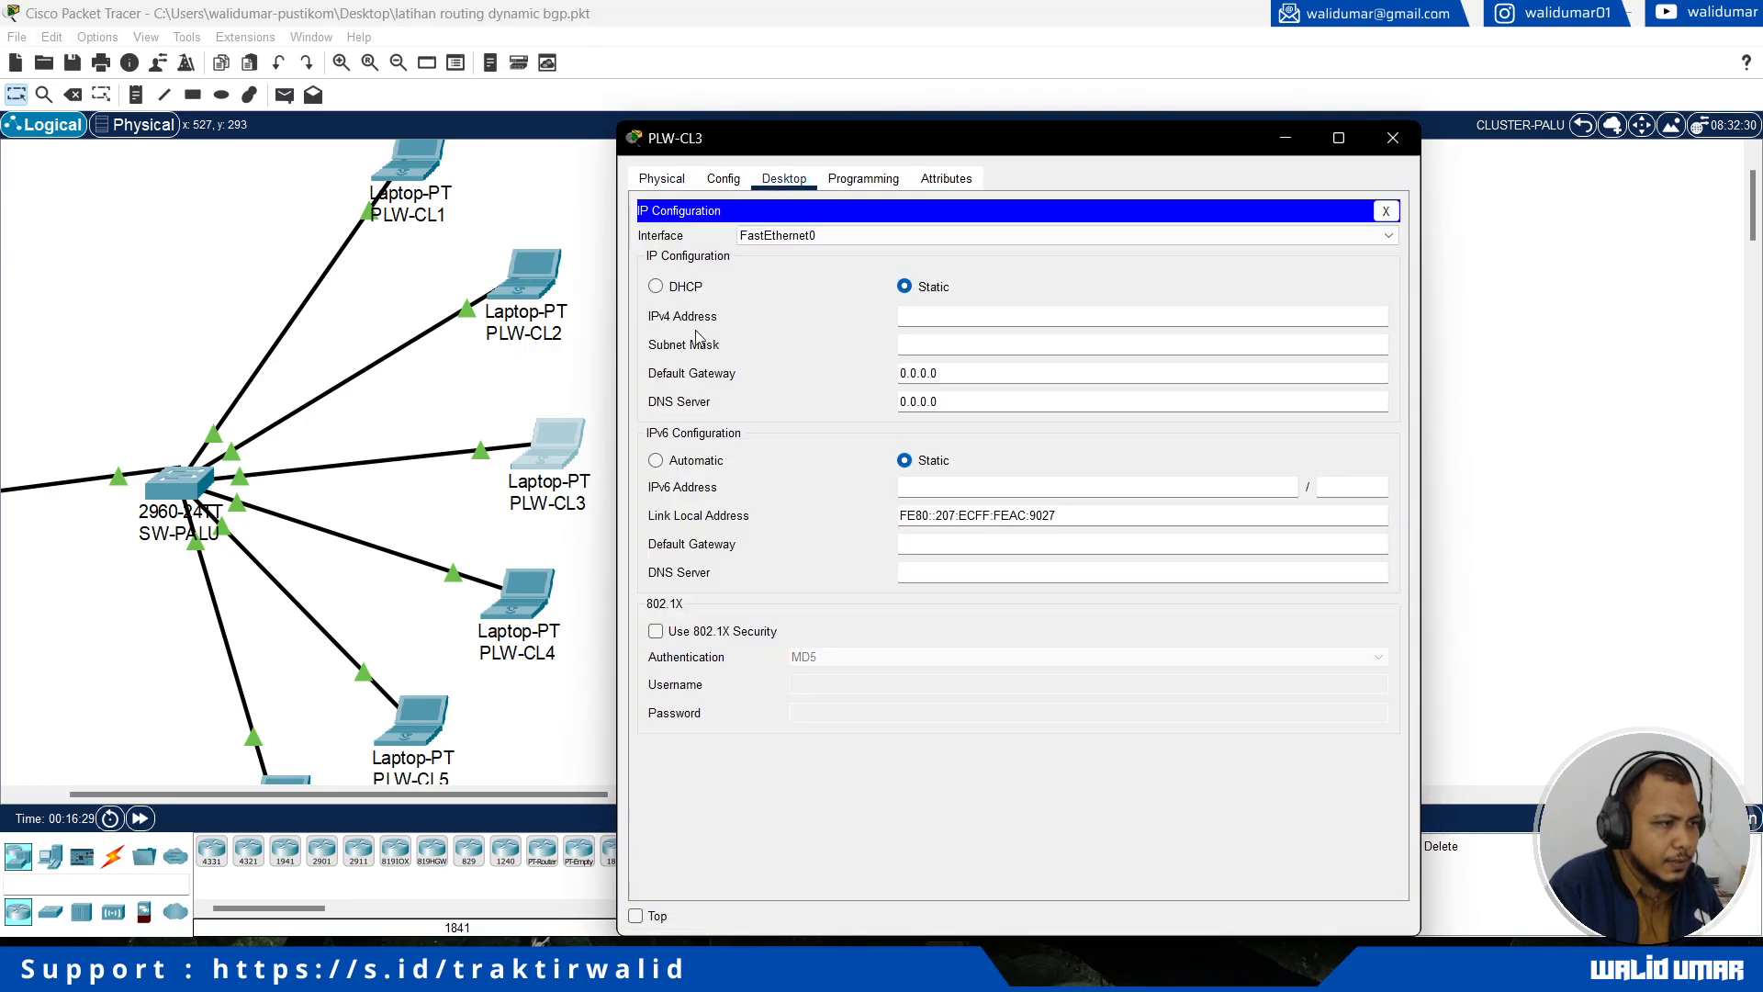
left_click(671, 286)
Step: Switch the IPv4 configuration of laptops PLW-CL4 and PLW-CL5 to DHCP
left_click(535, 610)
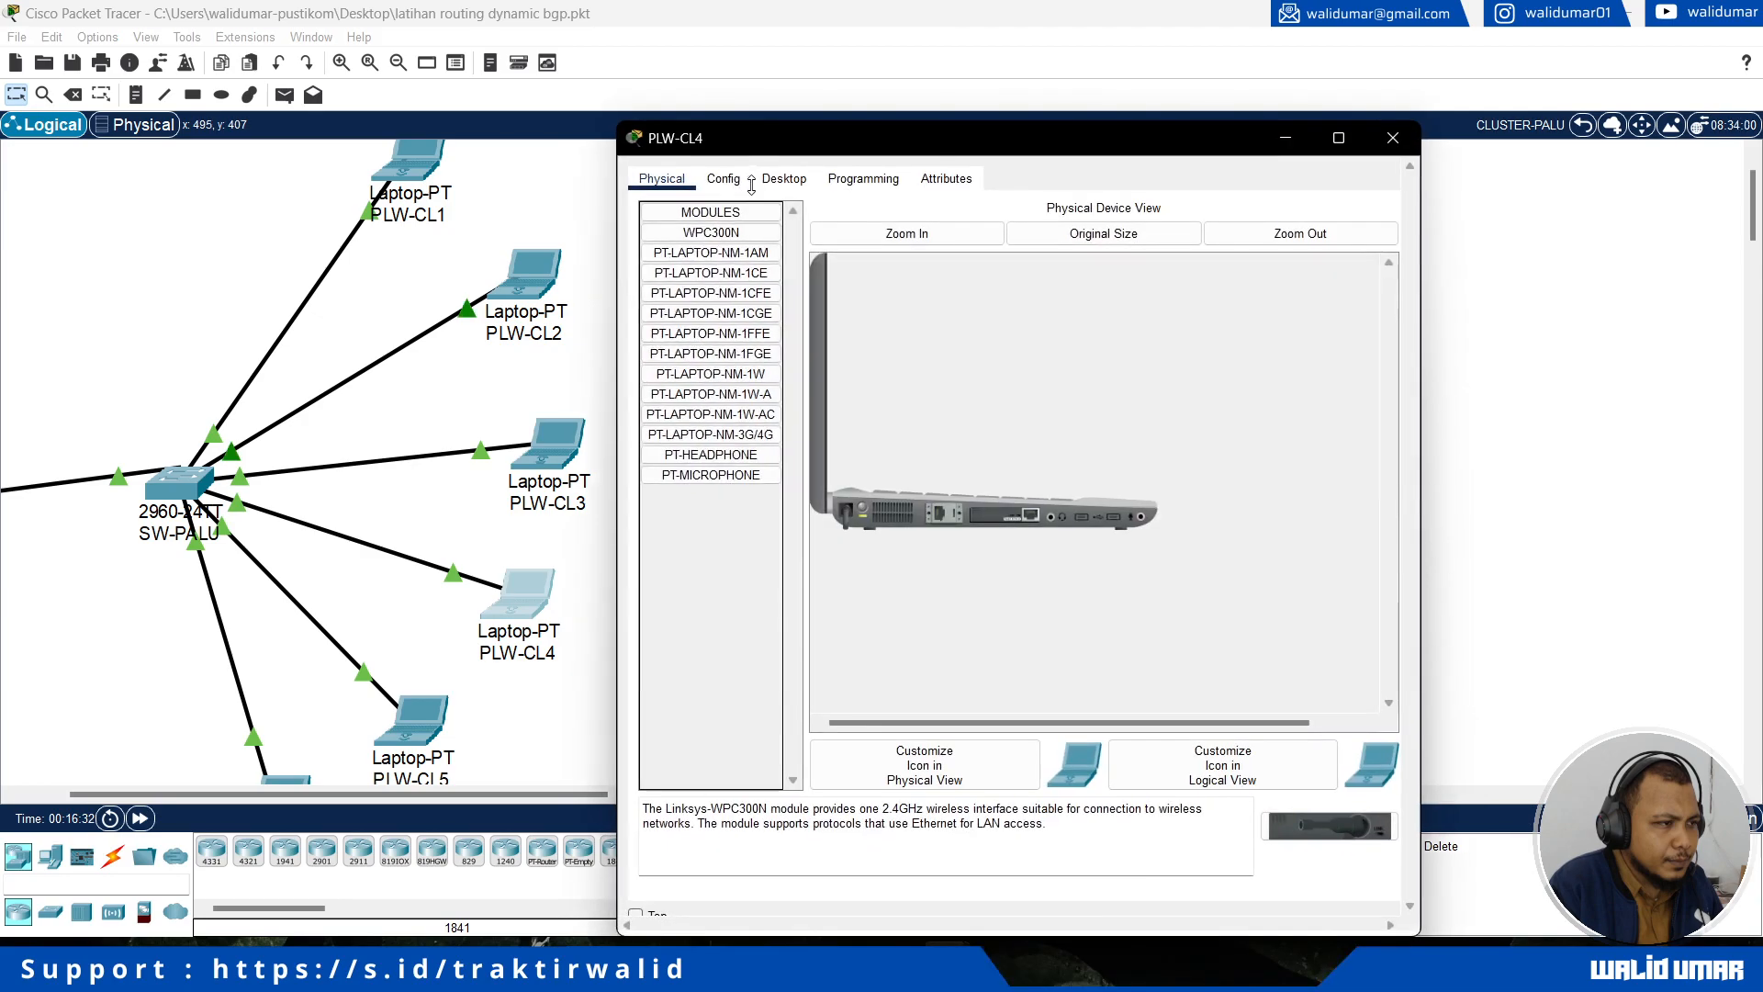
left_click(784, 178)
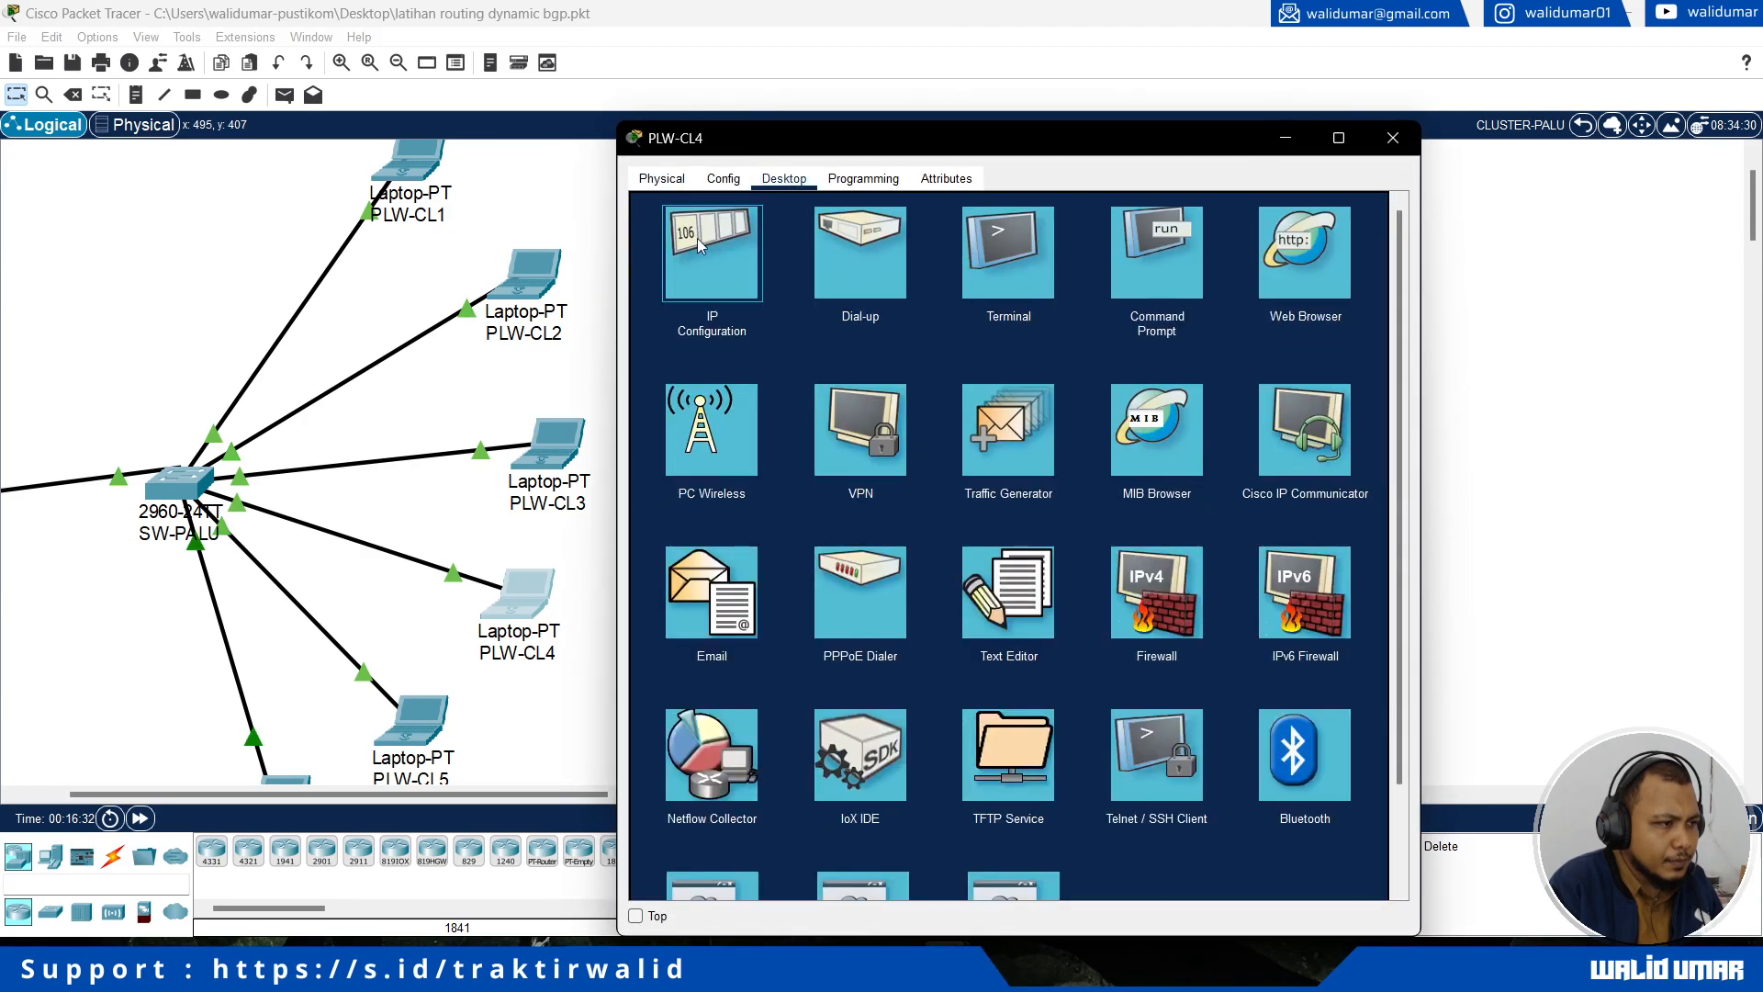
left_click(712, 326)
left_click(678, 289)
scroll(473, 540, "down", 3)
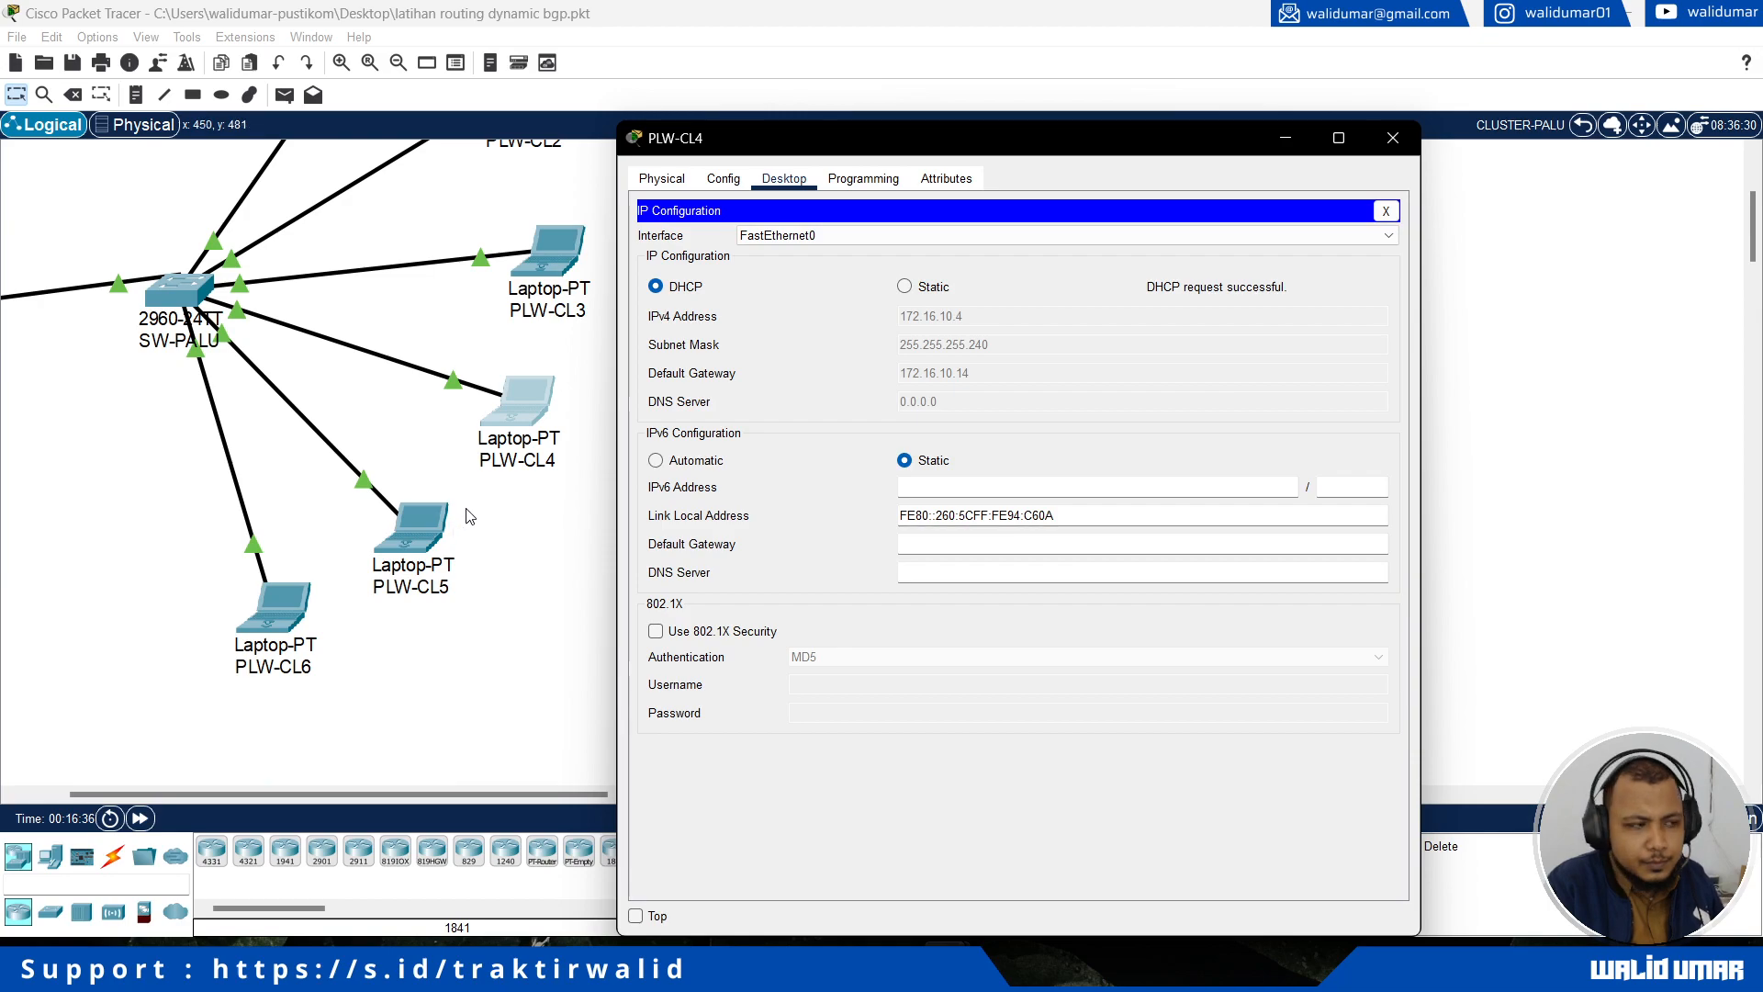
left_click(401, 559)
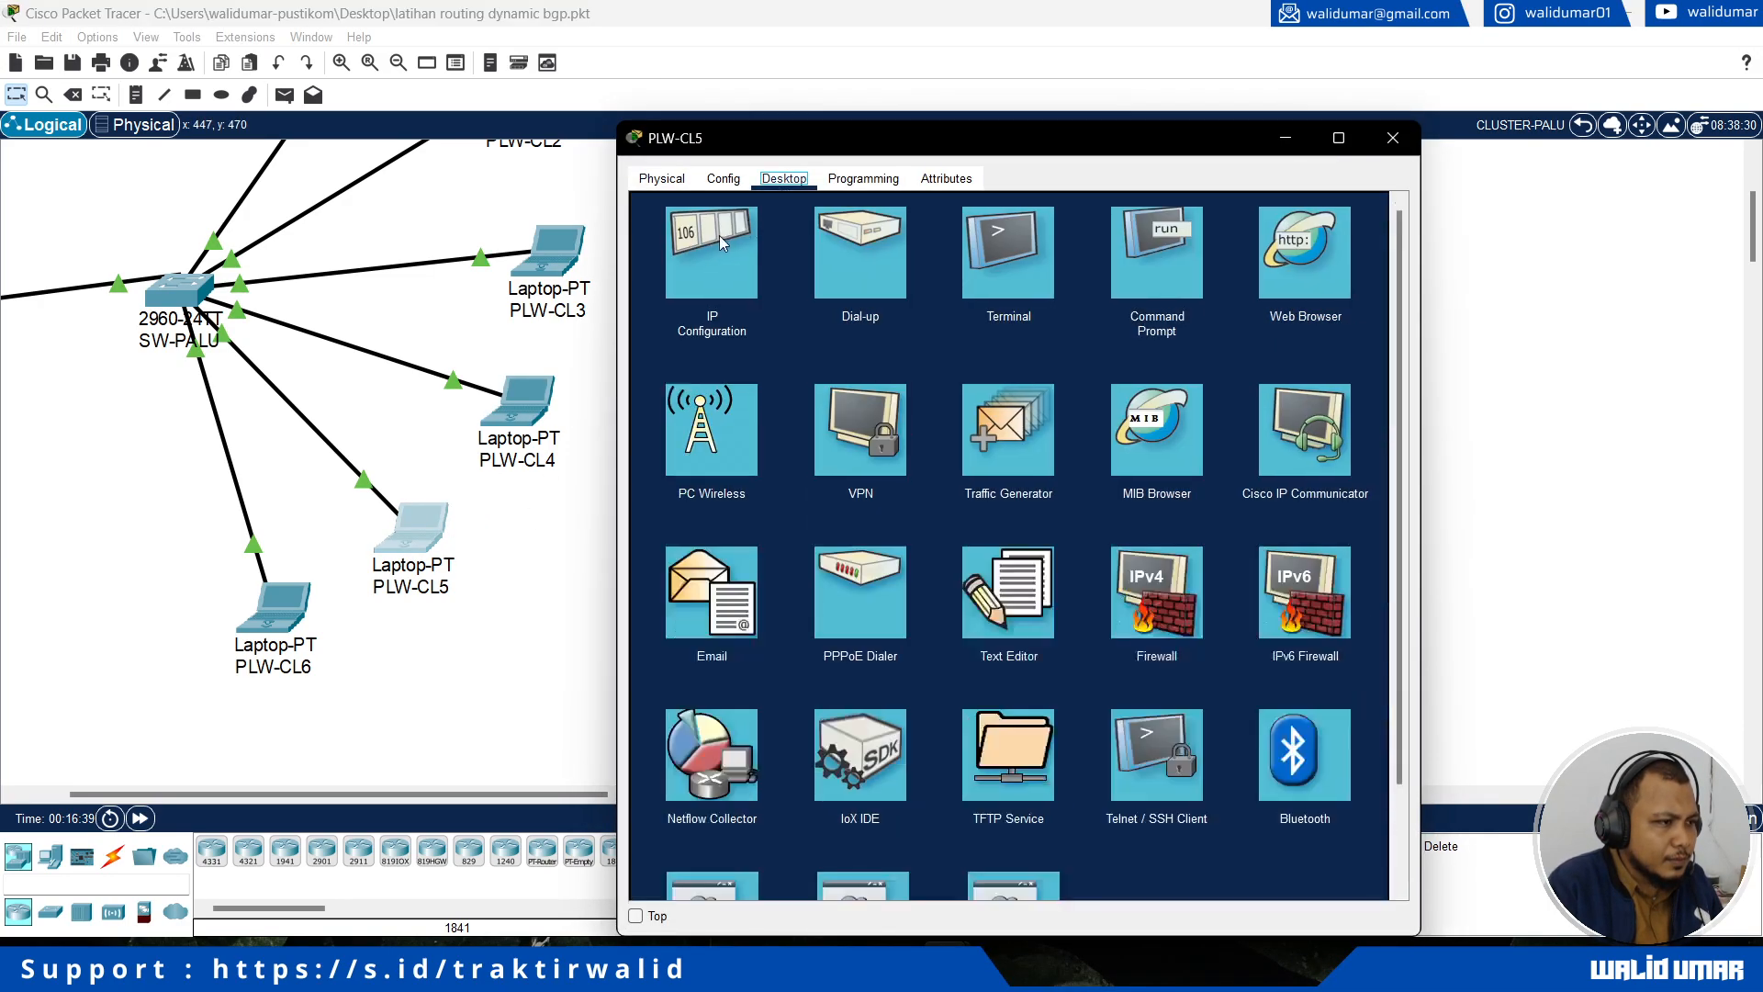
left_click(706, 327)
left_click(689, 287)
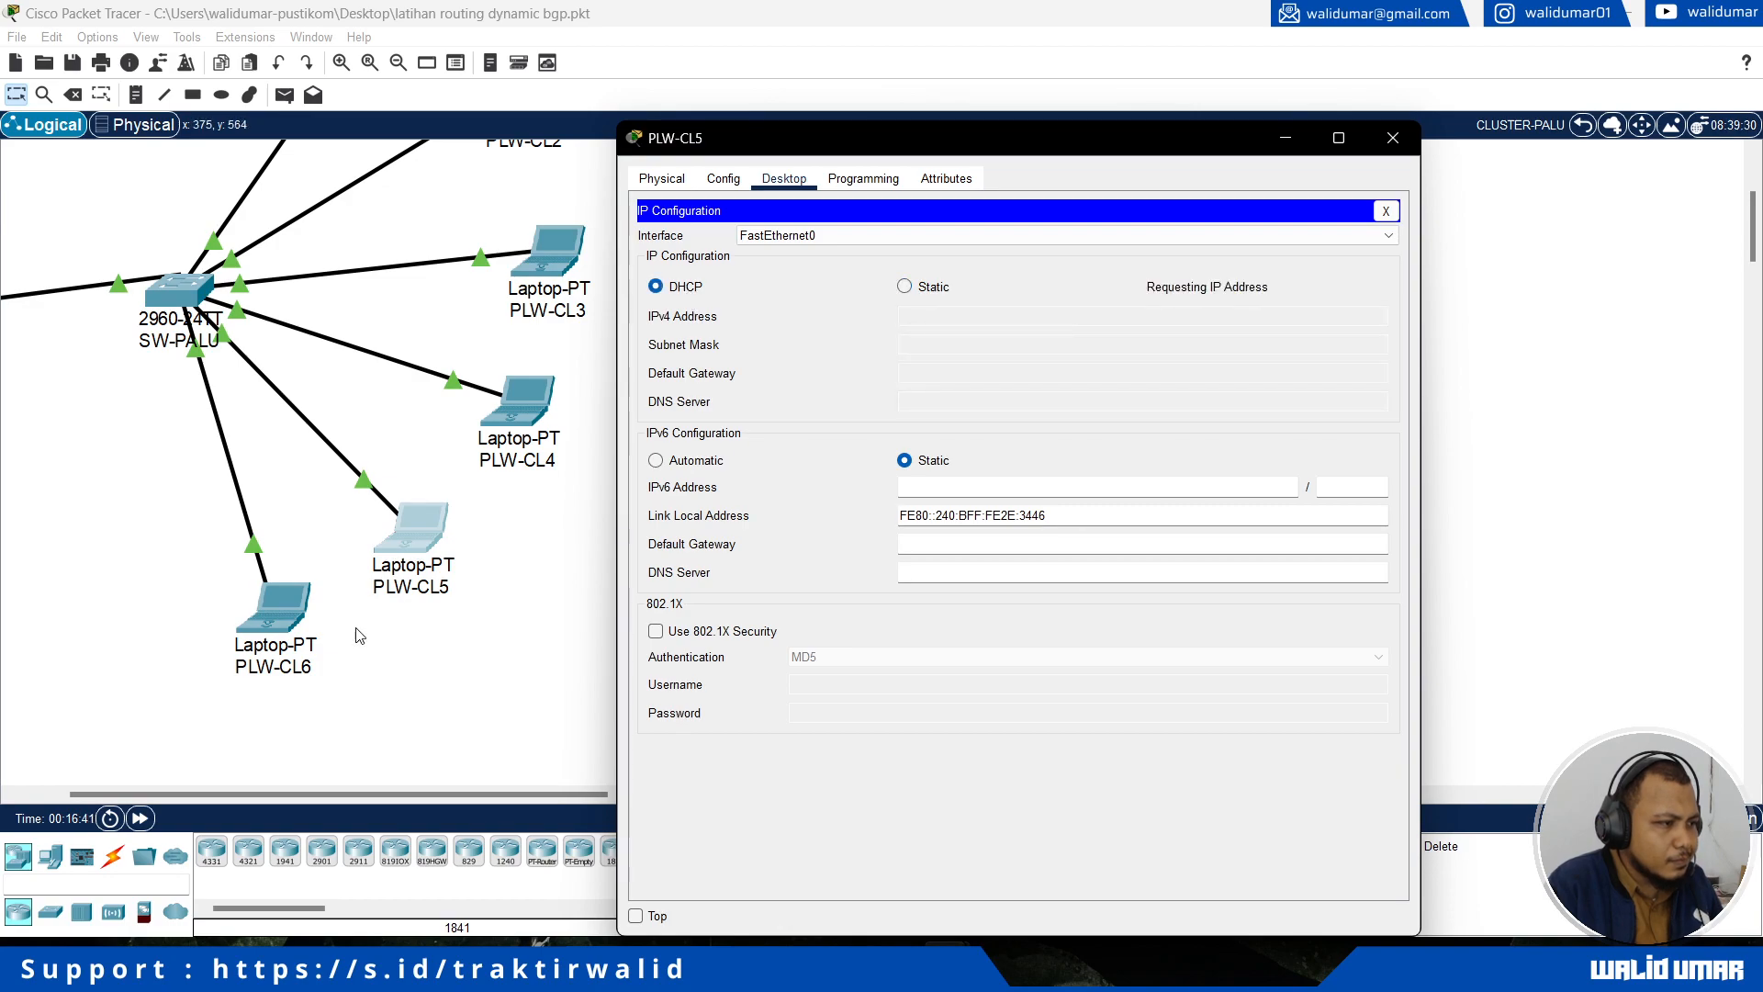
Step: Switch the IPv4 configuration of laptop PLW-CL6 to DHCP
left_click(294, 622)
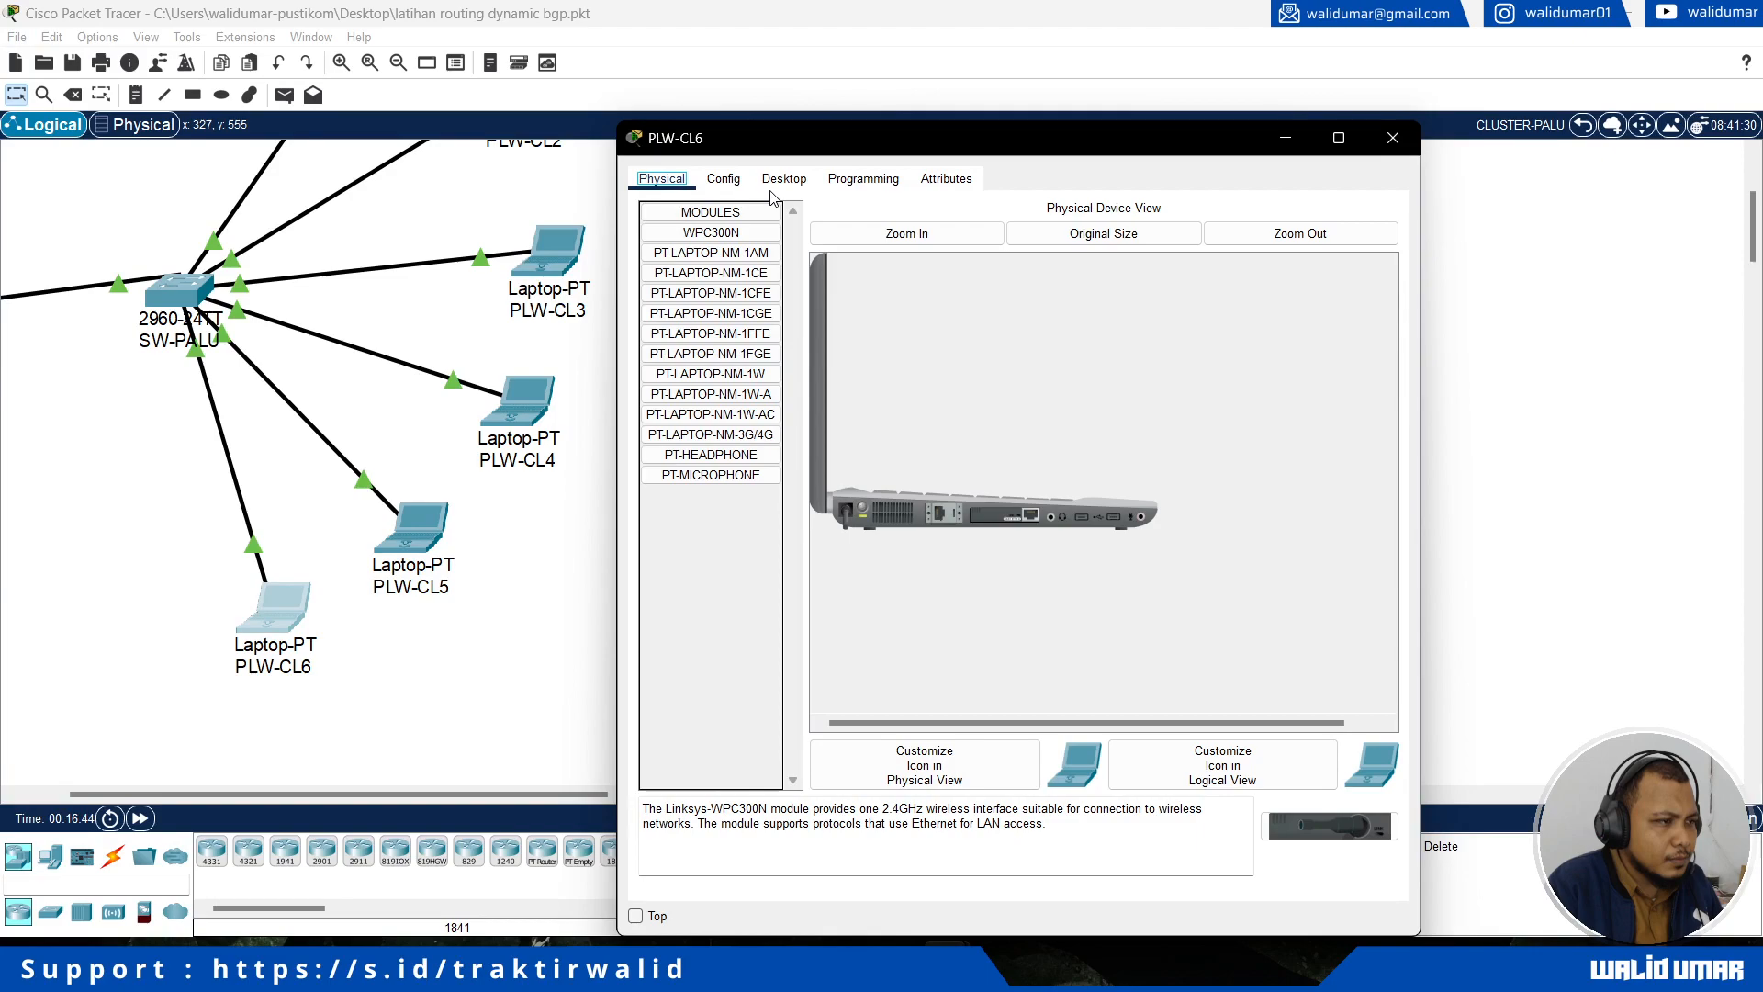
left_click(779, 182)
left_click(686, 278)
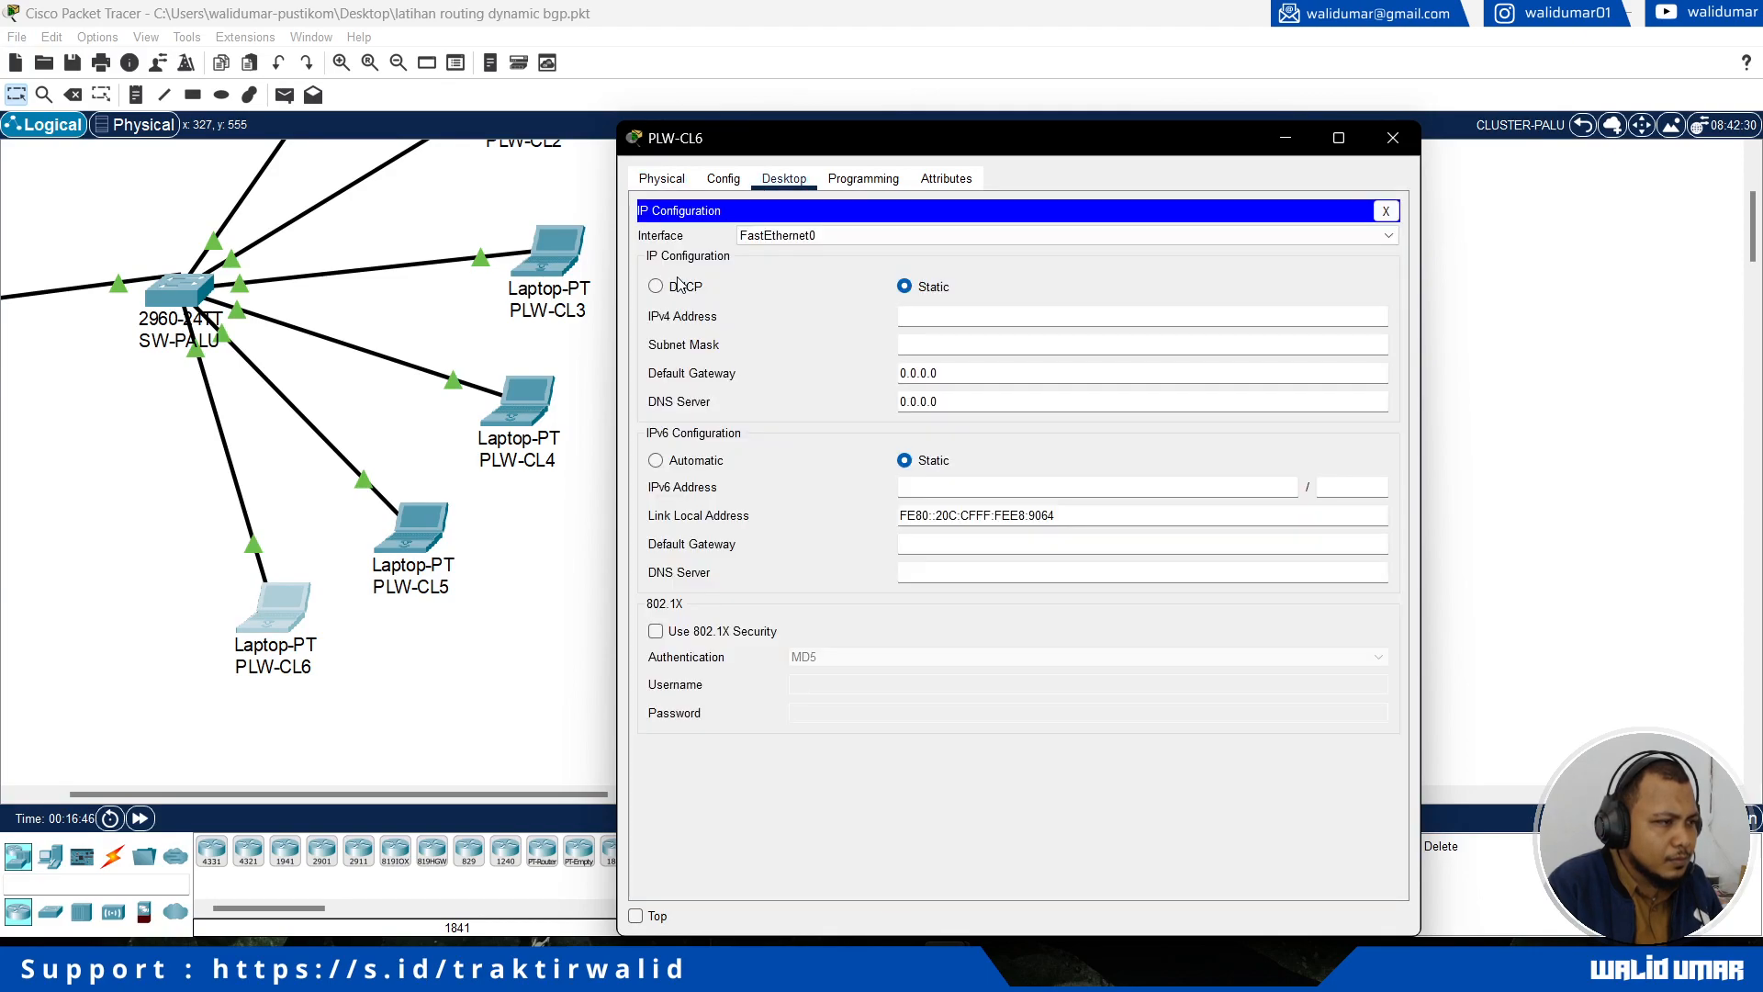
left_click(687, 288)
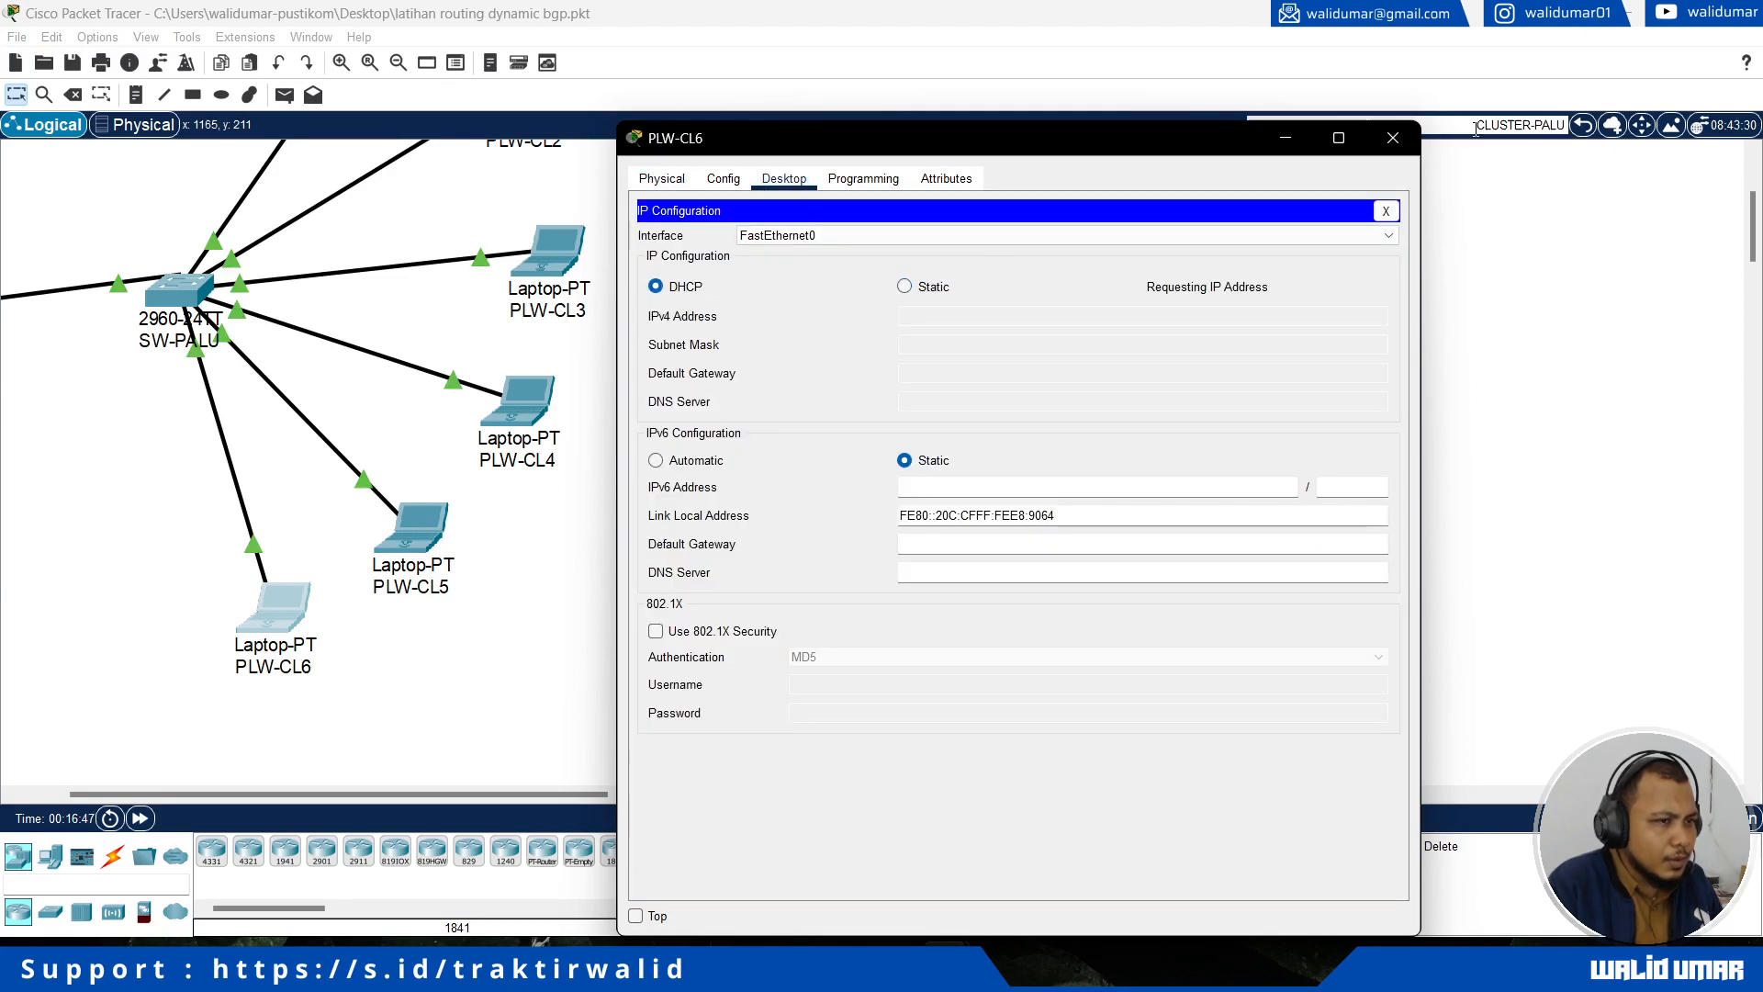
Step: Return to the root topology, enter CLUSTER-LUWUK and switch laptop LWK-CL1's IPv4 configuration to DHCP
left_click(1591, 134)
left_click(1583, 126)
scroll(1114, 367, "up", 3)
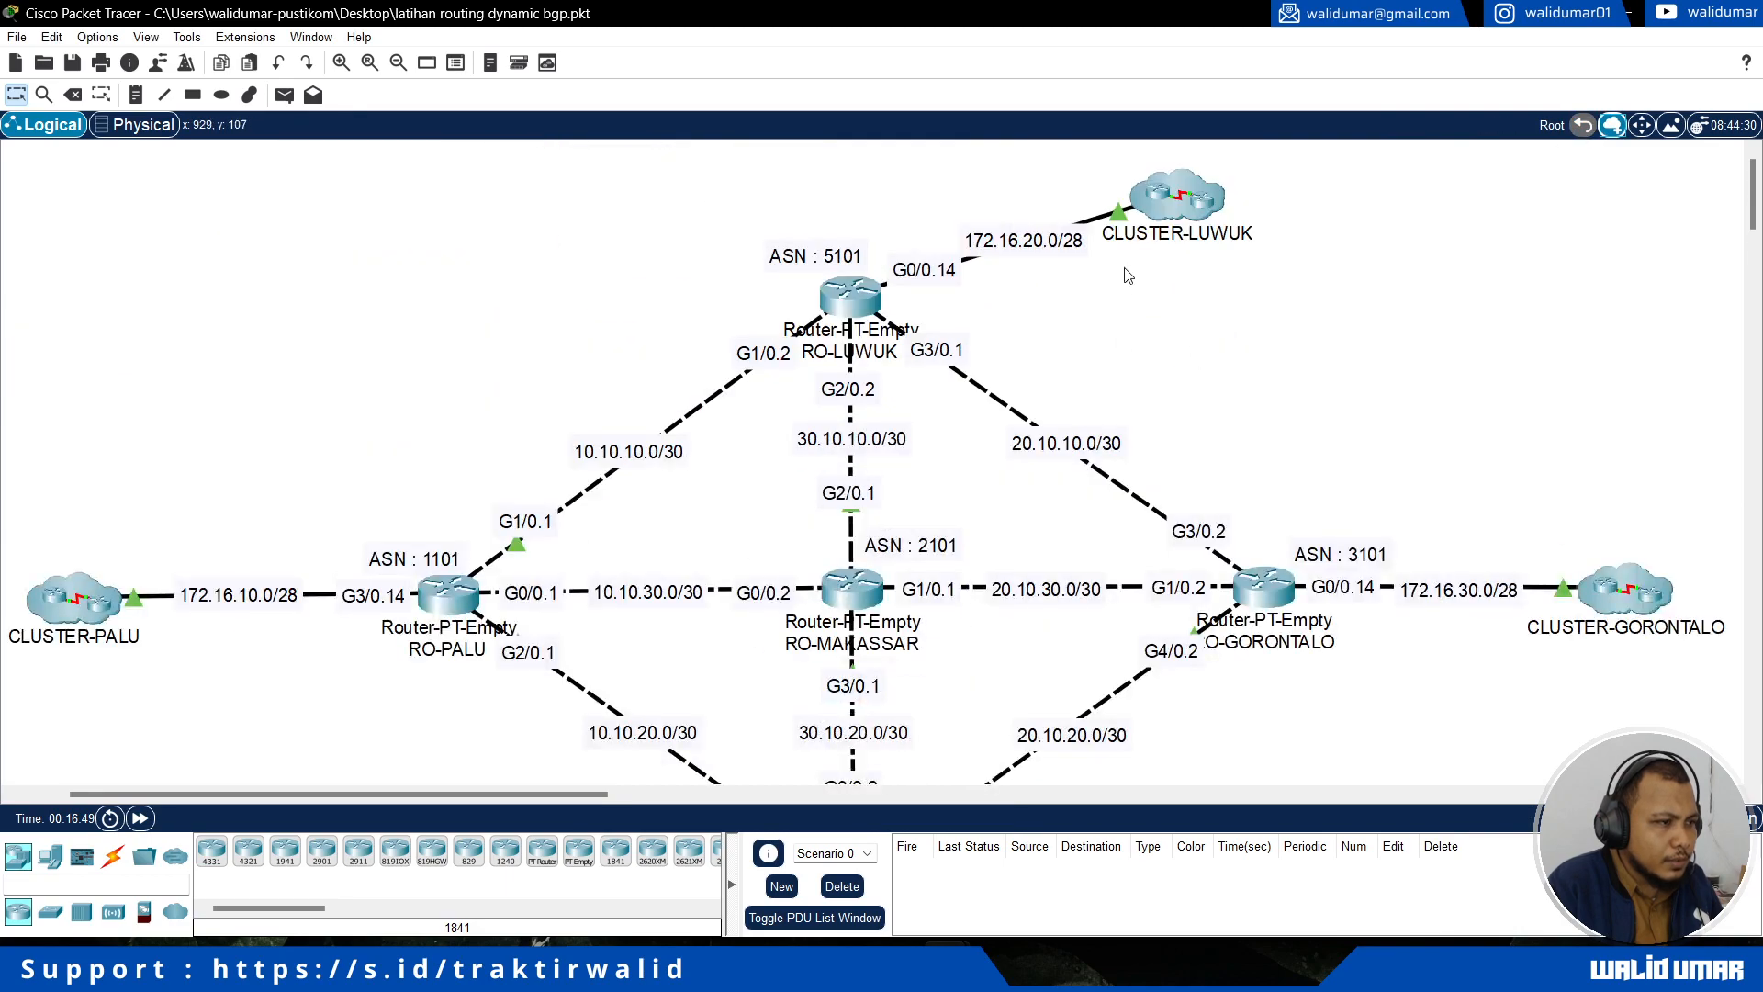
left_click(1174, 197)
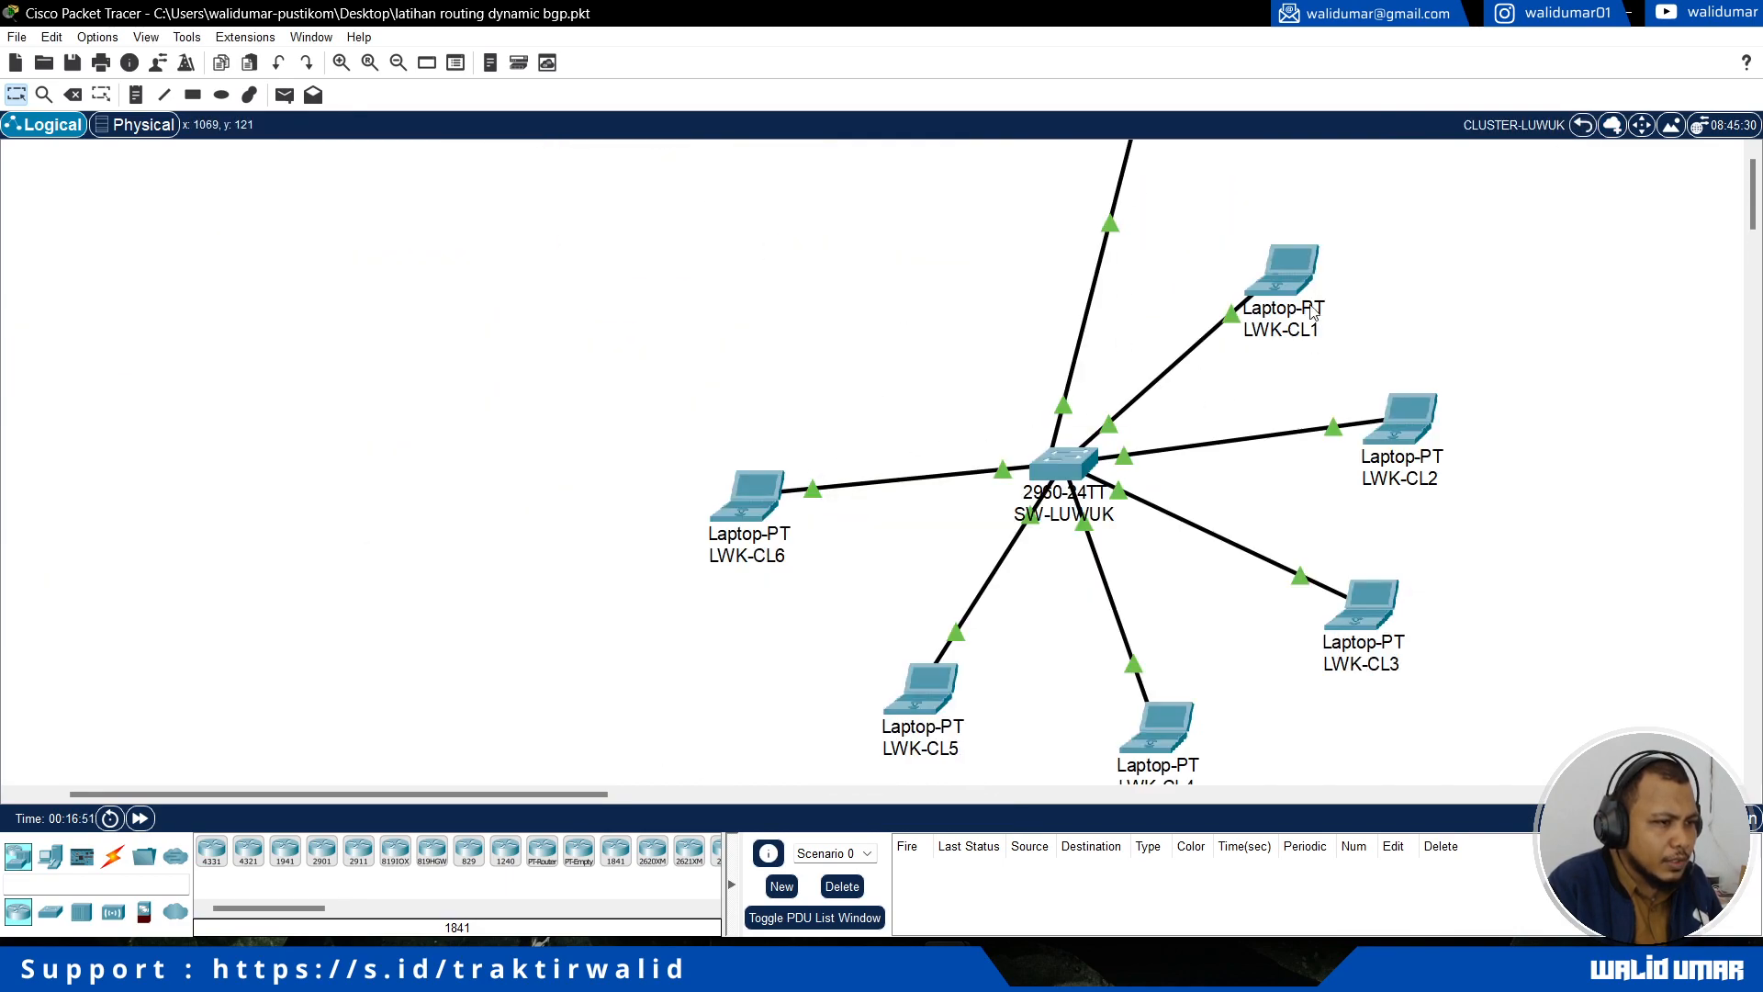
left_click(1283, 268)
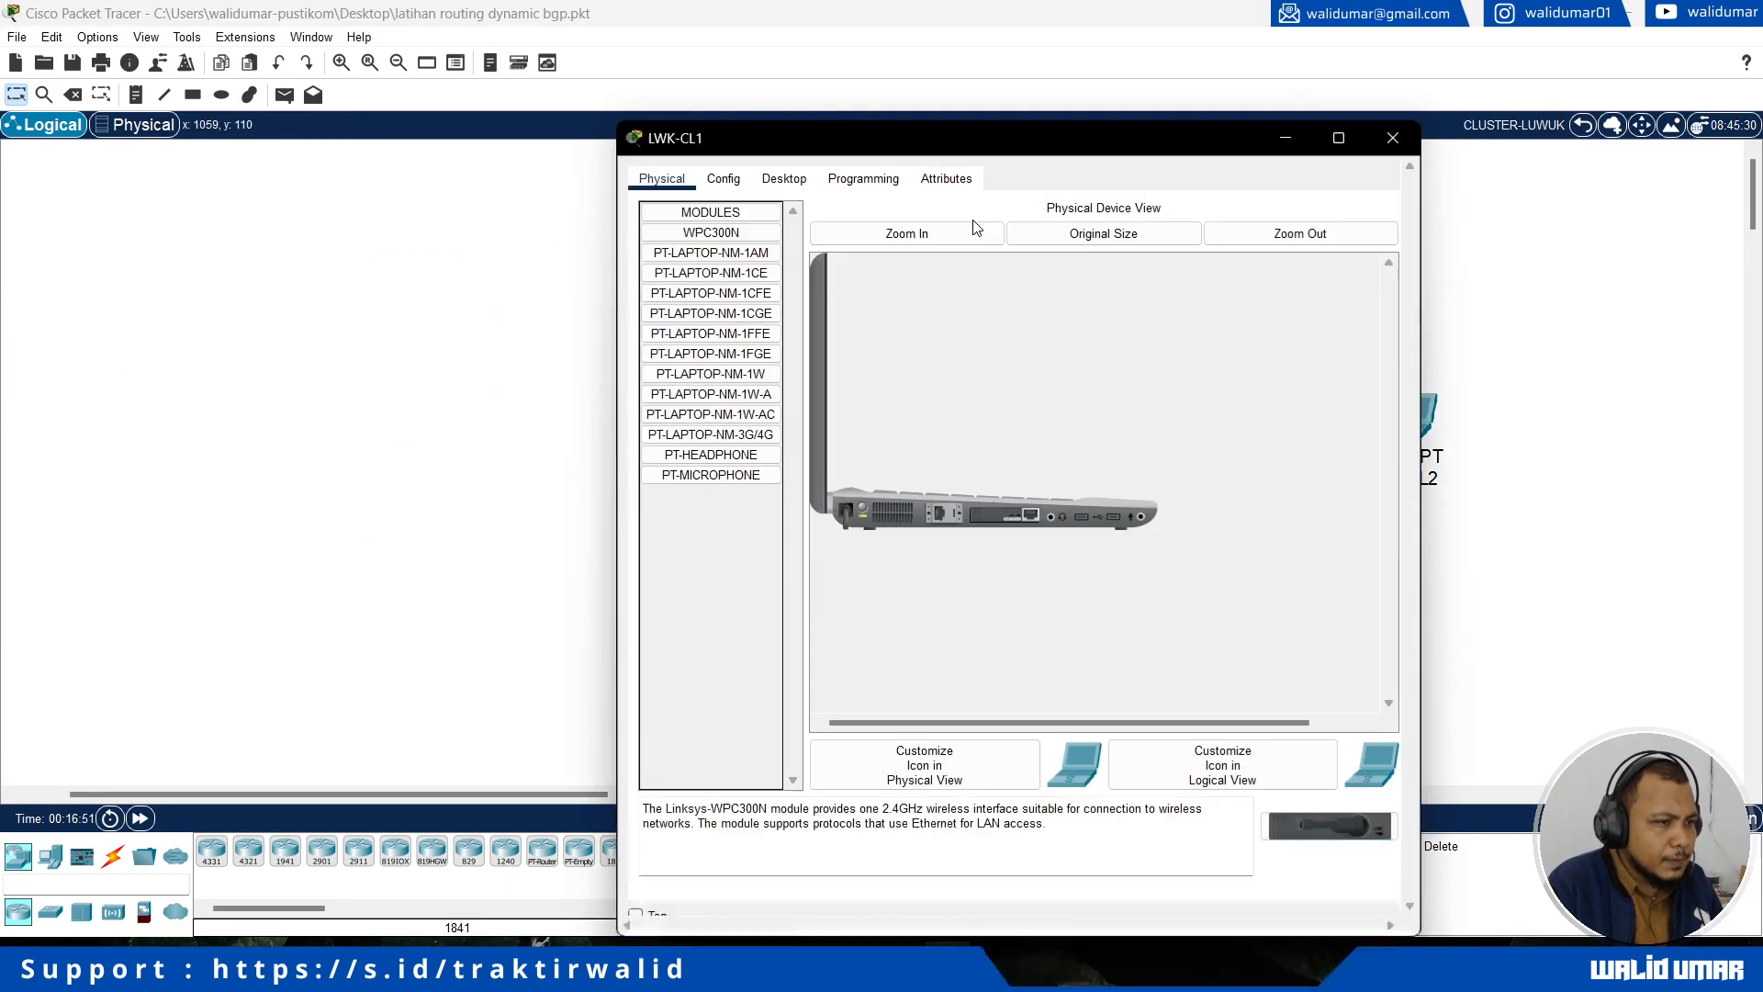
left_click(784, 178)
left_click(706, 292)
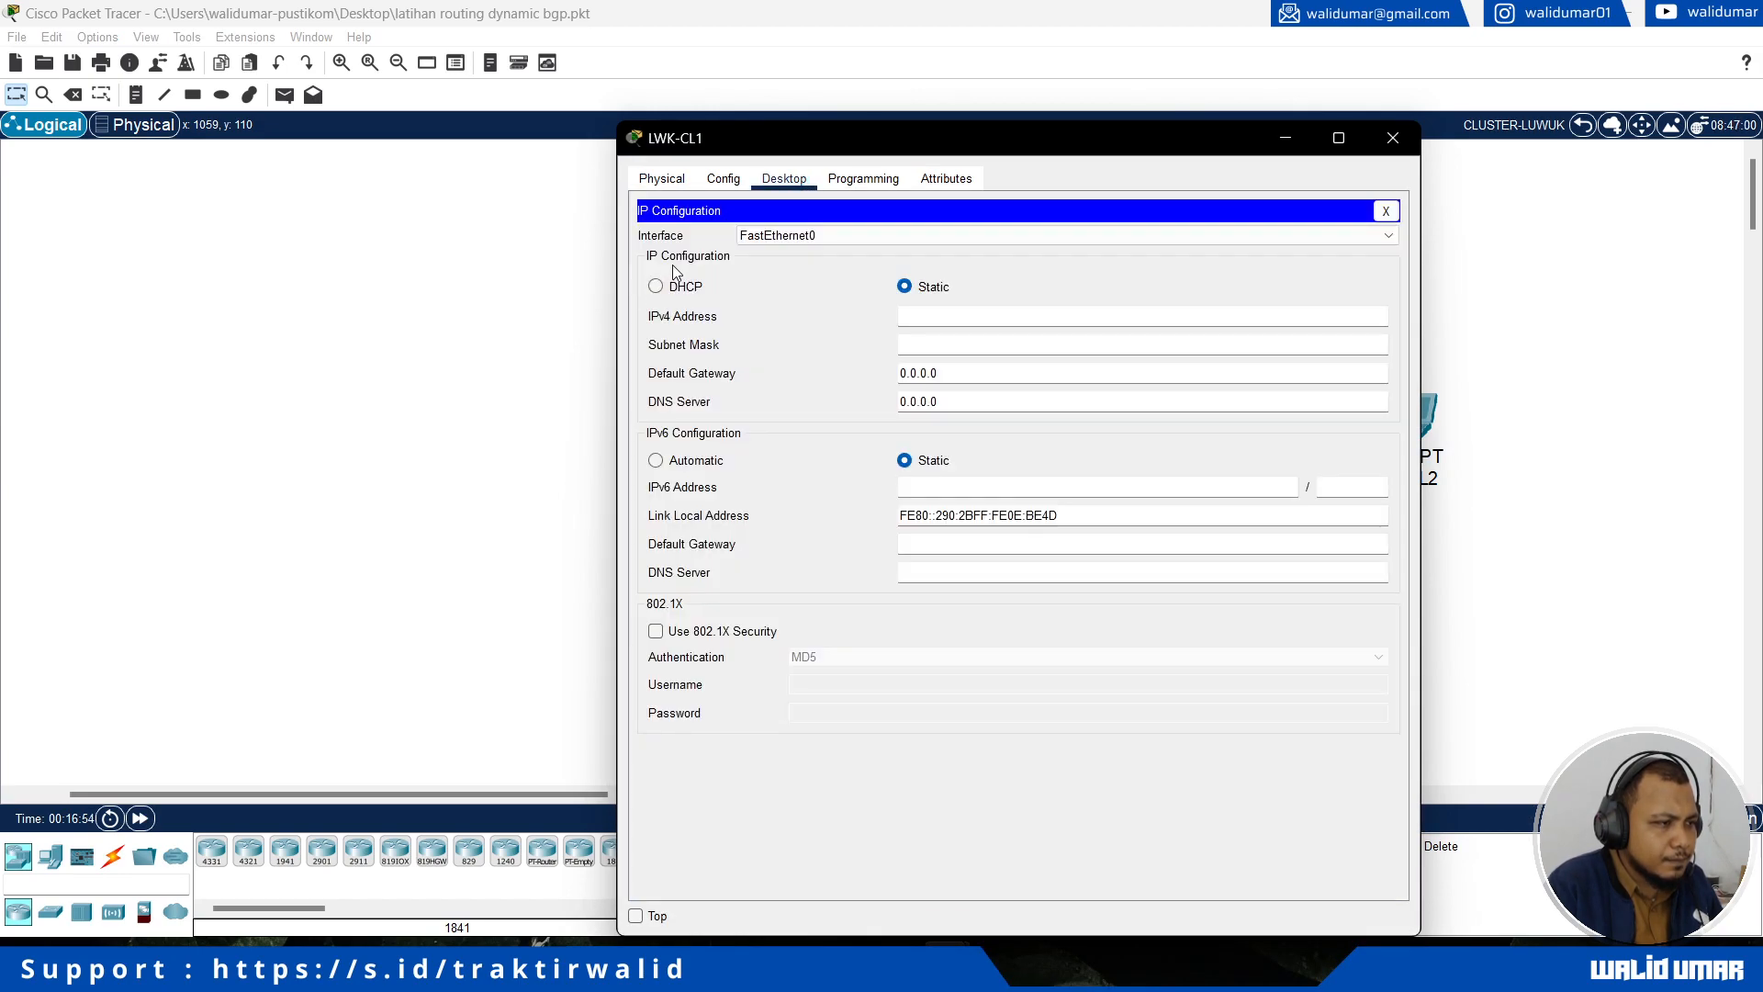
left_click(658, 286)
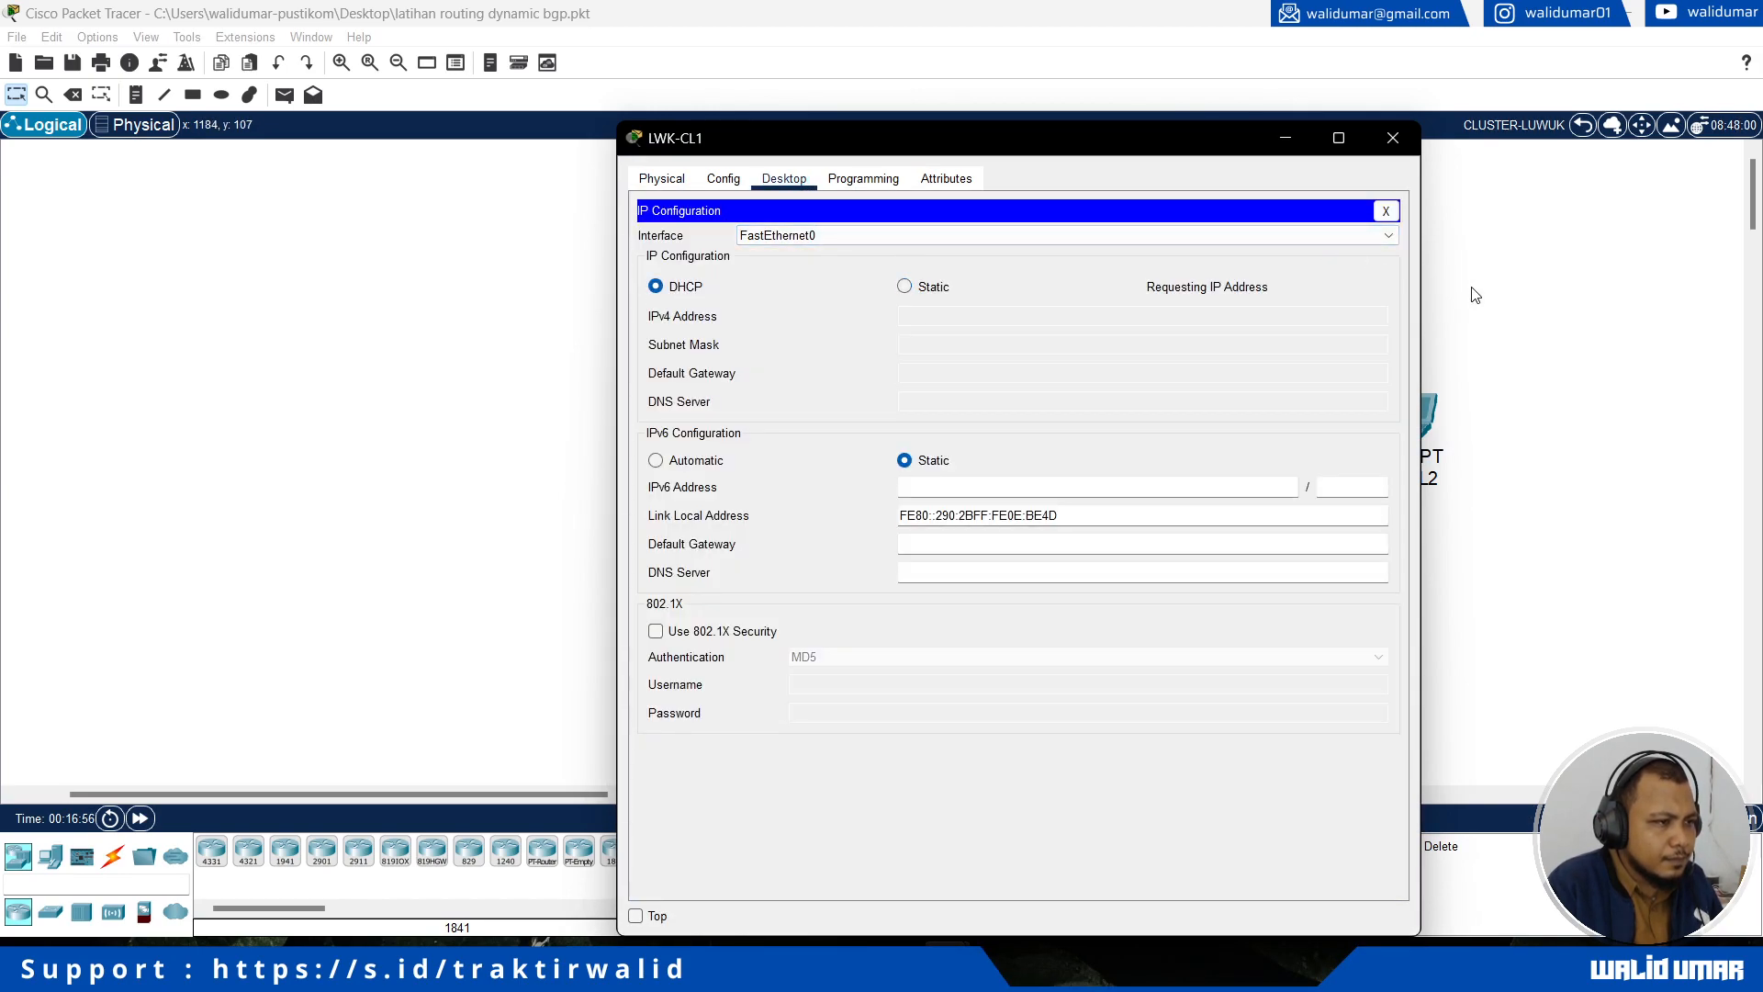
Step: Switch the IPv4 configuration of laptops LWK-CL2 and LWK-CL3 to DHCP
left_click(1472, 292)
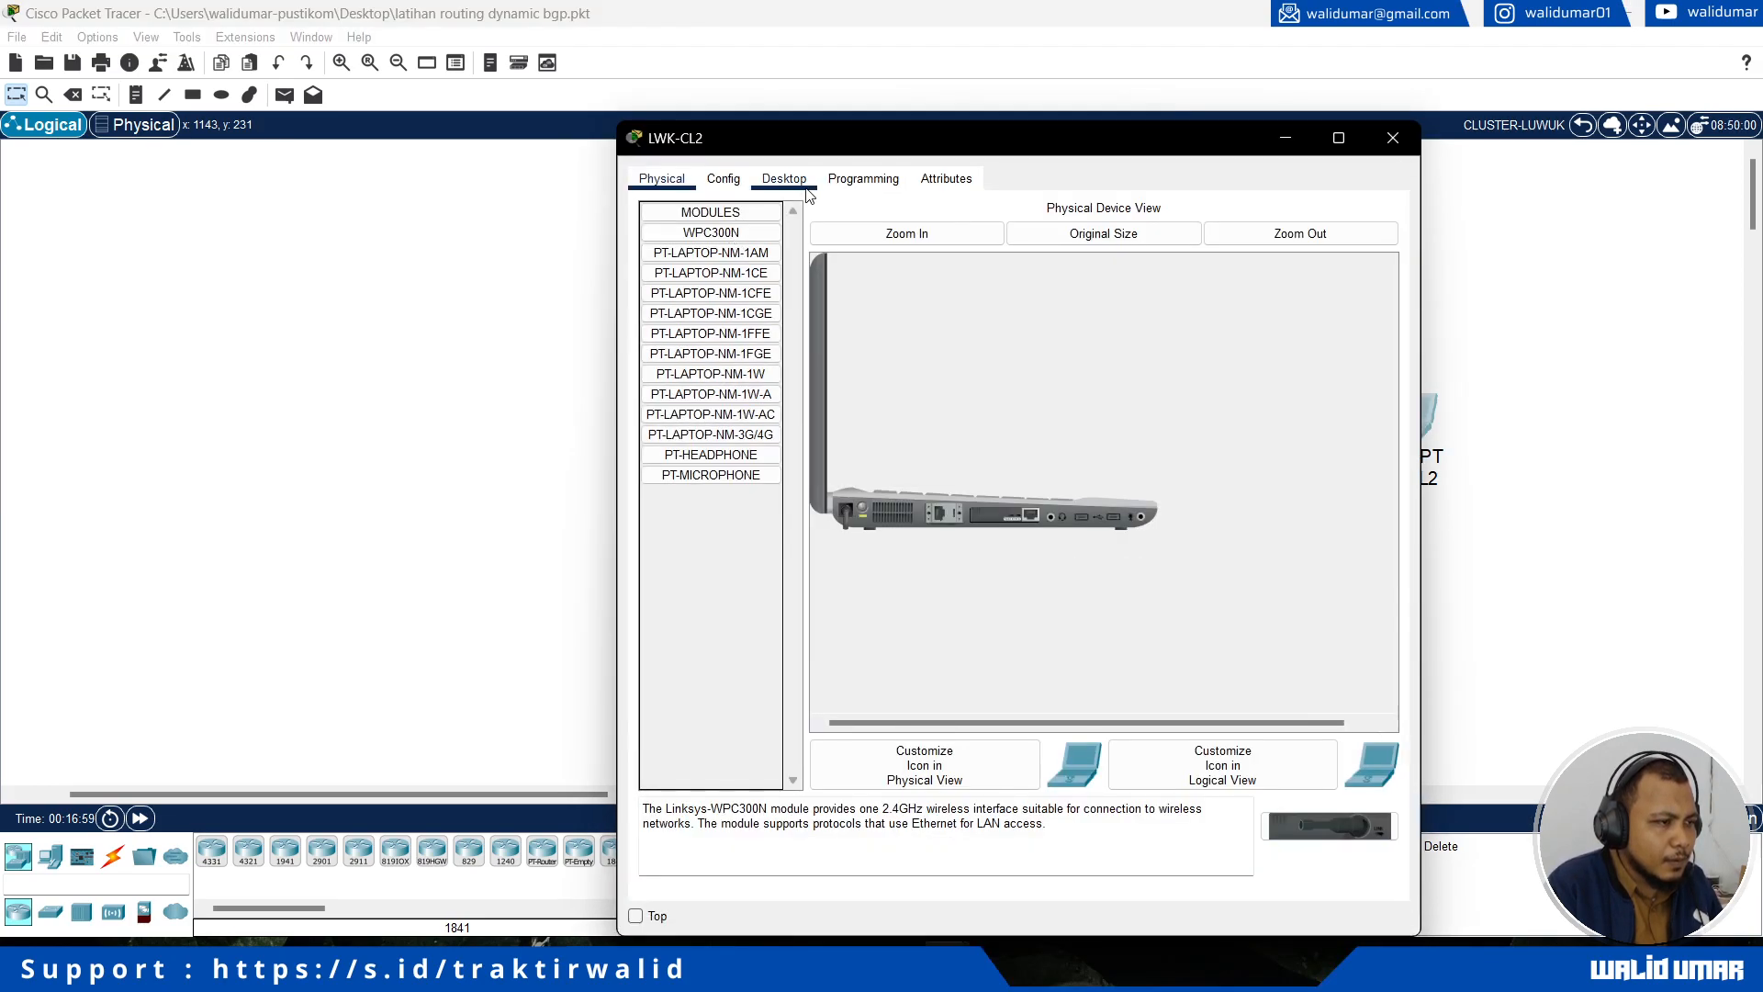
left_click(784, 178)
left_click(707, 301)
left_click(655, 285)
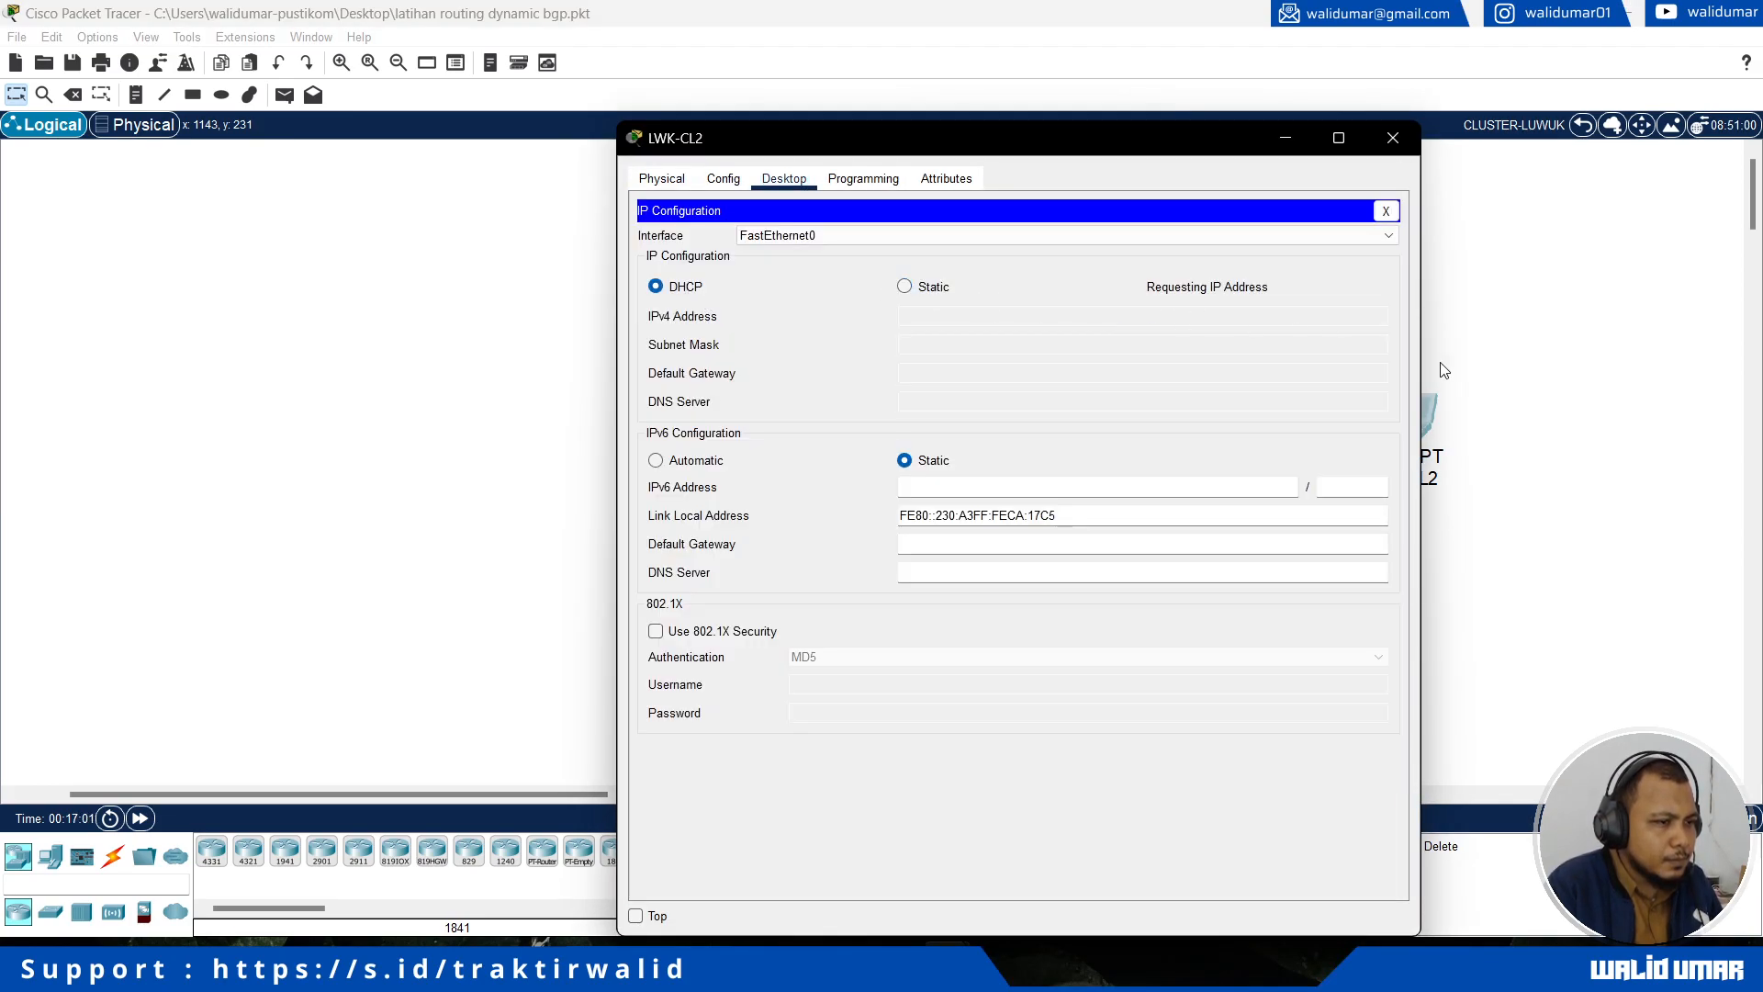
left_click(1527, 386)
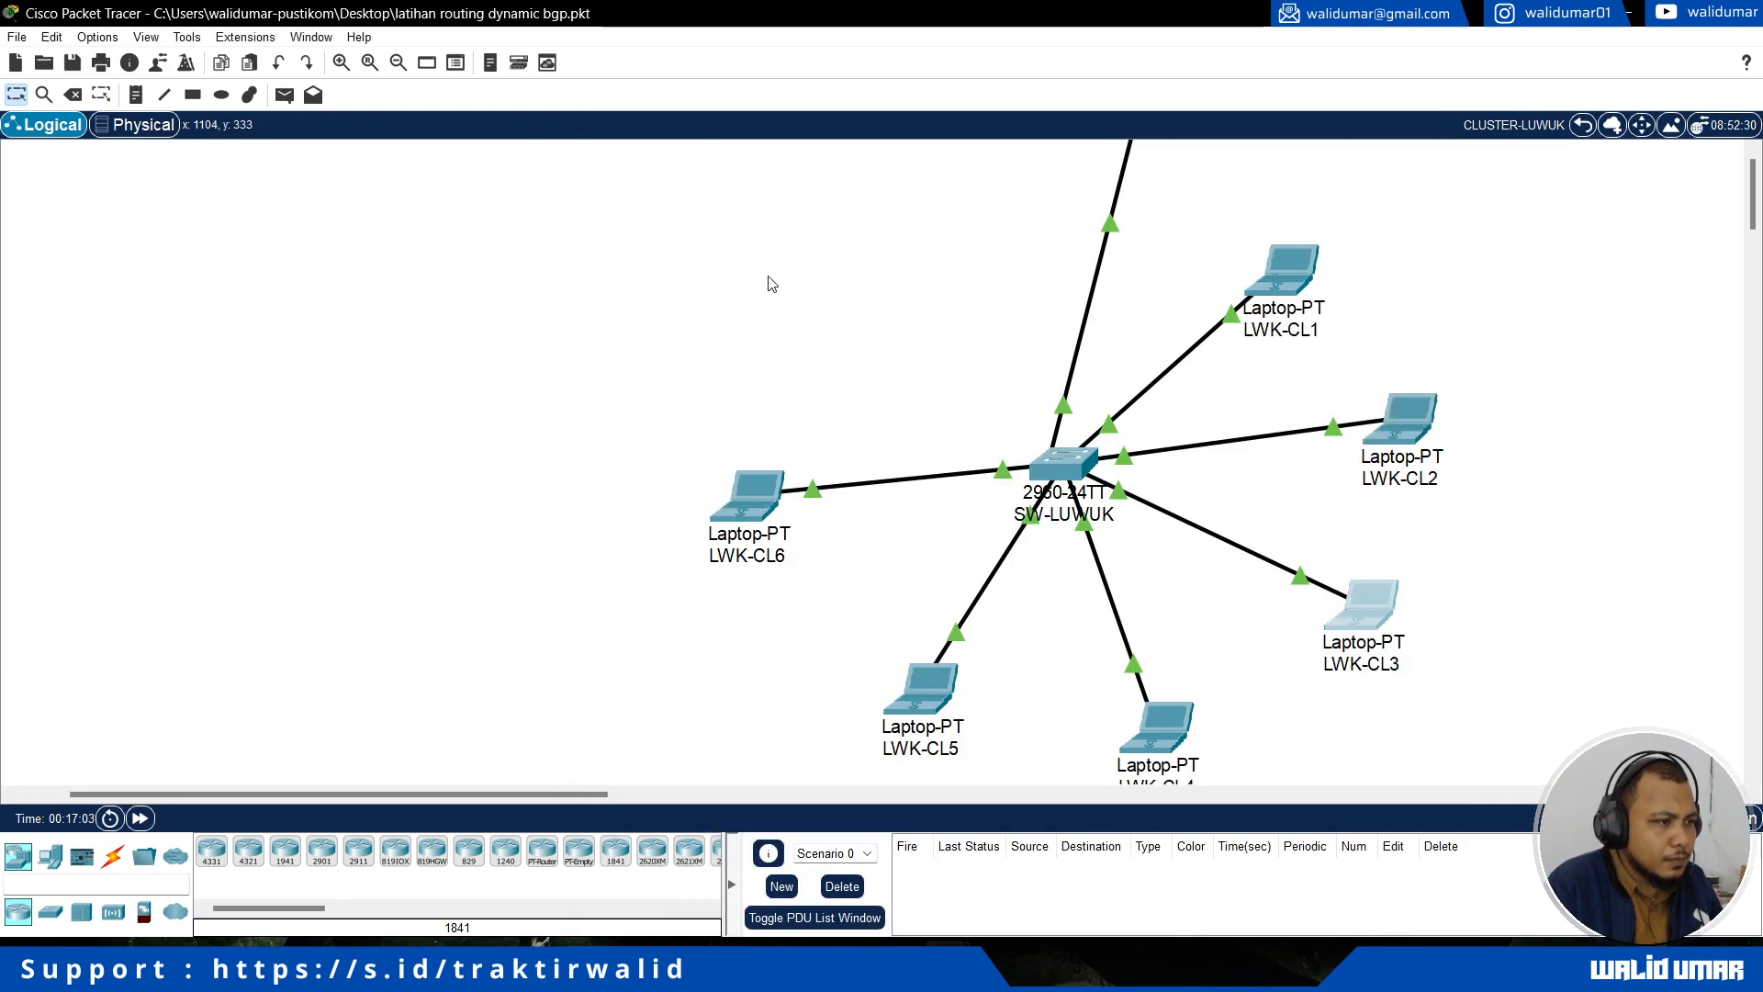
left_click(1364, 606)
left_click(784, 178)
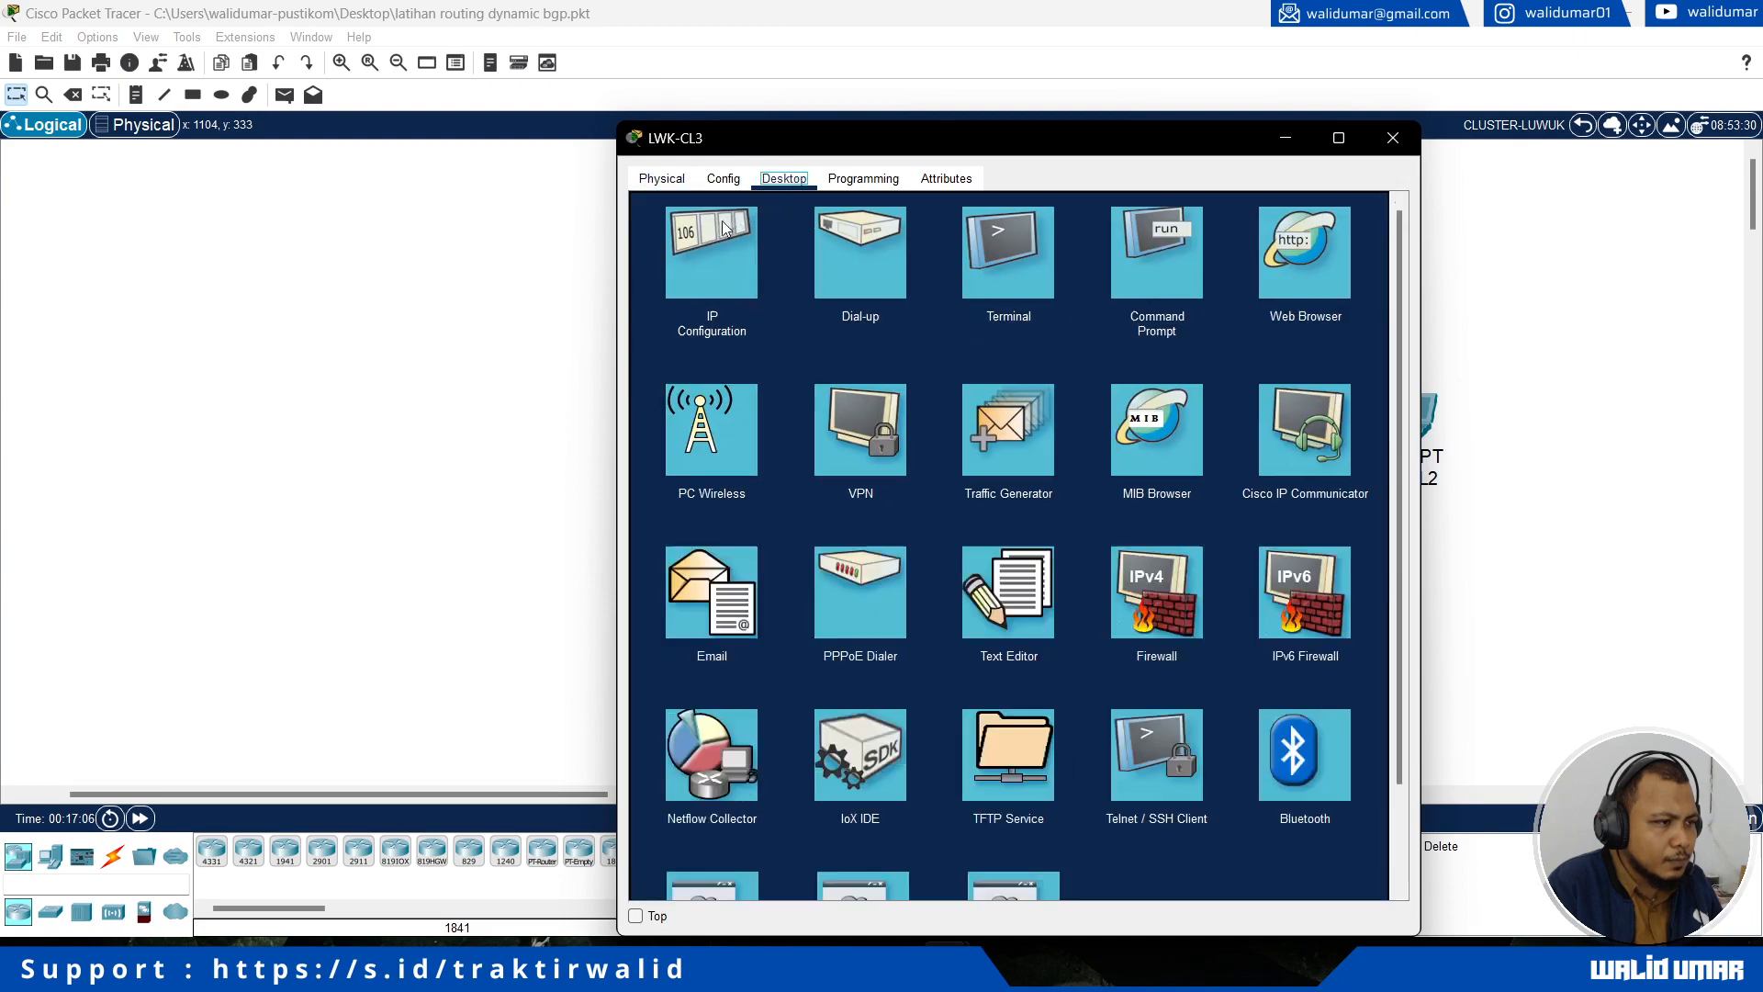
left_click(740, 332)
left_click(655, 285)
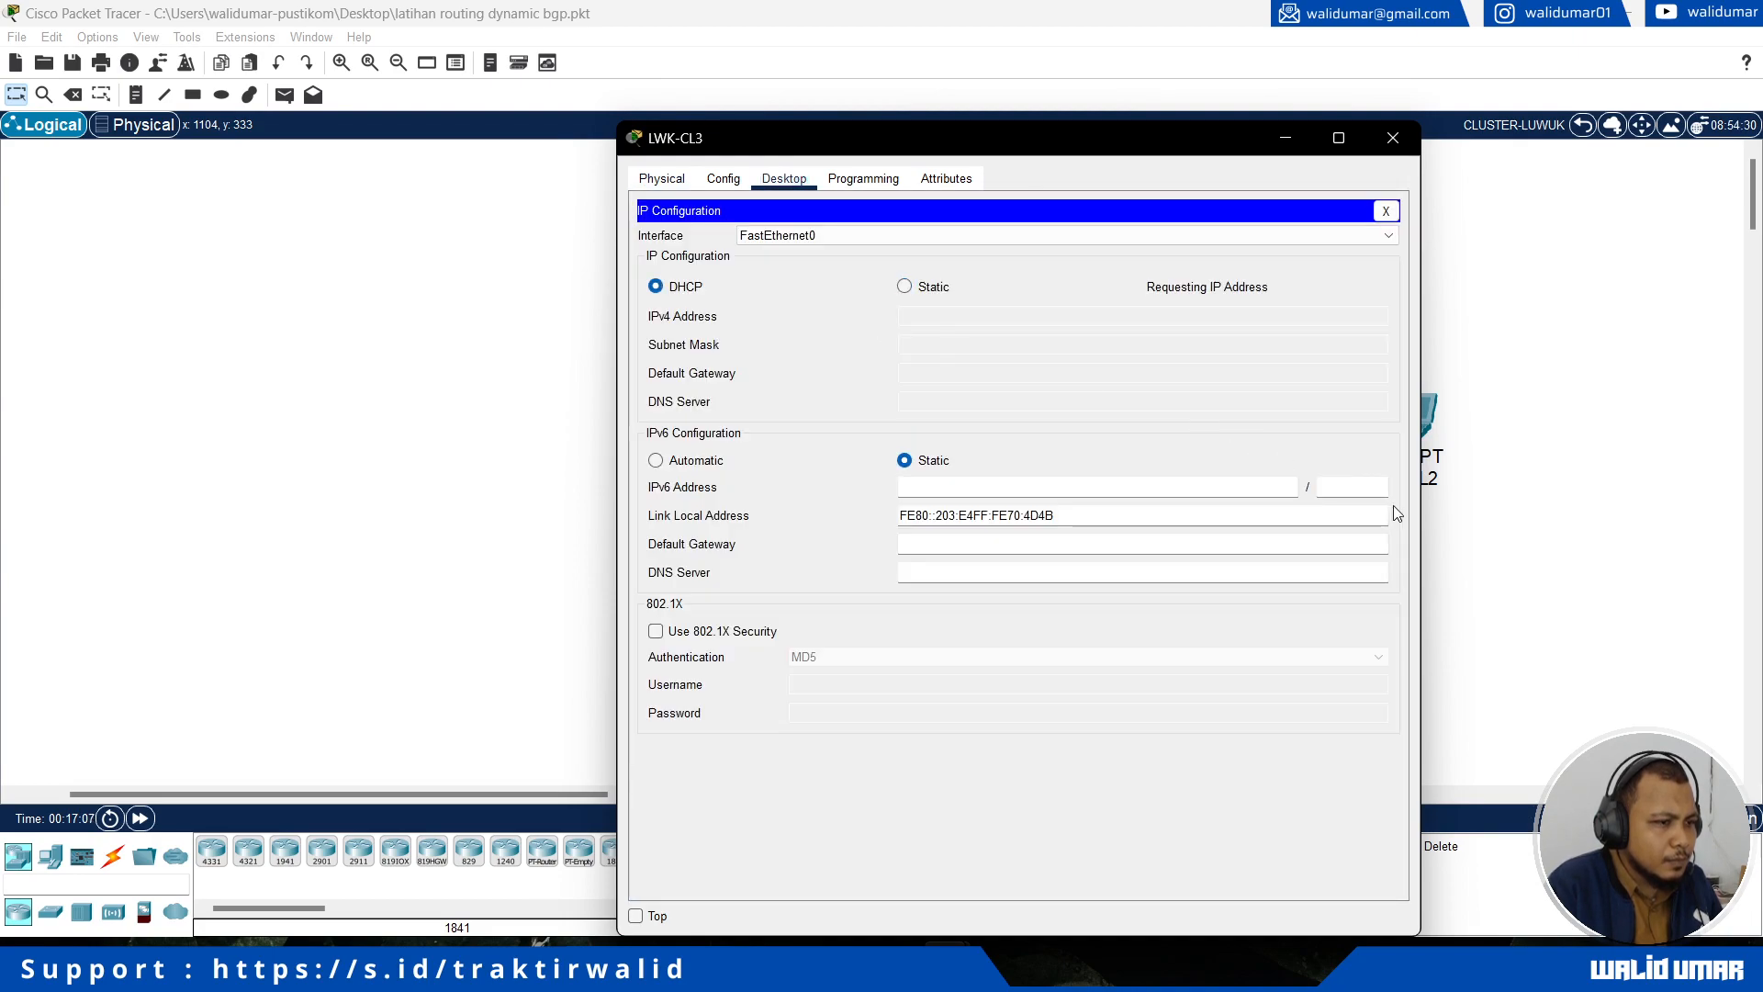
Step: Switch the IPv4 configuration of laptop LWK-CL4 to DHCP
left_click(1536, 540)
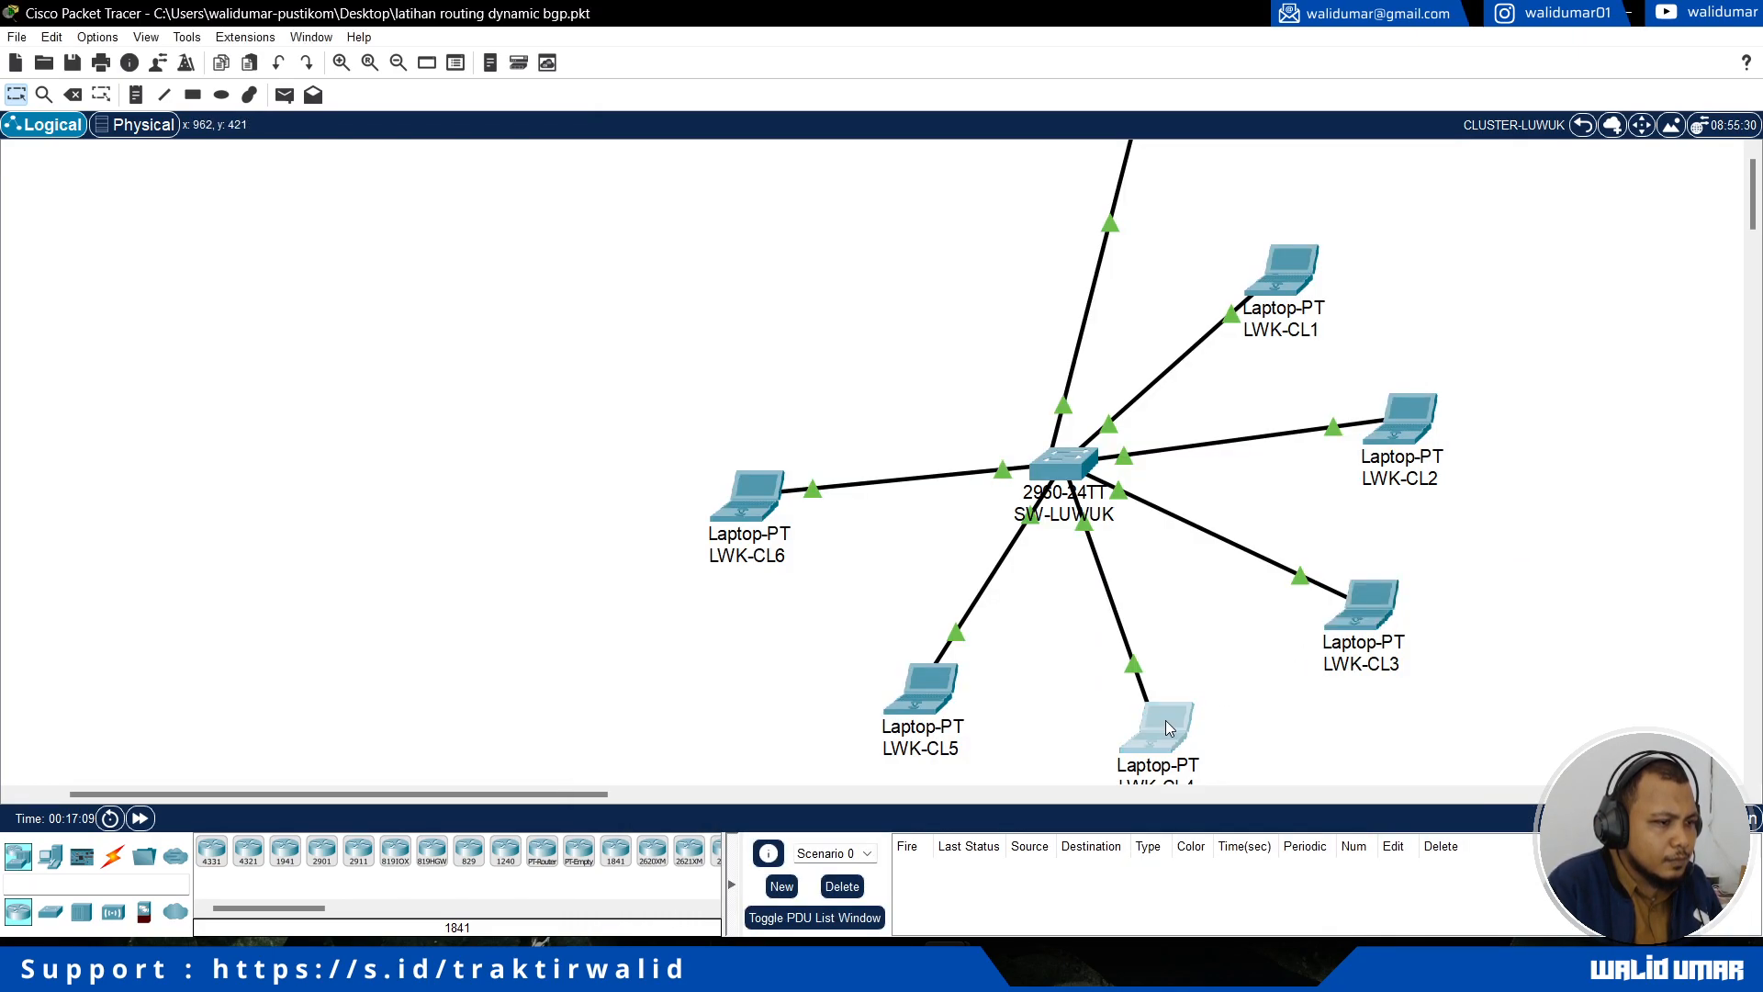
left_click(1129, 667)
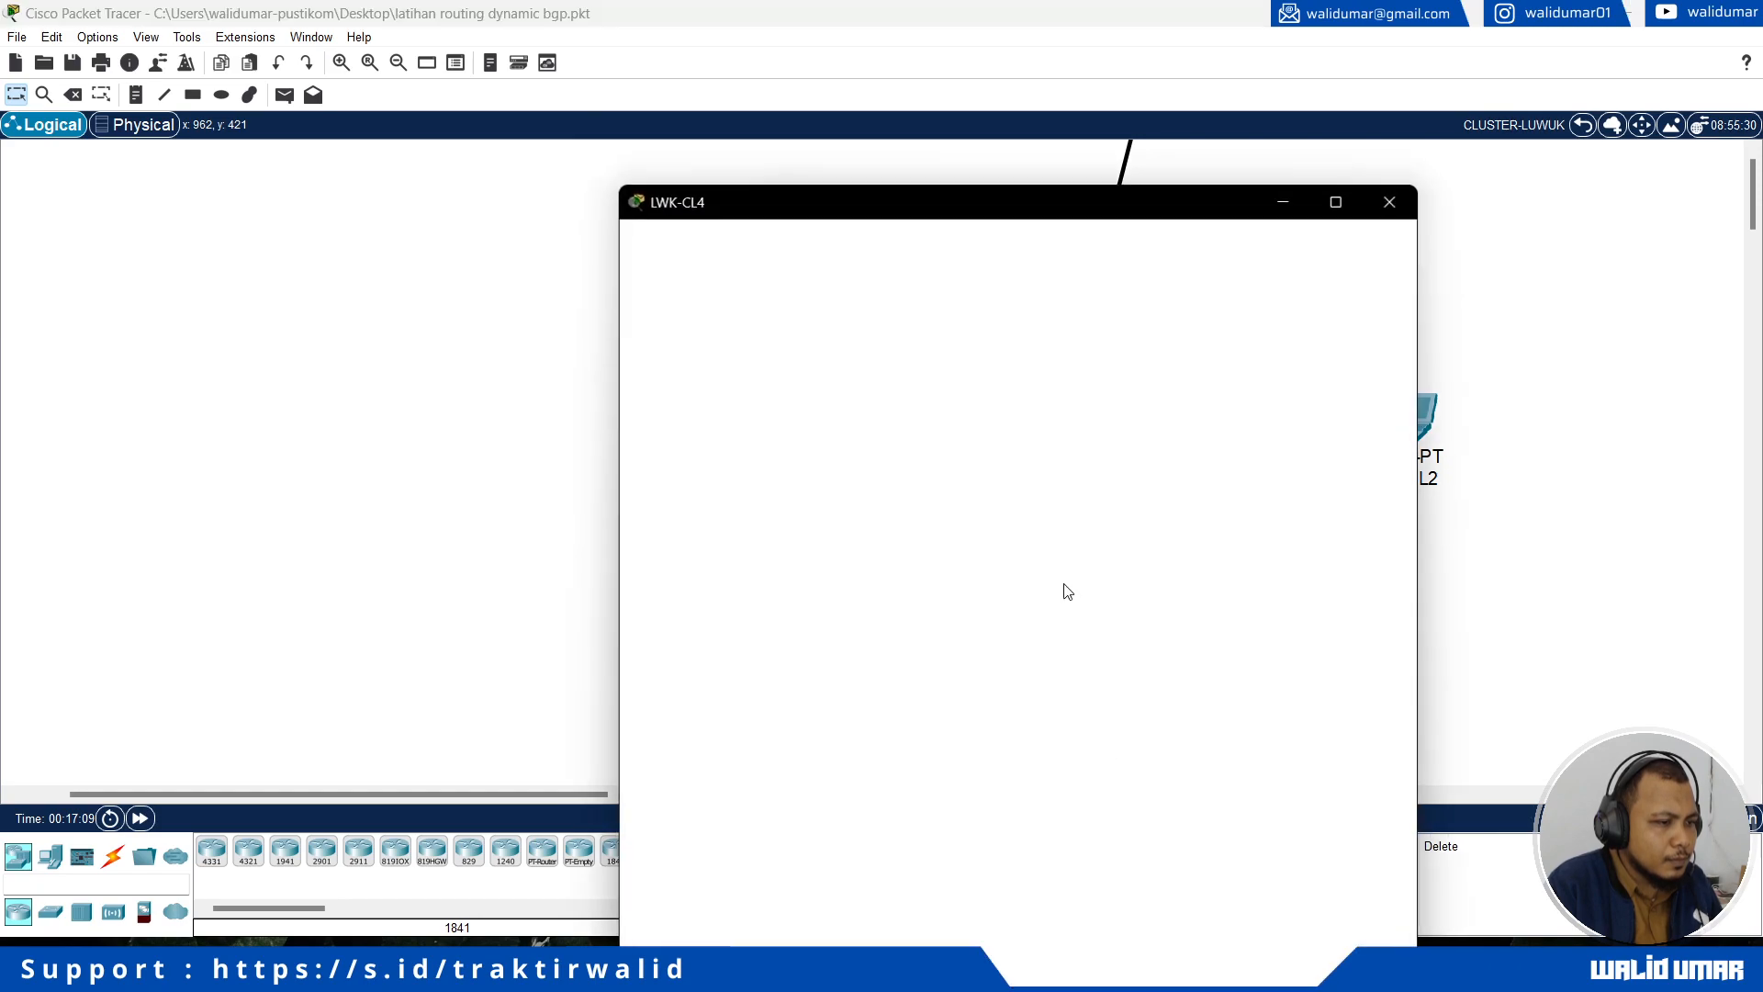
left_click(784, 178)
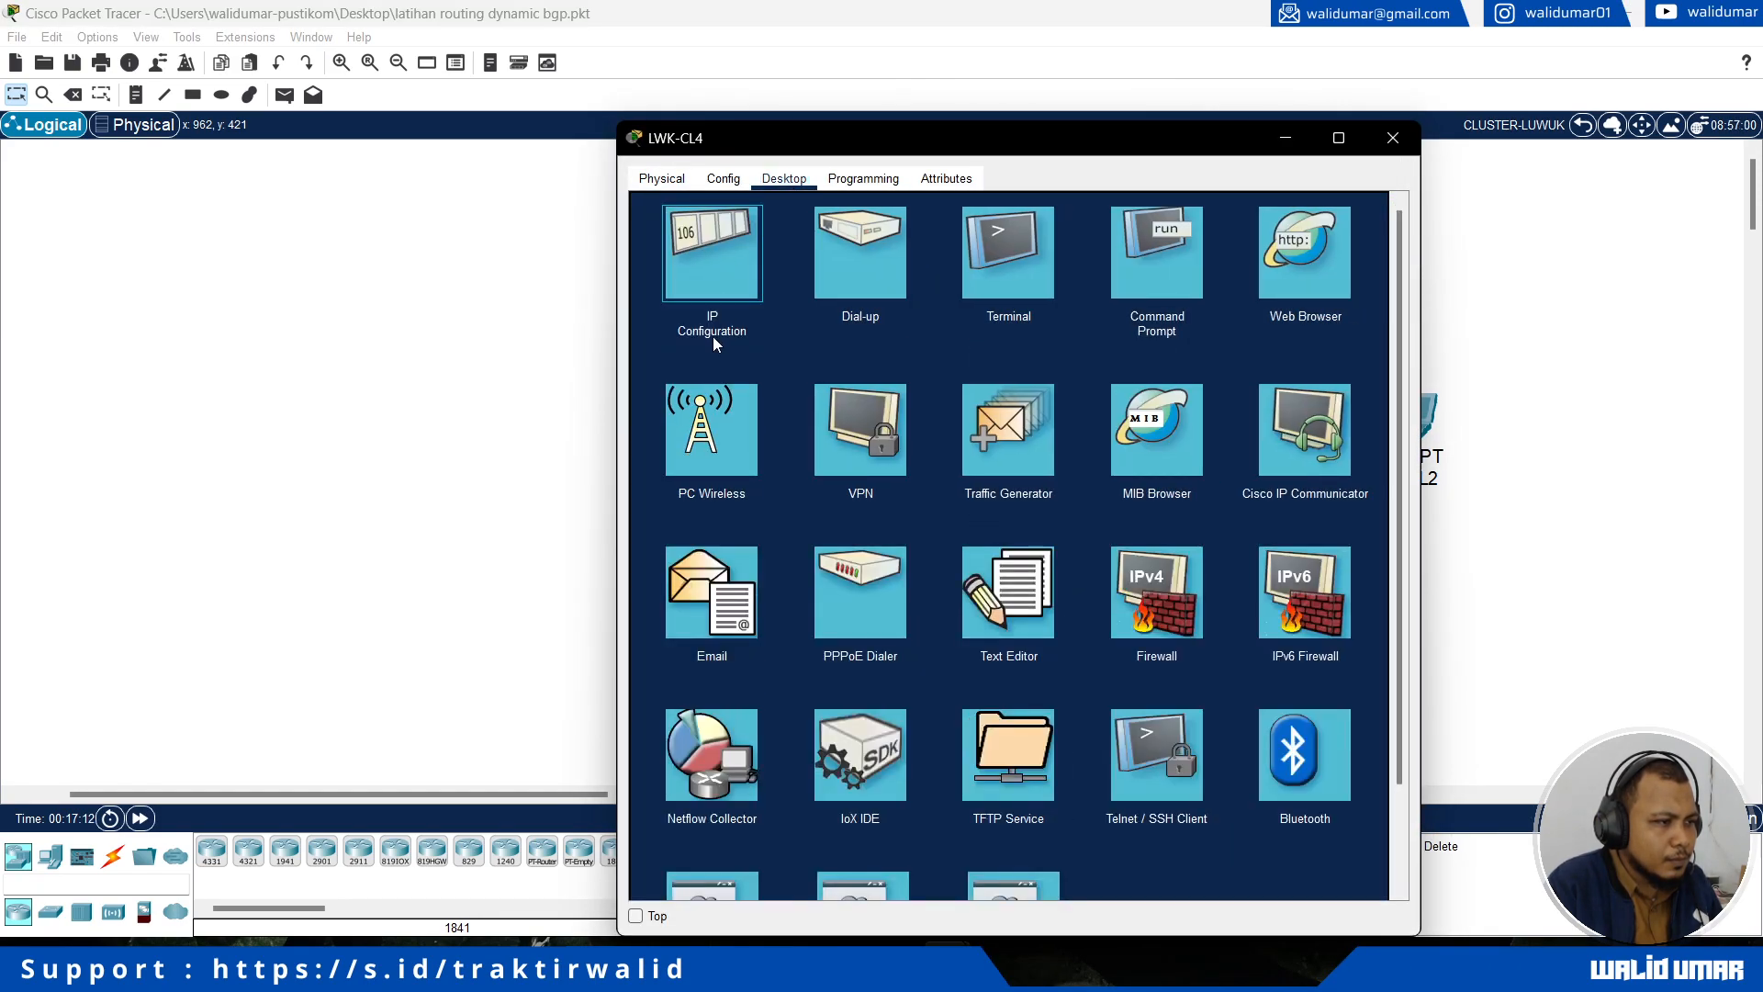
left_click(715, 334)
left_click(684, 288)
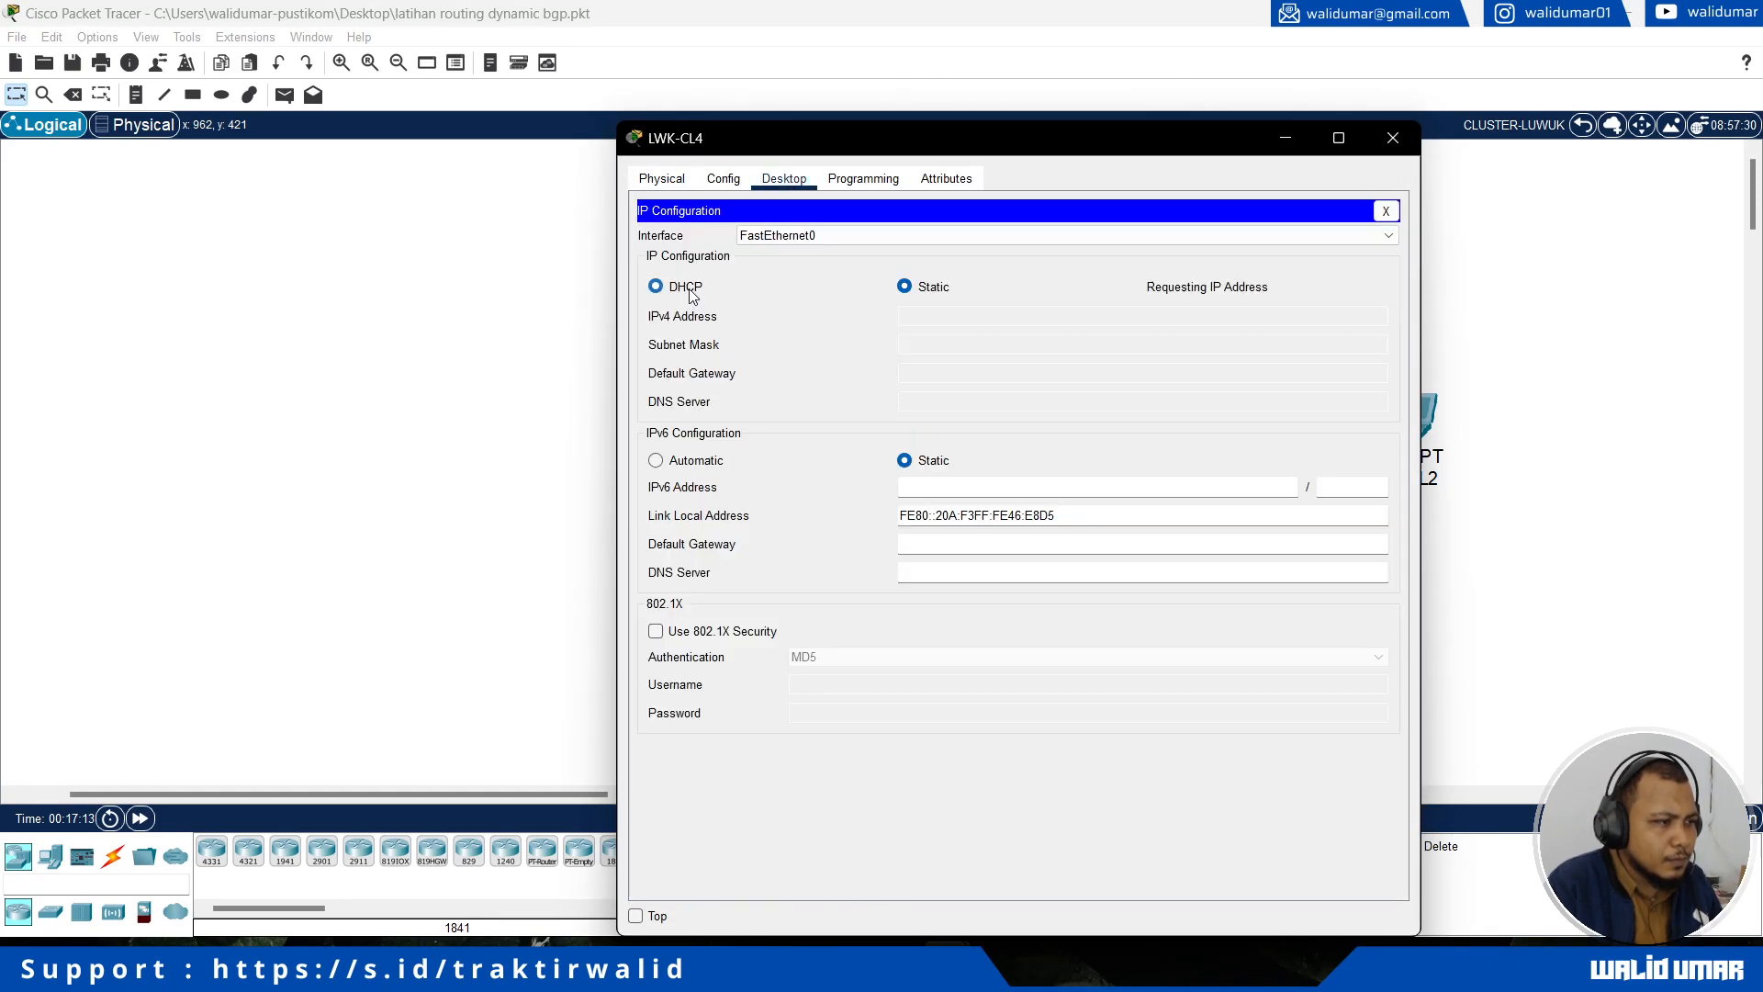
left_click(588, 445)
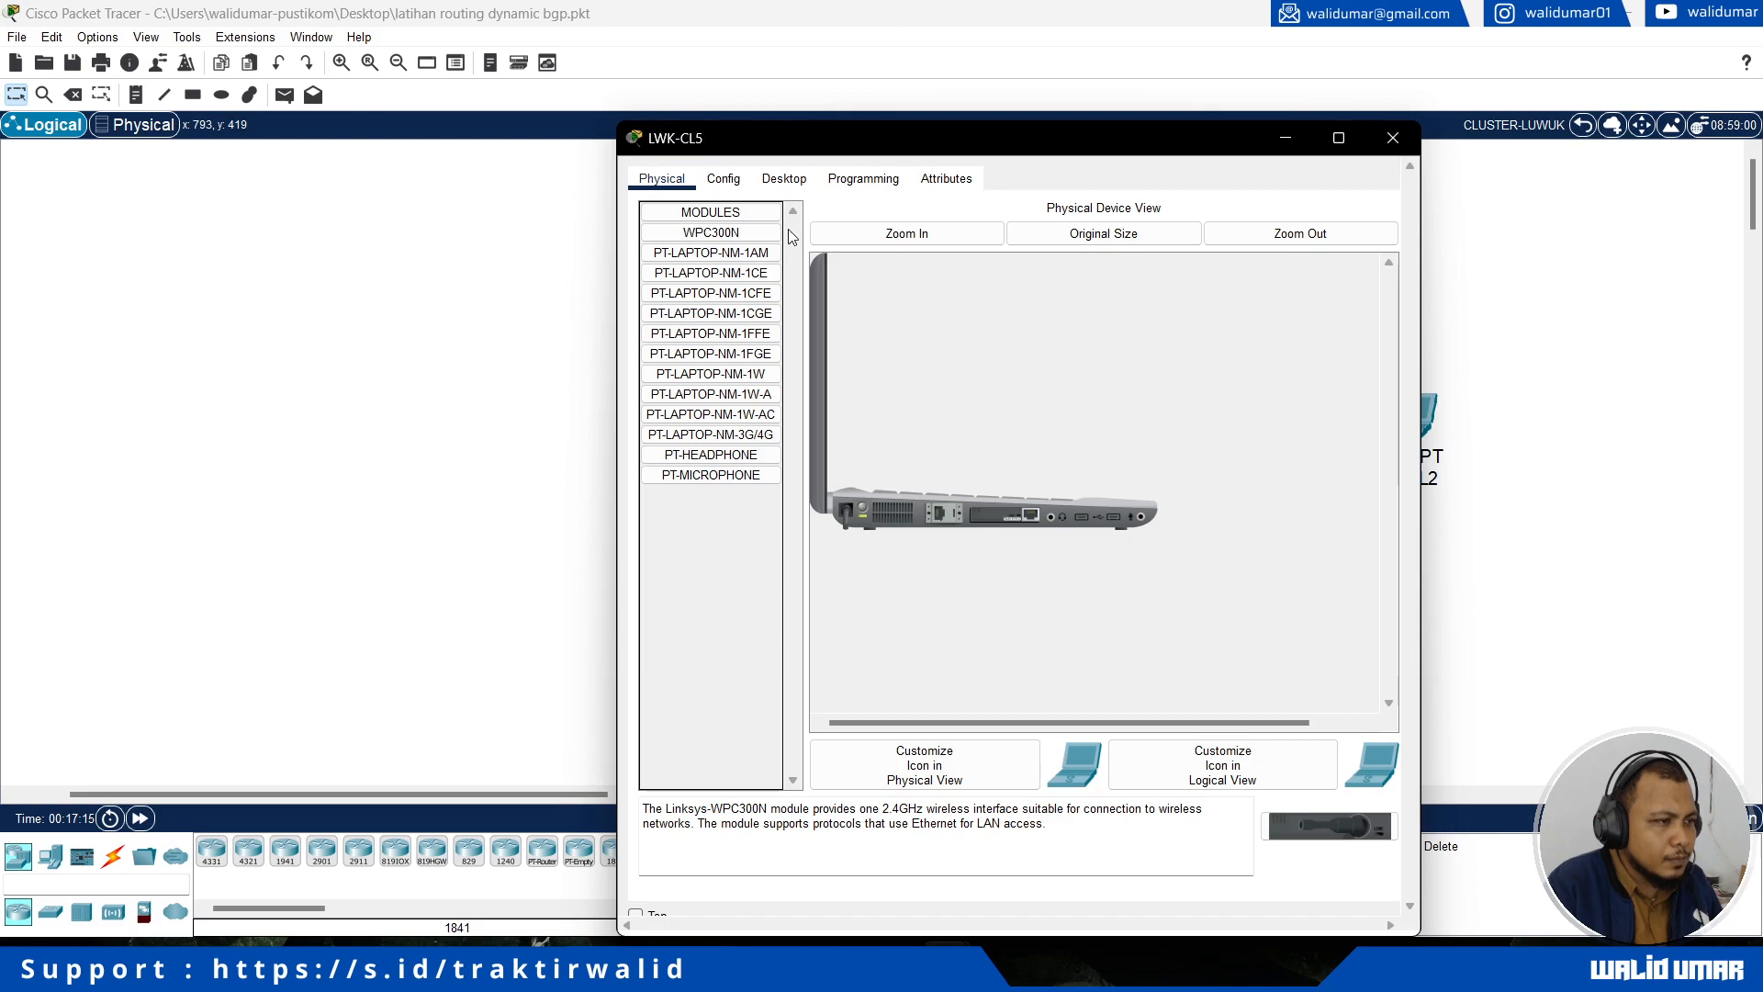
Step: Switch the IPv4 configuration of laptop LWK-CL5 to DHCP
left_click(784, 179)
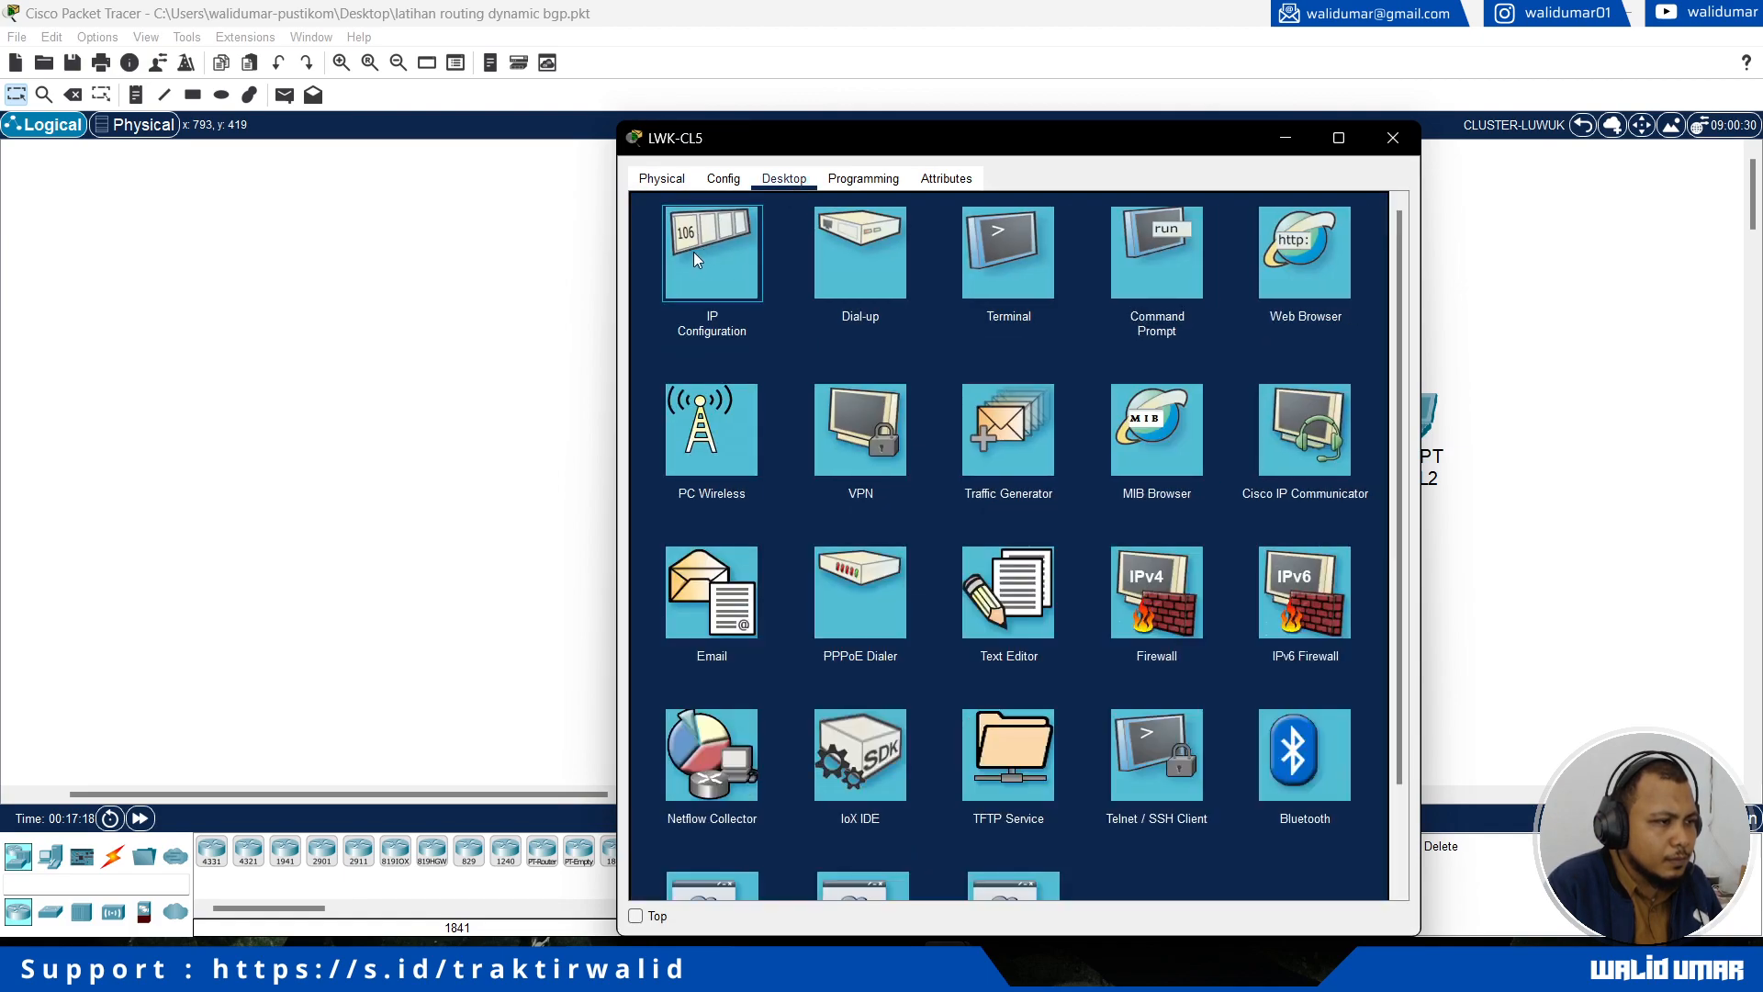
left_click(696, 252)
left_click(684, 287)
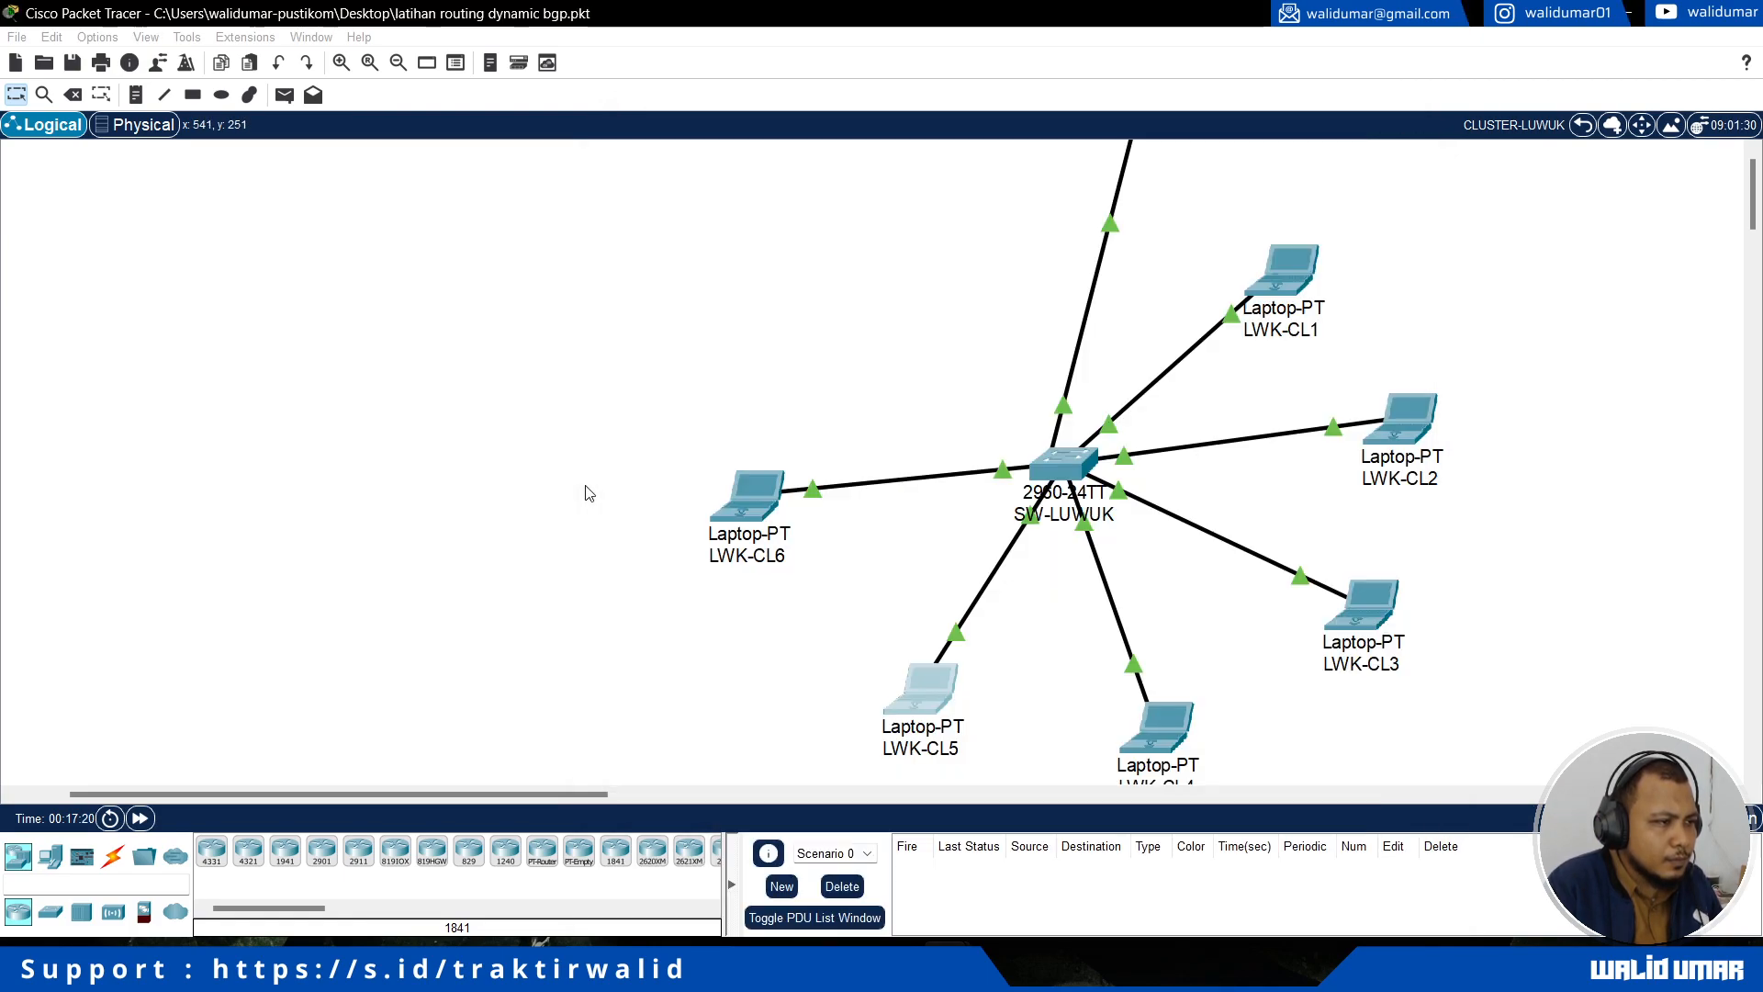
left_click(587, 487)
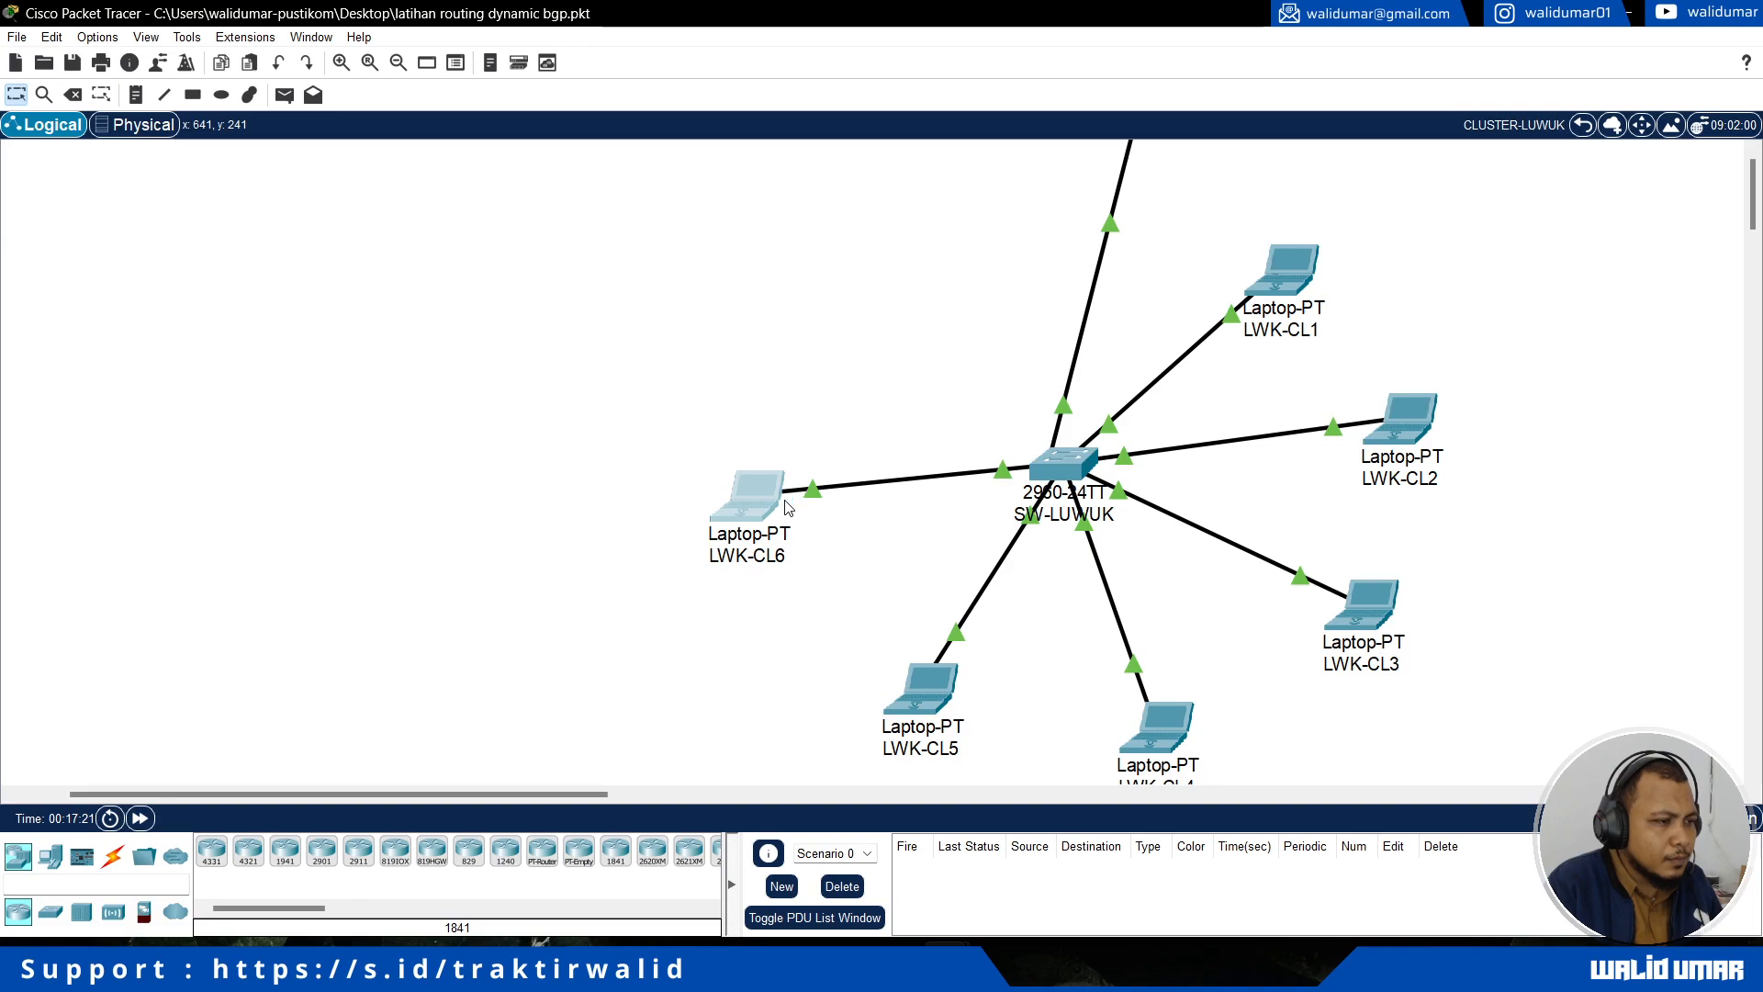
Step: Switch the IPv4 configuration of laptop LWK-CL6 to DHCP
left_click(770, 509)
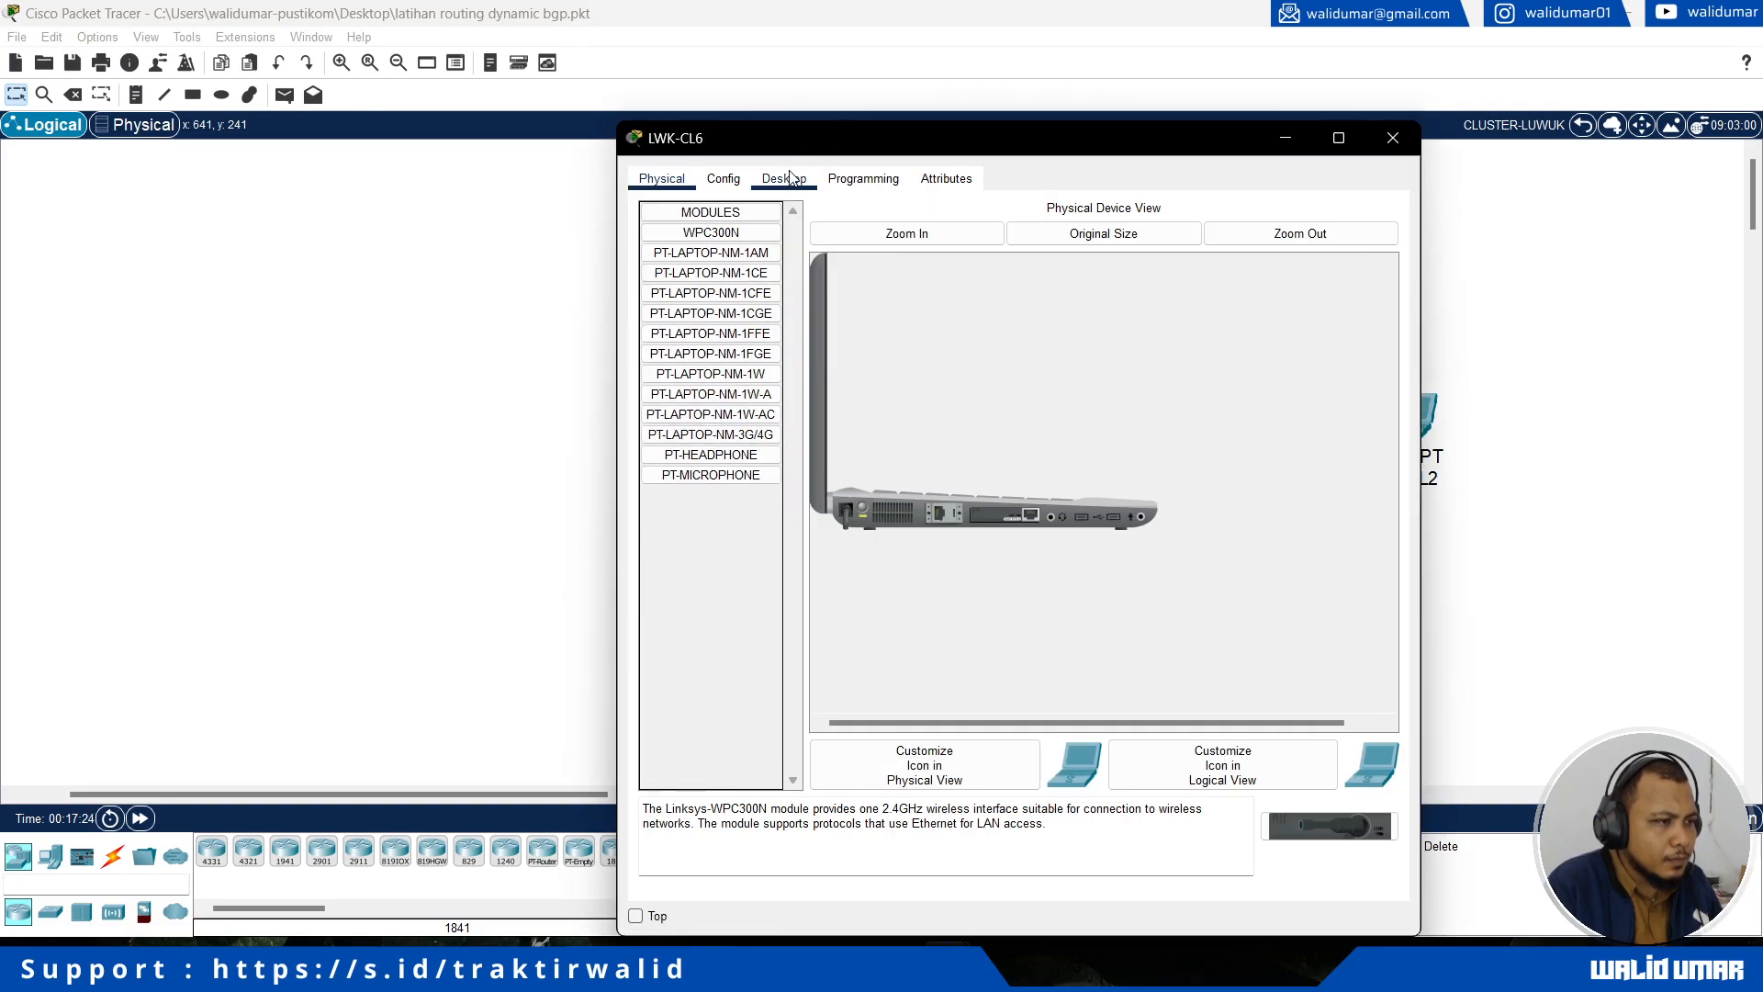
left_click(784, 178)
left_click(689, 263)
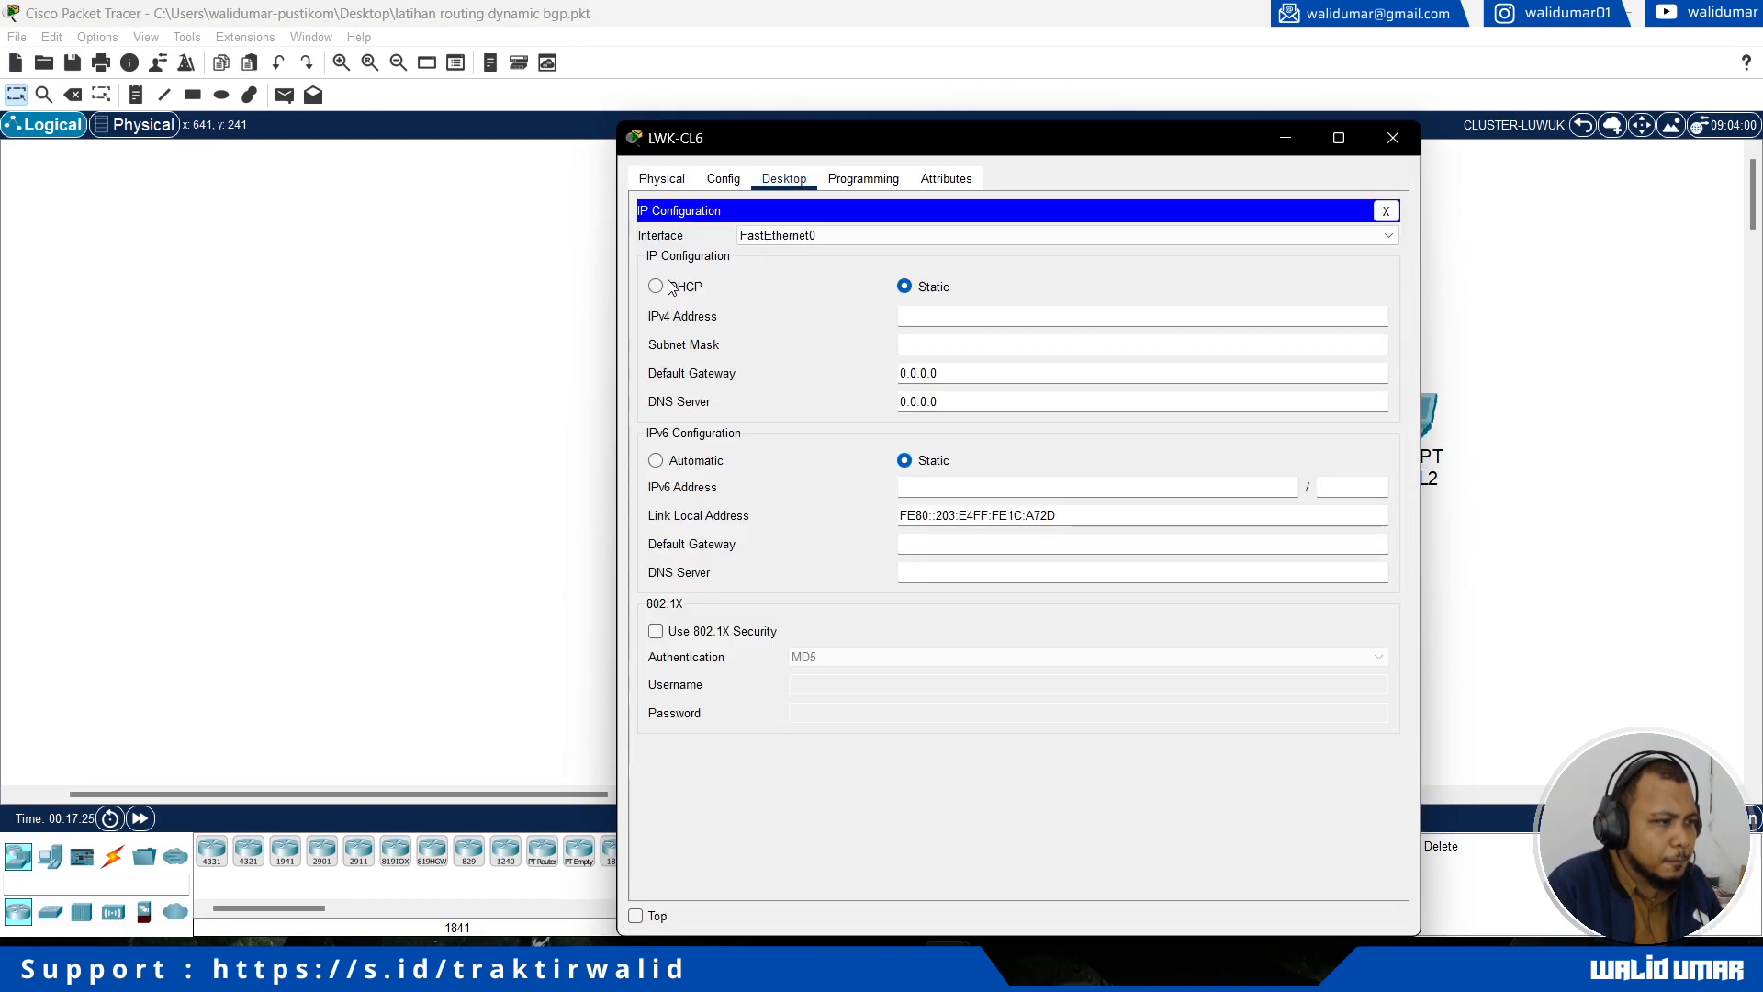
left_click(671, 287)
Step: Leave CLUSTER-LUWUK for the root topology and enter CLUSTER-GORONTALO
left_click(1579, 131)
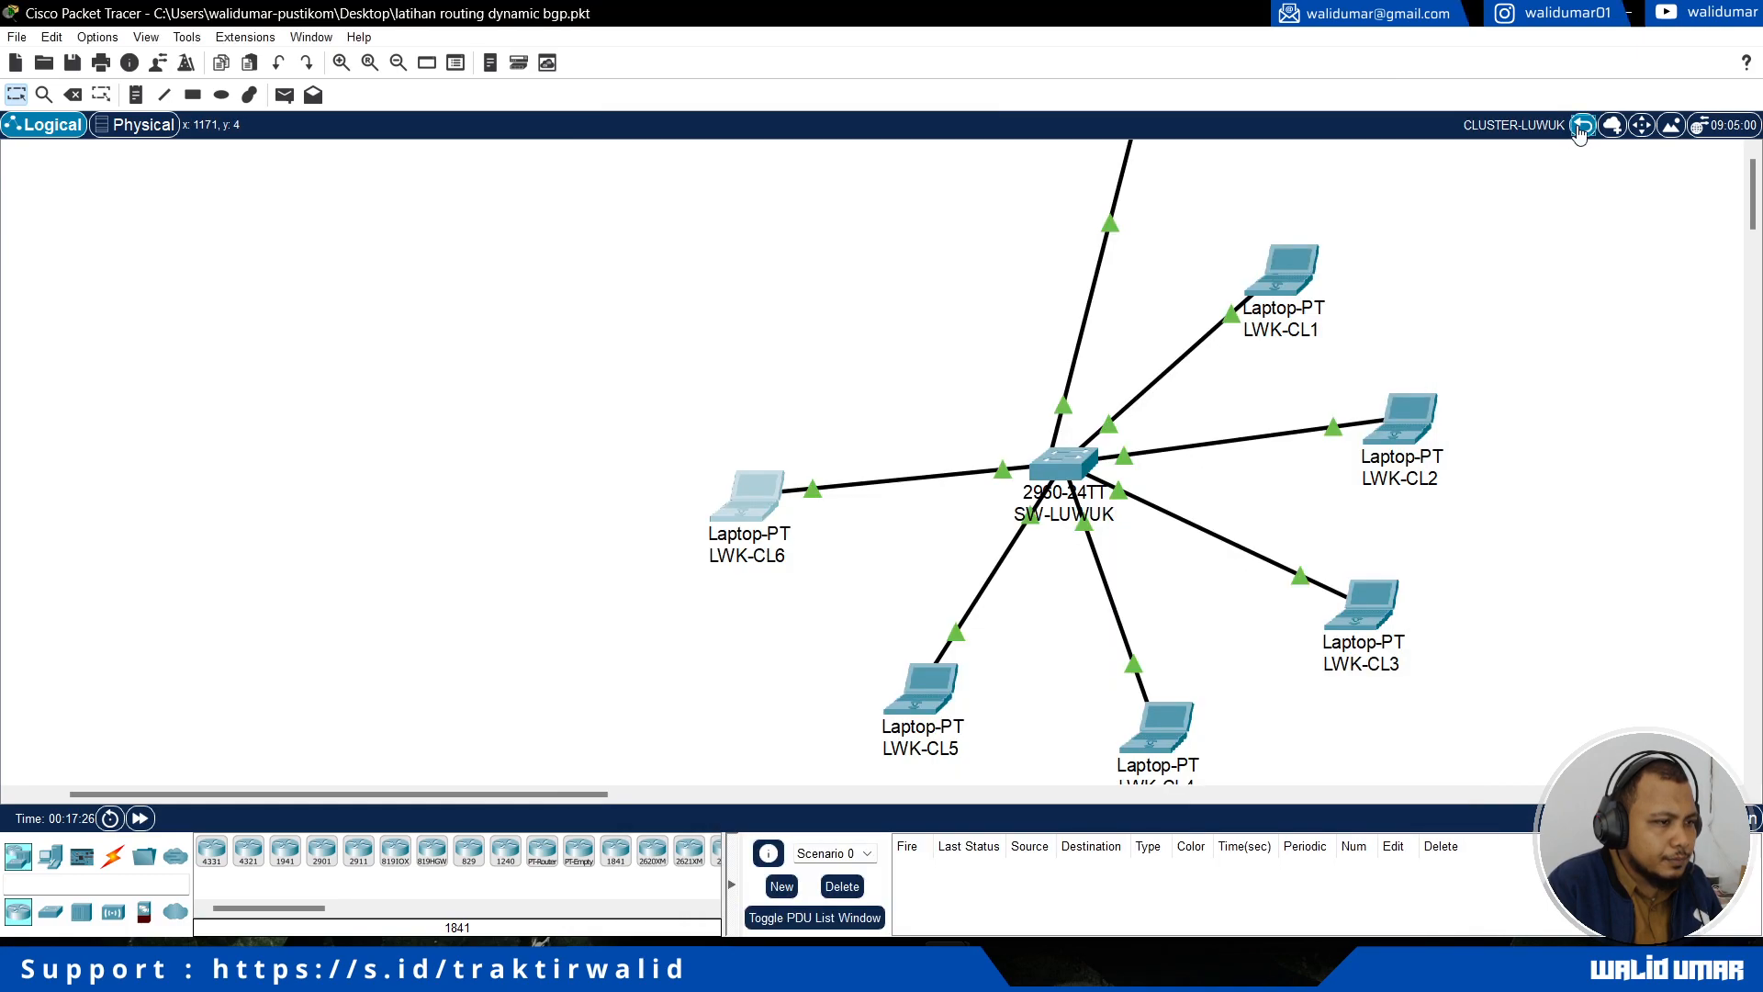
left_click(1579, 132)
left_click(1637, 602)
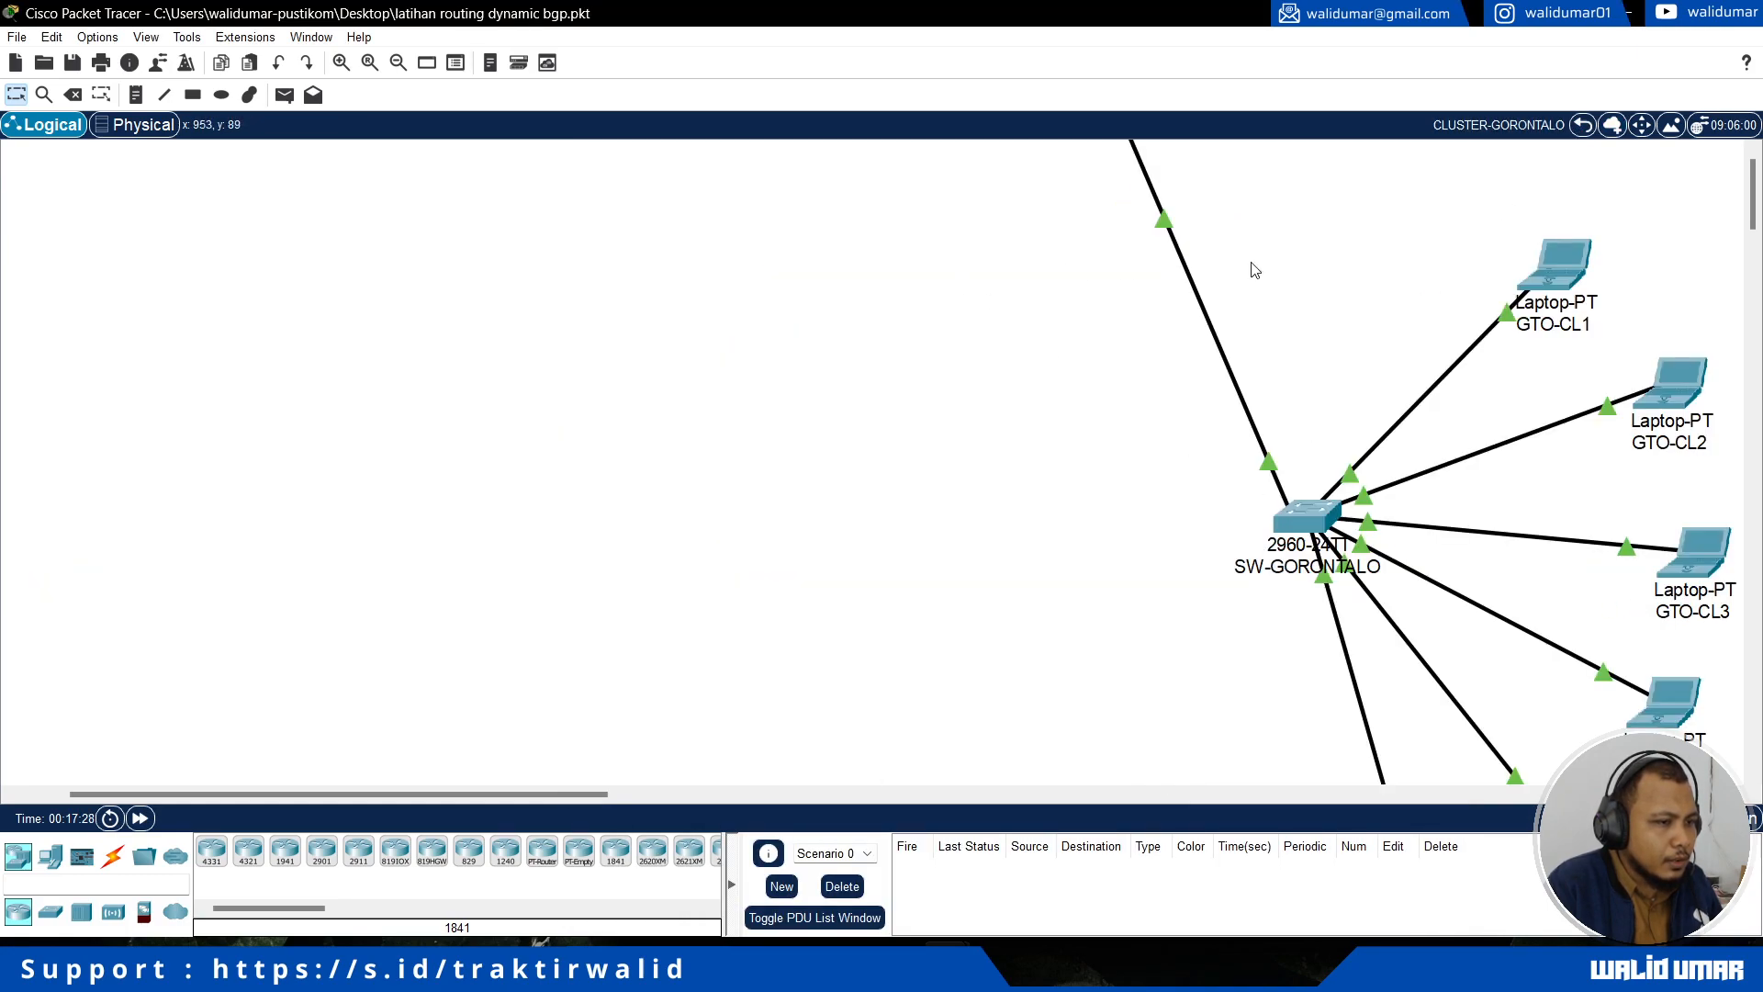
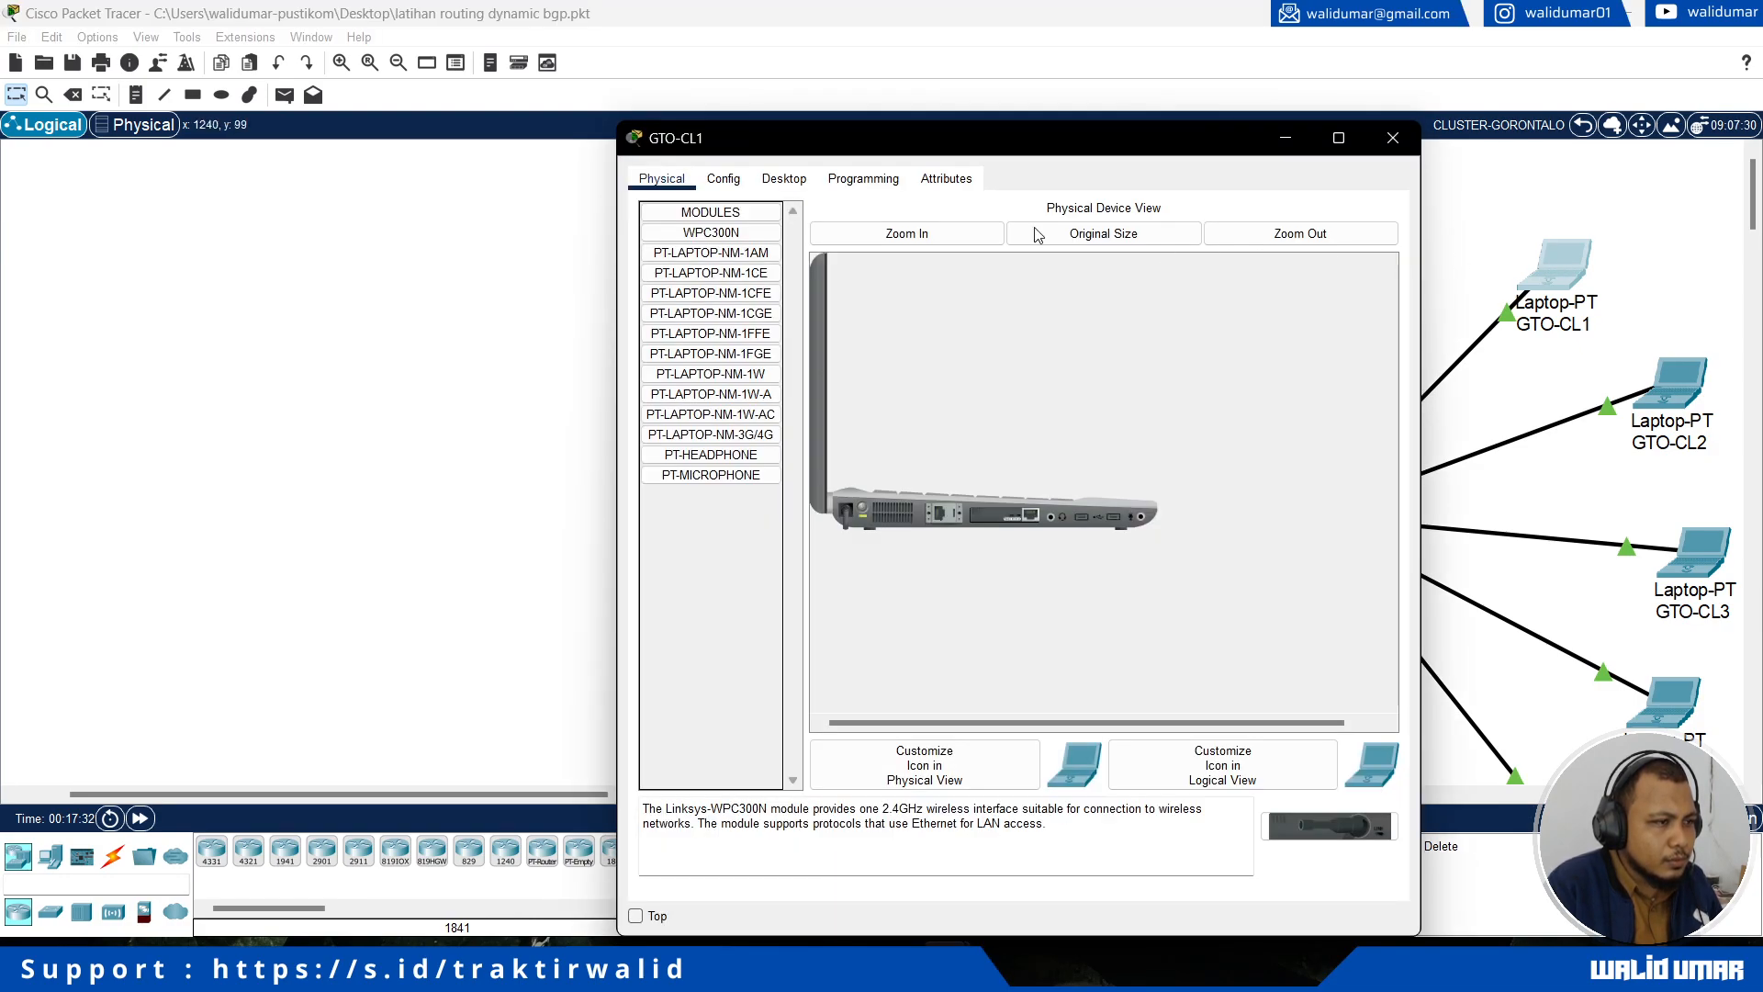
Step: Switch the IPv4 configuration of laptop GTO-CL1 to DHCP and close its window
left_click(783, 179)
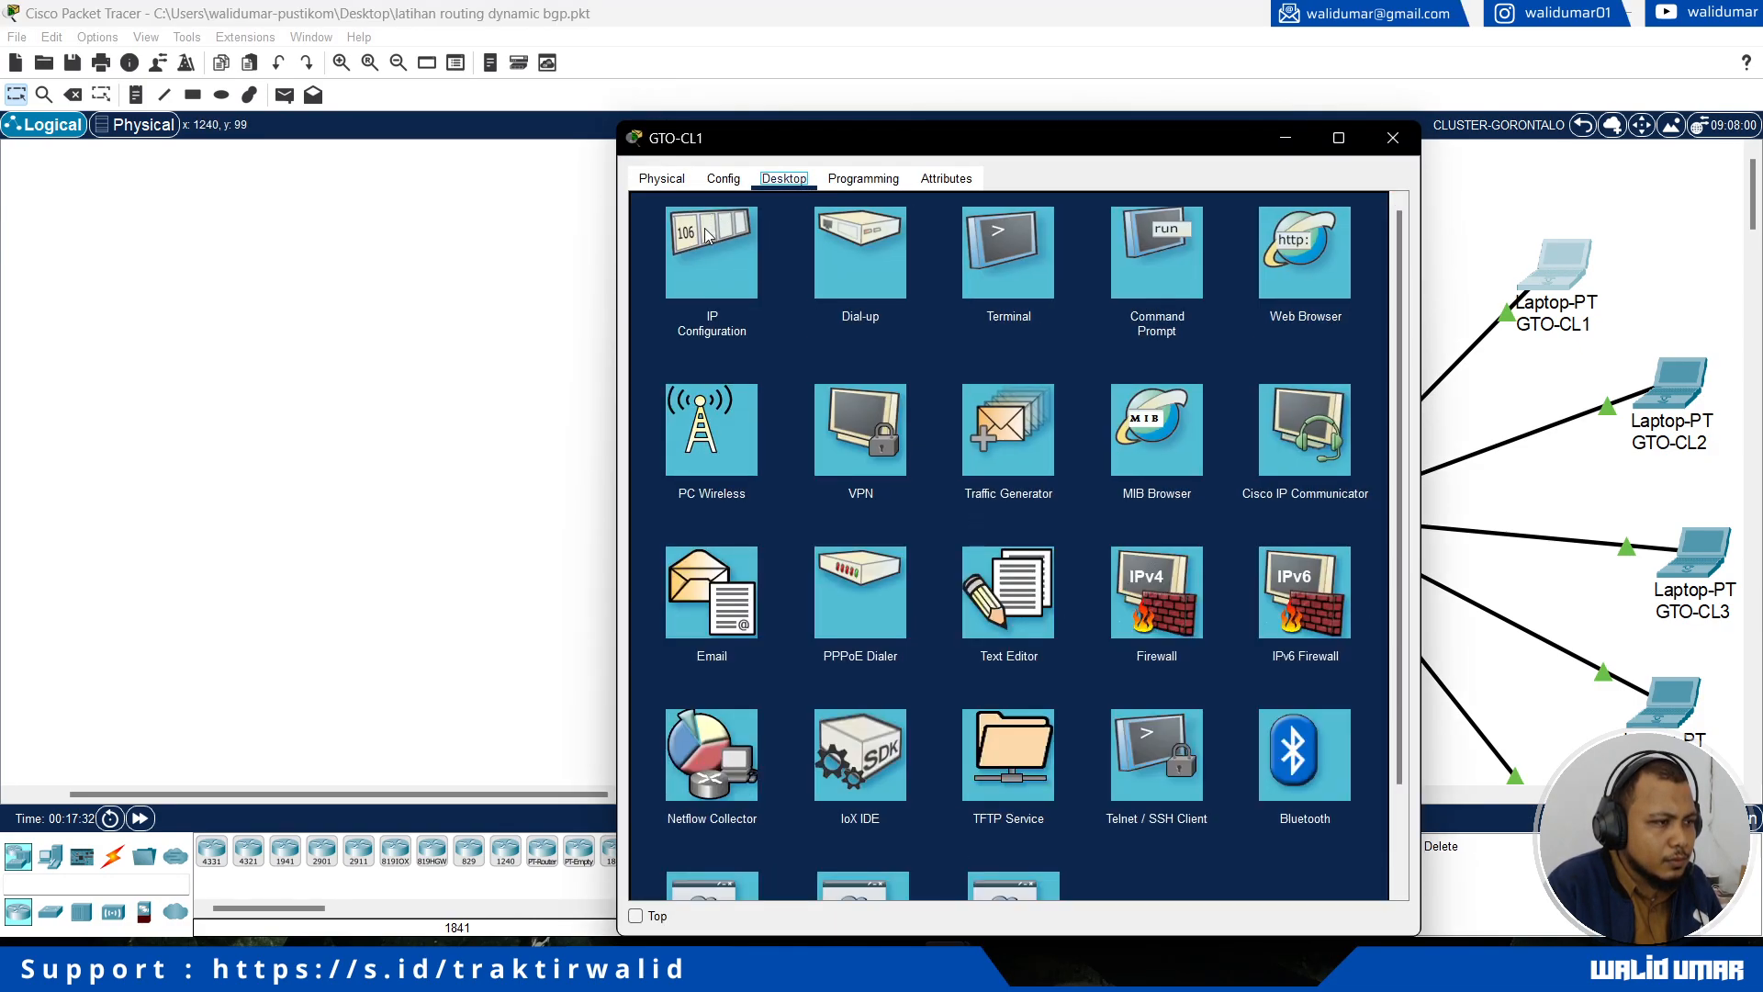
left_click(683, 296)
left_click(689, 291)
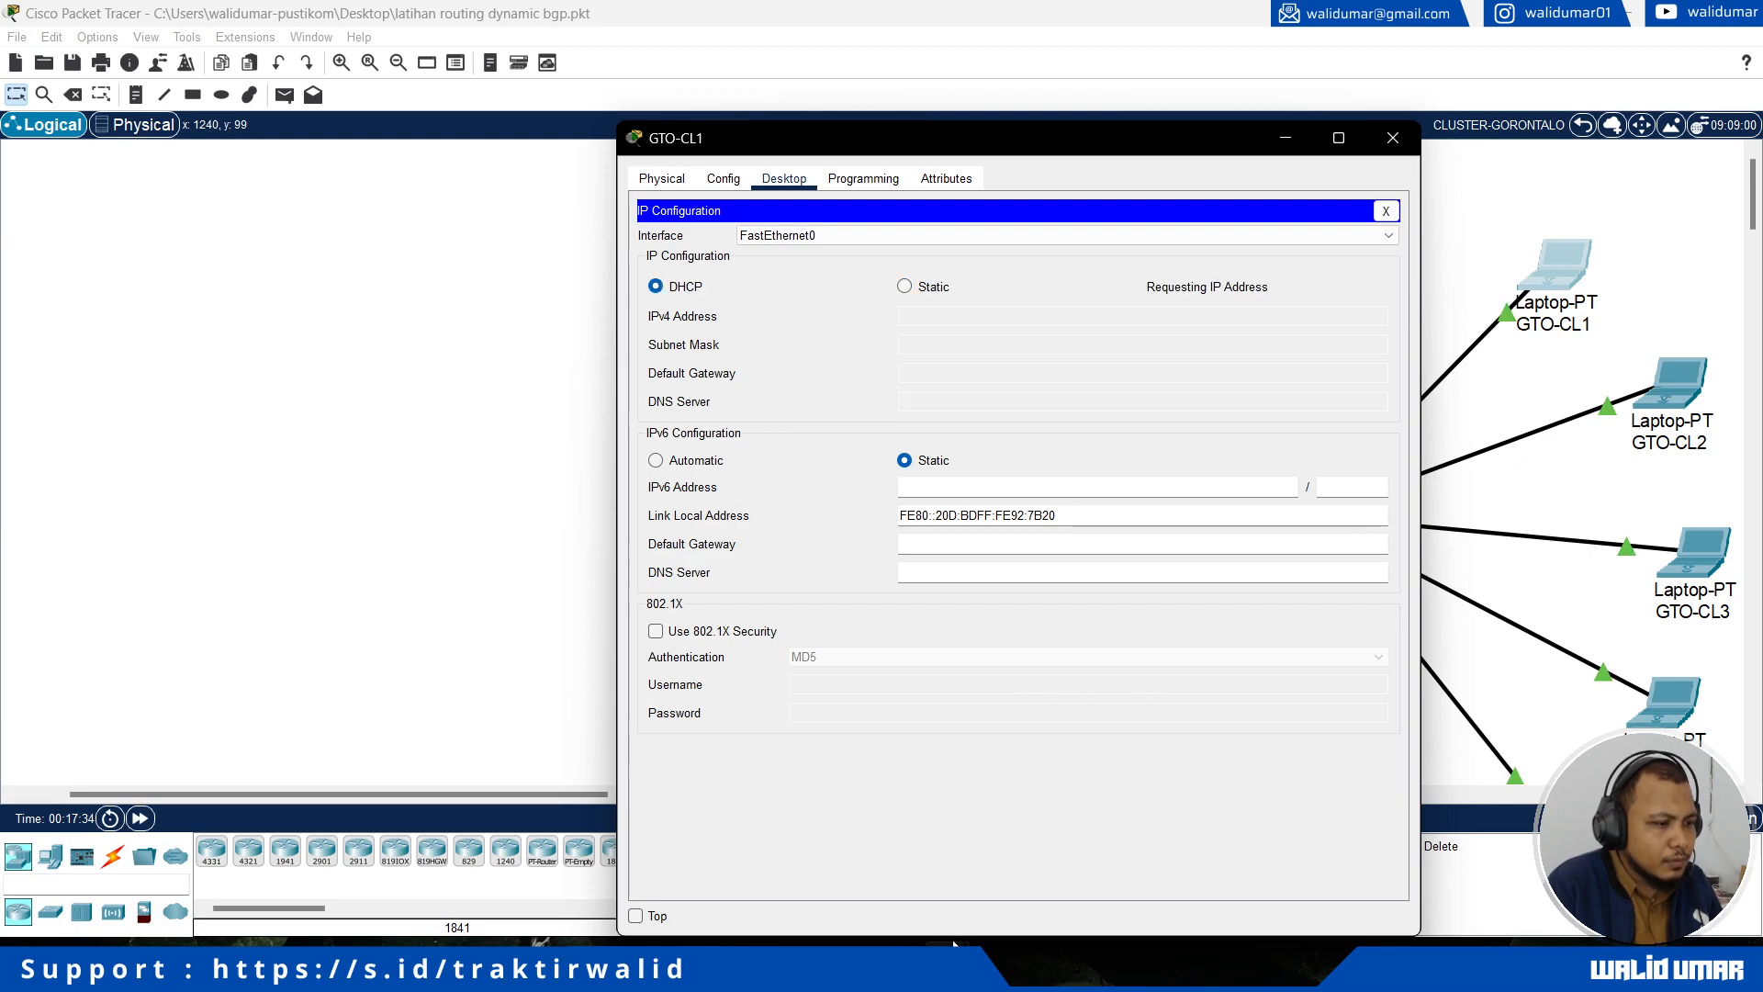
mouse_move(946, 966)
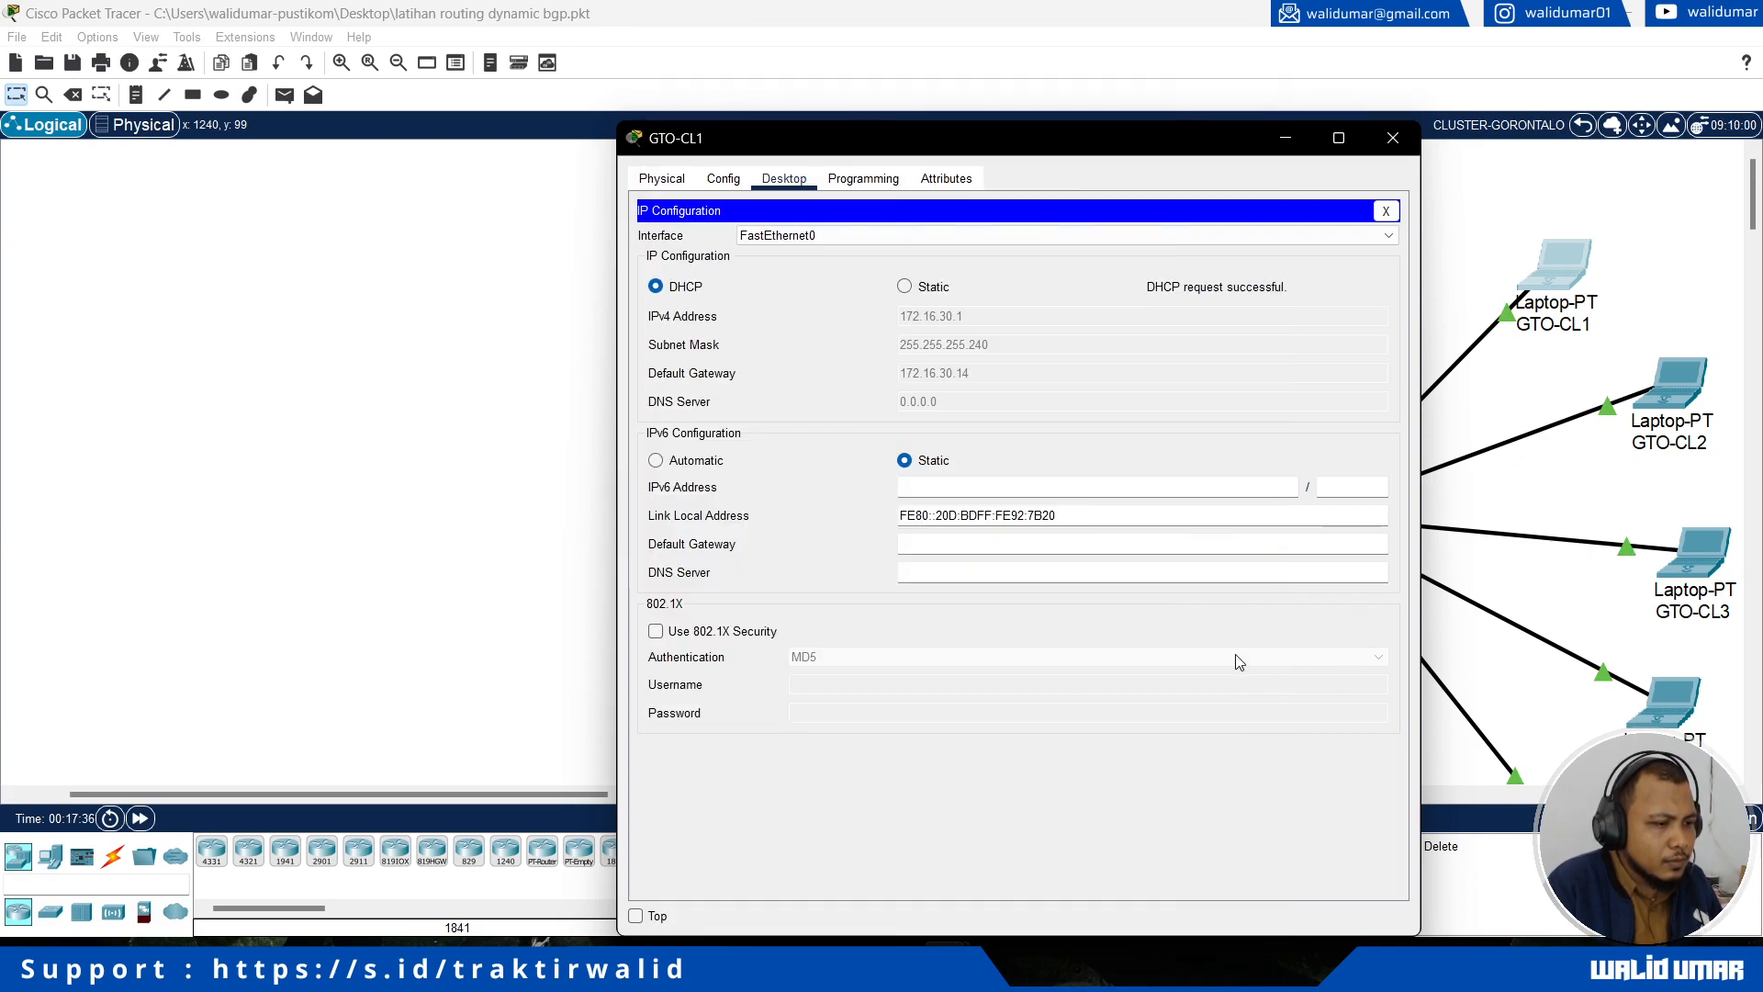
left_click(1393, 138)
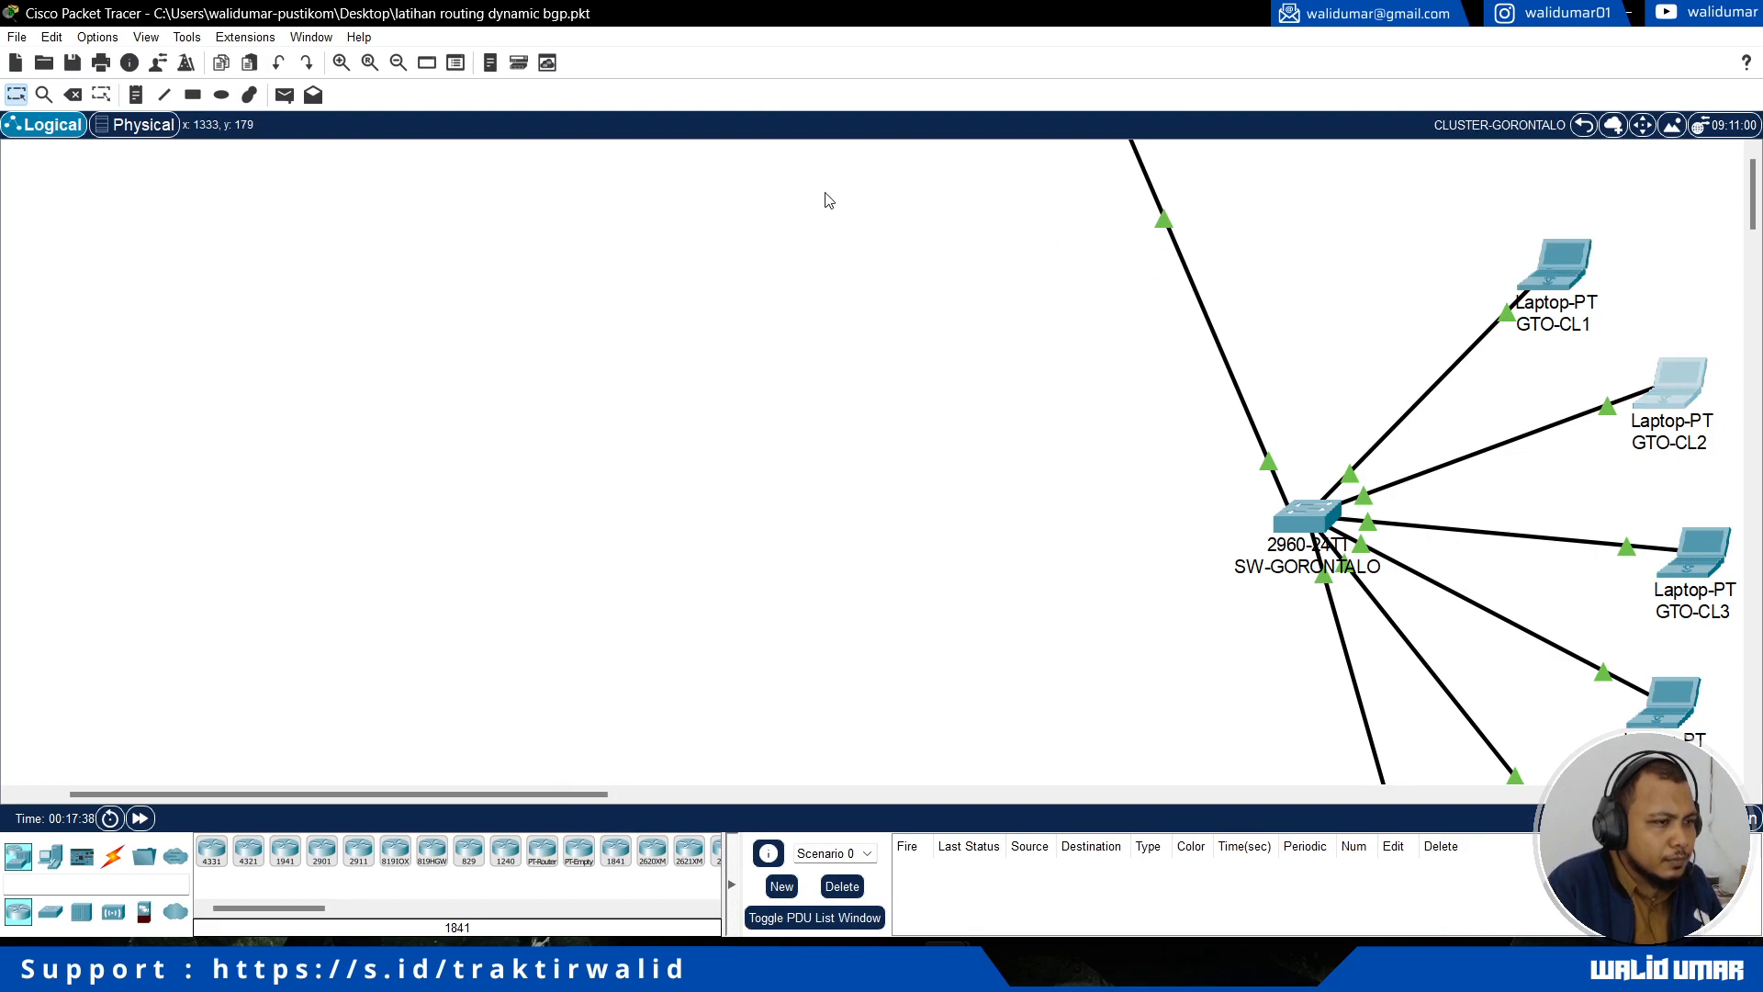
Step: Switch the IPv4 configuration of laptop GTO-CL2 to DHCP and close its window
left_click(1676, 381)
left_click(783, 179)
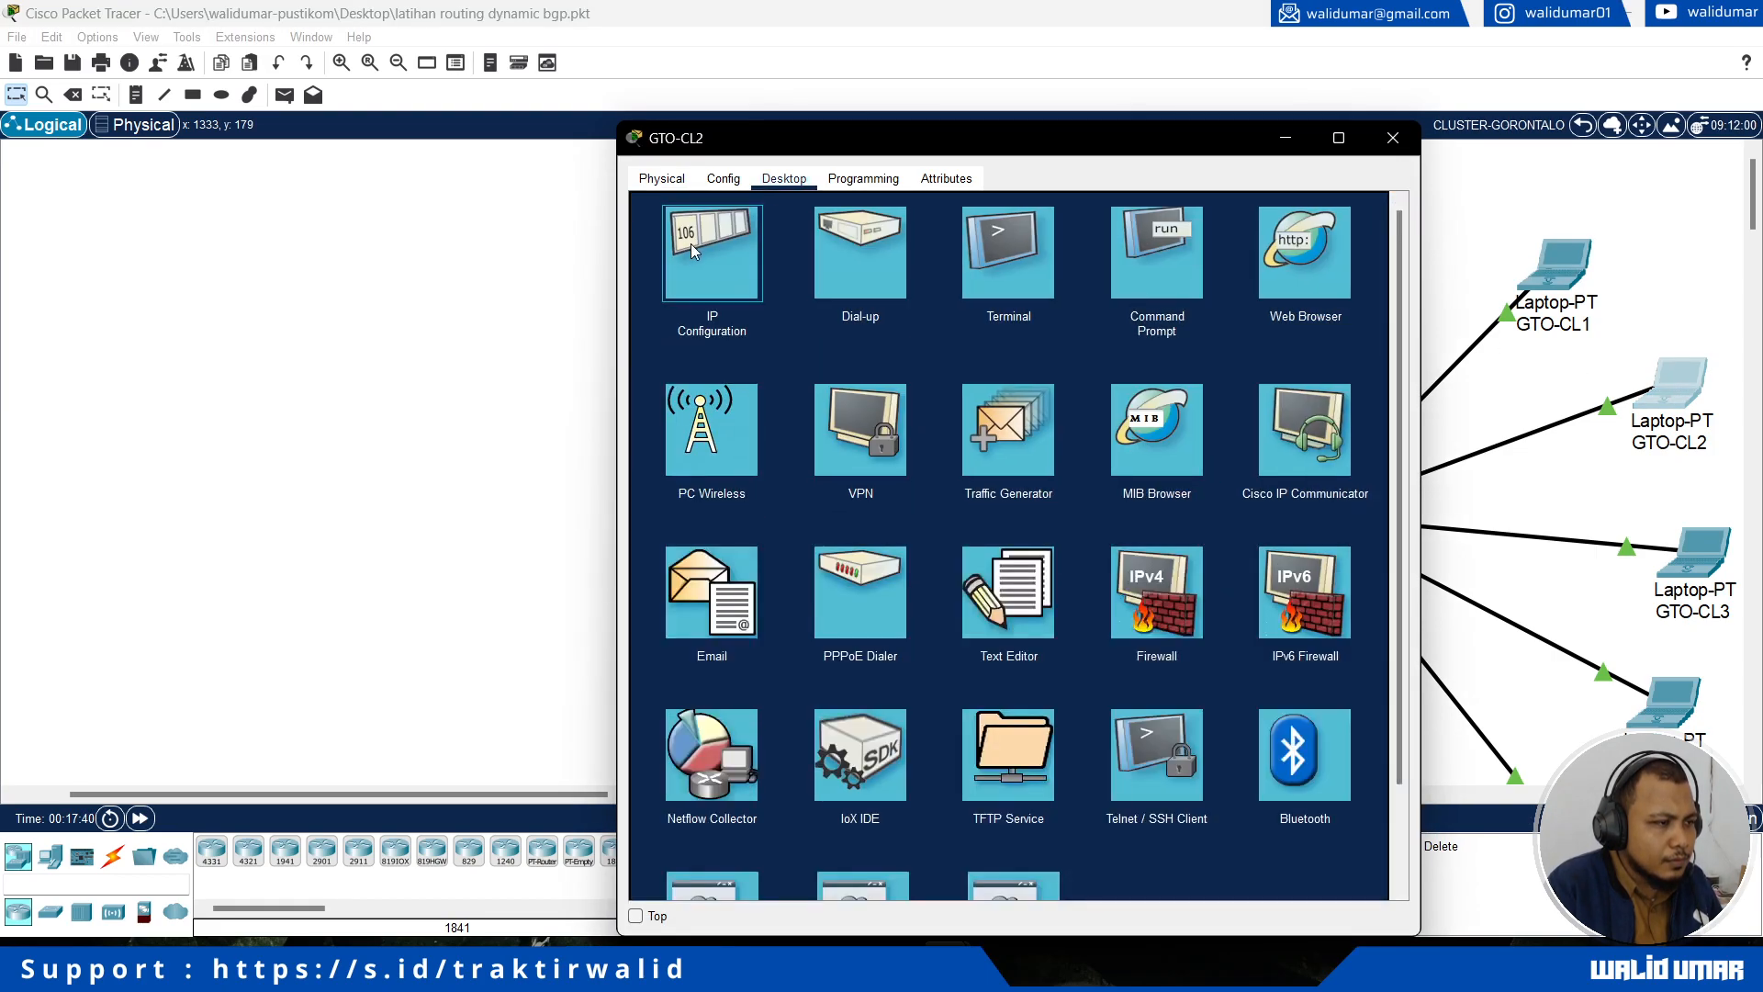
left_click(690, 326)
left_click(671, 297)
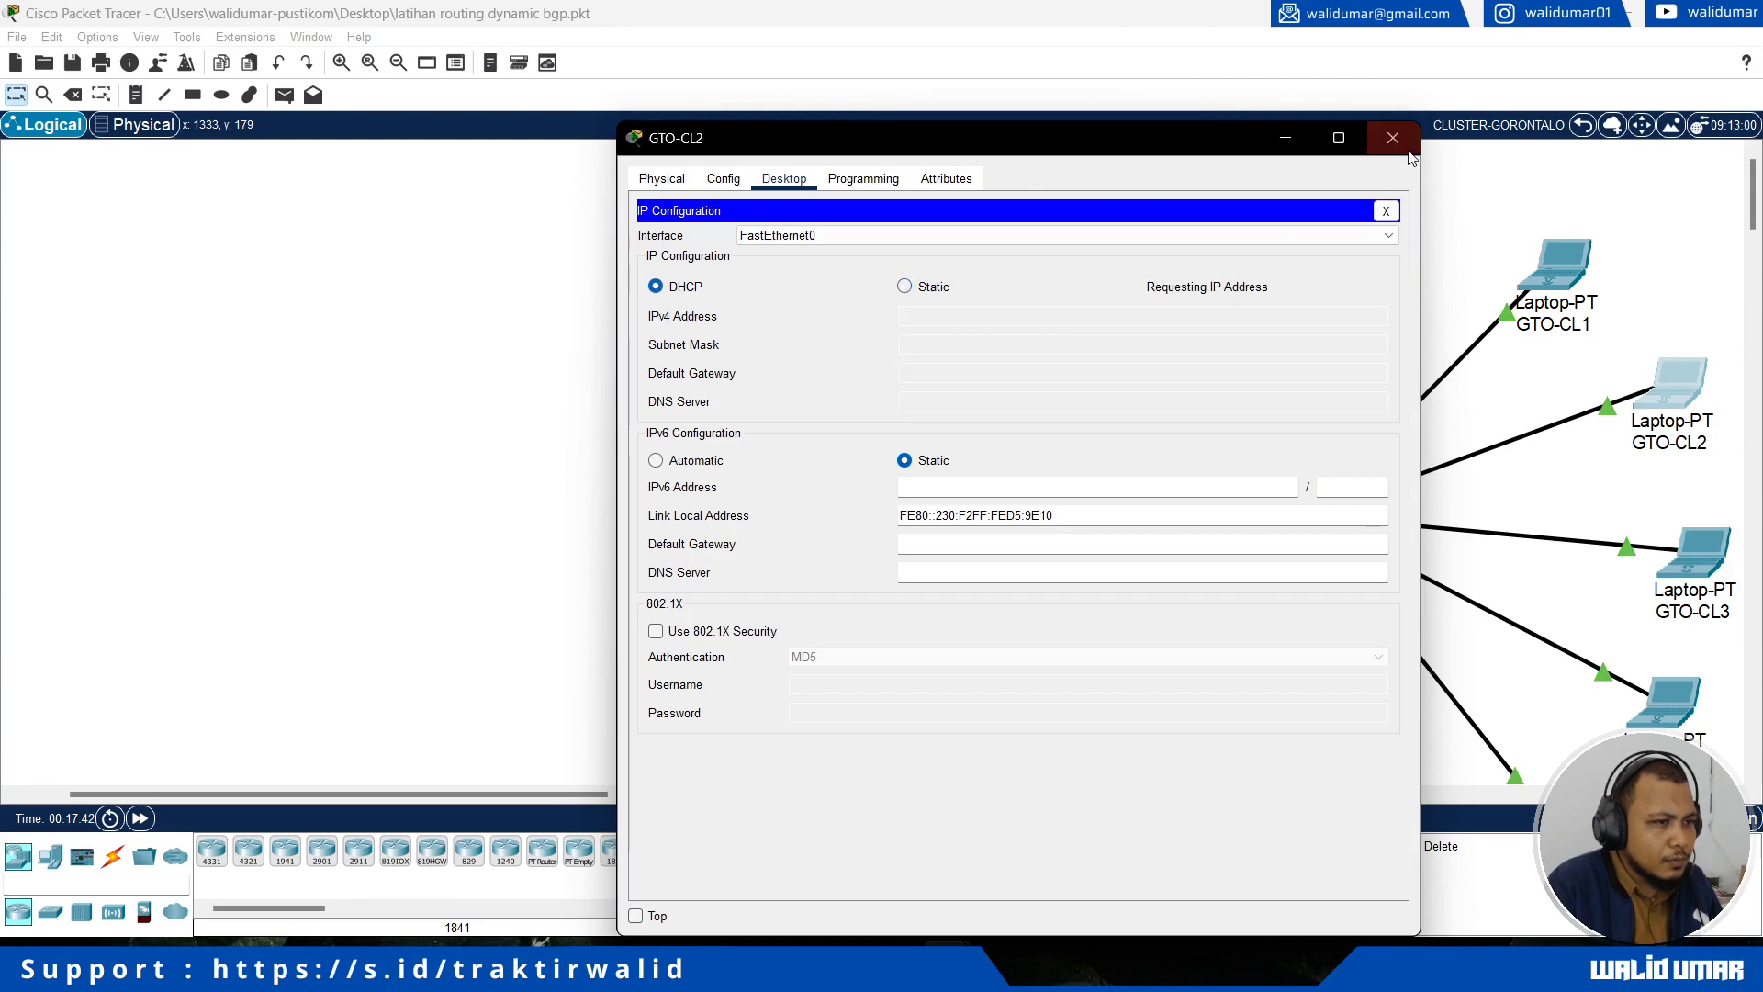
left_click(1393, 138)
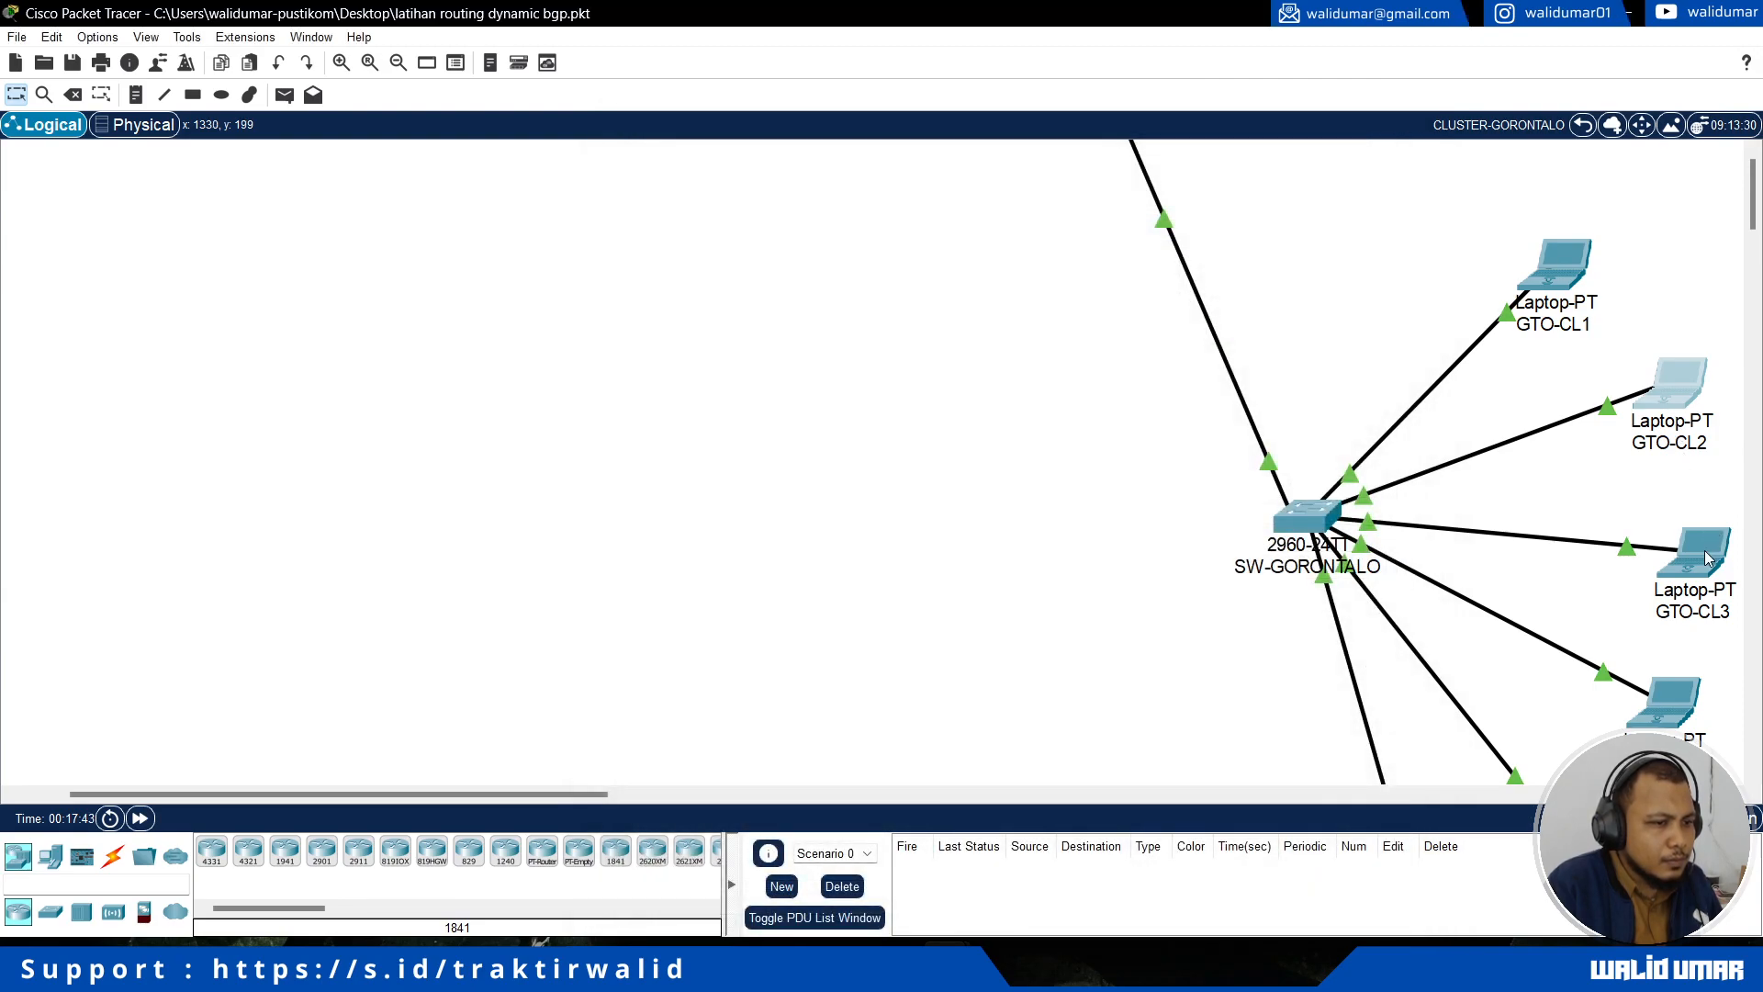
Step: Switch the IPv4 configuration of laptop GTO-CL3 to DHCP
left_click(948, 965)
left_click(1028, 878)
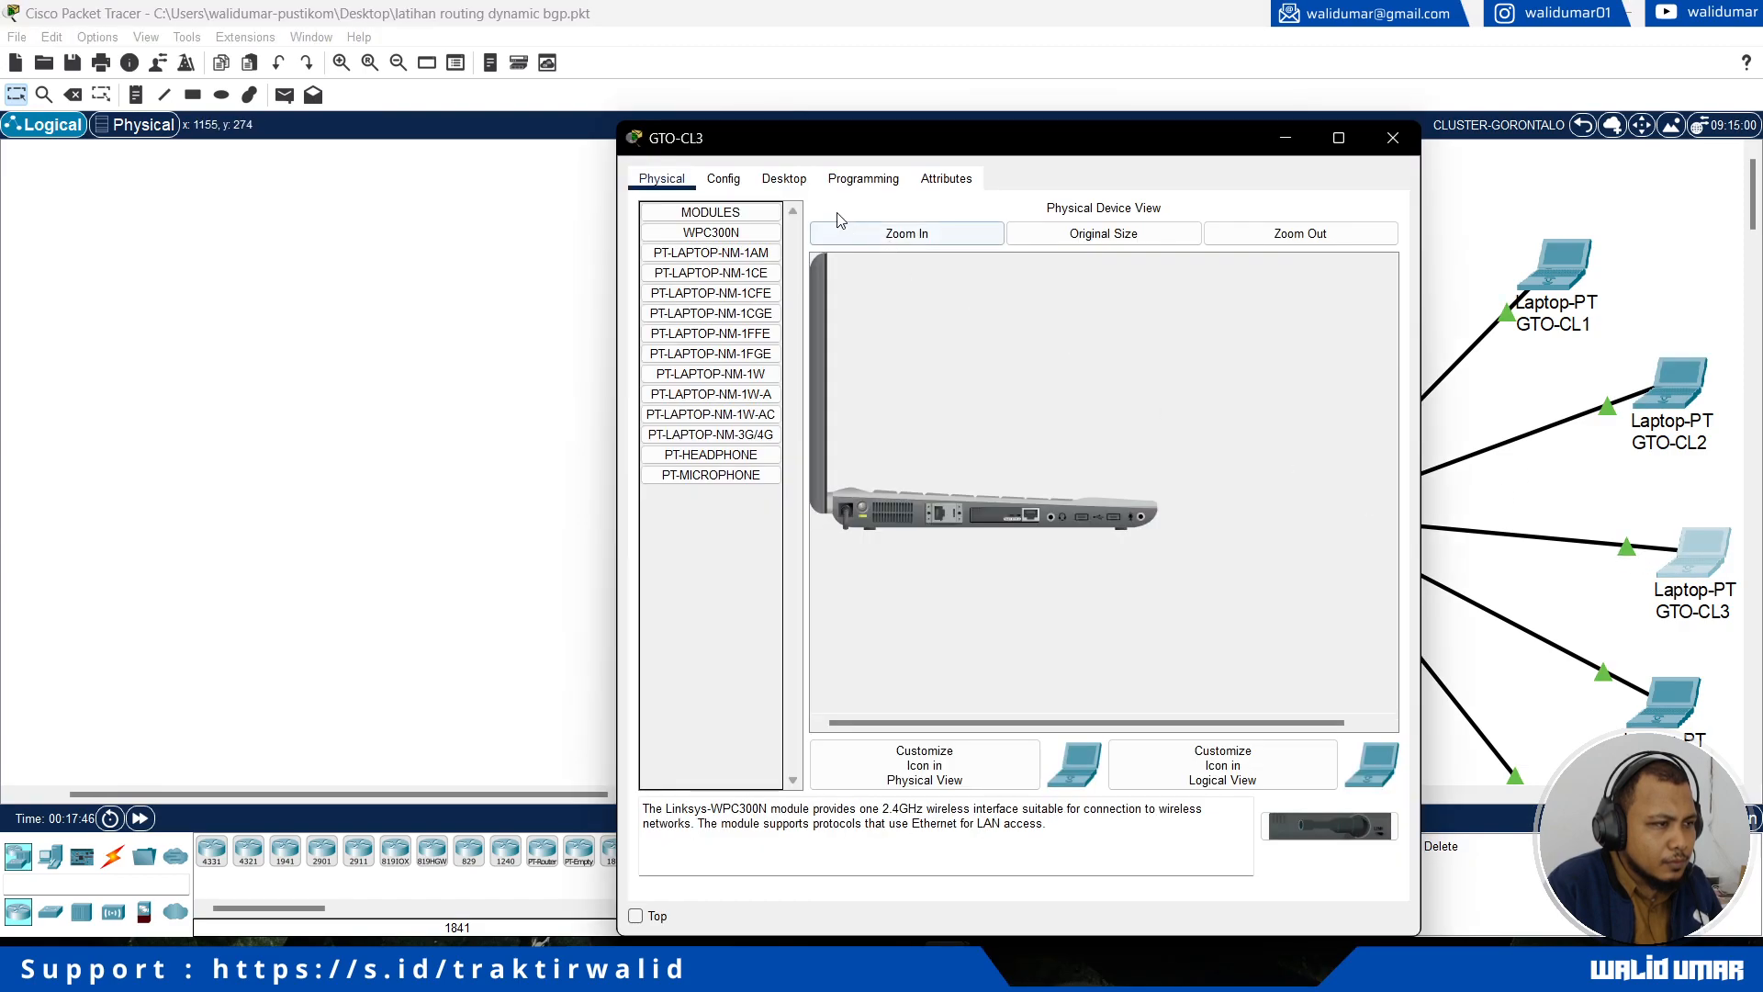
left_click(784, 178)
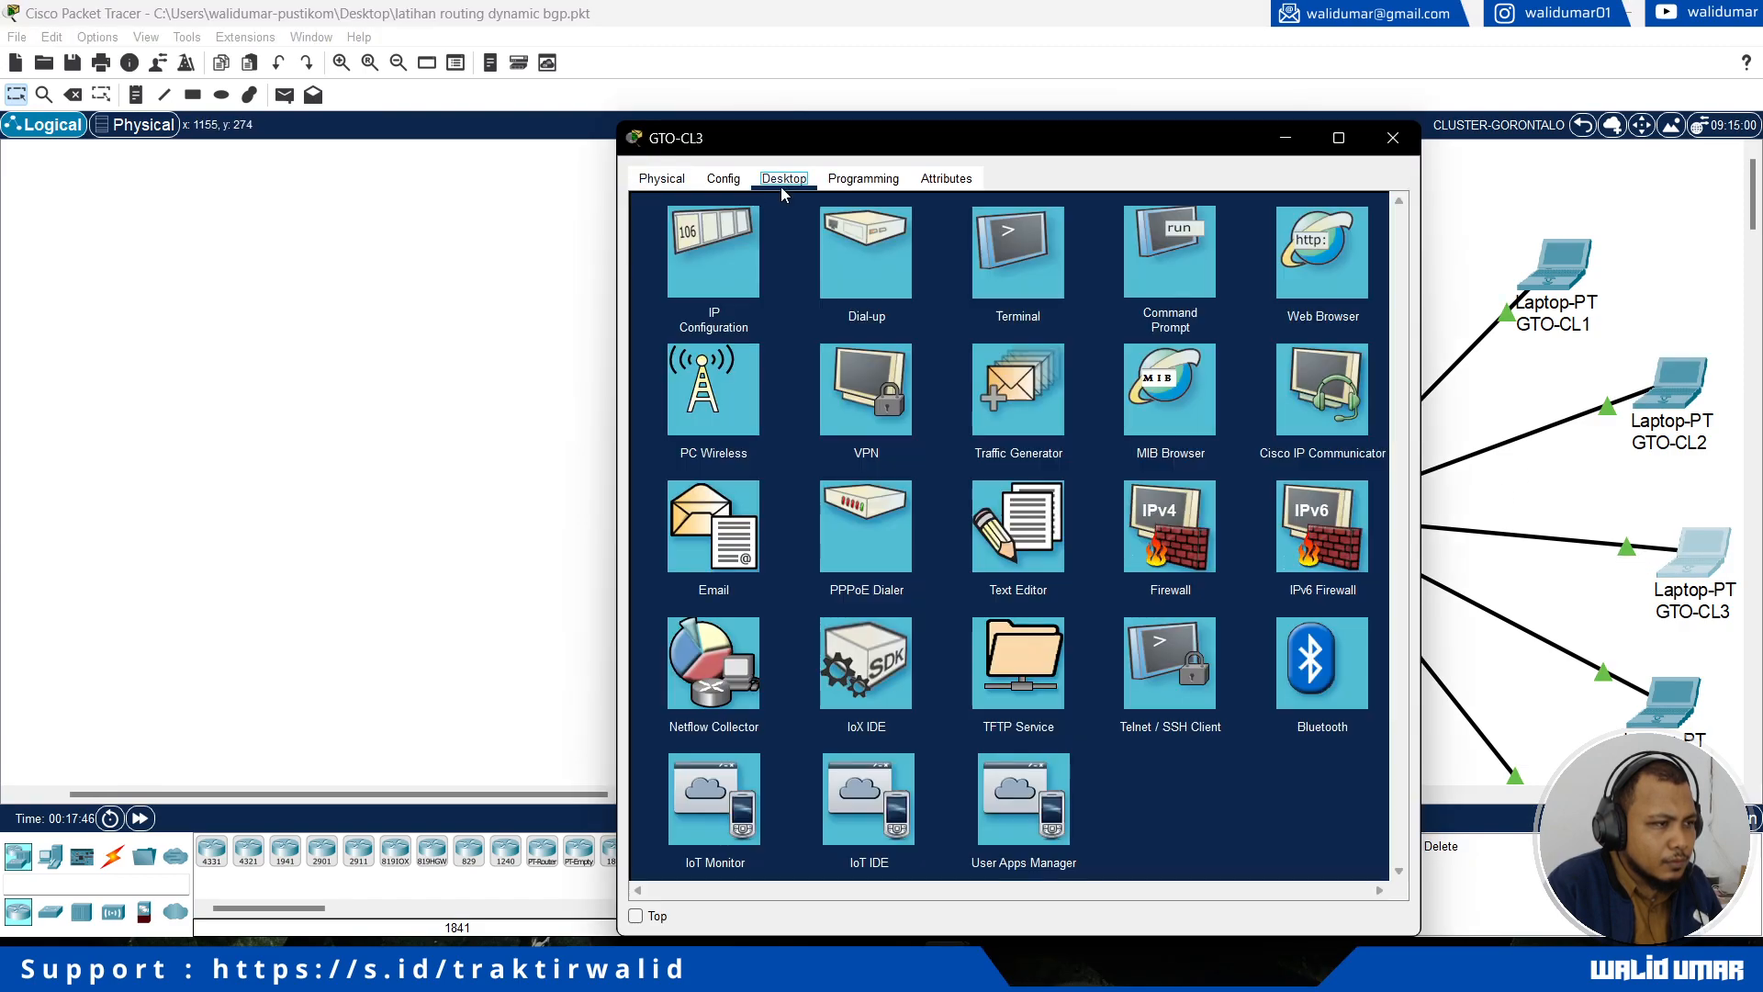
left_click(685, 279)
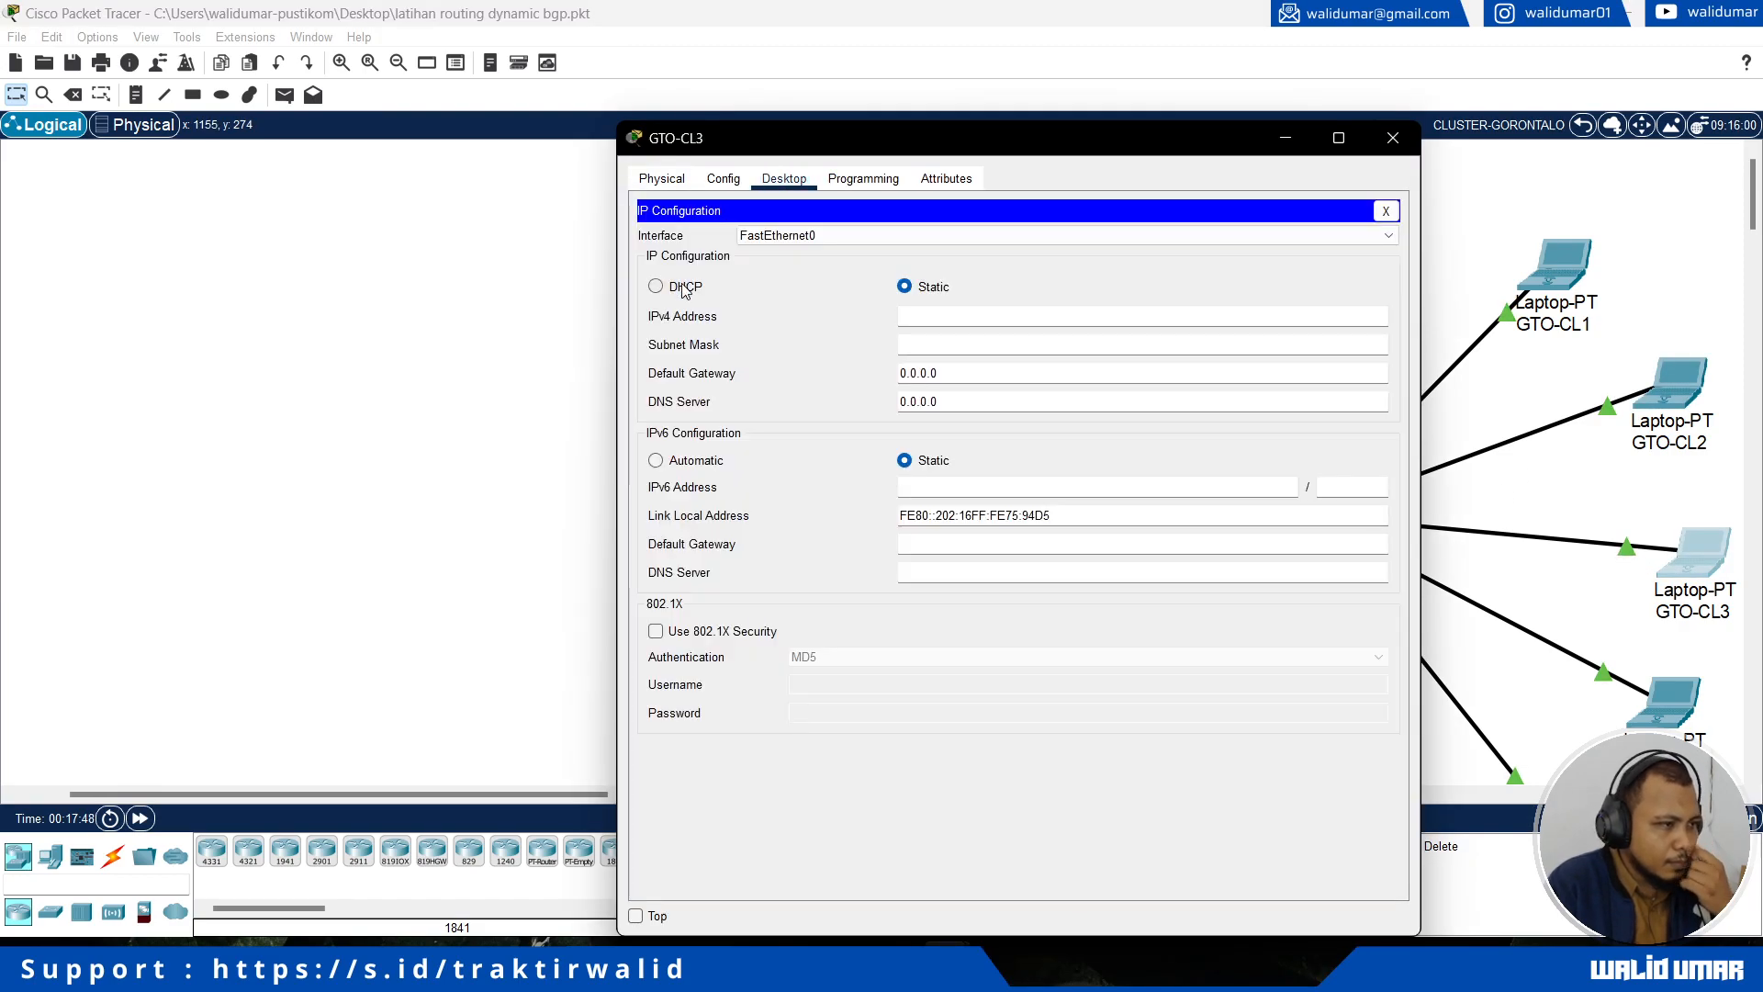
left_click(658, 284)
Step: Close several leftover laptop windows, including PLW-CL2, along with the GTO-CL3 window
left_click(948, 964)
left_click(1222, 742)
left_click(1220, 746)
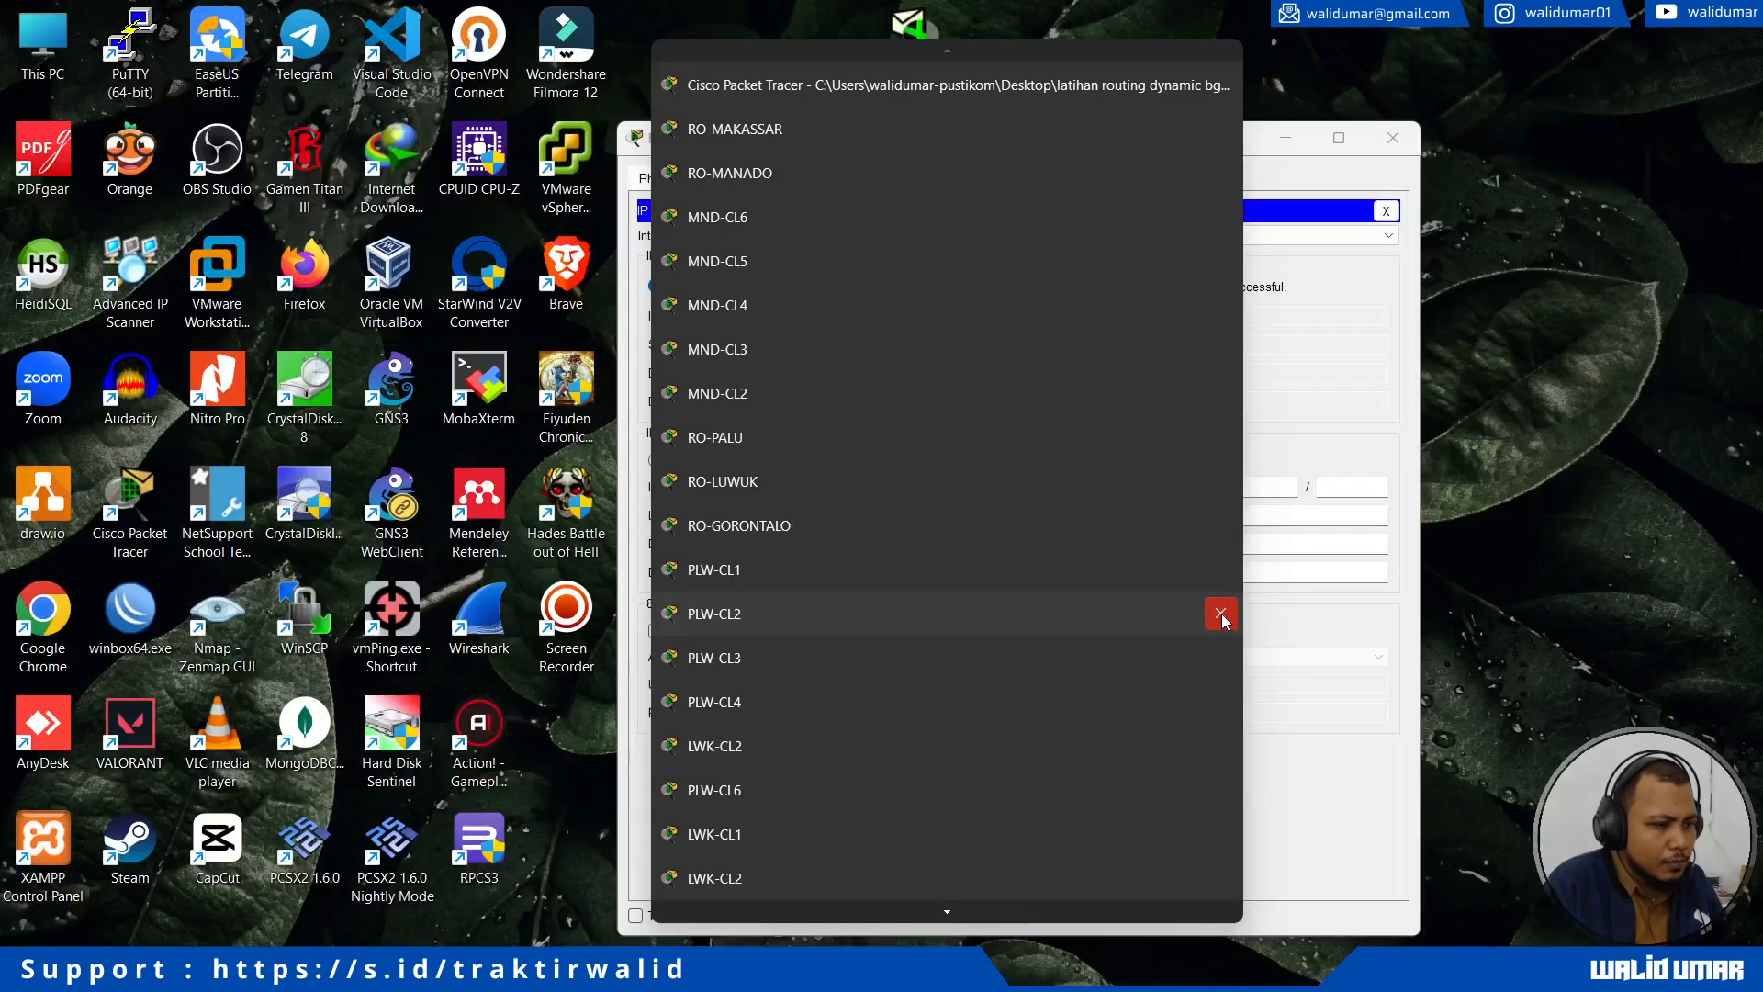
left_click(1222, 614)
left_click(1220, 593)
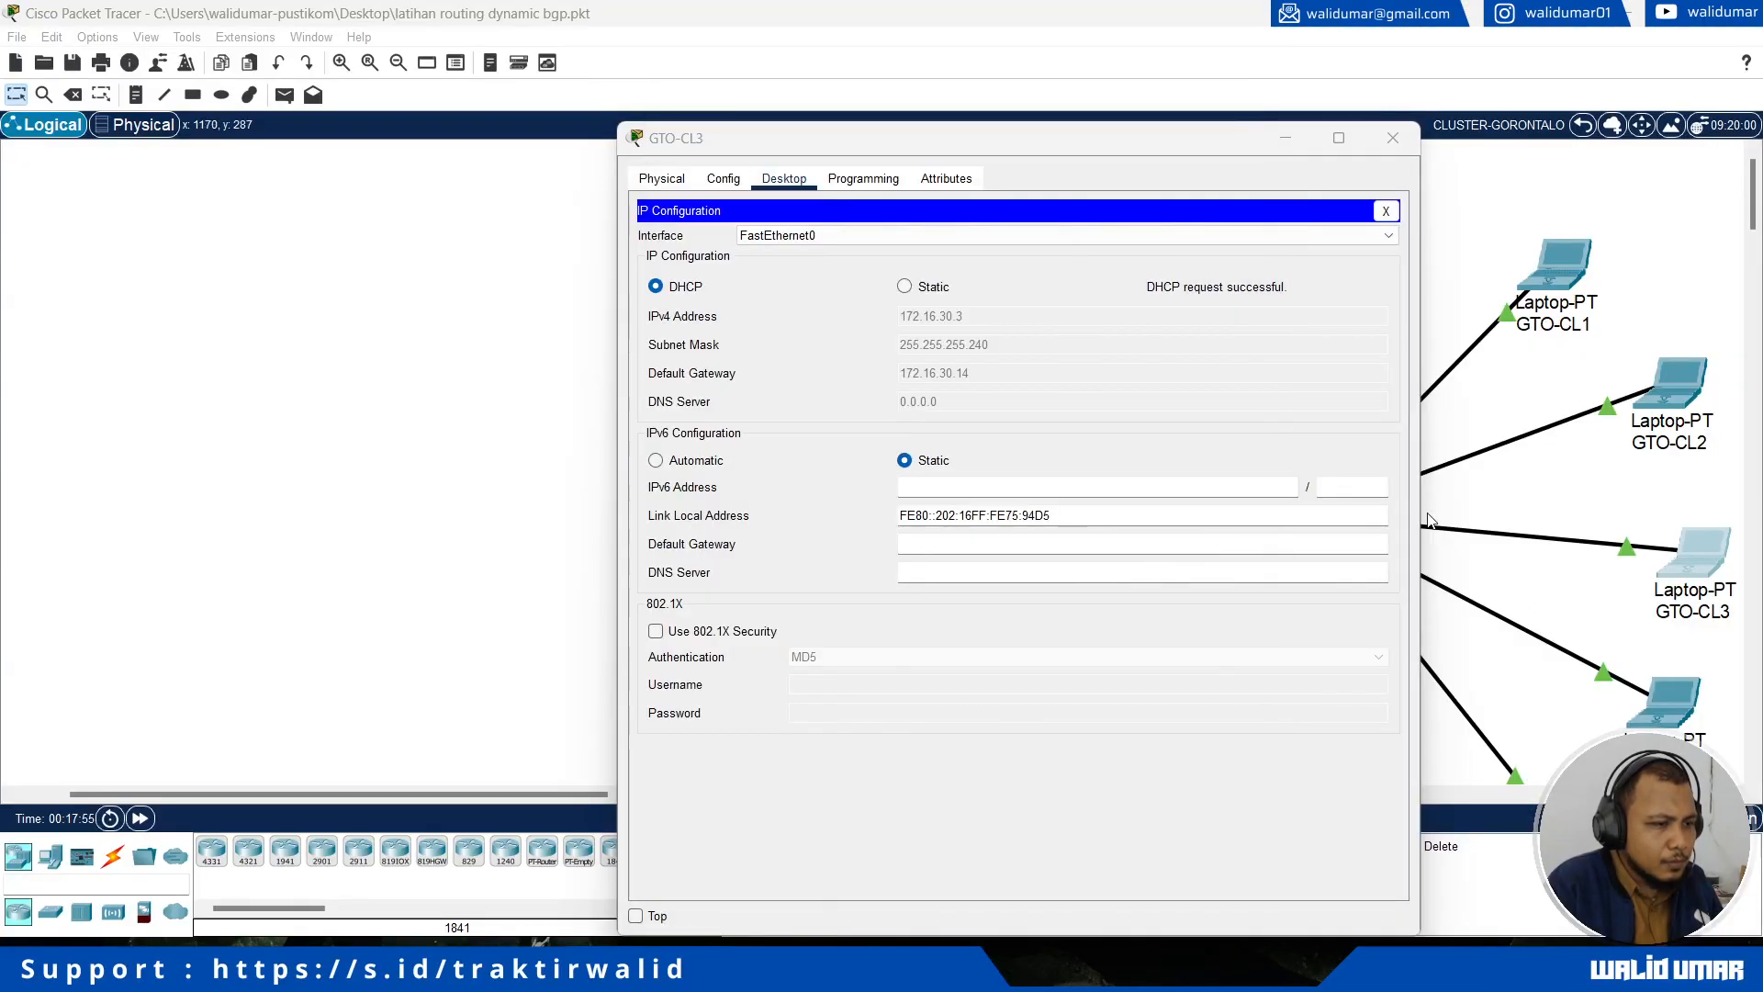
left_click(1388, 156)
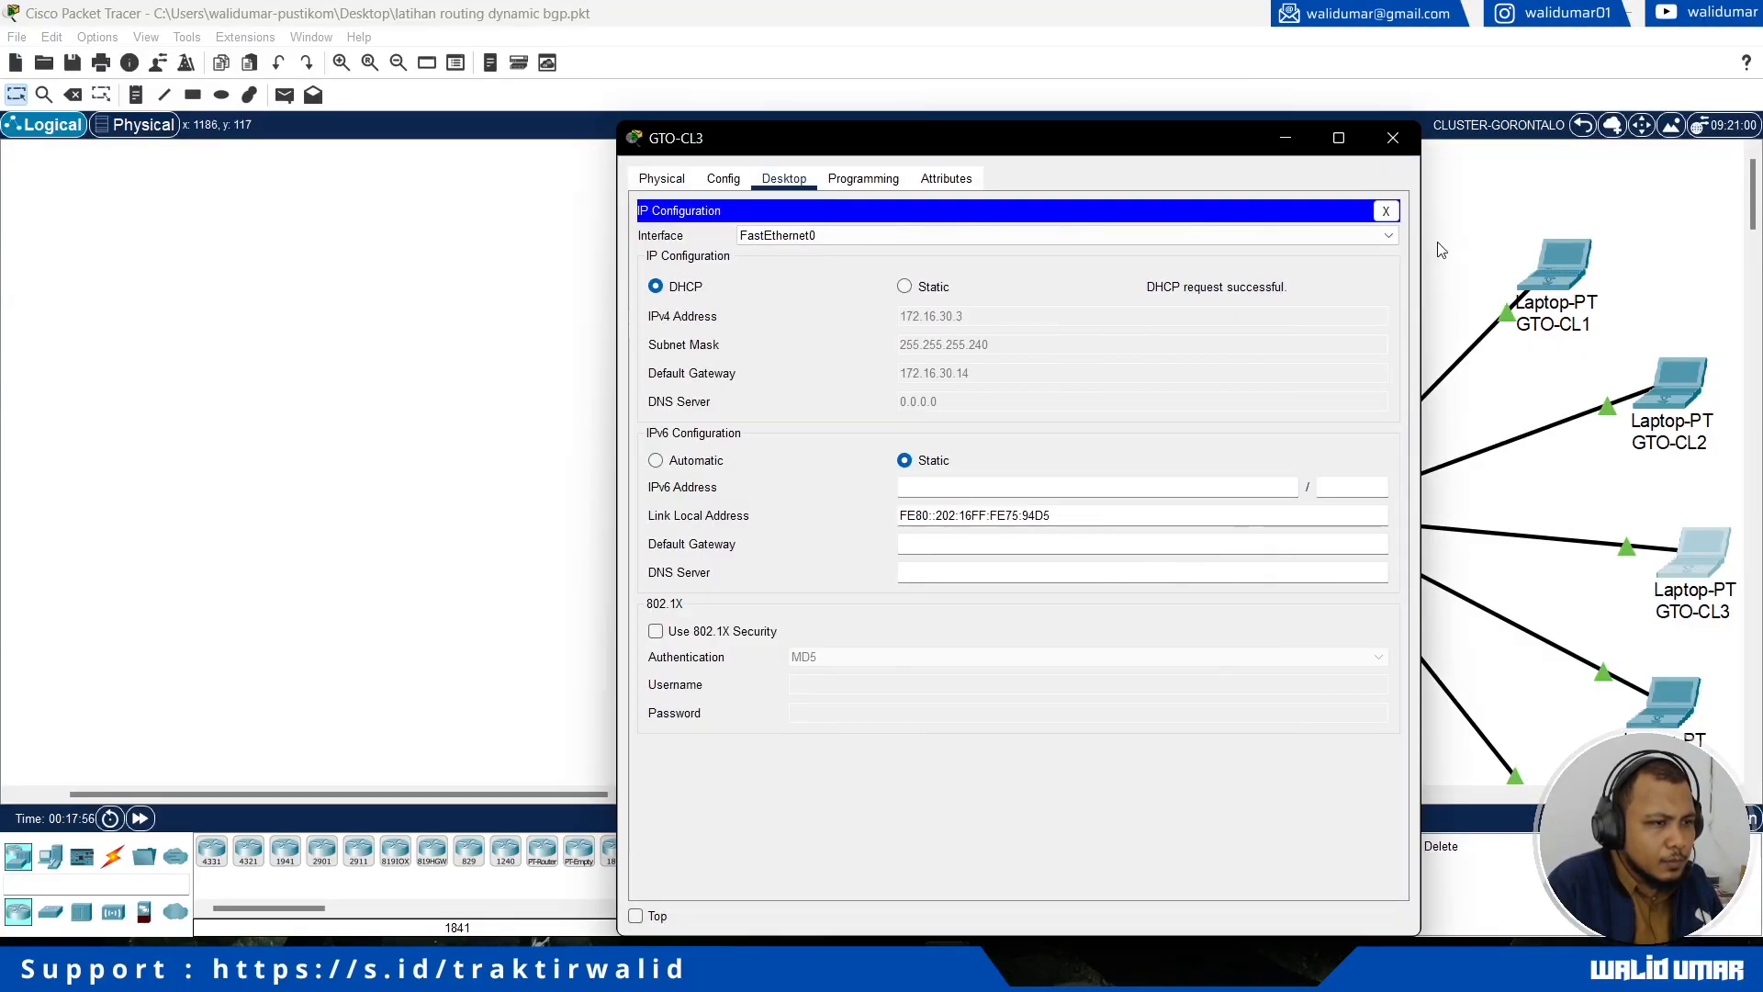
left_click(1393, 138)
Step: Switch the IPv4 configuration of laptop GTO-CL4 to DHCP
scroll(1552, 569, "down", 3)
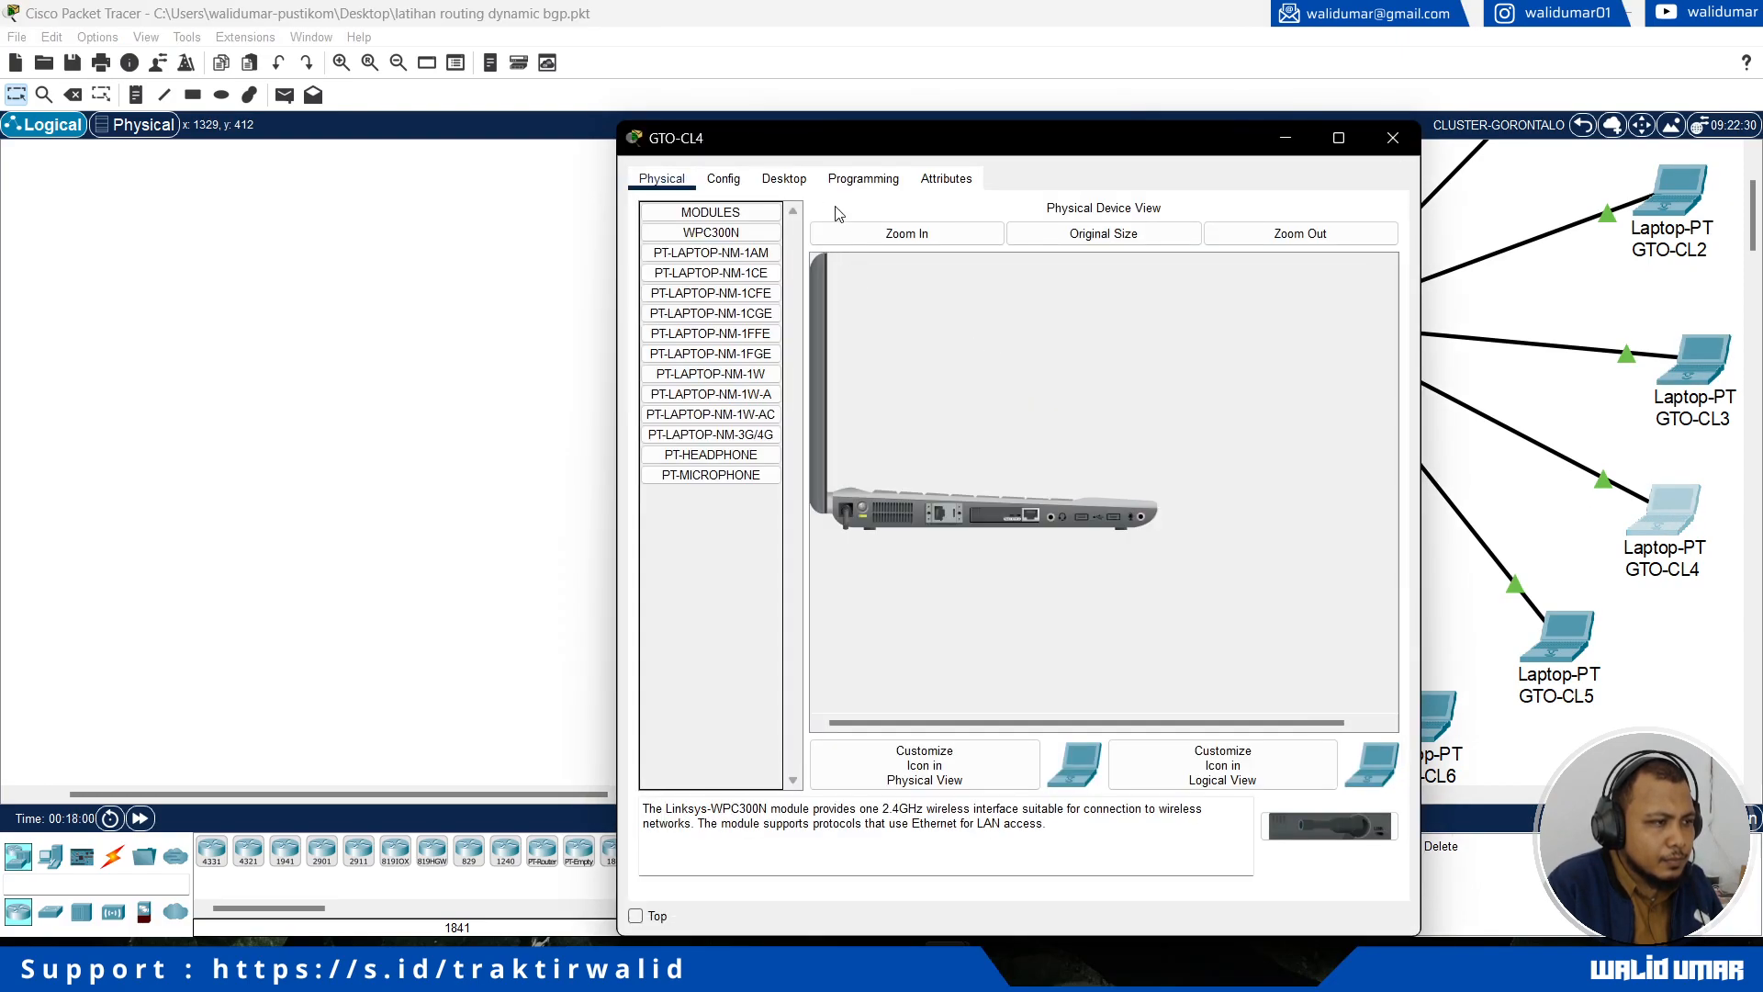
left_click(783, 178)
left_click(729, 294)
left_click(713, 288)
Step: Switch the IPv4 configuration of laptop GTO-CL5 to DHCP
left_click(1581, 654)
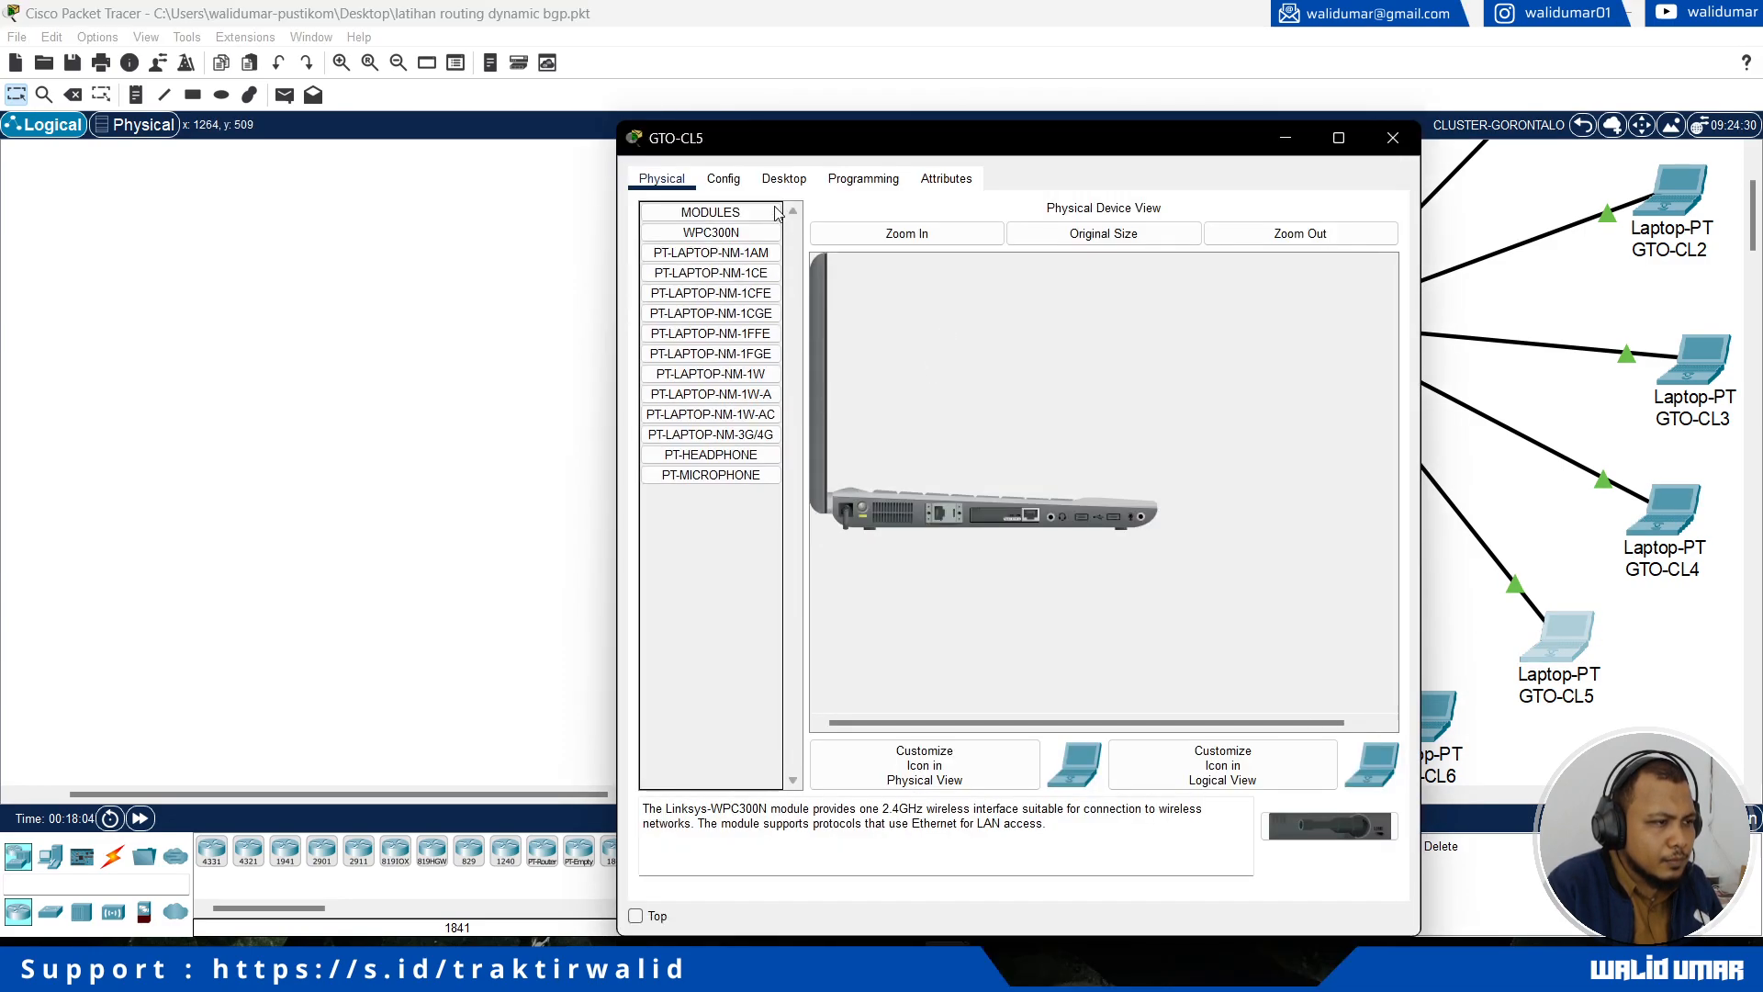
left_click(783, 178)
left_click(744, 263)
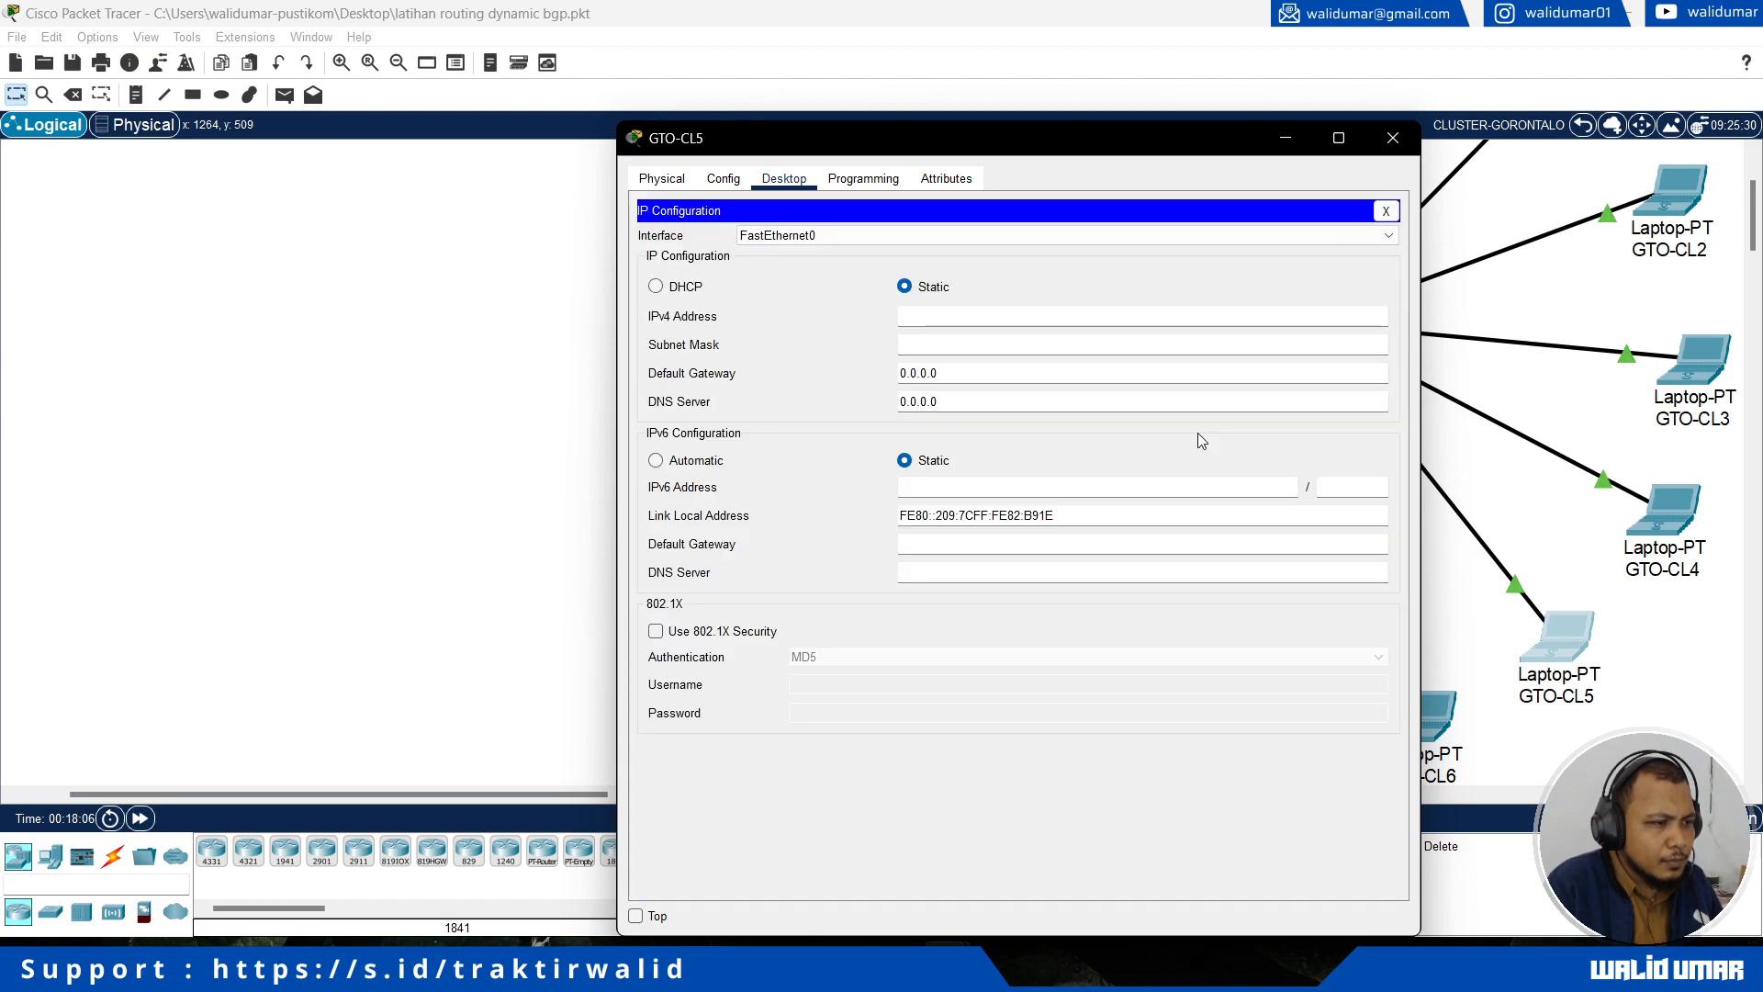
left_click(700, 288)
Step: Switch the IPv4 configuration of laptop GTO-CL6 to DHCP and return to the root topology
left_click(1524, 726)
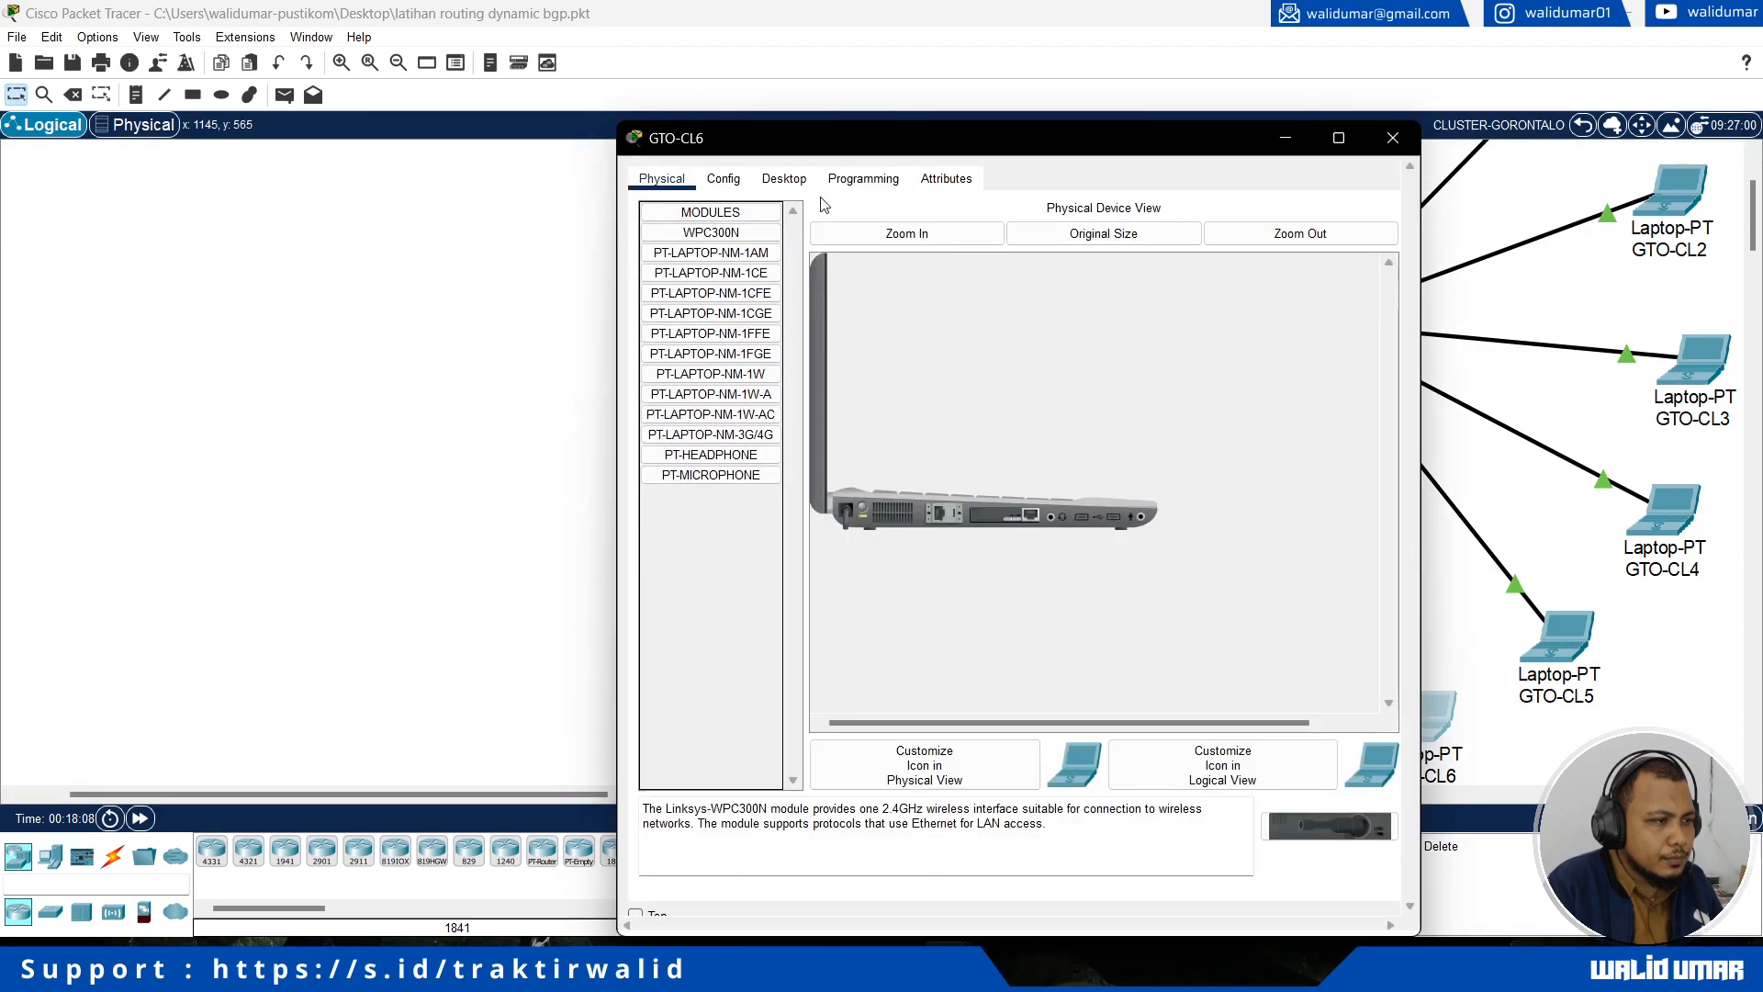
left_click(783, 178)
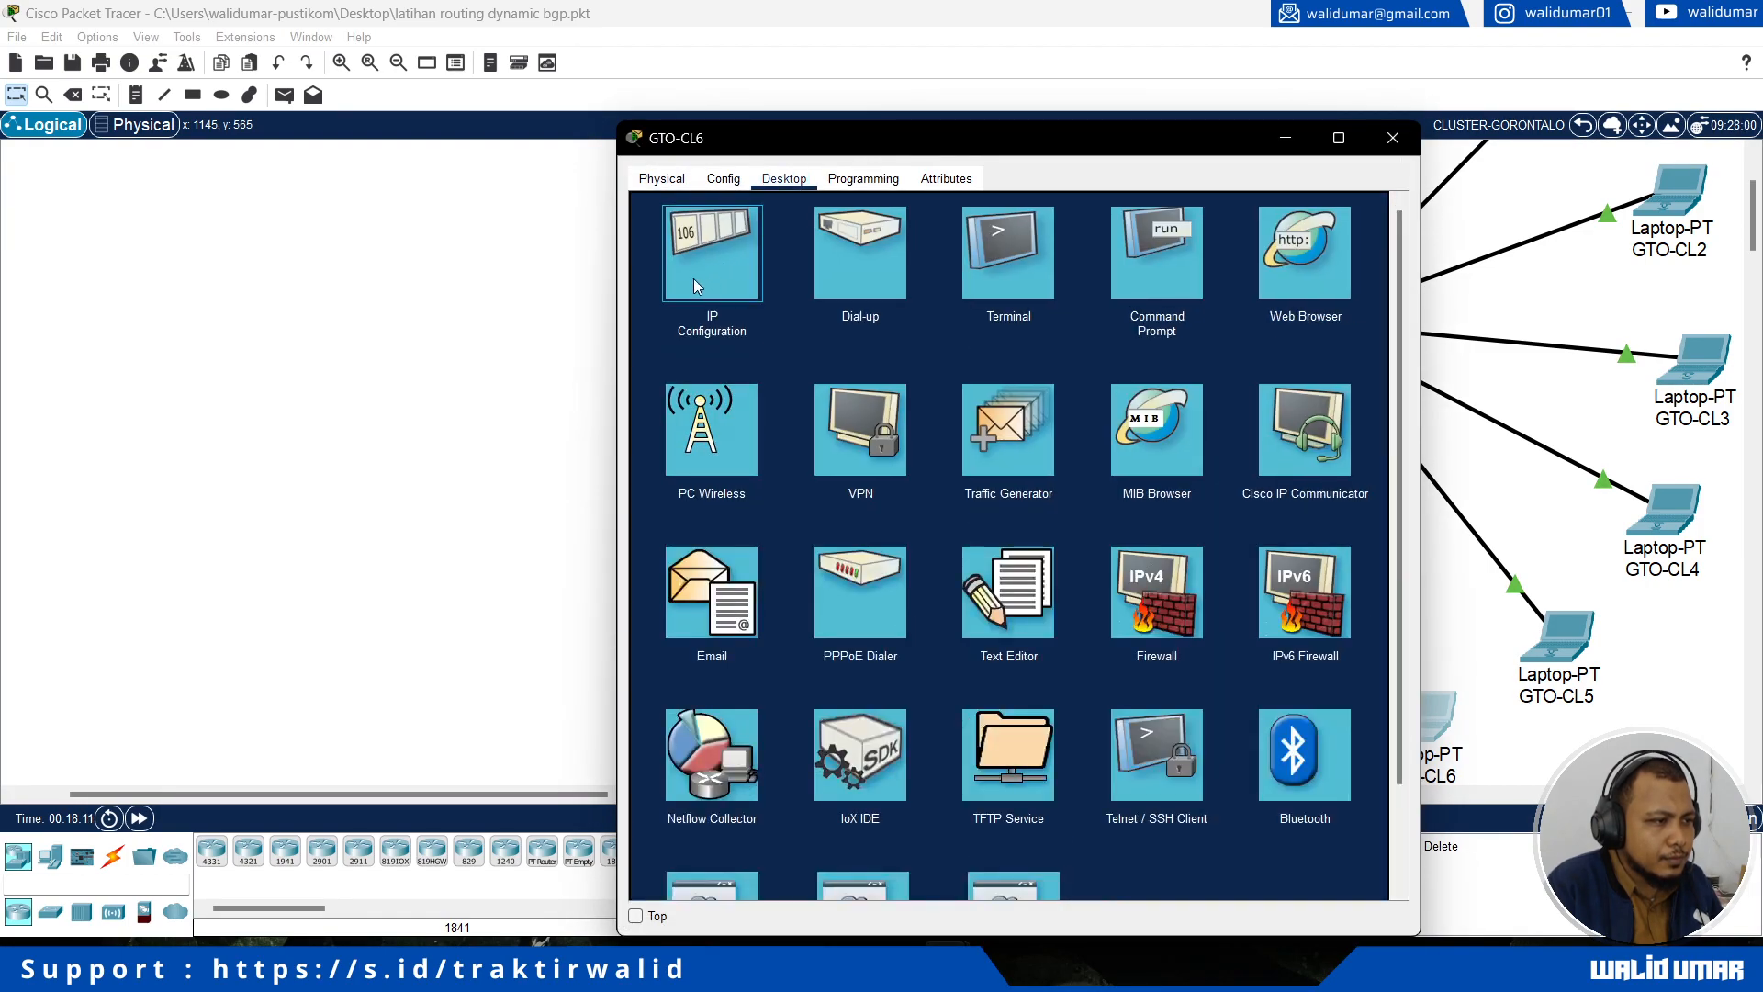
left_click(695, 284)
left_click(655, 286)
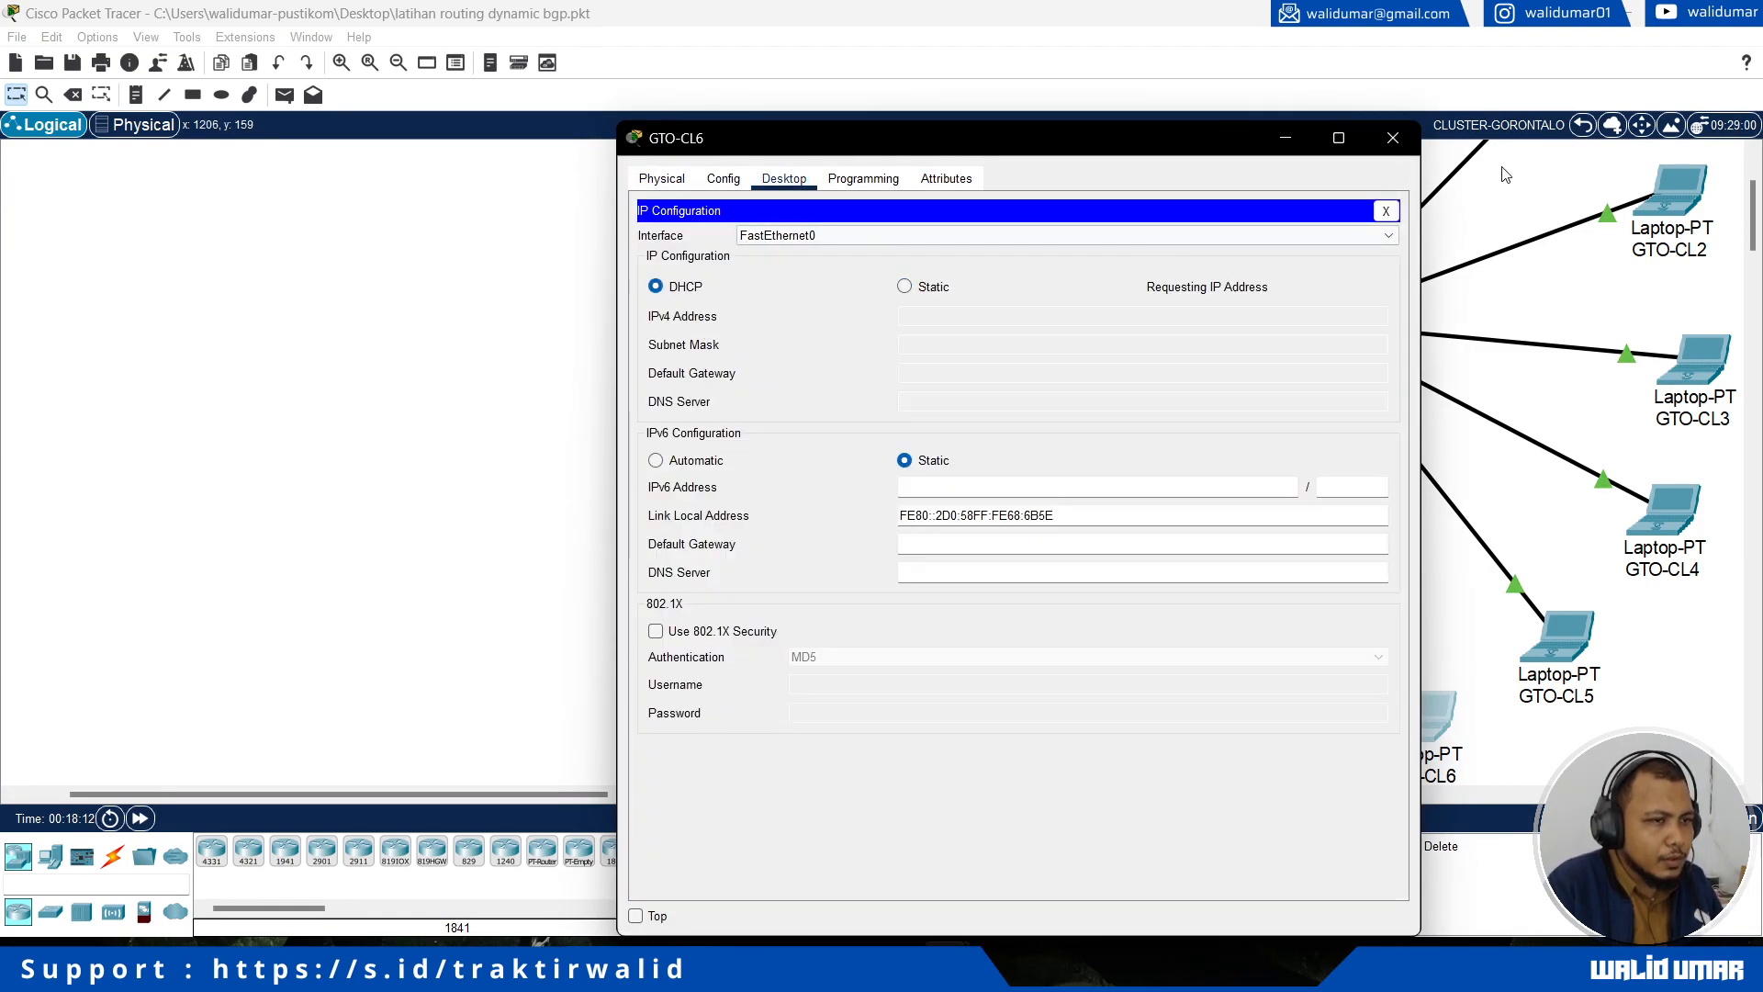
left_click(1583, 126)
Step: Review the root topology's router AS numbers, inter-router link networks and cluster networks before configuring BGP
scroll(614, 363, "up", 3)
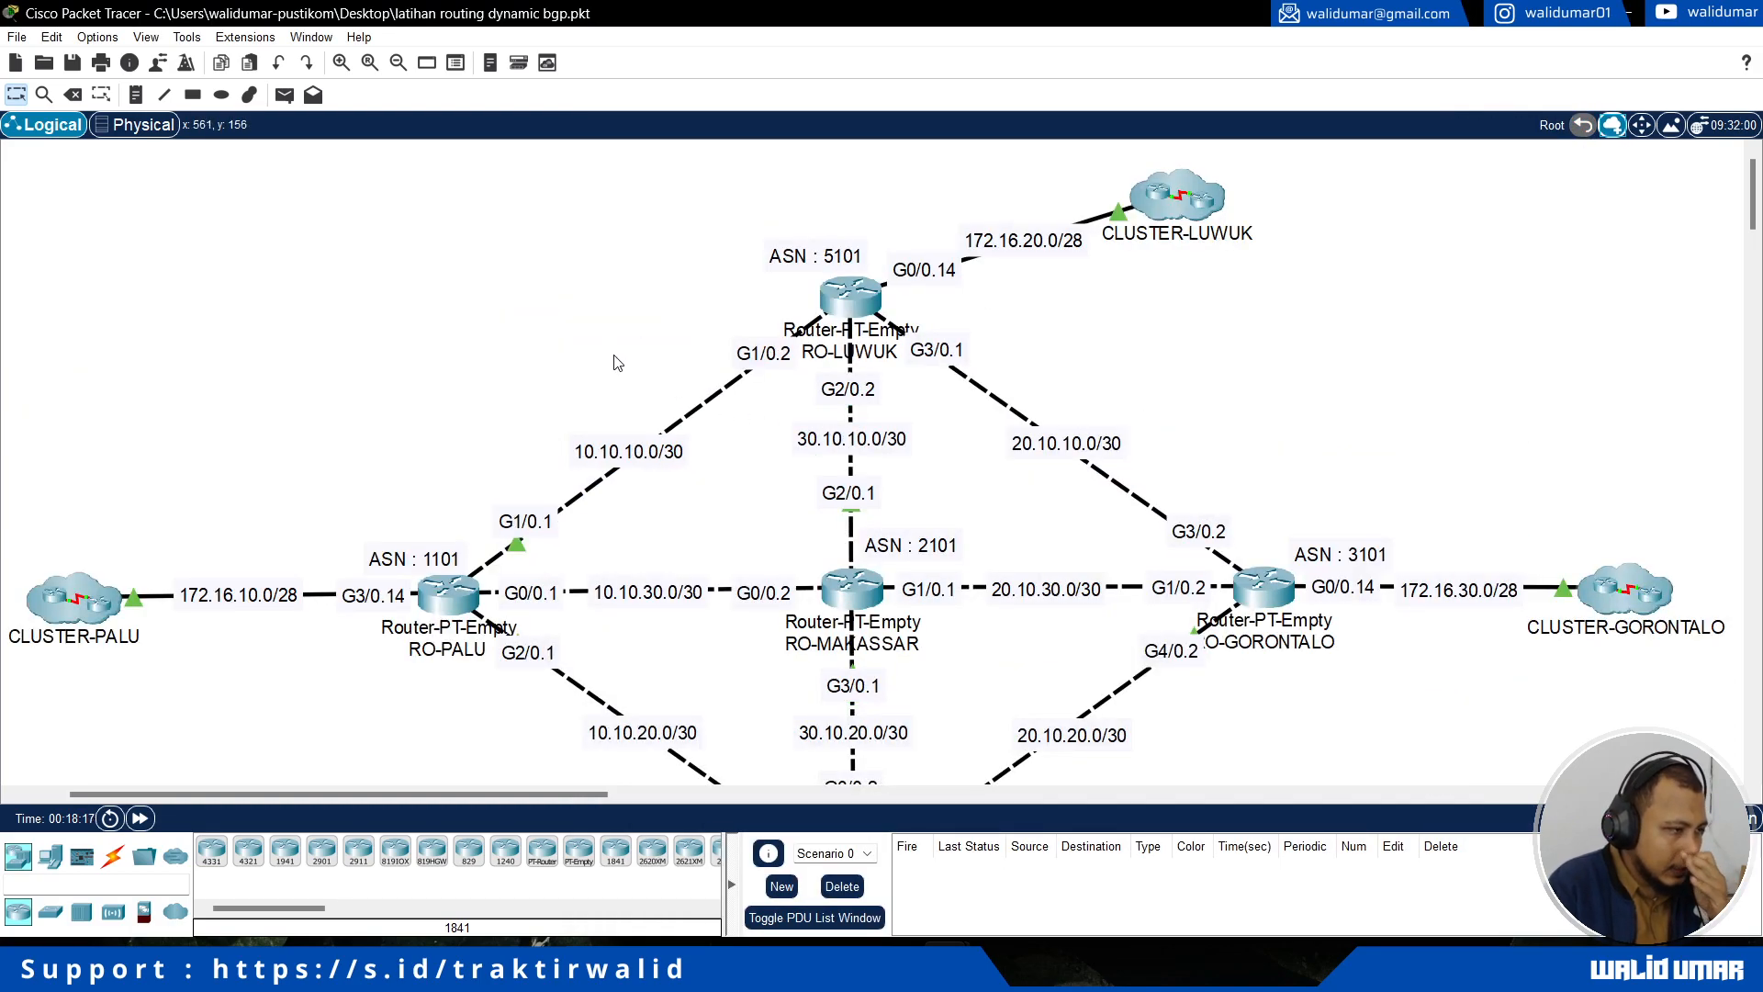
left_click_drag(131, 728, 48, 476)
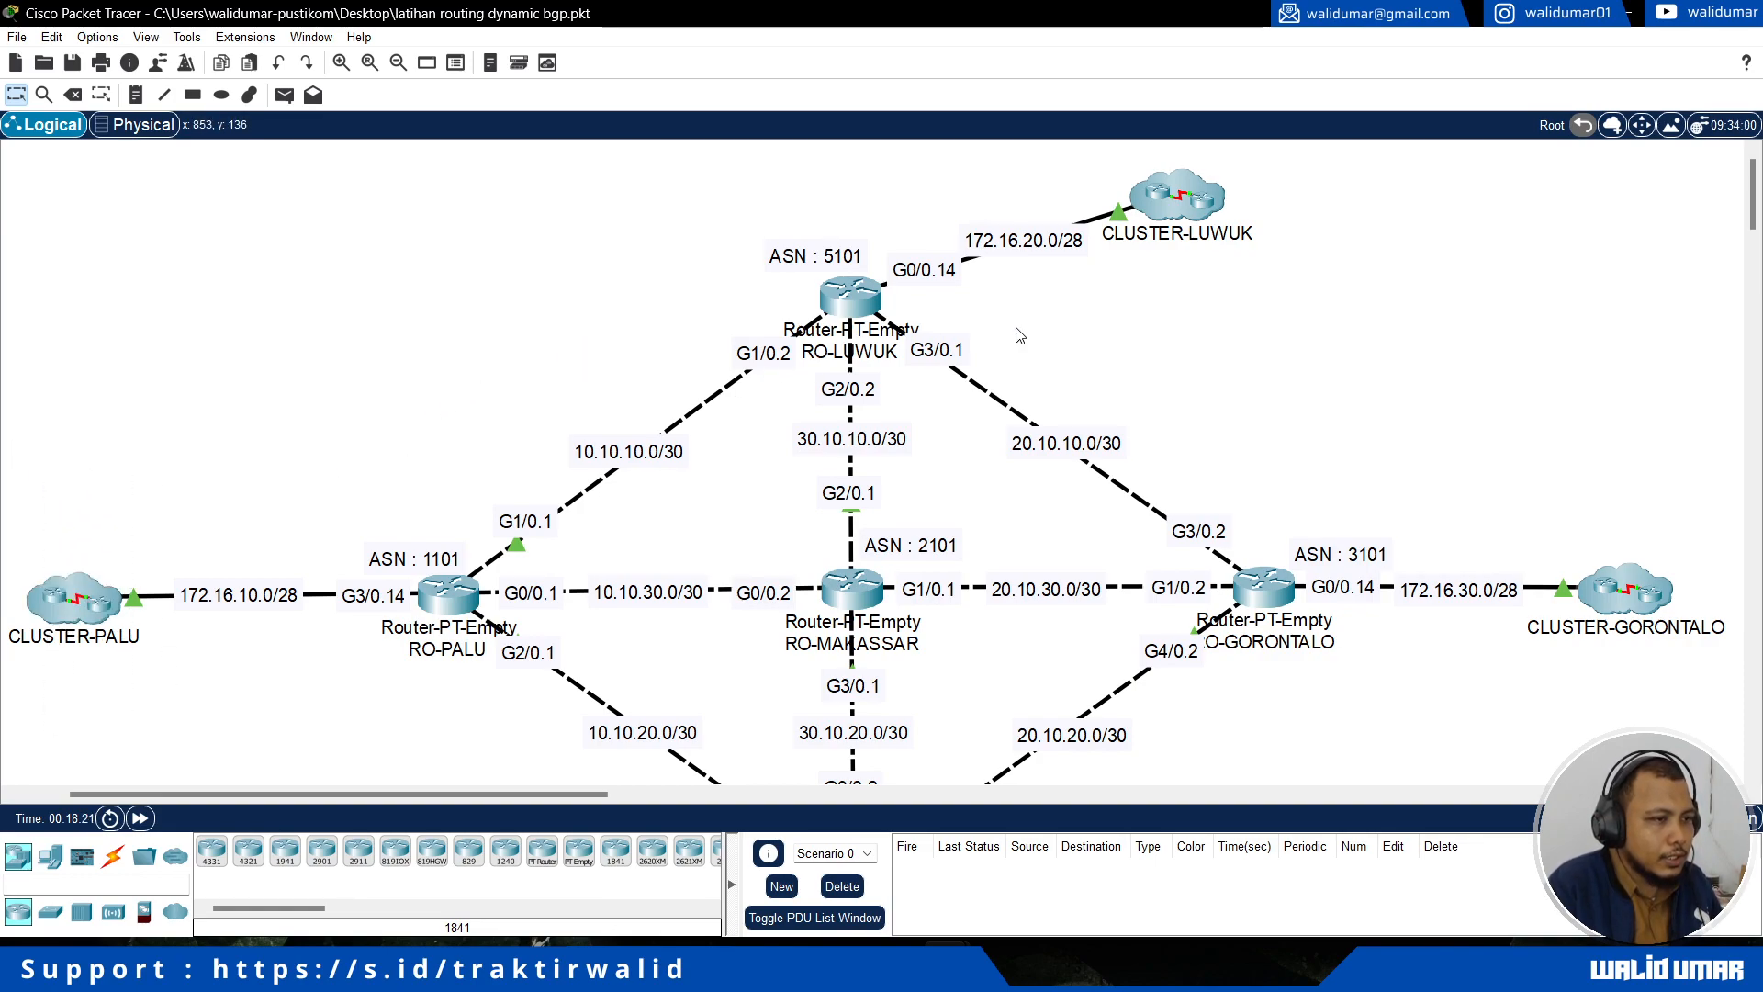
scroll(1367, 534, "down", 3)
scroll(1366, 533, "up", 3)
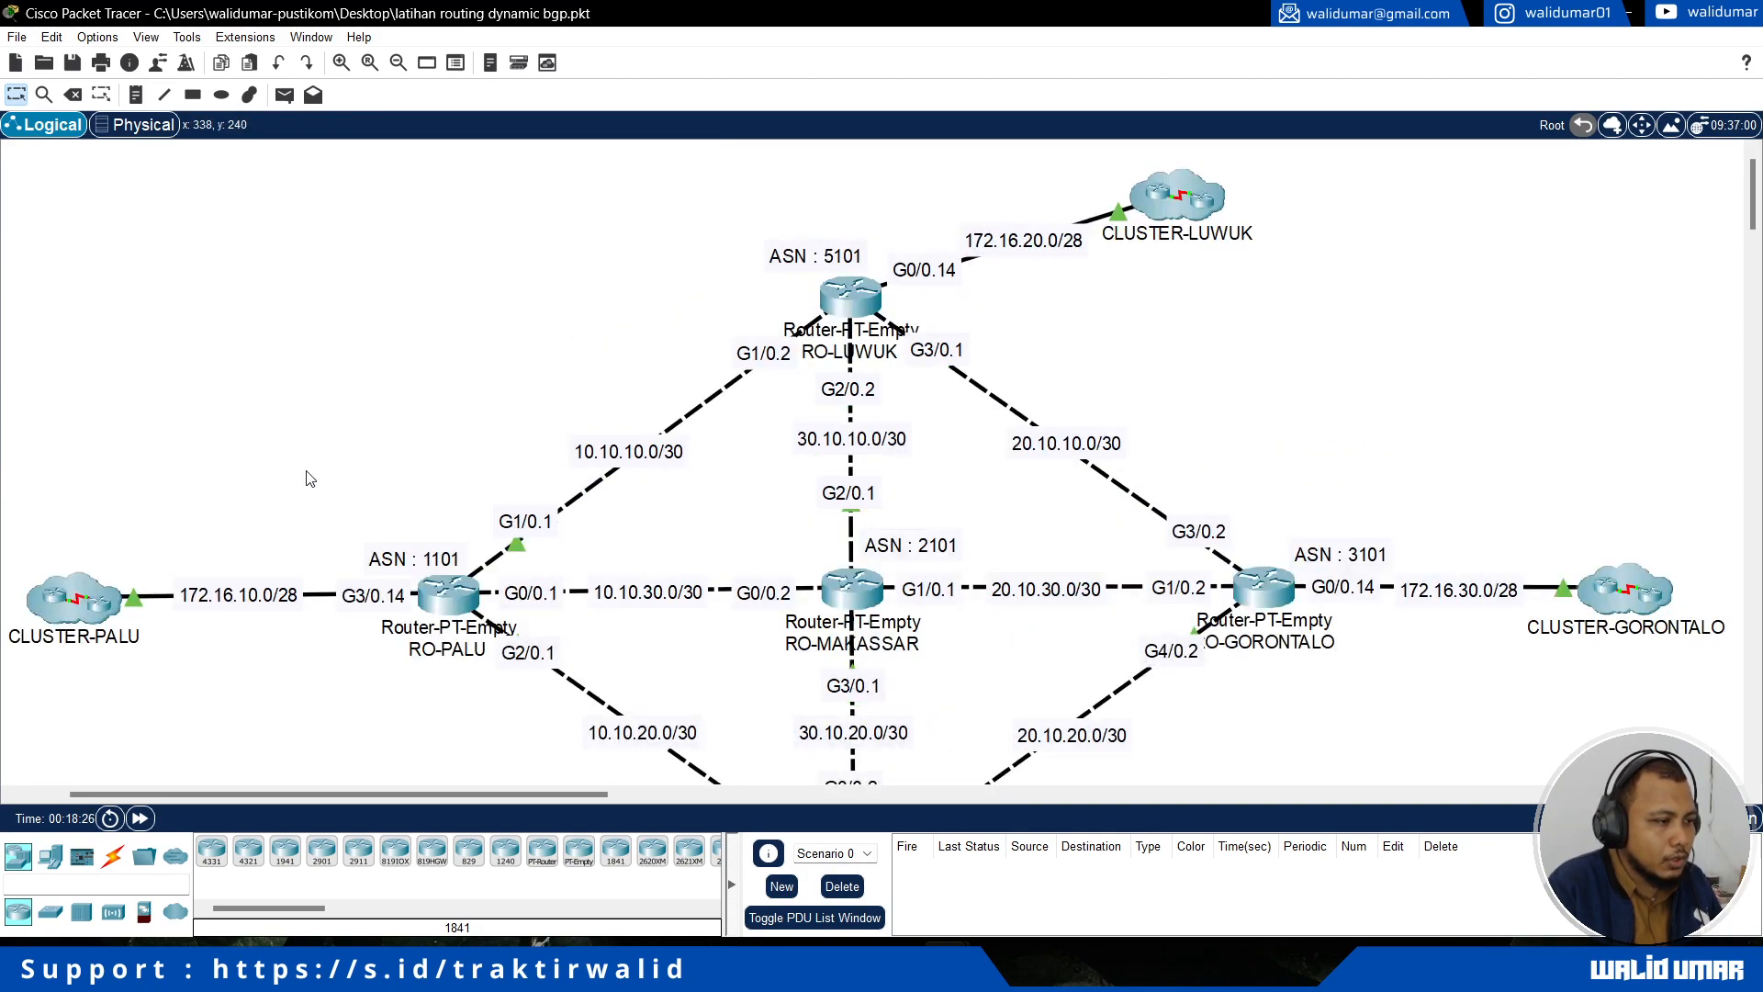
scroll(310, 478, "down", 1)
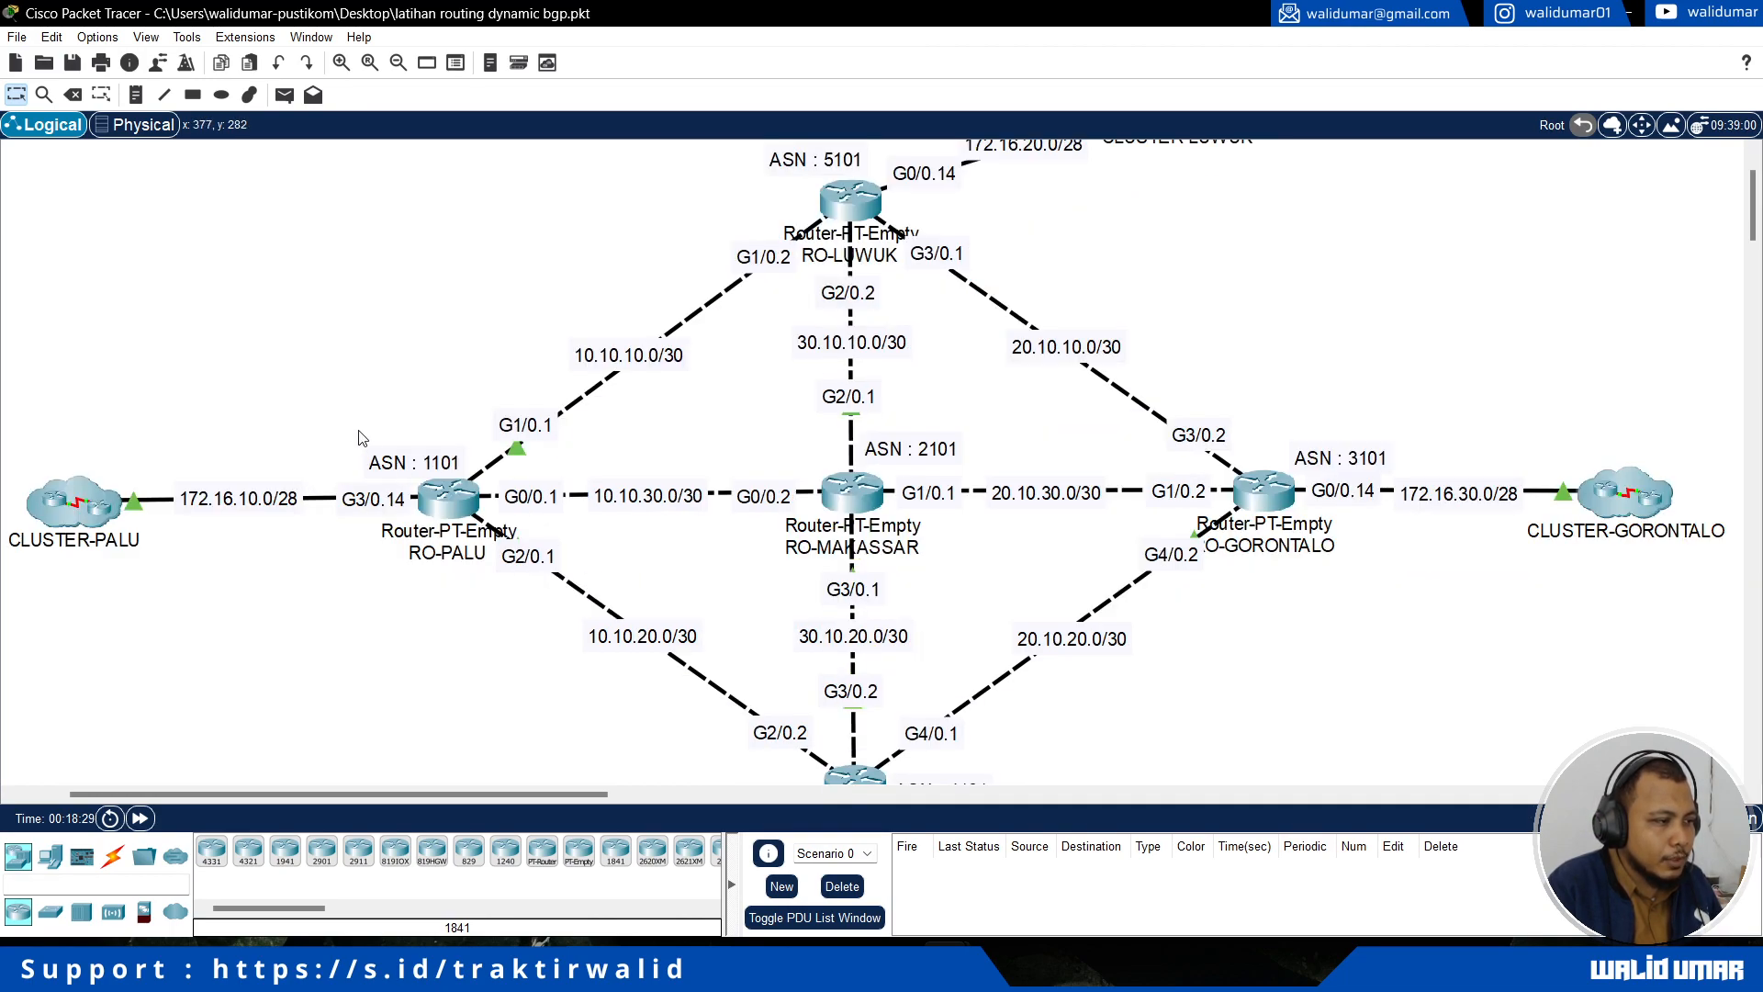
left_click_drag(363, 402, 433, 467)
left_click(420, 408)
scroll(514, 345, "up", 1)
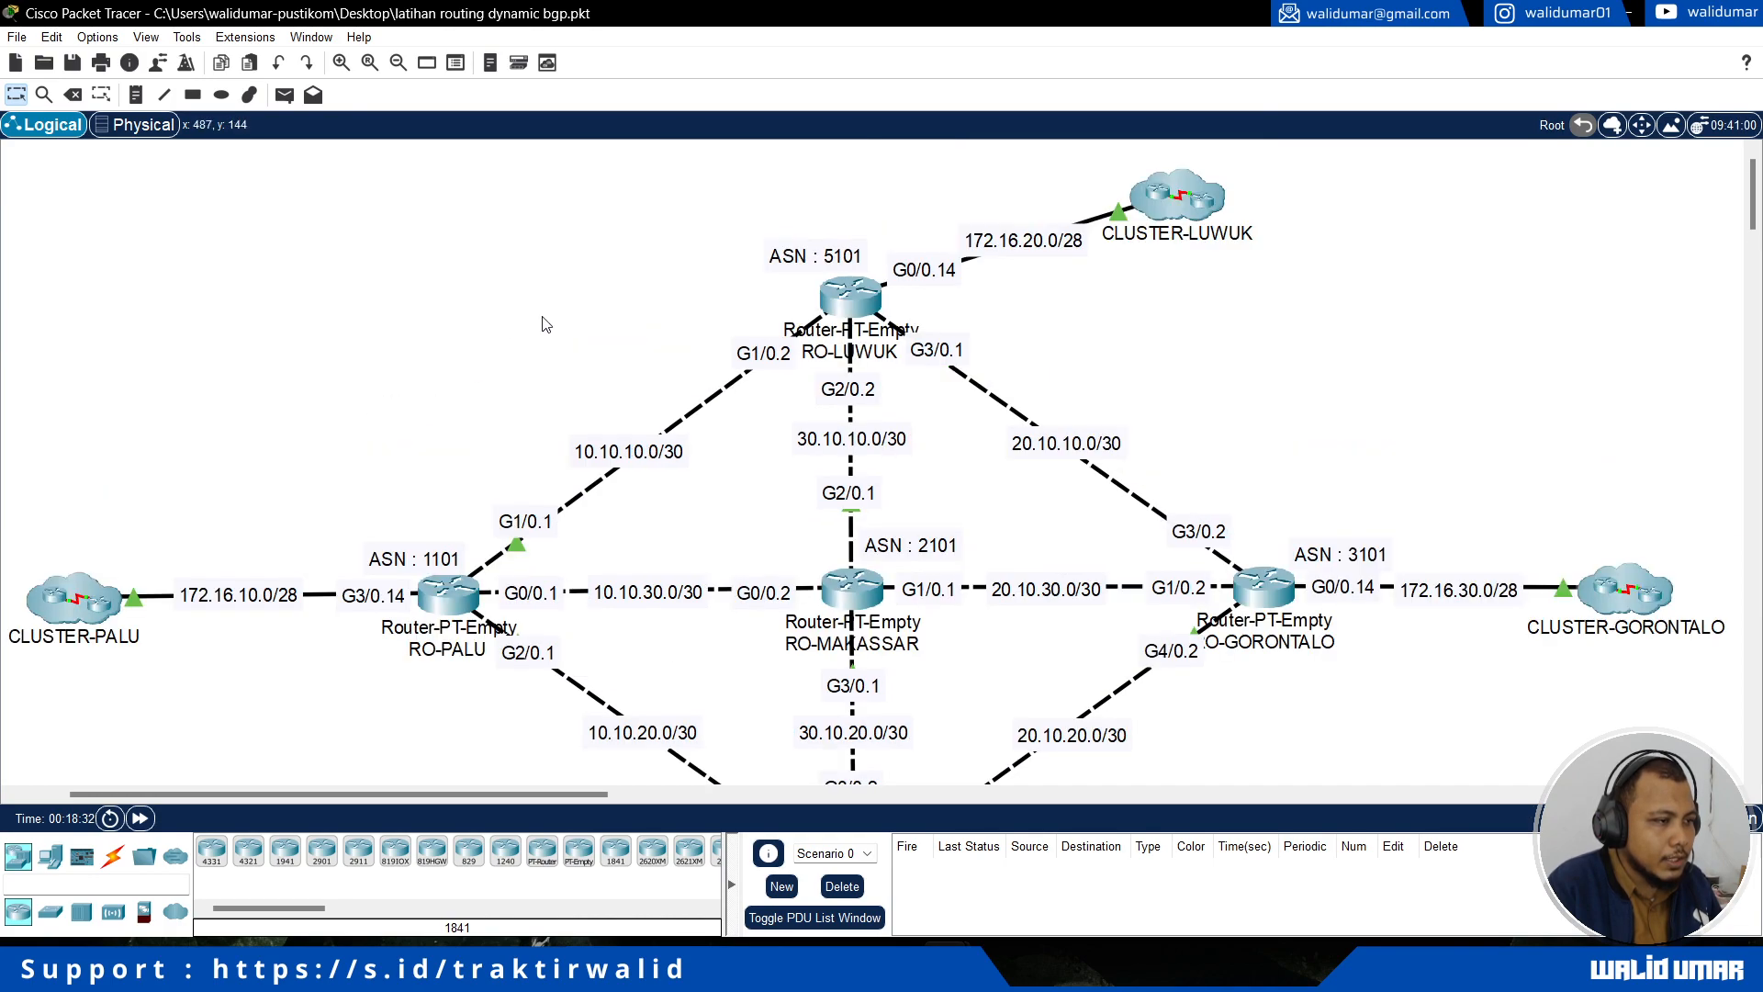
left_click_drag(687, 241, 762, 282)
left_click(558, 337)
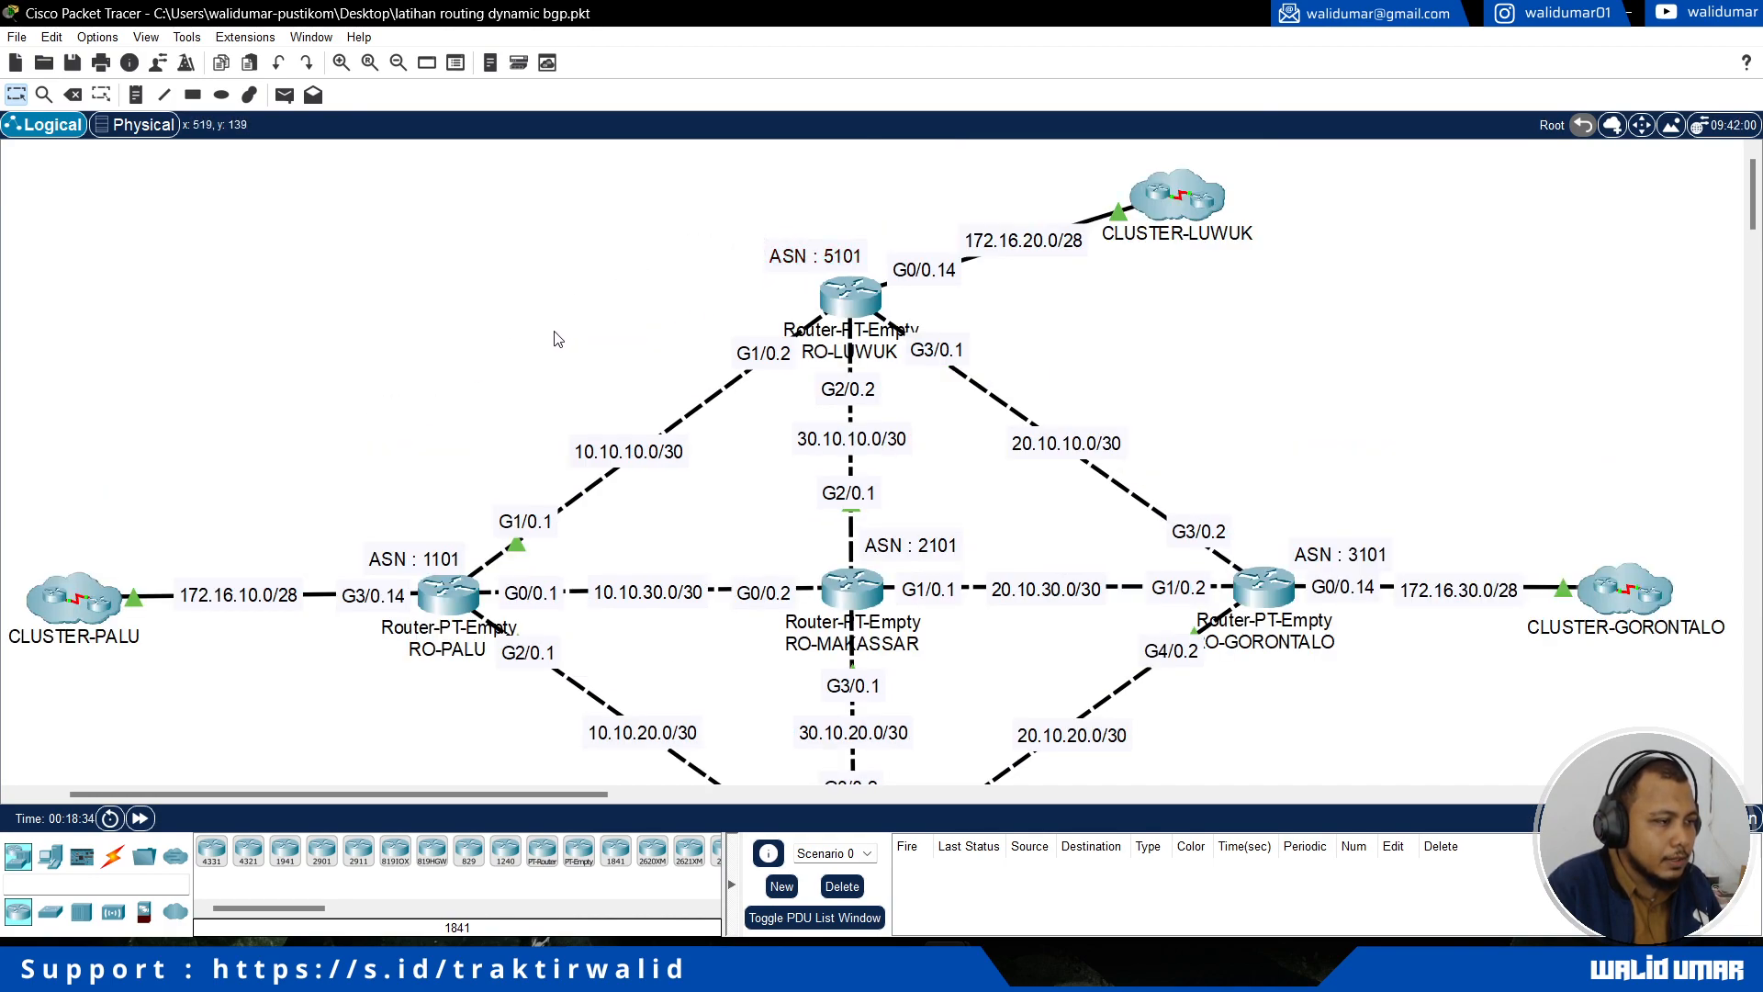
left_click_drag(337, 493, 422, 570)
left_click(436, 450)
scroll(1271, 421, "down", 1)
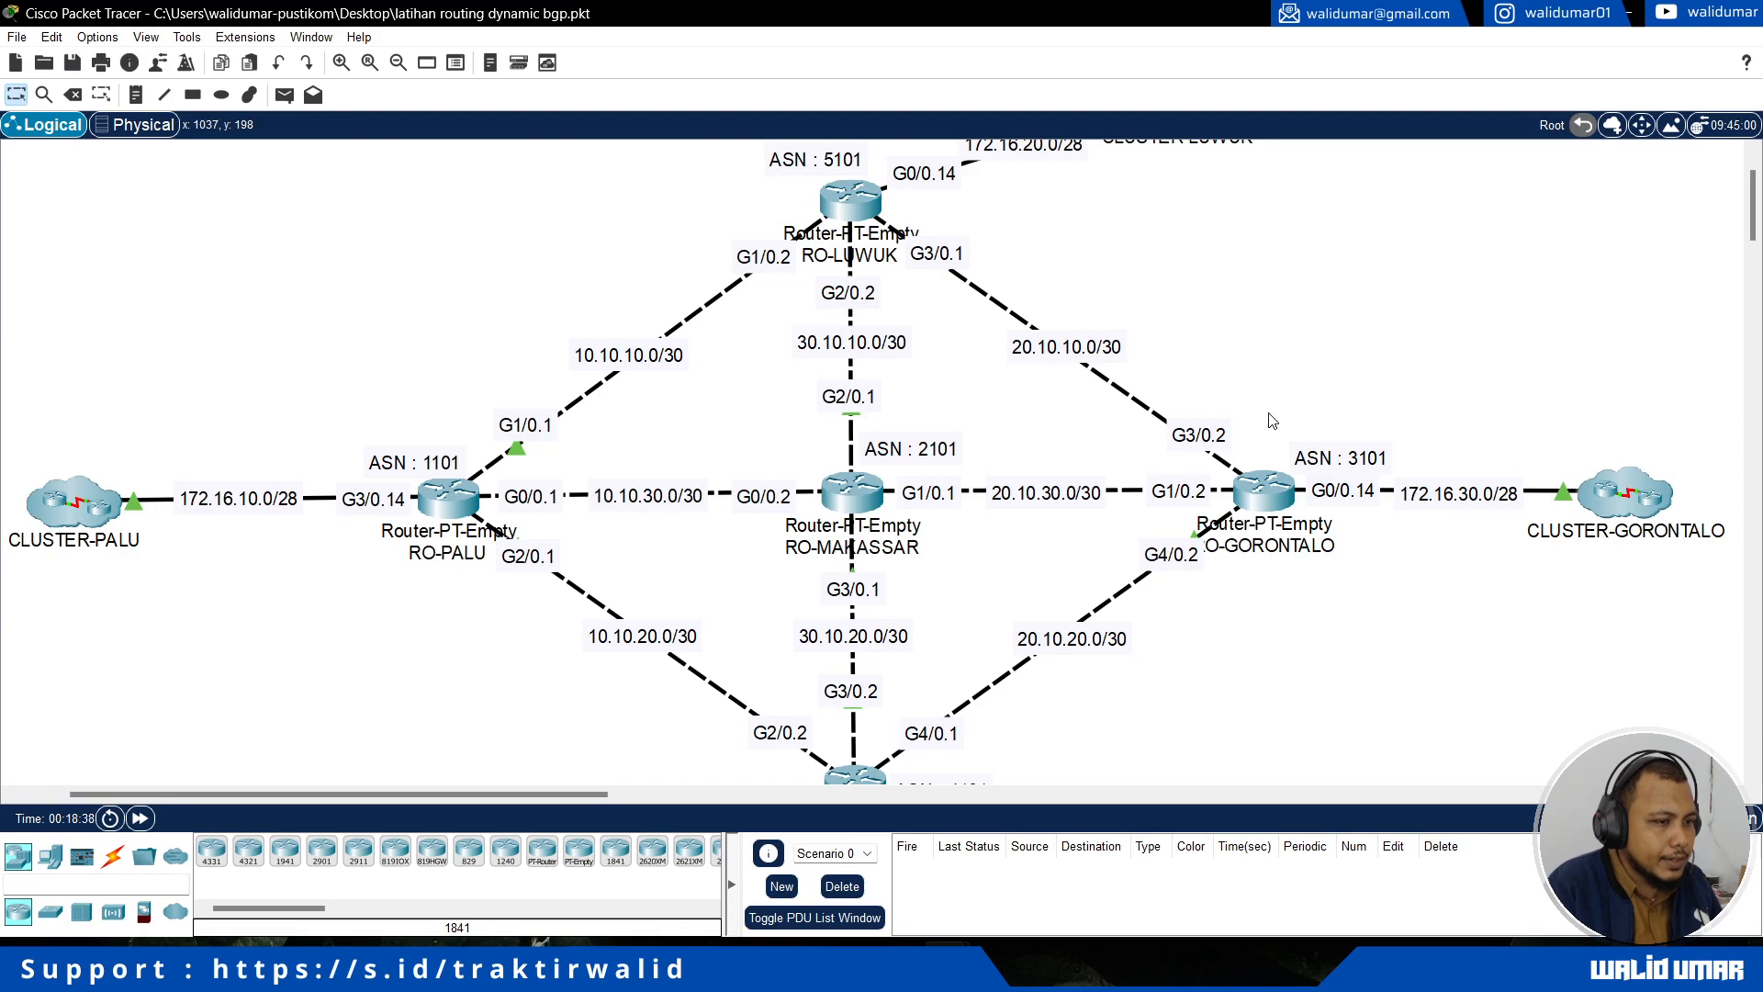
scroll(1271, 420, "down", 3)
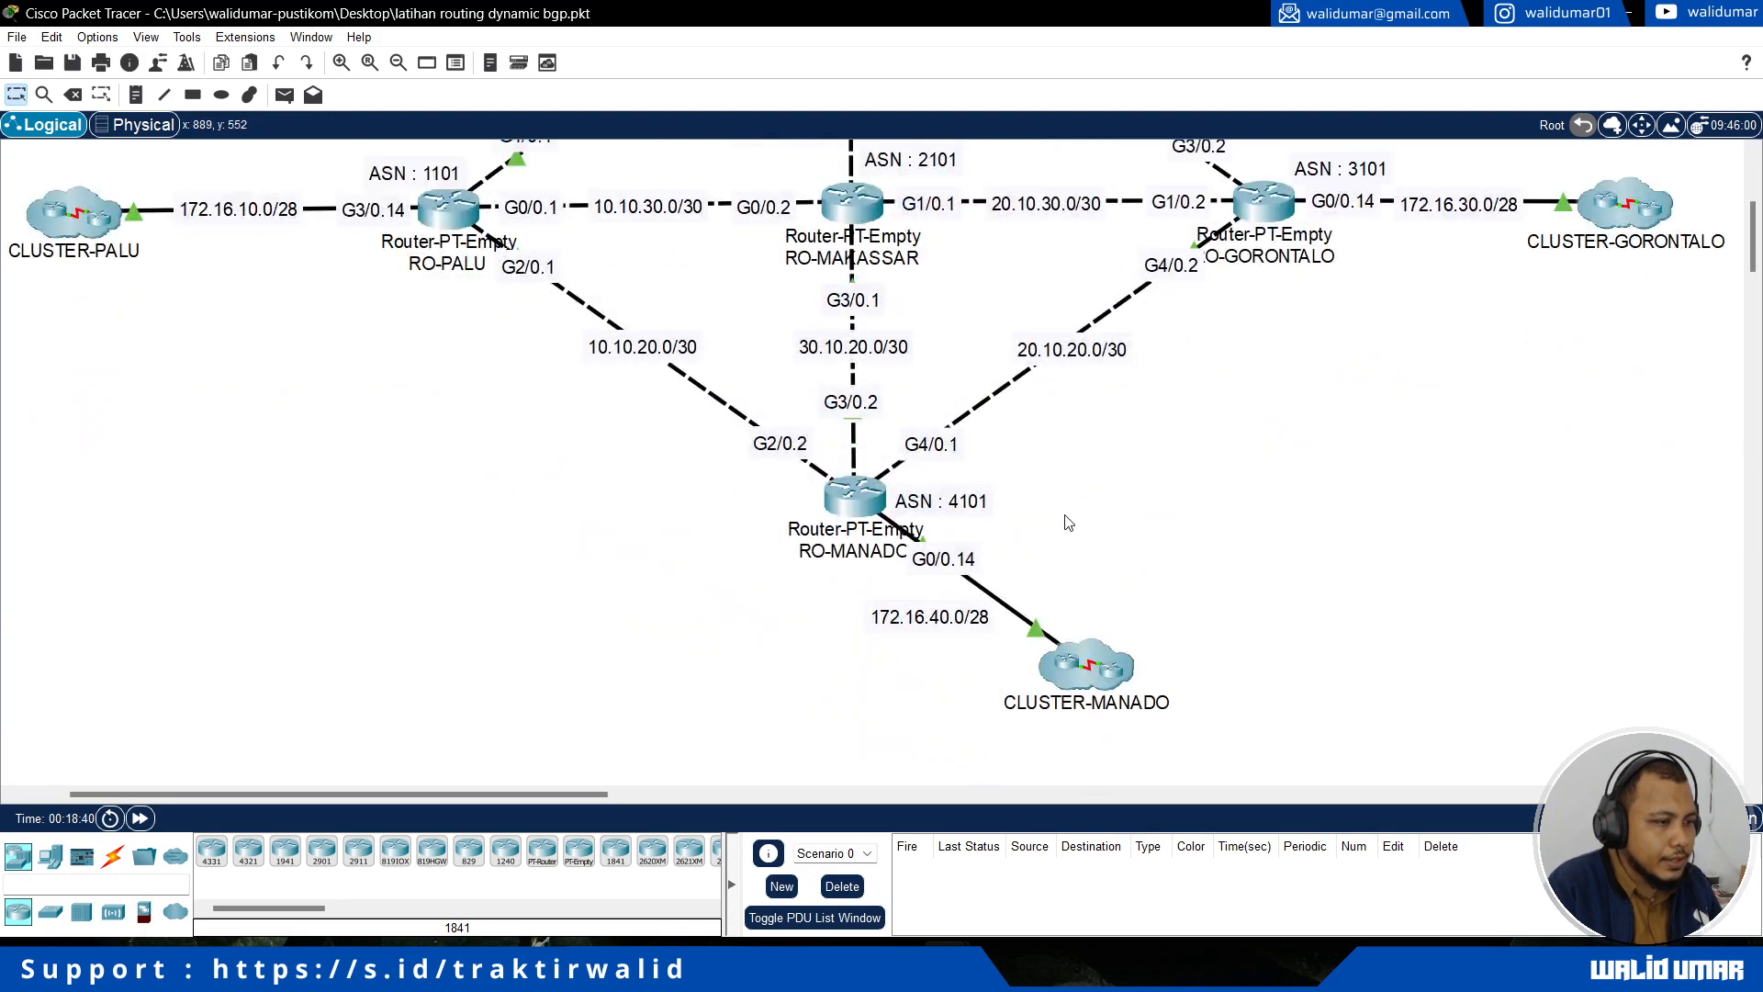
scroll(1068, 522, "up", 3)
scroll(1068, 523, "up", 1)
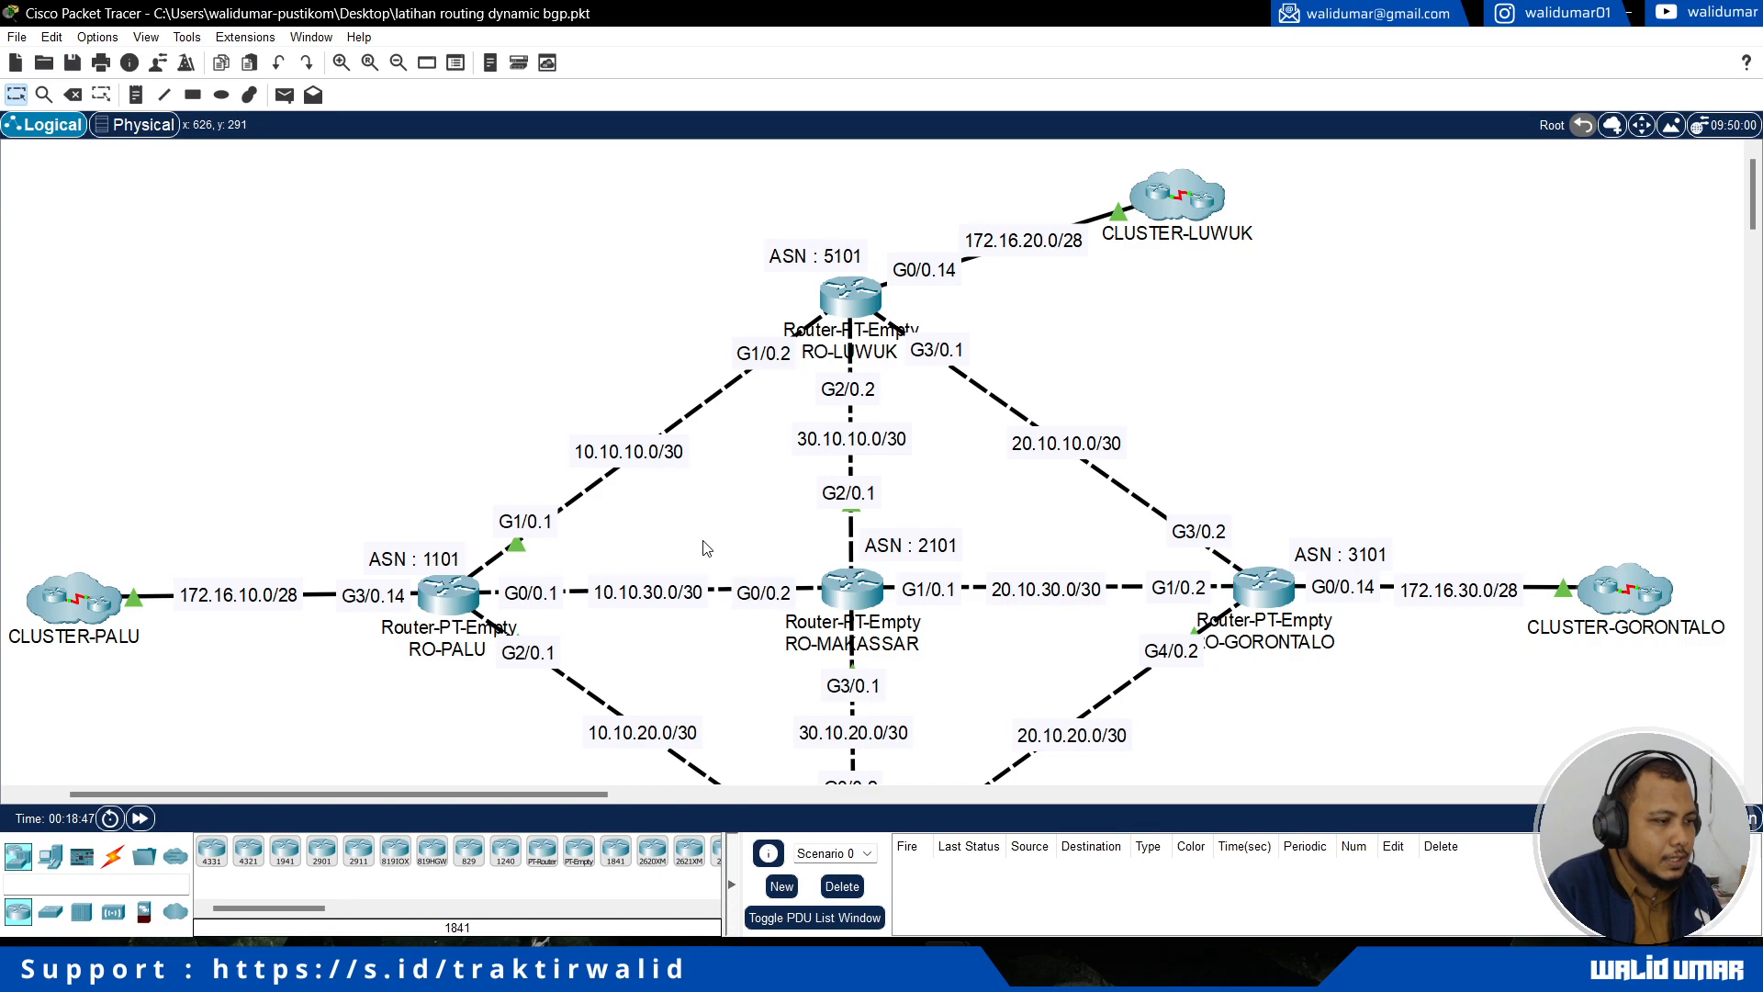
scroll(704, 548, "down", 2)
scroll(496, 578, "up", 2)
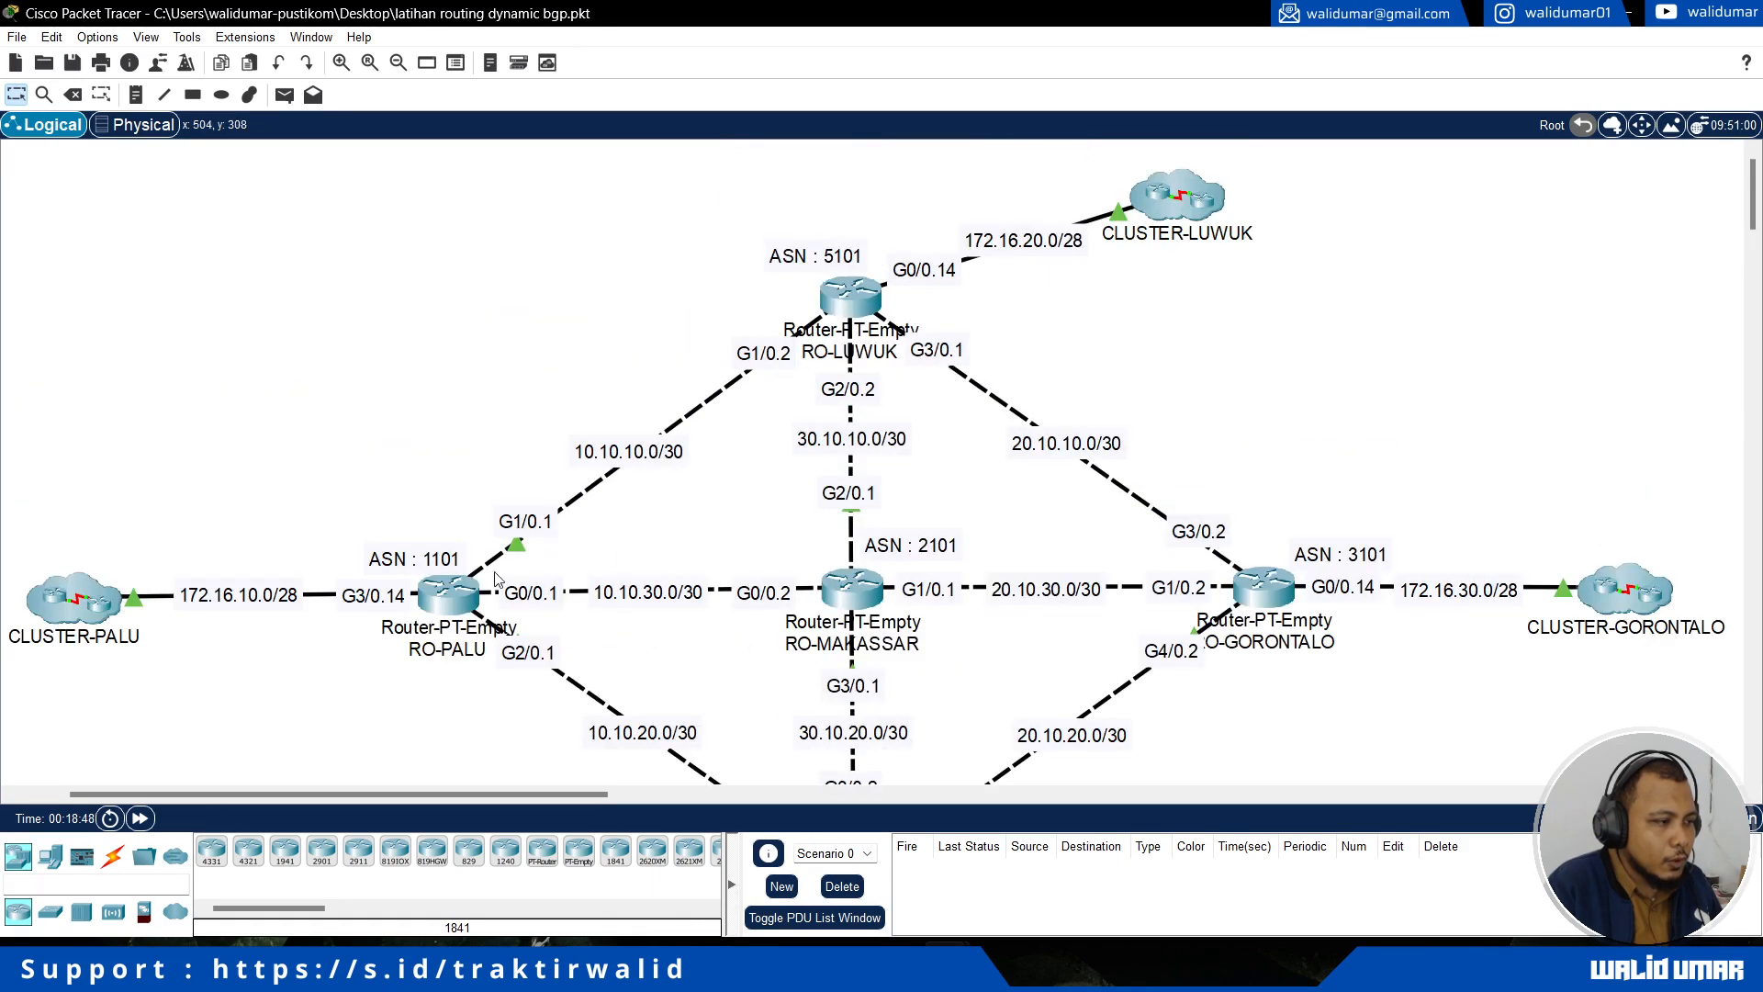
Step: Open the command line of router RO-MAKASSAR and keep its window on top beside the topology
left_click(454, 593)
left_click(1580, 119)
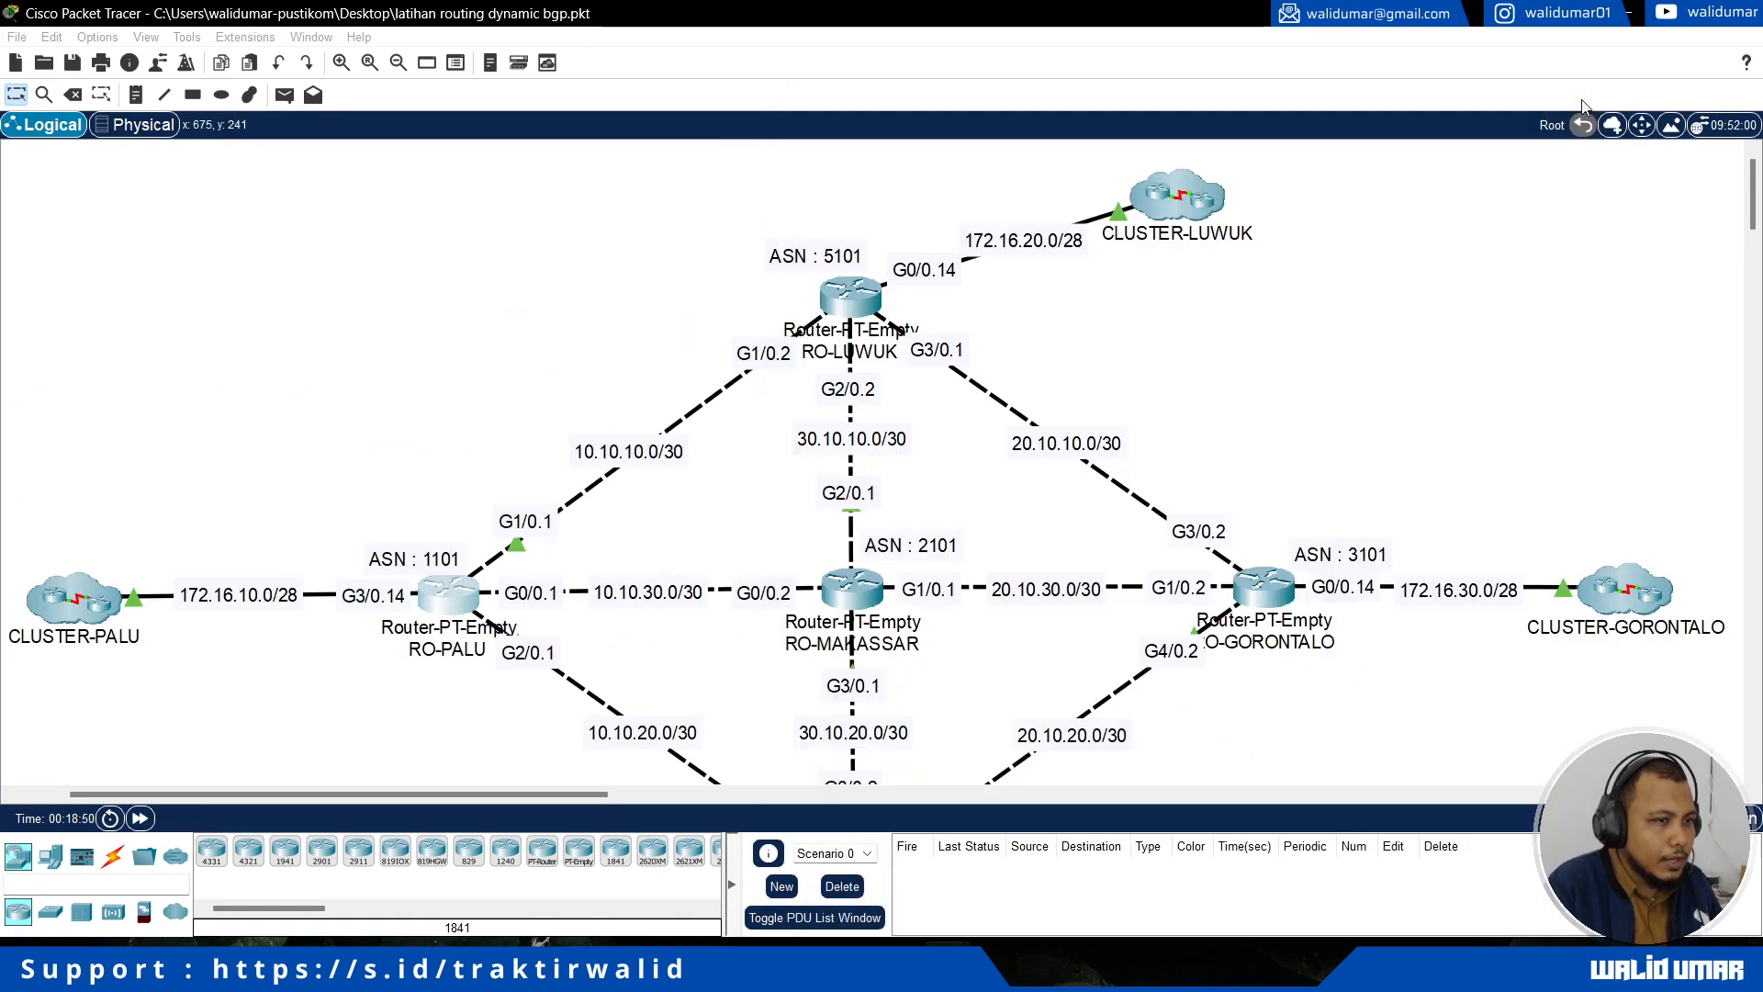
left_click(835, 597)
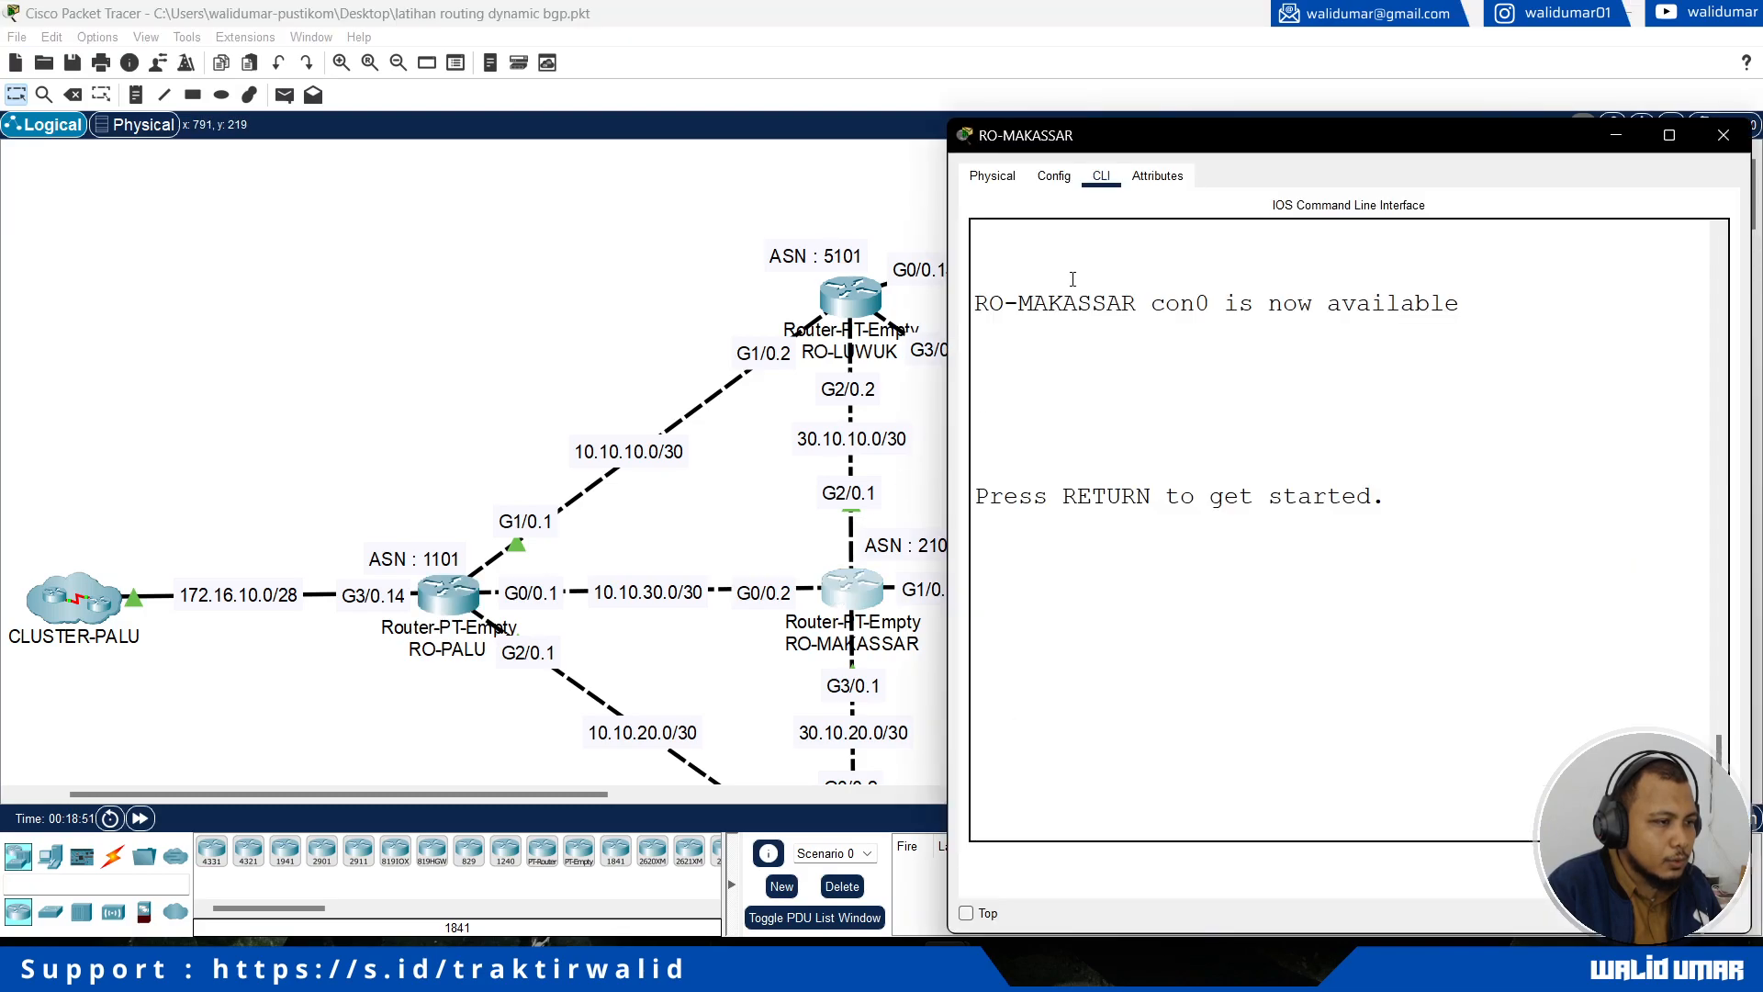
left_click(967, 914)
left_click_drag(523, 792, 647, 808)
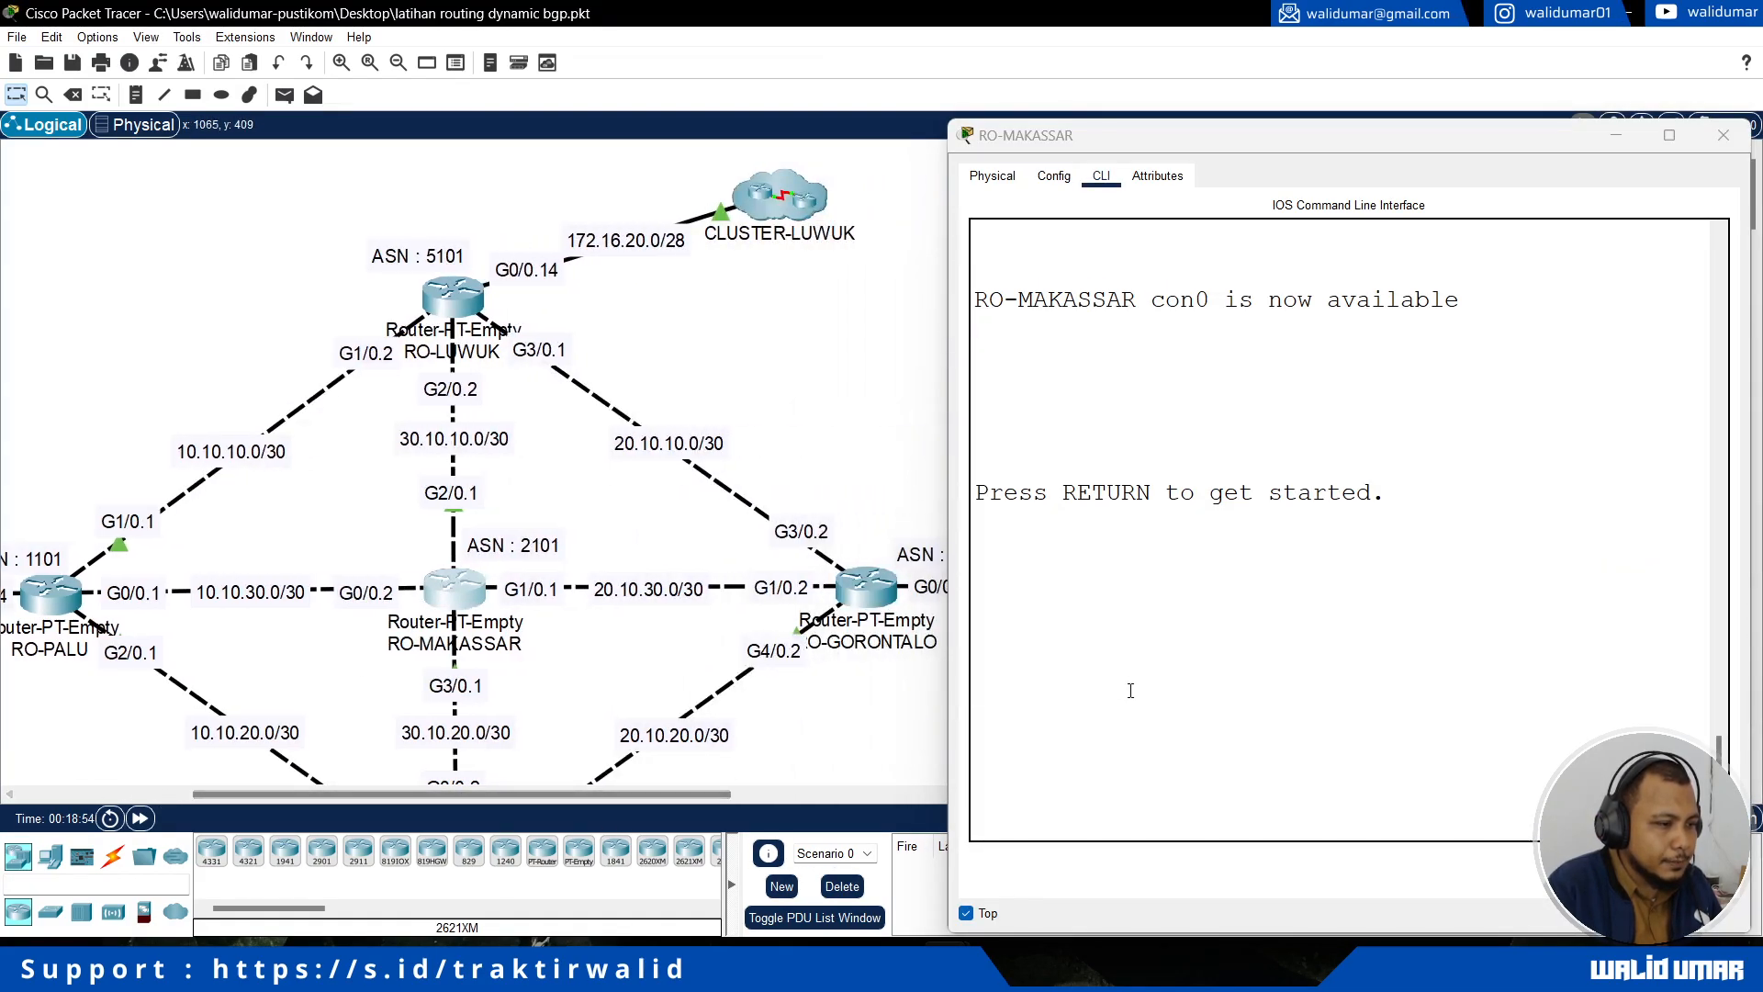
Step: Enter privileged mode and global configuration mode on RO-MAKASSAR with en and conf t
left_click(1121, 799)
key("Return")
type("en")
key("Return")
type("co")
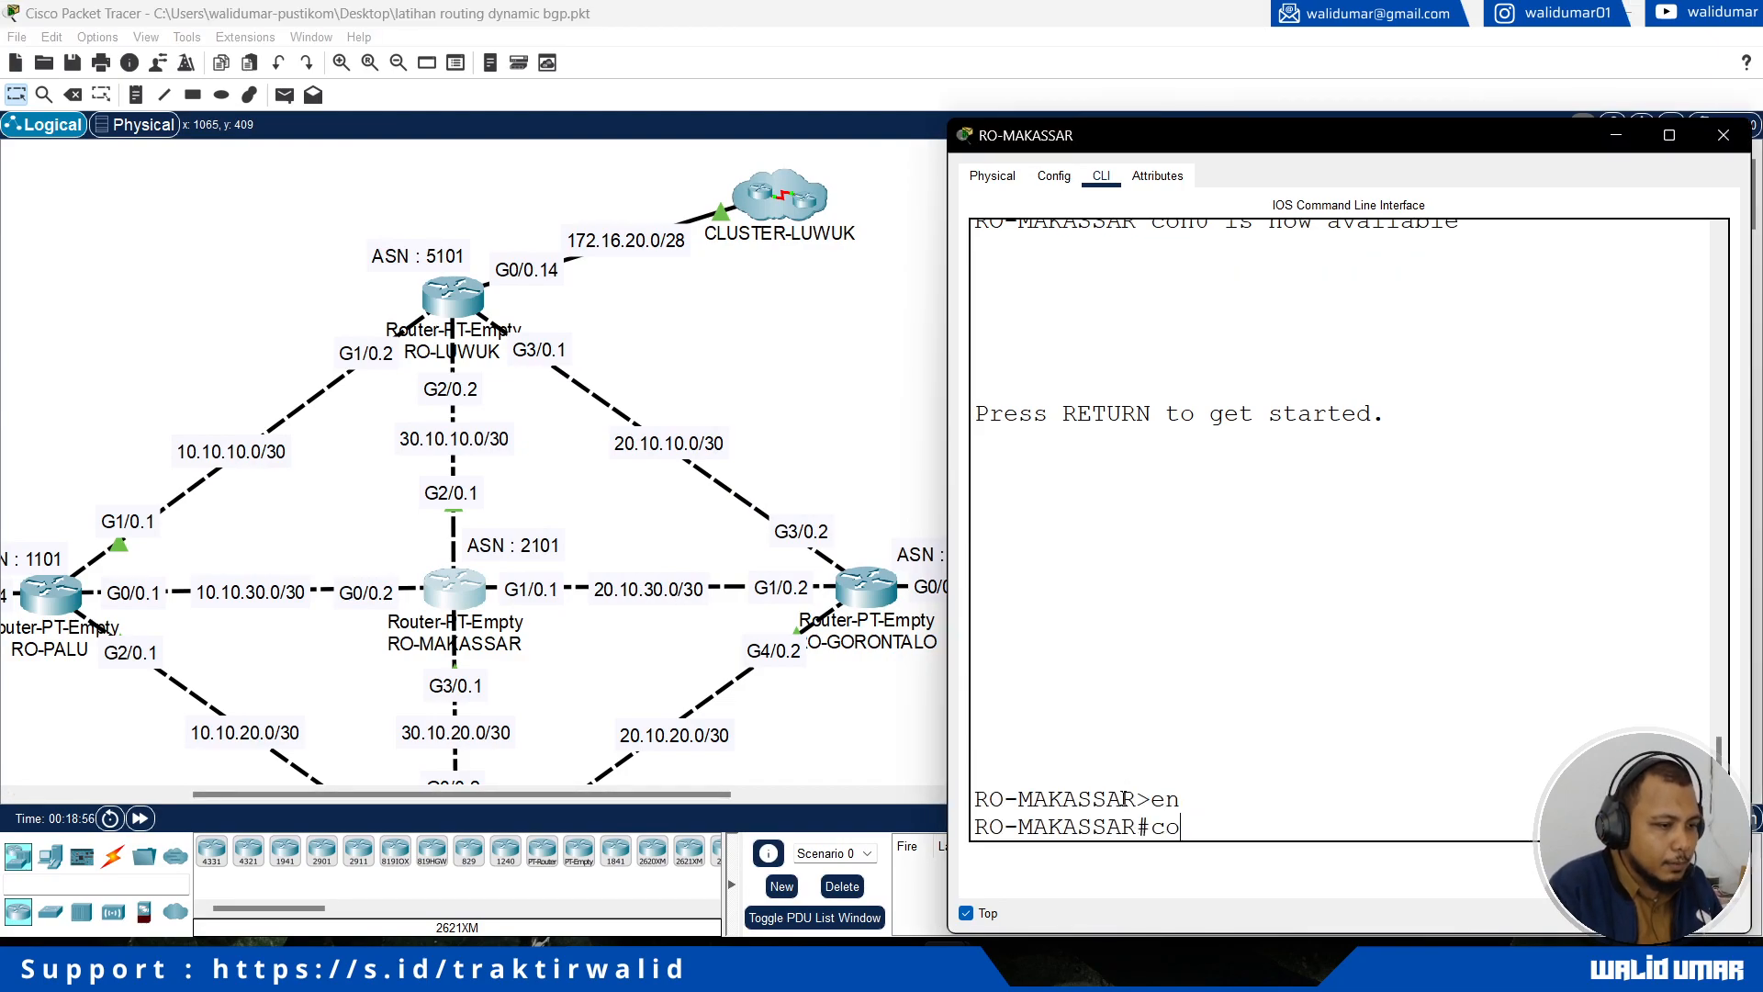
type("nf t")
key("Return")
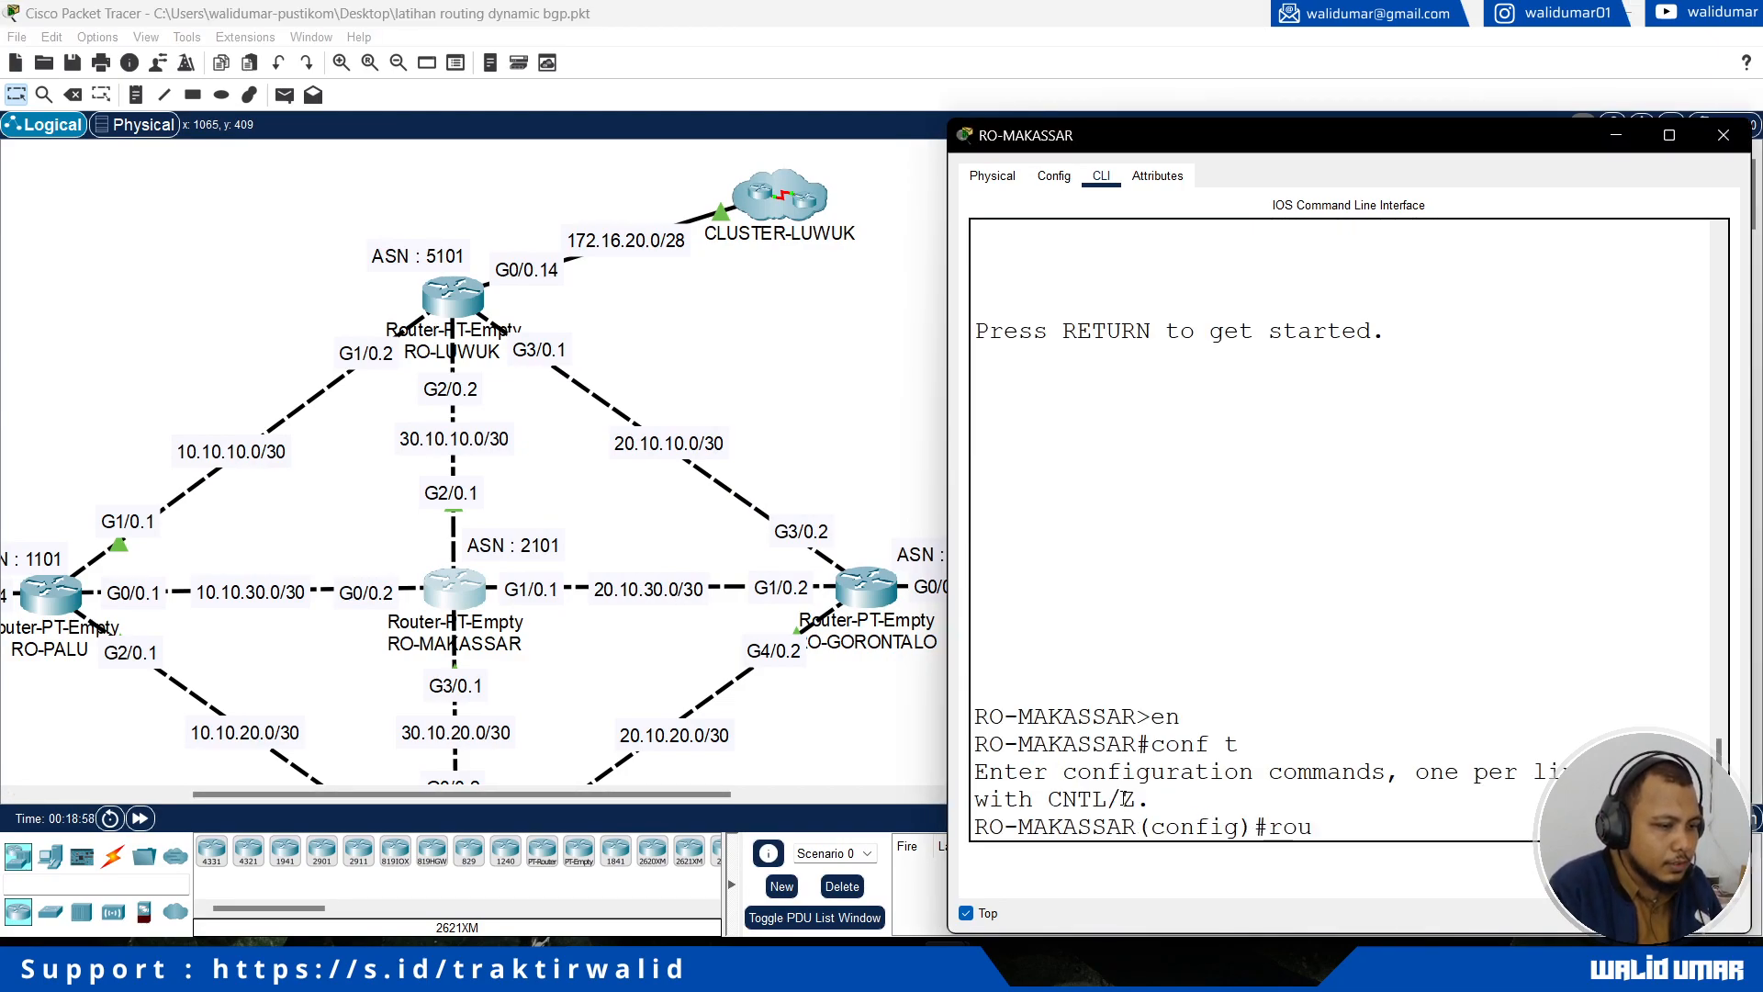
Step: Start the BGP routing process on RO-MAKASSAR with AS number 2101, checking the router bgp command's accepted argument first
type("rou")
key("Tab")
type("bg")
key("Tab")
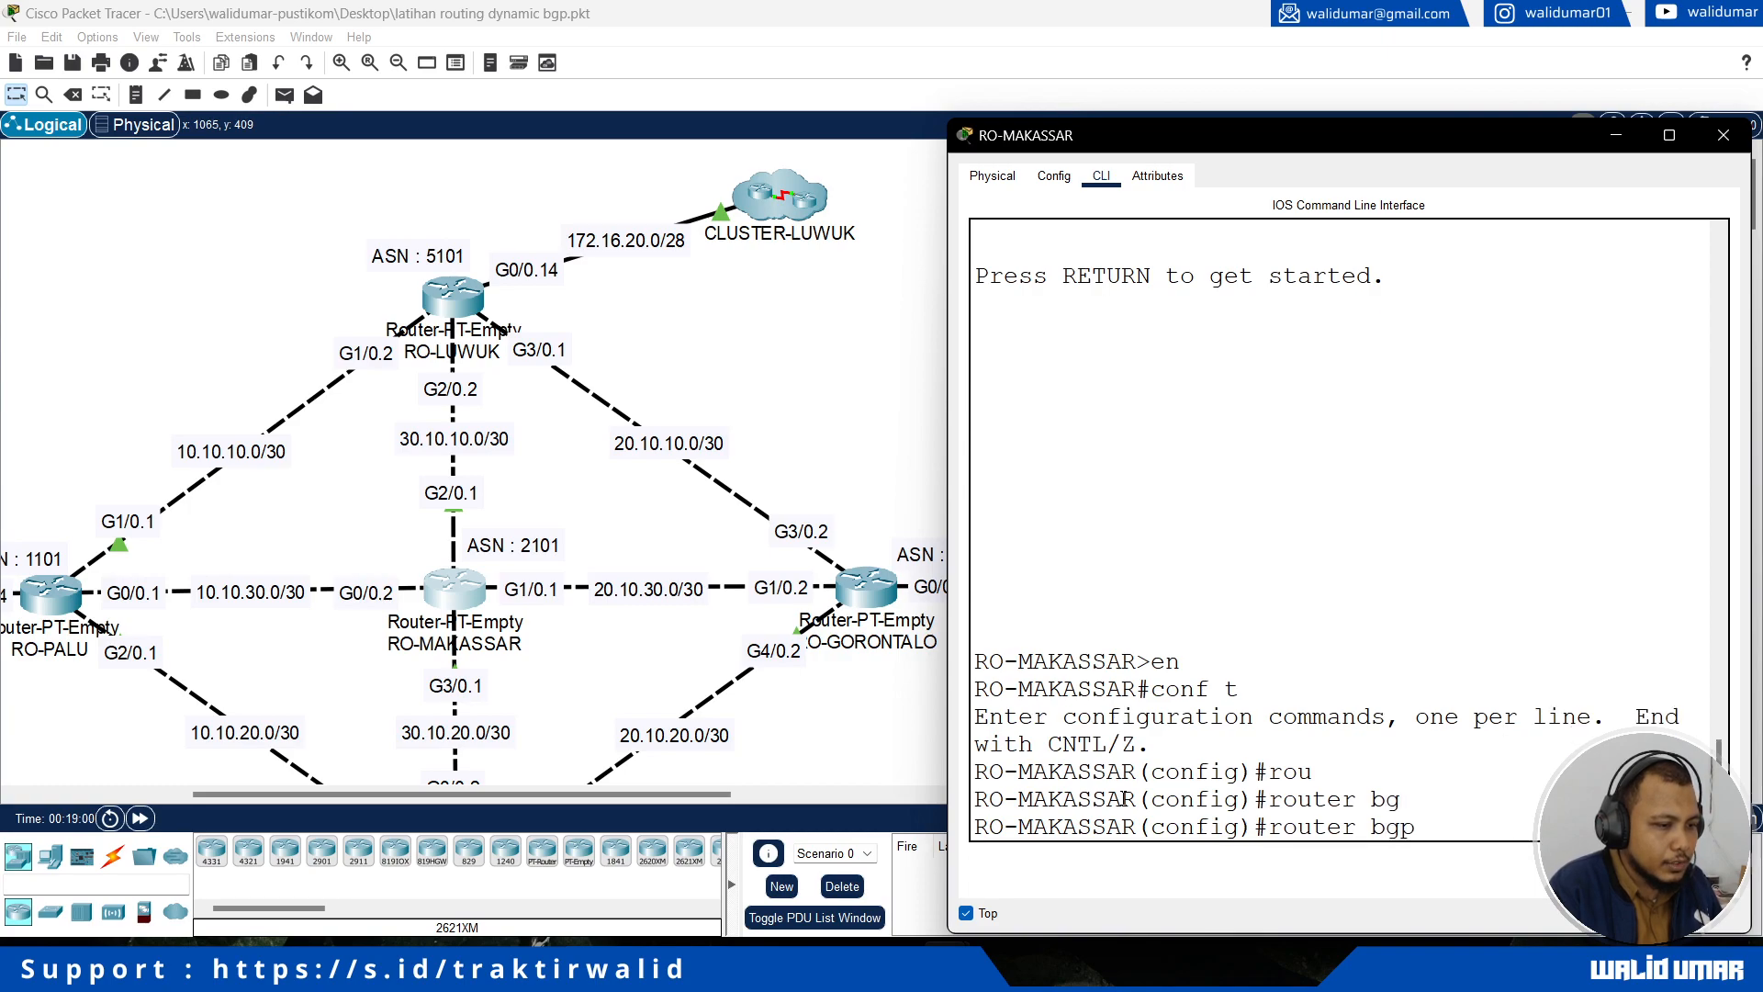
type("?")
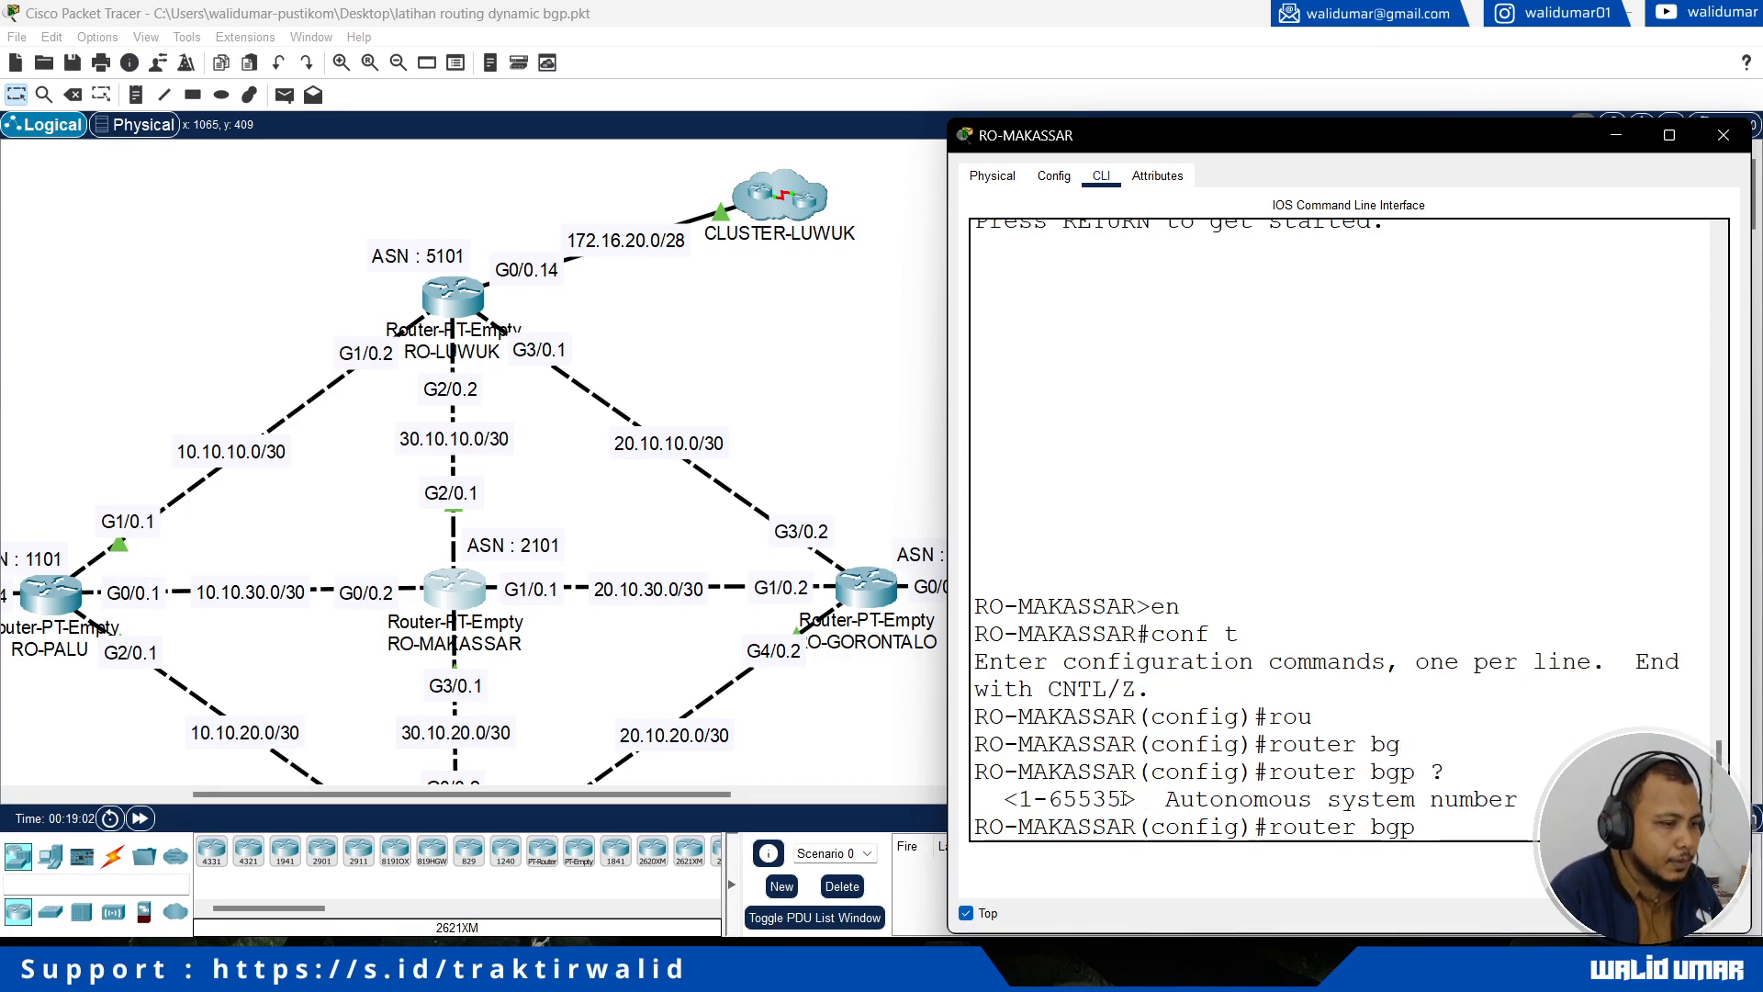
left_click(569, 552)
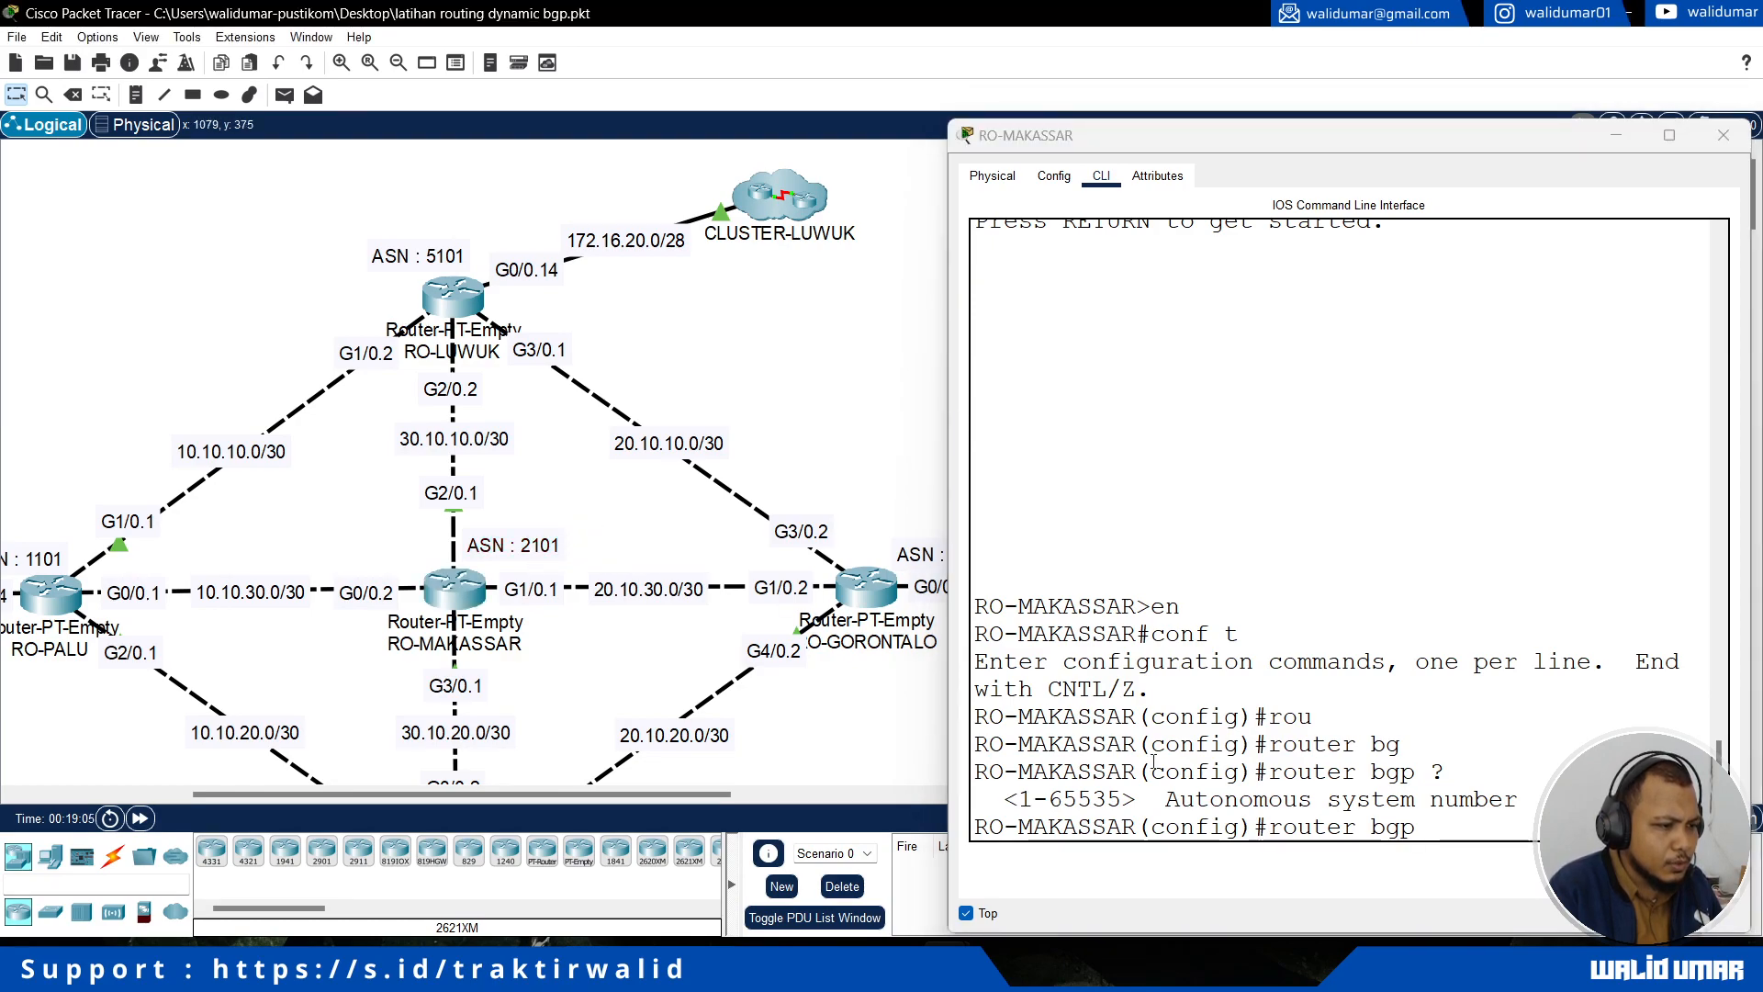
left_click(1432, 839)
type("2101")
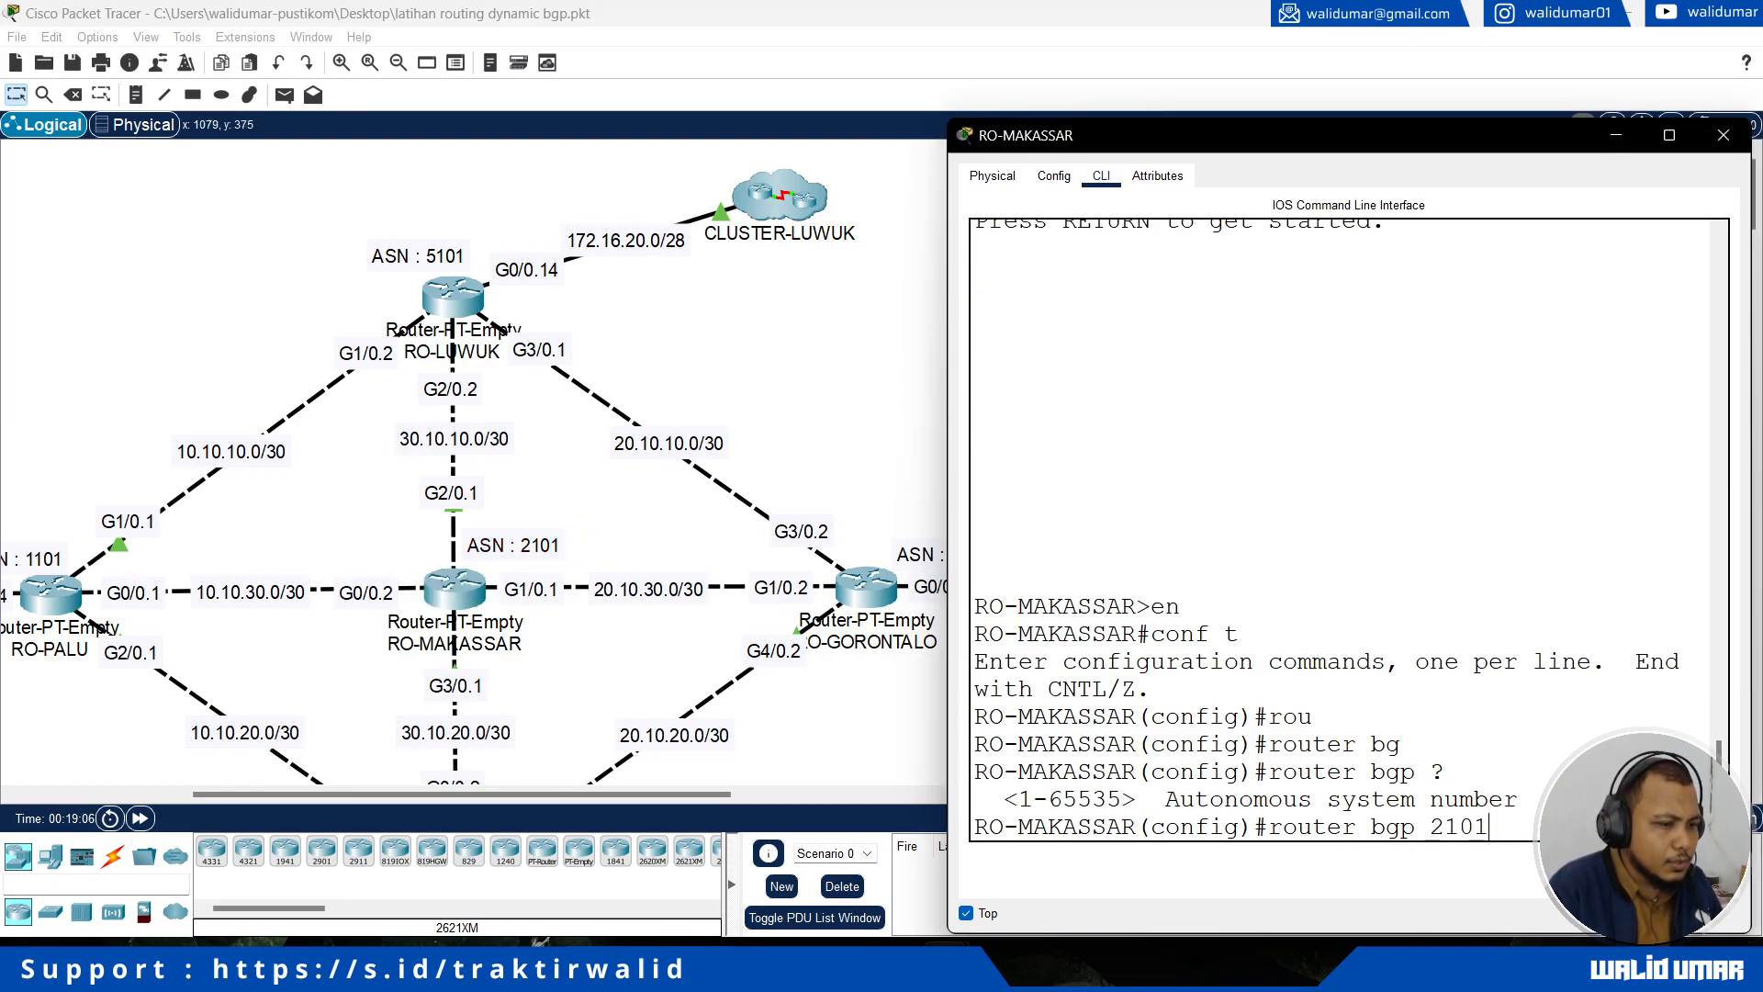
key("Return")
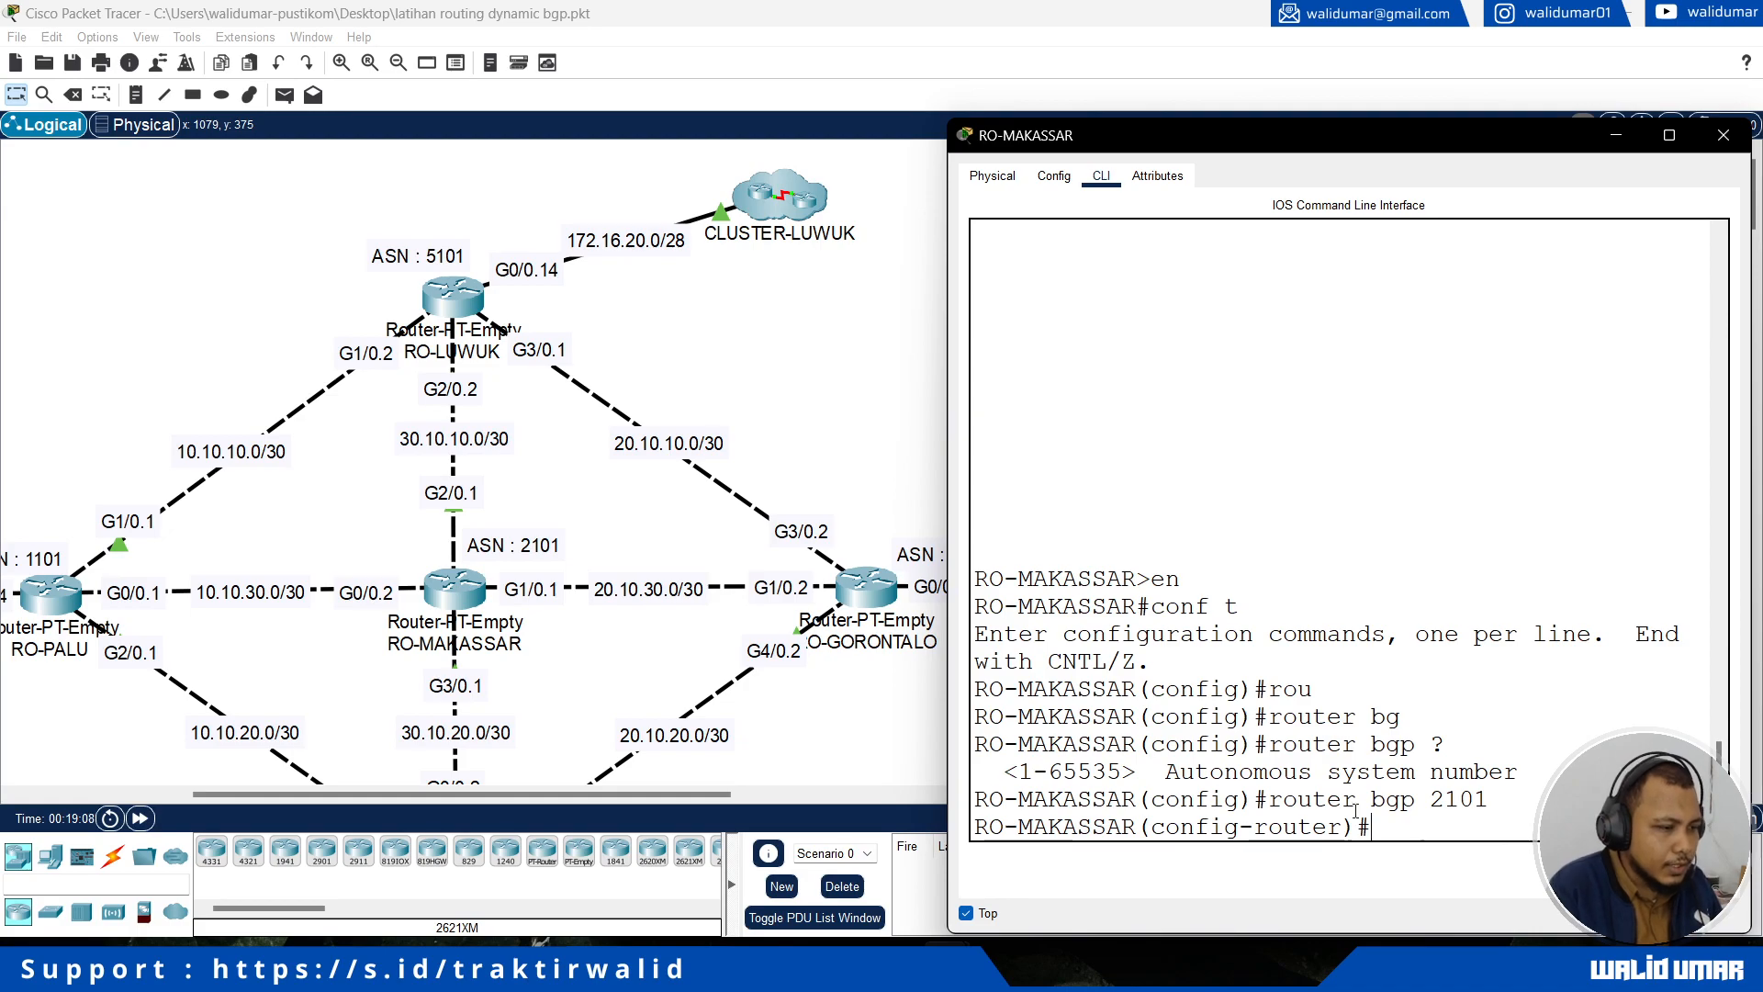
Step: List the available BGP configuration commands and announce network 30.10.10.0 with mask 255.255.255.252 on RO-MAKASSAR
left_click_drag(948, 725, 874, 726)
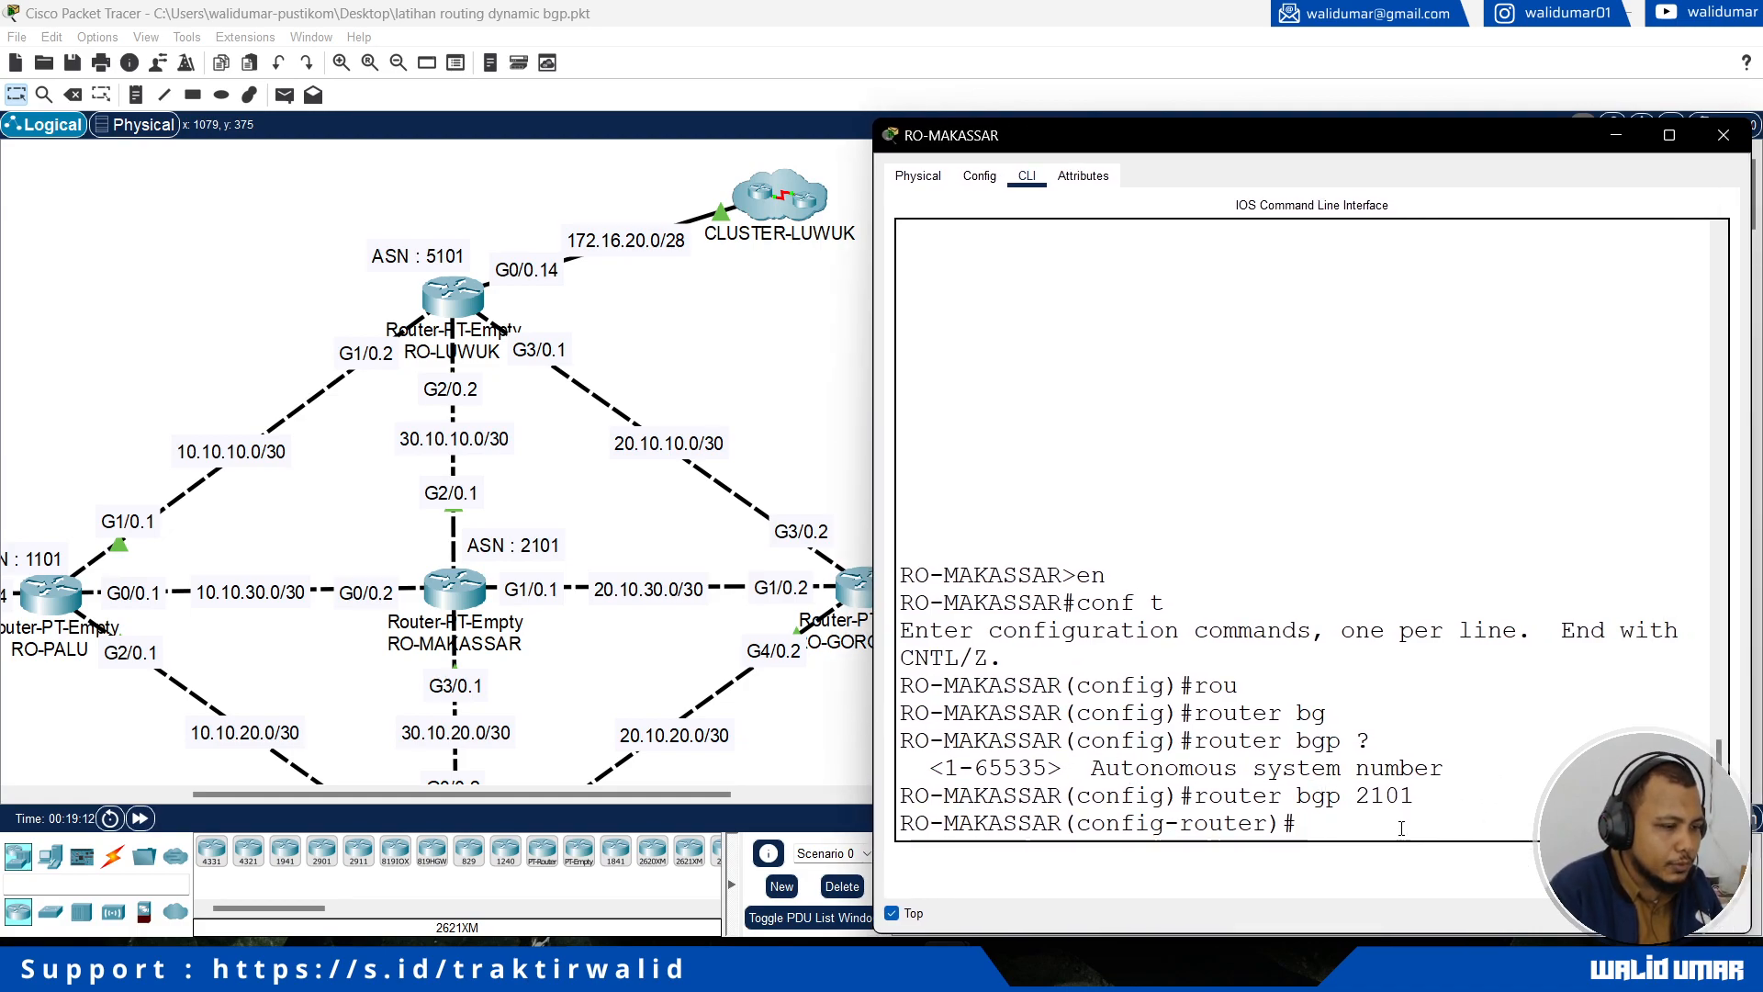
type("?")
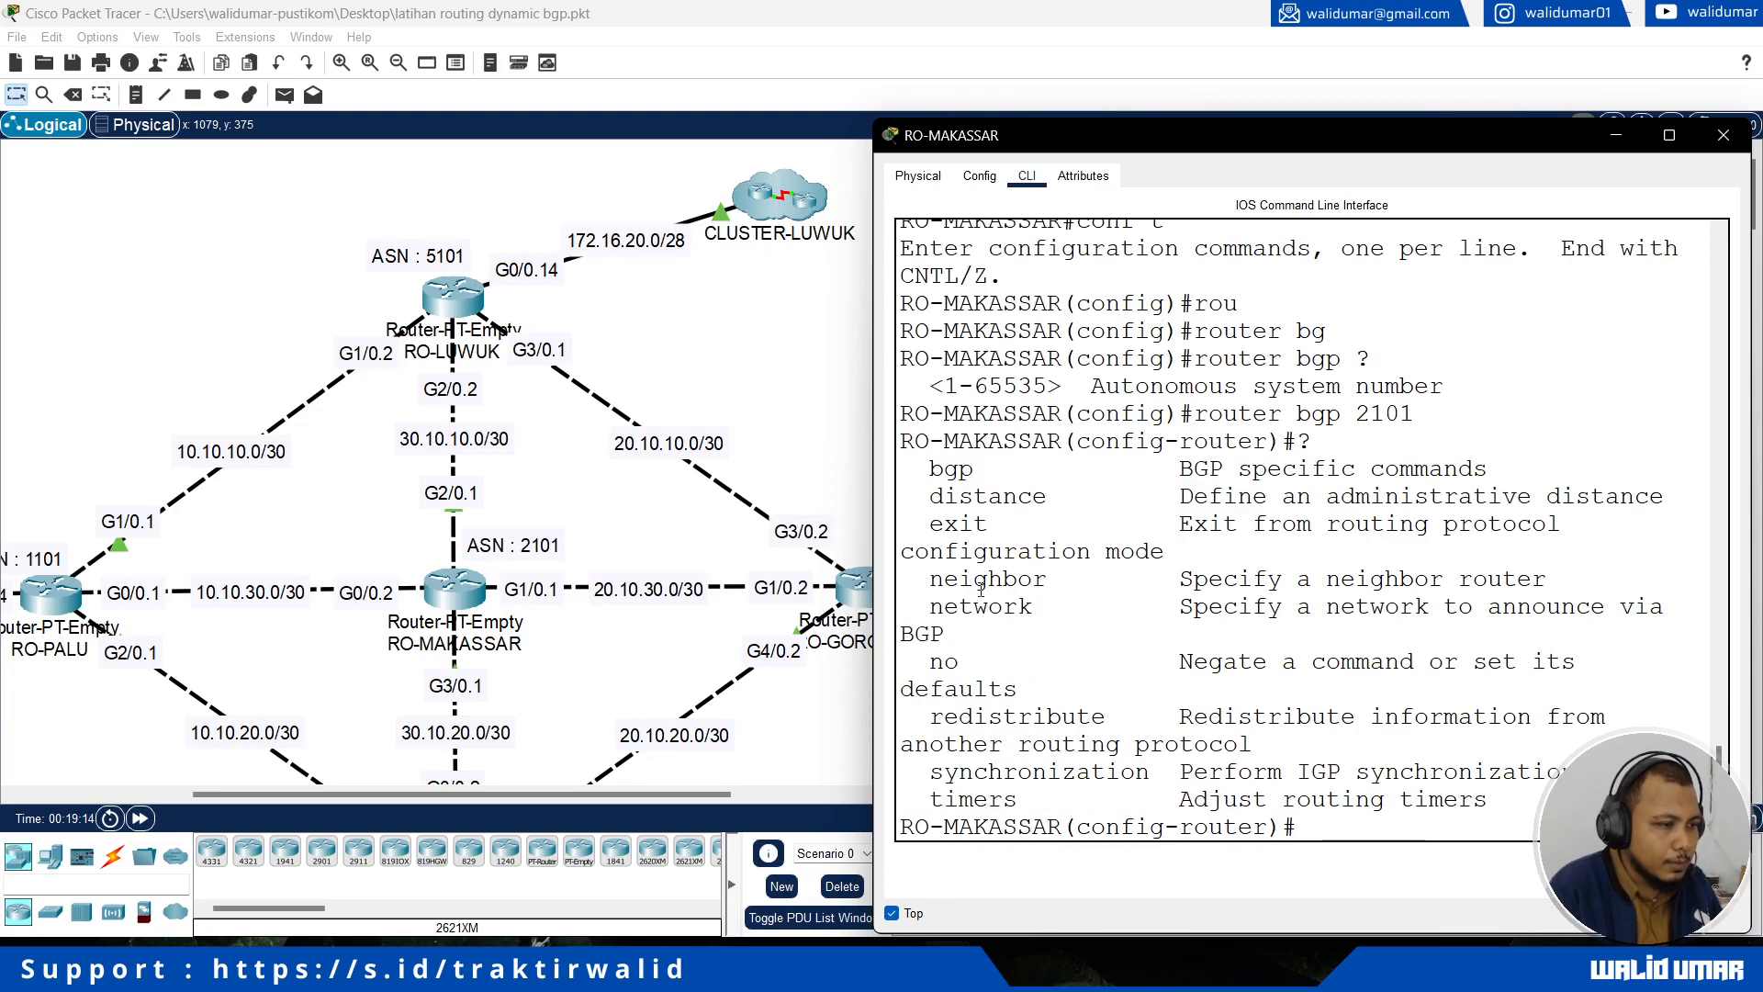
double_click(956, 606)
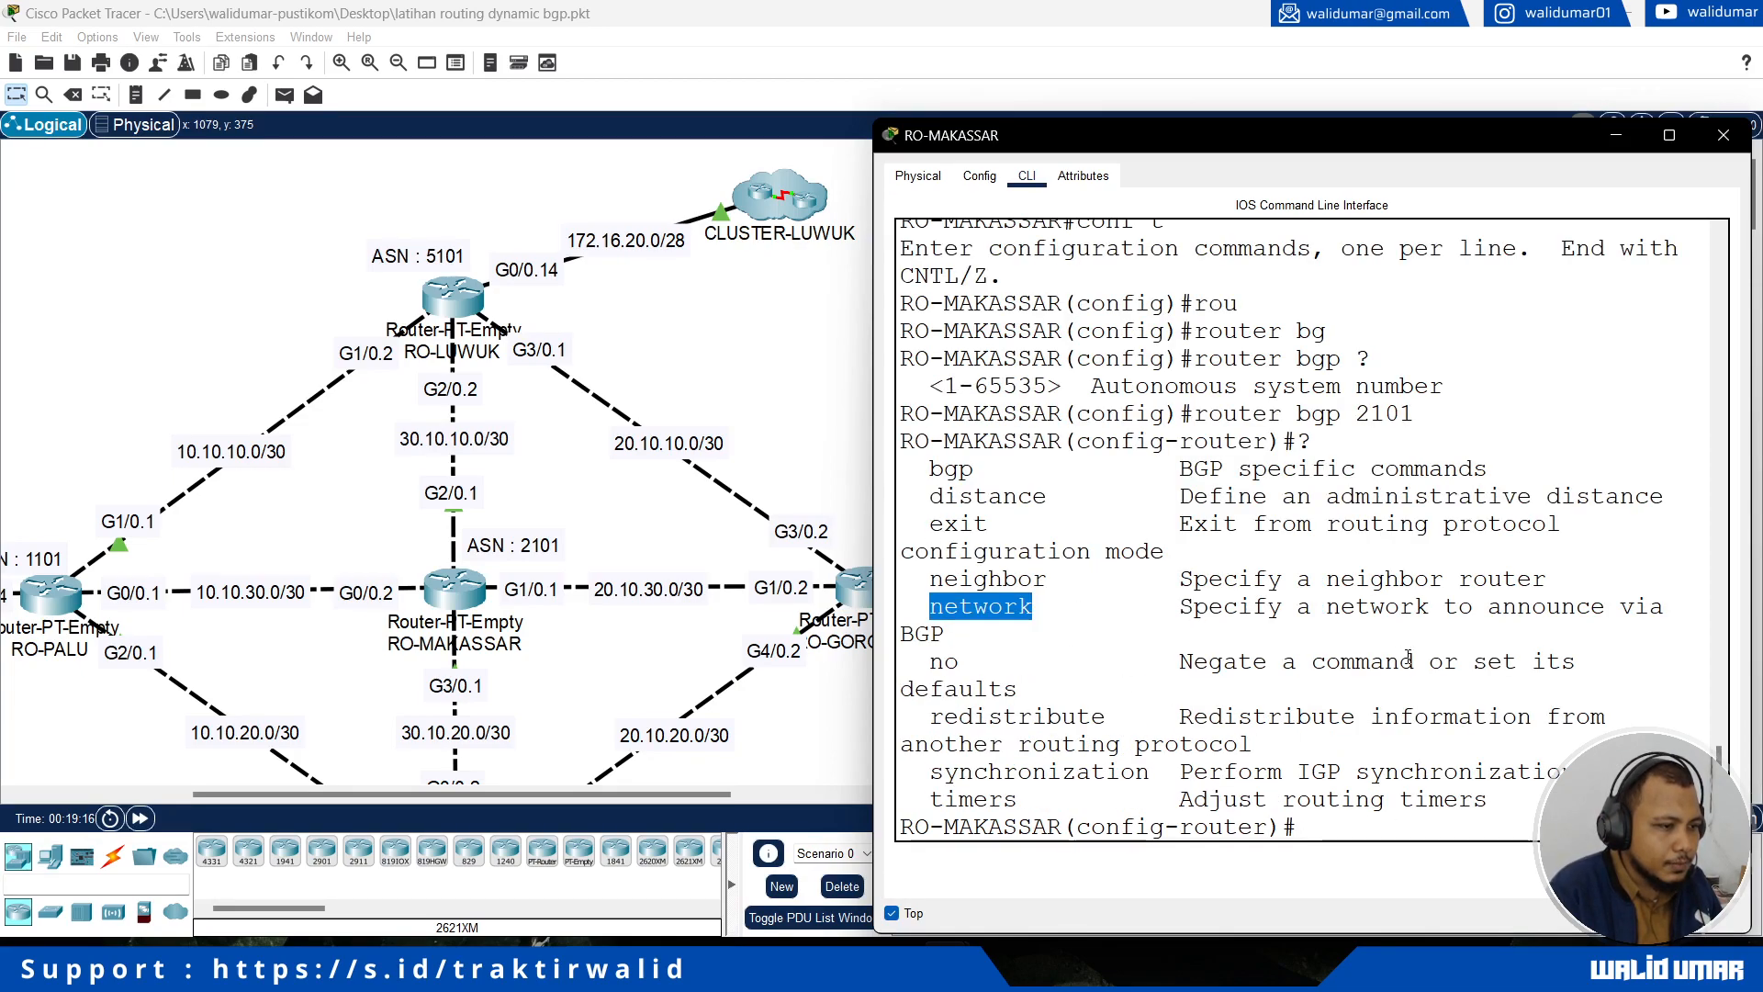
left_click(1217, 749)
type("network")
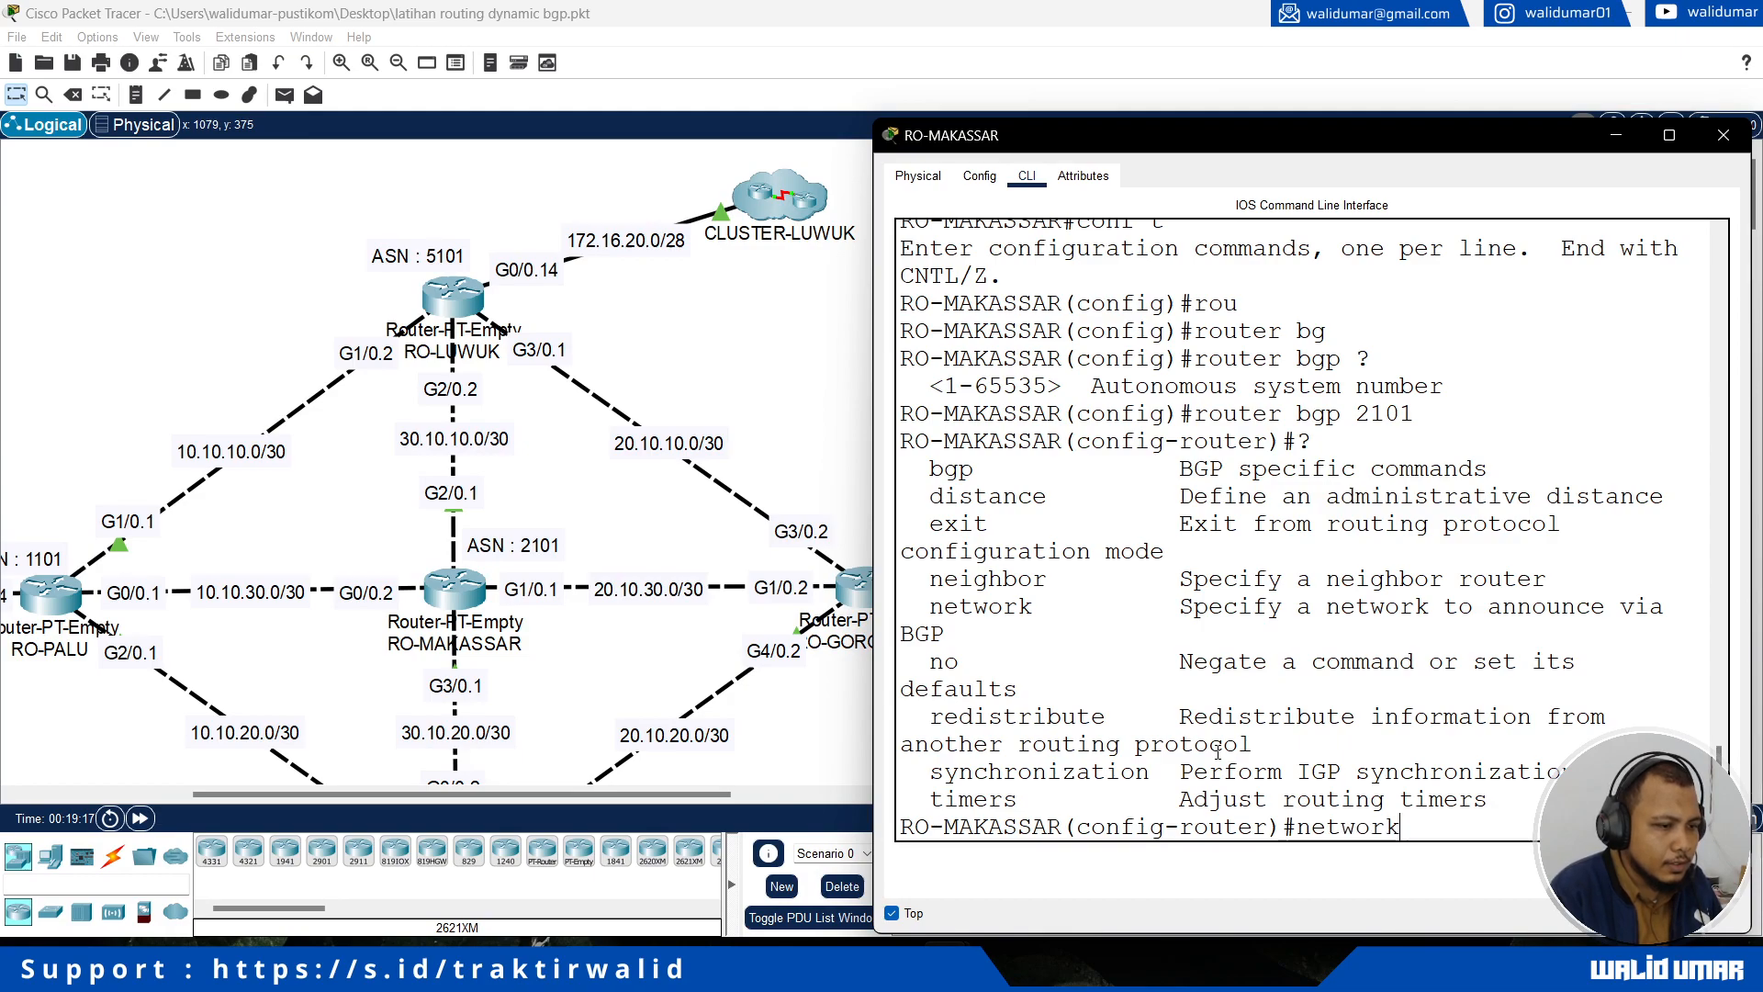
key("Tab")
type("30.10.10.0 ")
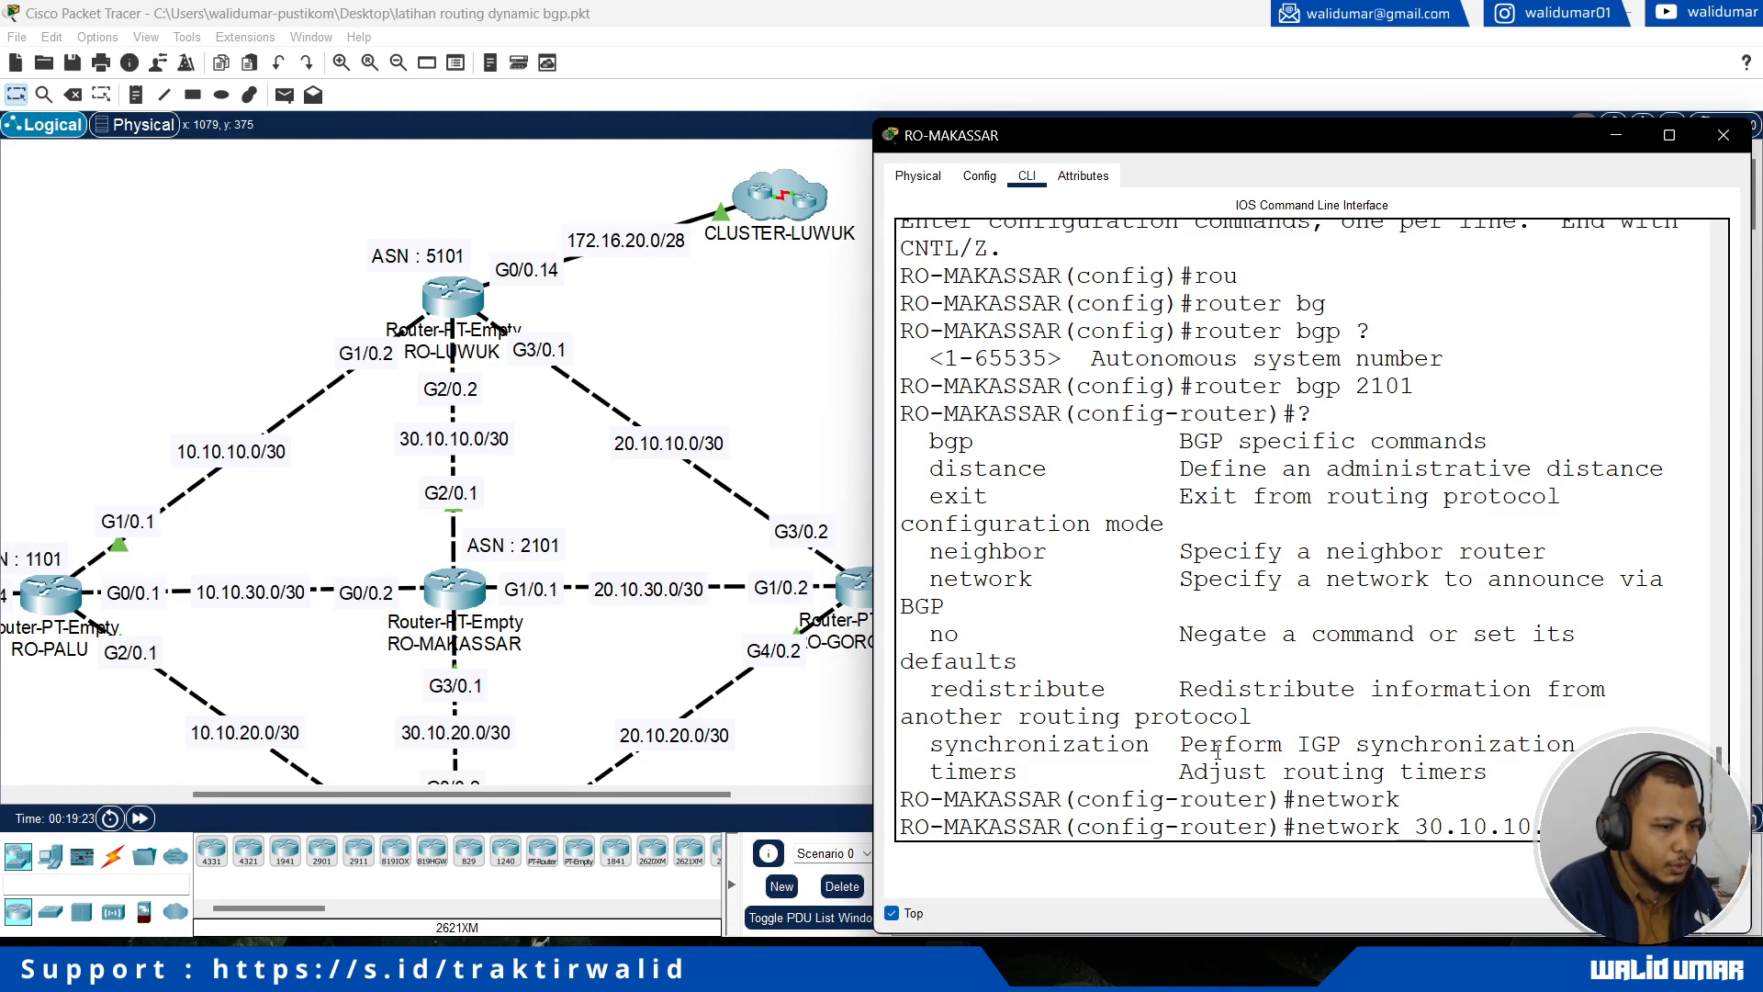
type("255.255.255.252")
key("Return")
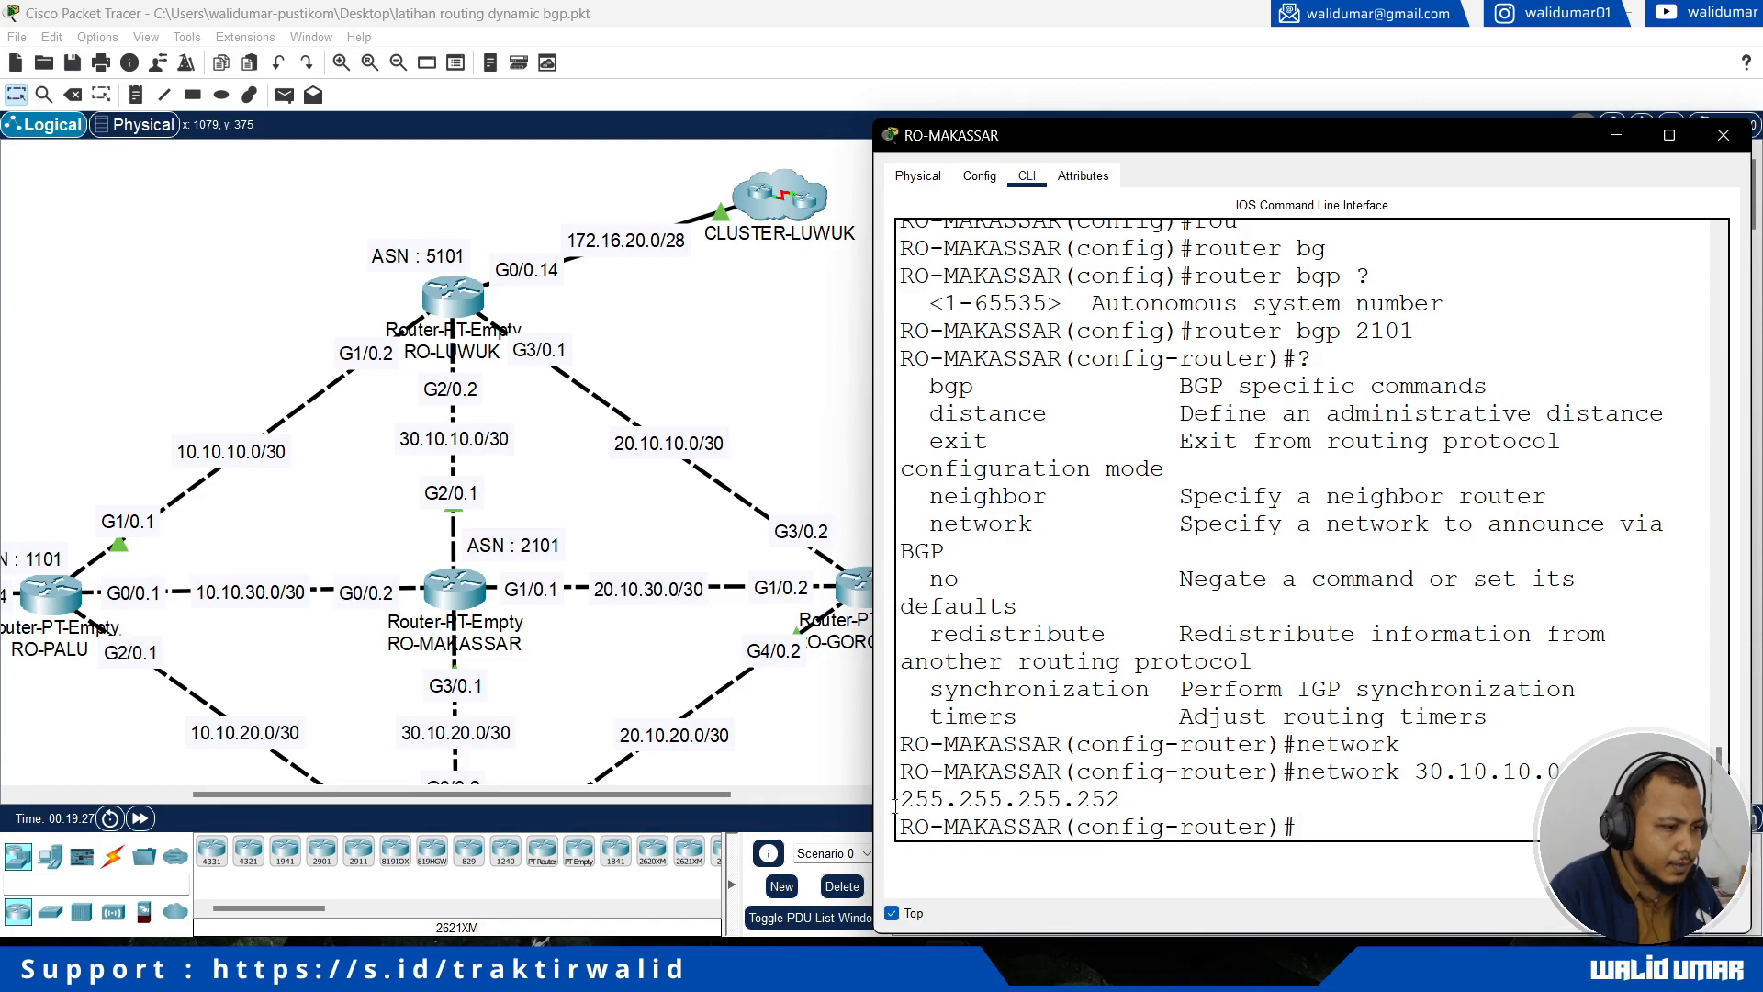
Step: Announce the RO-MANADO link network 30.10.20.0 with mask 255.255.255.252 by adapting the previous network command
left_click_drag(874, 745, 791, 746)
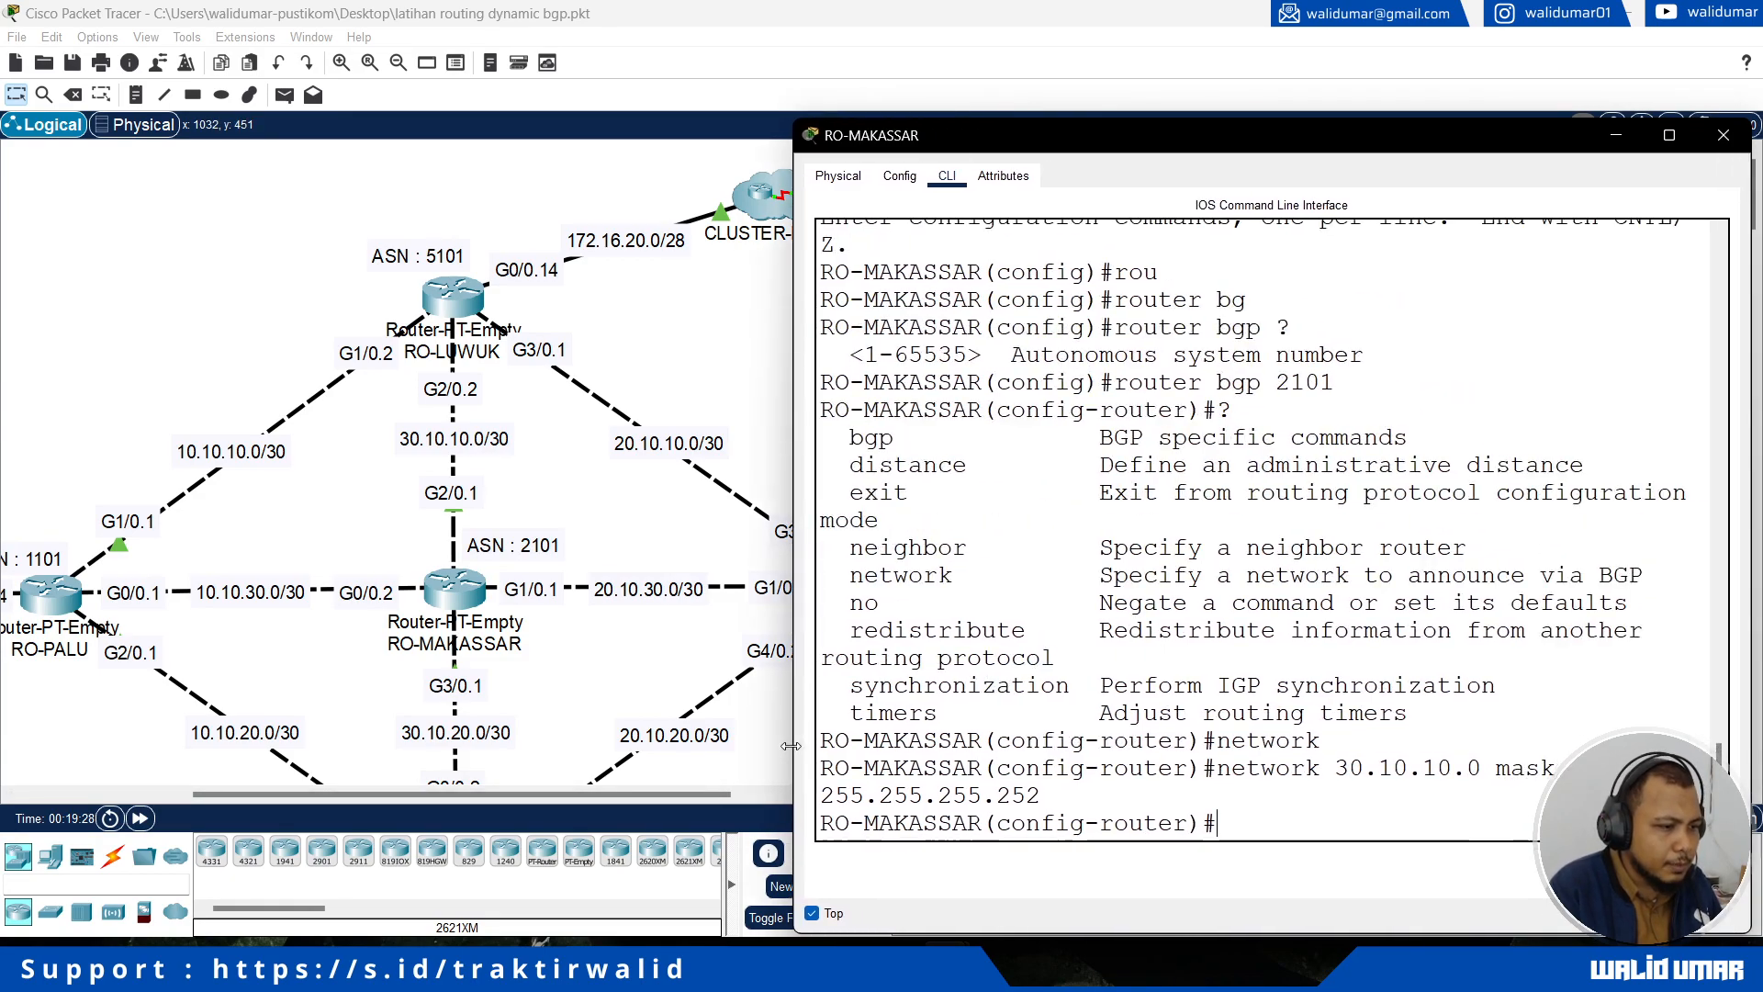
mouse_move(621, 793)
left_mouse_down()
mouse_move(668, 794)
mouse_move(648, 795)
left_mouse_up()
scroll(680, 661, "down", 2)
left_click(1308, 824)
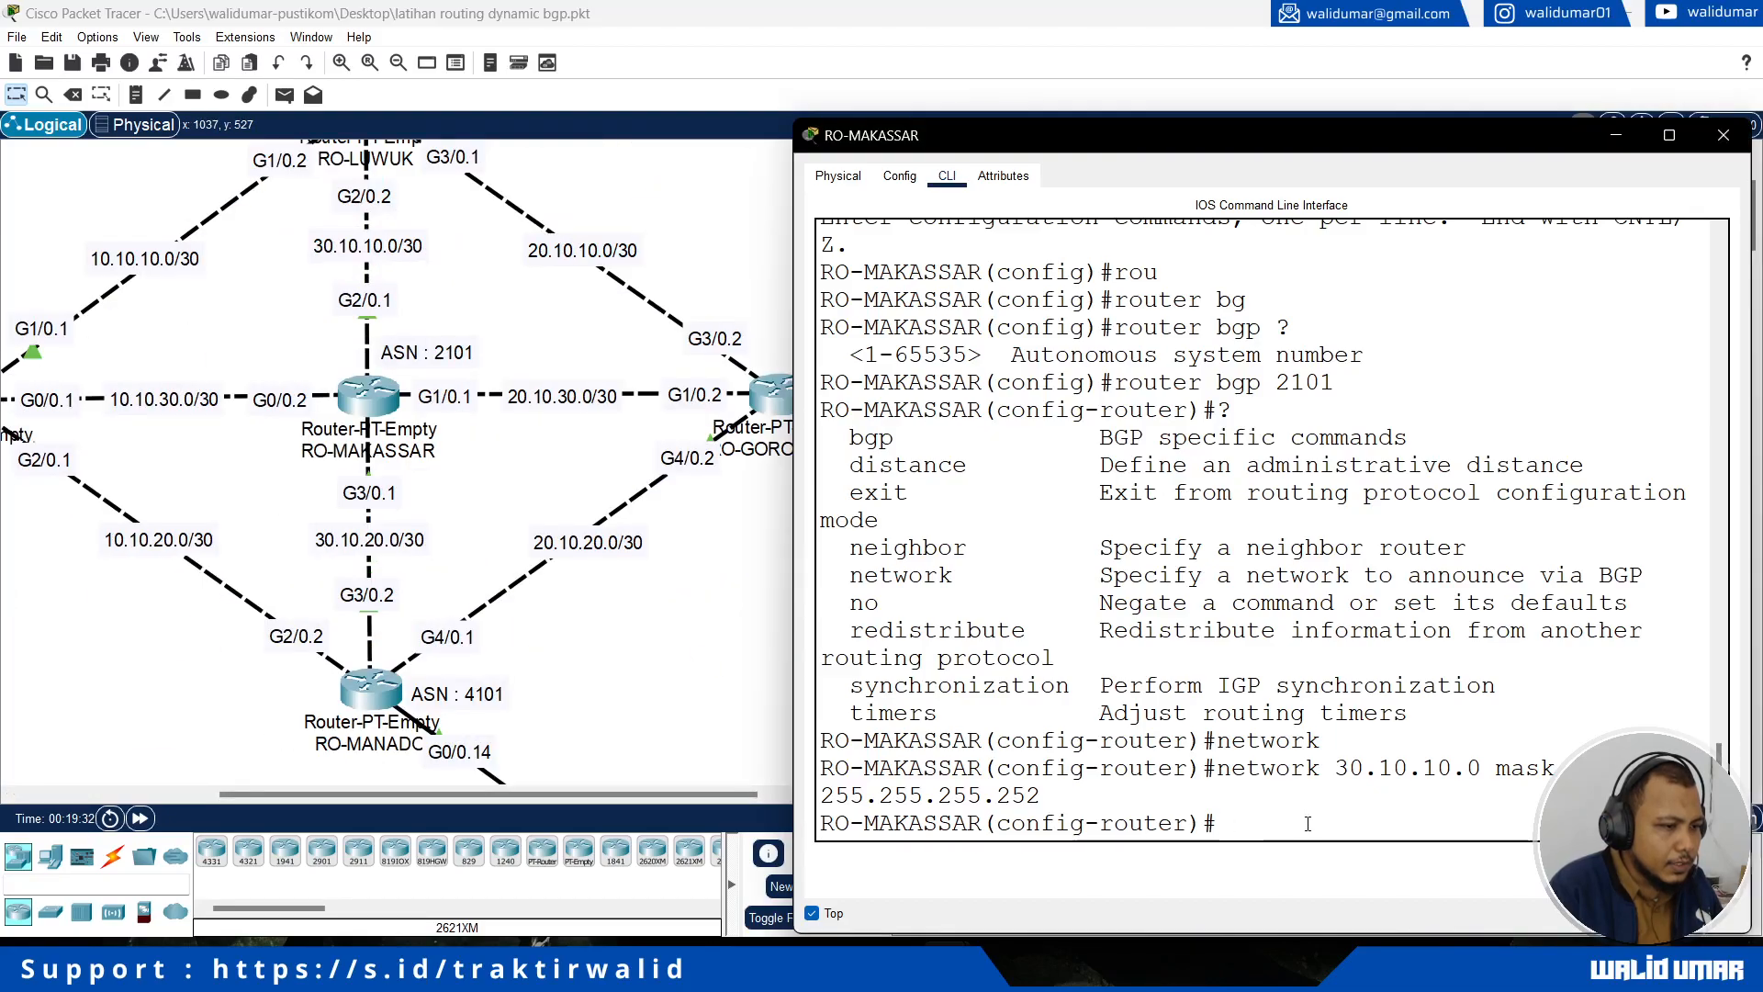
key("Up")
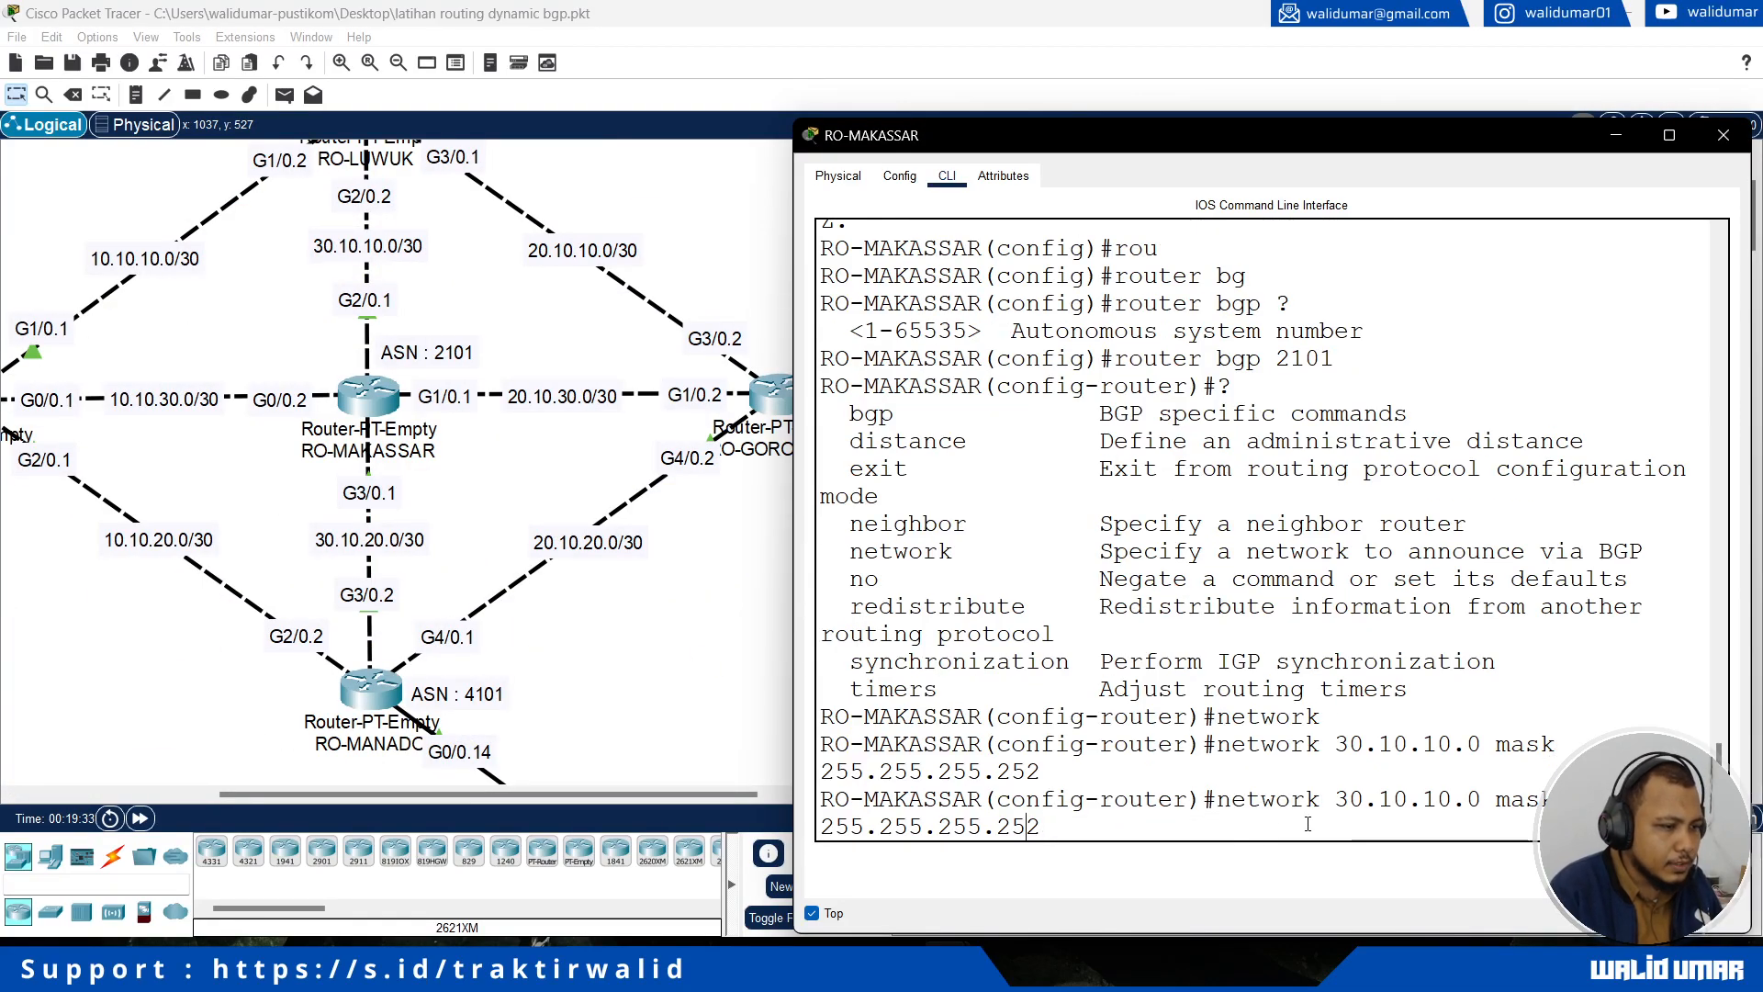
key("Left")
key("Left")
key("Left")
key("Left")
key("Left")
key("Left")
key("Left")
key("Left")
key("Left")
key("Left")
key("Left")
key("Left")
key("Left")
key("Left")
key("Left")
key("Left")
key("Left")
key("Left")
key("Left")
key("Left")
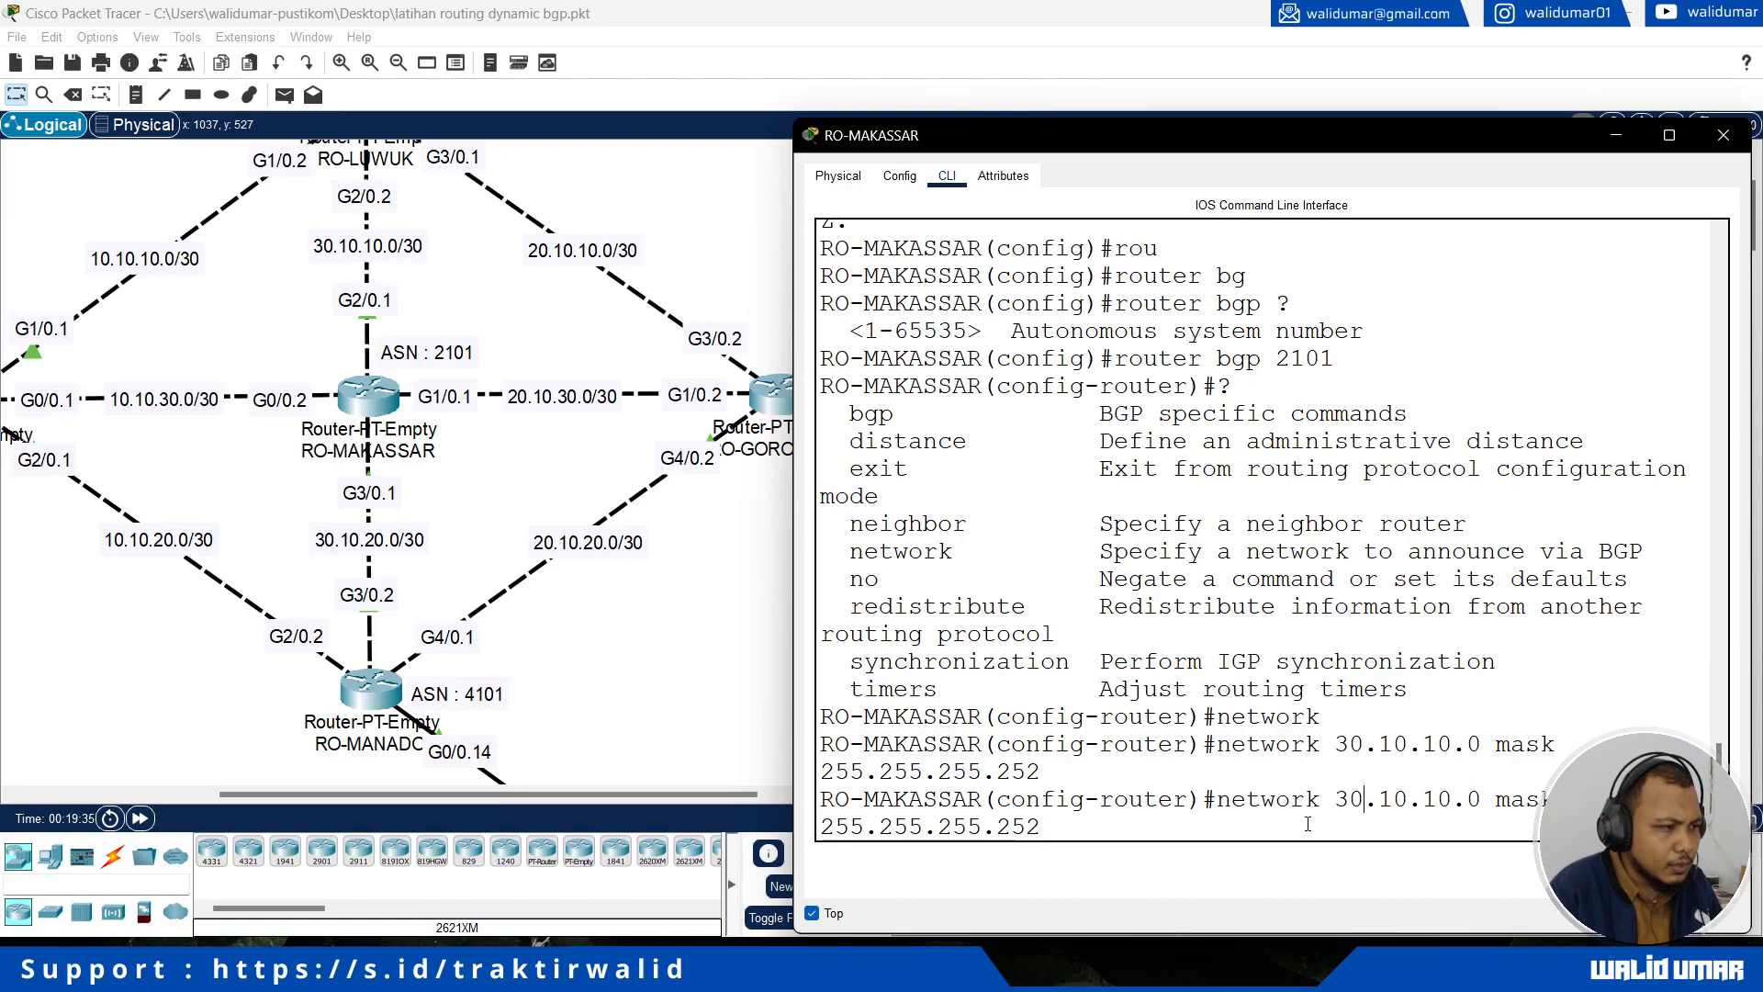
key("Right")
key("Right")
key("Right")
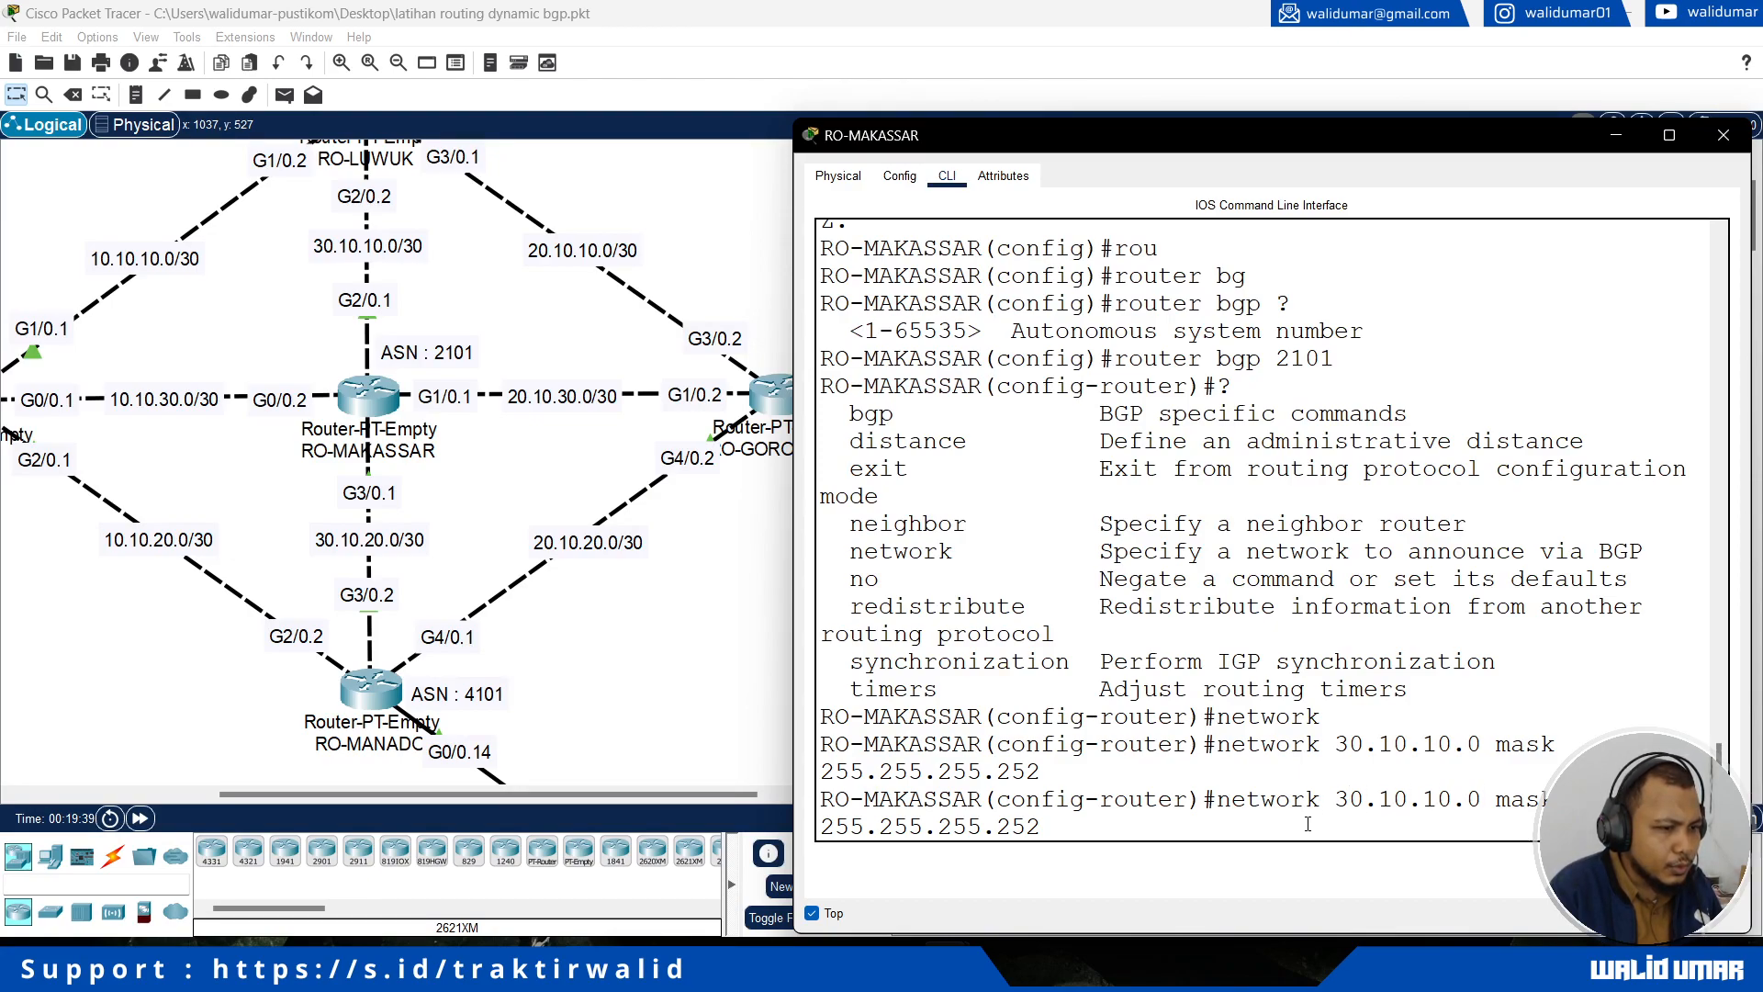
key("Return")
Step: Announce the RO-PALU link network 10.10.30.0 with mask 255.255.255.252 in RO-MAKASSAR's BGP process
type("network 10.10.30.0 mas")
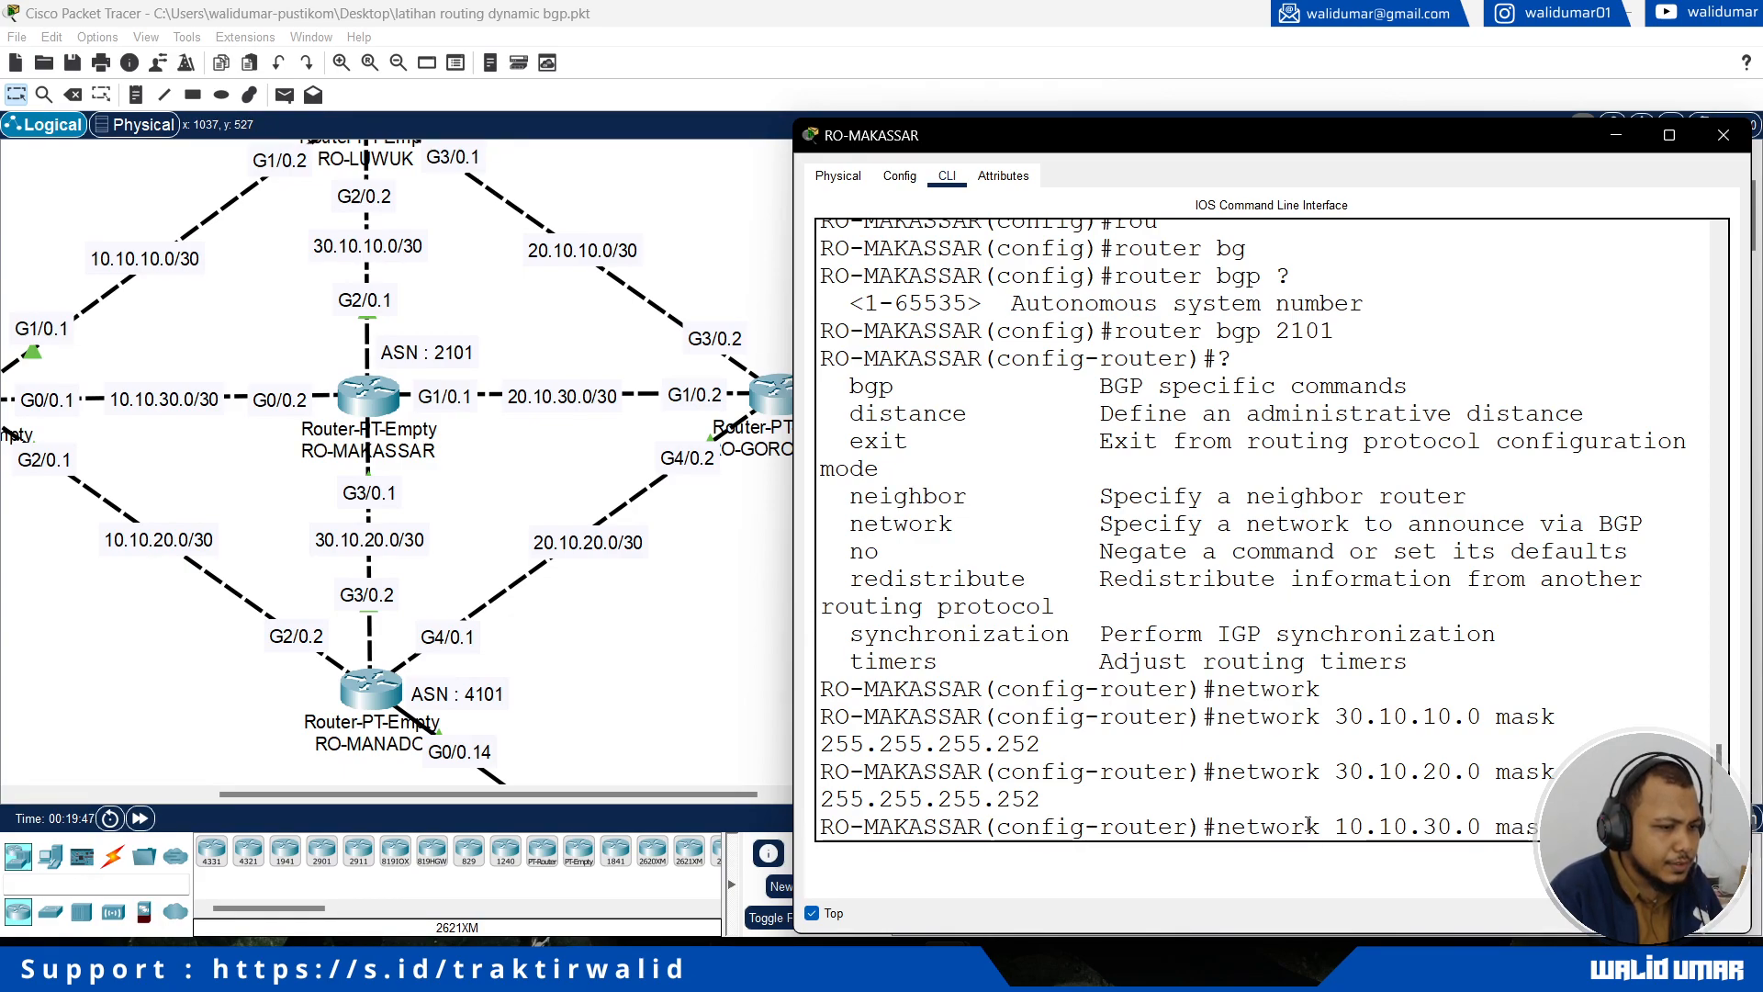
type("k 255.255.255.252")
key("Return")
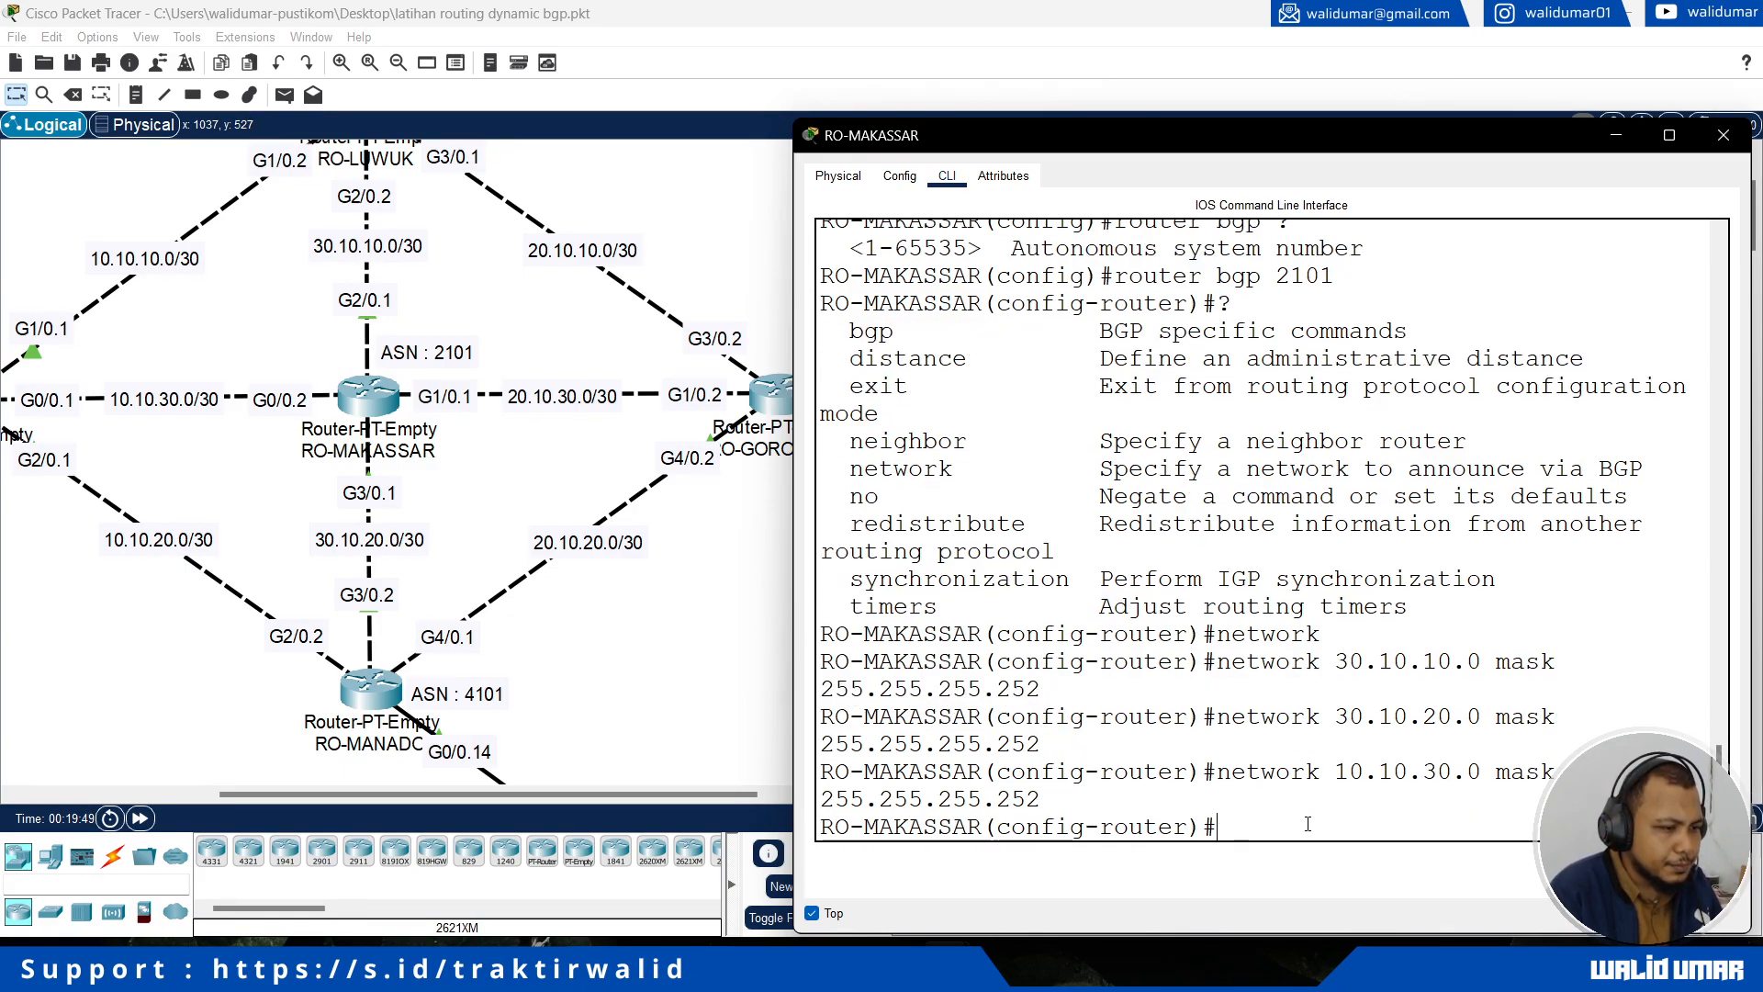
Step: Announce the RO-GORONTALO link network 20.10.30.0 with mask 255.255.255.252 in RO-MAKASSAR's BGP process
type("network 2")
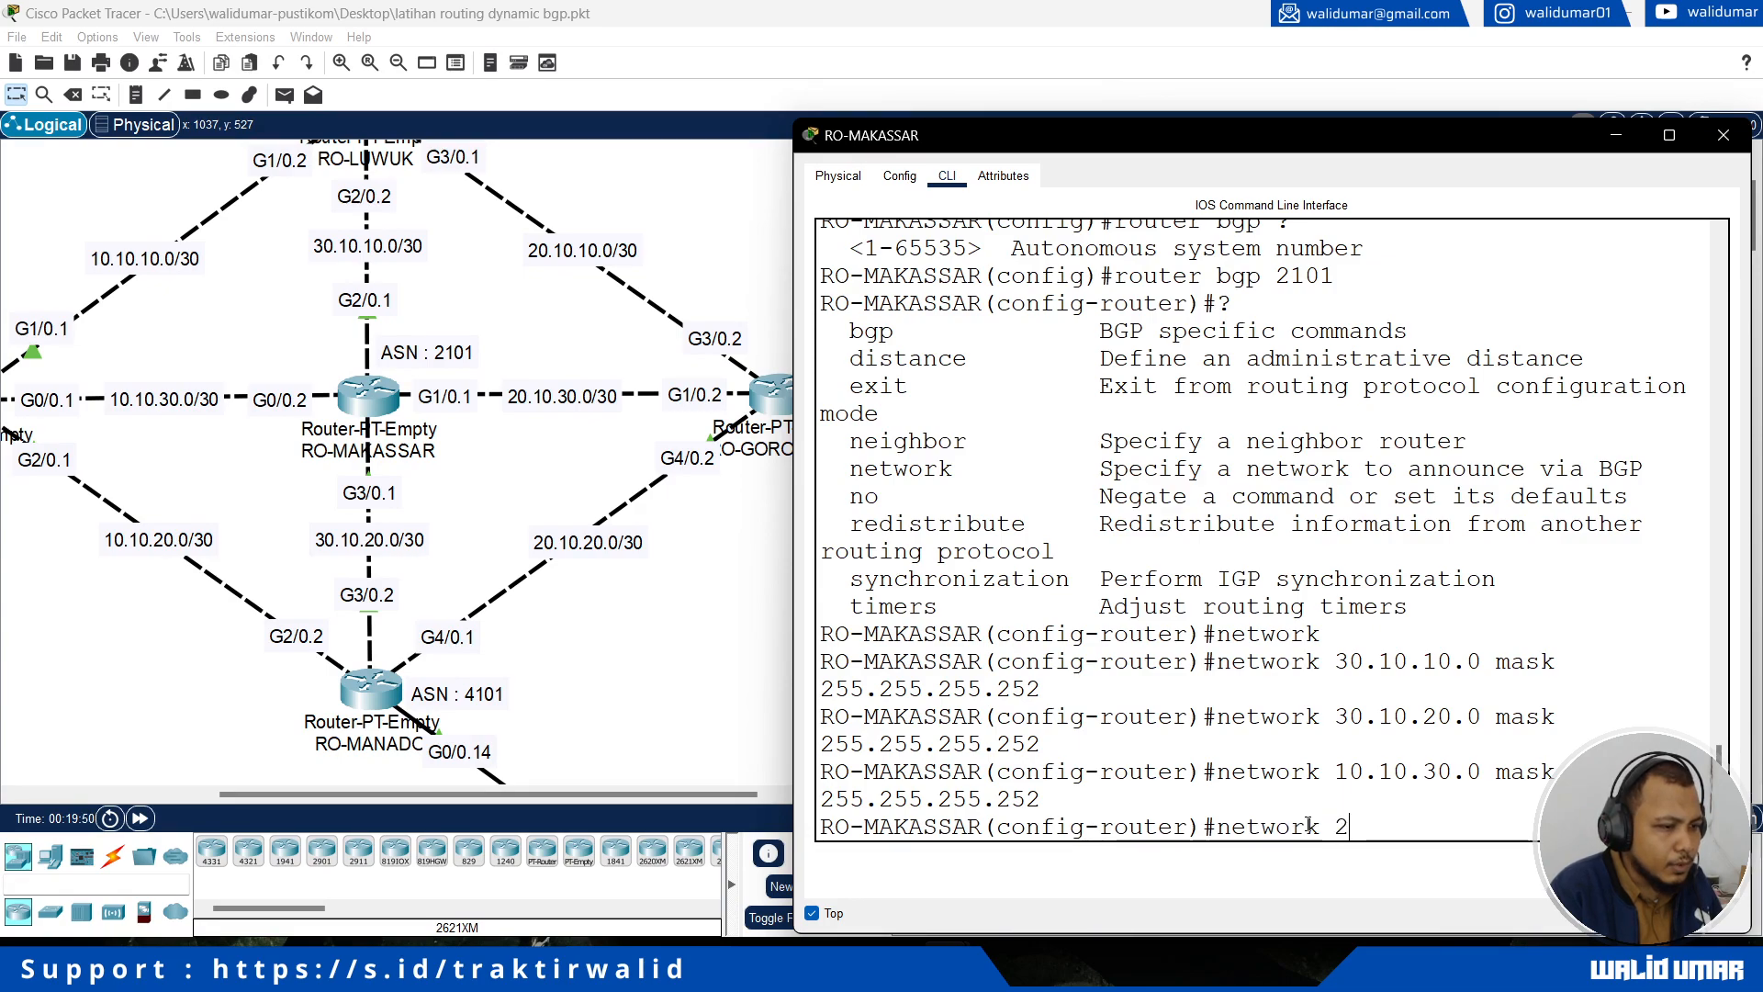
type("0.10.30.0 mas")
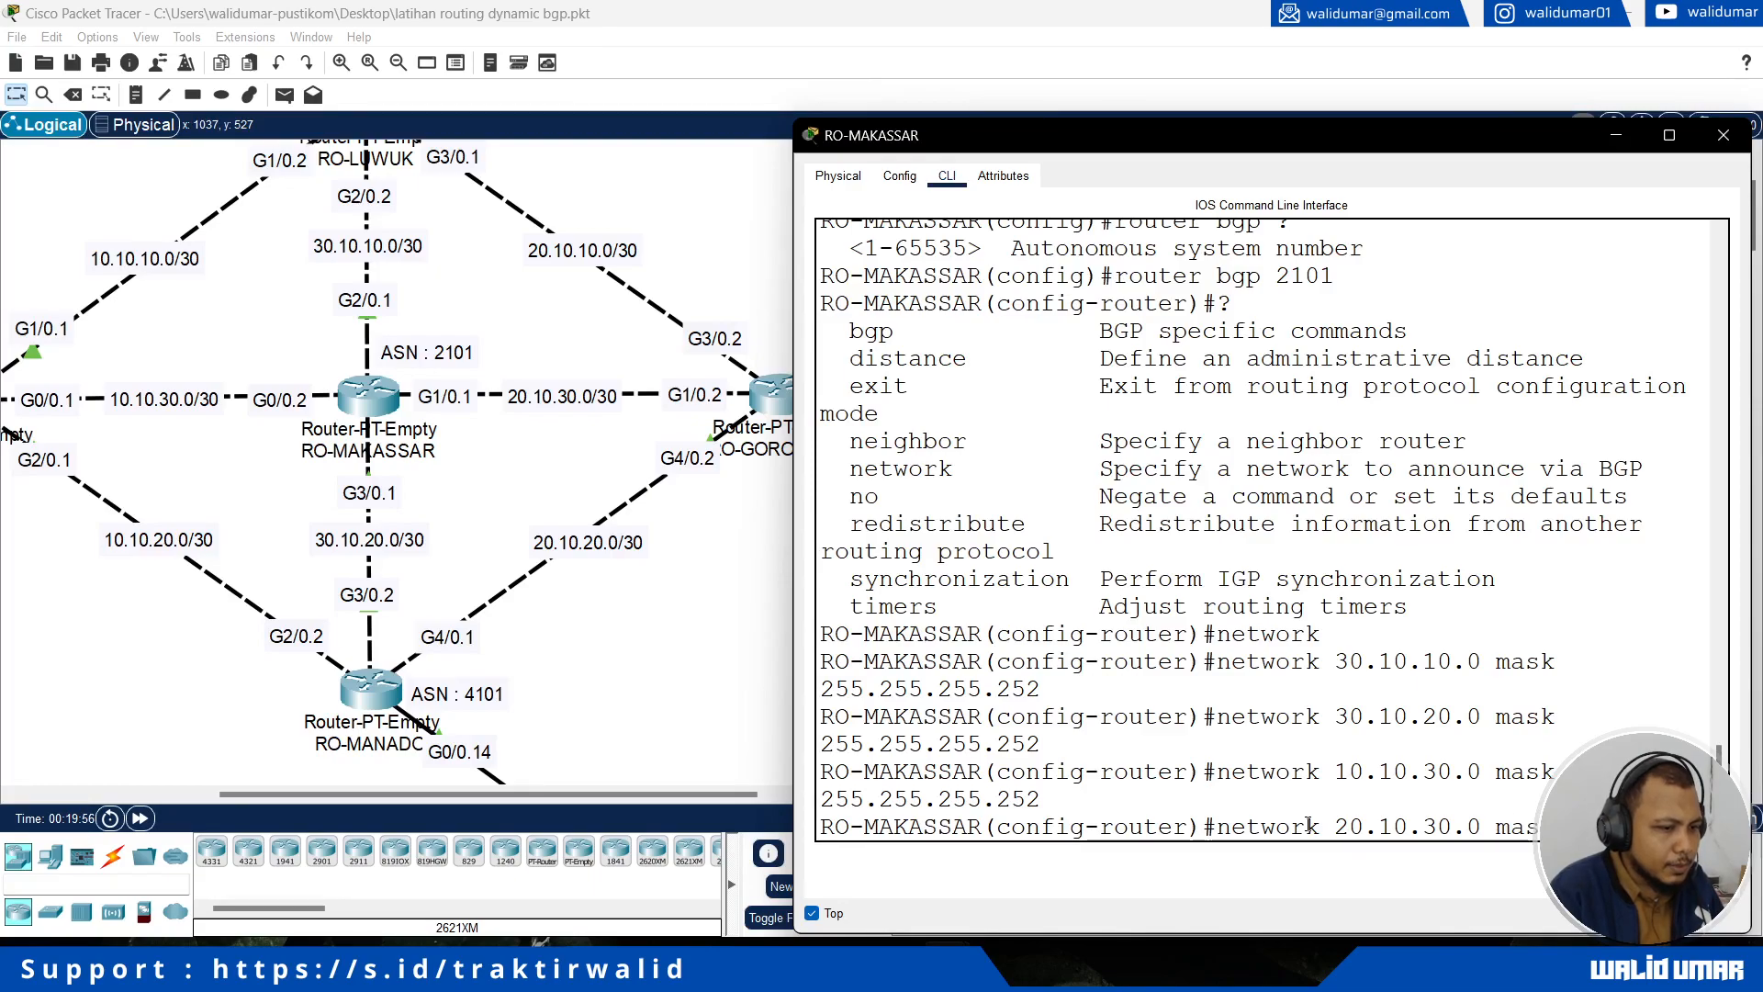
type("k 255.255.255.25")
key("Return")
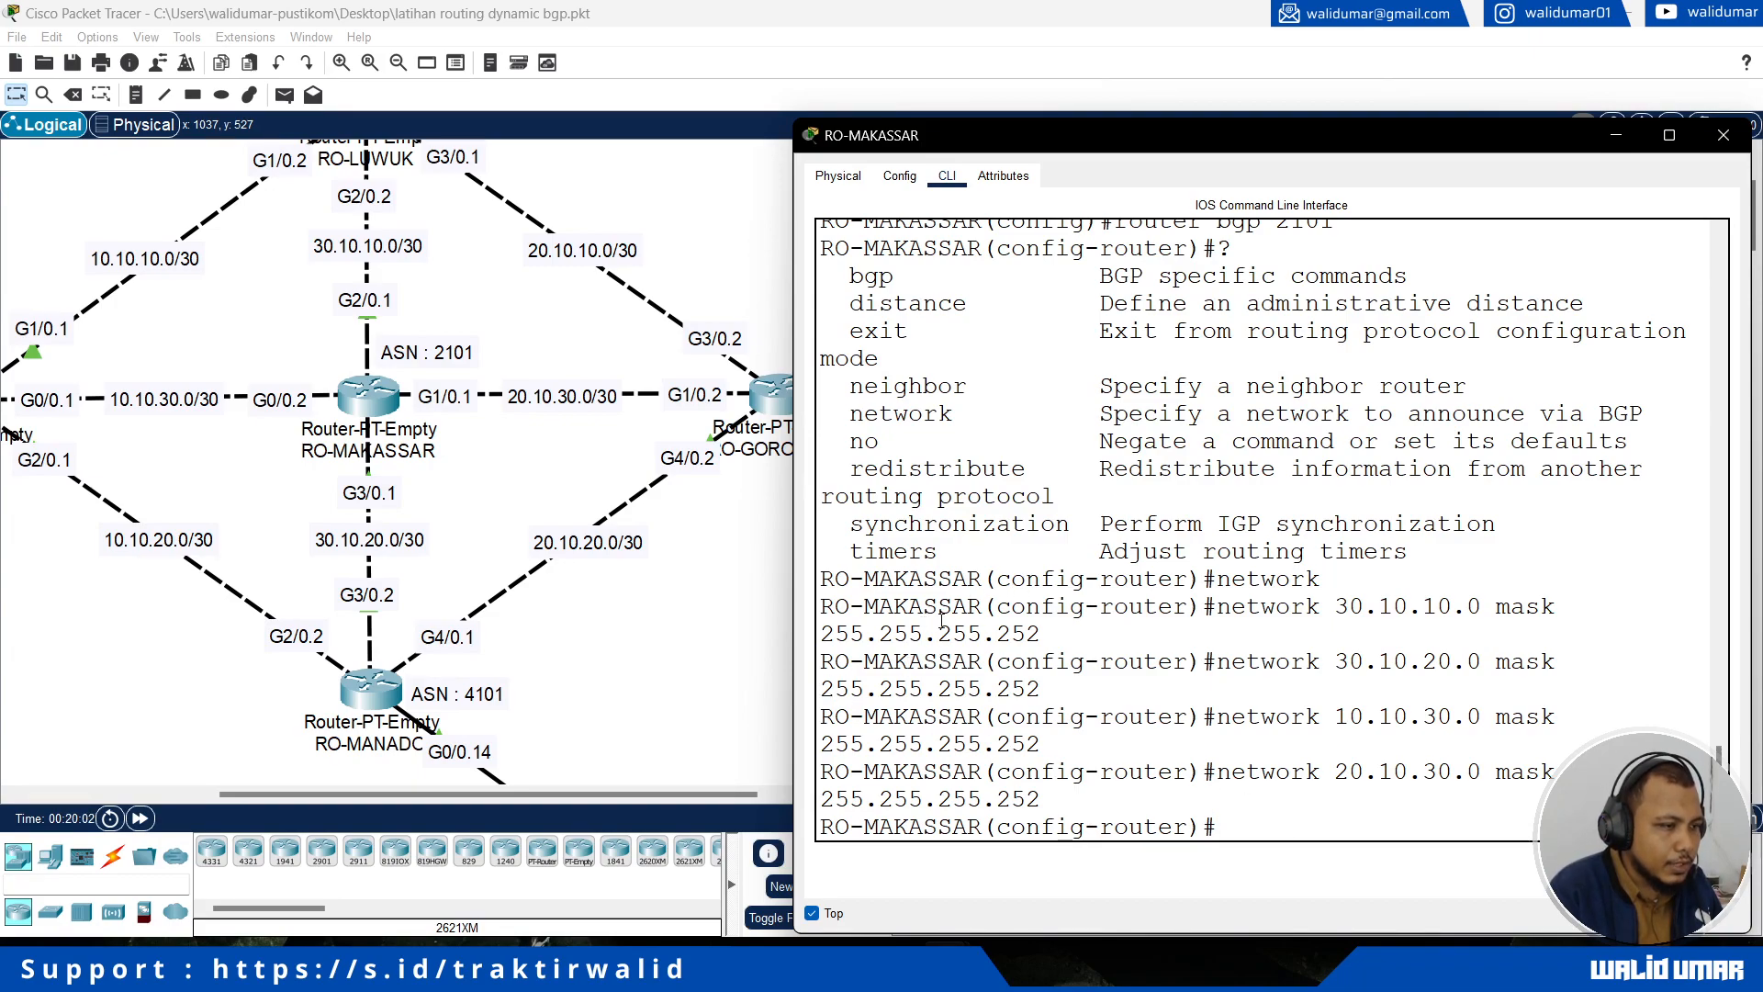
Step: Review the neighbor command's description in the BGP command list printed earlier in the console
scroll(941, 622, "up", 2)
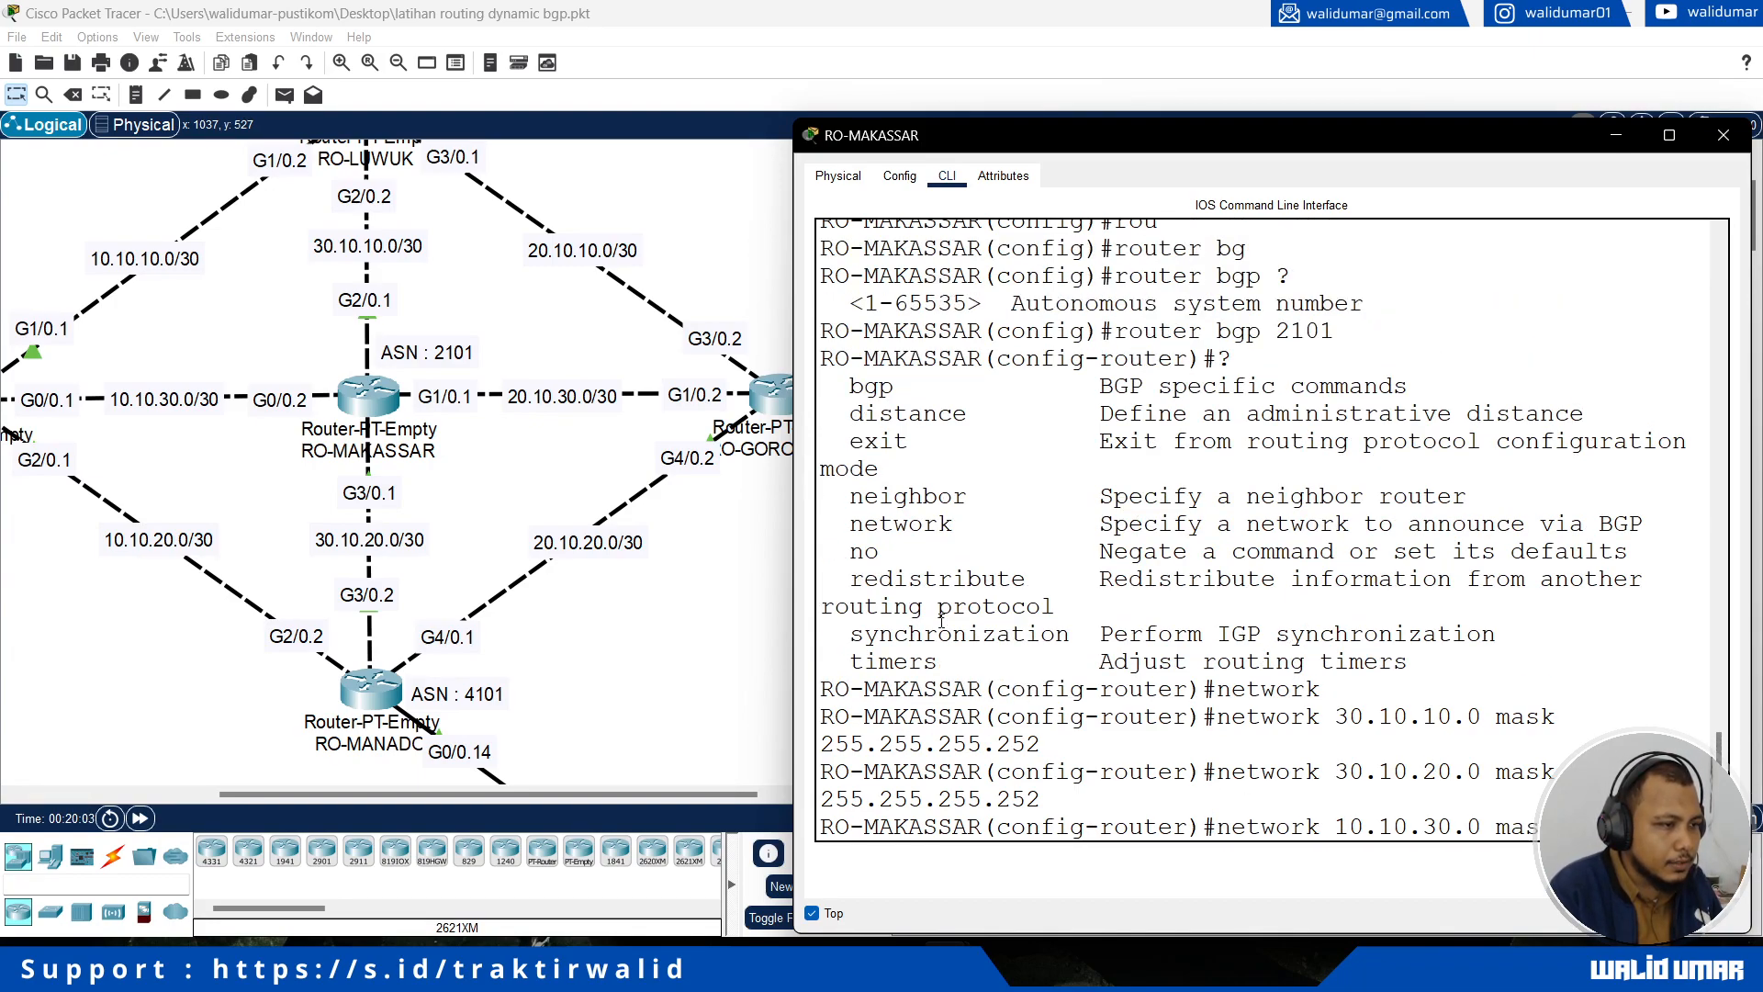
left_click_drag(854, 494, 981, 497)
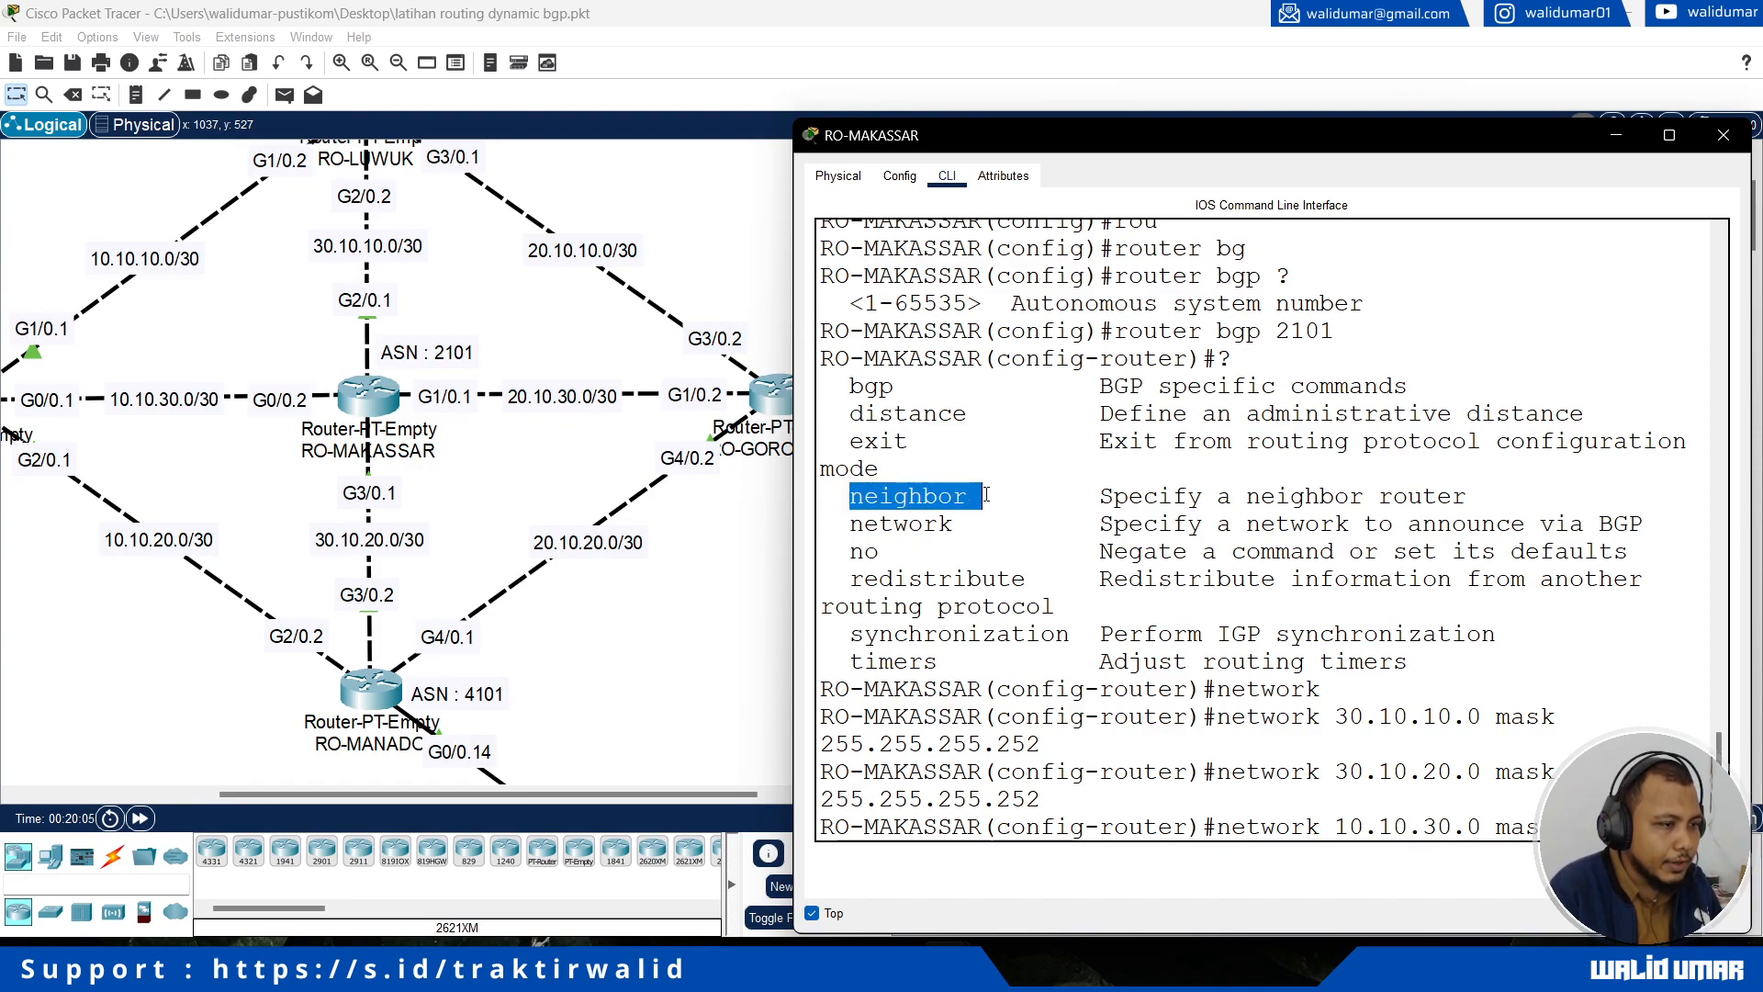
left_click(910, 497)
left_click_drag(862, 497, 1473, 501)
left_click(1009, 499)
left_click(1332, 503)
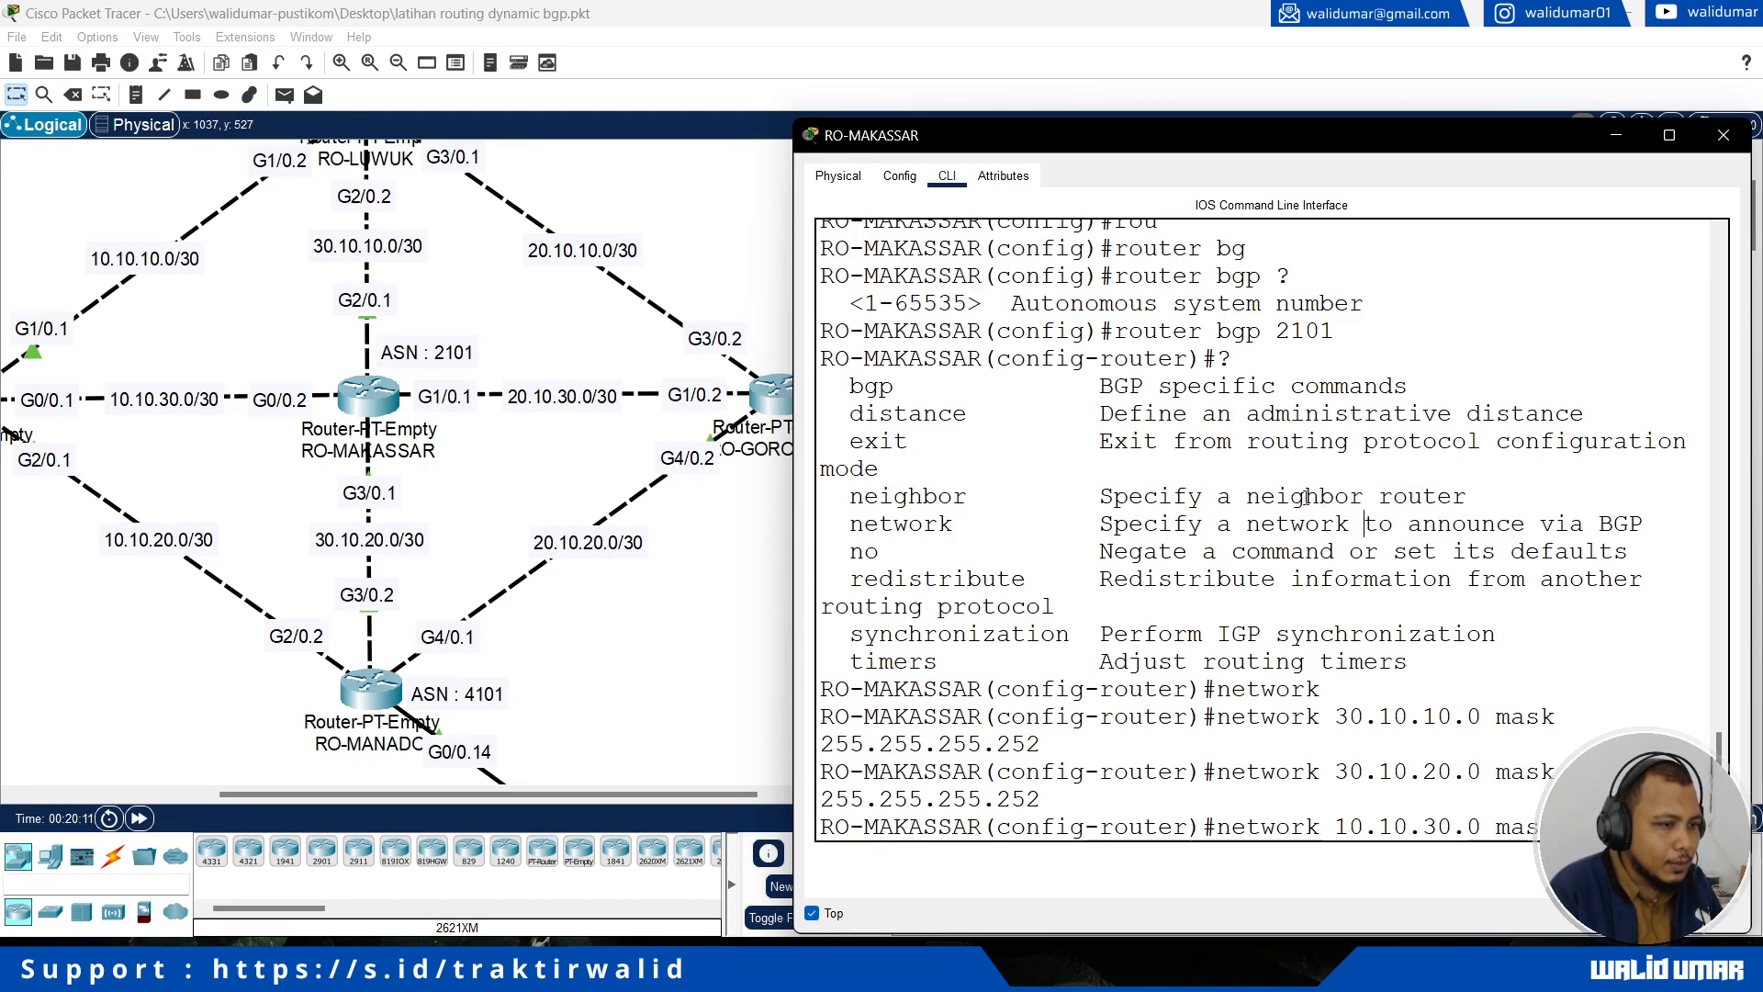
Step: Add RO-LUWUK as a BGP neighbor of RO-MAKASSAR with address 30.10.10.2 and remote-as 5101
scroll(761, 617, "up", 3)
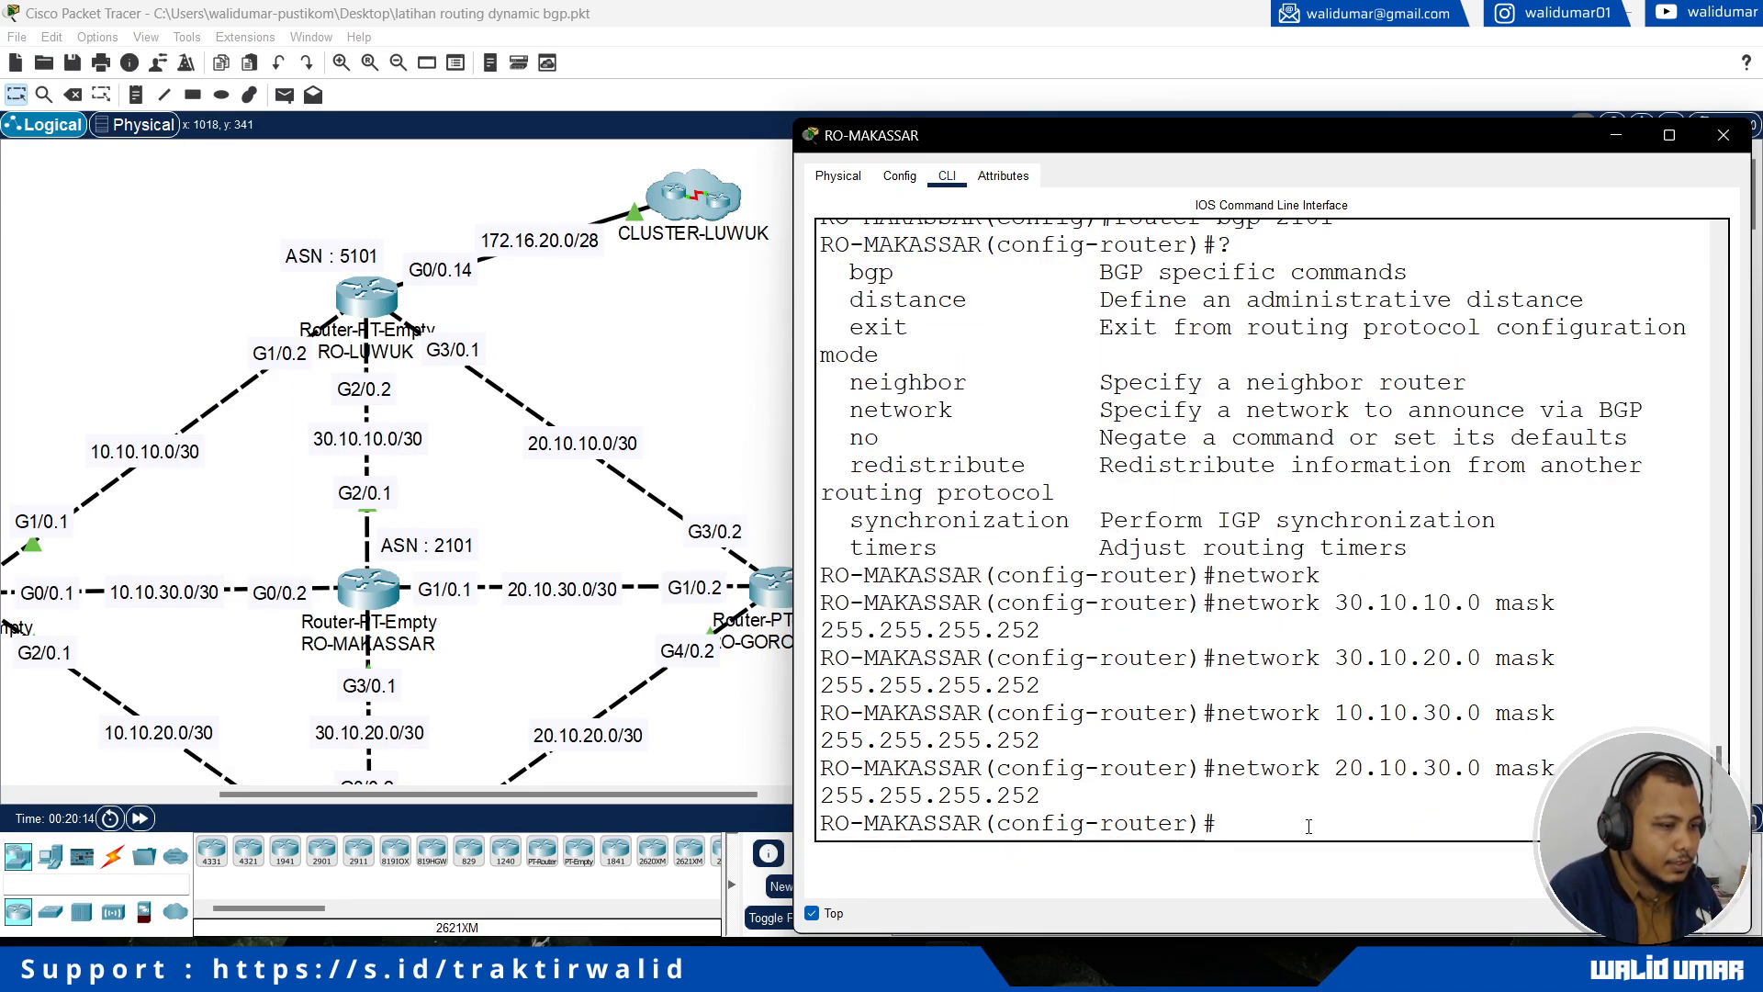
type("nei")
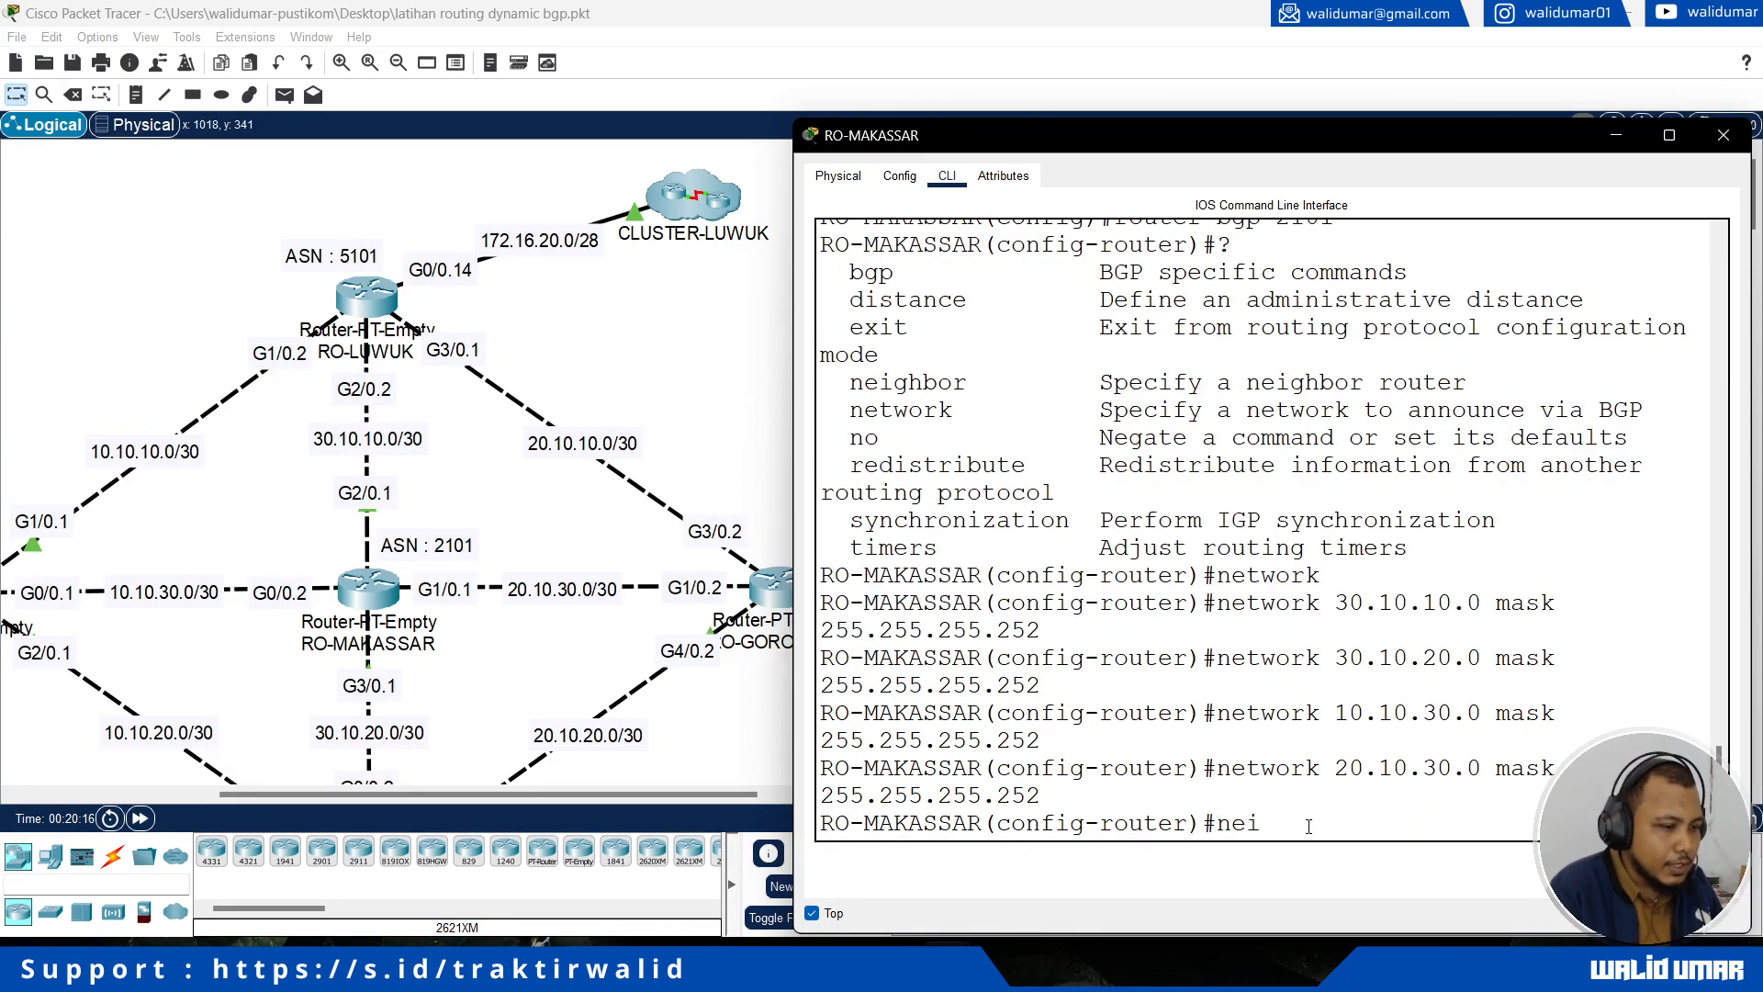
key("Tab")
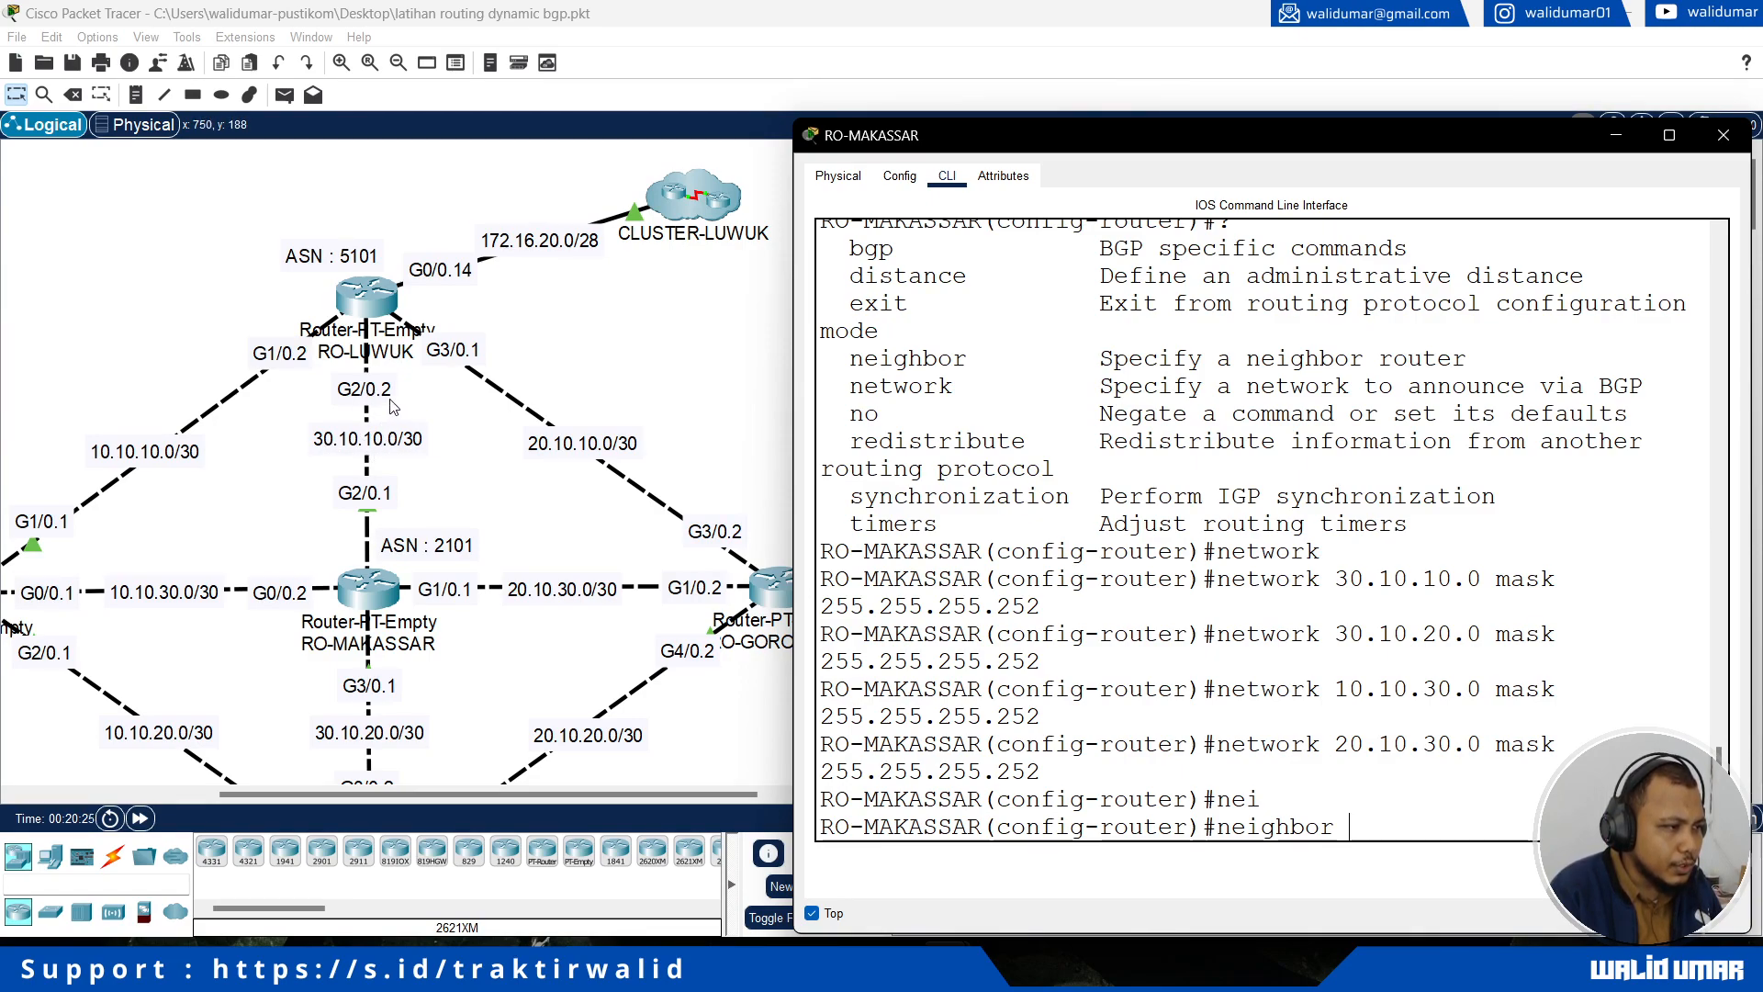
type("30.10.10.2 ")
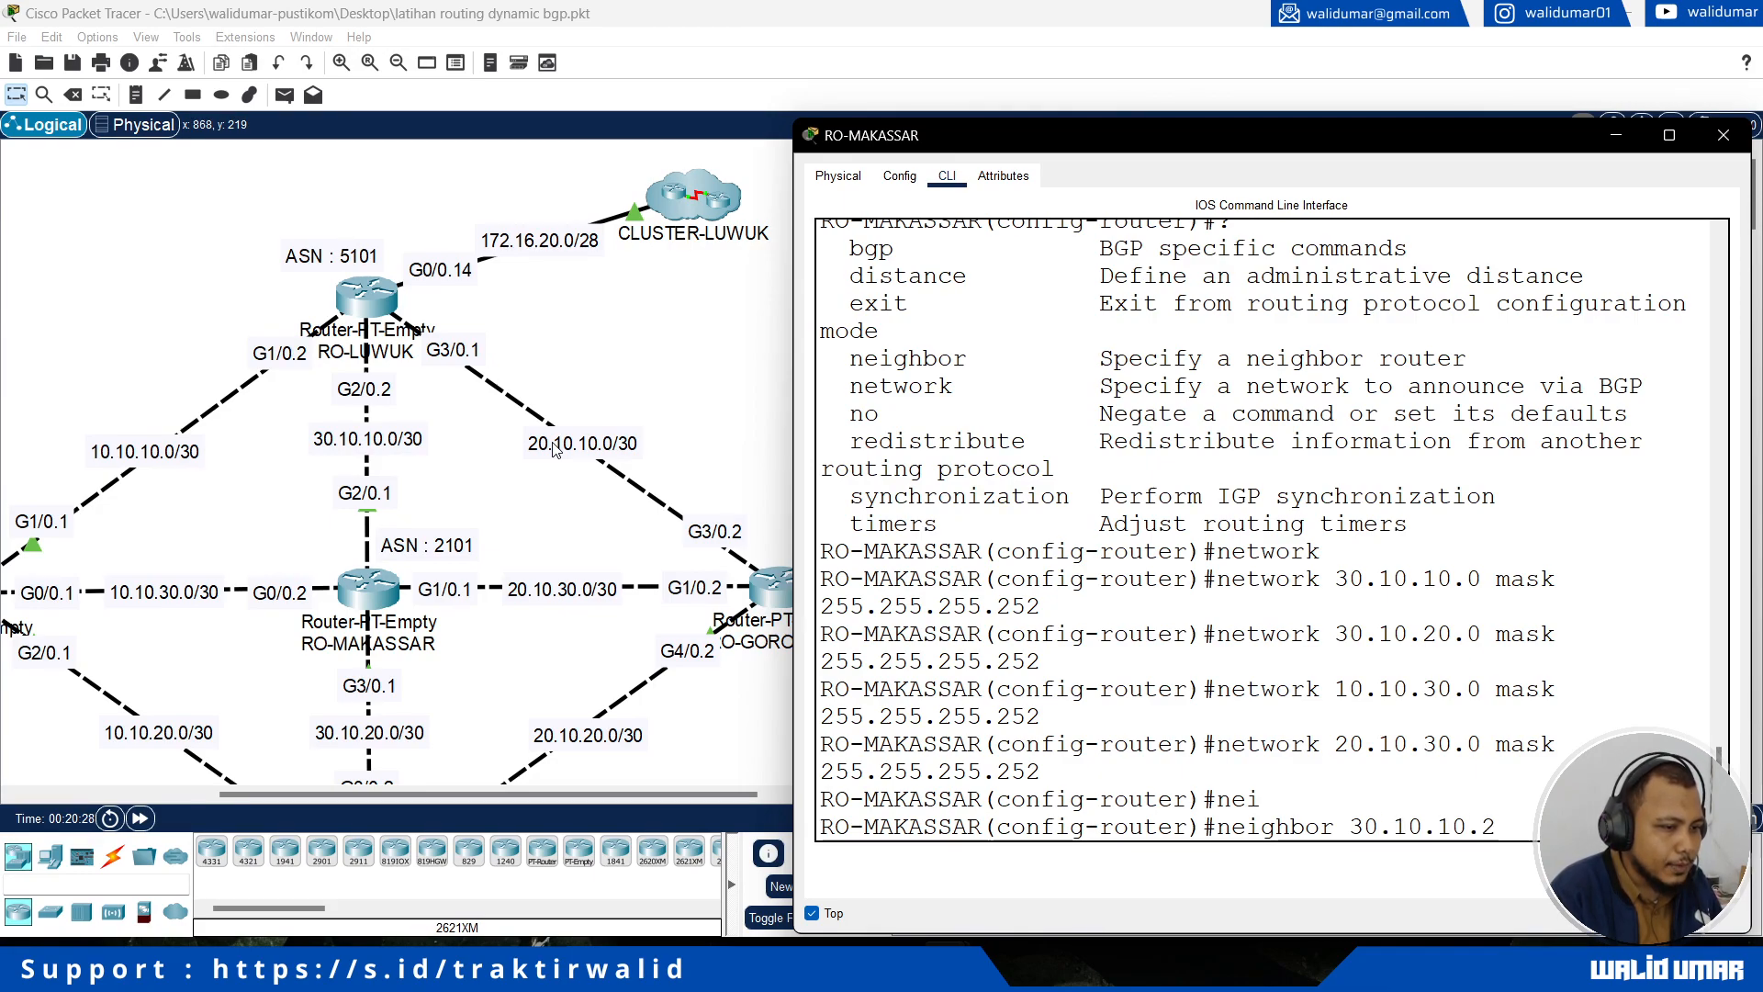
type("?r")
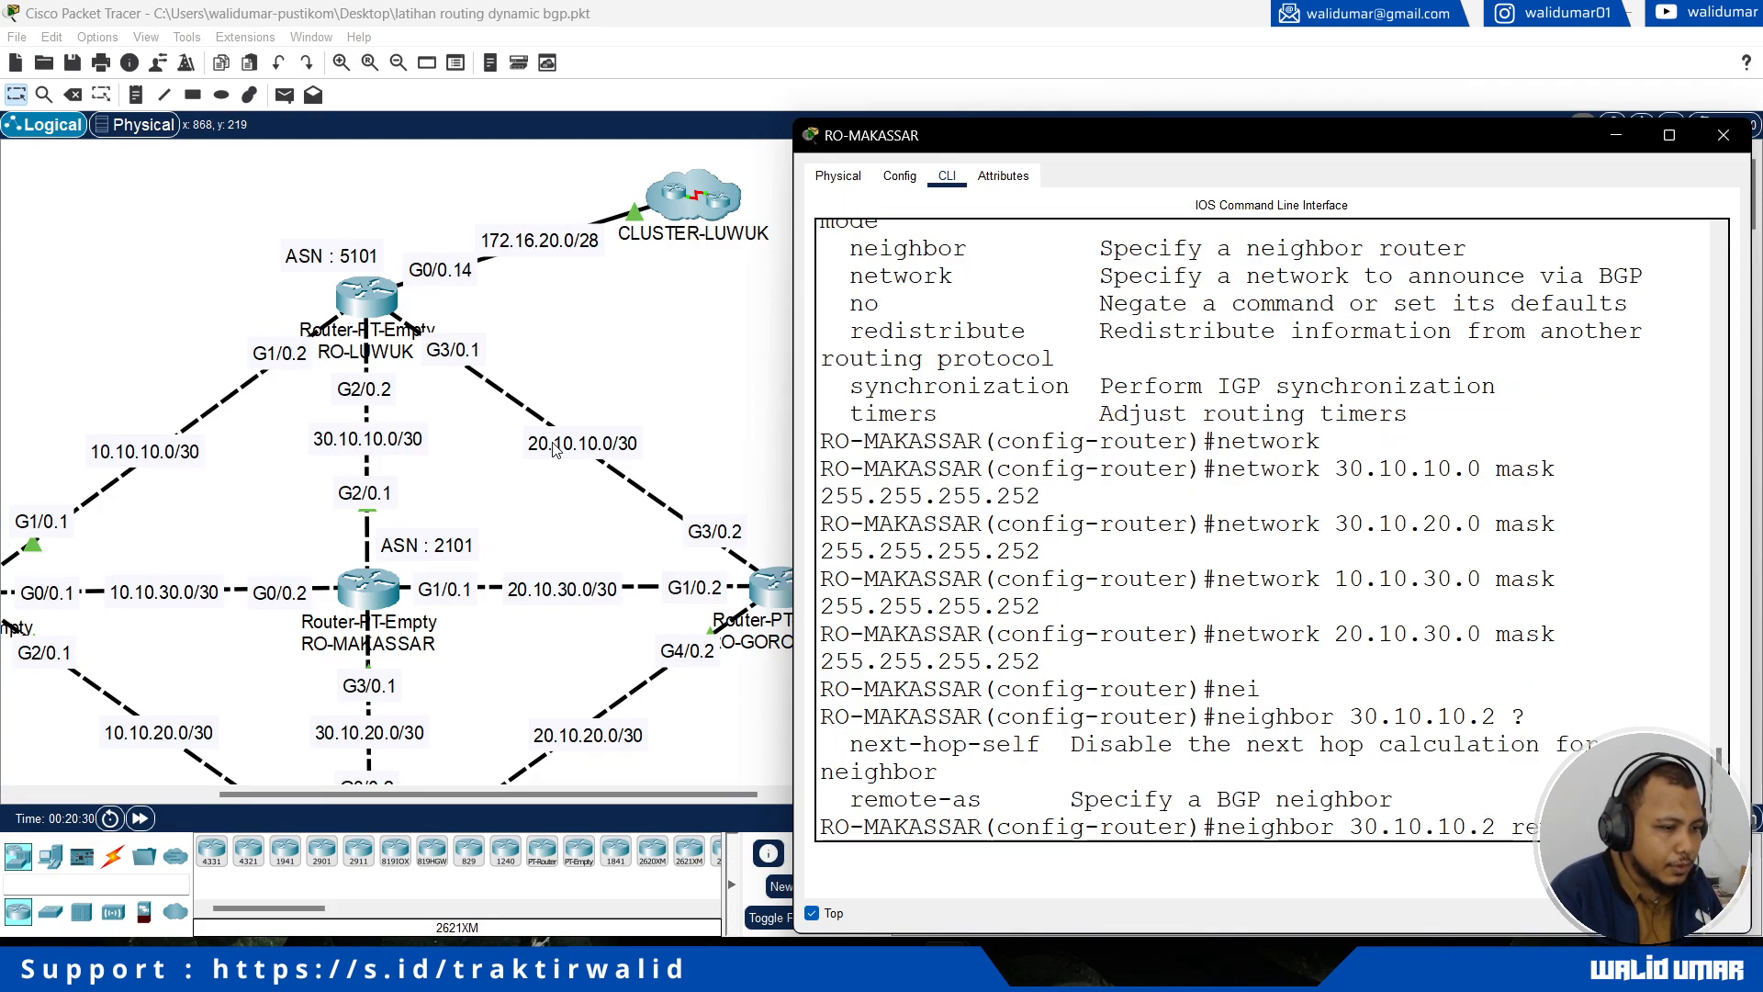
type("em")
key("Tab")
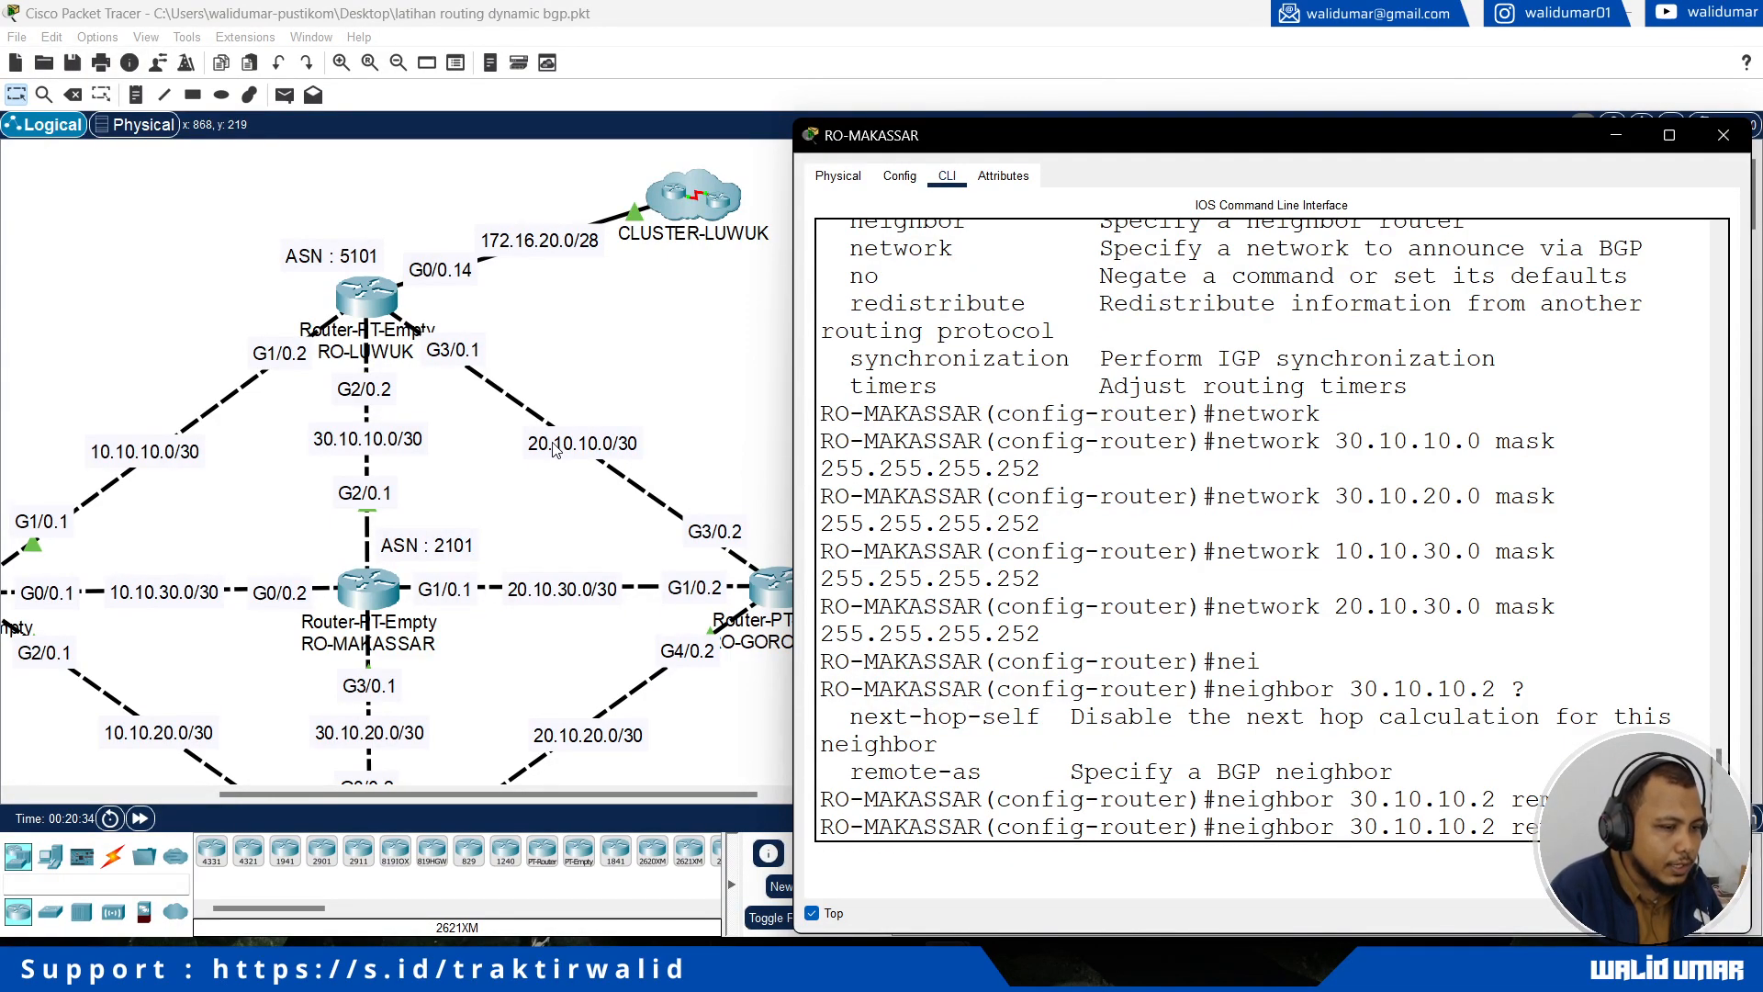
type("5101")
key("Return")
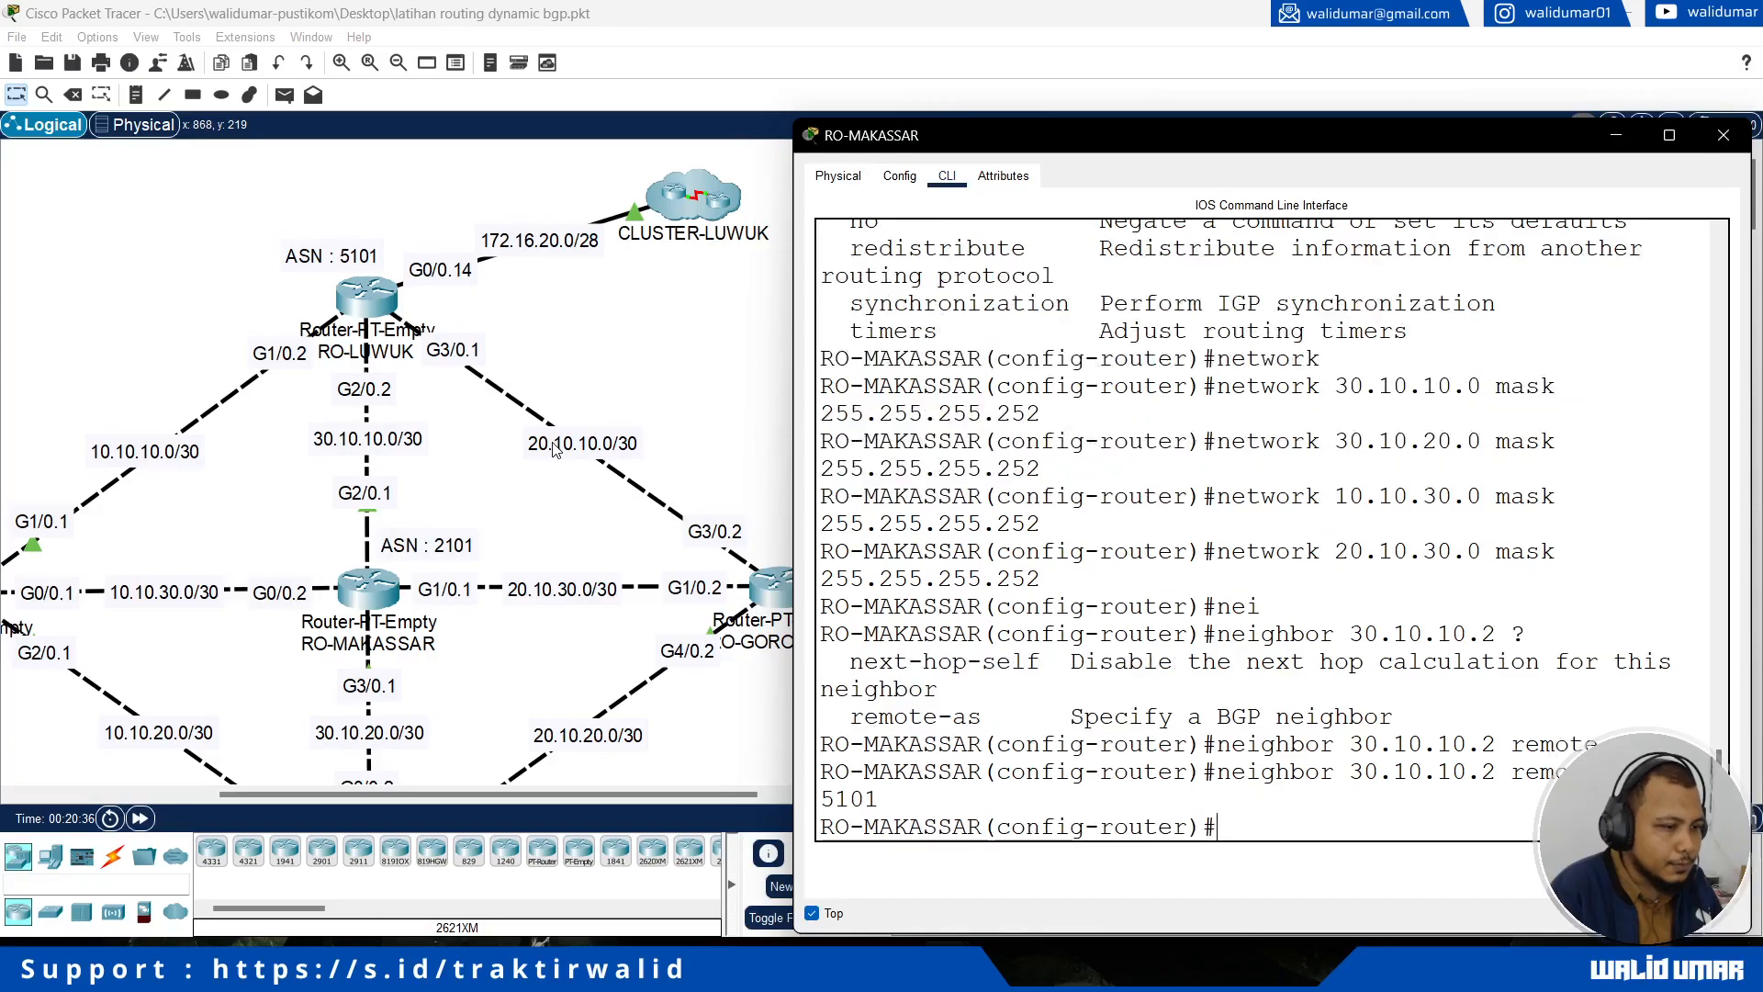
Step: Add RO-MANADO as a BGP neighbor of RO-MAKASSAR with address 30.10.20.2 and remote-as 4101
scroll(554, 450, "down", 3)
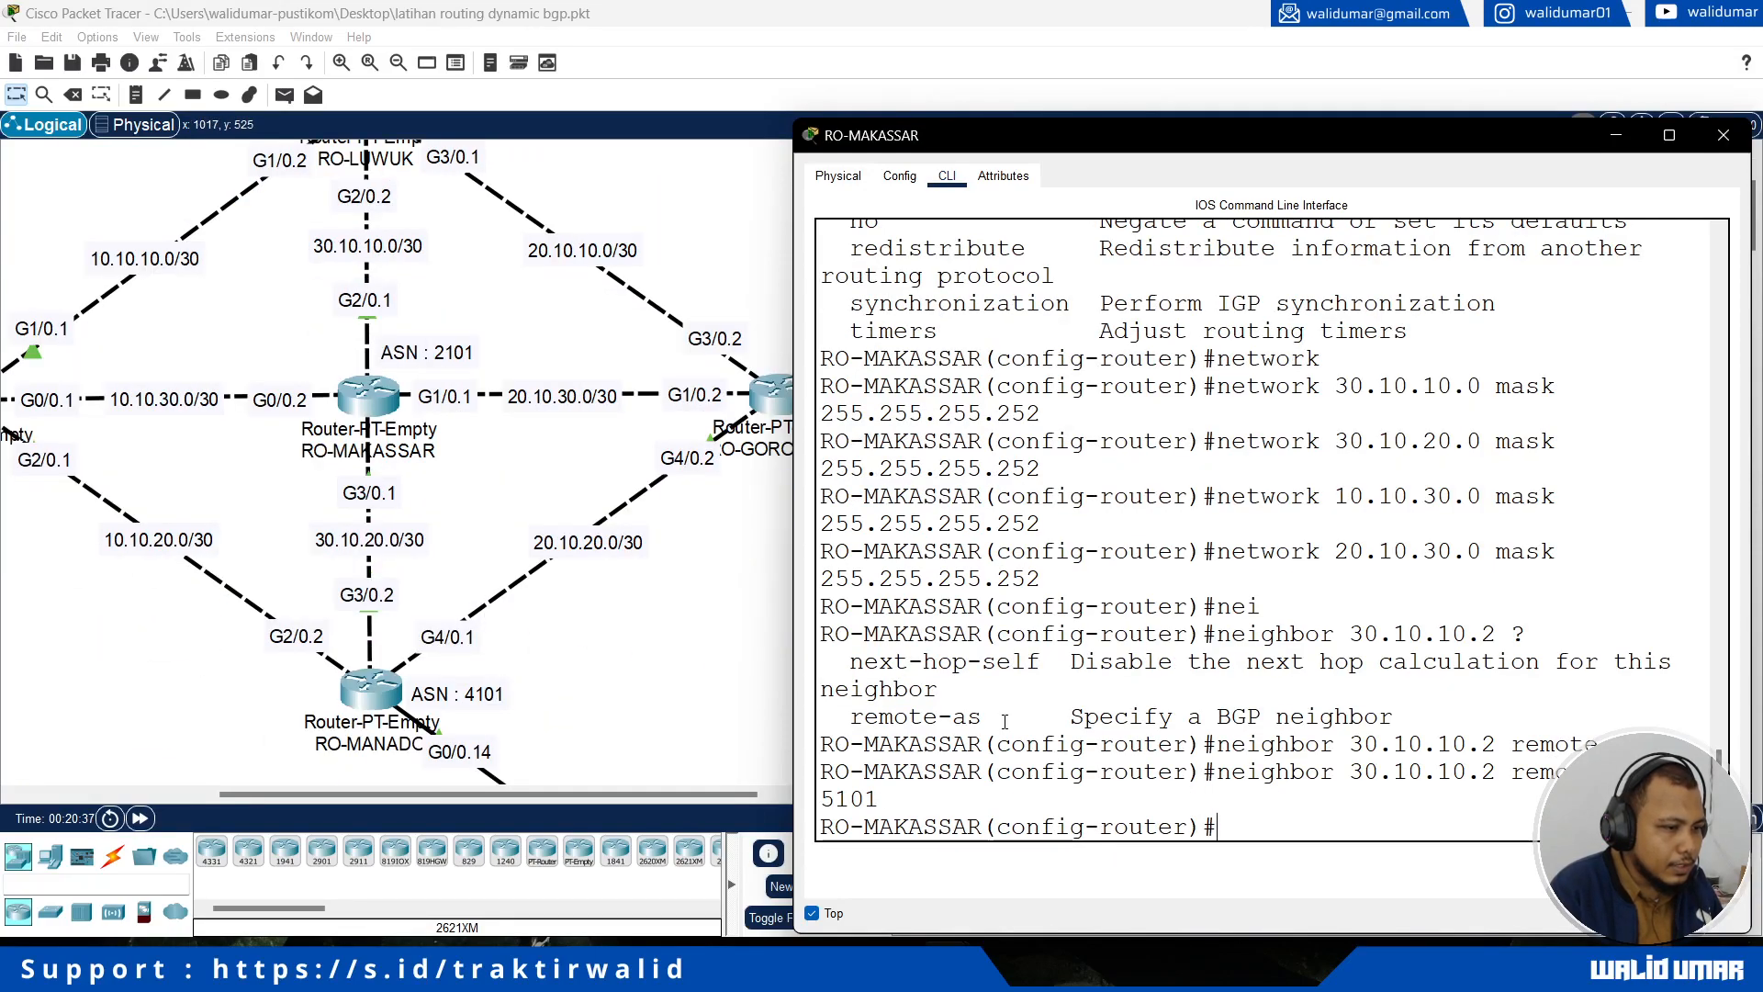
type("nei")
key("Tab")
type("30.10.20.")
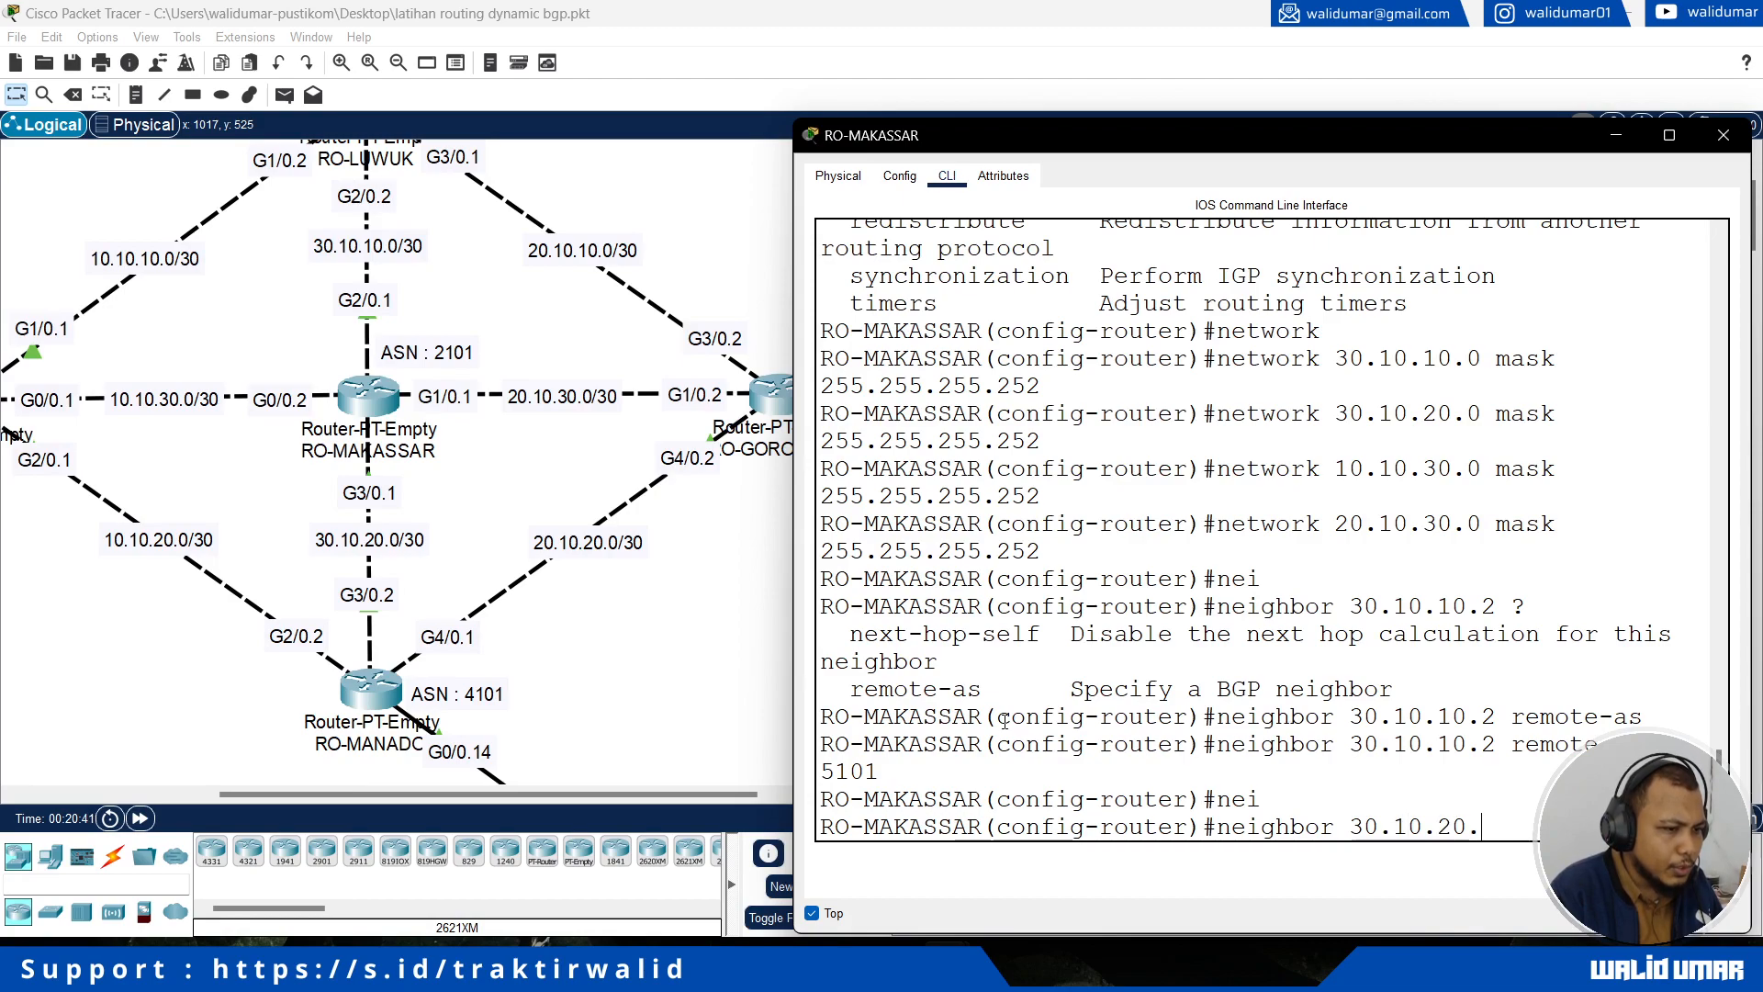
type("2 re")
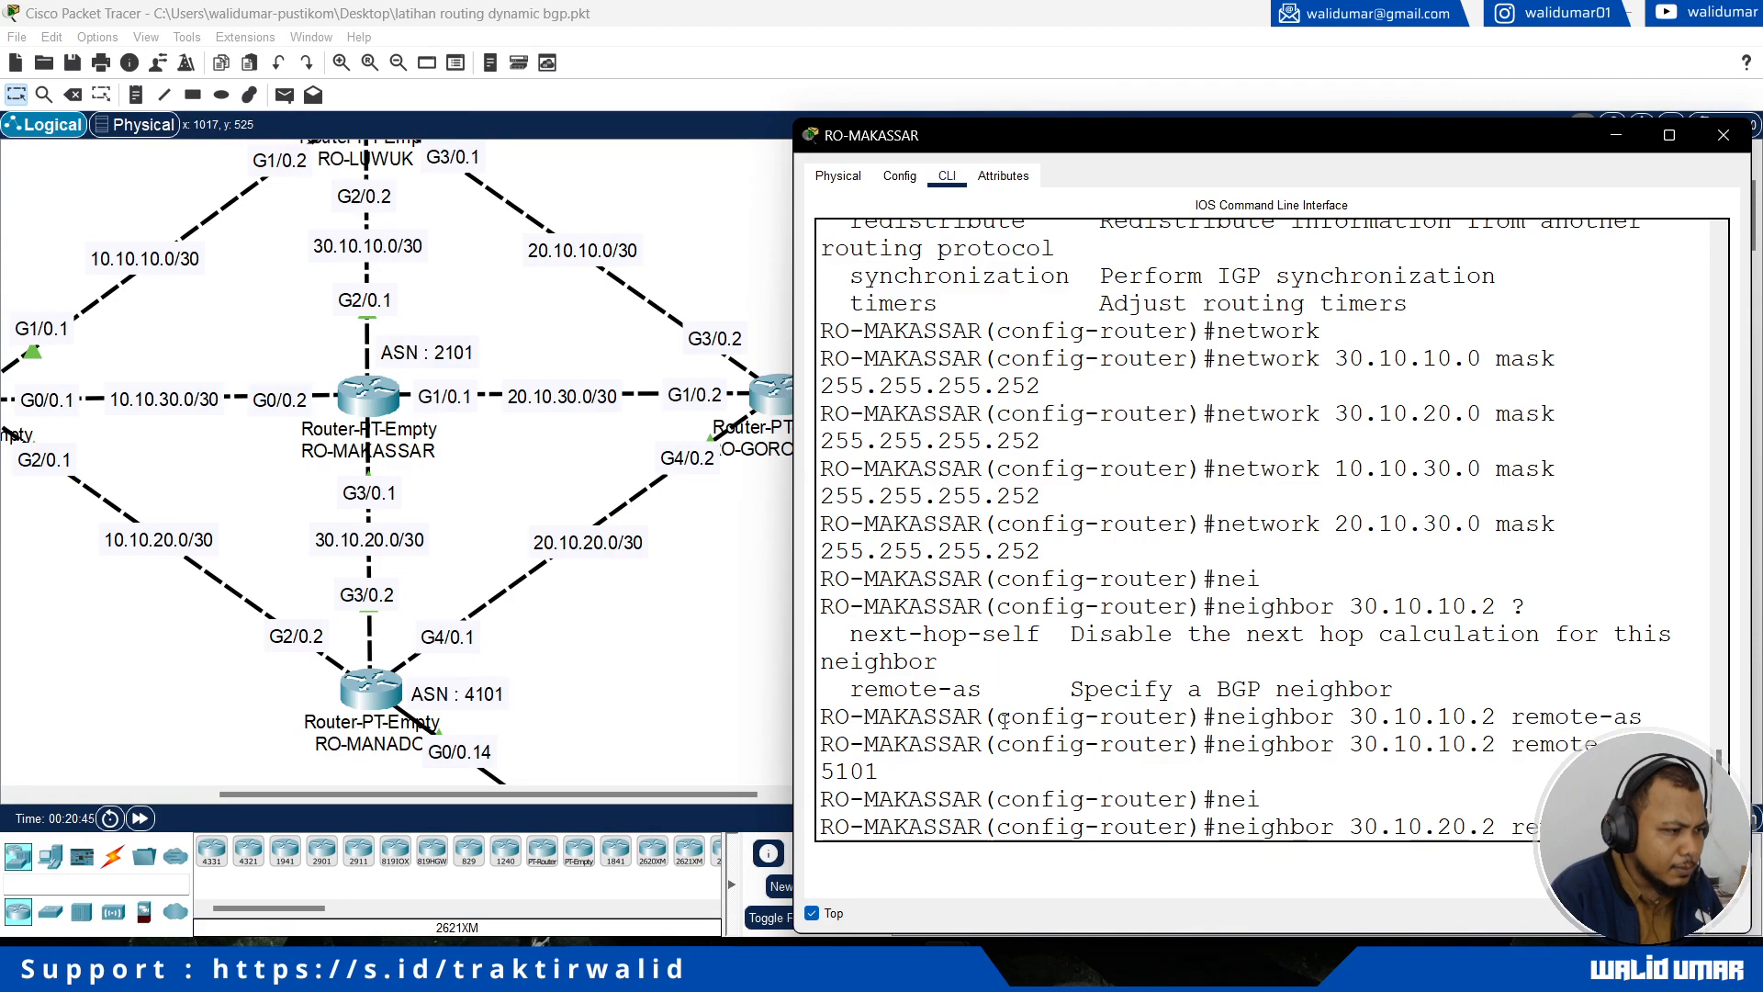
type("mote-as 4101")
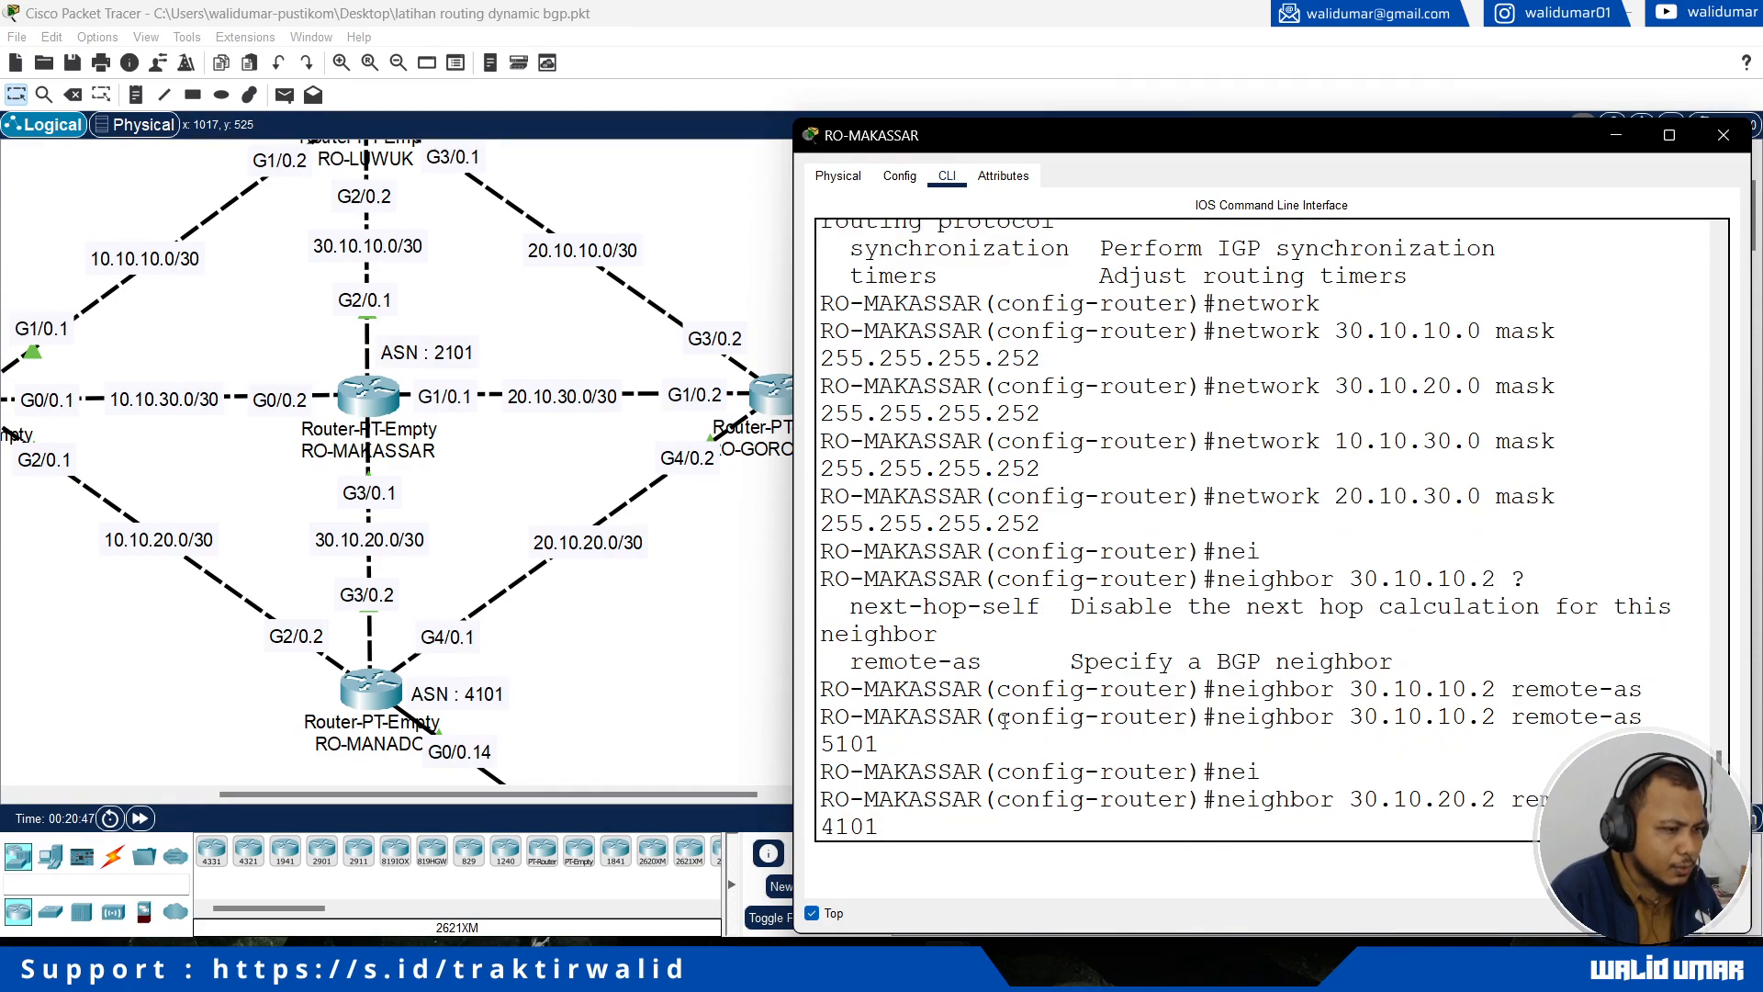
key("Return")
Step: Add RO-GORONTALO as a BGP neighbor of RO-MAKASSAR with address 20.10.30.2 and remote-as 3101
type("neighbor")
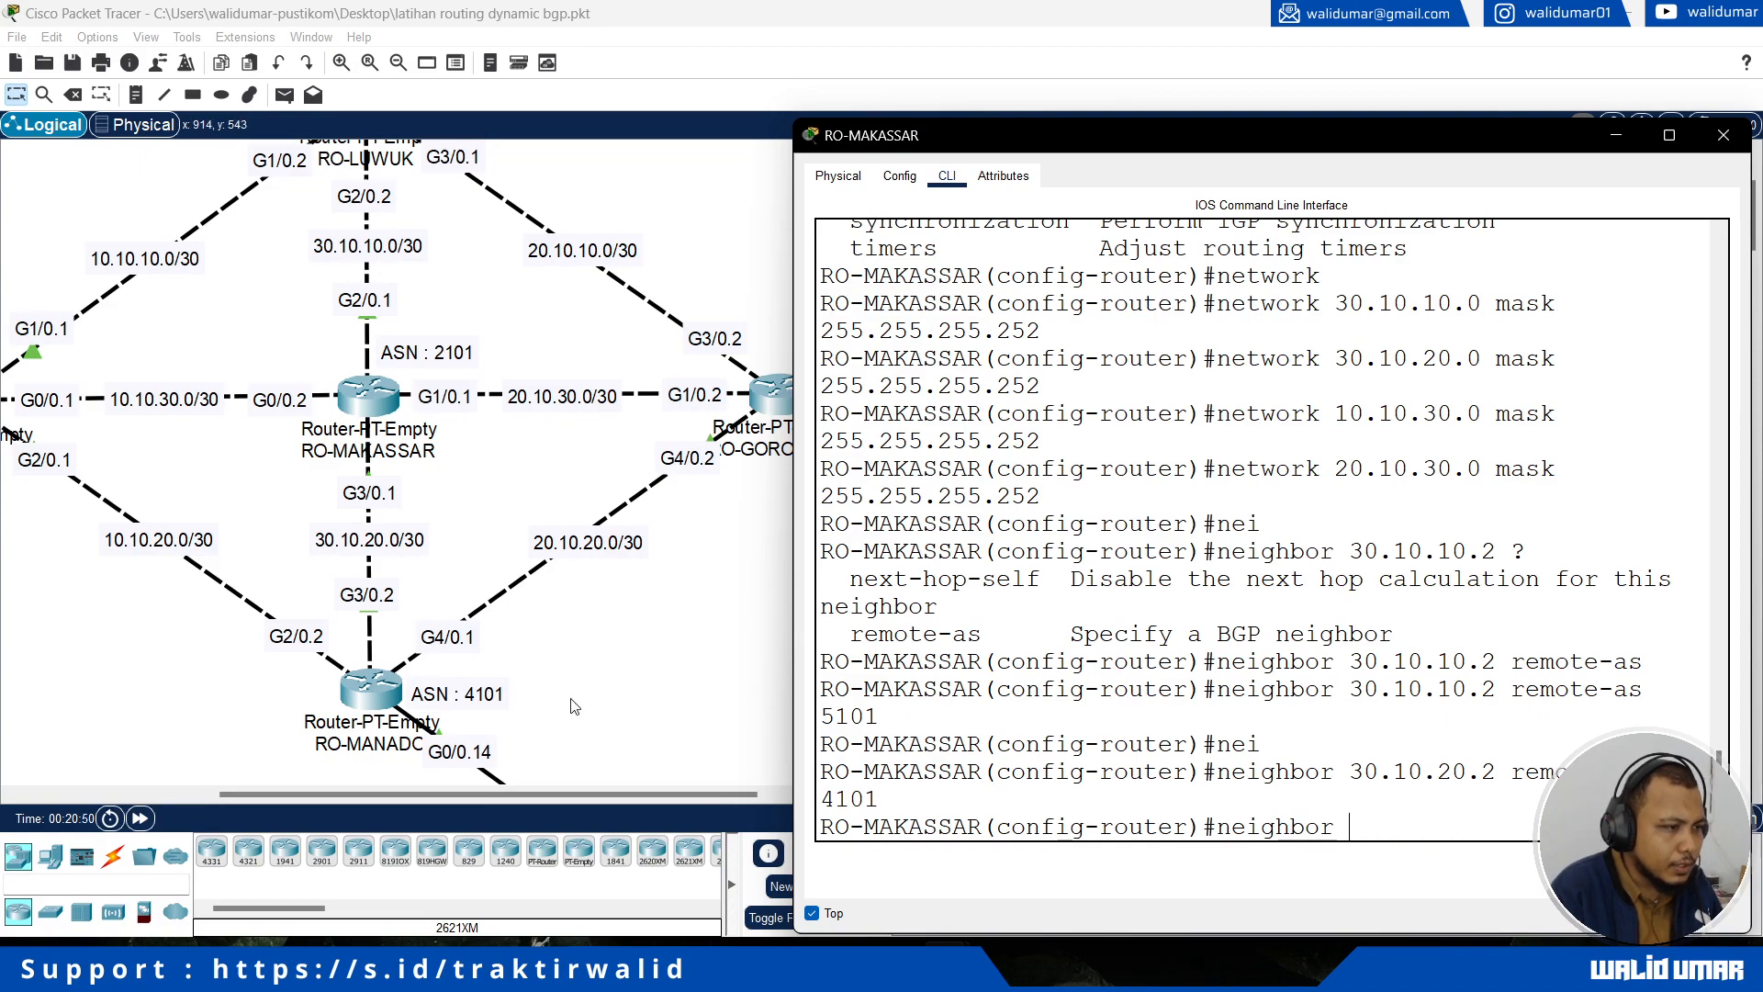
left_click(533, 796)
left_click_drag(575, 797, 641, 796)
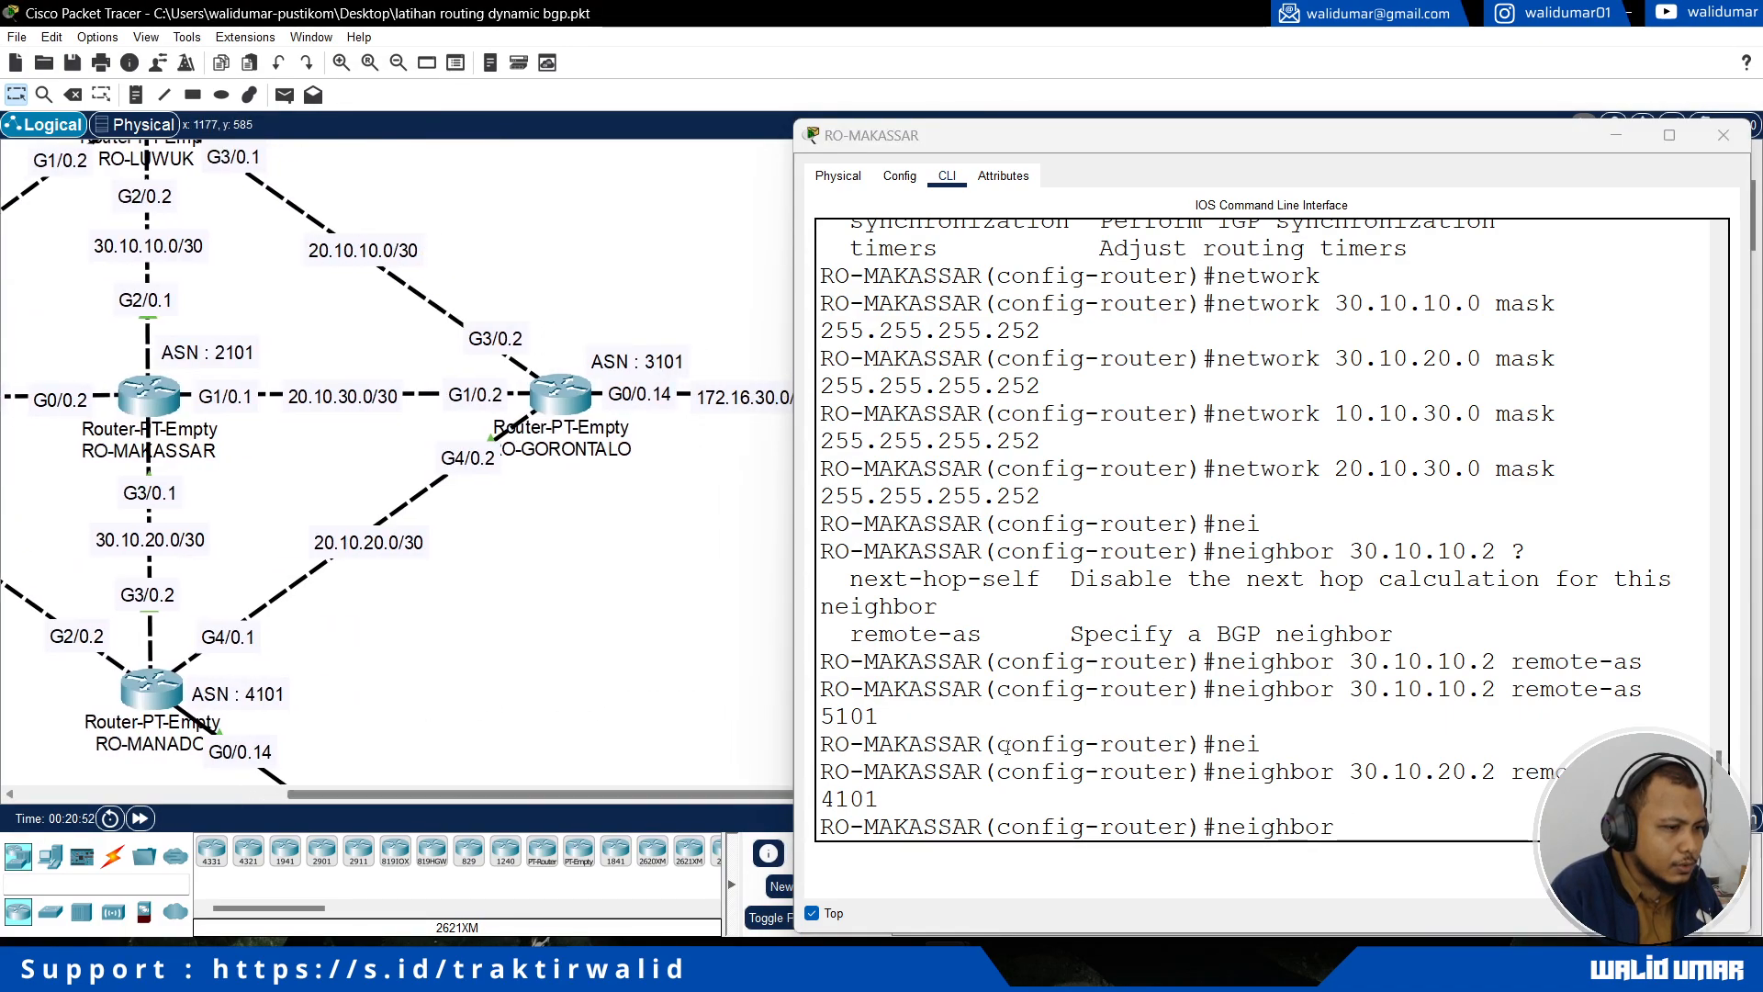
left_click(1393, 832)
type("20")
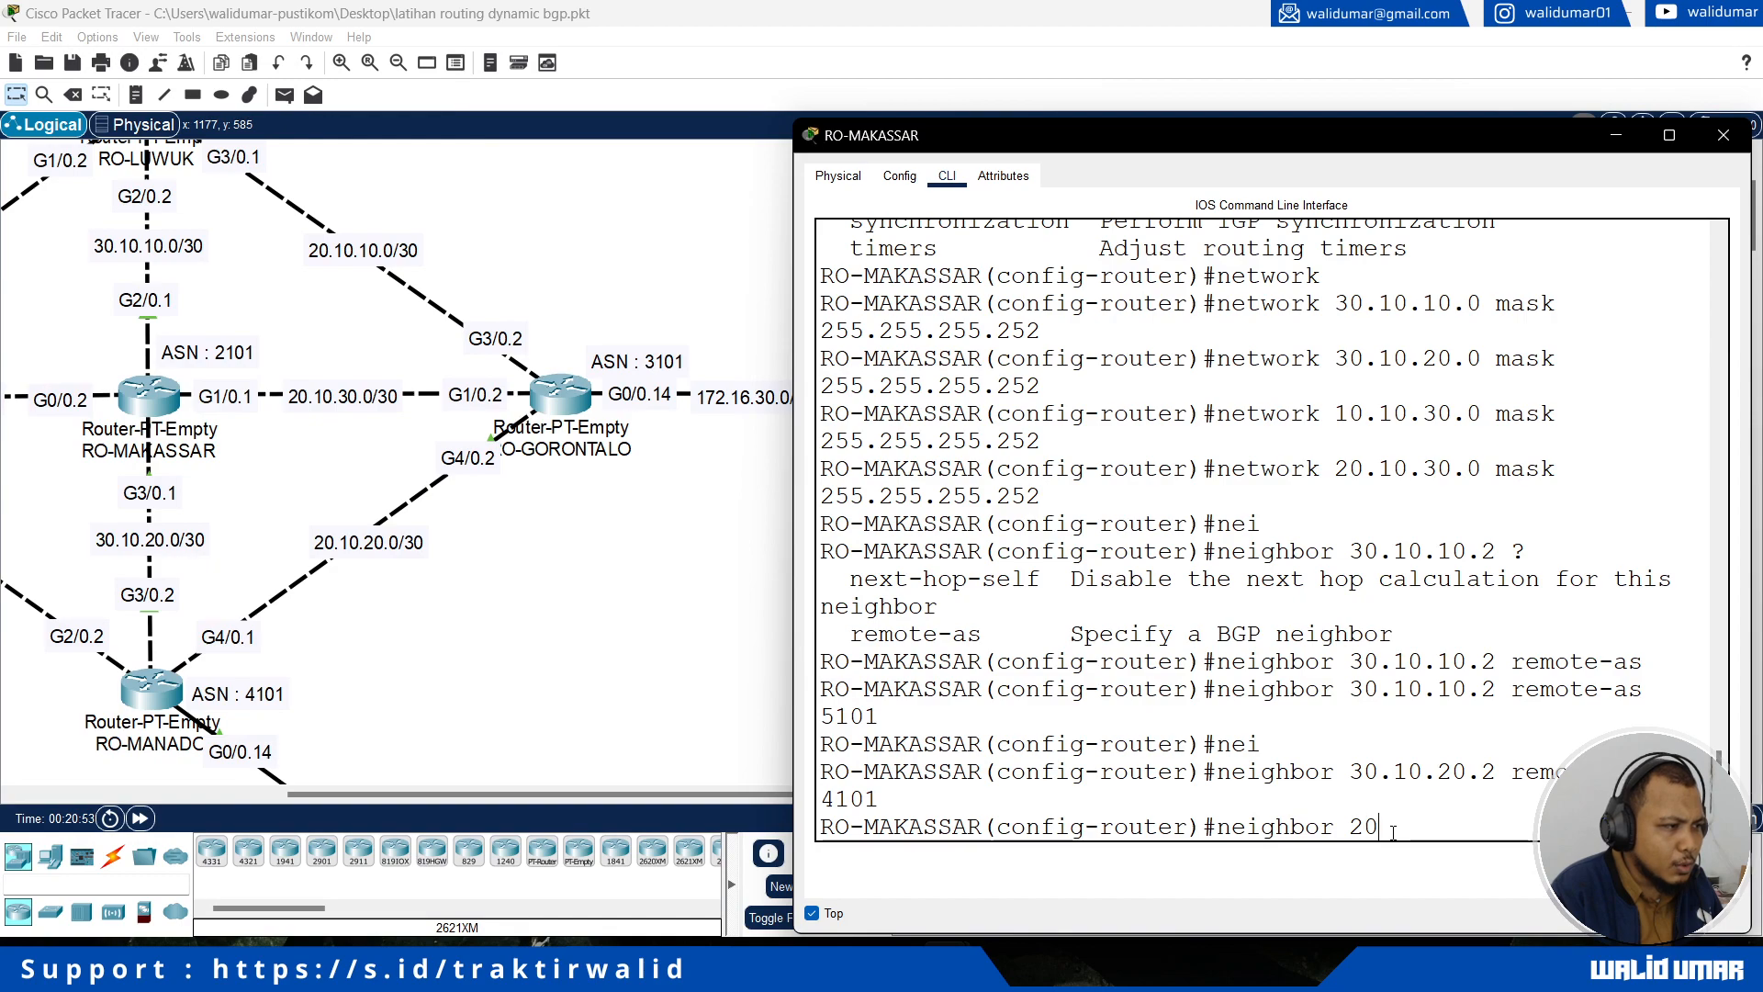
type(".10.30.2 re")
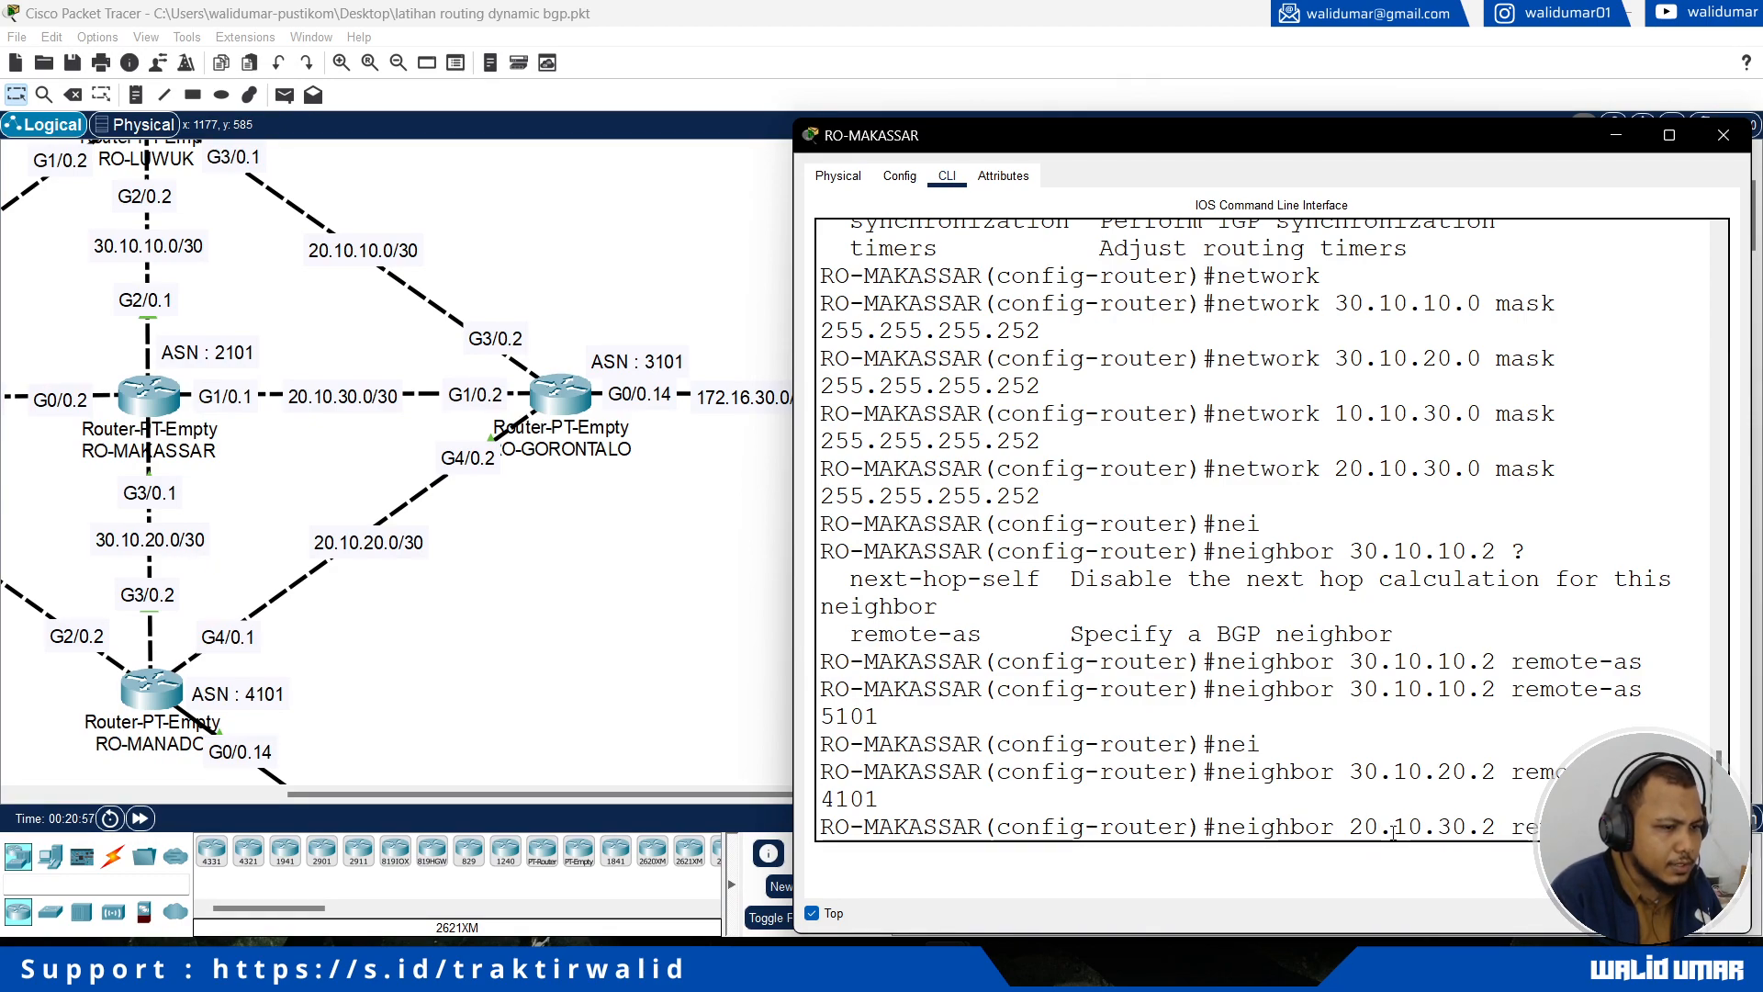
type("mo 3101")
key("Return")
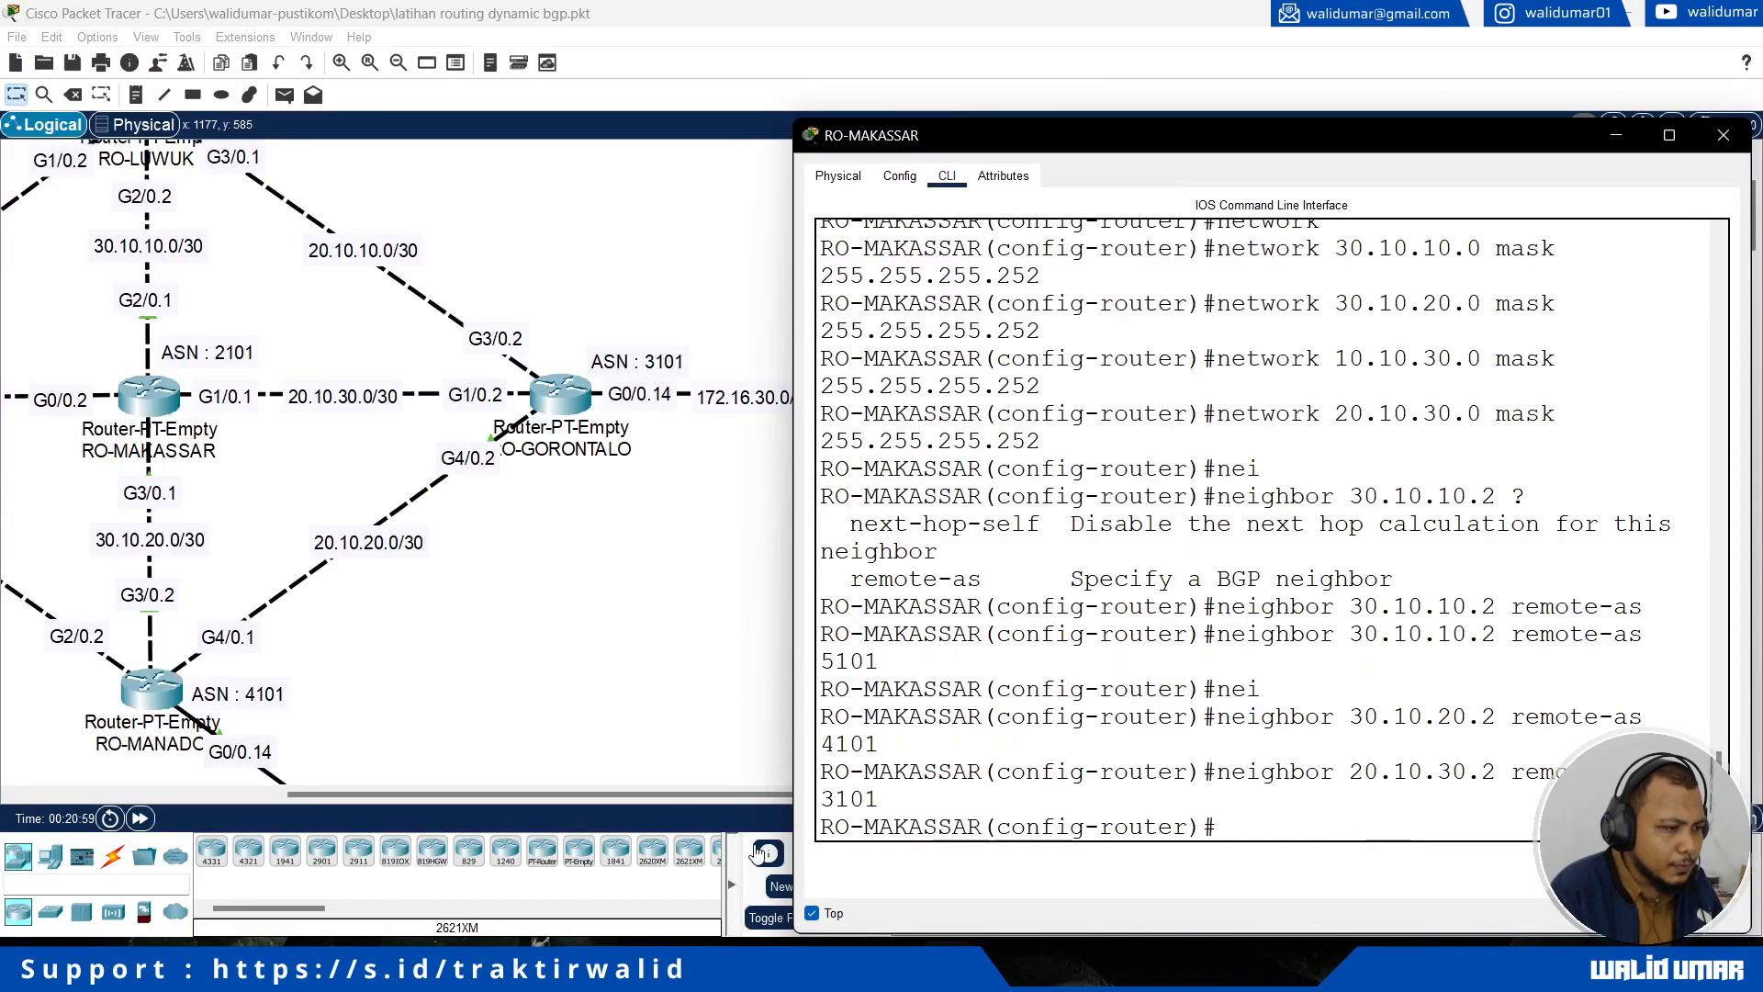
Step: Add RO-PALU as a BGP neighbor of RO-MAKASSAR with address 10.10.30.1 and remote-as 1101
left_click_drag(646, 793, 501, 798)
left_click(1373, 820)
type("ne")
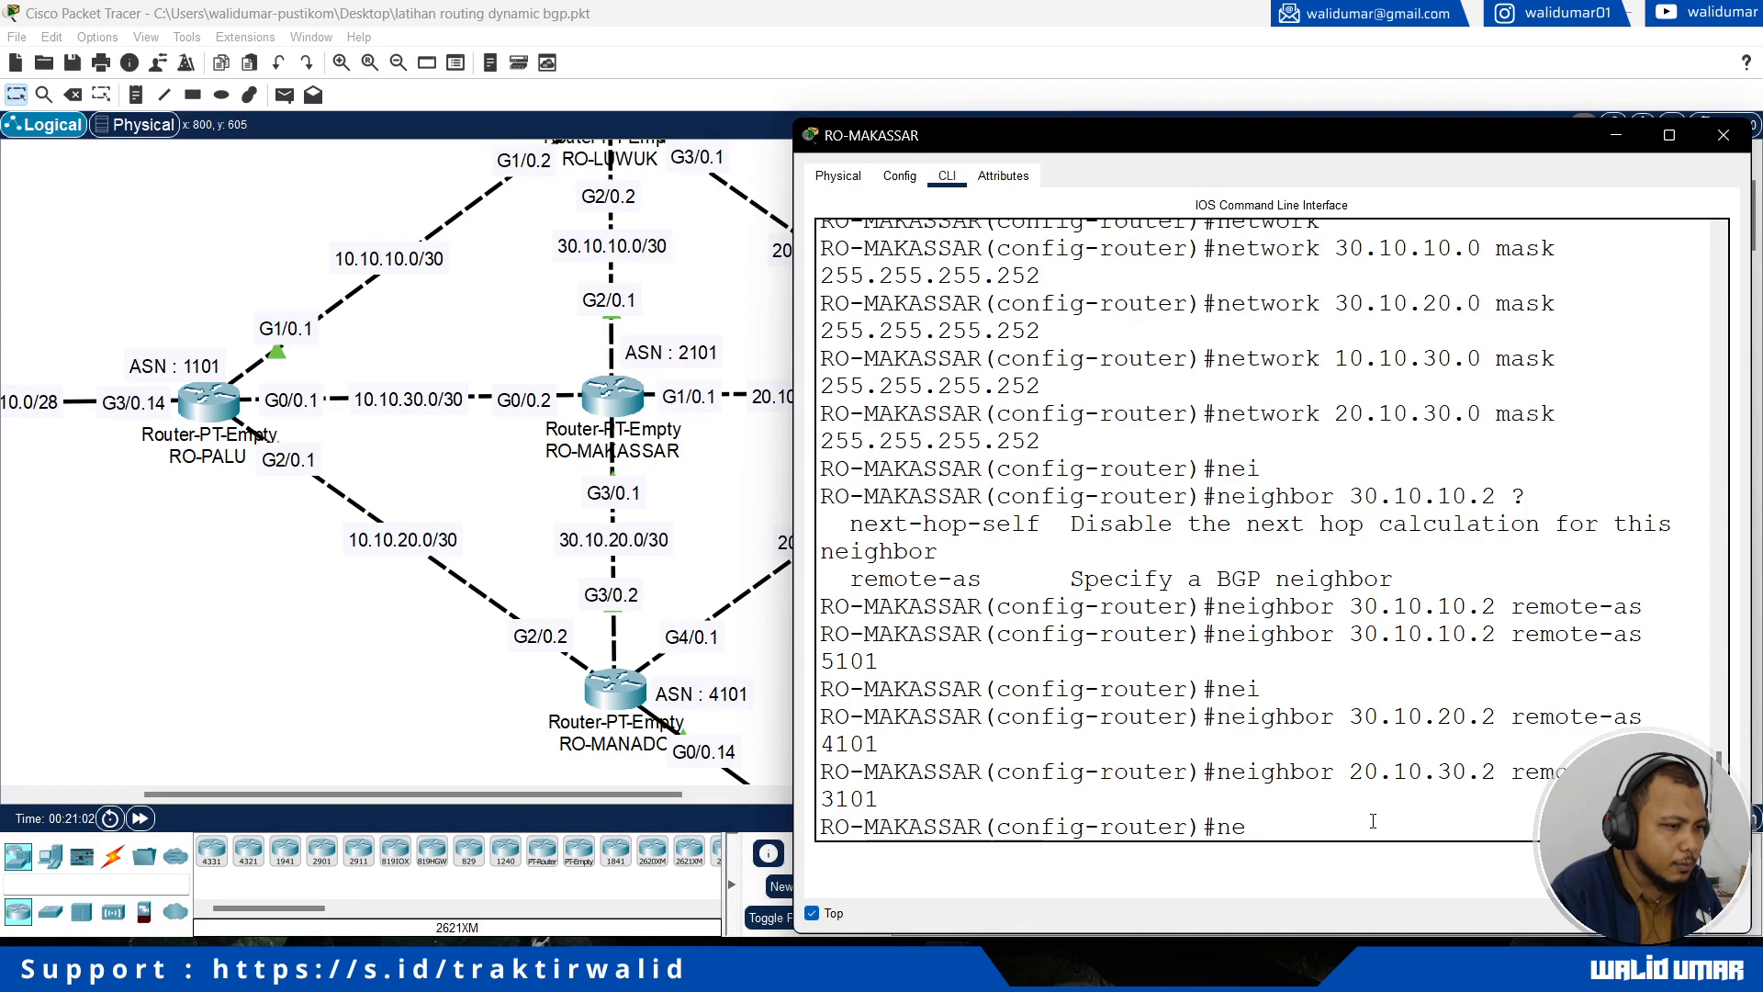
type("ighbor 10.10.30.")
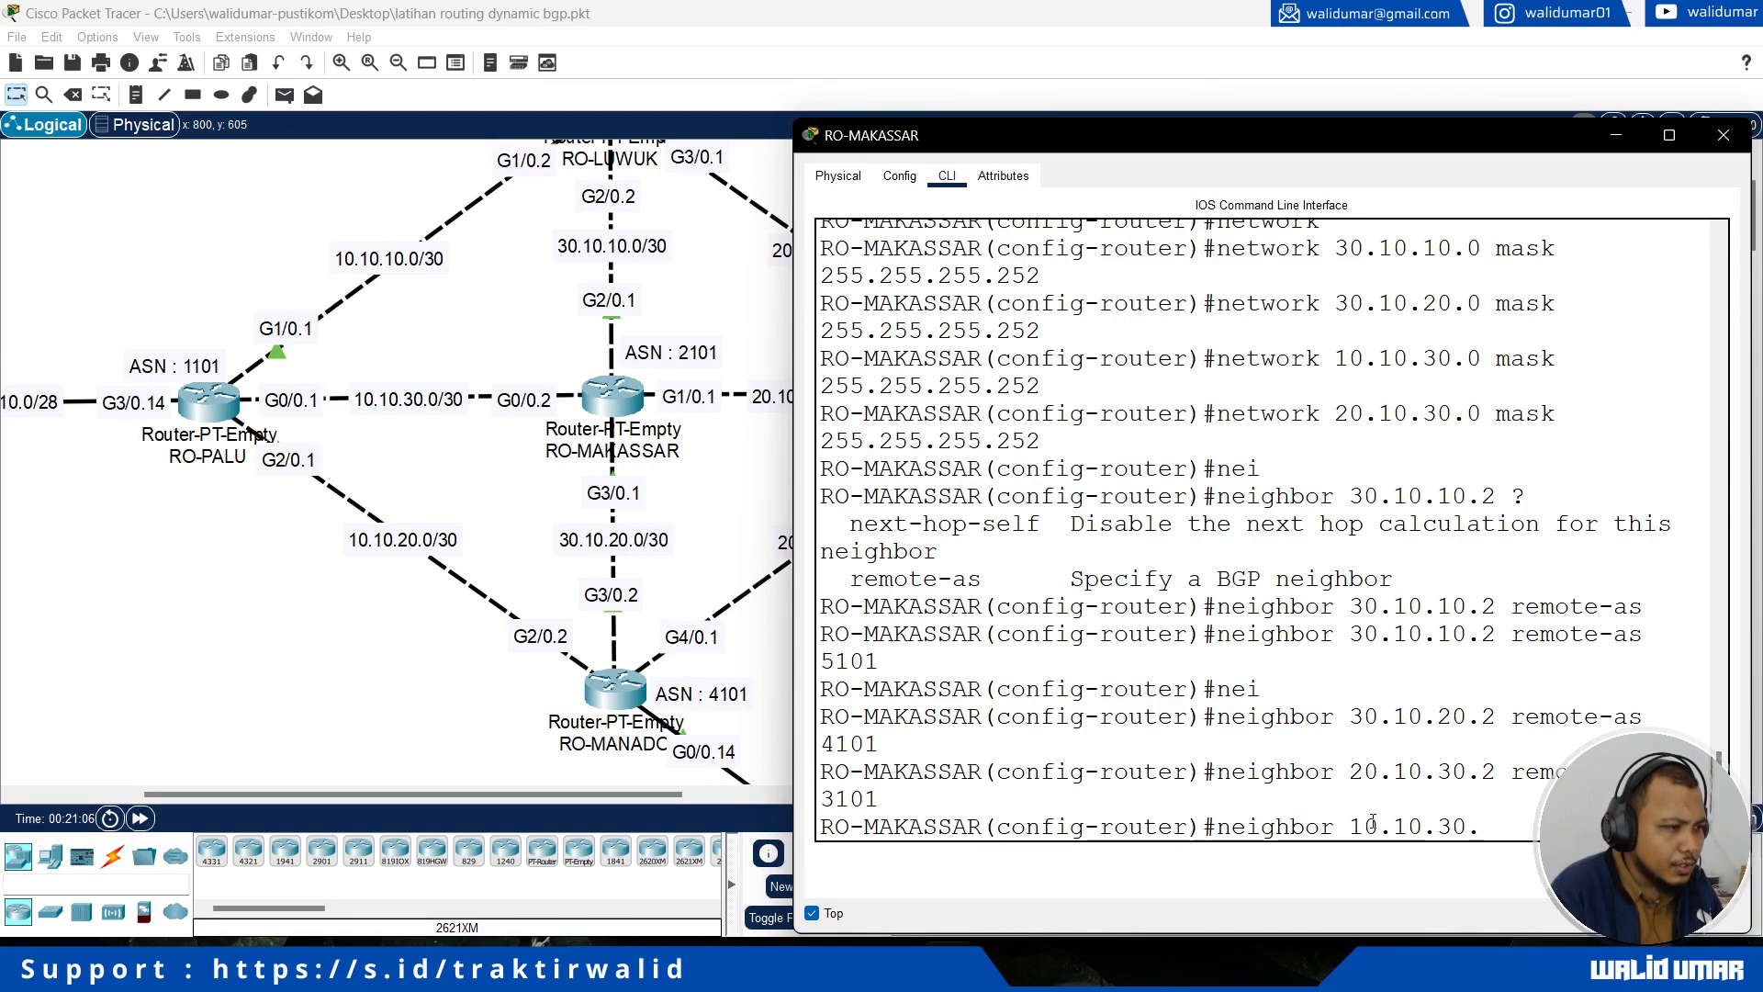
type("1 re")
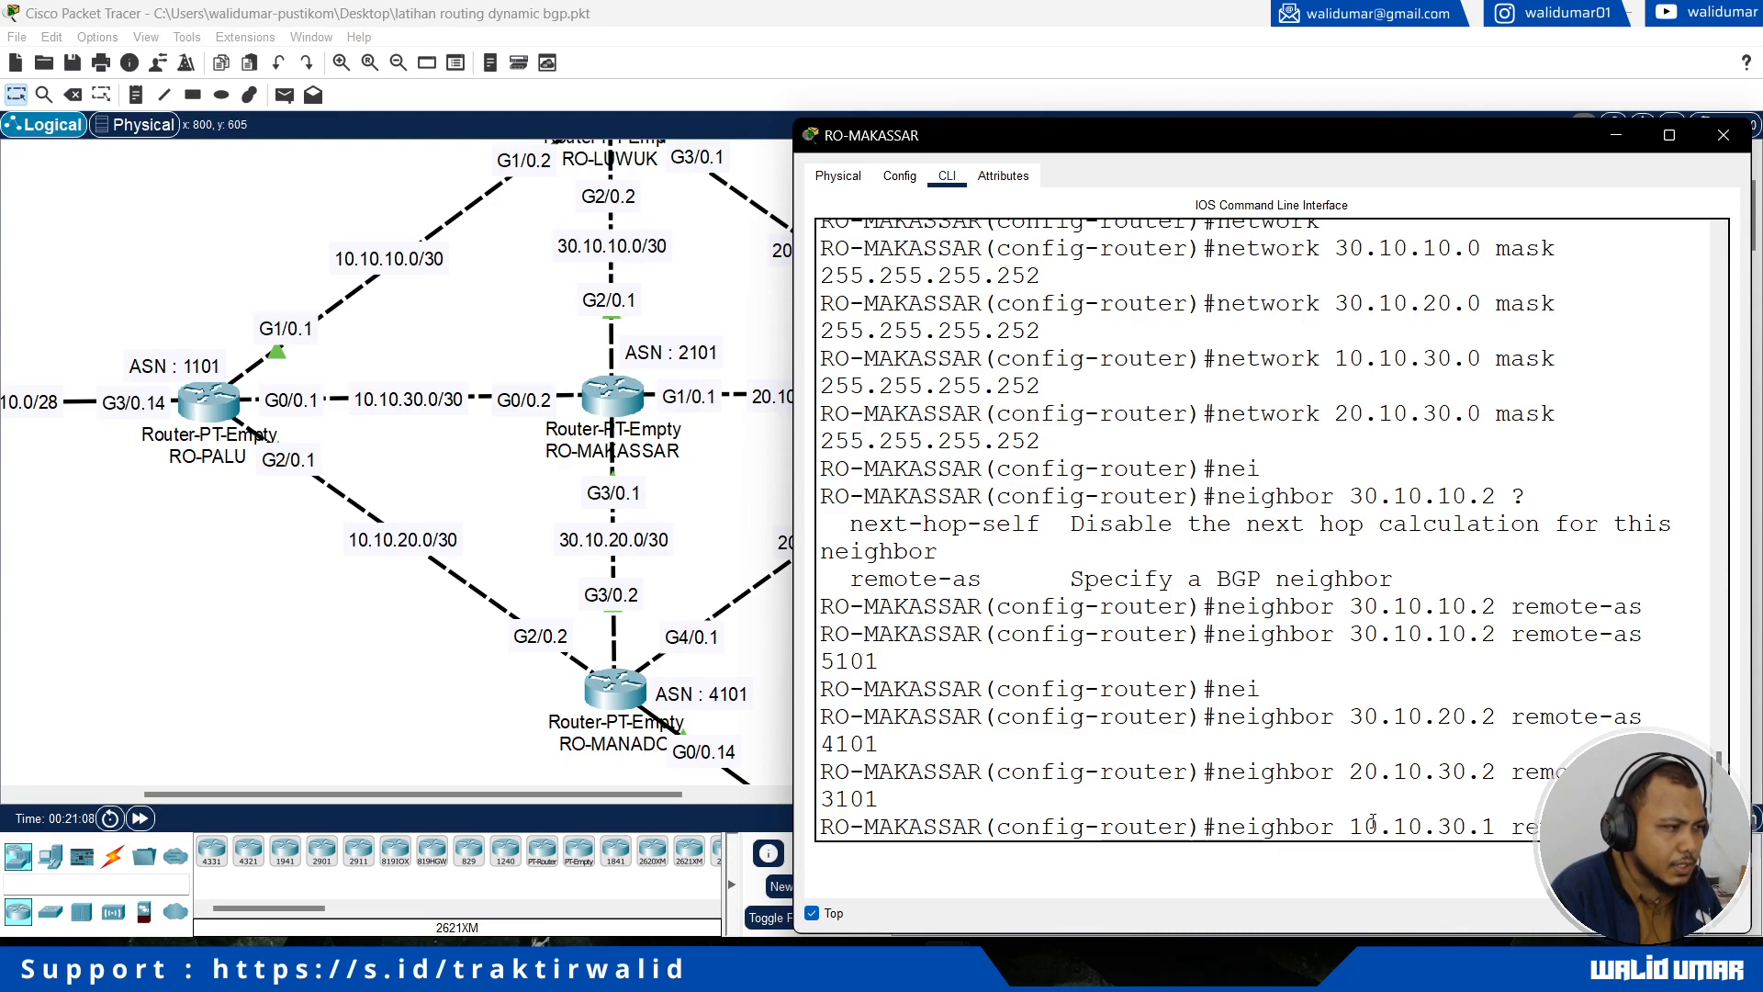
type("mote-as 1101")
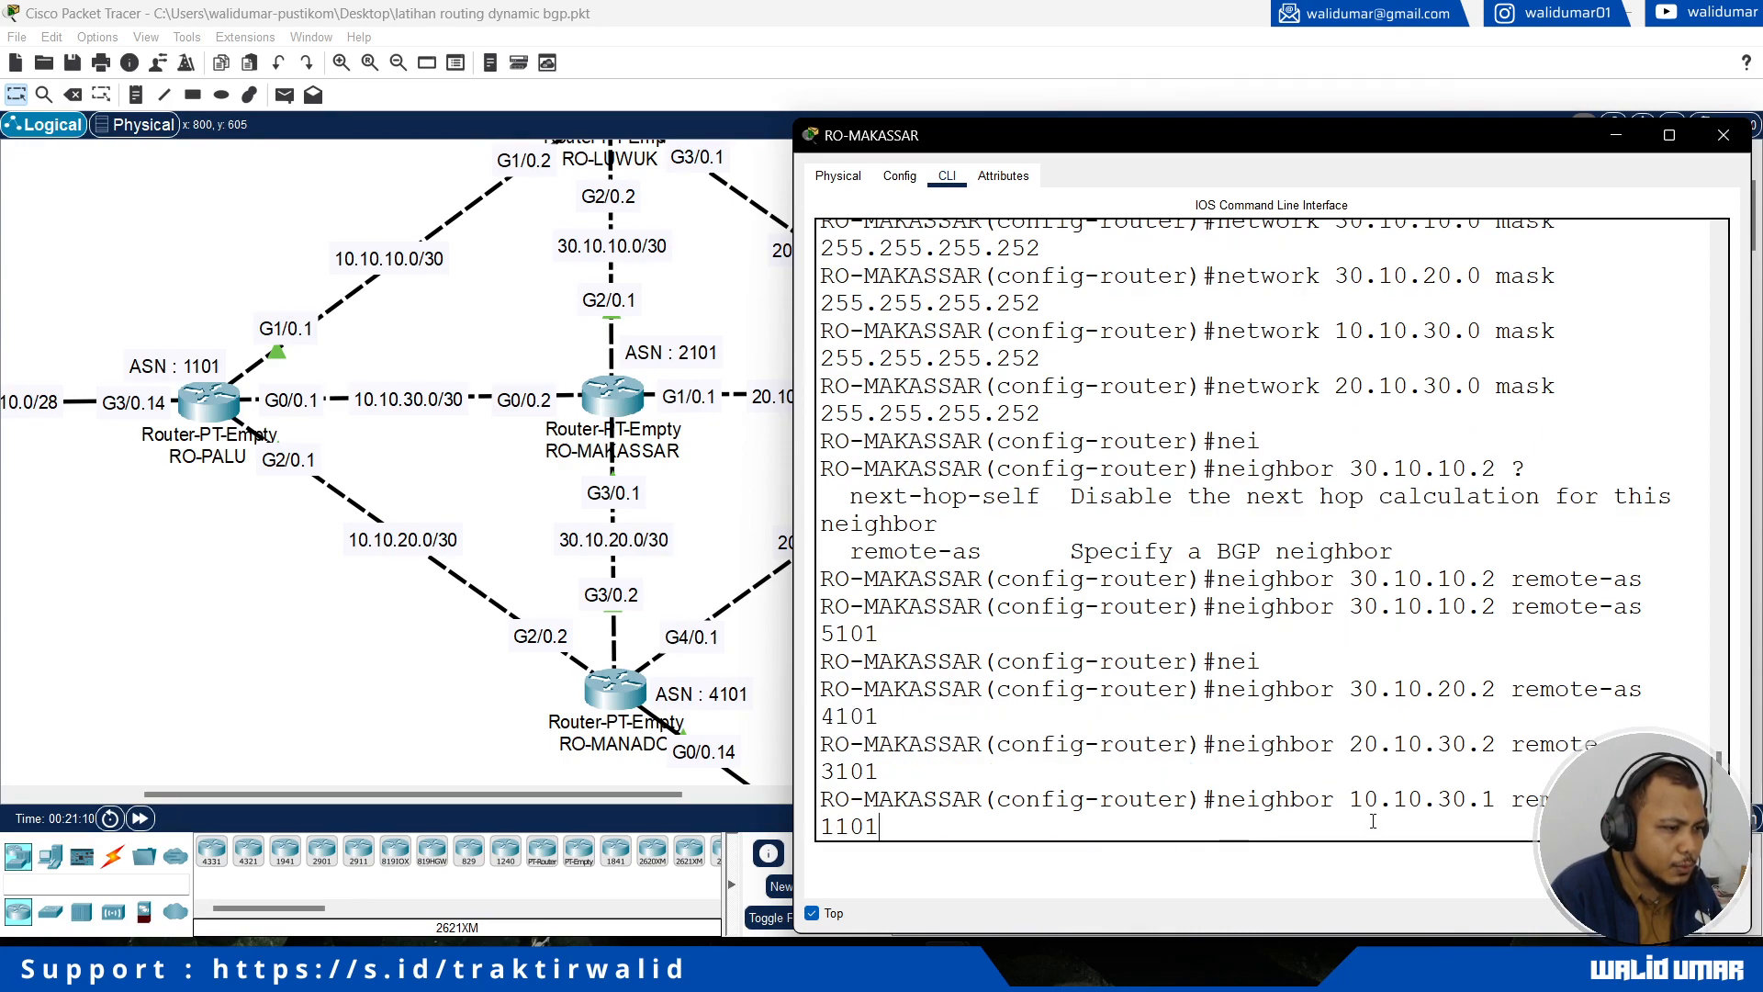
key("Return")
Step: Review the network and neighbor commands entered in RO-MAKASSAR's widened console and close the router's window
left_click_drag(793, 641, 298, 634)
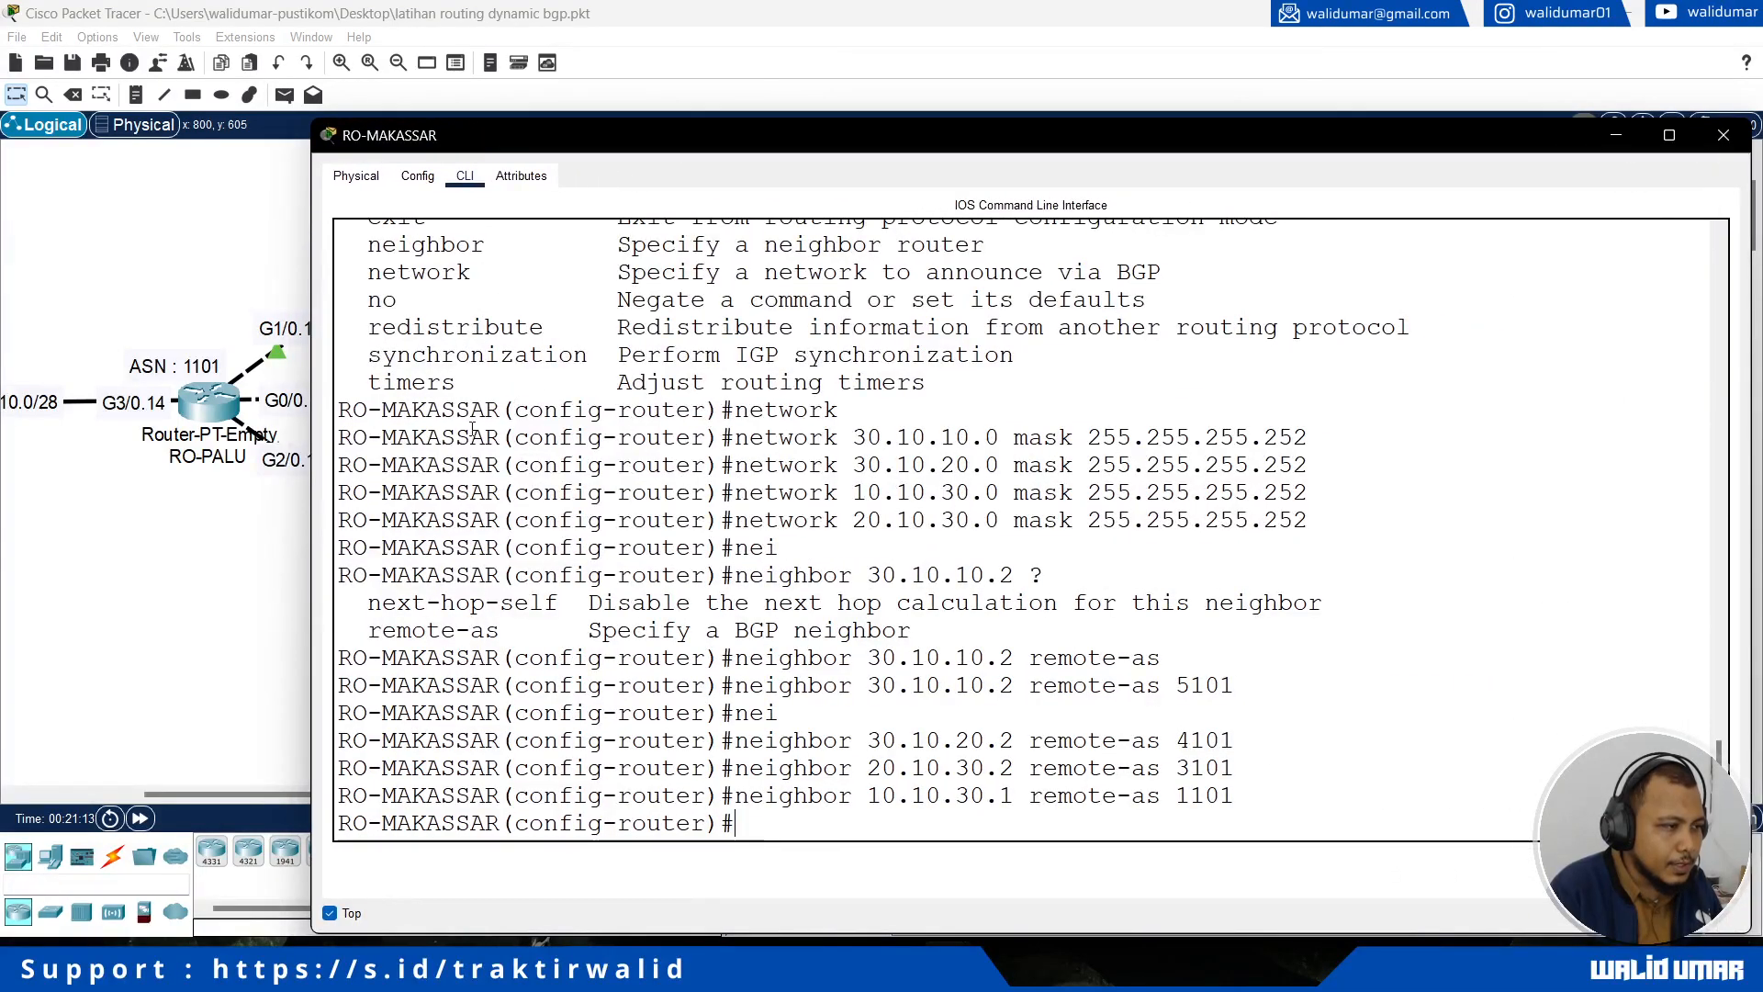
left_click_drag(414, 437, 1434, 522)
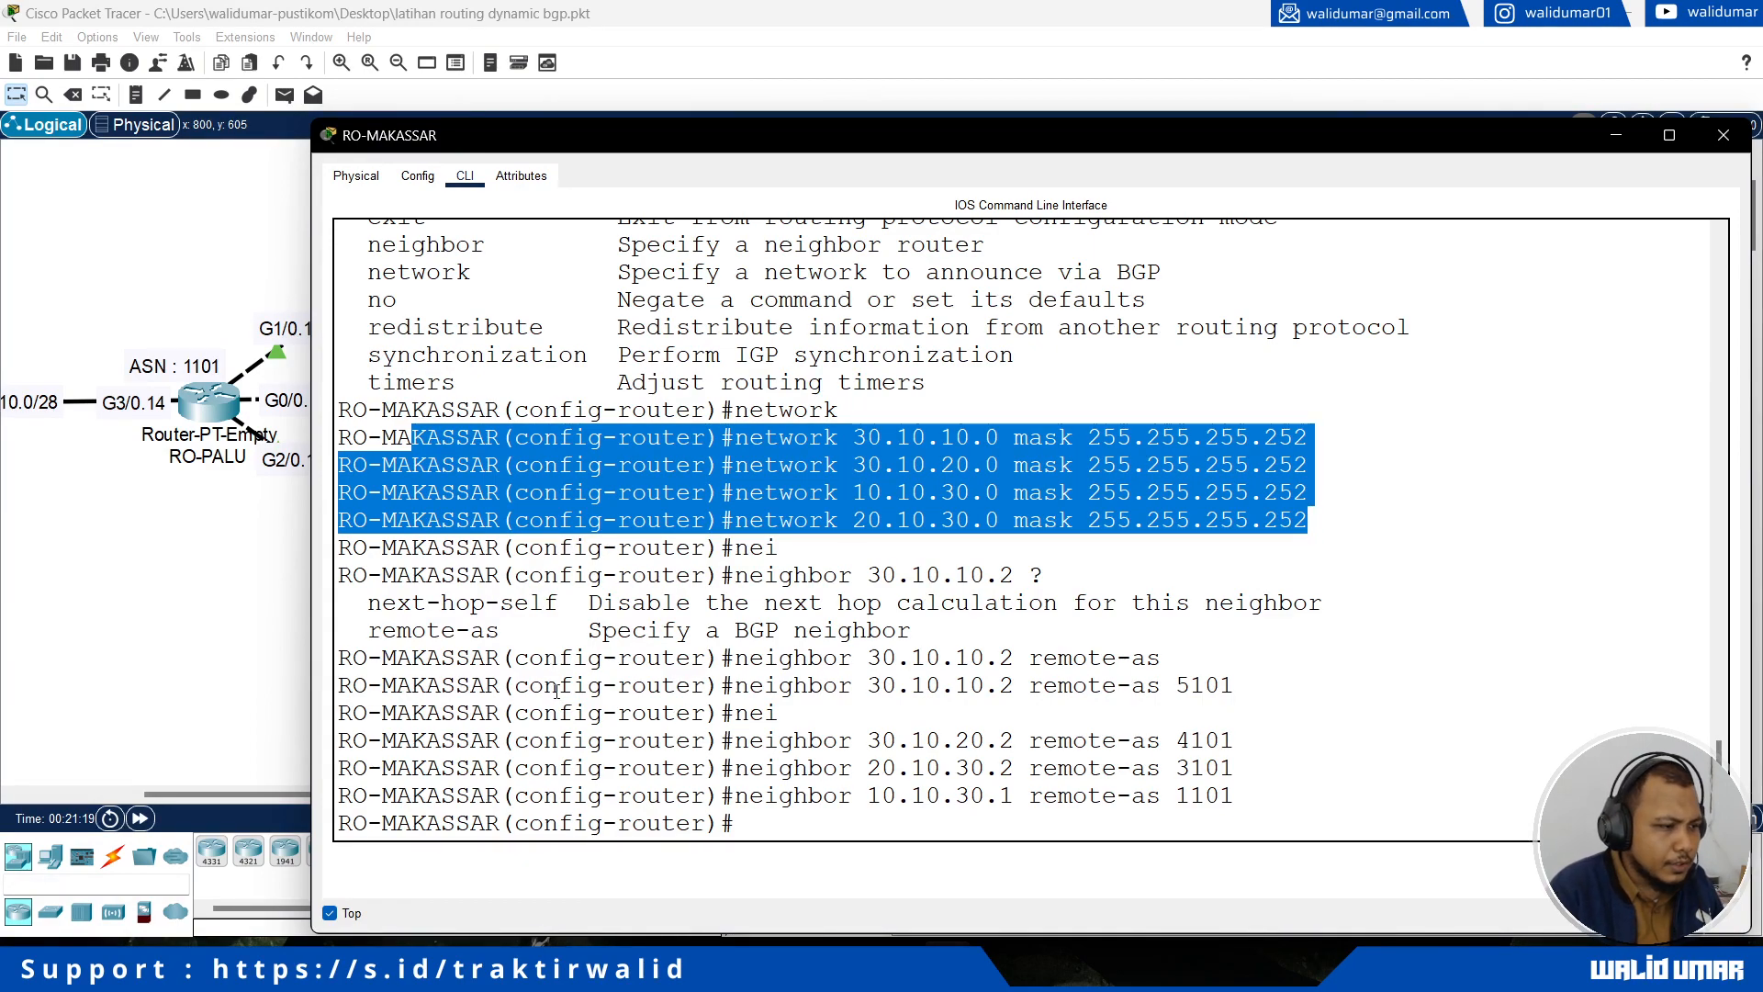
left_click_drag(354, 659, 1263, 798)
left_click(1262, 798)
left_click(94, 582)
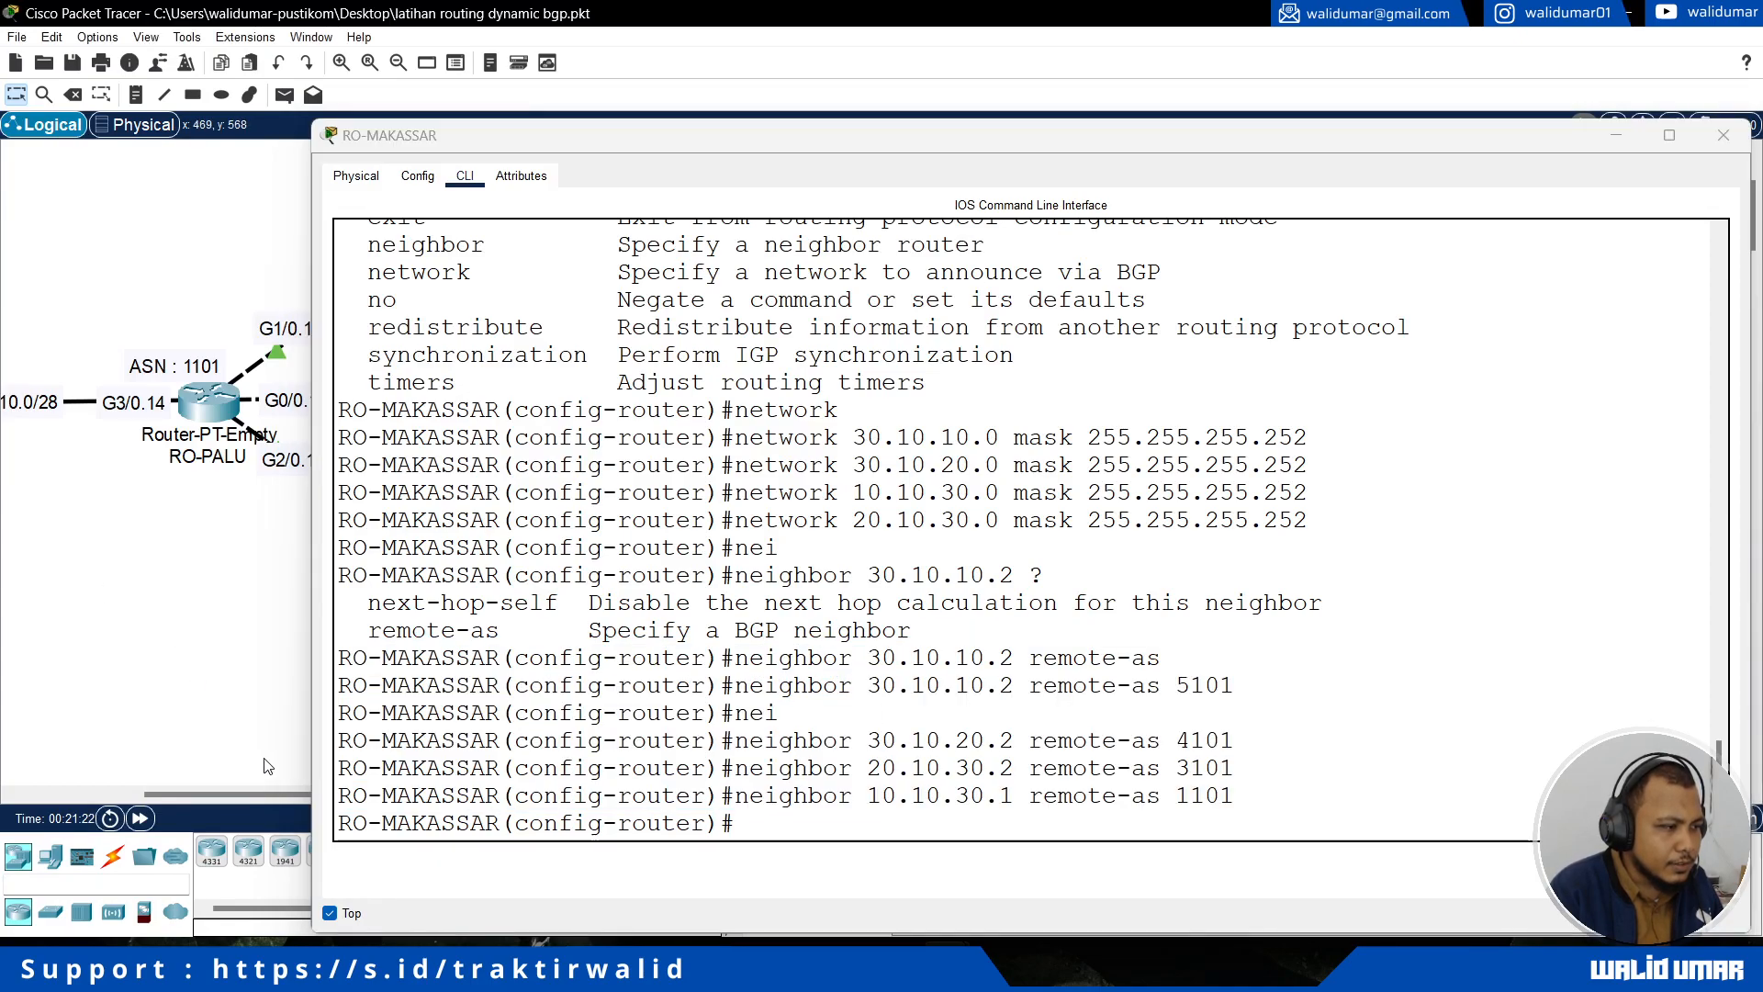
left_click(1723, 136)
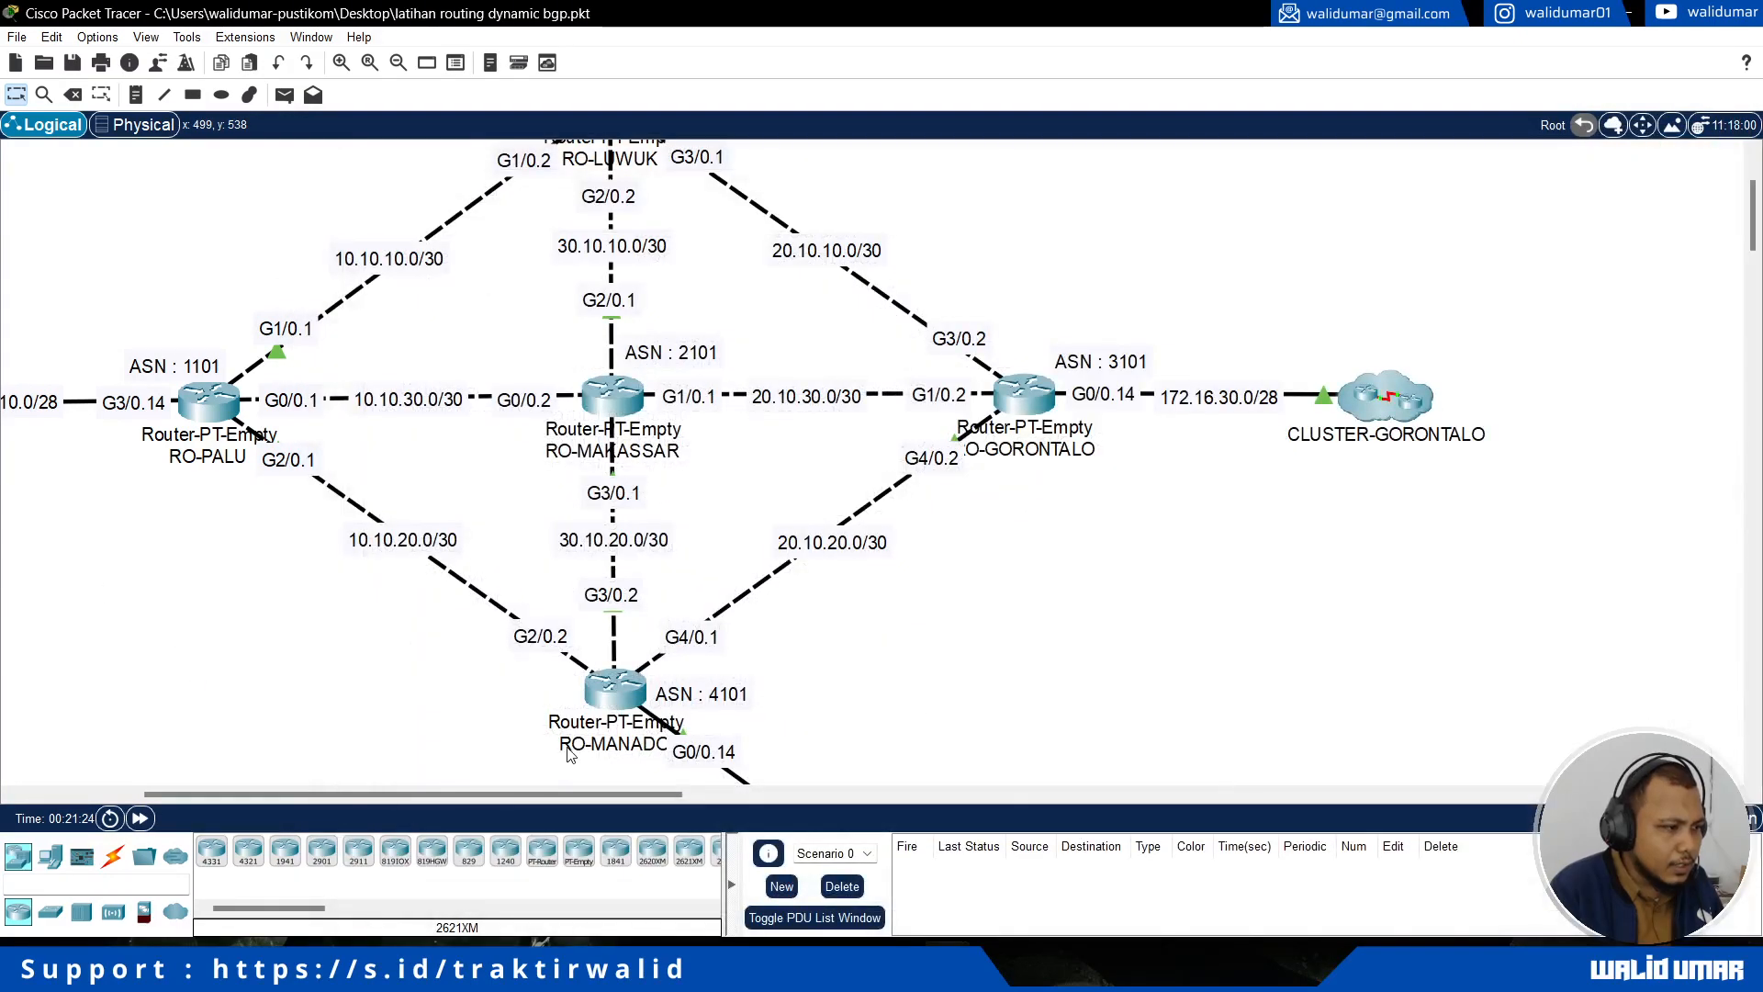
Step: Open RO-PALU's console and start its BGP routing process with AS number 1101
left_click_drag(524, 800, 472, 799)
scroll(413, 597, "up", 3)
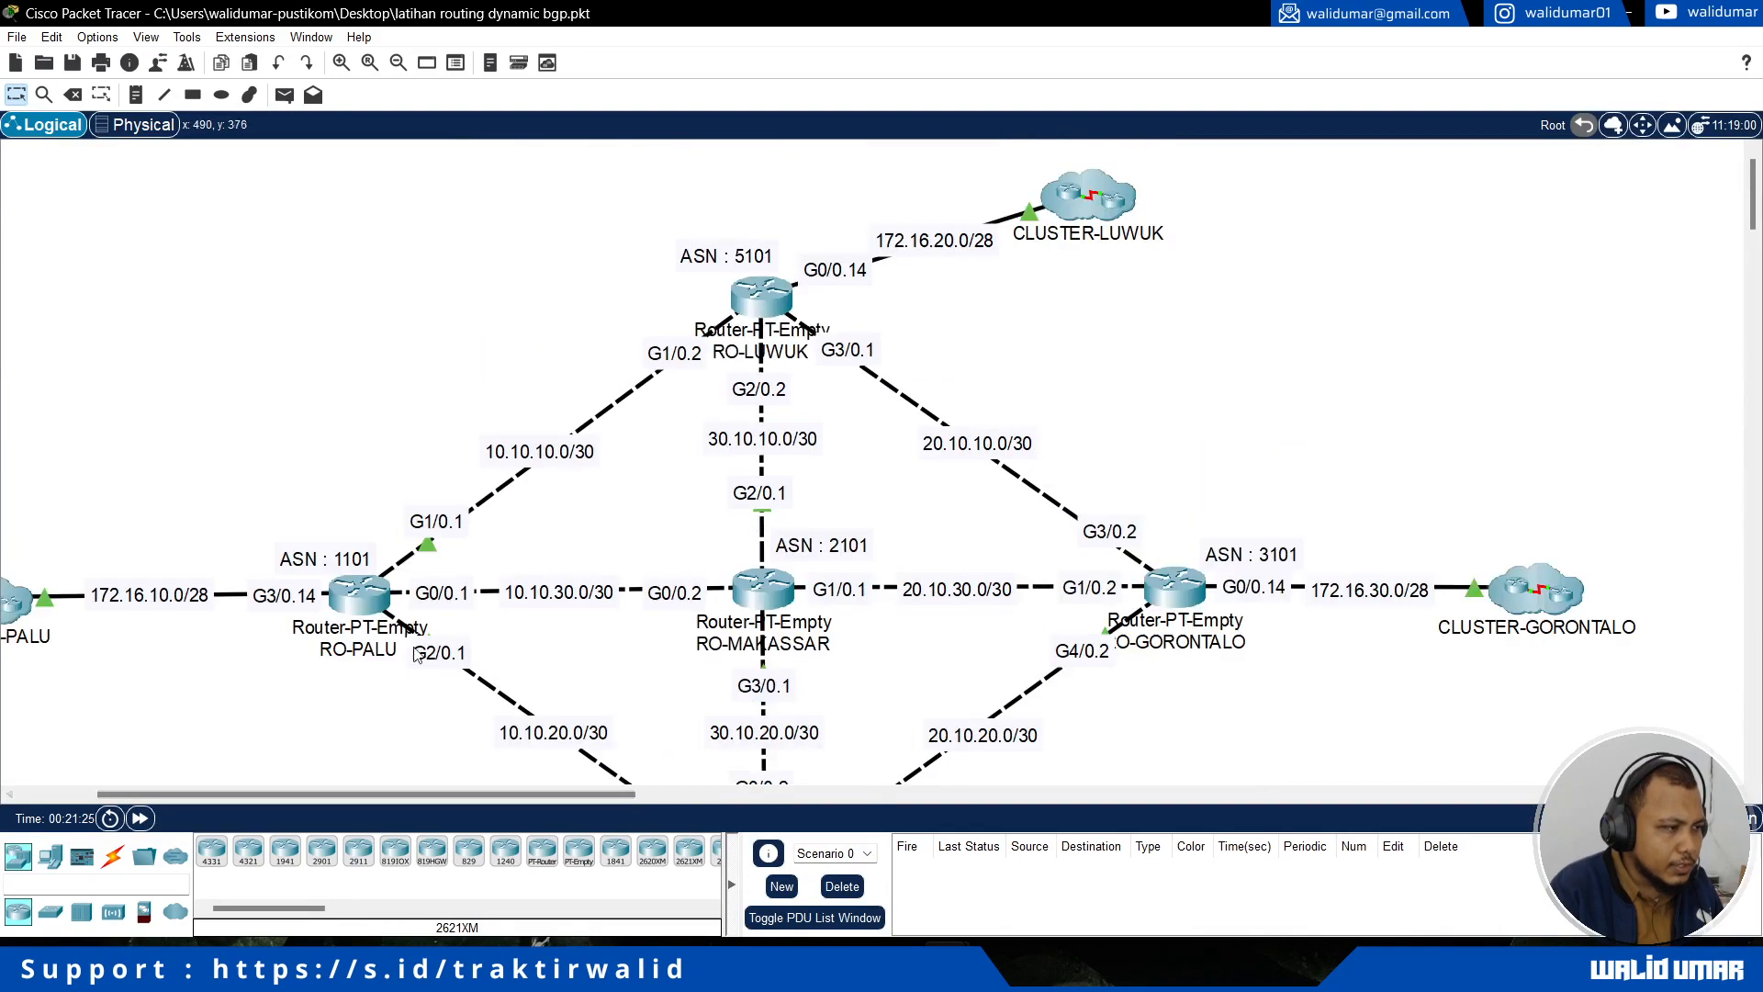
left_click(358, 597)
type("rout")
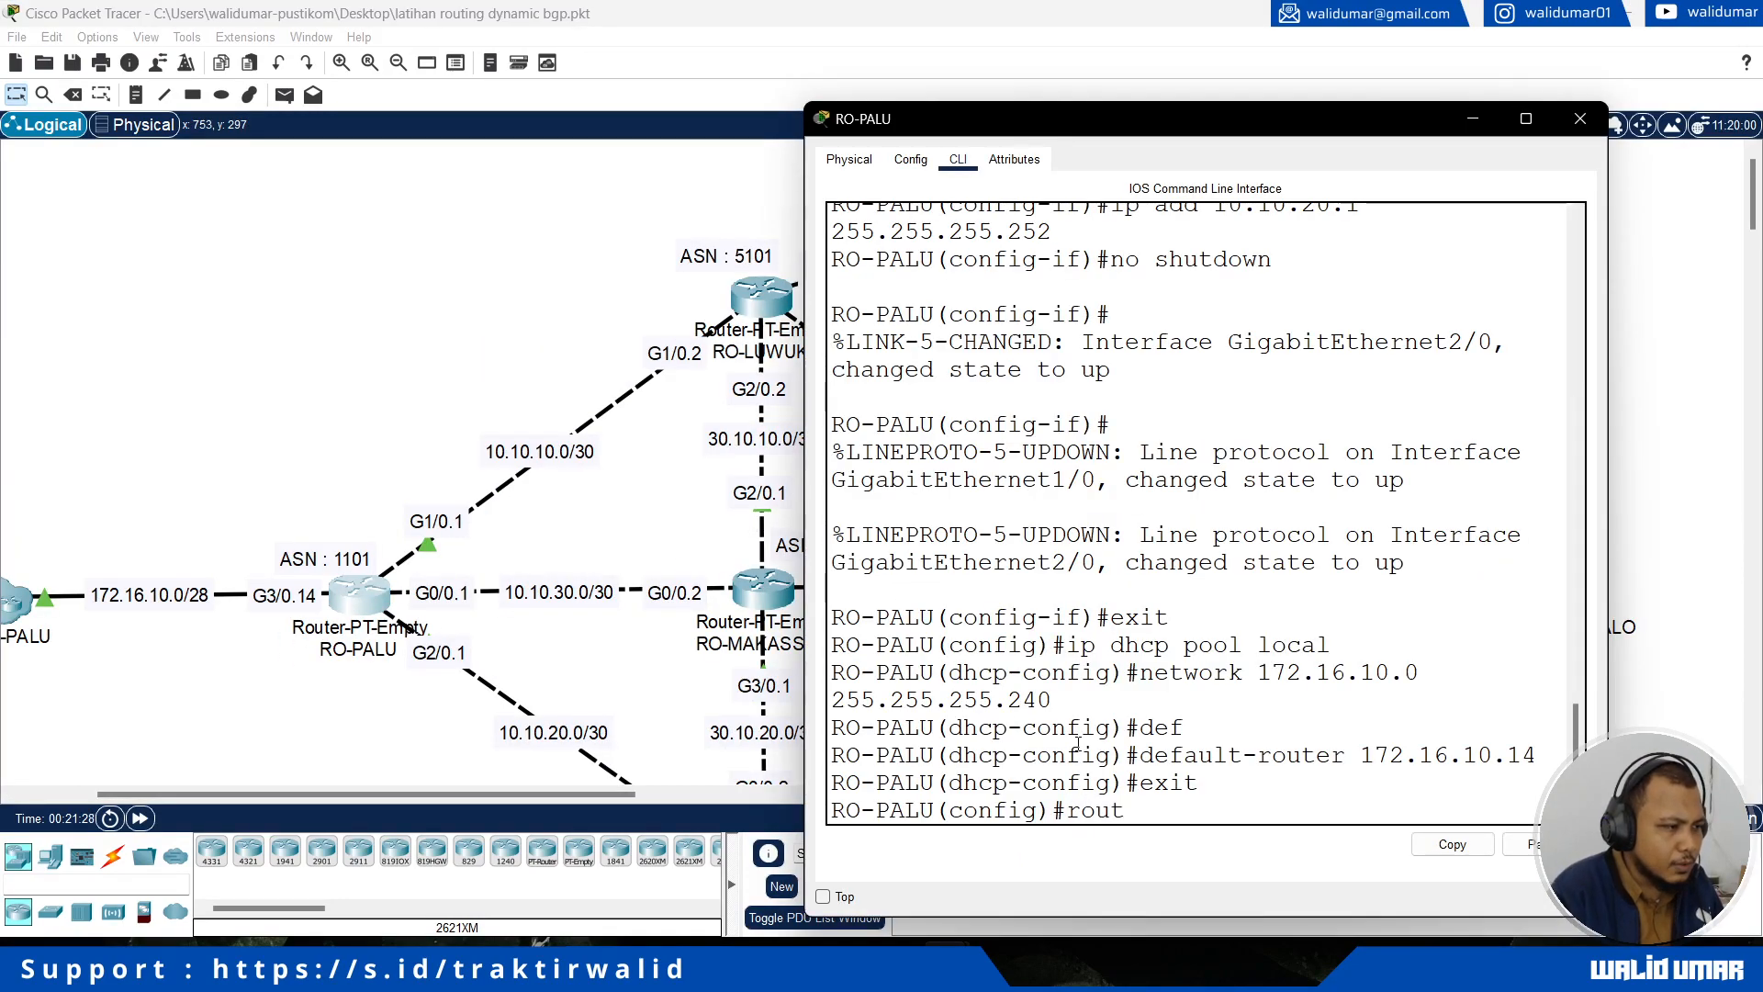
type("er bgp 1101")
key("Return")
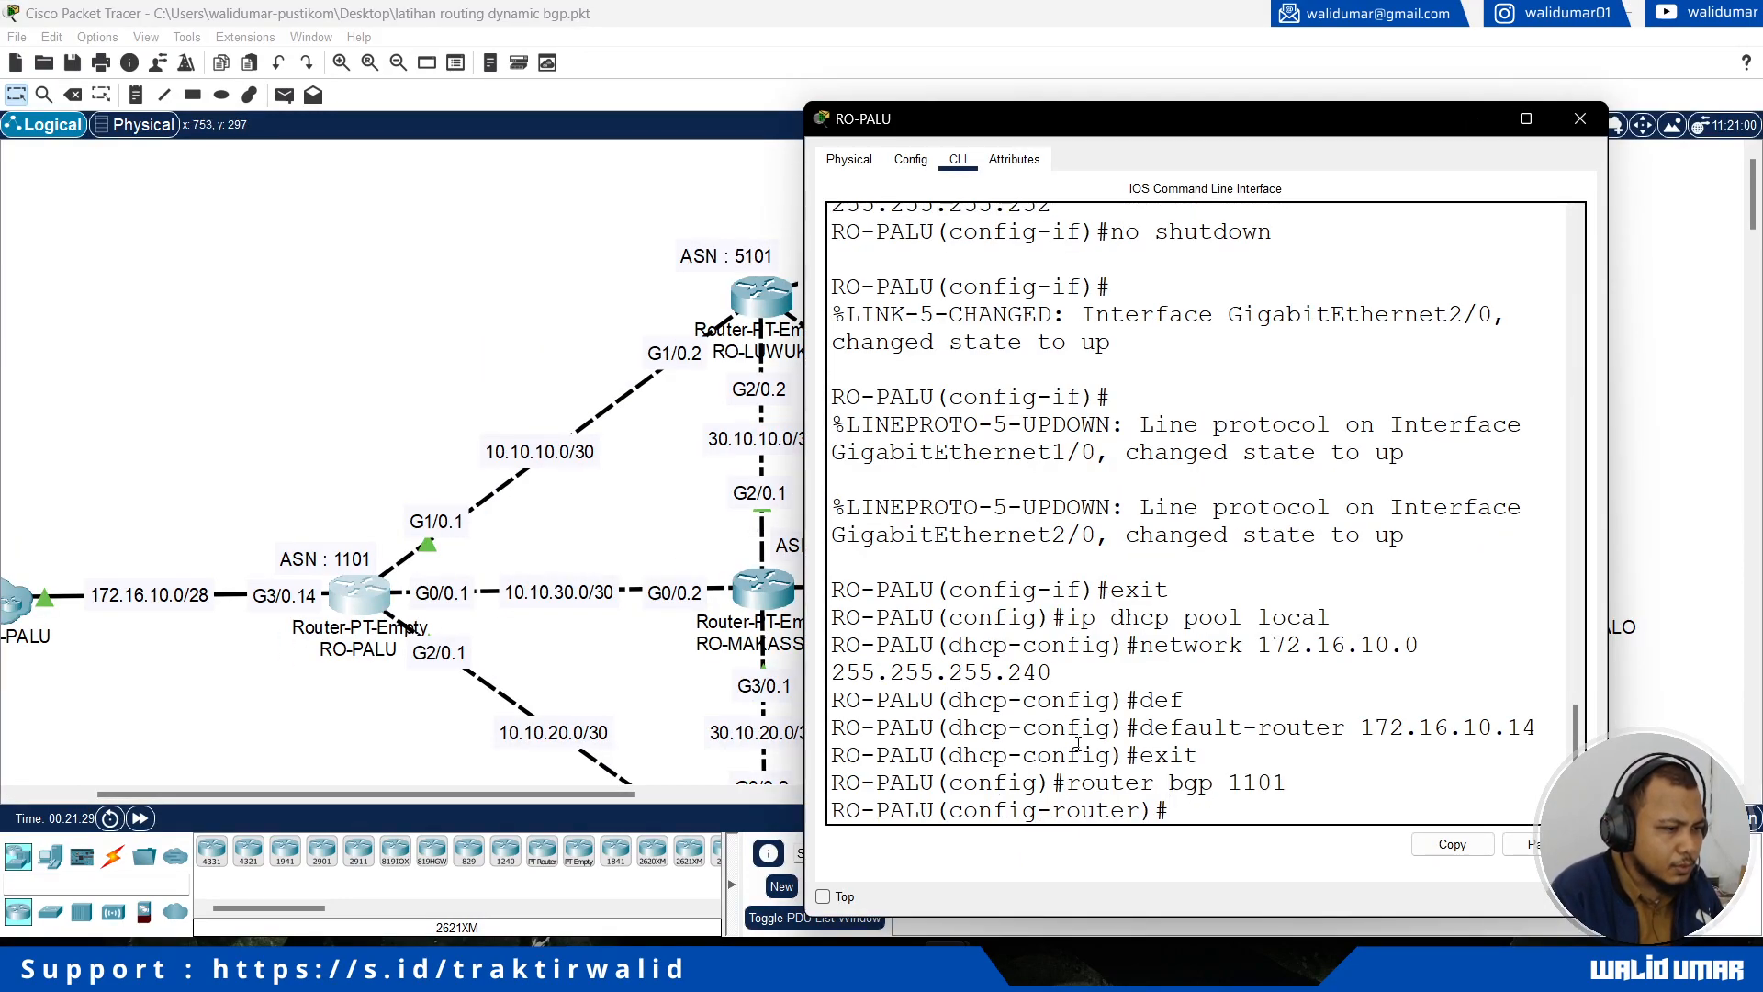
Step: Announce RO-PALU's local network 172.16.10.0 with mask 255.255.255.240 in its BGP process
type("network 172.16.10.0 ")
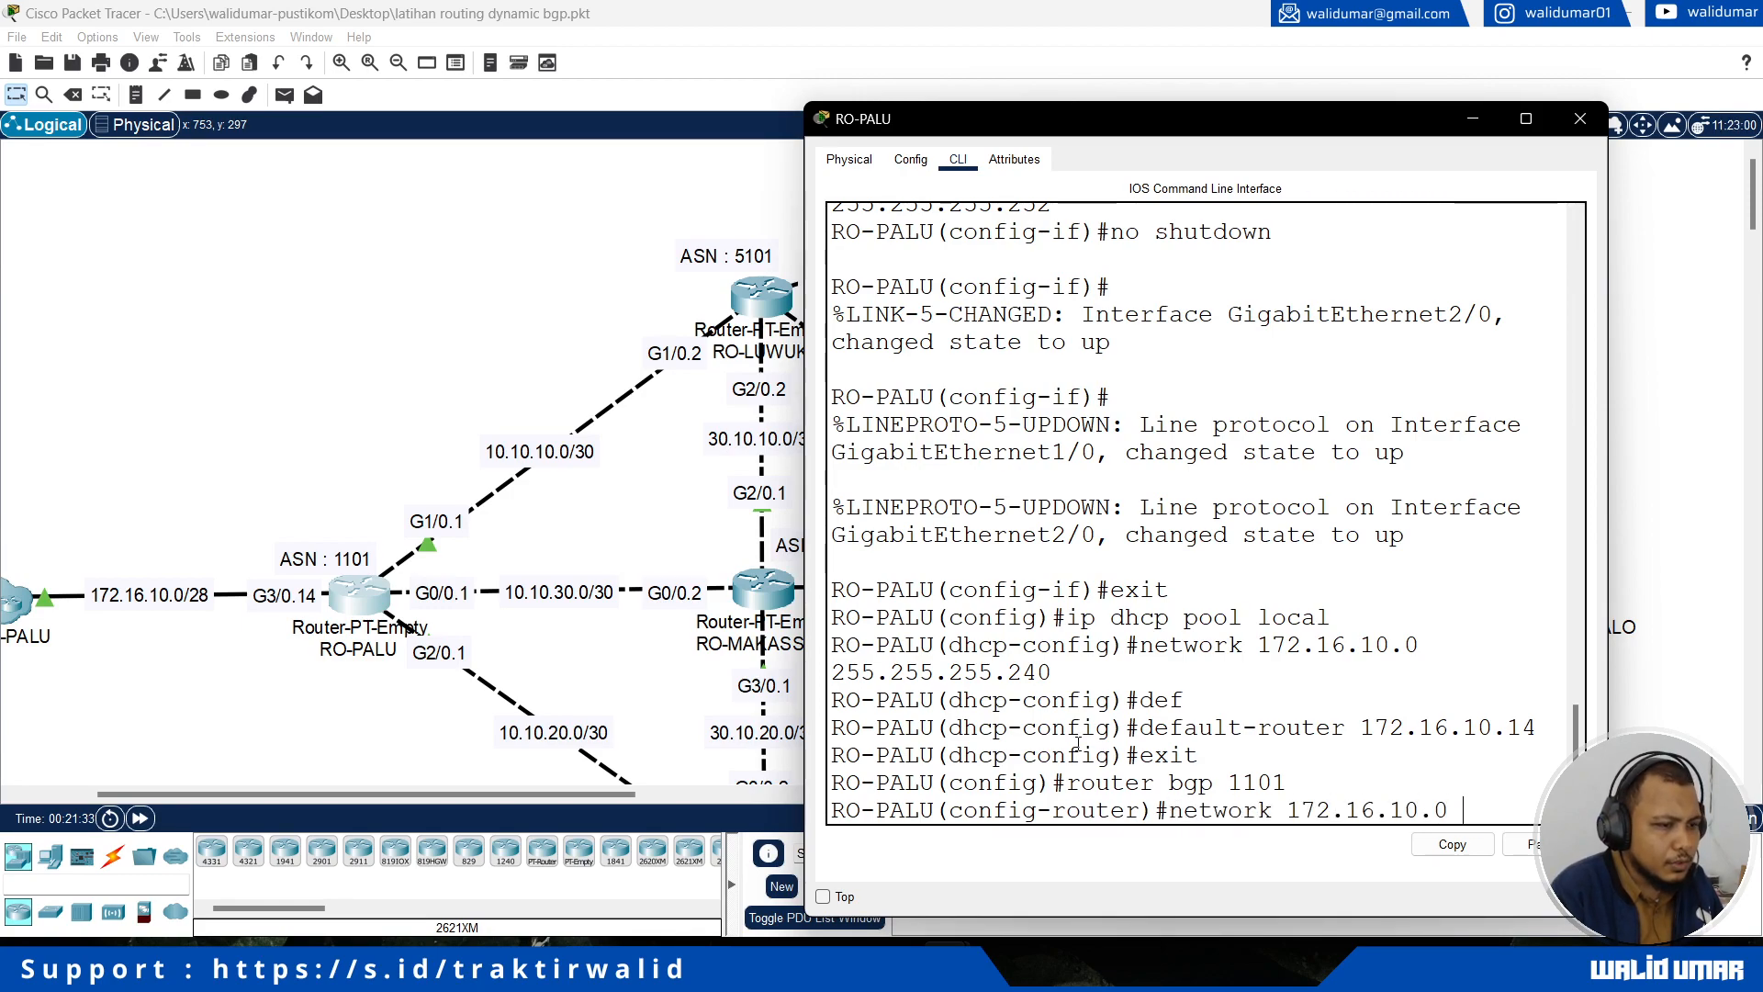
type("mask 255.2")
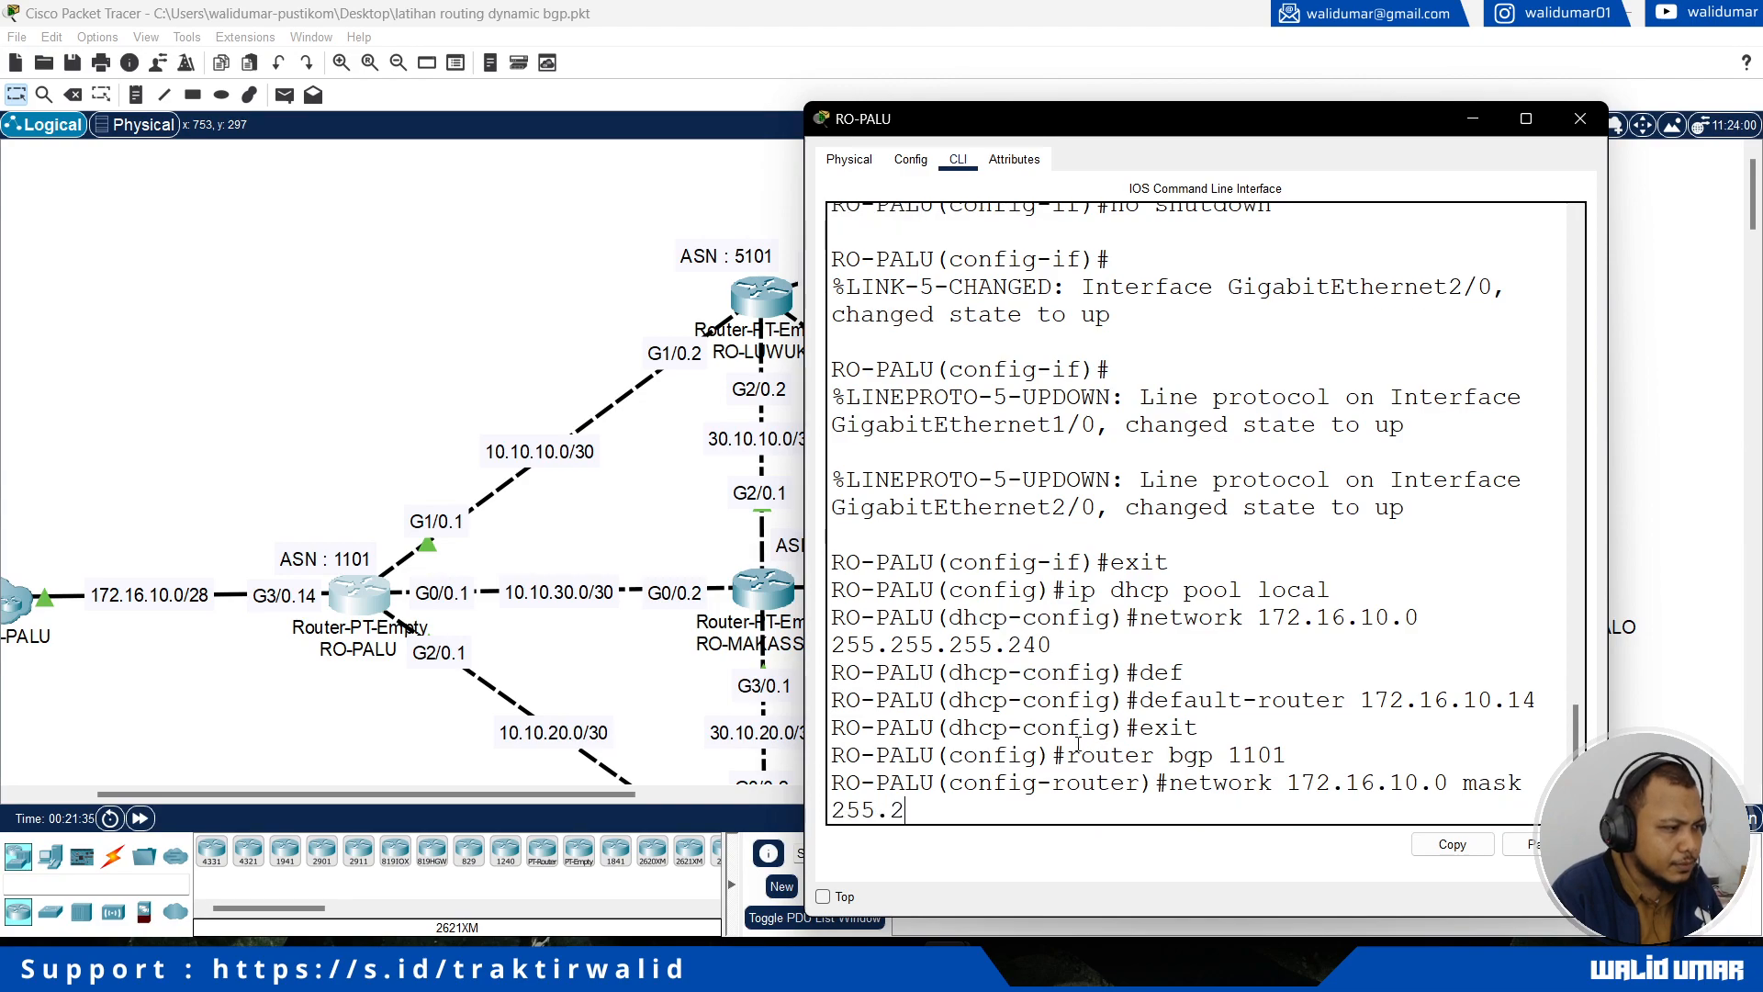
type("55.255.240")
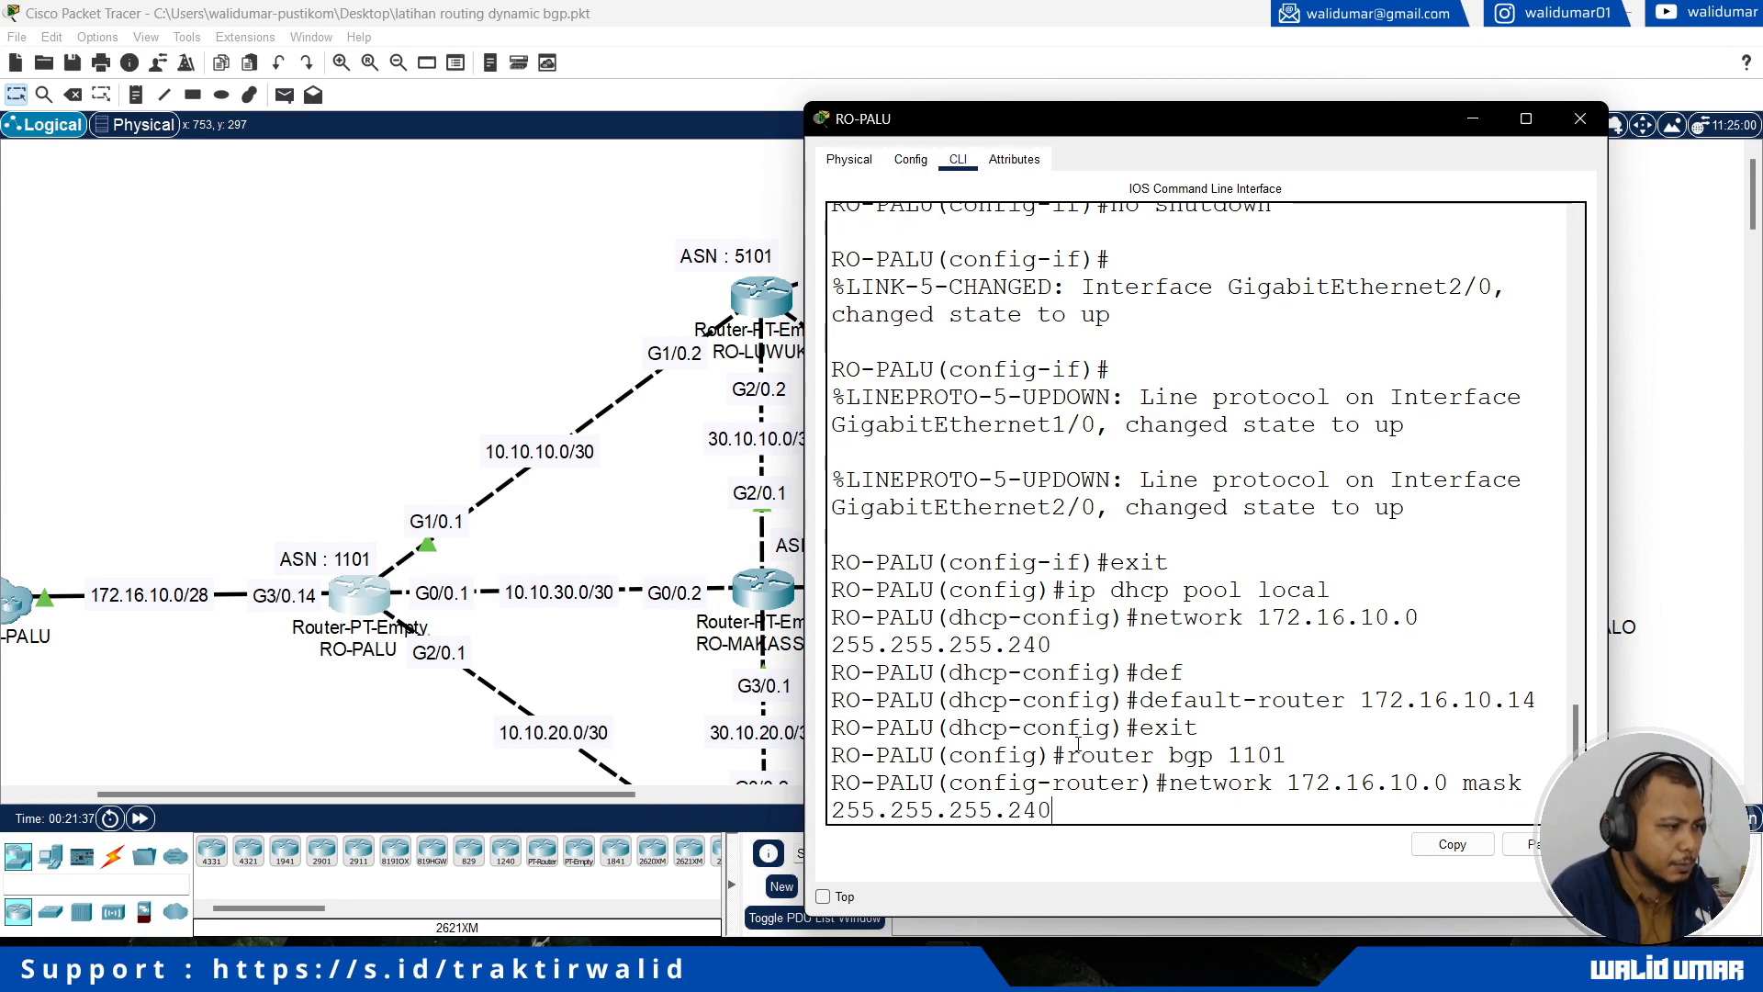
key("Return")
Step: Announce the RO-MAKASSAR link network 10.10.30.0 with mask 255.255.255.252 in RO-PALU's BGP process
type("network 10.10.30.0")
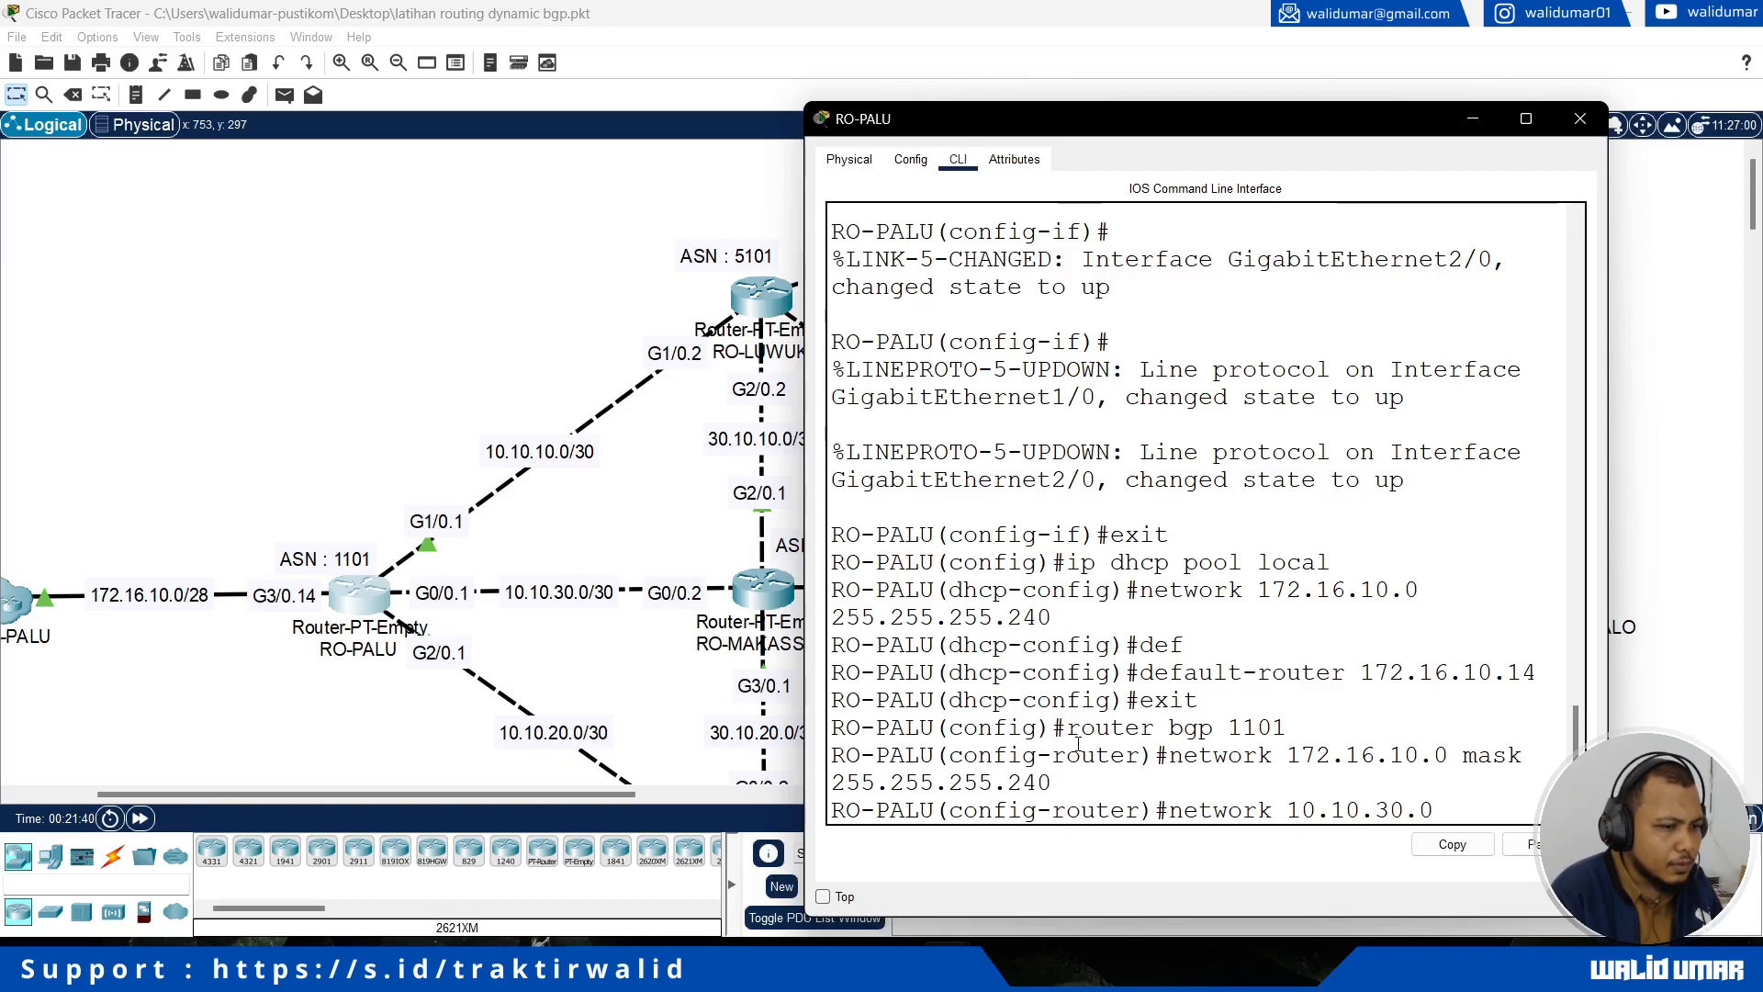
type(" mask 255.255.255.252")
key("Return")
Step: Announce the RO-LUWUK link network 10.10.10.0 with mask 255.255.255.252 in RO-PALU's BGP process
type("network 10.10.10.0 mask 255.255.255.252")
key("Return")
Step: Announce the RO-MANADO link network 10.10.20.0 with mask 255.255.255.252 in RO-PALU's BGP process
type("network 10.10.20.0 mask 25")
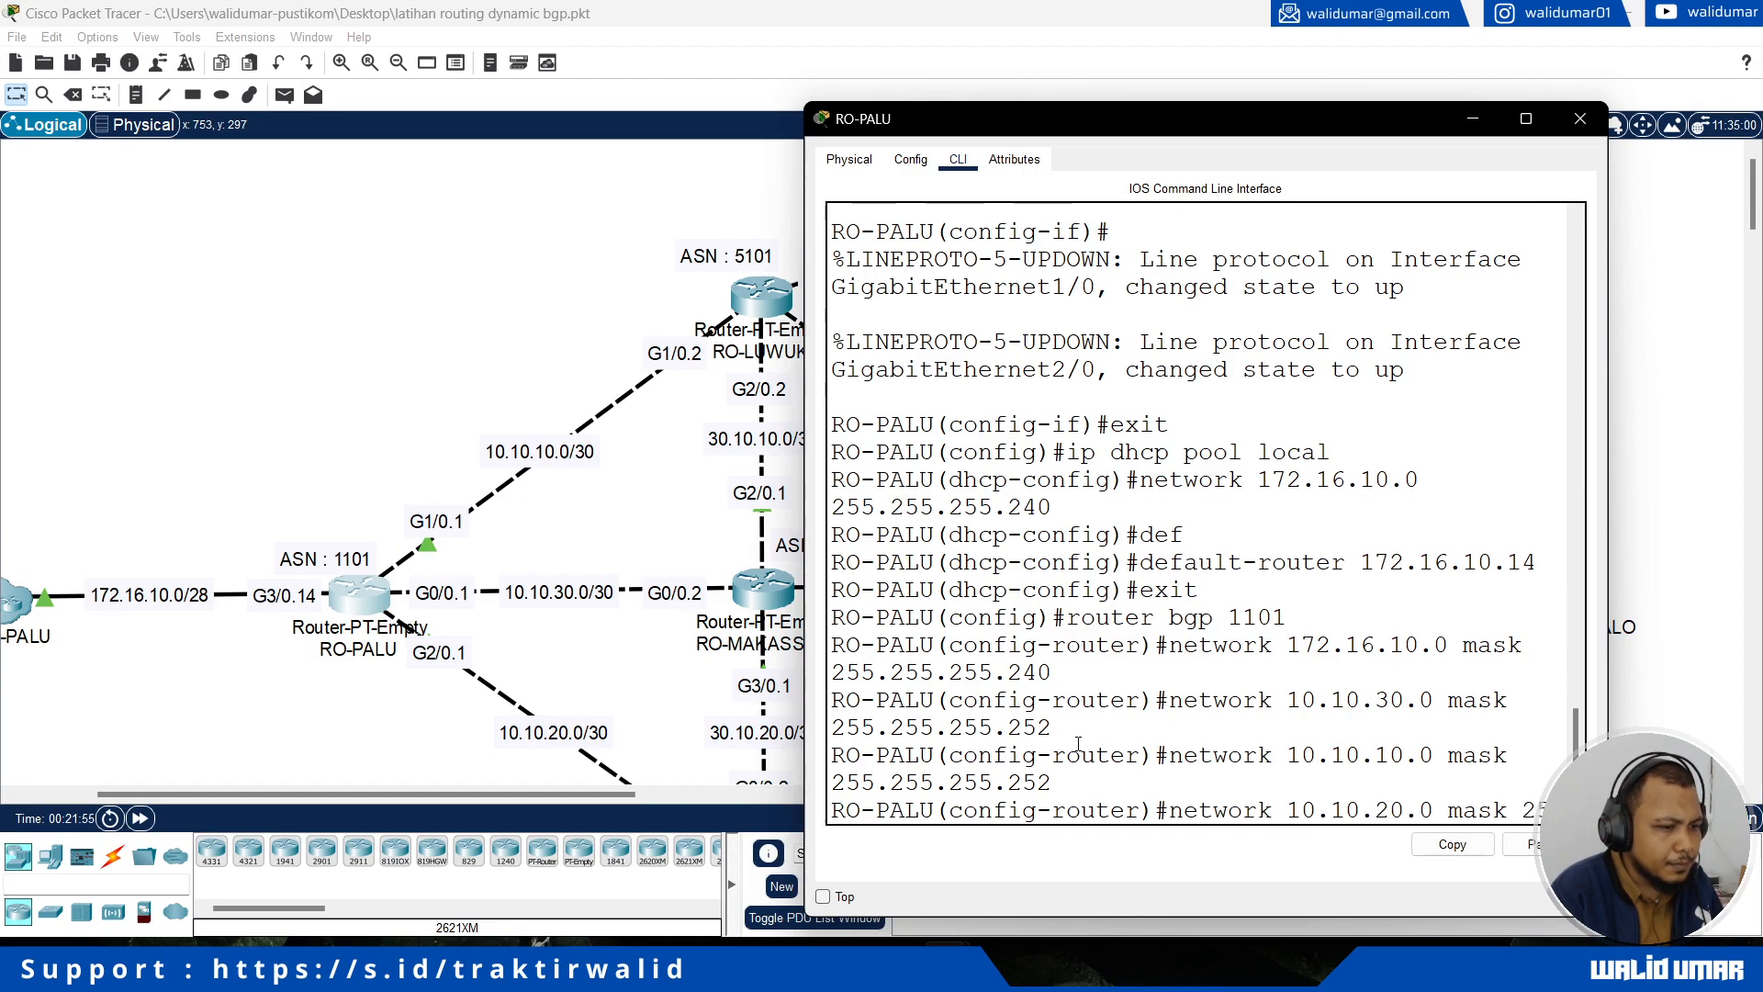
type("5.255.232")
key("BackSpace")
key("BackSpace")
type("52")
key("Return")
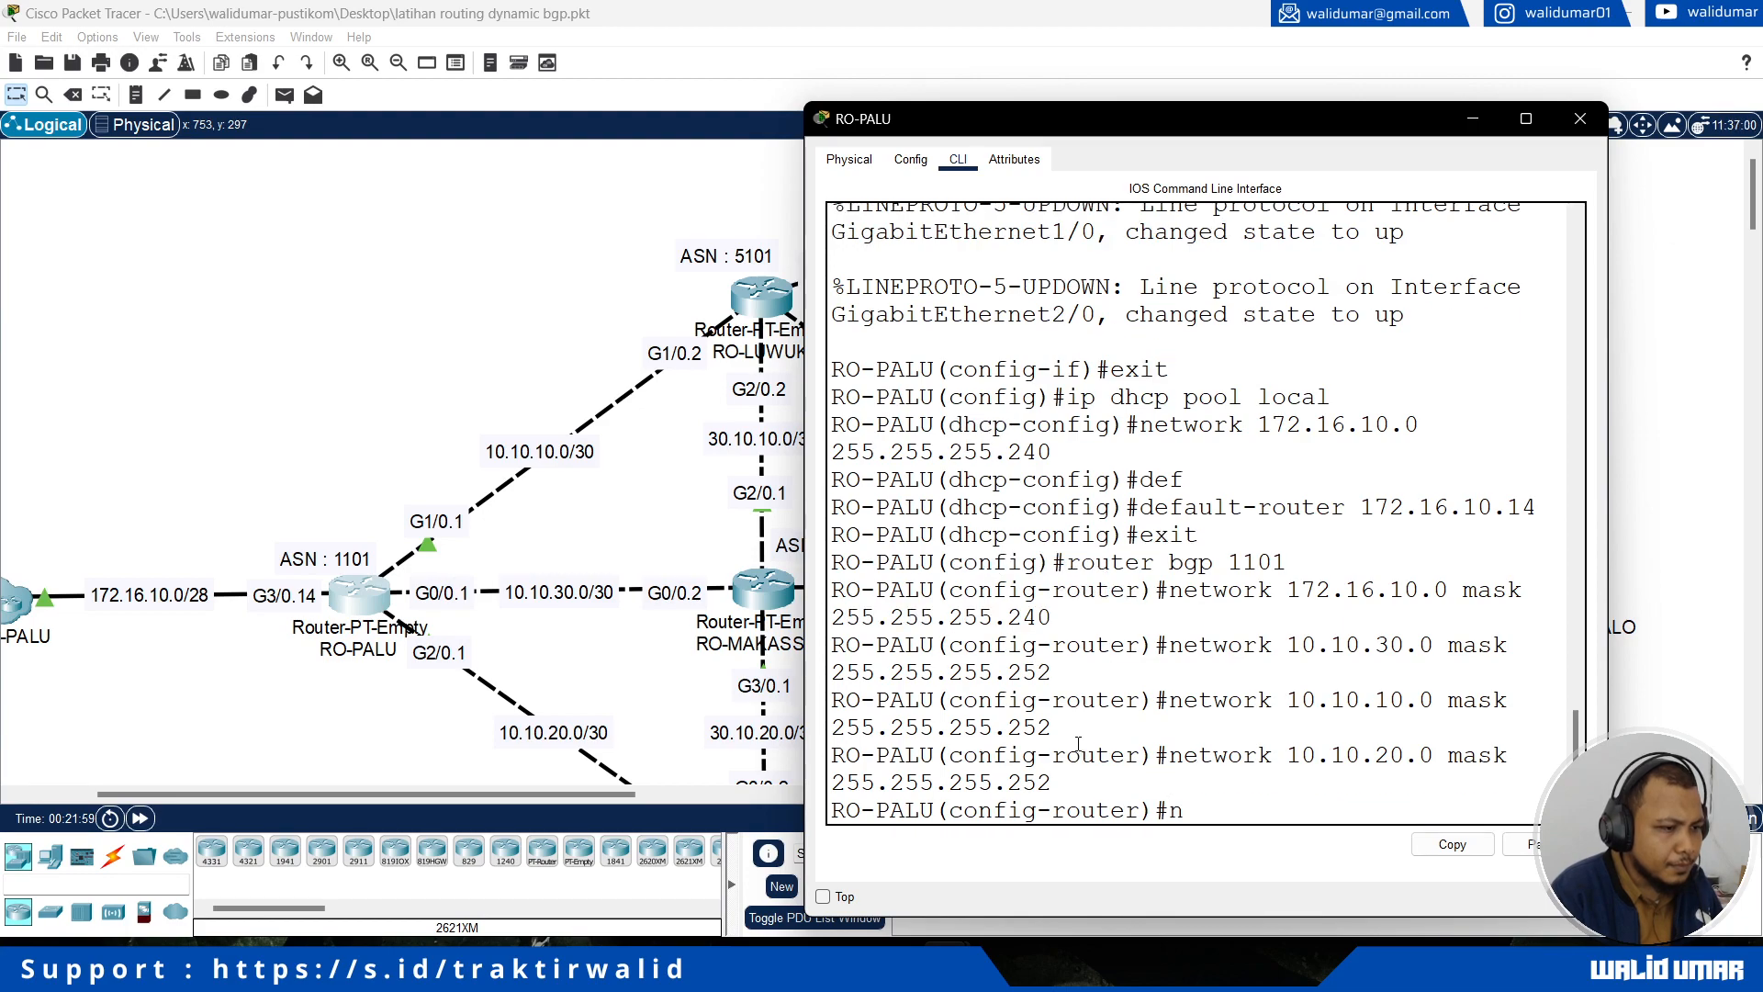
Step: Add RO-MAKASSAR as a BGP neighbor of RO-PALU with address 10.10.30.2 and remote-as 2101
type("neig")
key("Tab")
type("10.10.30.")
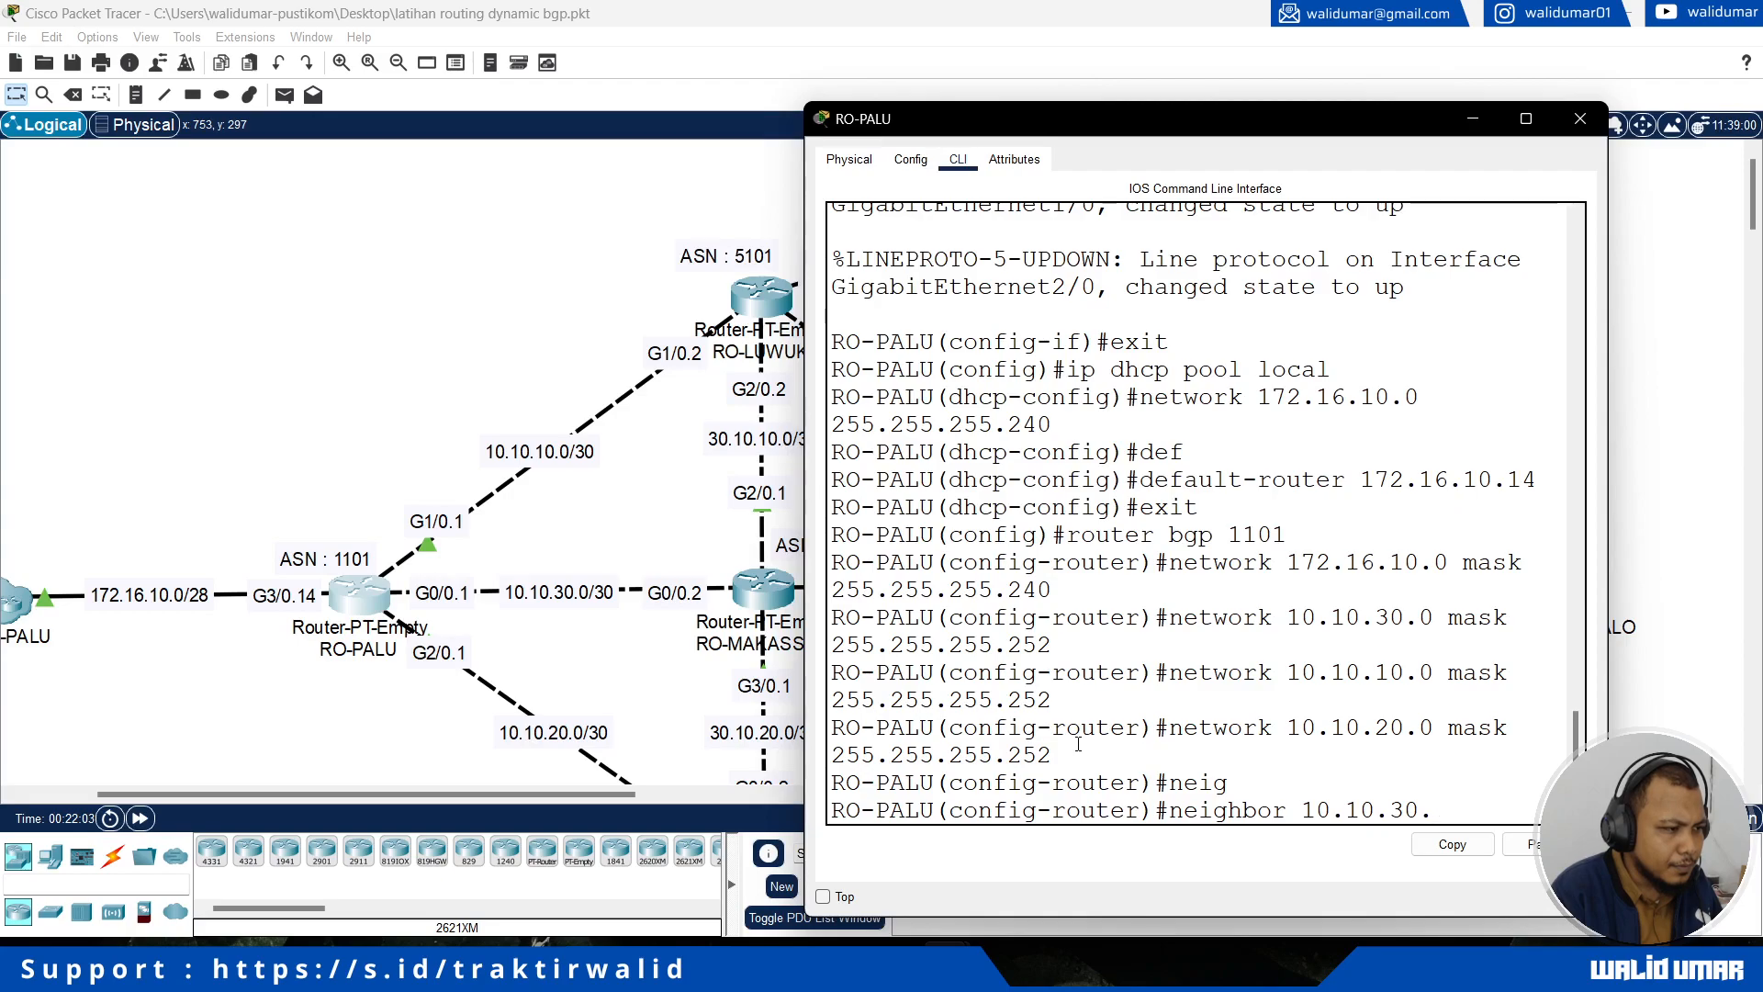
type("2 remote-as")
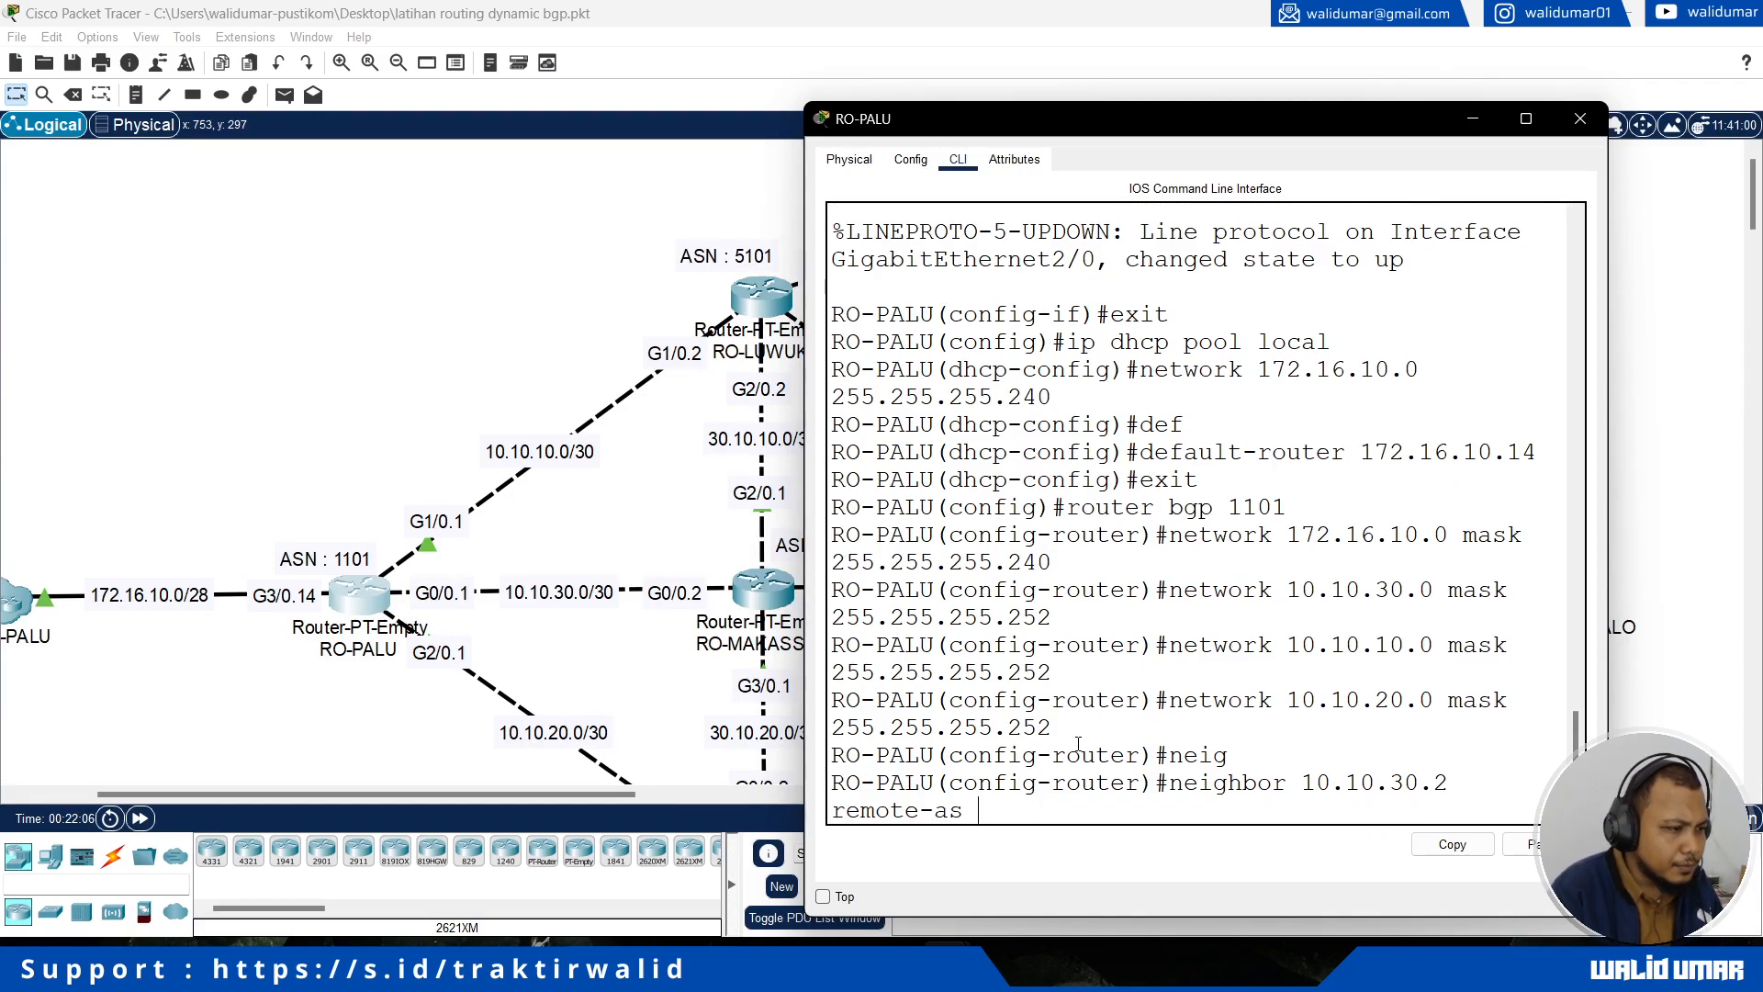
left_click_drag(593, 795, 653, 797)
scroll(780, 657, "down", 1)
key("alt+Tab")
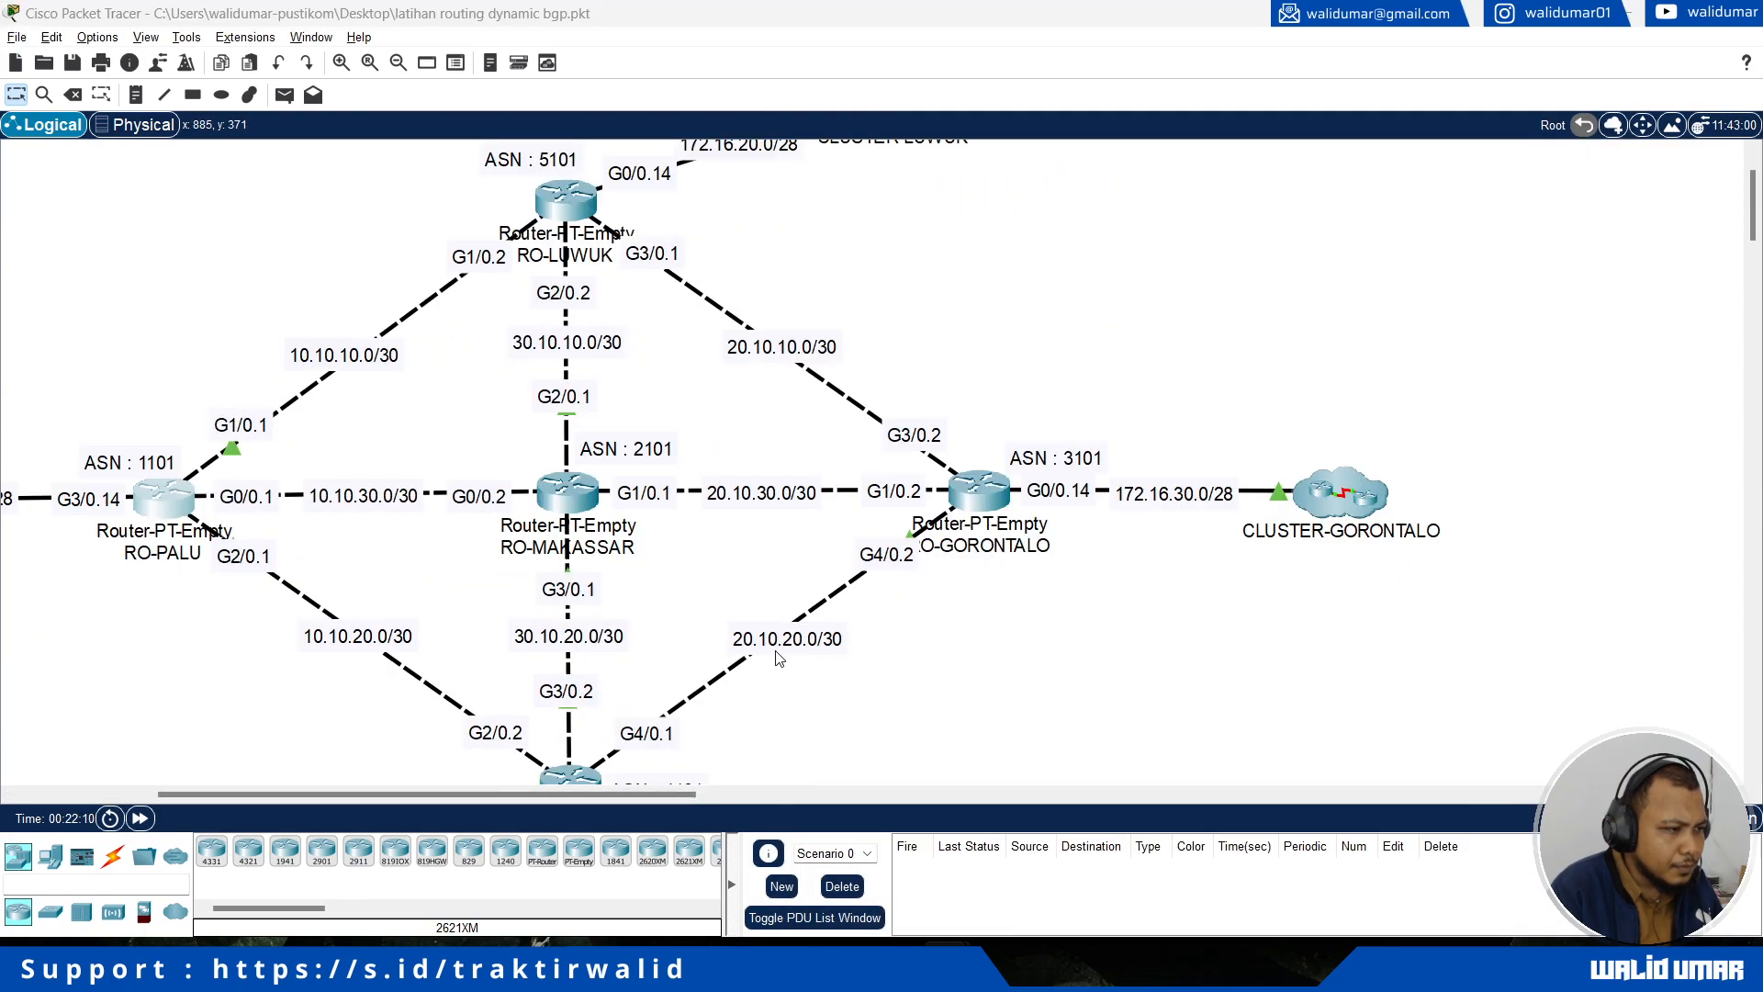
type("2101")
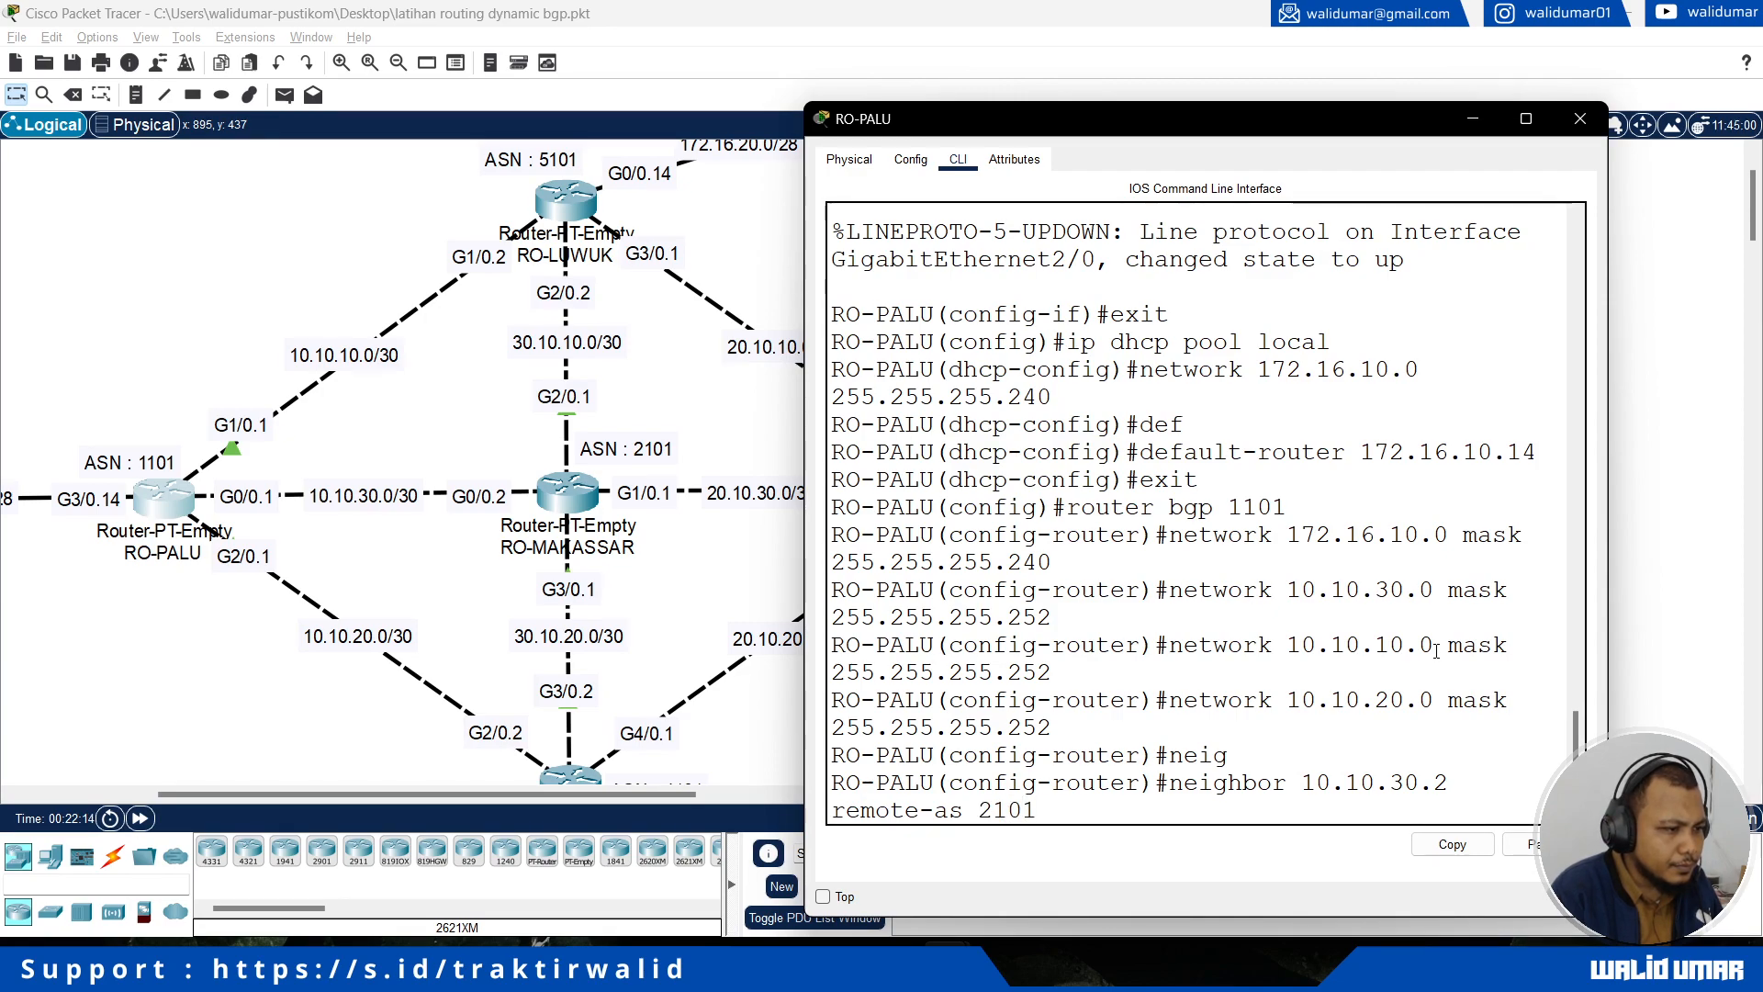
key("Return")
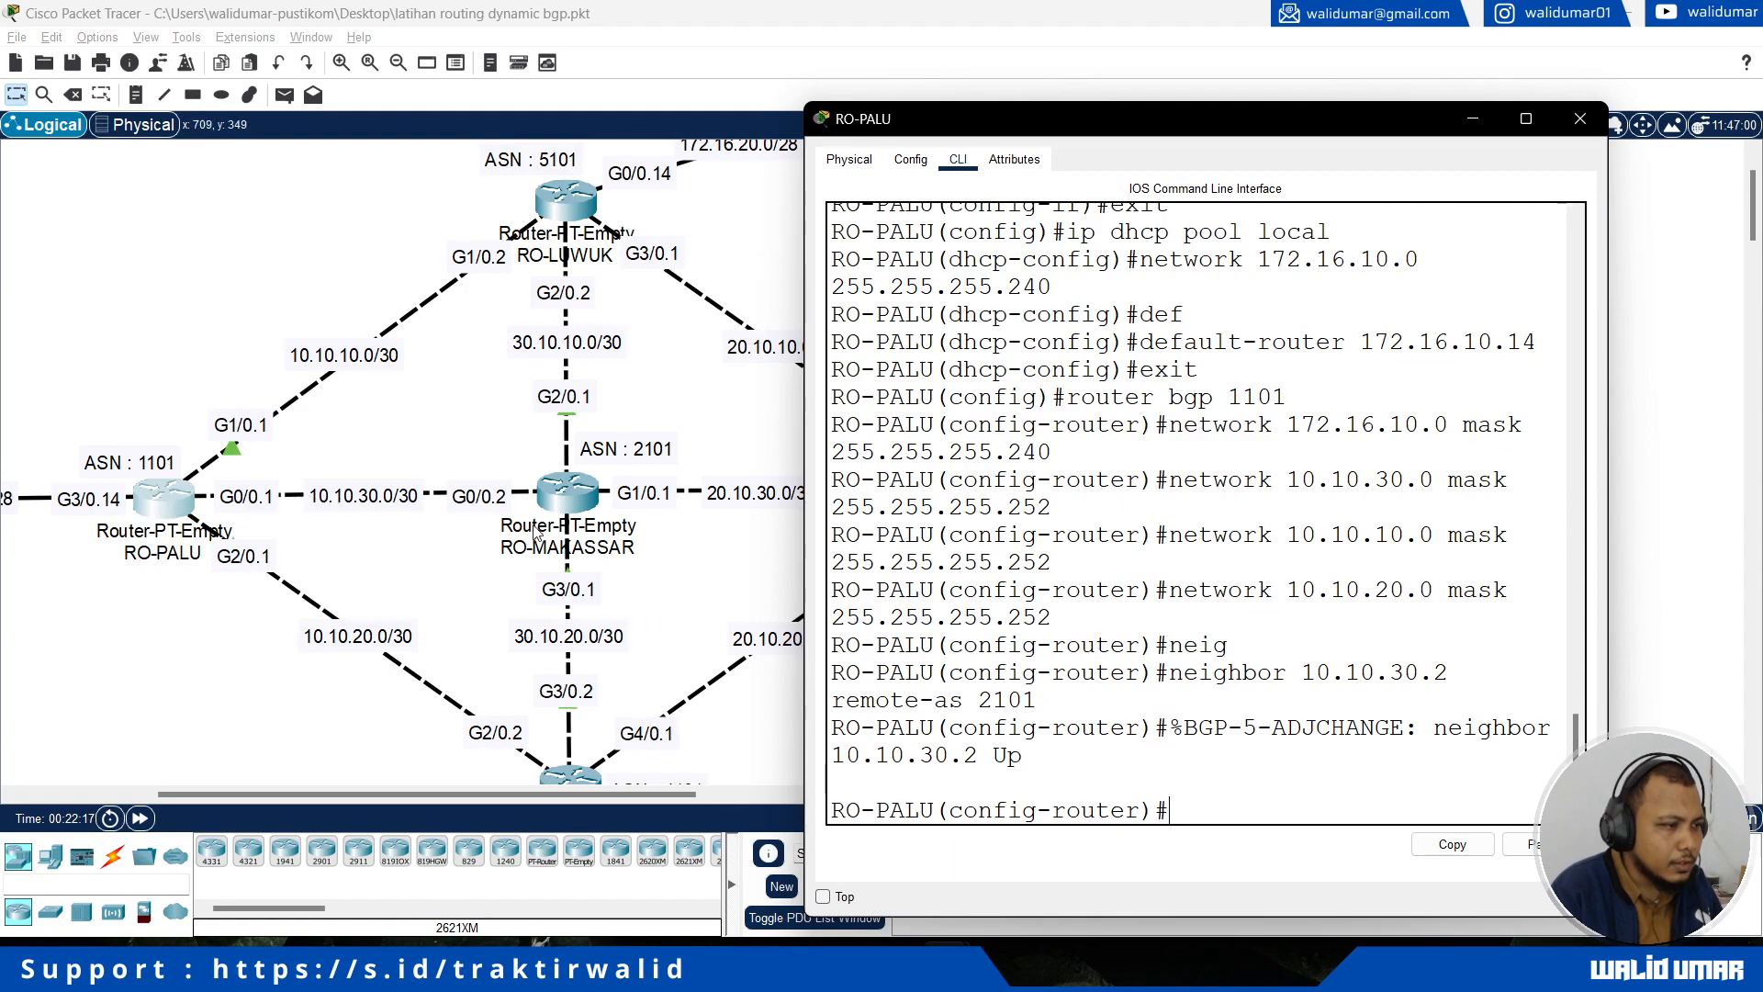
Step: Examine the BGP adjacency message for the RO-MAKASSAR neighbor in RO-PALU's console
left_click_drag(1178, 732, 1186, 753)
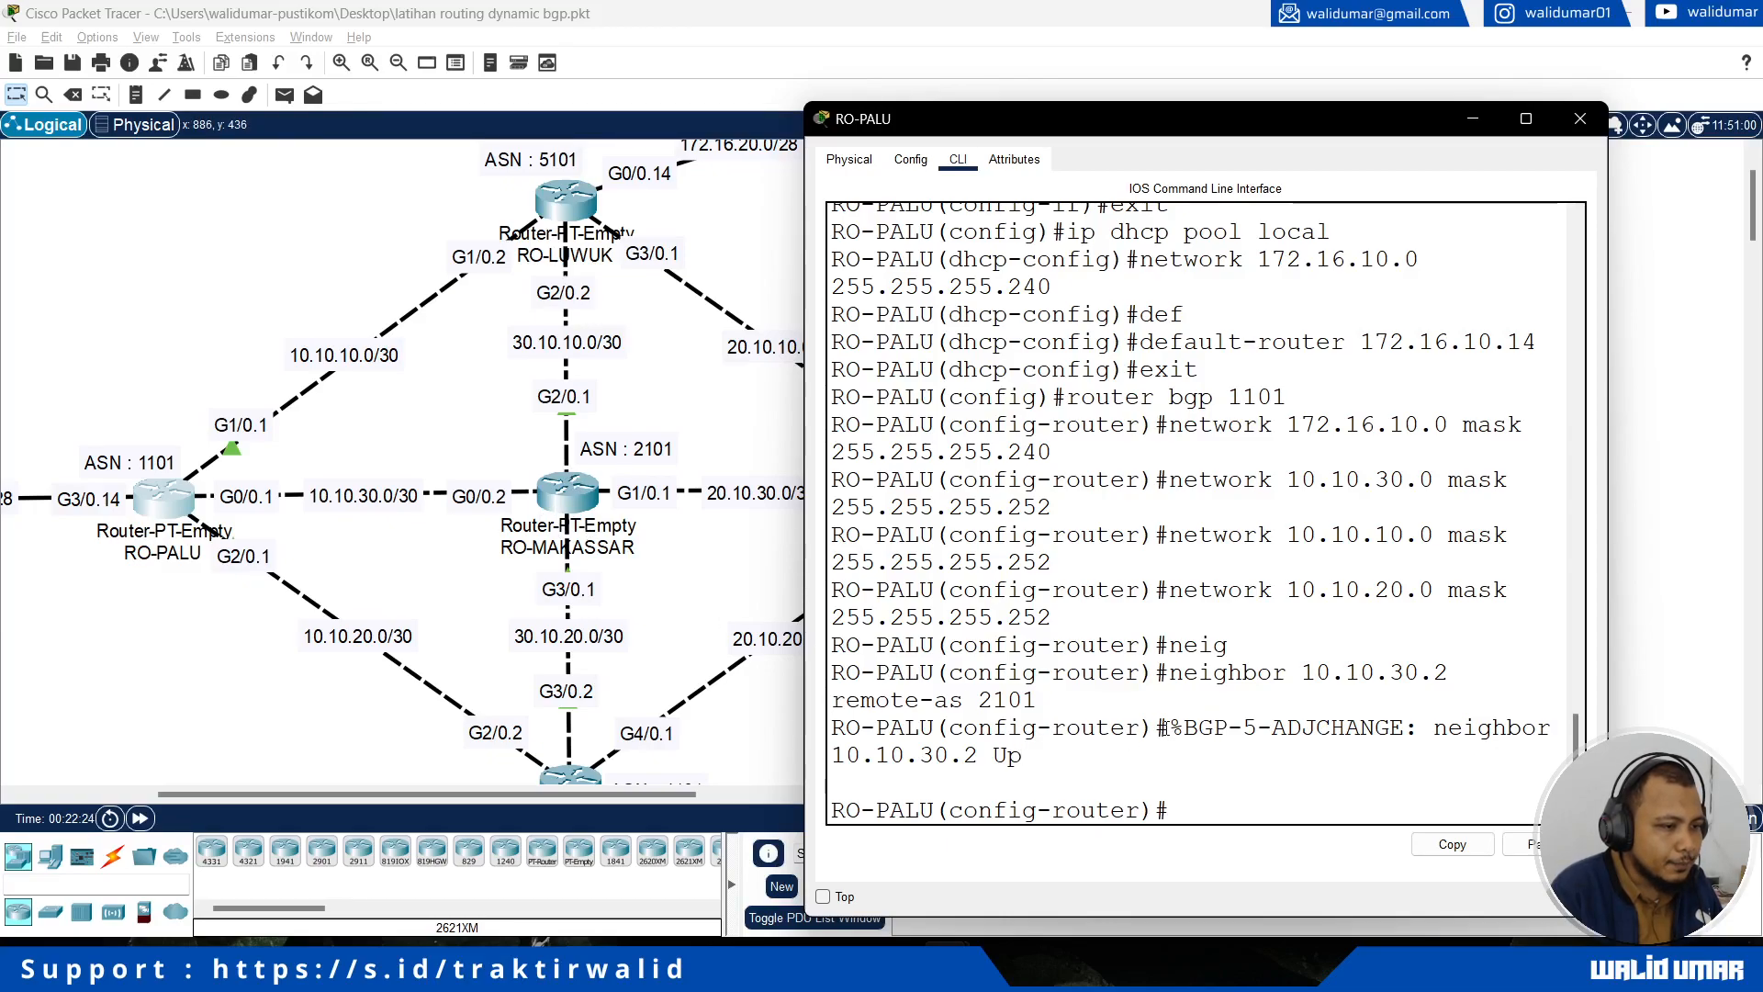
left_click_drag(1172, 727, 1209, 754)
left_click(1207, 760)
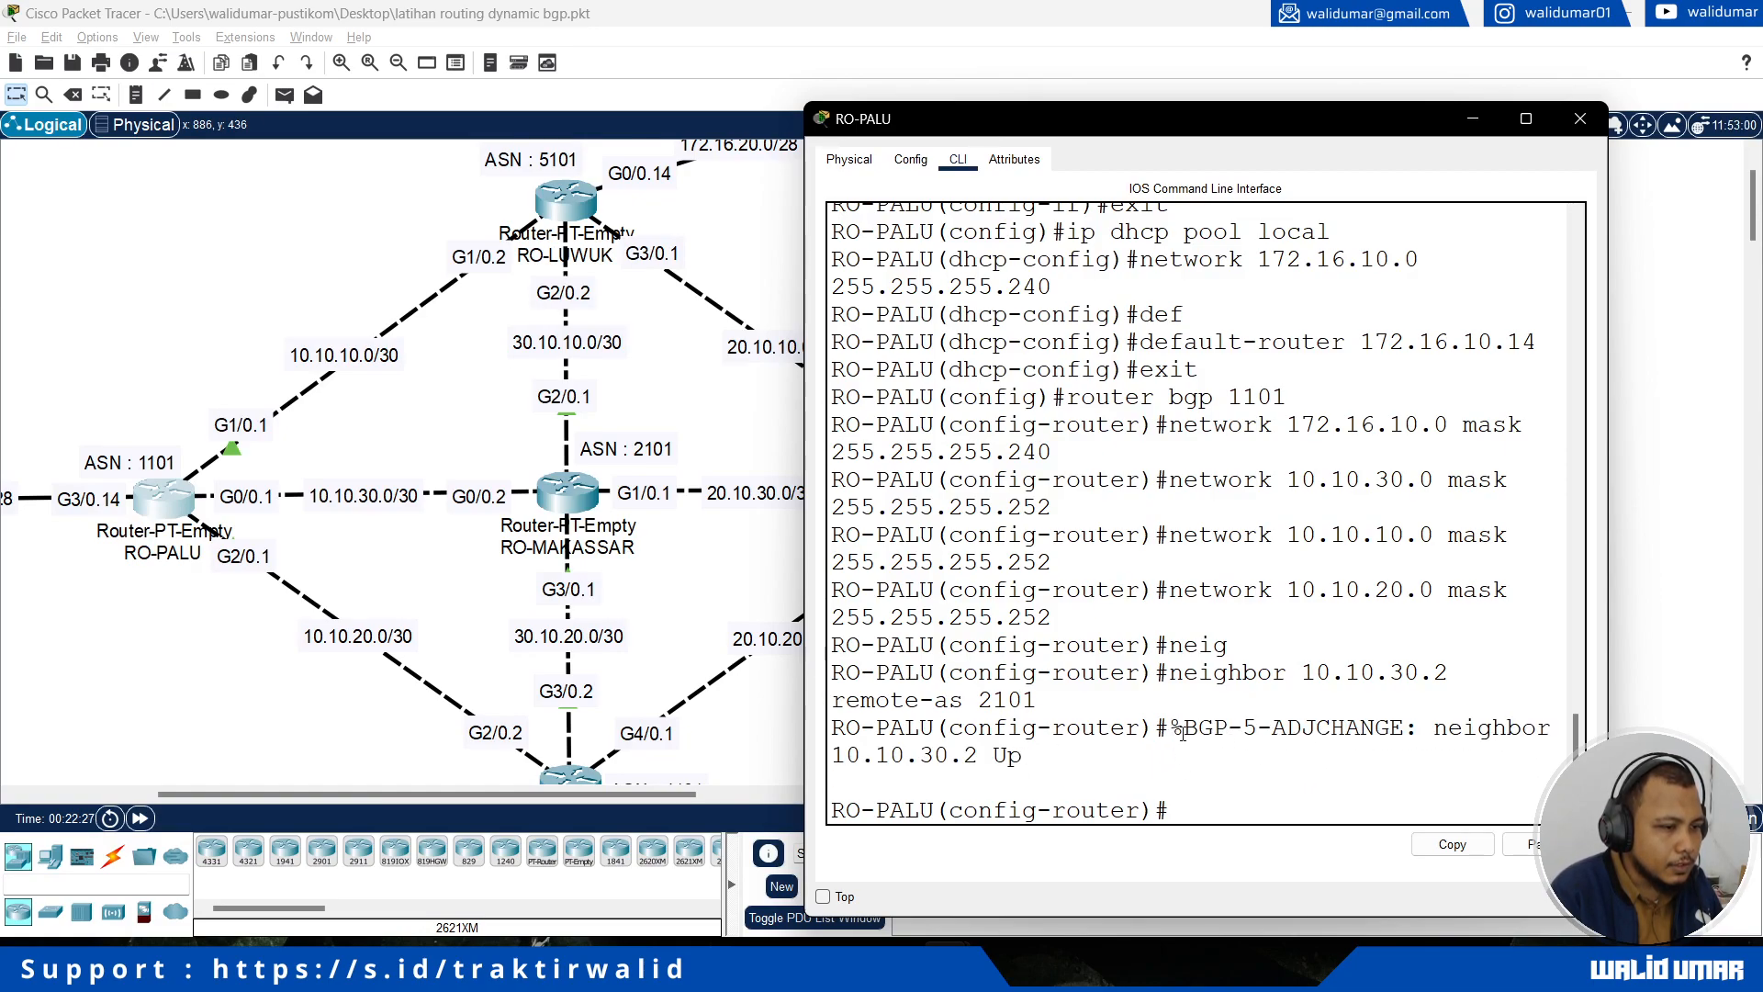
left_click_drag(1172, 727, 1203, 752)
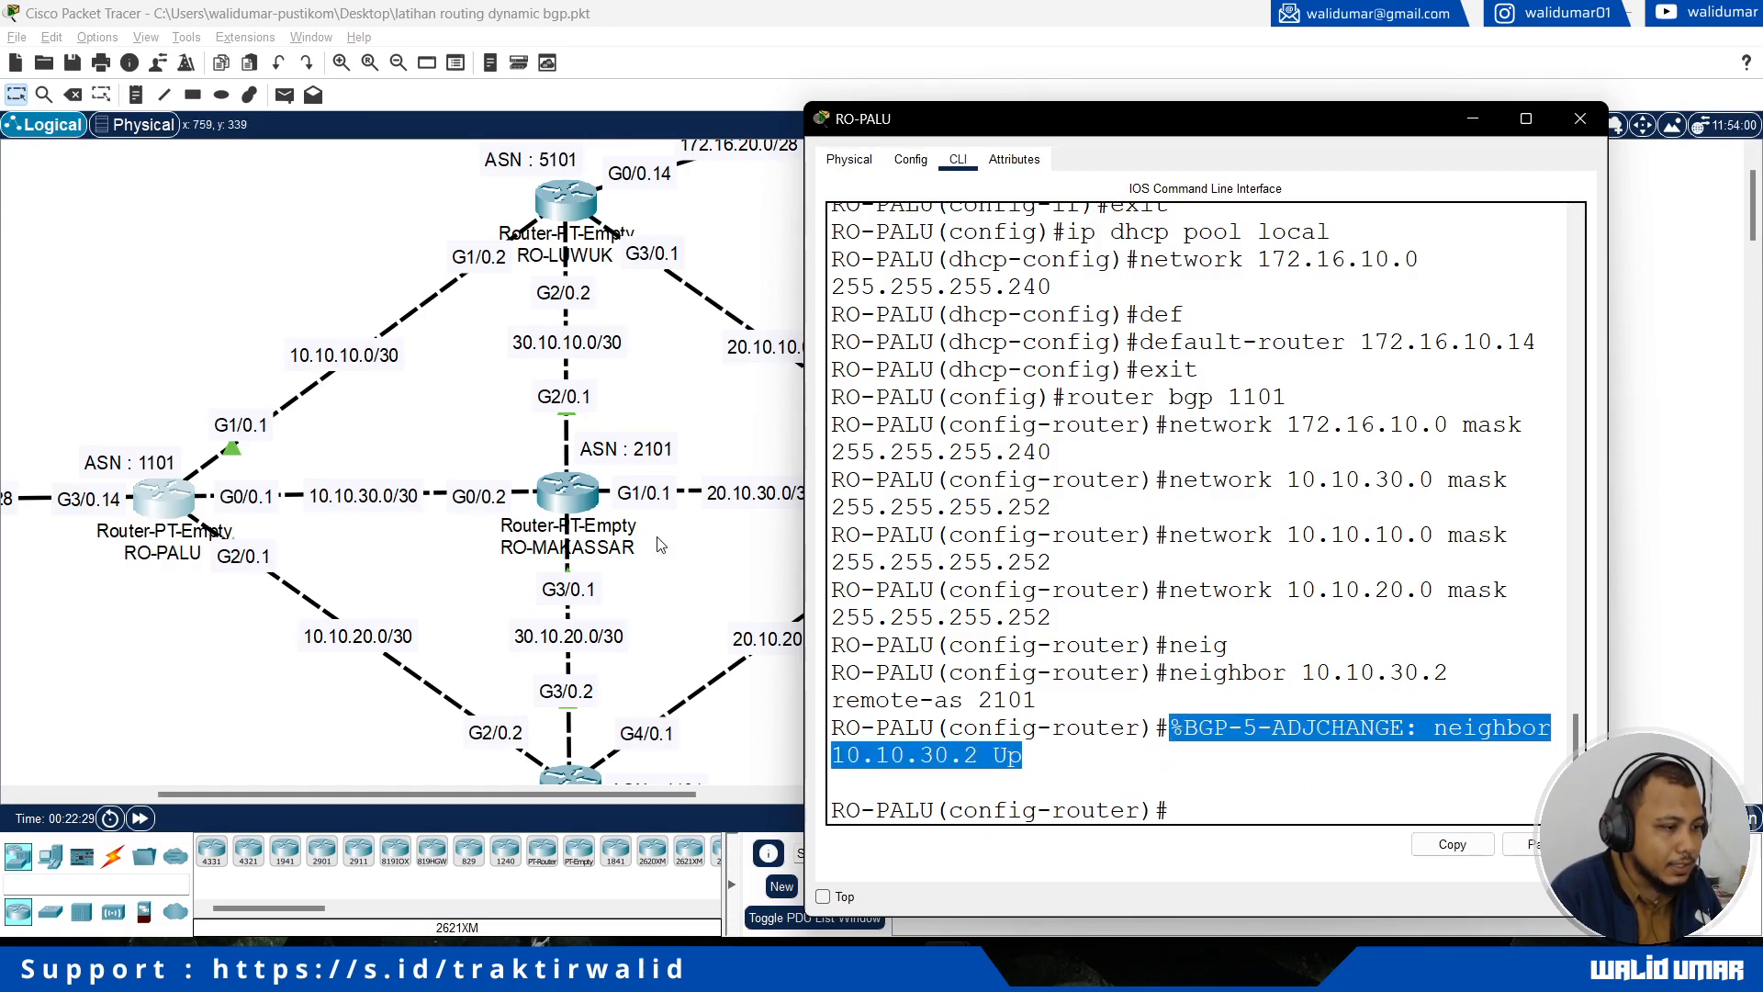
left_click(1110, 726)
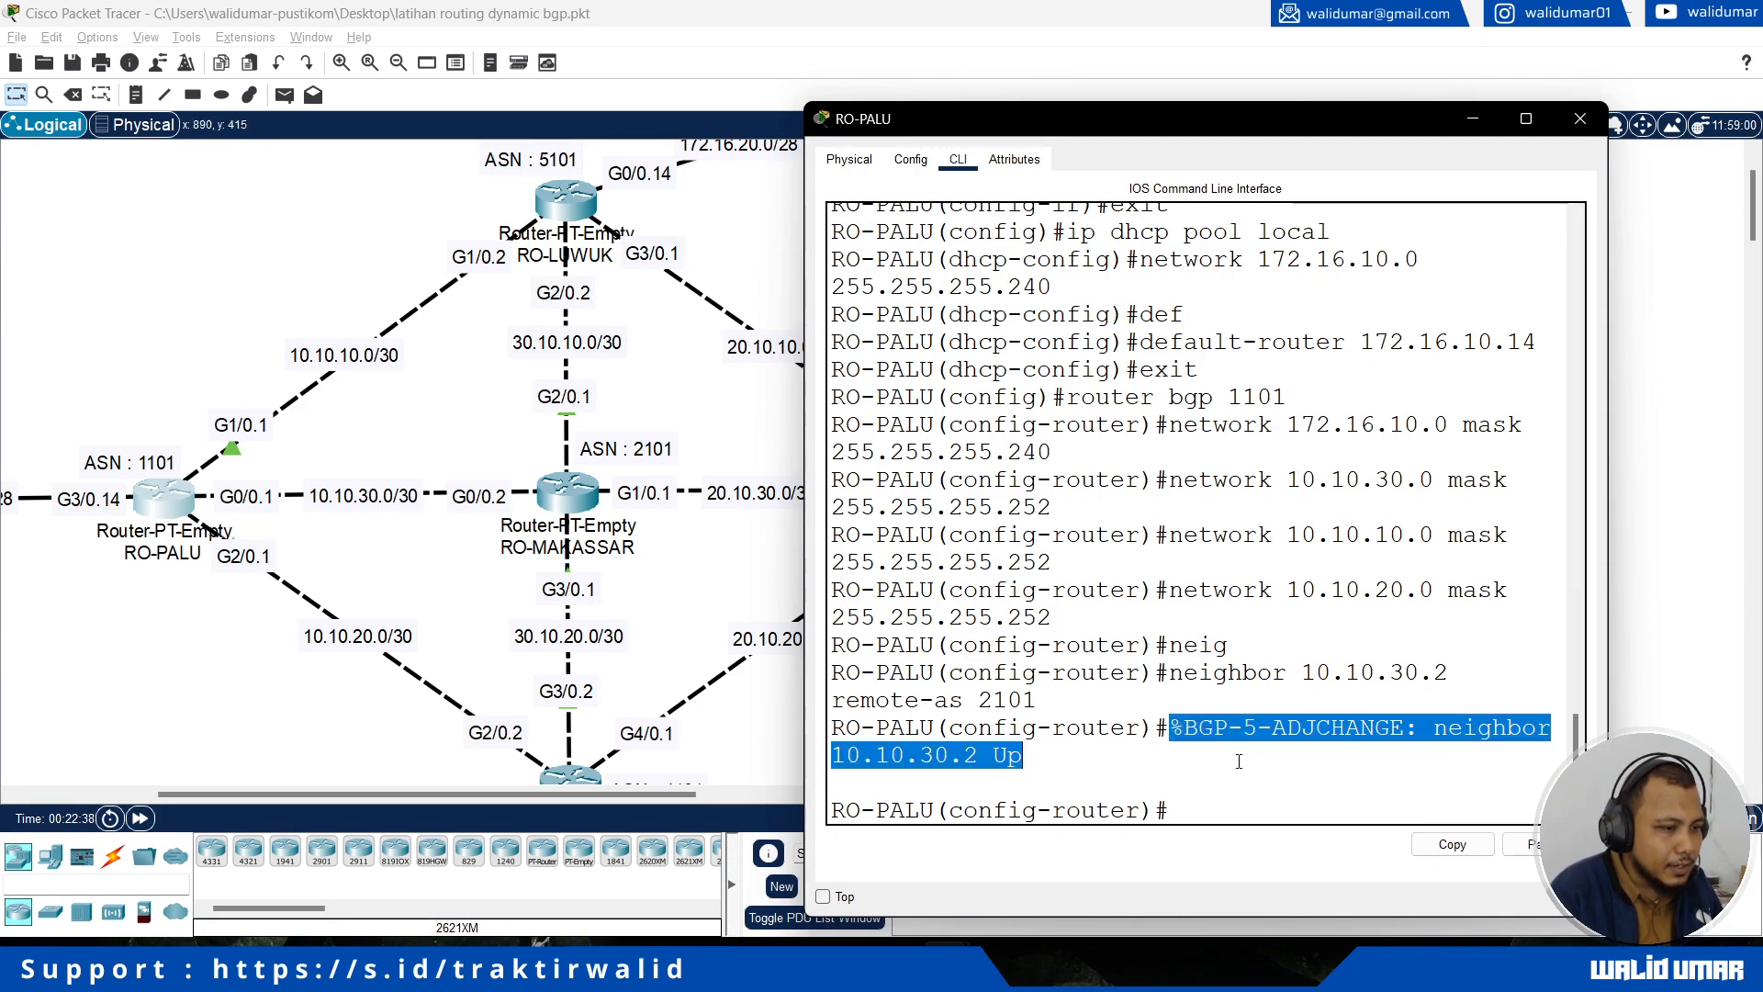
Step: Add RO-LUWUK as a BGP neighbor of RO-PALU with address 10.10.10.2 and remote-as 5101
left_click(1238, 762)
left_click_drag(1176, 728, 1224, 759)
left_click(1224, 759)
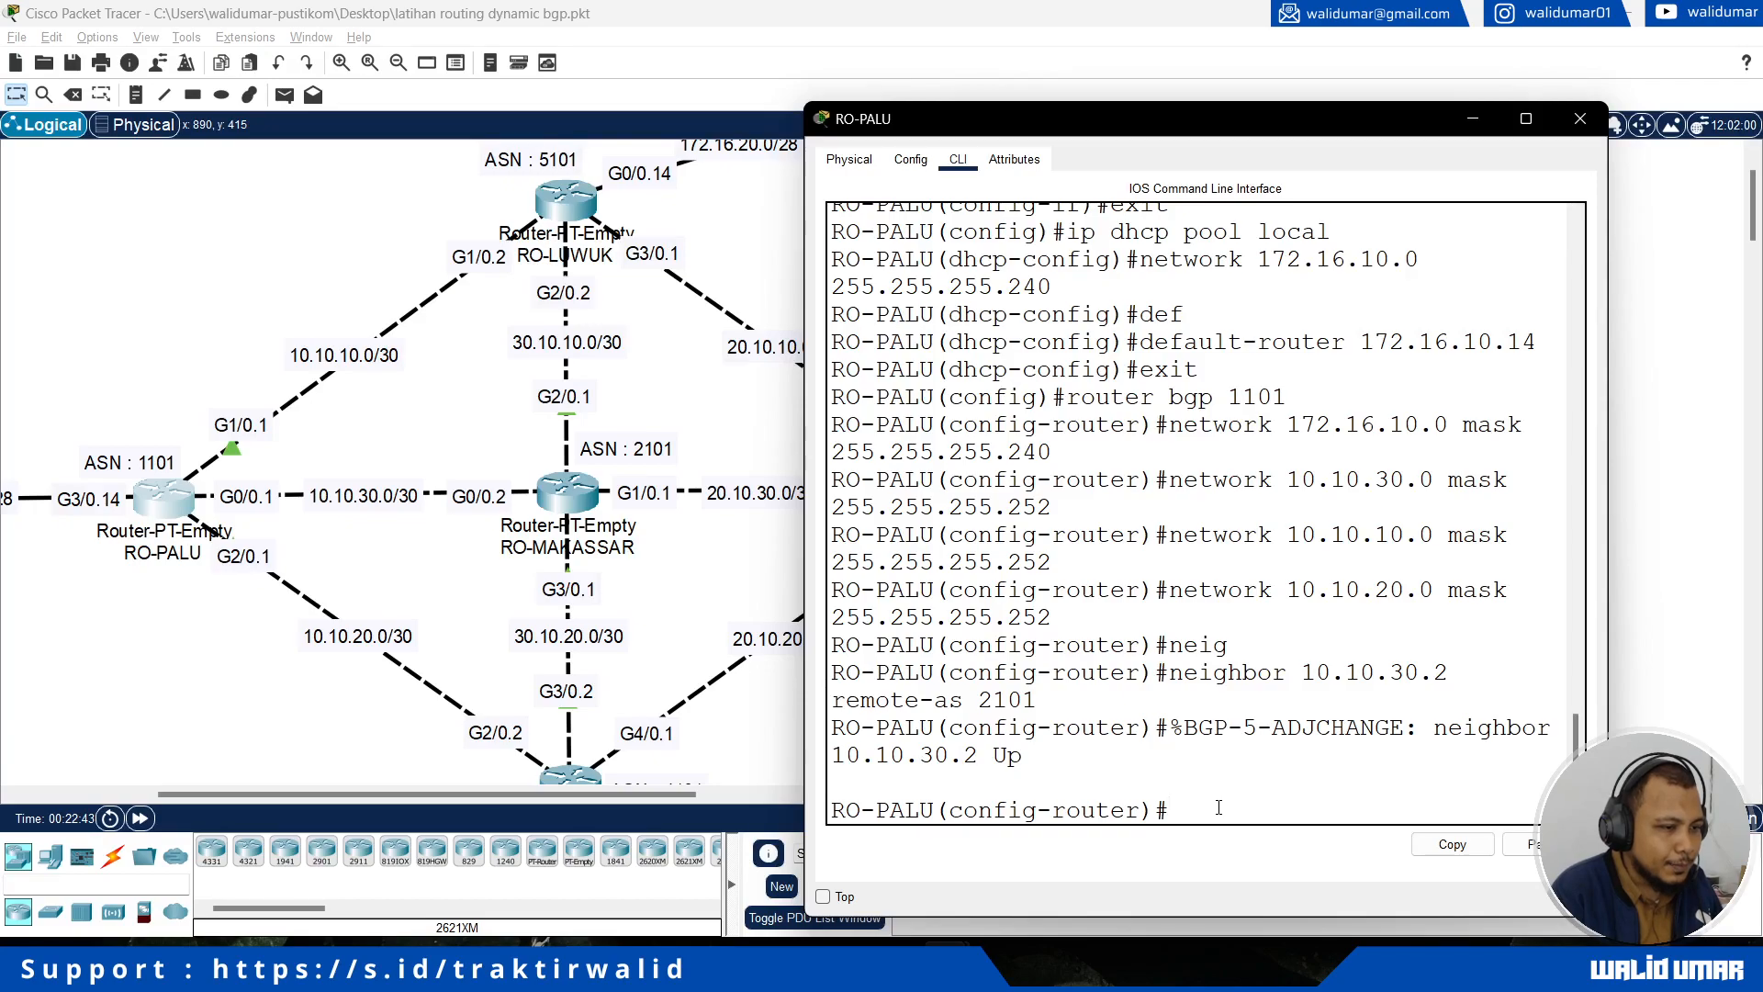
type("neighbor 10.10.10.2 remote-as ")
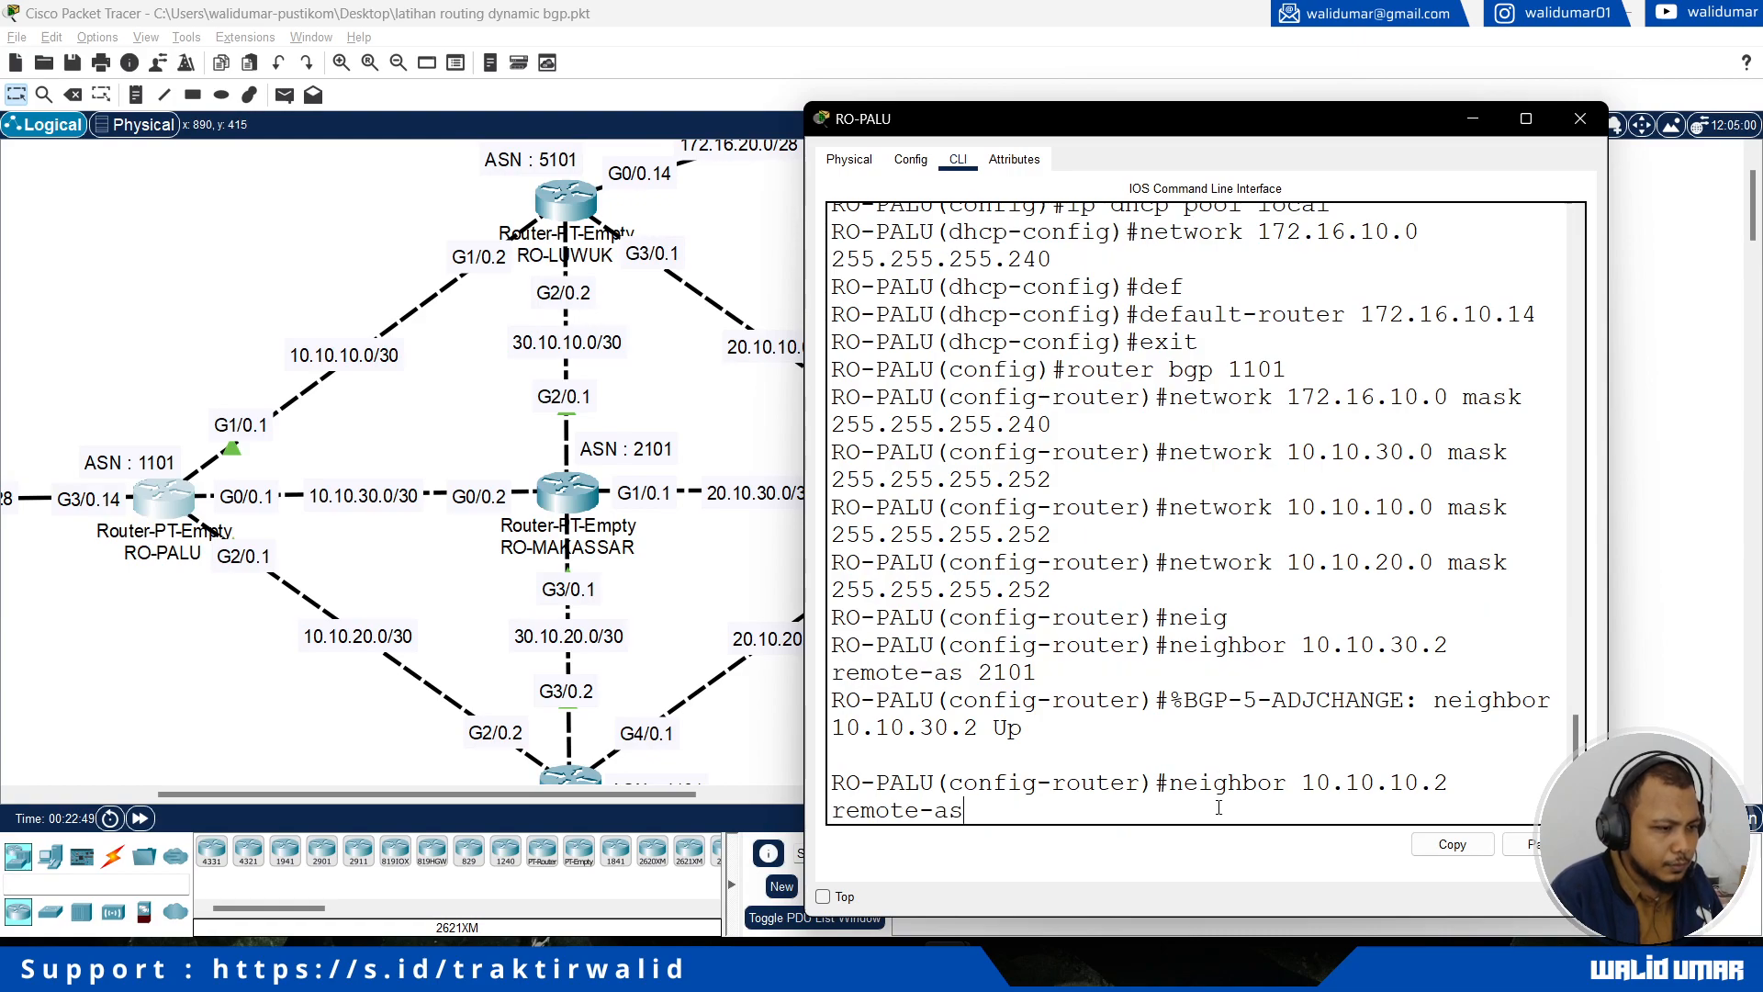
type("5101")
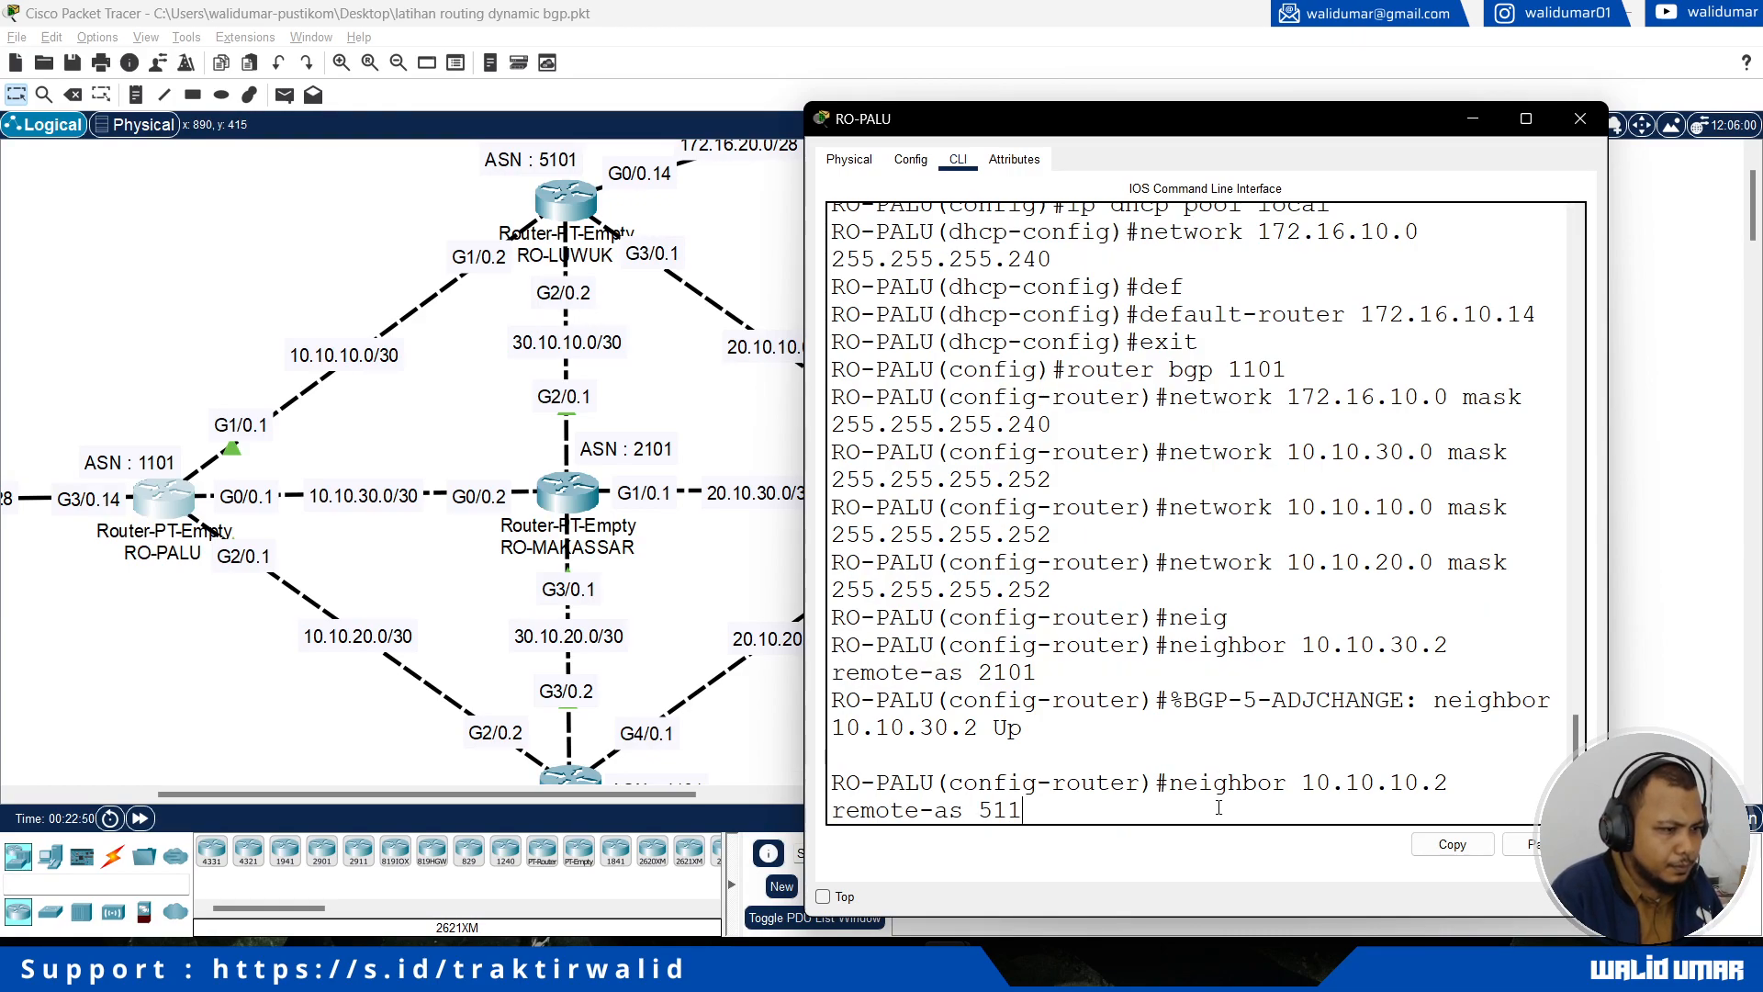
key("Return")
Step: Add RO-MANADO as a BGP neighbor of RO-PALU with address 10.10.20.2 and remote-as 4101
type("neighb")
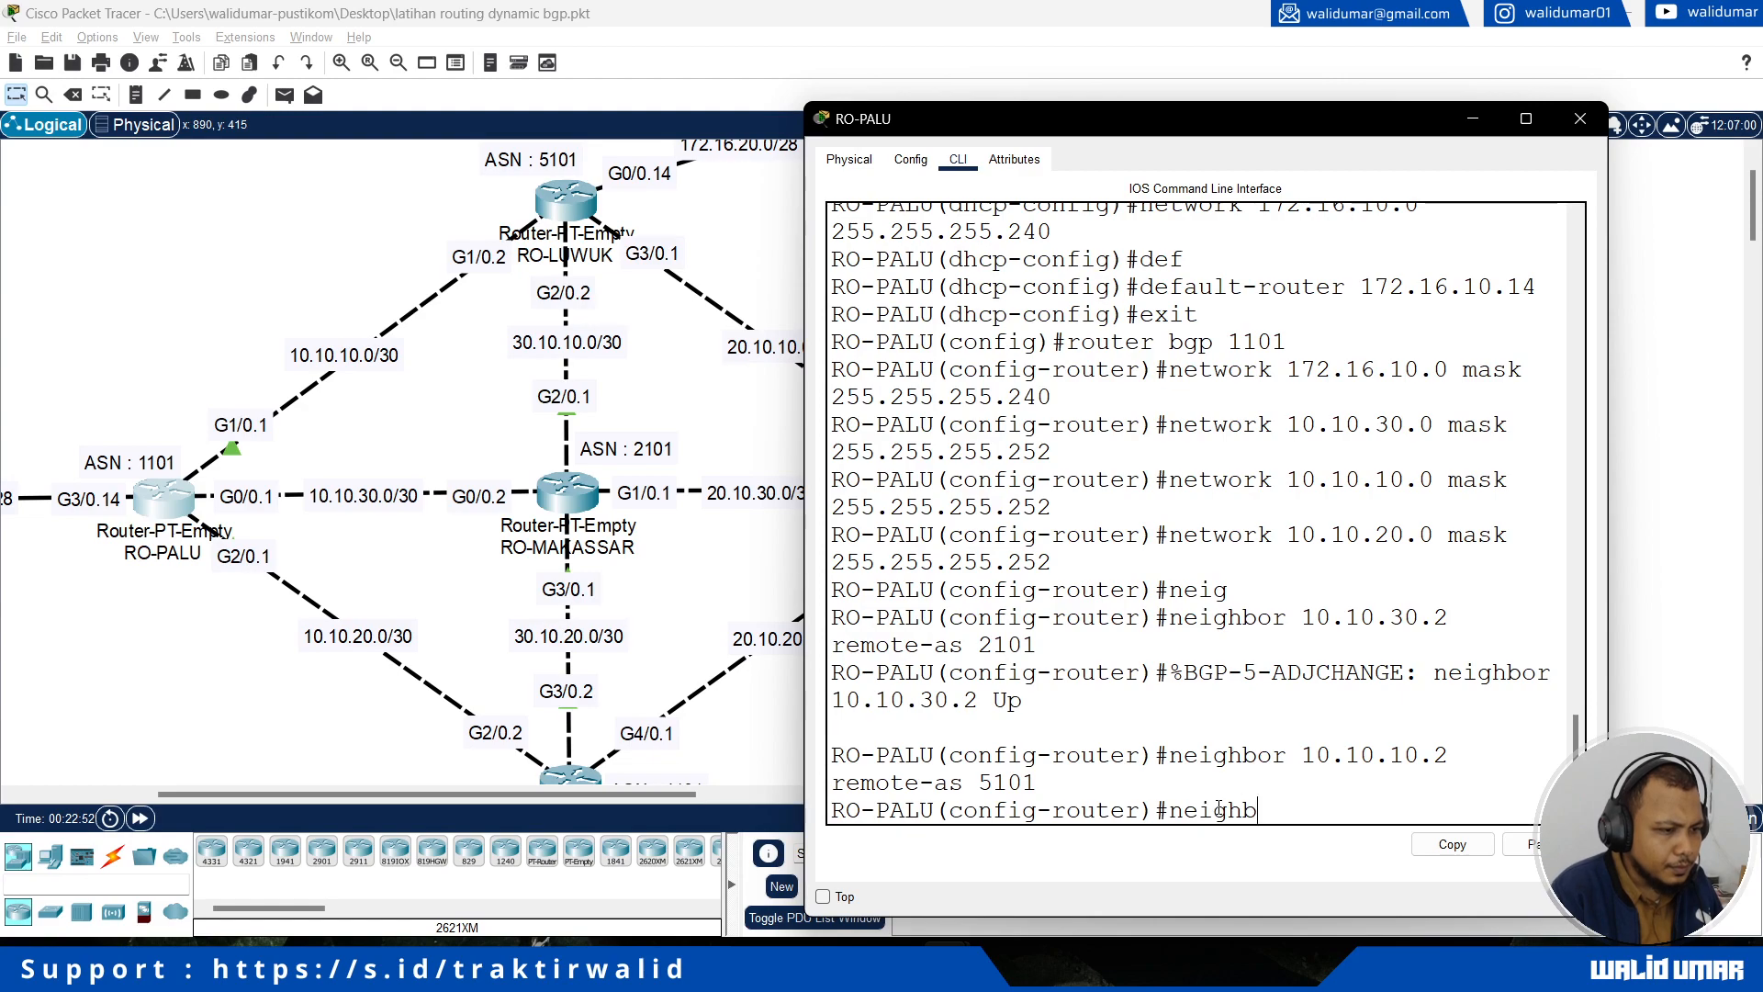
type("or 10.10.")
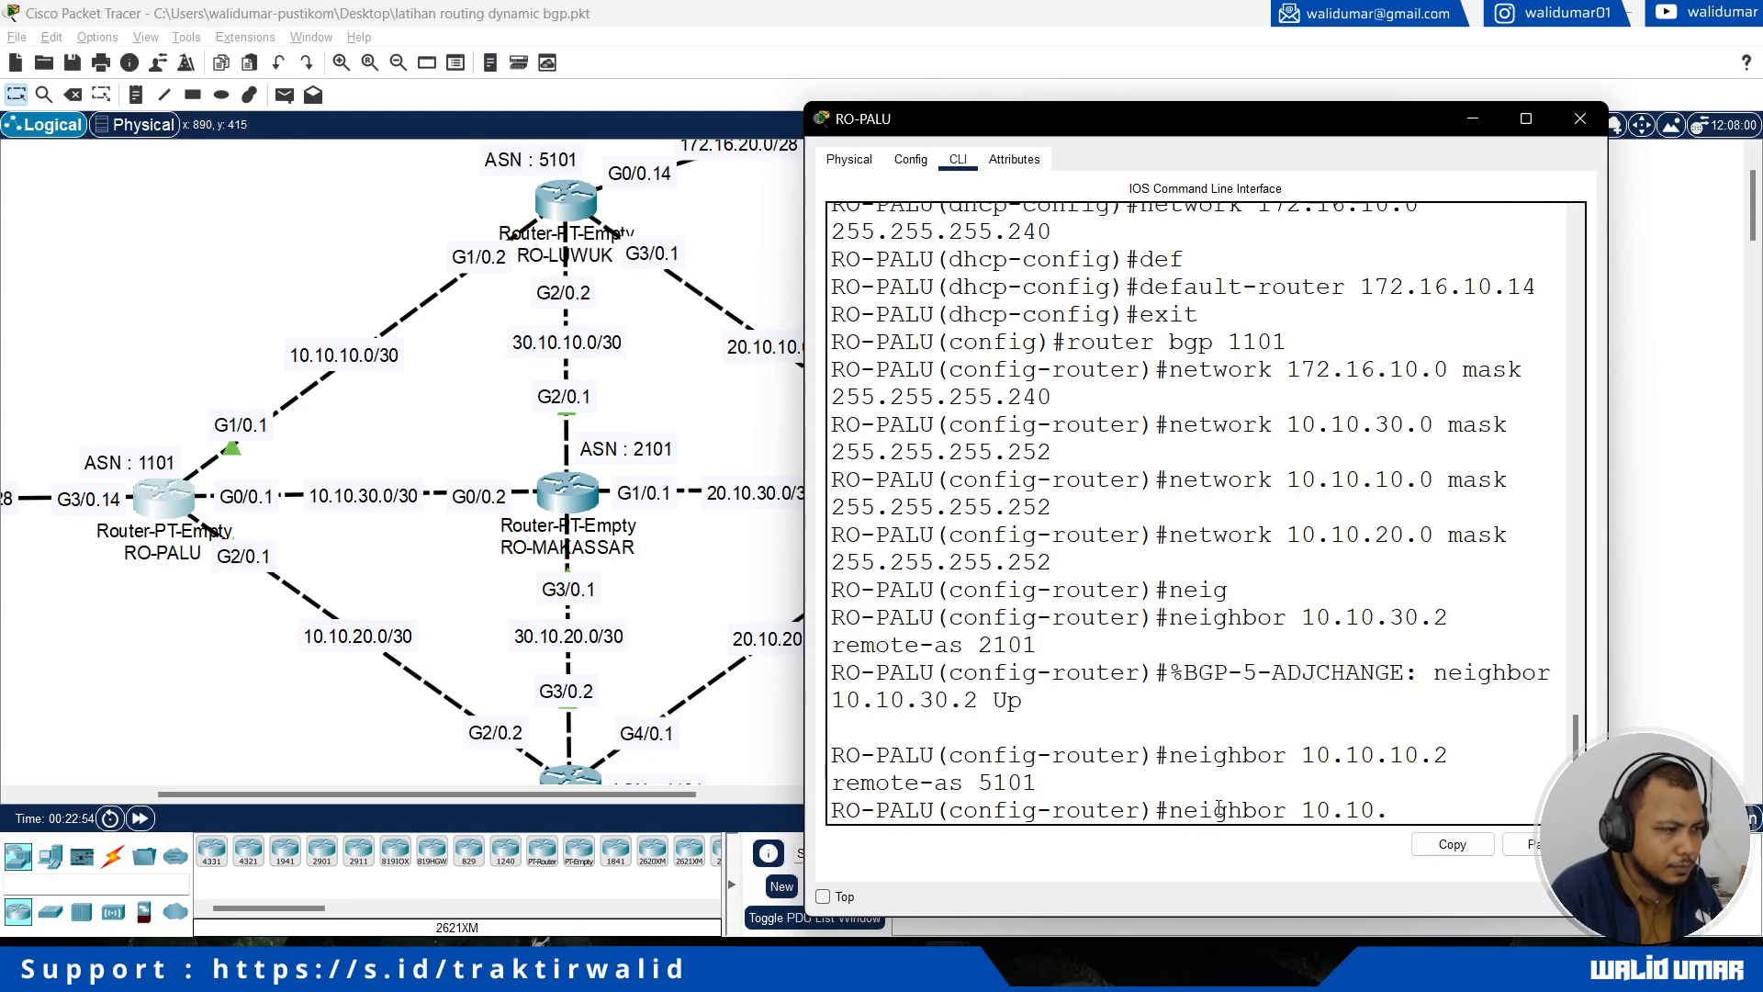
type("20.2 remote-a")
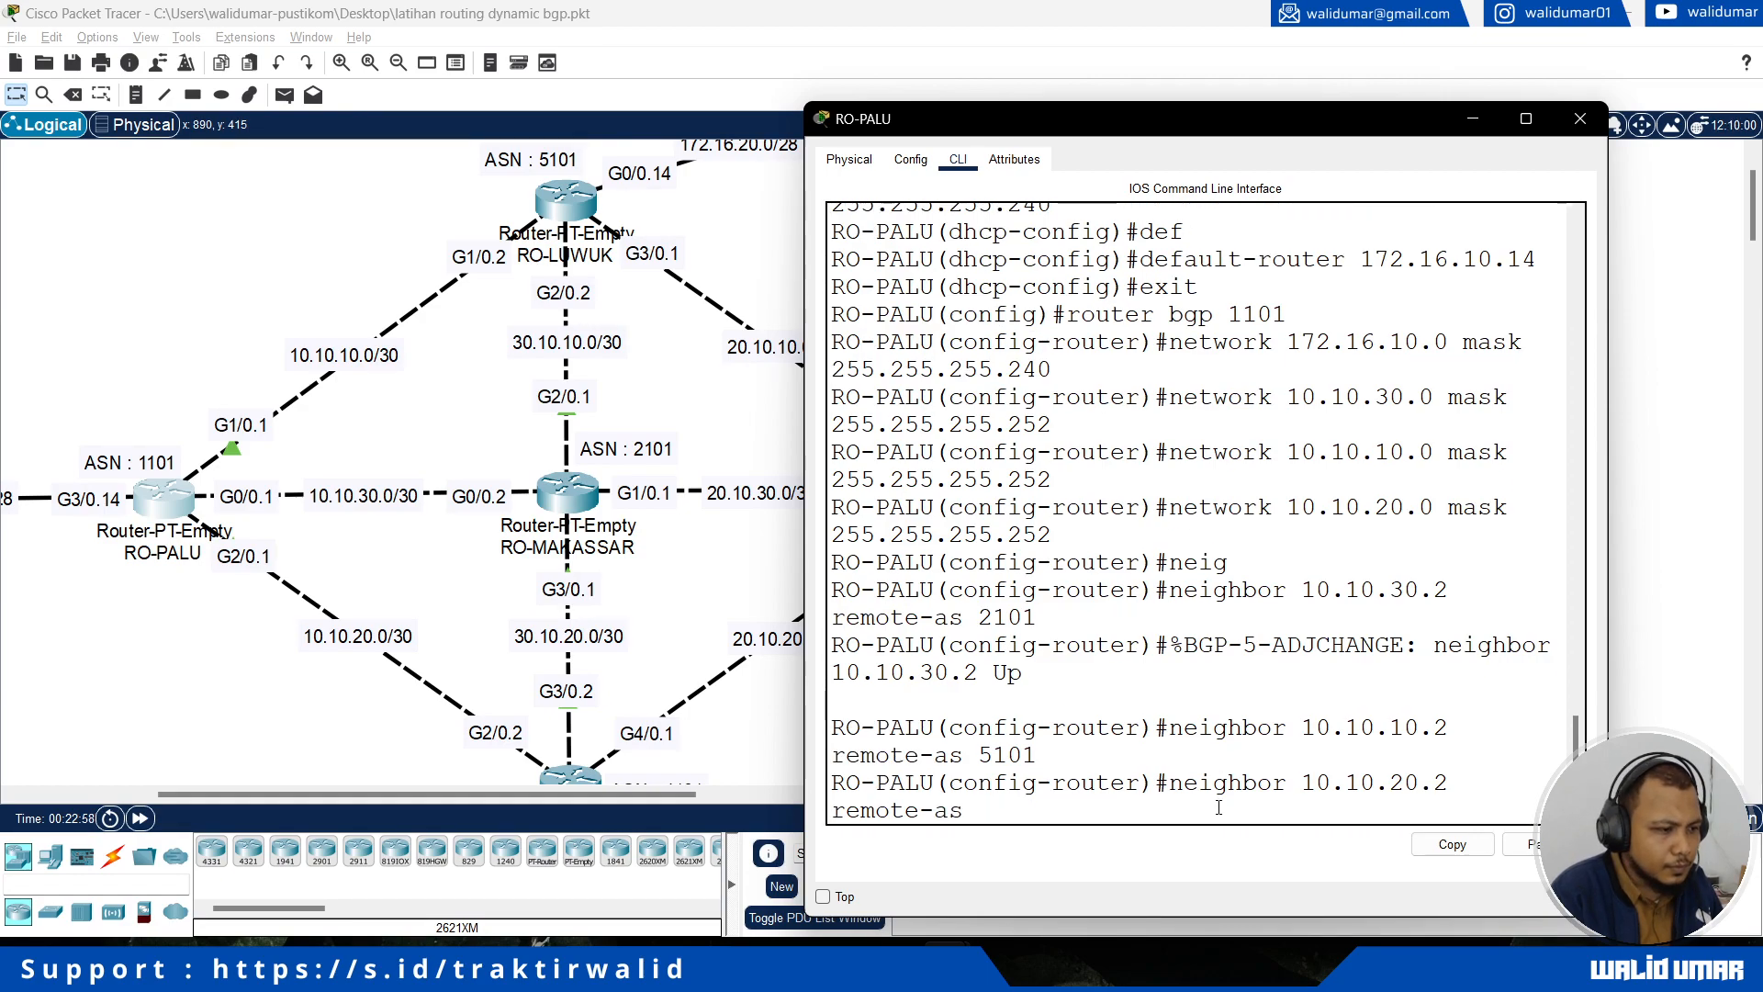
type("s")
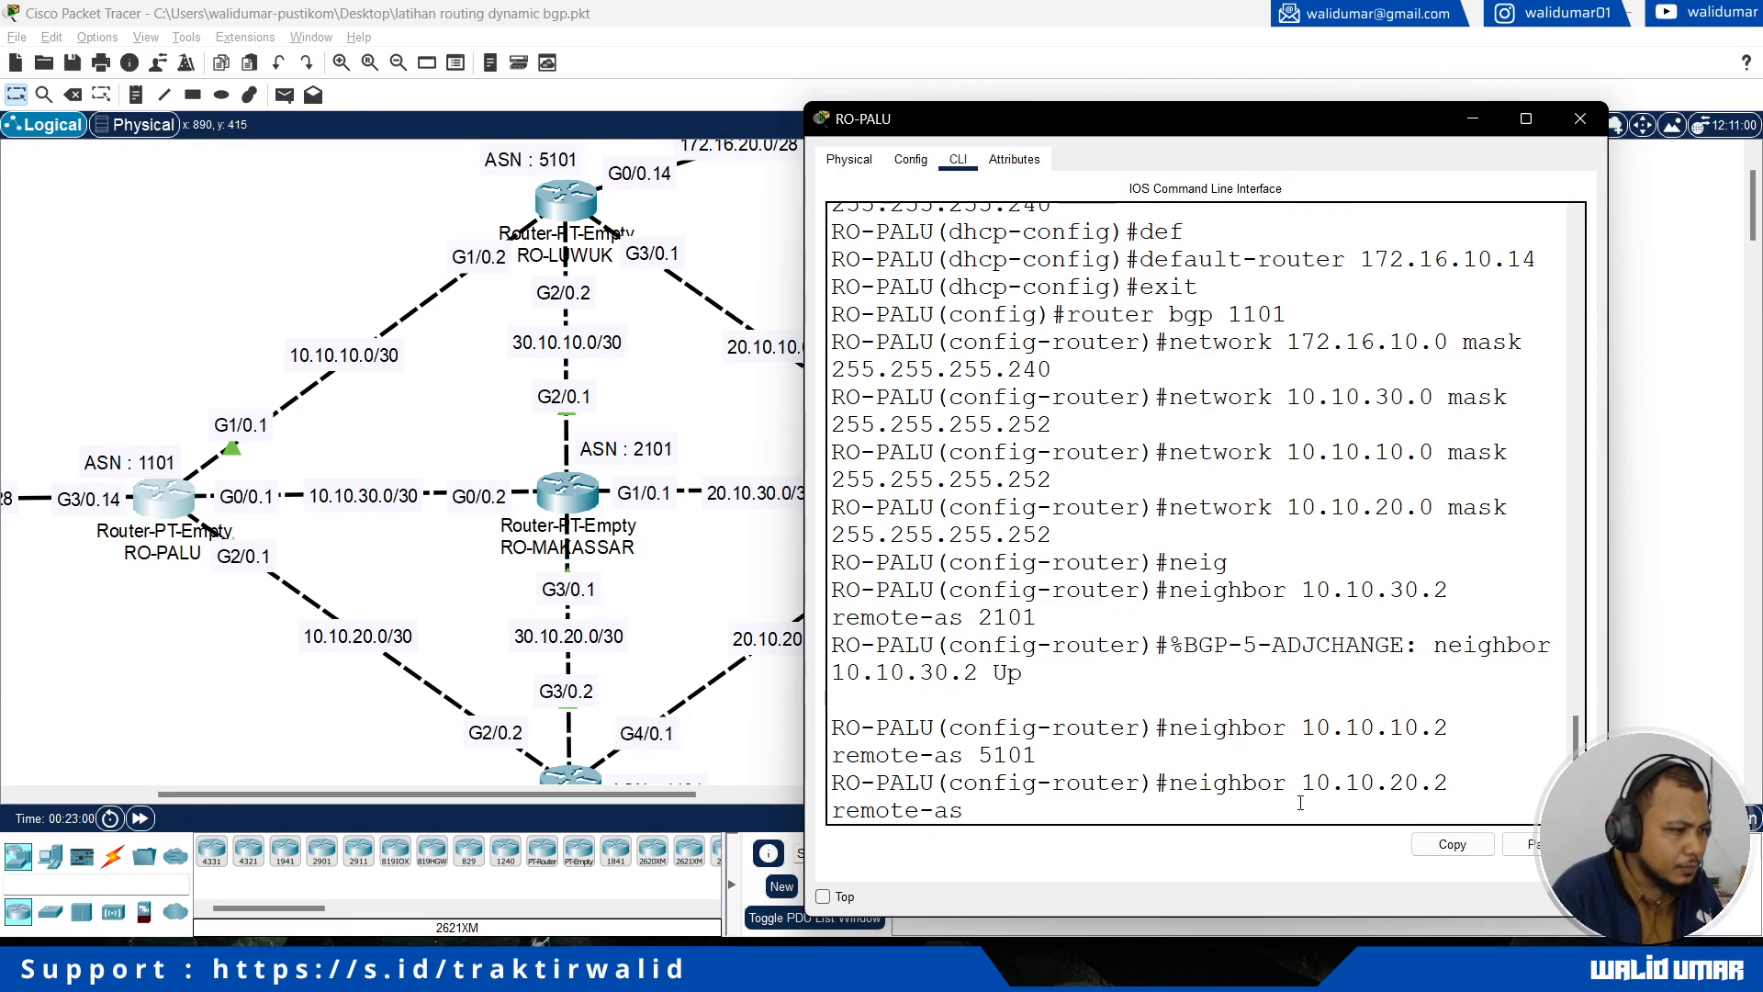
scroll(520, 783, "down", 3)
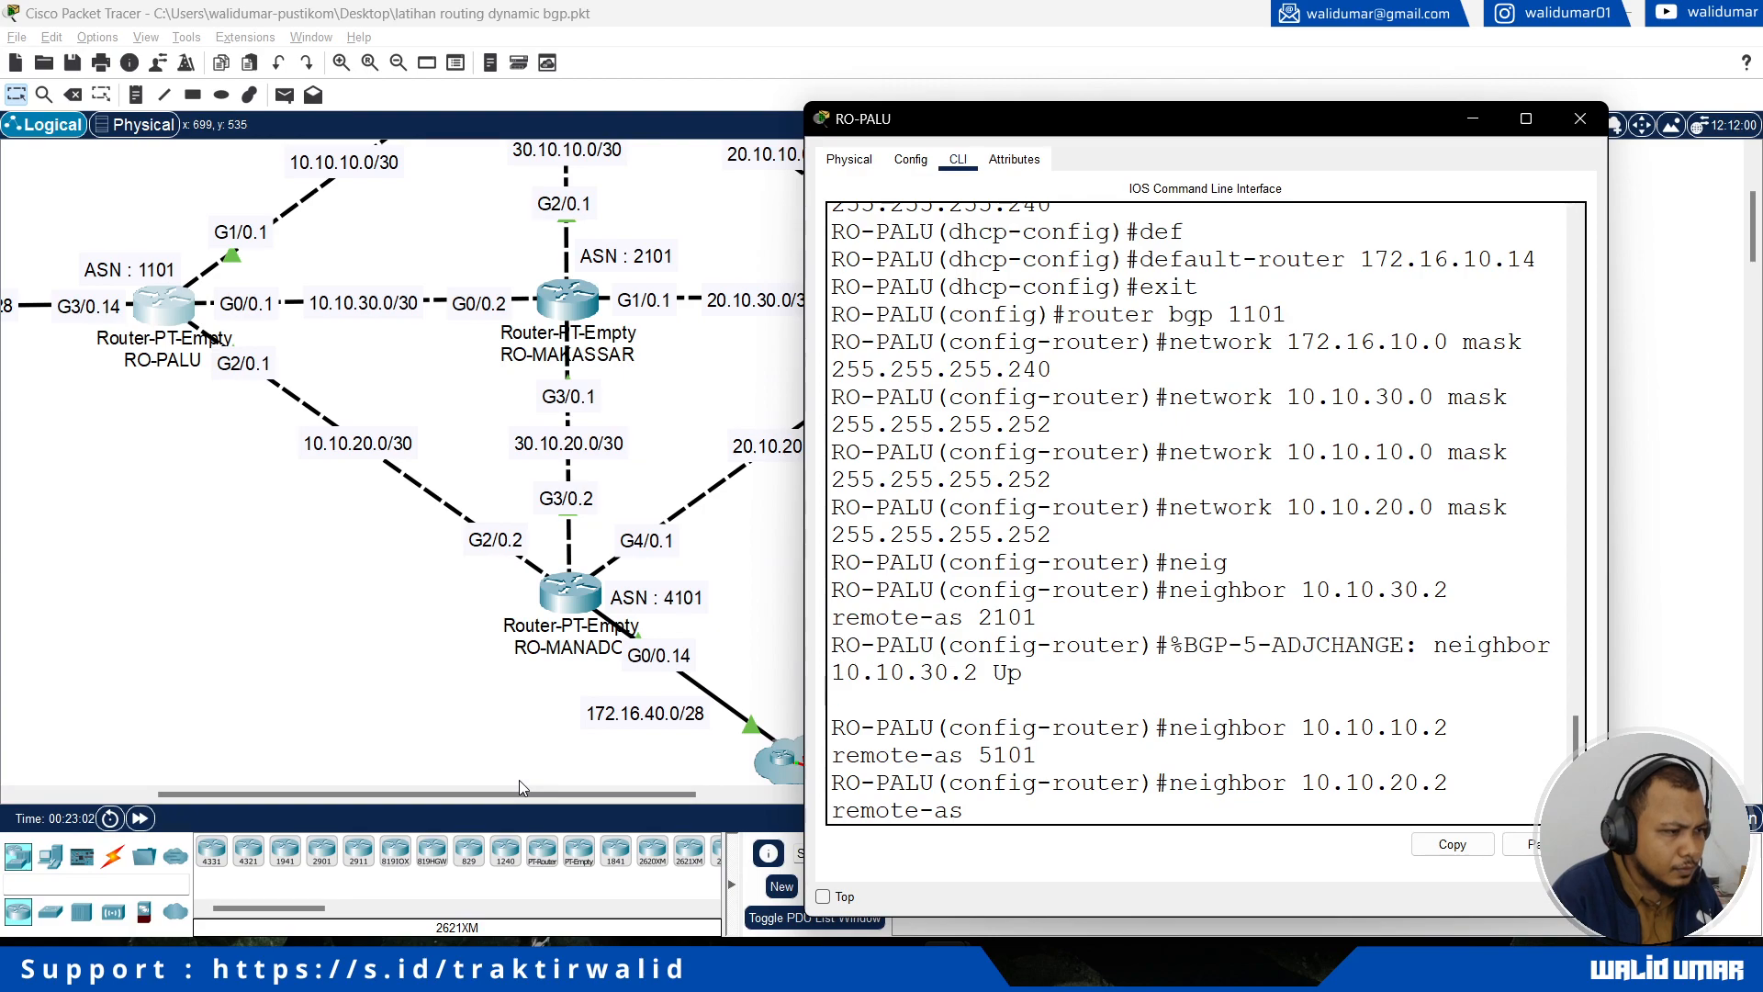
type("410")
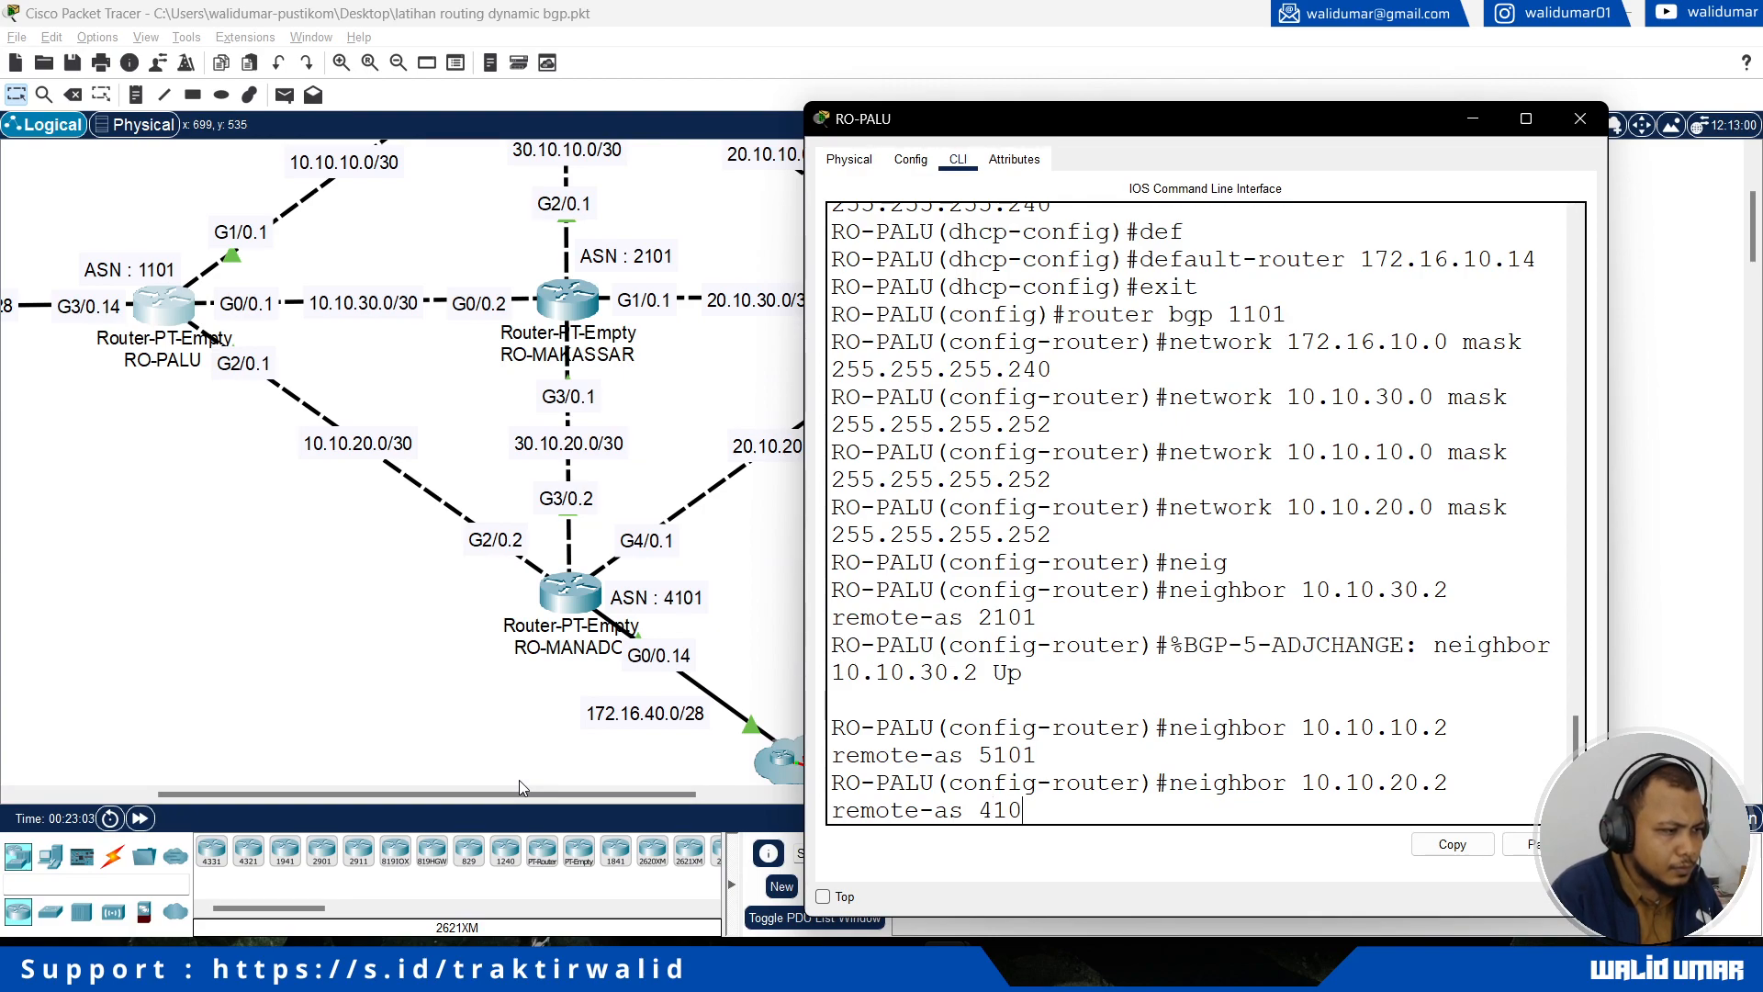
key("Return")
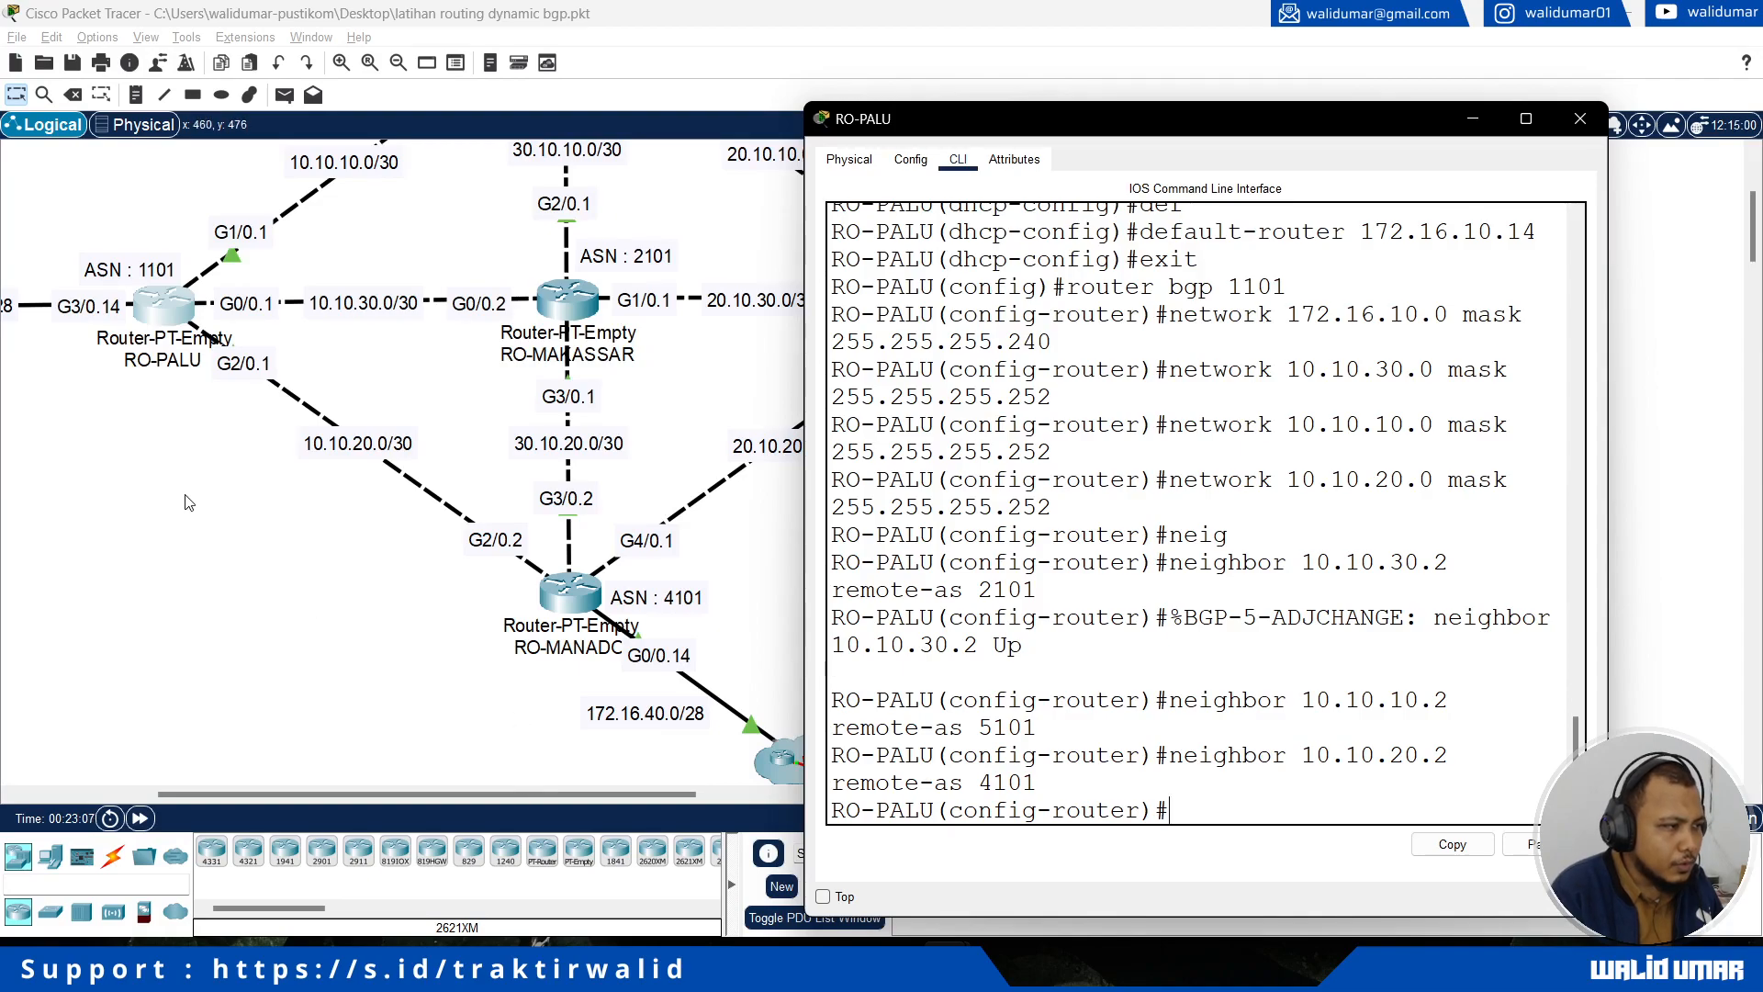
Step: Reopen RO-PALU's console in a wider window and review its BGP network and neighbor entries against the topology
scroll(186, 504, "up", 3)
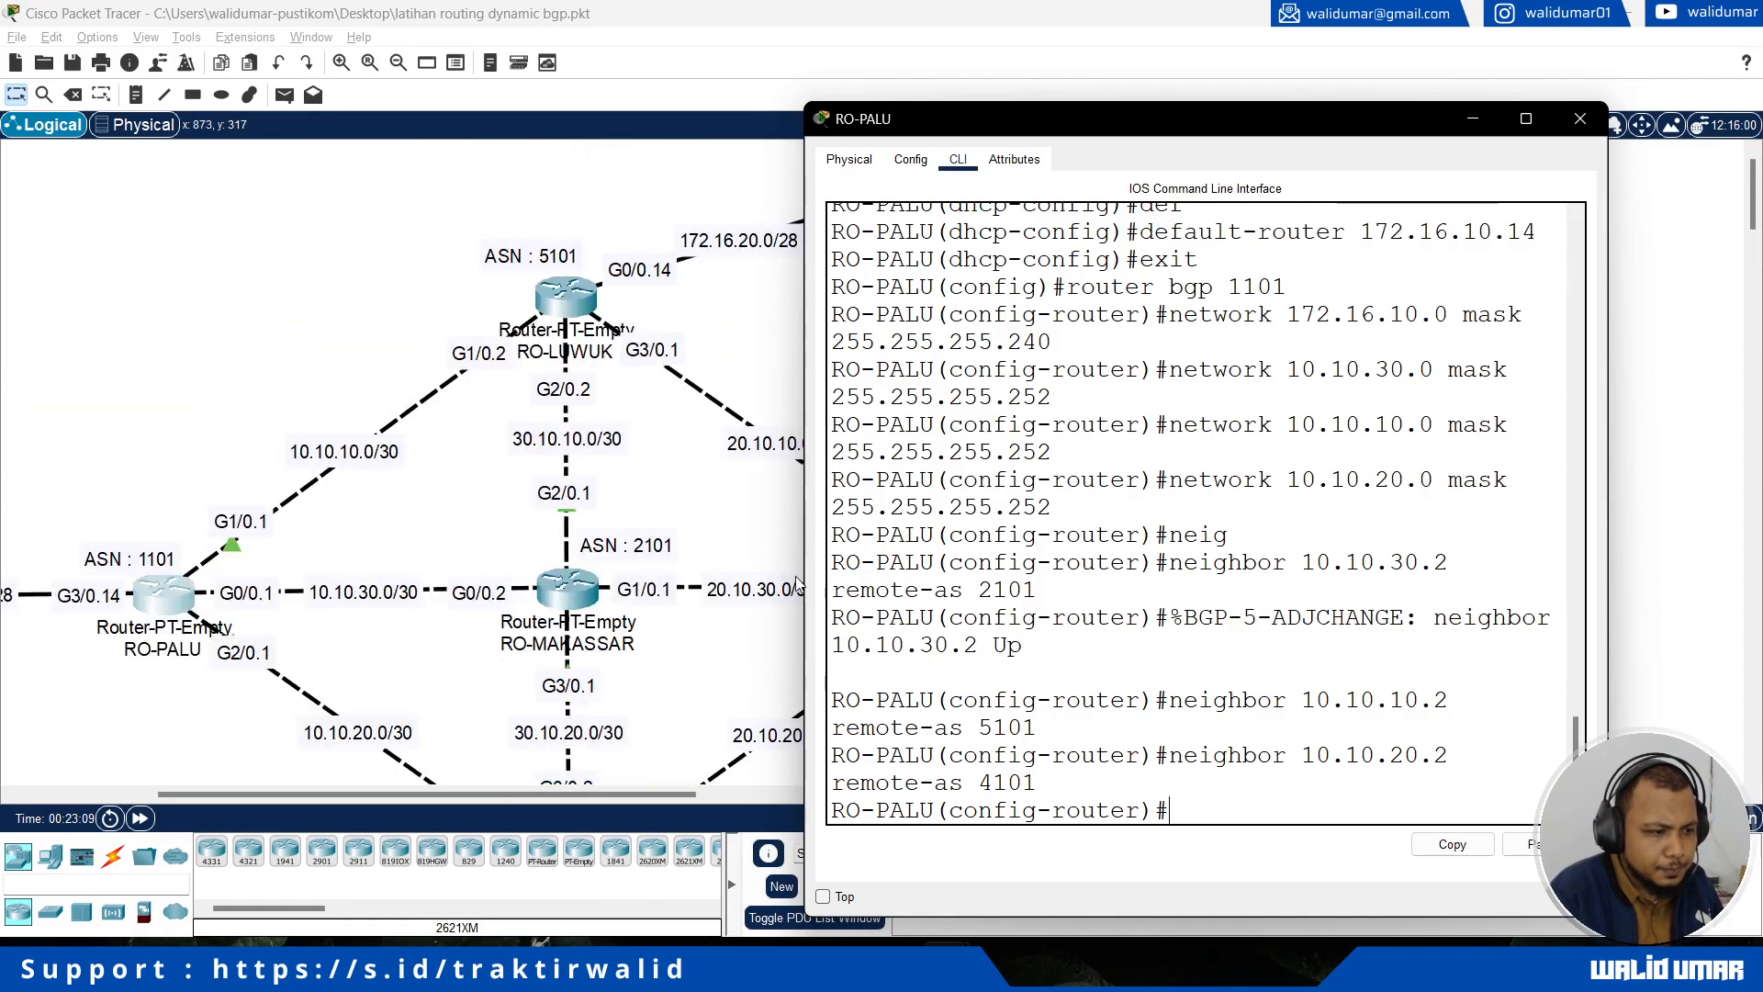
left_click(1581, 118)
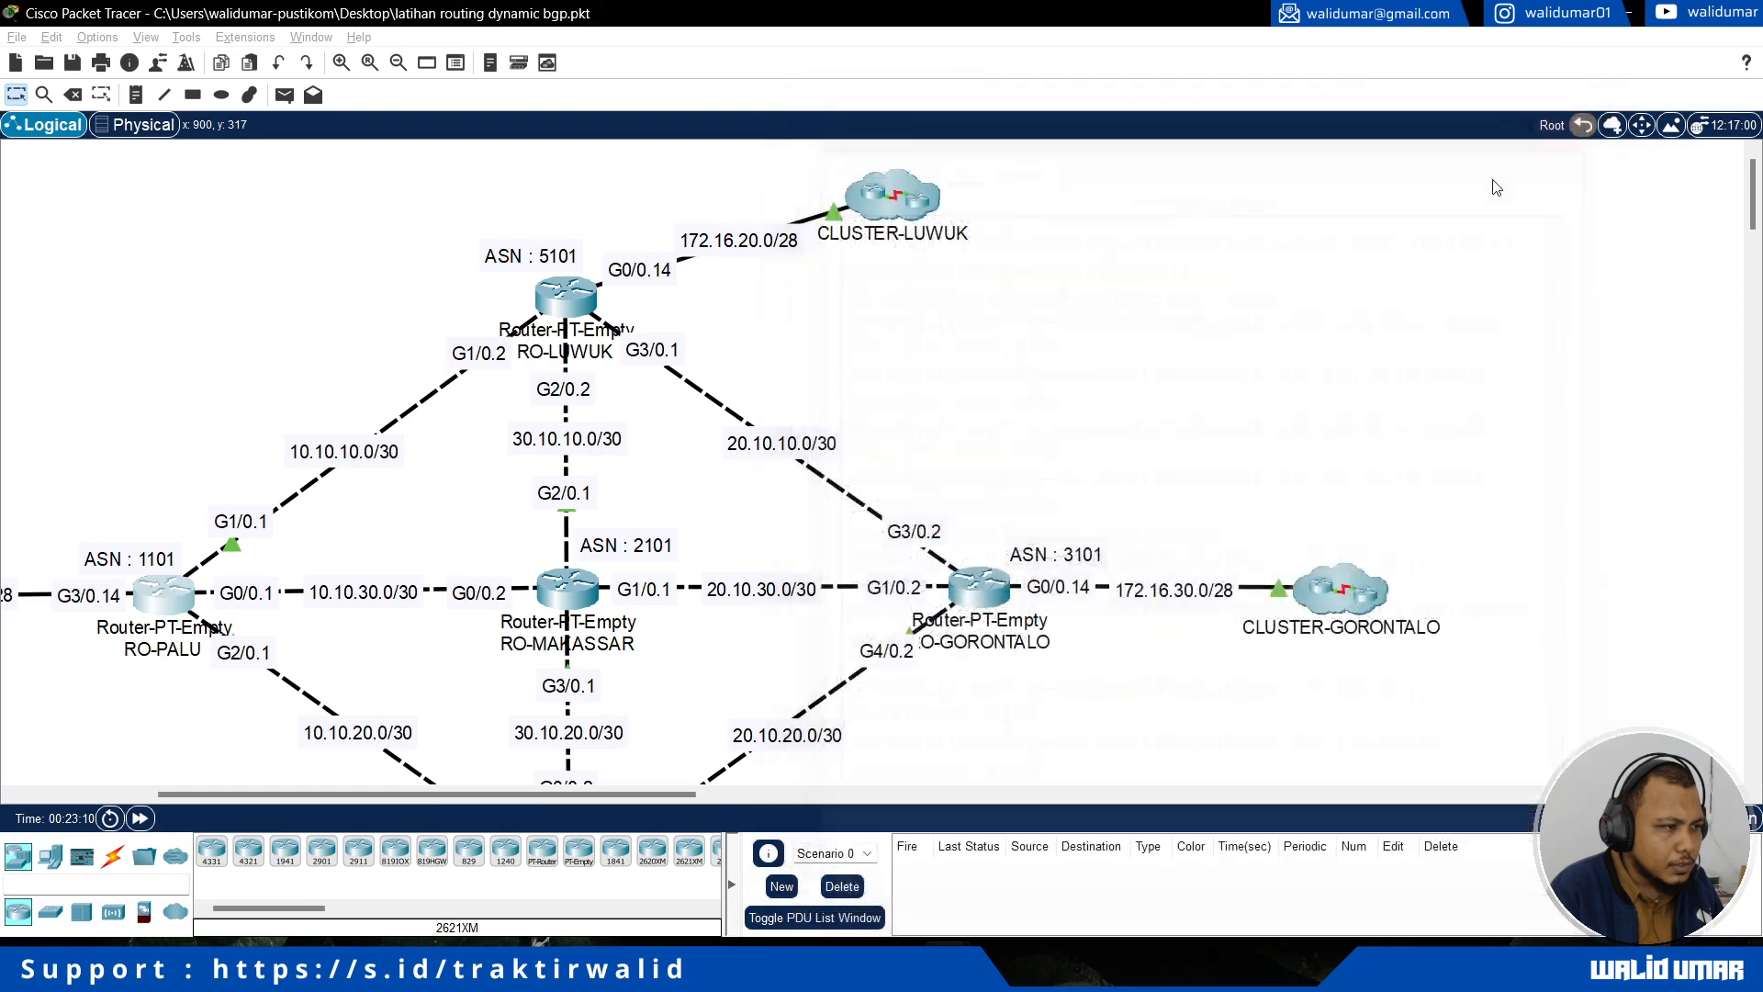
scroll(1093, 457, "down", 4)
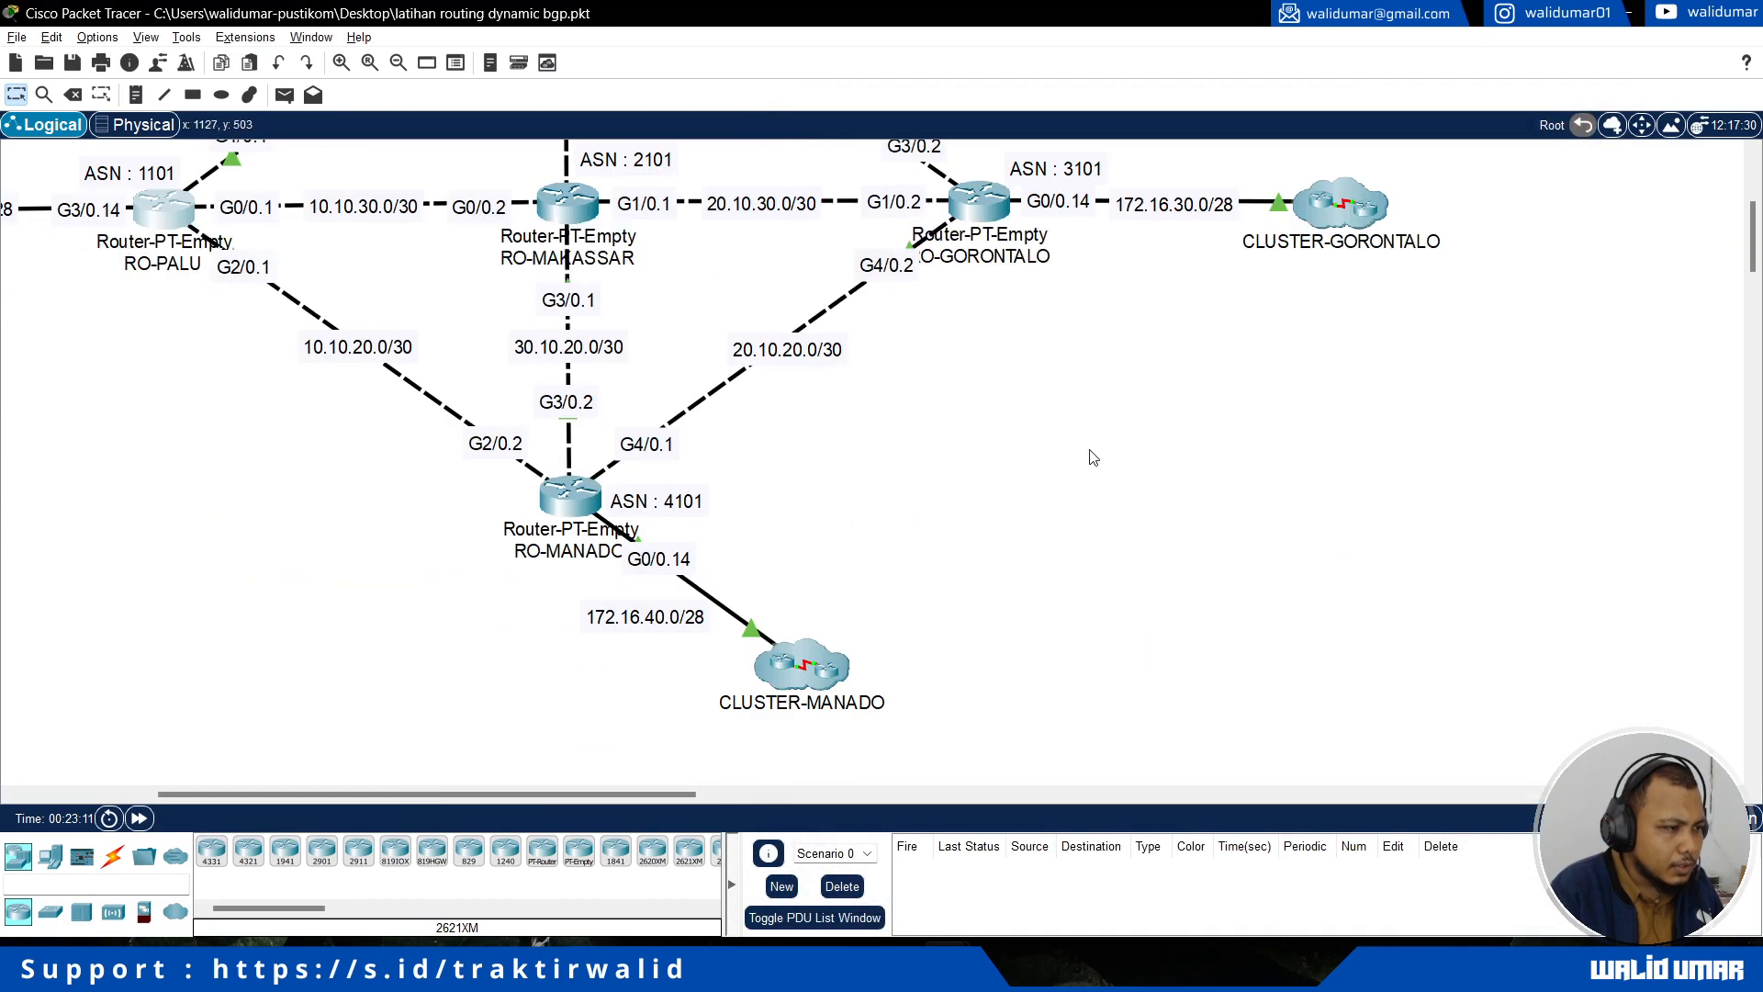
left_click(588, 487)
scroll(851, 306, "up", 3)
left_click(145, 496)
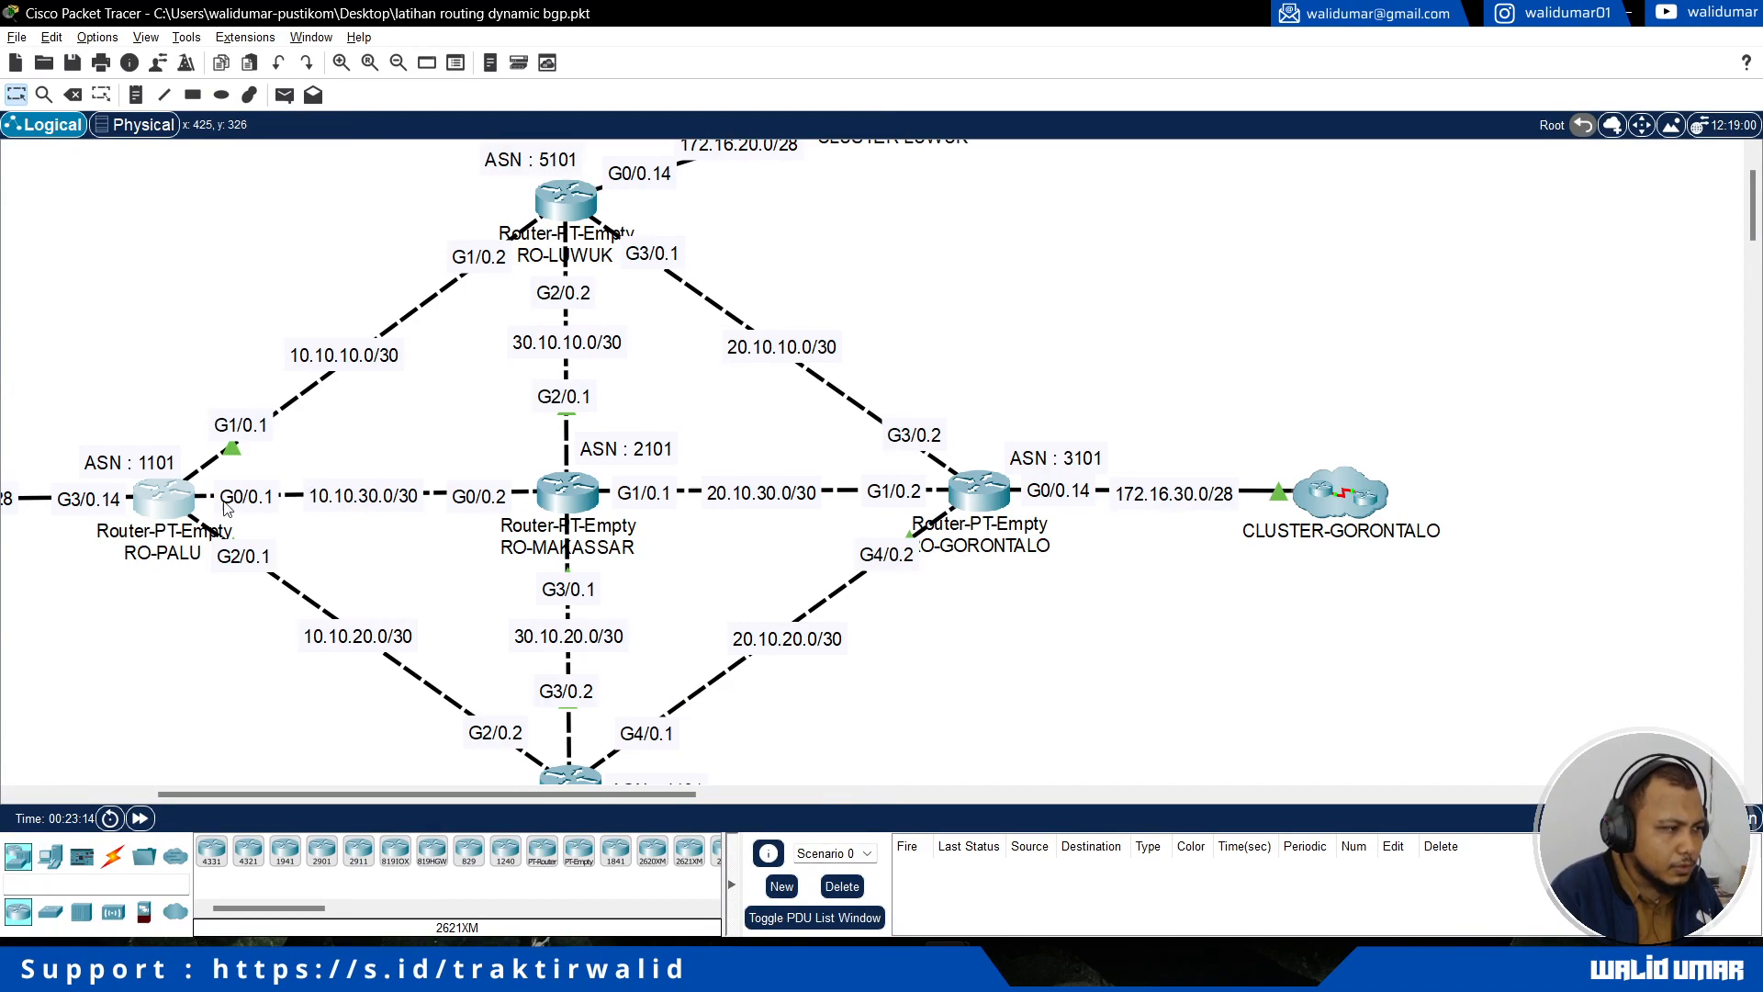
left_click(174, 501)
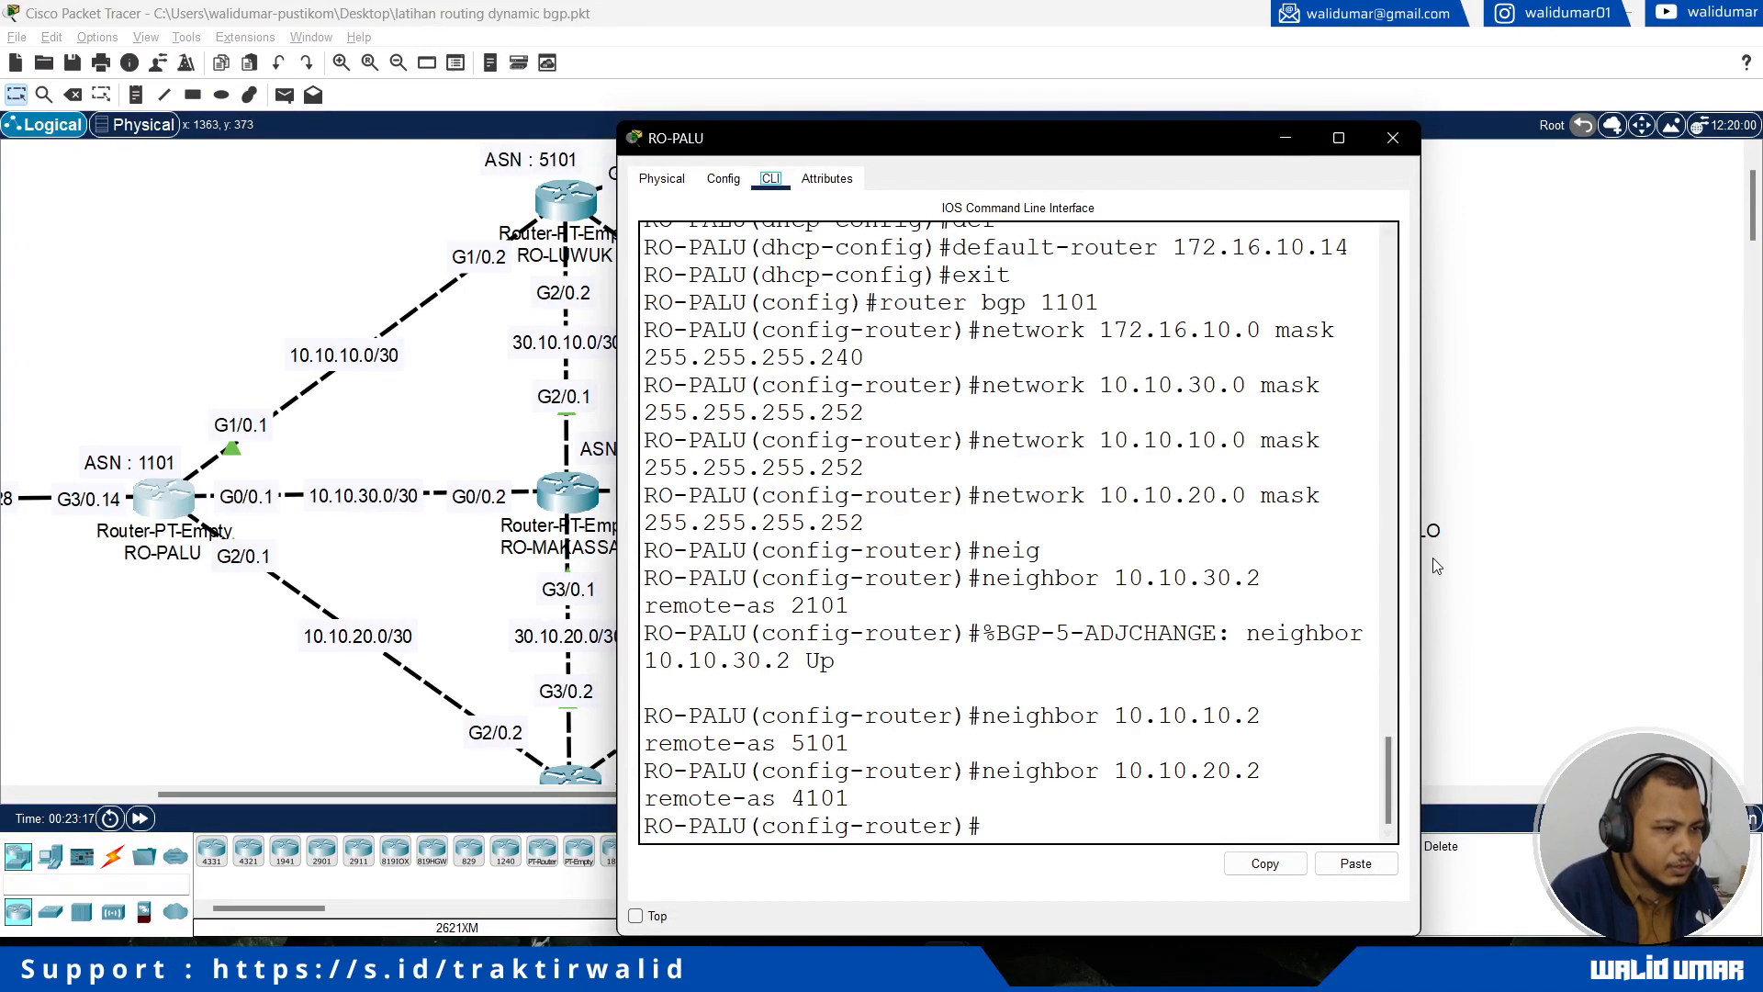
left_click_drag(1420, 560, 1667, 558)
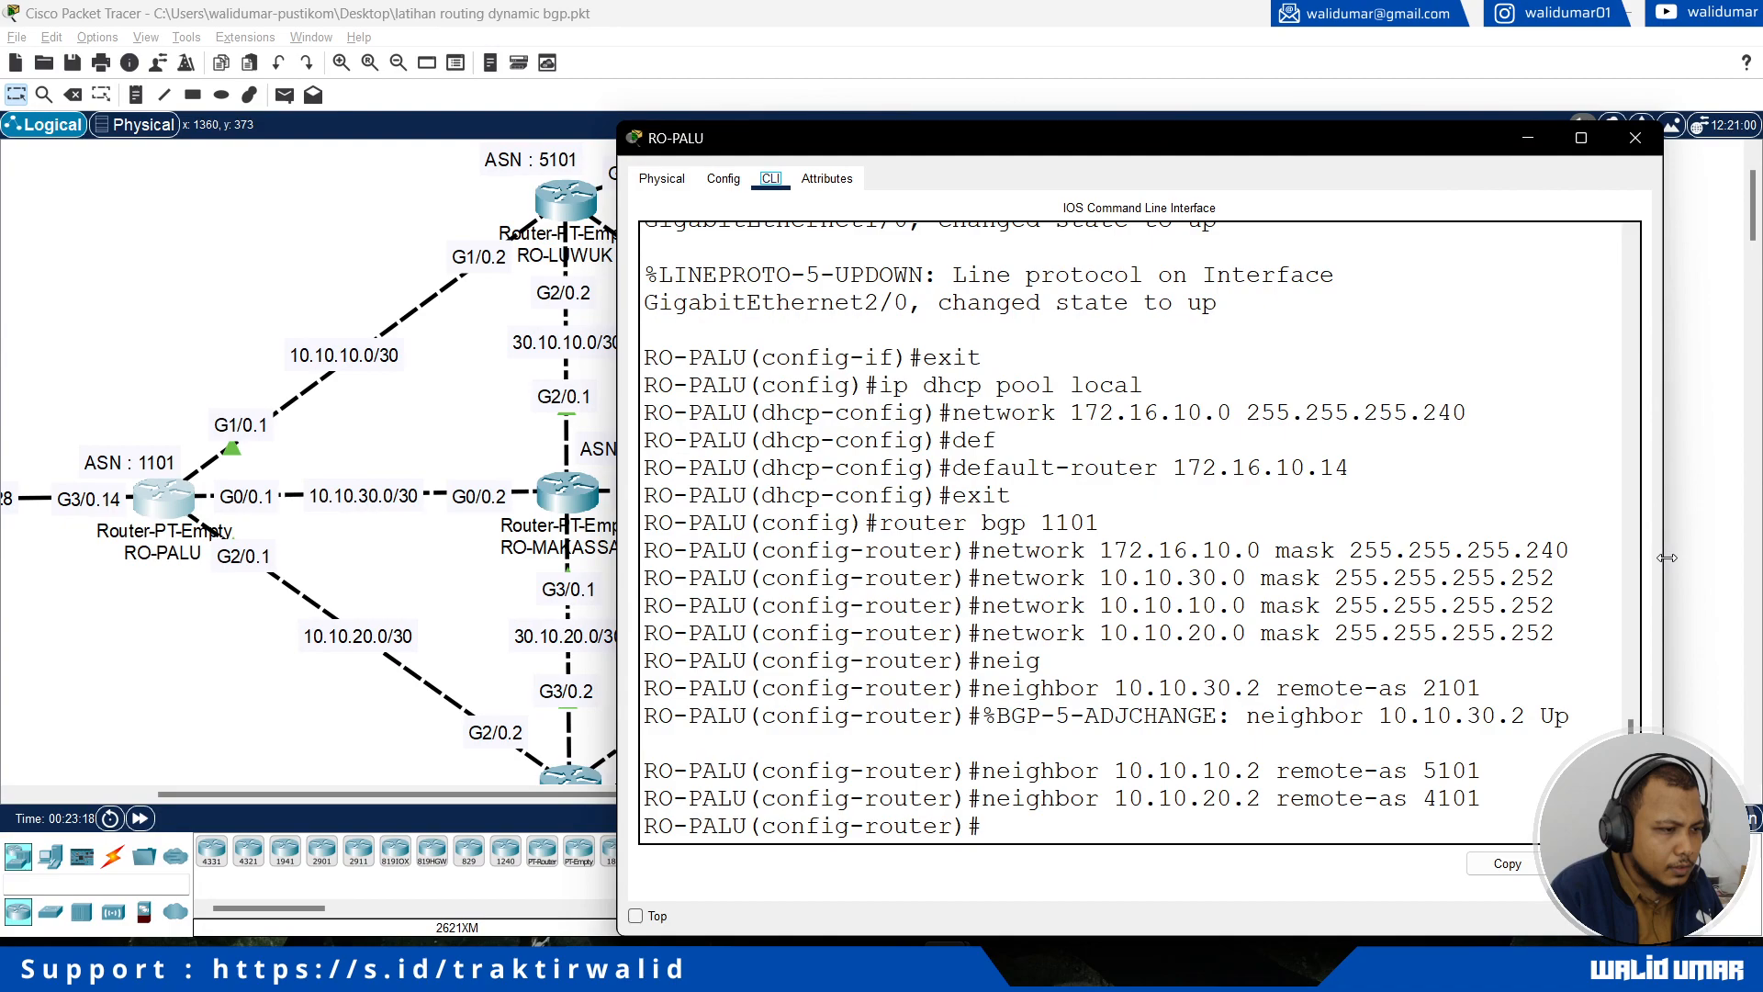
left_click_drag(1101, 688, 1247, 688)
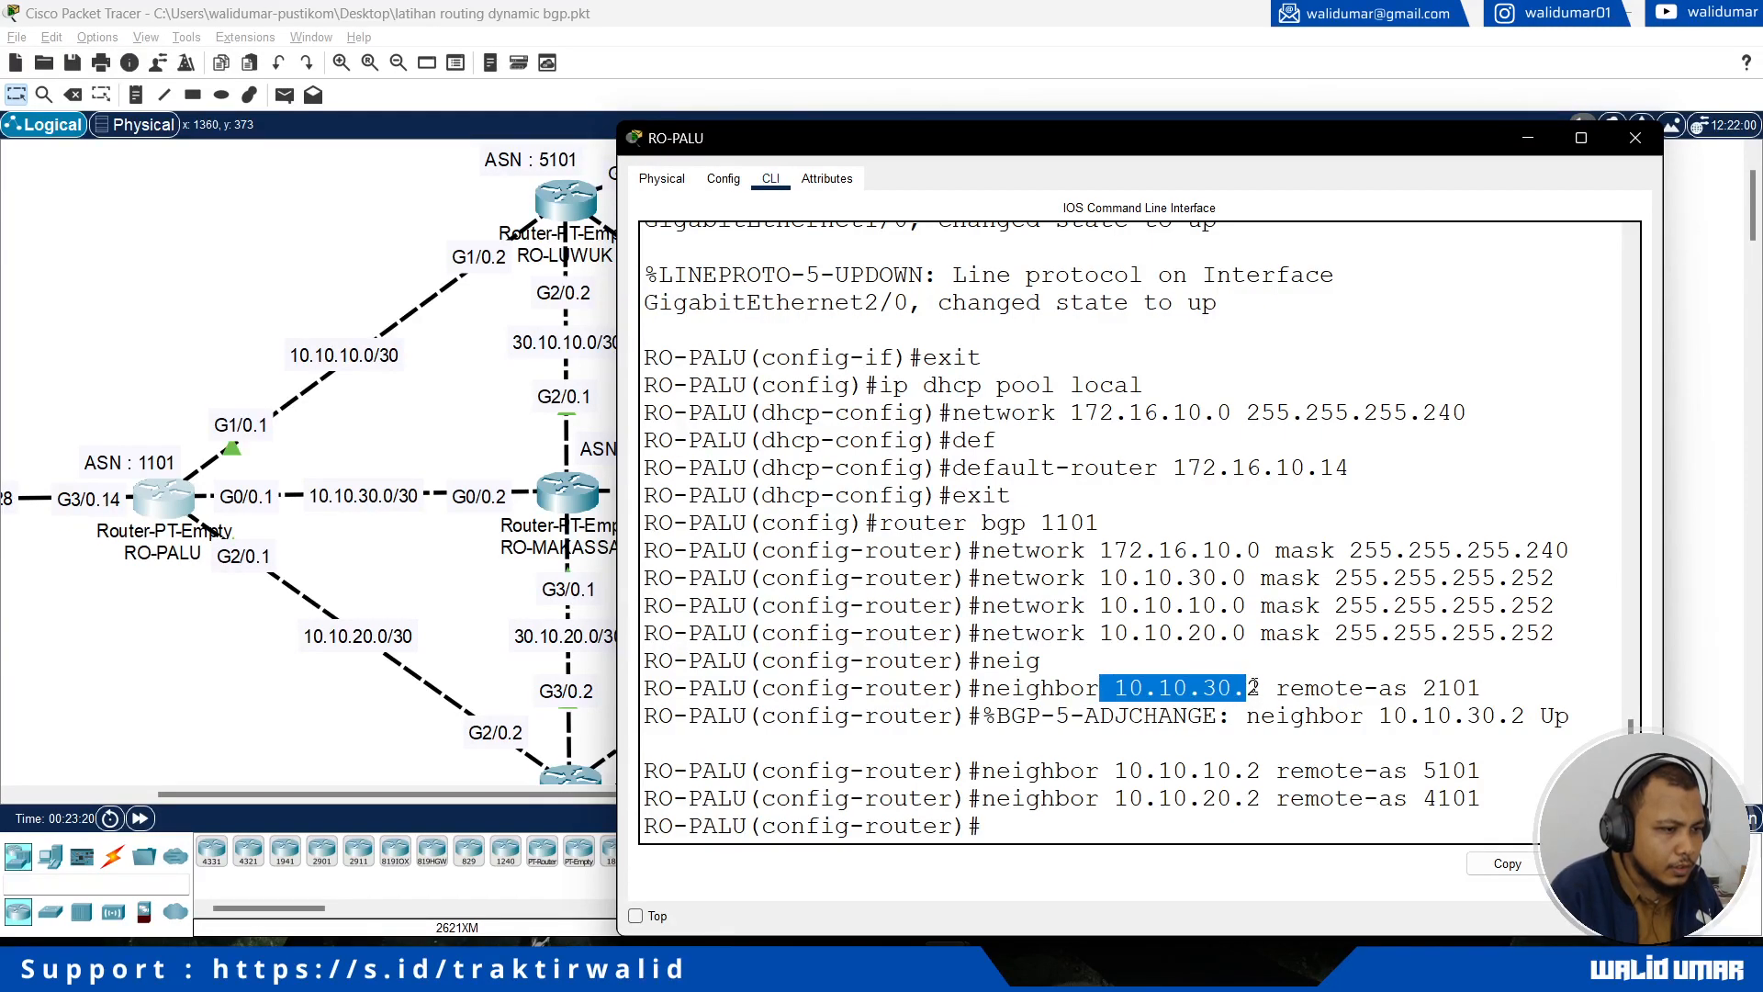
left_click_drag(1144, 771, 1260, 771)
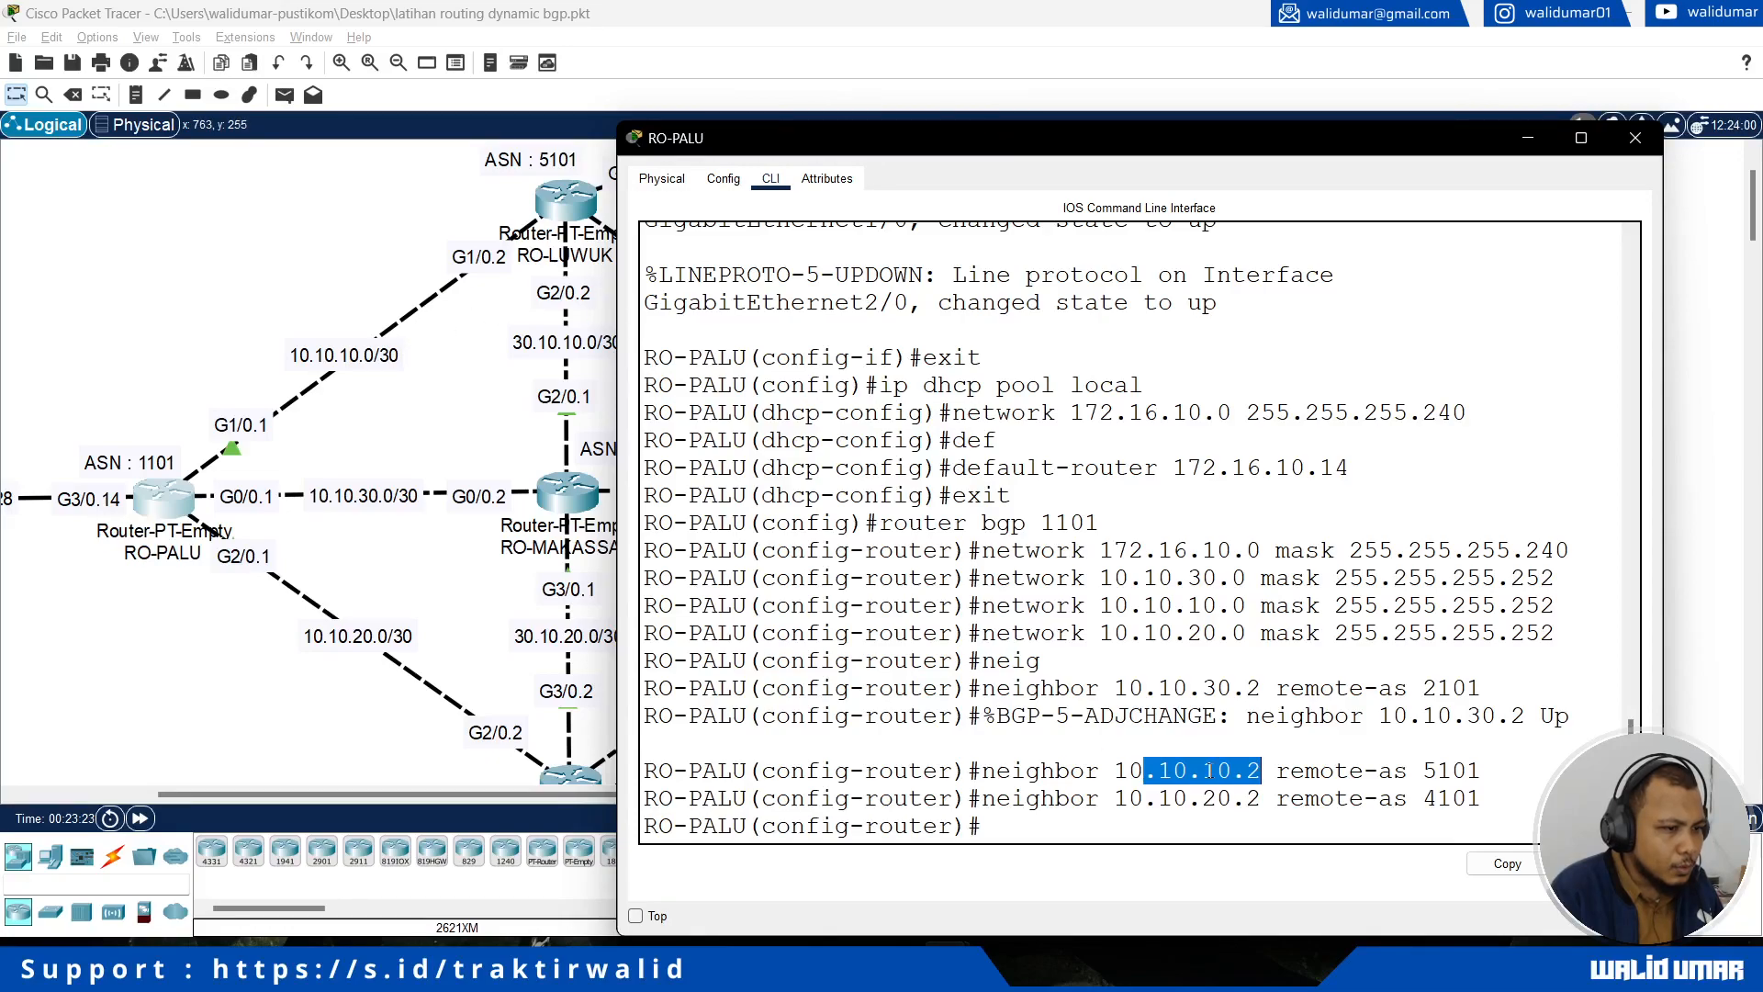
left_click_drag(1072, 798, 1189, 798)
scroll(394, 728, "down", 1)
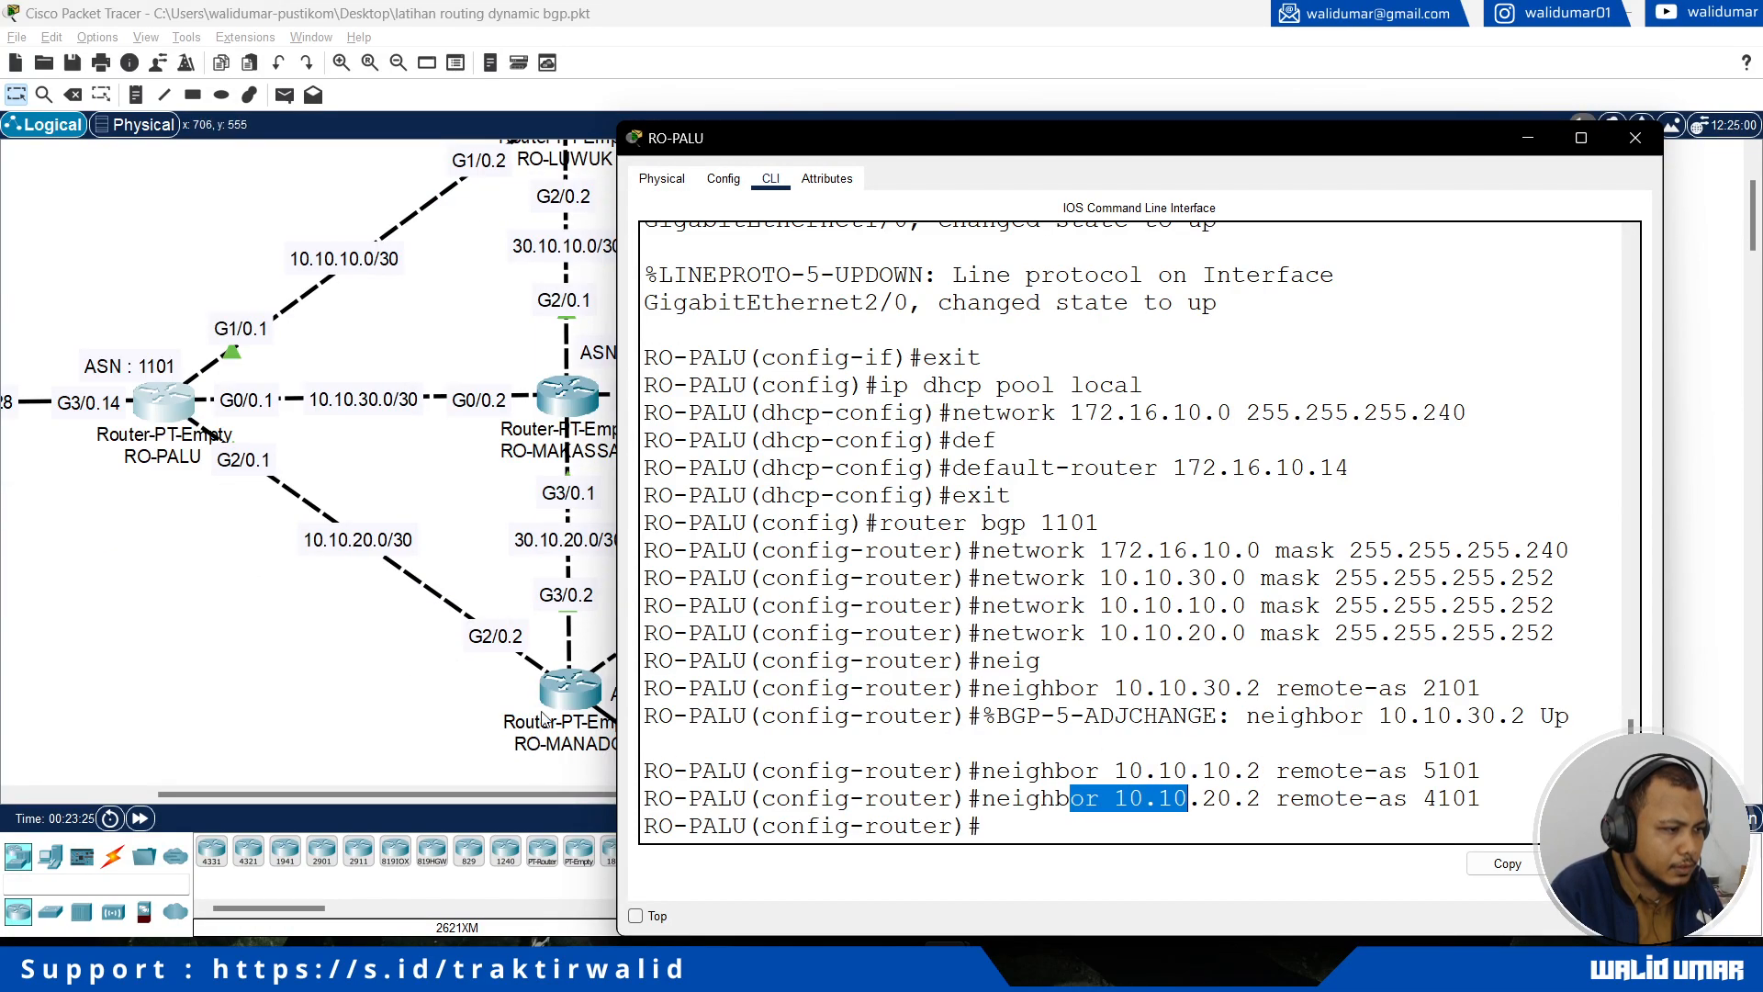
left_click_drag(1073, 578, 1099, 605)
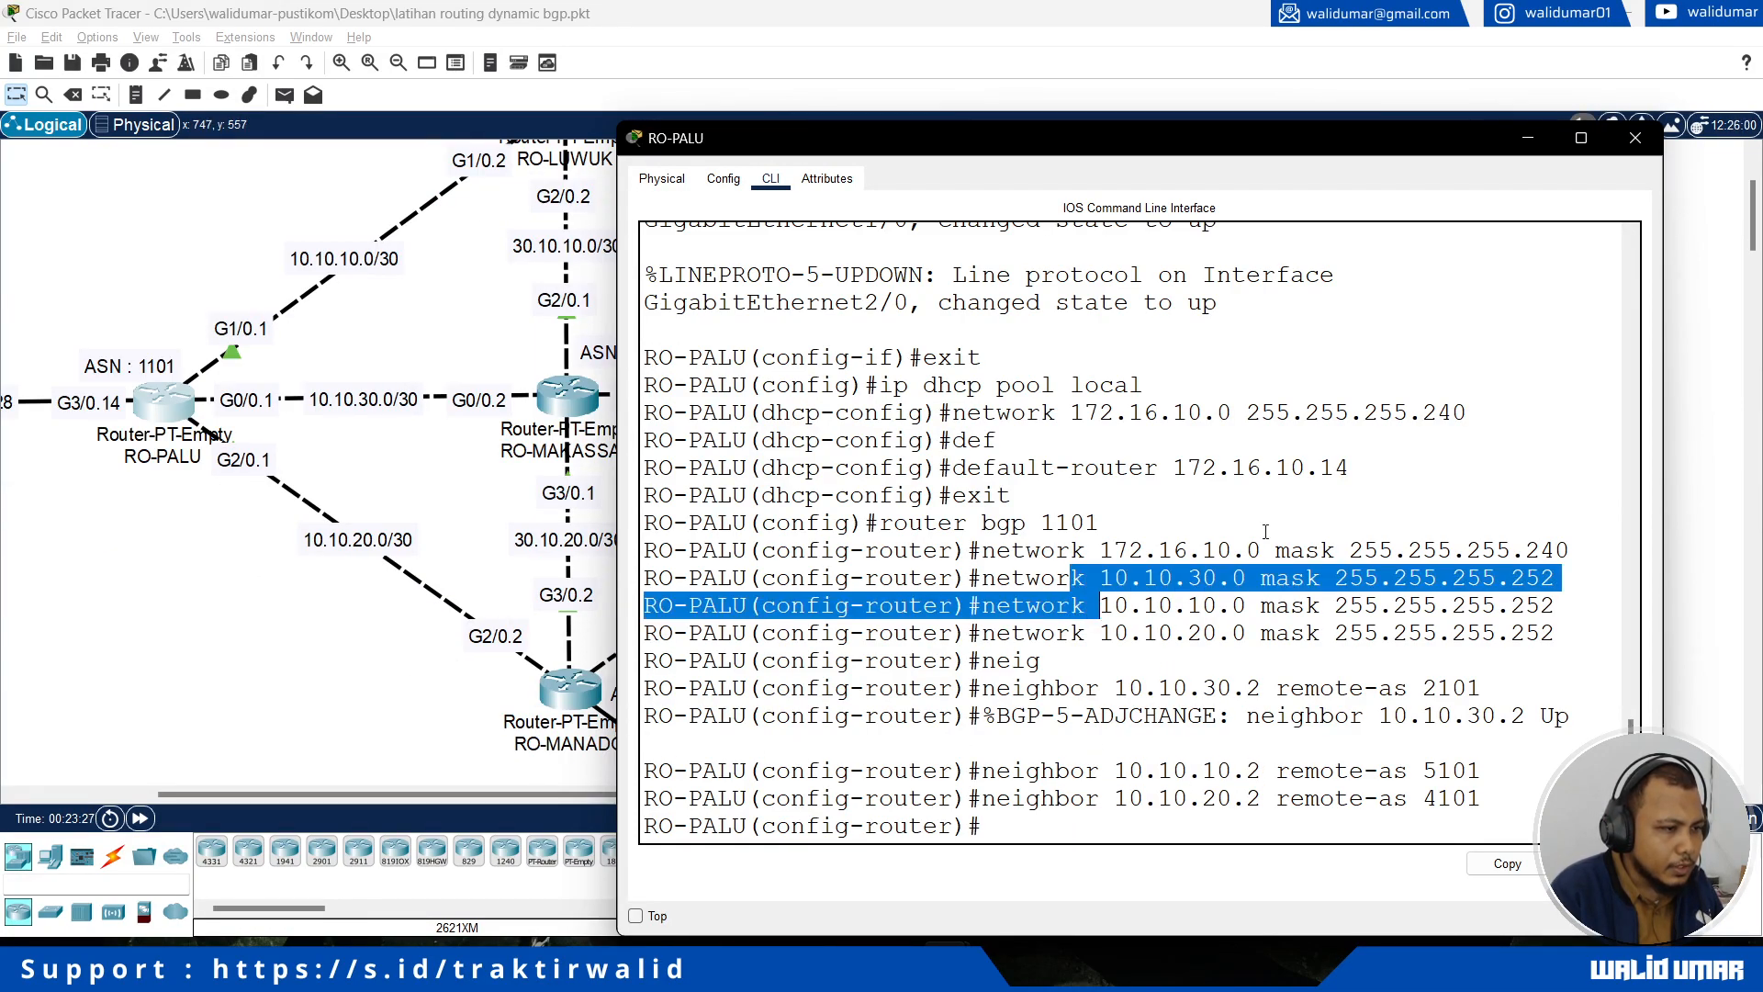
left_click(1636, 138)
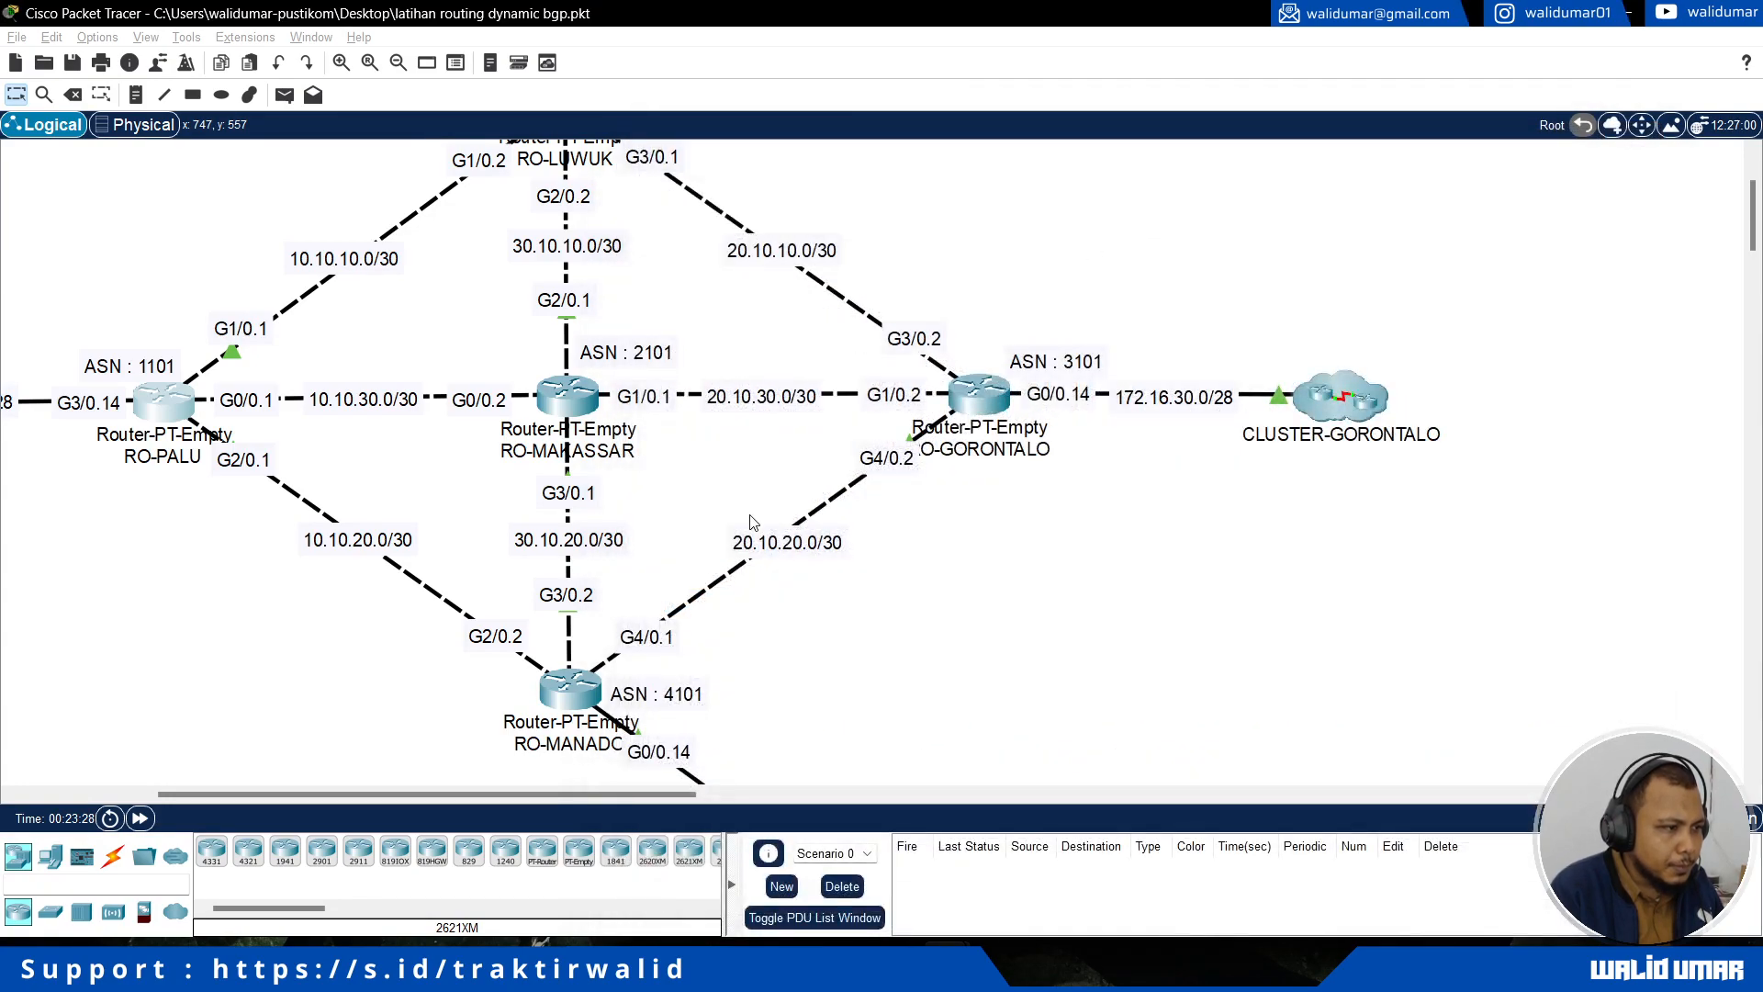
Step: In RO-MANADO's console, leave the DHCP pool configuration and enter the BGP process with AS number 4101
scroll(570, 642, "down", 1)
left_click(570, 593)
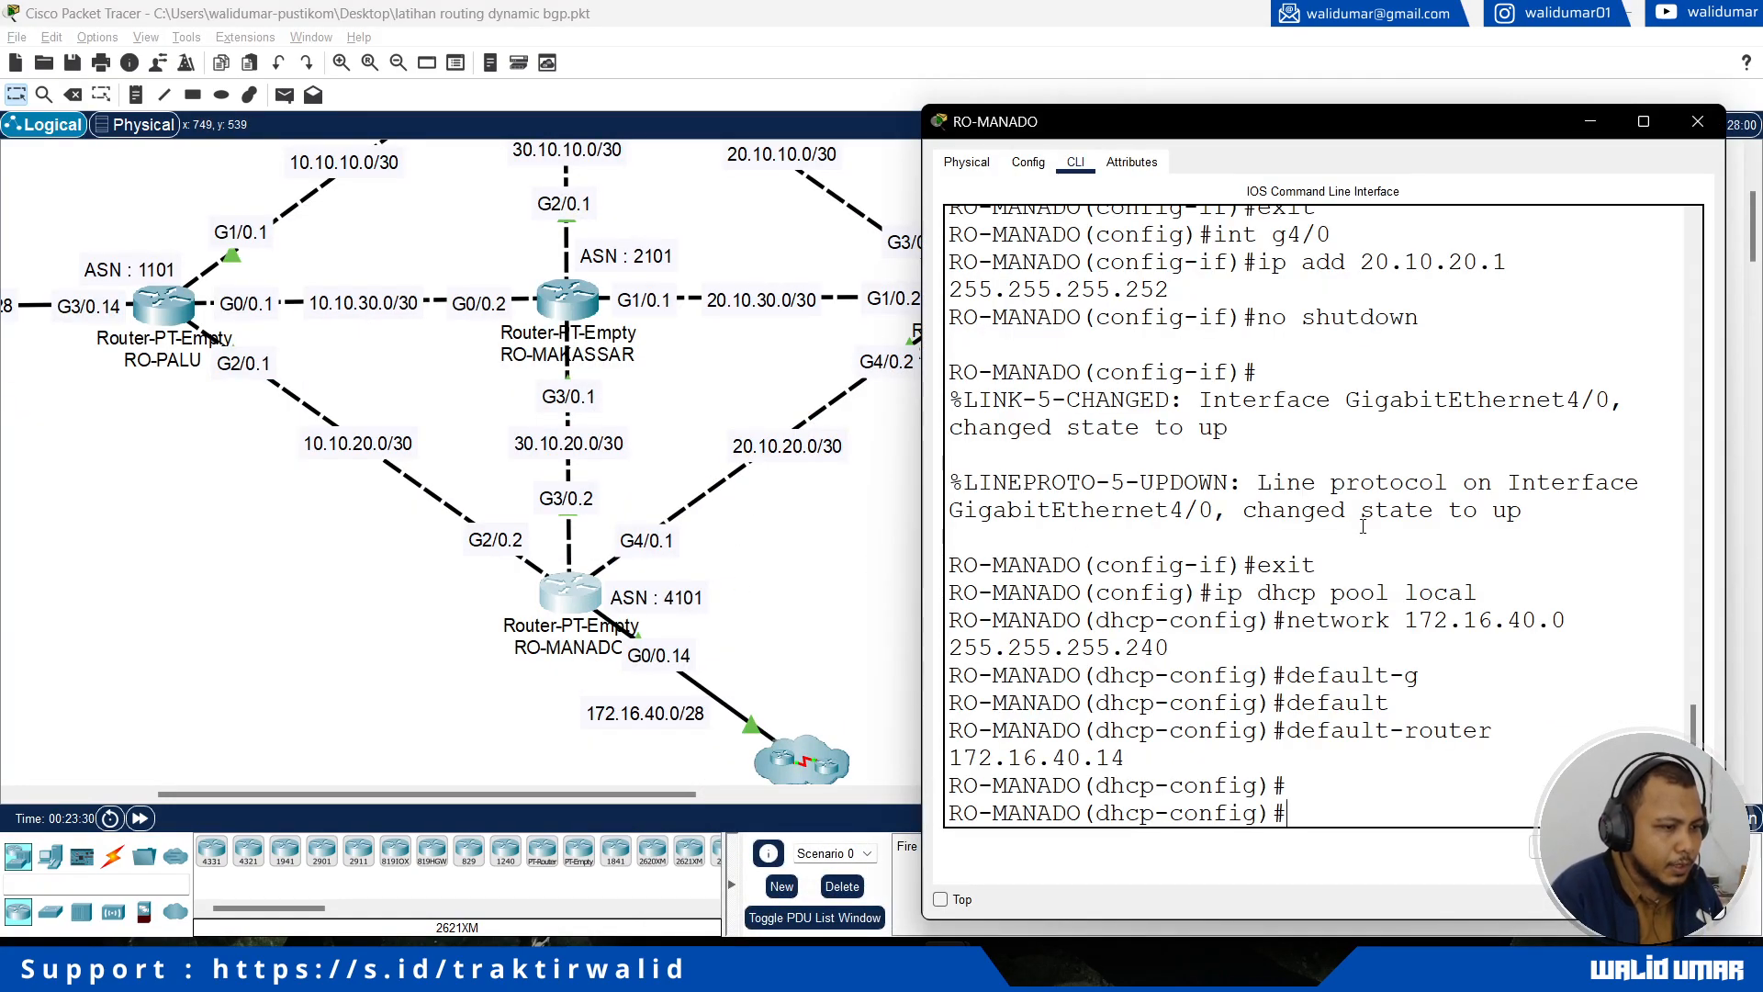
type("exit")
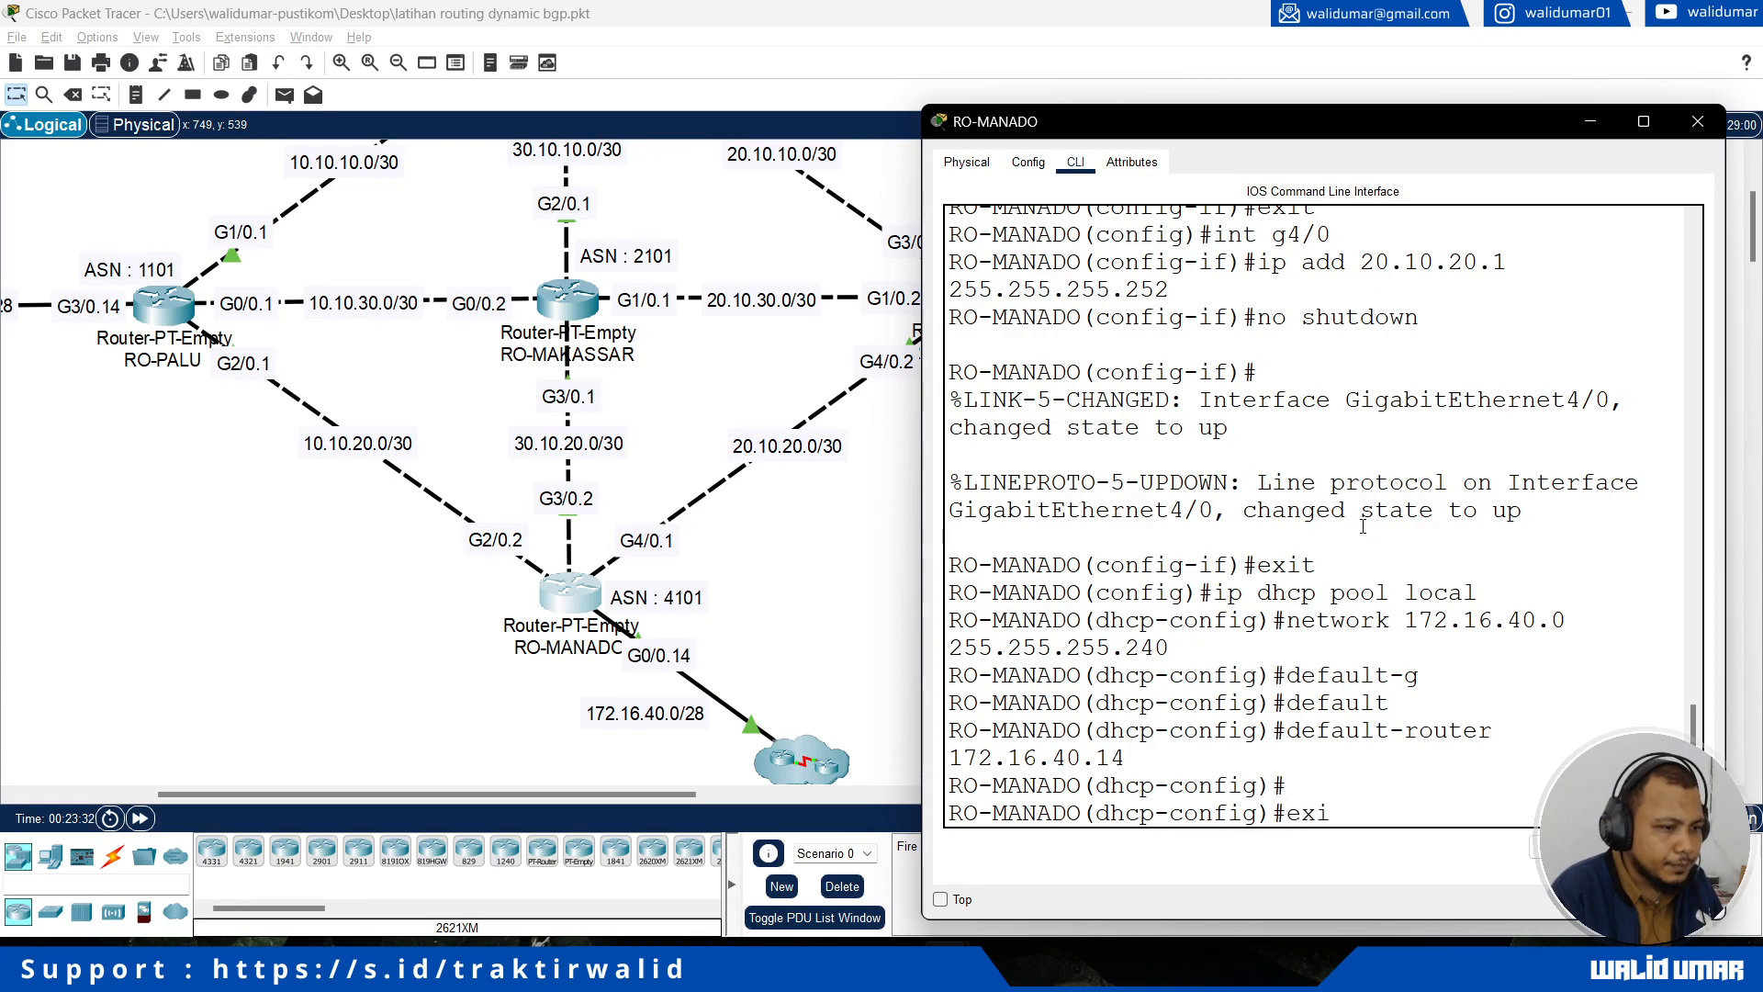
key("Return")
type("router bgp 4101")
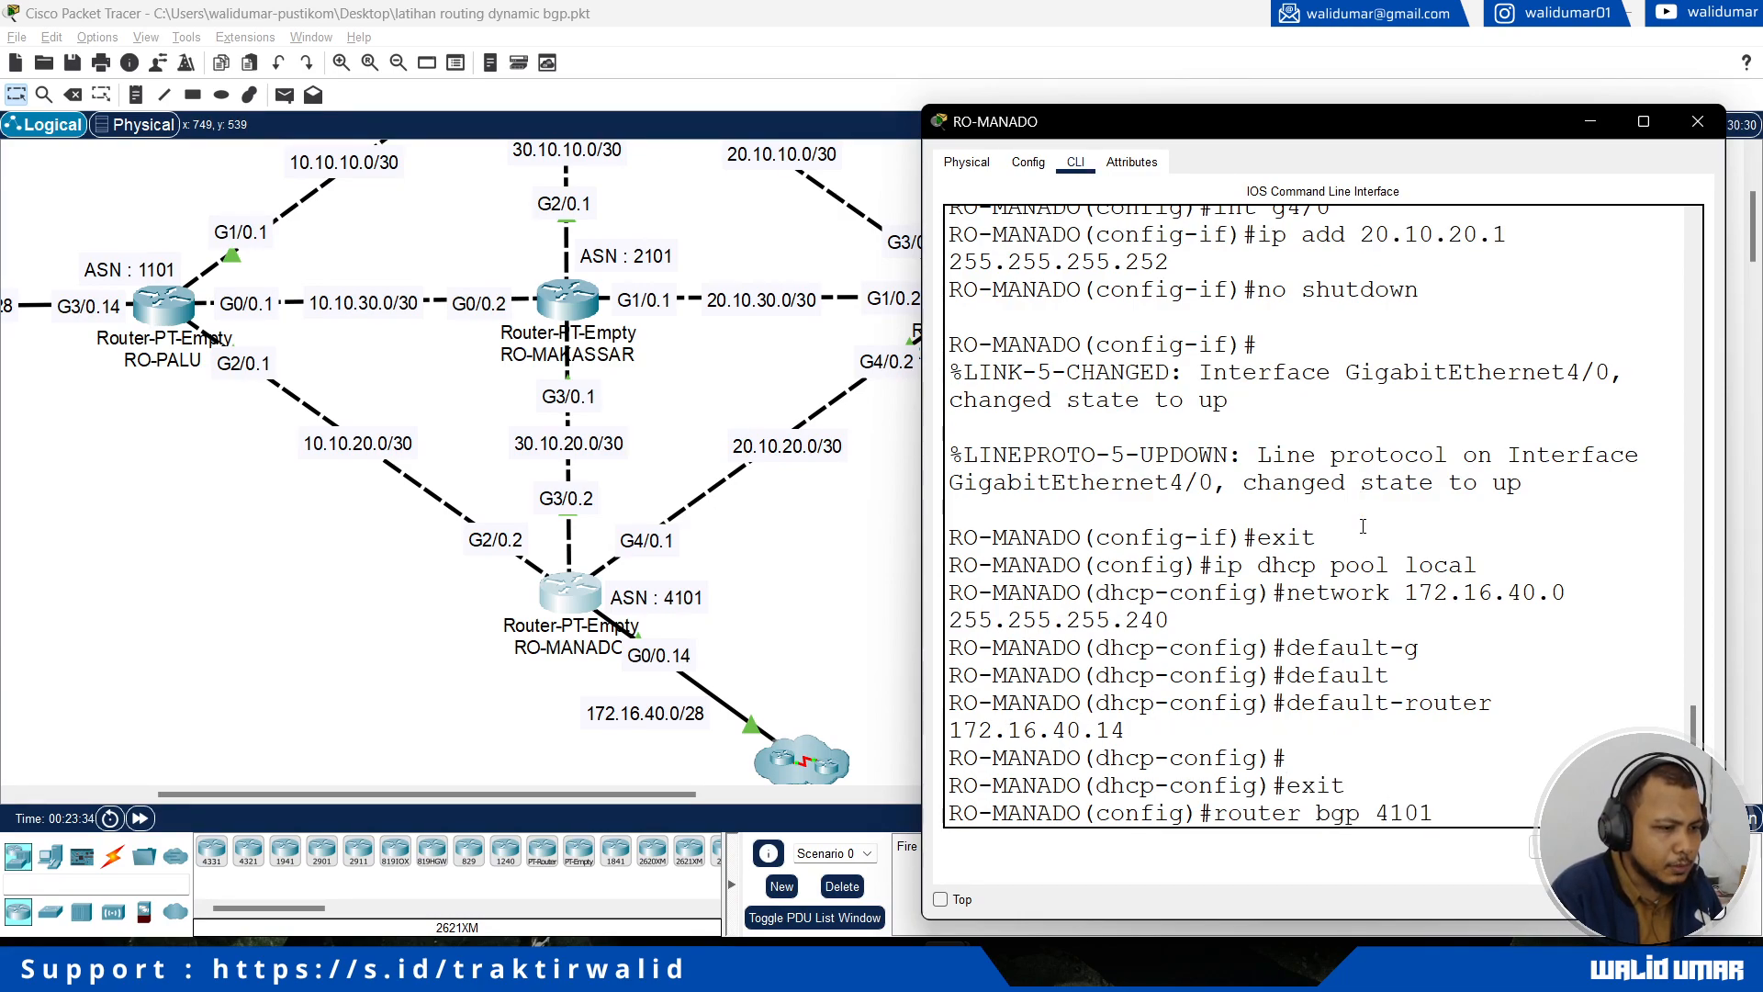
key("Return")
Step: Announce the local network 172.16.40.0 with mask 255.255.255.240 in RO-MANADO's BGP process
type("network 17")
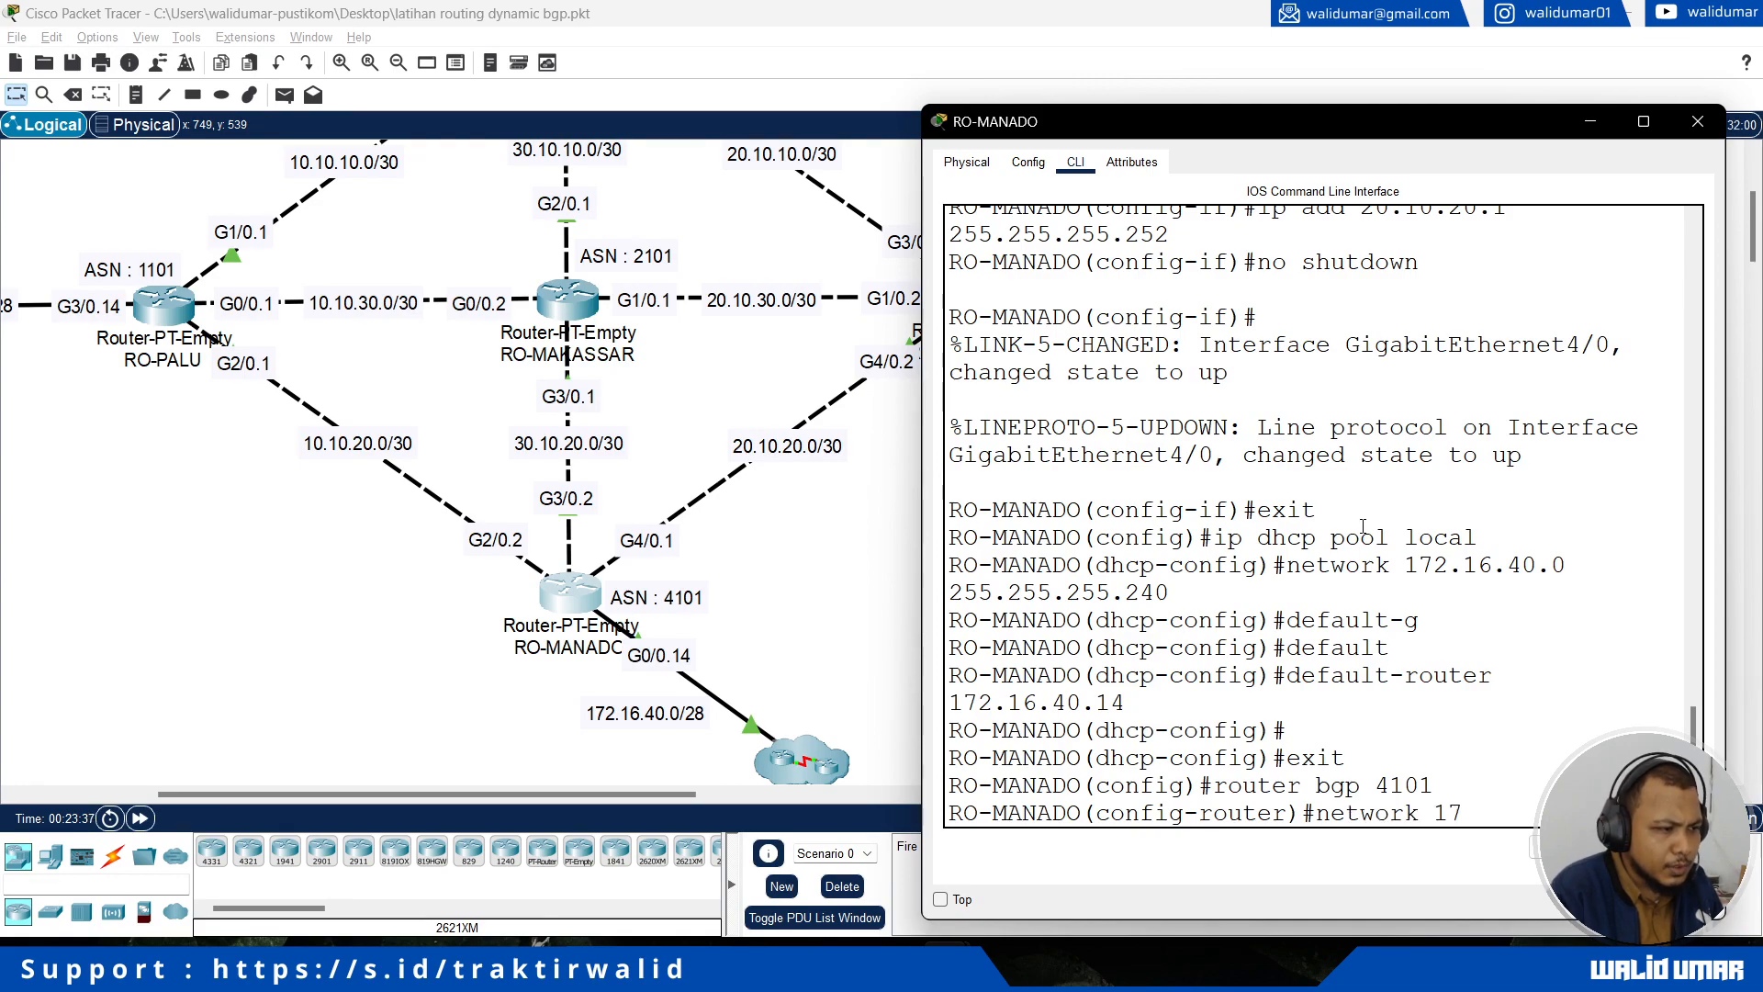
type("2.16.40.0 255.255.255")
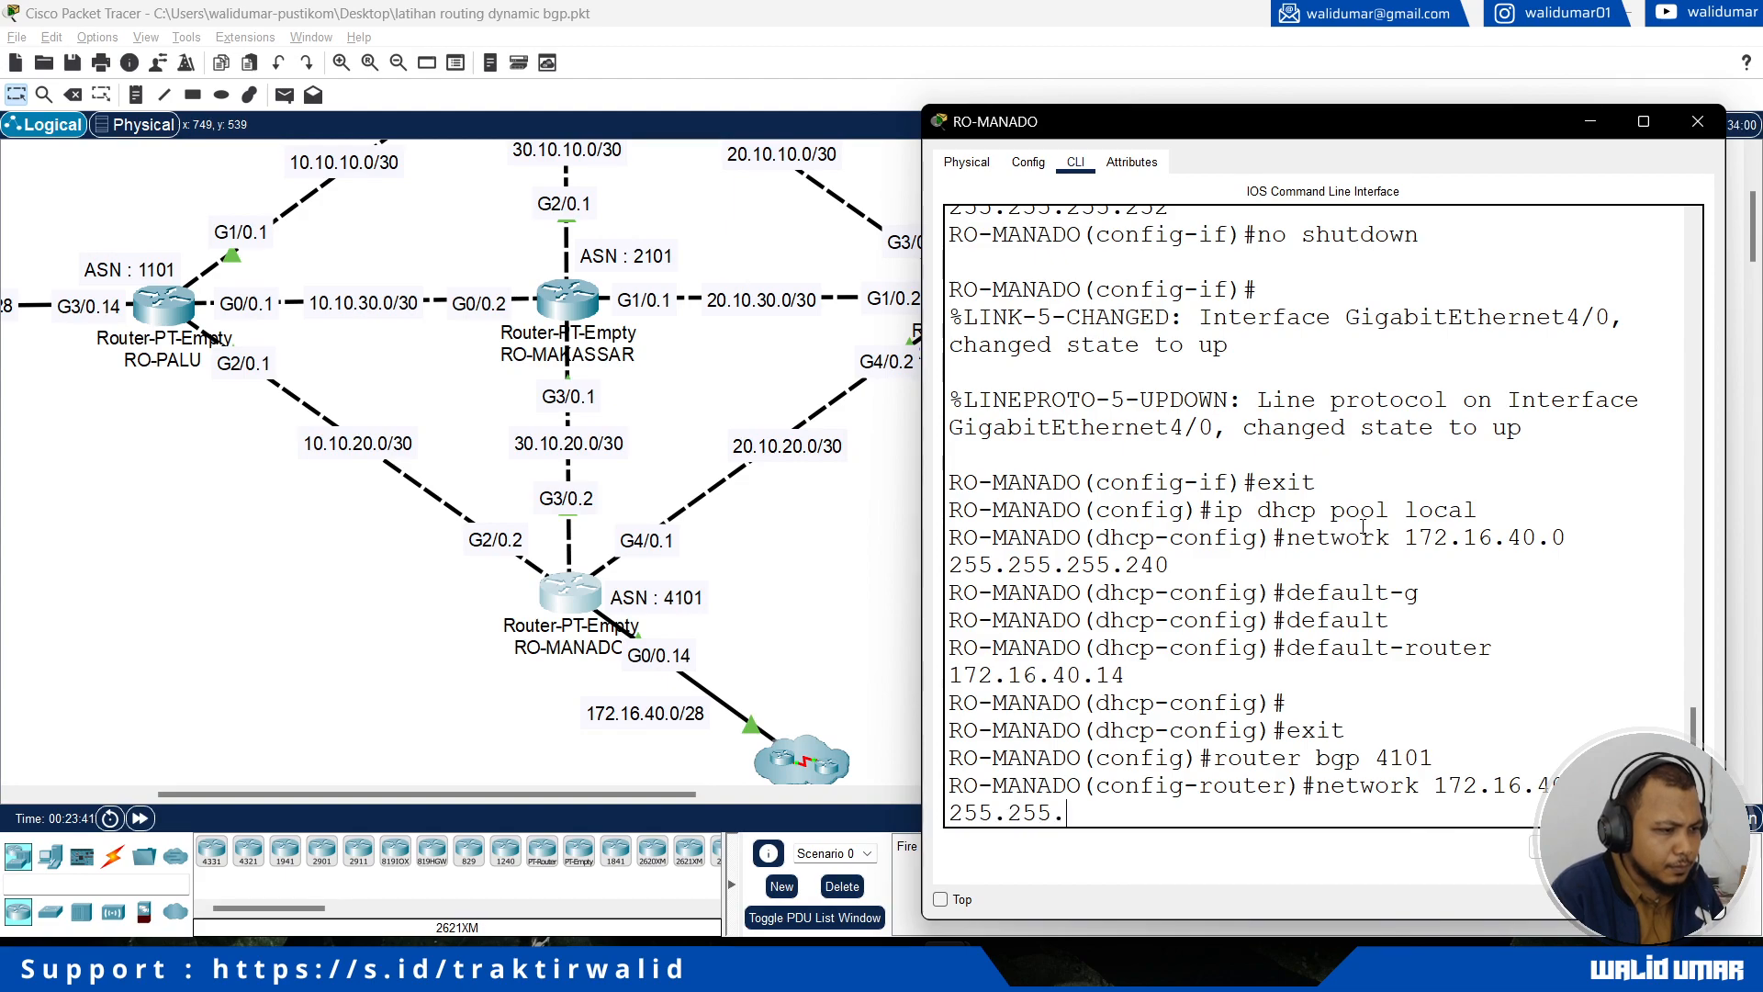
type(".240")
key("Return")
Step: Announce the RO-PALU link network 10.10.20.0 with mask 255.255.255.252 in RO-MANADO's BGP process
type("network")
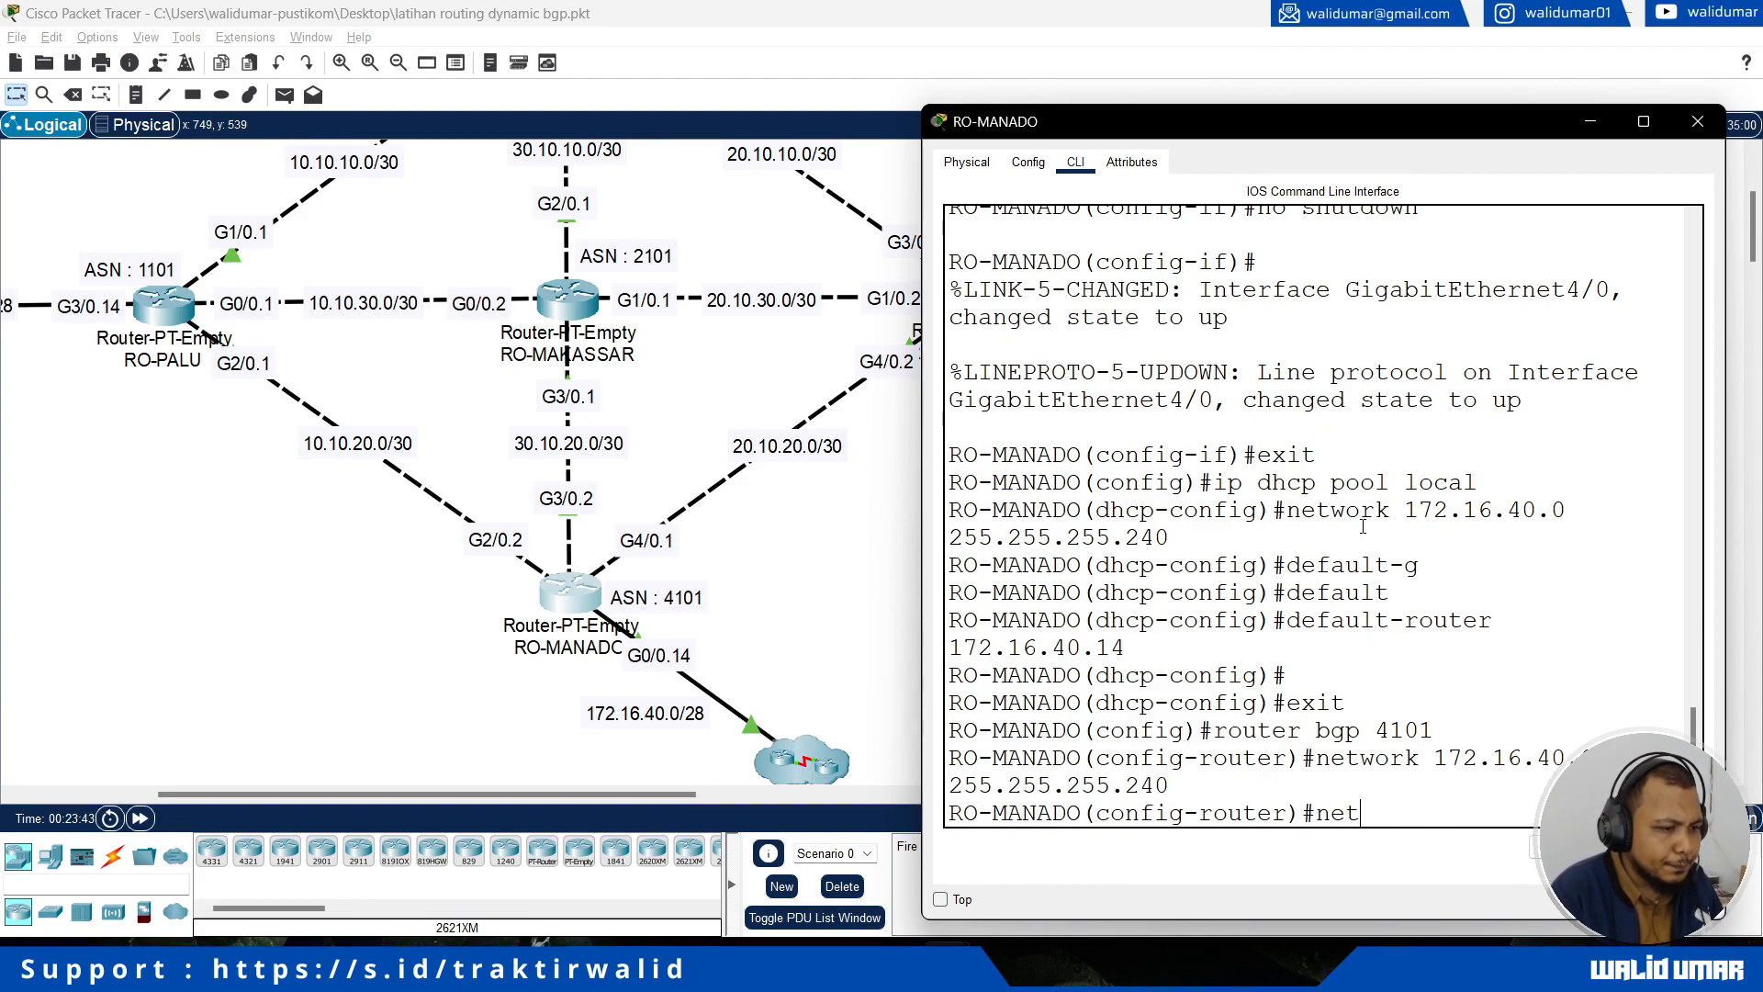
type(" 10.10.")
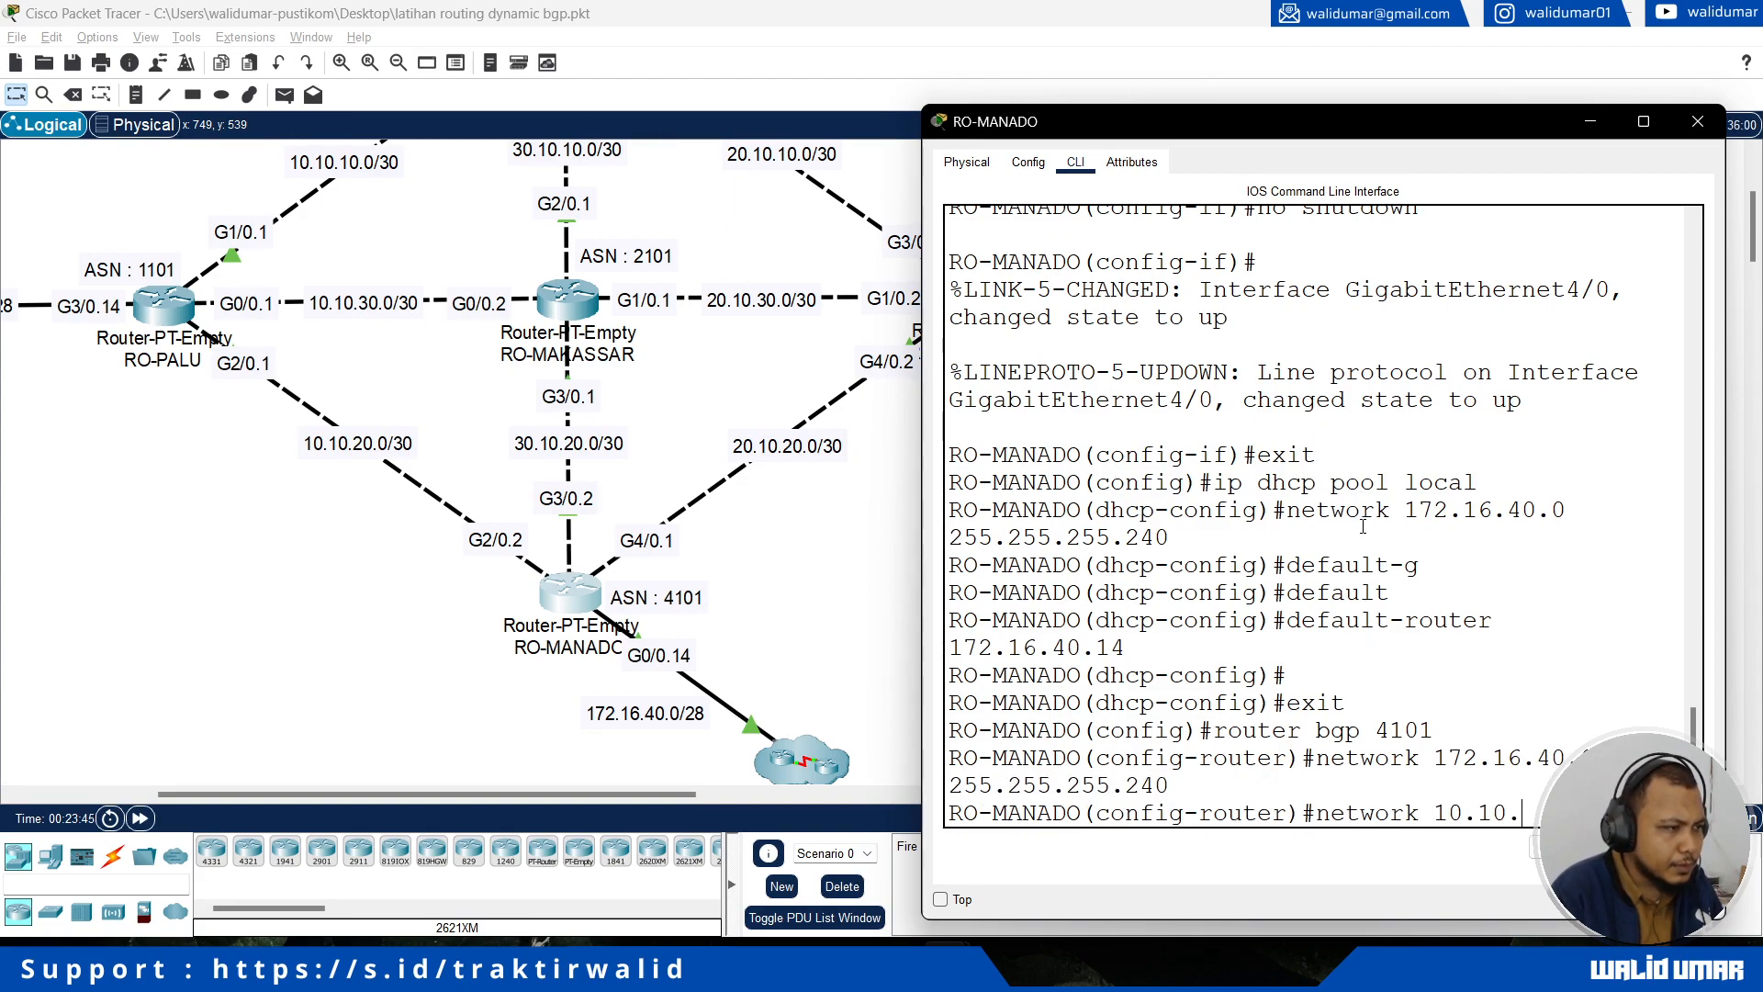
type("20.0 mask ")
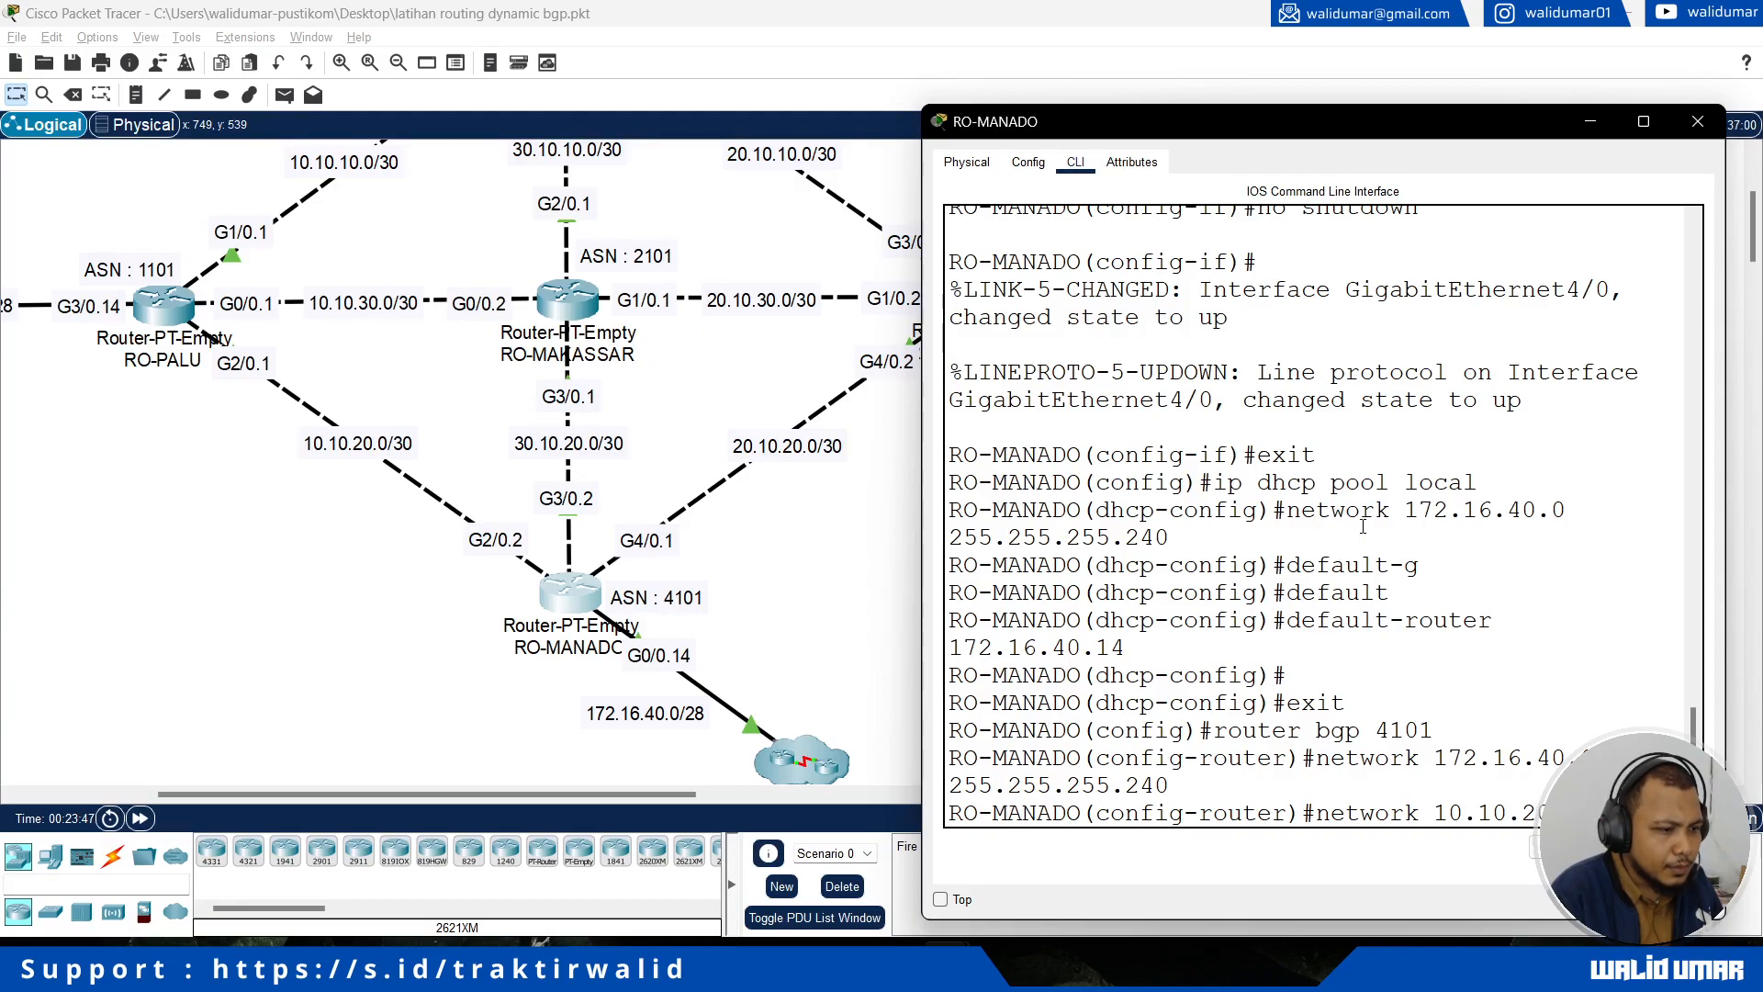
type("255.255.255.25")
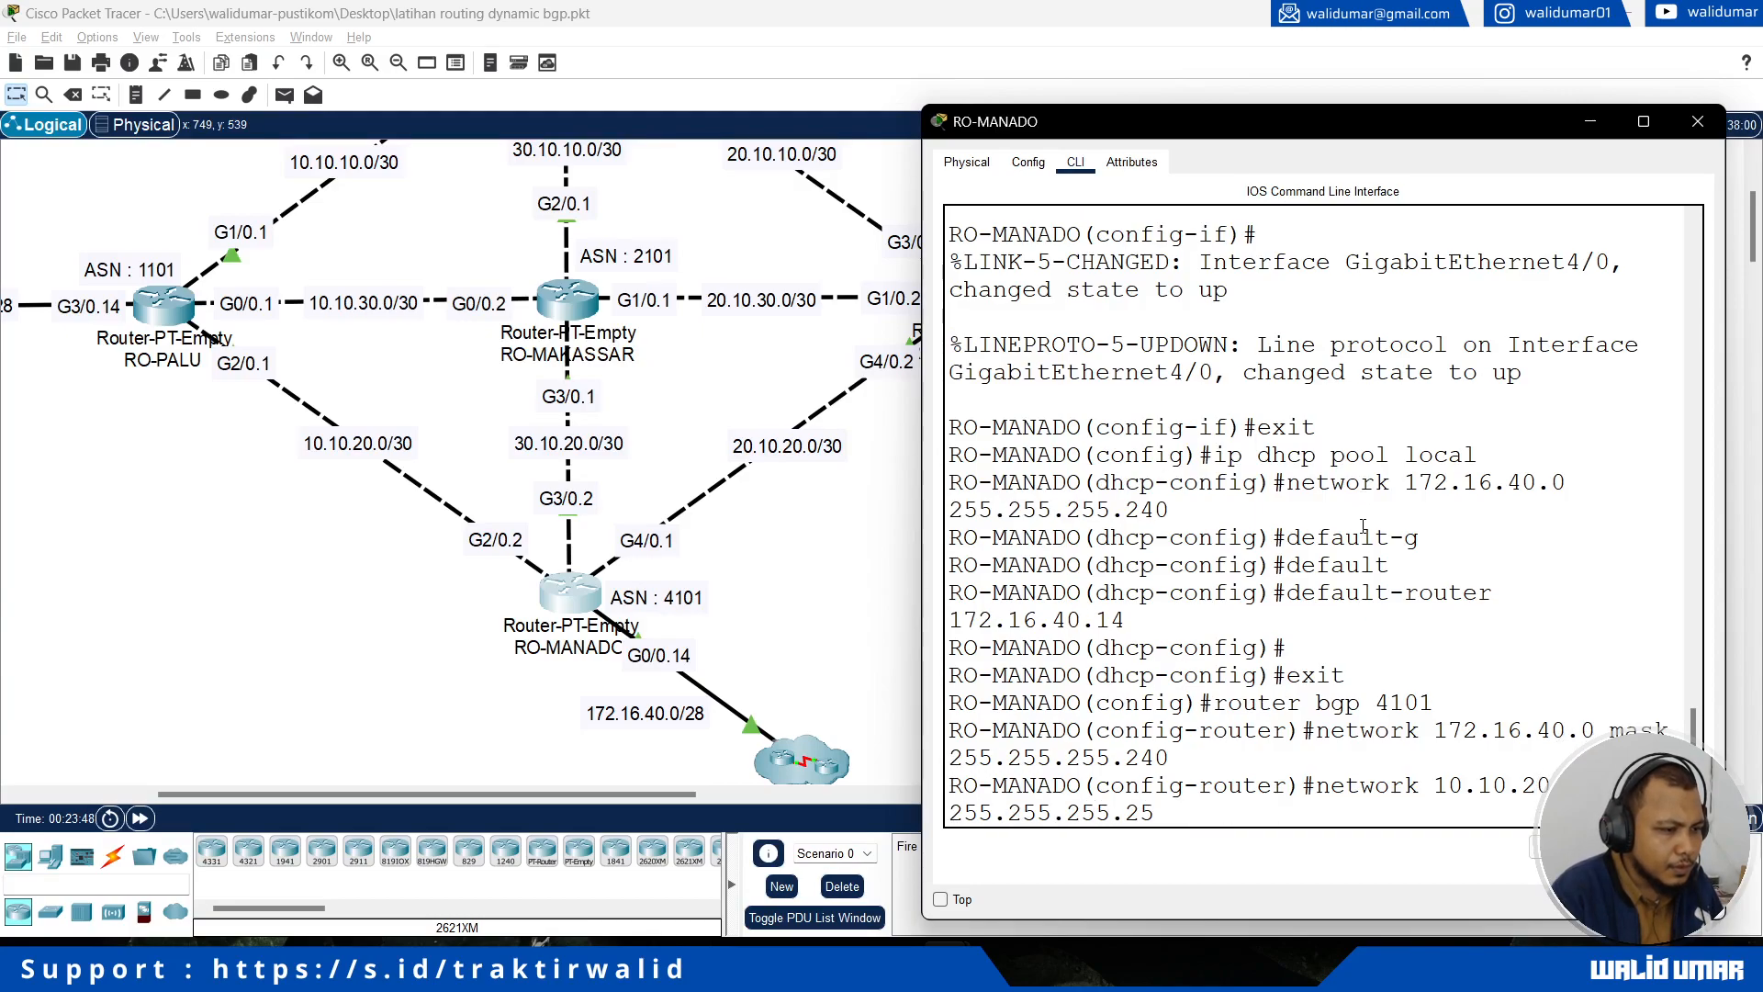
type("2")
key("Return")
Step: Announce the RO-GORONTALO link network 20.10.20.0 with mask 255.255.255.252 in RO-MANADO's BGP process
type("network")
type(" 20.10.")
type("20.0 mask 255.255.255")
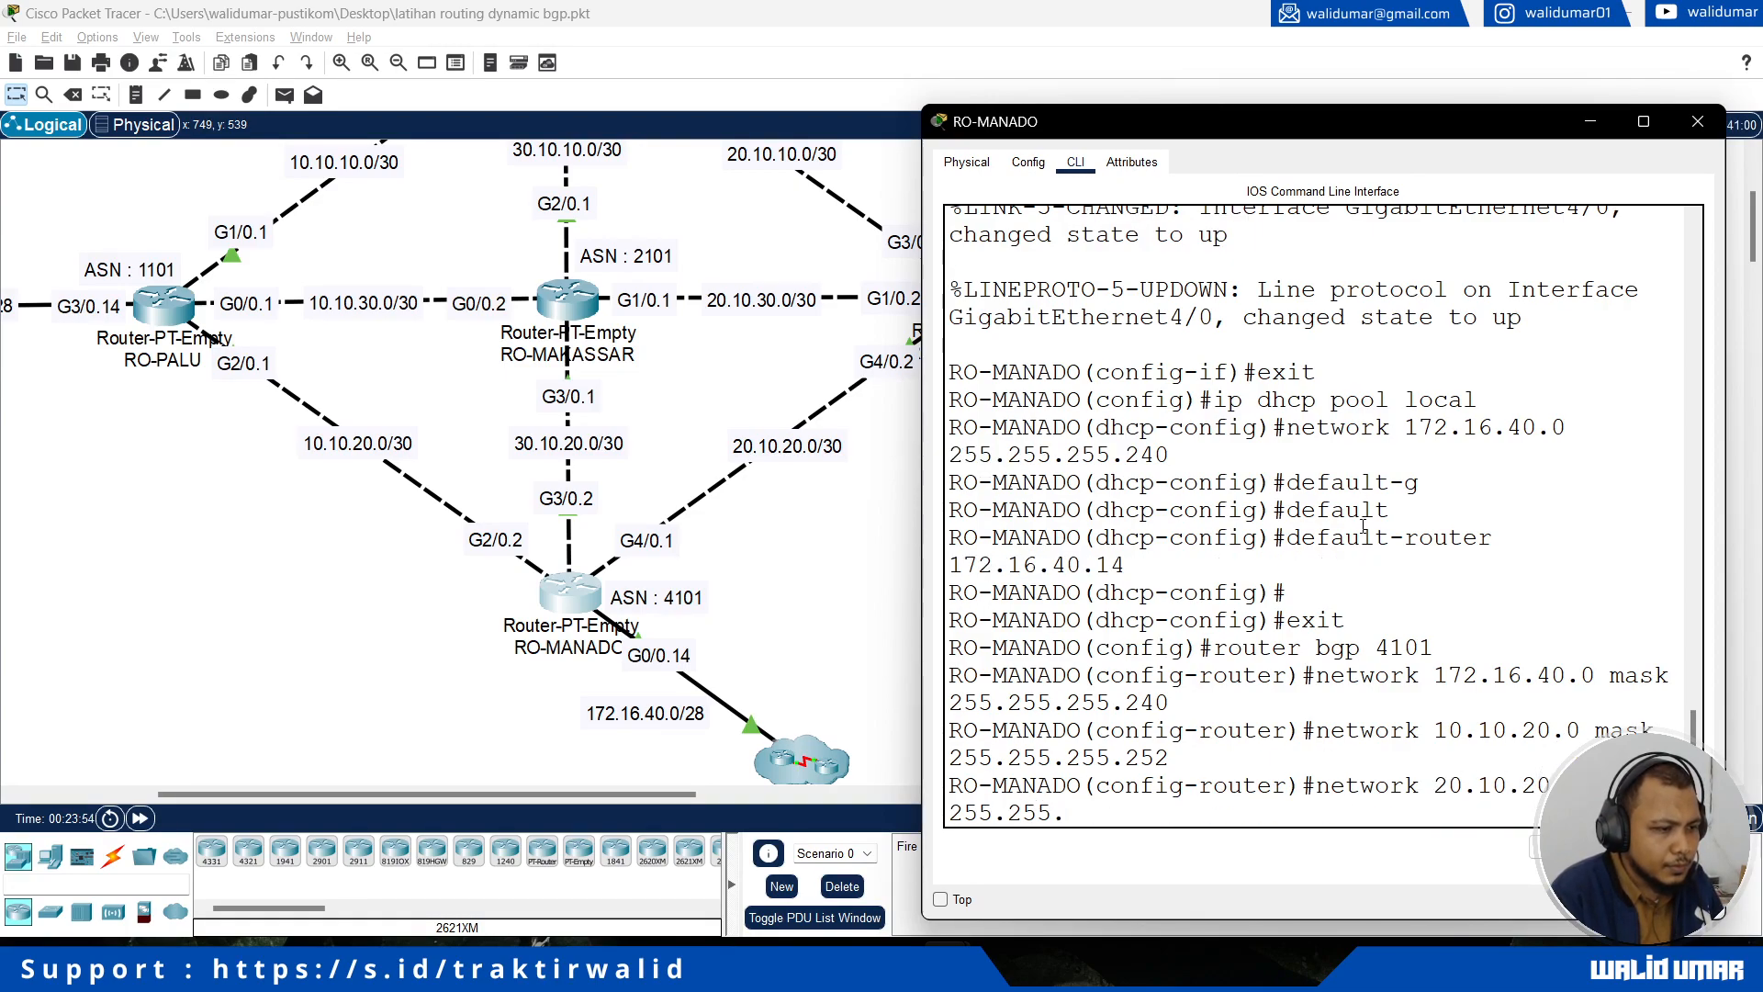
type(".252")
key("Return")
Step: Announce the RO-MAKASSAR link network 30.10.20.0 with mask 255.255.255.252 in RO-MANADO's BGP process
type("network 30.10.2")
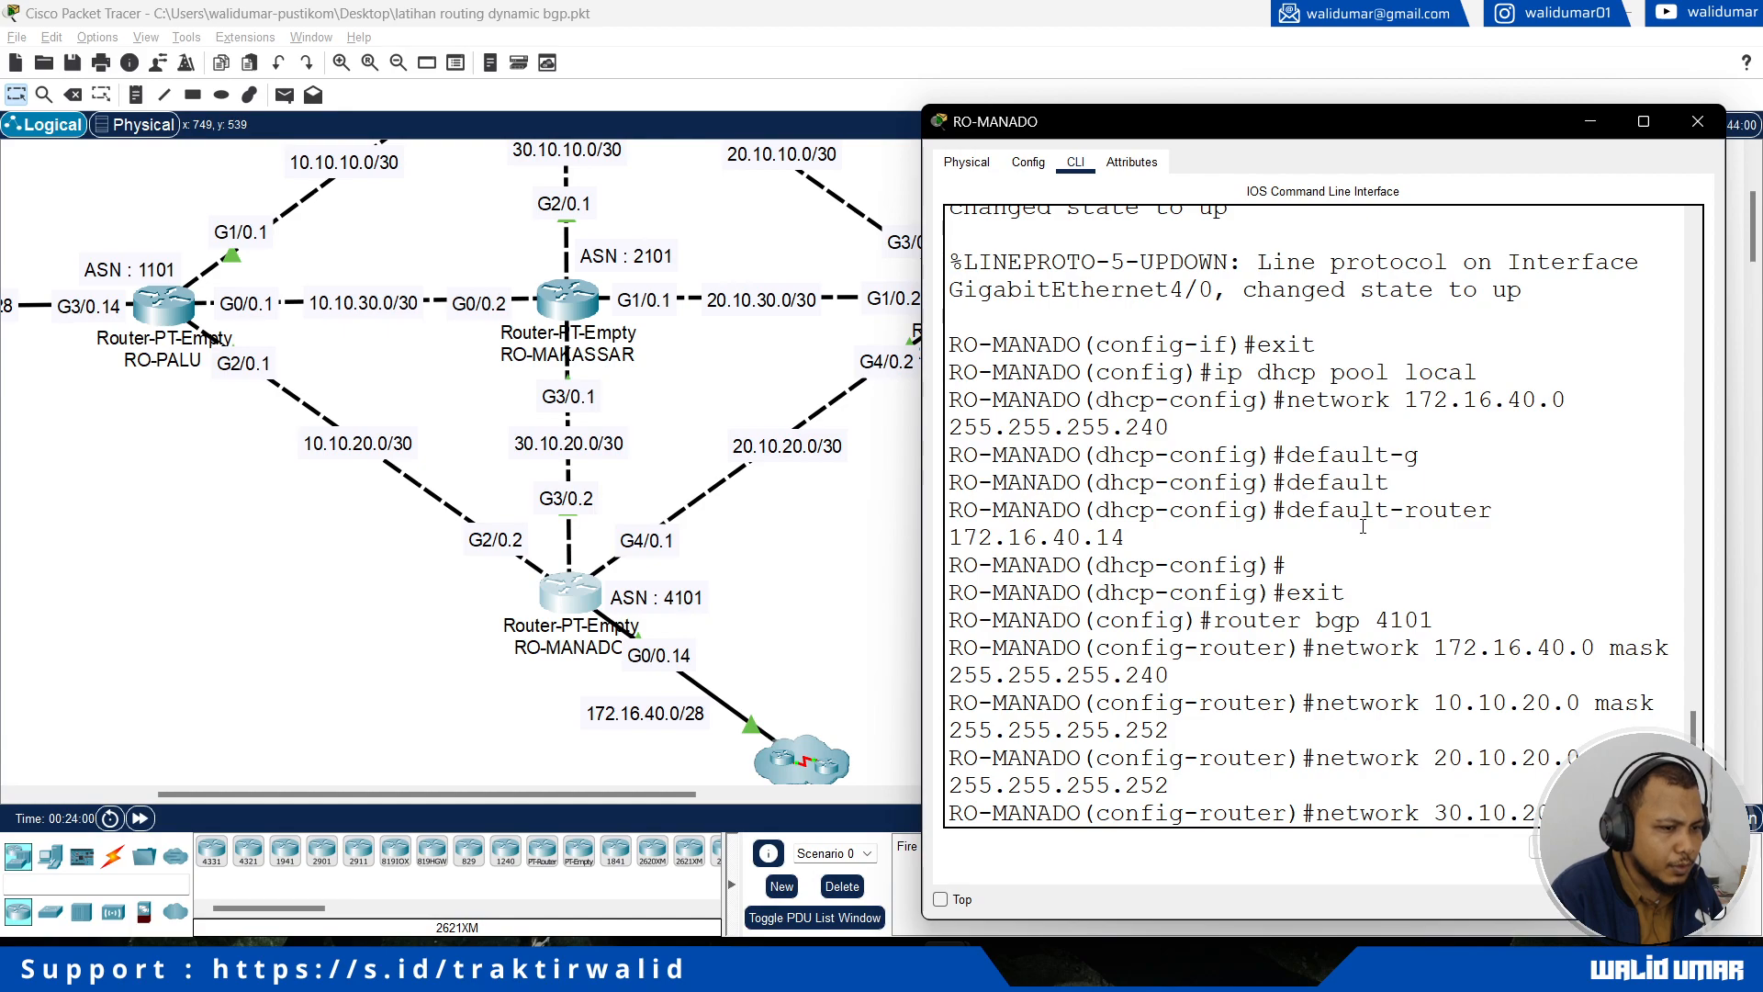
type("0.0 mask 255.255.255.252")
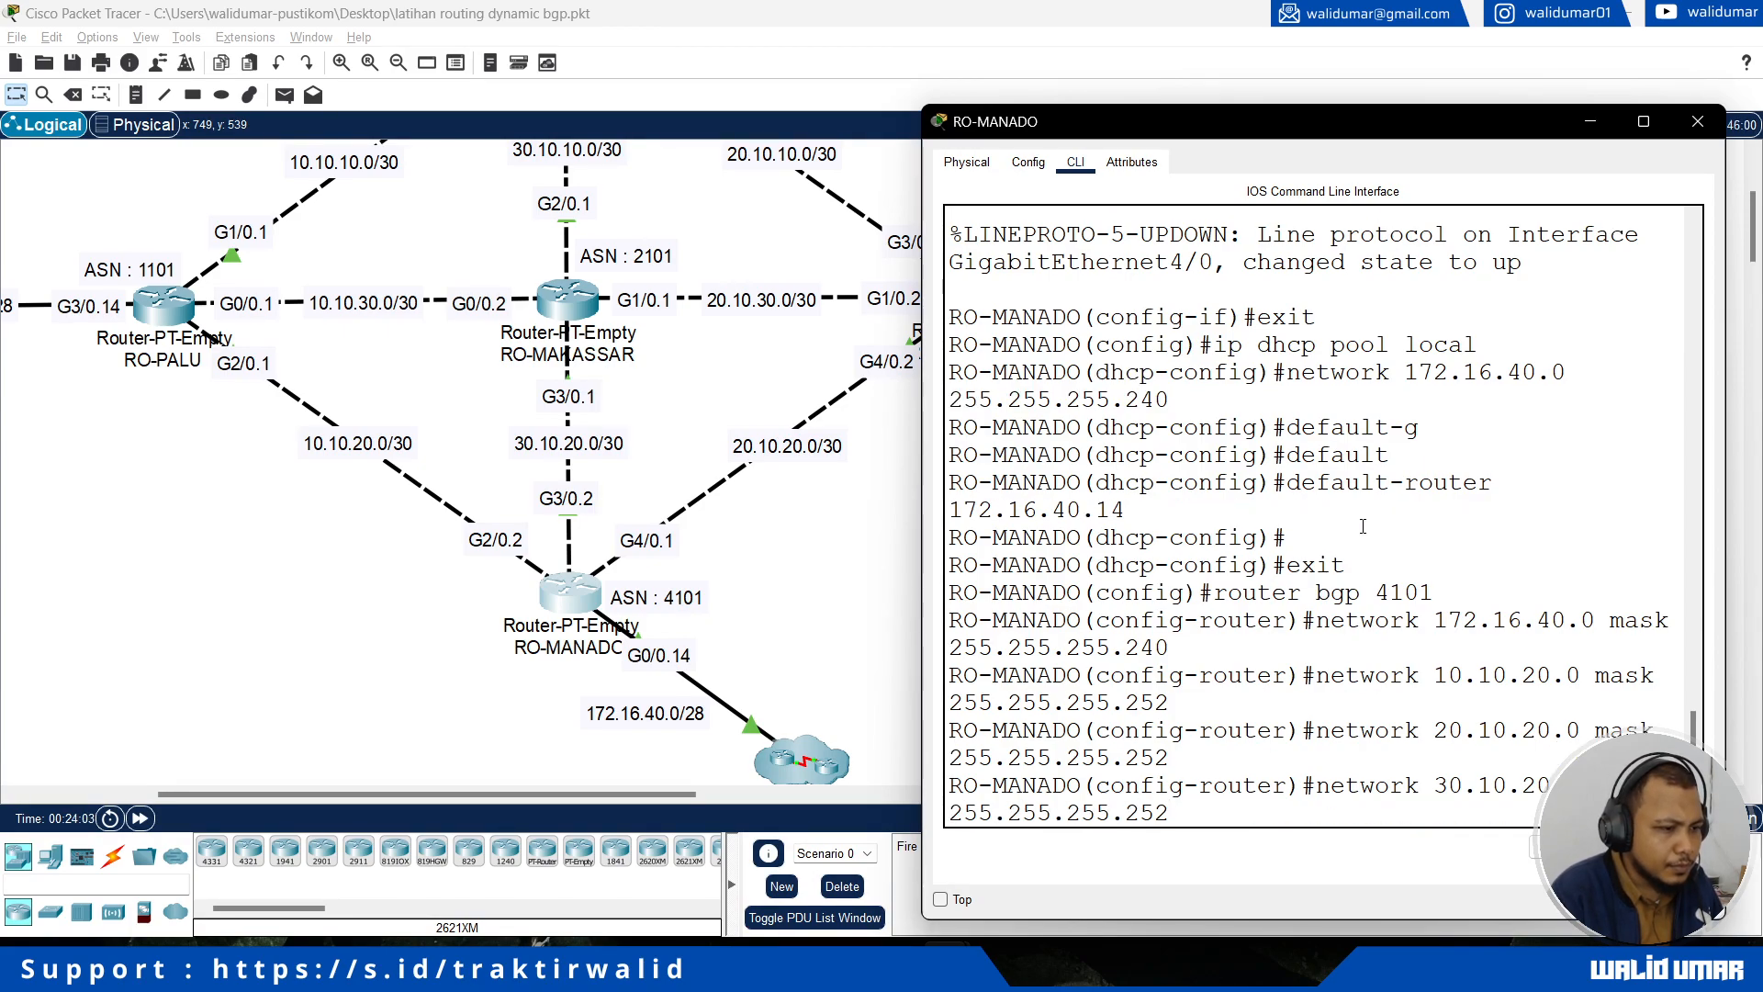
key("Return")
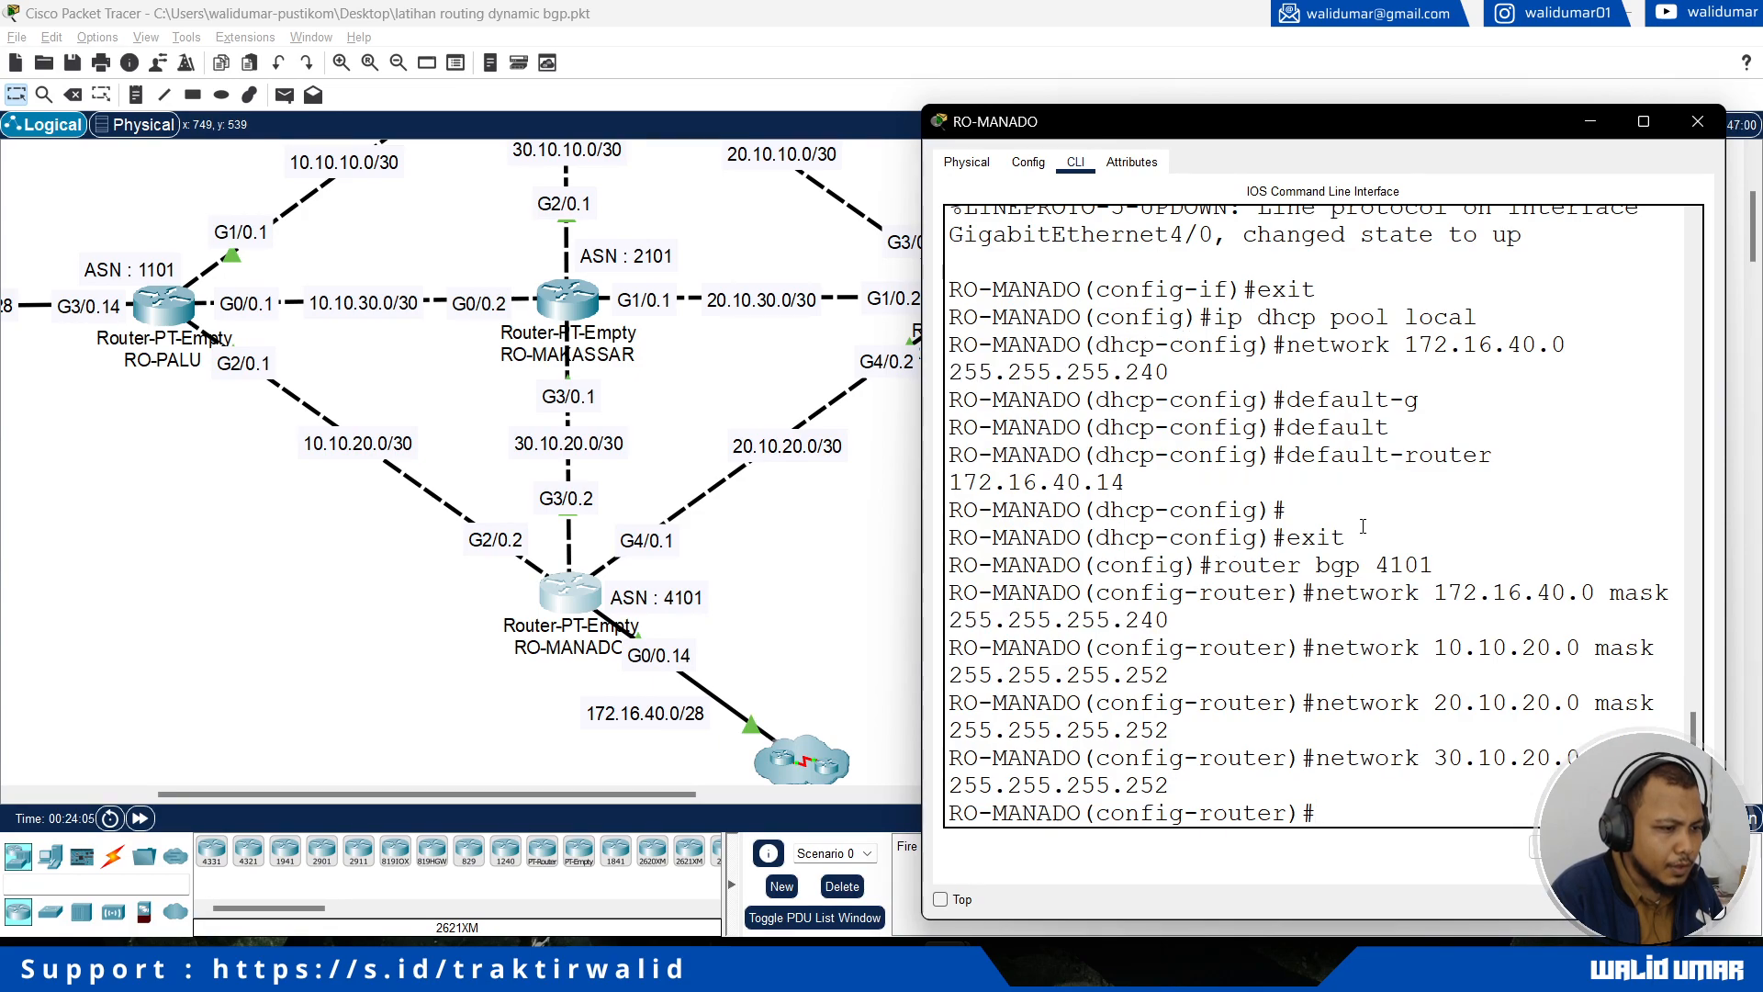
Step: Add RO-GORONTALO as a neighbor at 20.10.20.2 with remote AS 3101 in RO-MANADO's BGP process
type("neigh")
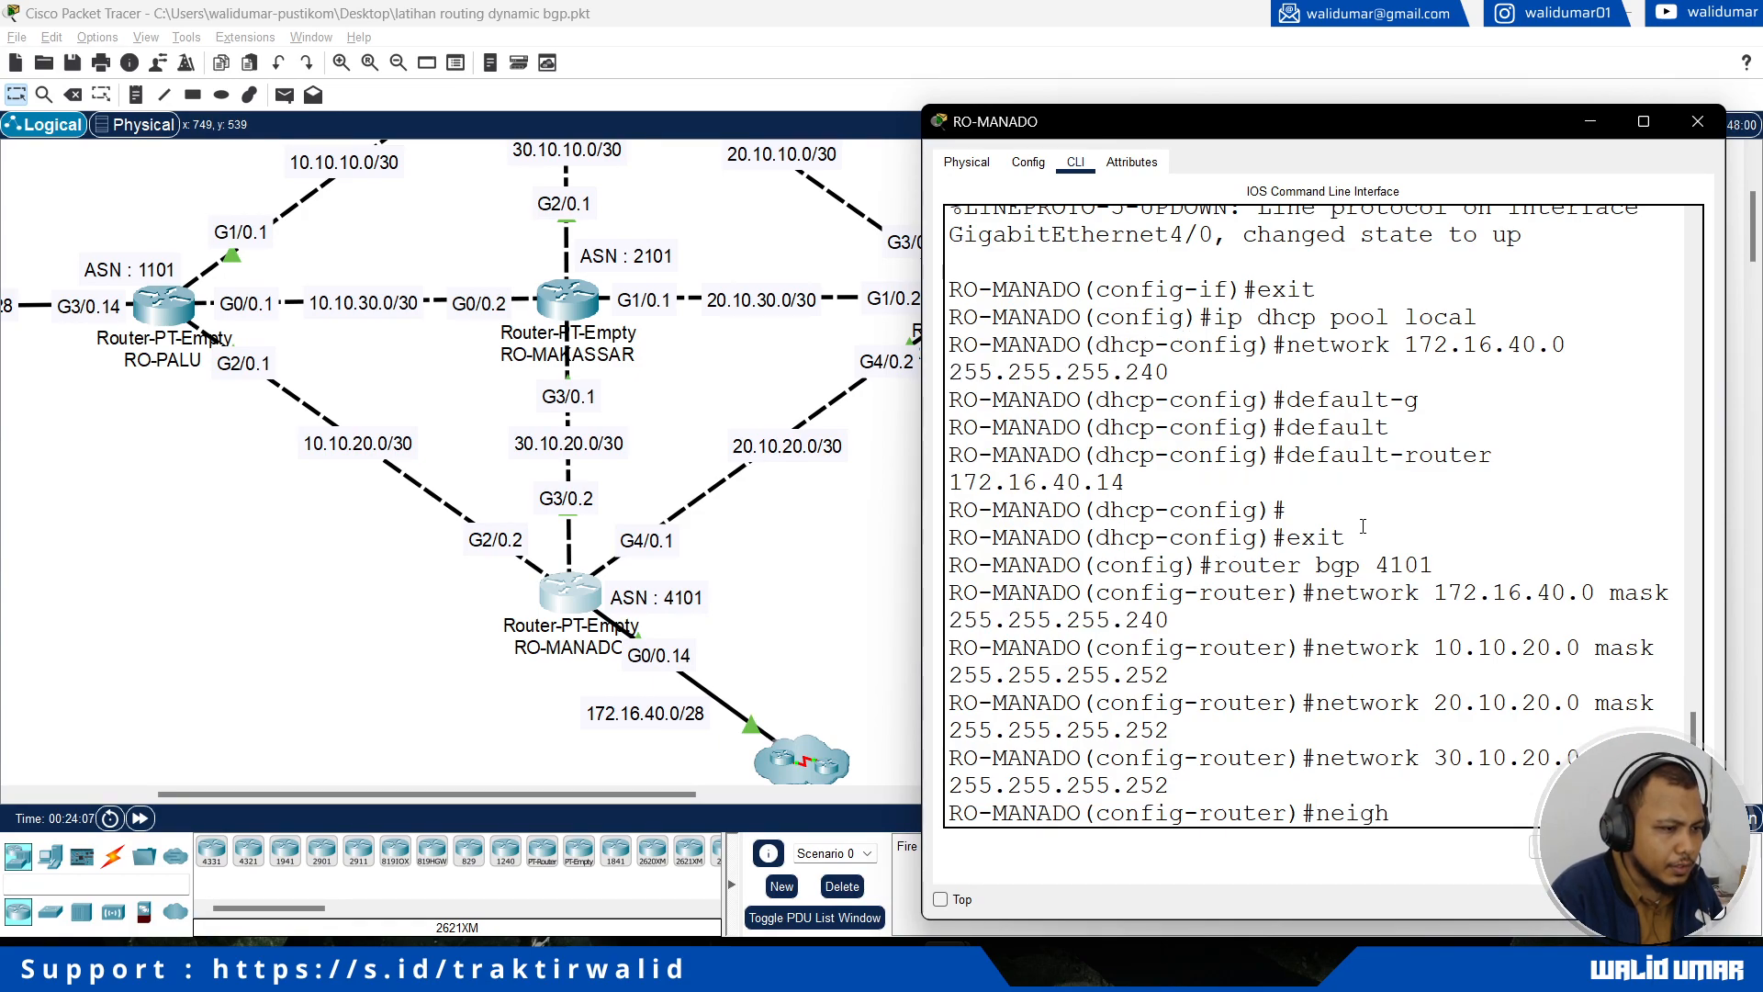
key("Tab")
type("20.10.2 ")
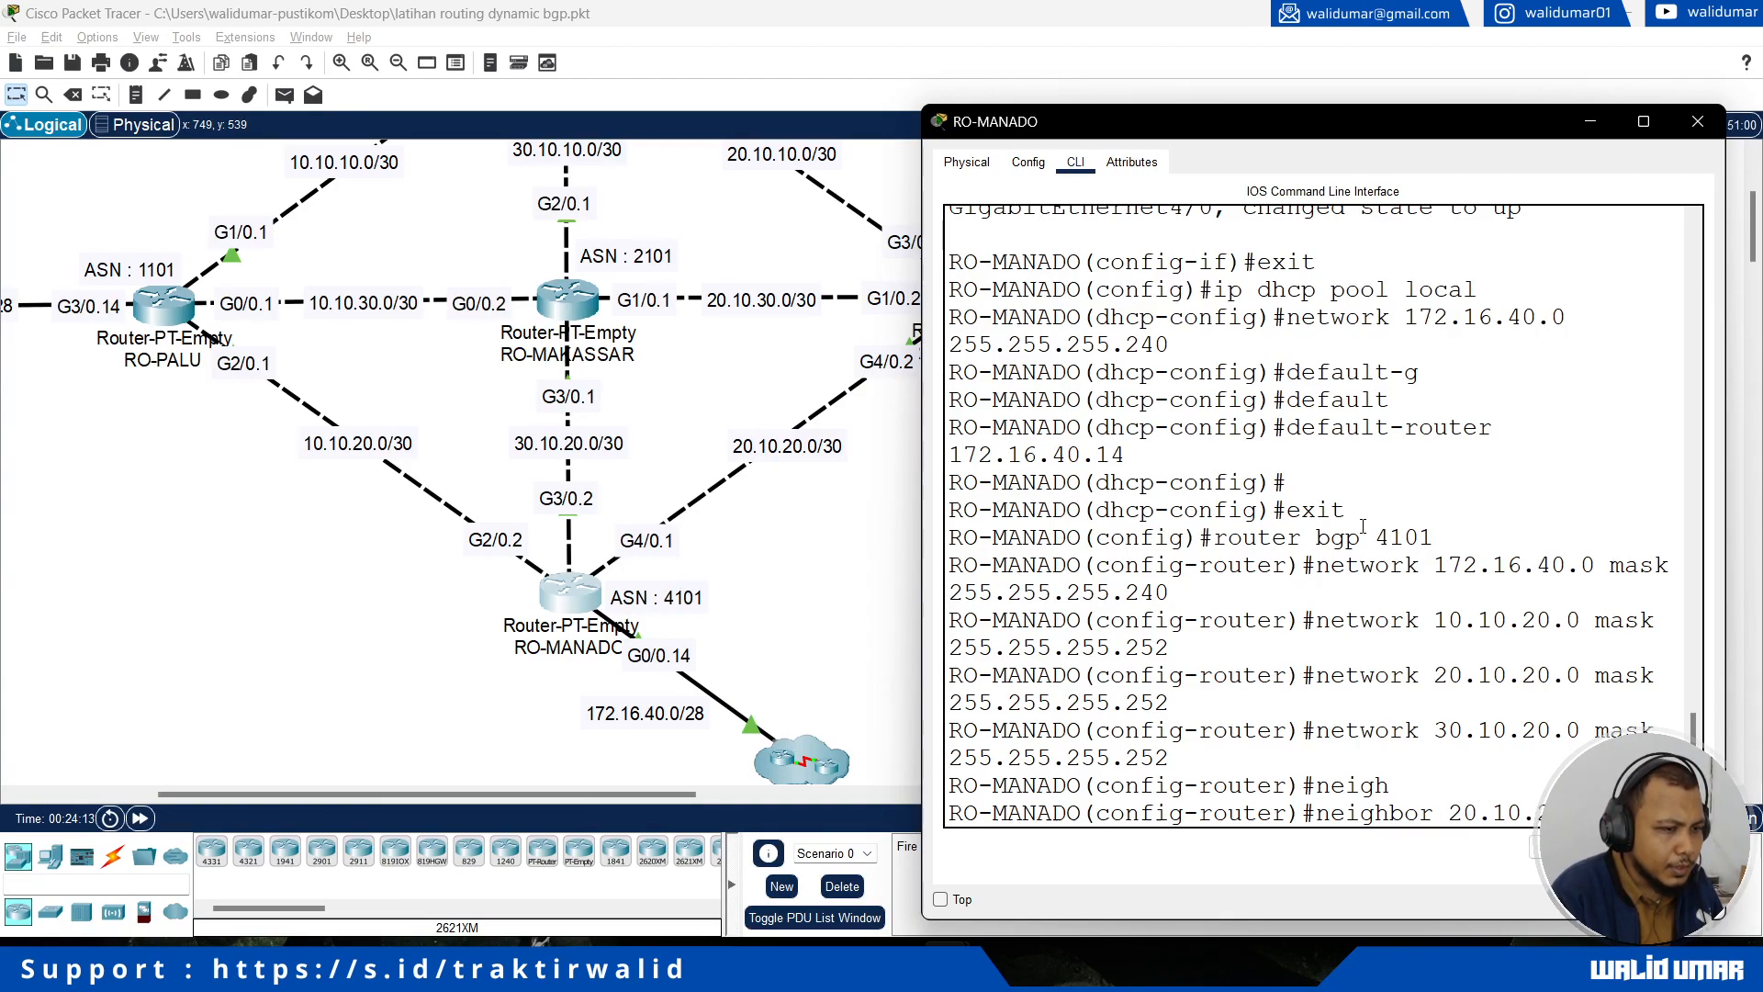
type("remote-as")
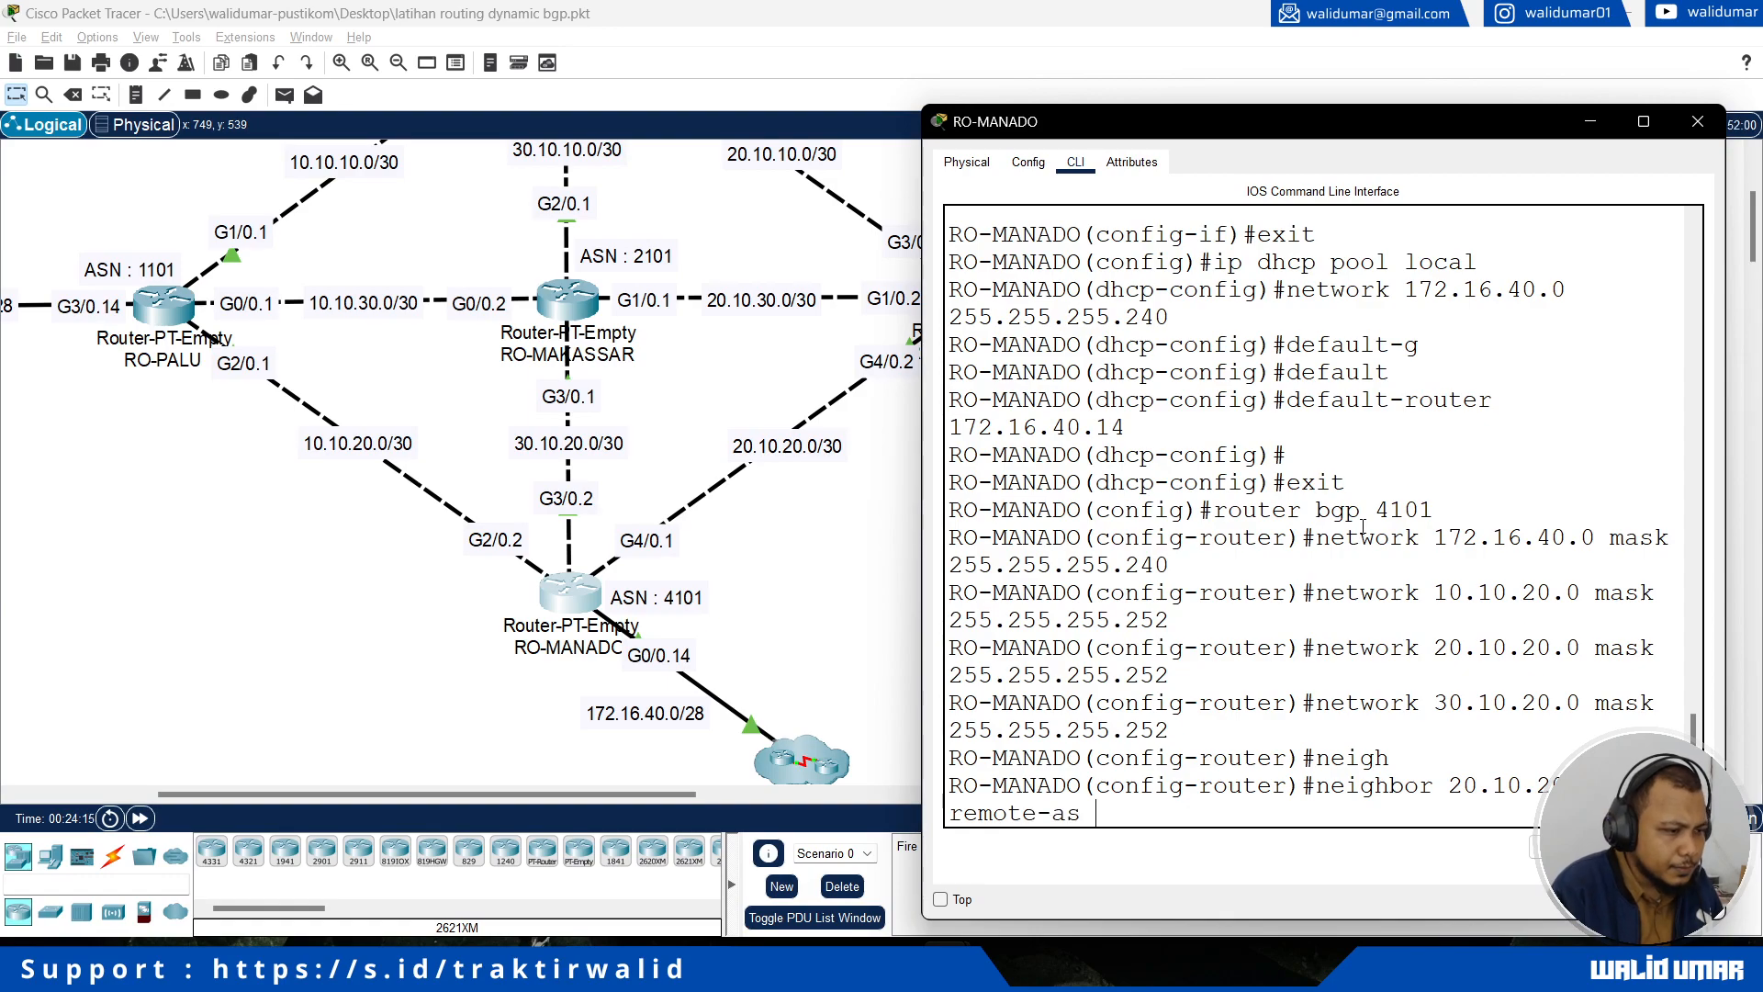
left_click(940, 900)
left_click_drag(599, 793, 665, 794)
left_click(1402, 839)
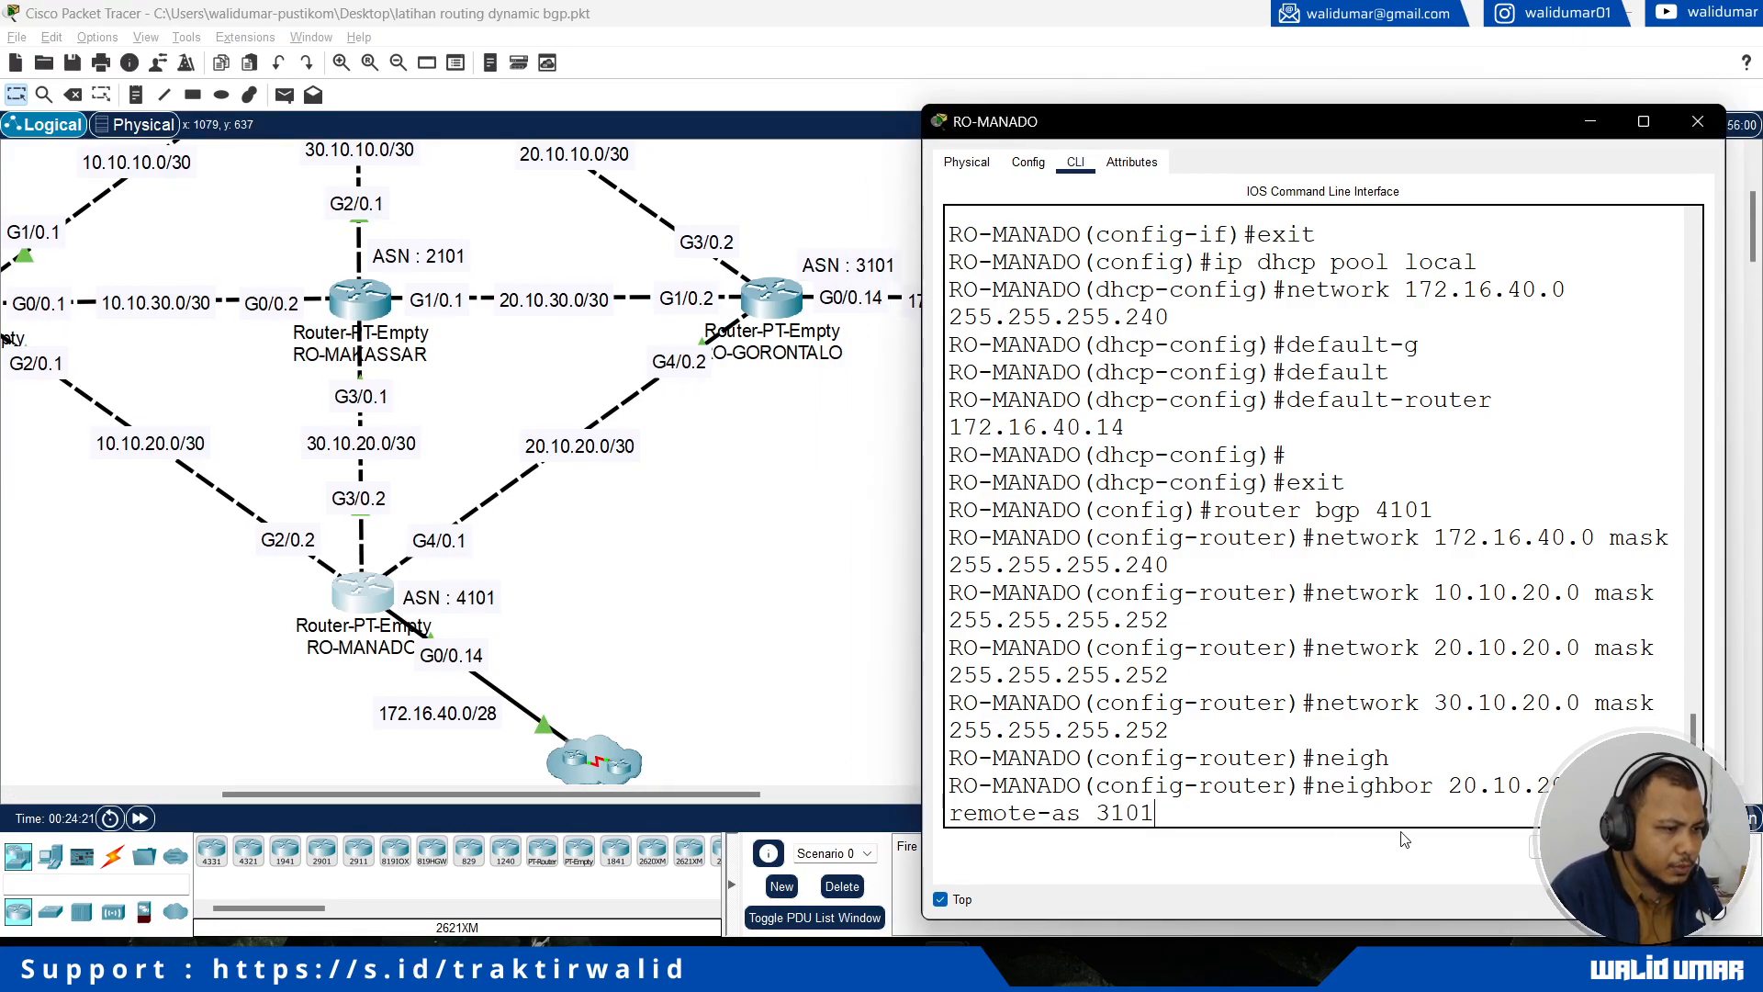
key("Return")
Step: Add RO-MAKASSAR as a neighbor at 30.10.20.1 with remote AS 2101 in RO-MANADO's BGP process
type("nei")
key("Tab")
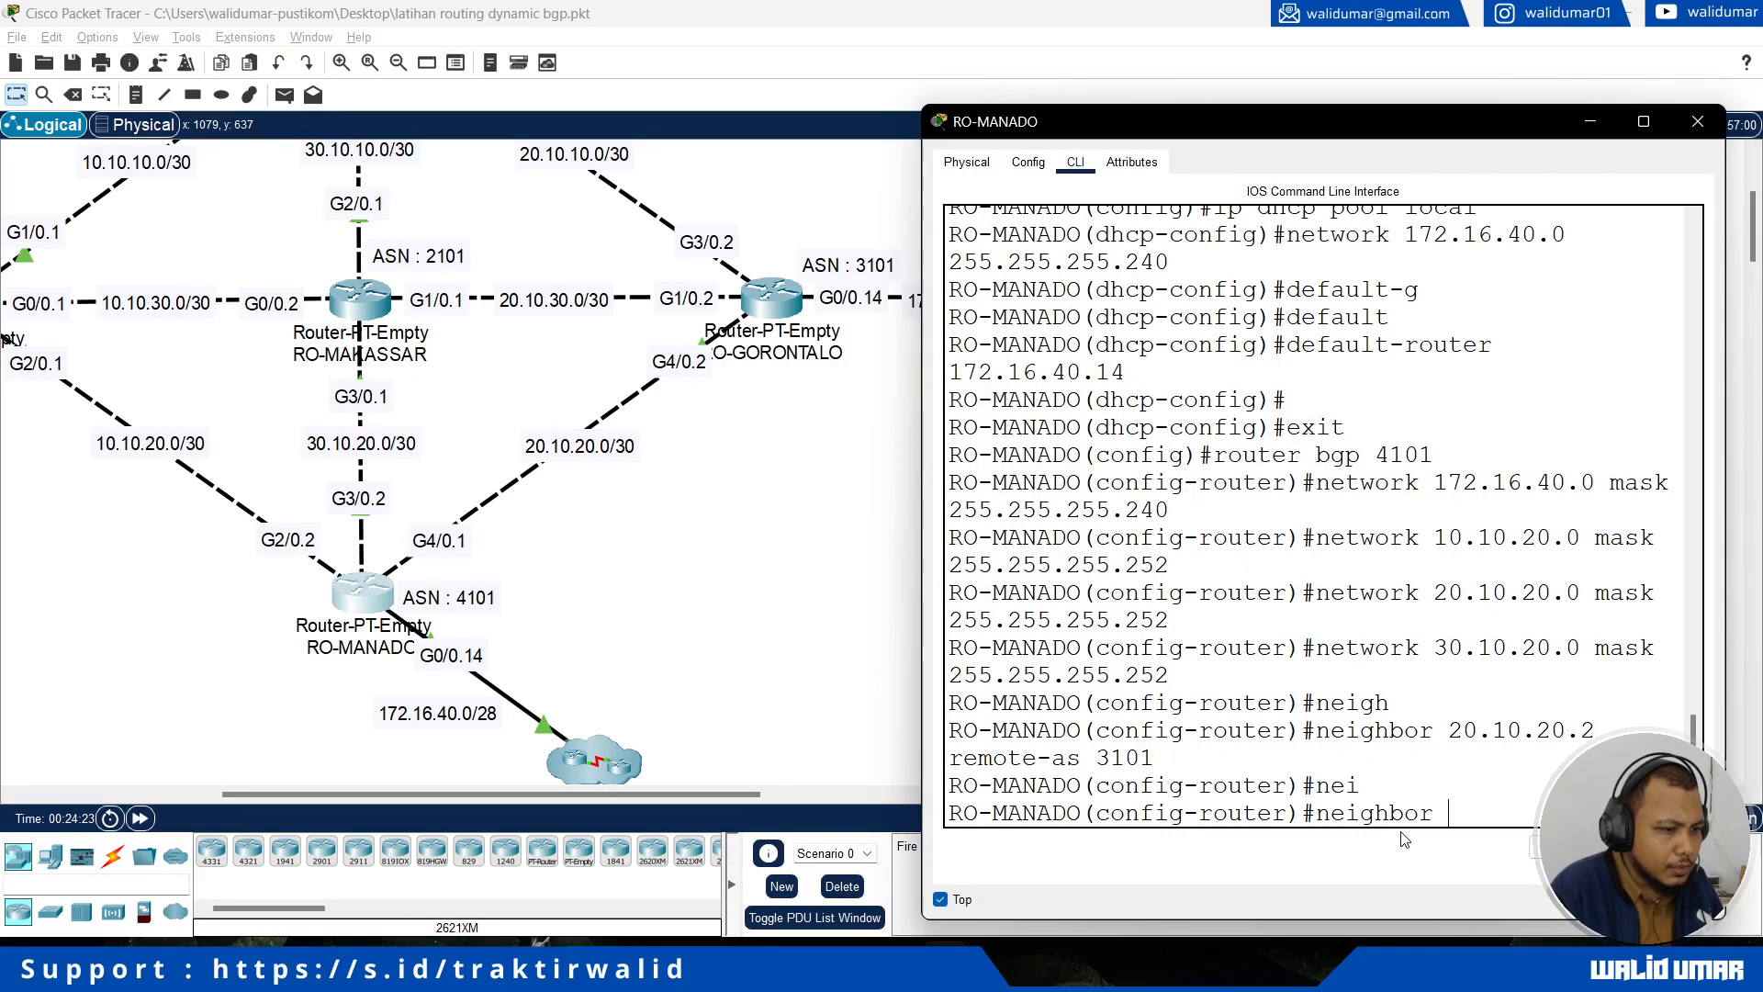
type("30.10.20.2 remote-as")
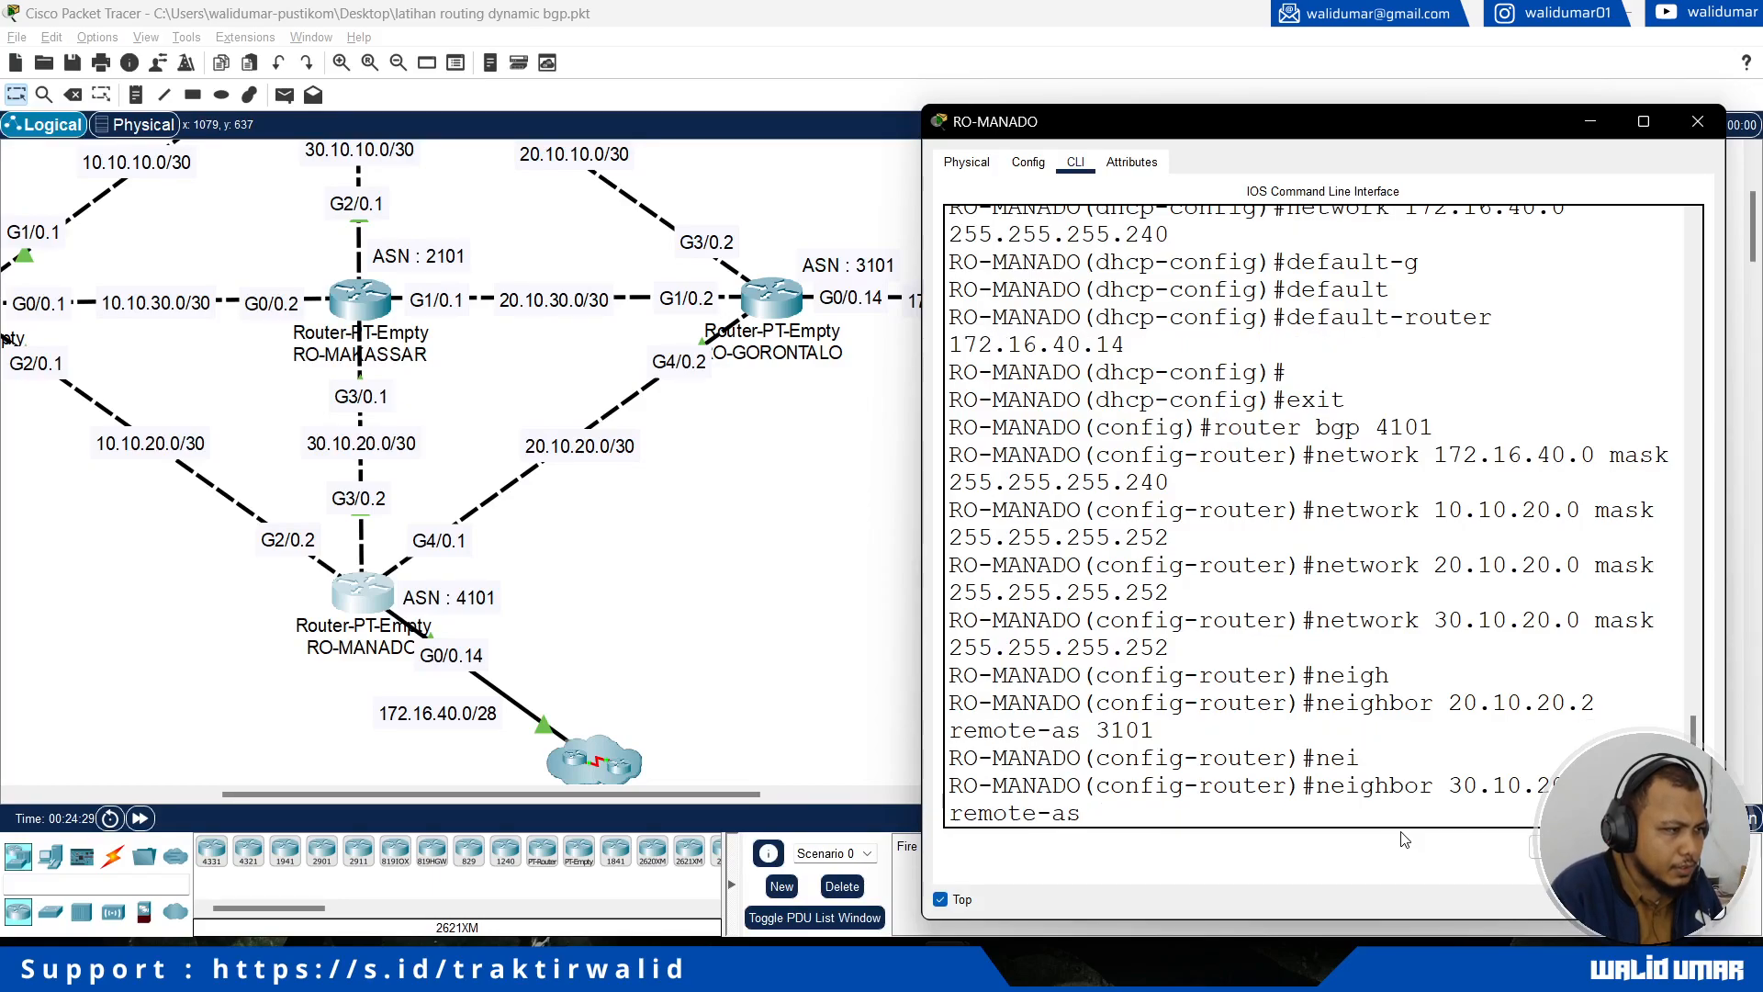
type(" 2101")
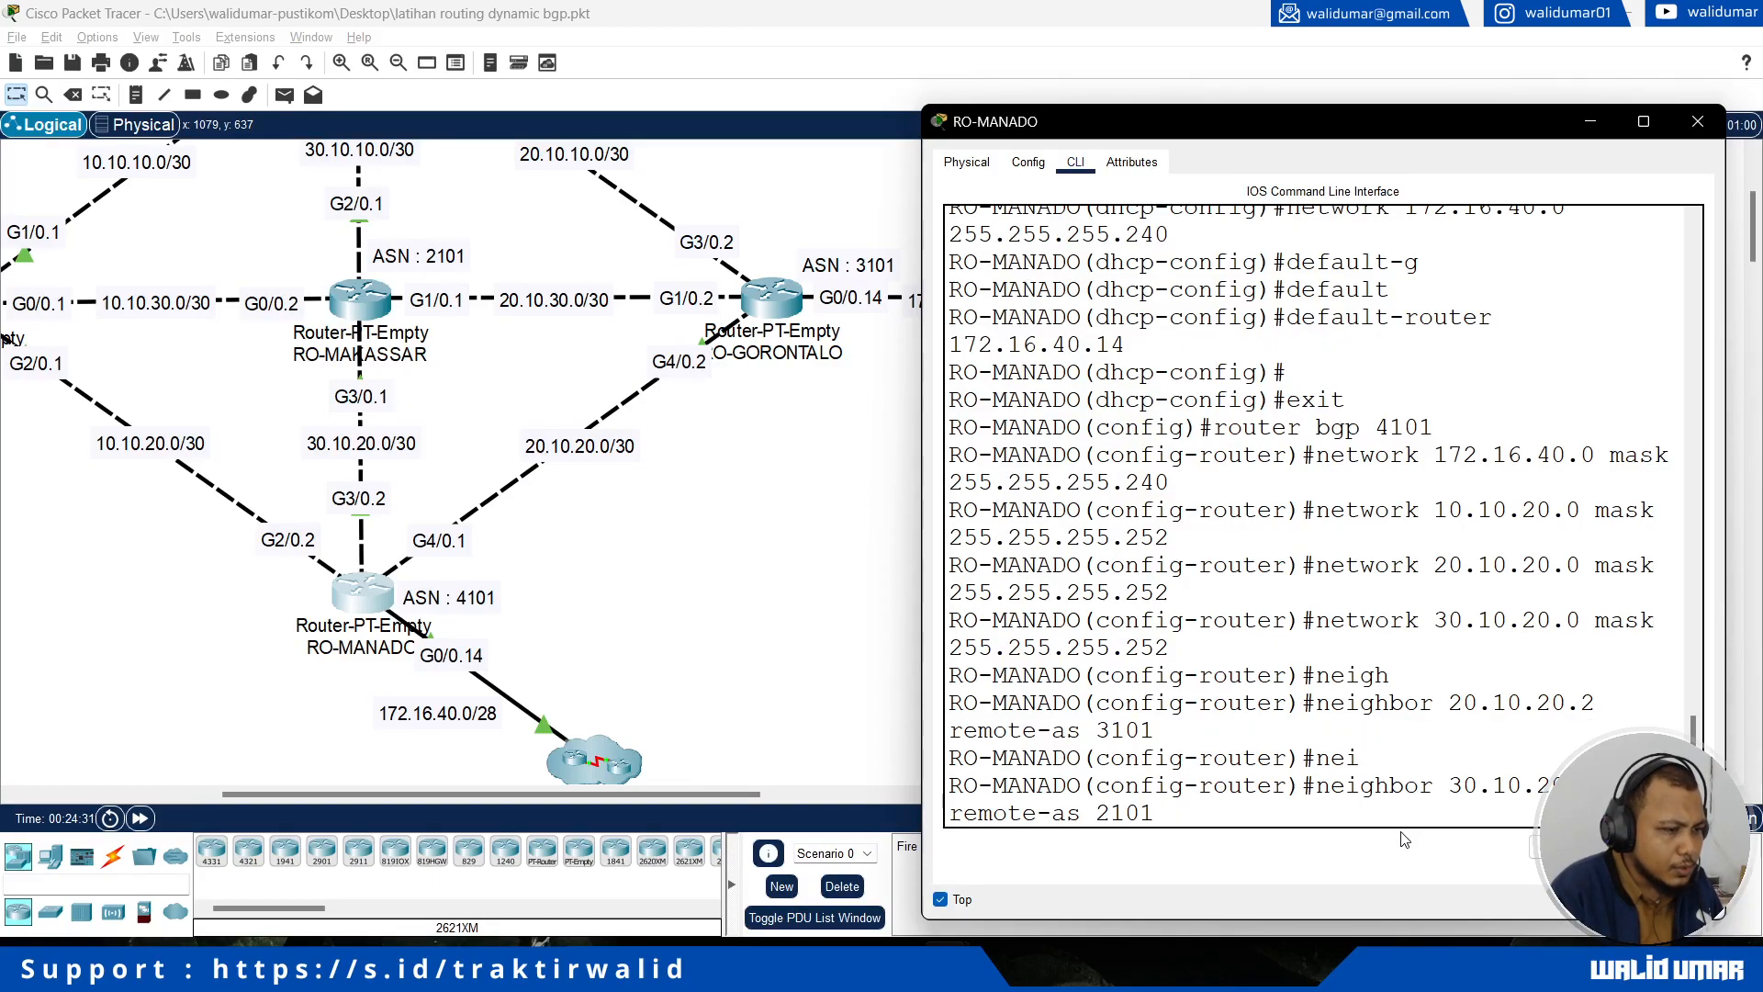
key("Return")
key("Return")
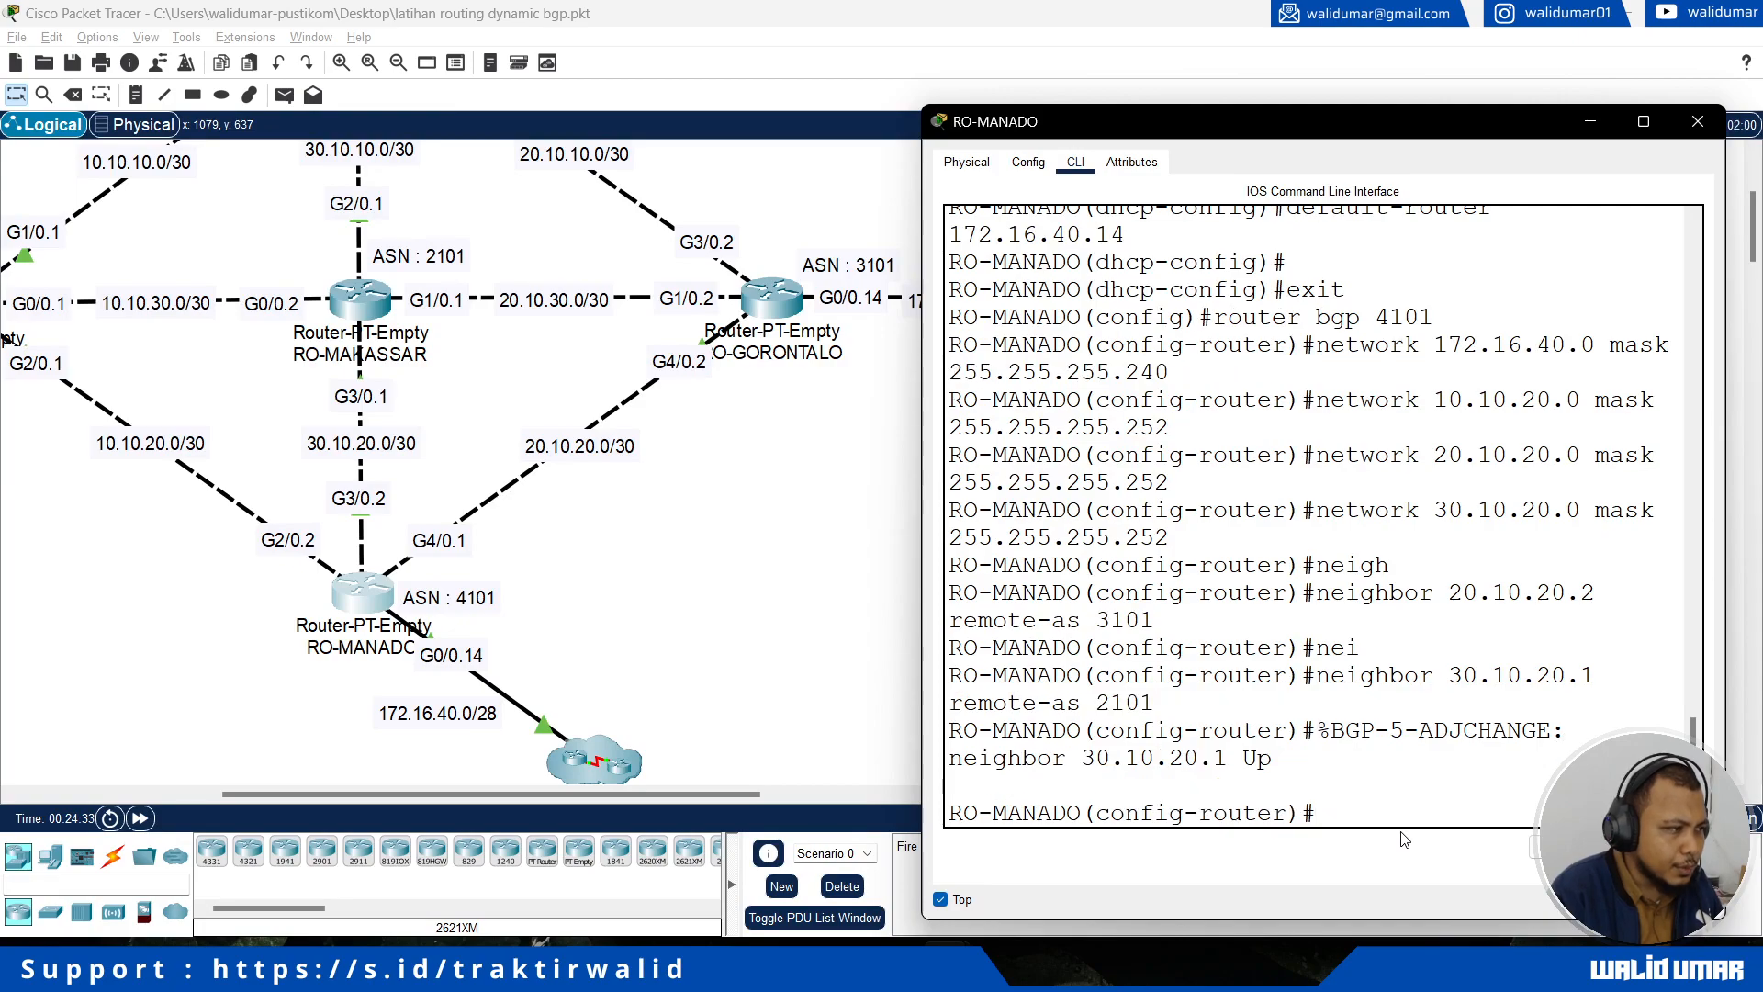
Step: Add RO-PALU as a neighbor at 10.10.20.1 with remote AS 1101 in RO-MANADO's BGP process
left_click_drag(516, 795, 451, 795)
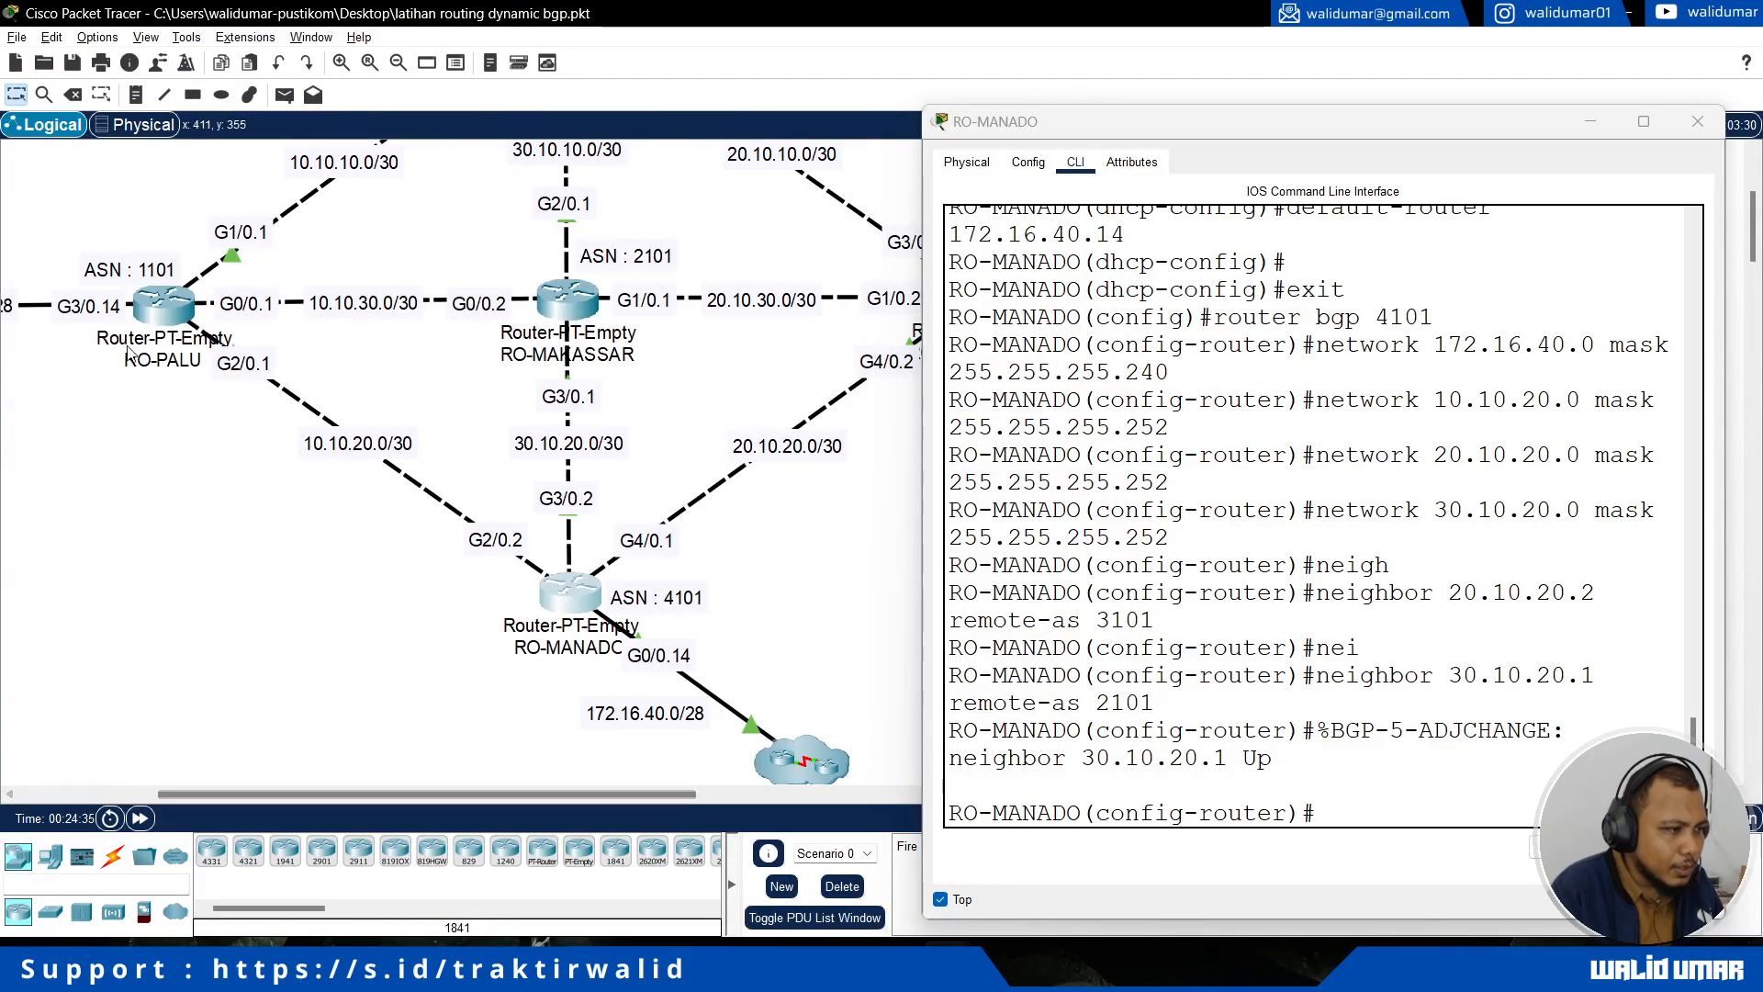
left_click(1380, 823)
type("nei")
key("Tab")
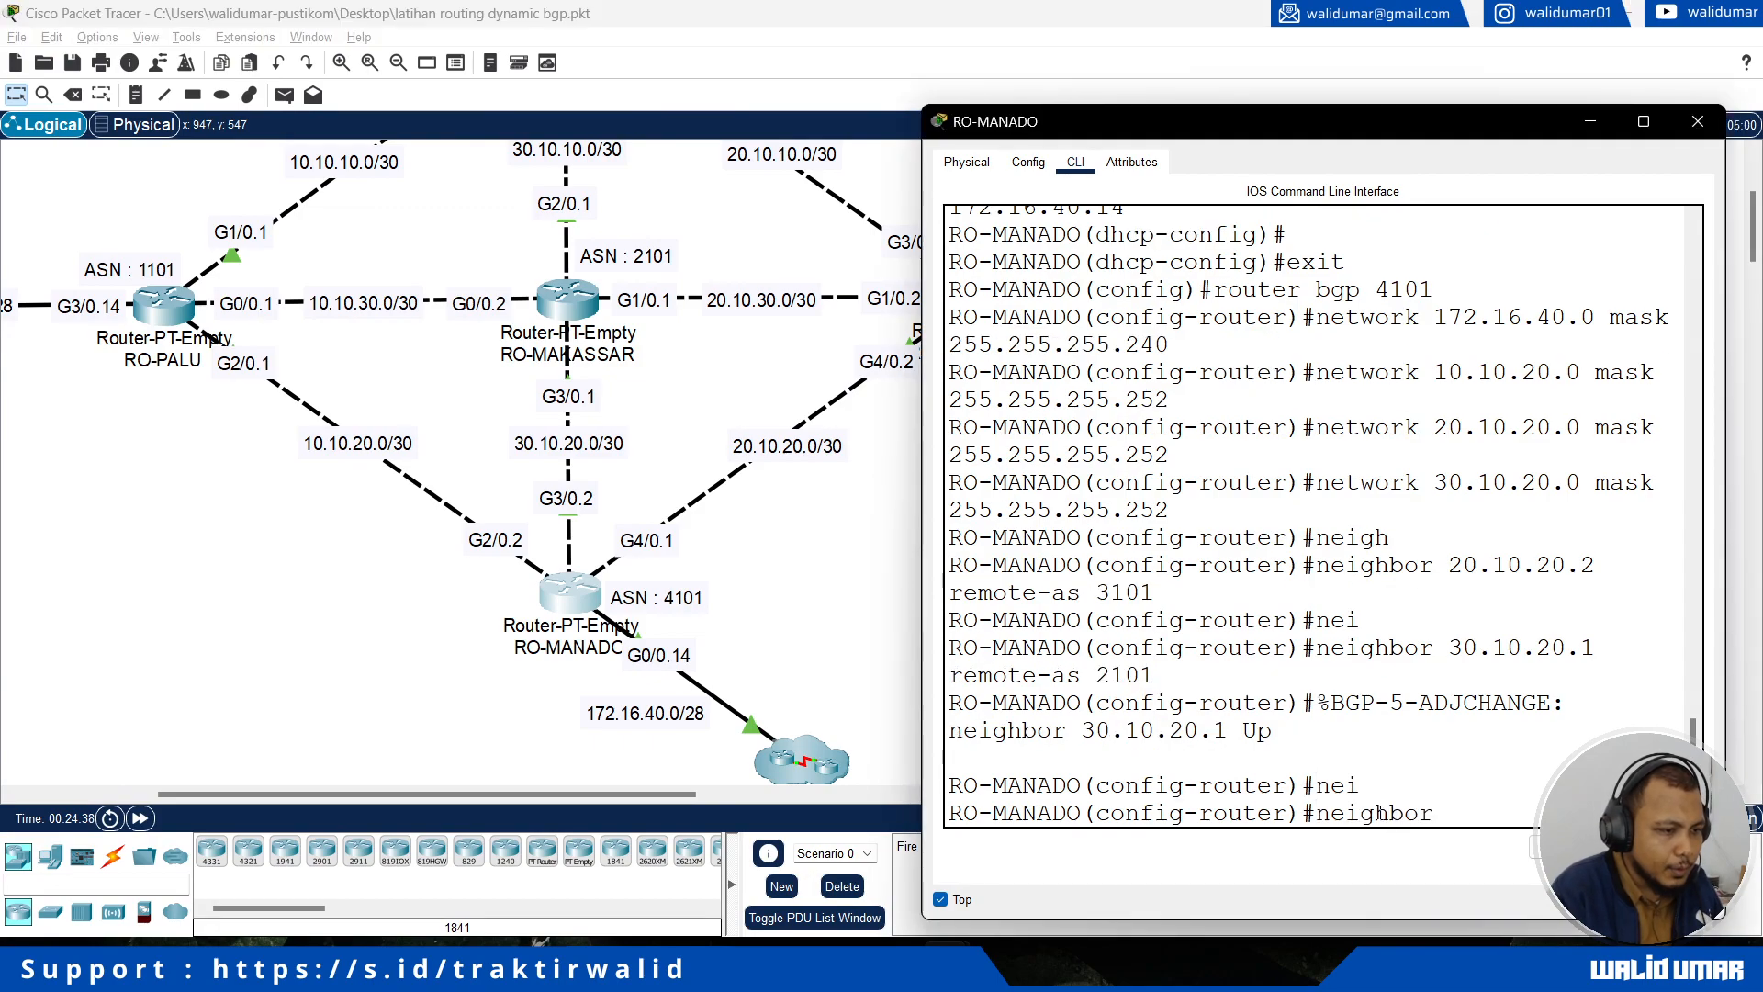
type("10.10.")
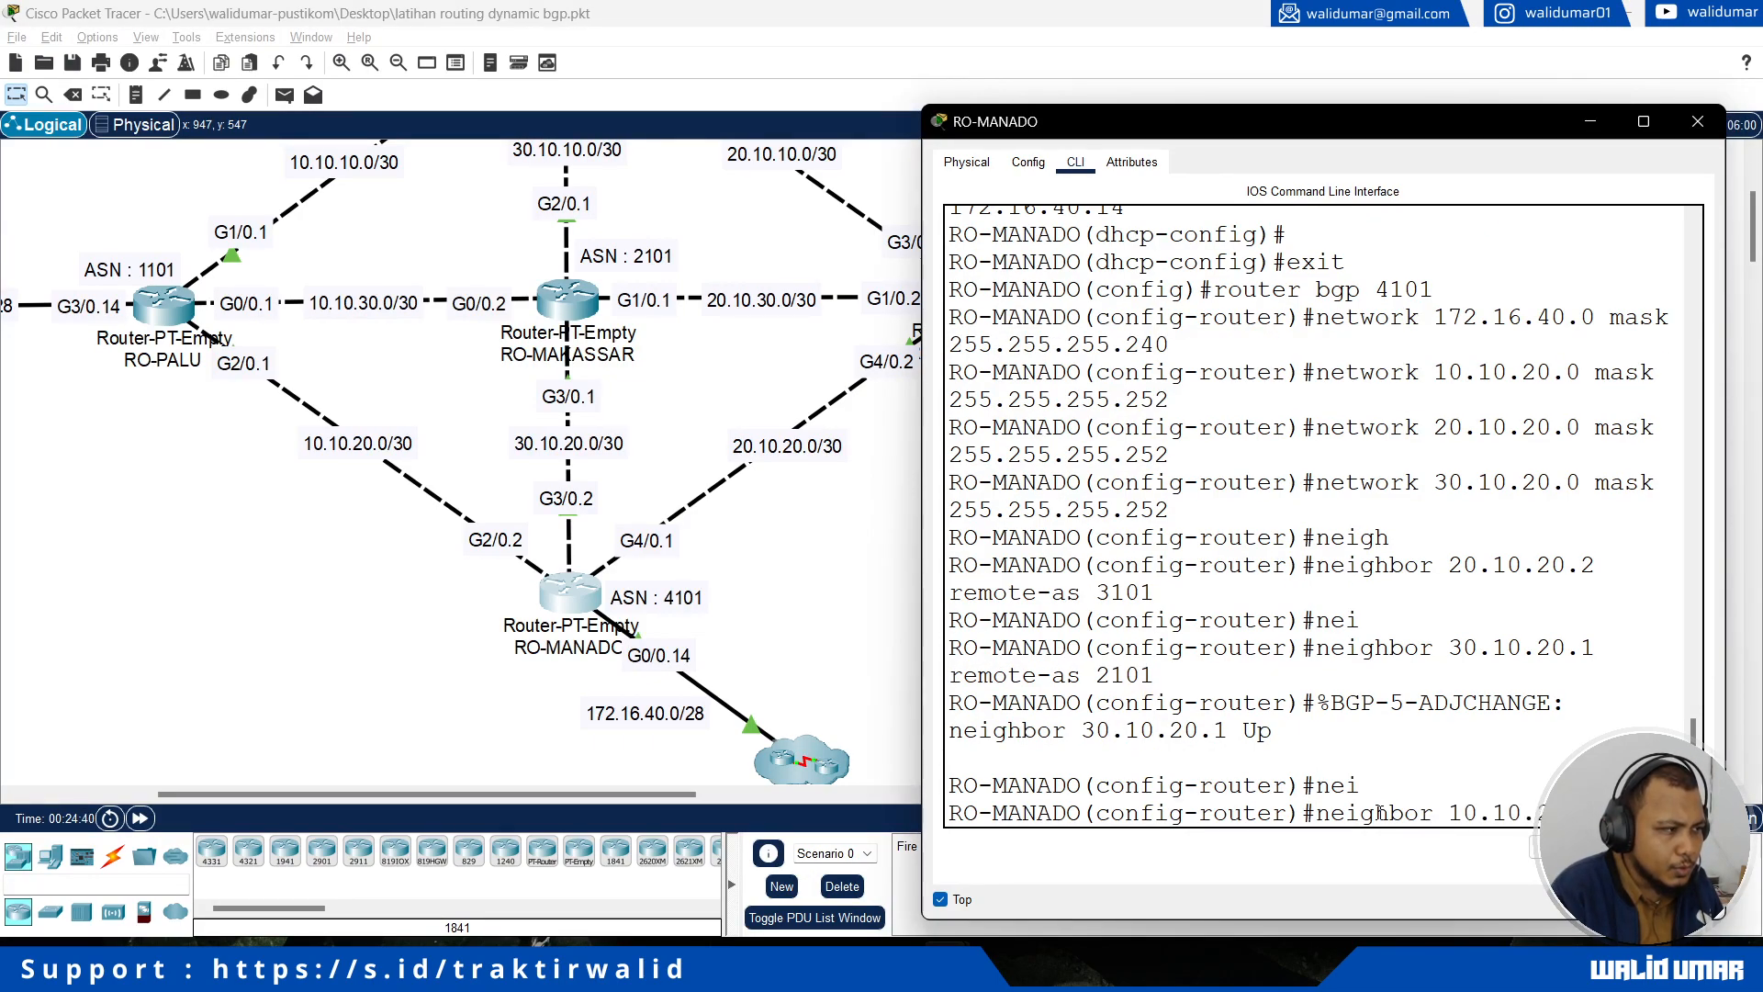
type("20.1 remote-as")
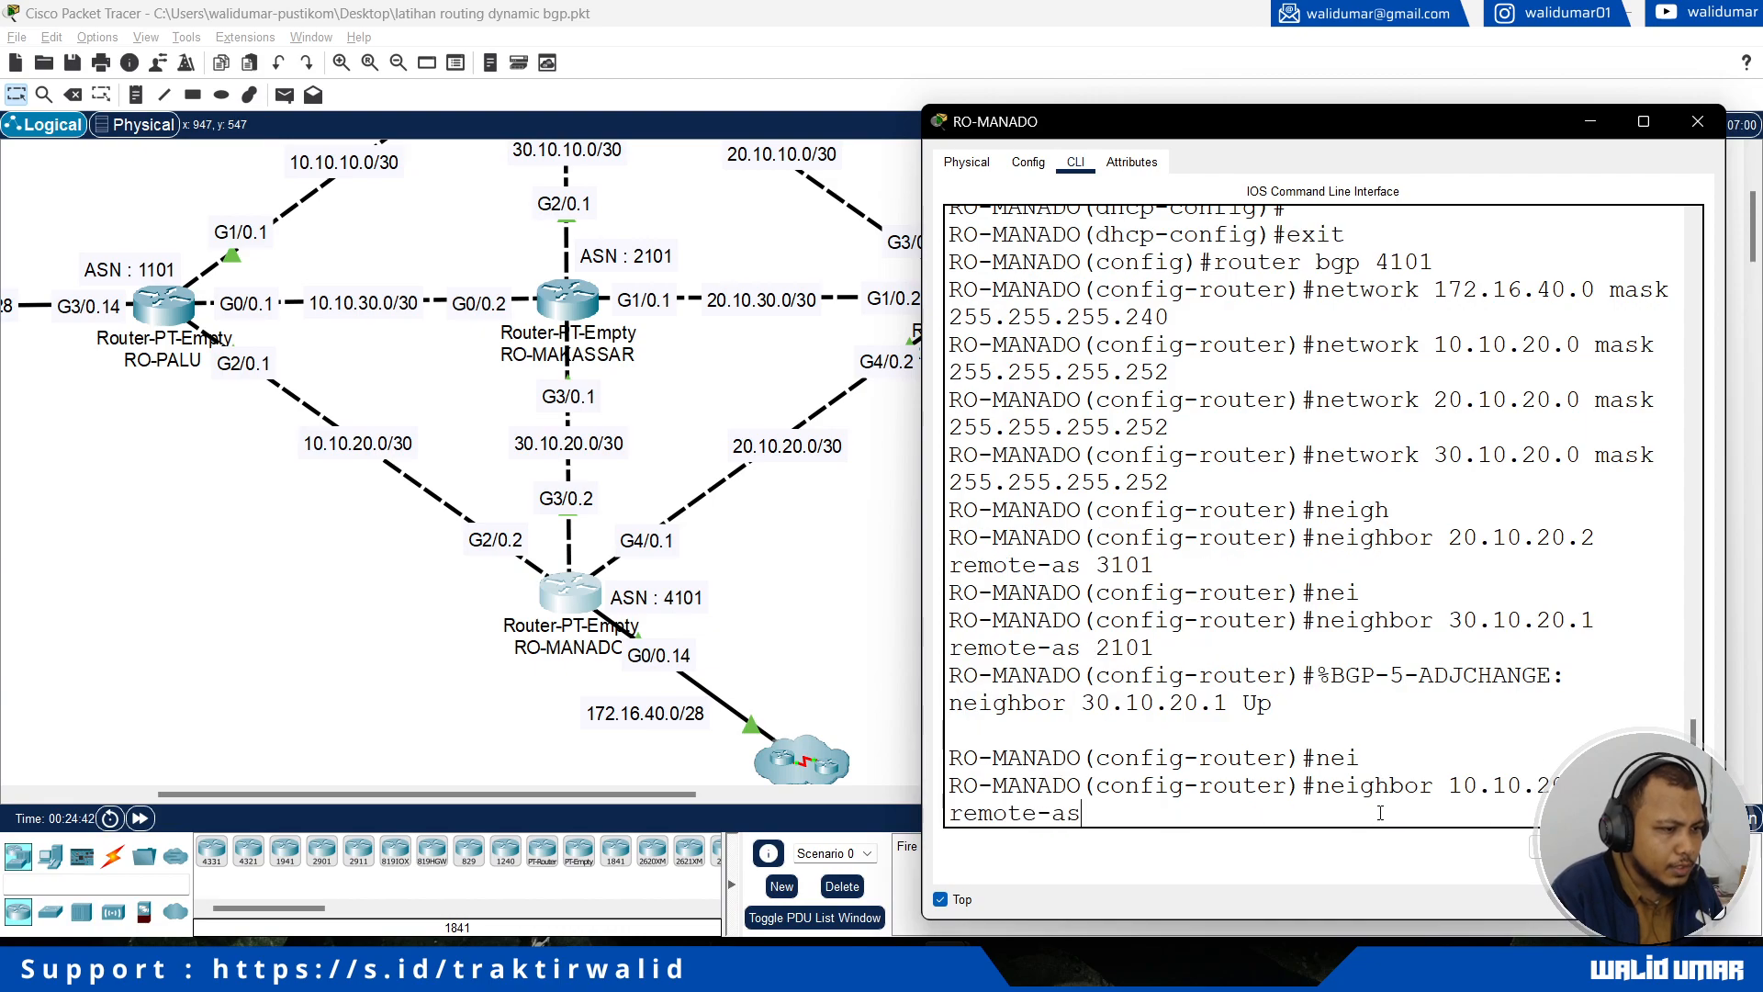
type(" 1101")
key("Return")
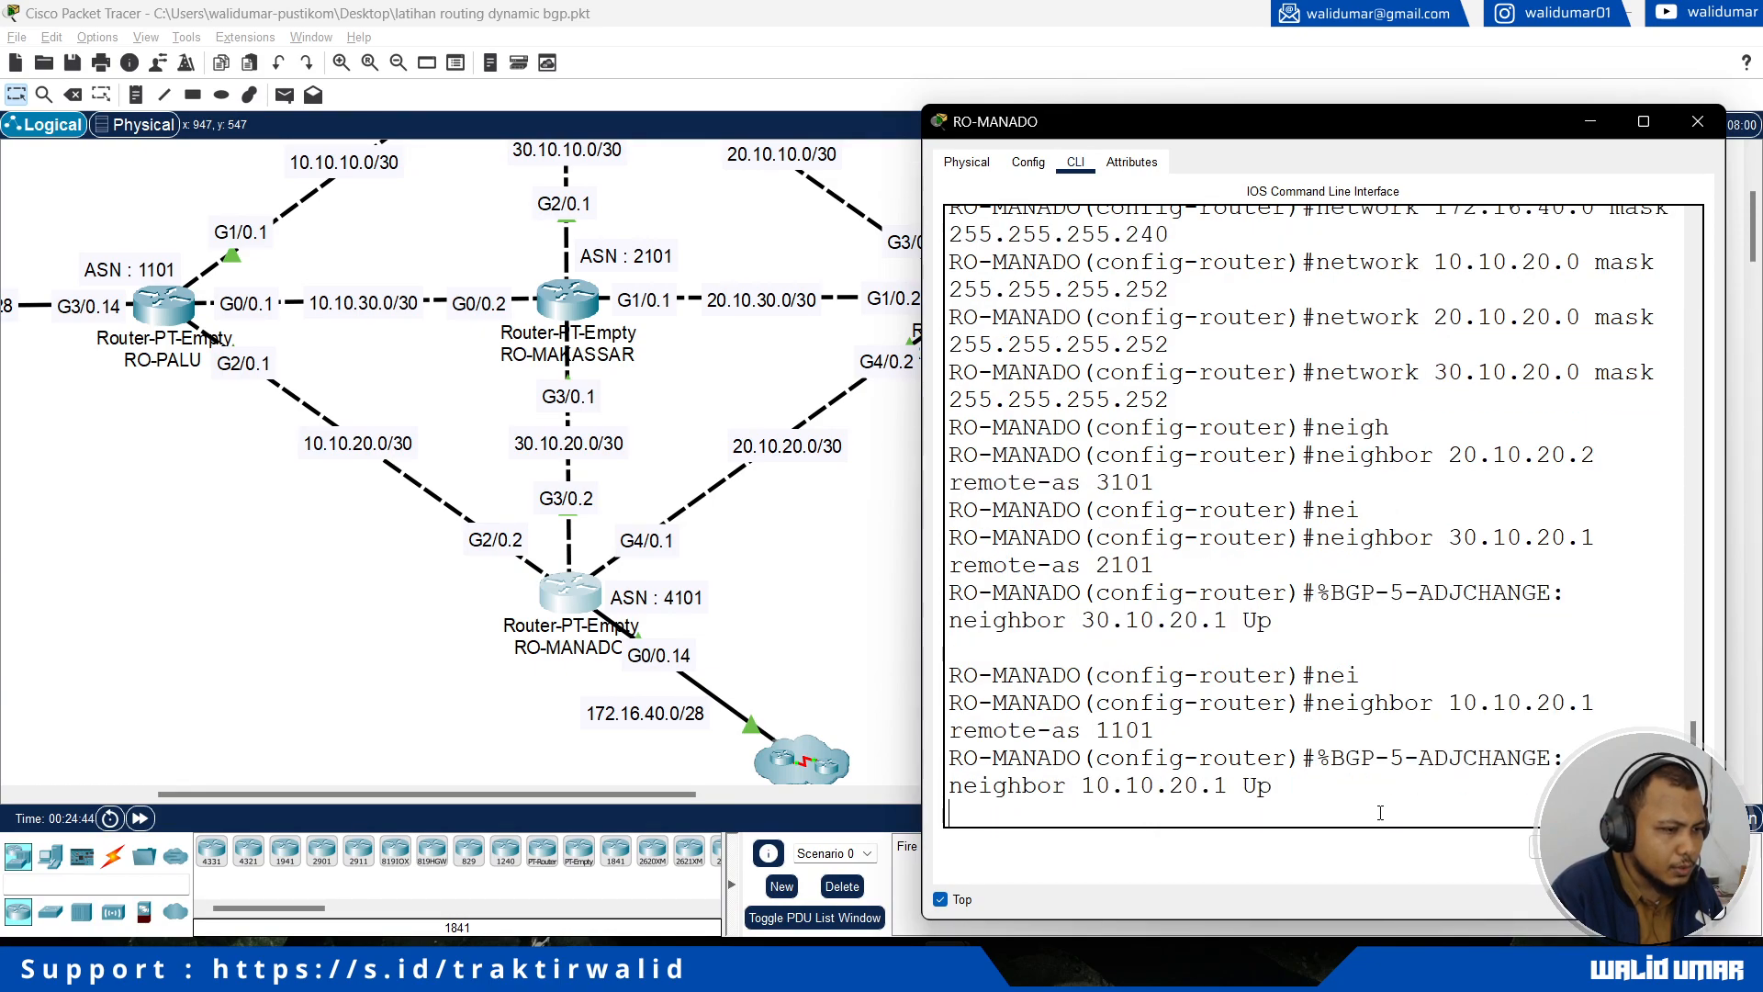
Step: Close RO-MANADO's console, open RO-GORONTALO's, leave its DHCP pool configuration and enter router configuration for BGP 3101
left_click_drag(613, 795, 671, 795)
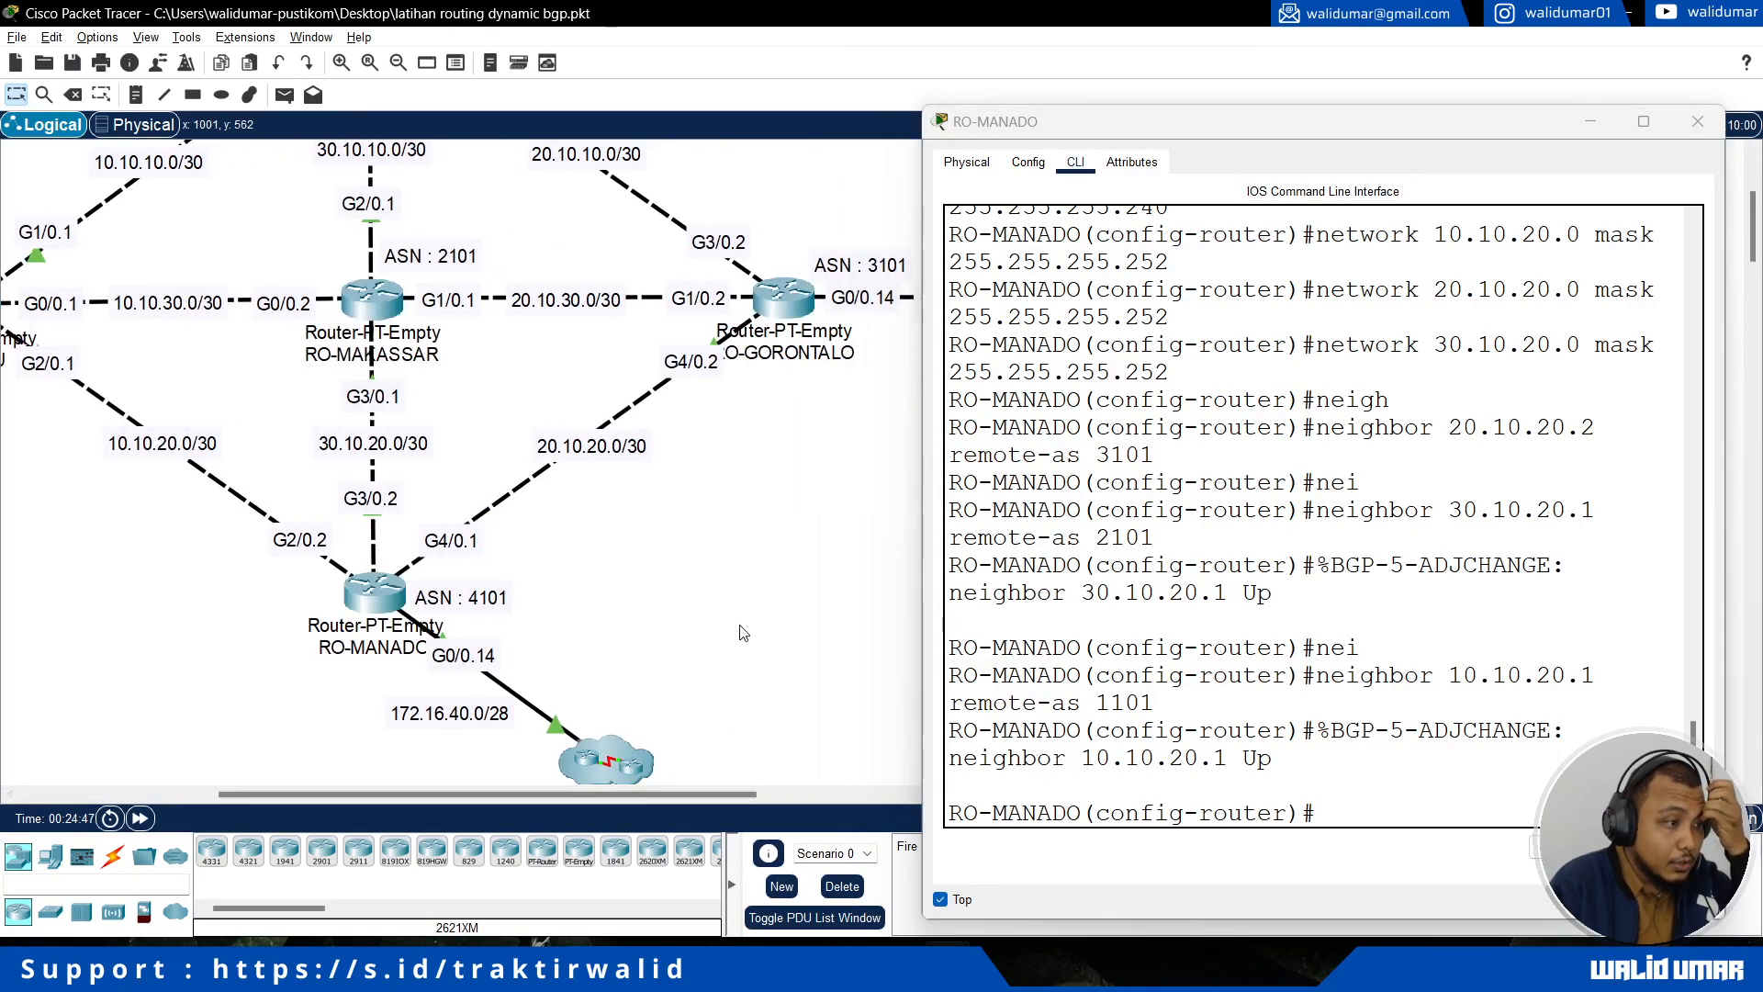
left_click(1698, 121)
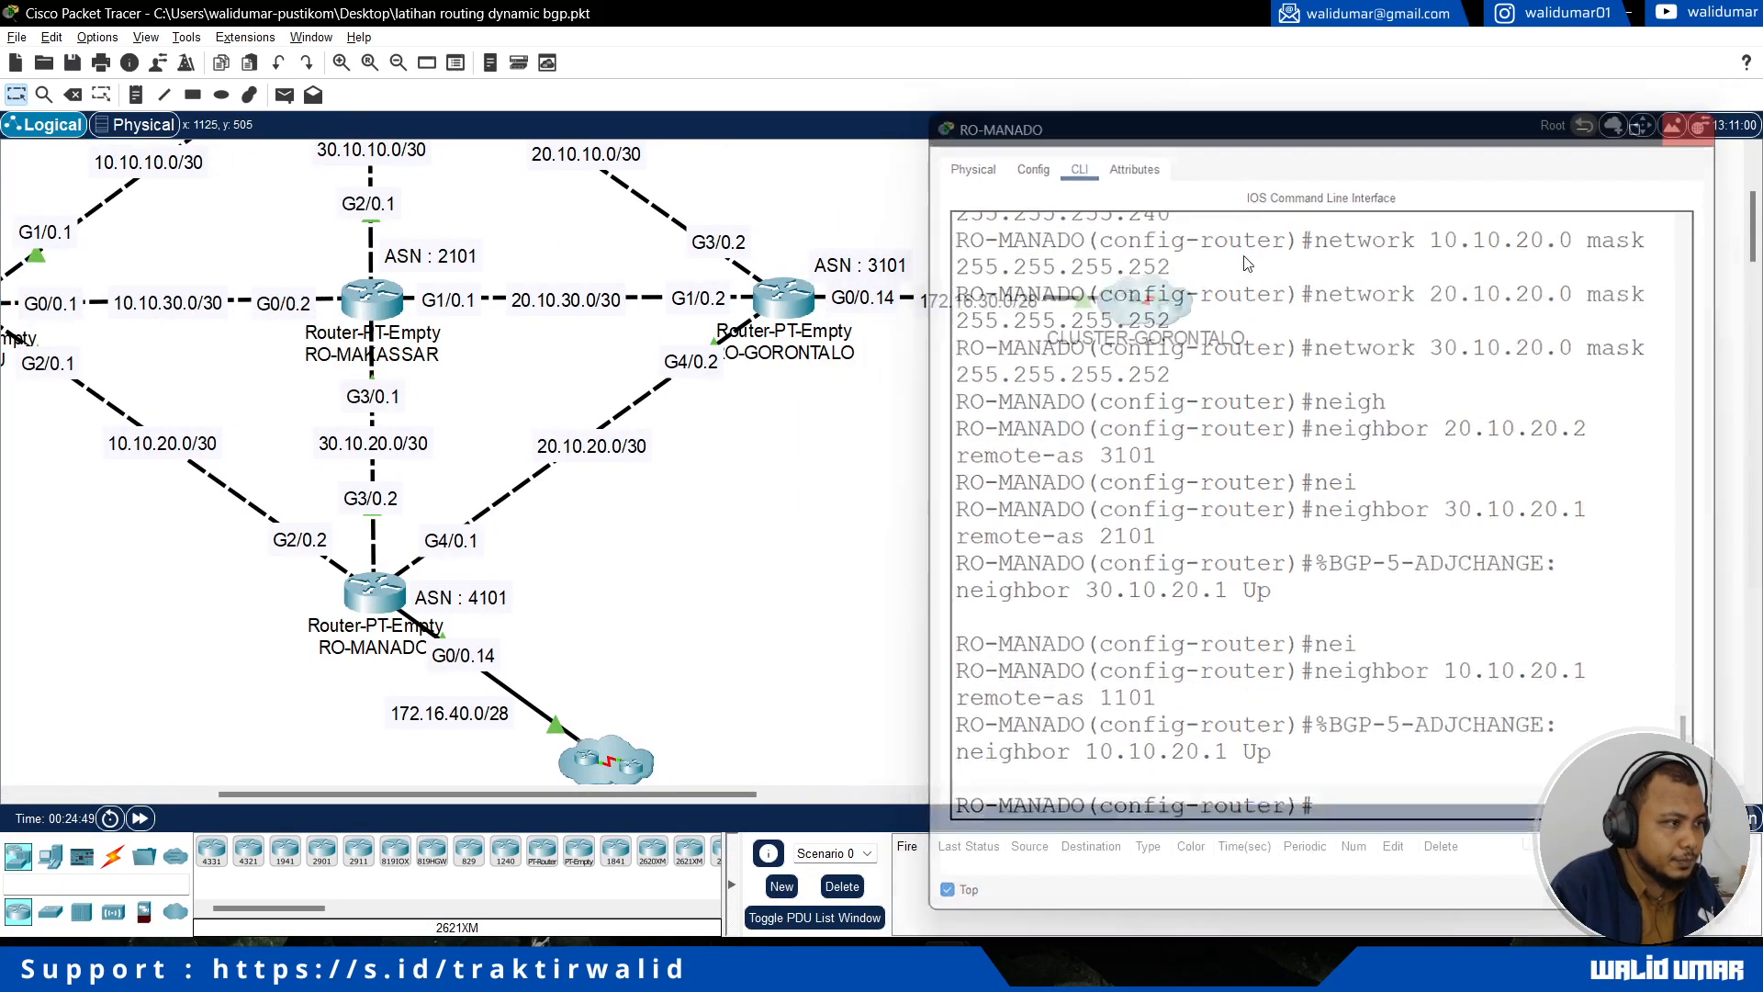
scroll(872, 496, "up", 3)
scroll(835, 517, "down", 3)
left_click(783, 395)
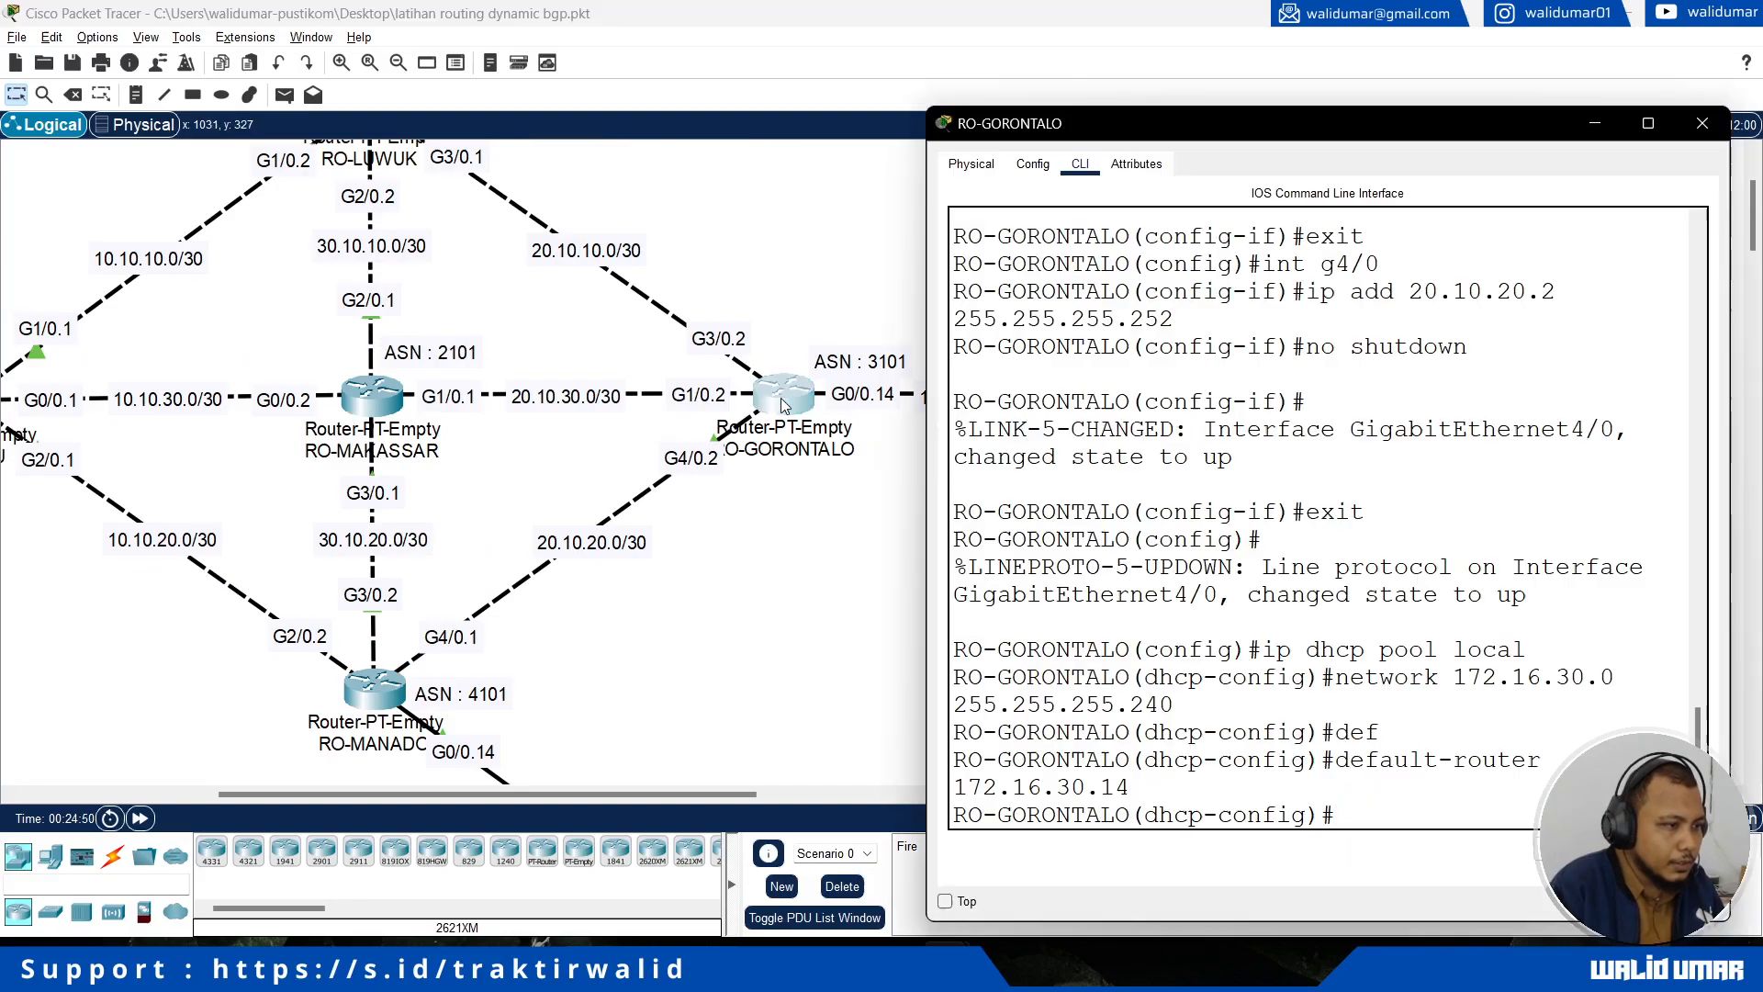
key("Return")
type("exit")
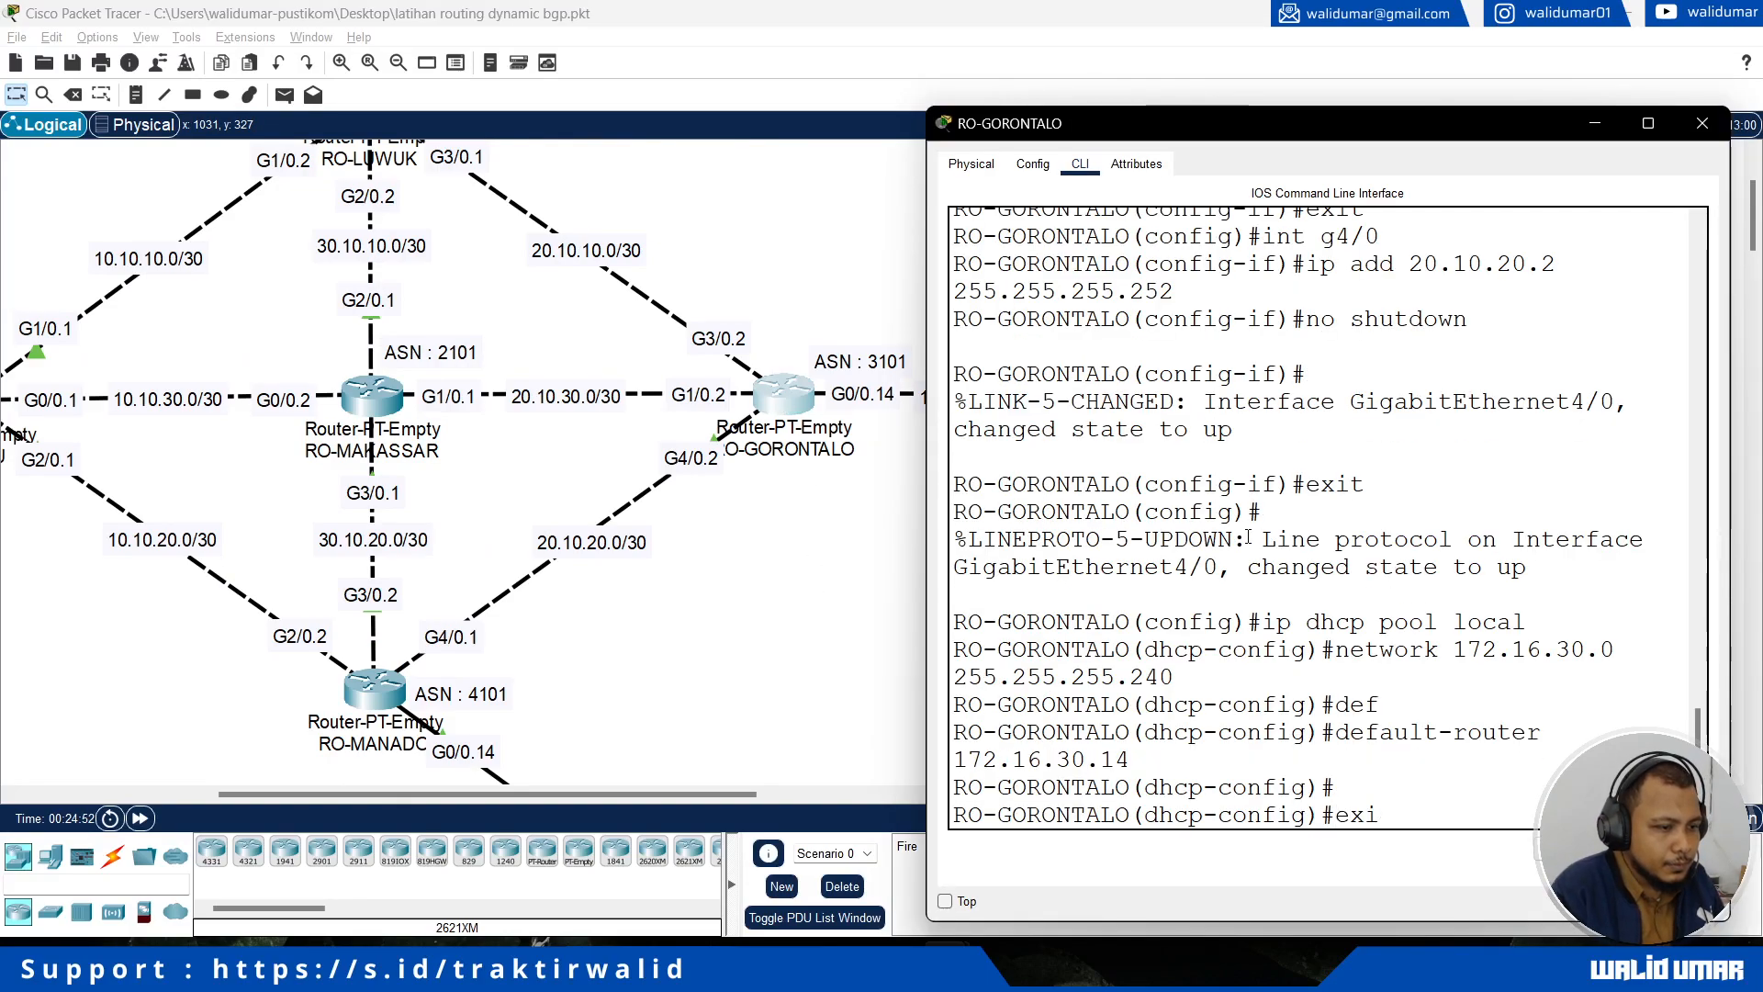
key("Return")
type("router bgp 3101")
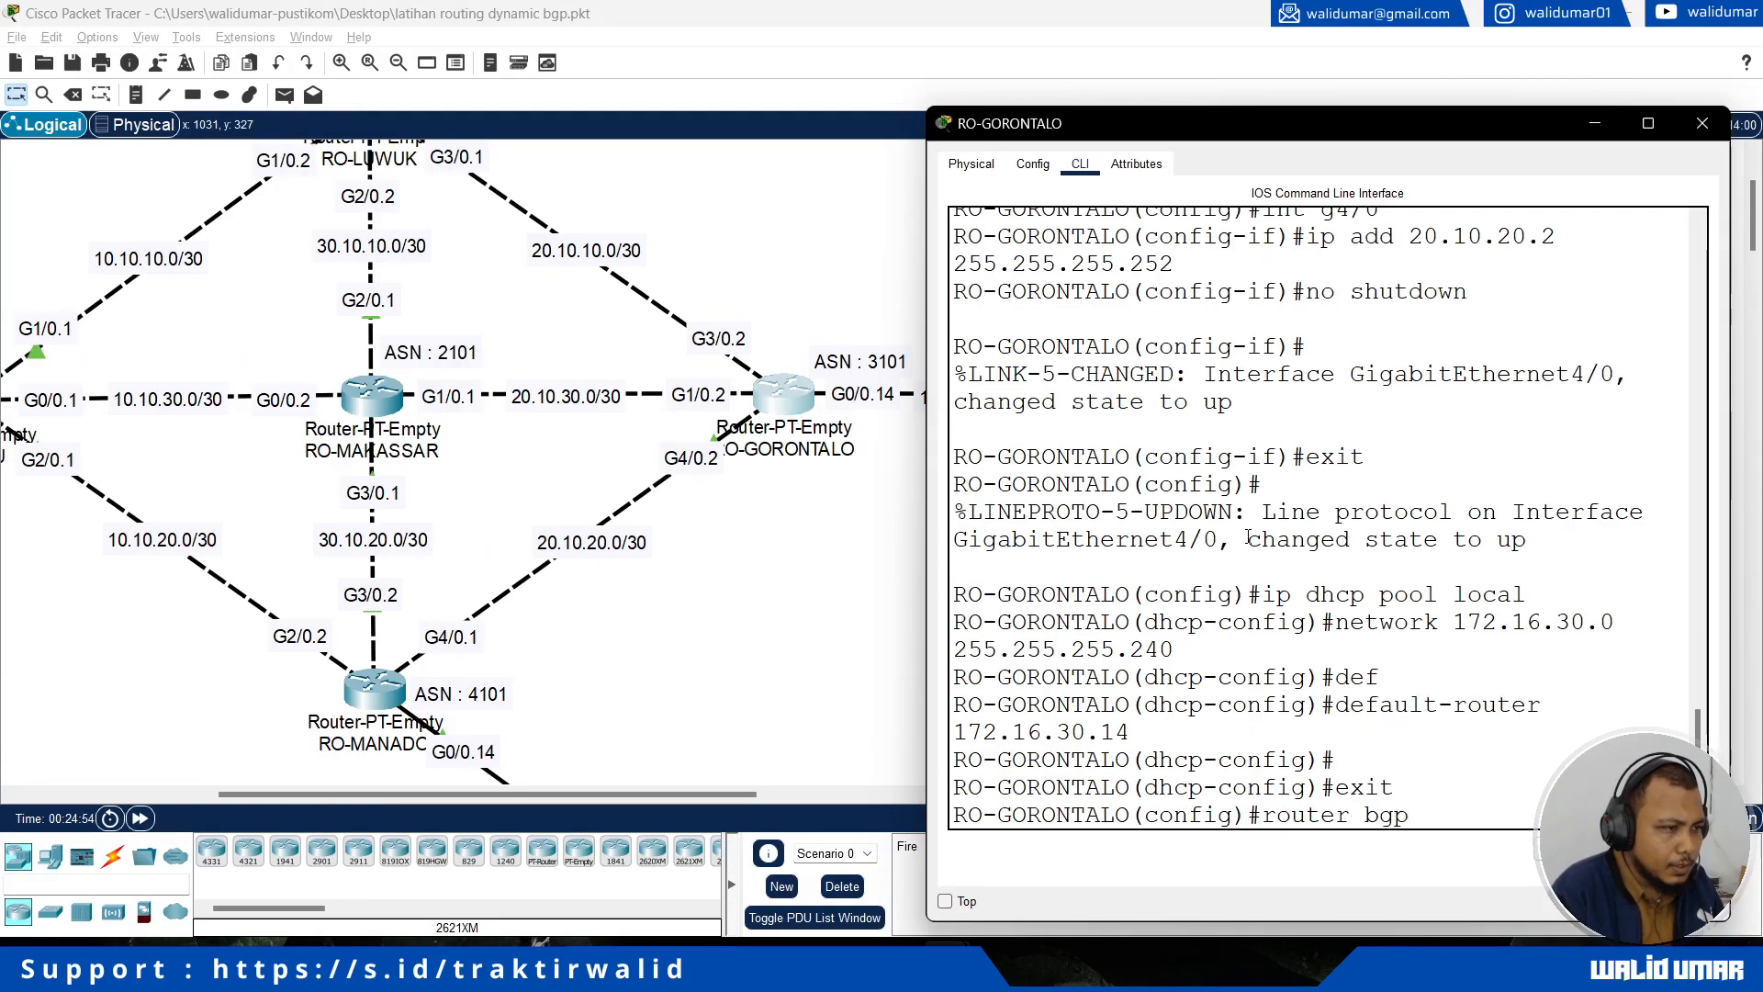
key("Return")
Step: Announce the local network 172.16.30.0 with mask 255.255.255.240 in RO-GORONTALO's BGP process
type("ne")
key("Tab")
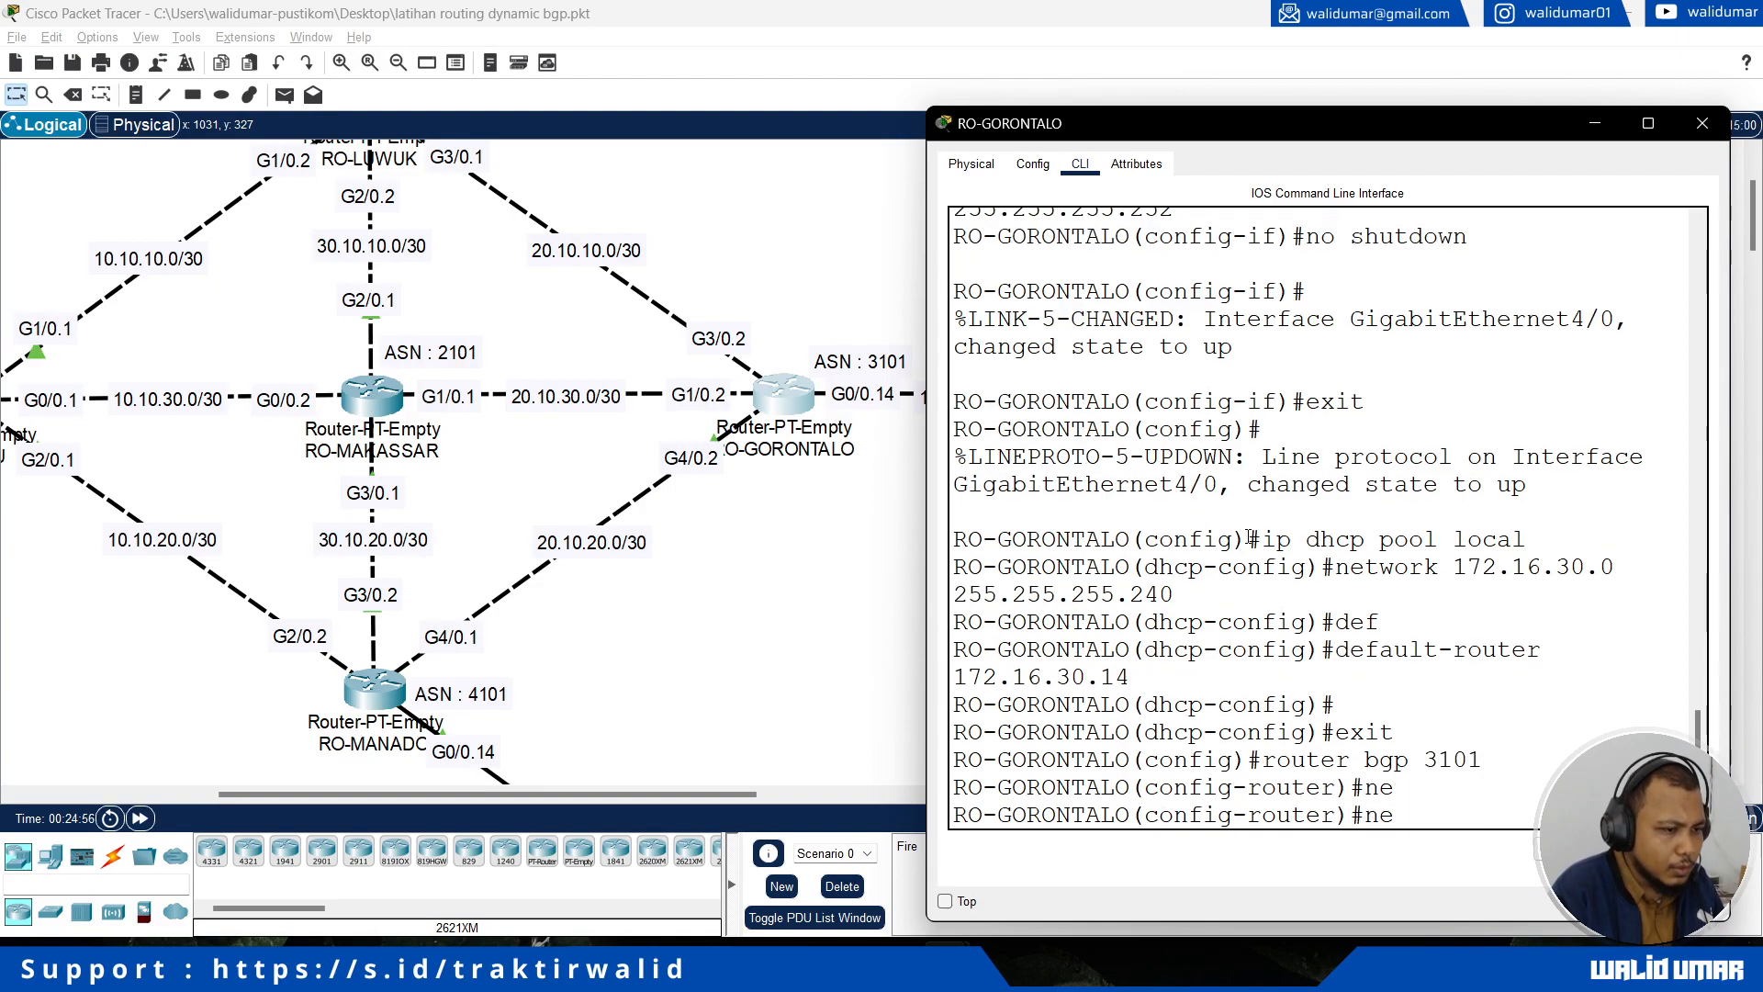
type("r")
key("Tab")
key("BackSpace")
type("t")
key("Tab")
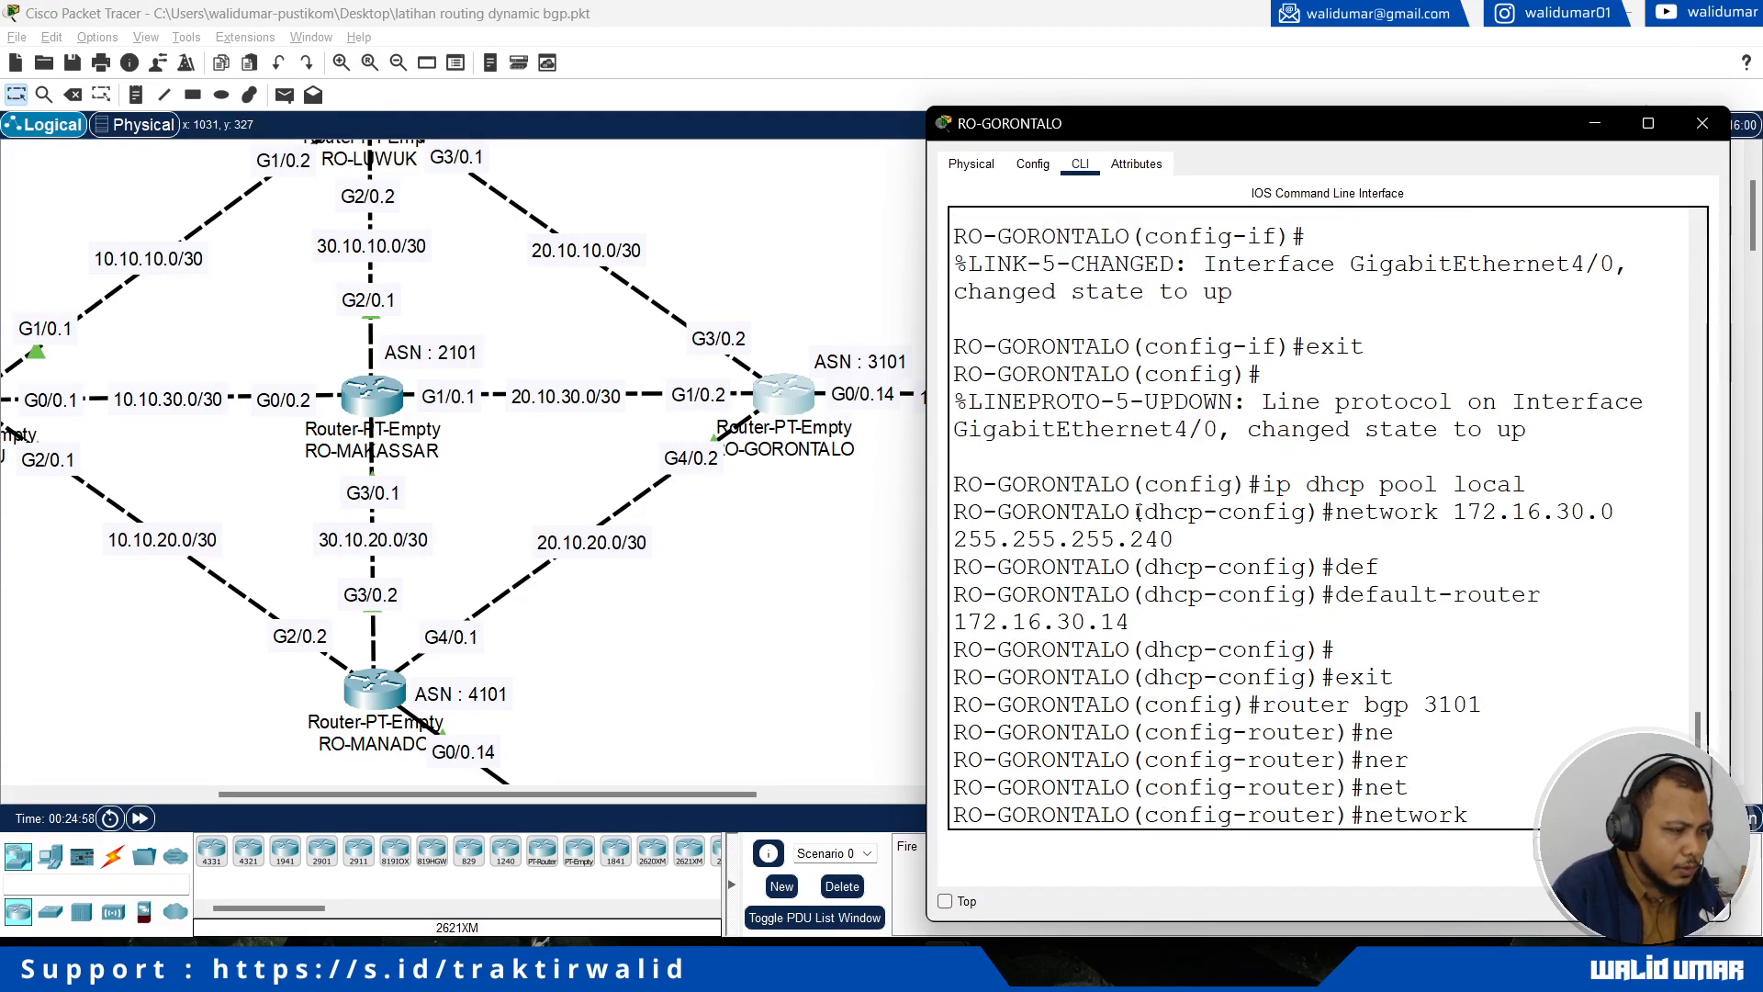
left_click_drag(629, 796, 658, 801)
scroll(742, 701, "up", 1)
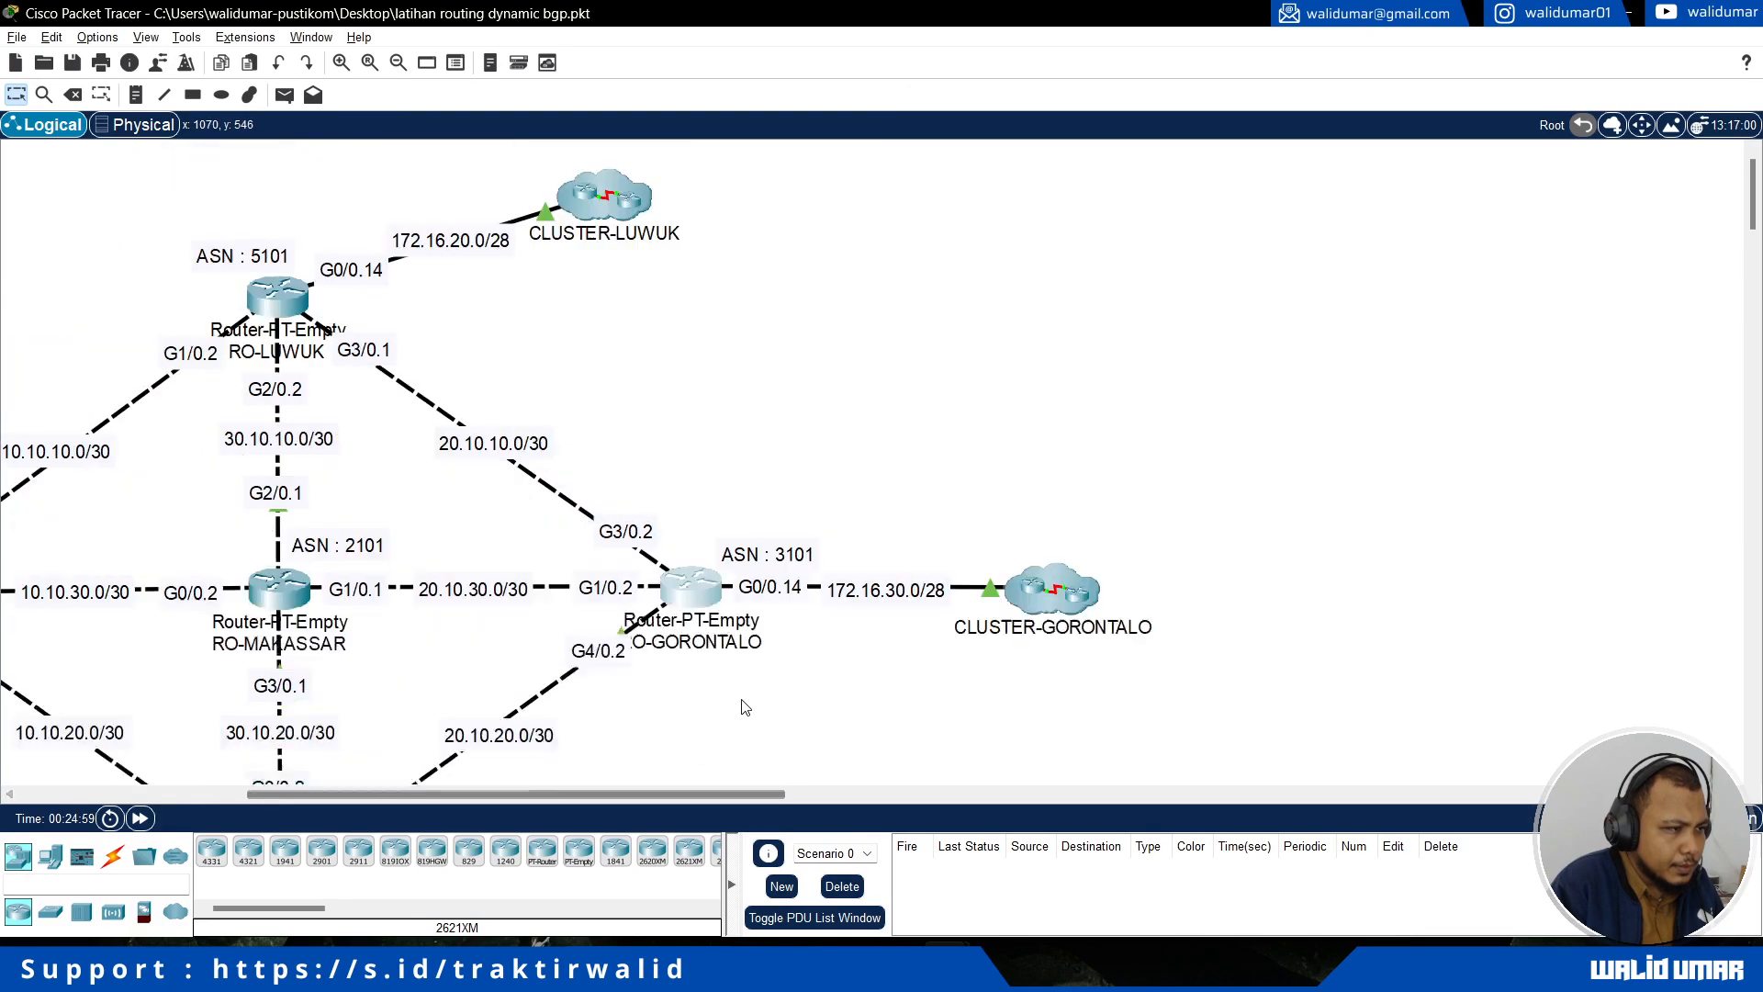
key("alt+Tab")
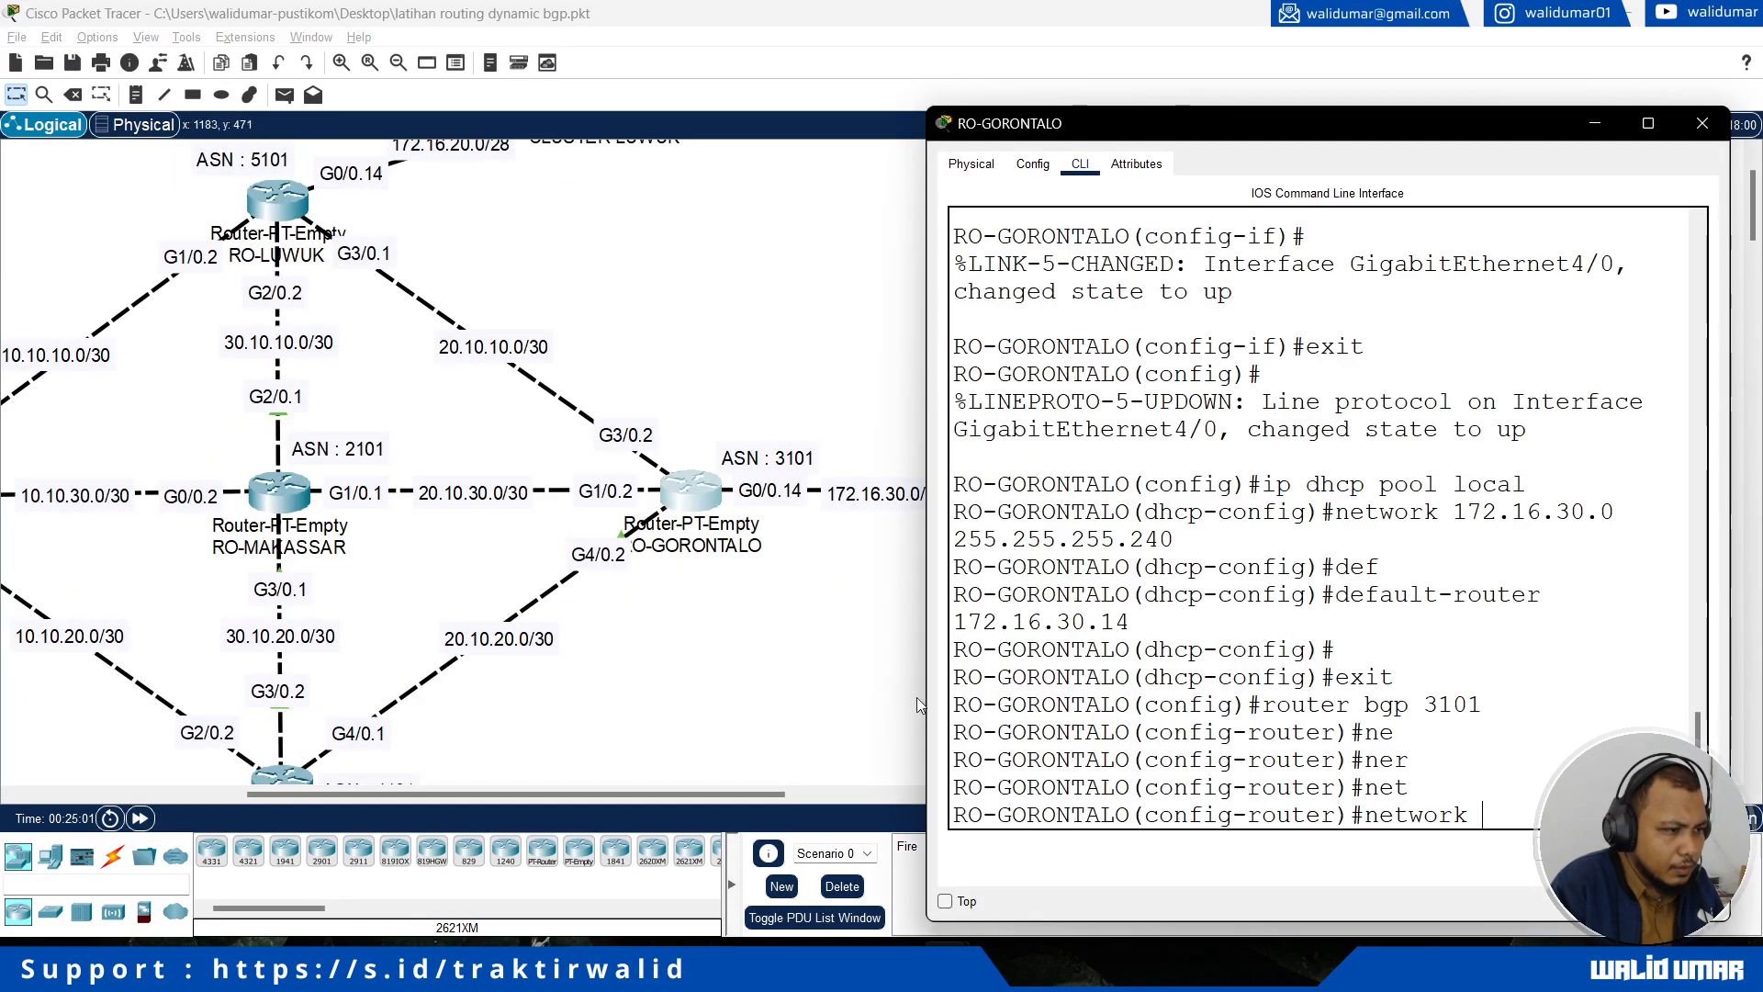
left_click_drag(718, 795, 759, 805)
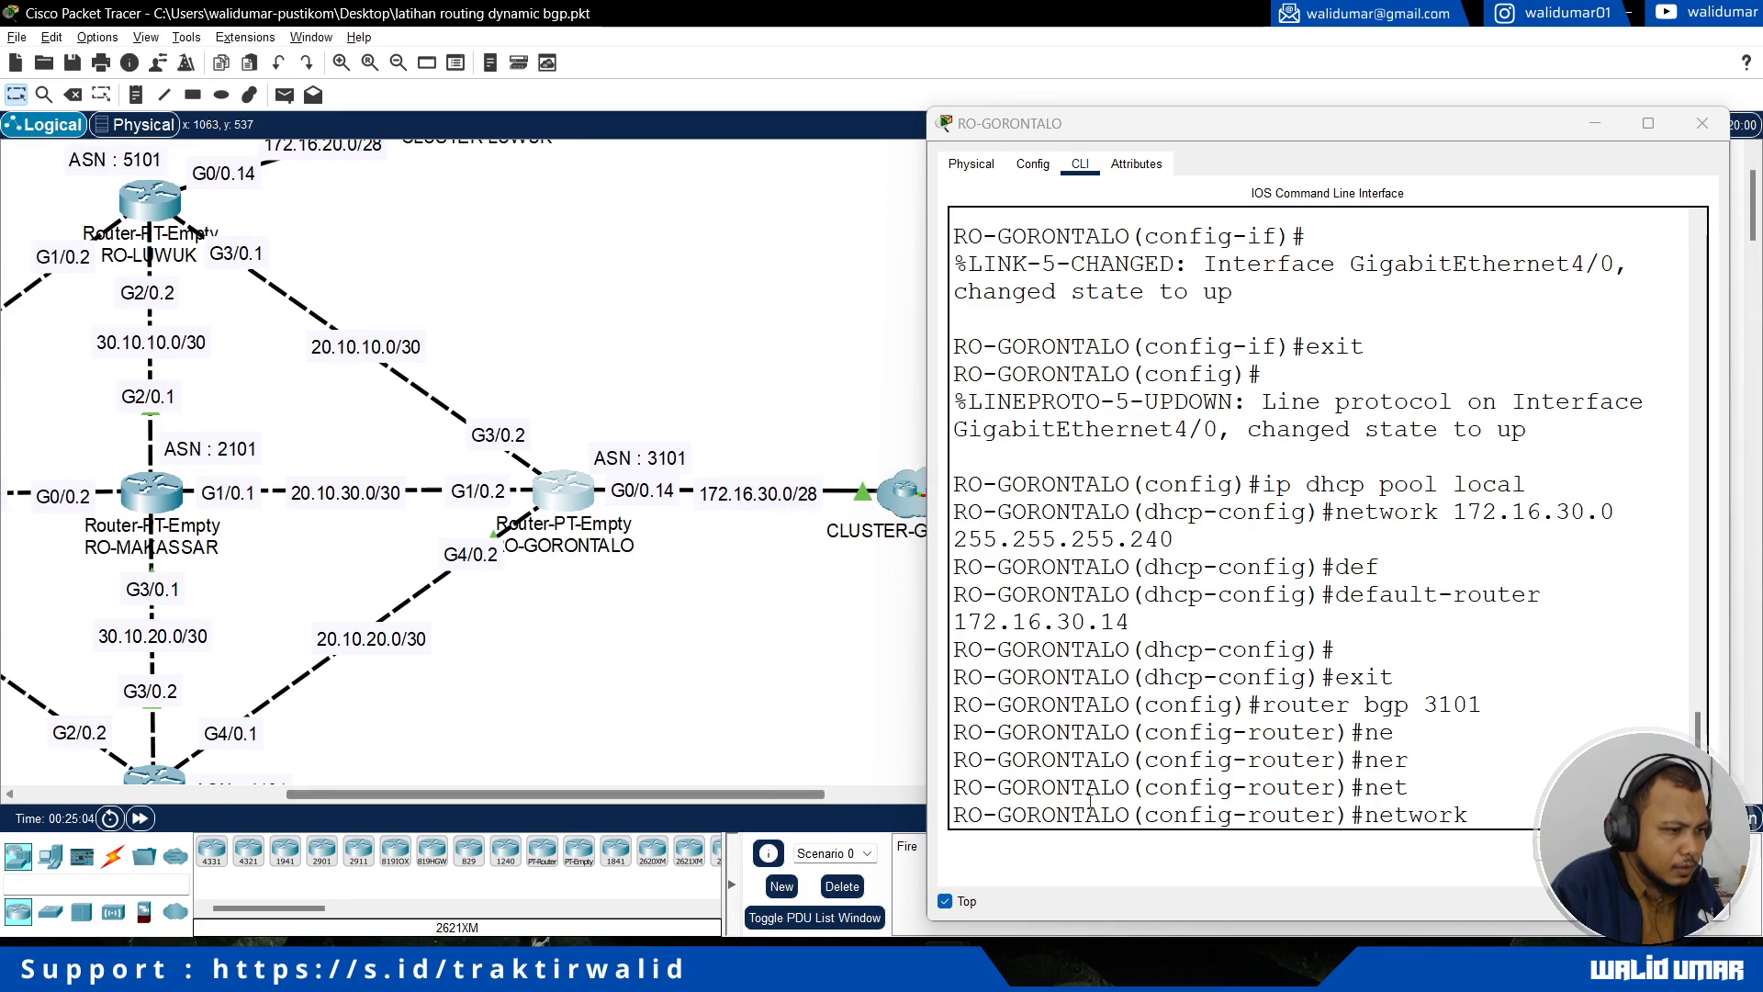
left_click(1539, 823)
type("172.")
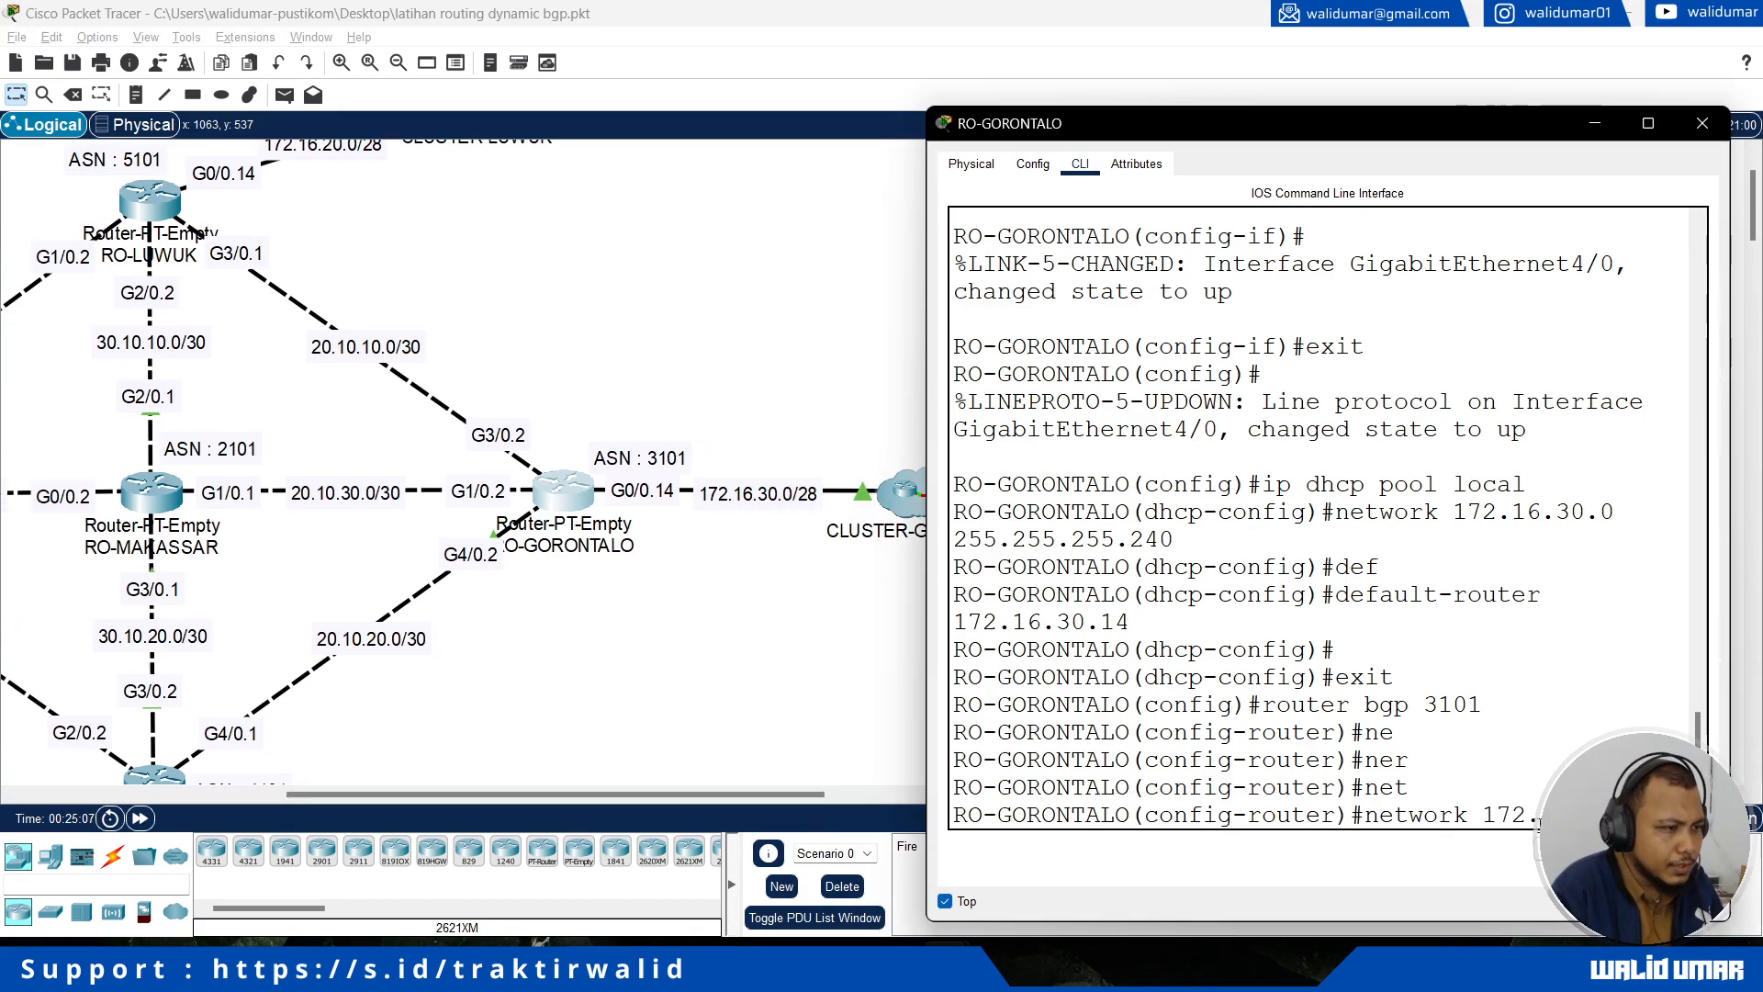
type("16.30.0 mask 255.255.2")
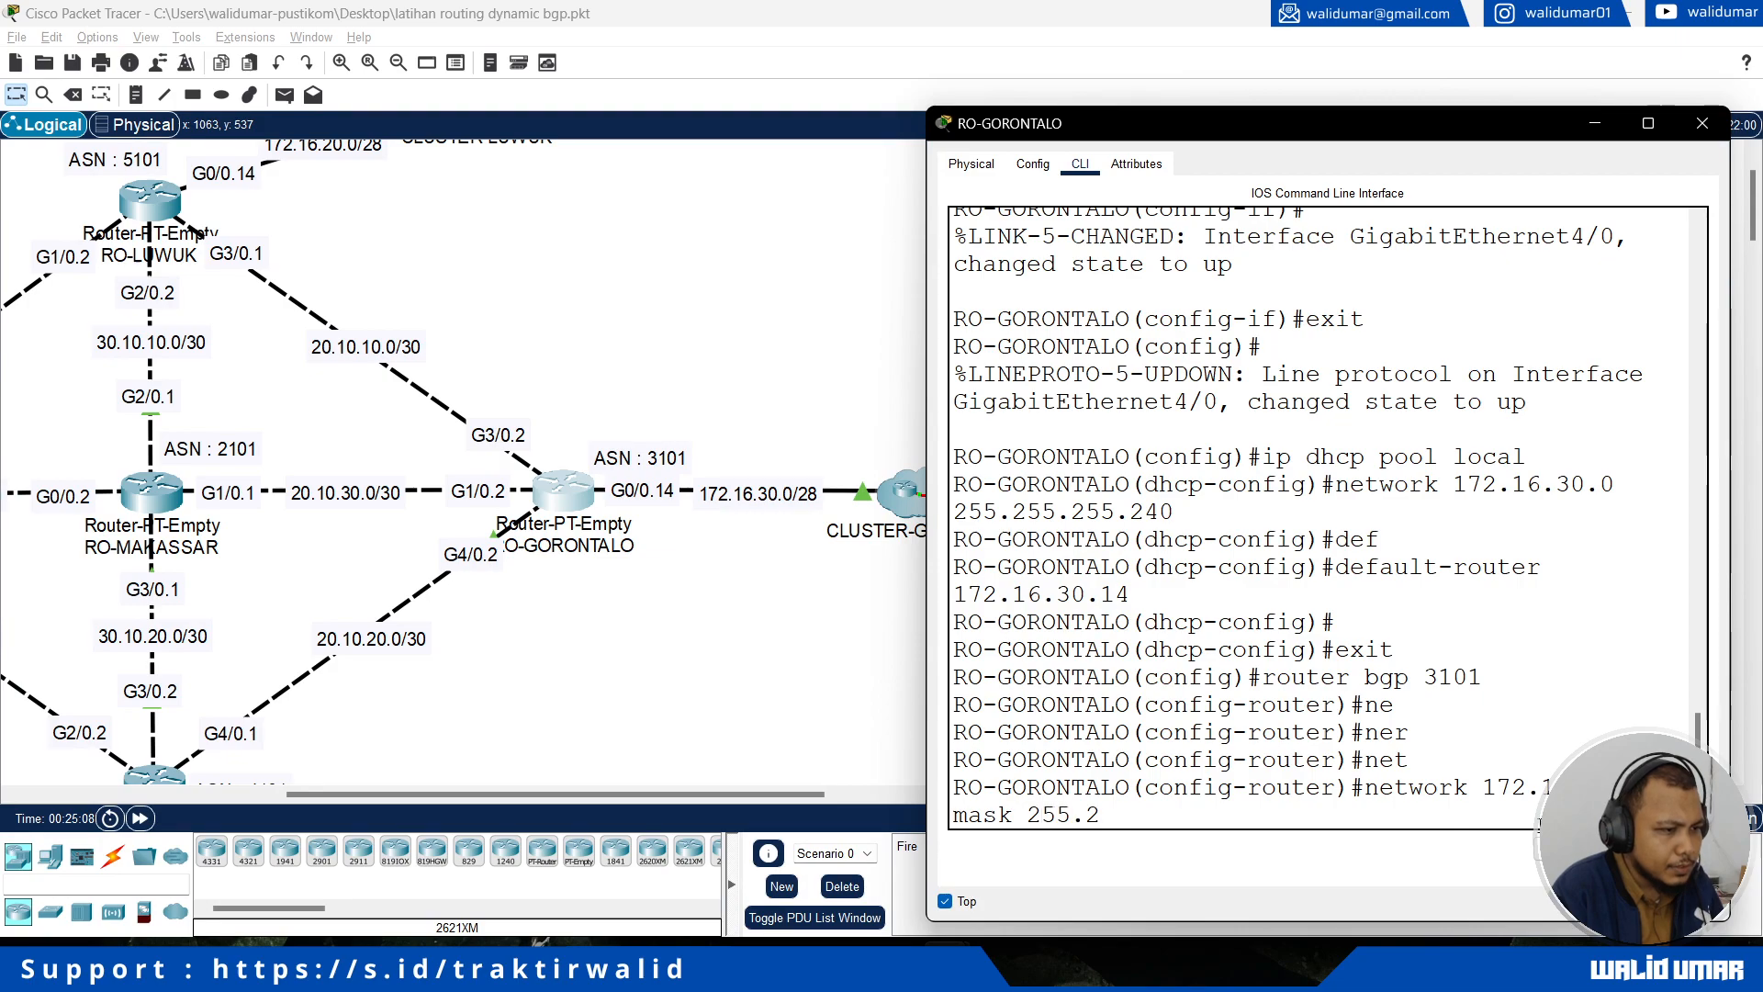
type("55.255.240")
key("Return")
Step: Announce the RO-LUWUK link network 20.10.10.0 with mask 255.255.255.252 in RO-GORONTALO's BGP process
type("network 20.1")
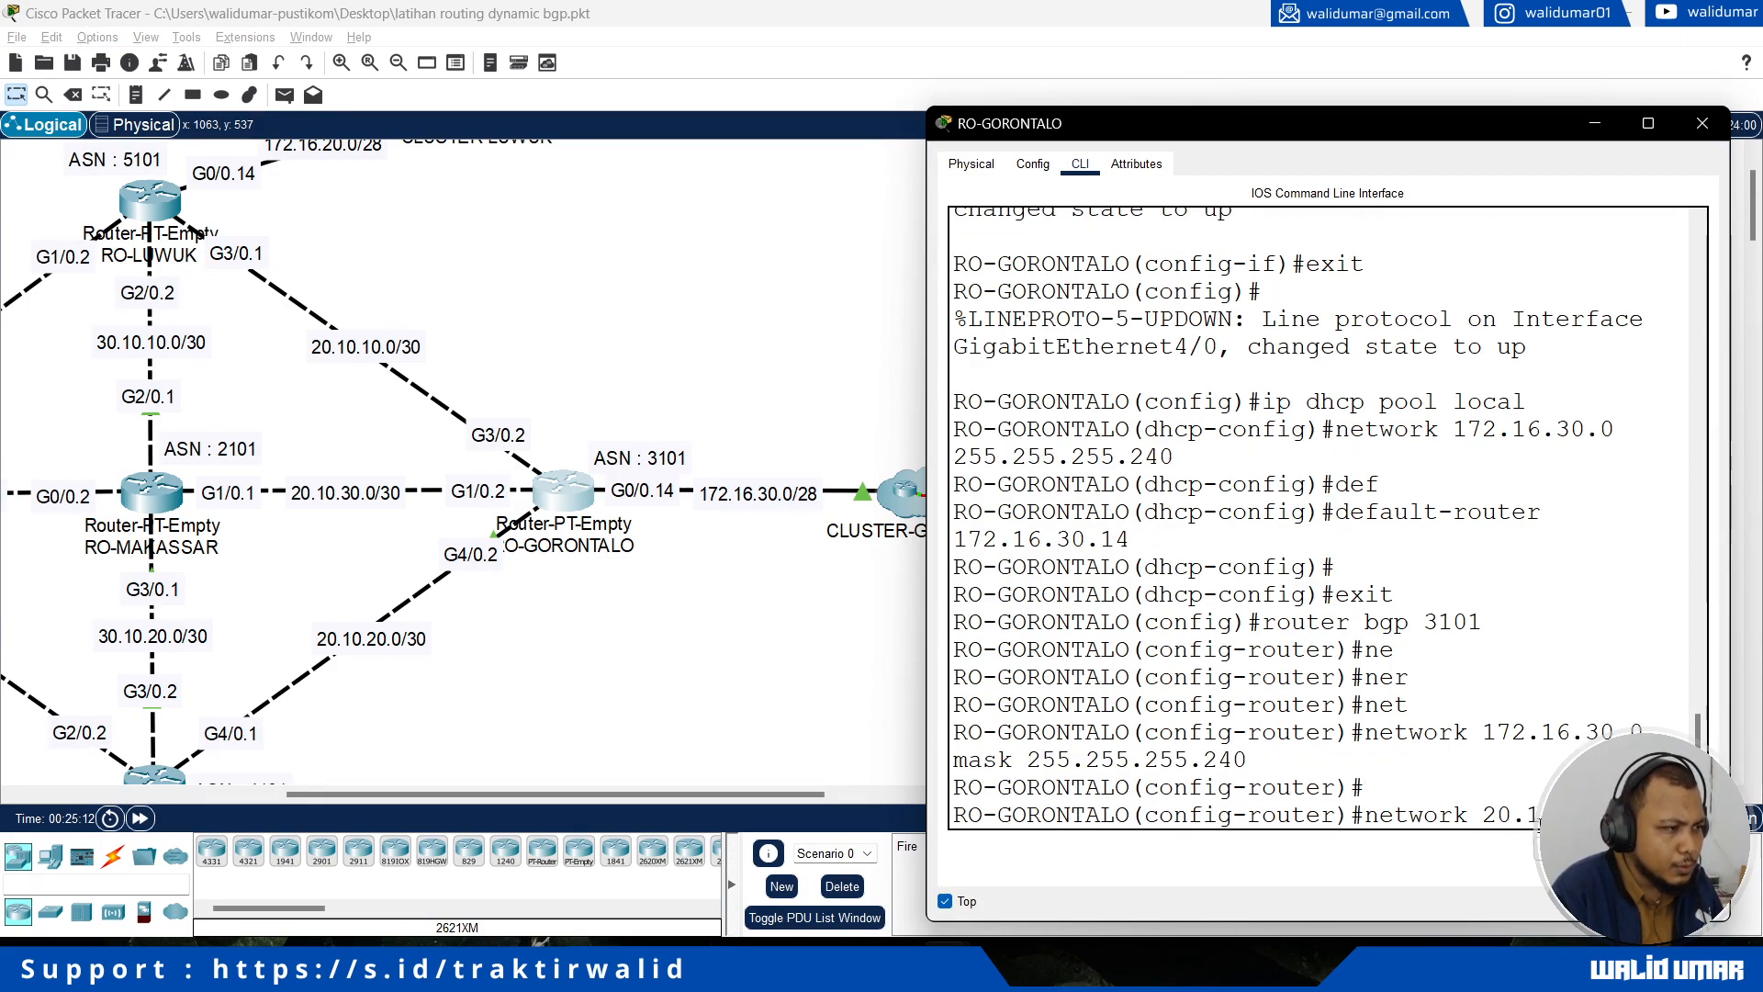
type("0.10.0 mask 255.25")
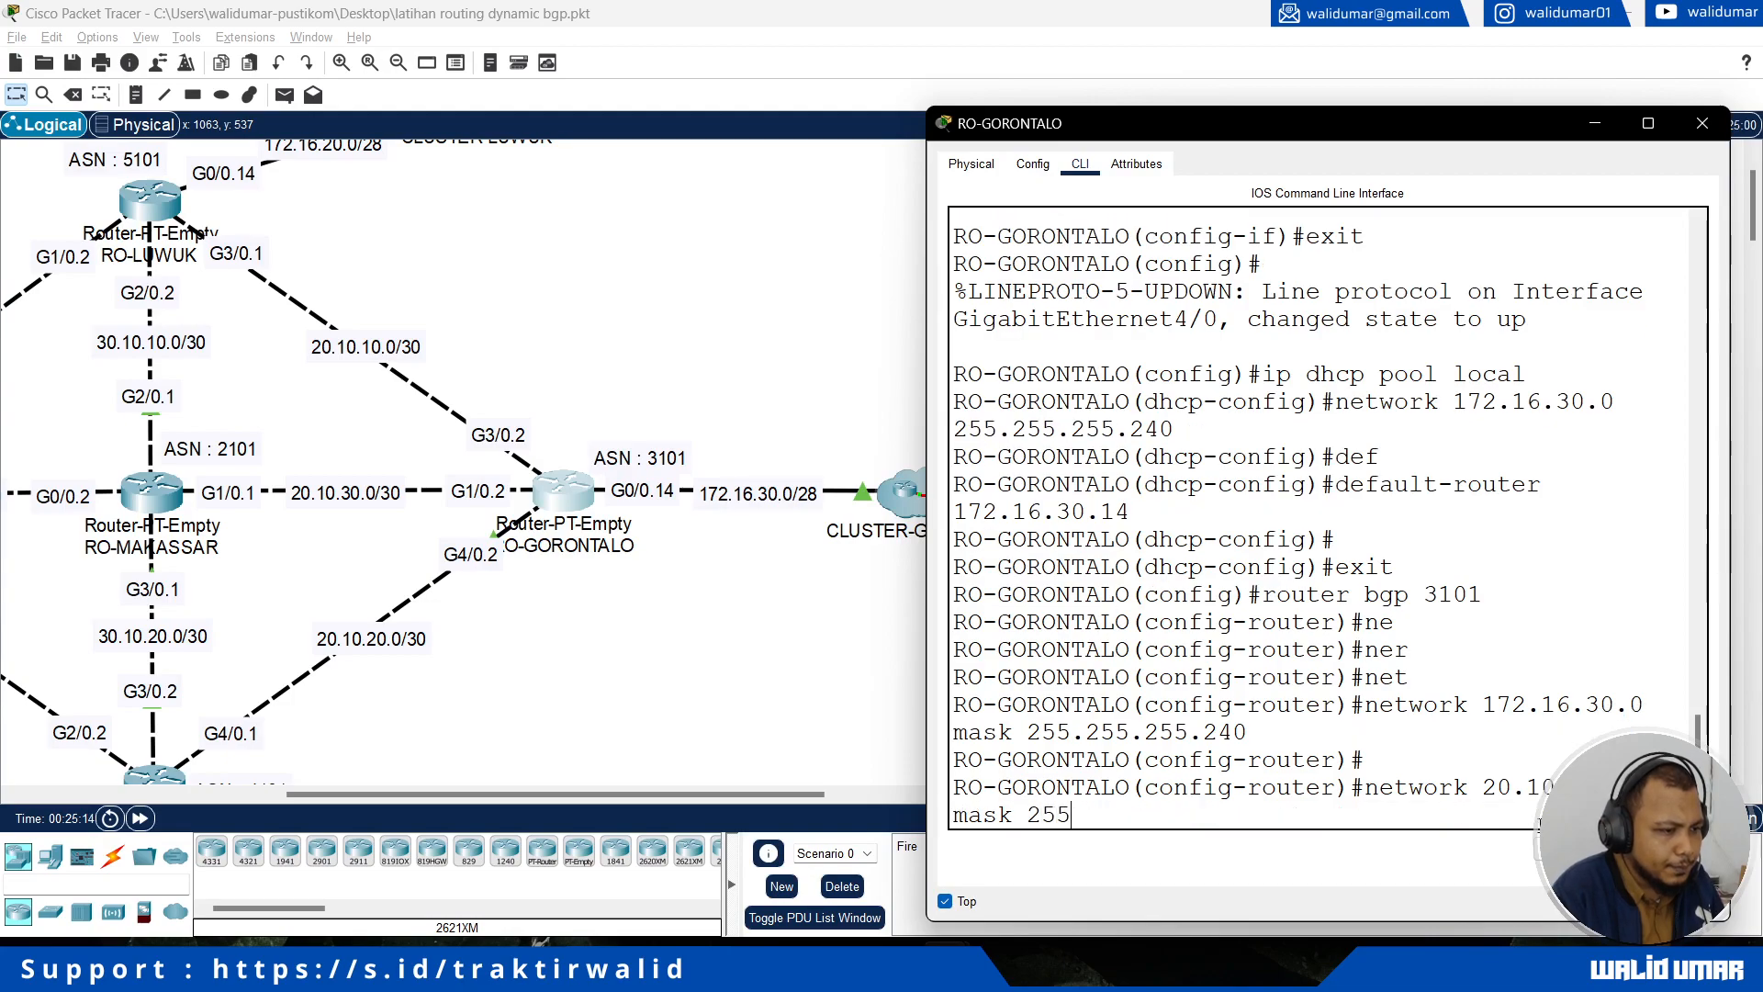
type("5.255.2252")
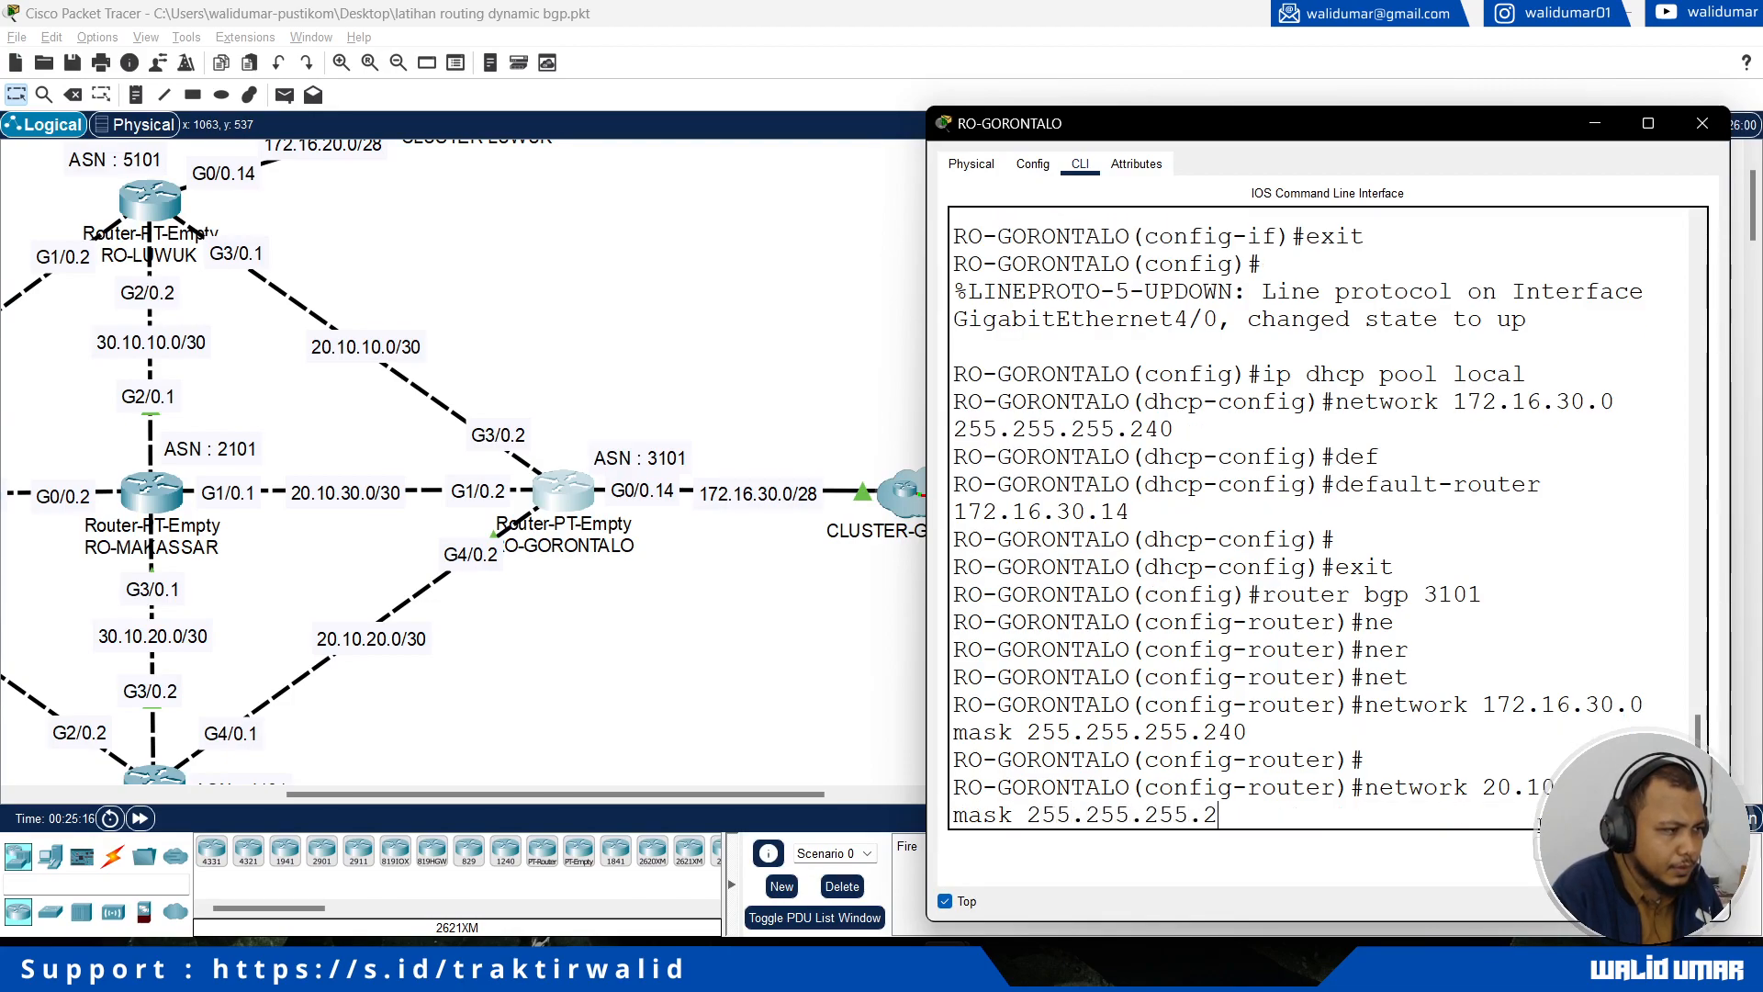
key("BackSpace")
key("BackSpace")
key("BackSpace")
type("52")
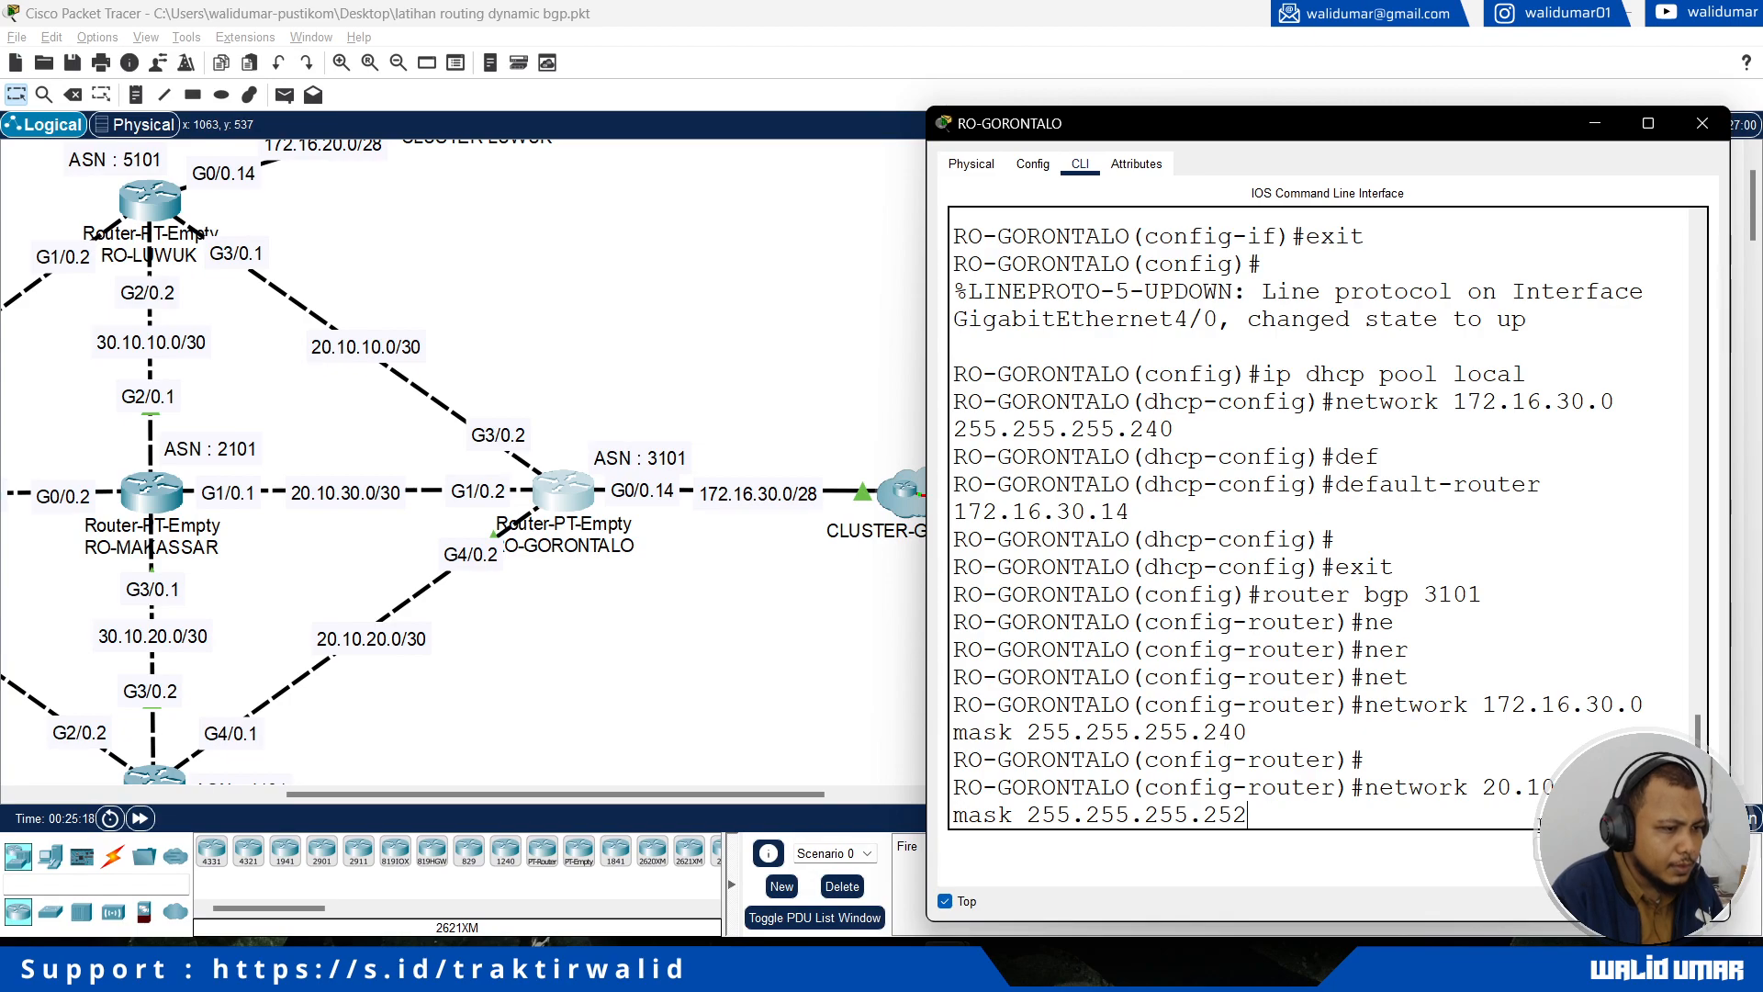
key("Return")
Step: Announce the RO-MAKASSAR link network 20.10.30.0 with mask 255.255.255.252 in RO-GORONTALO's BGP process
type("network 20.1")
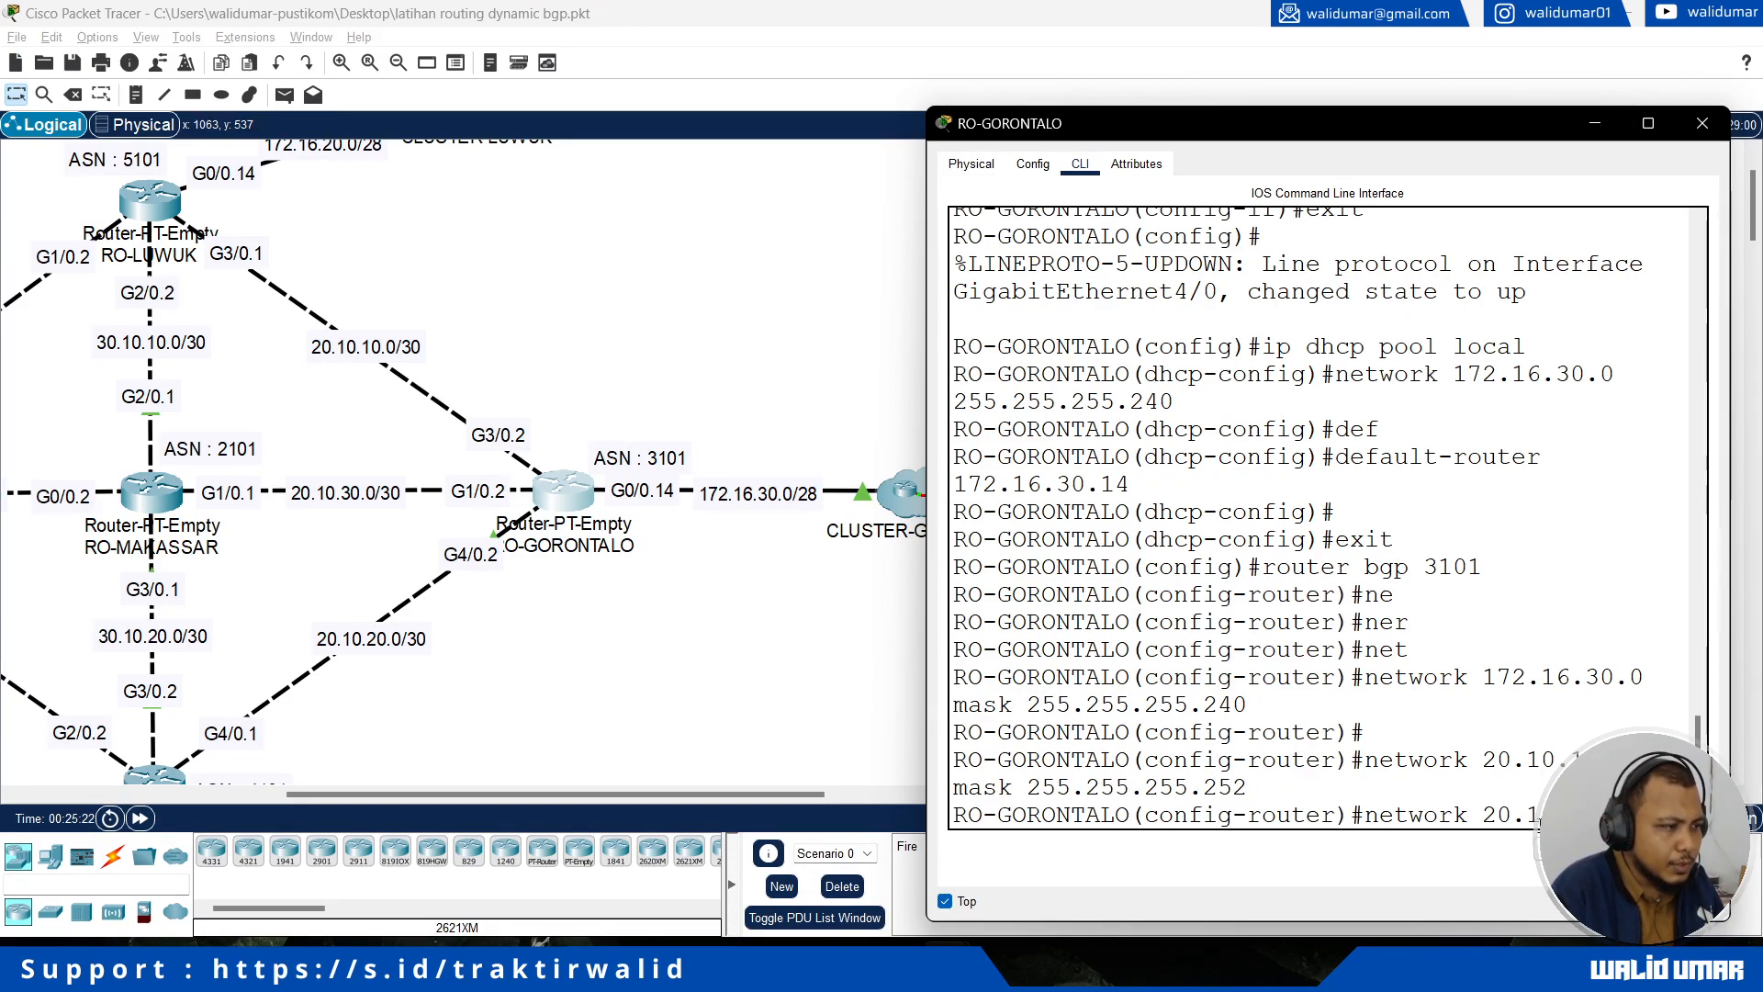
type("0.20.0 mask 255")
type(".255.255.252")
key("Return")
Step: Announce the RO-MANADO link network 20.10.20.0 with mask 255.255.255.252 in RO-GORONTALO's BGP process
type("network 20.10.20.0 mask 255.2")
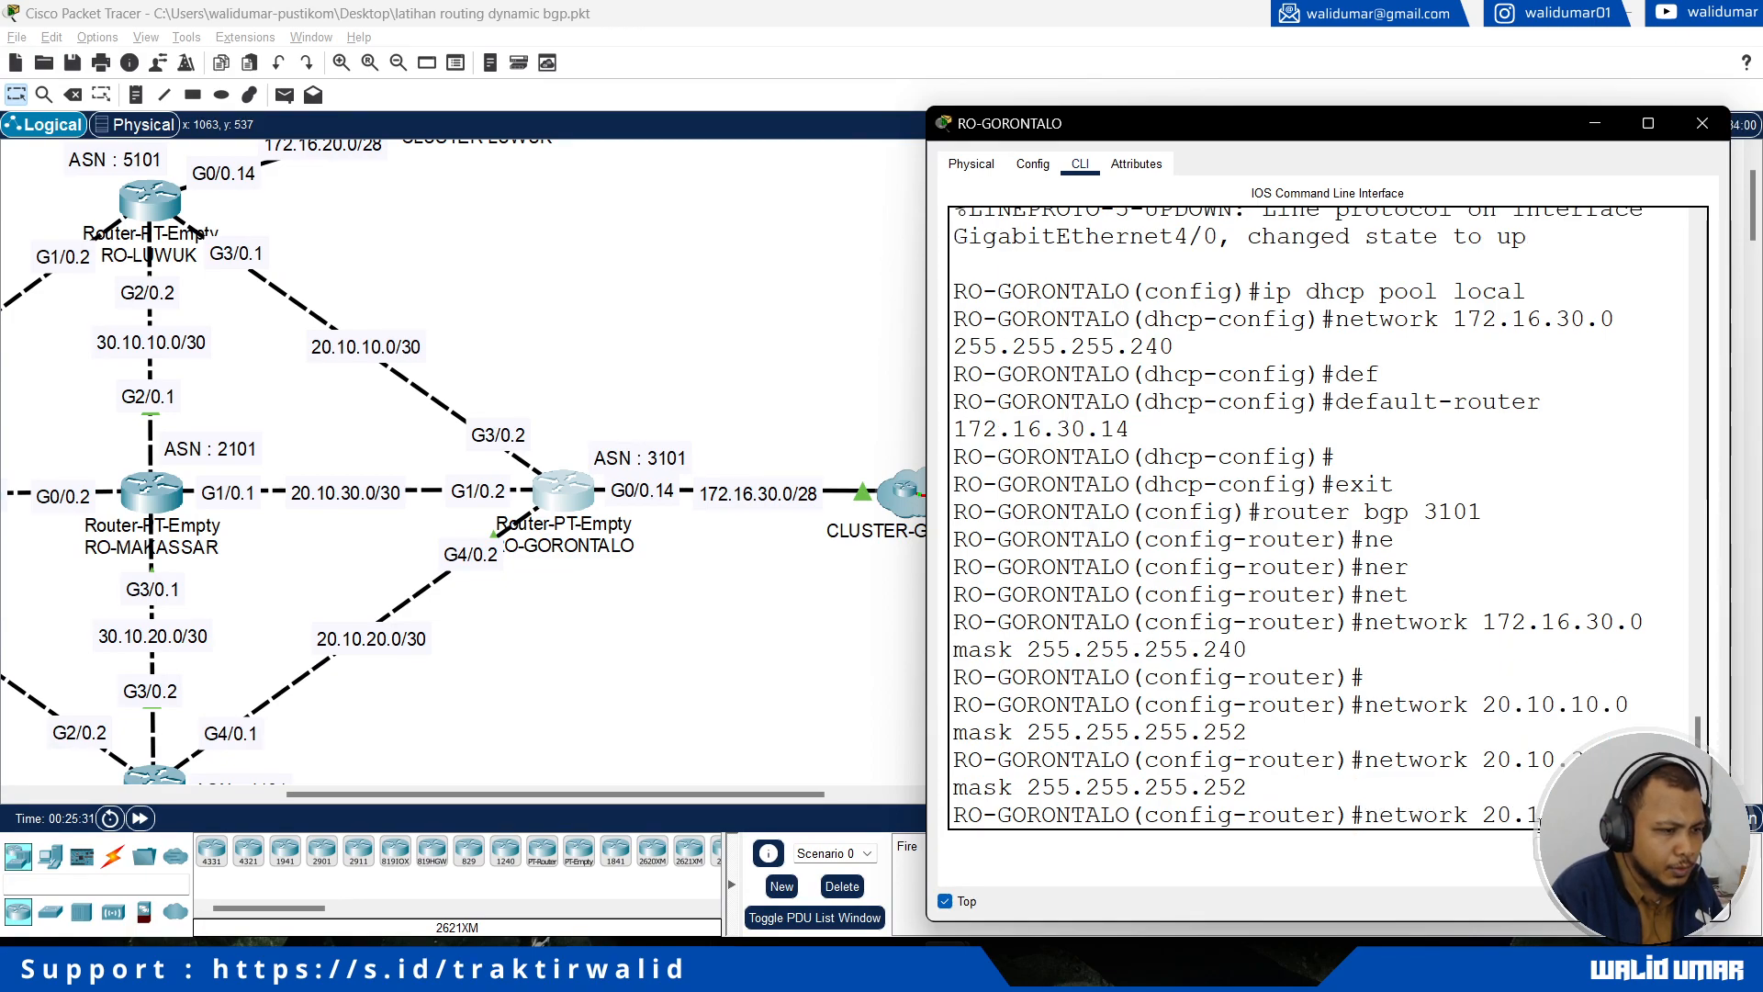
type("55.255.252")
key("Return")
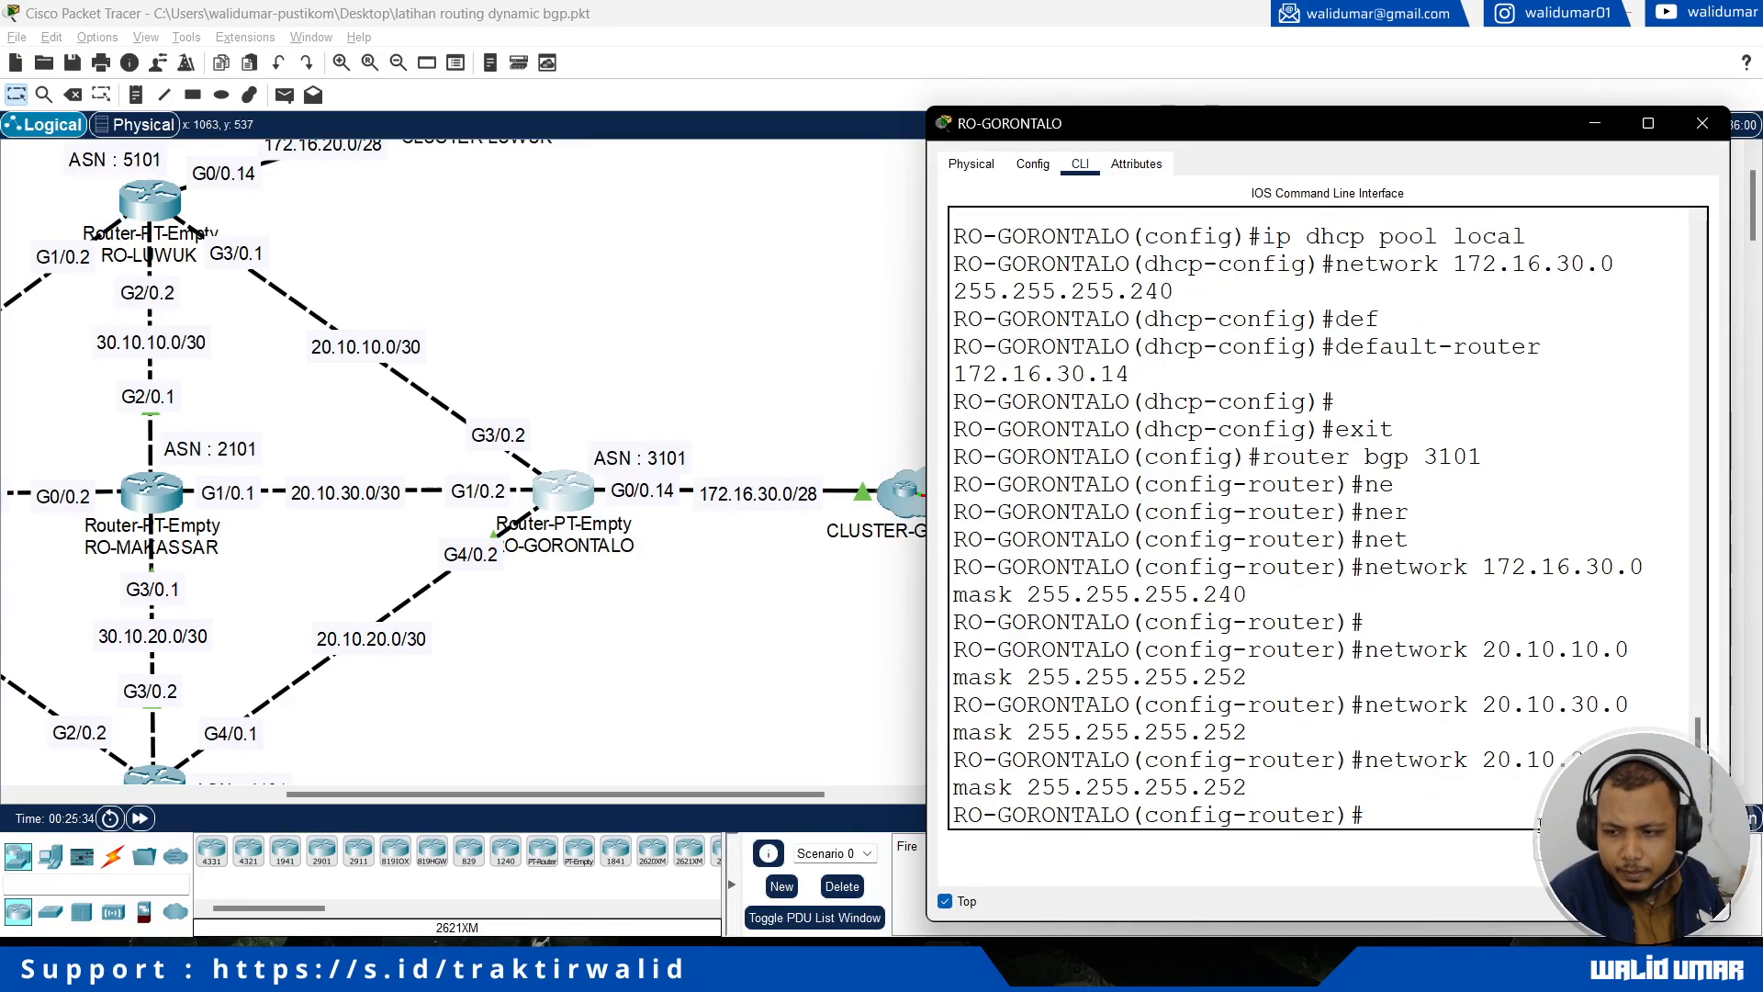
Step: Add RO-LUWUK as a neighbor with remote AS 5101 in RO-GORONTALO's BGP process
type("nei")
key("Tab")
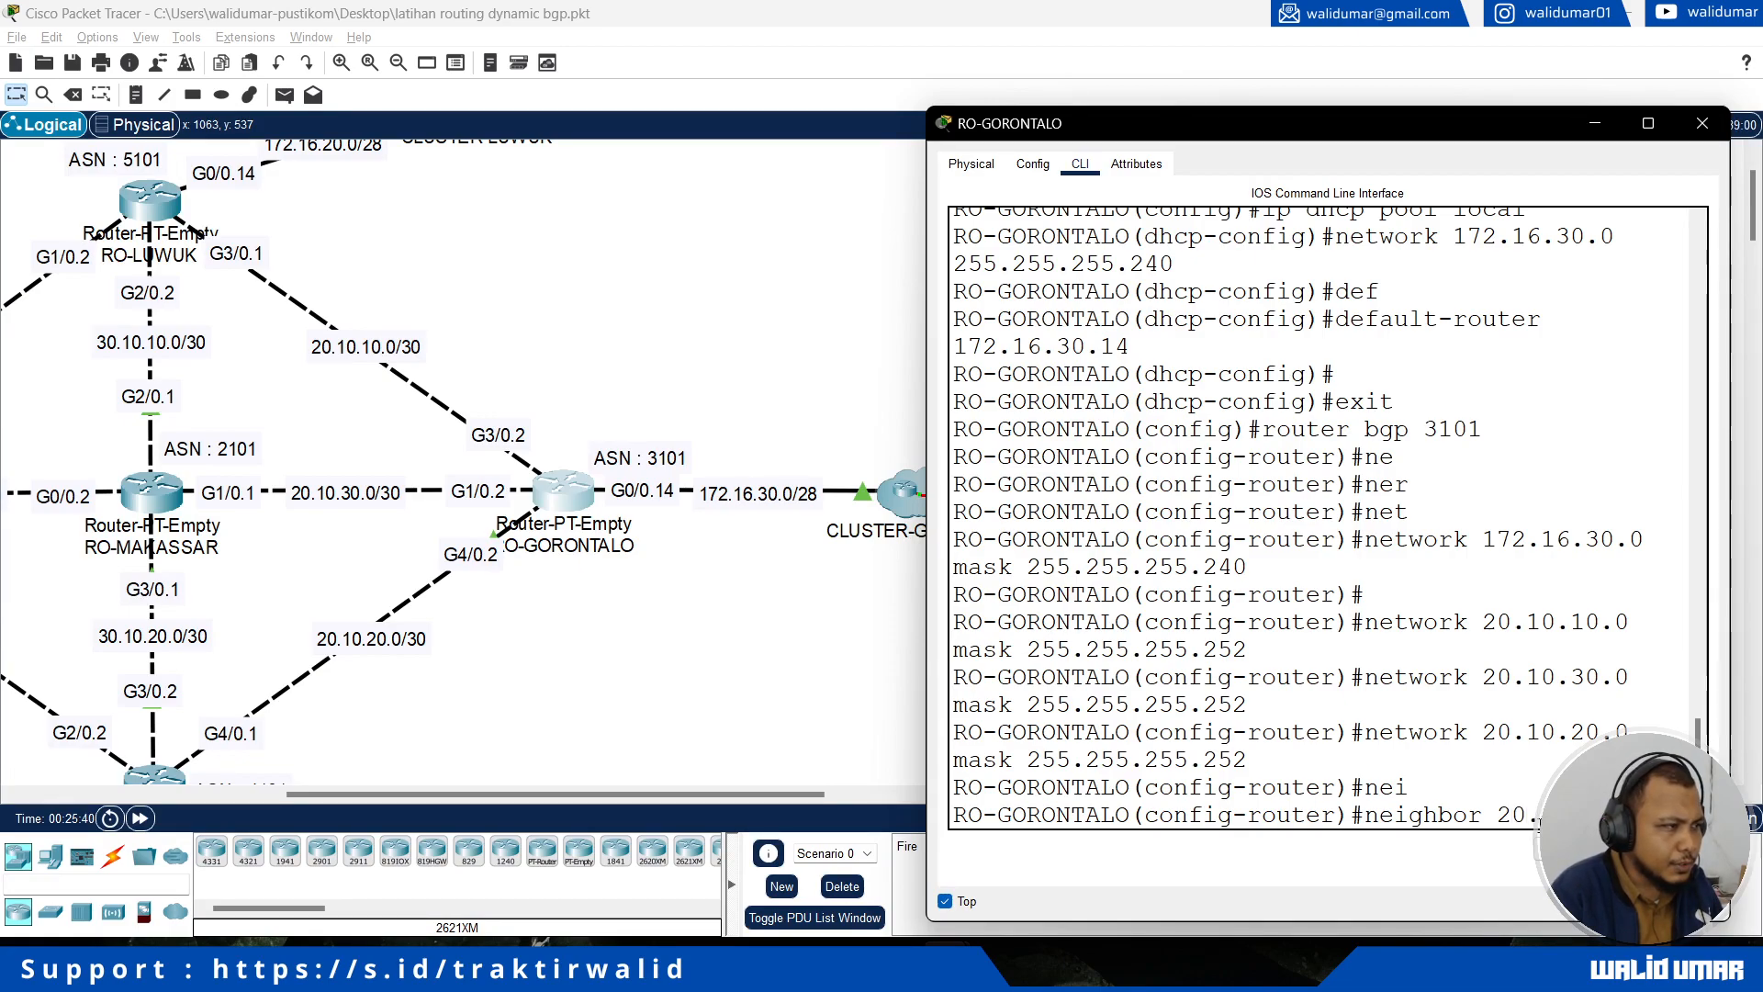
type("remote-as 5101")
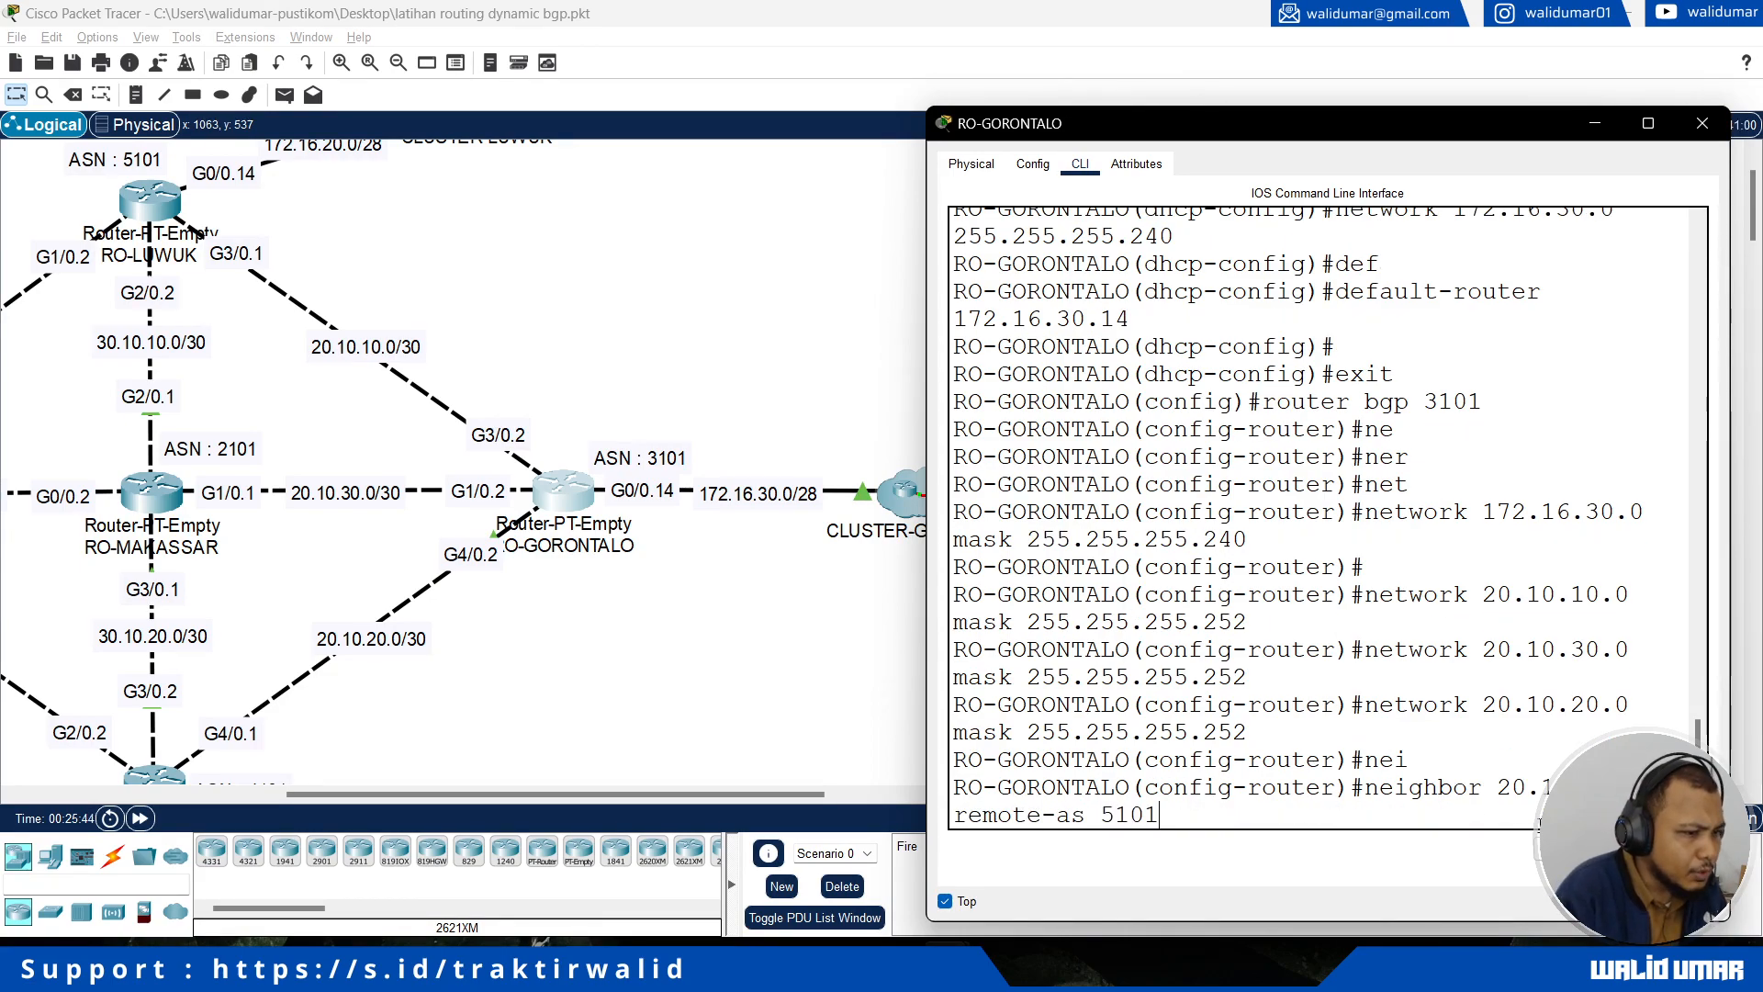
key("Return")
Step: Add RO-MAKASSAR at 20.10.30.1 as a neighbor with remote AS 2101 in RO-GORONTALO's BGP process
type("nei")
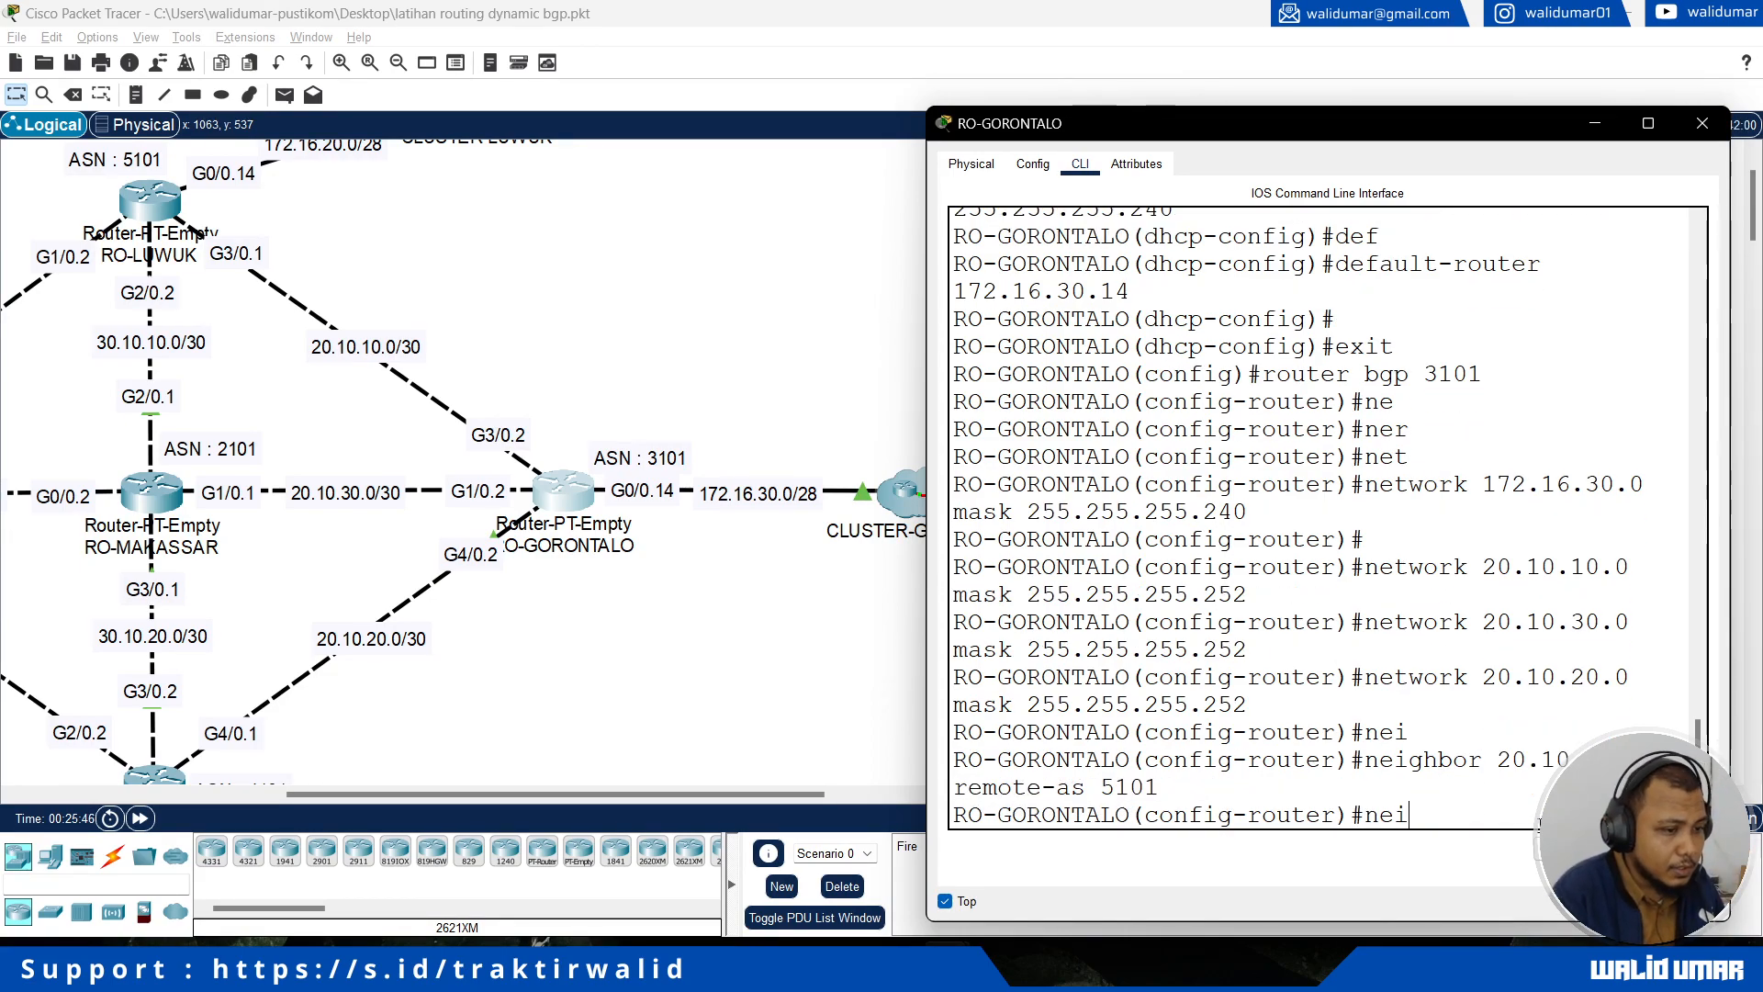
key("Tab")
type("20")
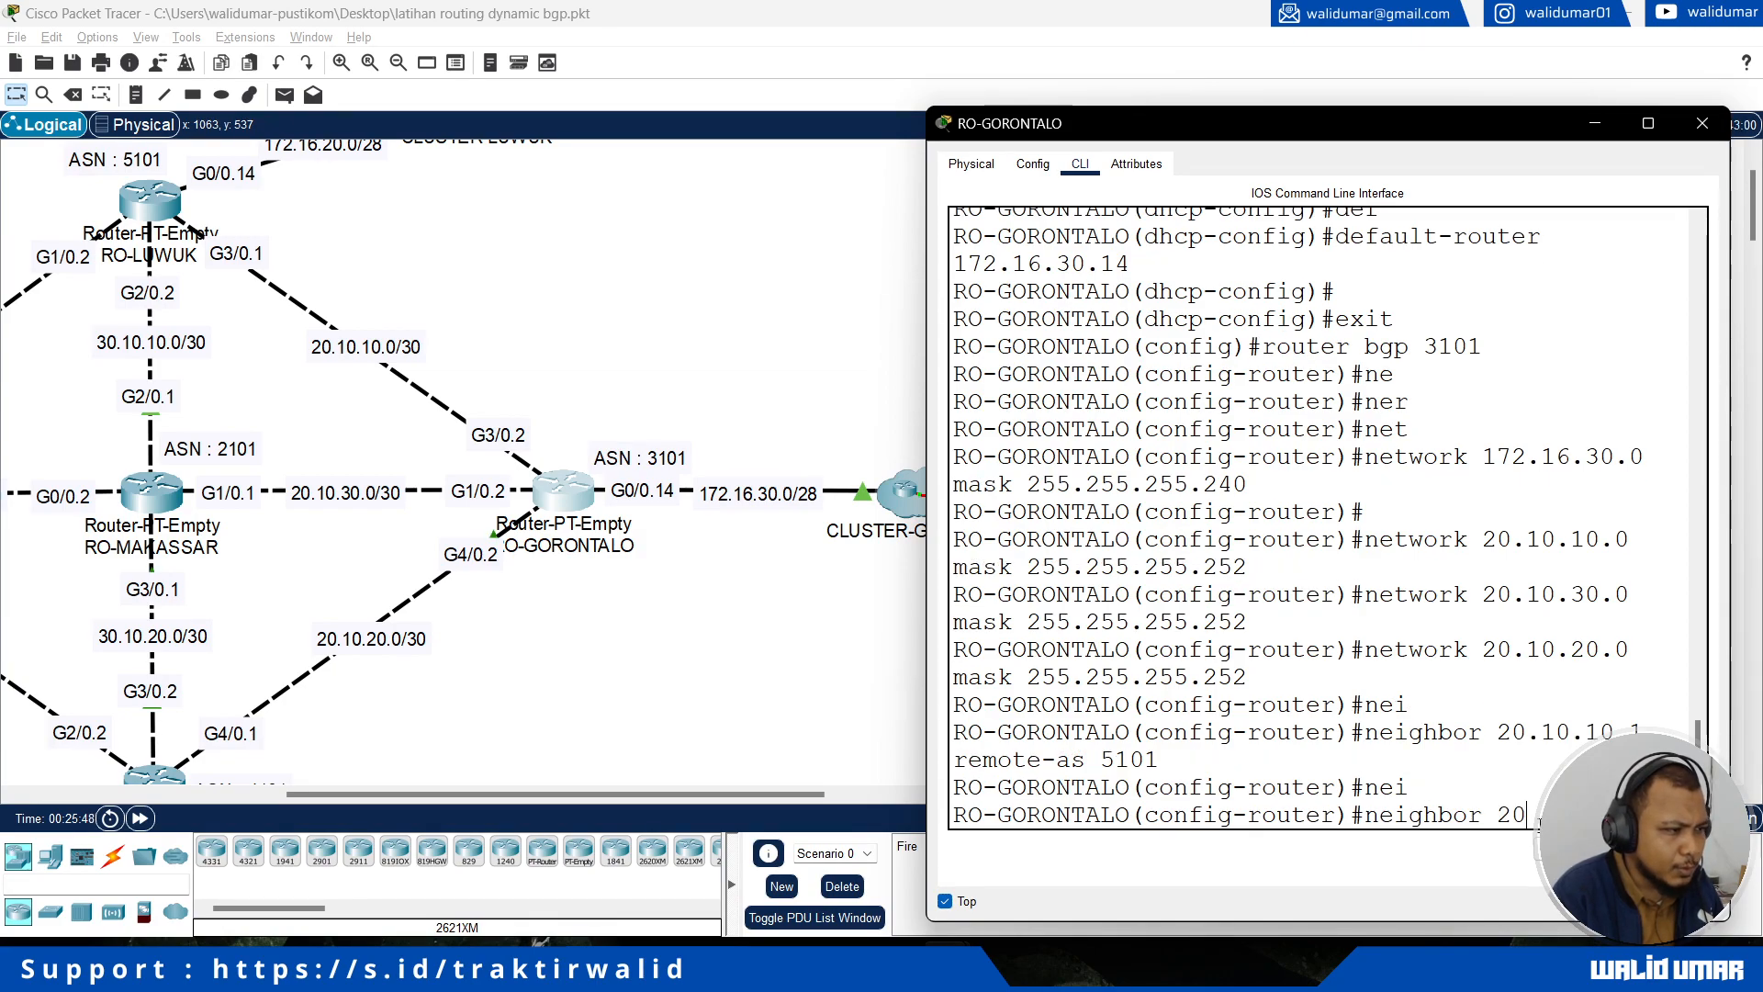
type(".")
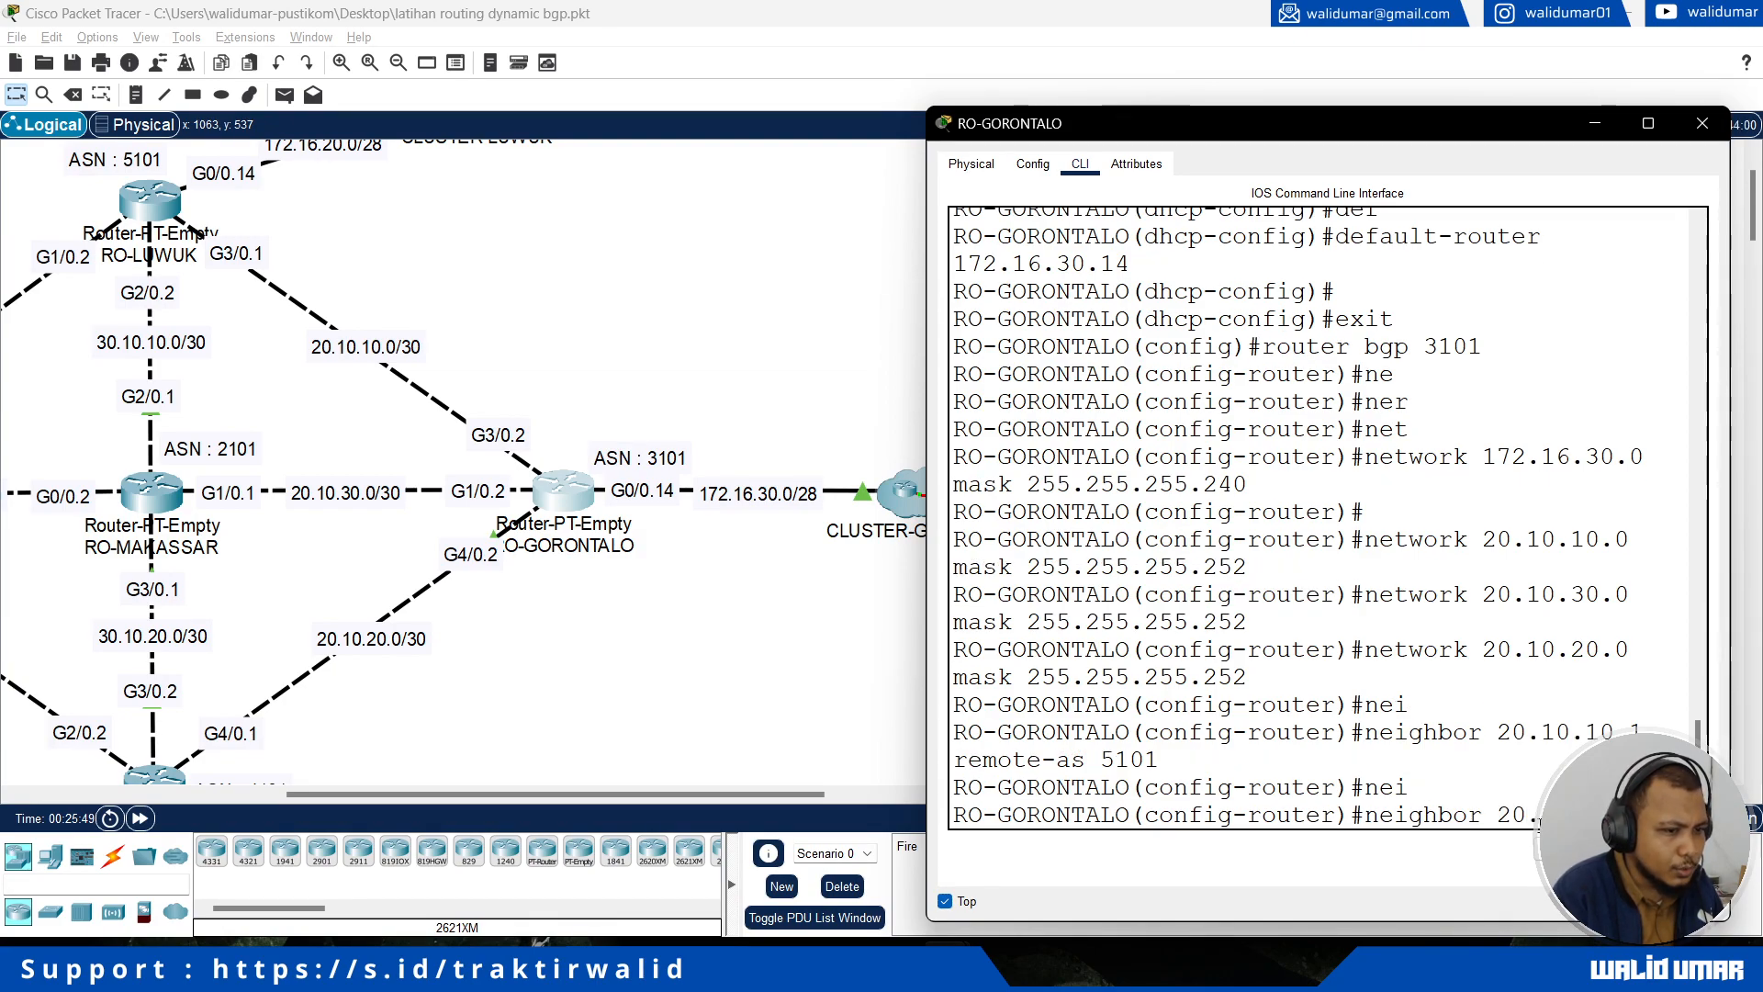
type("10.30.1 remote-as 2101")
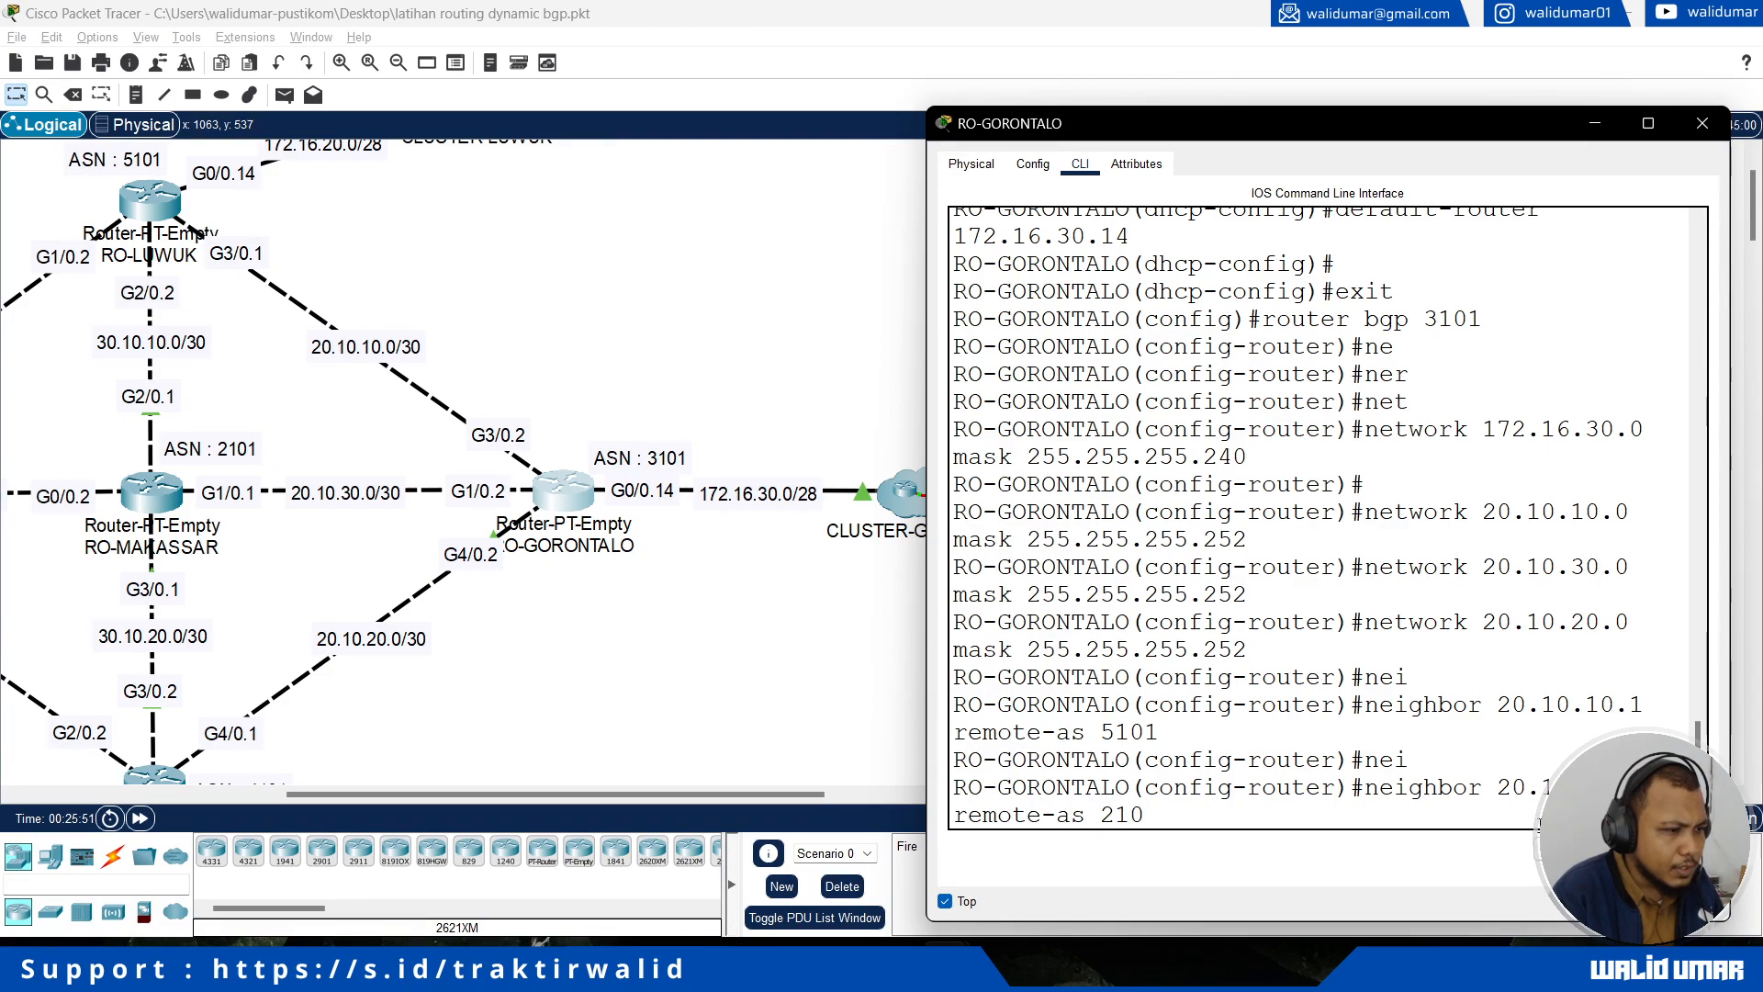
key("Return")
key("Return")
Step: Add RO-MANADO at 20.10.20.1 as a neighbor with remote AS 4101 in RO-GORONTALO's BGP process
type("nfig-router)#n")
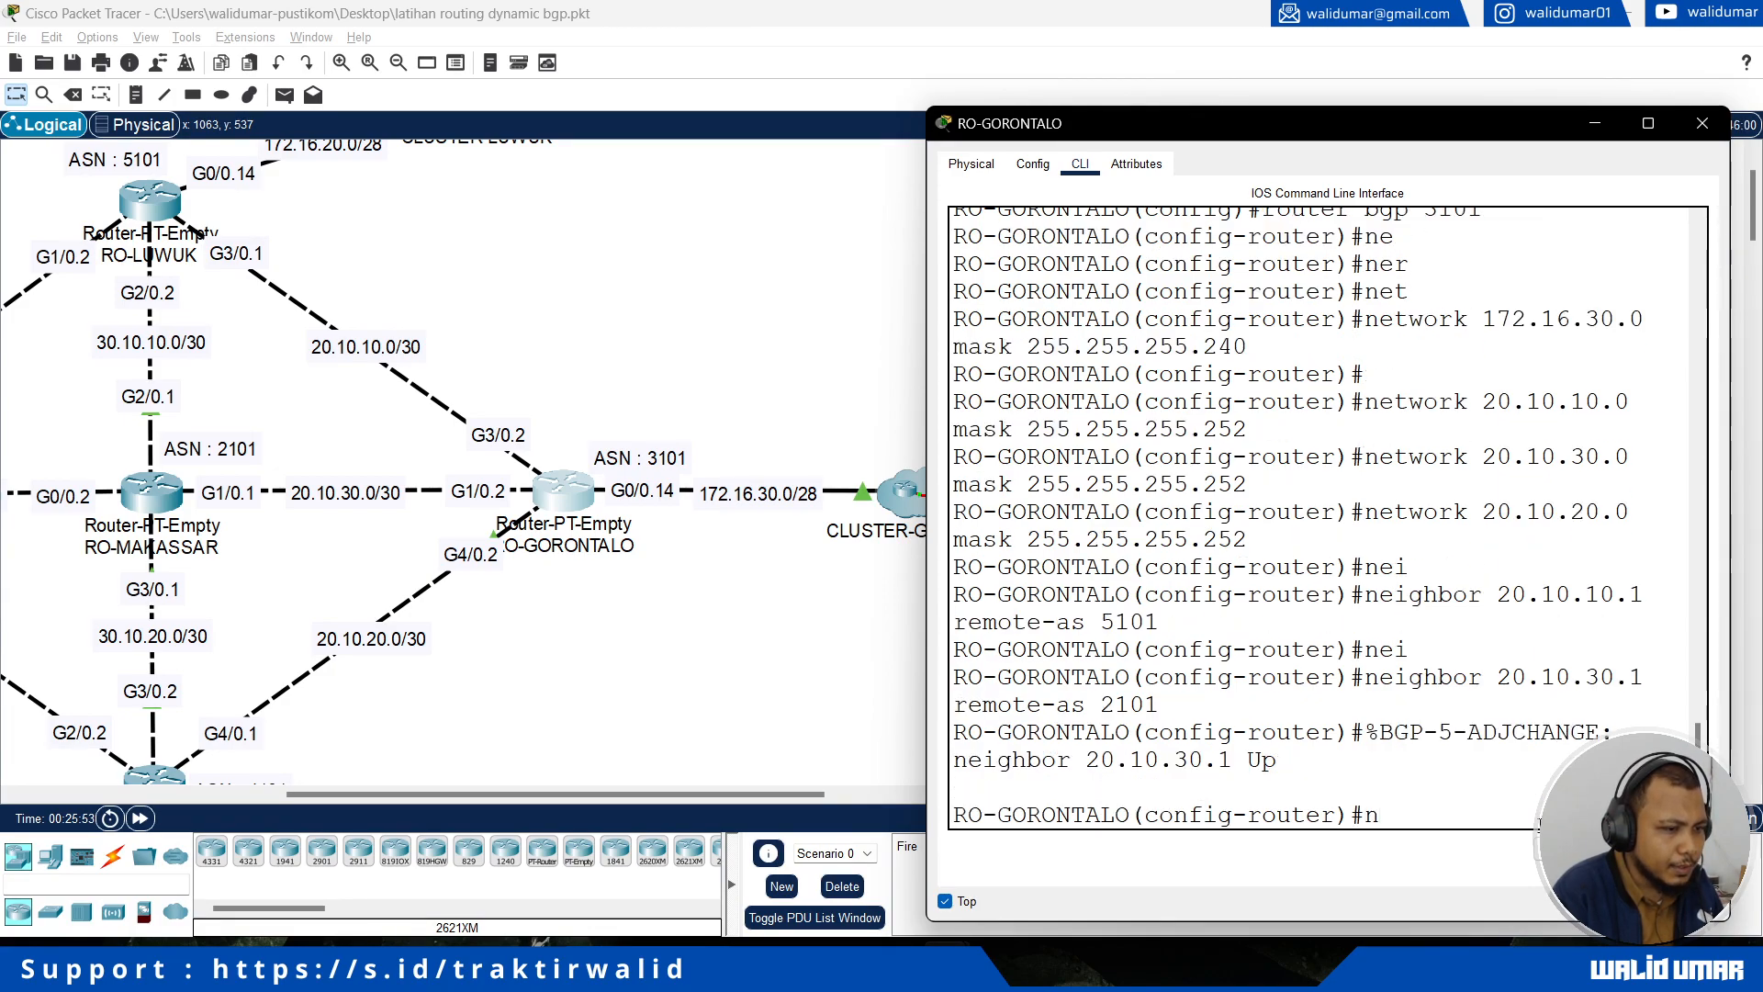
type("ei")
key("Tab")
type("20.")
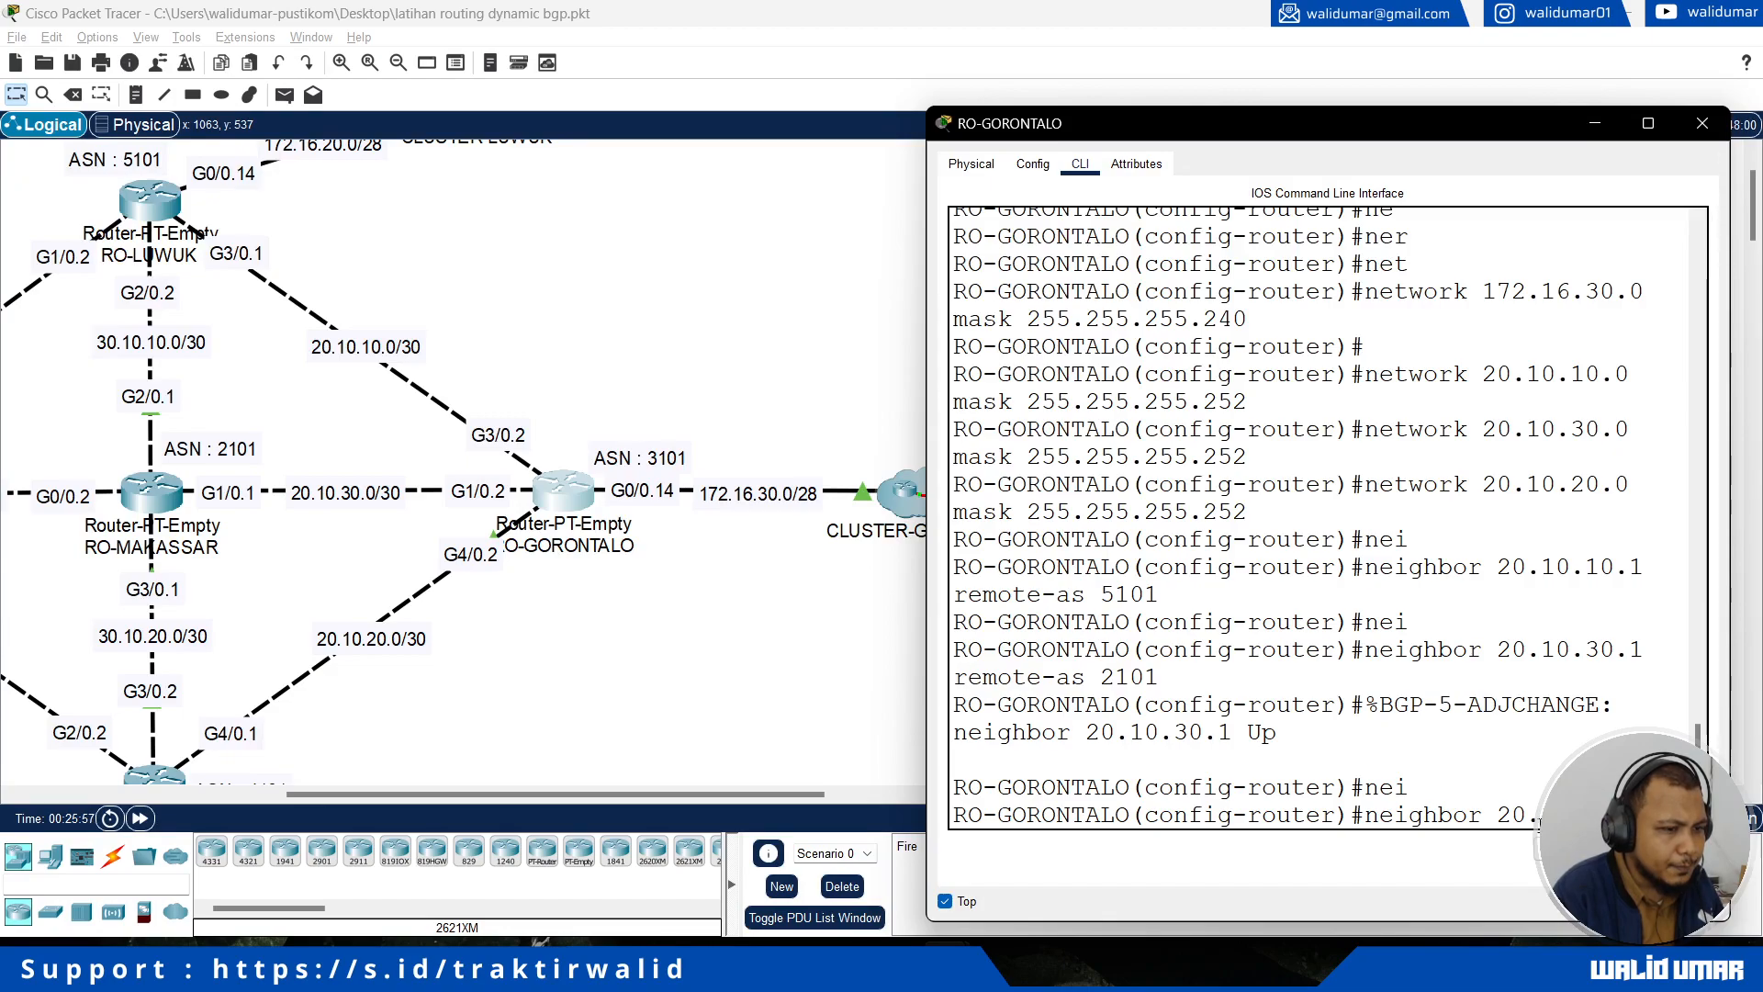
type(" rem")
key("BackSpace")
key("BackSpace")
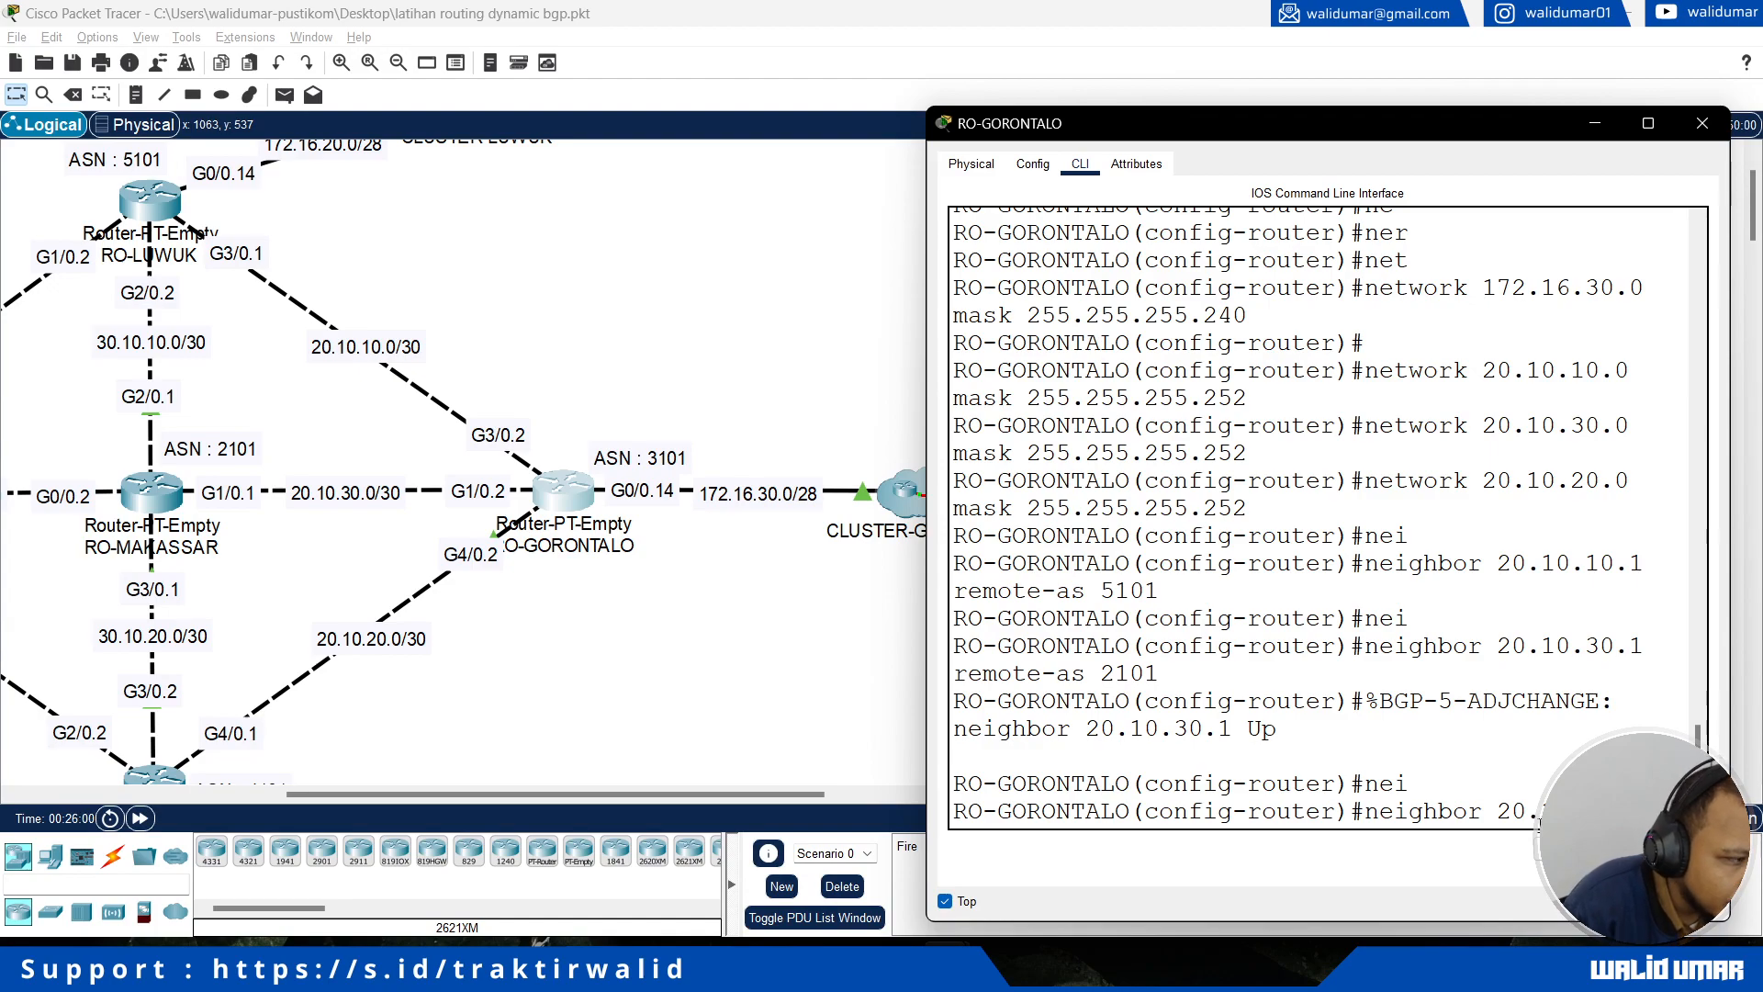
type("remote-as")
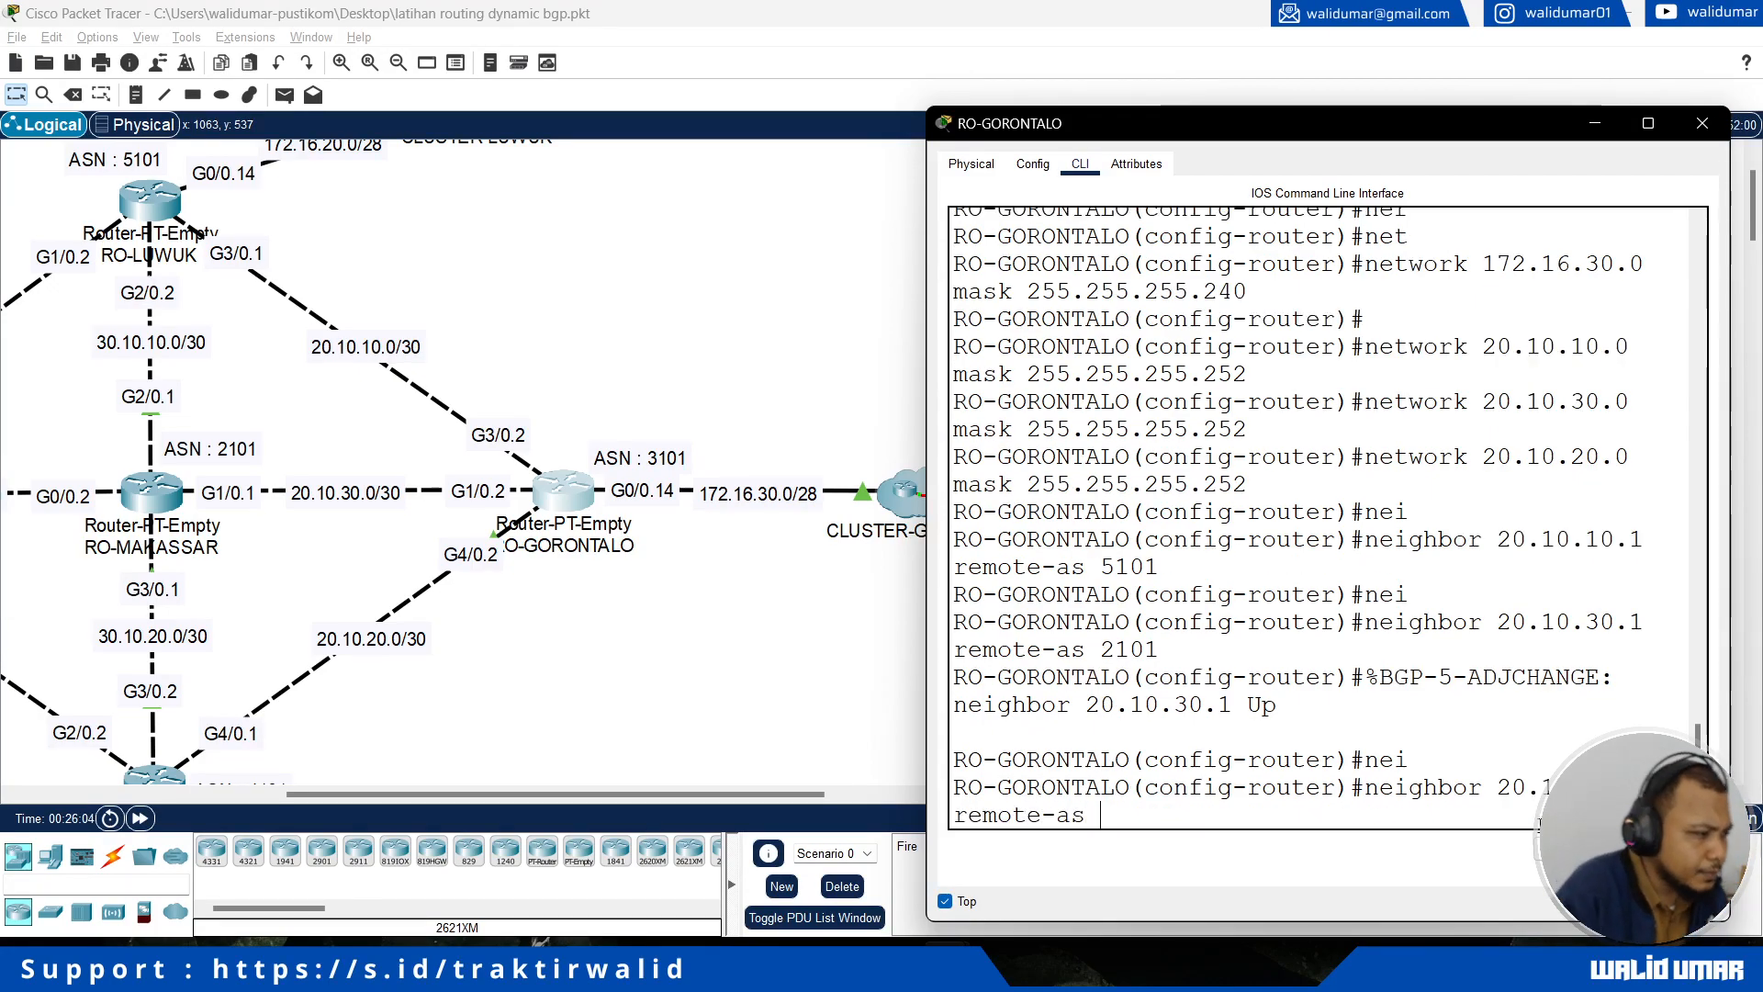
scroll(389, 600, "down", 1)
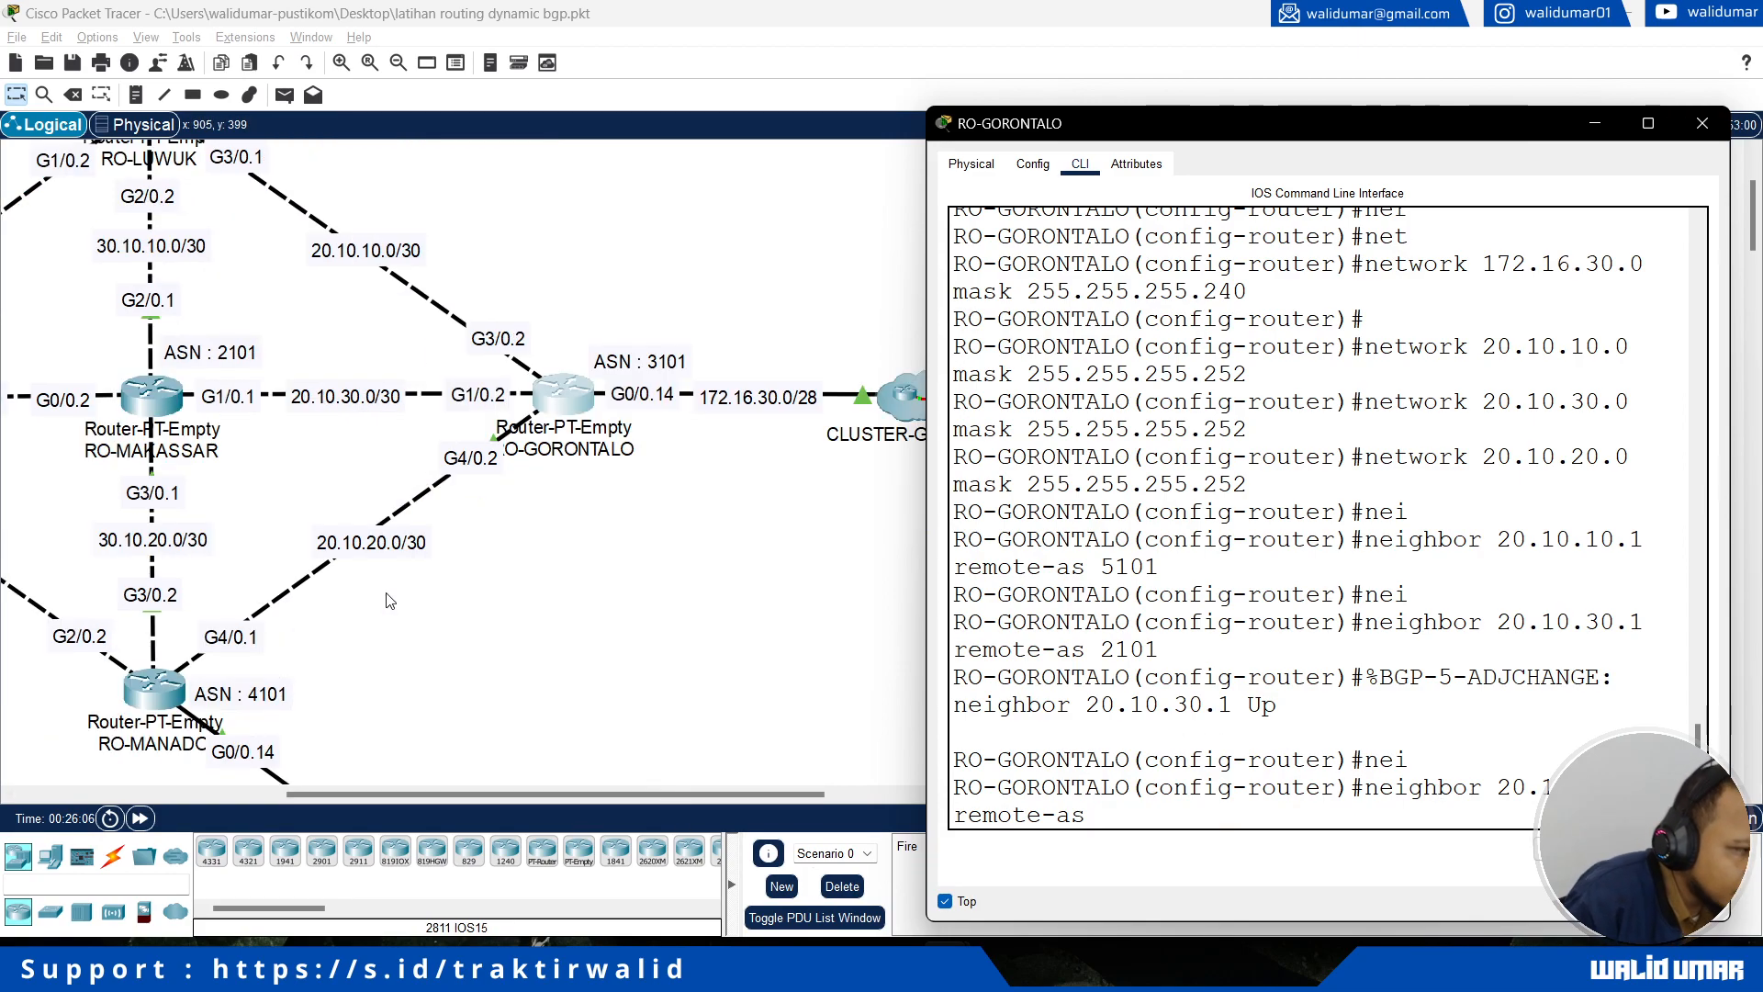
type("4101")
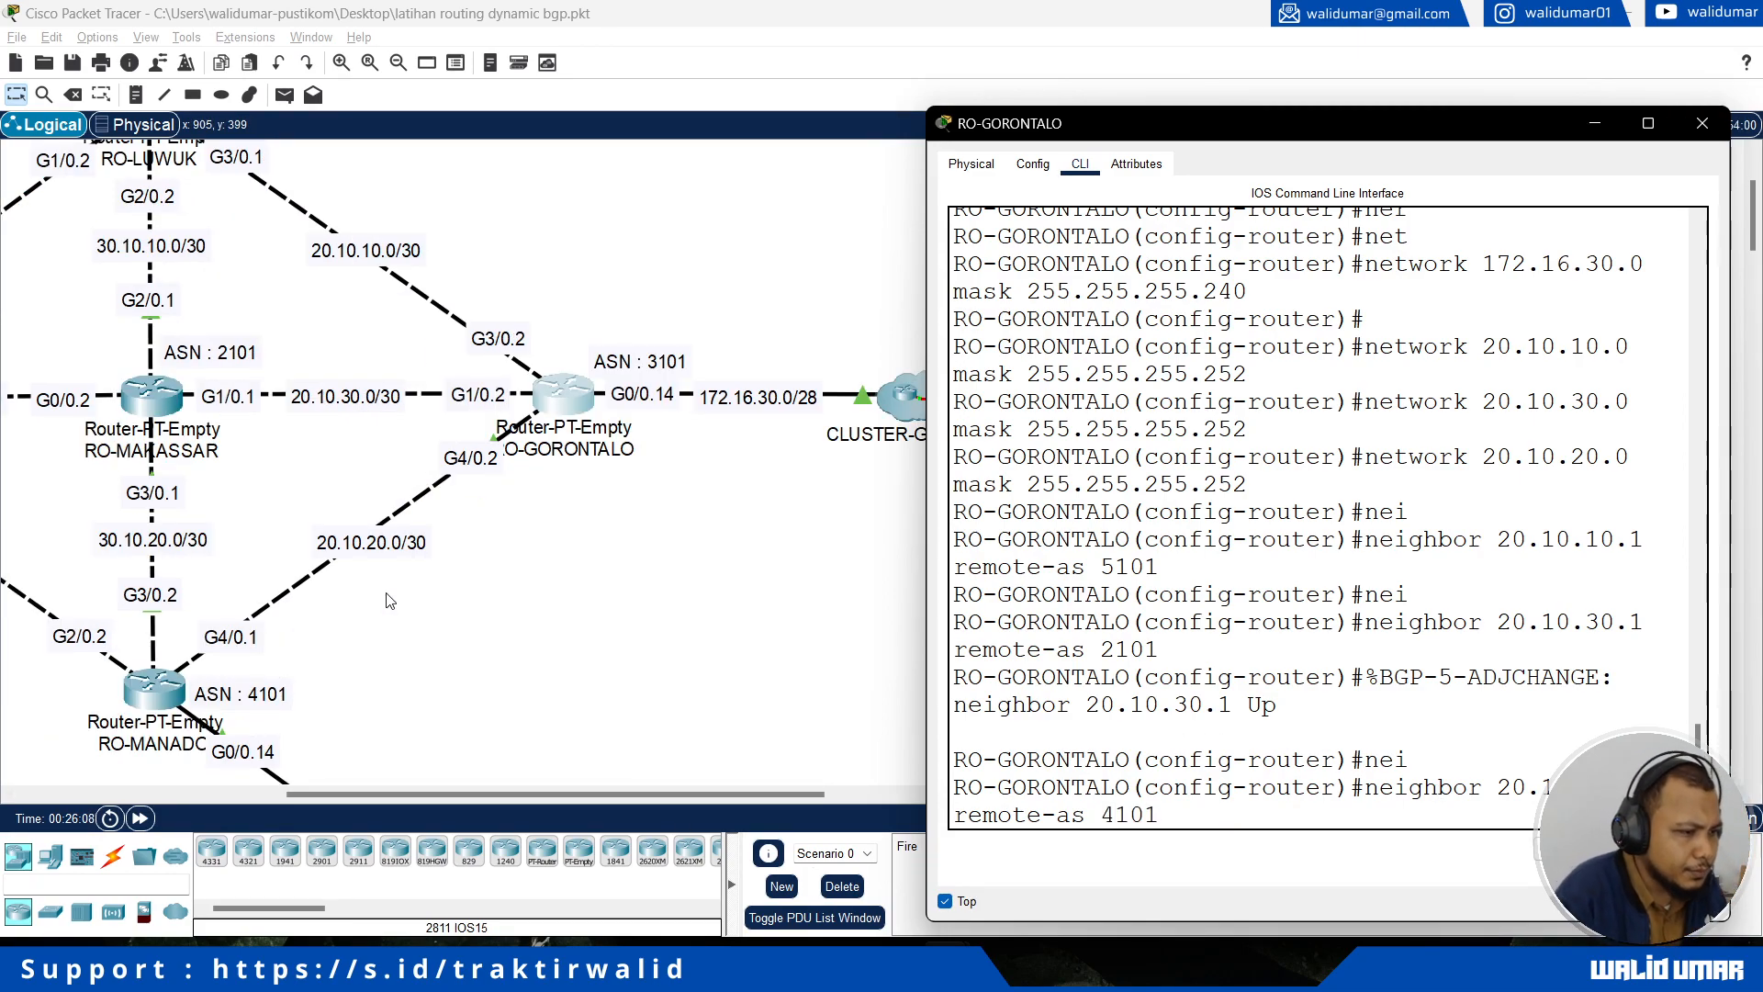
key("Return")
Step: Close RO-GORONTALO's configuration window and open the command line of RO-LUWUK beside the topology
scroll(390, 600, "up", 2)
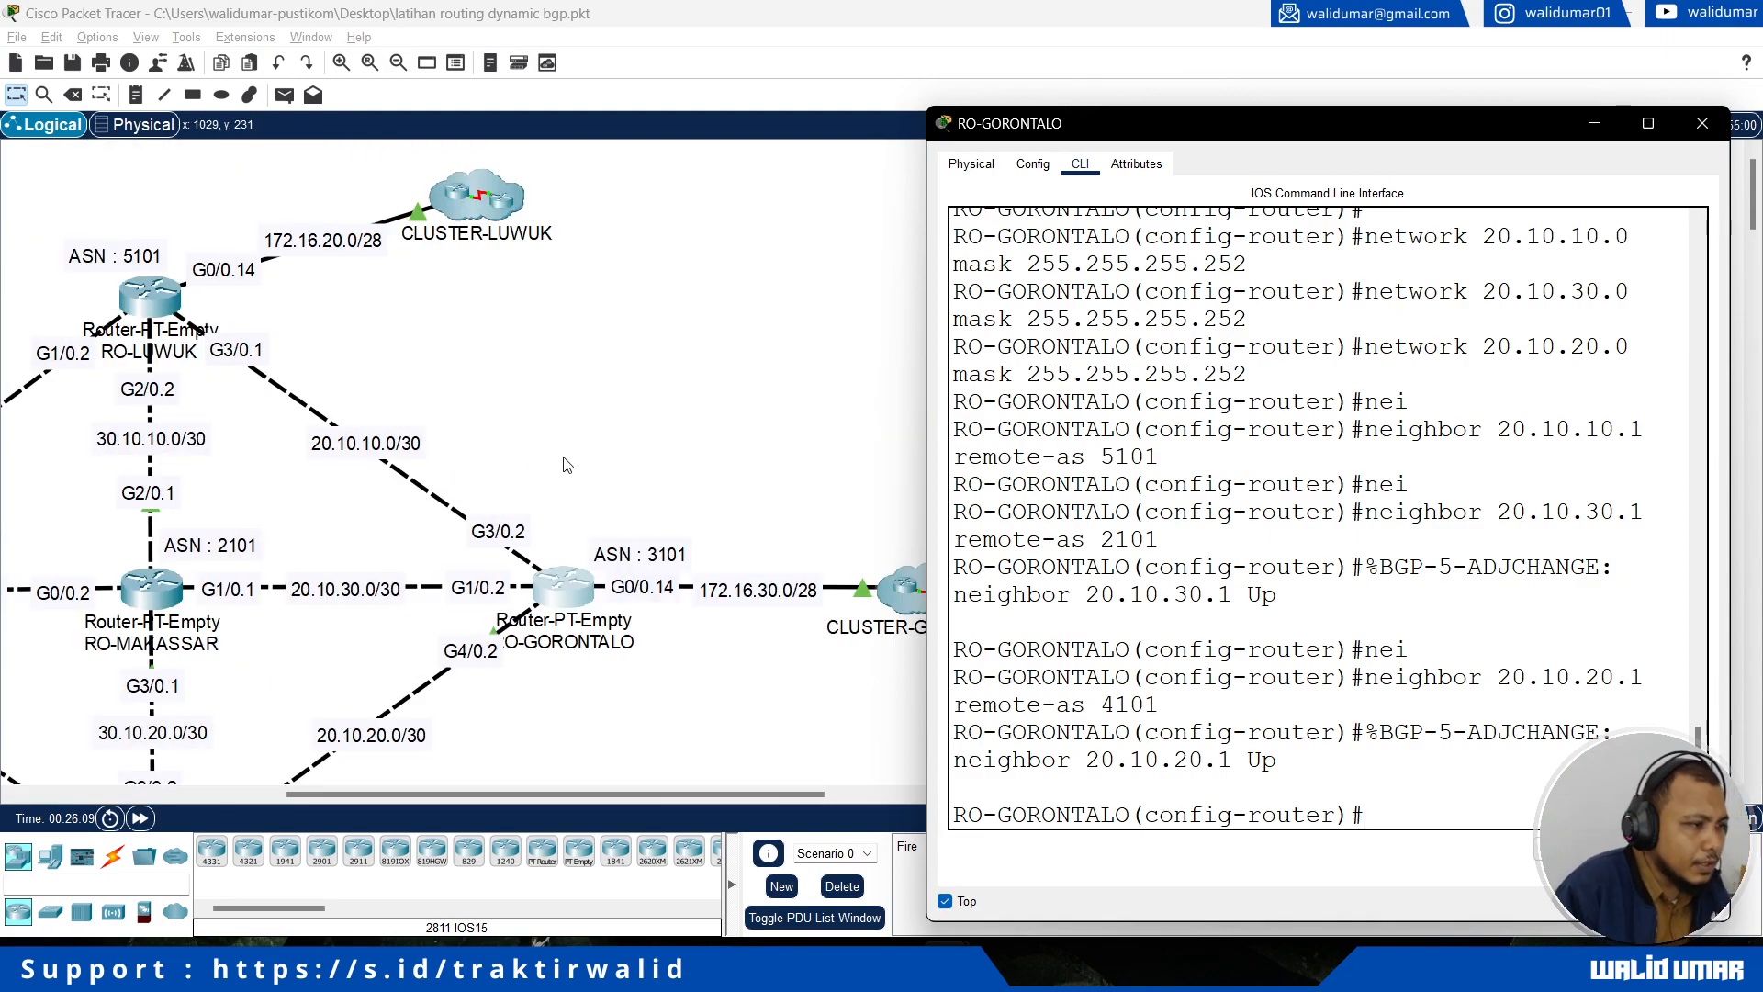
left_click_drag(544, 791, 519, 791)
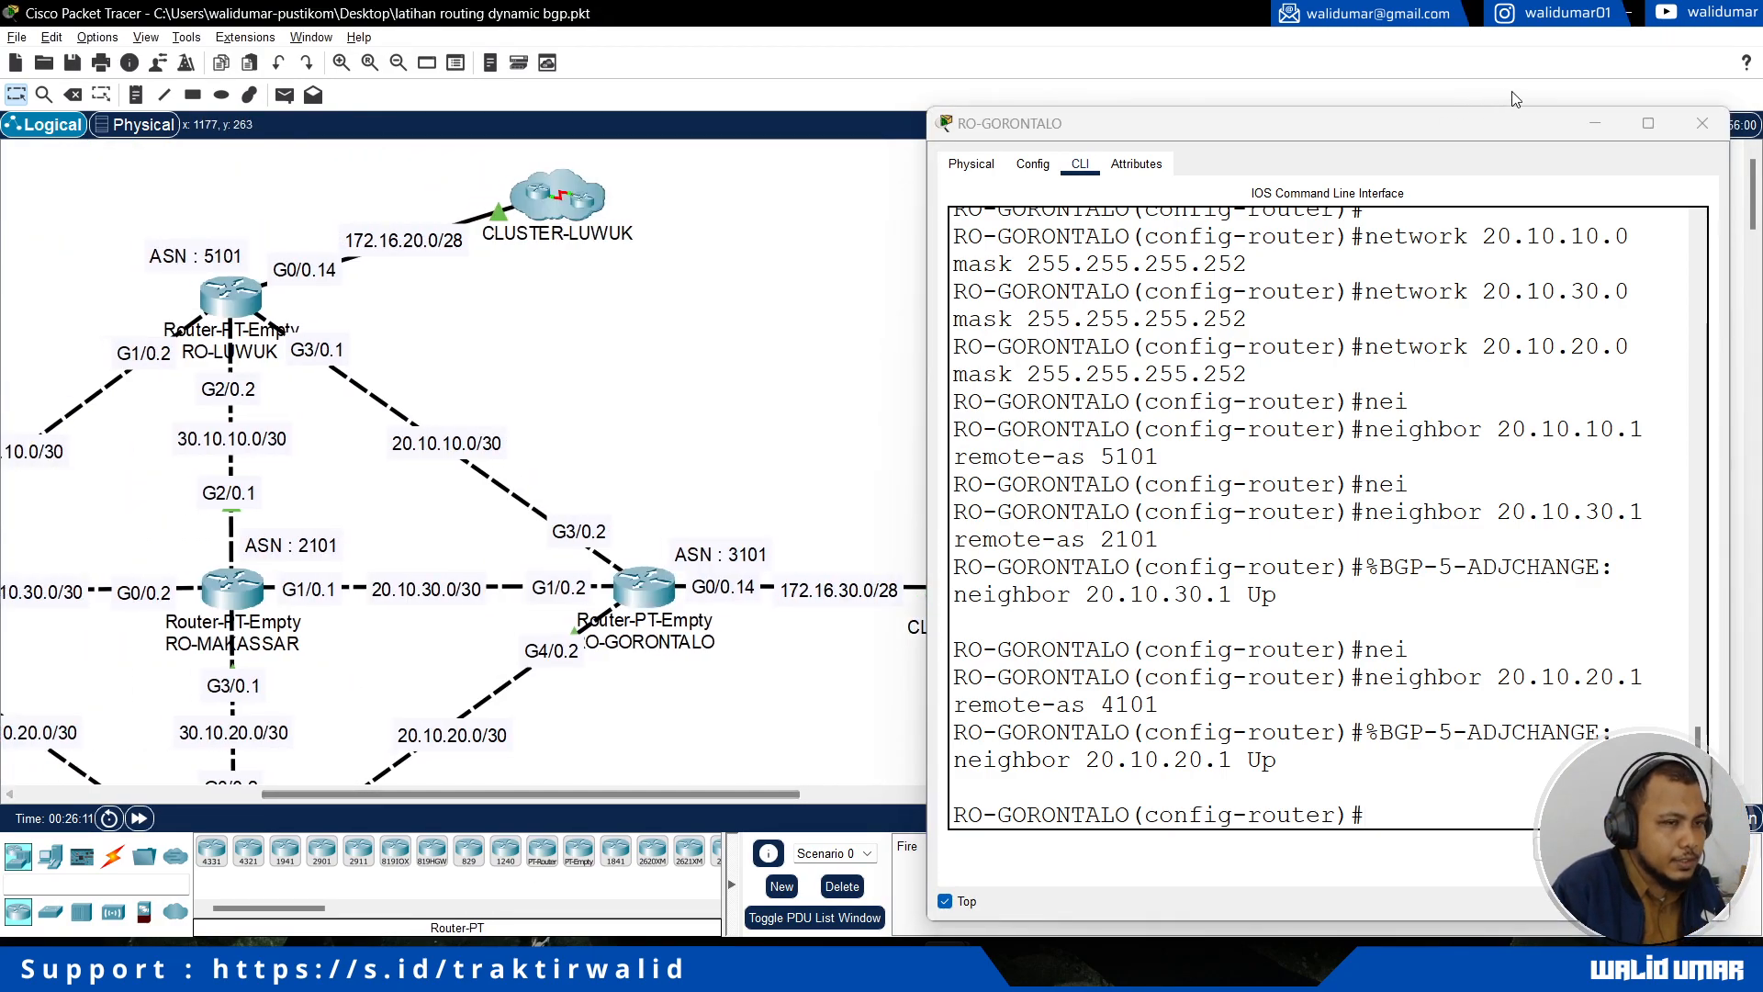
left_click(1701, 123)
left_click_drag(515, 805, 432, 804)
left_click(503, 296)
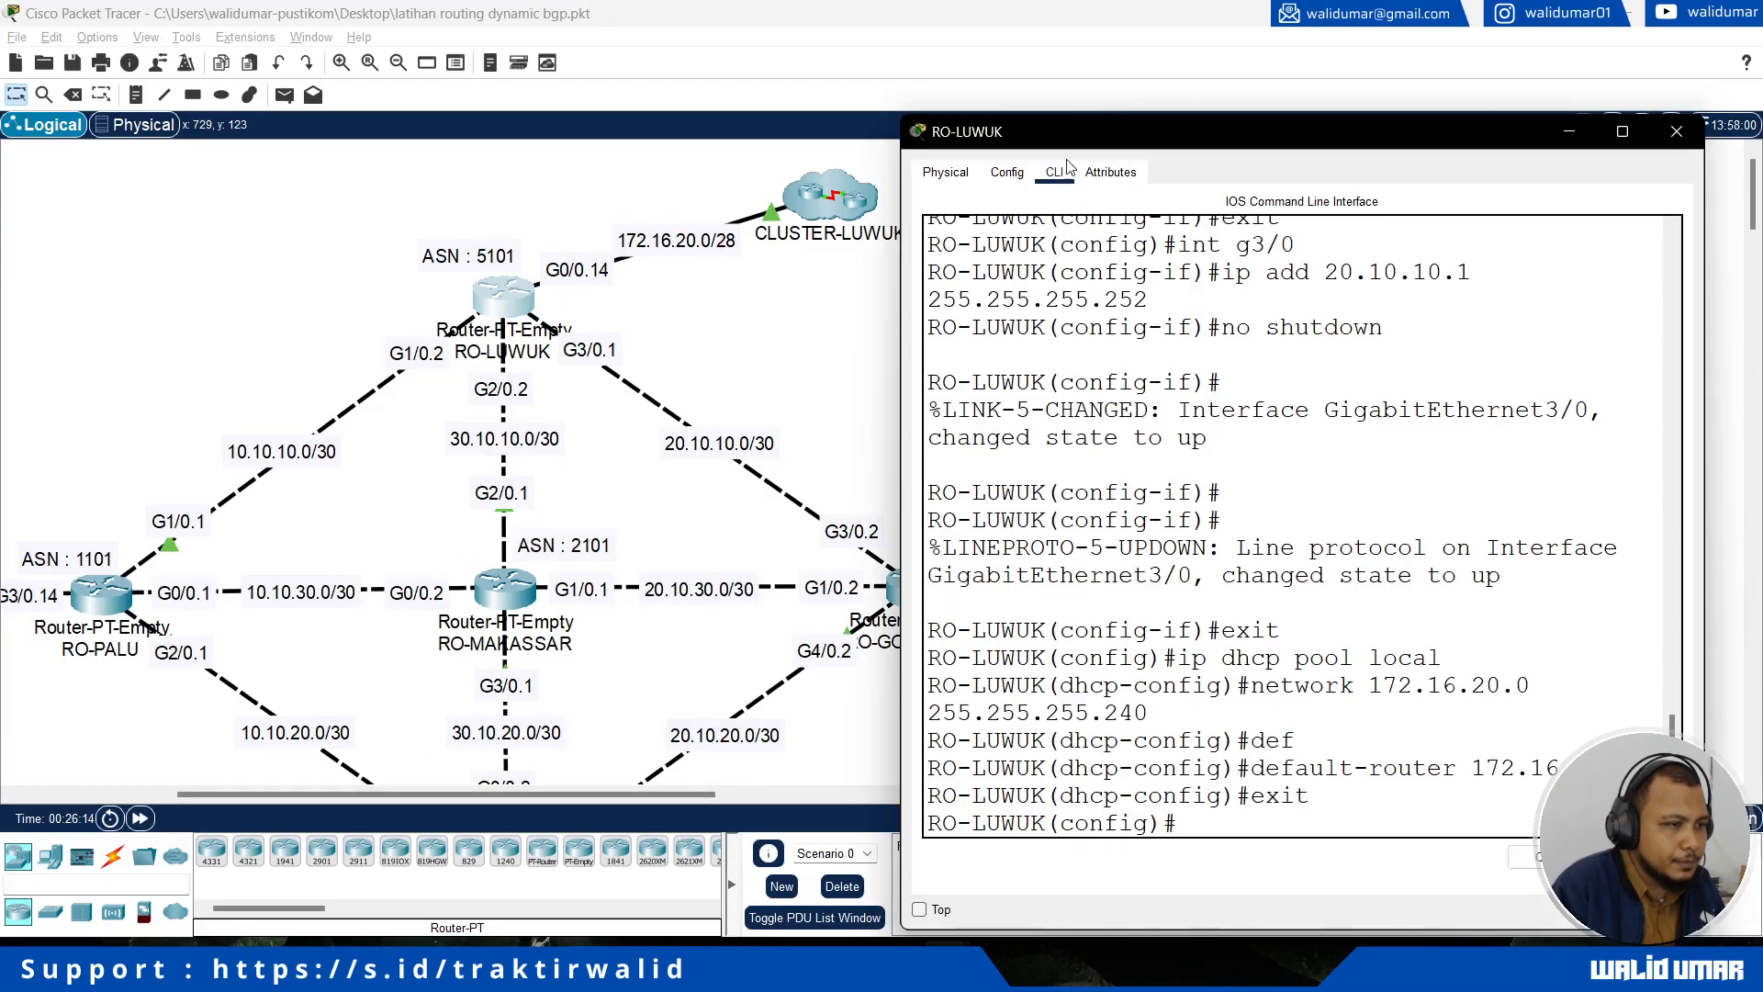
left_click_drag(1061, 138, 1206, 138)
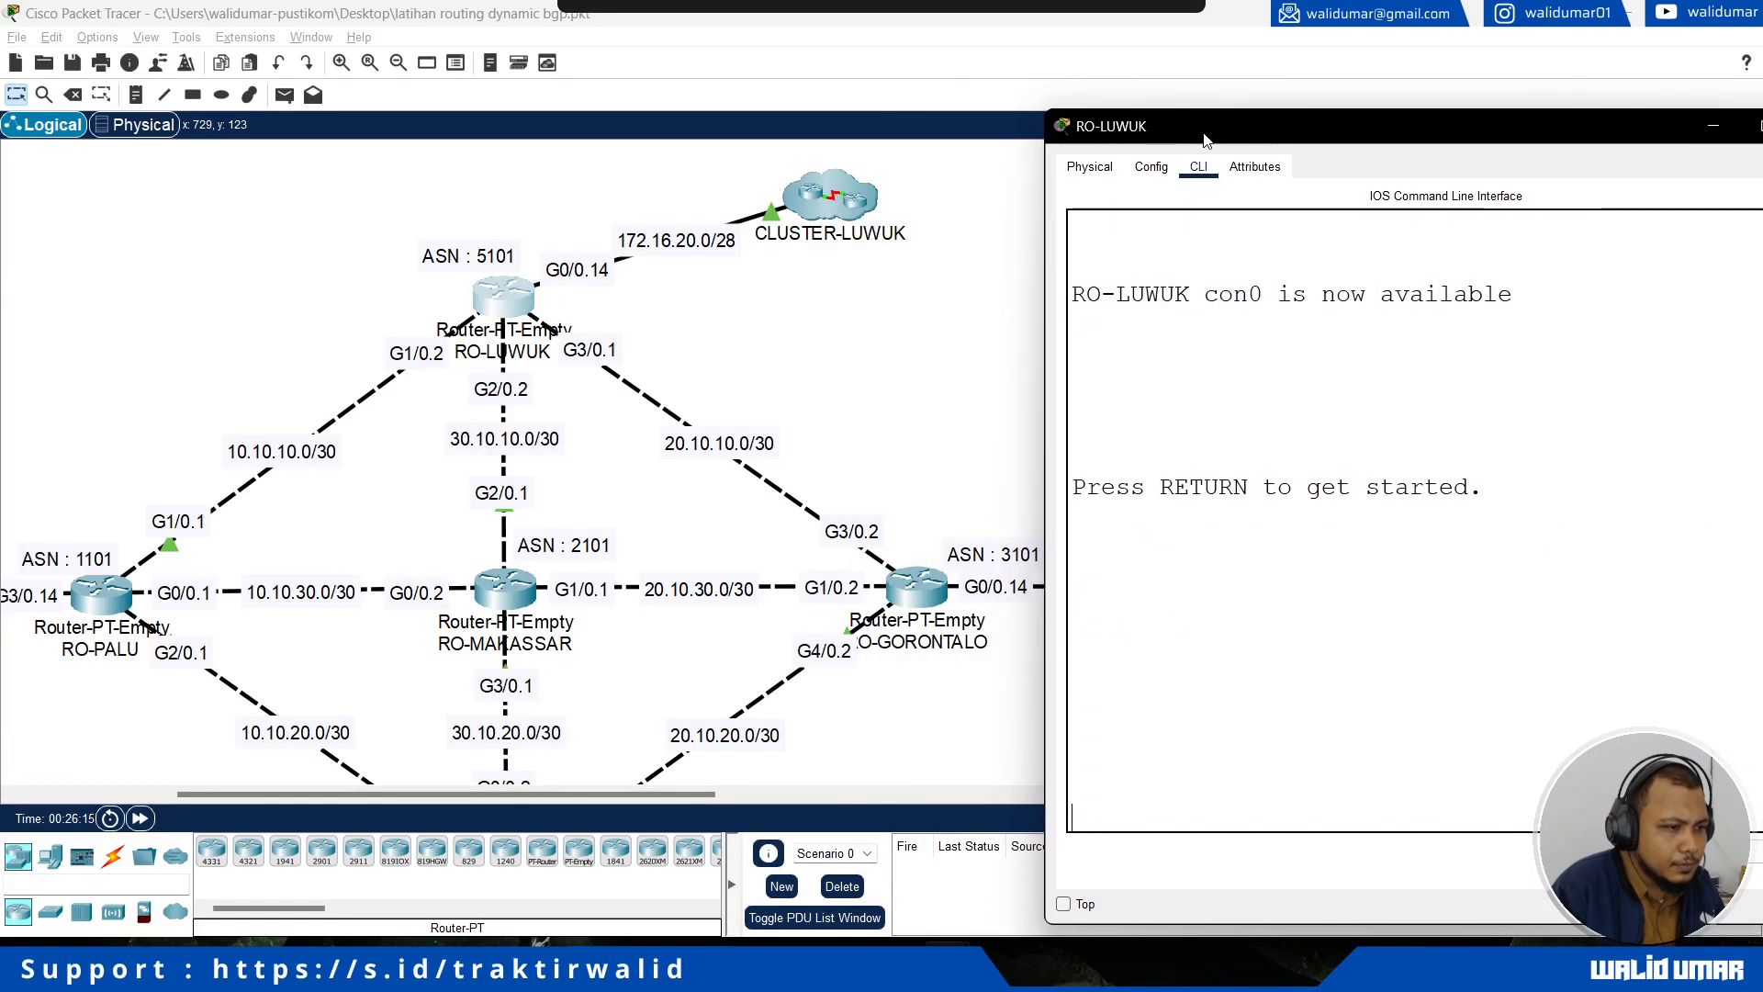
Step: Enter global configuration mode on RO-LUWUK and start its BGP process with AS number 5101
key("Return")
type("en")
key("Return")
type("conf")
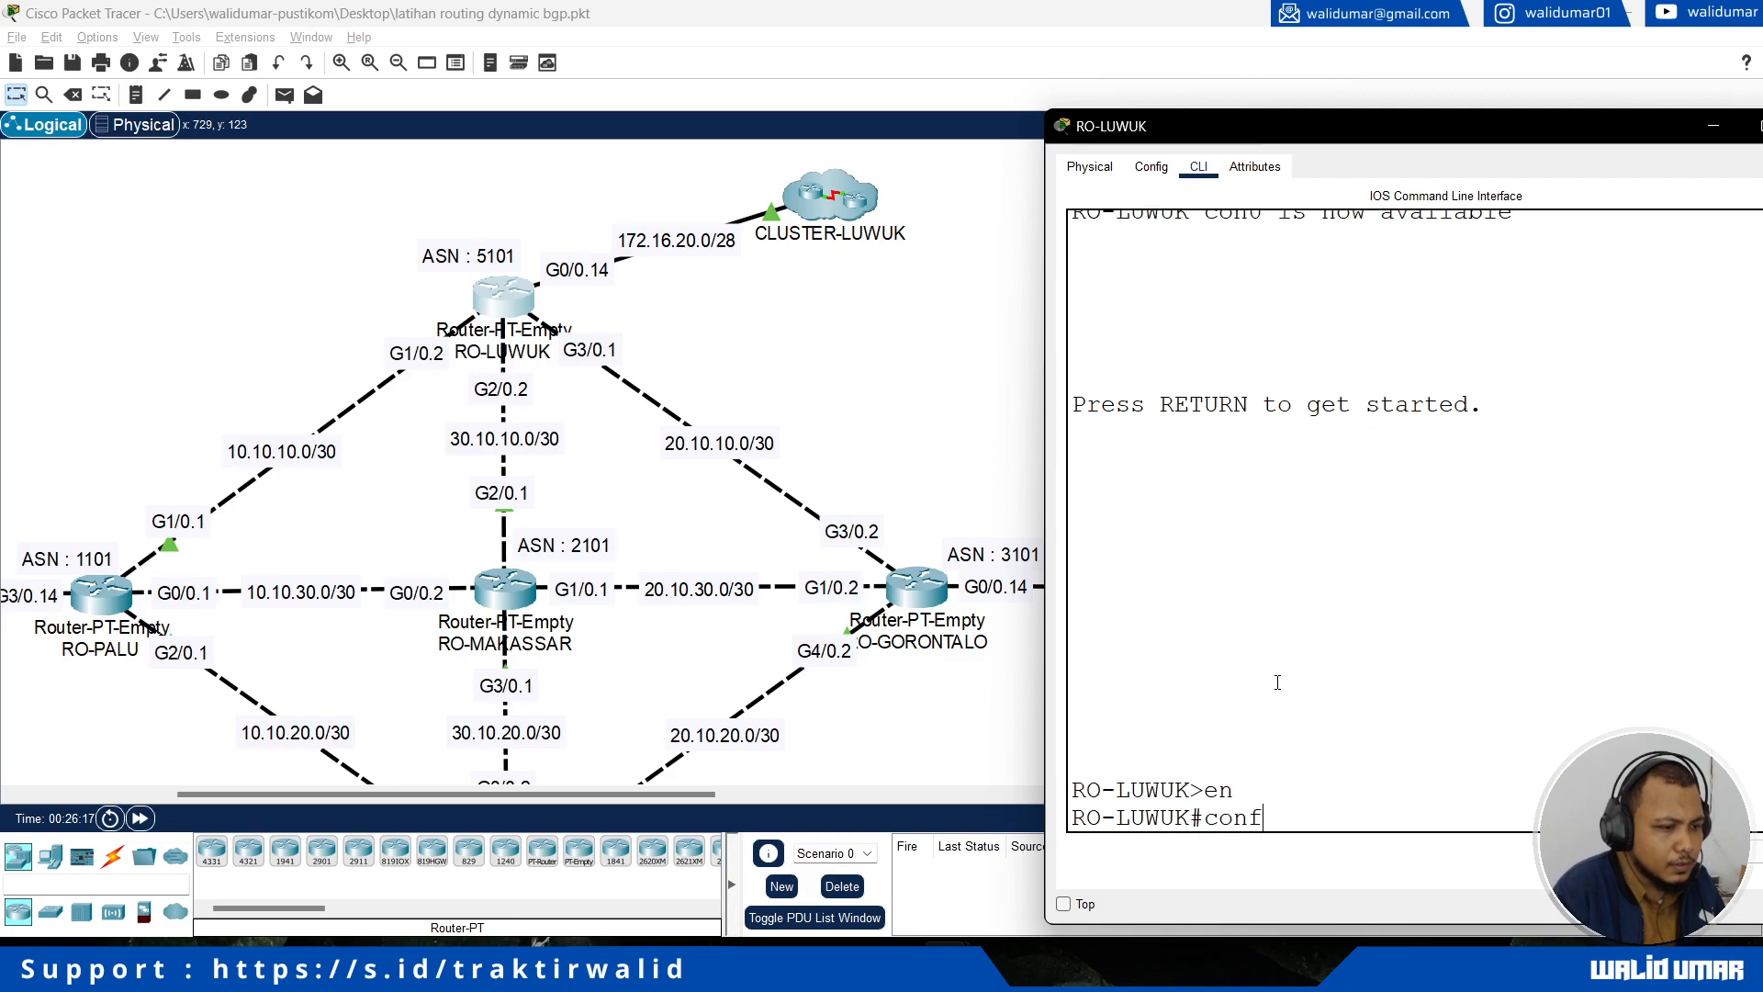
type(" t")
key("Return")
type("rou")
key("Tab")
type("bgp")
key("Tab")
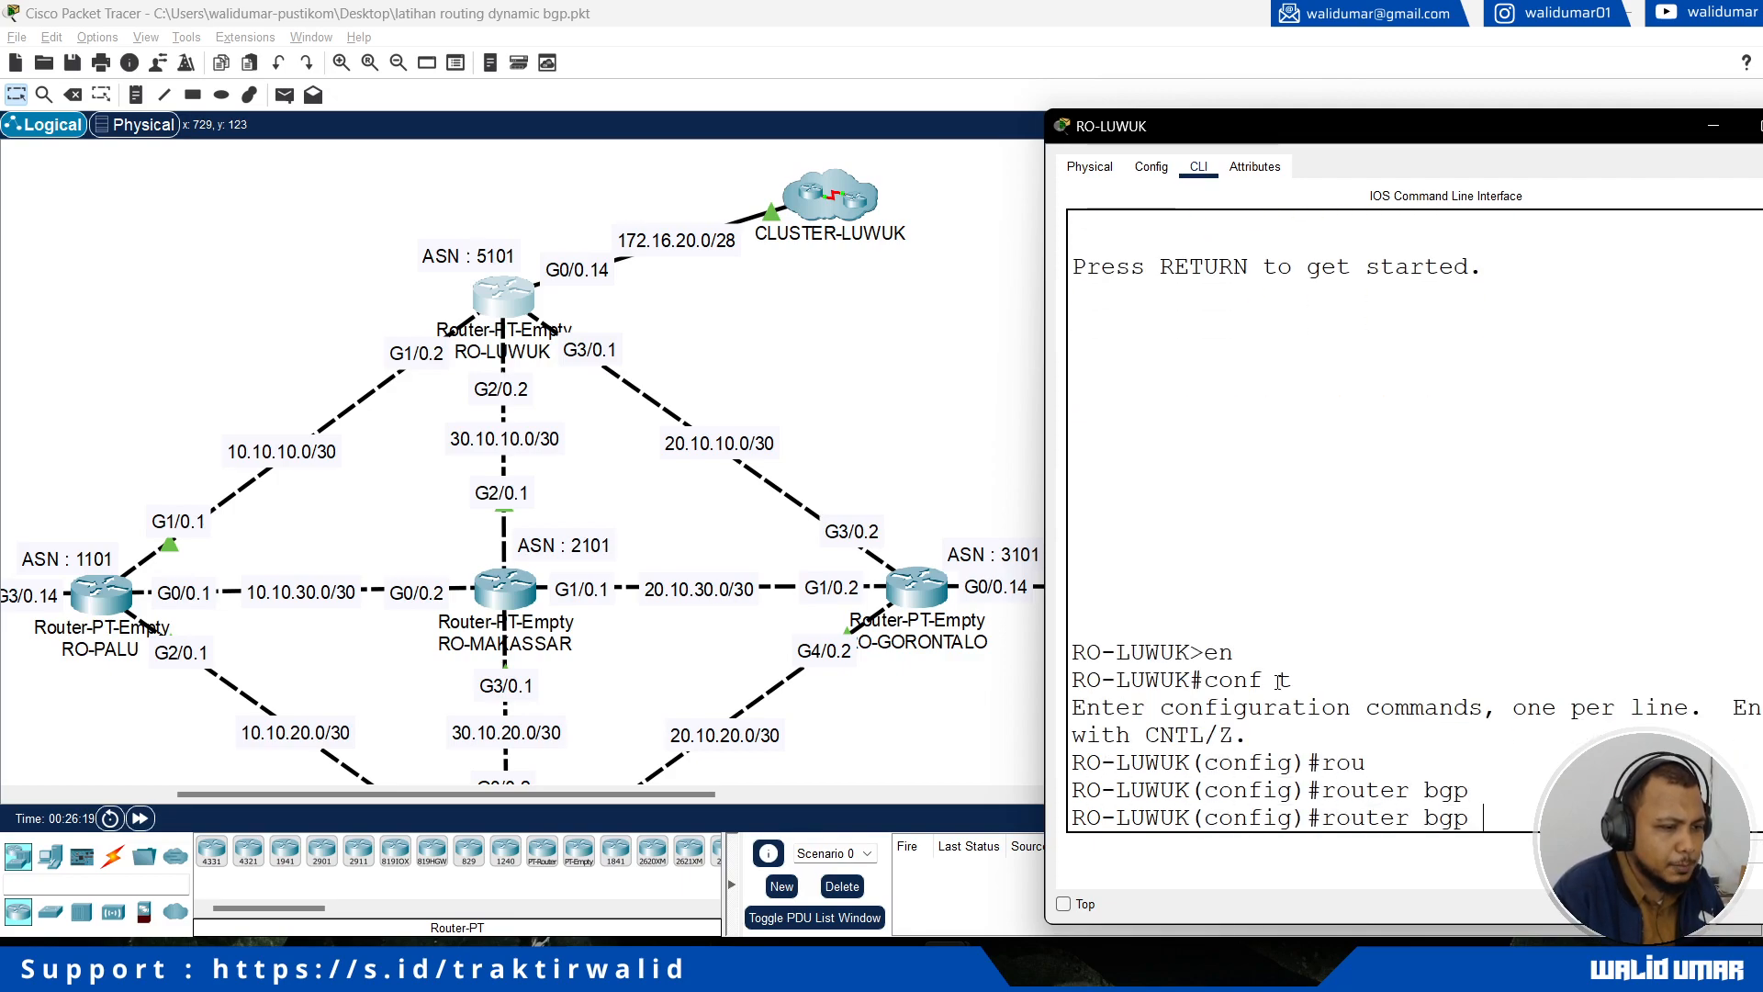
type("5101")
key("Return")
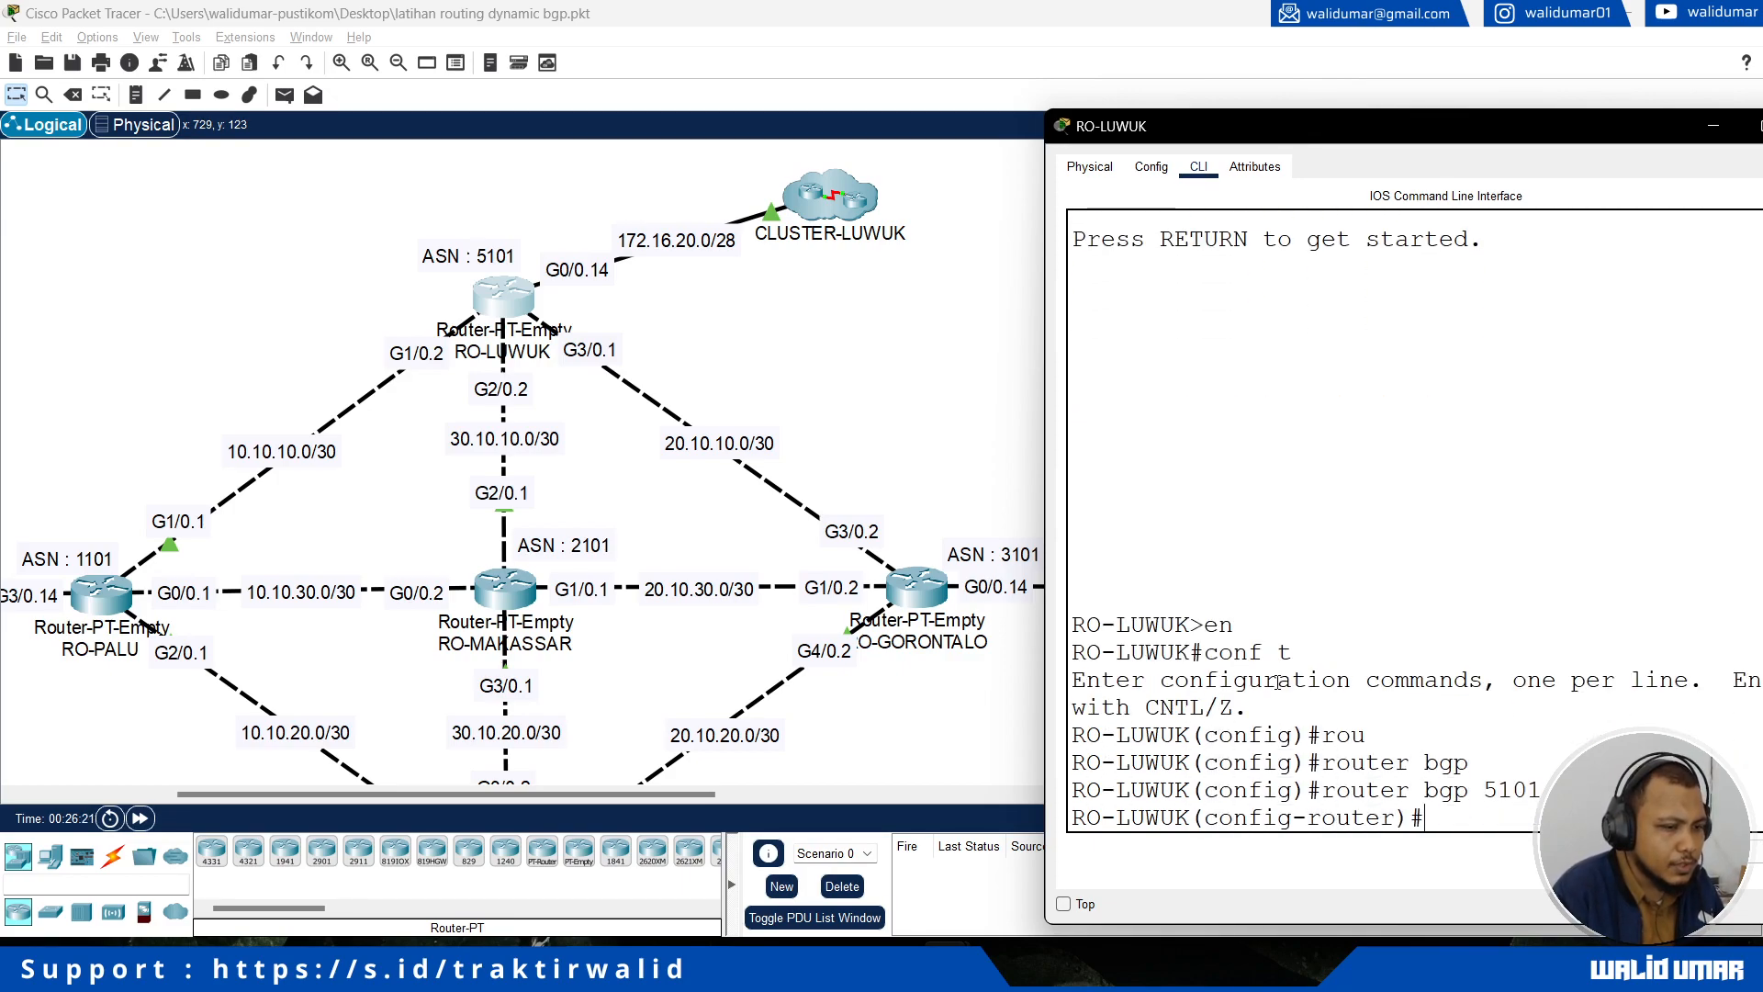
Step: Announce the CLUSTER-LUWUK network 172.16.20.0 with mask 255.255.255.240 in RO-LUWUK's BGP process
type("ne")
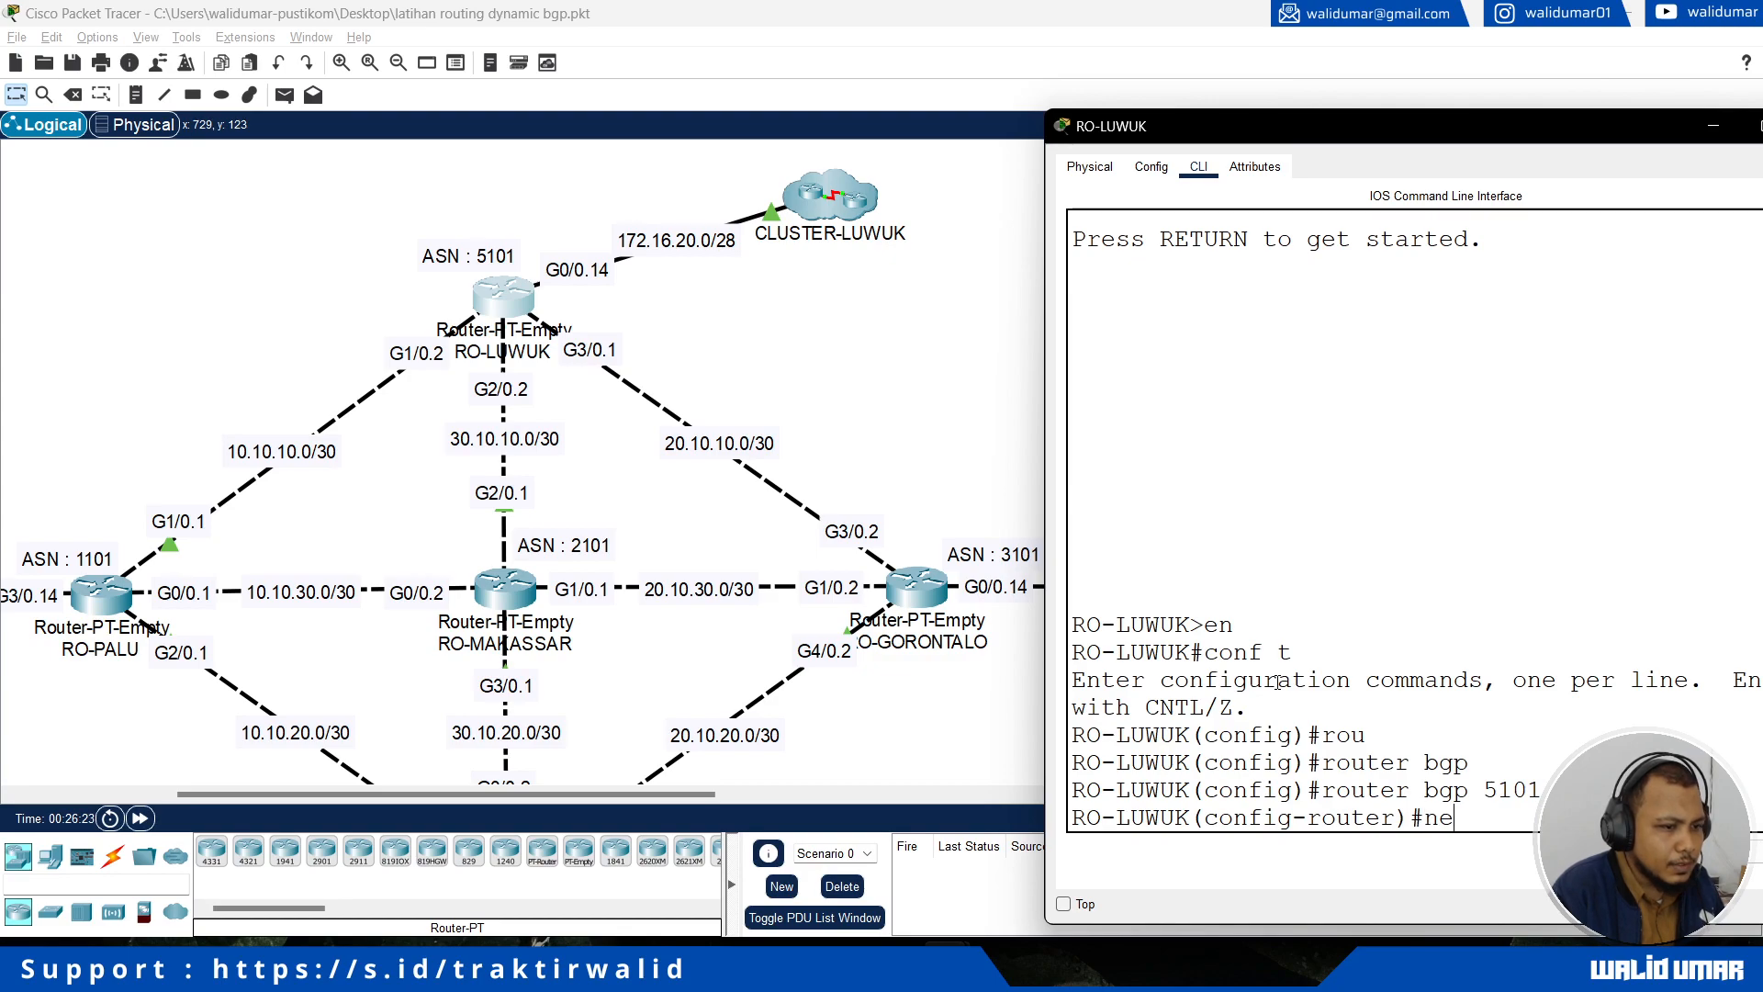
key("Tab")
type("t")
key("Tab")
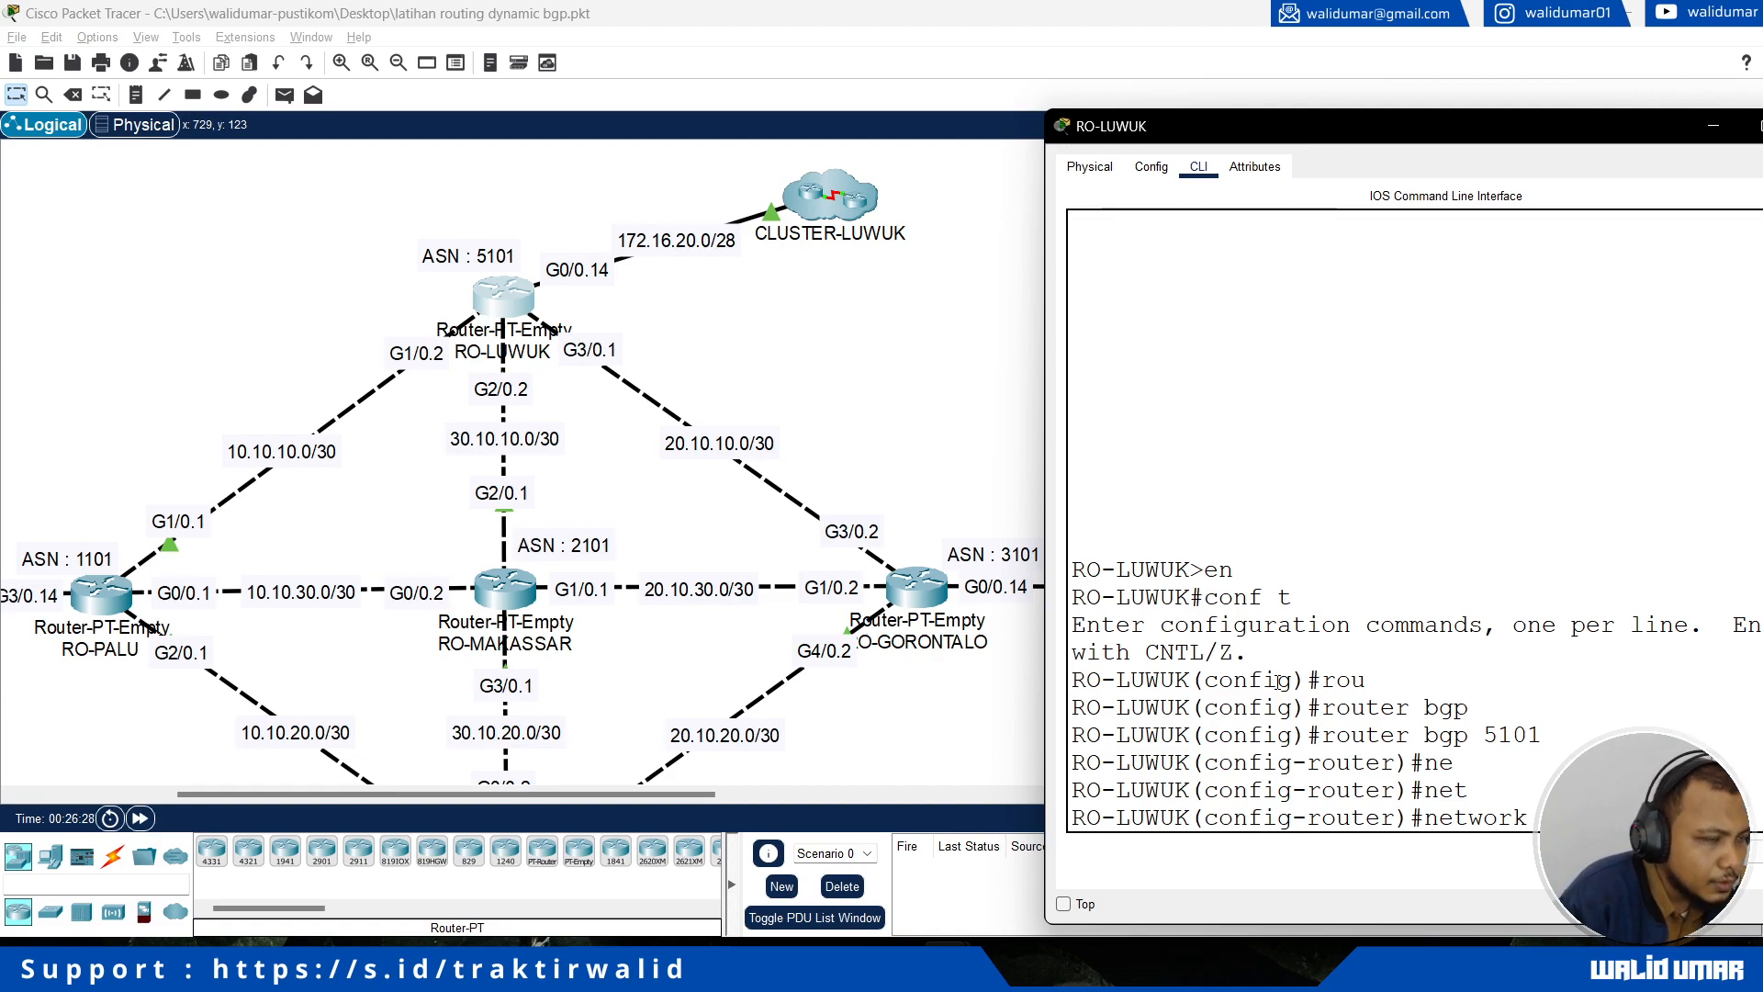
left_click_drag(1228, 144, 1113, 142)
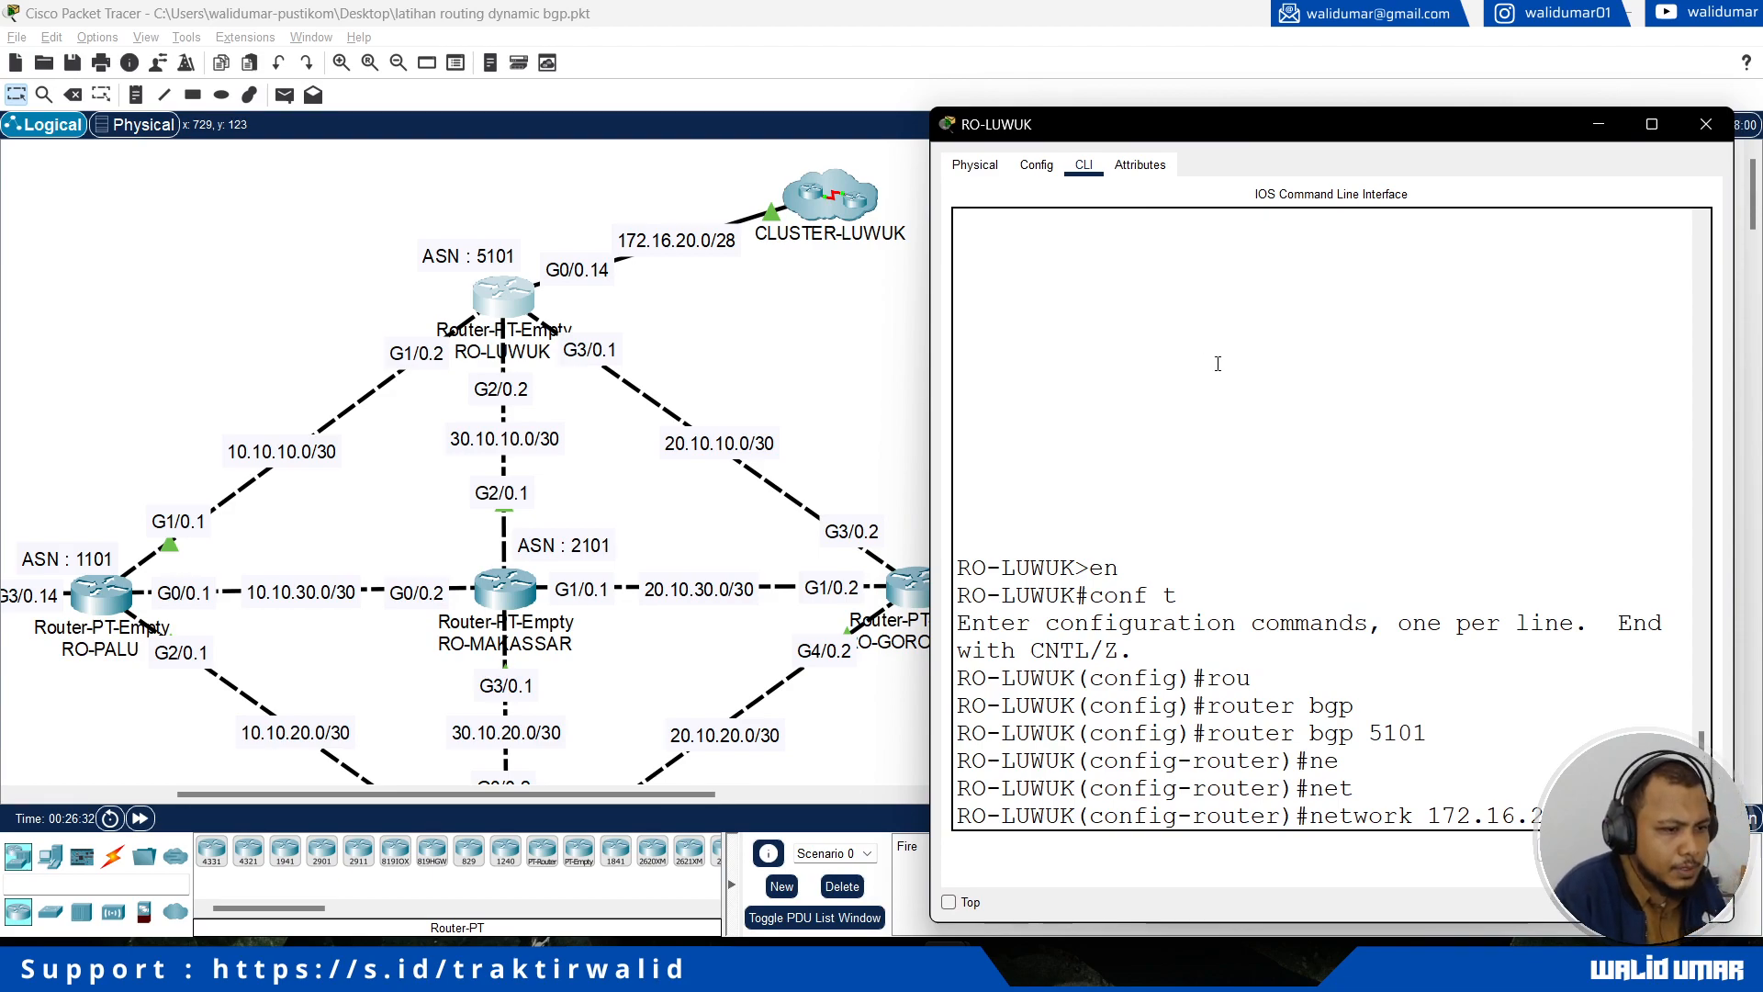
type("255.255.255.2")
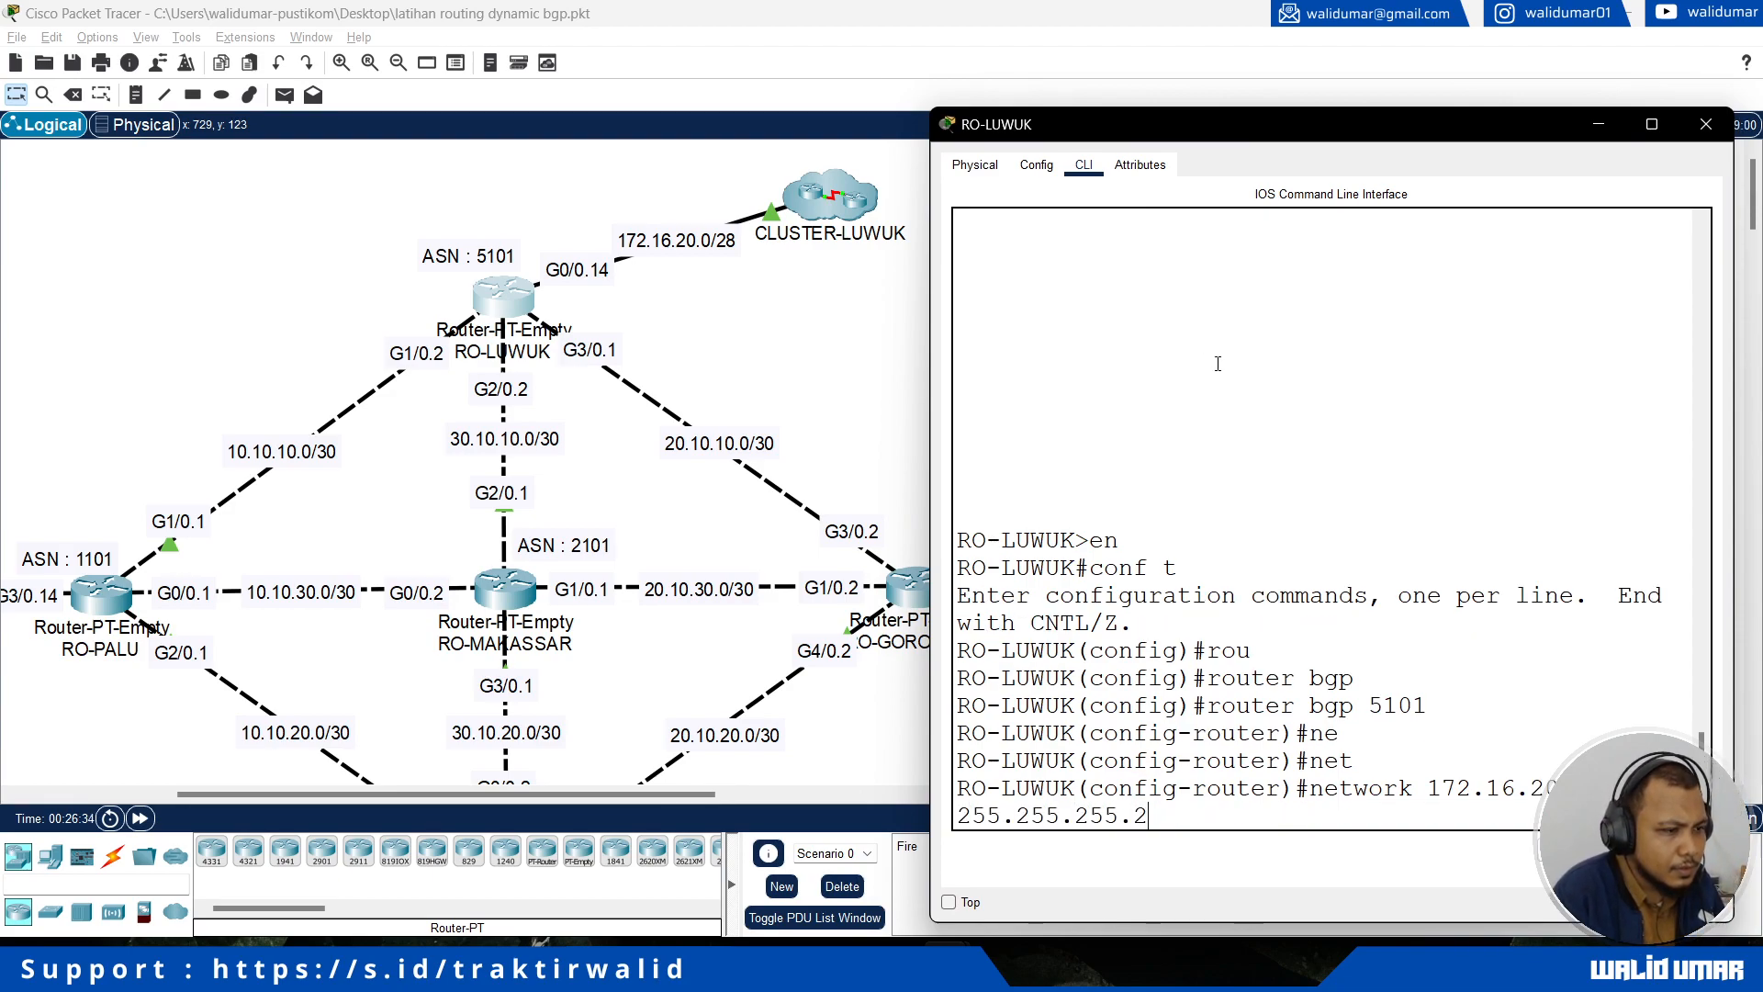
type("40")
key("Return")
Step: Announce the RO-PALU link network 10.10.10.0 with mask 255.255.255.252 in RO-LUWUK's BGP process
type("nfig-router)#n")
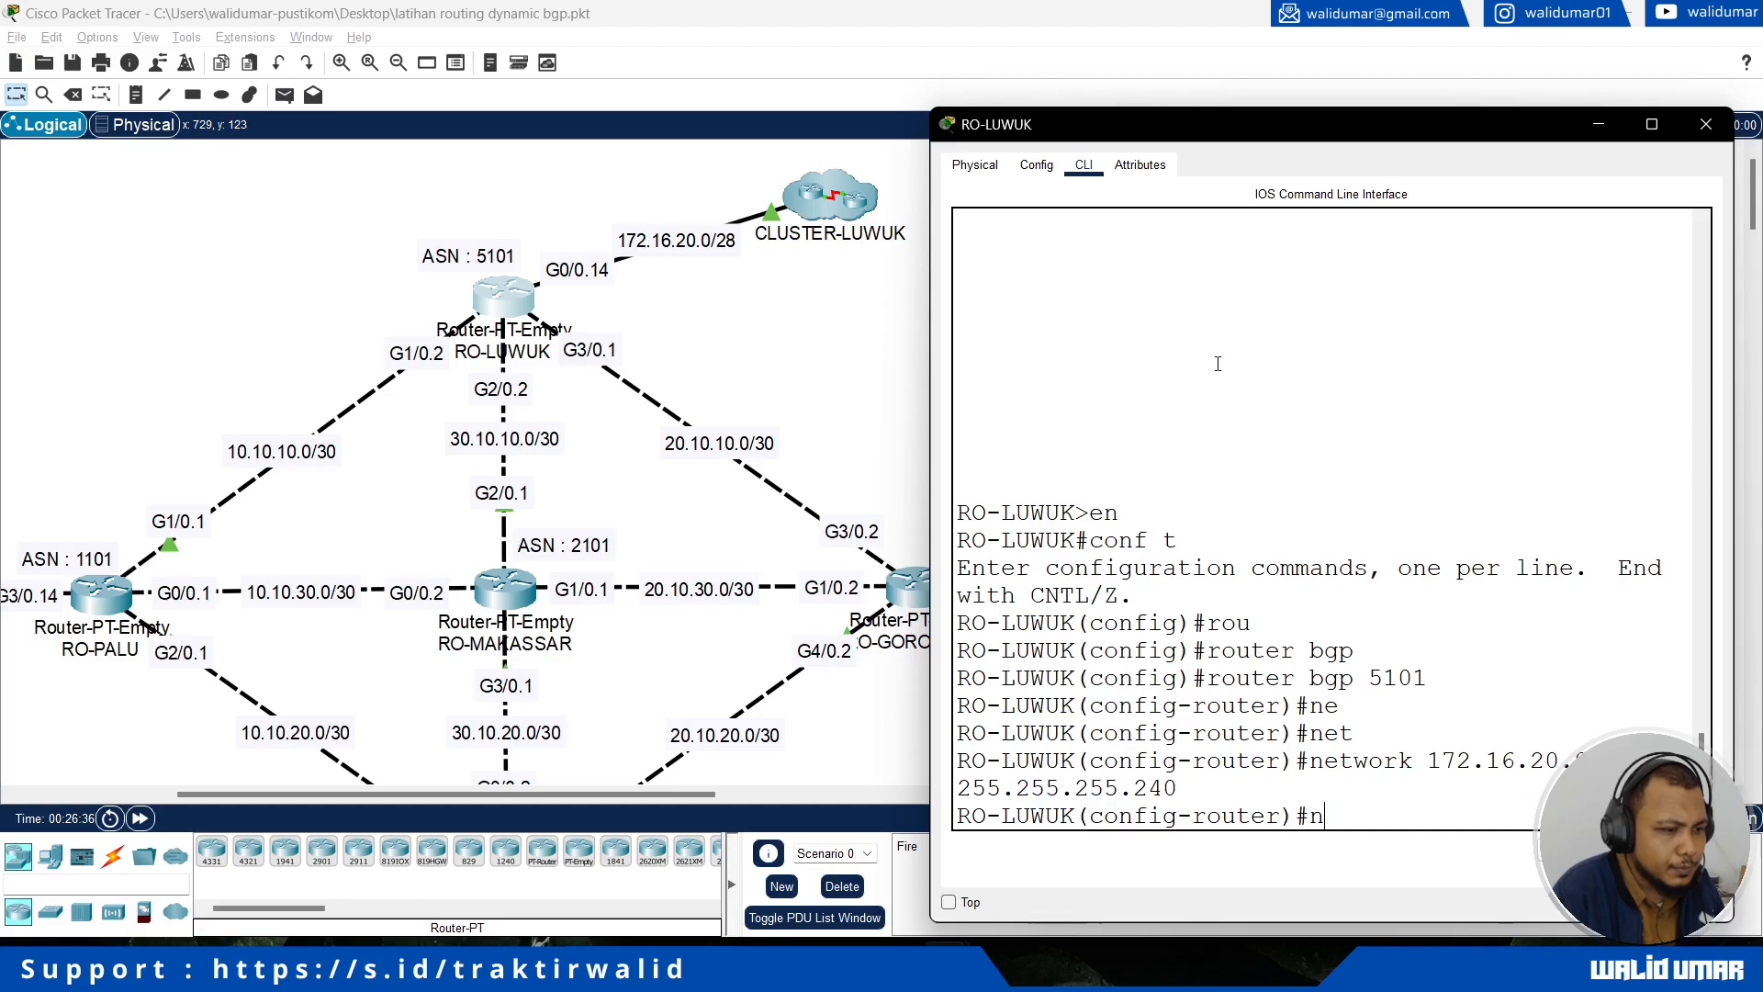
type("et")
key("Tab")
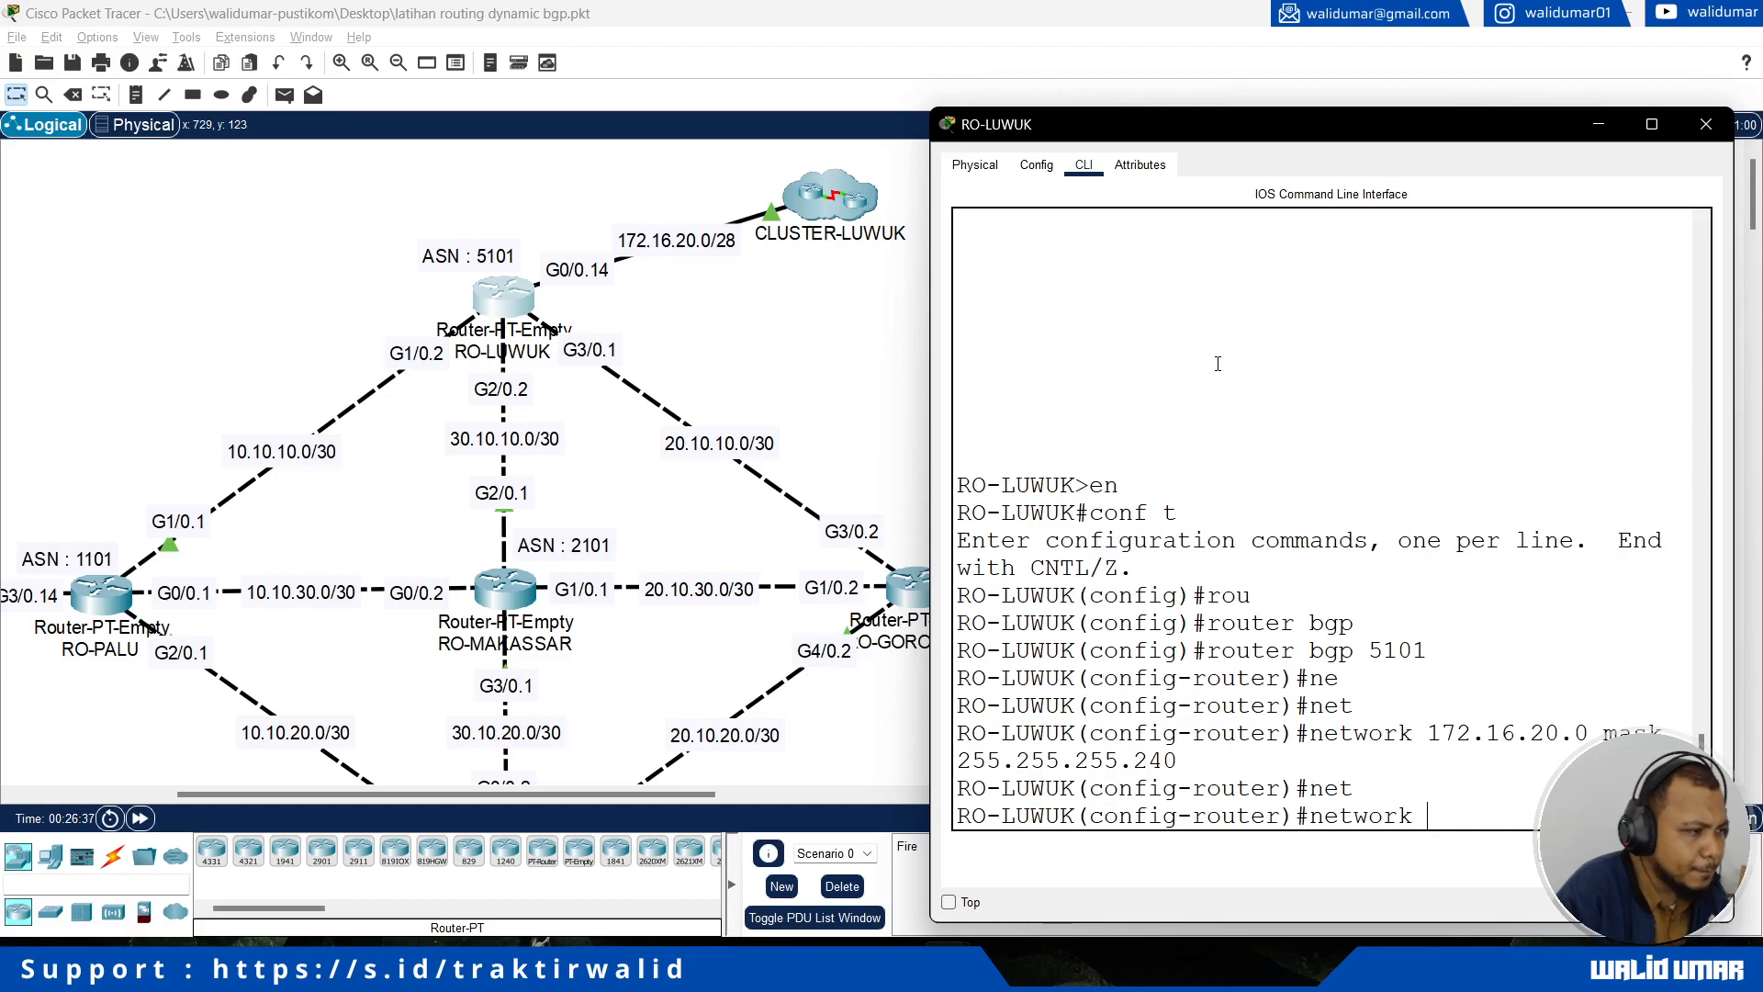
type("10.10.10")
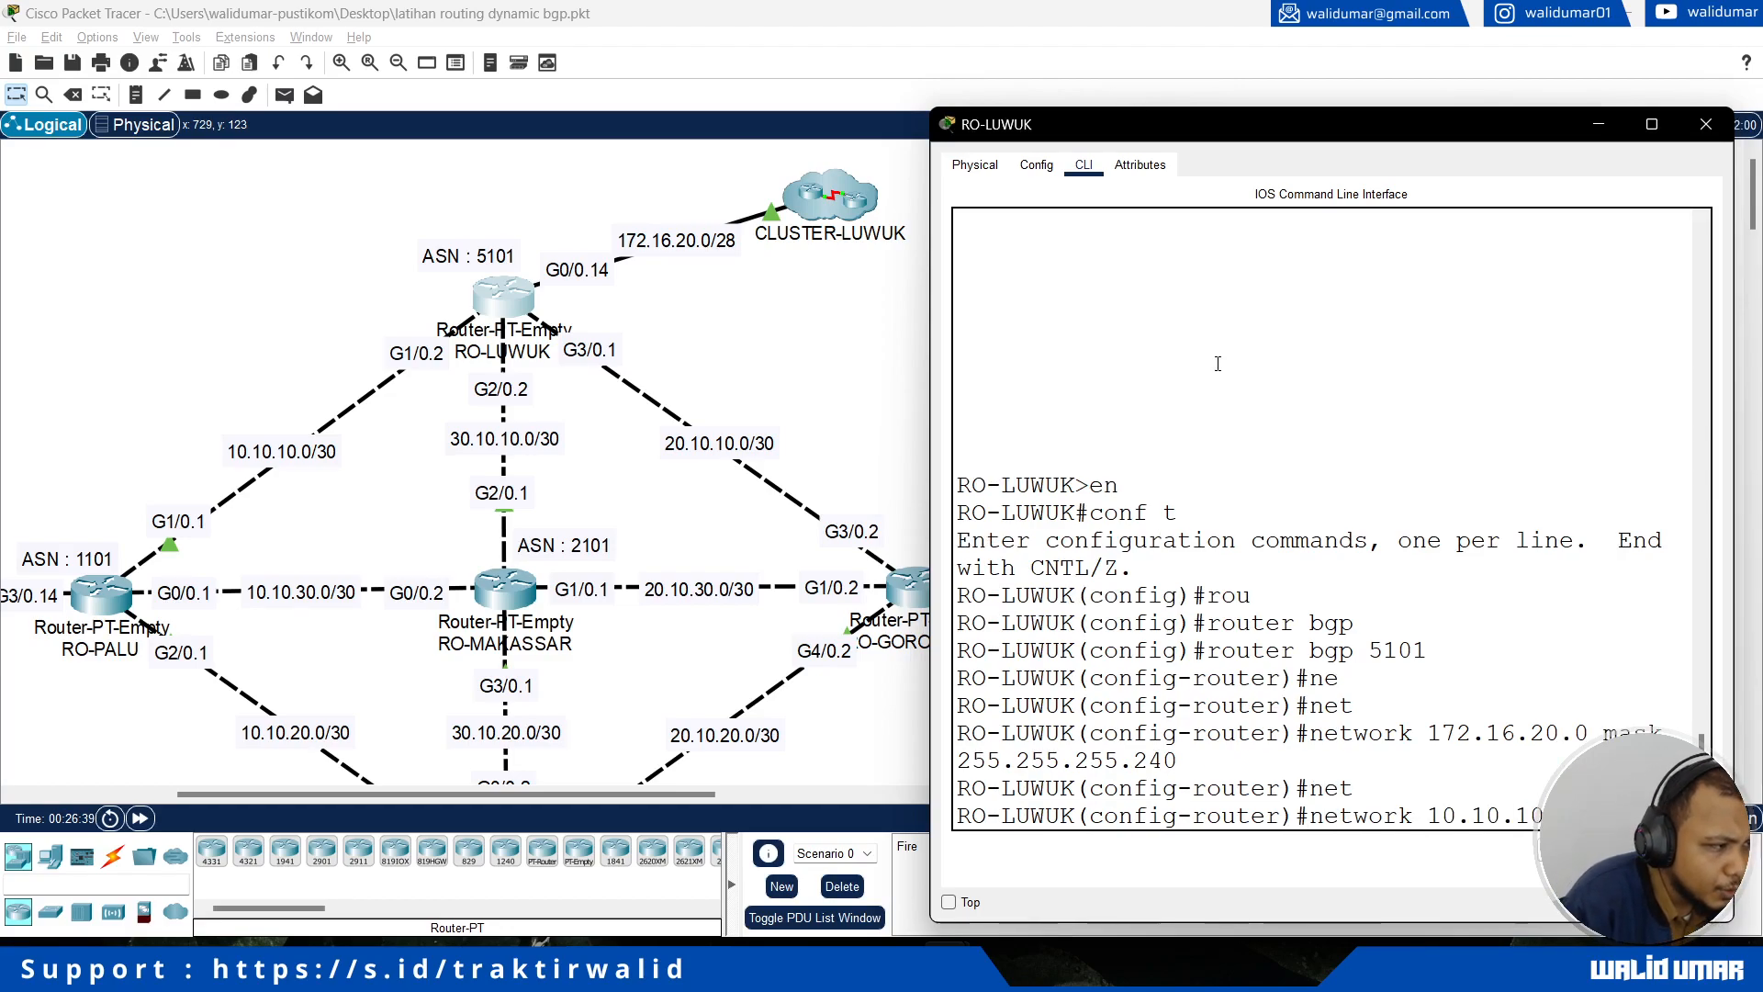
type(".0 mask 255.255.255.252")
key("Return")
Step: Announce the RO-MAKASSAR link network 30.10.10.0 with mask 255.255.255.252 in RO-LUWUK's BGP process
type("network")
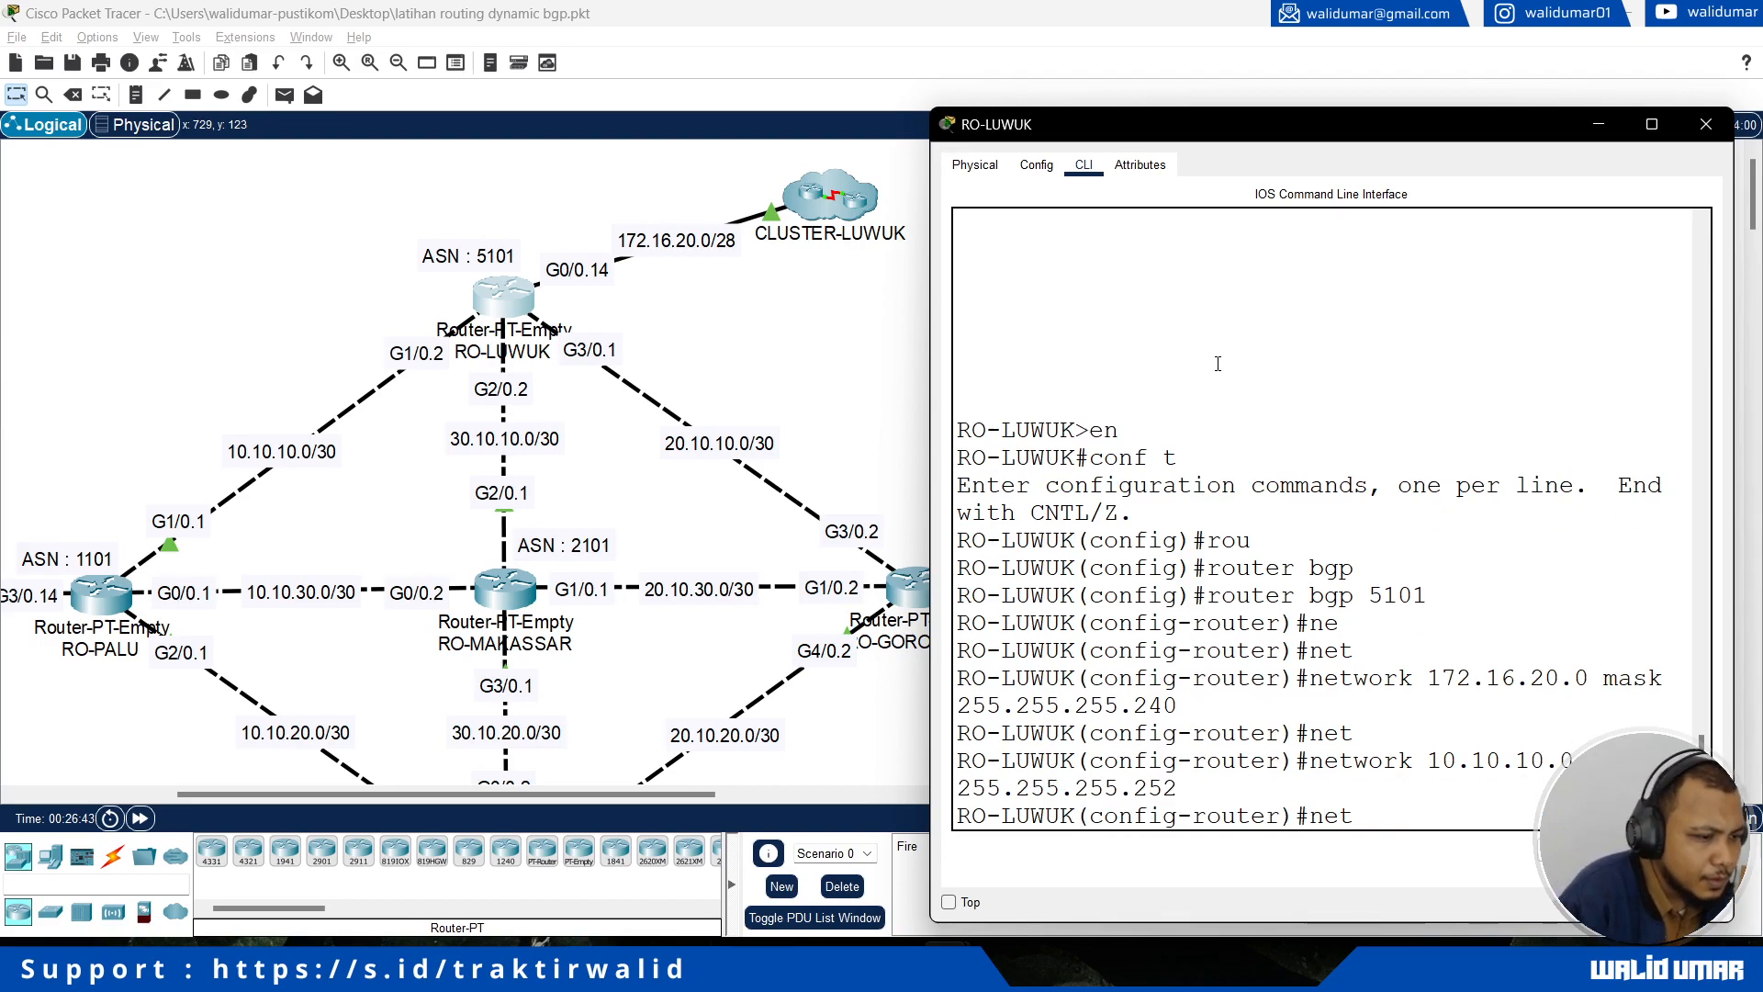
type(" 30.10.")
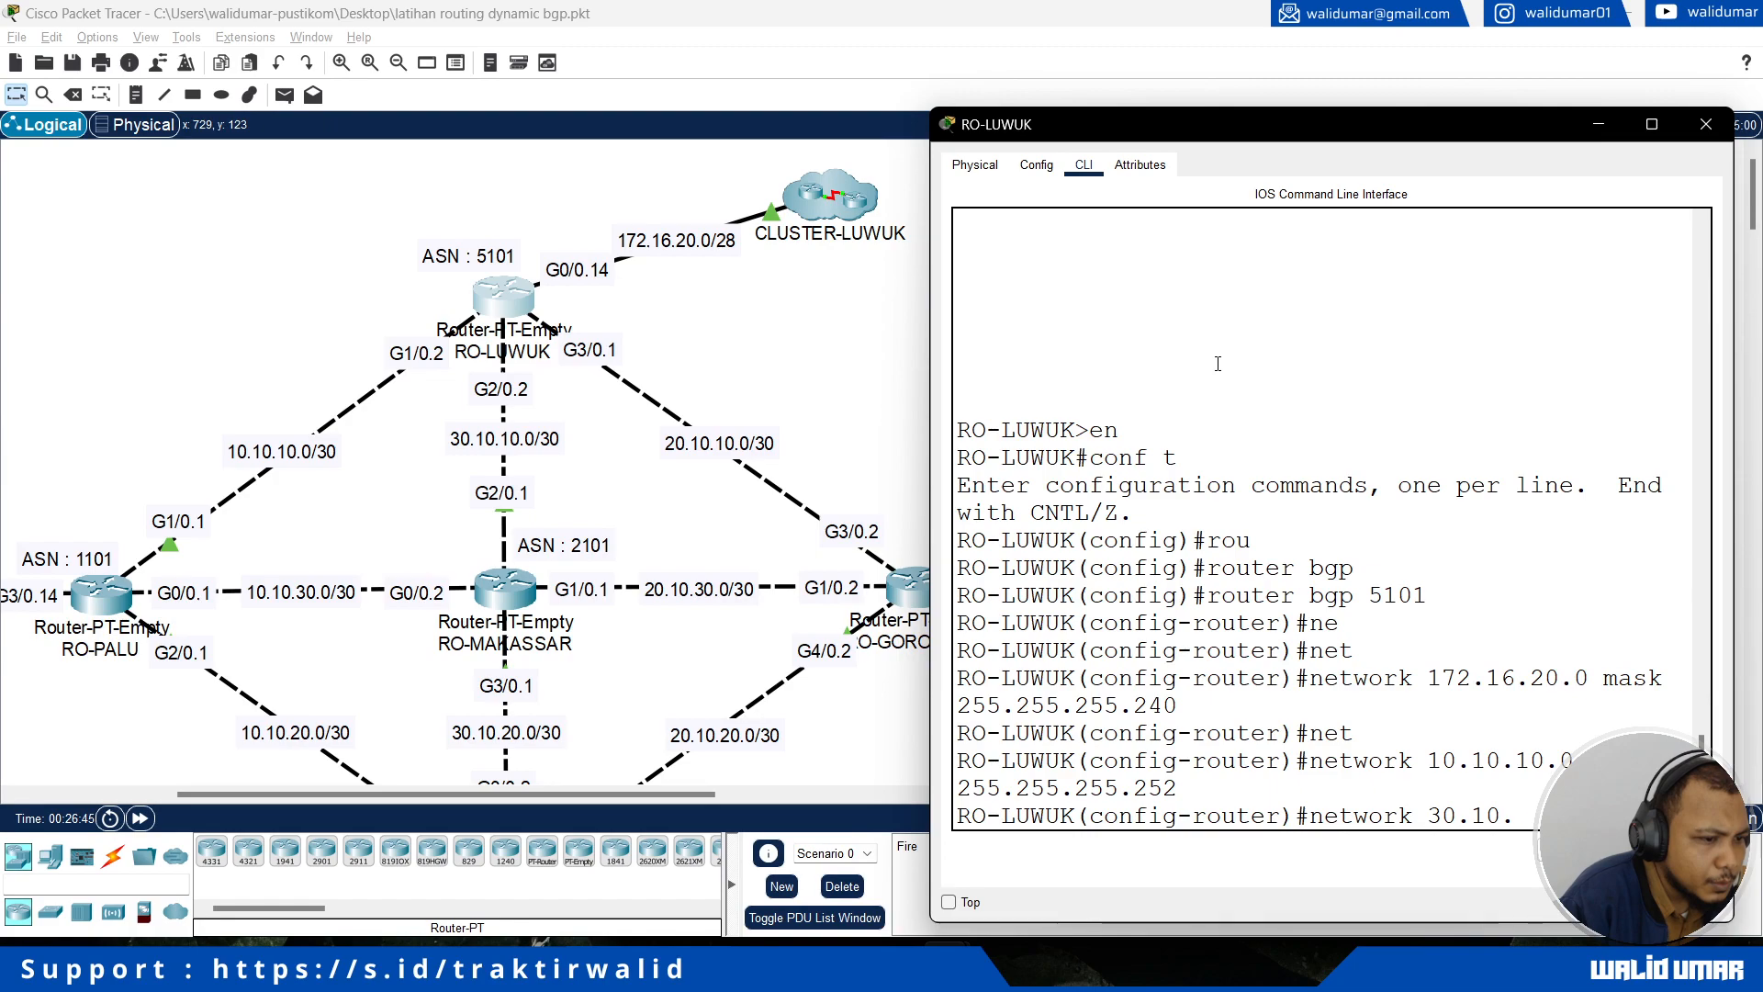
type("10.0 255.2")
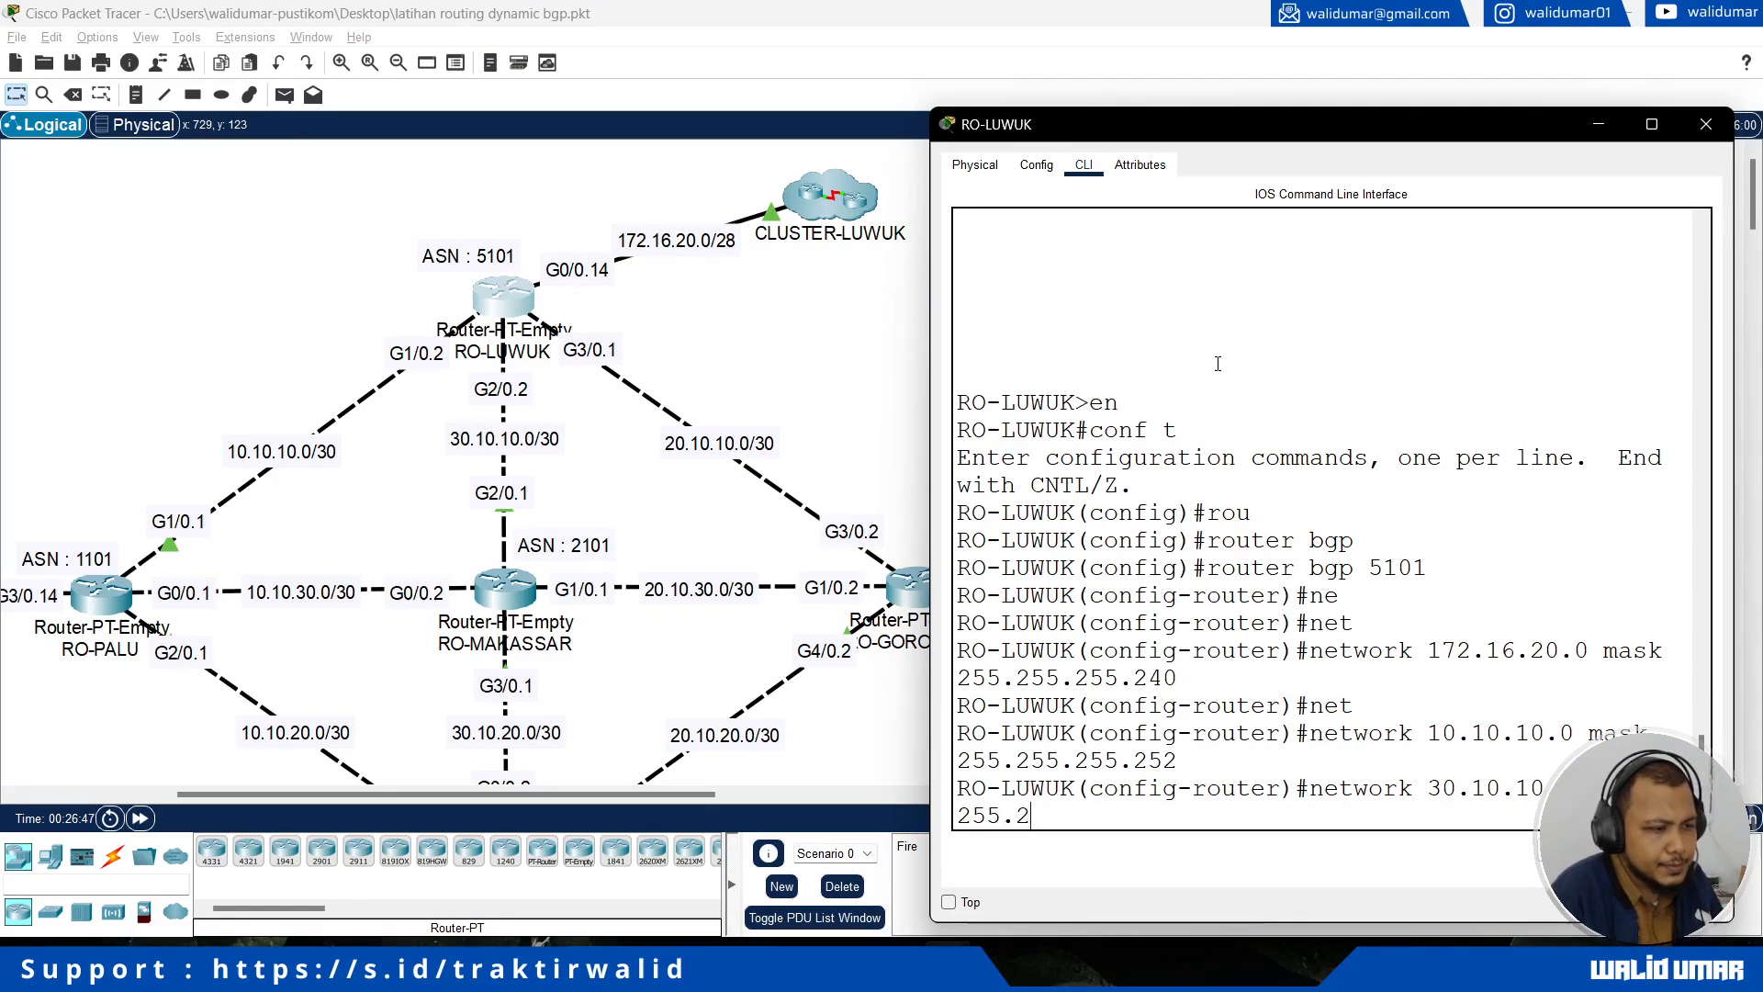
type("55.255.252")
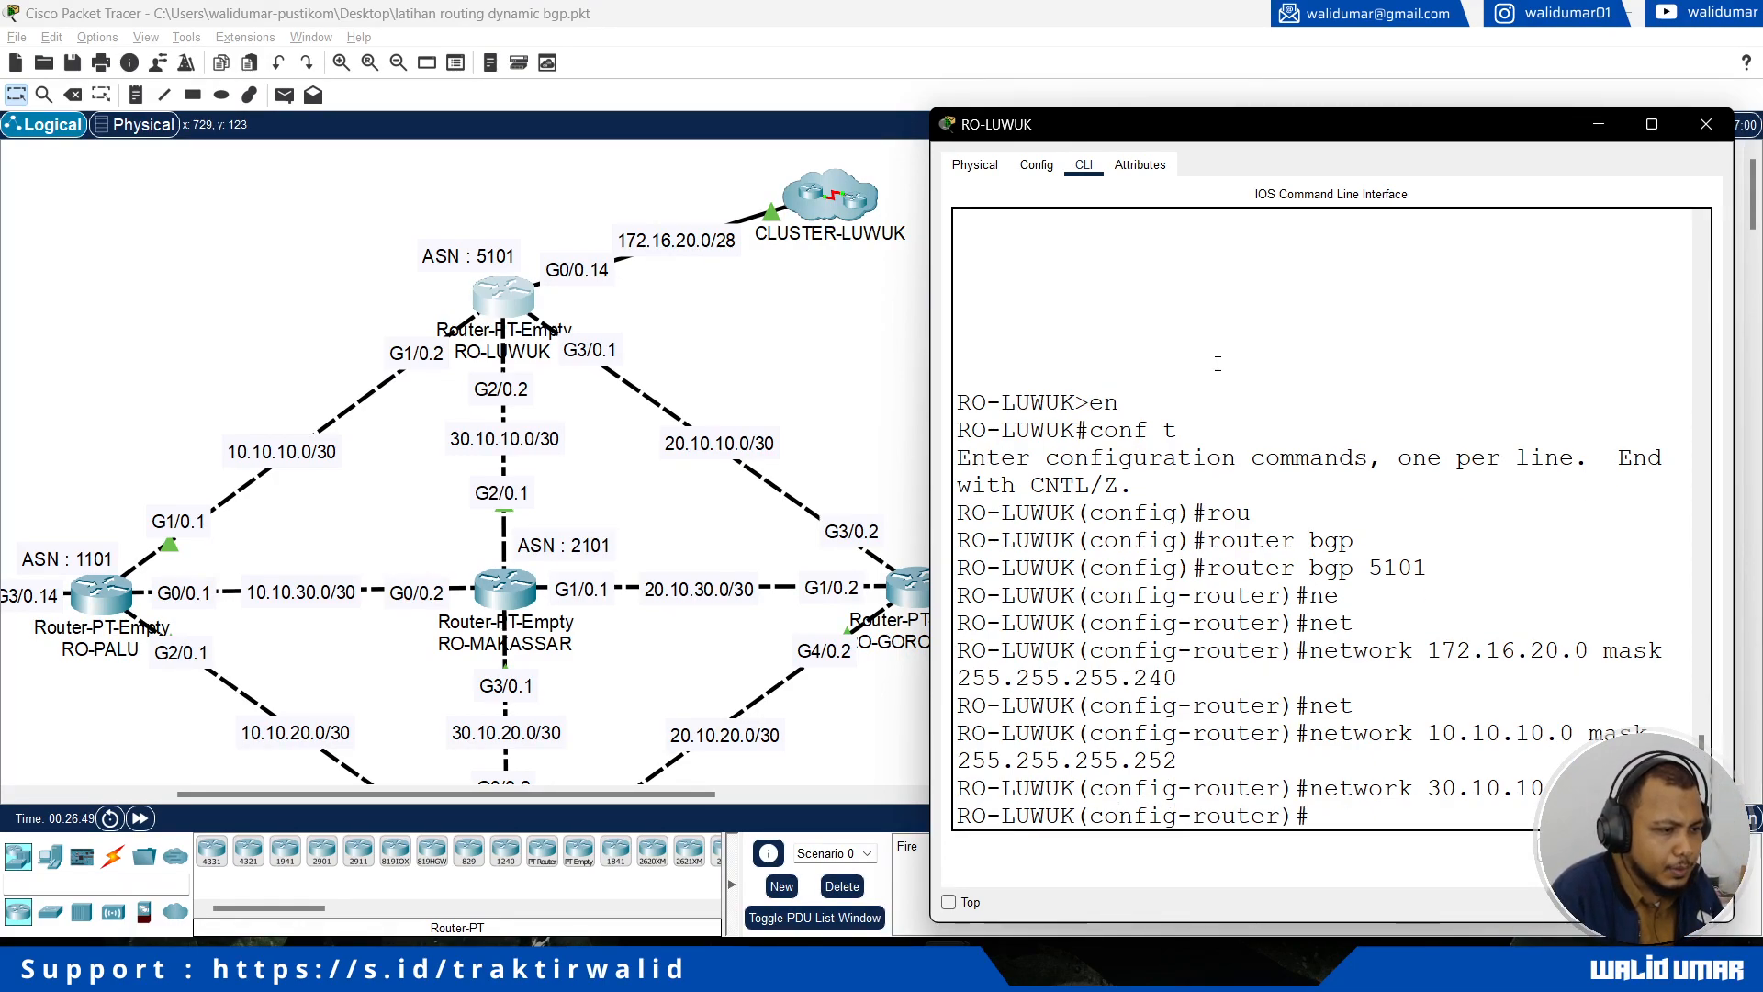
key("Return")
Step: Announce the RO-GORONTALO link network 20.10.10.0 with mask 255.255.255.252 in RO-LUWUK's BGP process
type("network 20.10.10 ")
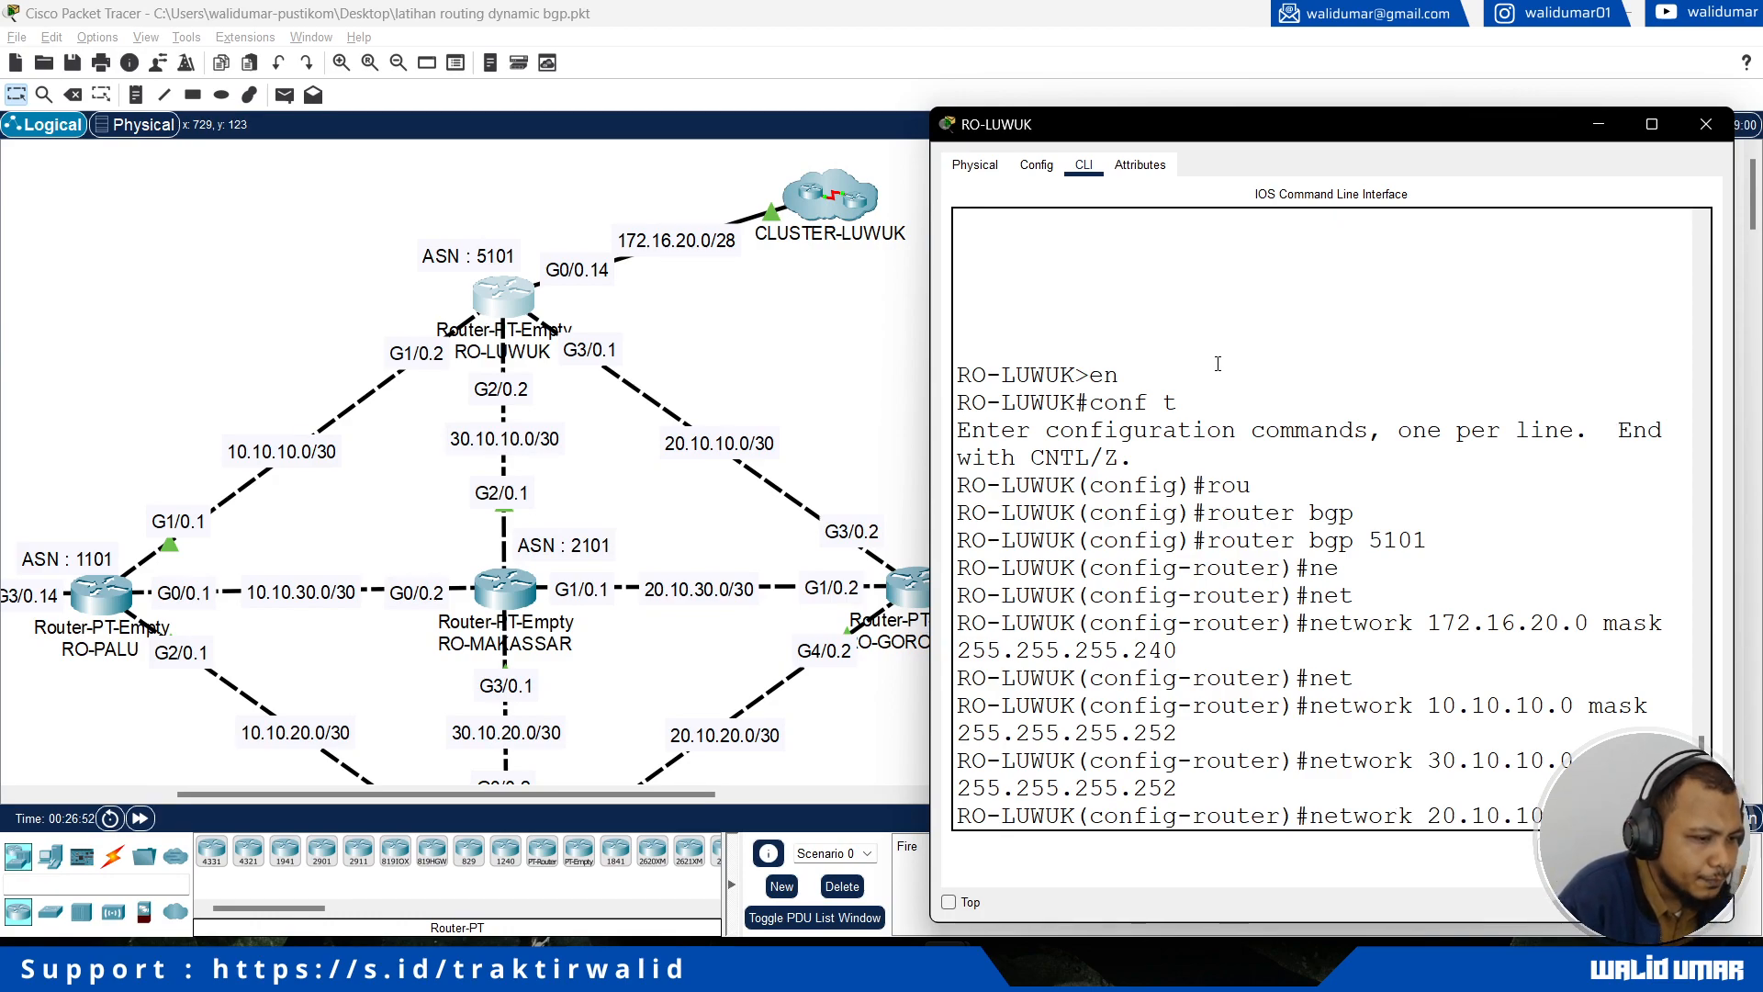
type("255.255.255.252")
key("Return")
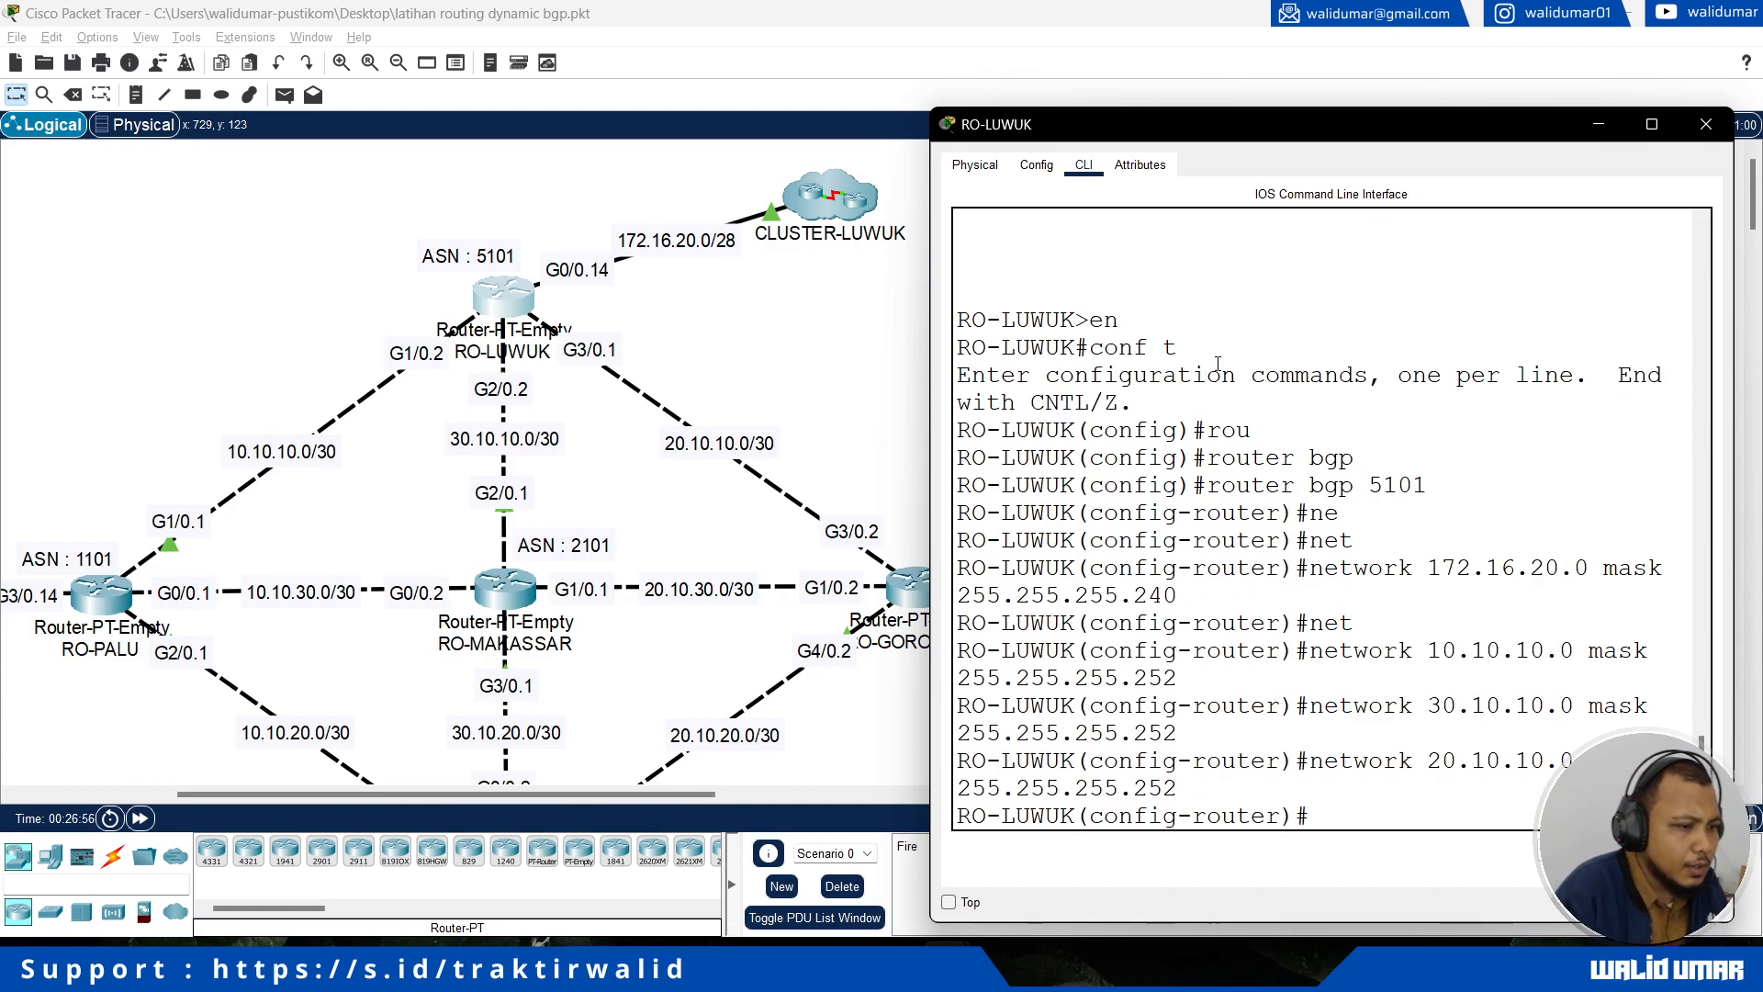
Step: Add RO-PALU at 10.10.10.1 as a neighbor with remote AS 1101 in RO-LUWUK's BGP process
type("neoi")
key("Tab")
key("BackSpace")
key("BackSpace")
type("i")
key("Tab")
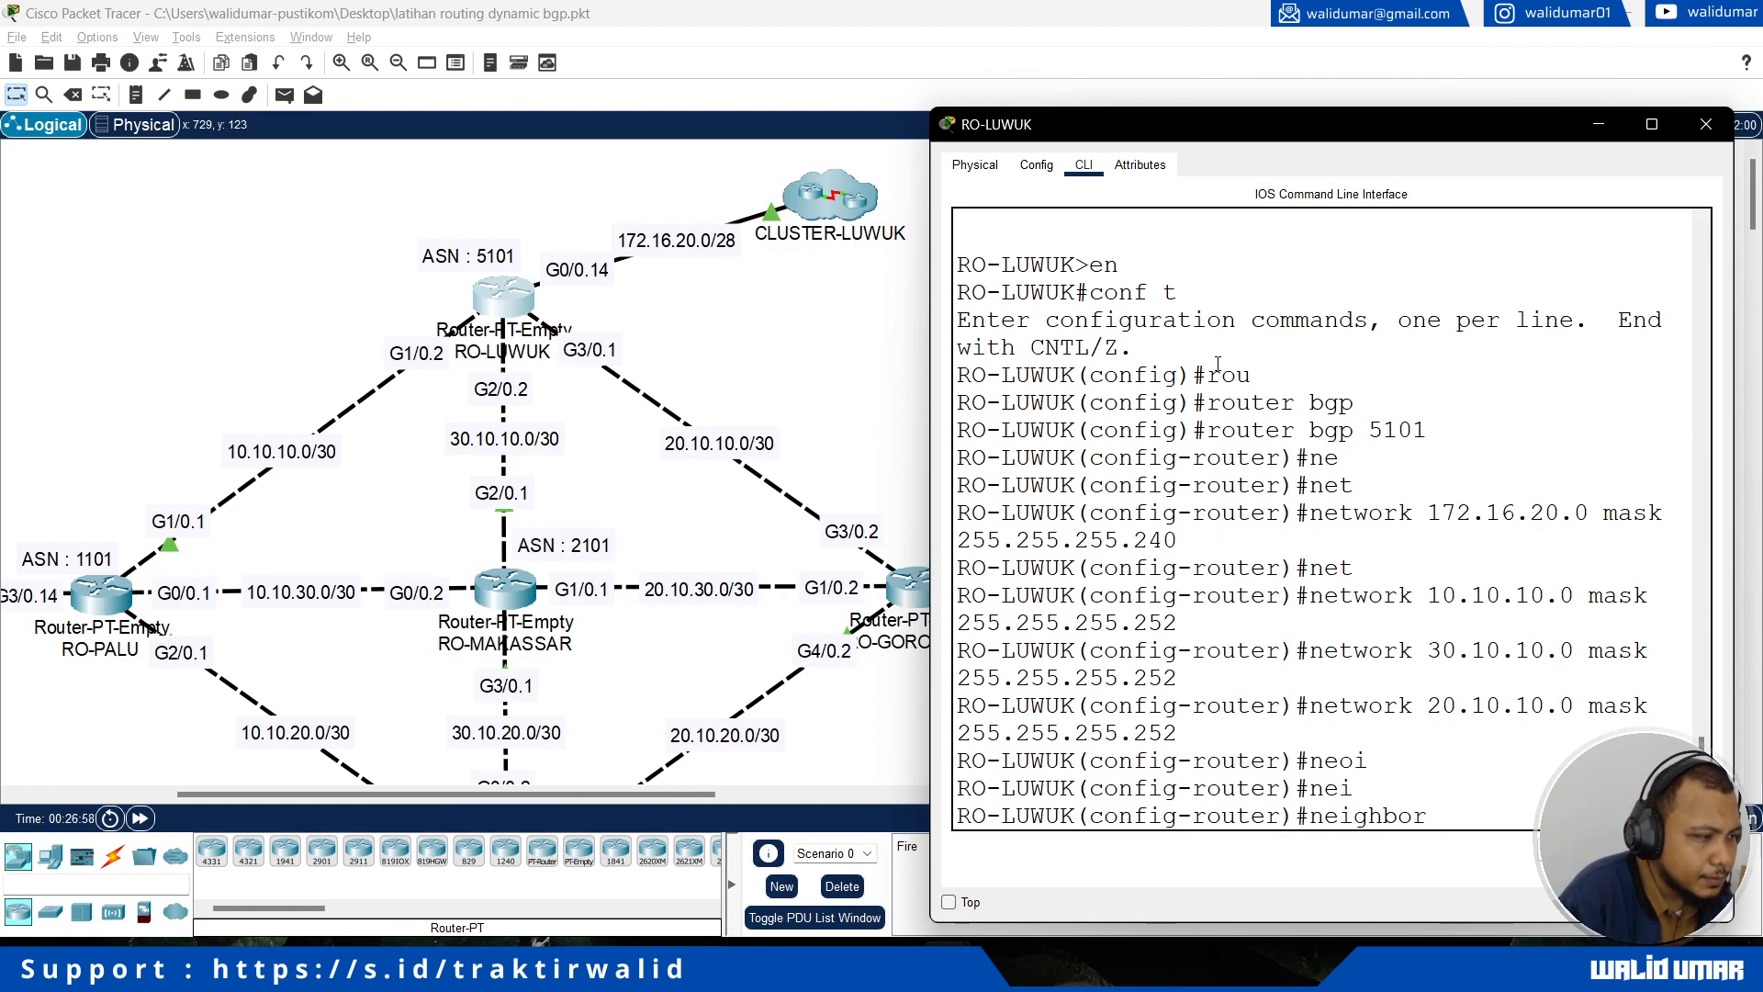
type("10.10.1")
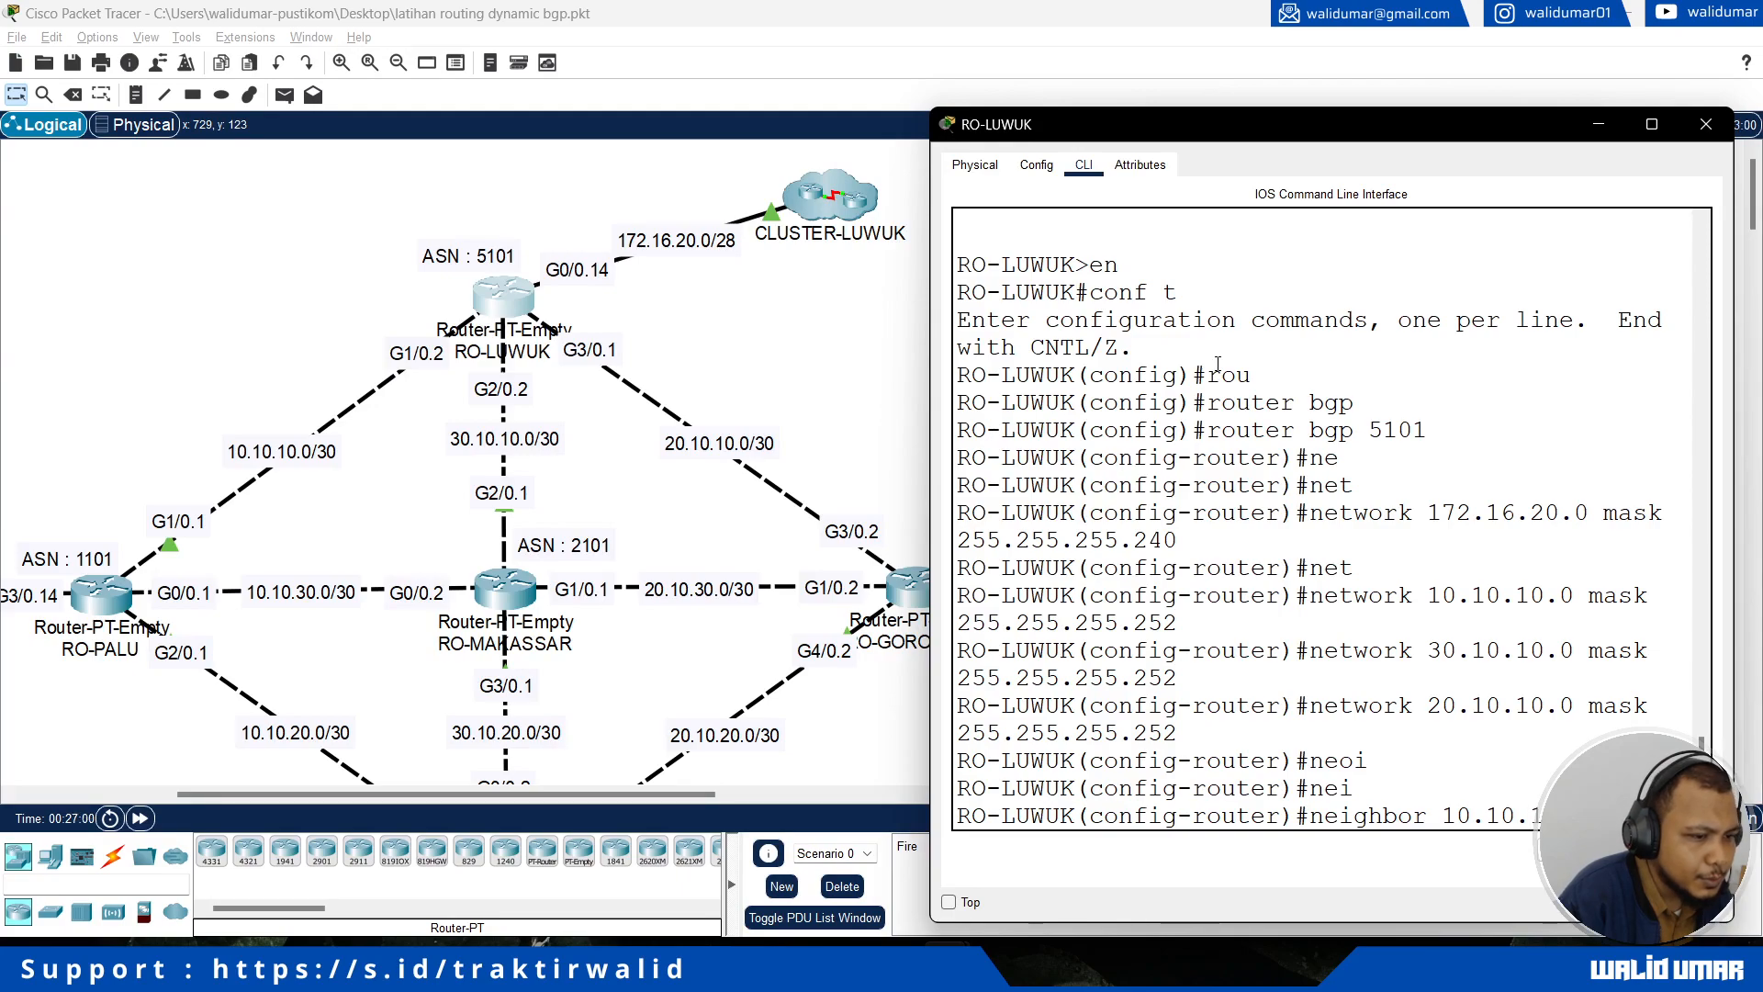
type("0.2 remote-as 1101")
key("Return")
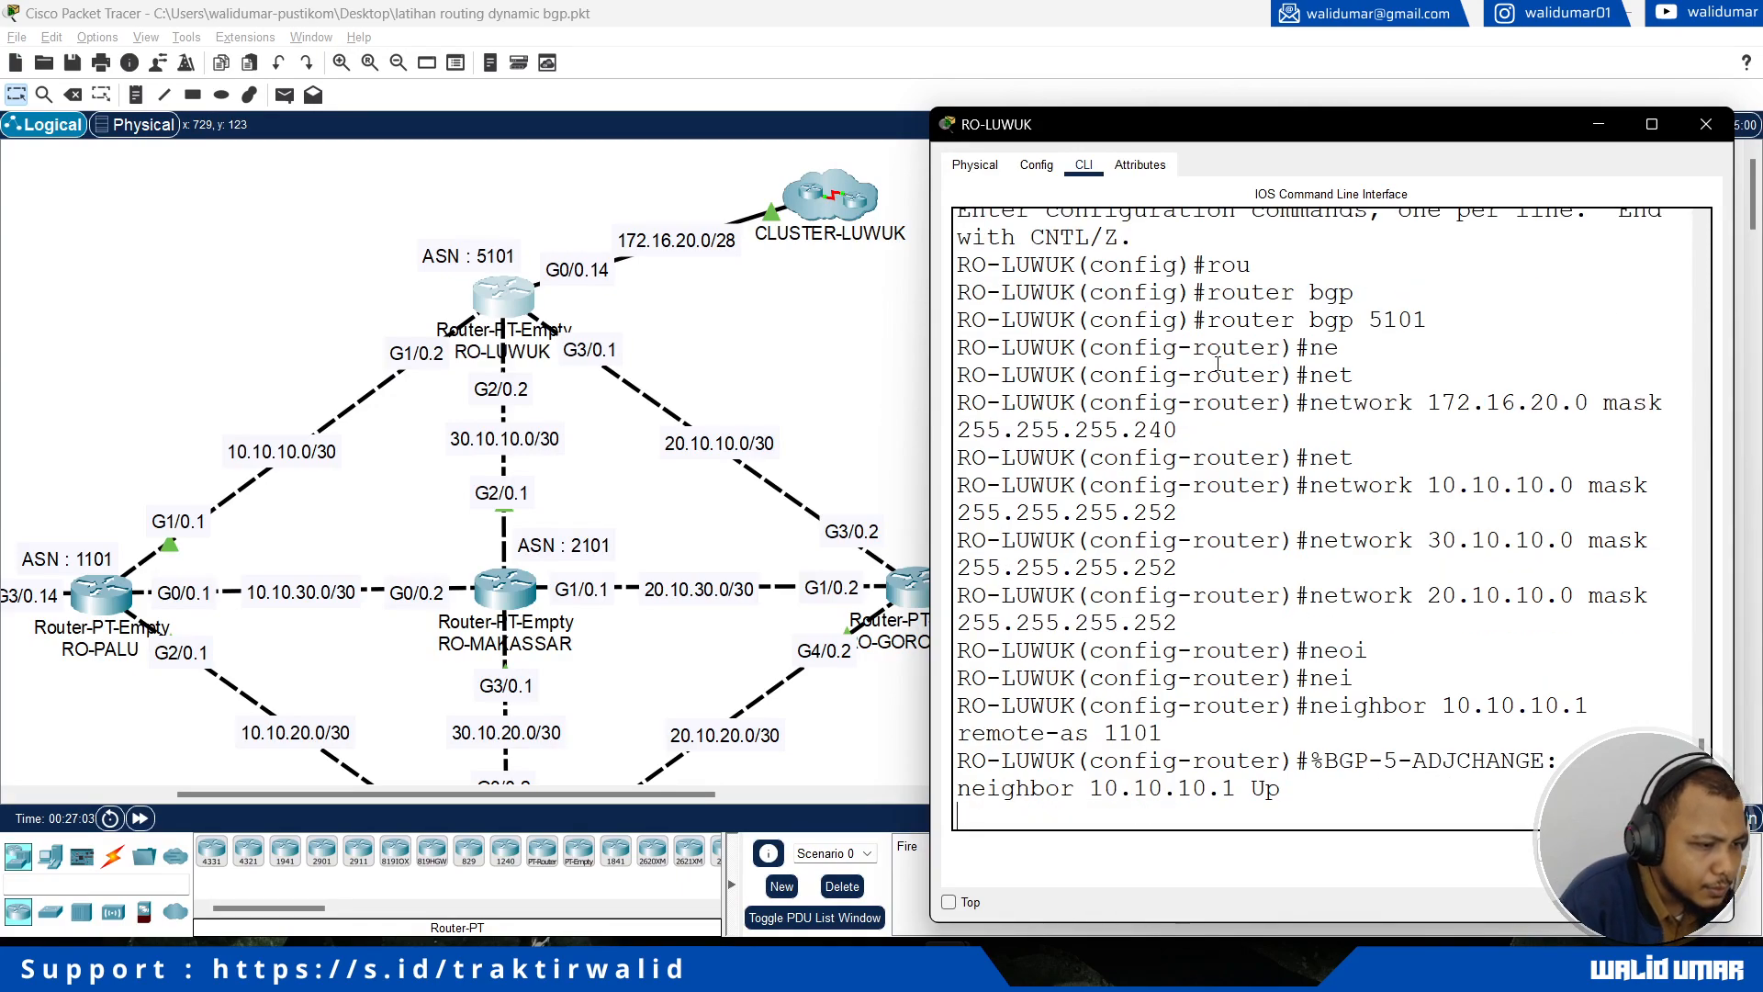
Step: Add RO-MAKASSAR at 30.10.10.1 as a neighbor with remote AS 2101 in RO-LUWUK's BGP process
type("net")
key("BackSpace")
key("BackSpace")
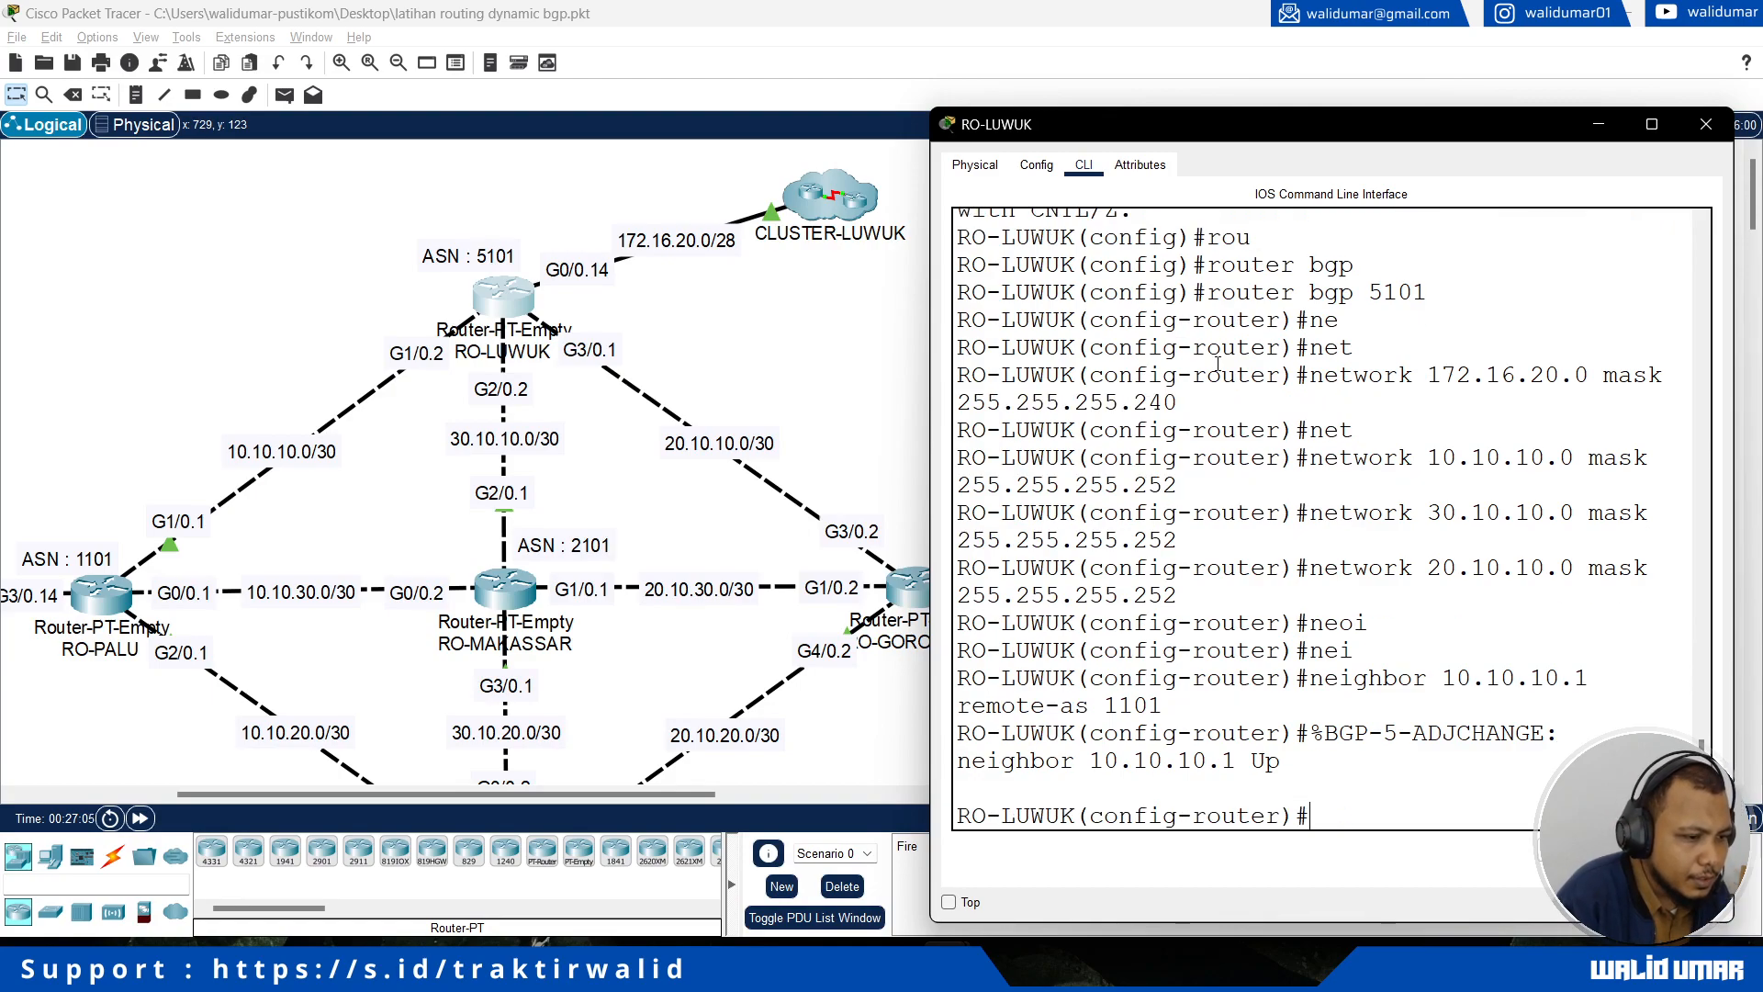
type("ei")
key("Tab")
type("1")
key("BackSpace")
type("30.10.1")
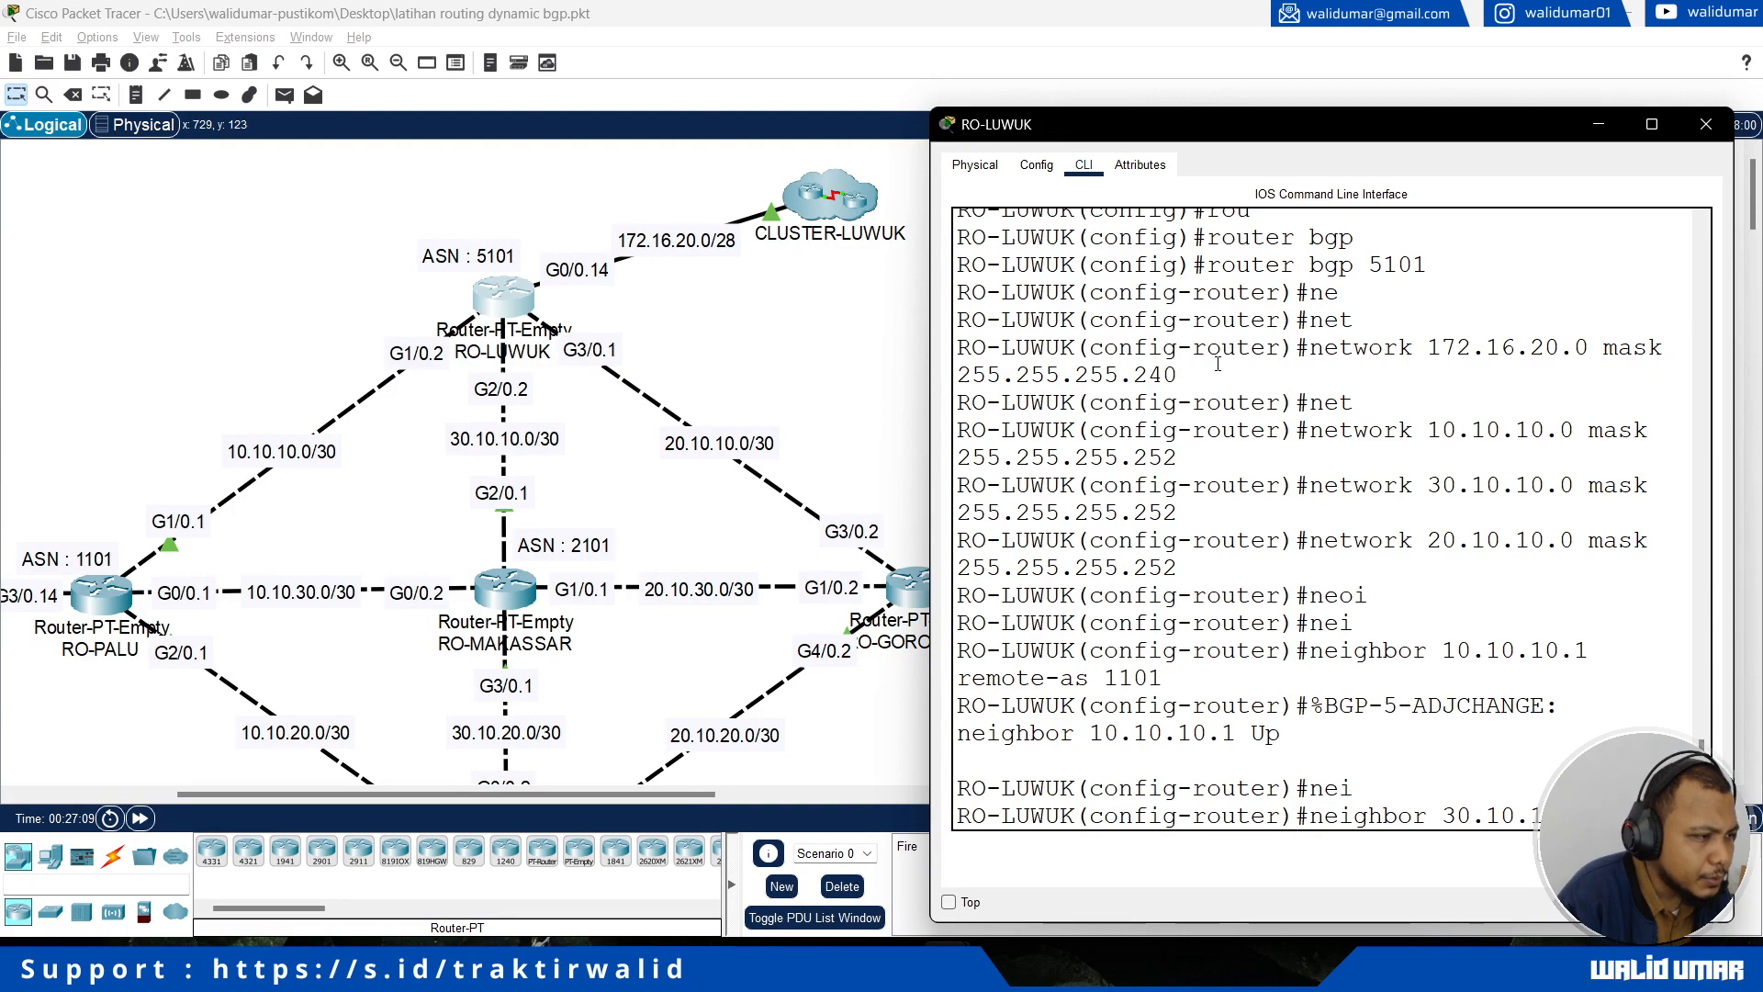
type("0.1 remote-a")
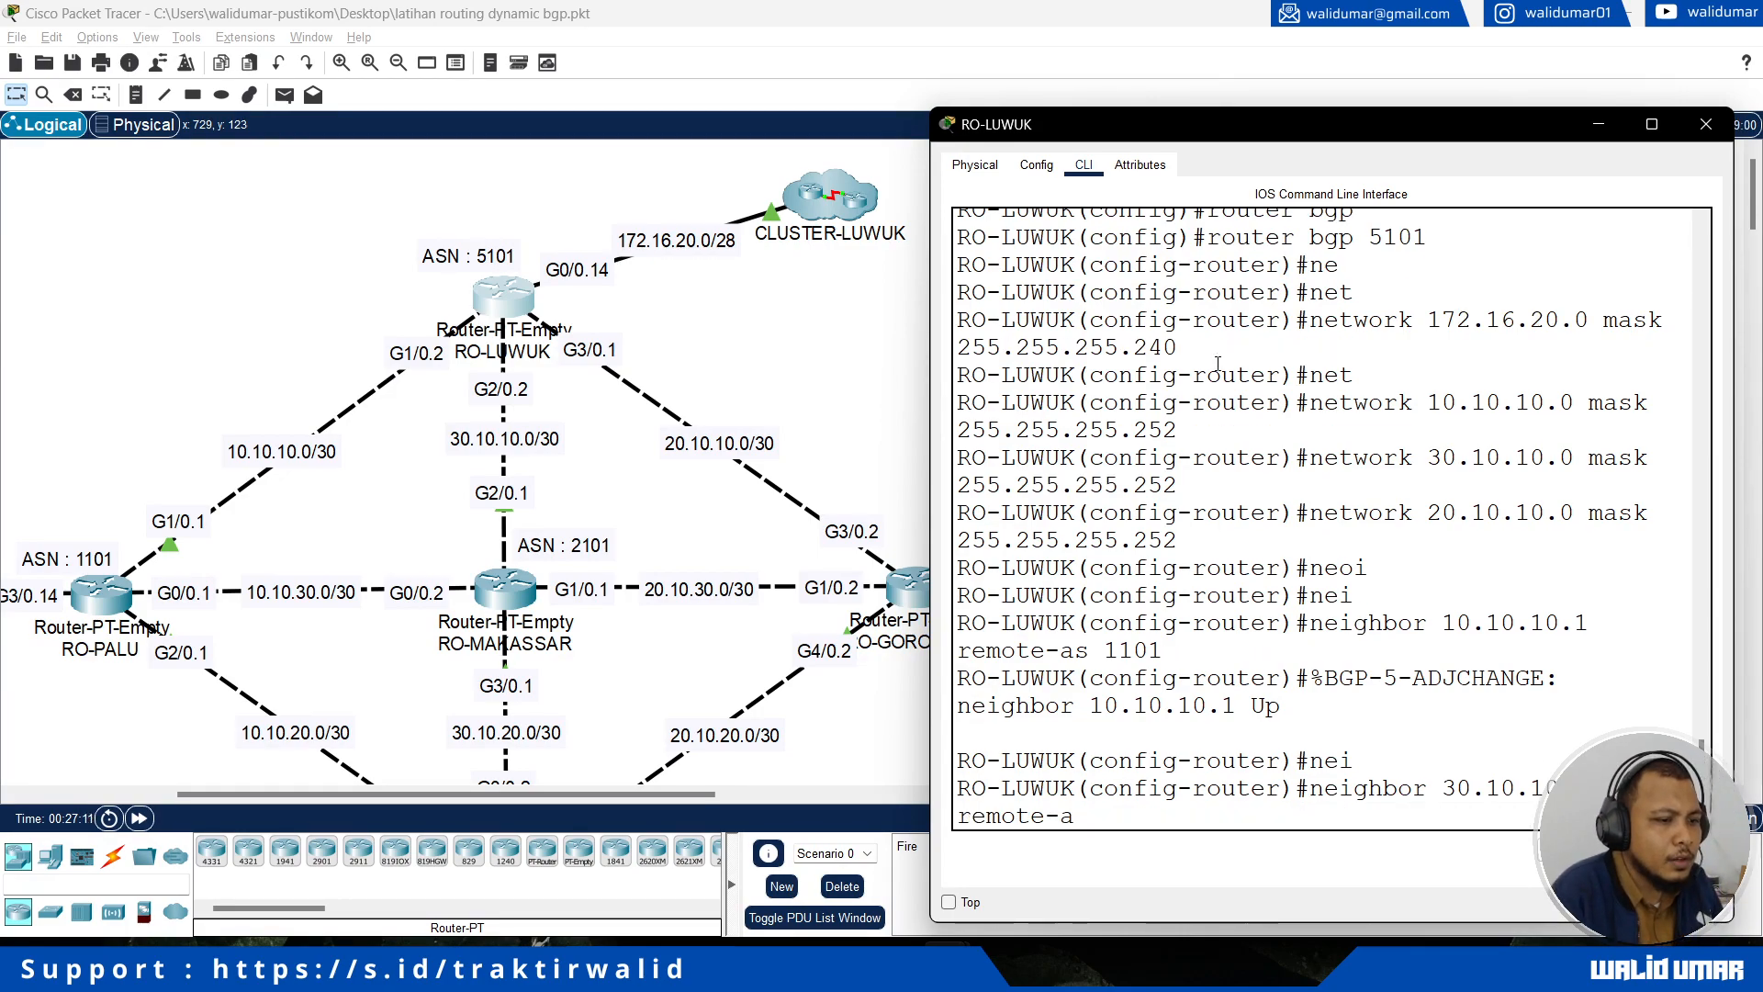
type("s 2")
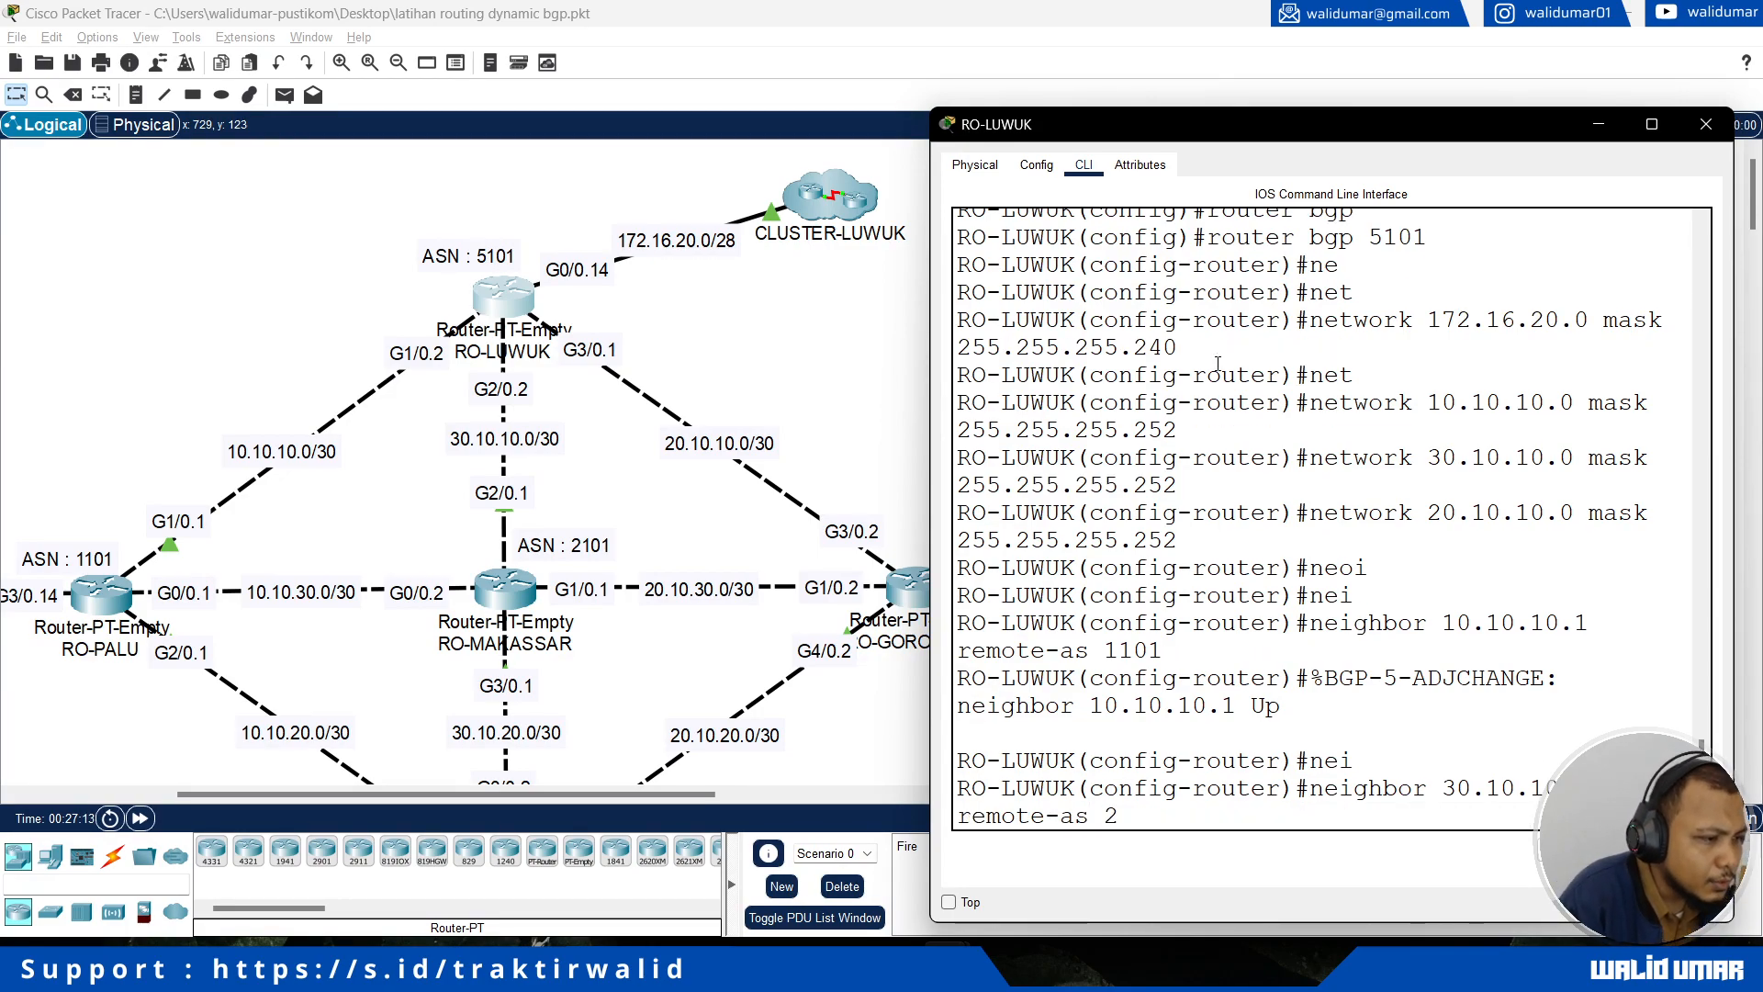
type("101")
key("Return")
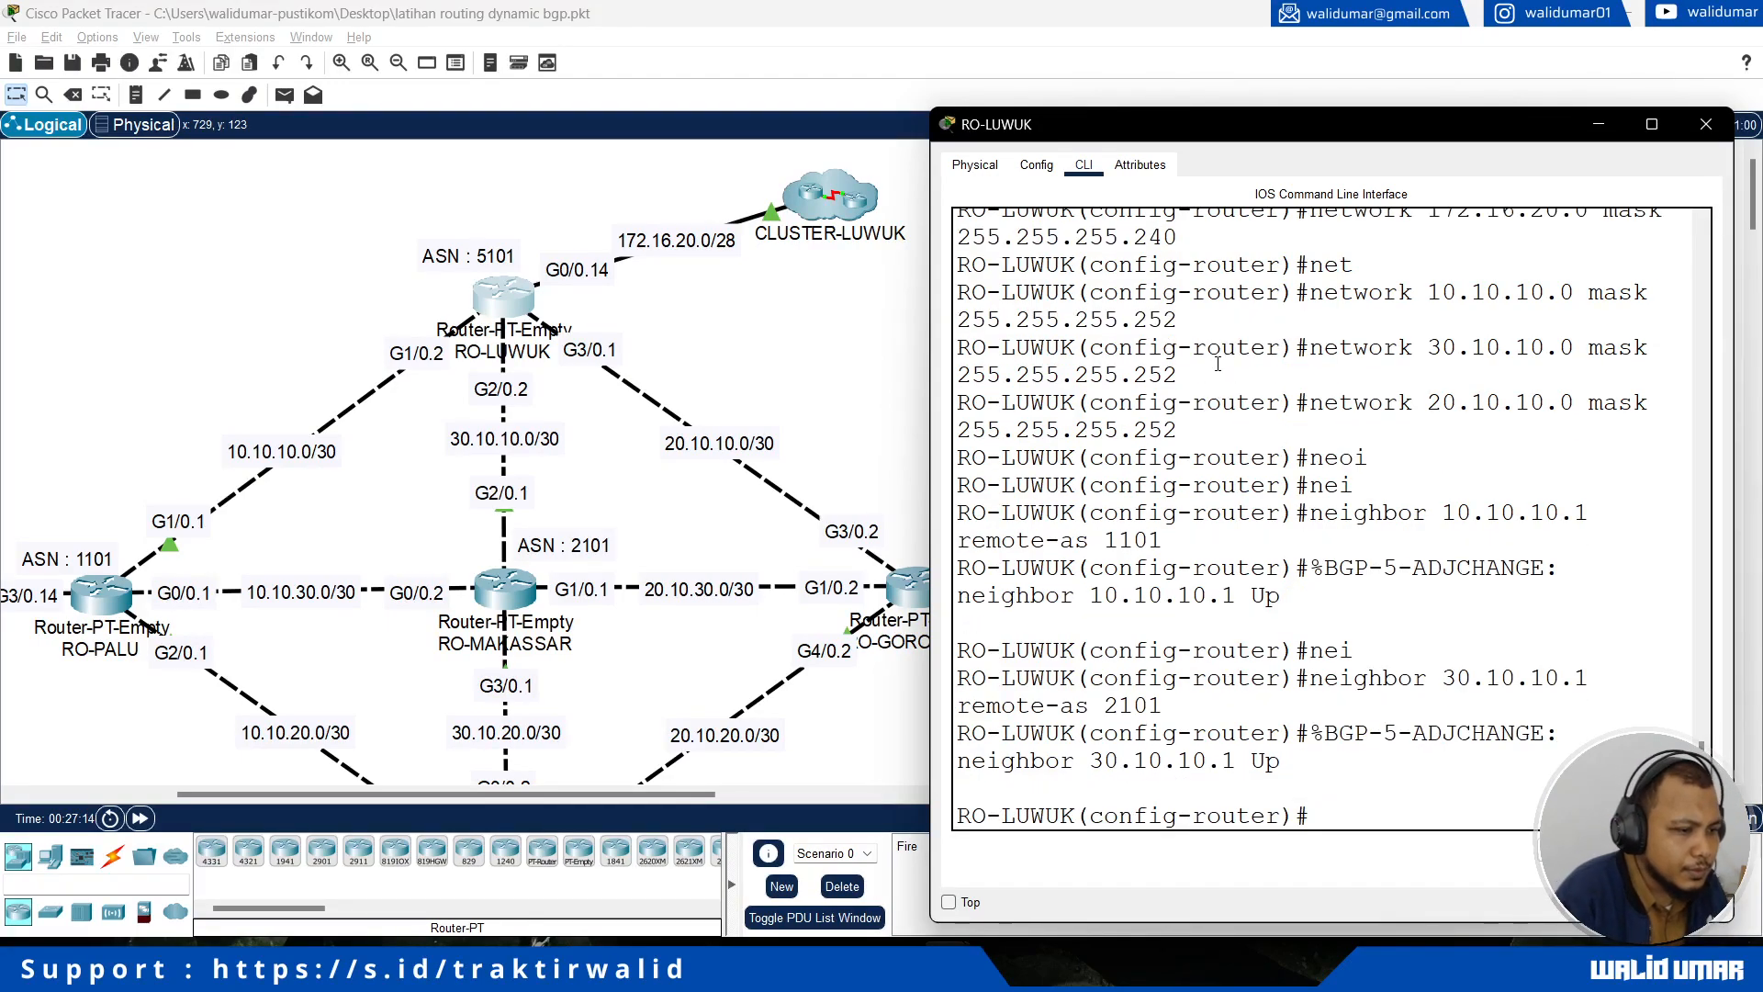
Step: Add RO-GORONTALO at 20.10.10.2 as a neighbor with remote AS 3101 in RO-LUWUK's BGP process
type("nei")
key("Tab")
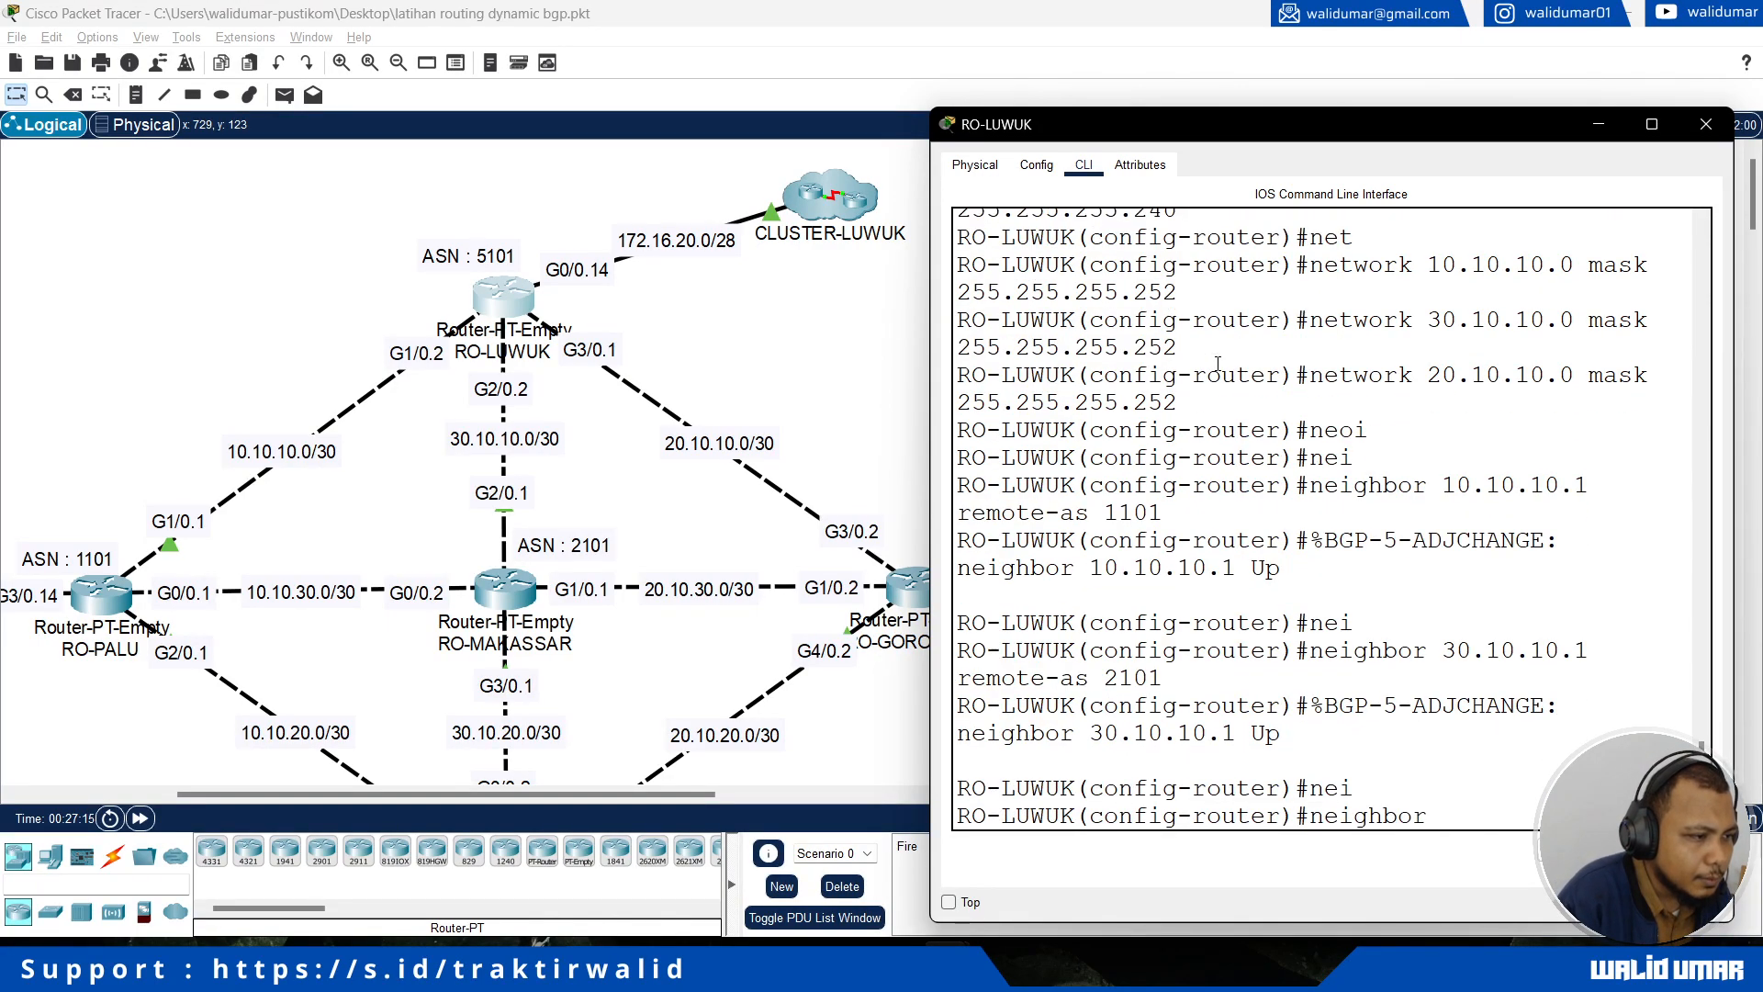
type("20.10.1")
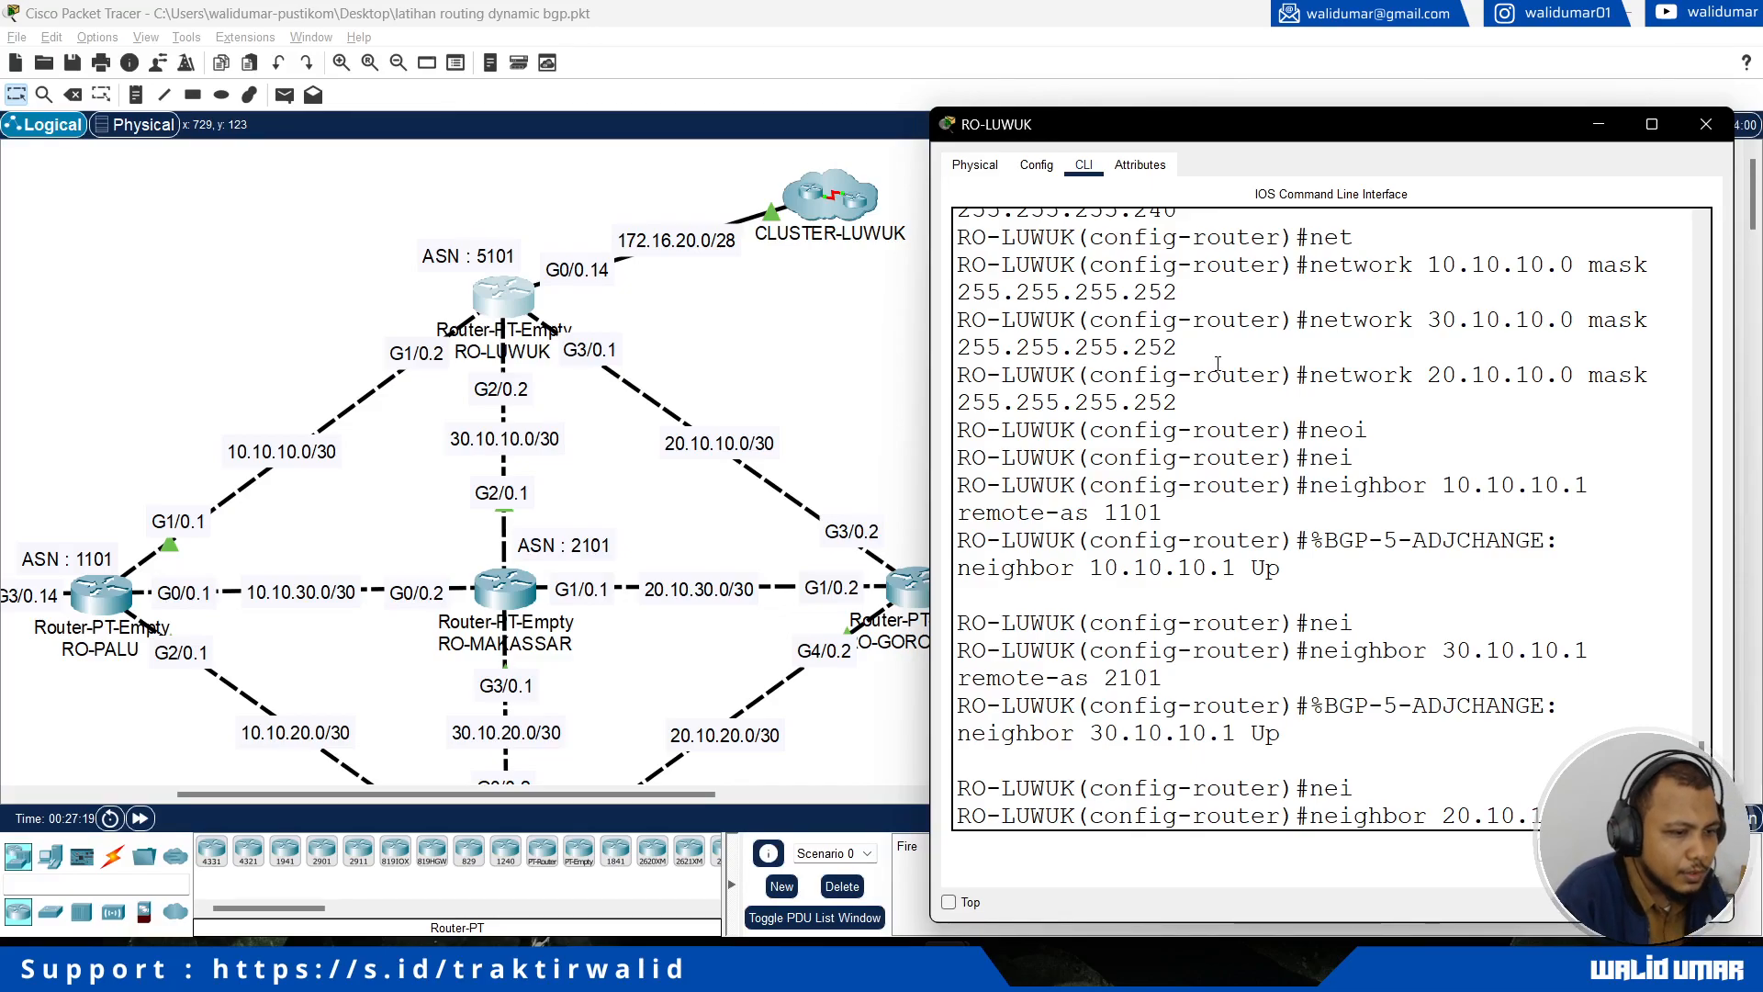
type("0.2 remote-")
key("Tab")
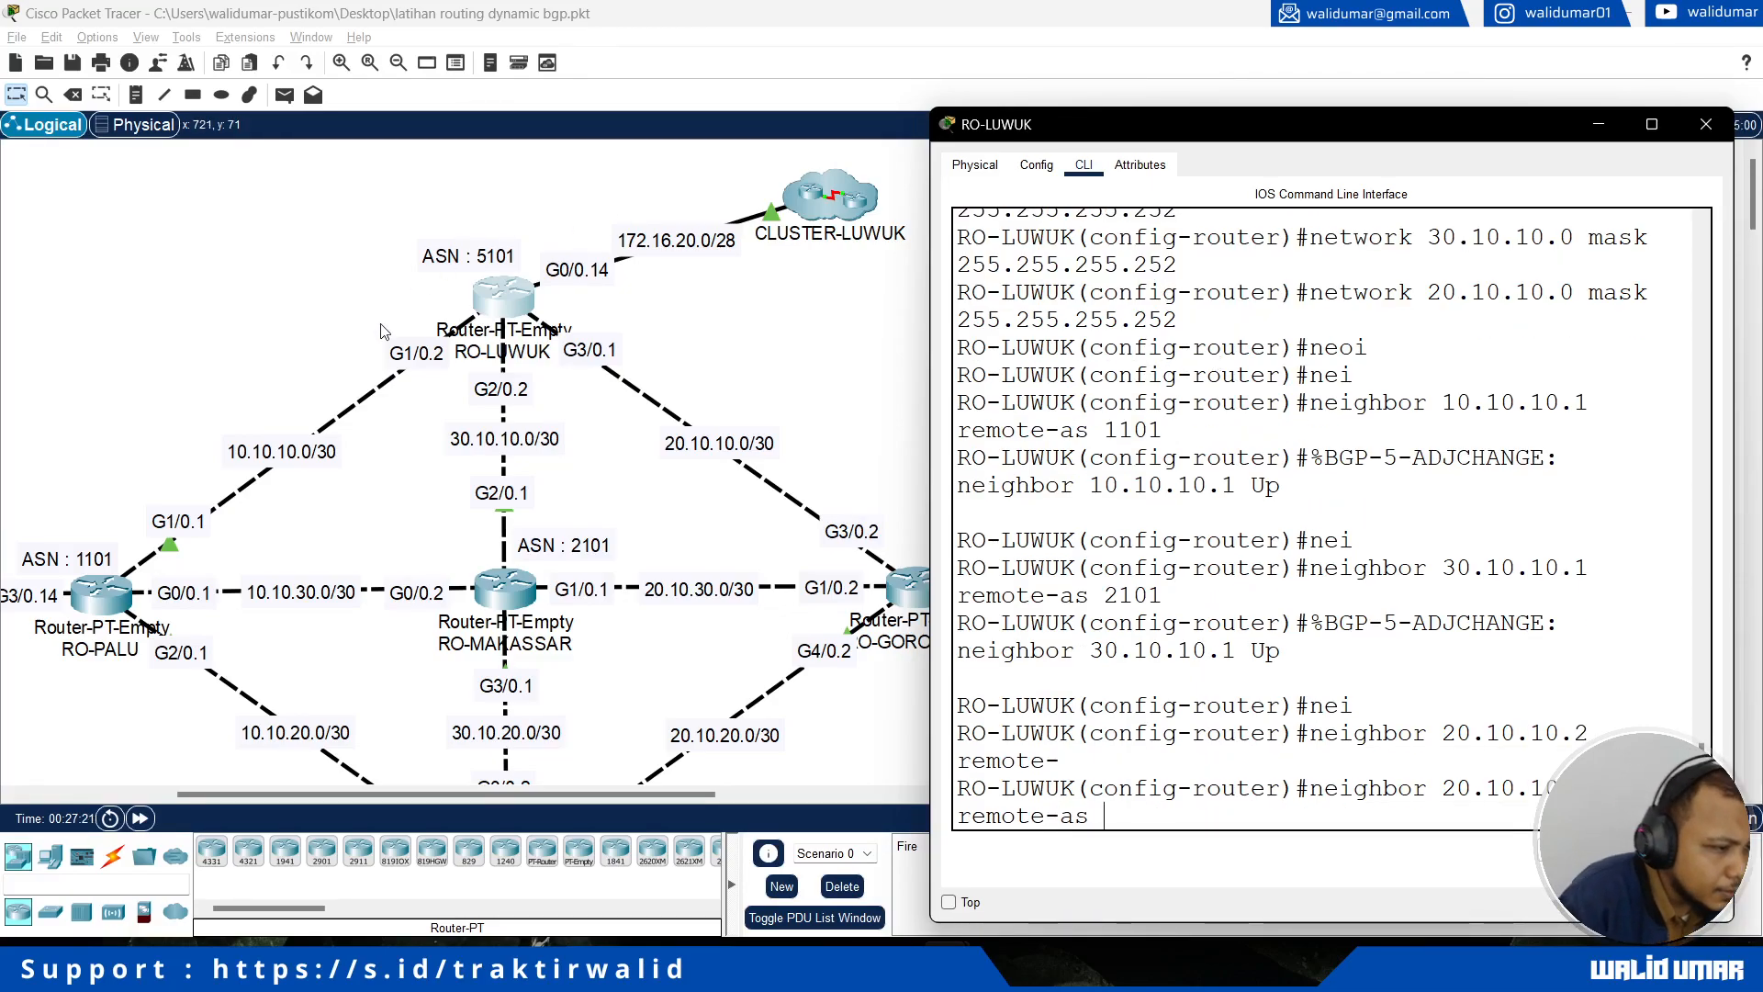
left_click(949, 902)
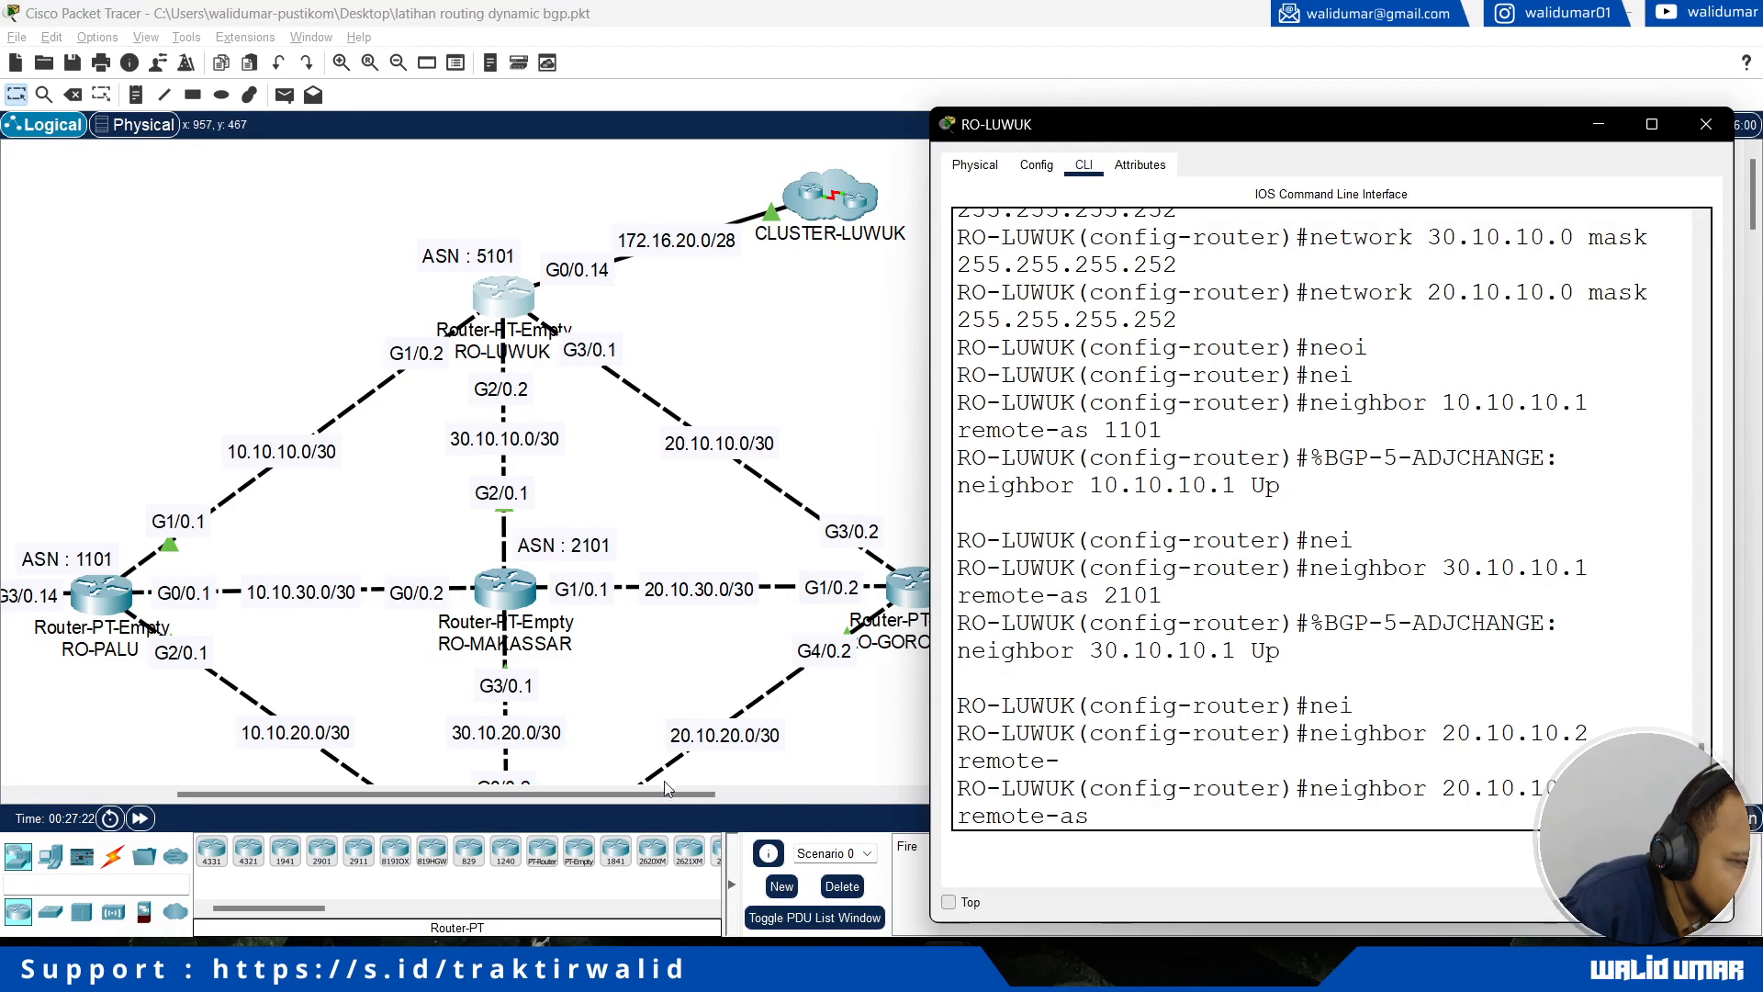
left_click(687, 801)
left_click_drag(686, 800, 732, 802)
left_click(1330, 776)
type("3101")
key("Return")
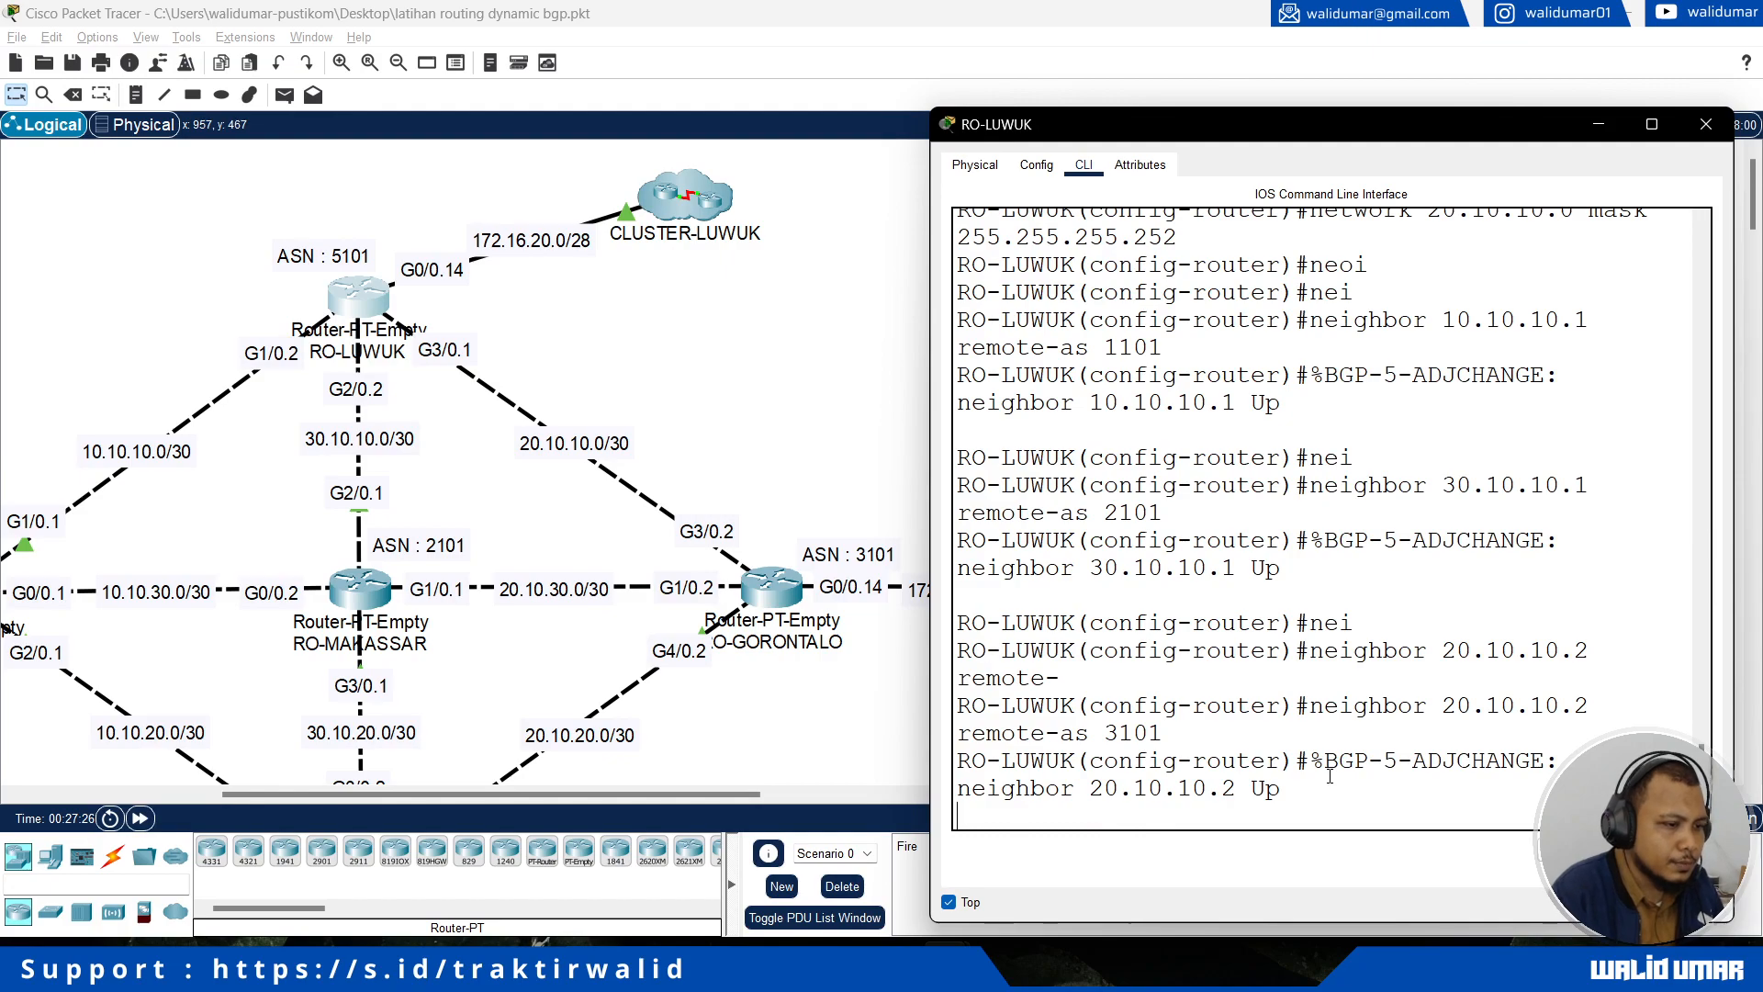
Step: Exit the BGP and global configuration modes on RO-LUWUK to return to the privileged EXEC prompt
key("Return")
type("exit")
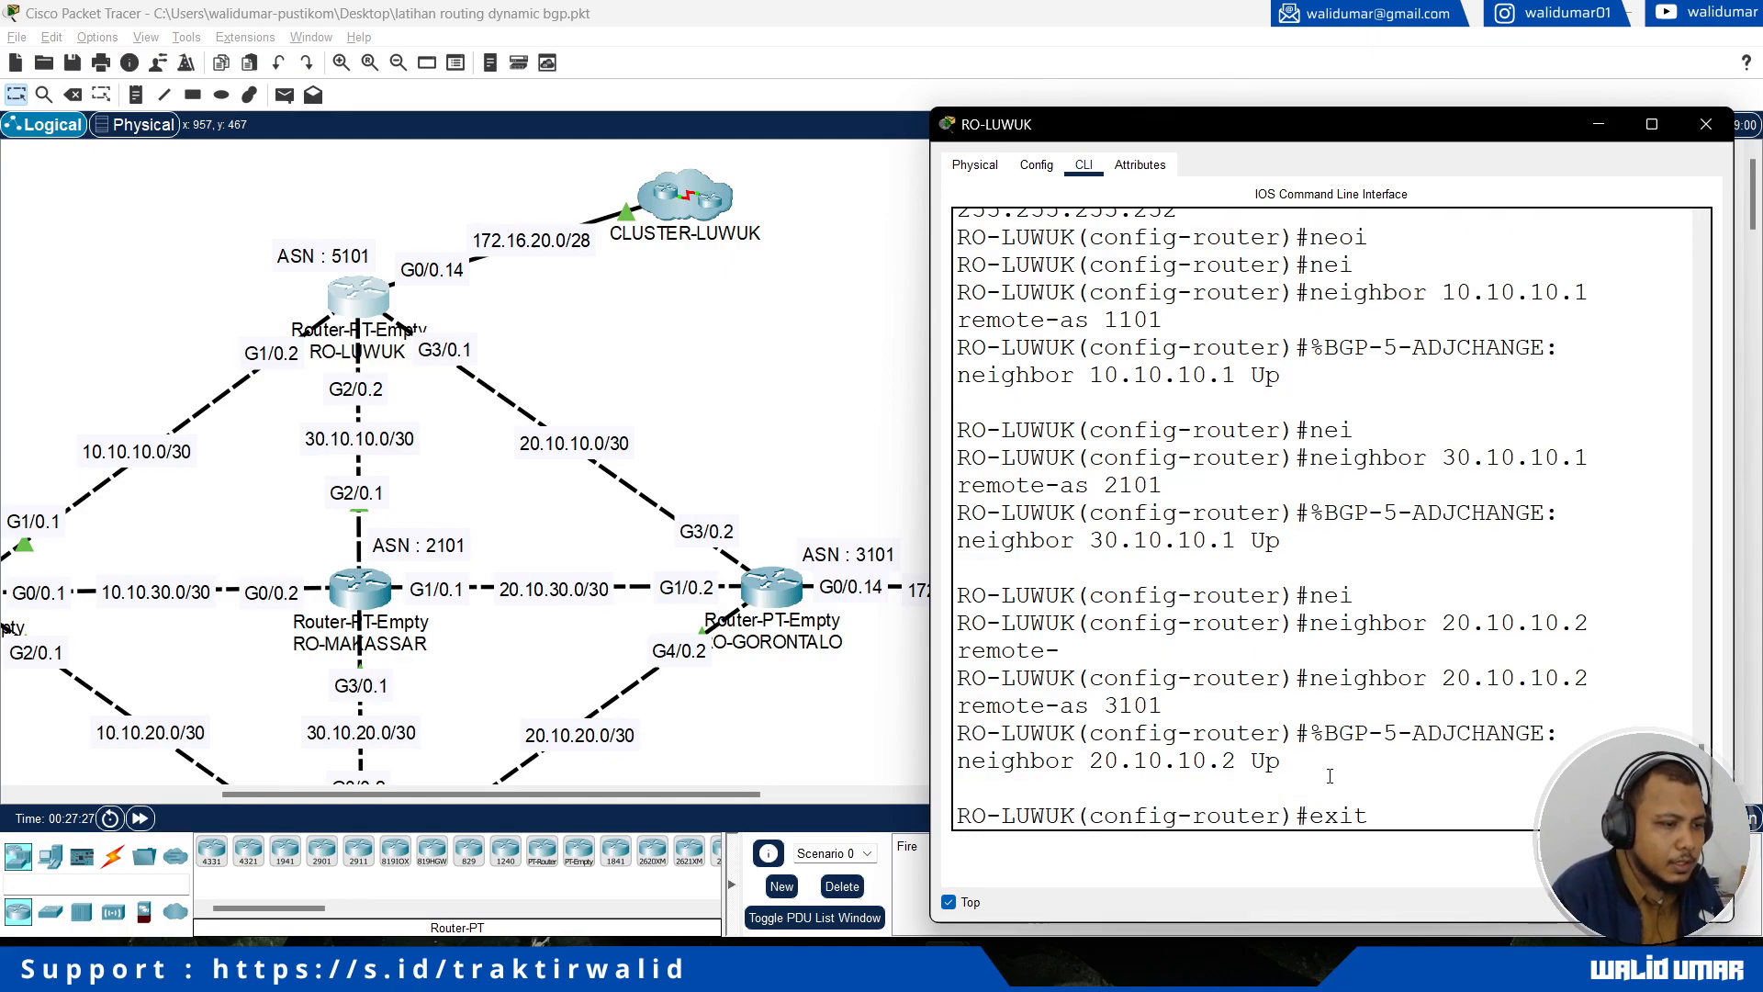
key("Return")
type("exit")
key("Return")
key("Return")
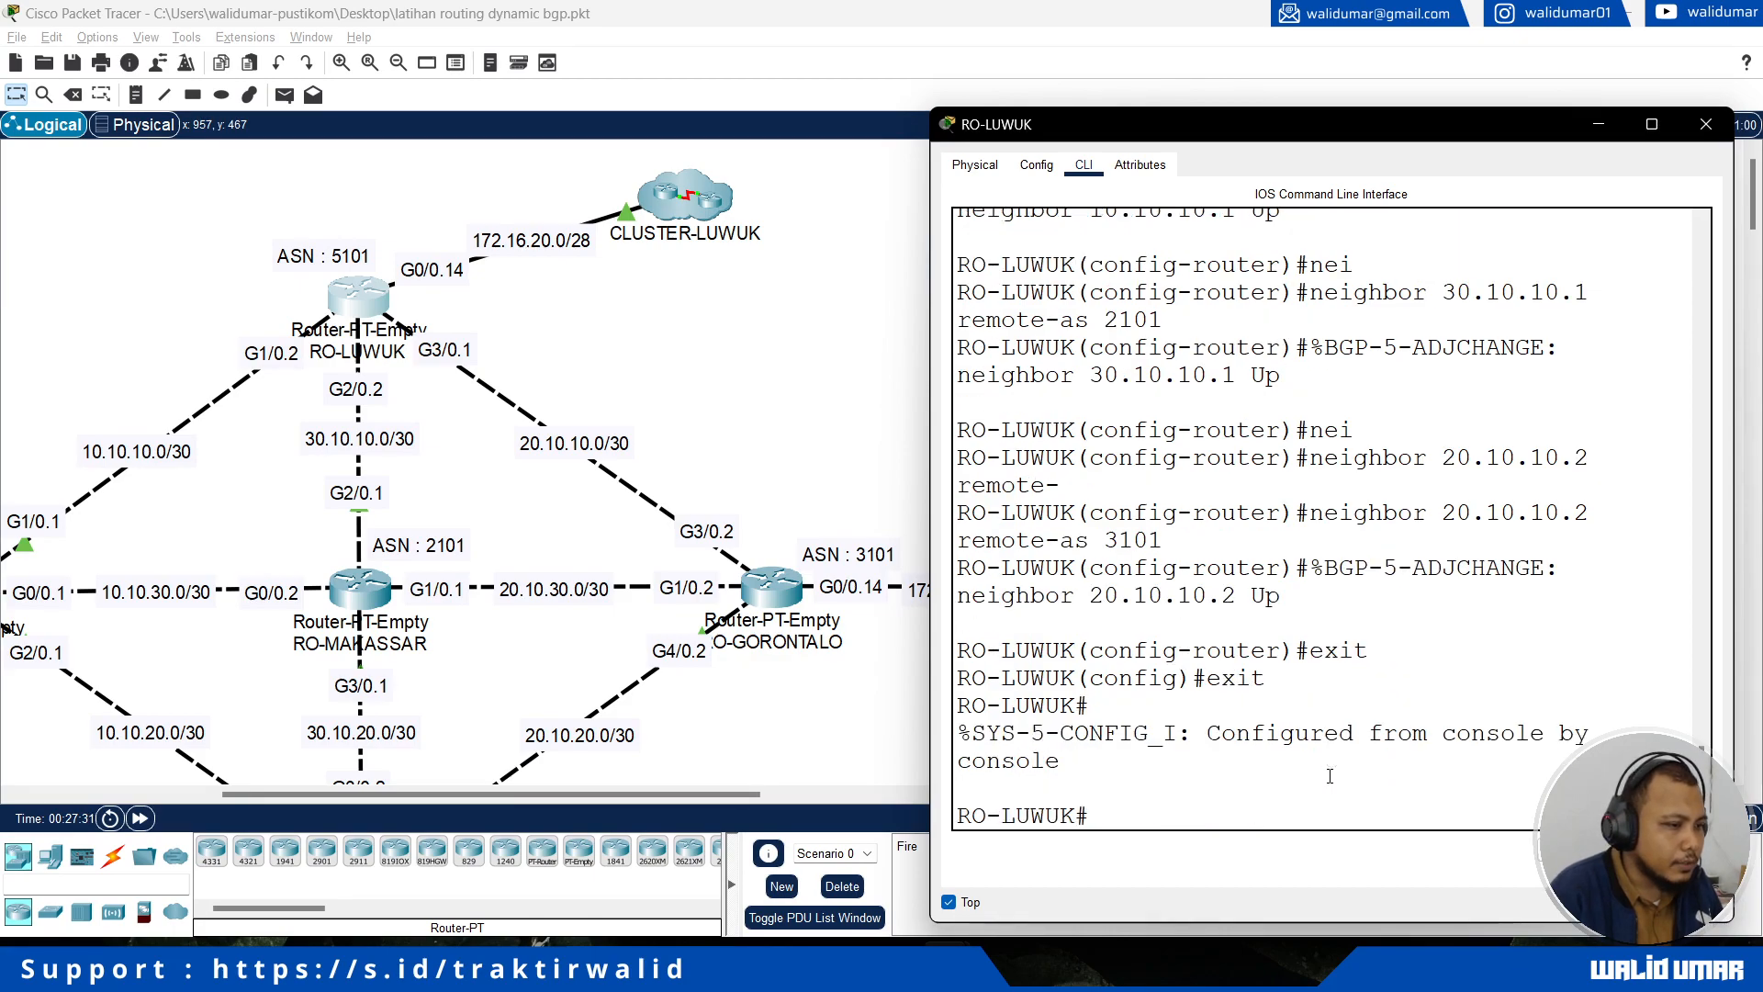
Step: Check the available show ip options and display RO-LUWUK's BGP table with show ip bgp
type("sho")
key("Tab")
type("ip ")
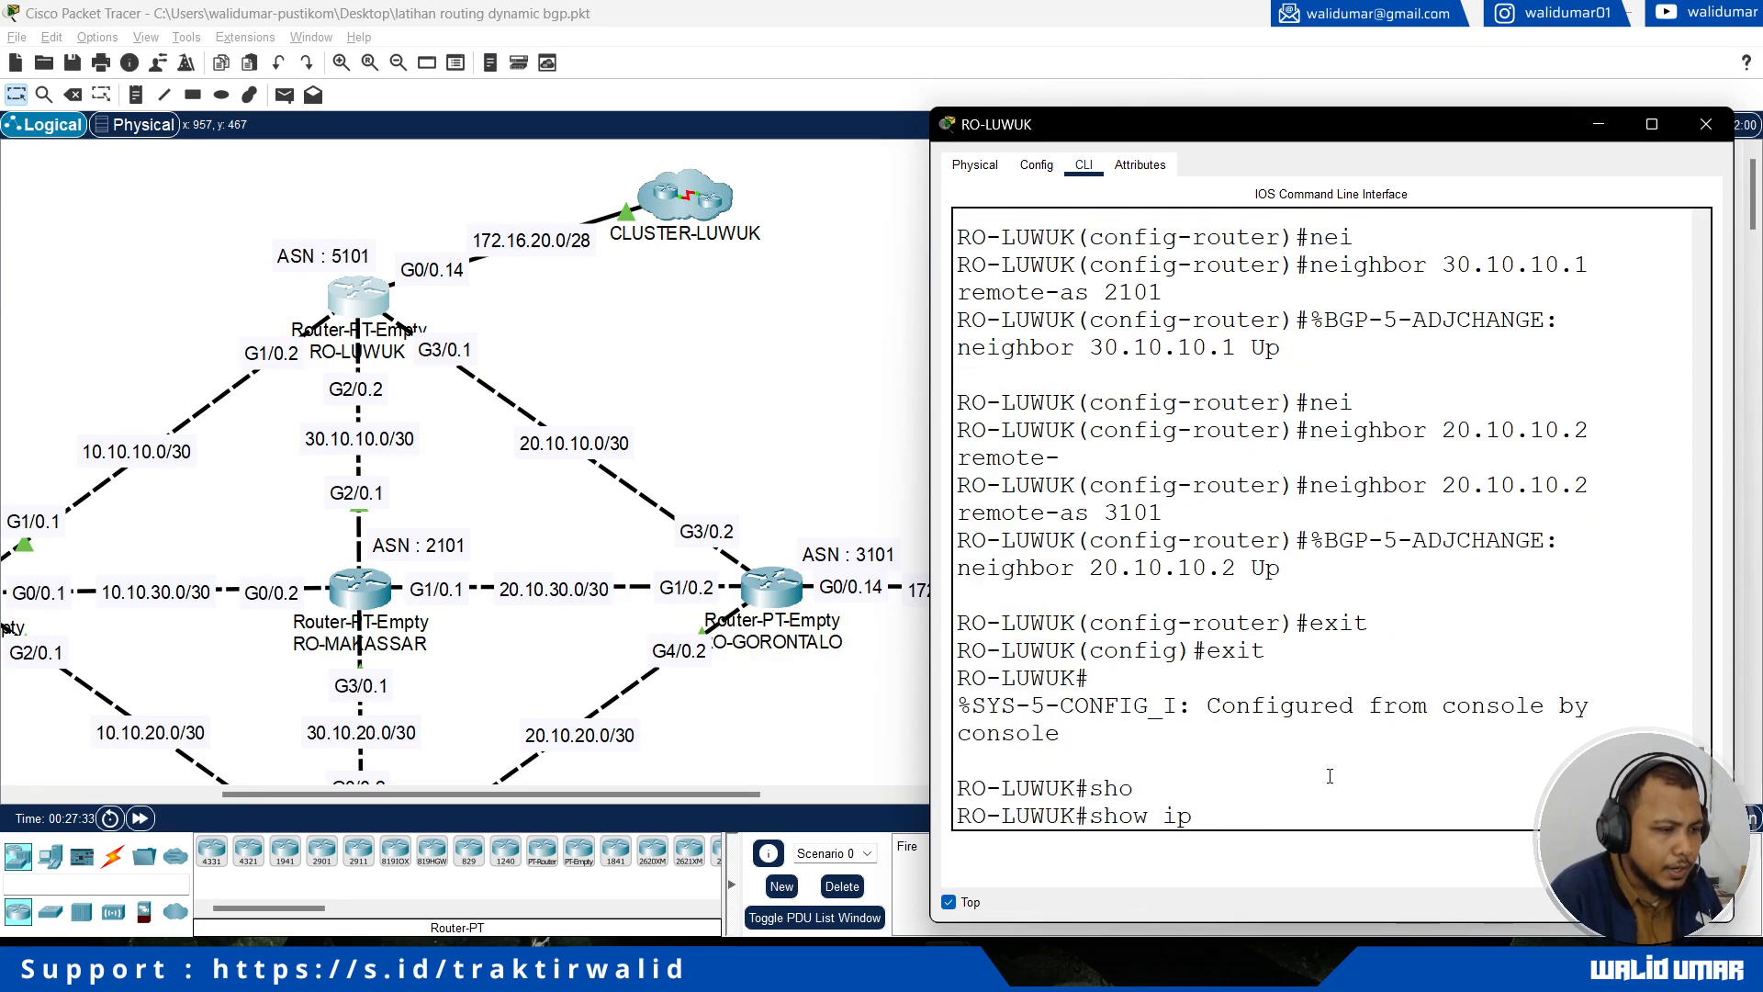
type("?")
type("bg")
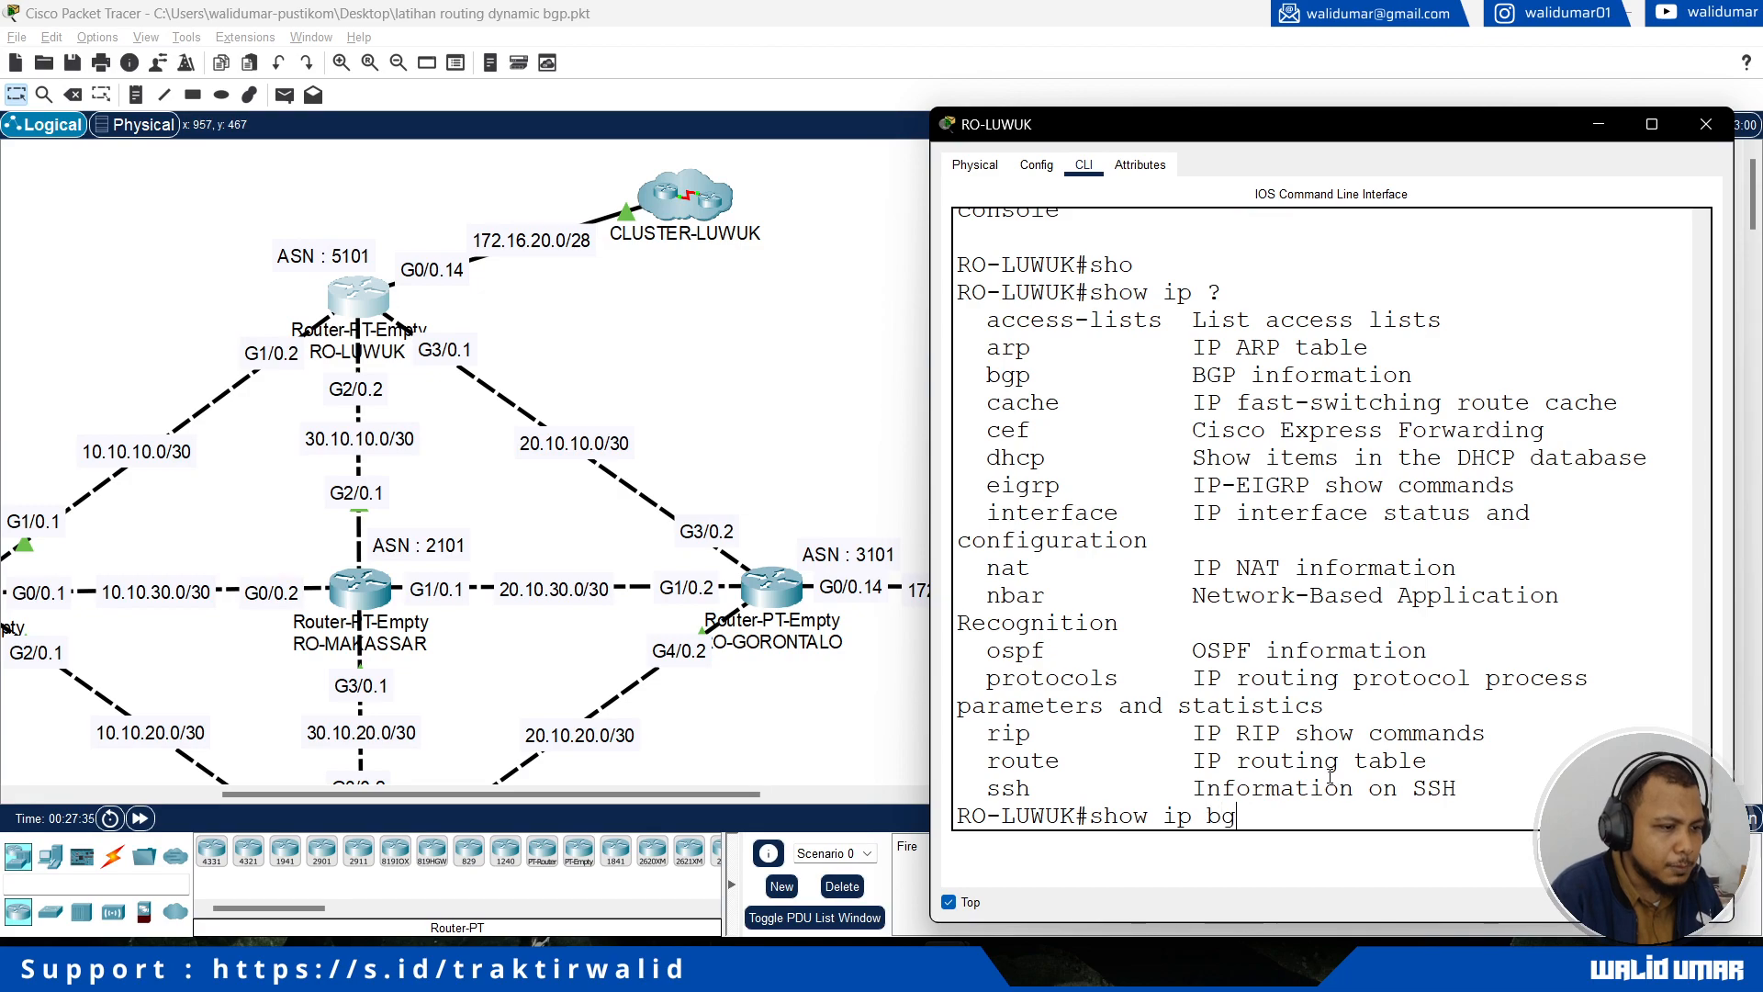
key("Tab")
type("?")
key("Return")
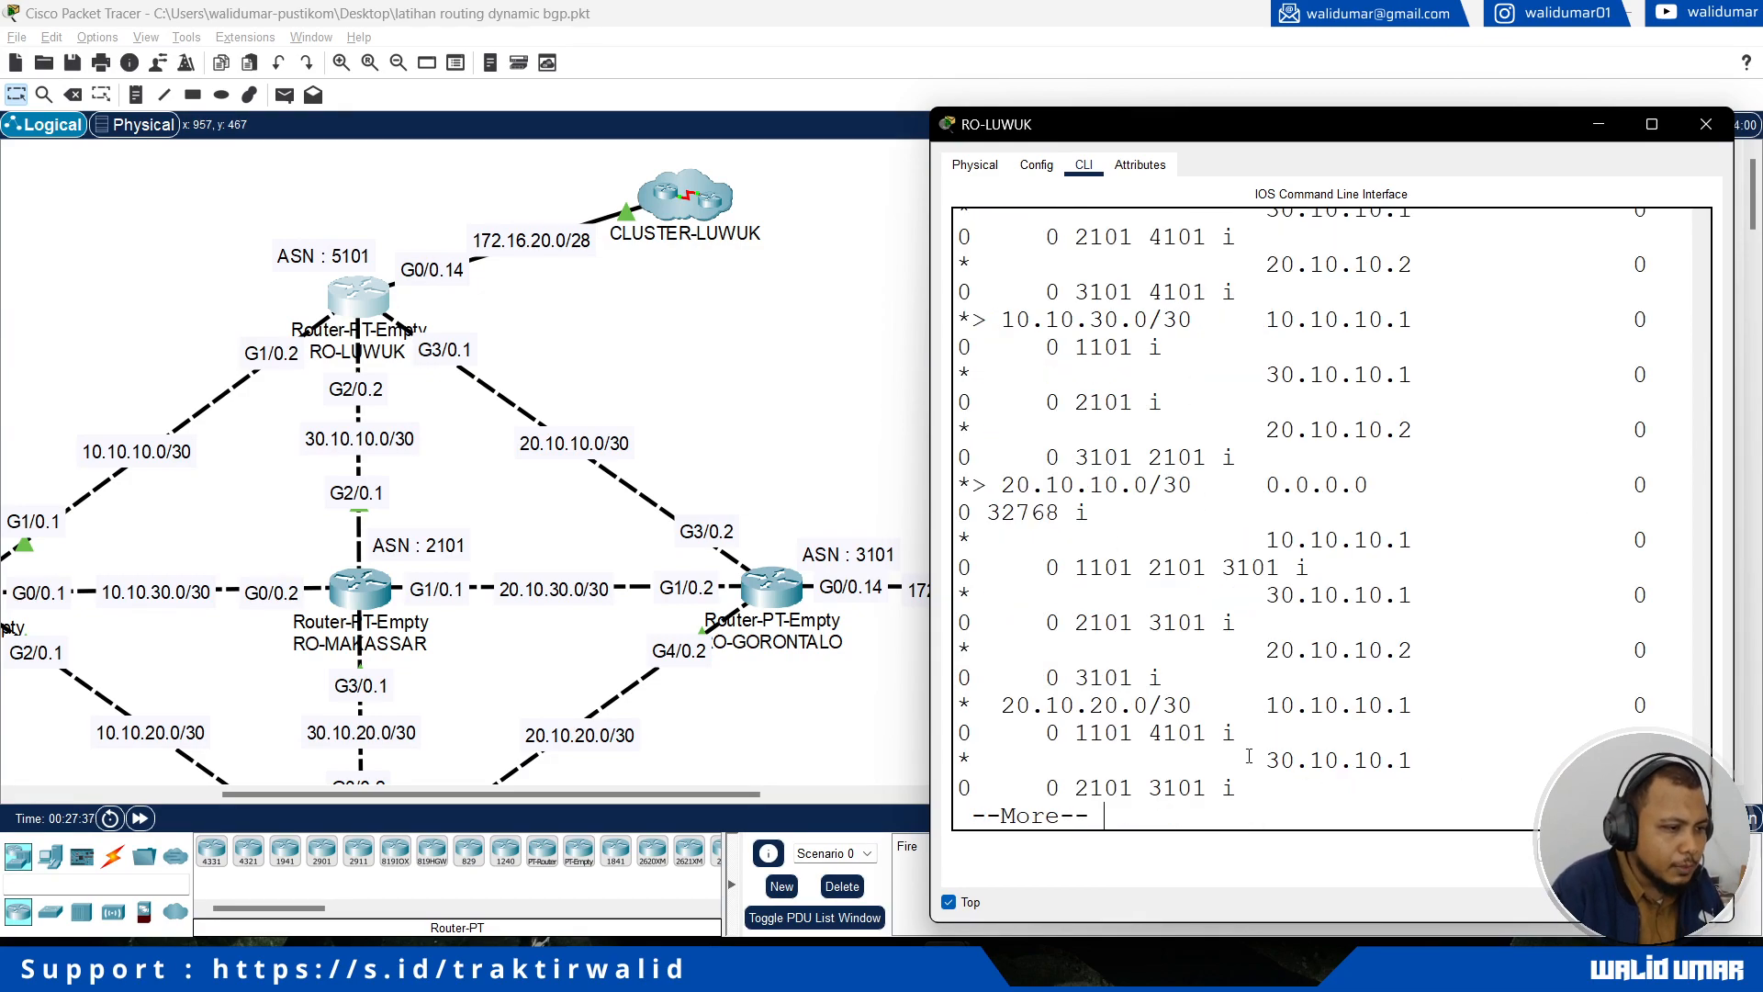
Step: Widen the RO-LUWUK window and page through the BGP table to its end
left_click_drag(930, 595, 204, 590)
key("Return")
key("Return")
key("Return")
key("Return")
key("Return")
key("Return")
key("Return")
key("Return")
key("Return")
key("Return")
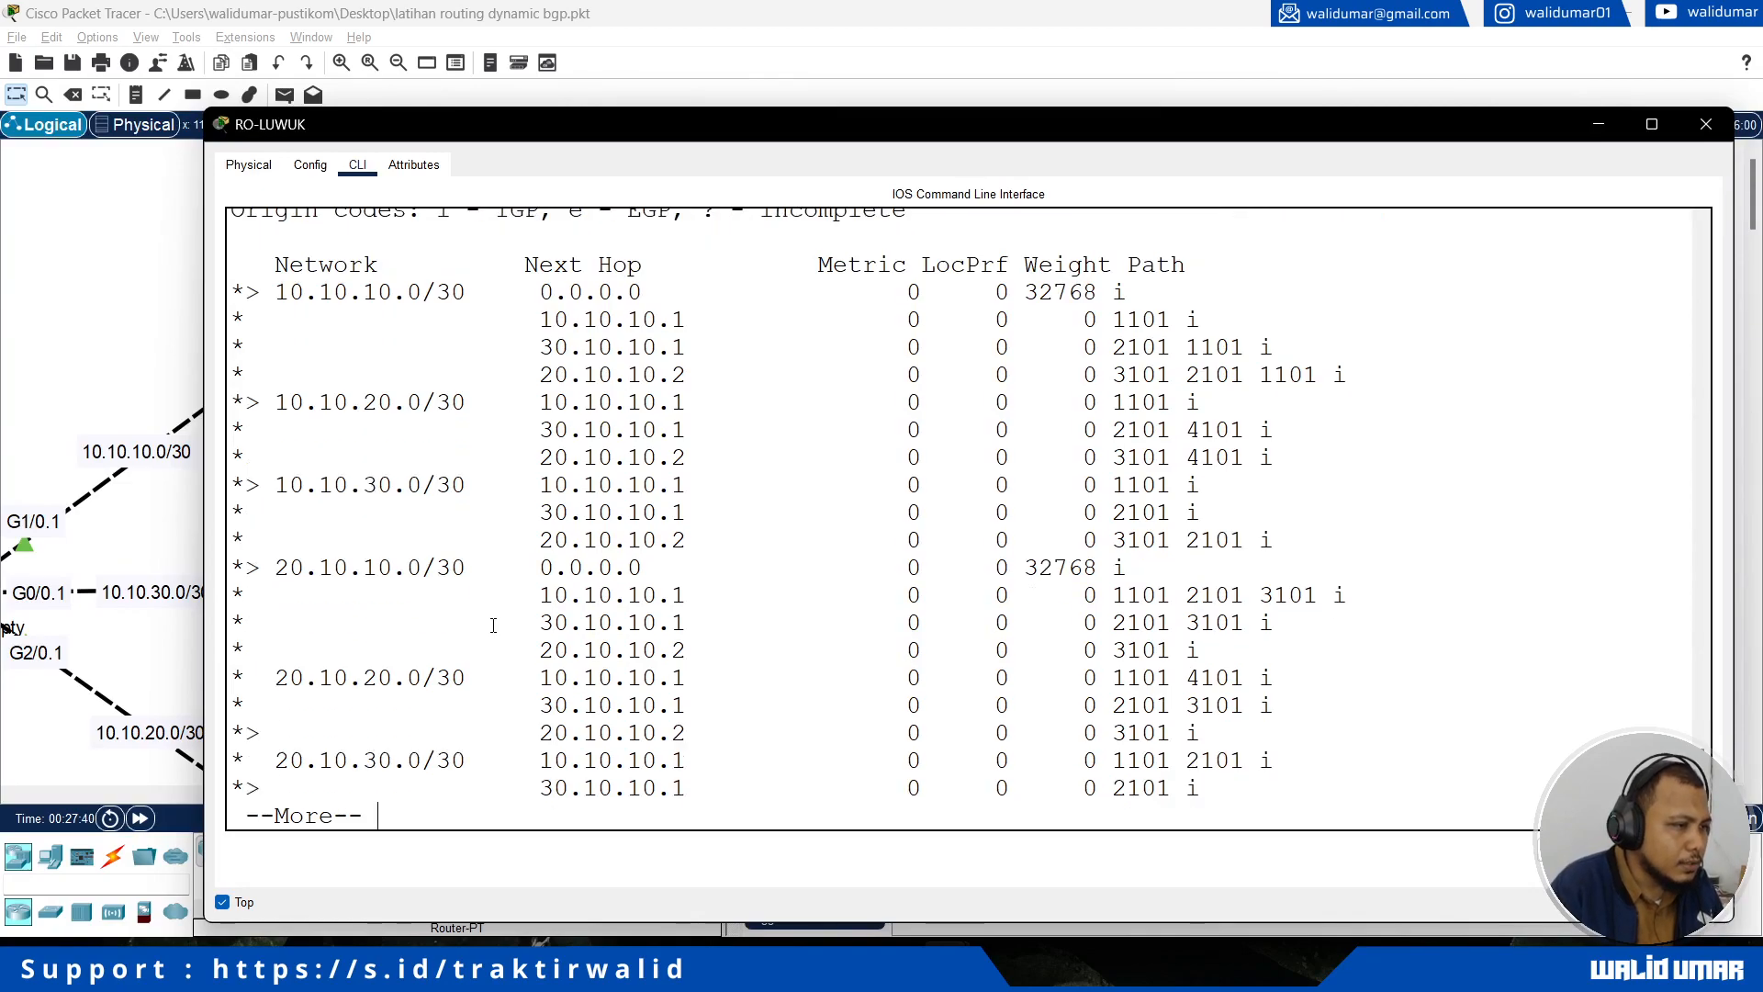
key("space")
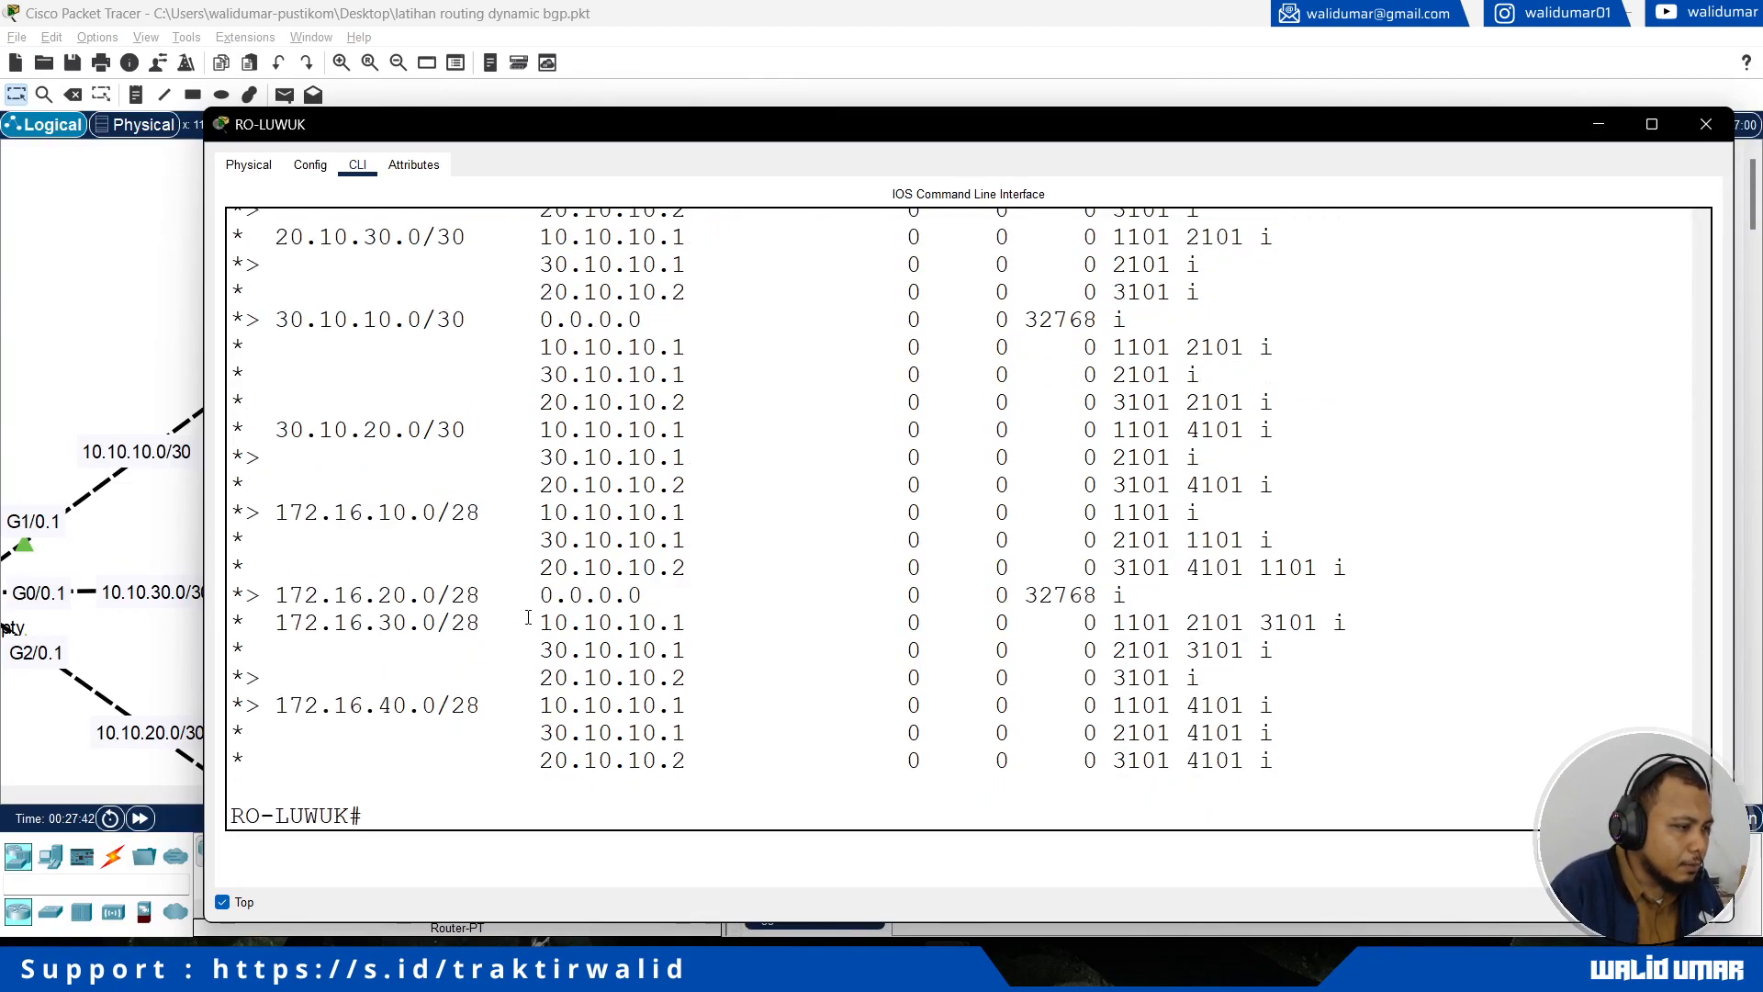
Step: Examine the Network, Next Hop and Metric columns of RO-LUWUK's BGP table
scroll(493, 625, "up", 10)
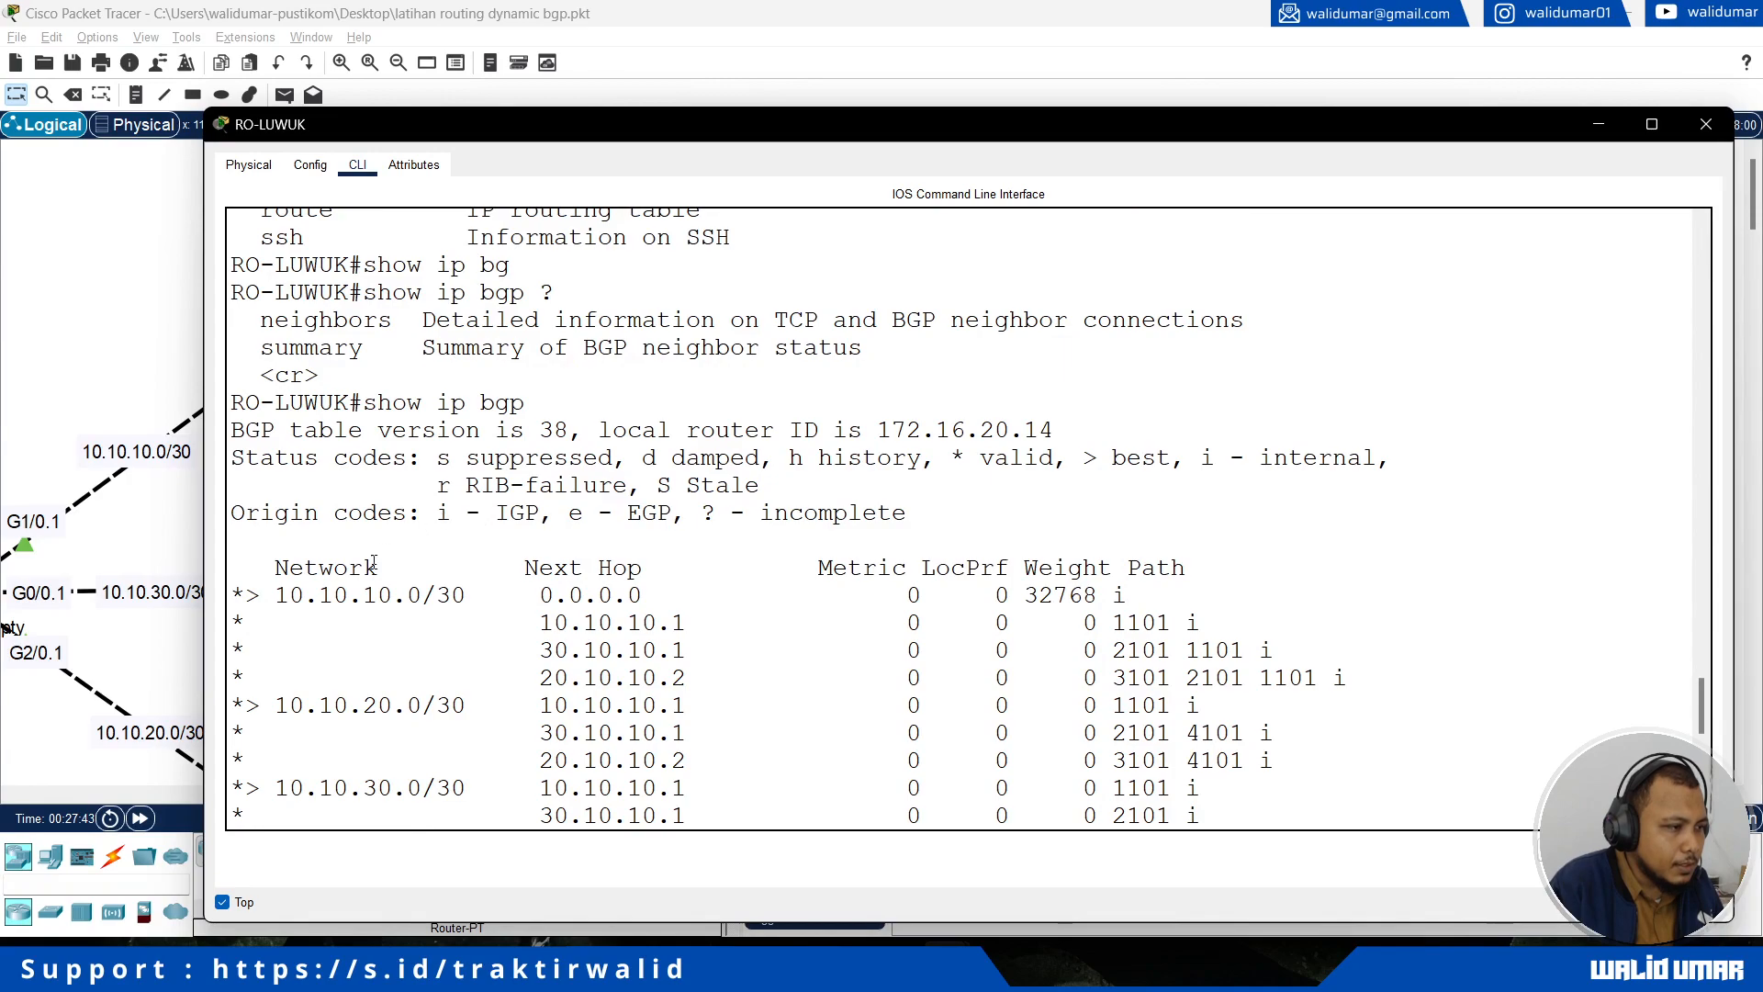
left_click_drag(250, 574, 439, 595)
left_click(287, 567)
left_click_drag(288, 567, 380, 569)
left_click(560, 595)
left_click_drag(542, 562, 643, 569)
left_click(832, 566)
left_click_drag(832, 567, 892, 567)
scroll(863, 550, "down", 2)
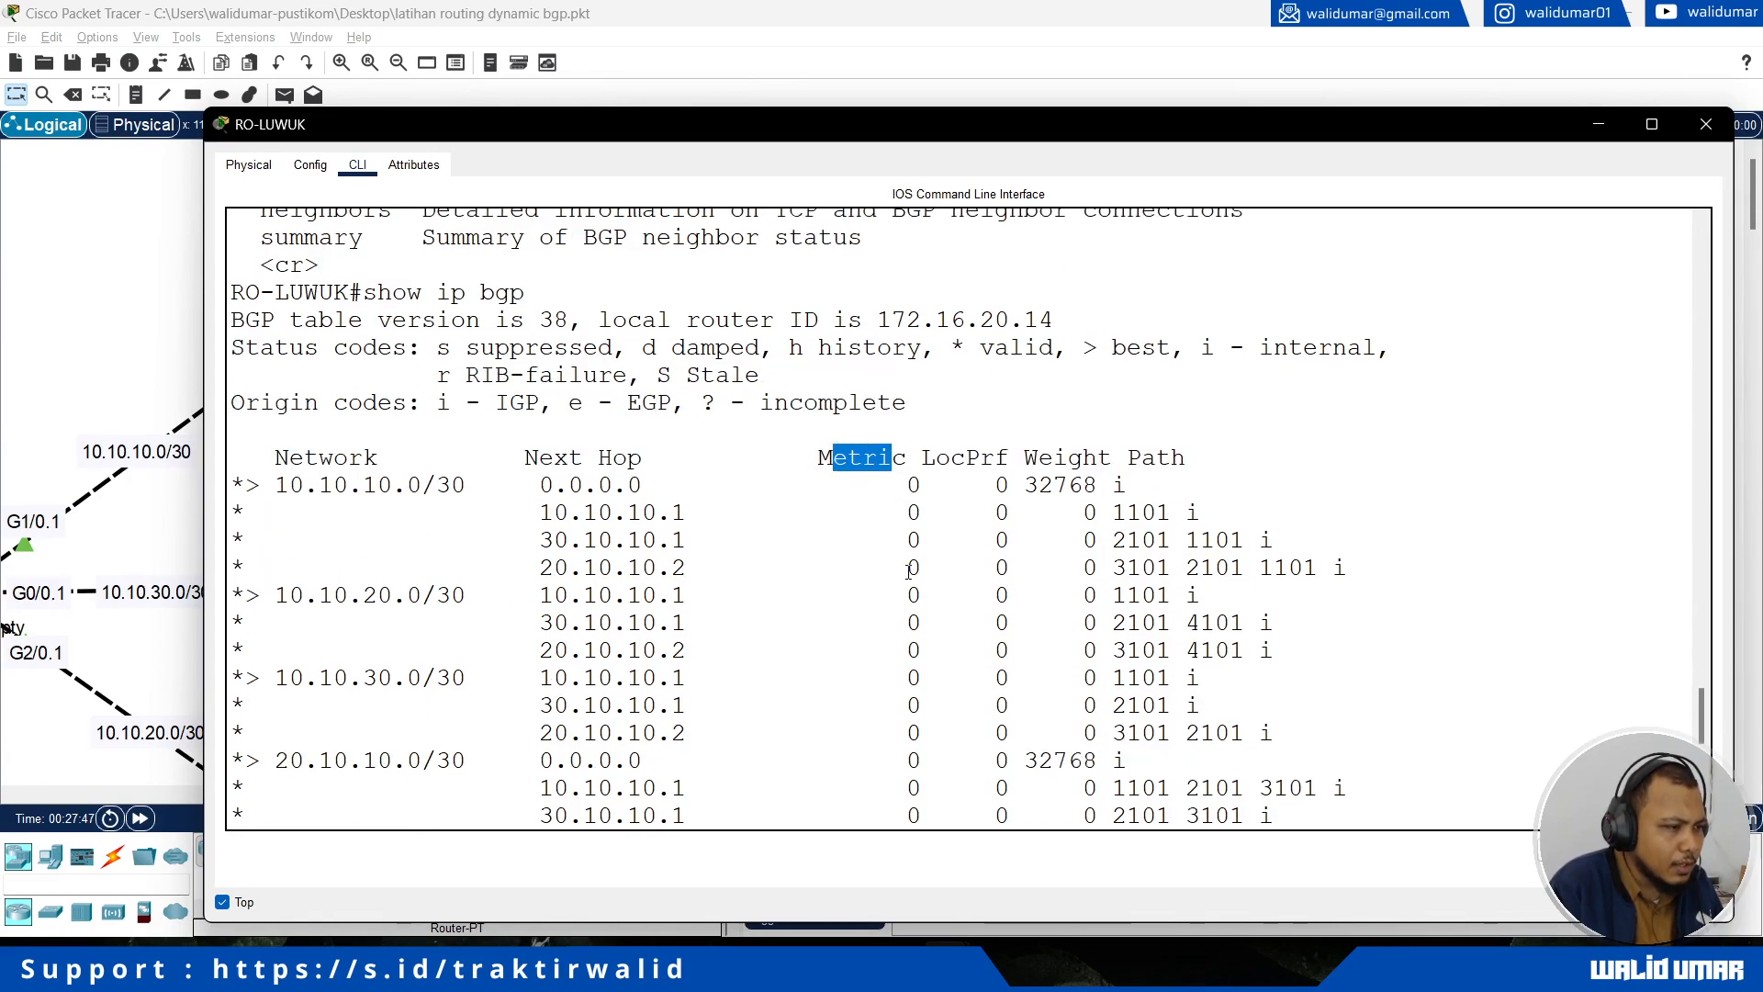
Step: Stop keeping RO-LUWUK's window on top of the topology and reopen its CLI at a wider size
left_click(109, 323)
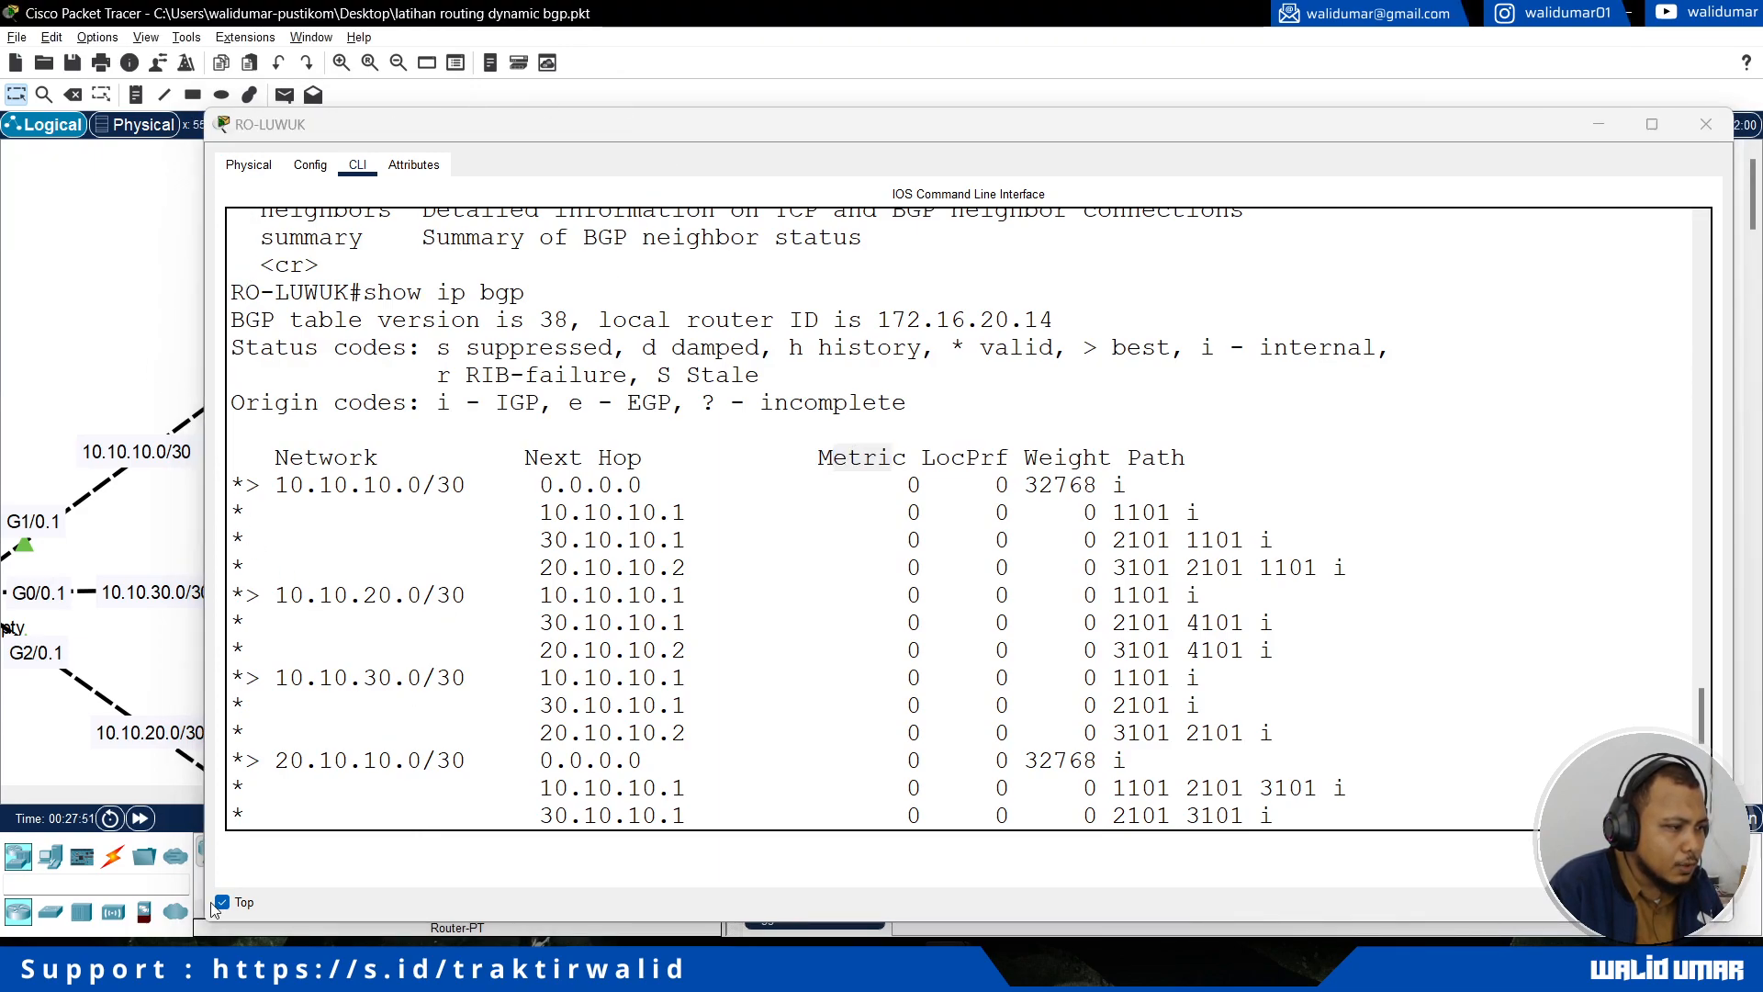
left_click(224, 901)
left_click(91, 370)
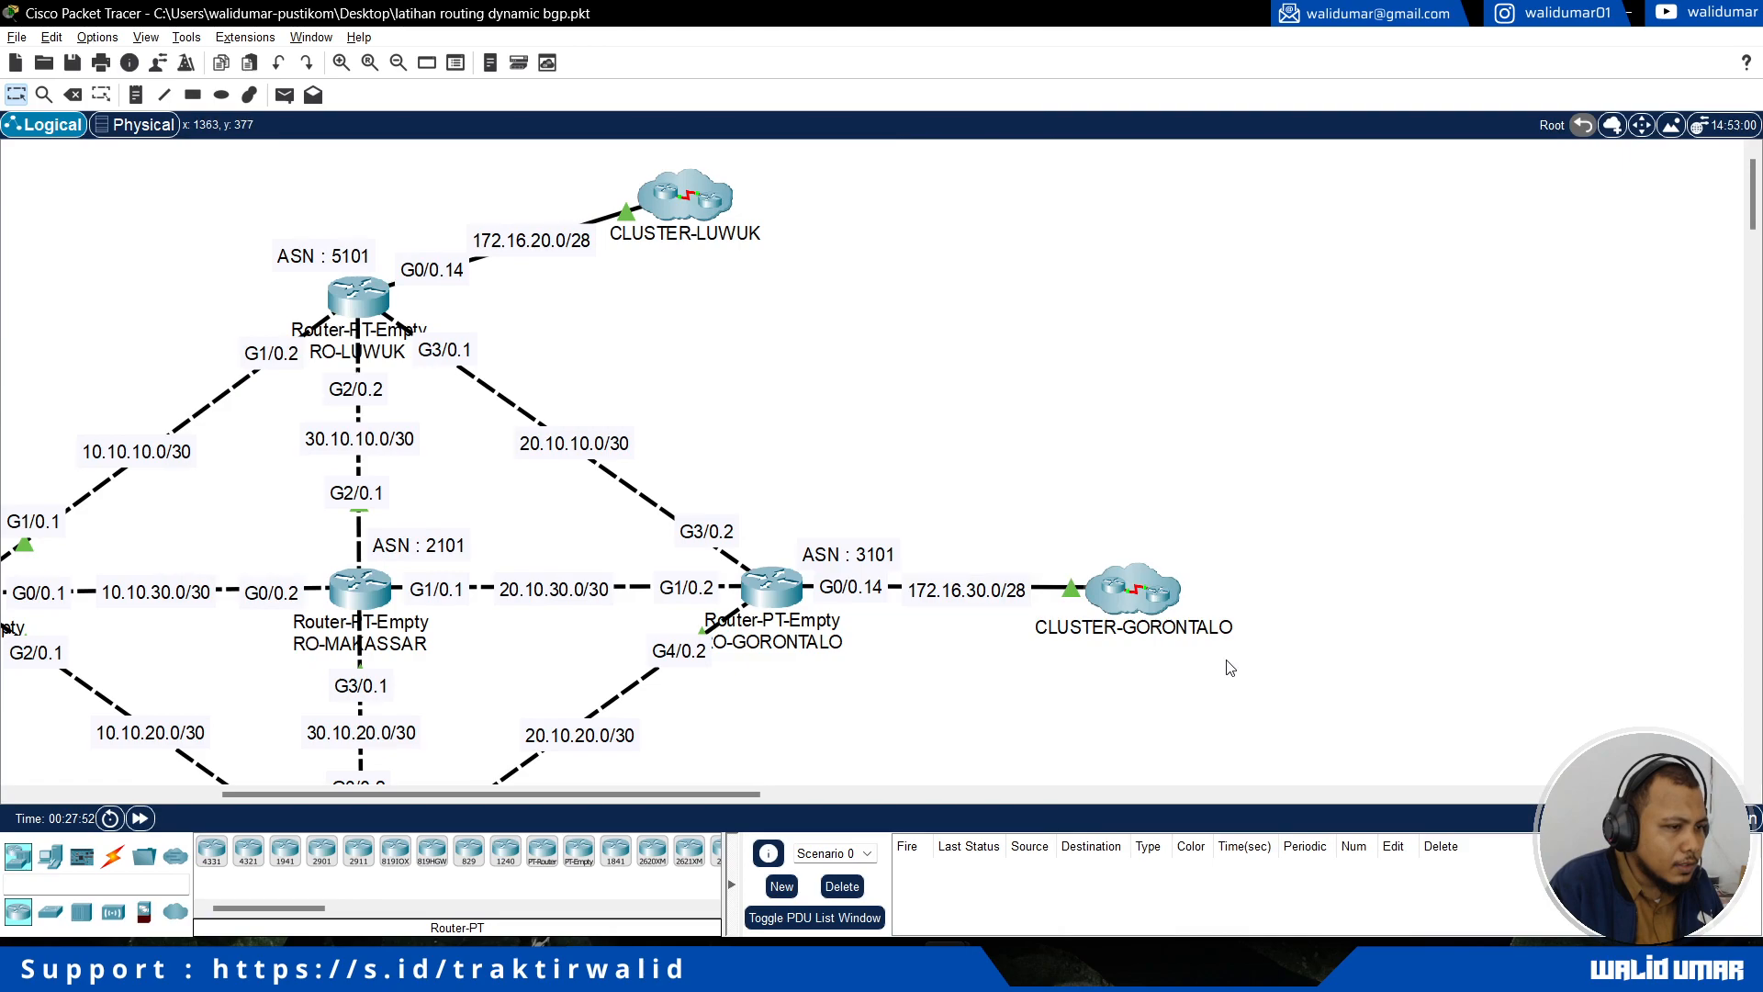
left_click(362, 299)
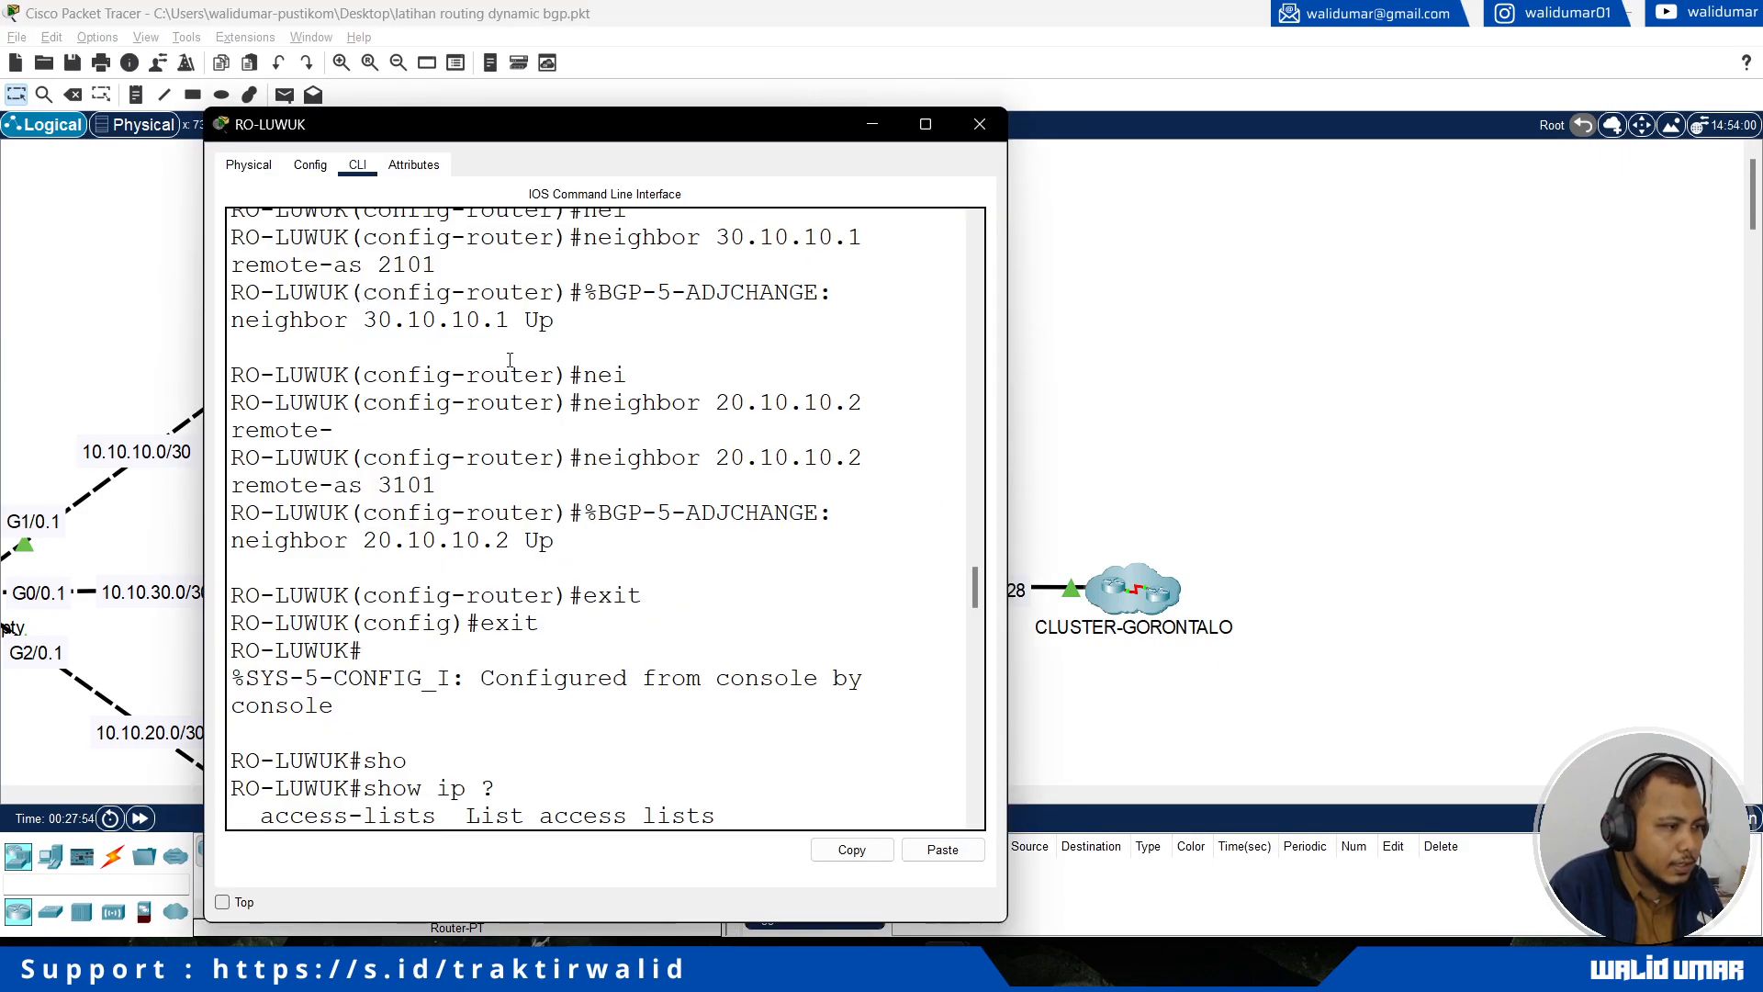
left_click_drag(1008, 627, 1405, 634)
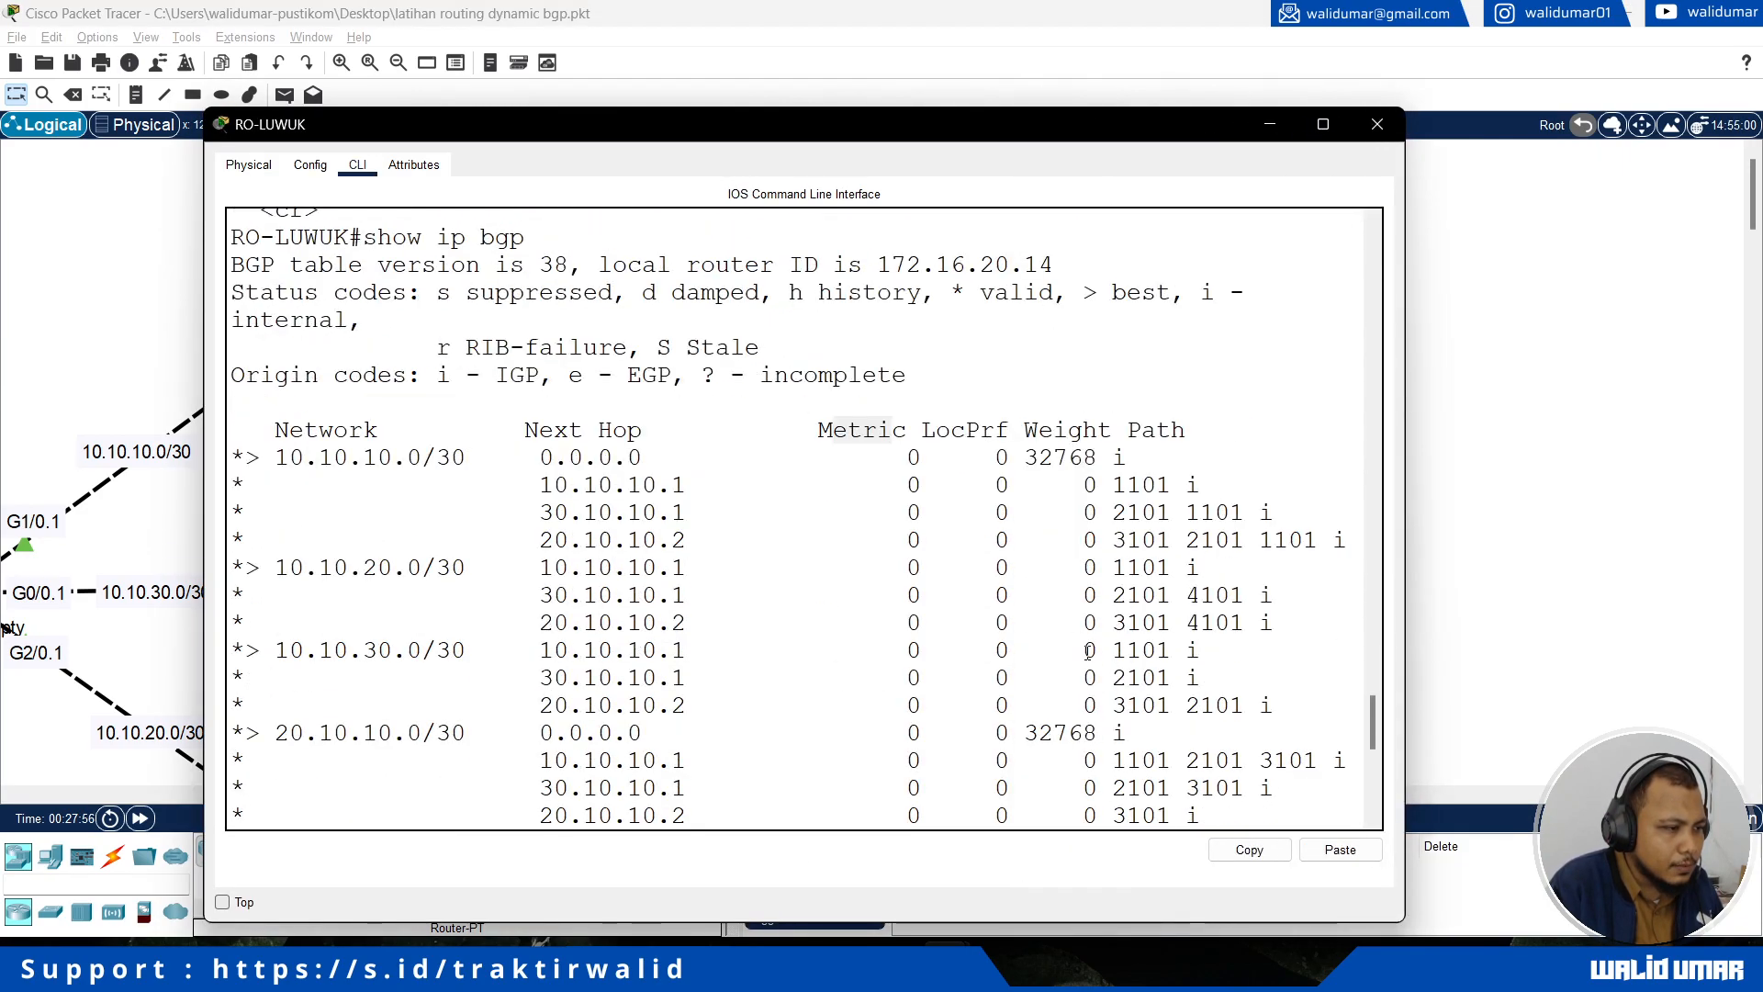
left_click(101, 316)
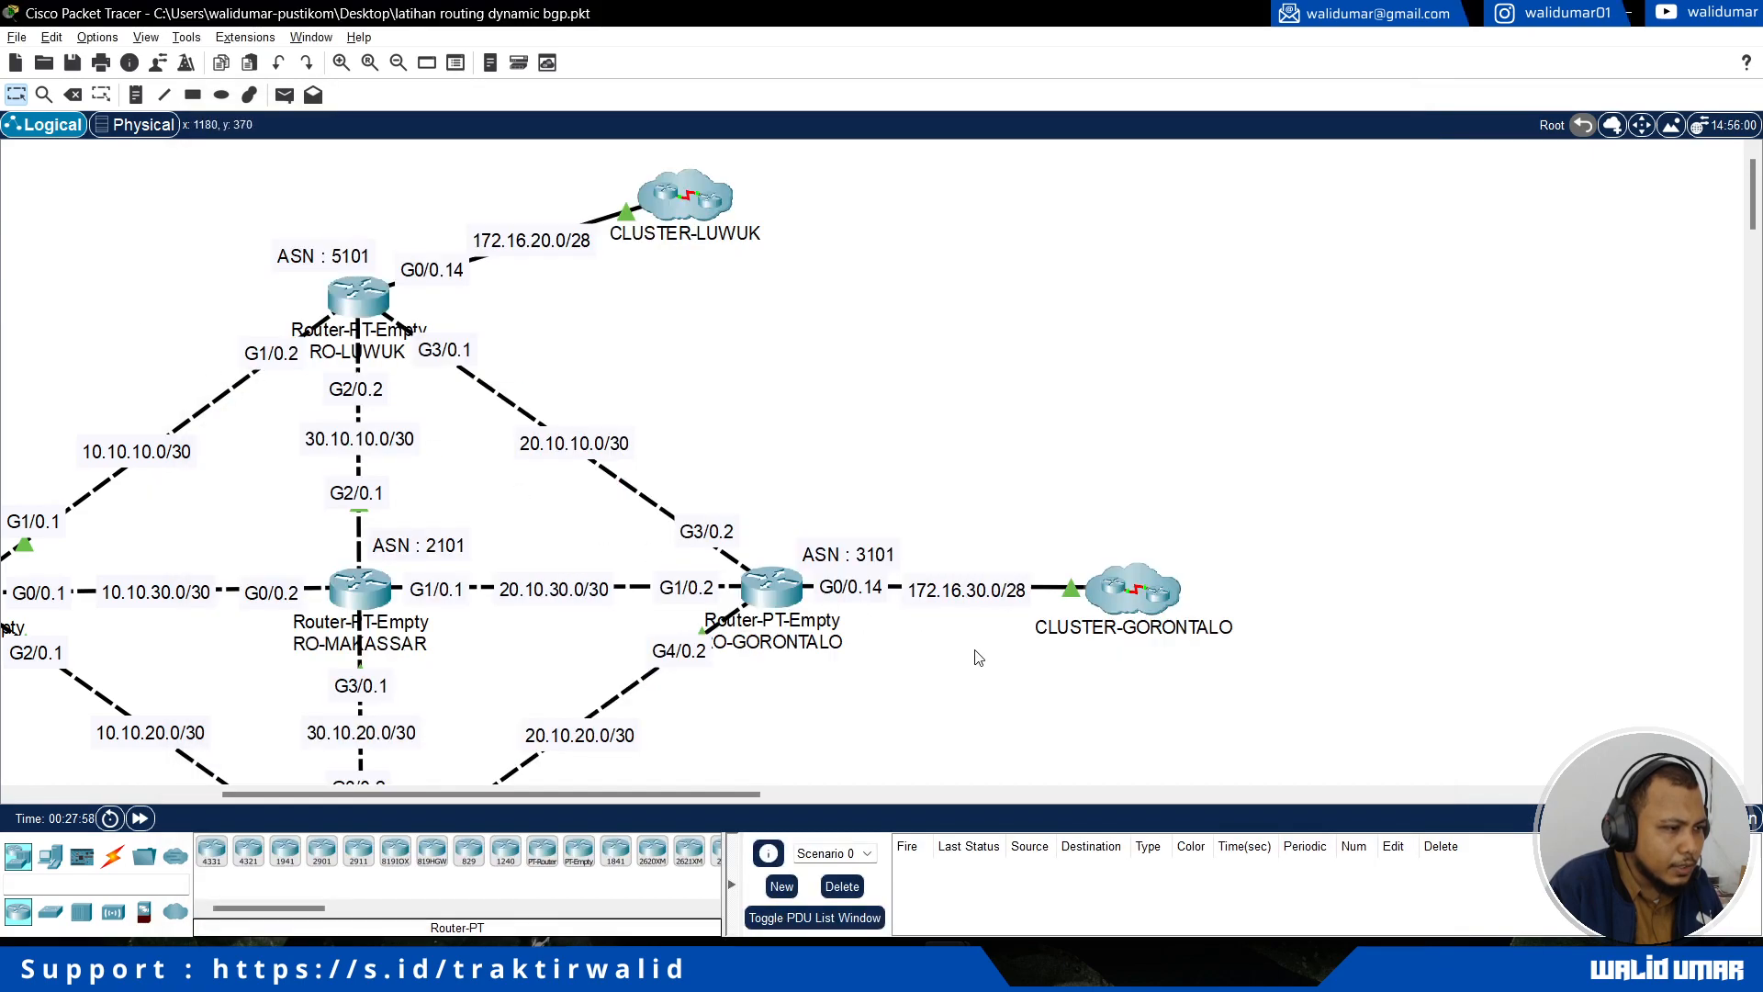
left_click(351, 286)
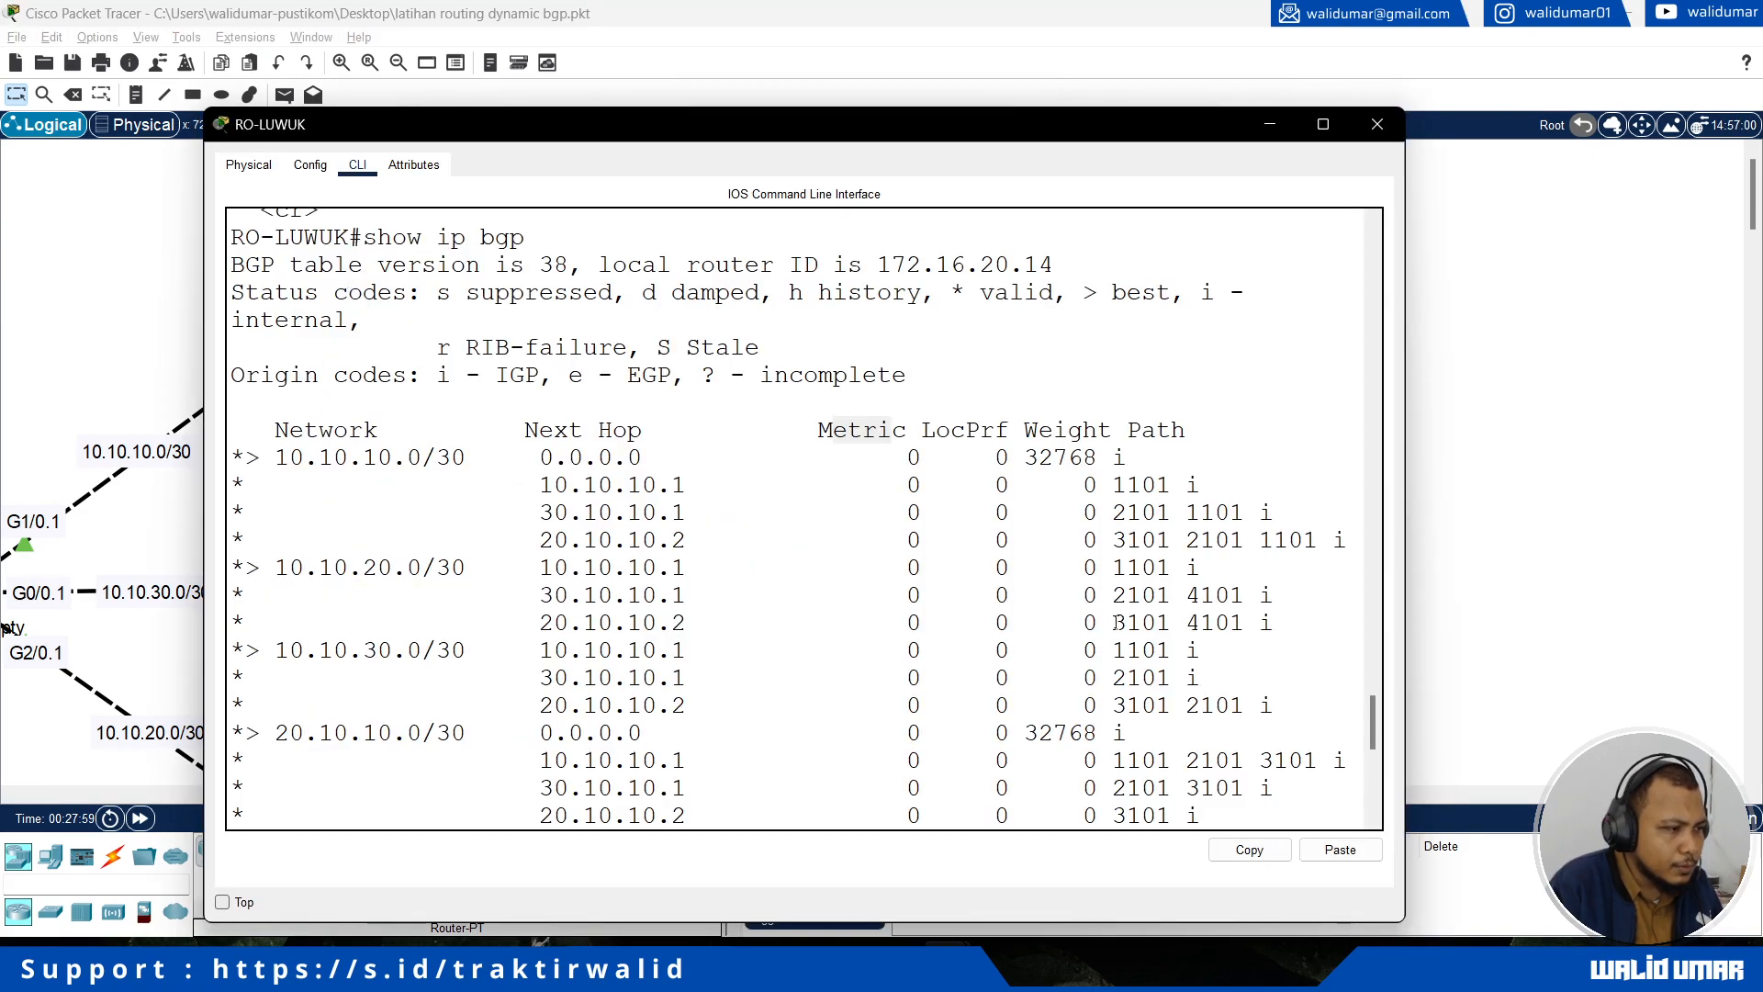
Step: Examine the 10.10.10.1 and 30.10.10.1 next hops for the 172.16.30.0/28 network in RO-LUWUK's BGP table
scroll(809, 709, "down", 1)
scroll(809, 710, "down", 8)
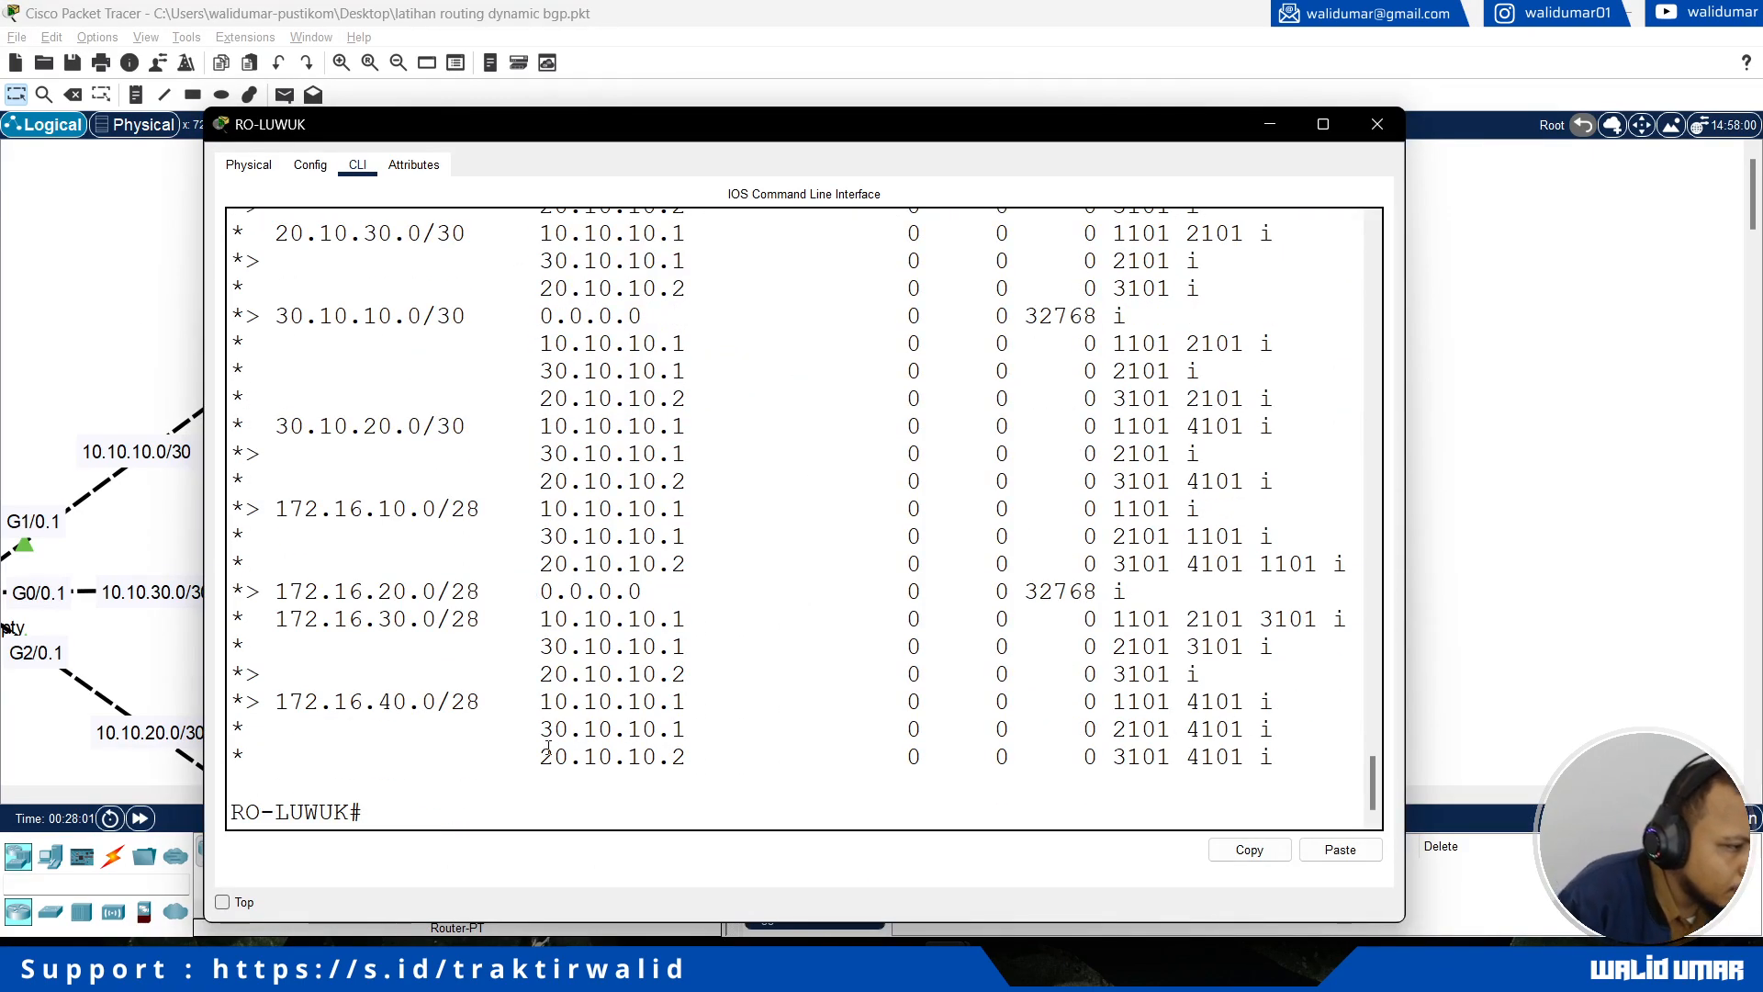
left_click_drag(367, 622, 469, 632)
left_click(562, 636)
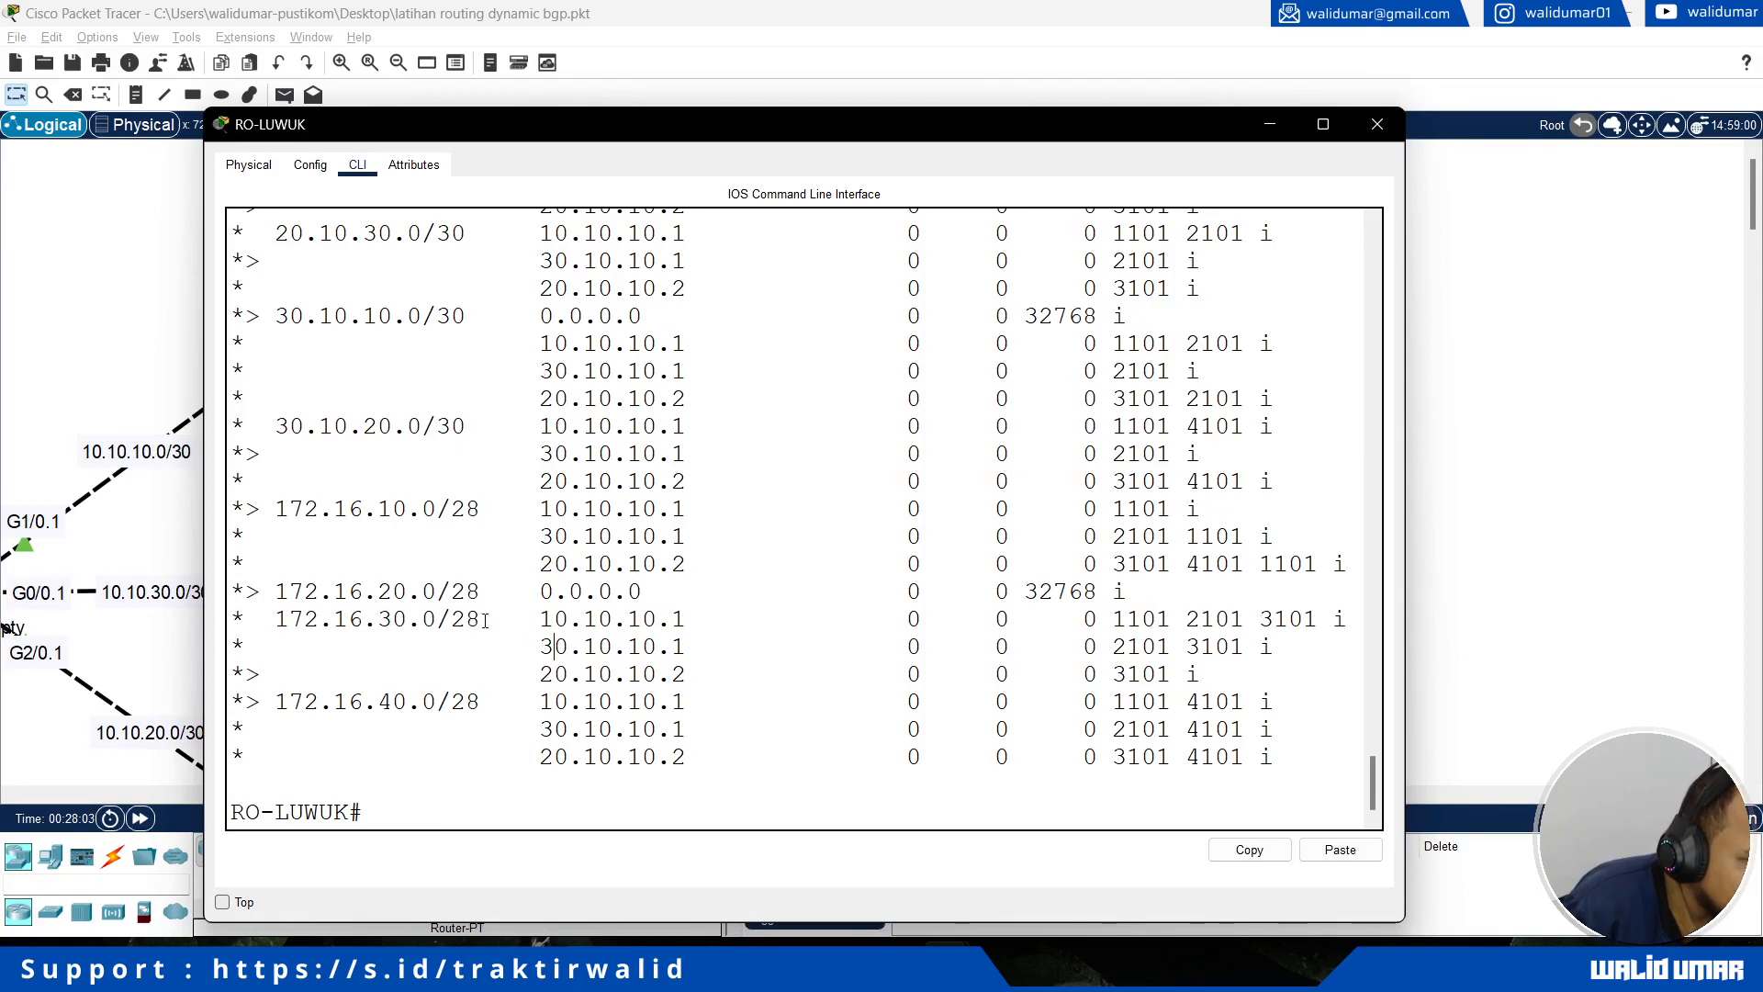
left_click_drag(283, 627, 690, 625)
left_click(549, 633)
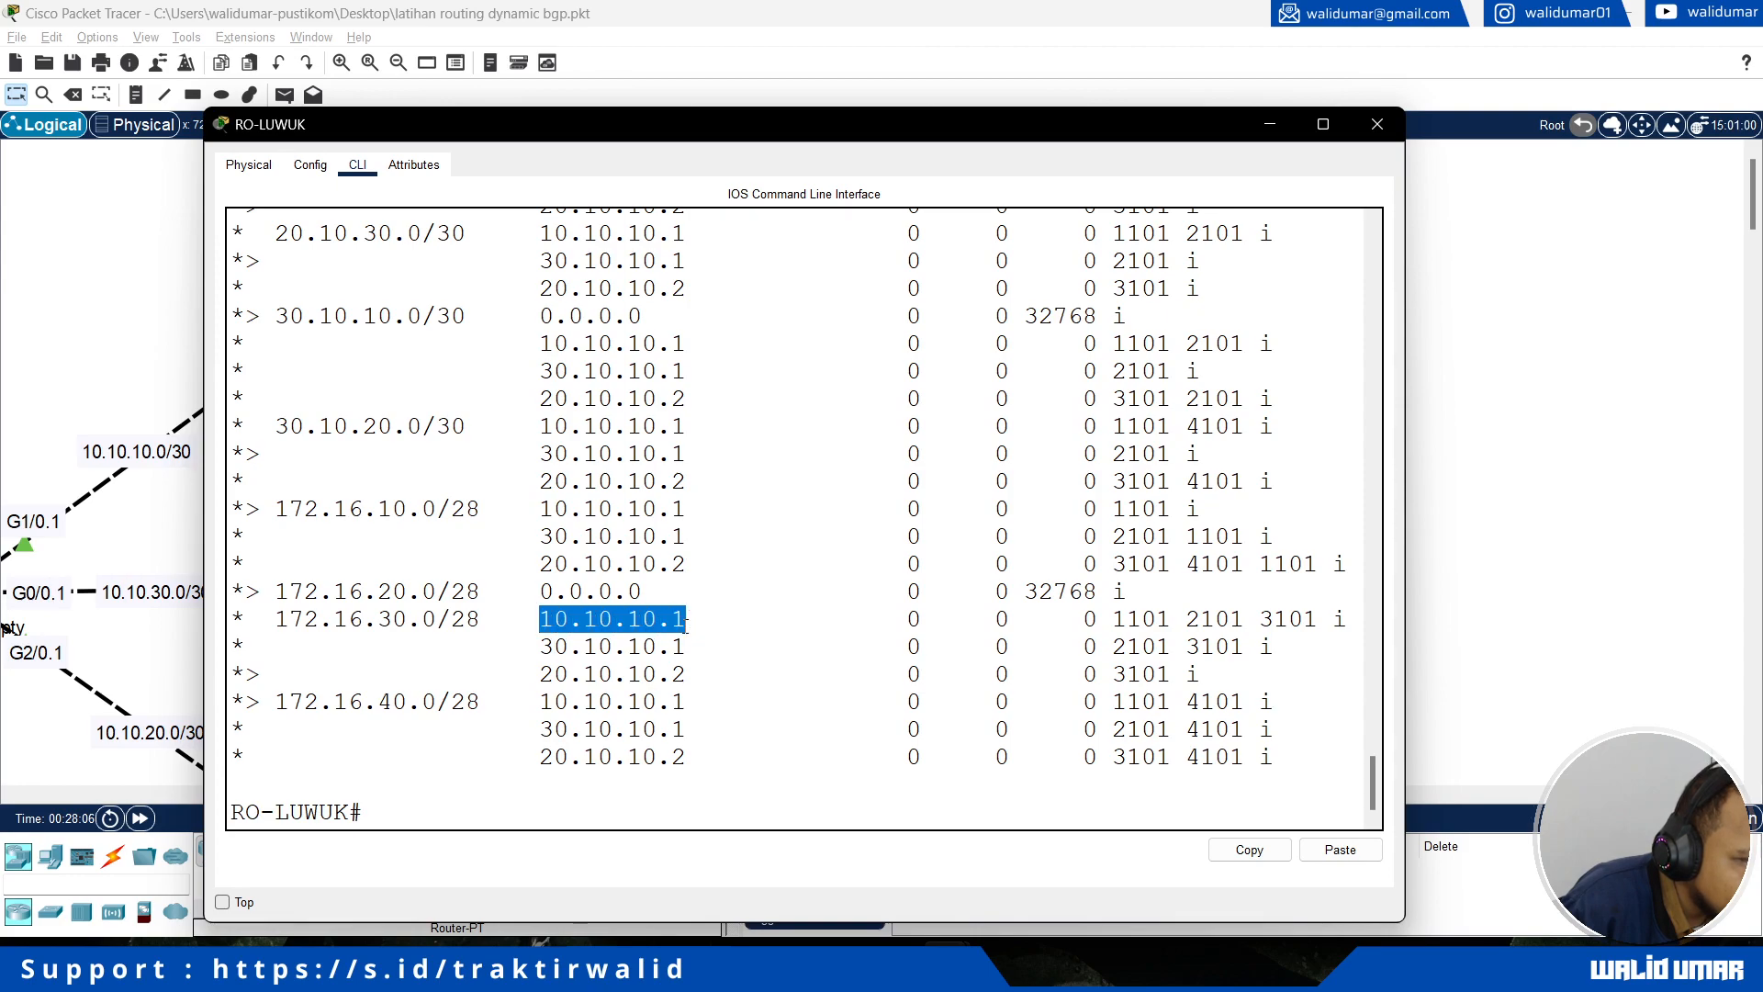
left_click(582, 648)
left_click_drag(549, 649, 687, 648)
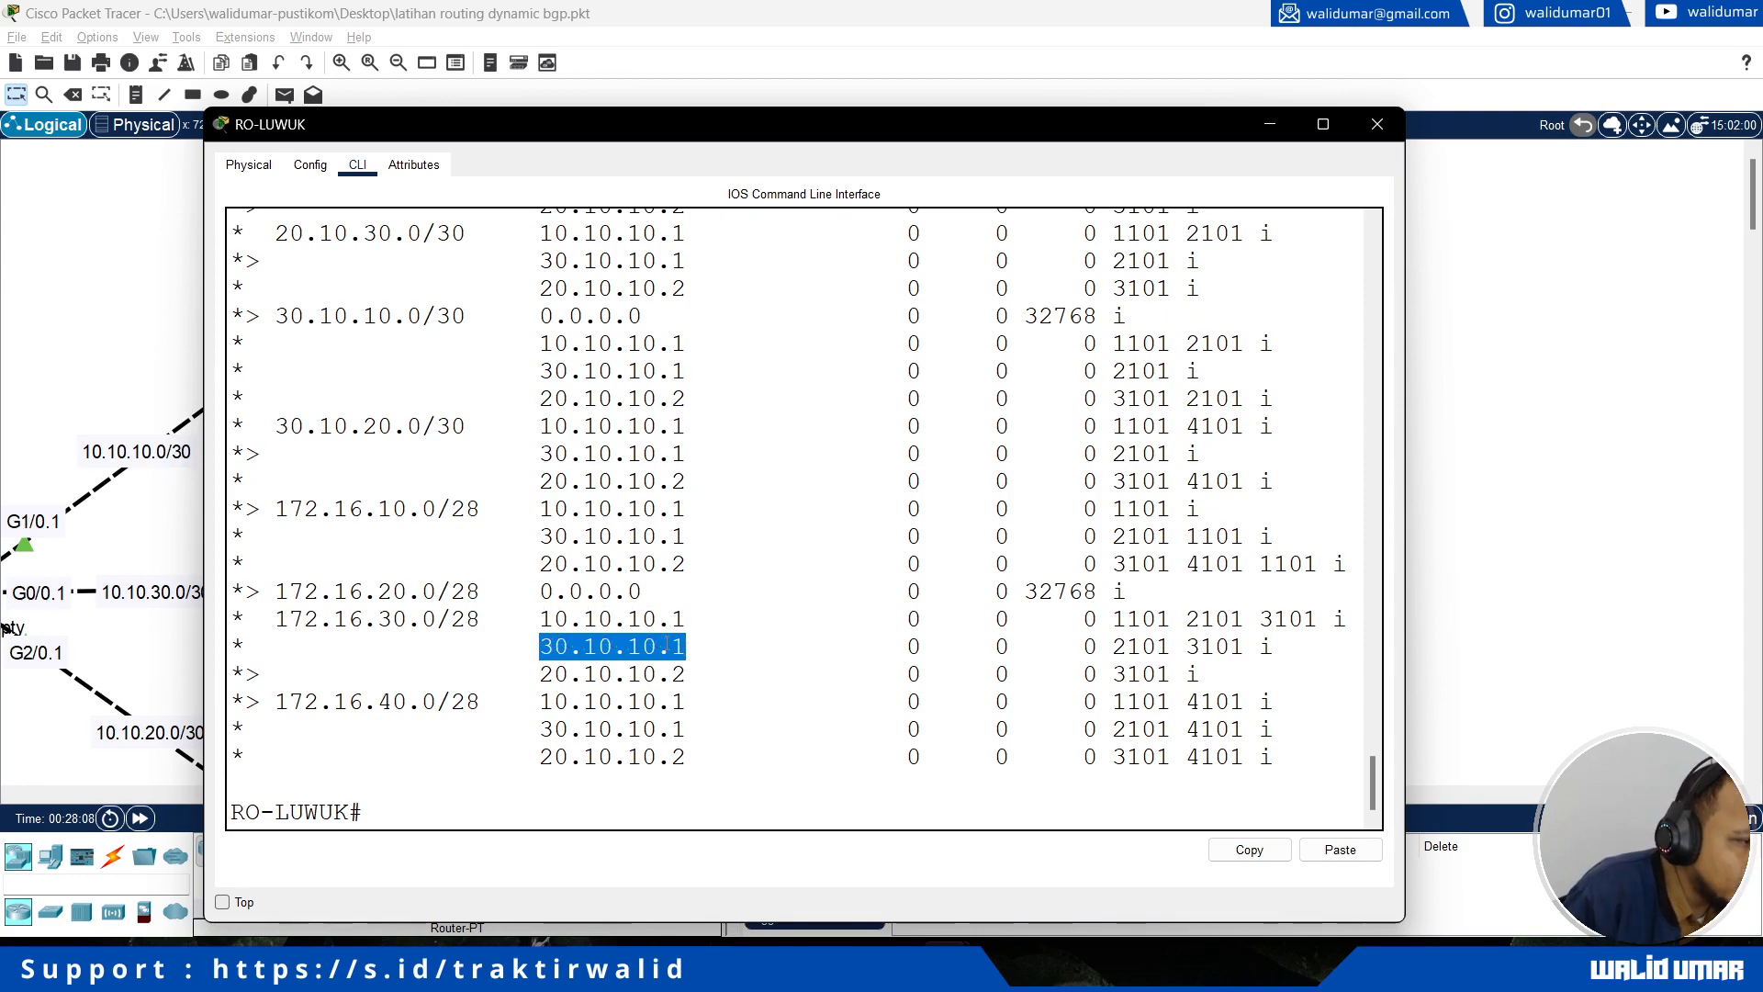
left_click_drag(540, 619, 689, 649)
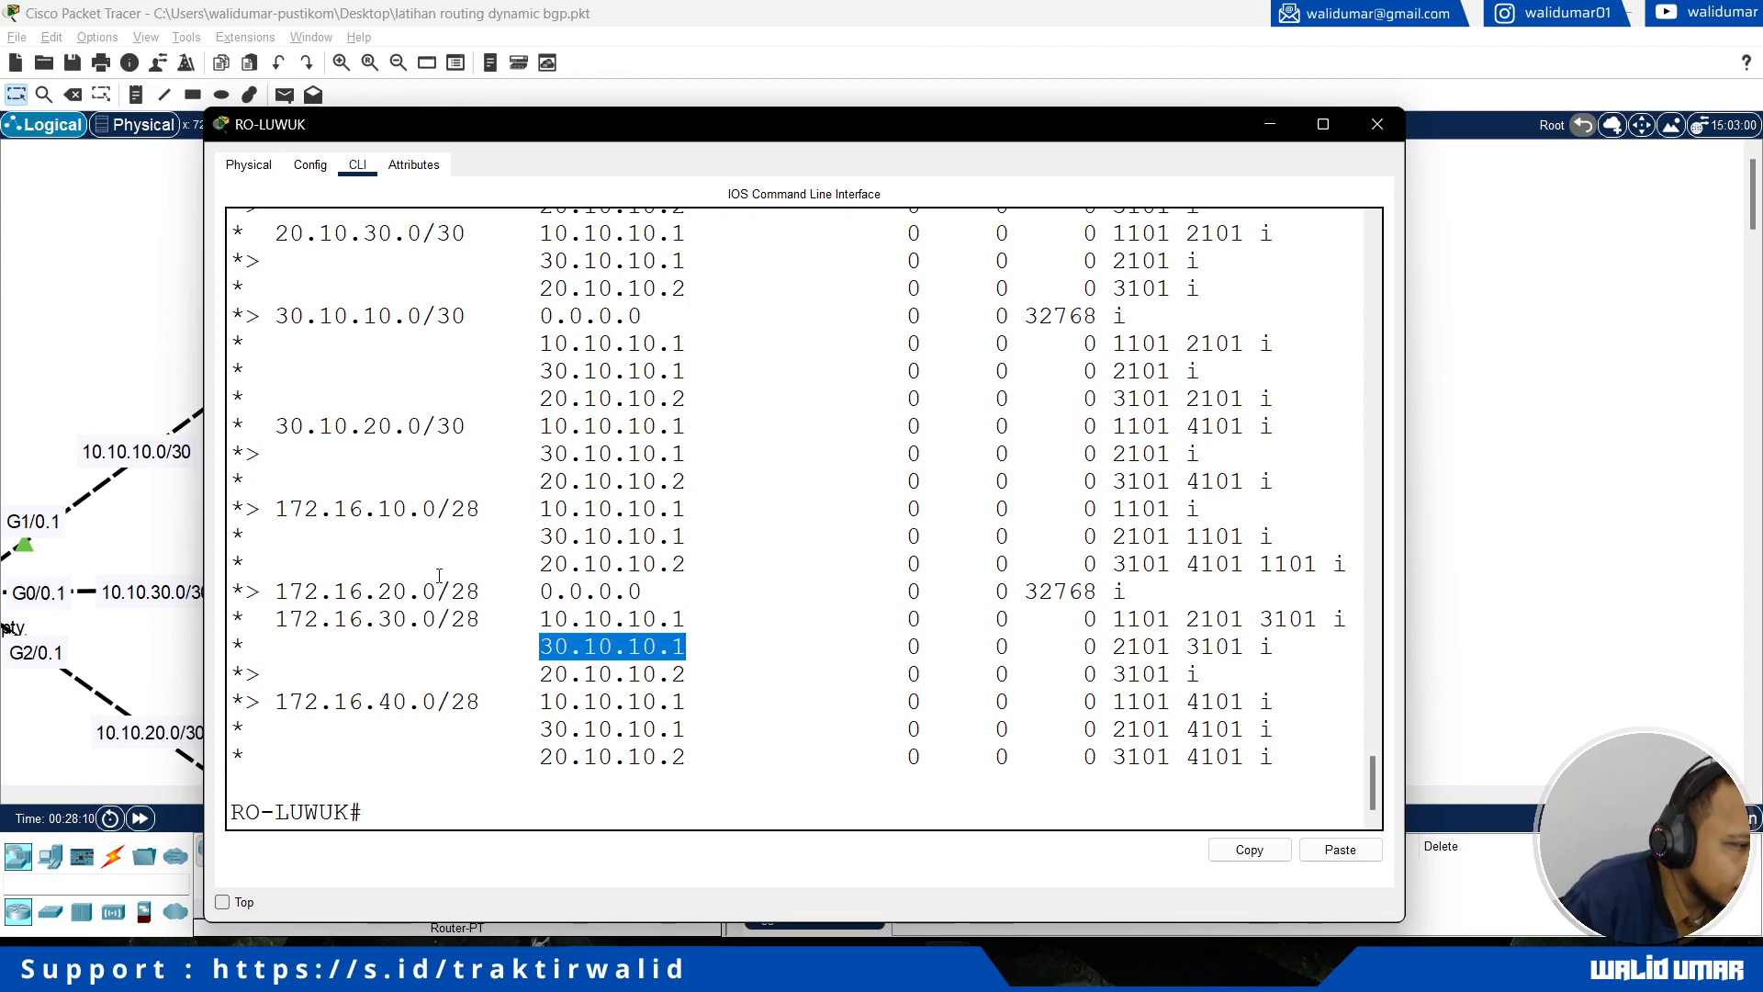
Step: Compare the 30.10.10.1 next hop for 172.16.30.0/28 with the router links in the topology
left_click(107, 371)
key("alt+Tab")
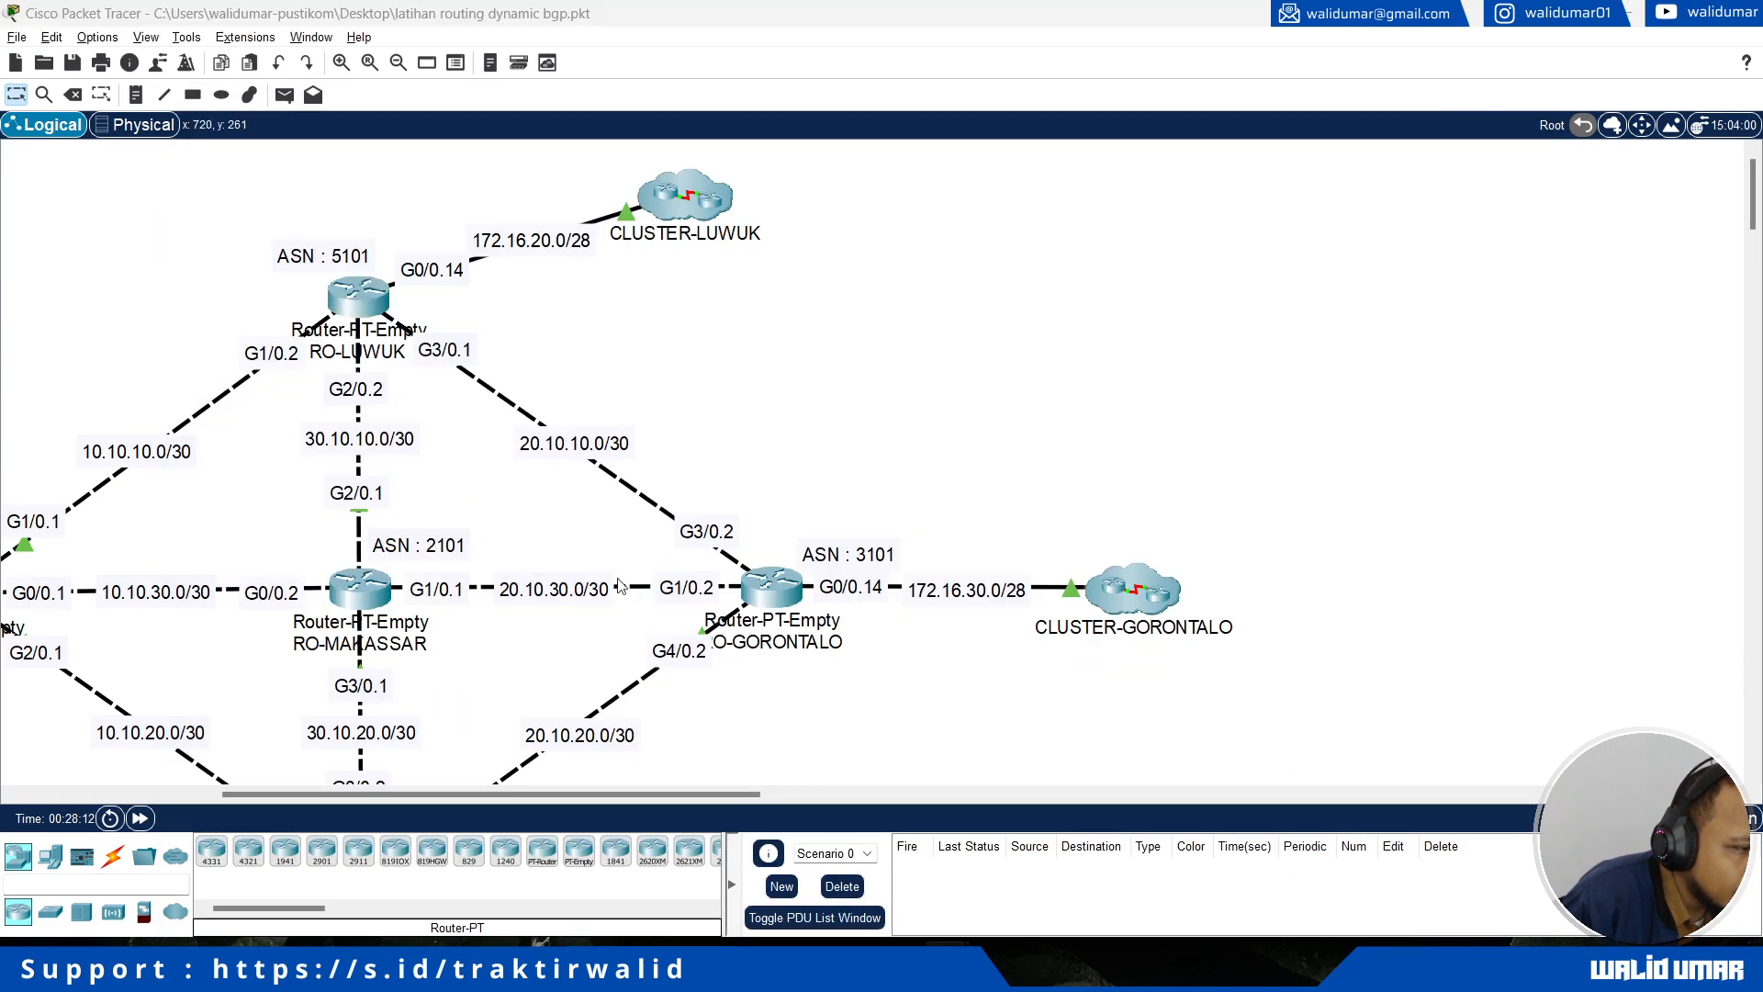
left_click_drag(554, 621, 658, 621)
key("alt+Tab")
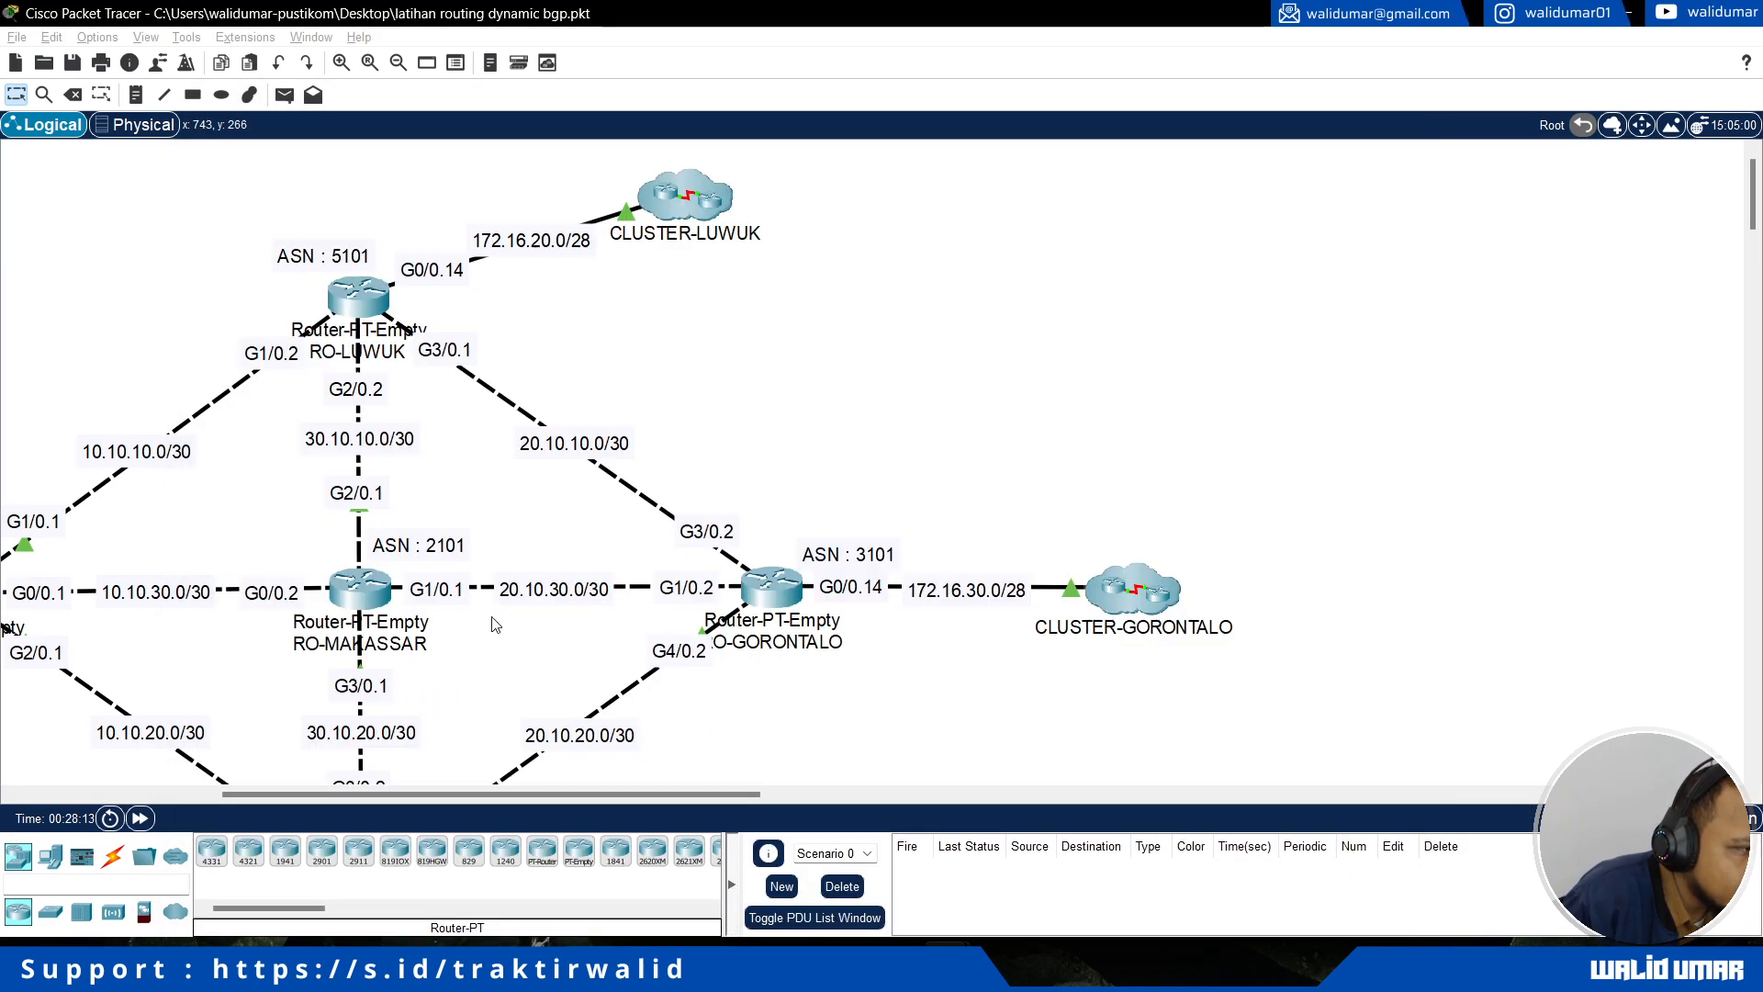
key("alt+Tab")
left_click_drag(541, 647, 693, 647)
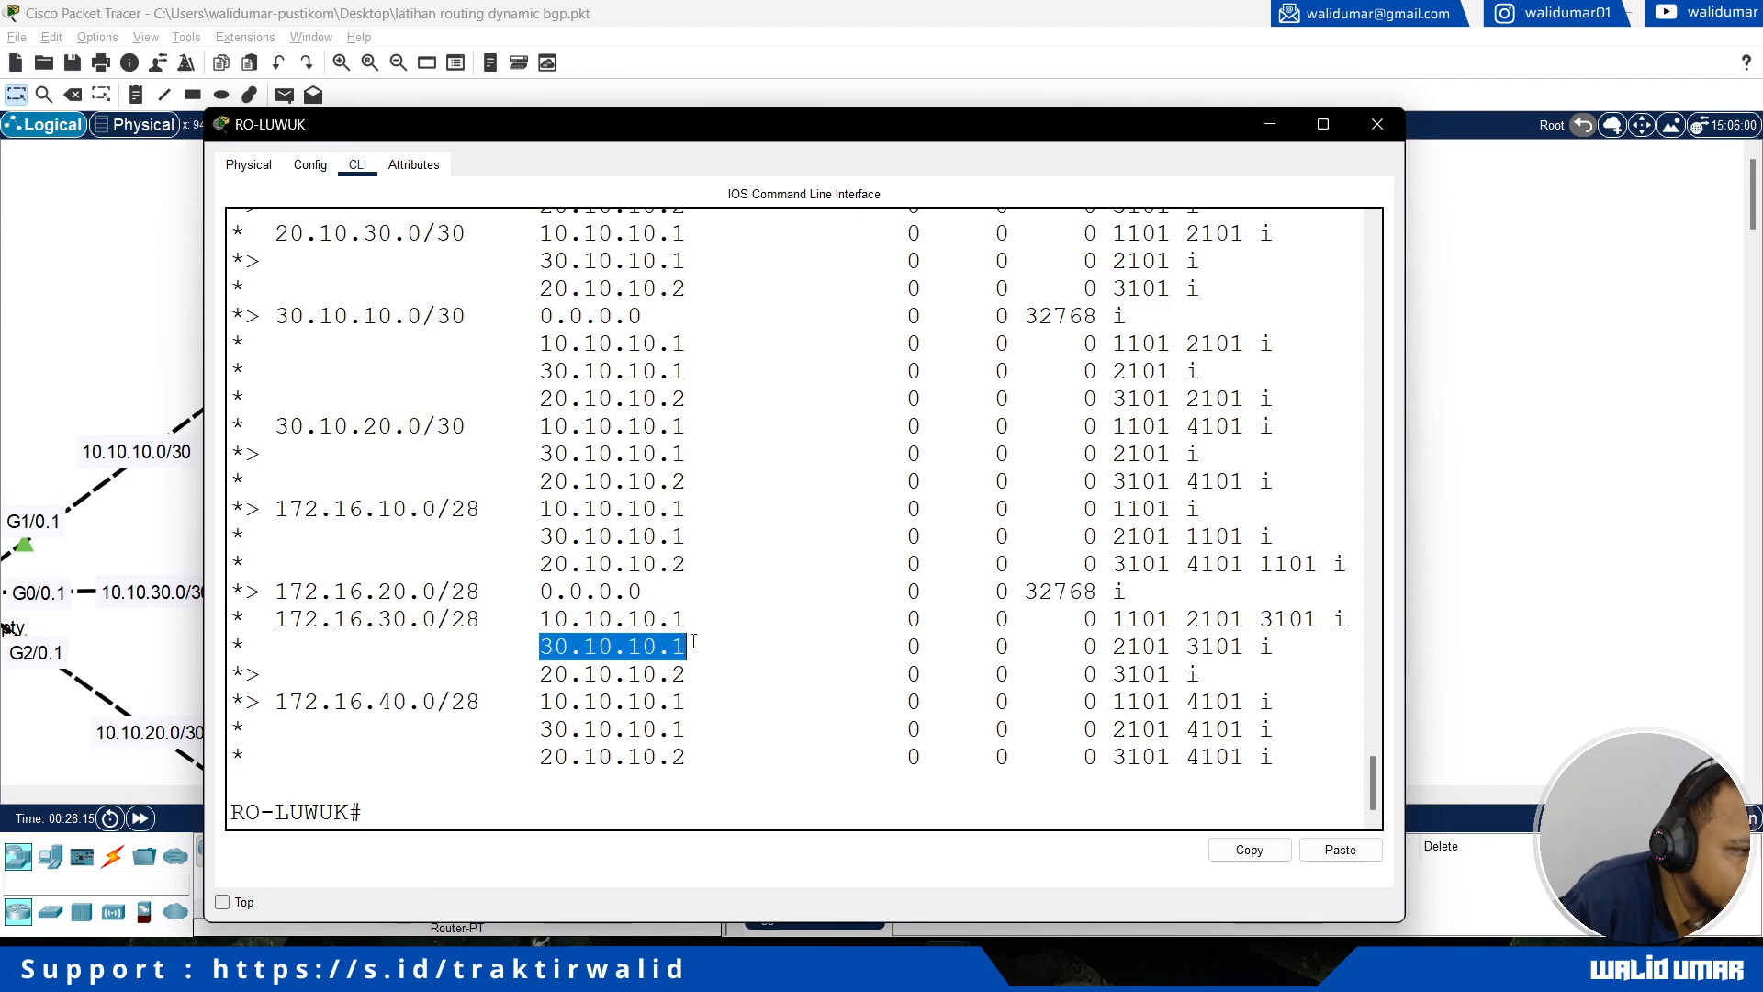
key("alt+Tab")
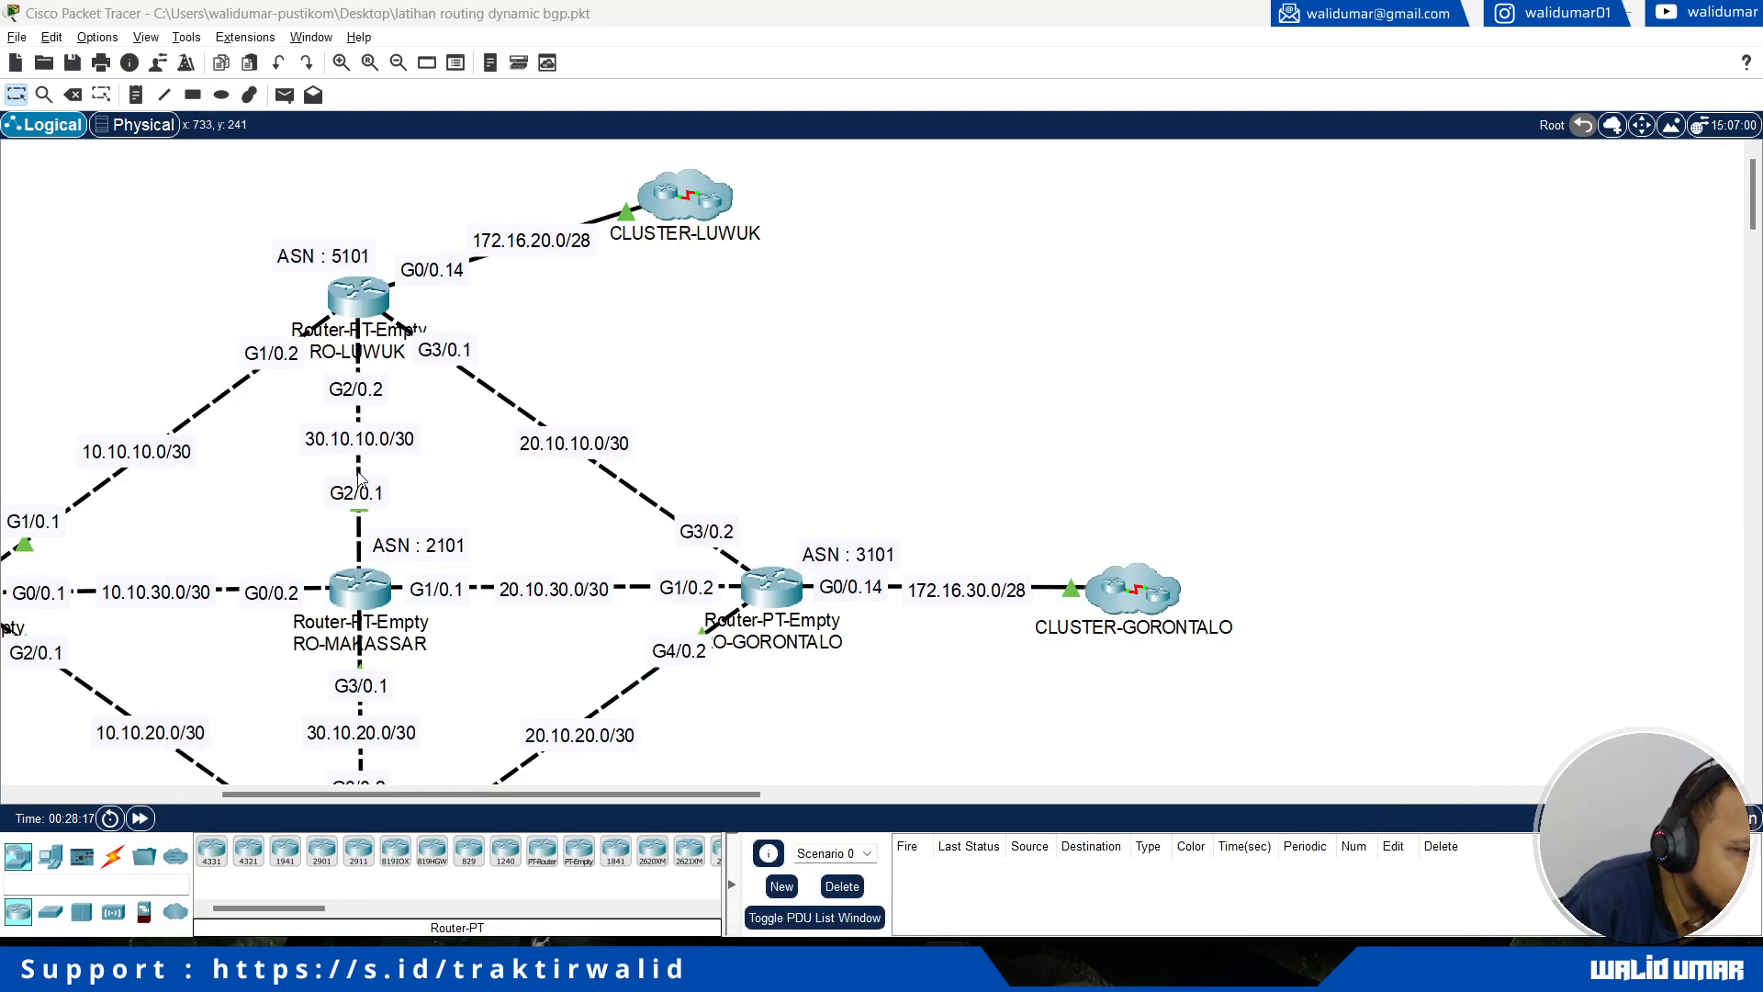
key("alt+Tab")
Step: Review the 20.10.10.2 and alternative next hops for 172.16.30.0/28 and maximize the RO-LUWUK window
left_click_drag(533, 676, 686, 670)
left_click(685, 672)
left_click_drag(541, 619, 685, 658)
left_click(683, 659)
left_click(1324, 124)
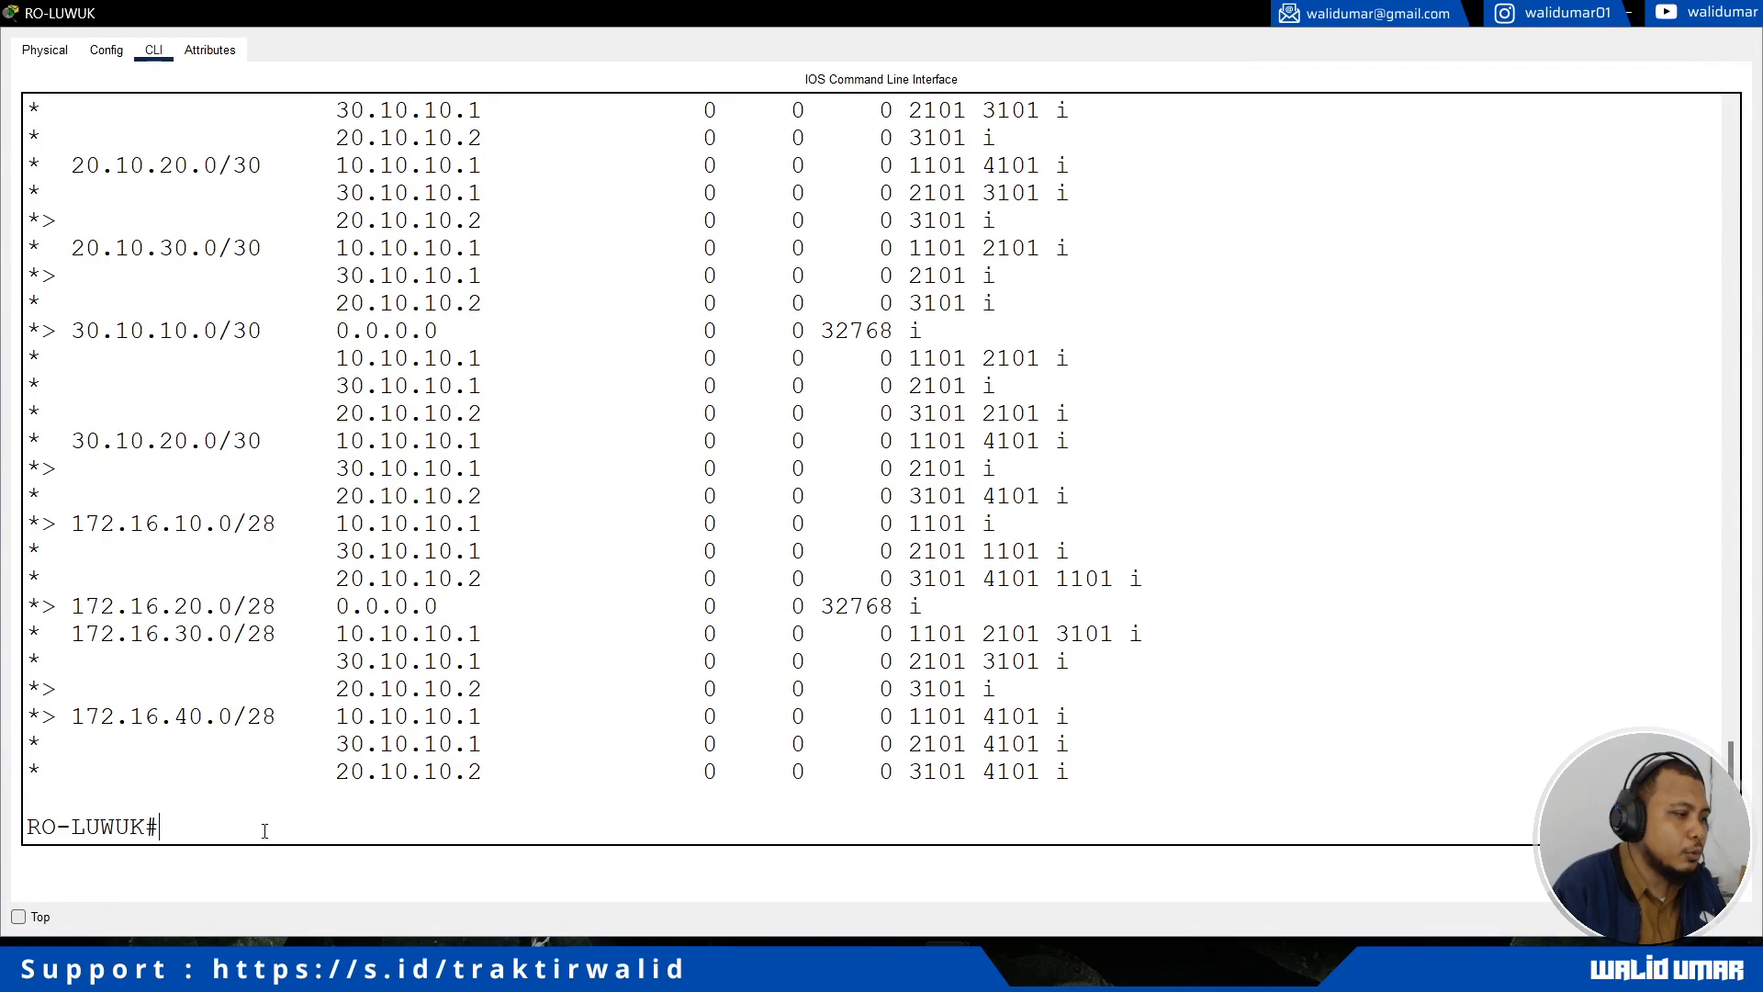
Step: List the available show ip bgp options on RO-LUWUK and display its BGP summary
key("Up")
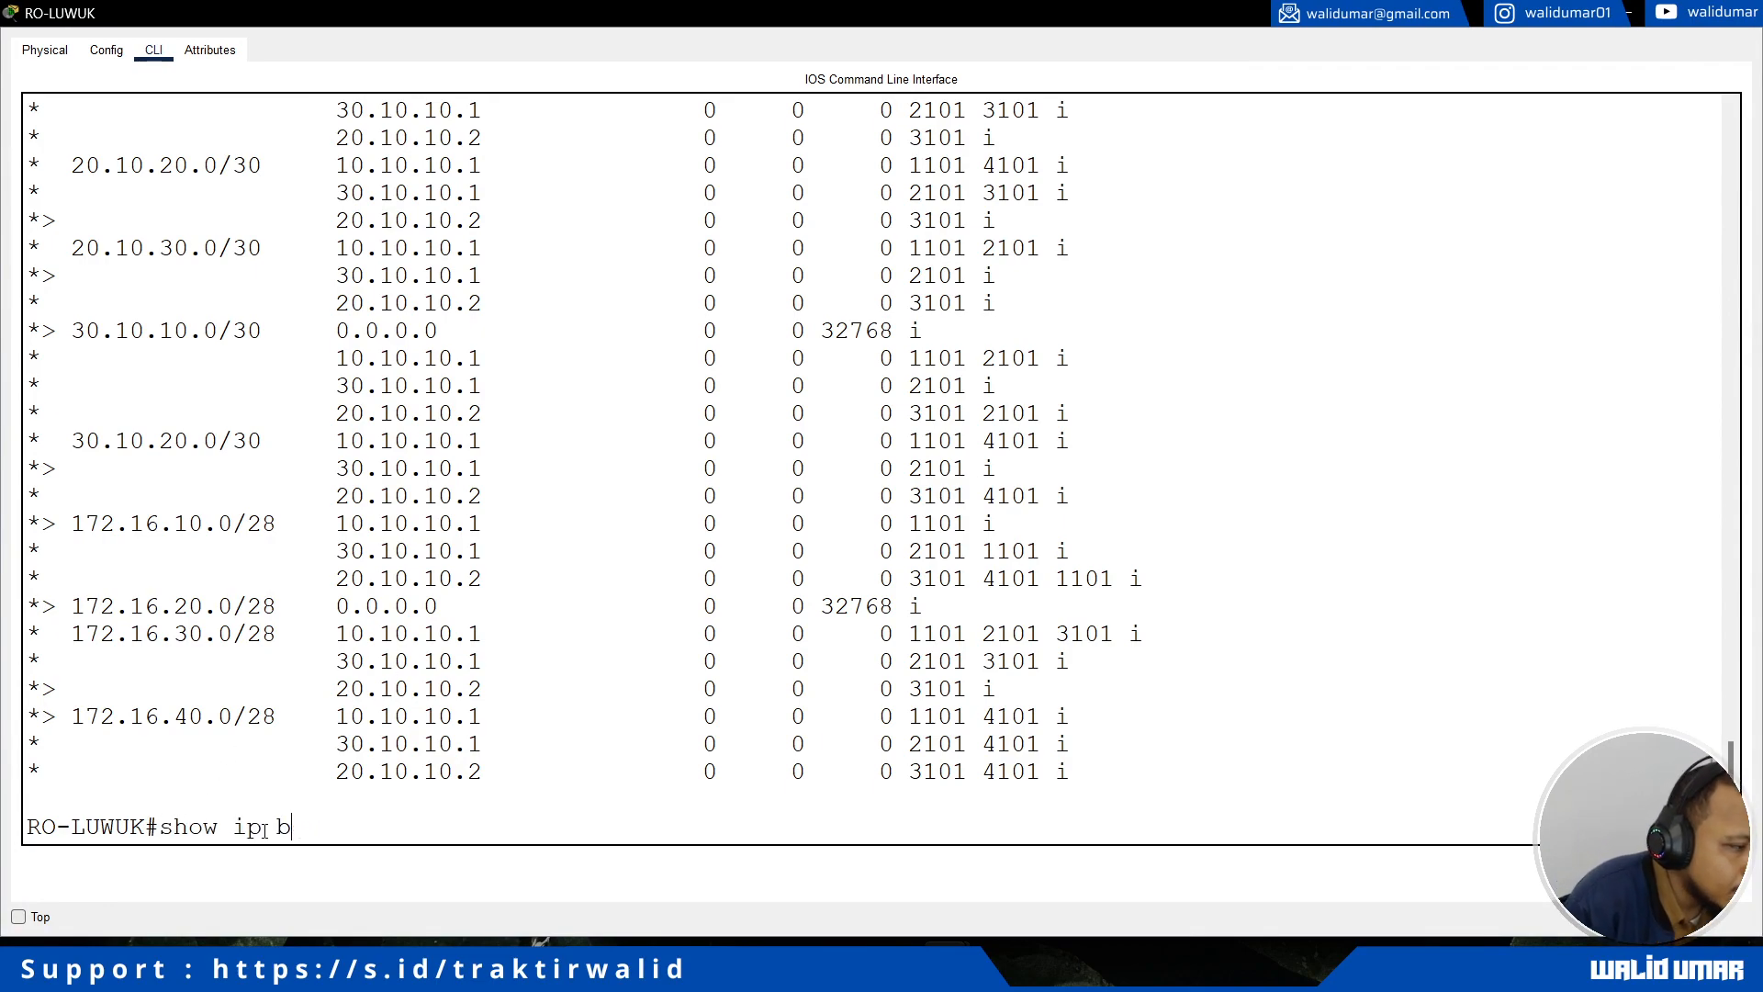
type("bgp")
key("Tab")
type("?")
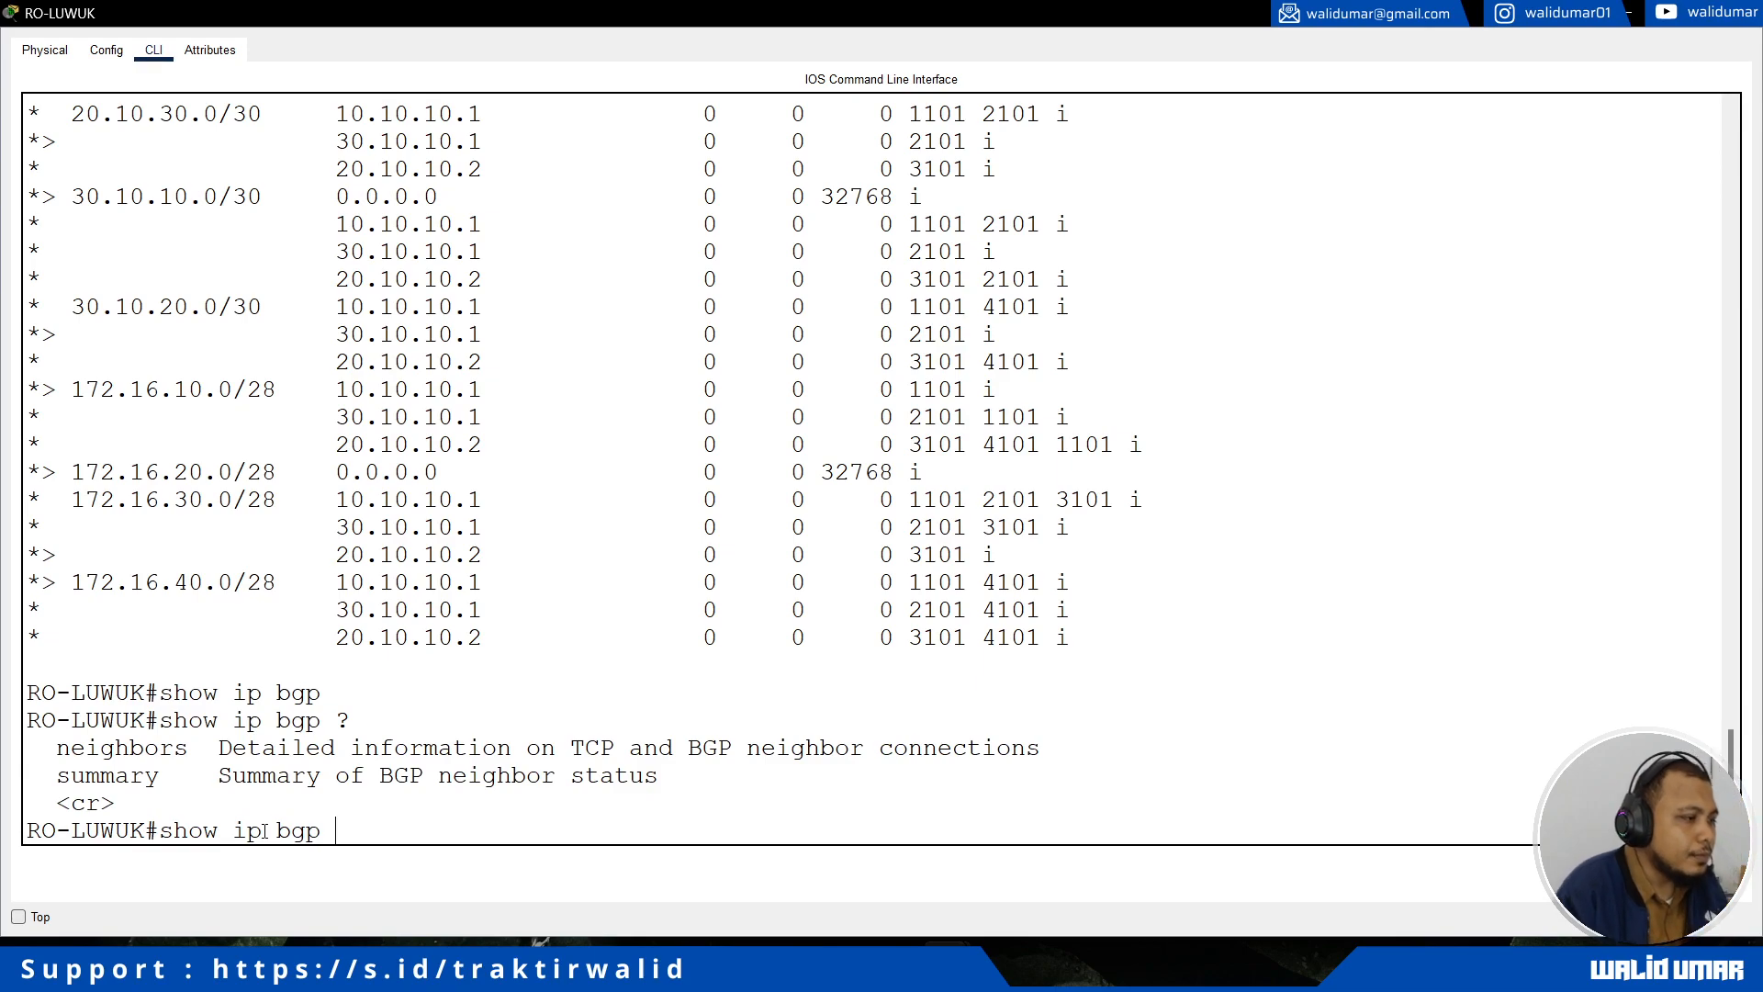
scroll(315, 547, "up", 2)
scroll(315, 547, "down", 2)
type("sum")
key("Tab")
key("Return")
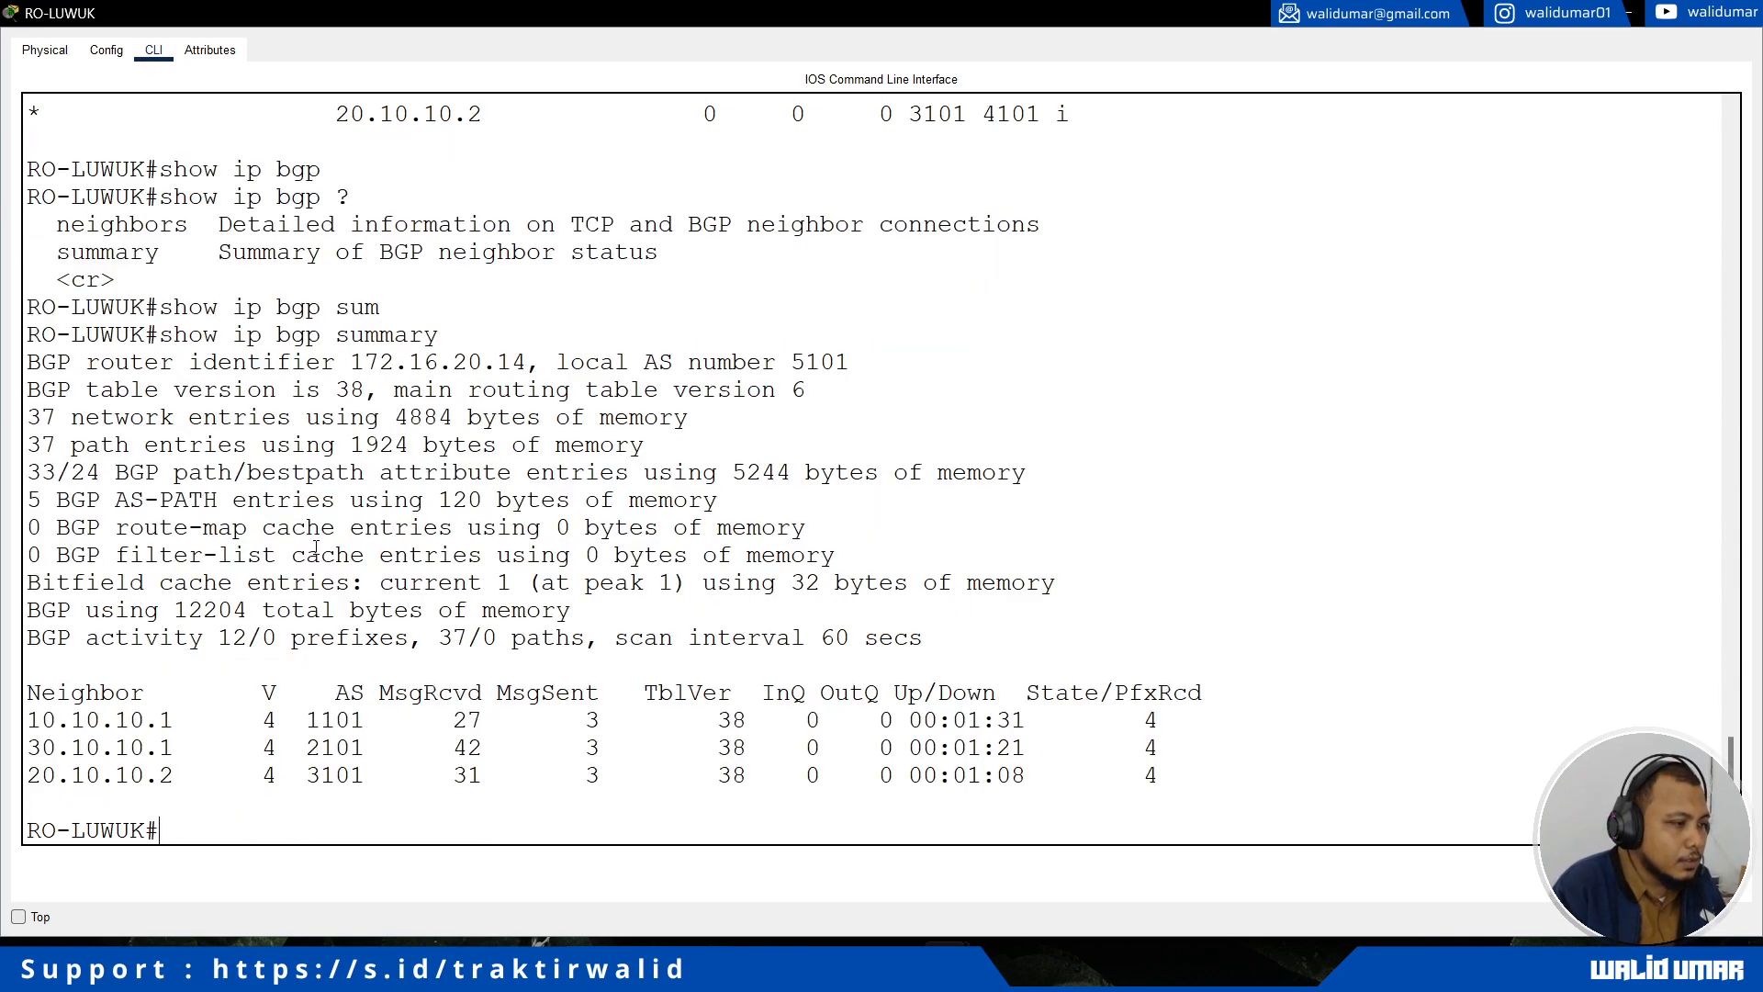
Step: Examine the neighbor addresses and their AS numbers in RO-LUWUK's BGP summary
left_click_drag(42, 720, 166, 779)
left_click(103, 725)
left_click_drag(30, 722, 86, 782)
left_click(207, 751)
left_click_drag(313, 720, 485, 777)
left_click(469, 767)
Step: Review the network, path, bestpath attribute and AS-PATH entry lines in RO-LUWUK's BGP summary
left_click_drag(48, 411, 190, 609)
left_click(142, 493)
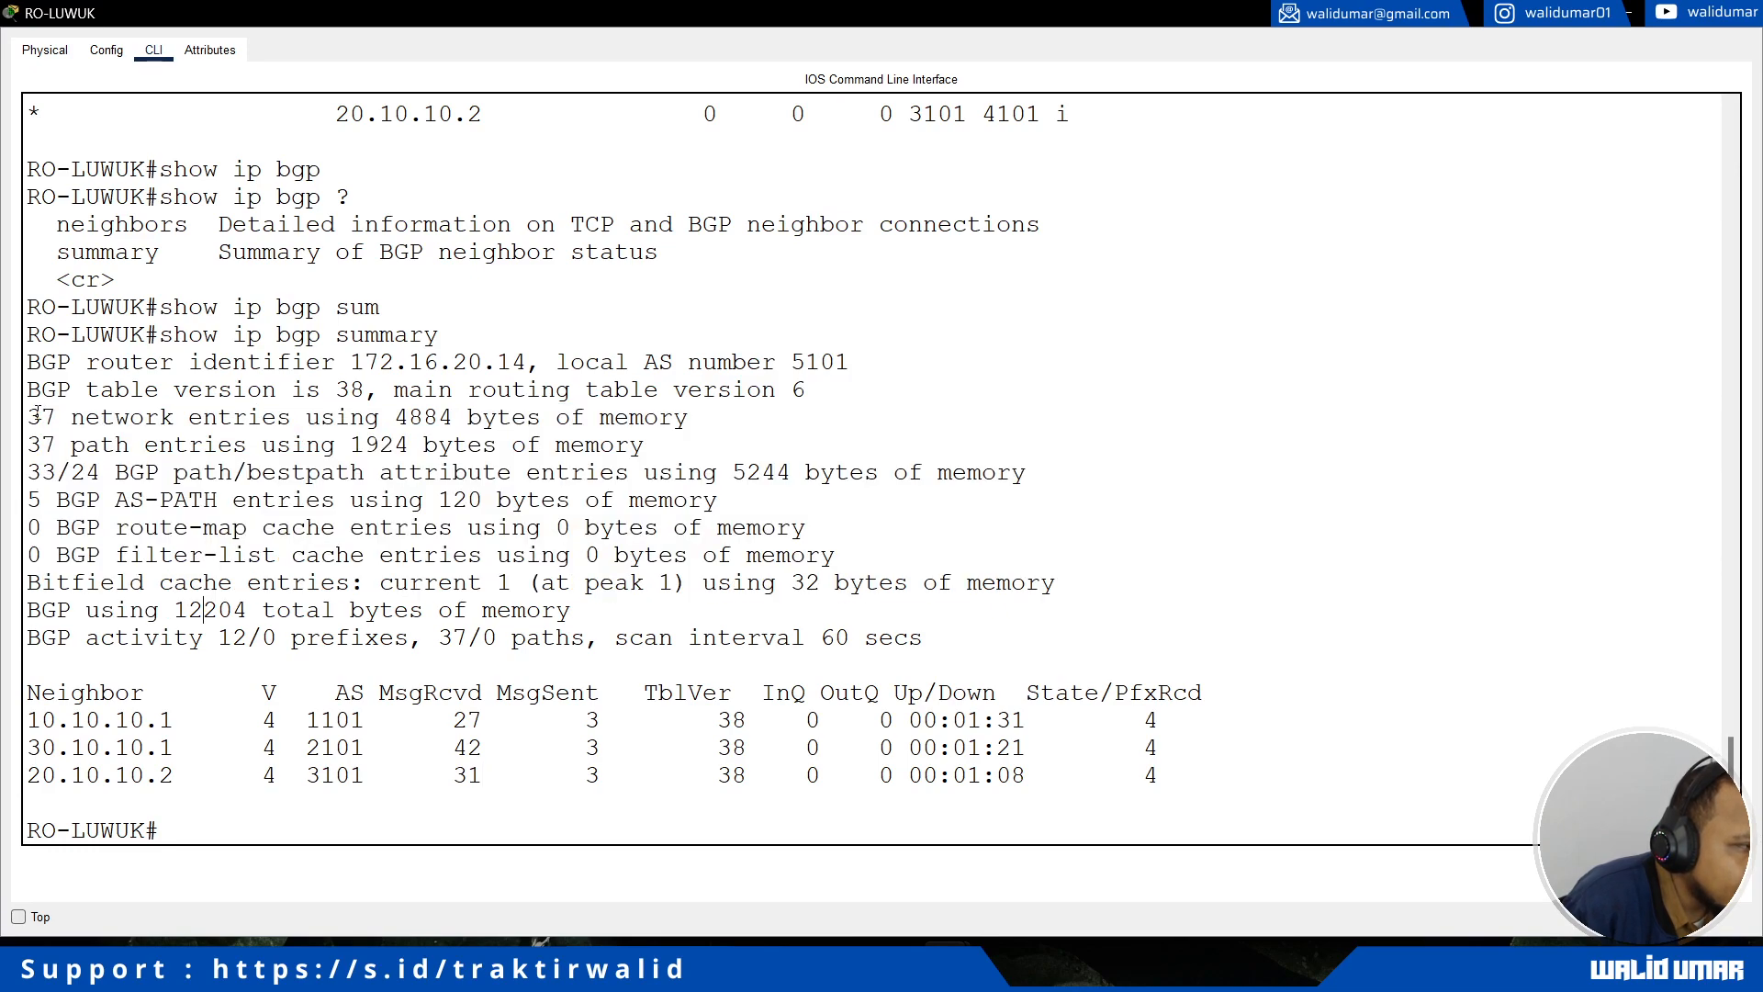
left_click_drag(34, 413, 701, 407)
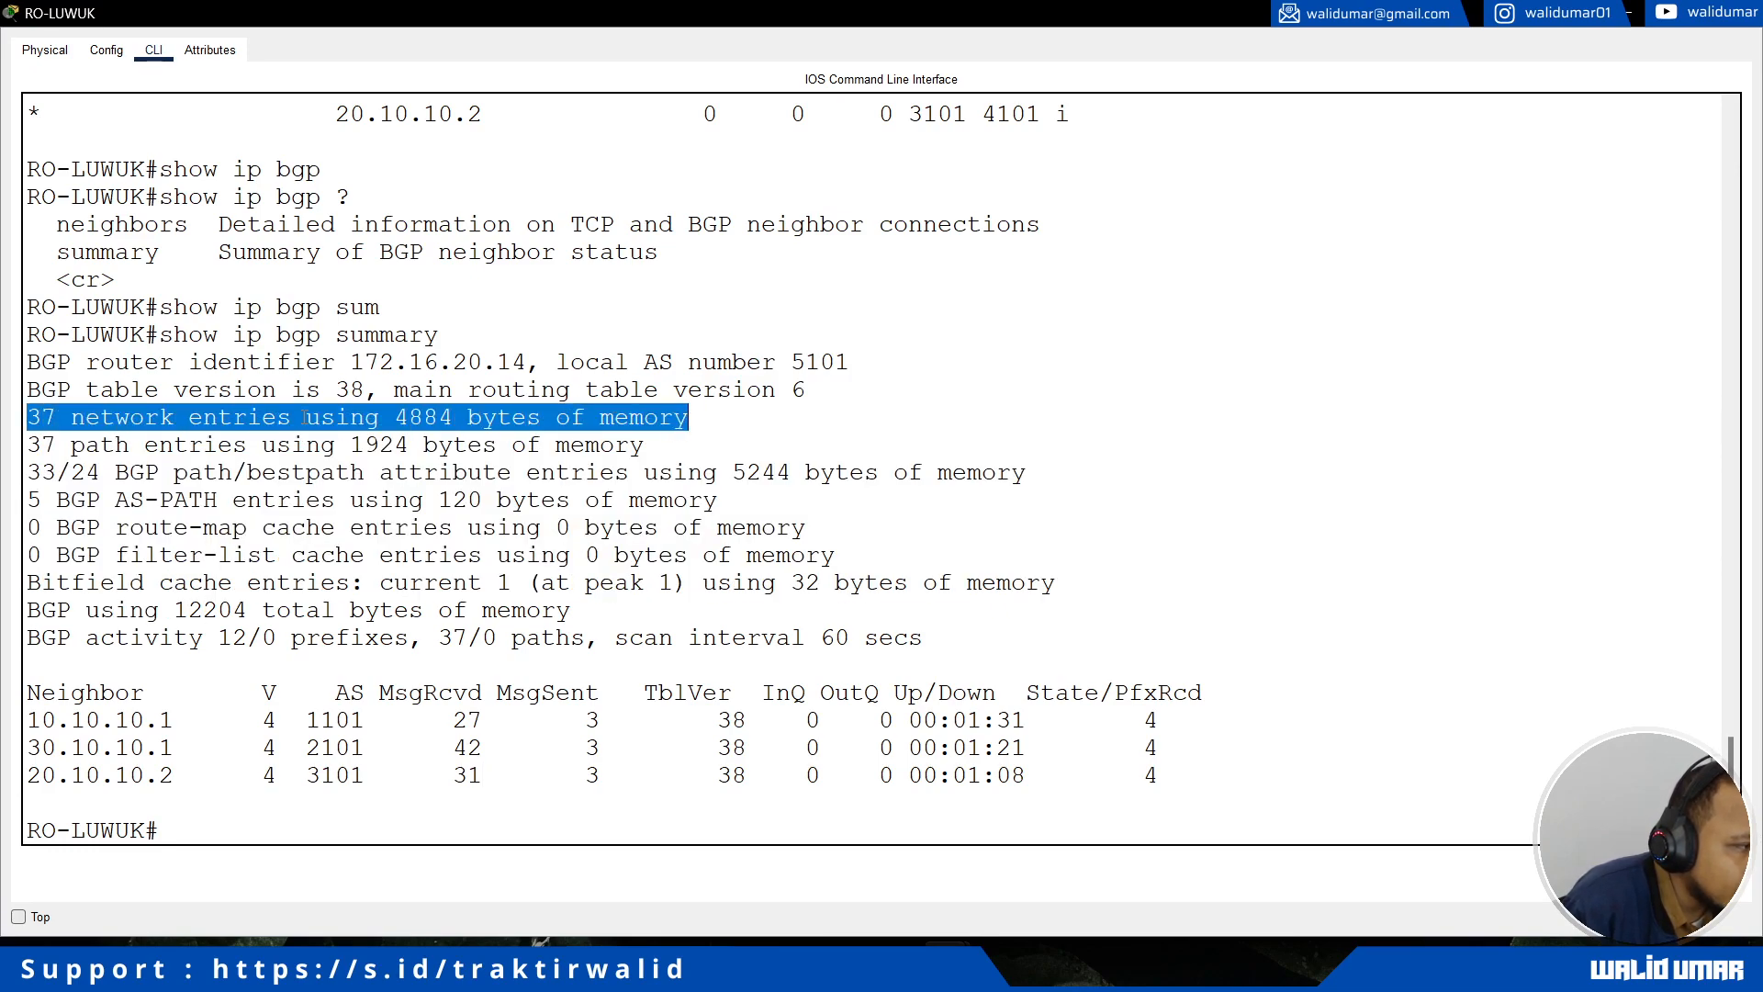
left_click_drag(34, 447, 667, 450)
left_click_drag(30, 472, 989, 485)
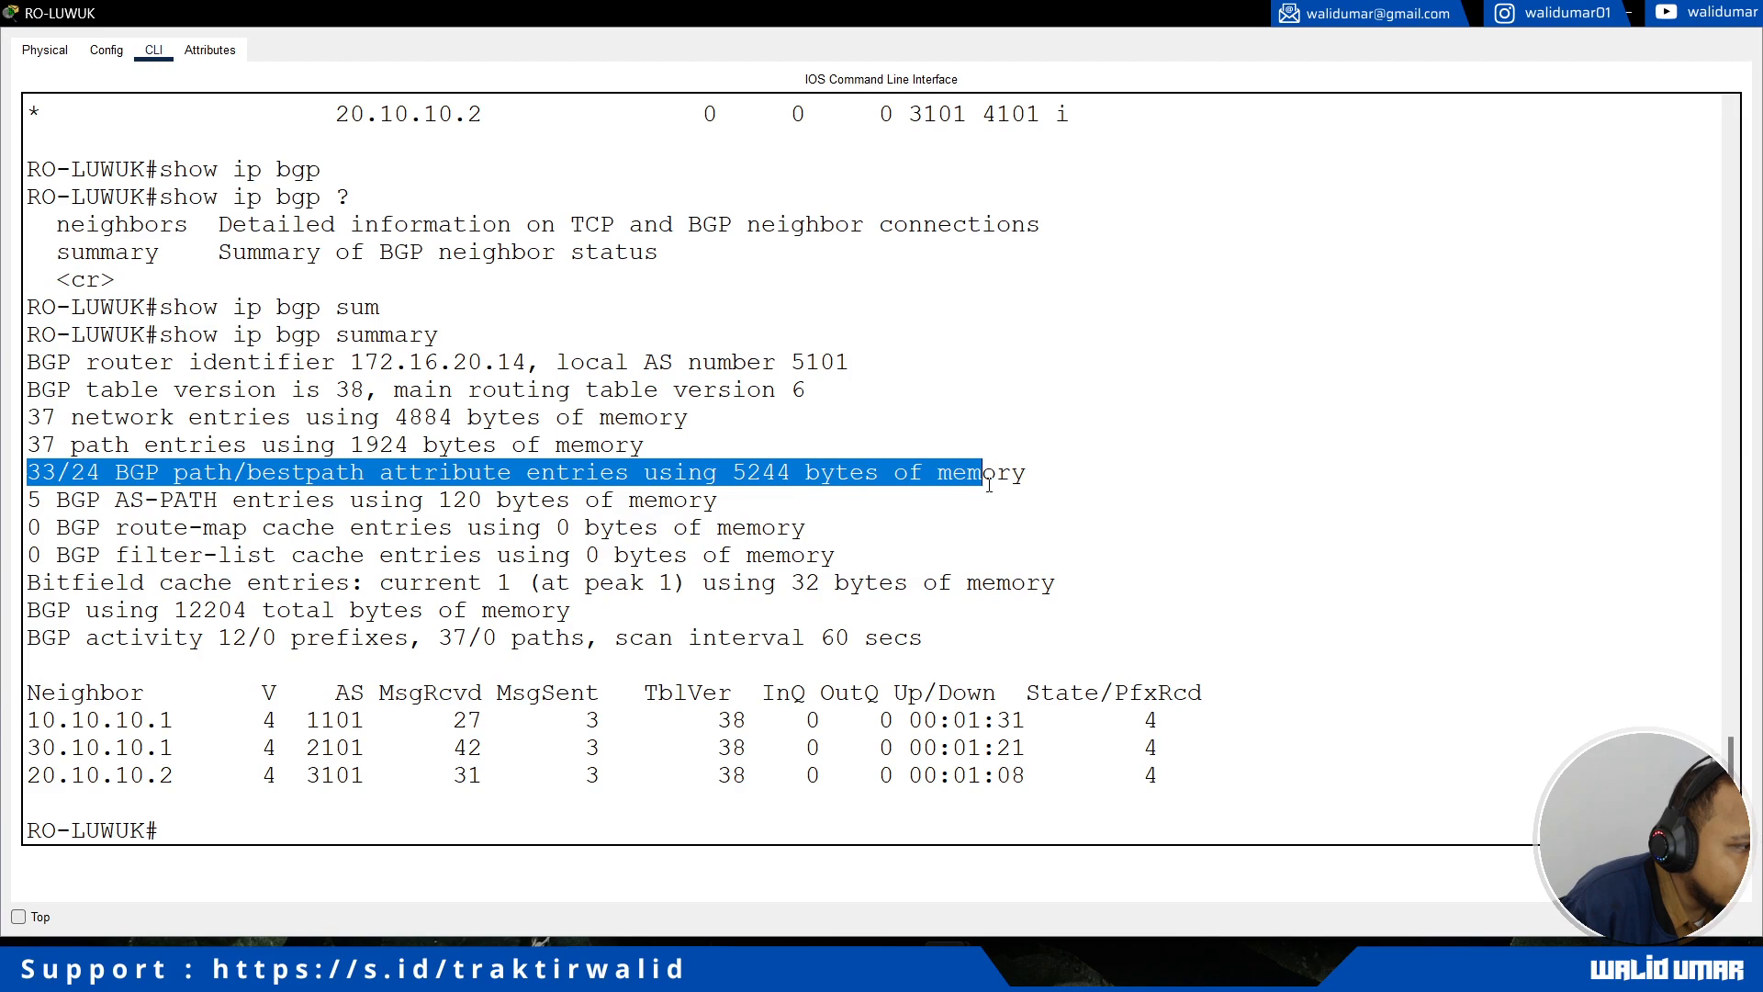
left_click(108, 493)
left_click_drag(129, 474, 336, 472)
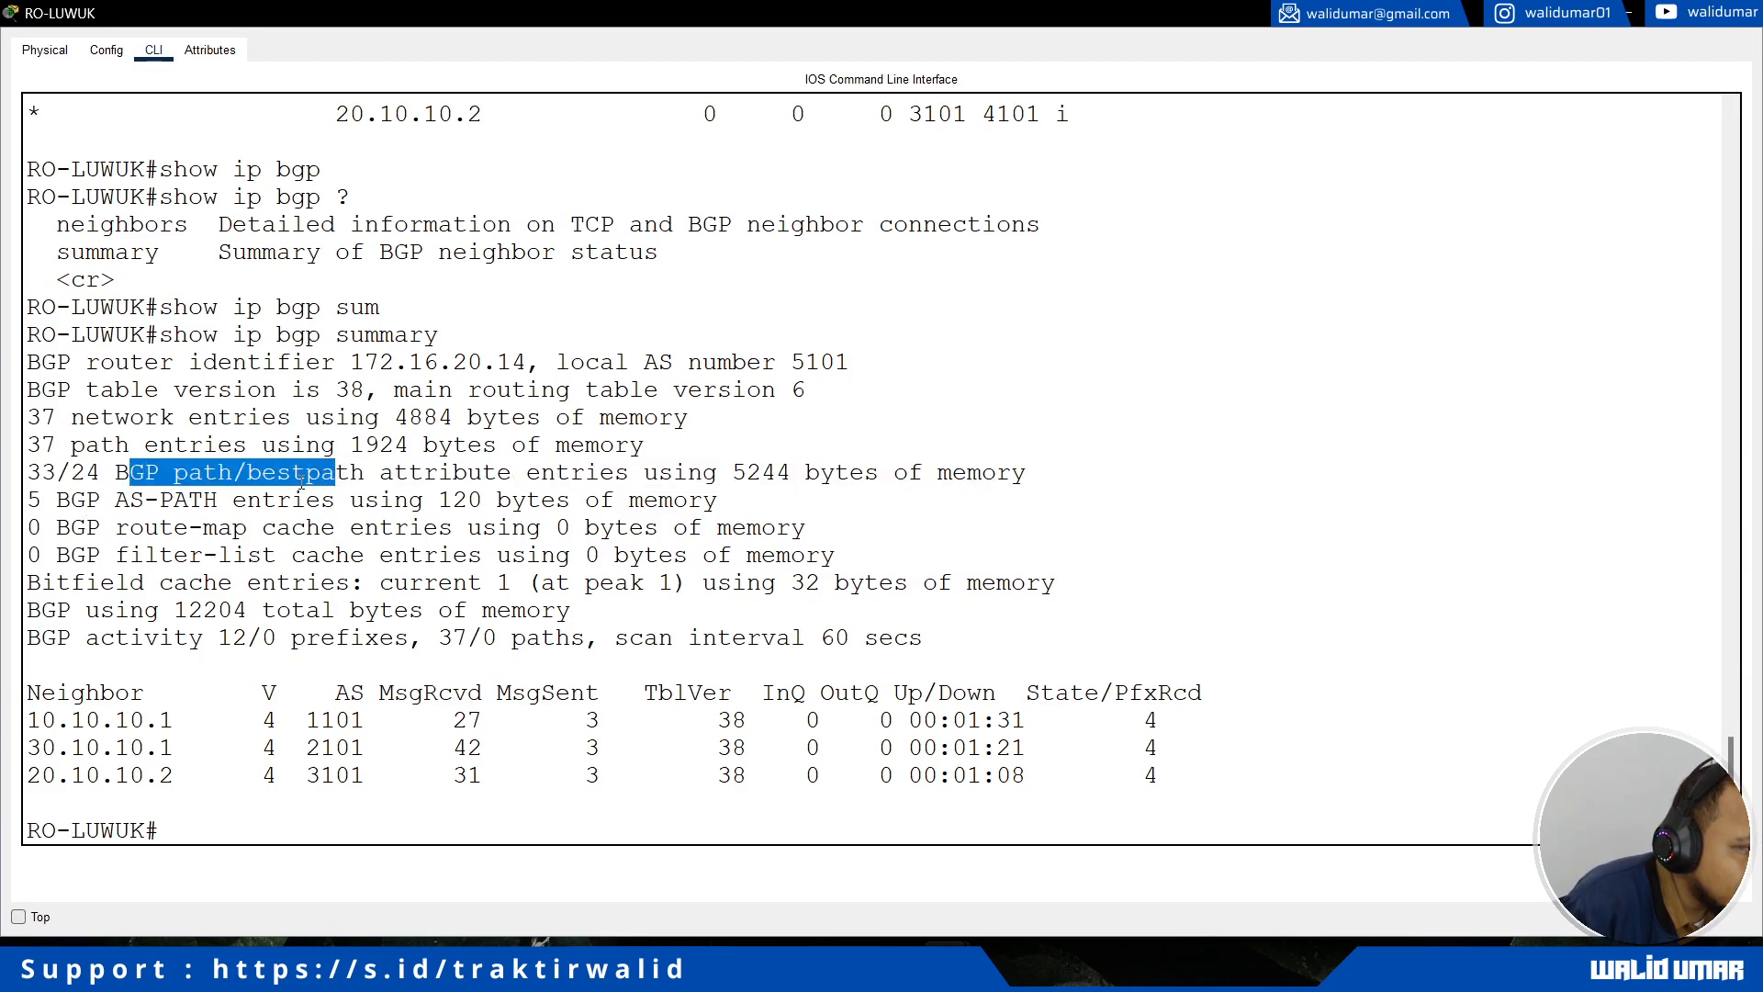
left_click(307, 472)
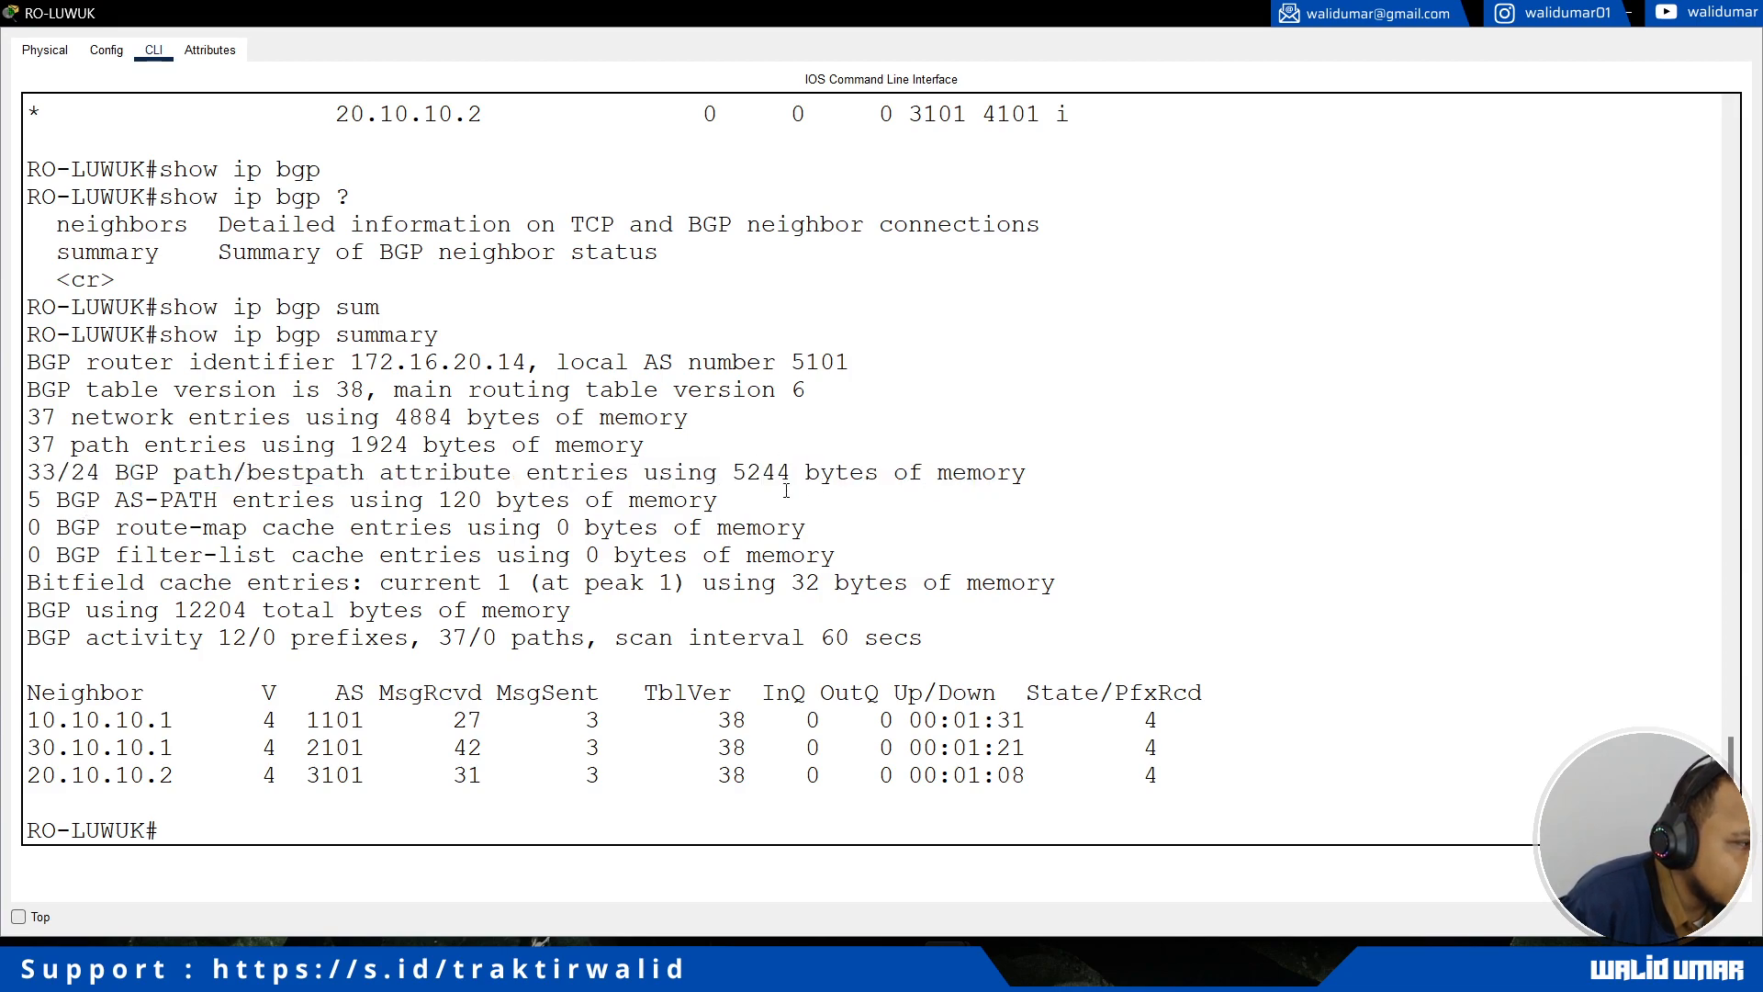
left_click_drag(41, 501, 425, 502)
left_click(425, 502)
Step: Return to the topology, enter Simulation mode and limit the visible event filters to ICMP
key("alt+Tab")
left_click_drag(453, 797, 318, 801)
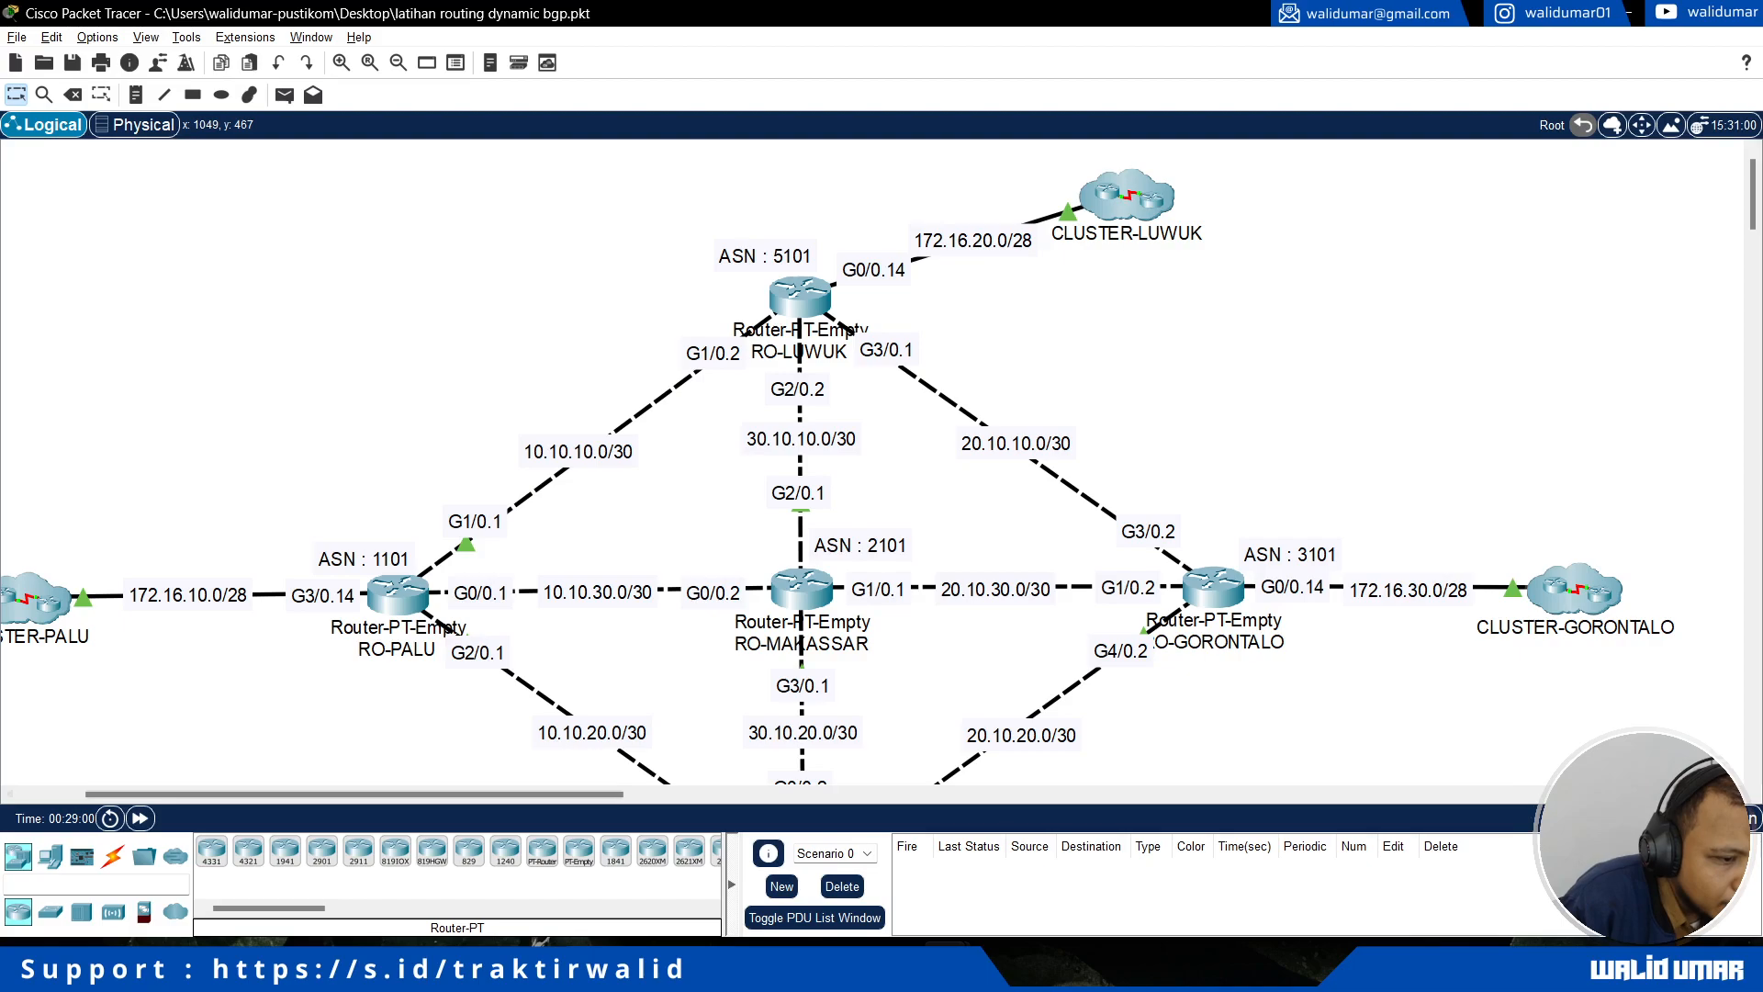
left_click(1710, 818)
left_click(1683, 786)
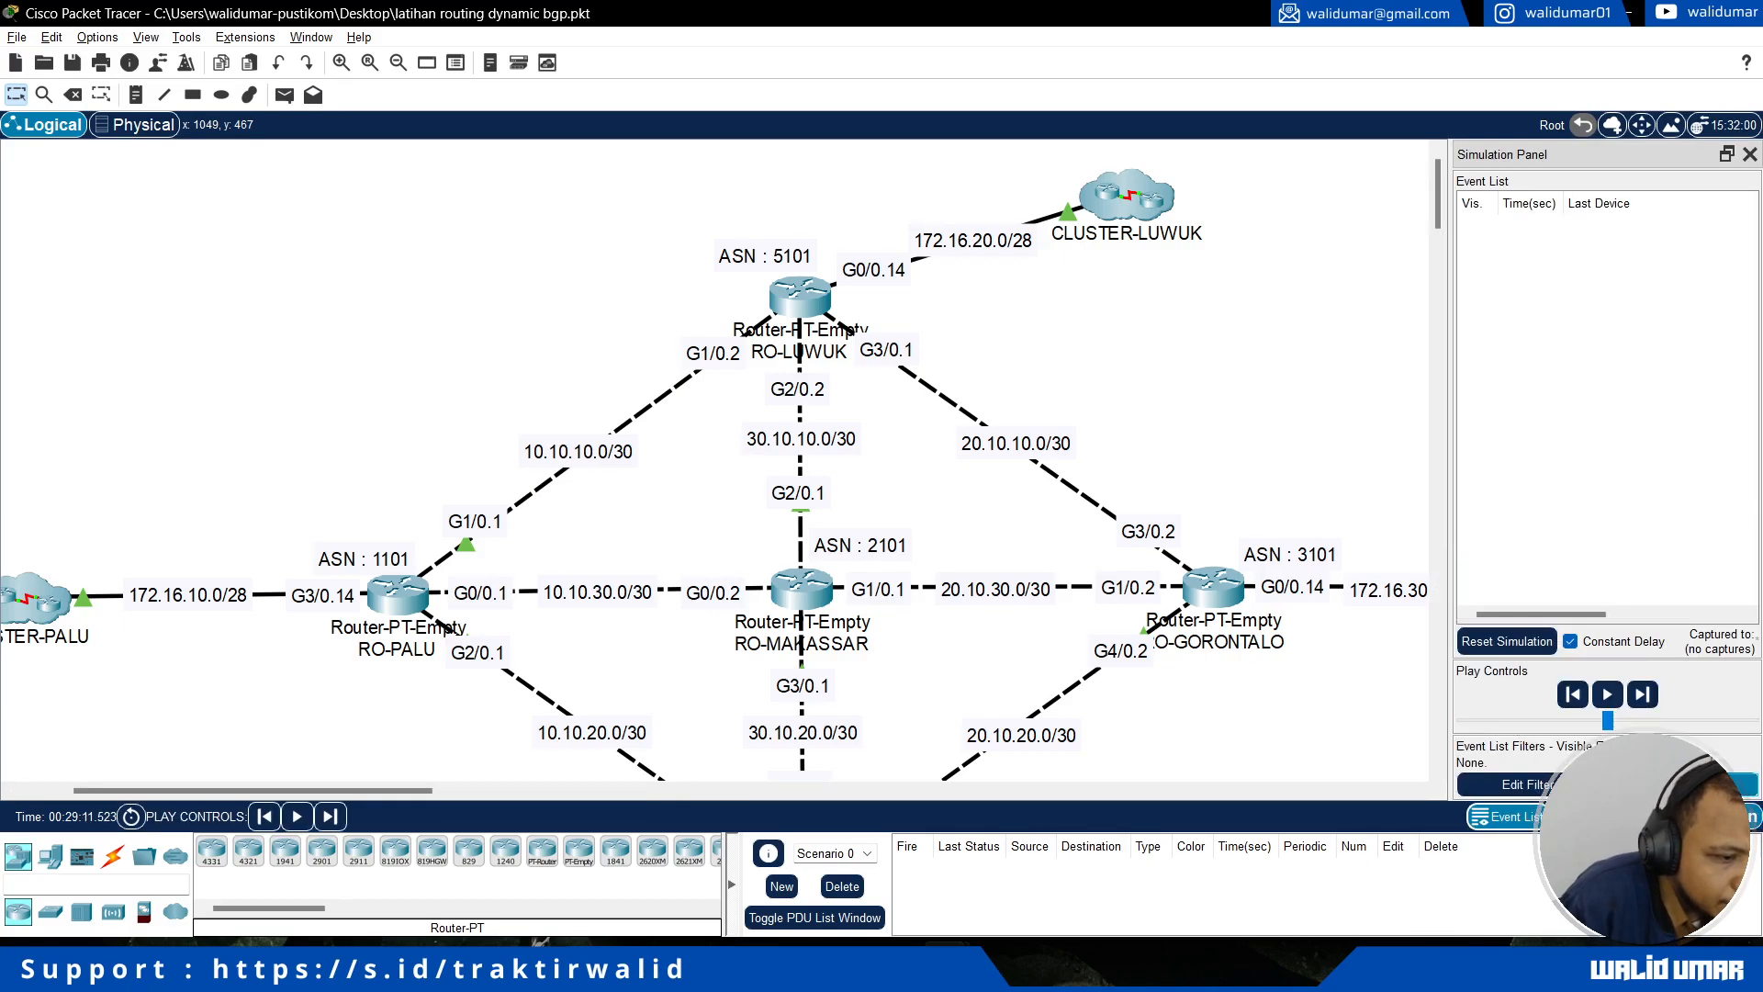
left_click(1531, 785)
left_click(749, 302)
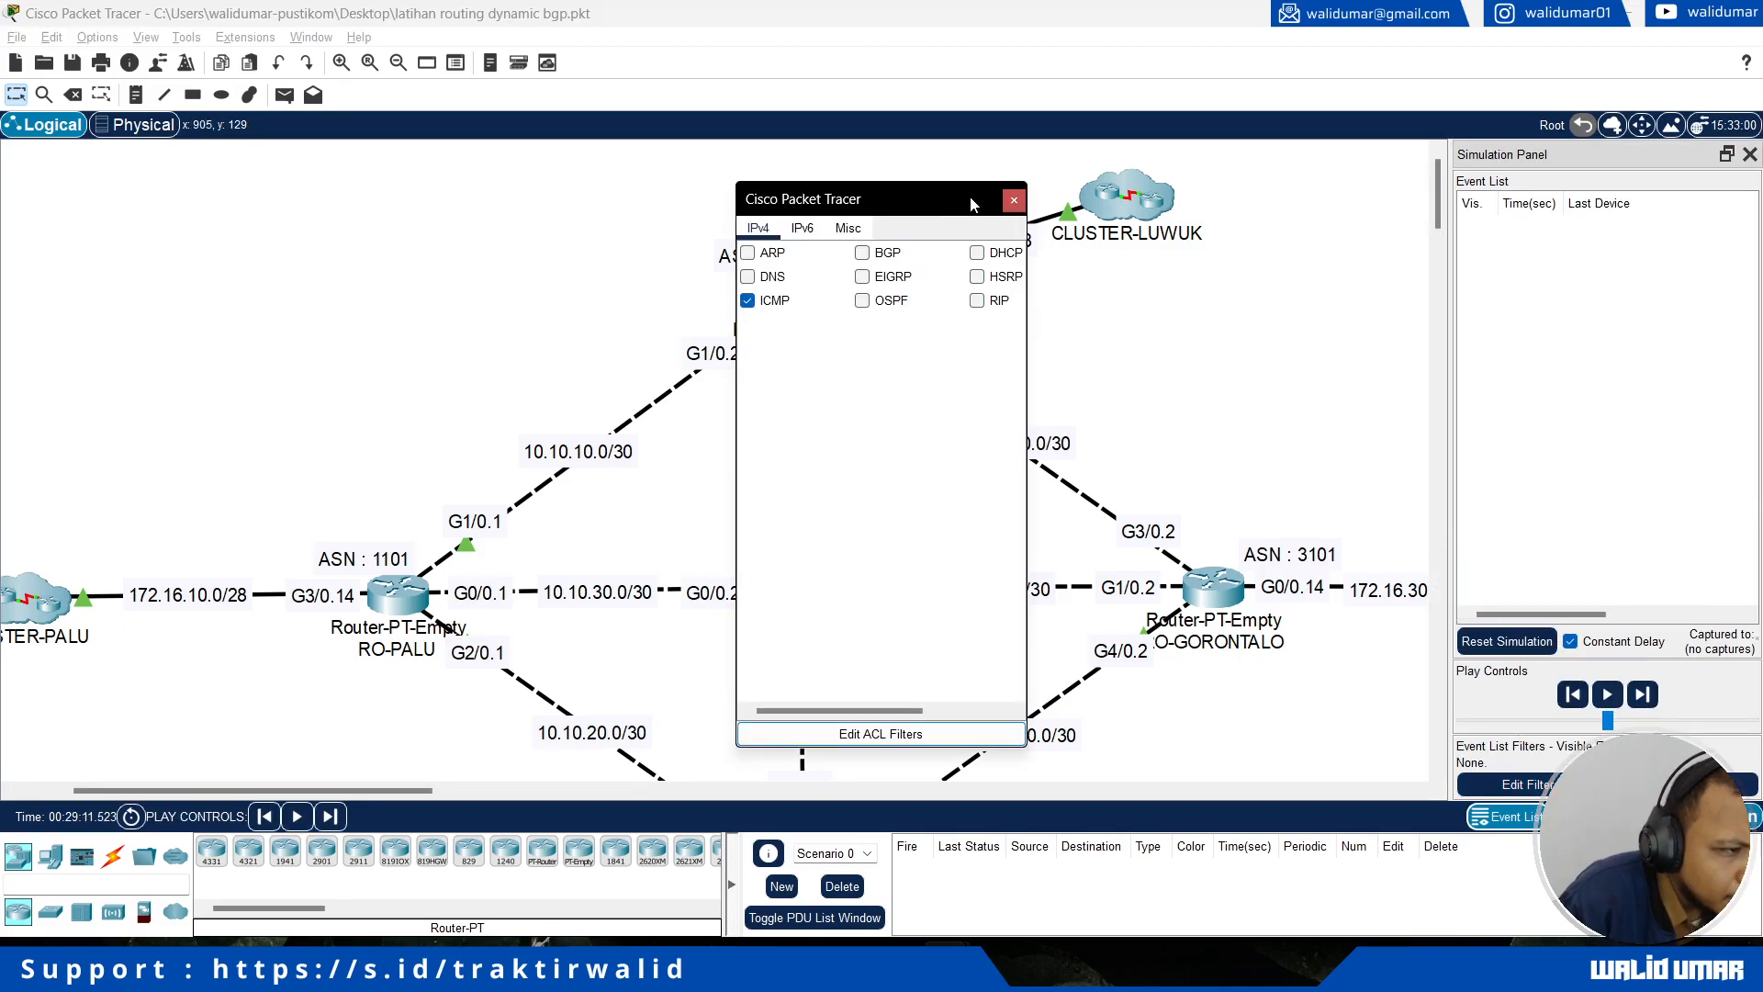
left_click(1012, 201)
Step: Add a simple PDU from PLW-CL1 in CLUSTER-PALU to LWK-CL1 in CLUSTER-LUWUK
left_click(285, 94)
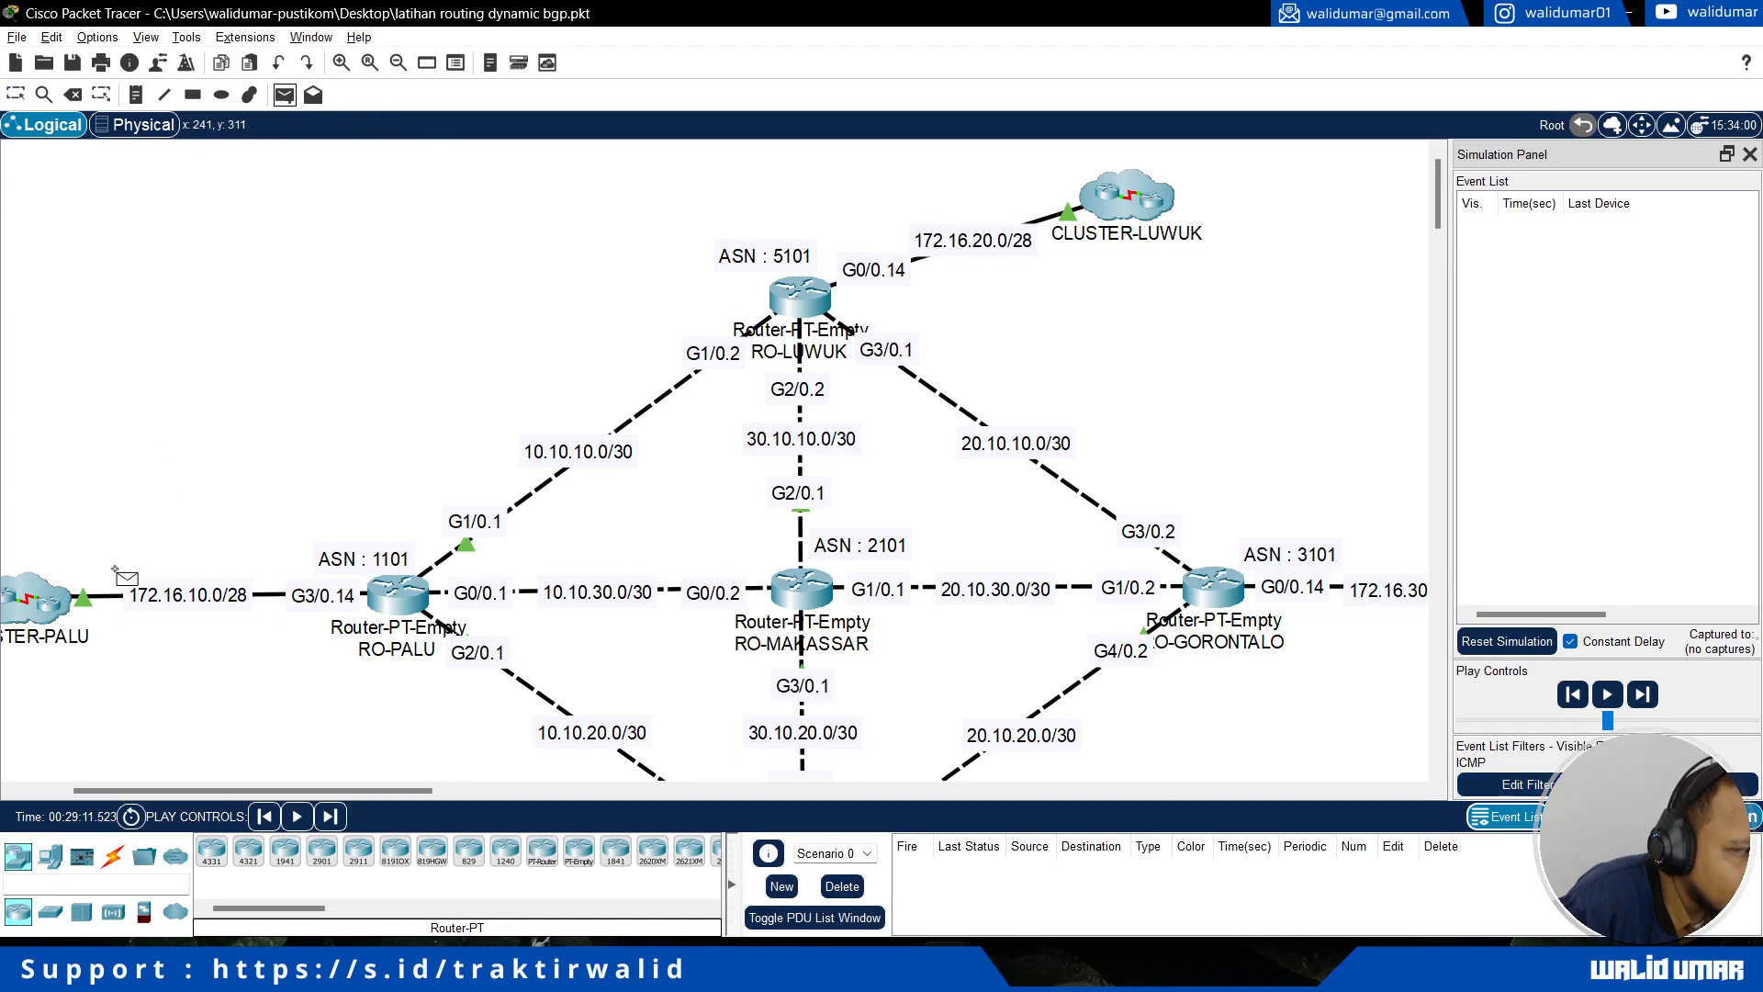
left_click(35, 605)
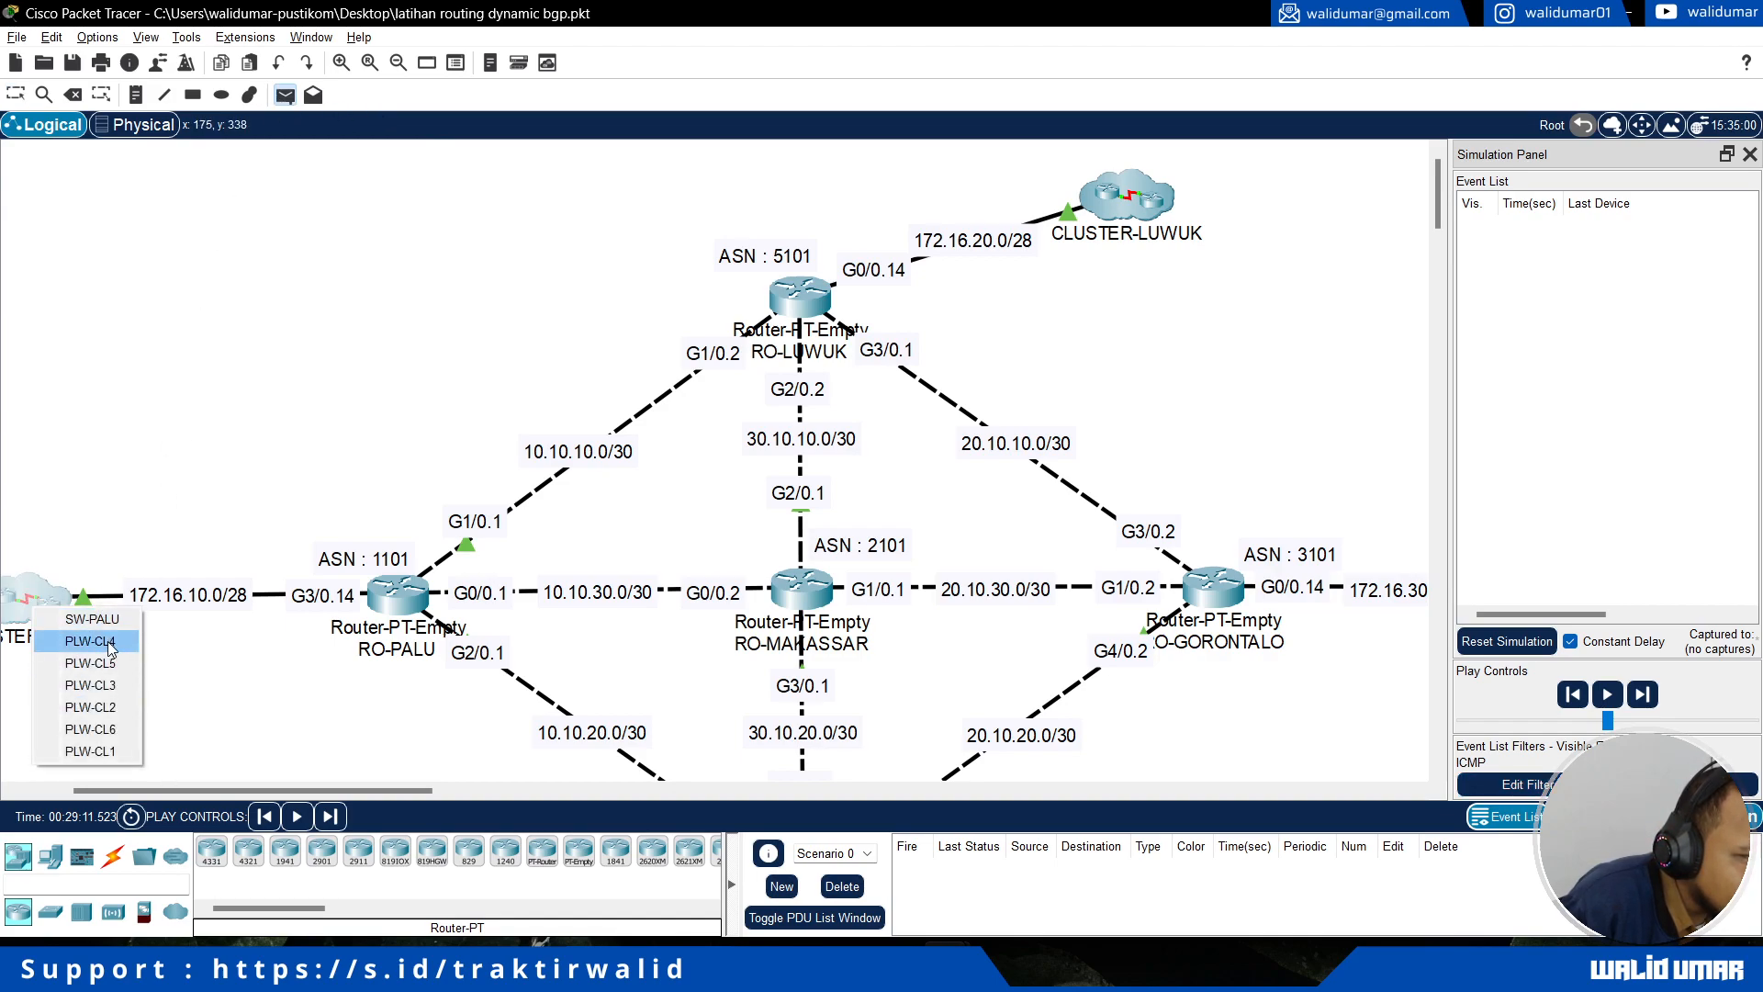
left_click(118, 751)
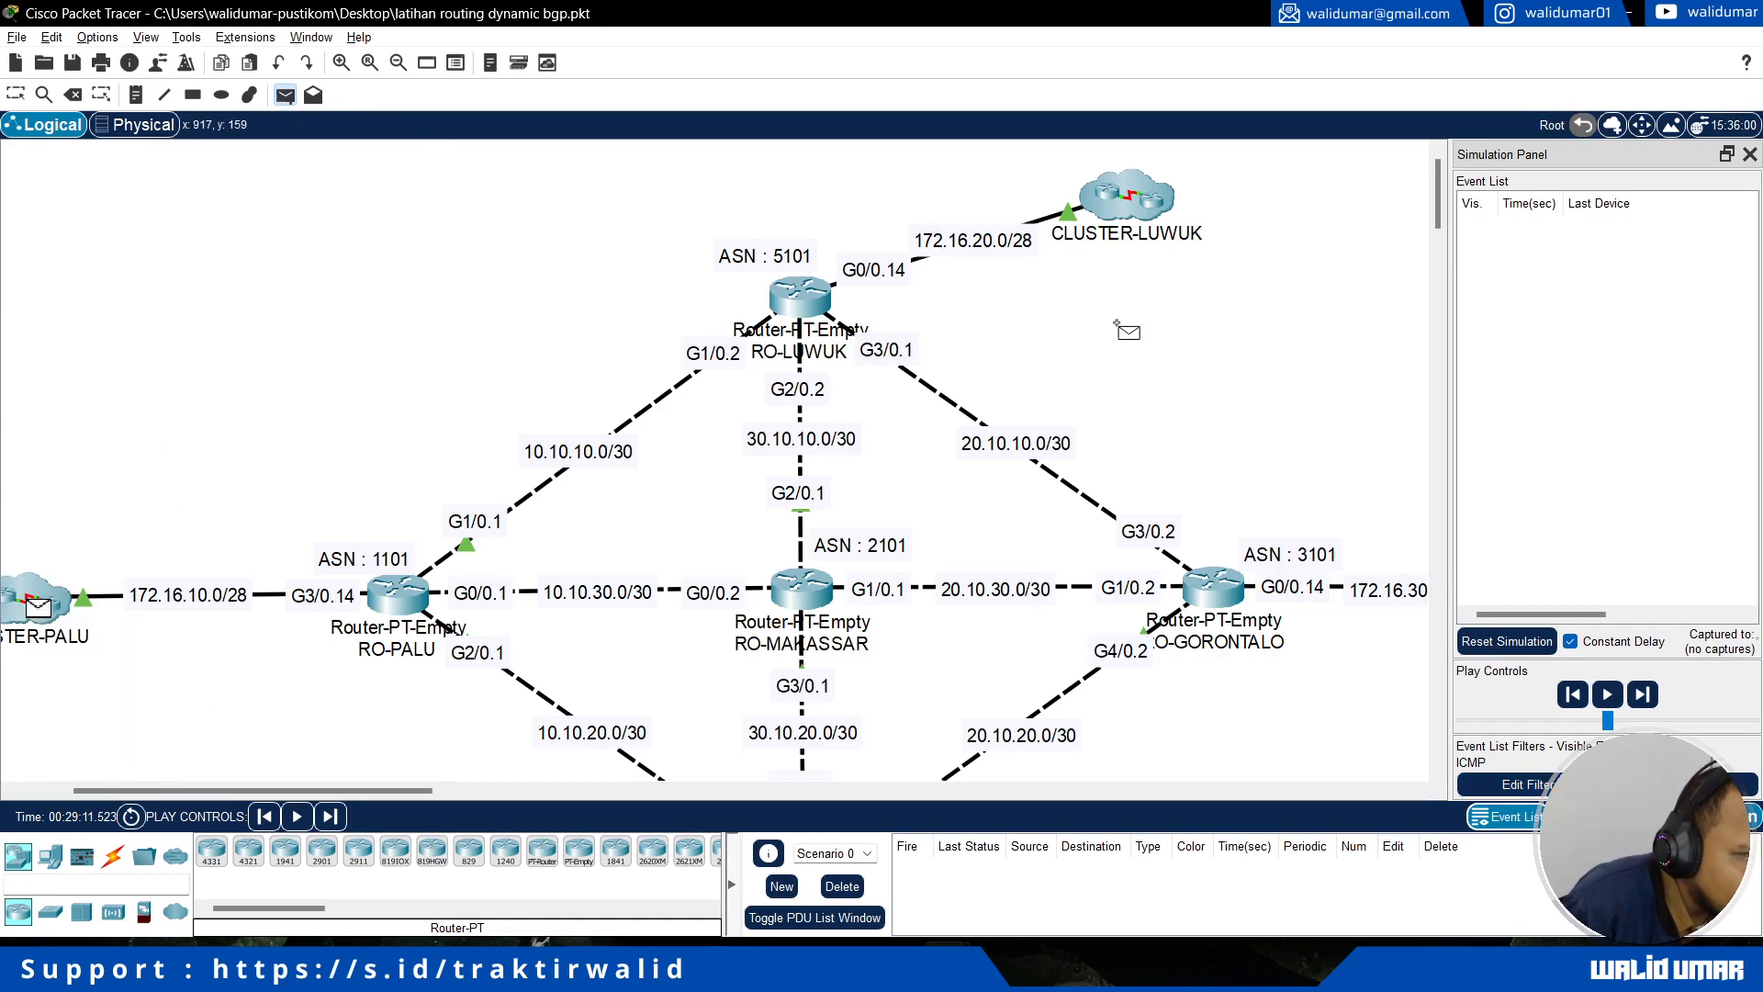
left_click(1139, 217)
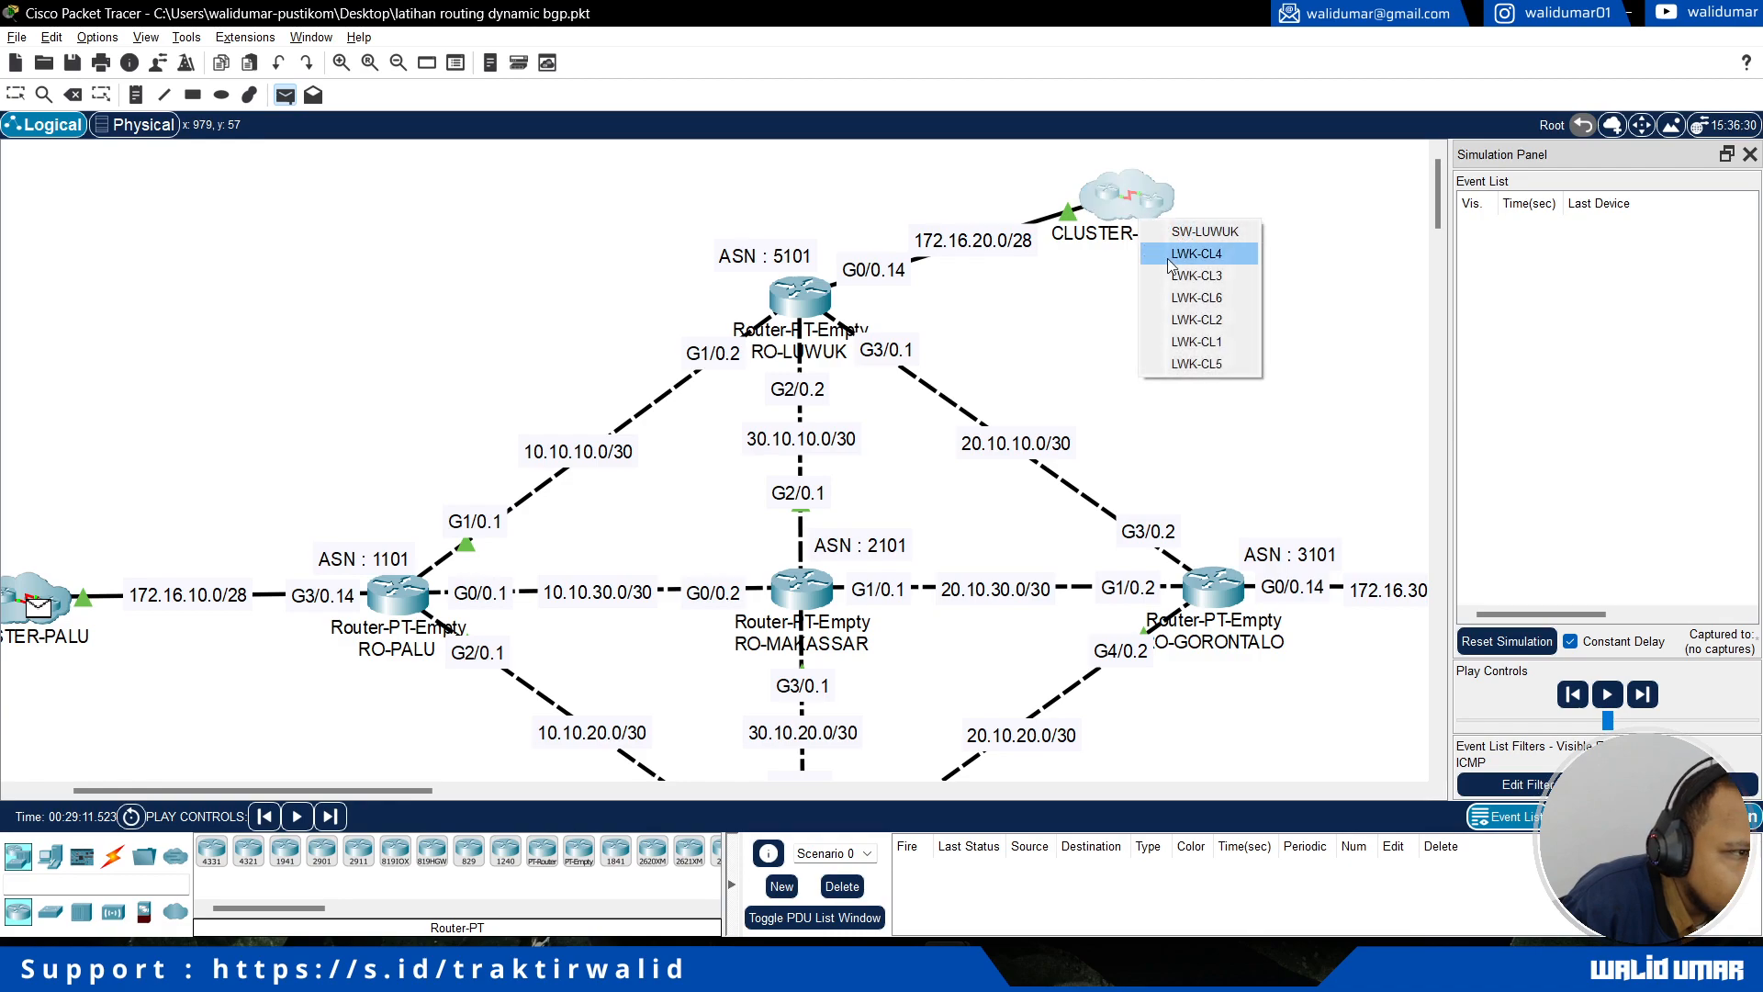
left_click(1232, 343)
Step: Add a simple PDU from MND-CL1 in CLUSTER-MANADO to GTO-CL1 in CLUSTER-GORONTALO
scroll(1228, 467, "down", 6)
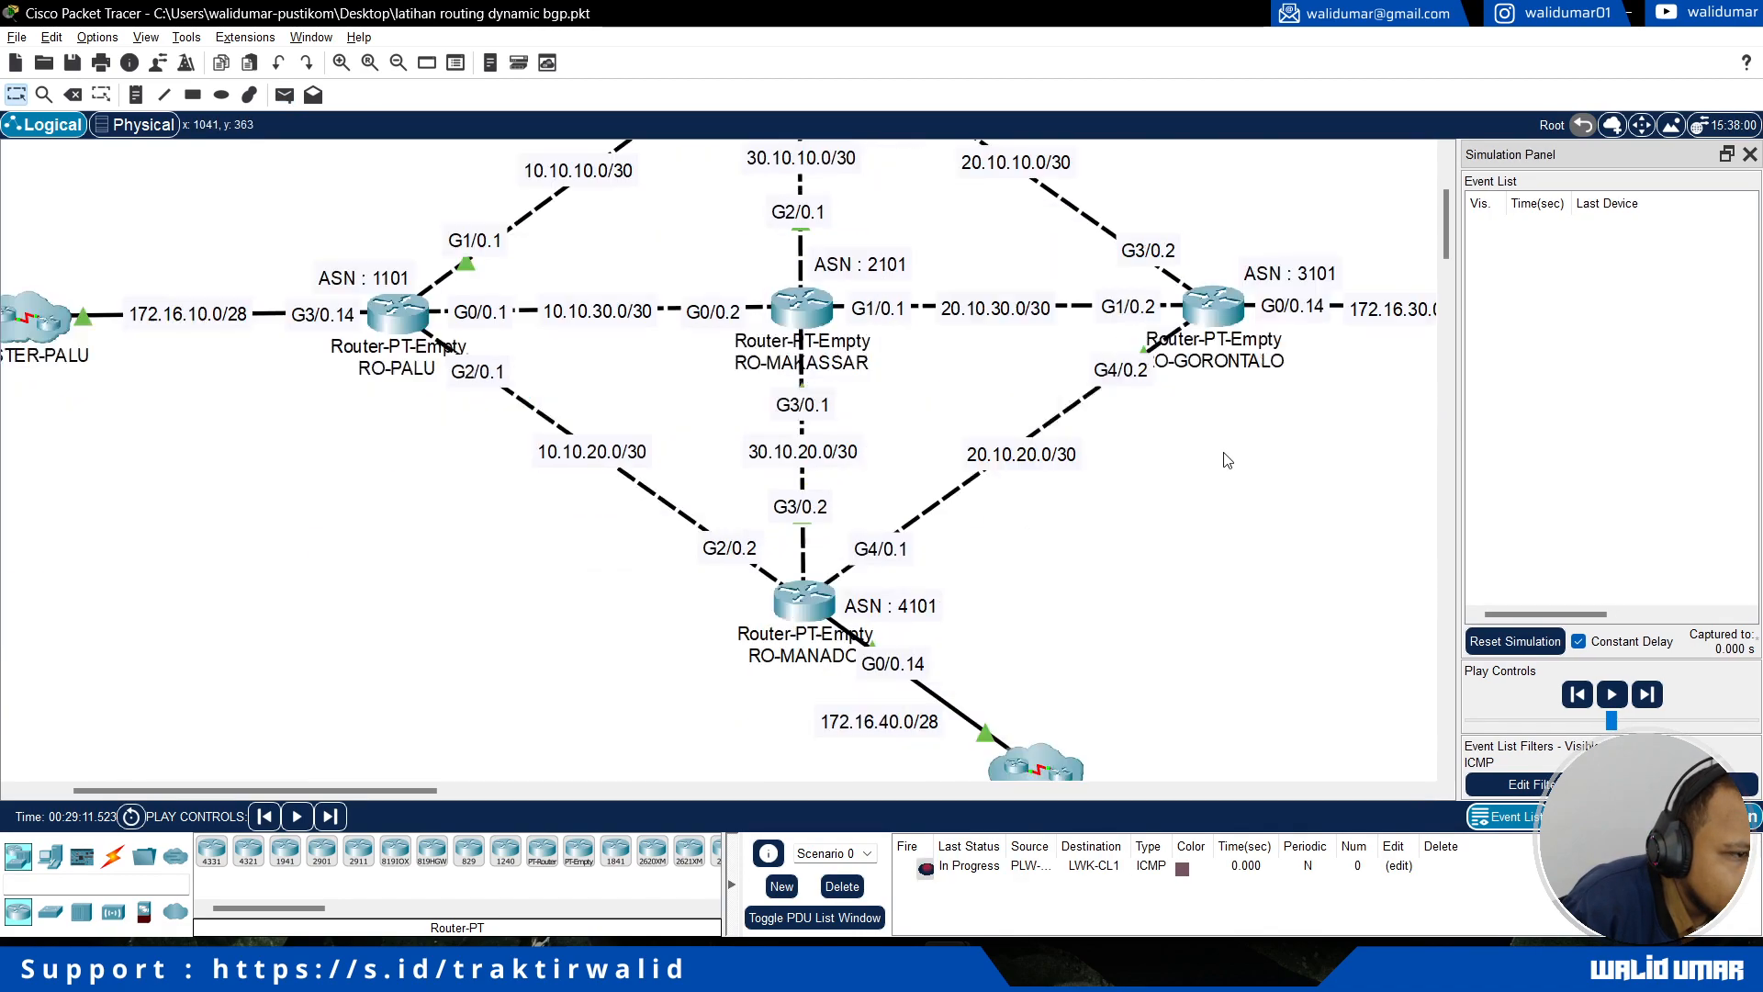
left_click(285, 95)
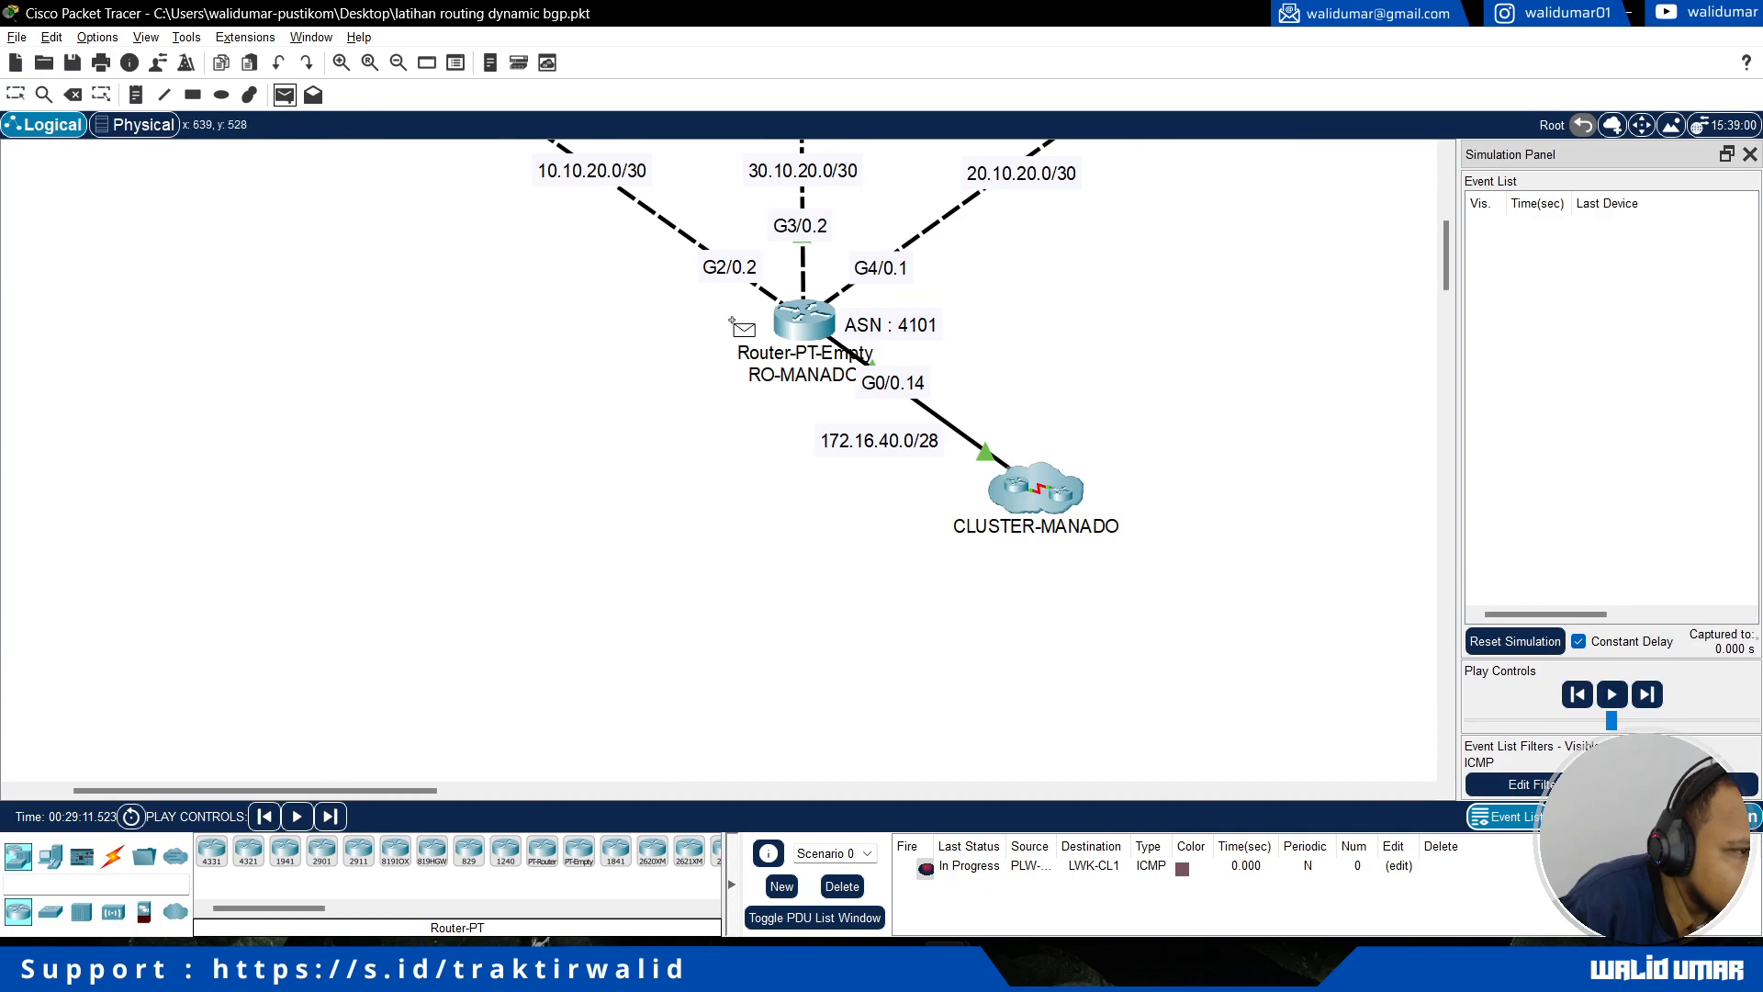
scroll(698, 315, "up", 3)
left_click(1060, 684)
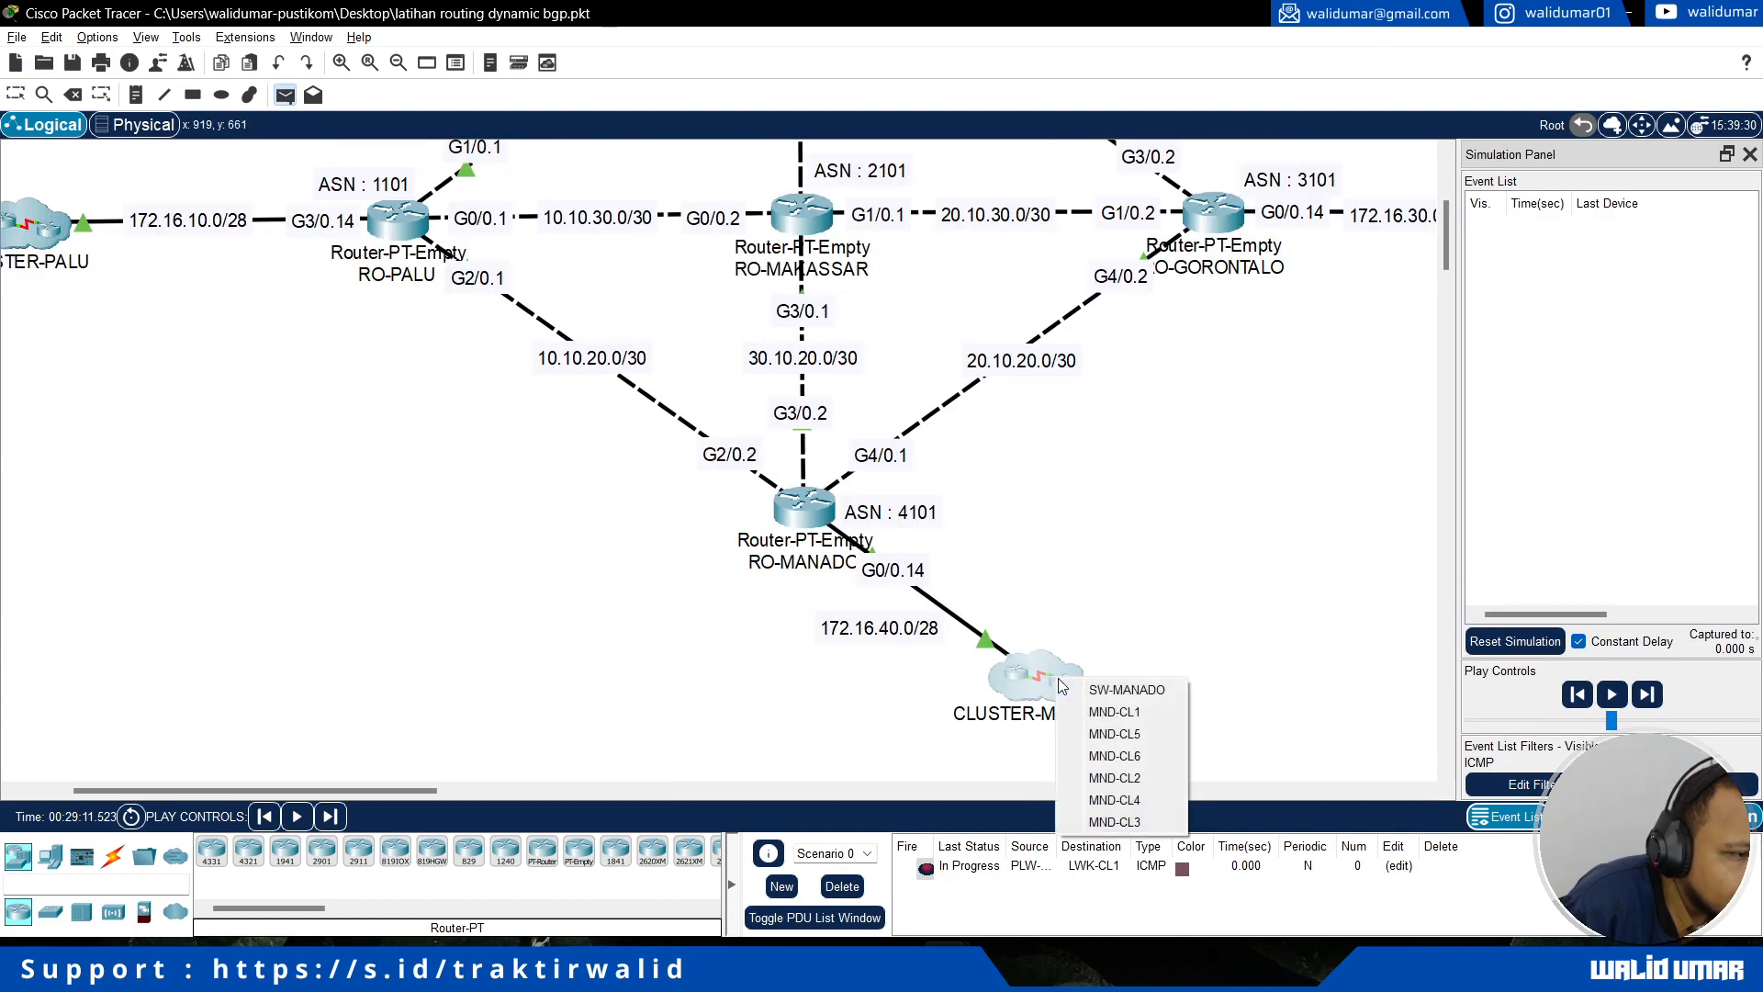
left_click(1142, 715)
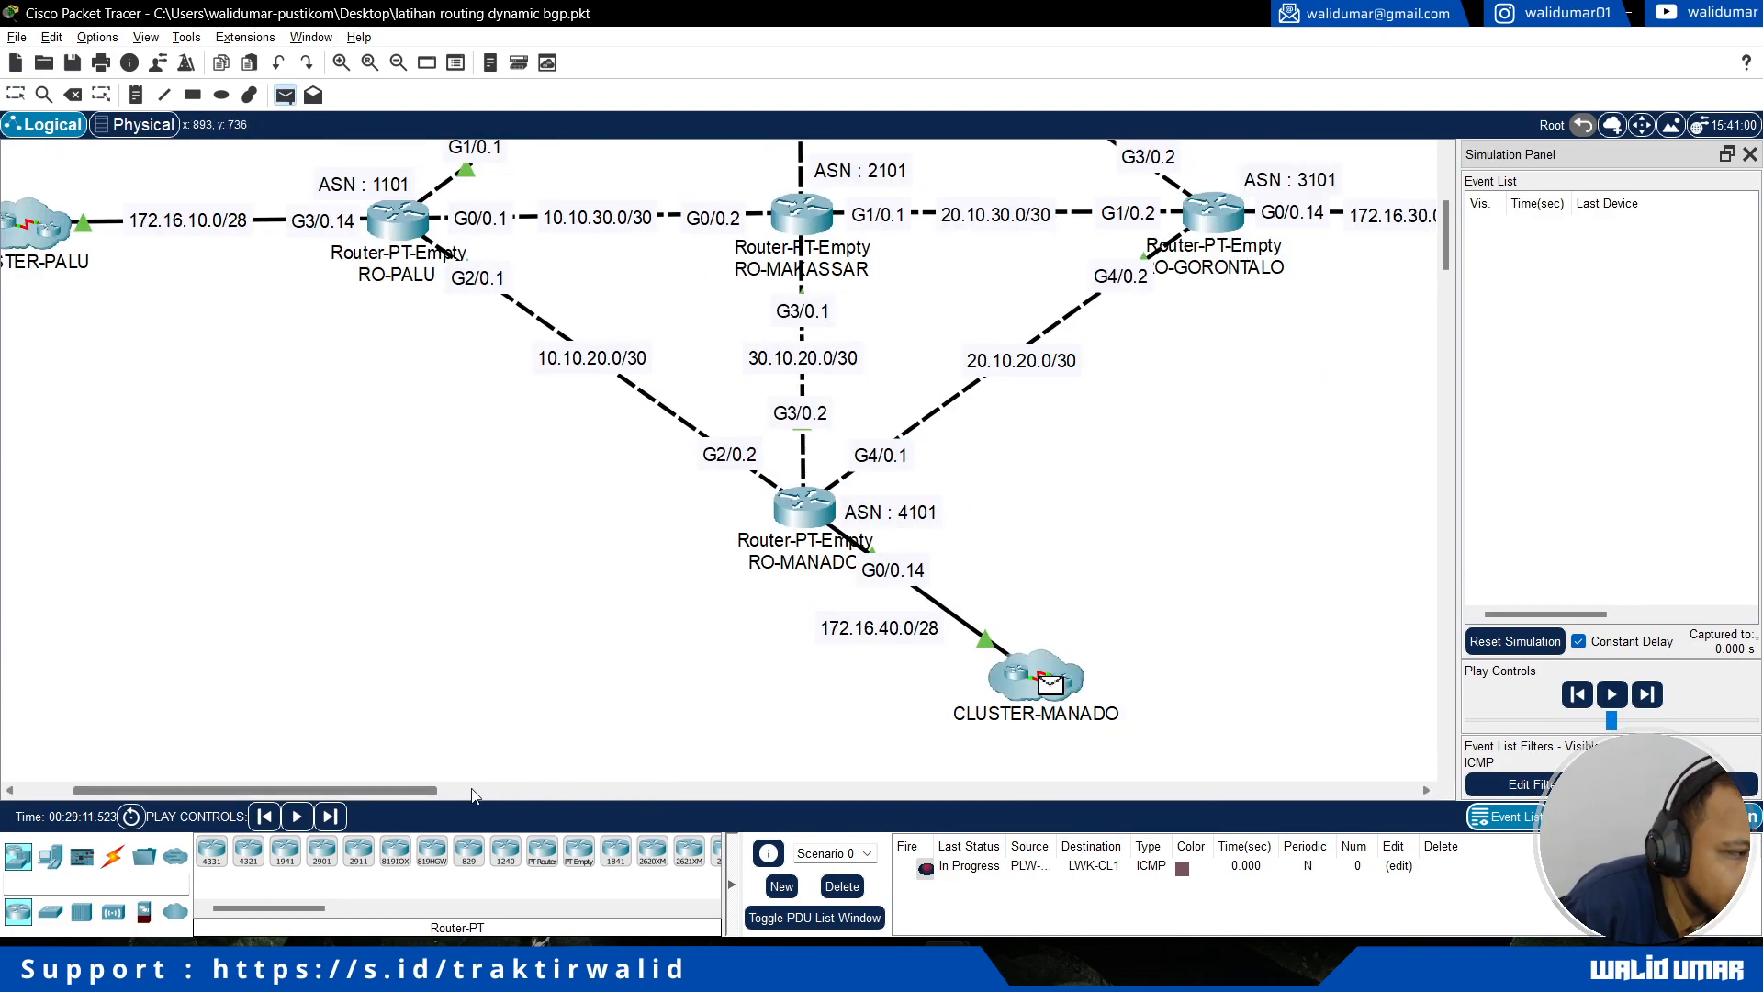
left_click_drag(406, 788, 578, 788)
left_click(895, 216)
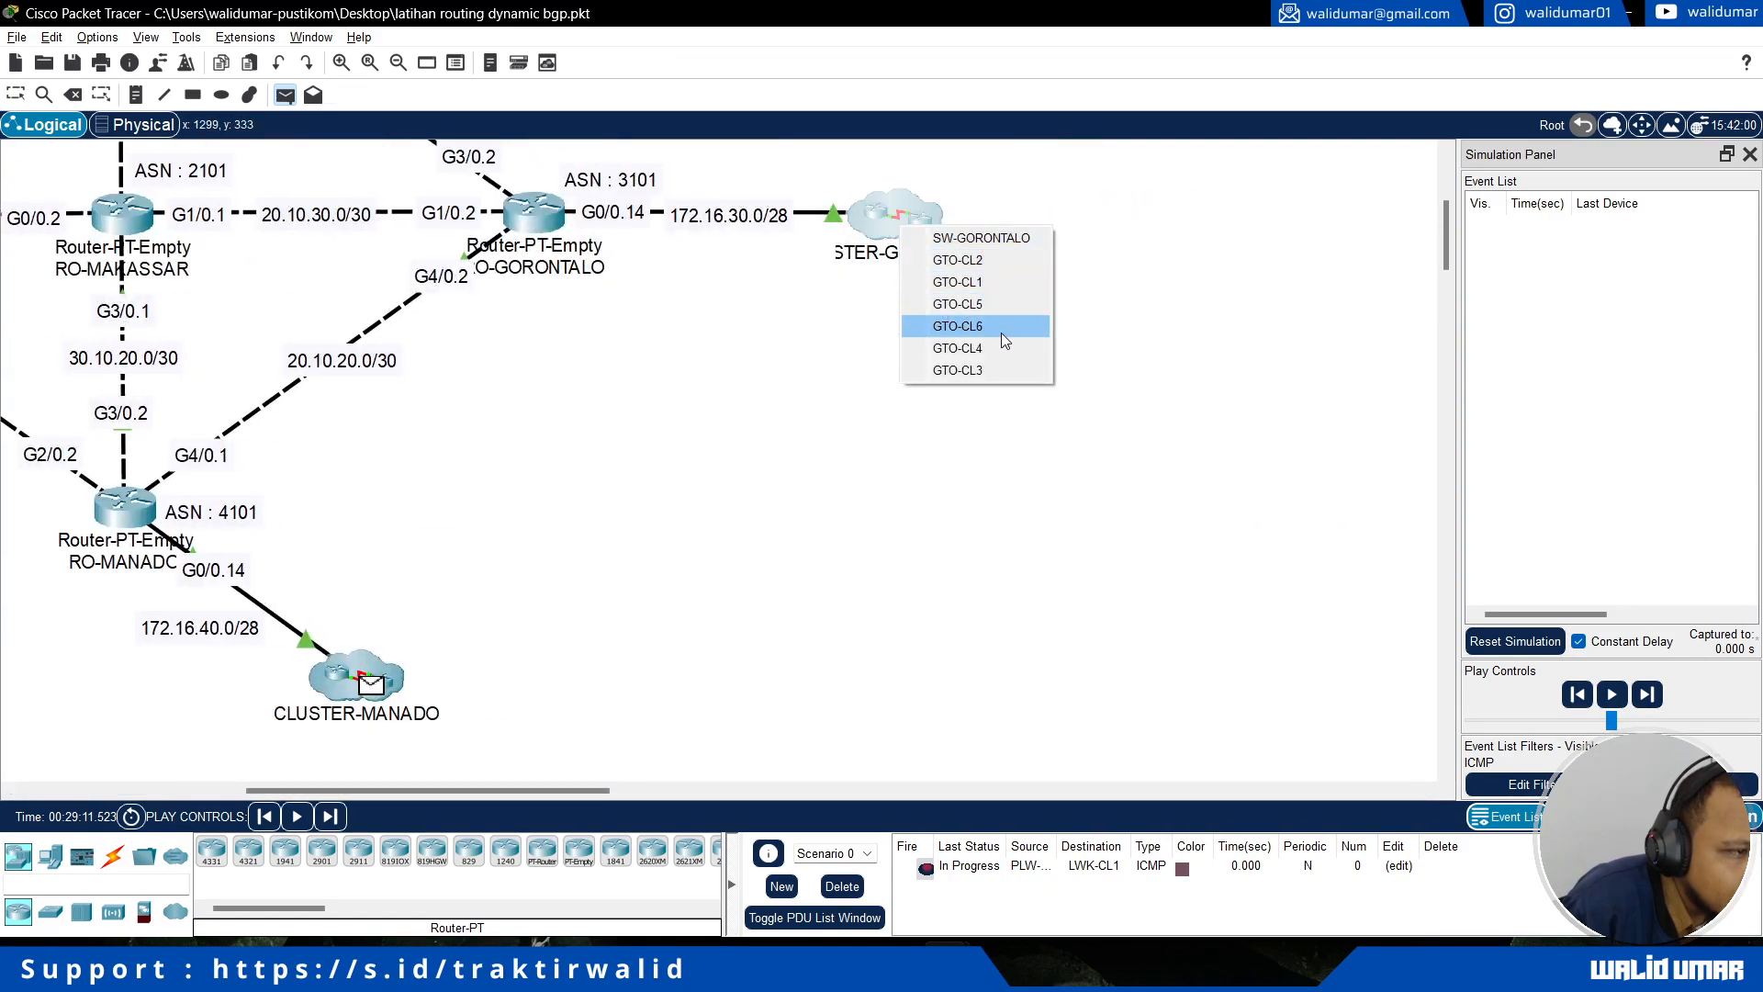
left_click(1010, 283)
Step: Raise the simulation's playback speed and play the two ICMP messages across the topology
left_click_drag(1613, 721, 1677, 731)
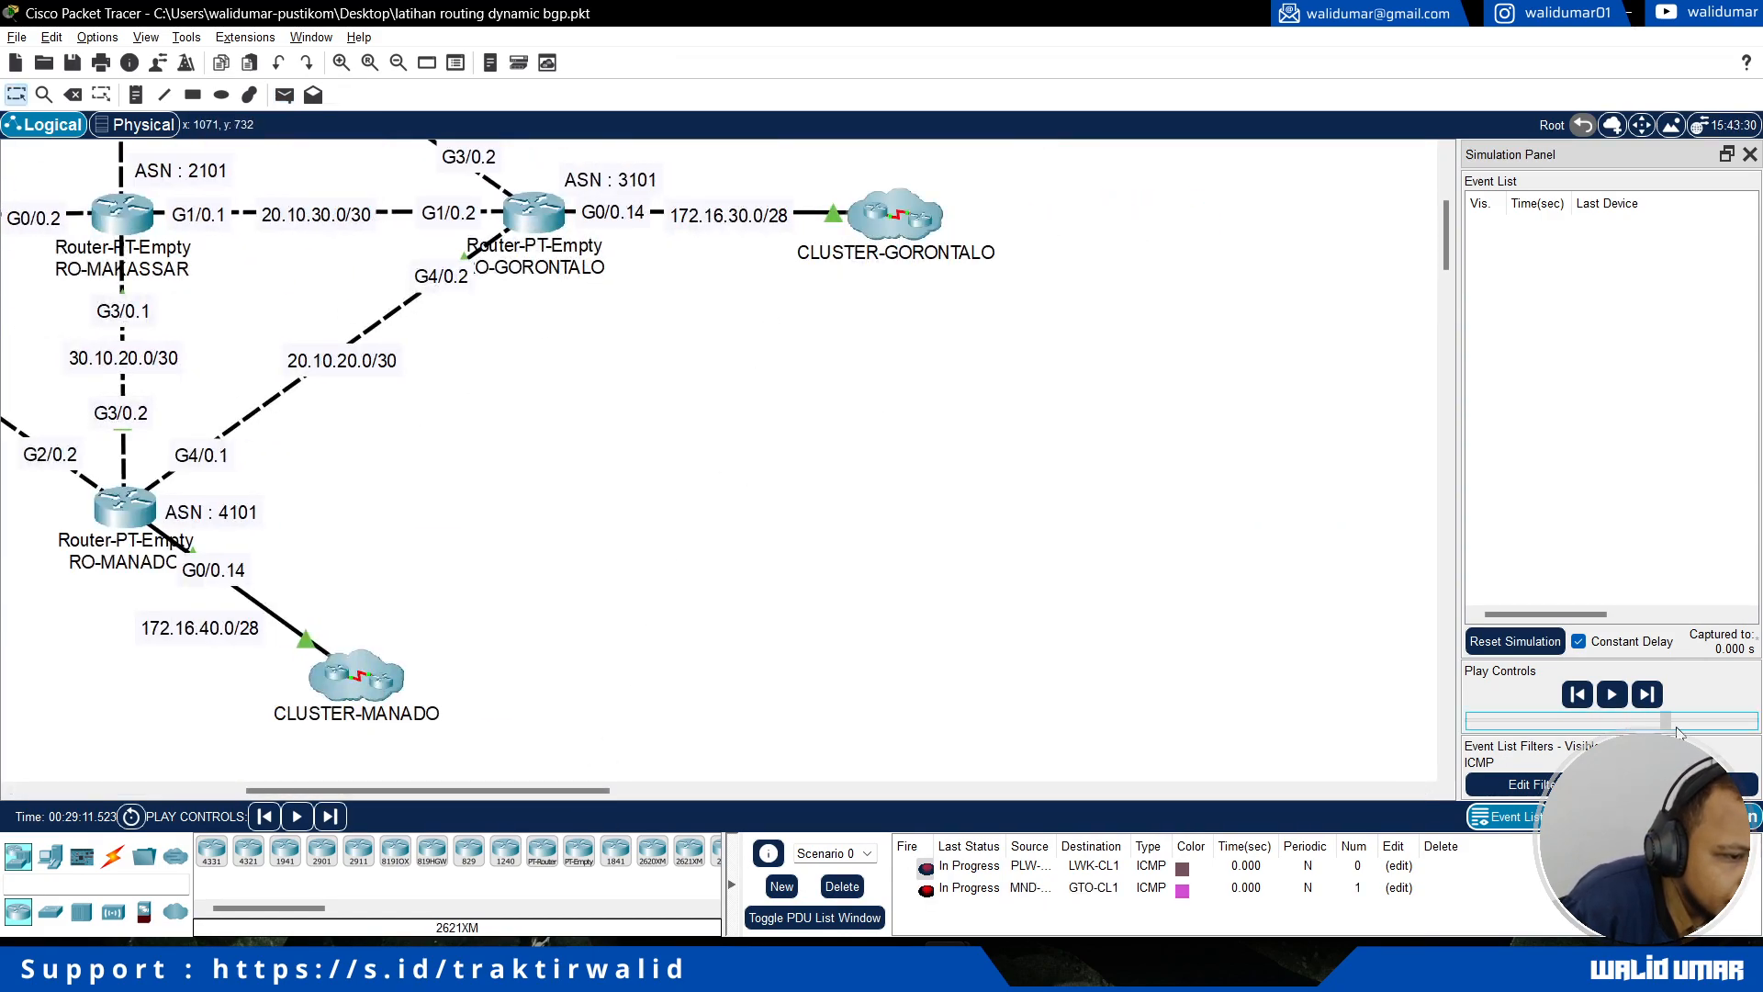
left_click(1614, 695)
scroll(974, 642, "up", 2)
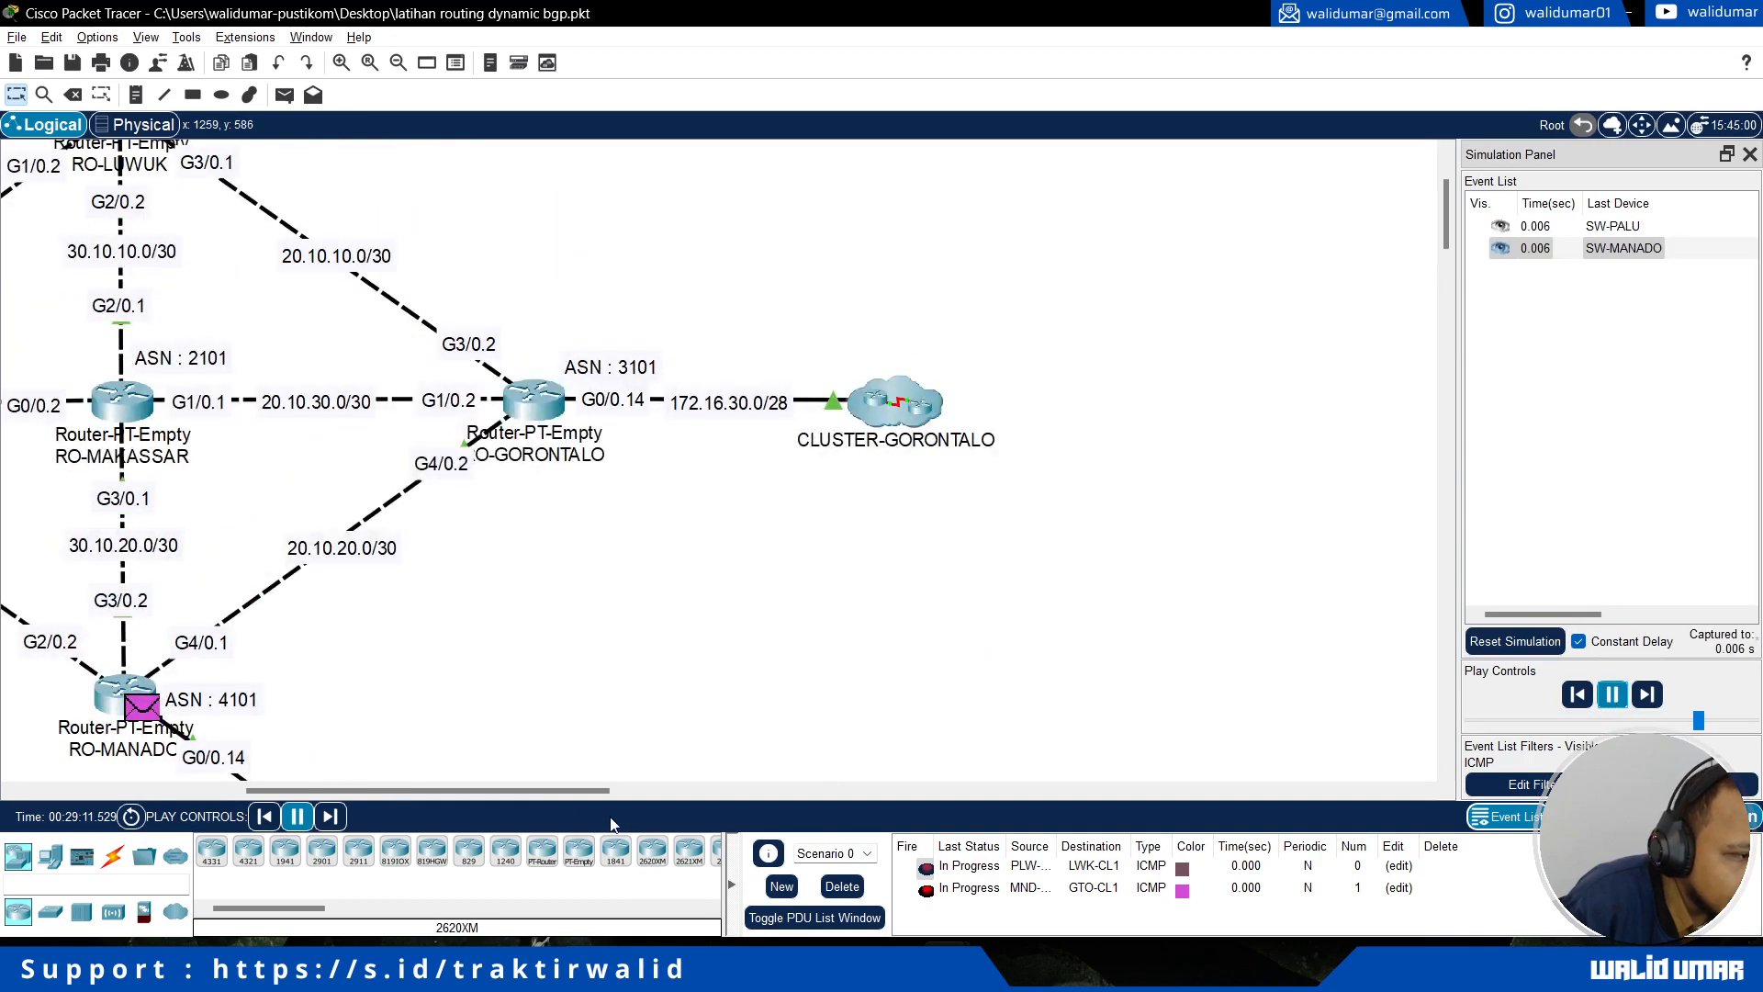
left_click_drag(531, 791, 407, 793)
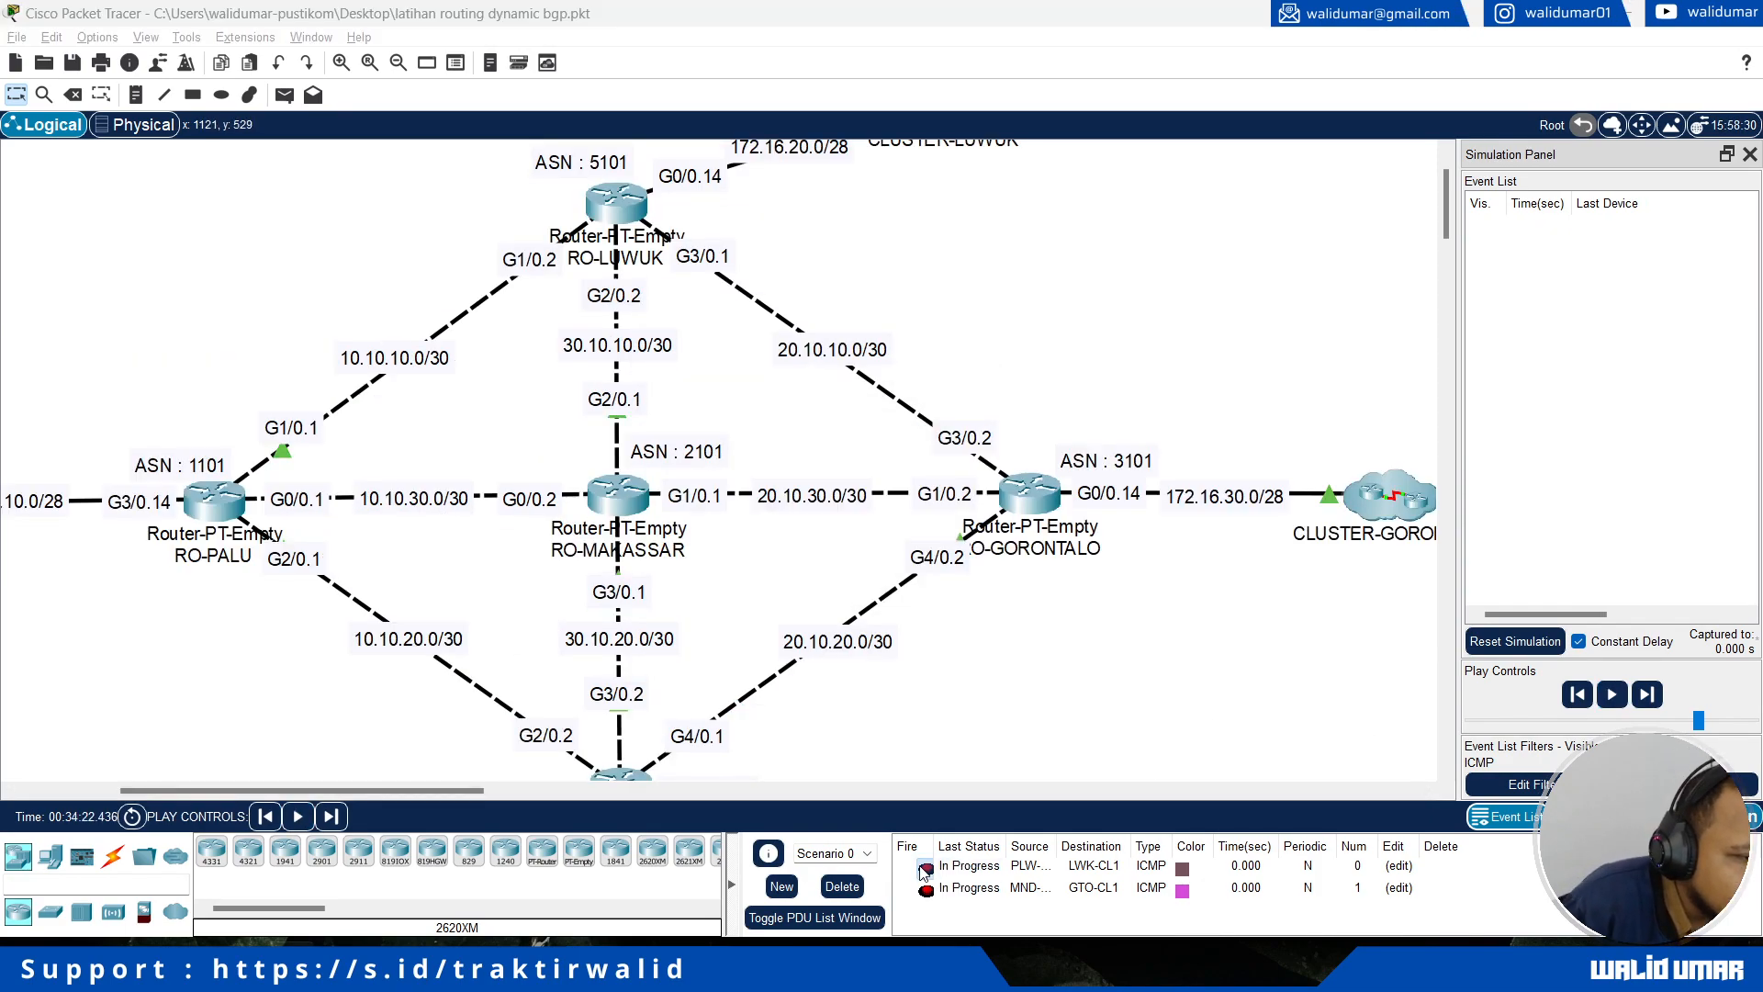
Step: Lower the simulation's playback speed slightly and play the two ICMP messages again
scroll(424, 785, "left", 2)
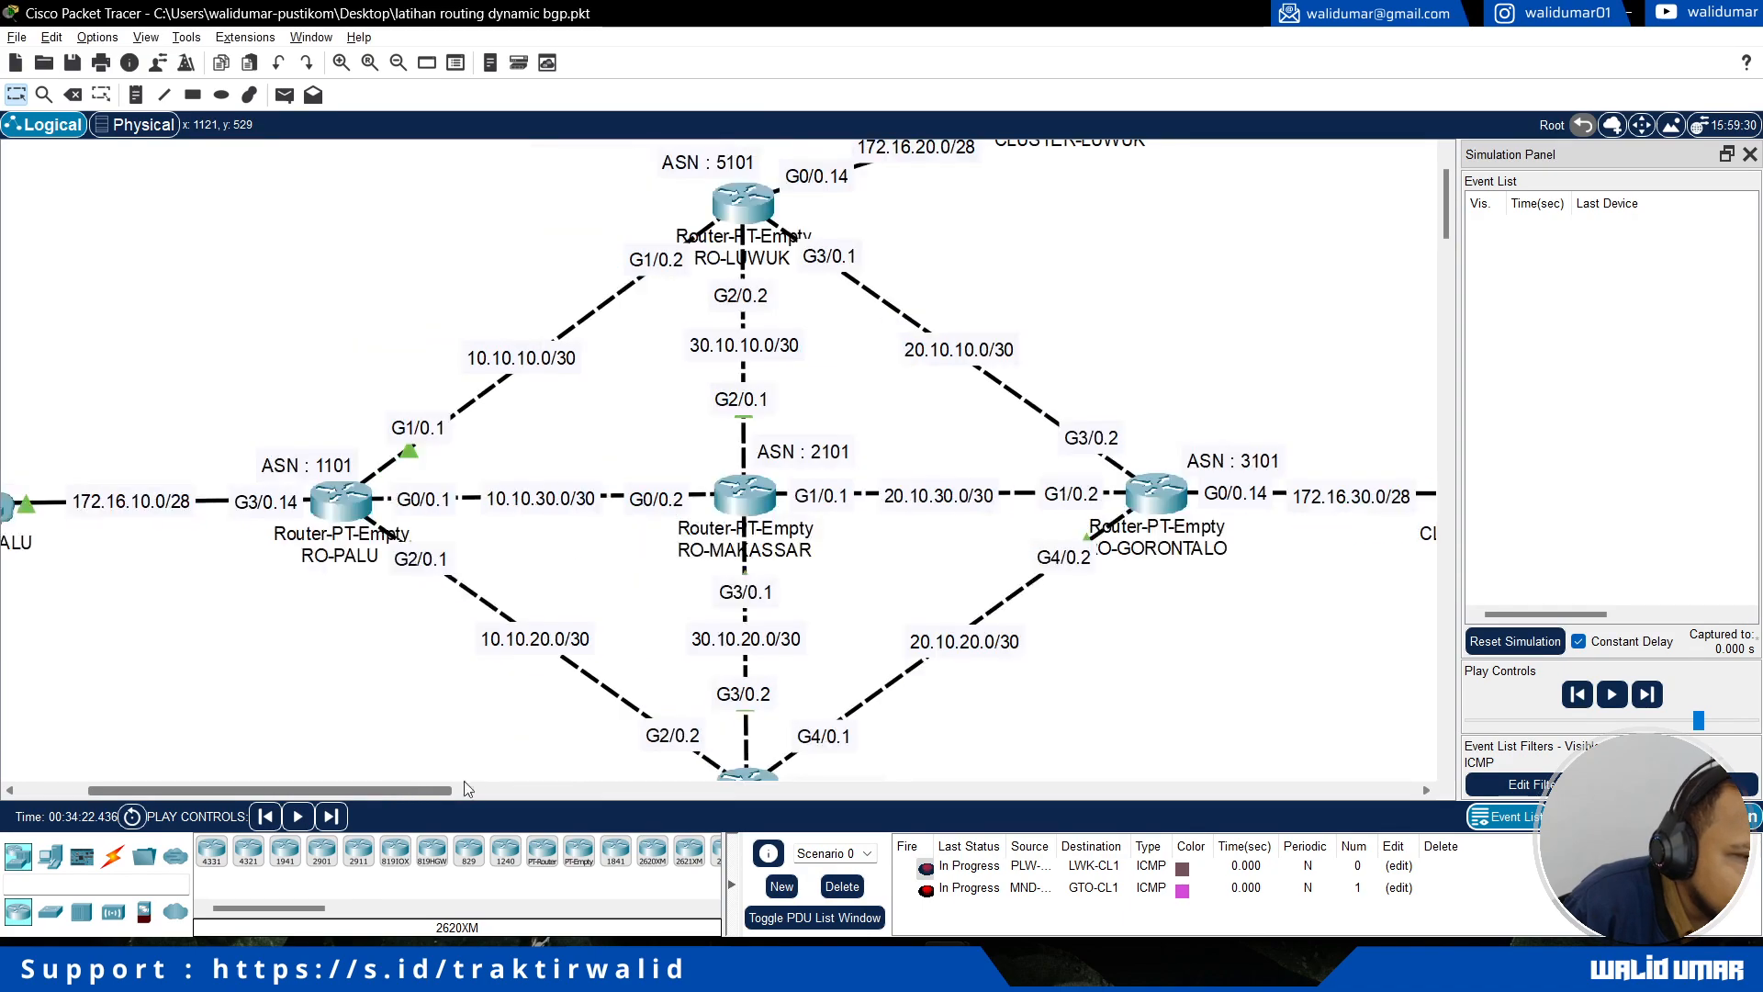
left_click_drag(1701, 723, 1680, 726)
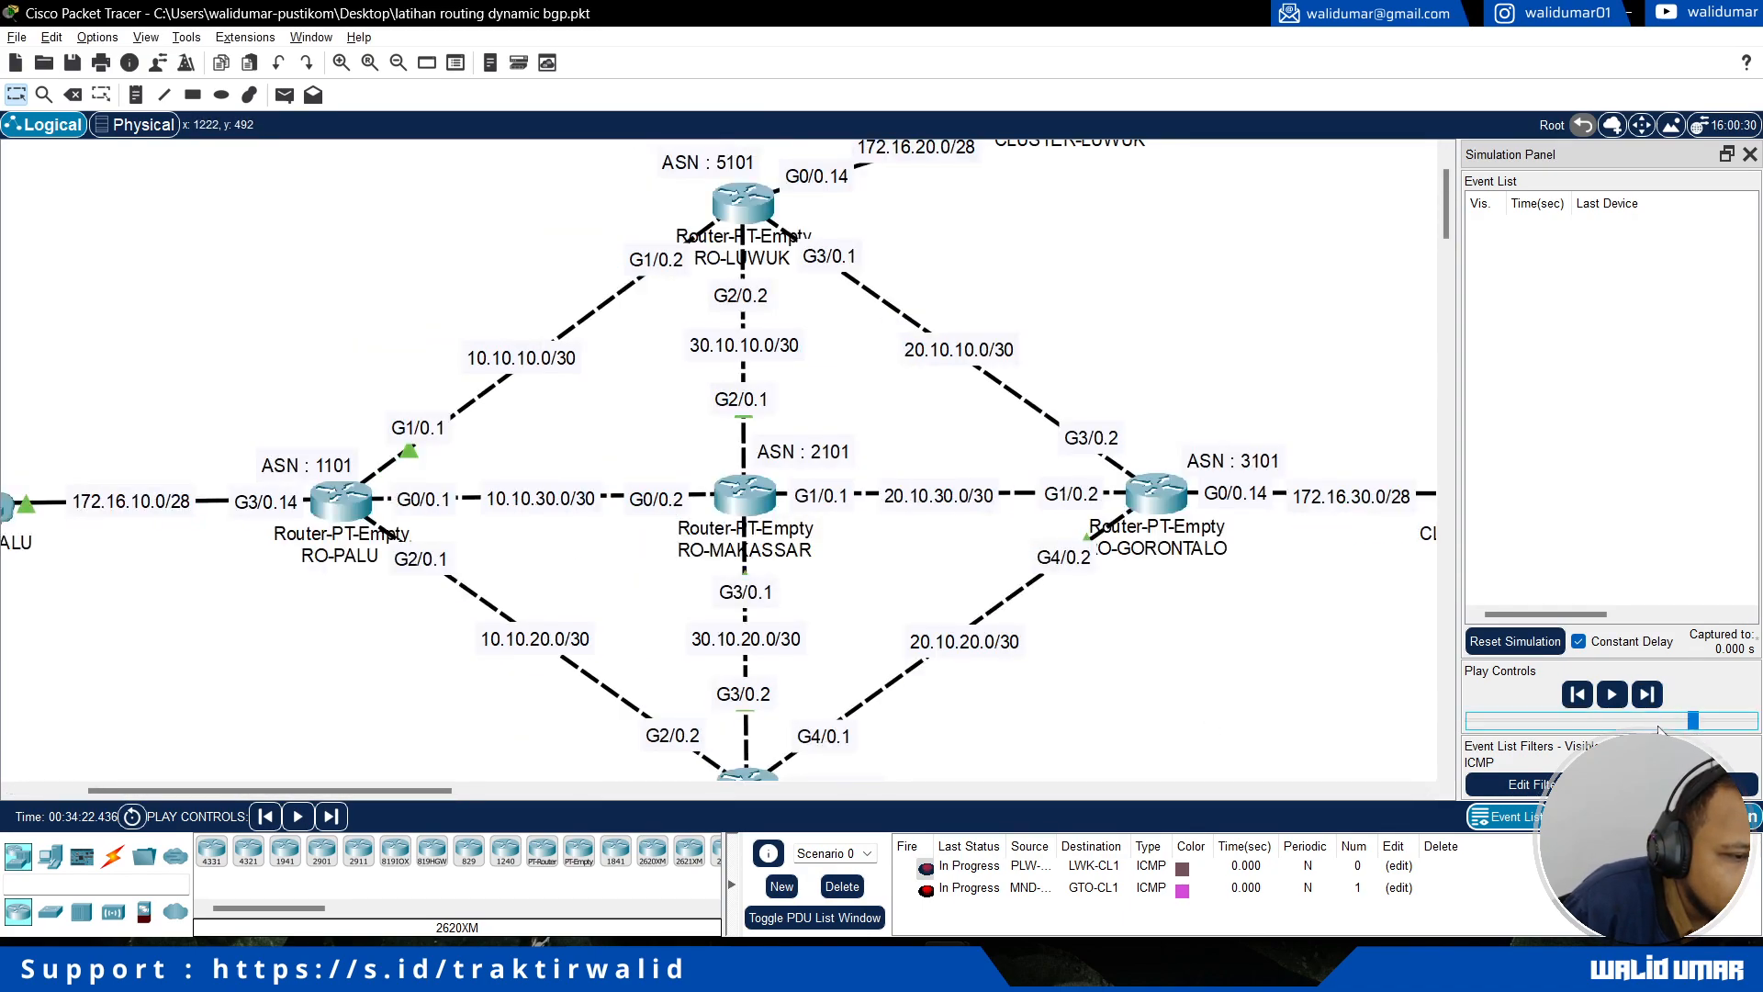
left_click(1674, 725)
left_click(1612, 694)
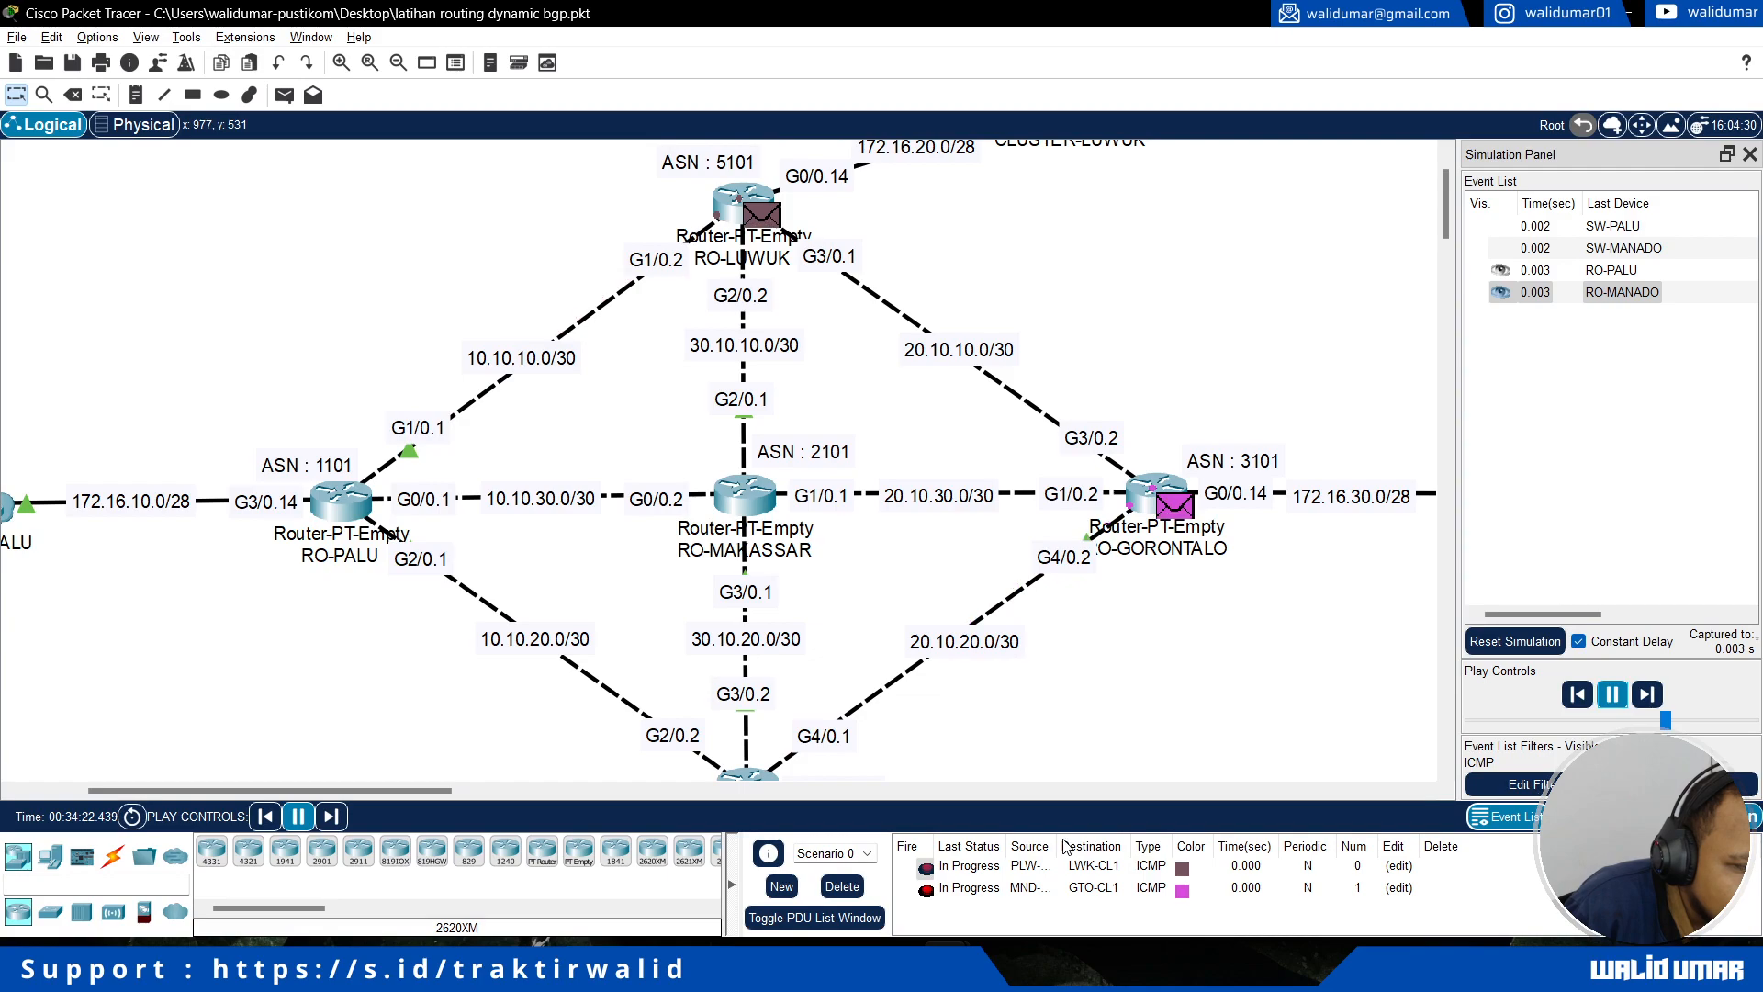
Step: Widen the PDU list's Source column and follow both ICMP messages between their clusters and back
left_click_drag(1065, 846, 1096, 846)
scroll(834, 356, "up", 1)
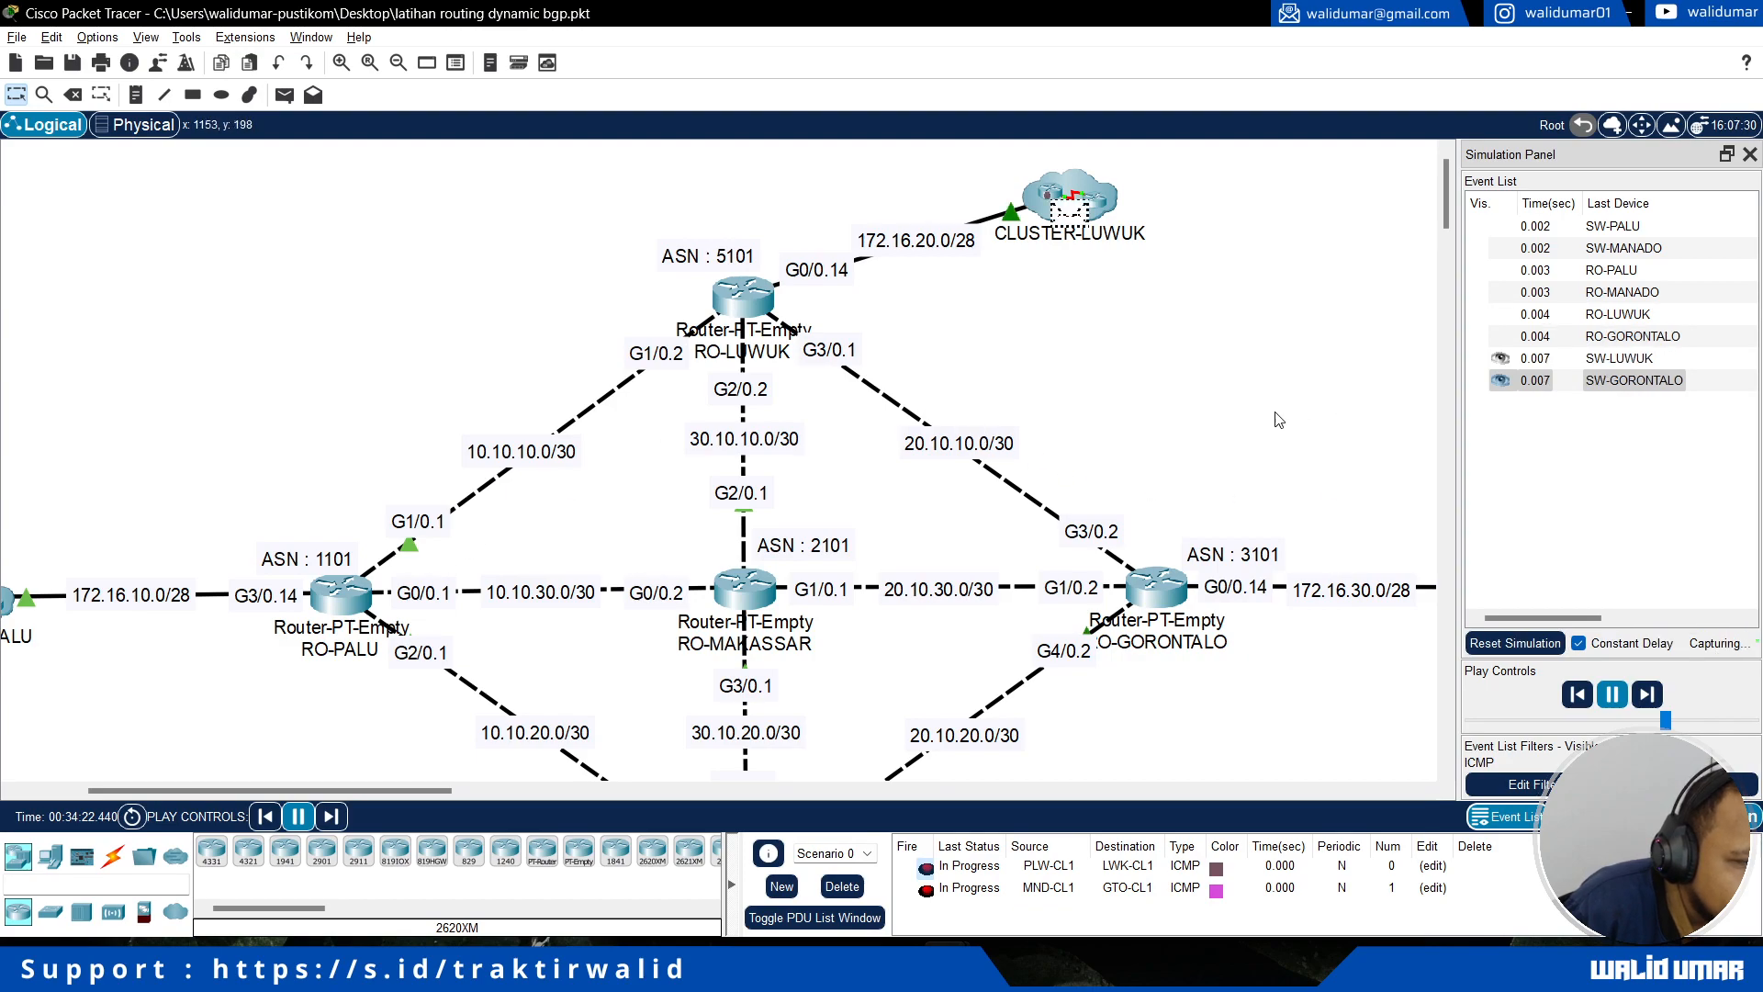
scroll(1239, 445, "down", 1)
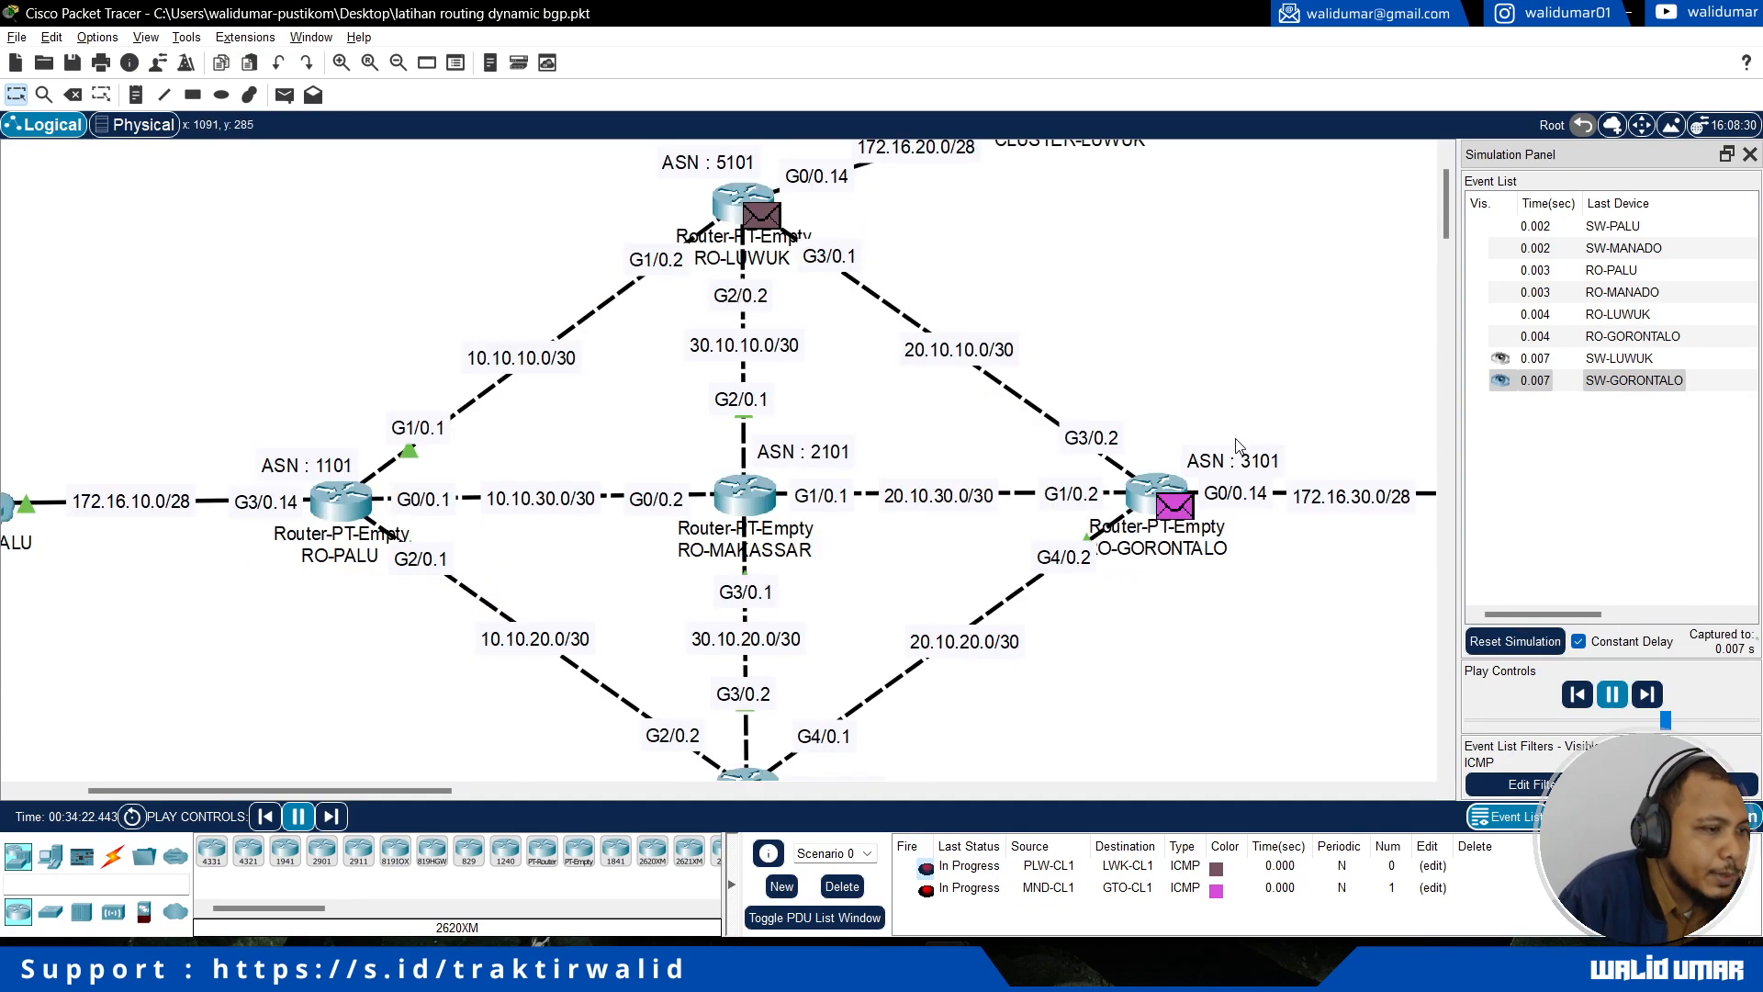
scroll(1239, 446, "down", 2)
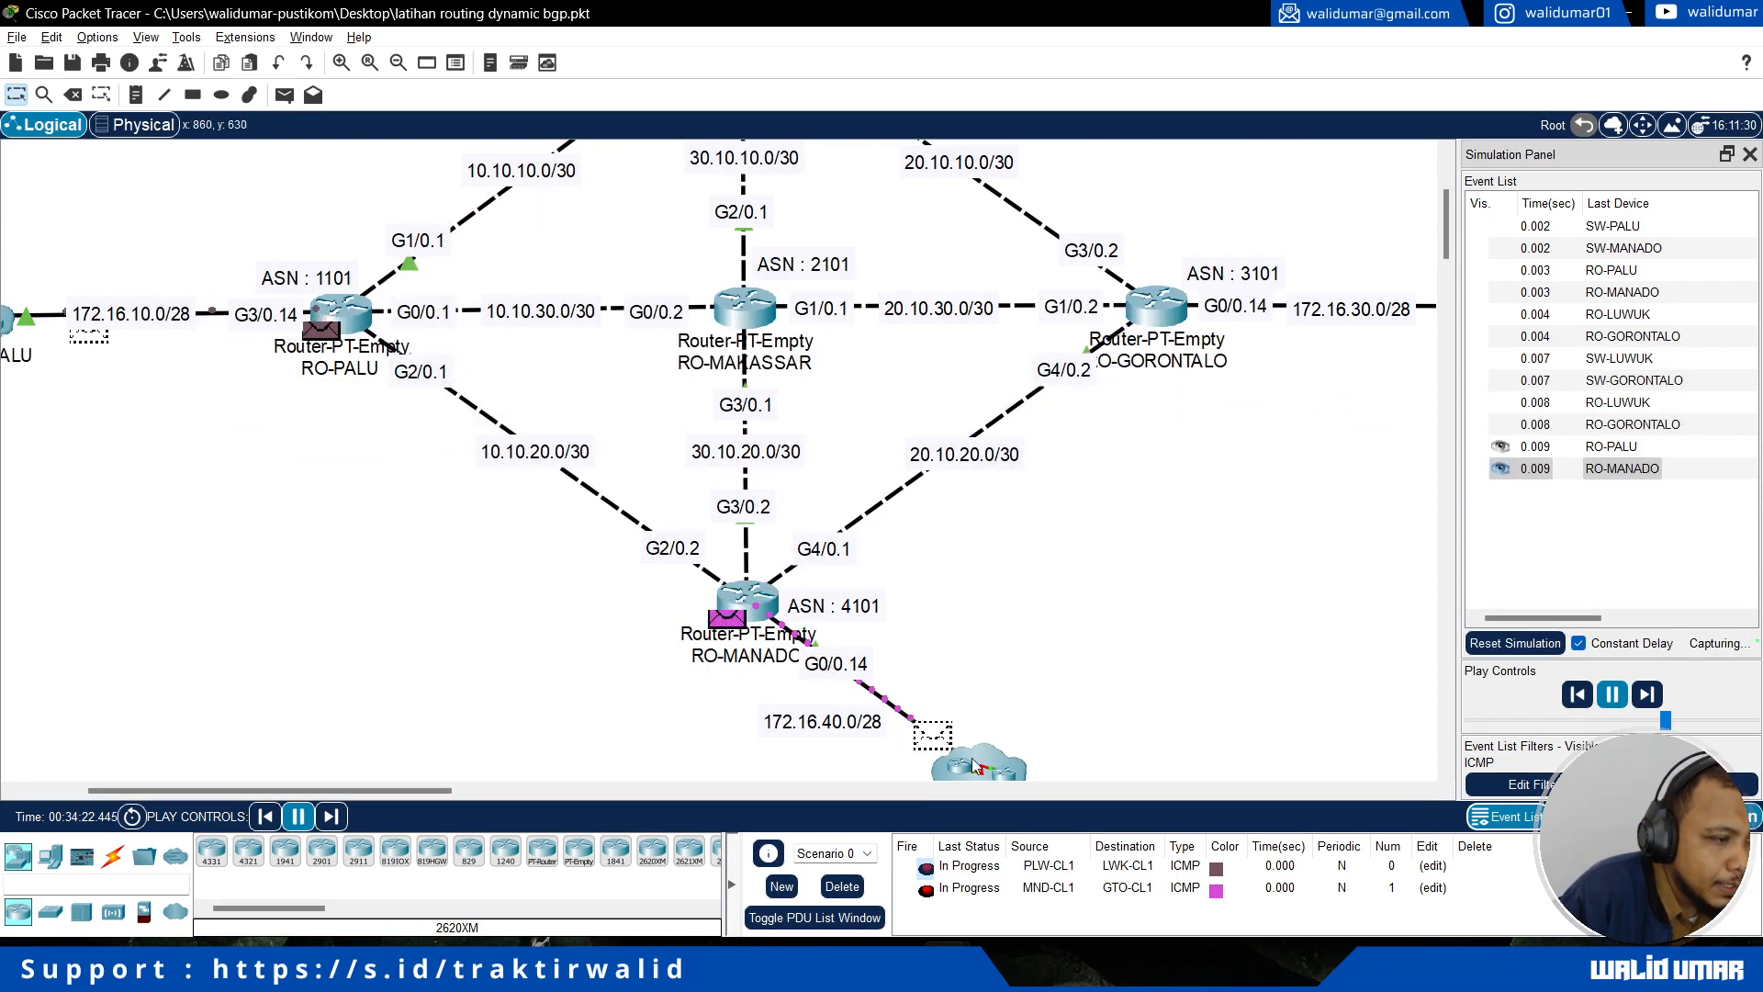
scroll(1011, 725, "down", 2)
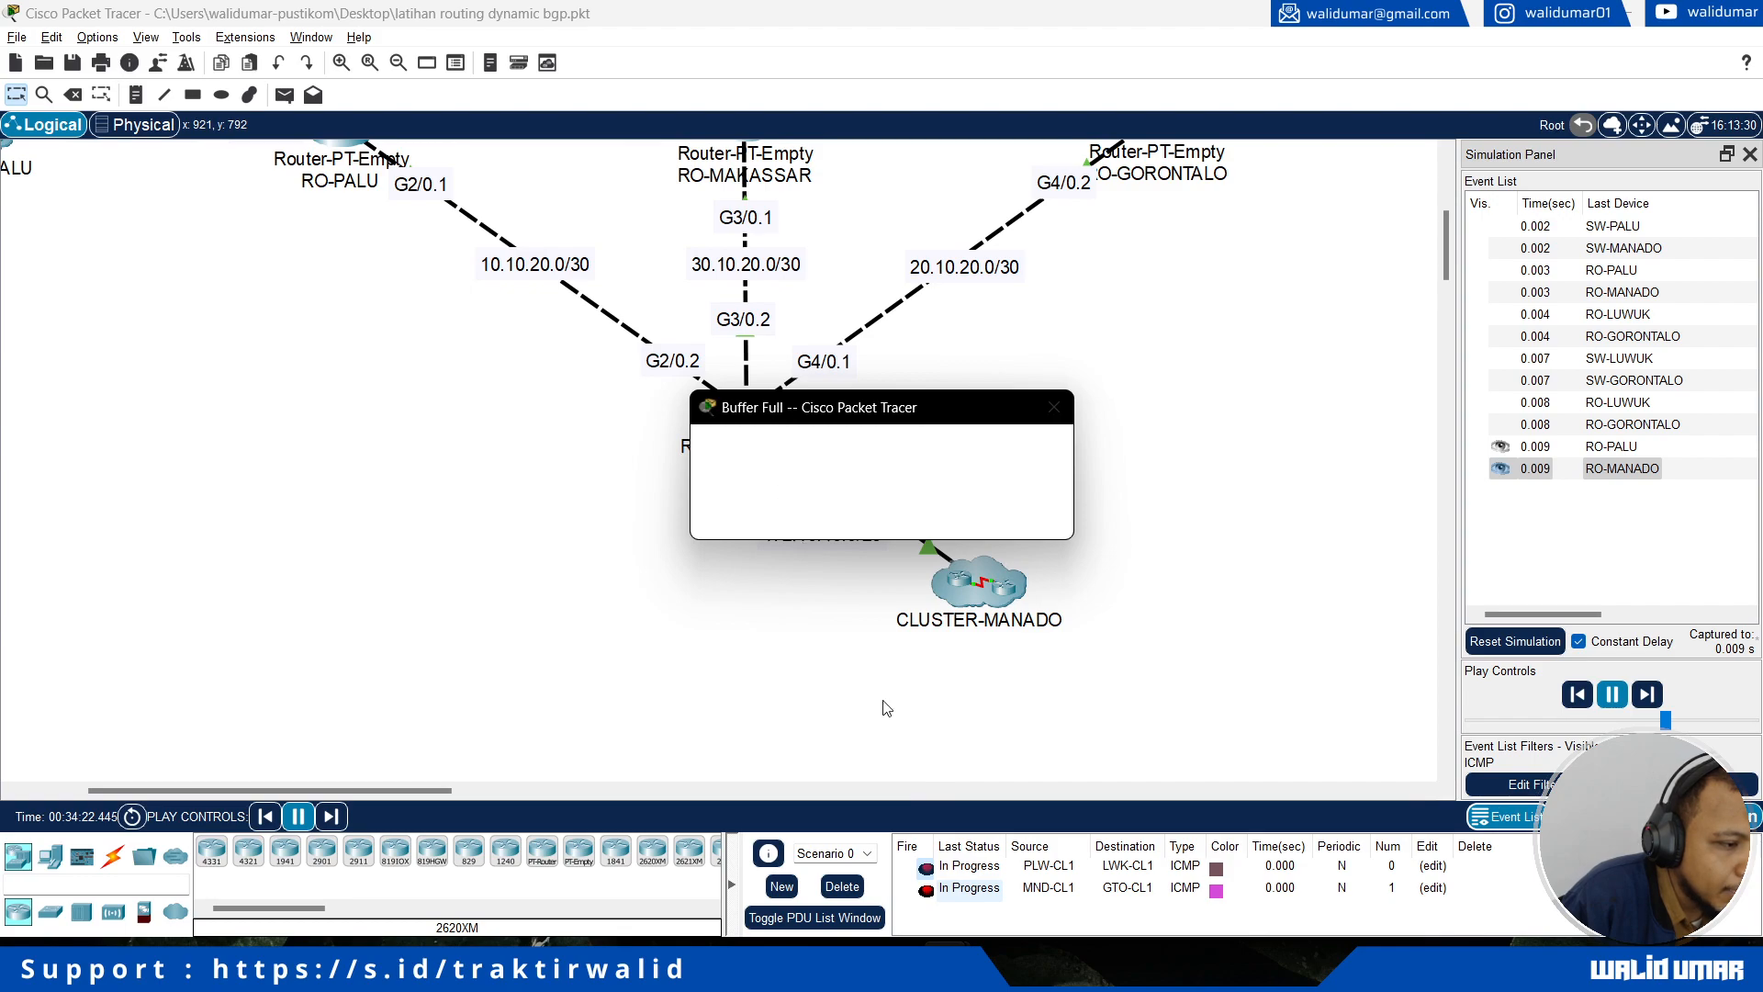
Step: Clear the full simulation event list and return to Realtime mode
mouse_move(947, 964)
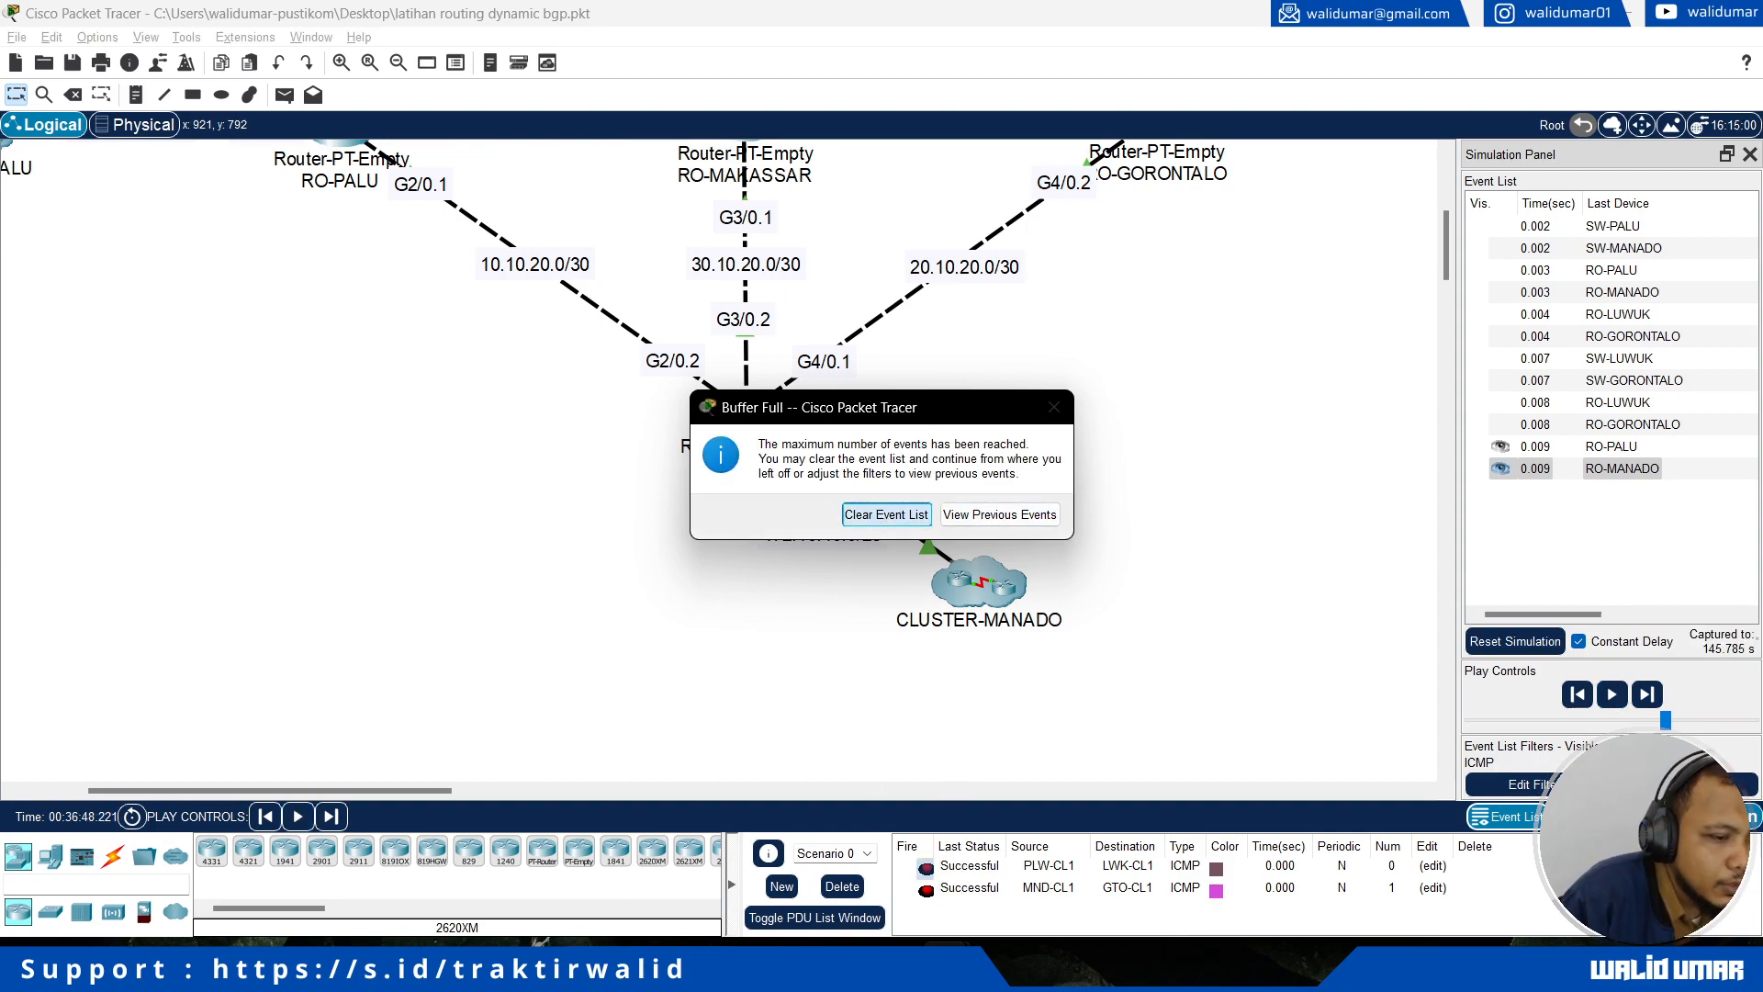
left_click(886, 514)
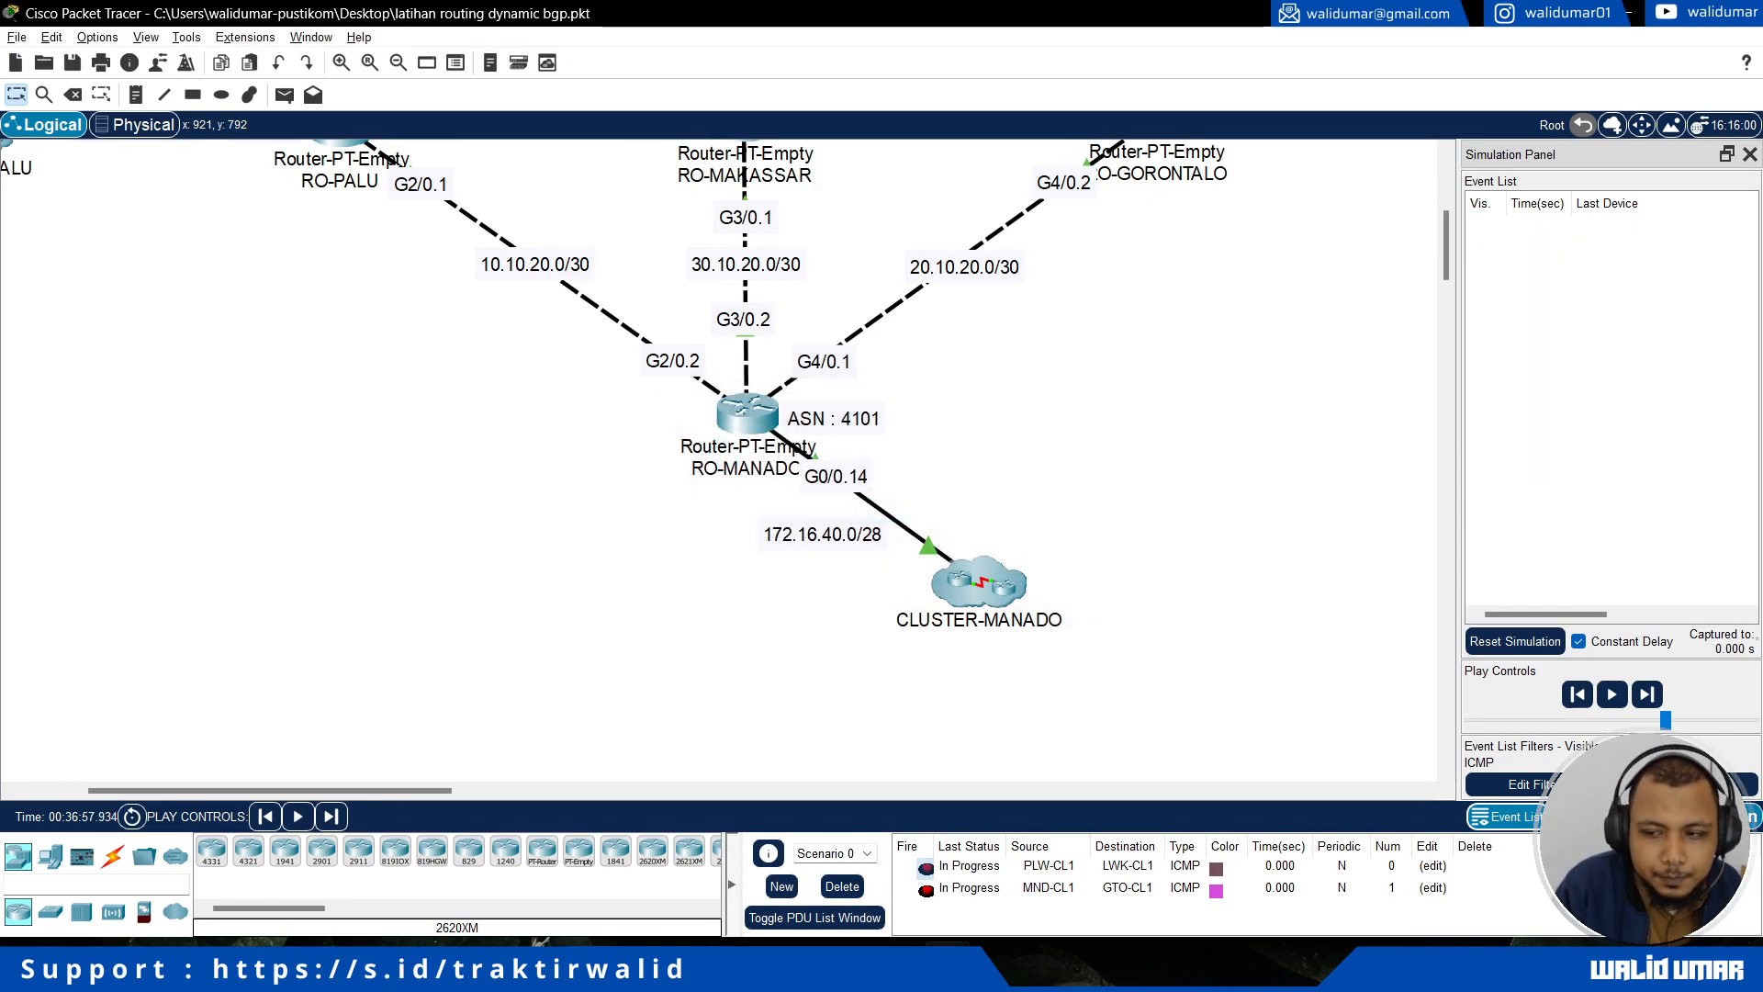
key("shift+r")
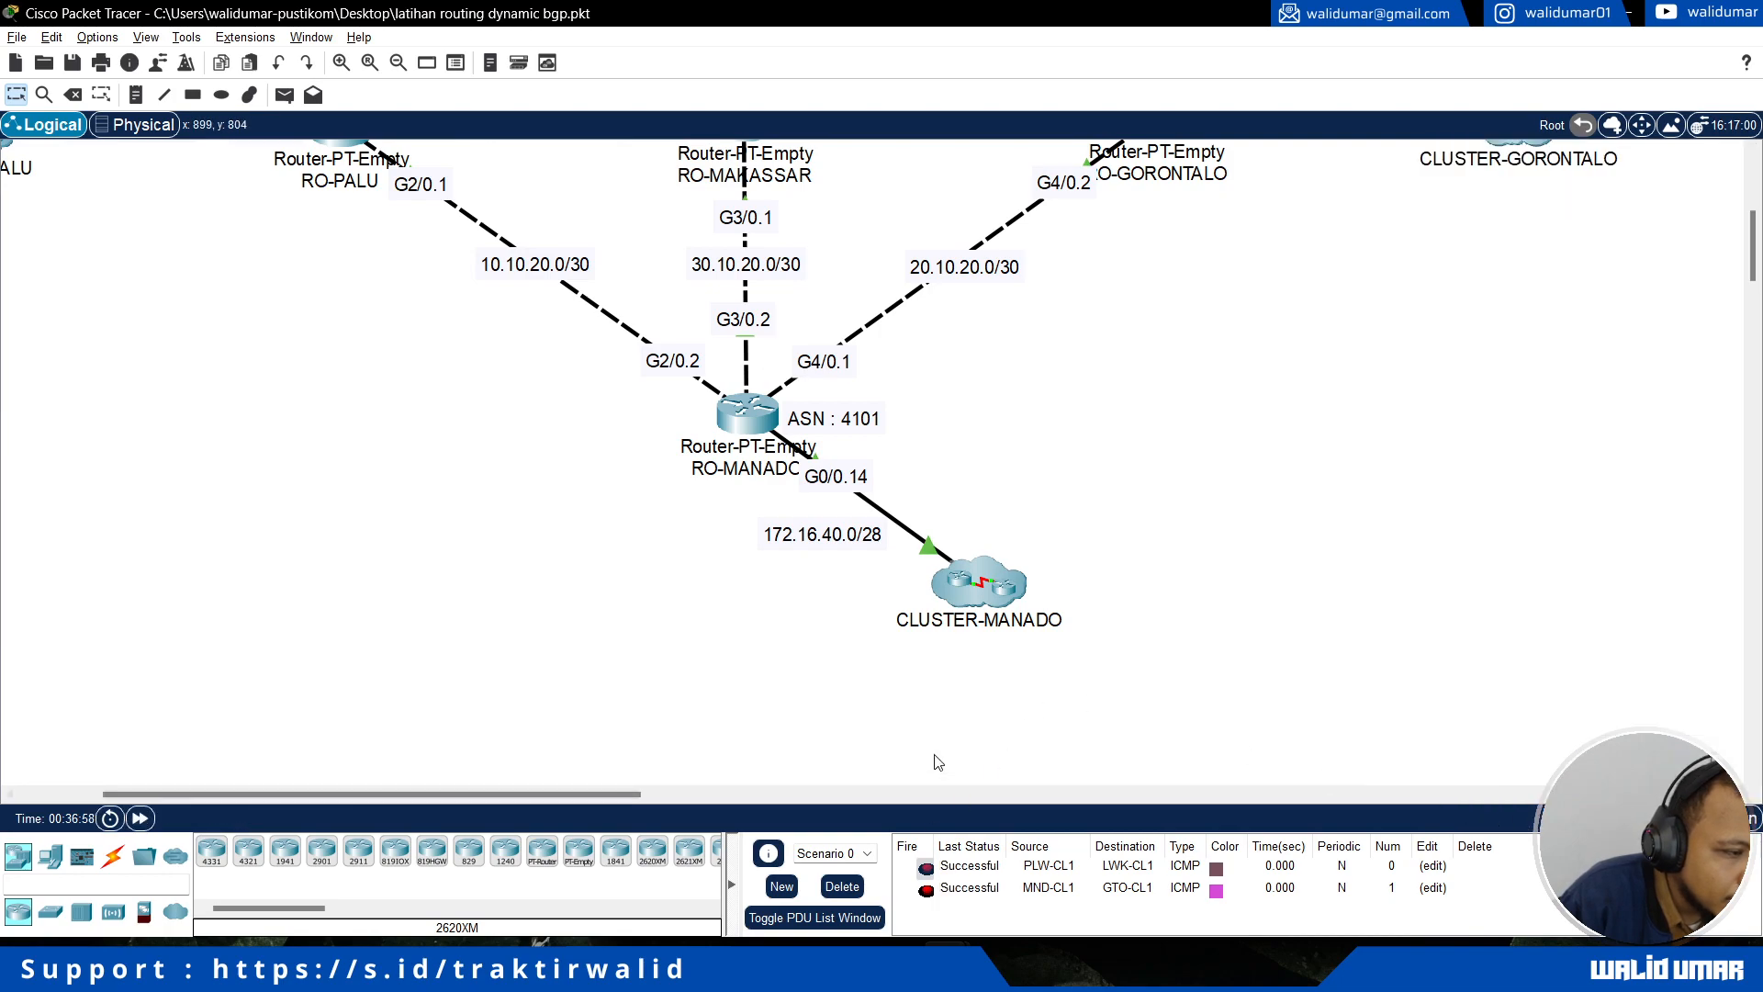
Step: Look inside CLUSTER-MANADO at its laptops, including MND-CL6, and return to the root topology
double_click(1001, 584)
scroll(540, 405, "up", 3)
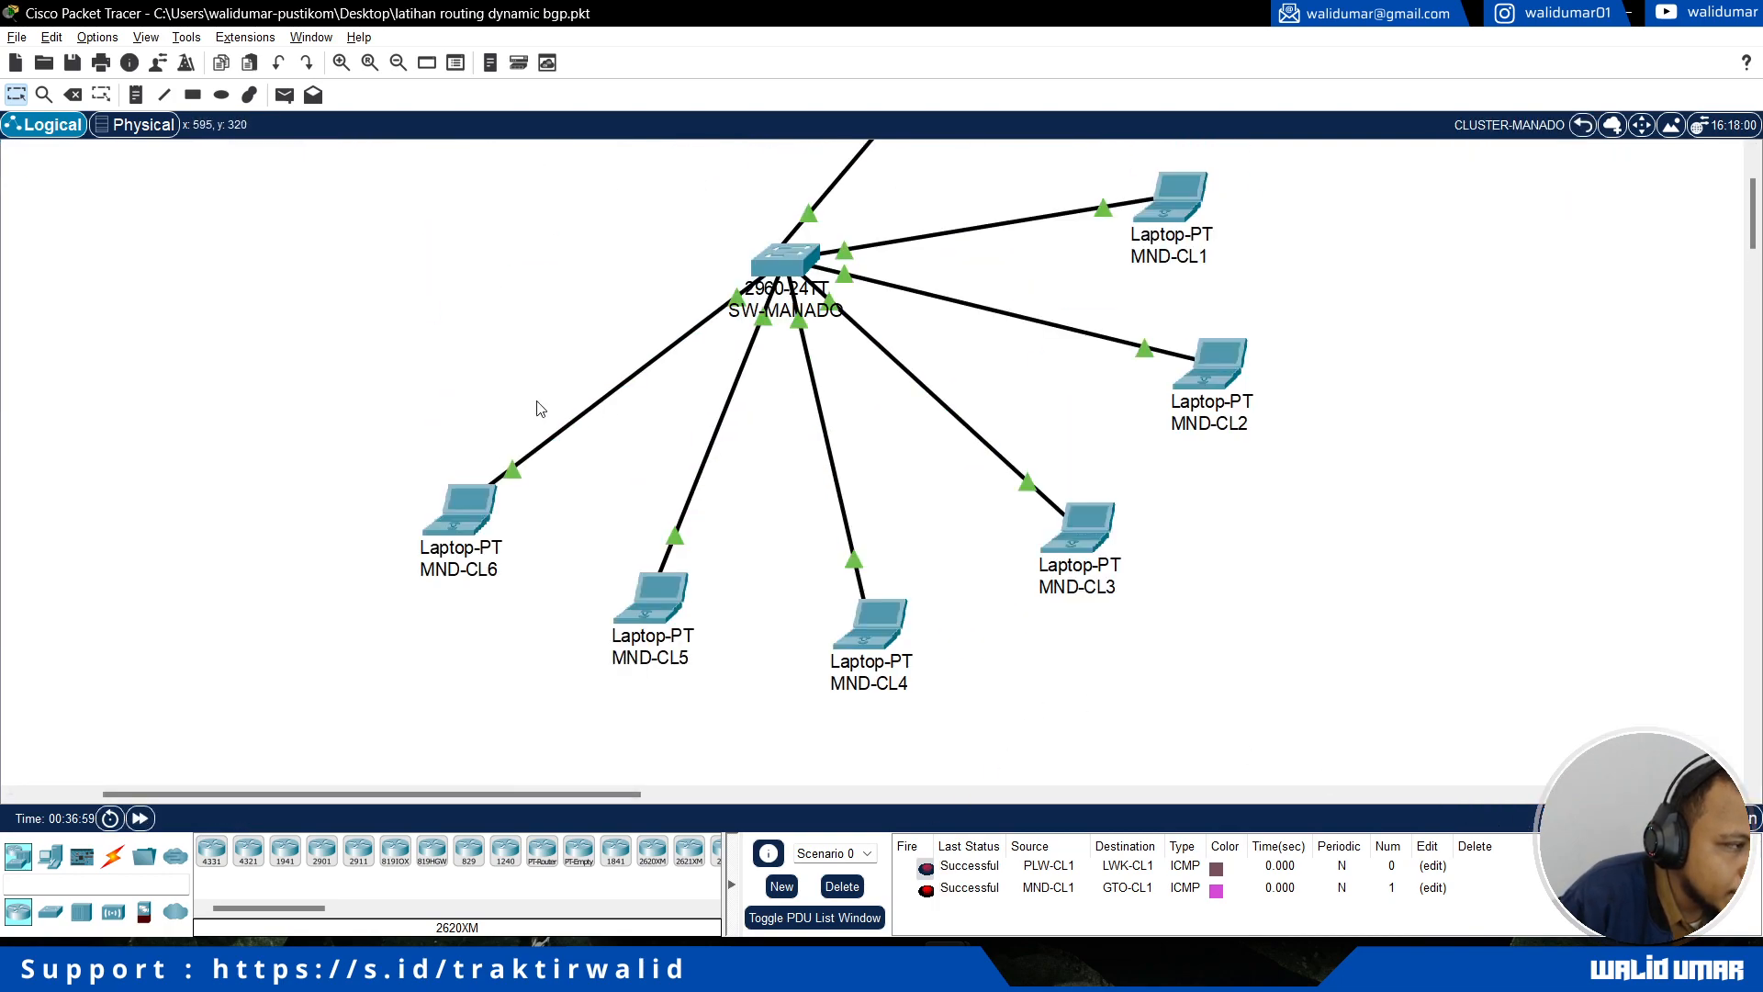
left_click(477, 514)
left_click(1585, 126)
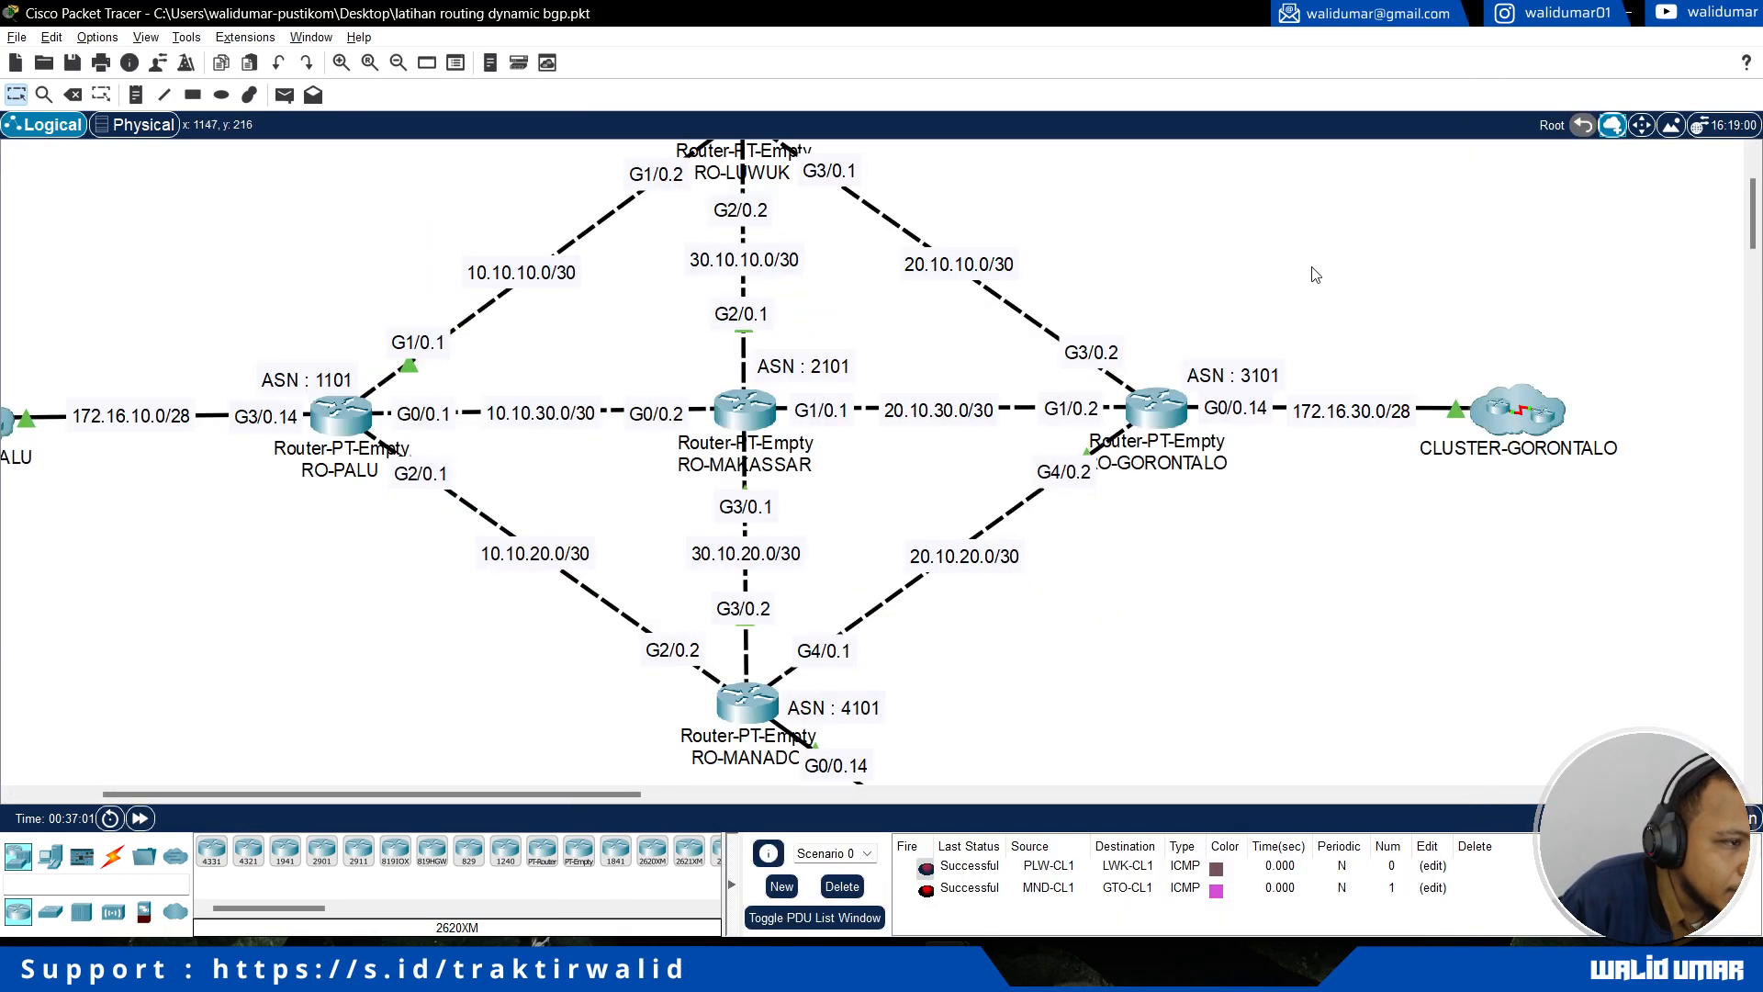
Step: Close MND-CL6's IP configuration, open its Command Prompt, and ping 172.16.10.1, interrupting the ping early
key("alt+Tab")
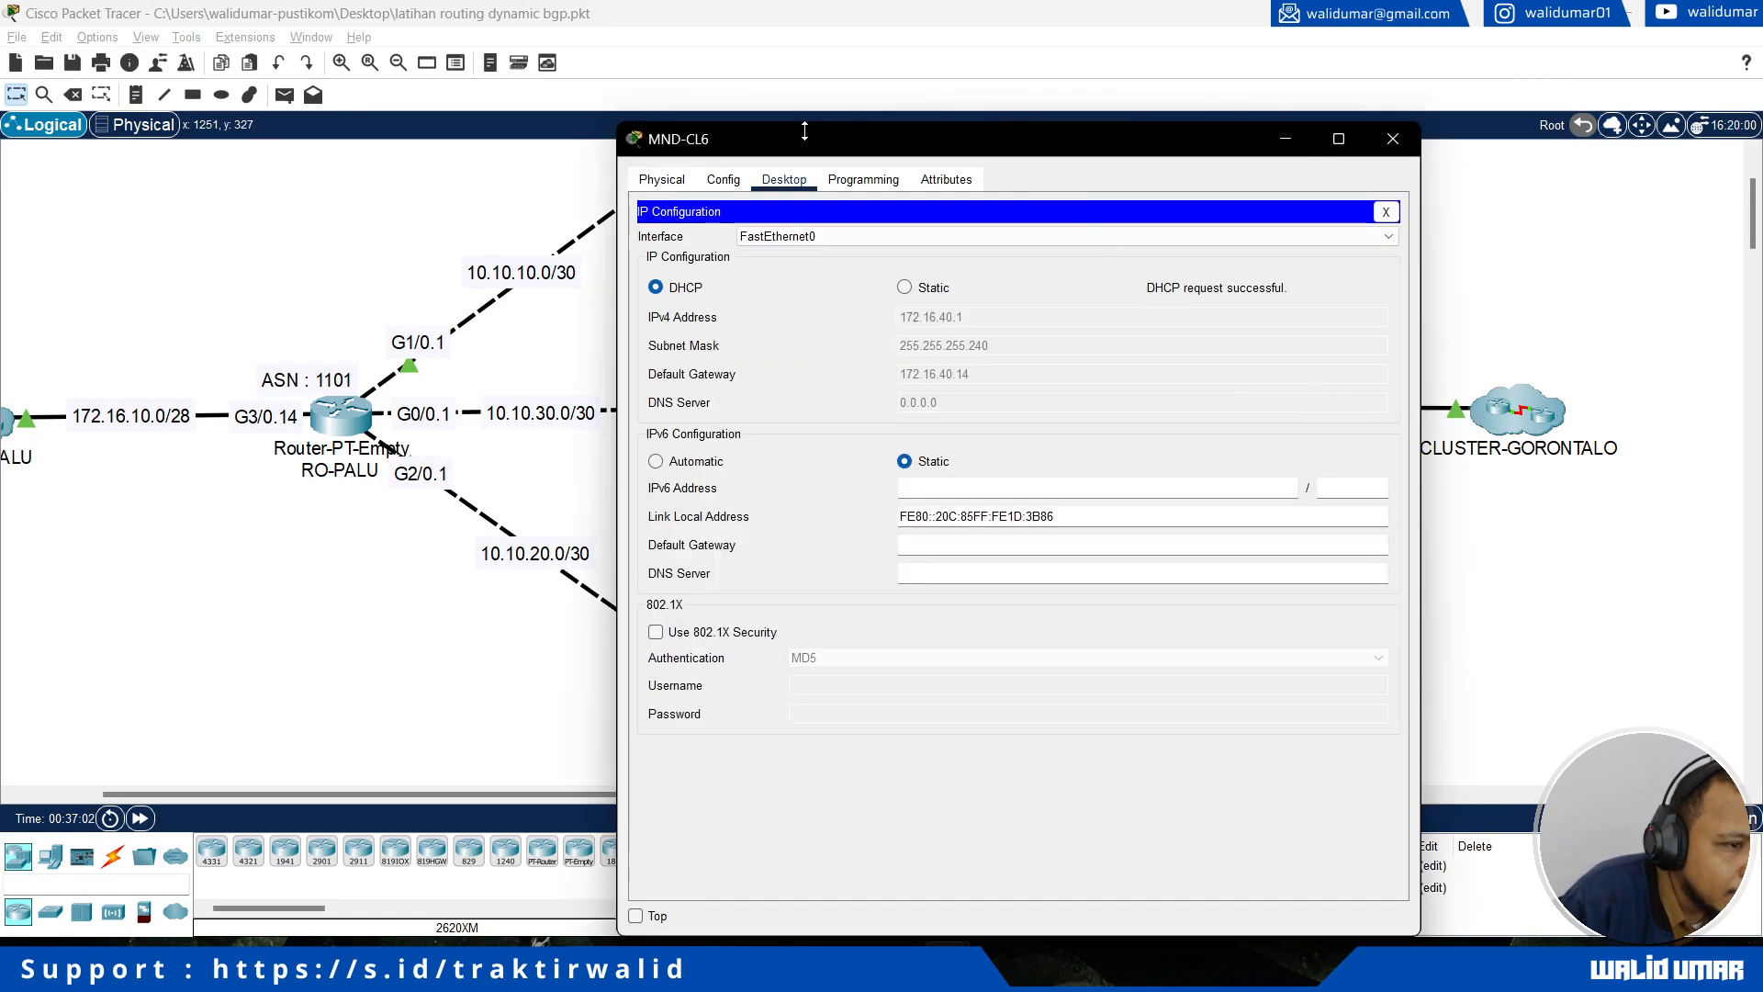
left_click_drag(999, 147, 707, 138)
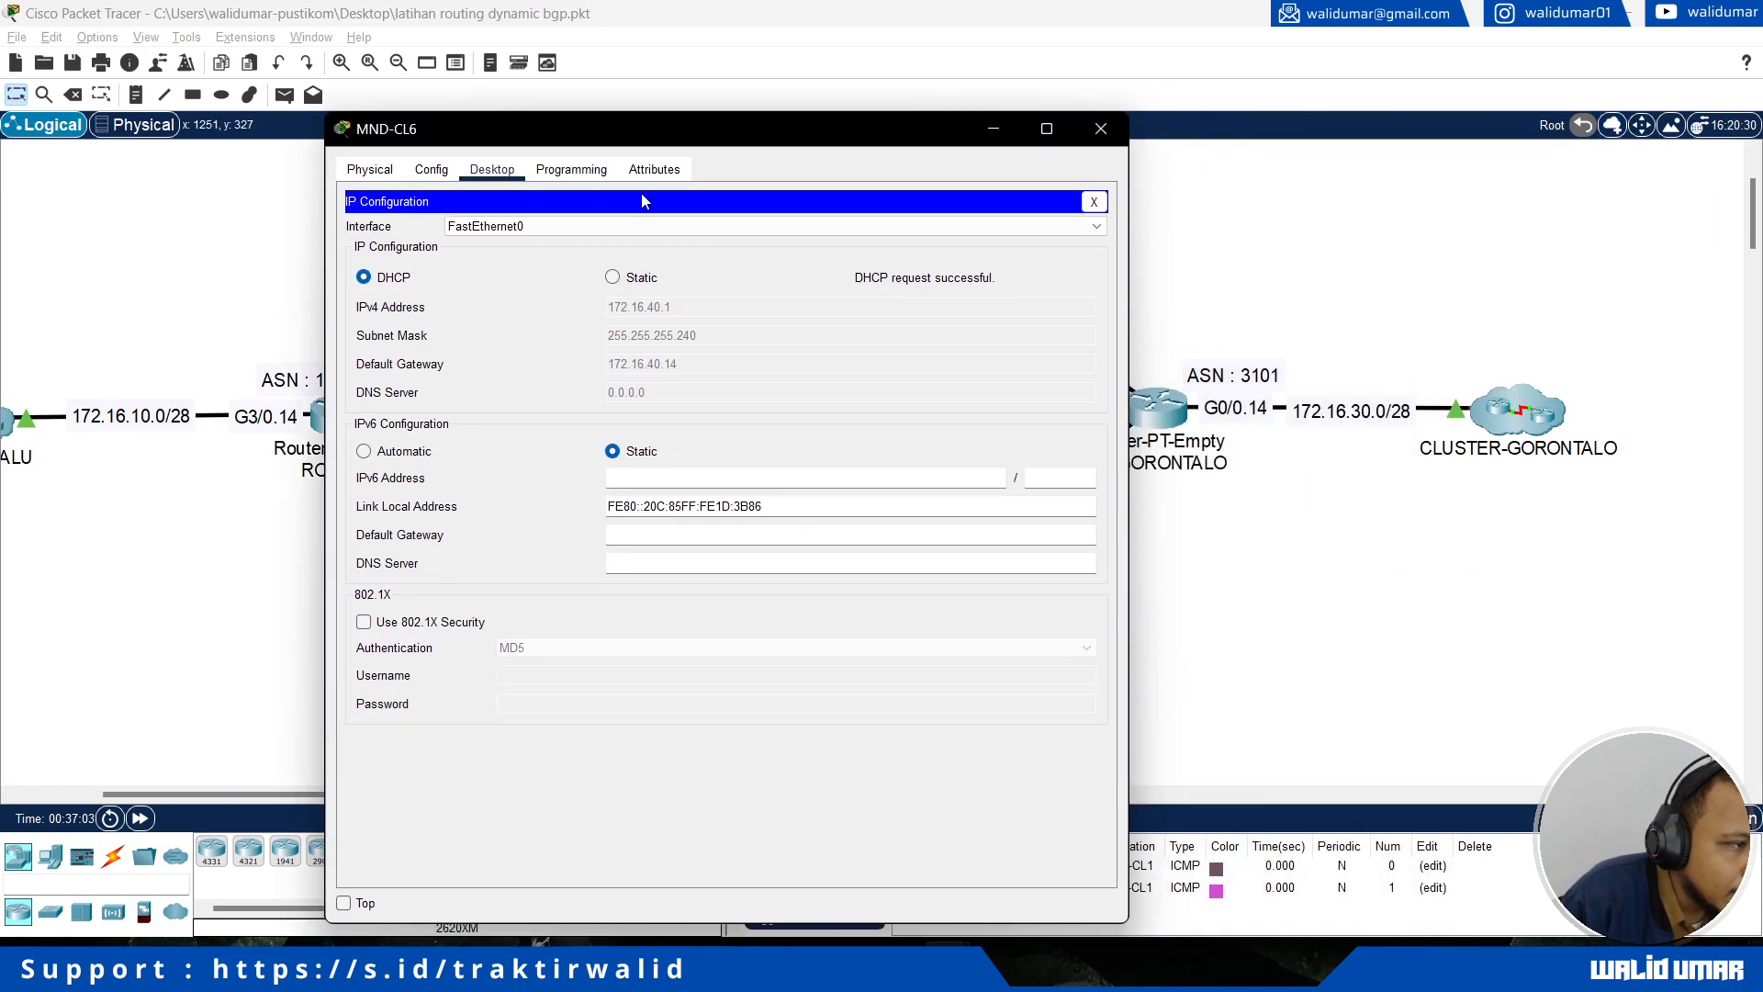
left_click(1093, 201)
left_click(873, 241)
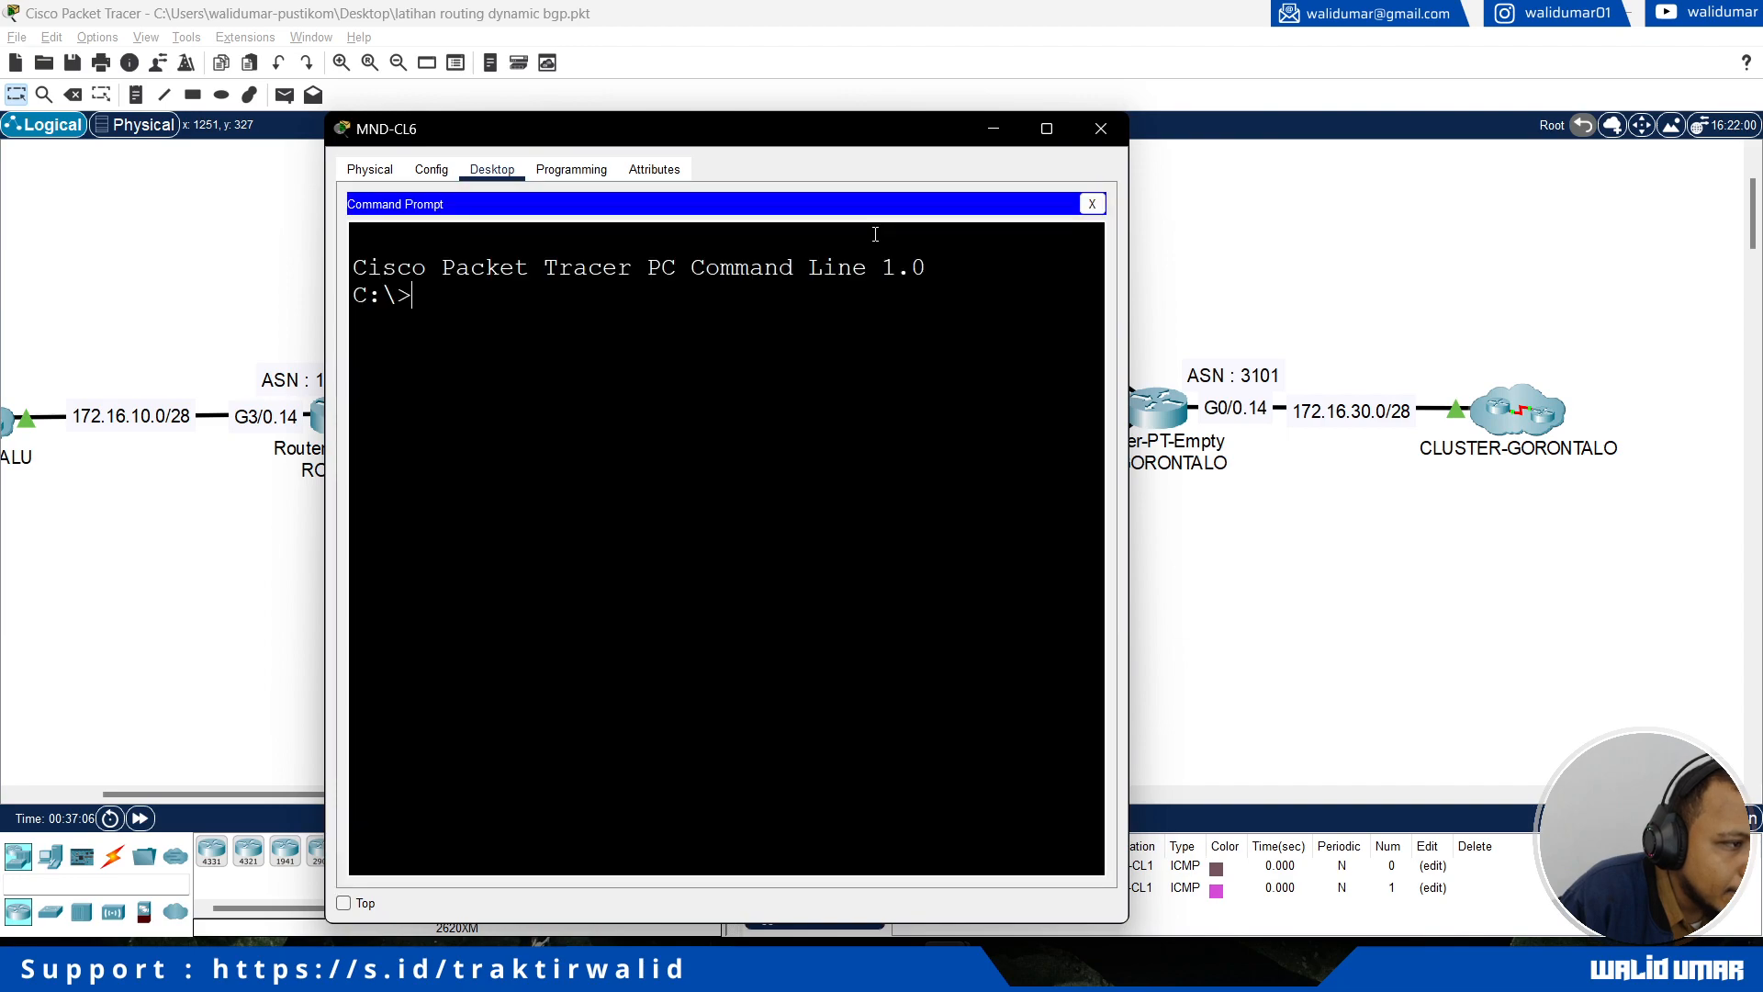
type("ping 17")
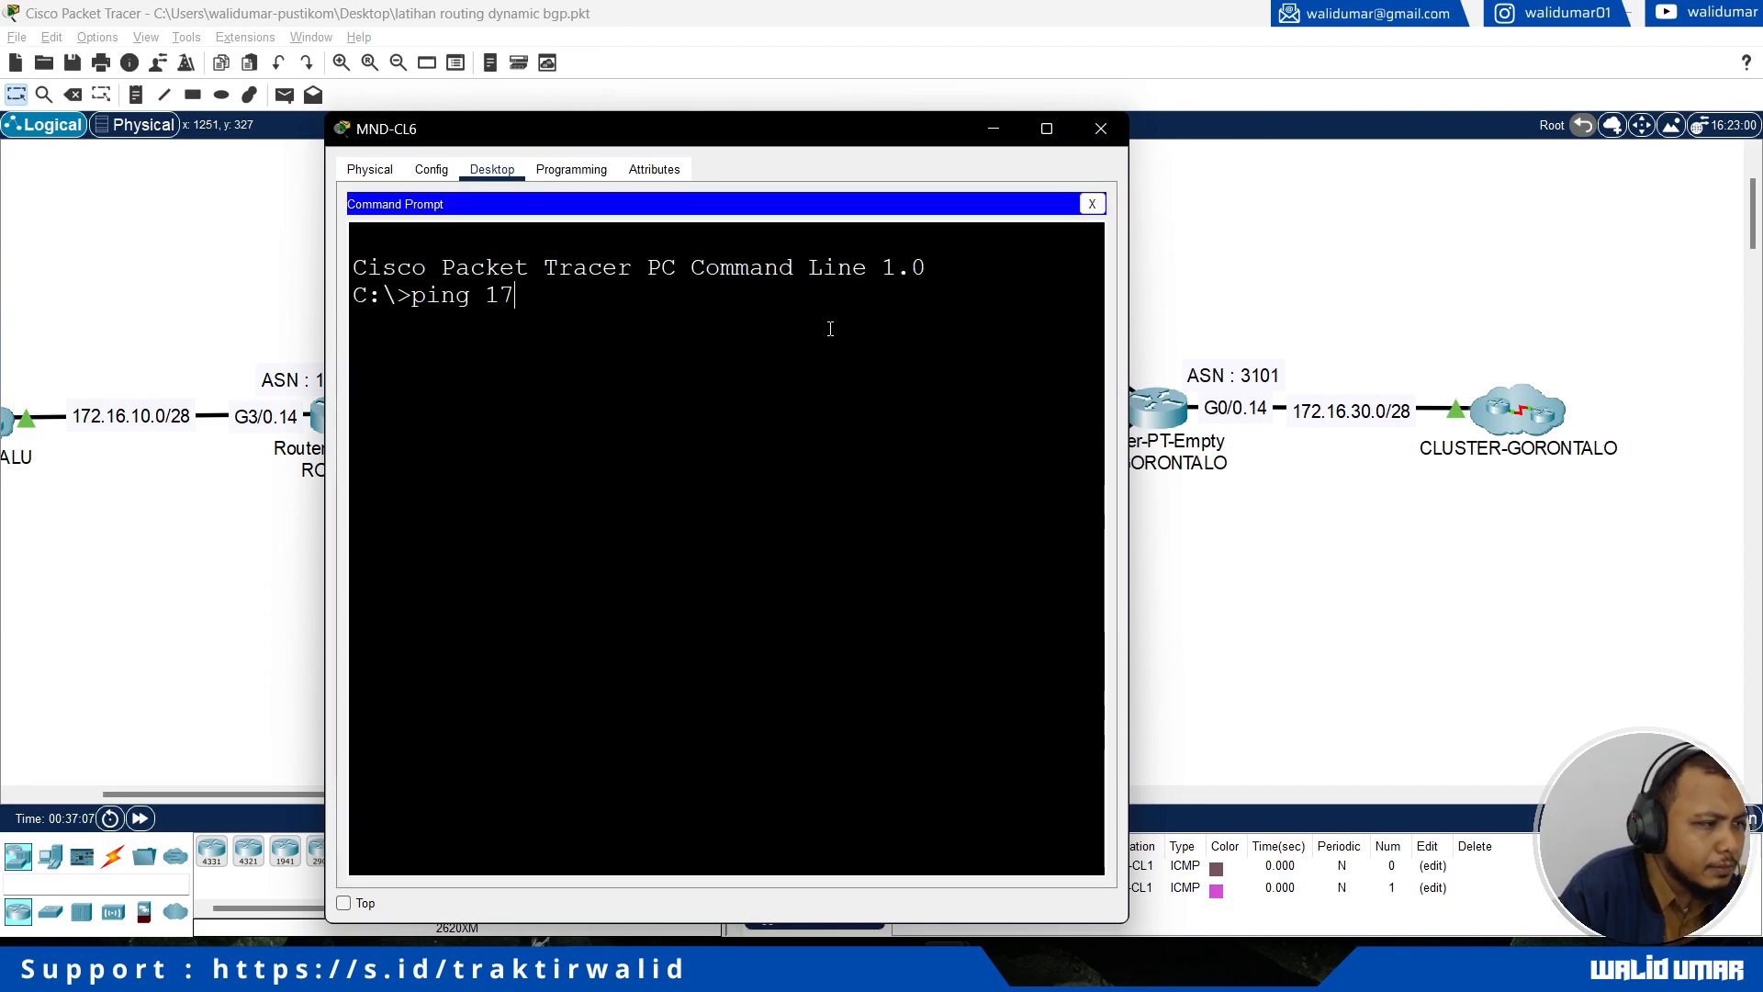
type("2.16.10.")
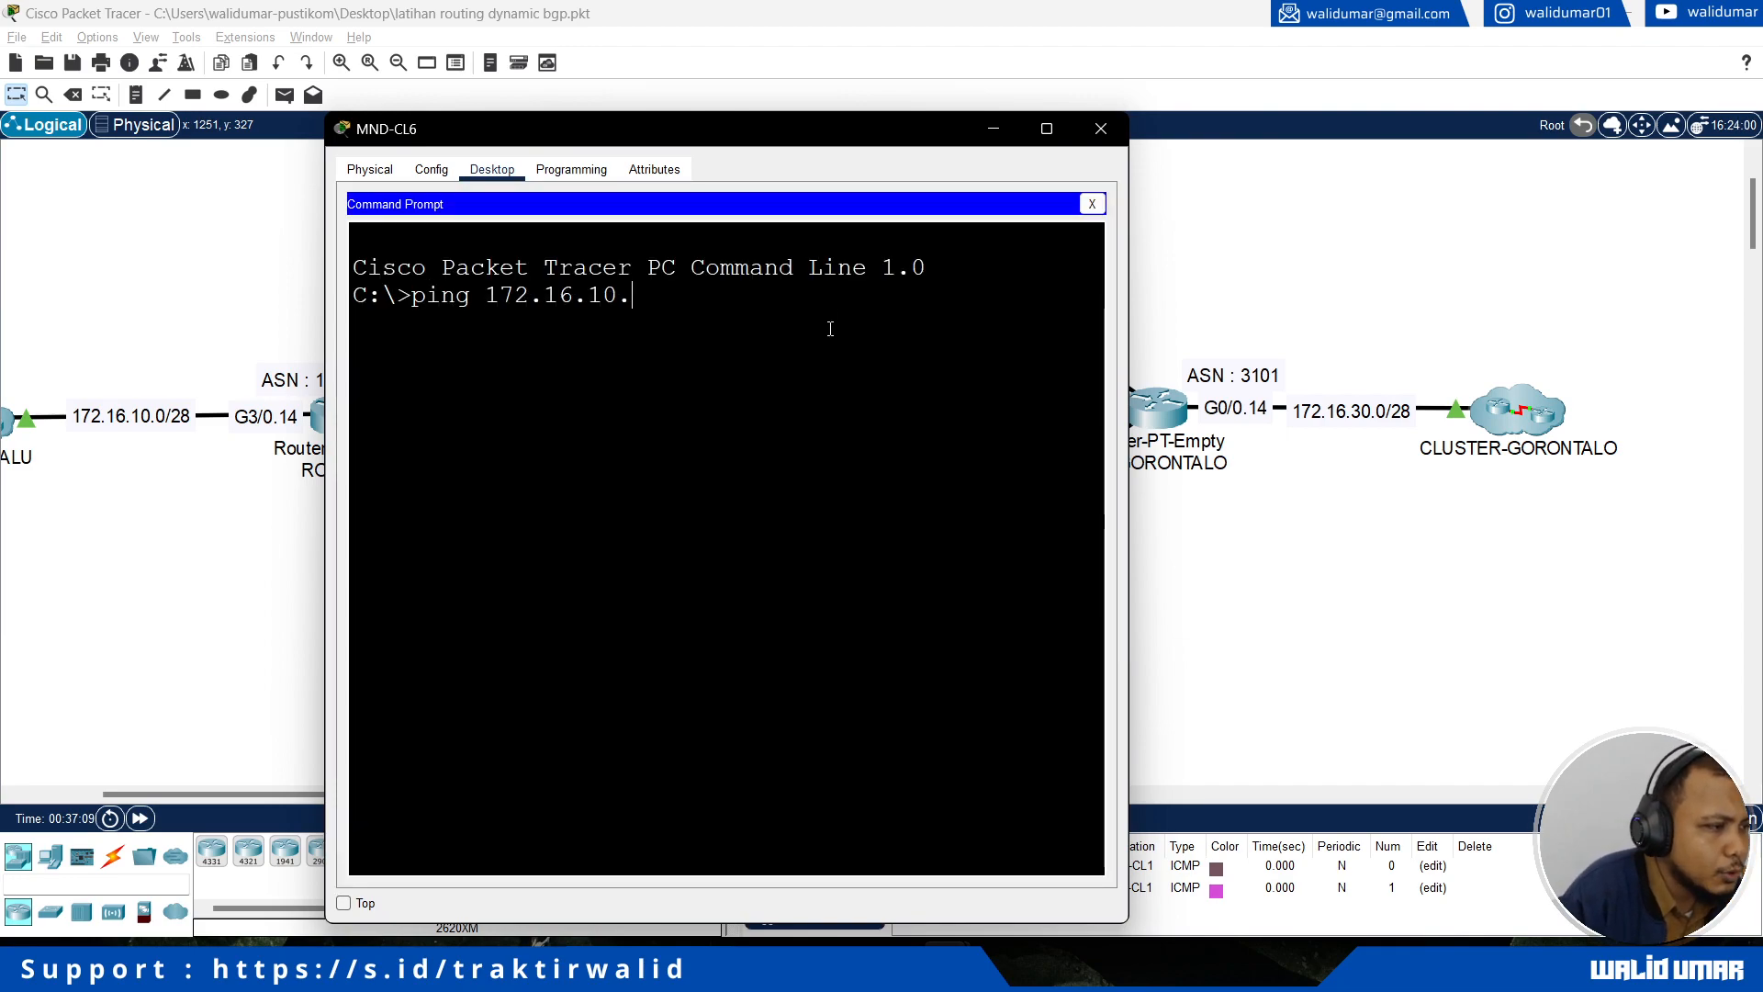
type("1")
key("Return")
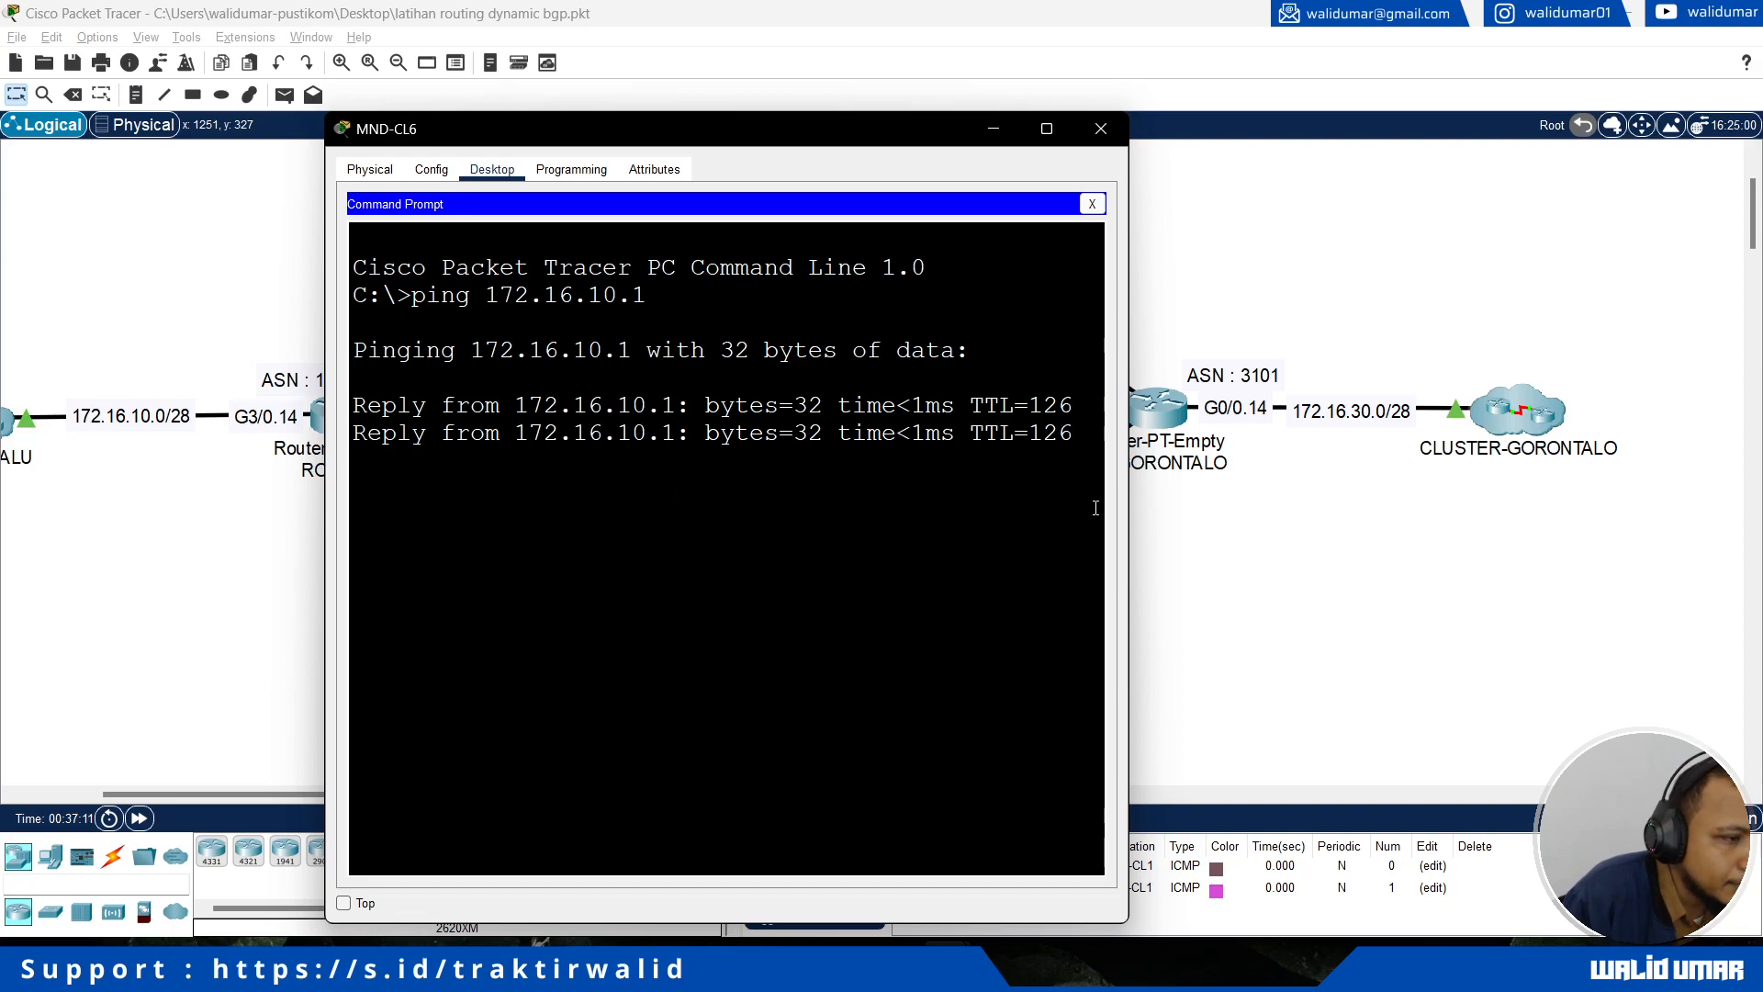
key("ctrl+c")
Step: Ping 172.16.30.1 from MND-CL6
key("Up")
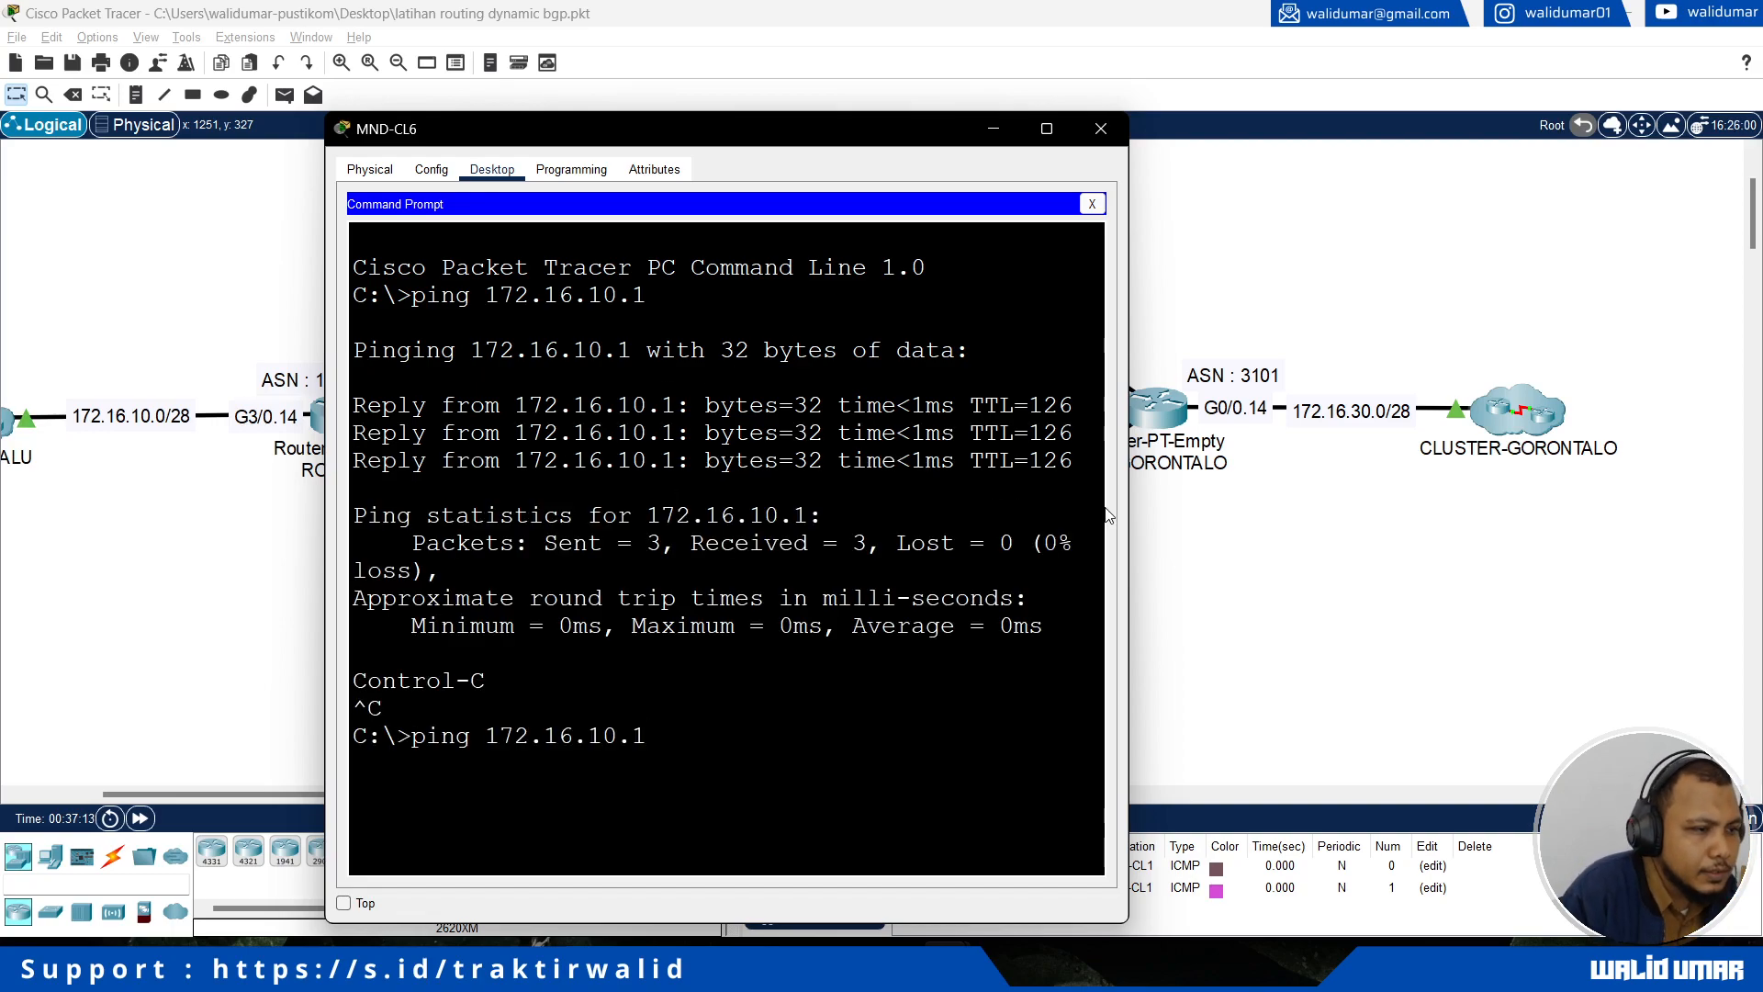
key("BackSpace")
type("30.1")
key("Return")
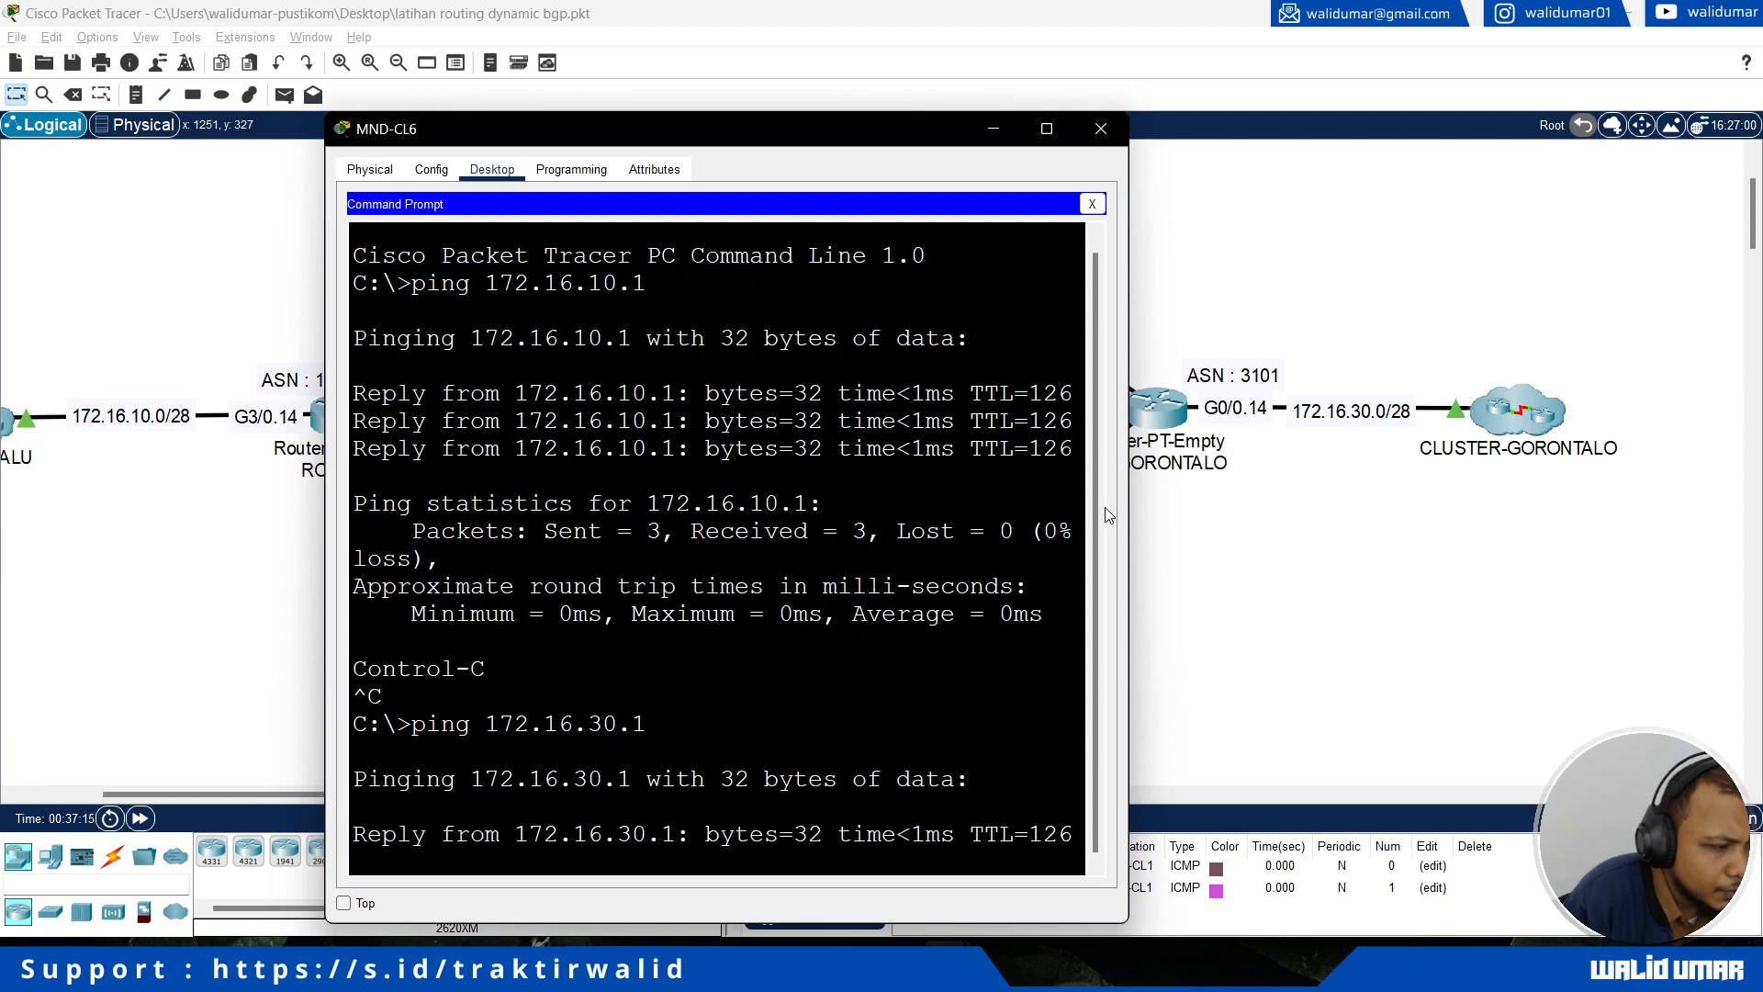
Step: Move the MND-CL6 window aside to reveal RO-LUWUK and ping 172.16.20.1, interrupting the ping early
scroll(1176, 505, "up", 3)
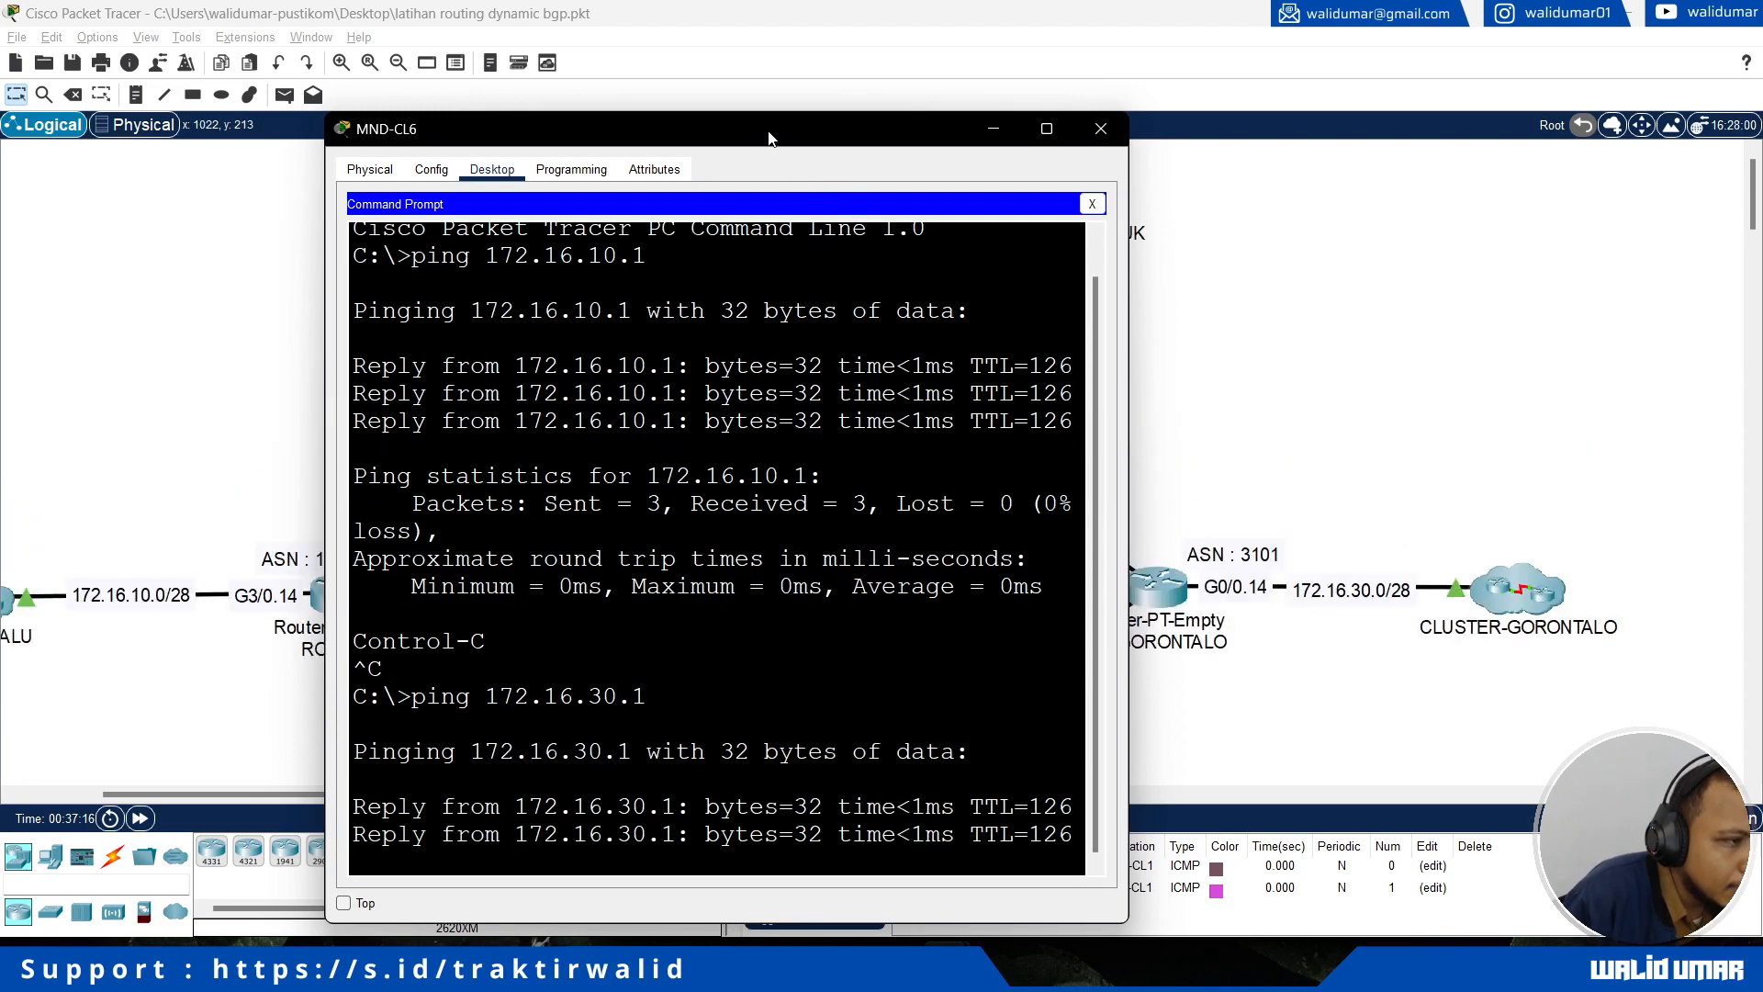
left_click_drag(770, 138, 1402, 106)
key("Up")
key("BackSpace")
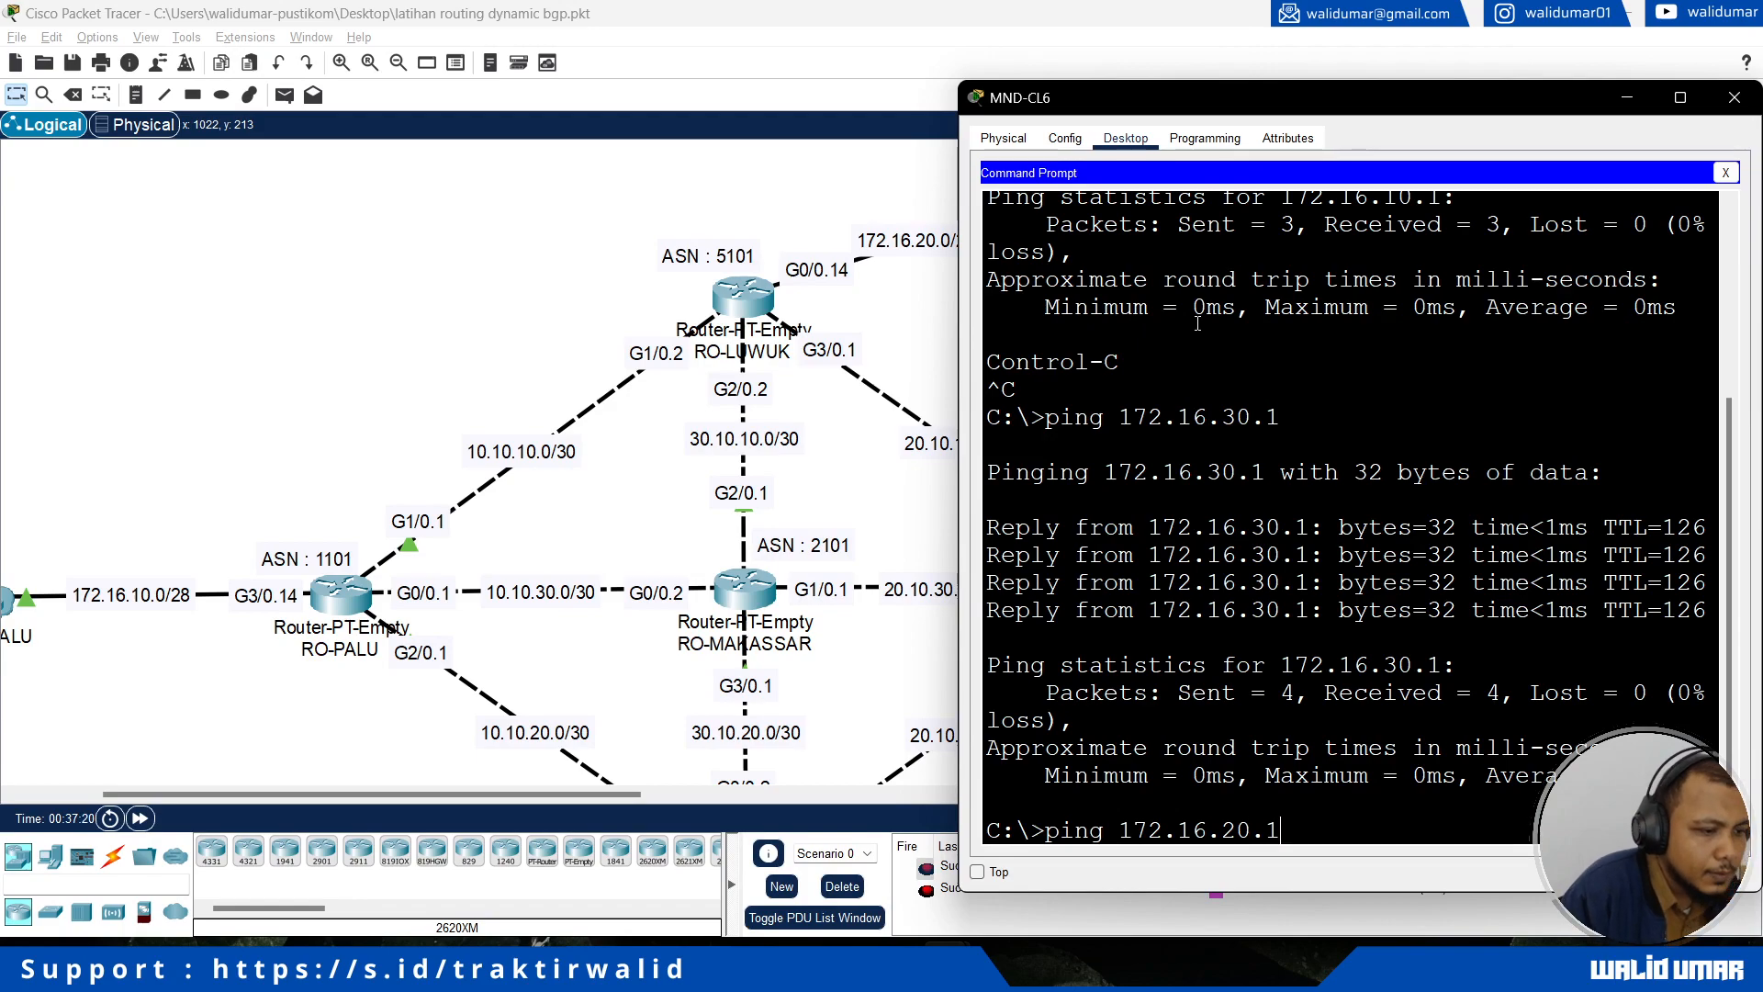
type("20.1")
key("Return")
key("ctrl+c")
Step: Trace the route from MND-CL6 to 172.16.20.1 with tracert
key("Up")
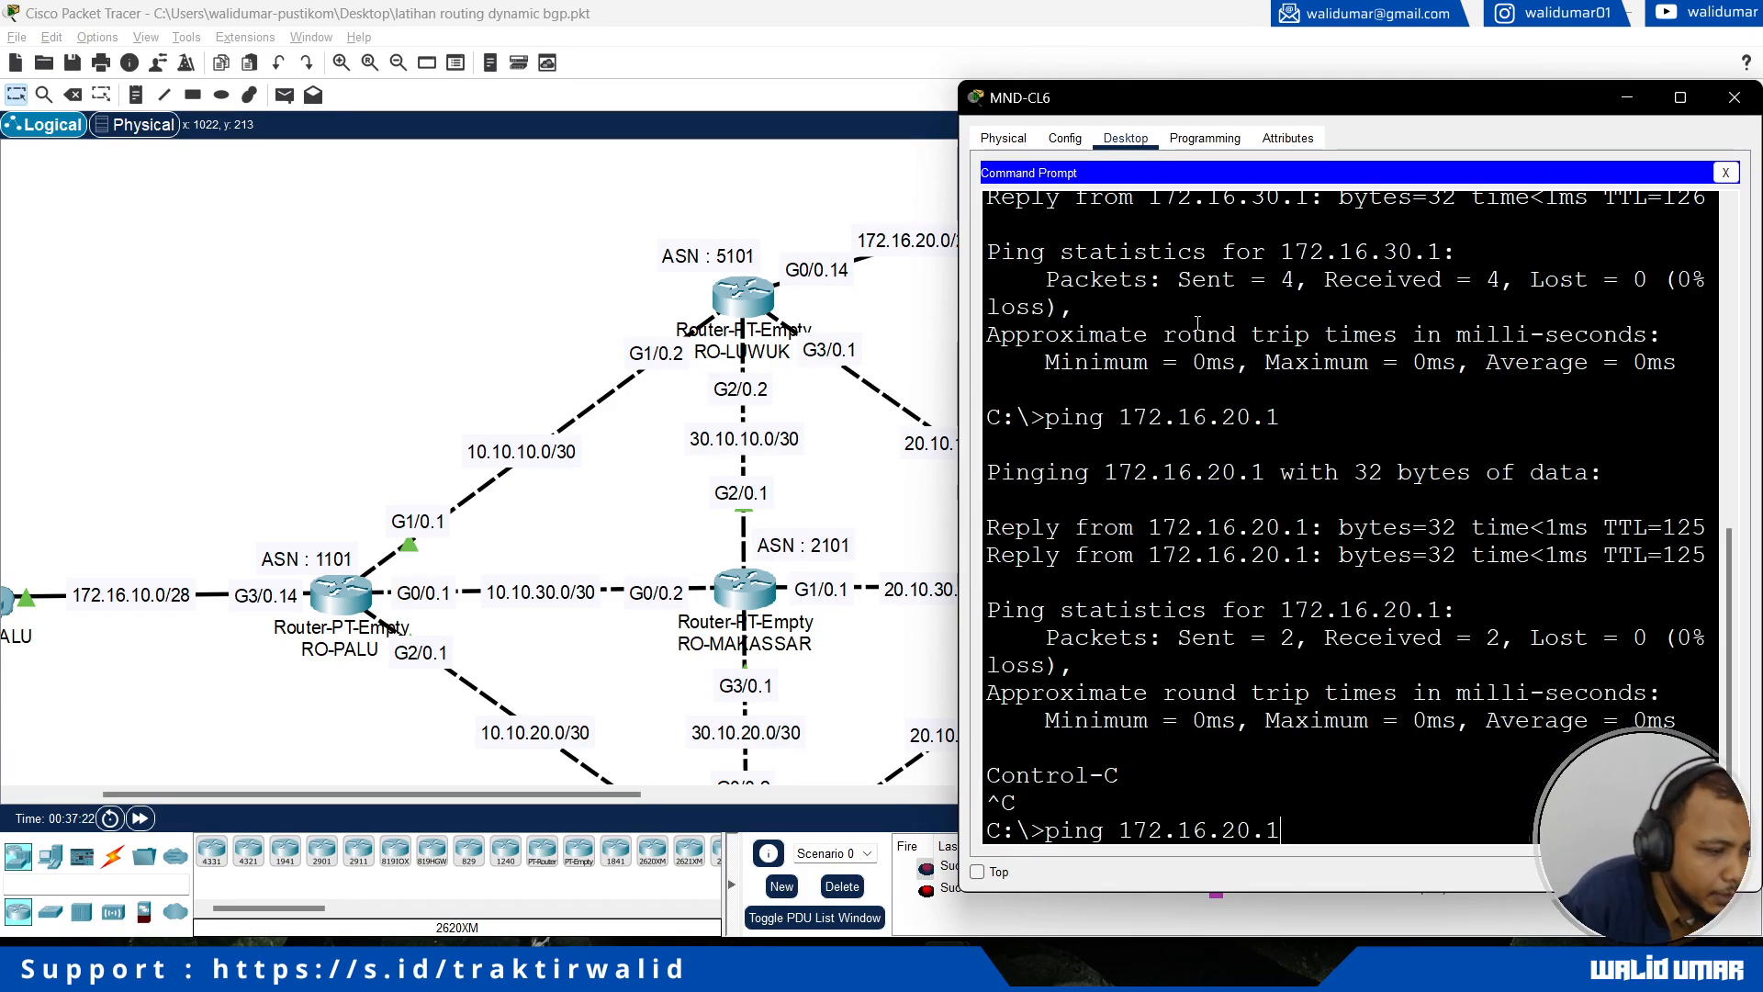
key("Left")
key("Left")
key("Left")
key("Left")
key("Left")
key("Left")
key("Left")
key("Left")
key("Left")
key("Left")
key("Left")
key("Left")
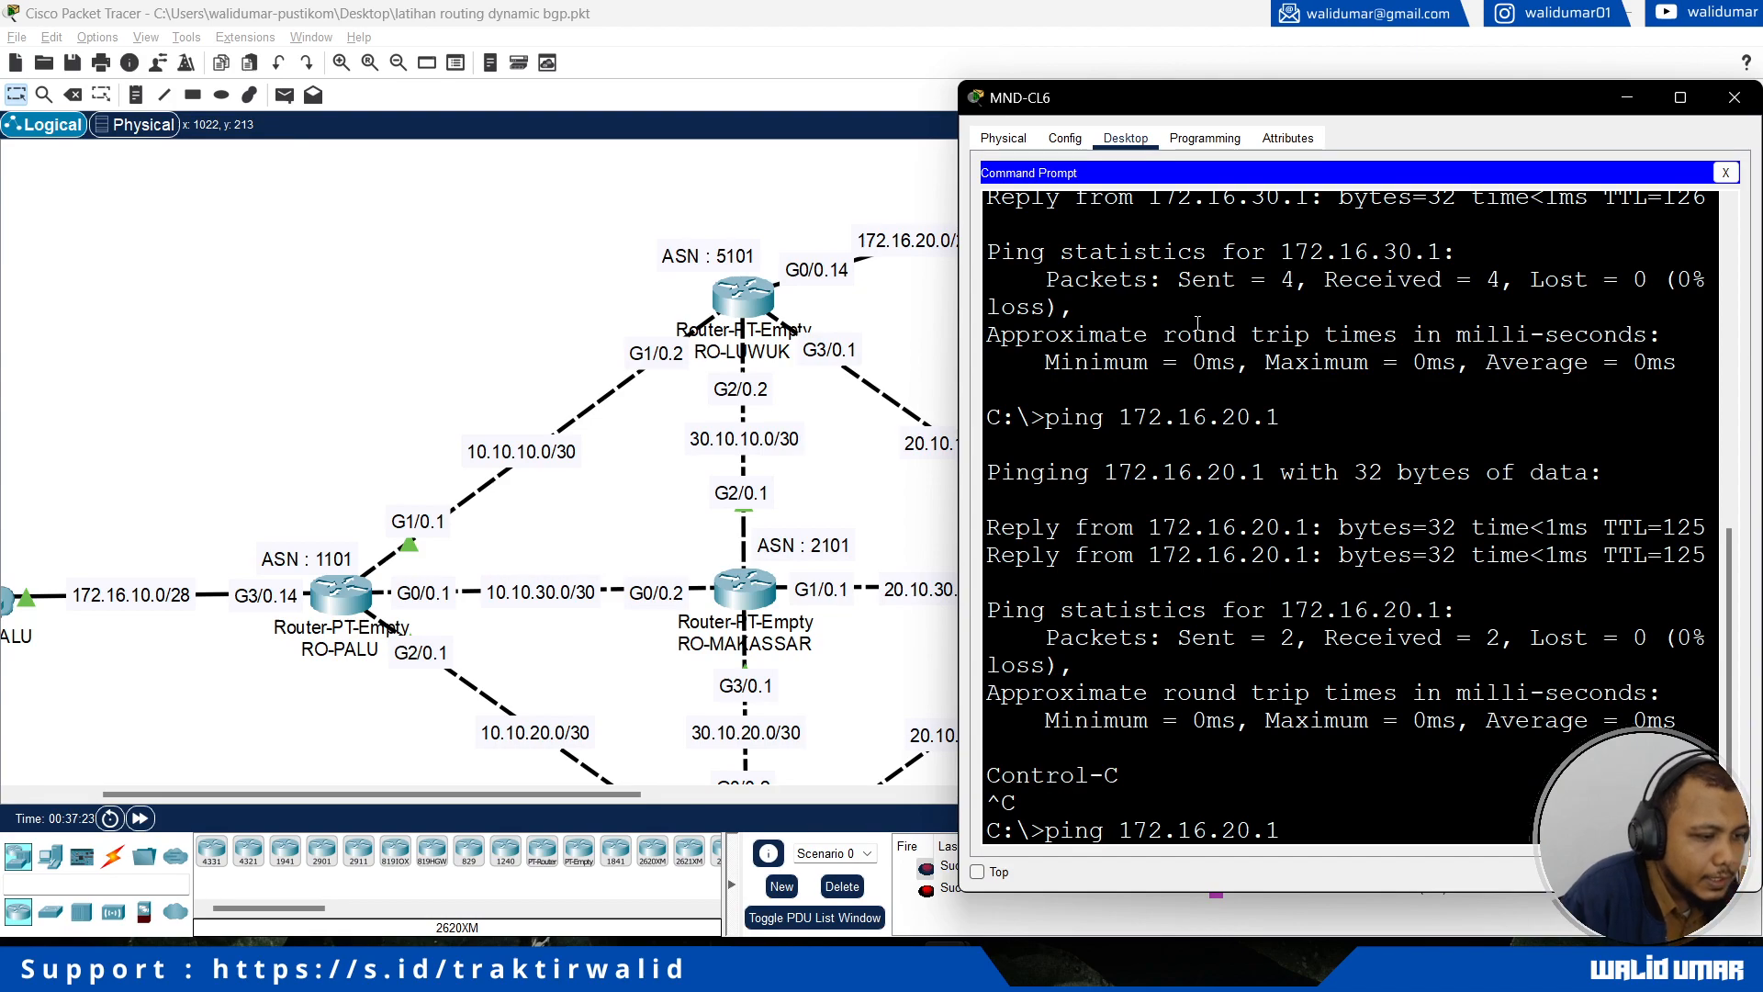
key("BackSpace")
key("BackSpace")
key("BackSpace")
type("tracert")
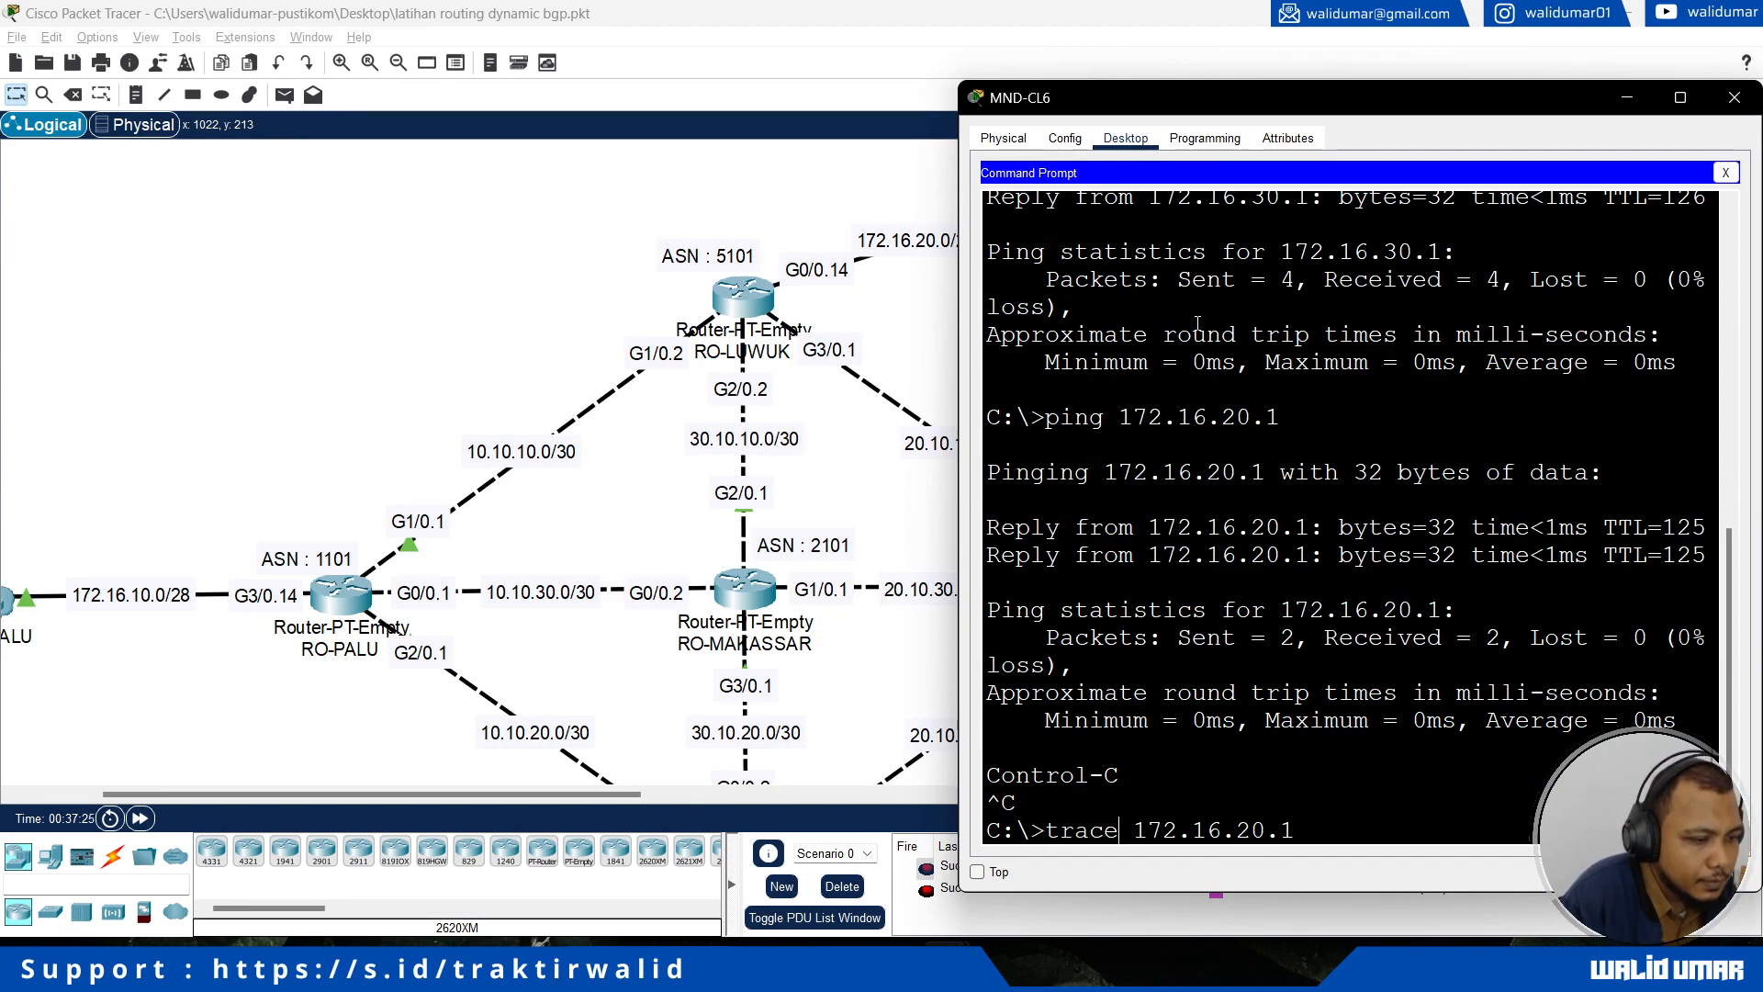
key("Return")
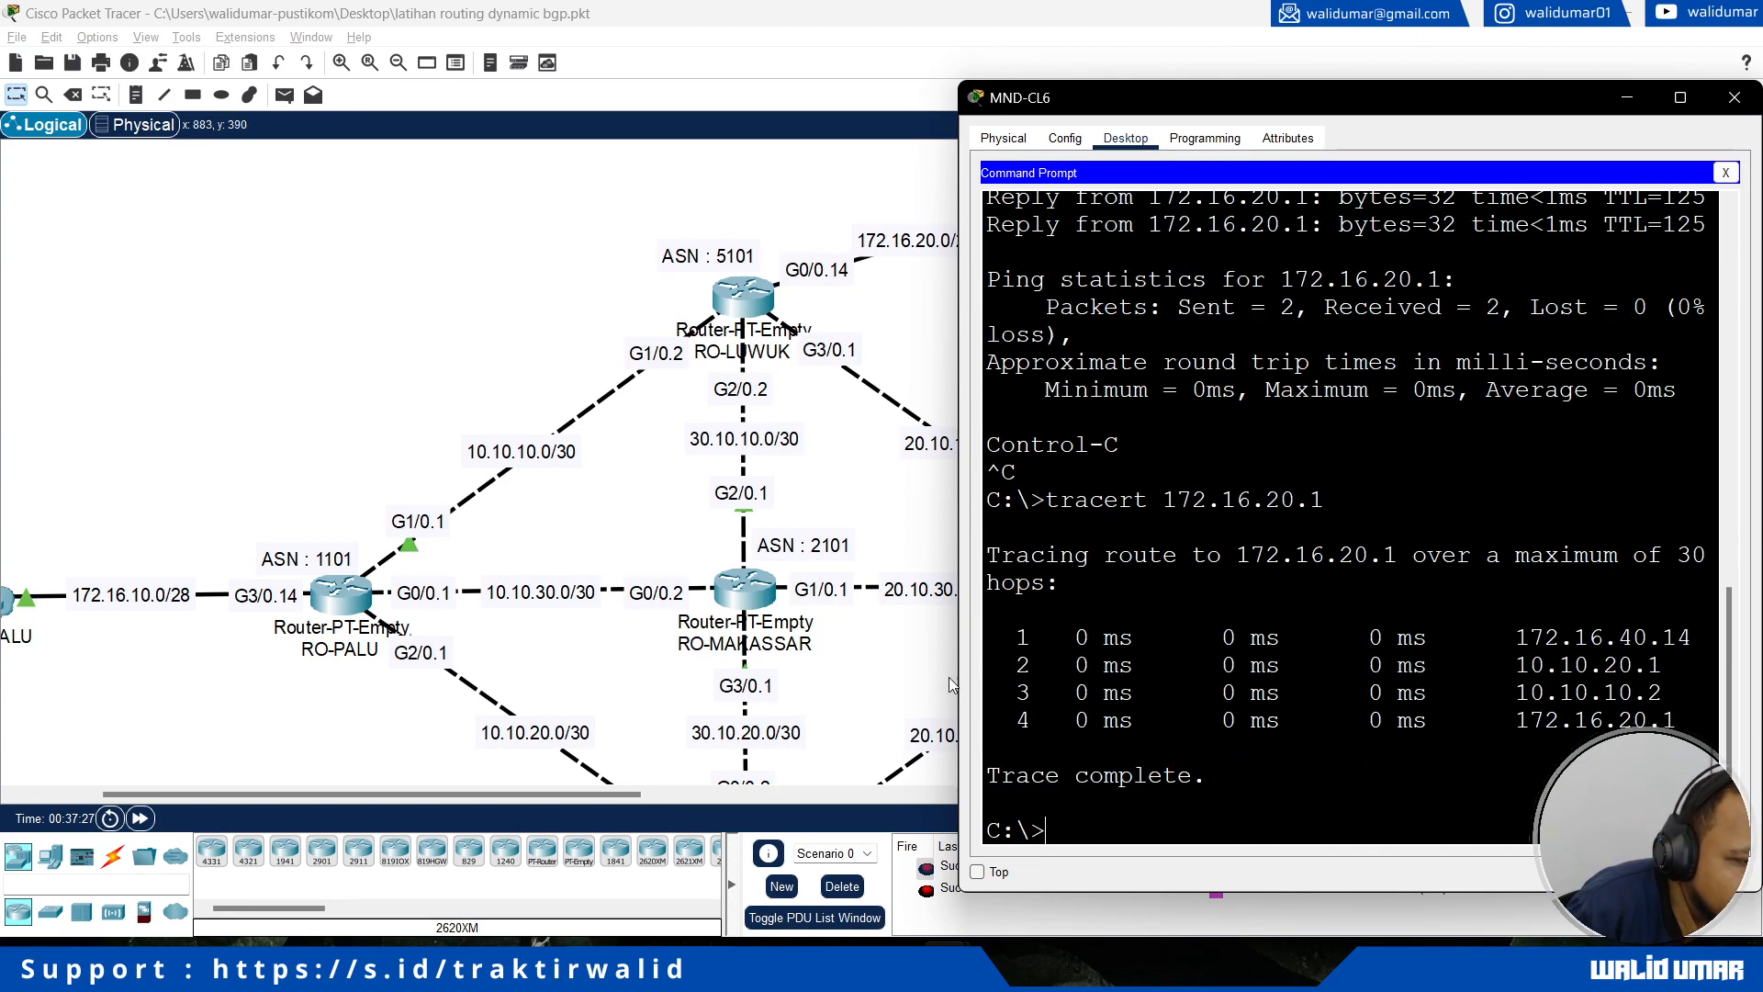
Step: Widen the MND-CL6 window and compare each hop of the trace to 172.16.20.1 with the router links in the topology
left_click_drag(958, 675, 810, 676)
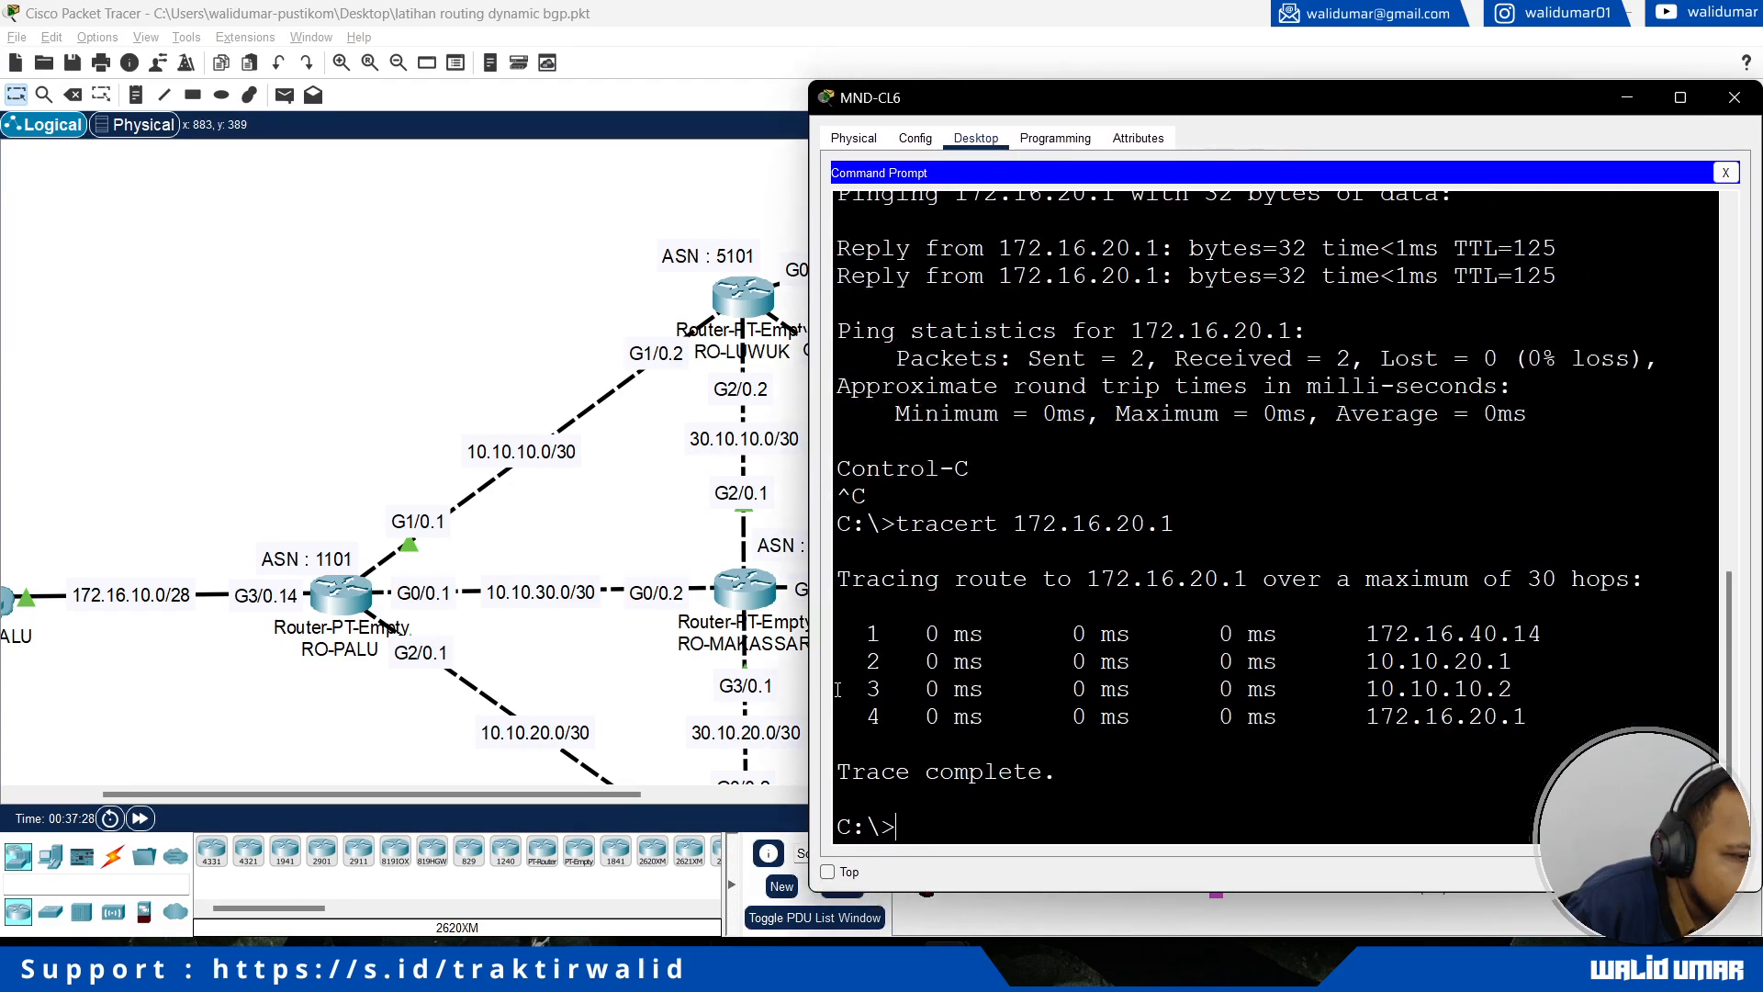
left_click(411, 520)
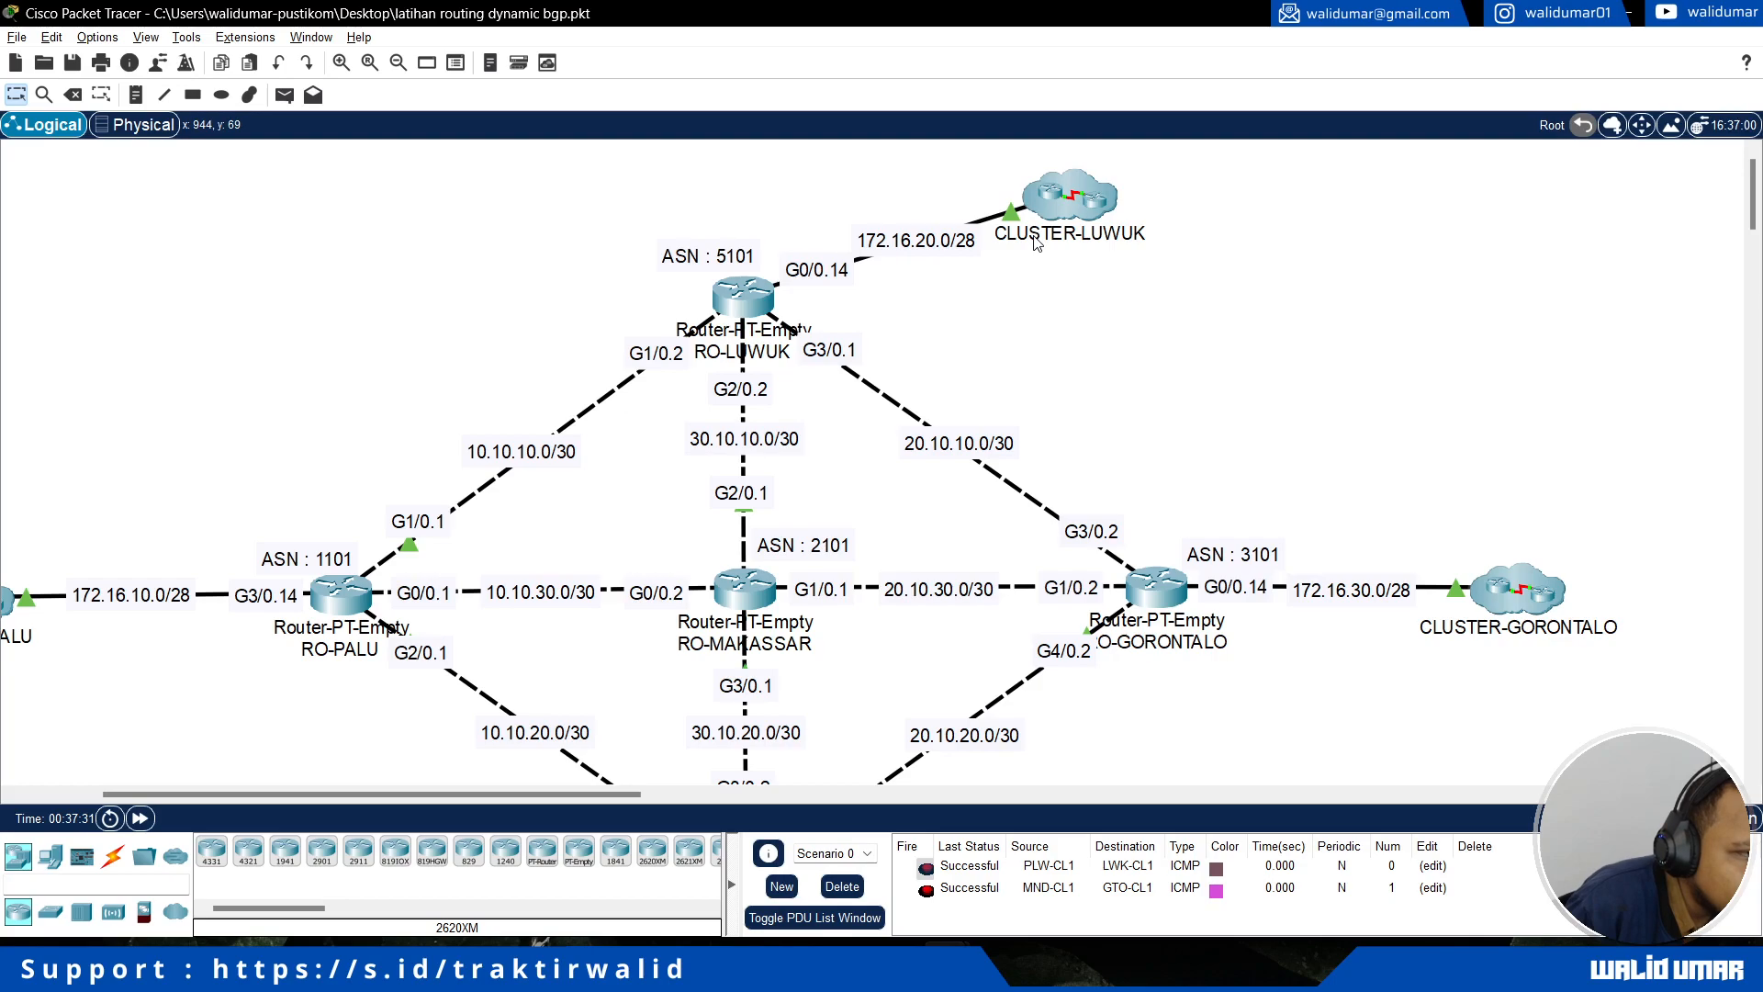
key("alt+Tab")
left_click_drag(1351, 633, 1531, 634)
left_click_drag(1361, 661, 1525, 662)
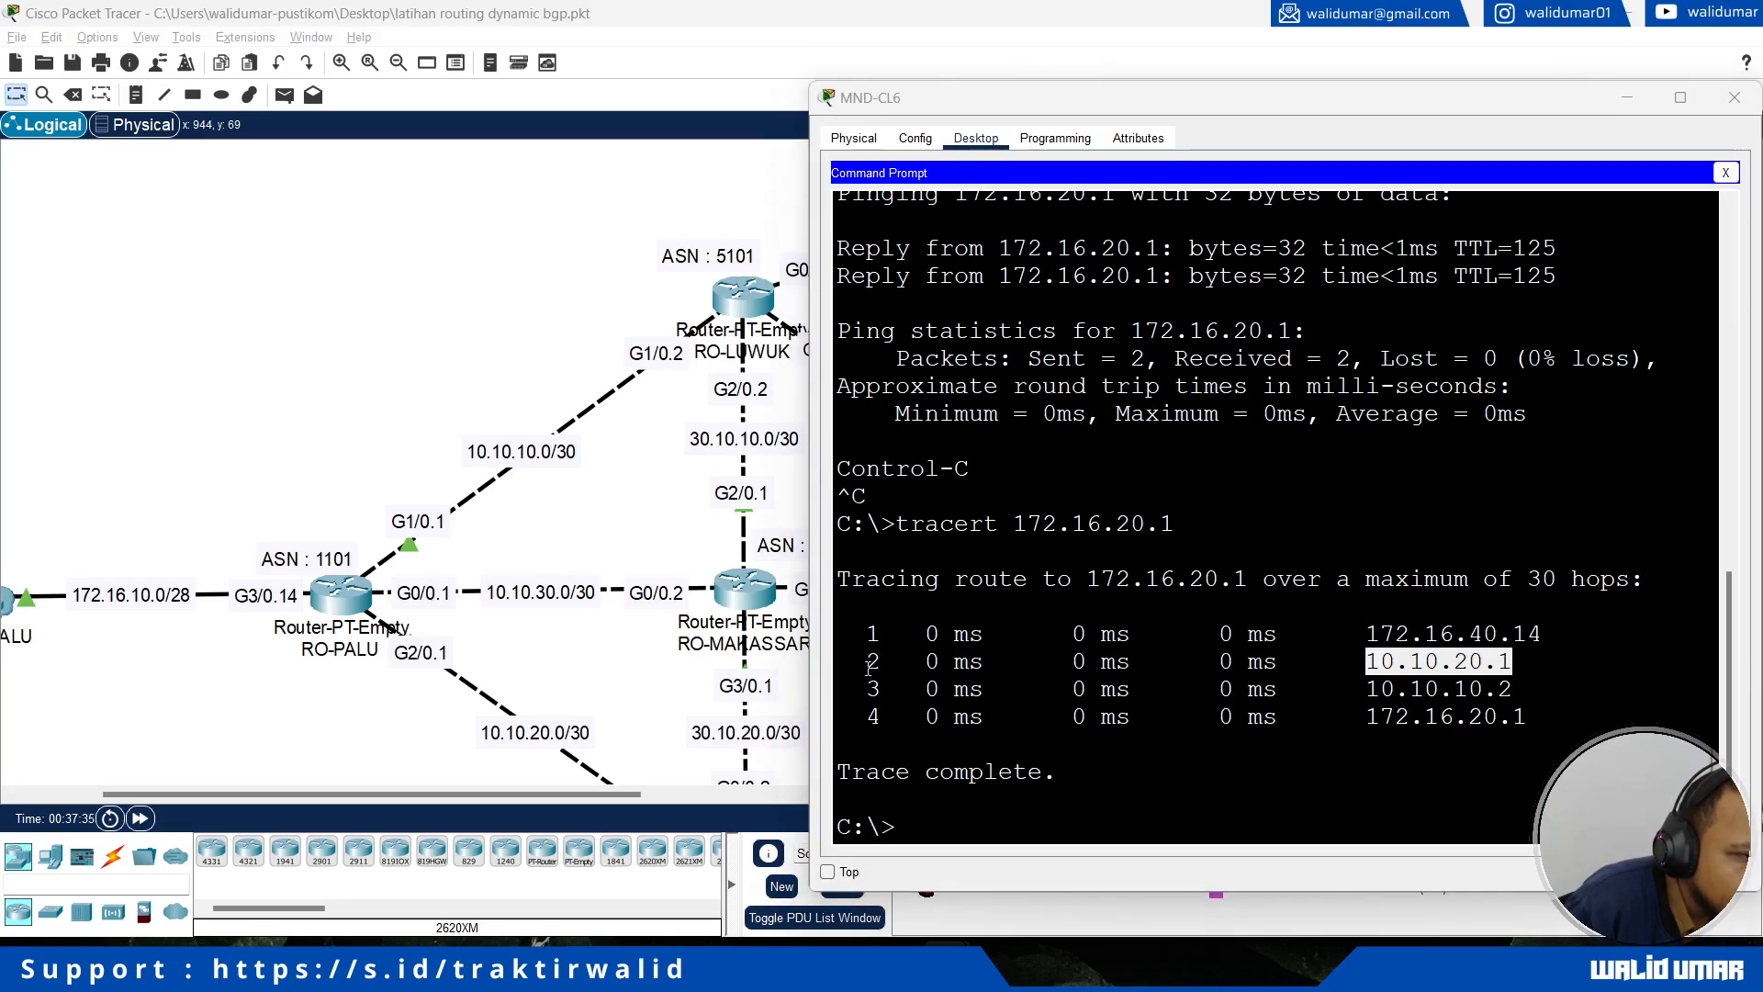
left_click(606, 730)
key("alt+Tab")
left_click_drag(1366, 688, 1513, 689)
key("alt+Tab")
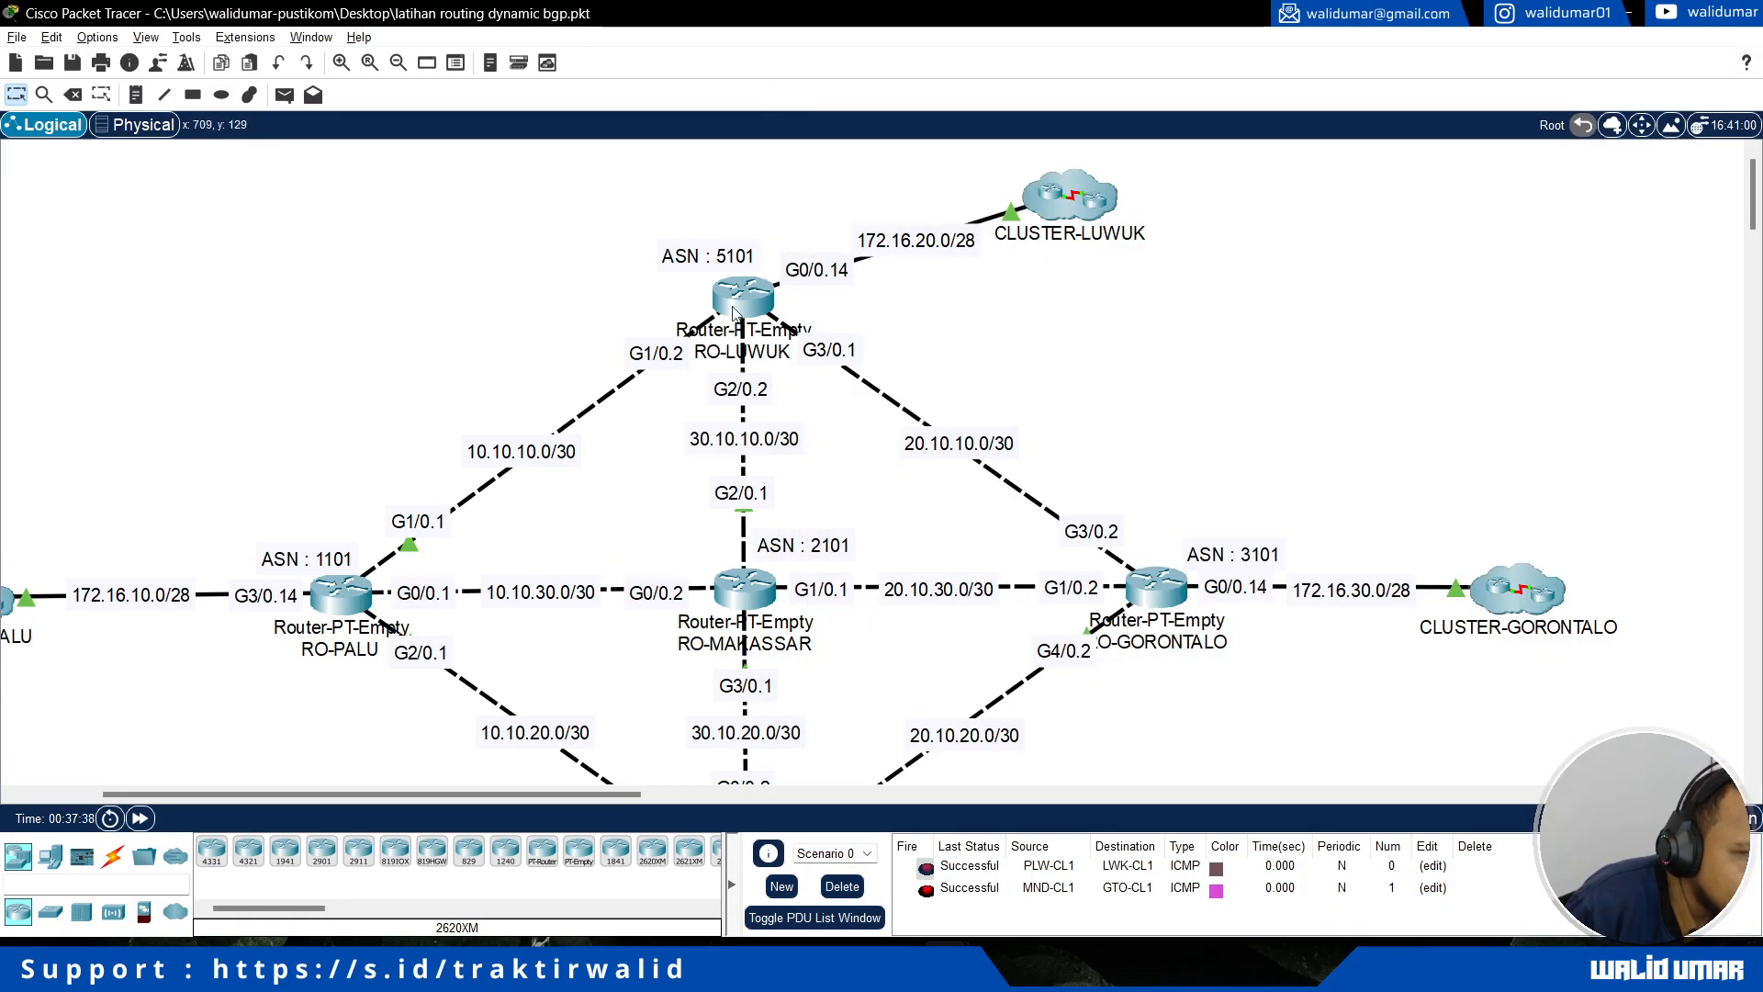
key("alt+Tab")
left_click_drag(1267, 633, 1300, 733)
left_click(1305, 640)
left_click_drag(1235, 634, 1307, 728)
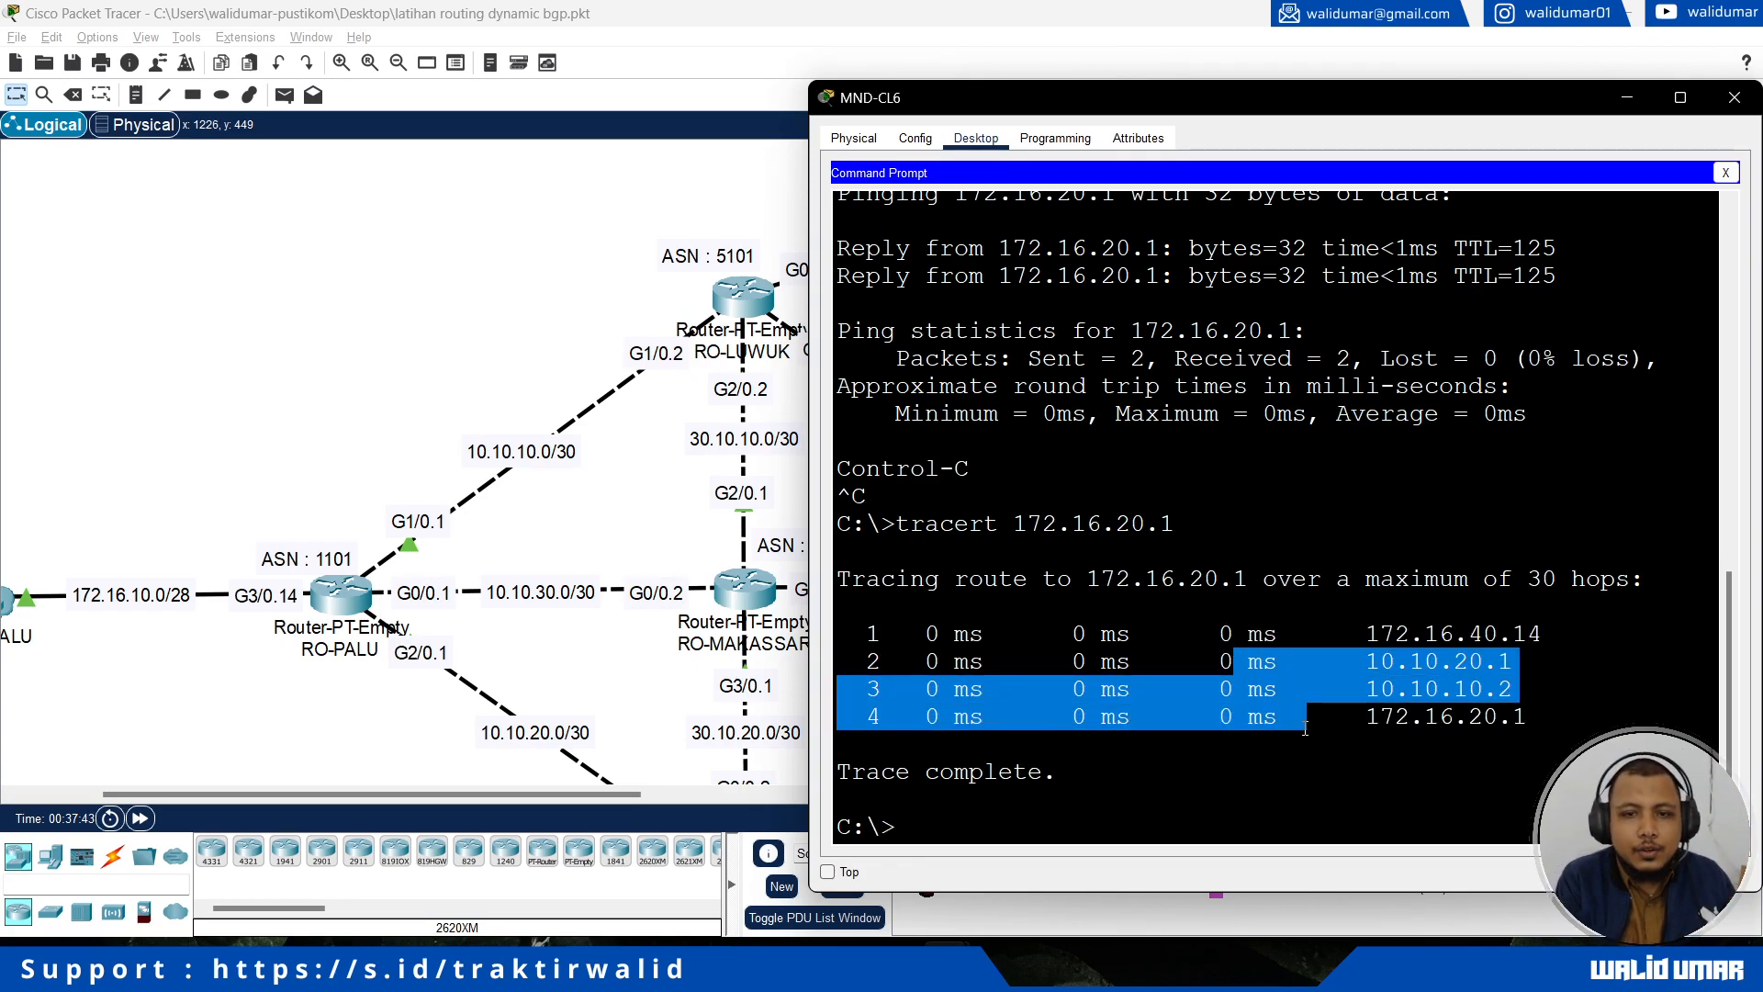
key("alt+Tab")
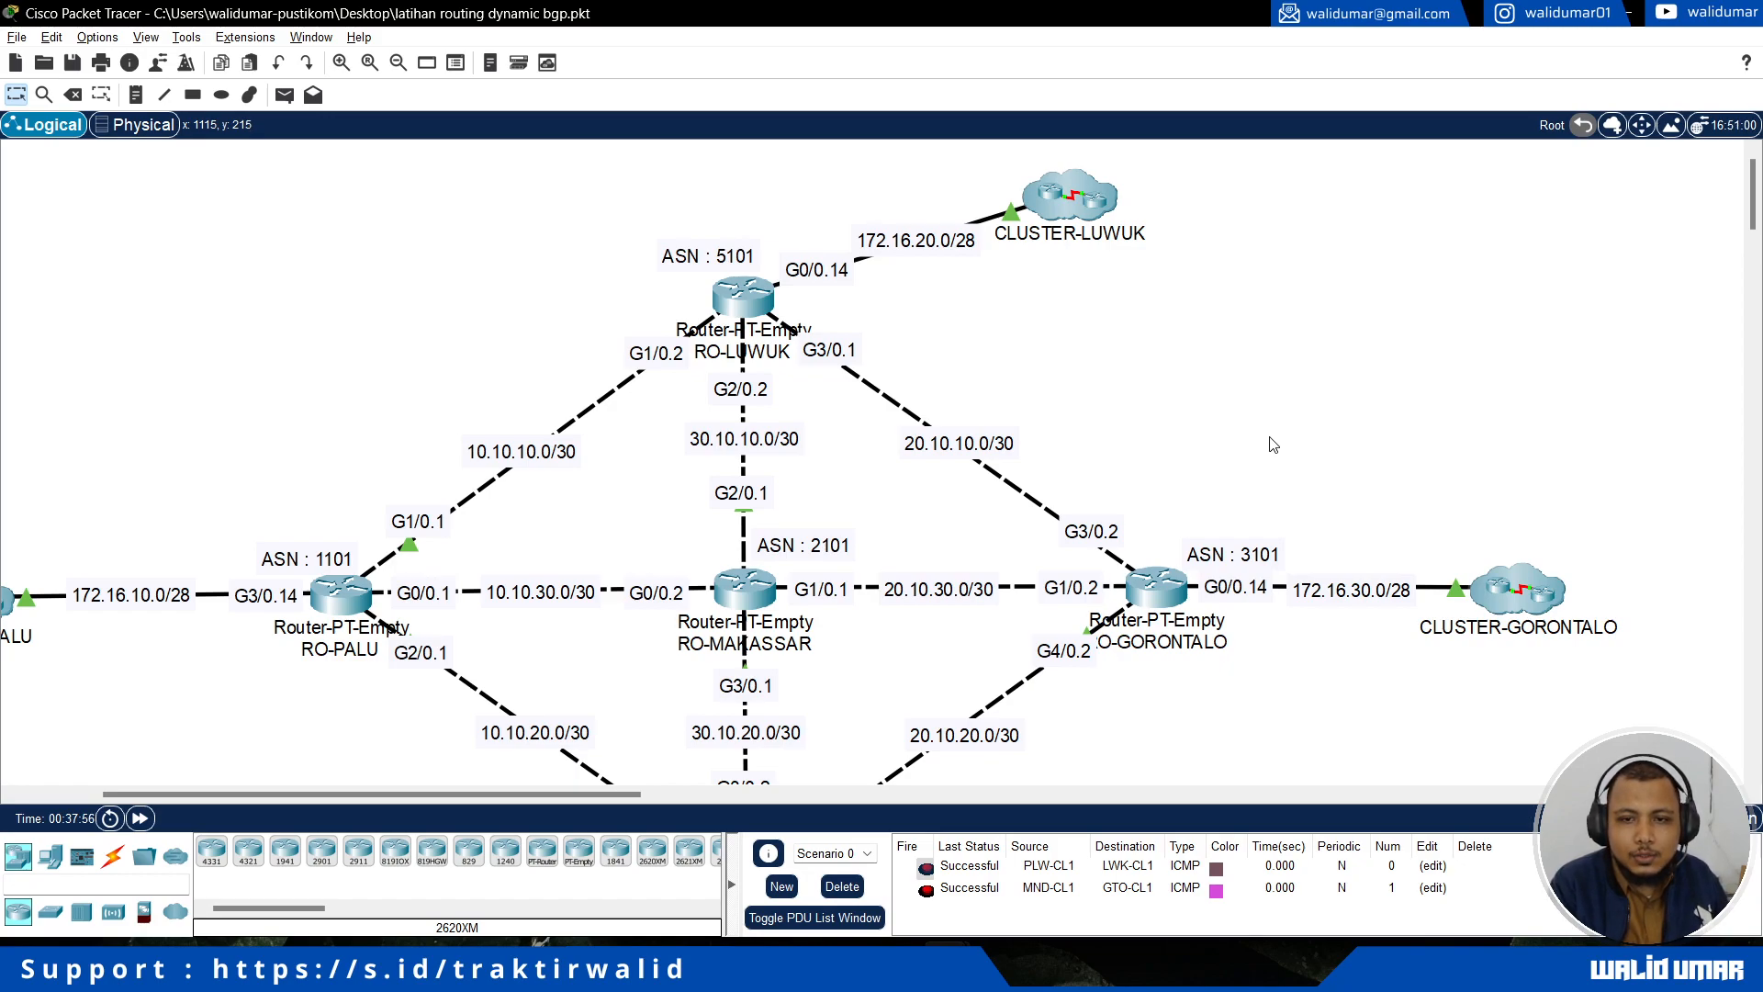
scroll(820, 533, "down", 3)
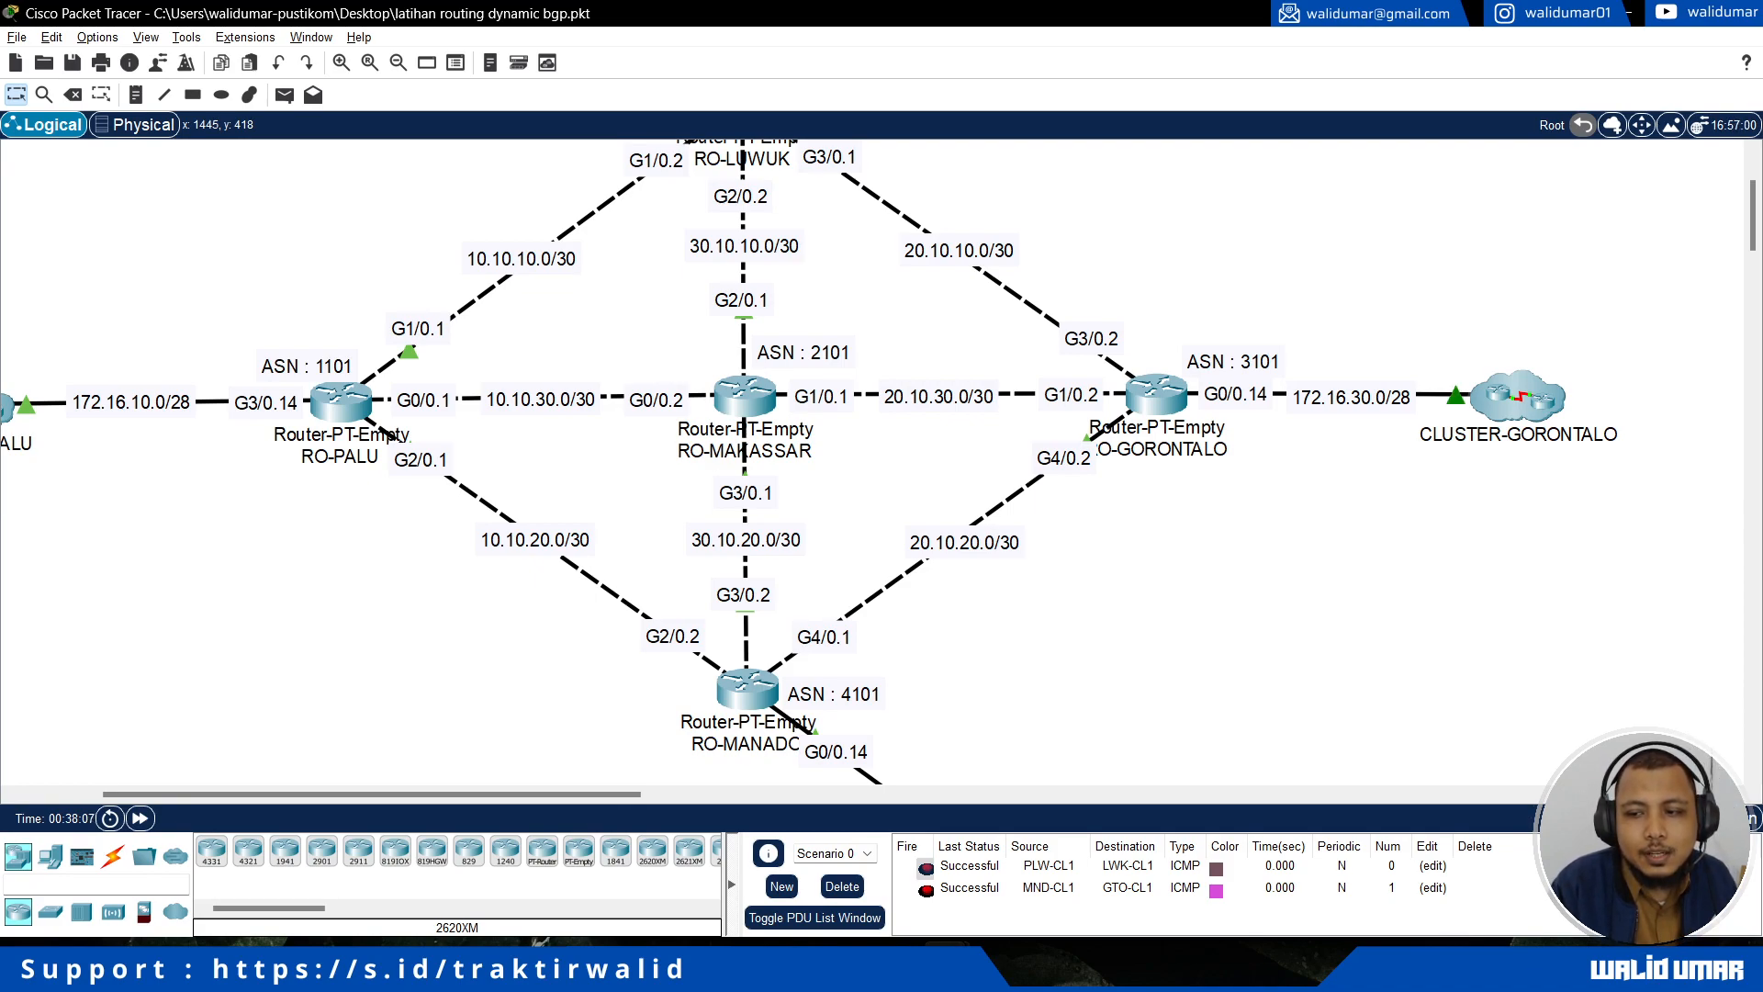
key("alt+Tab")
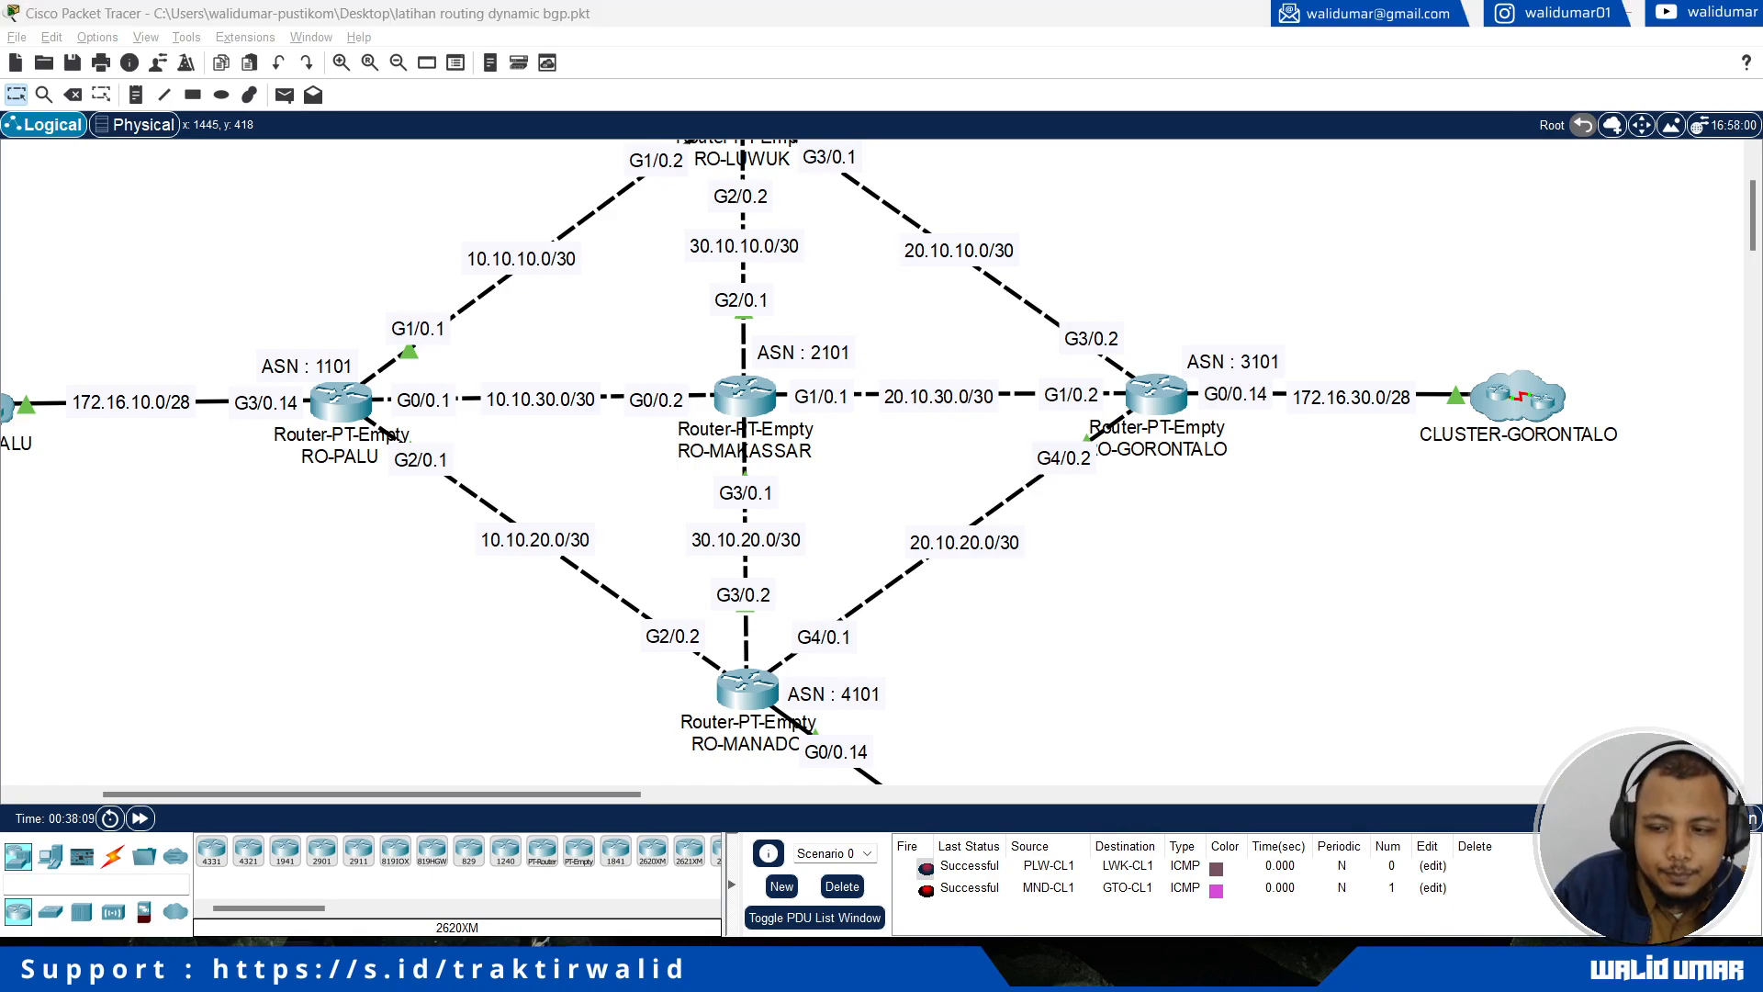